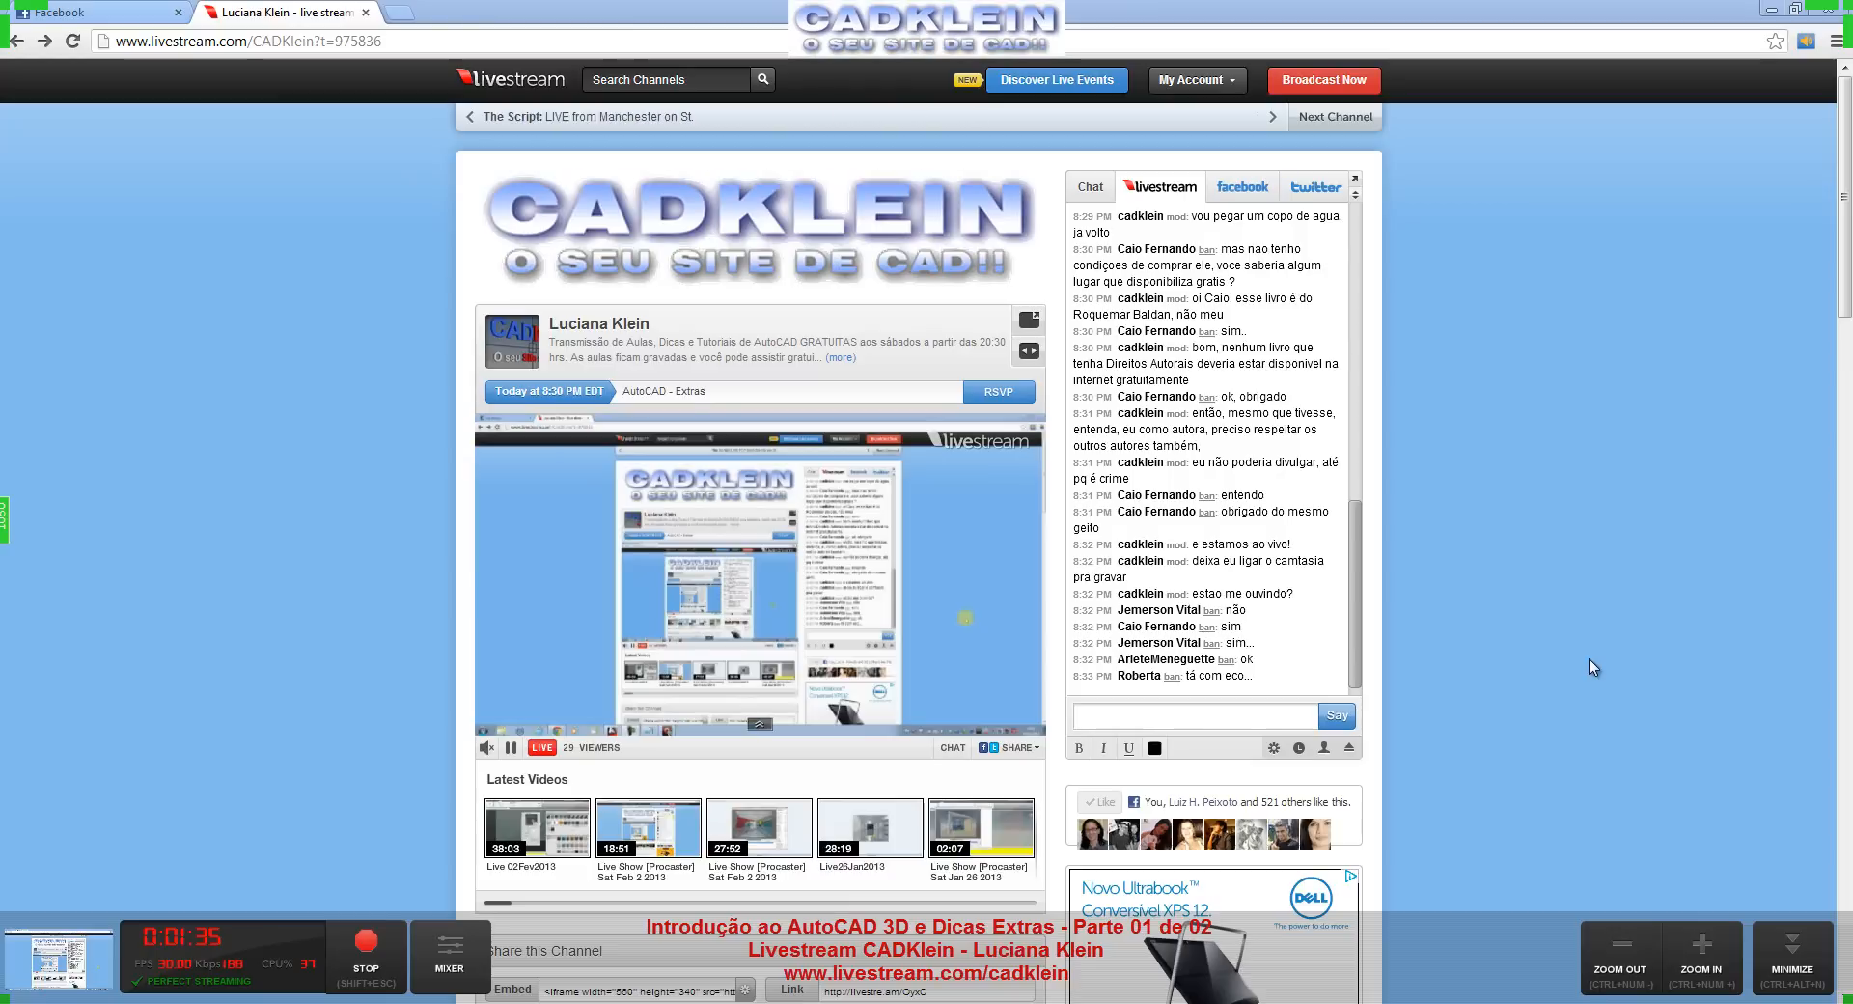
Lower the microphone source level to -0.8 dB in the broadcast's audio mixer.
click(1167, 721)
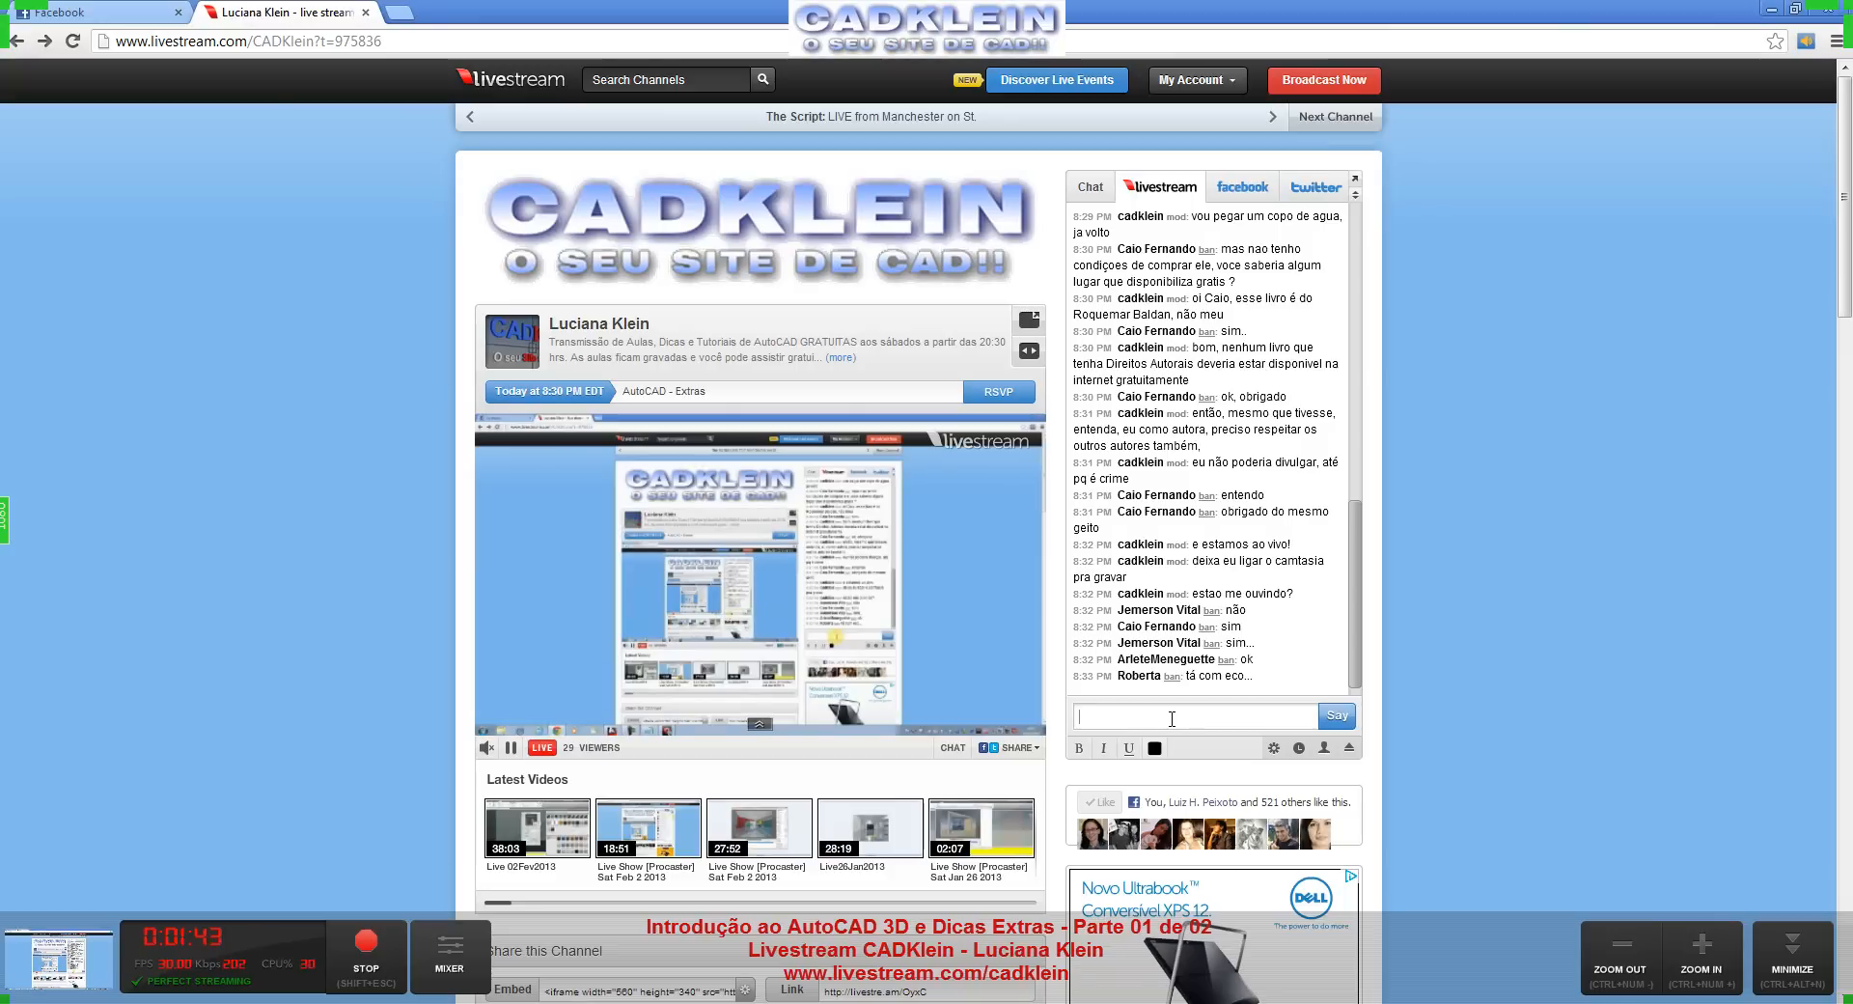
click(487, 748)
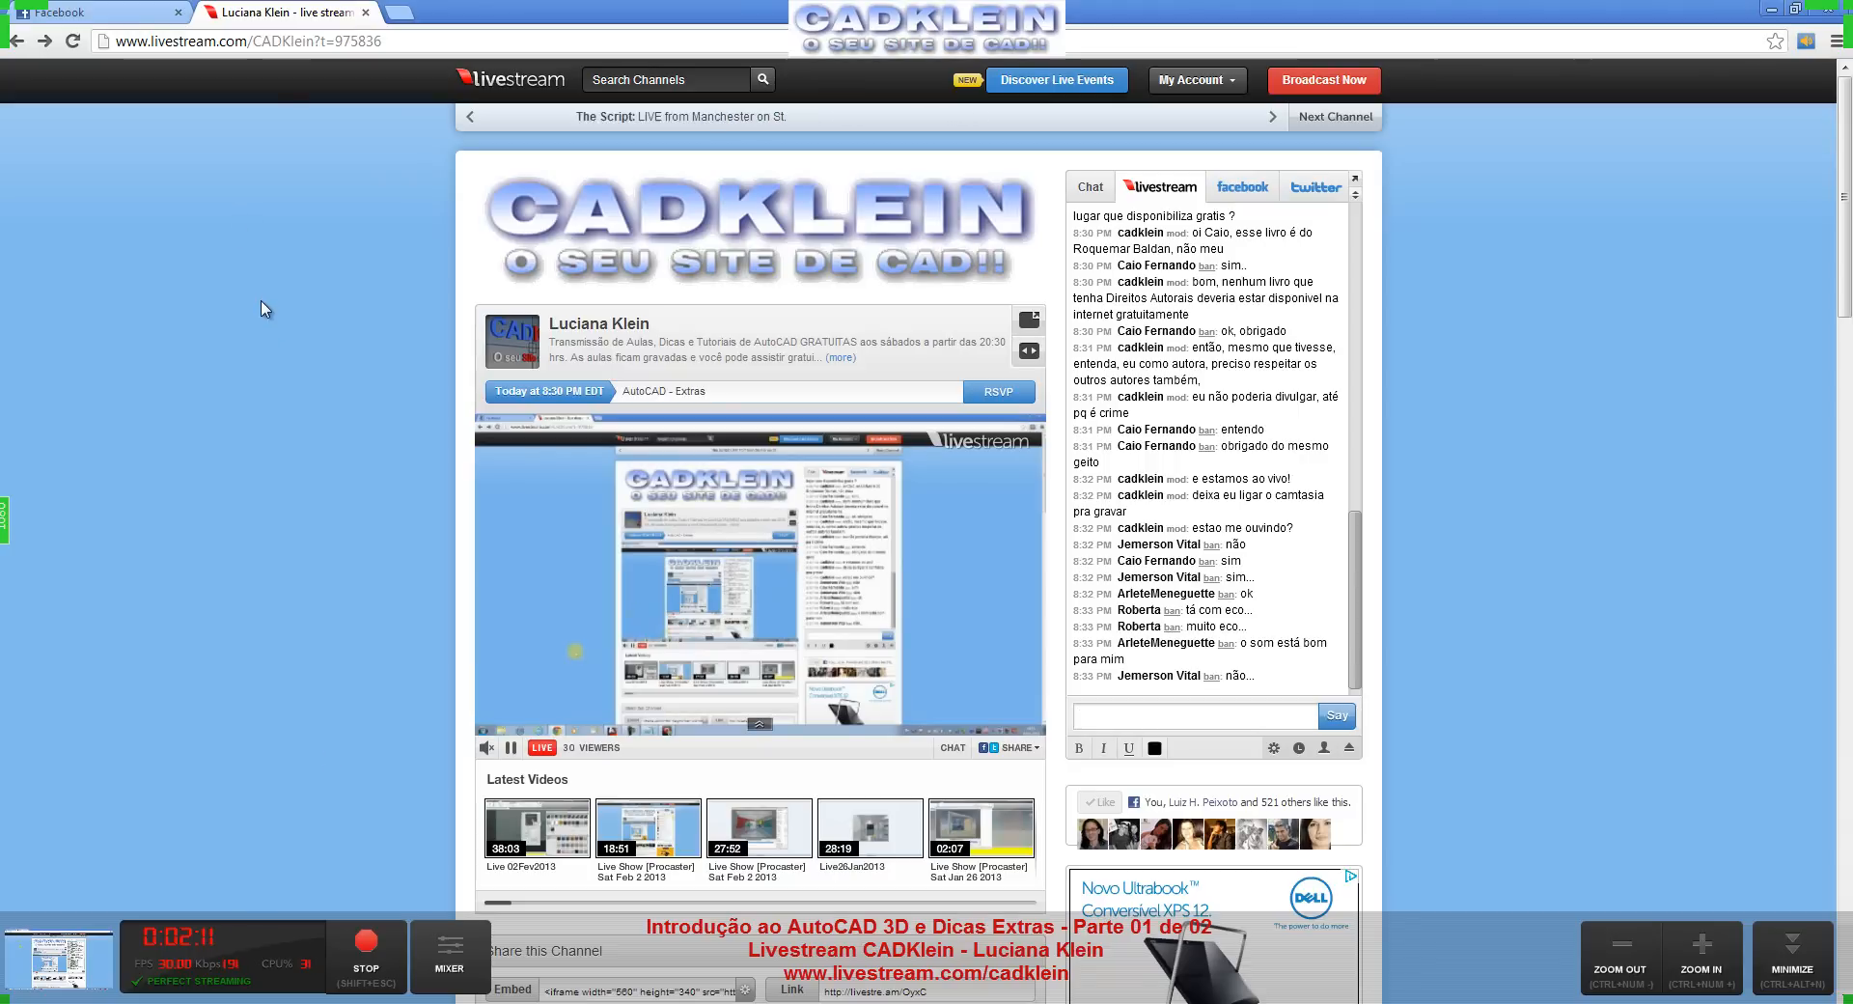
click(449, 965)
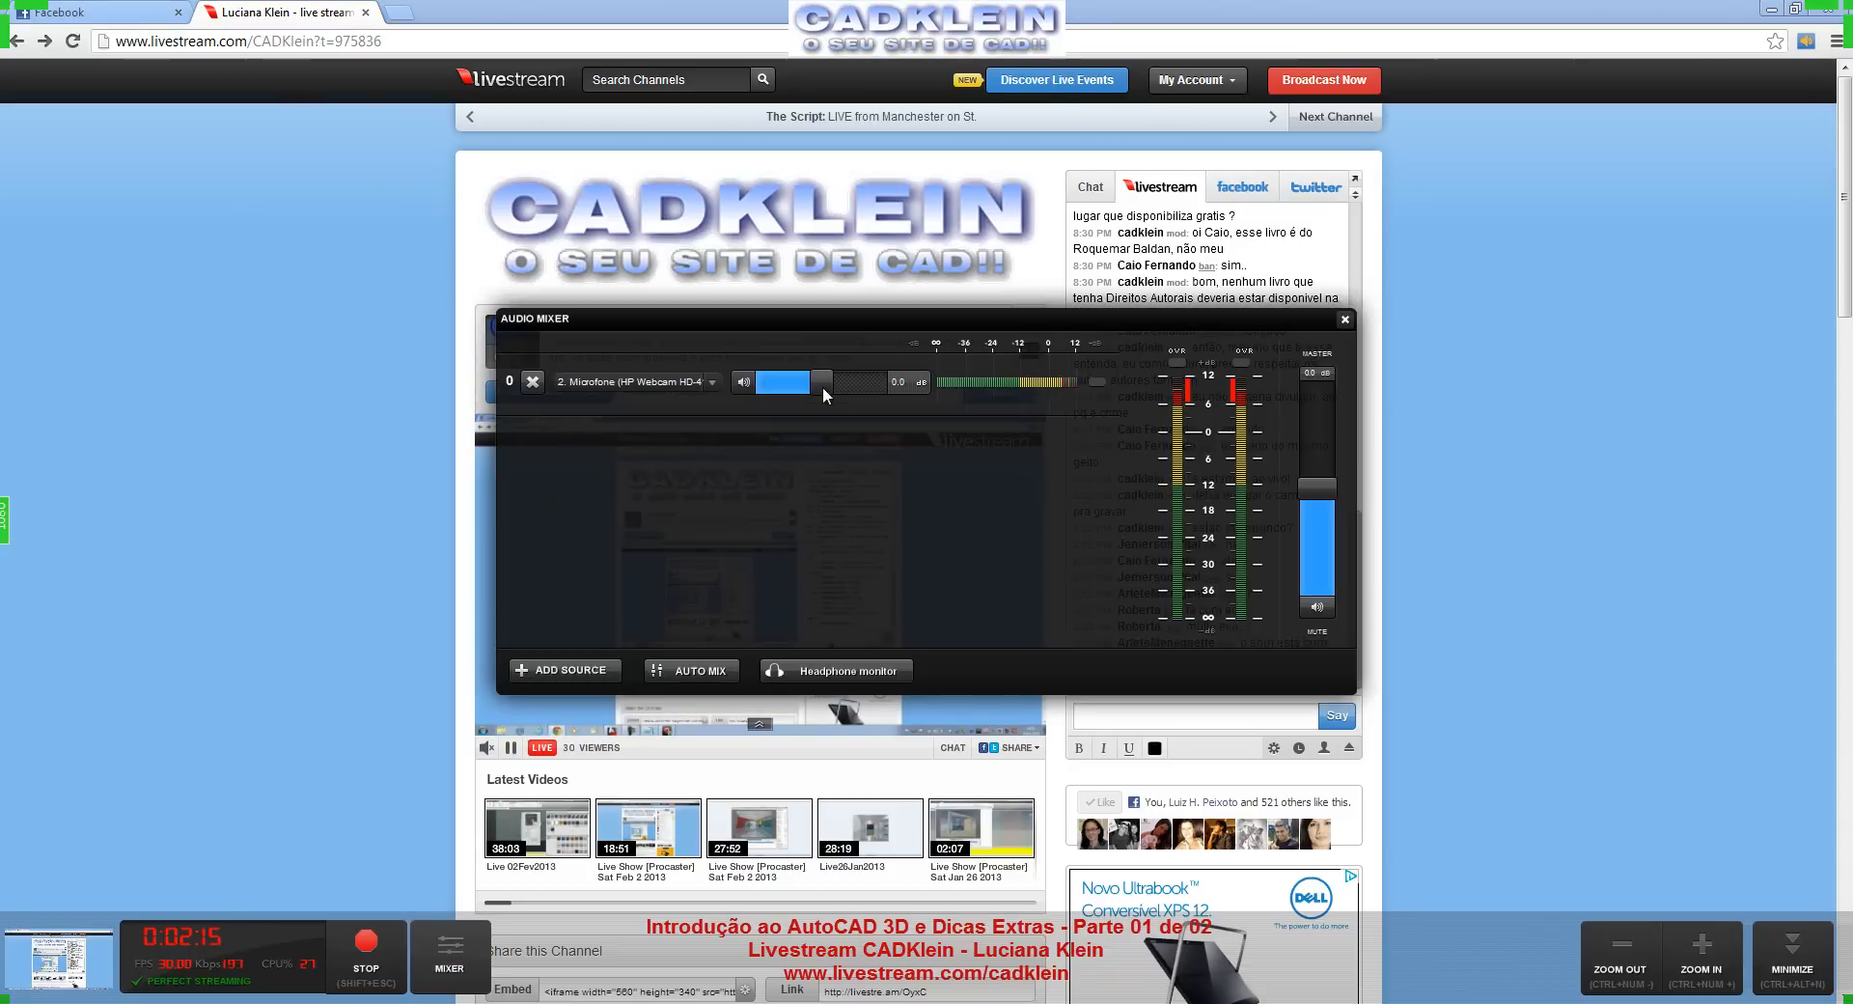
drag(826, 382, 820, 382)
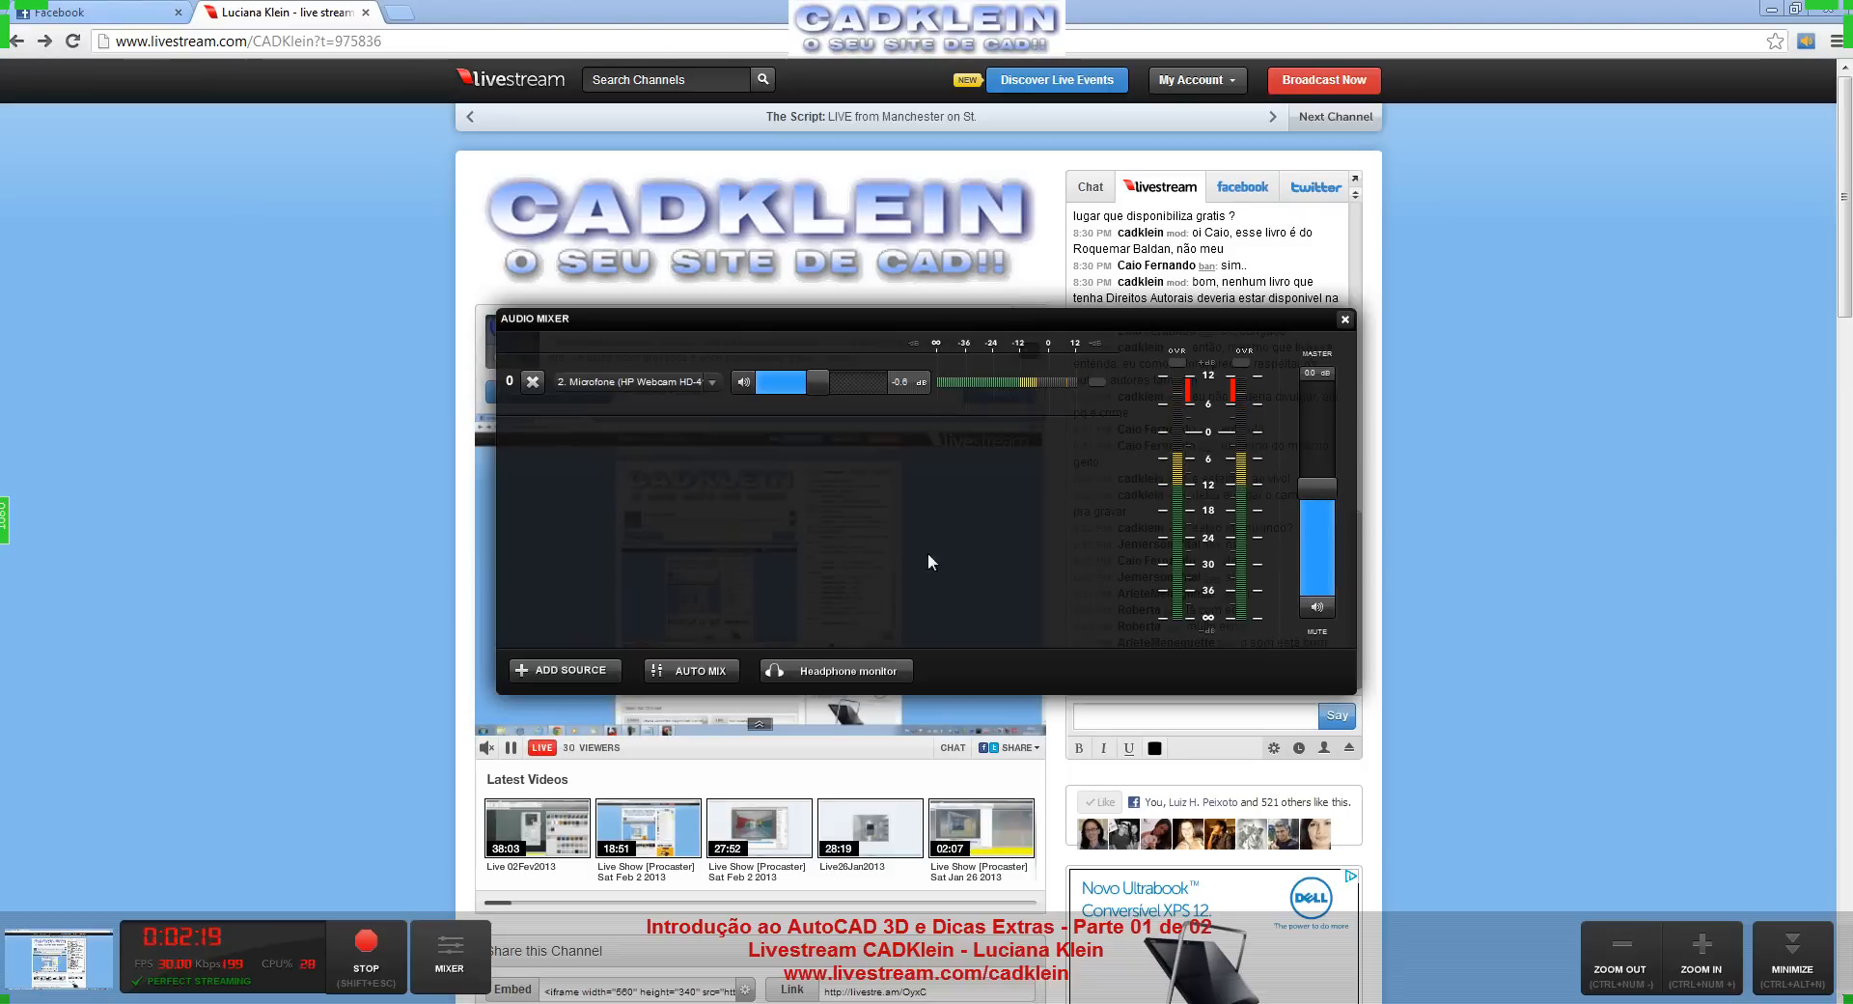
click(1345, 319)
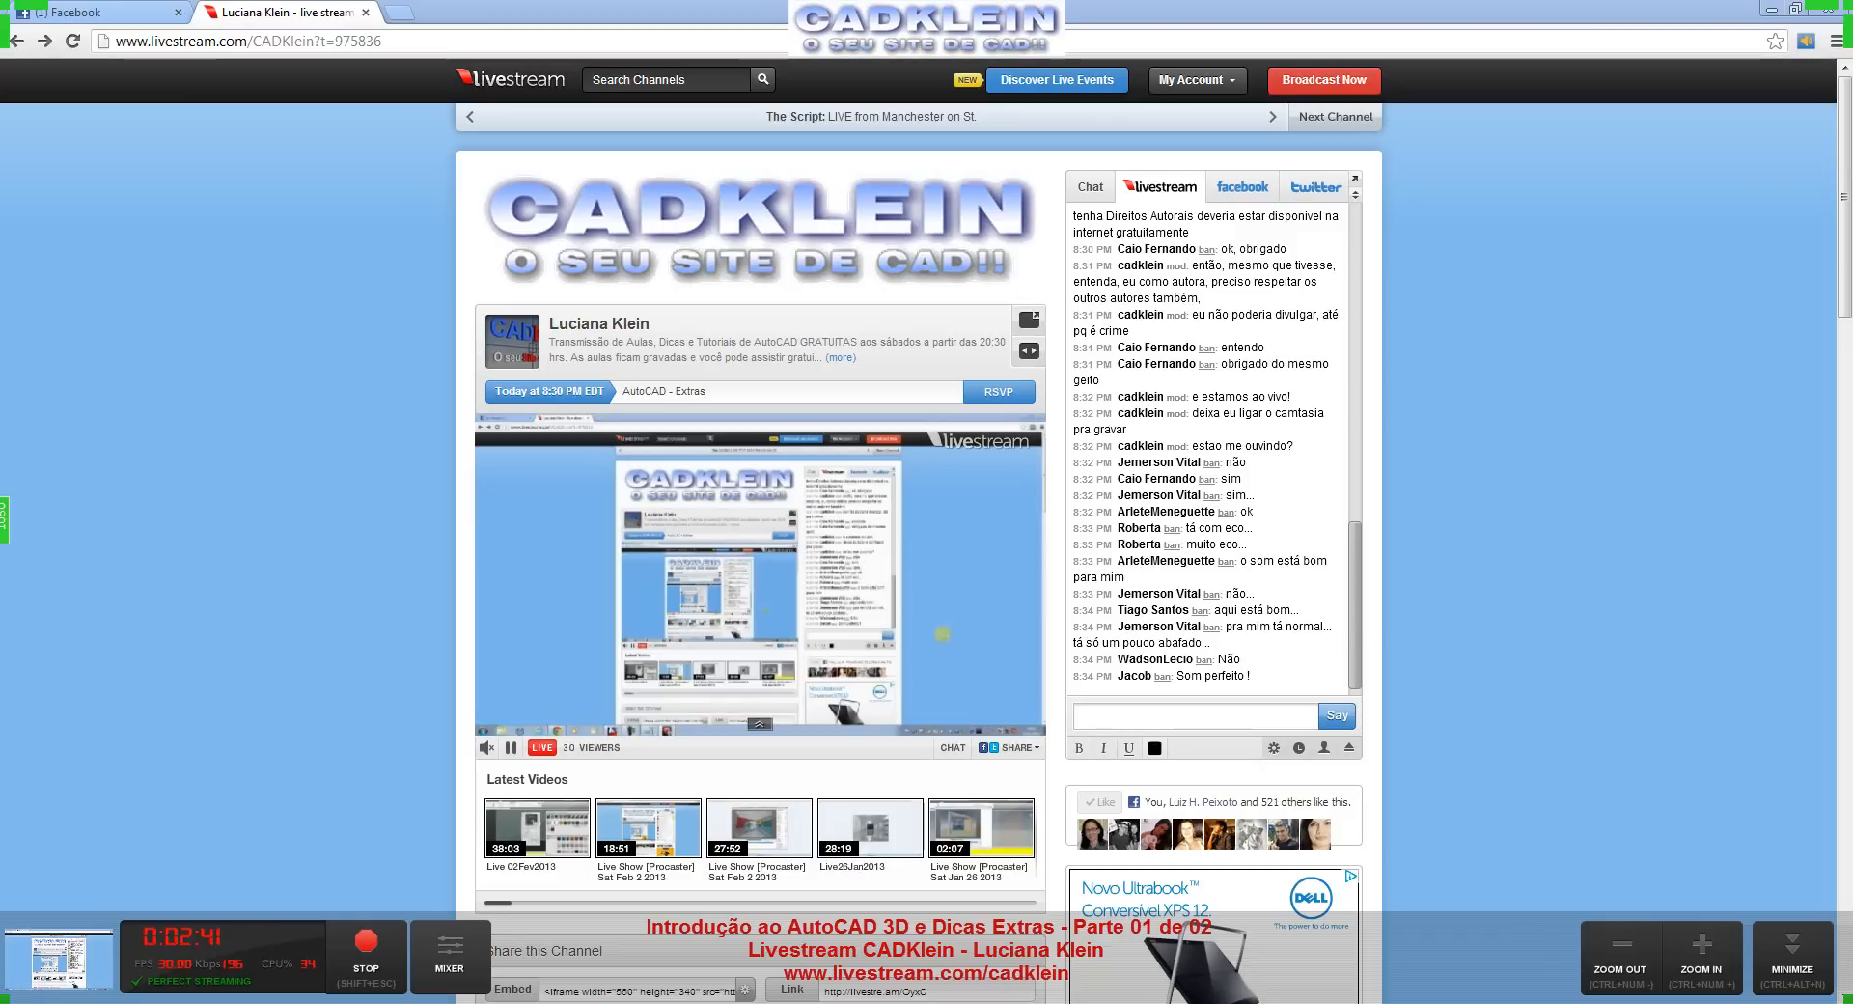
Check the latest Facebook notifications and close the Facebook page along with the Autodesk 360 sync error notice.
mouse_move(624, 979)
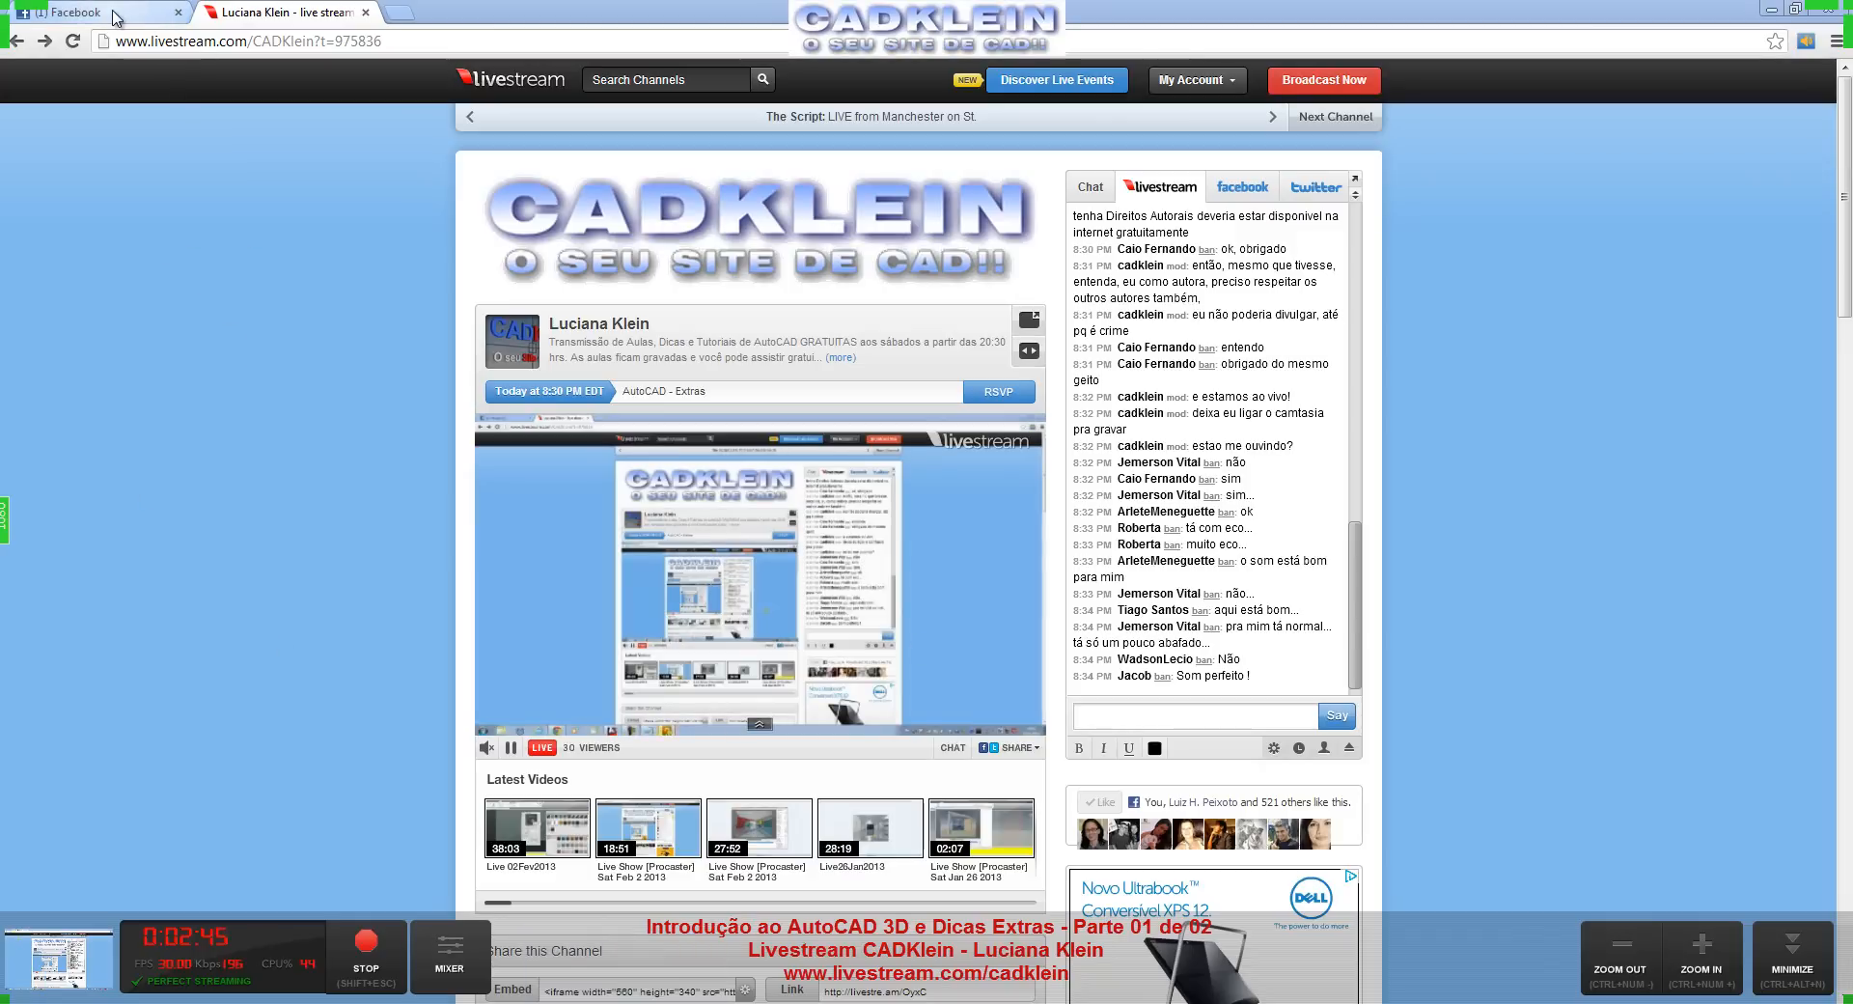
click(141, 22)
click(502, 80)
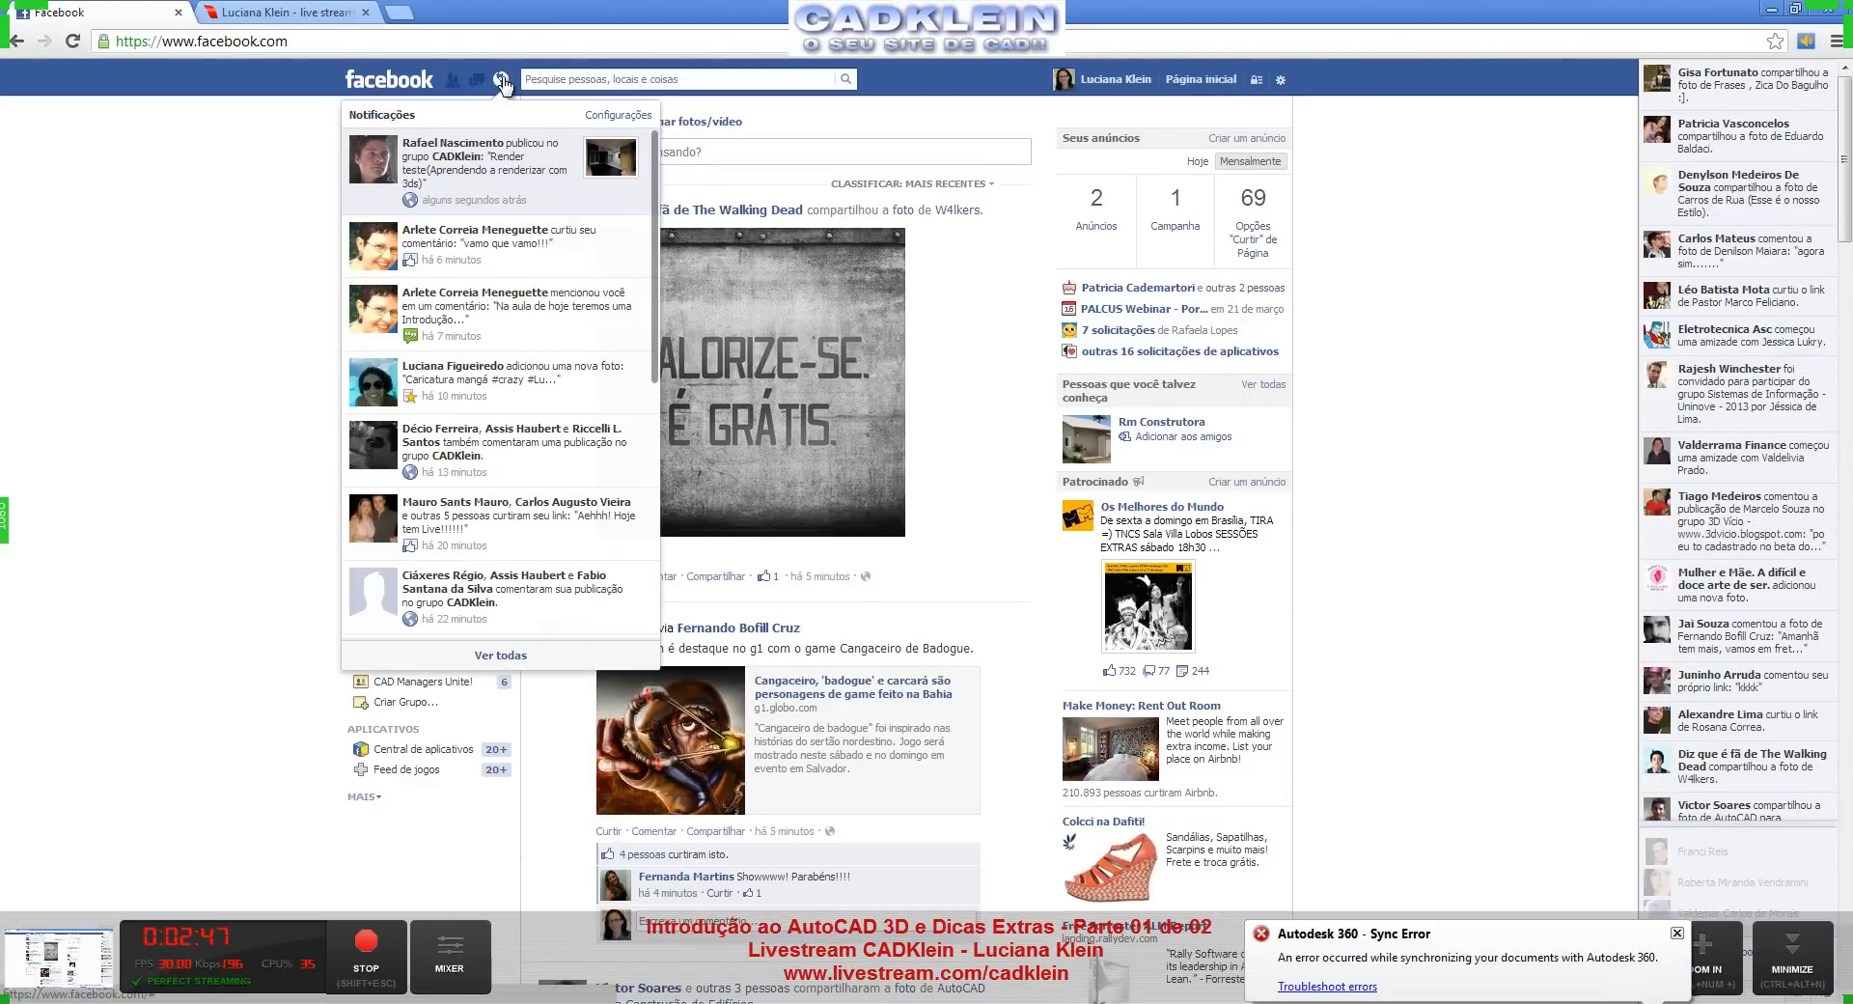
click(502, 80)
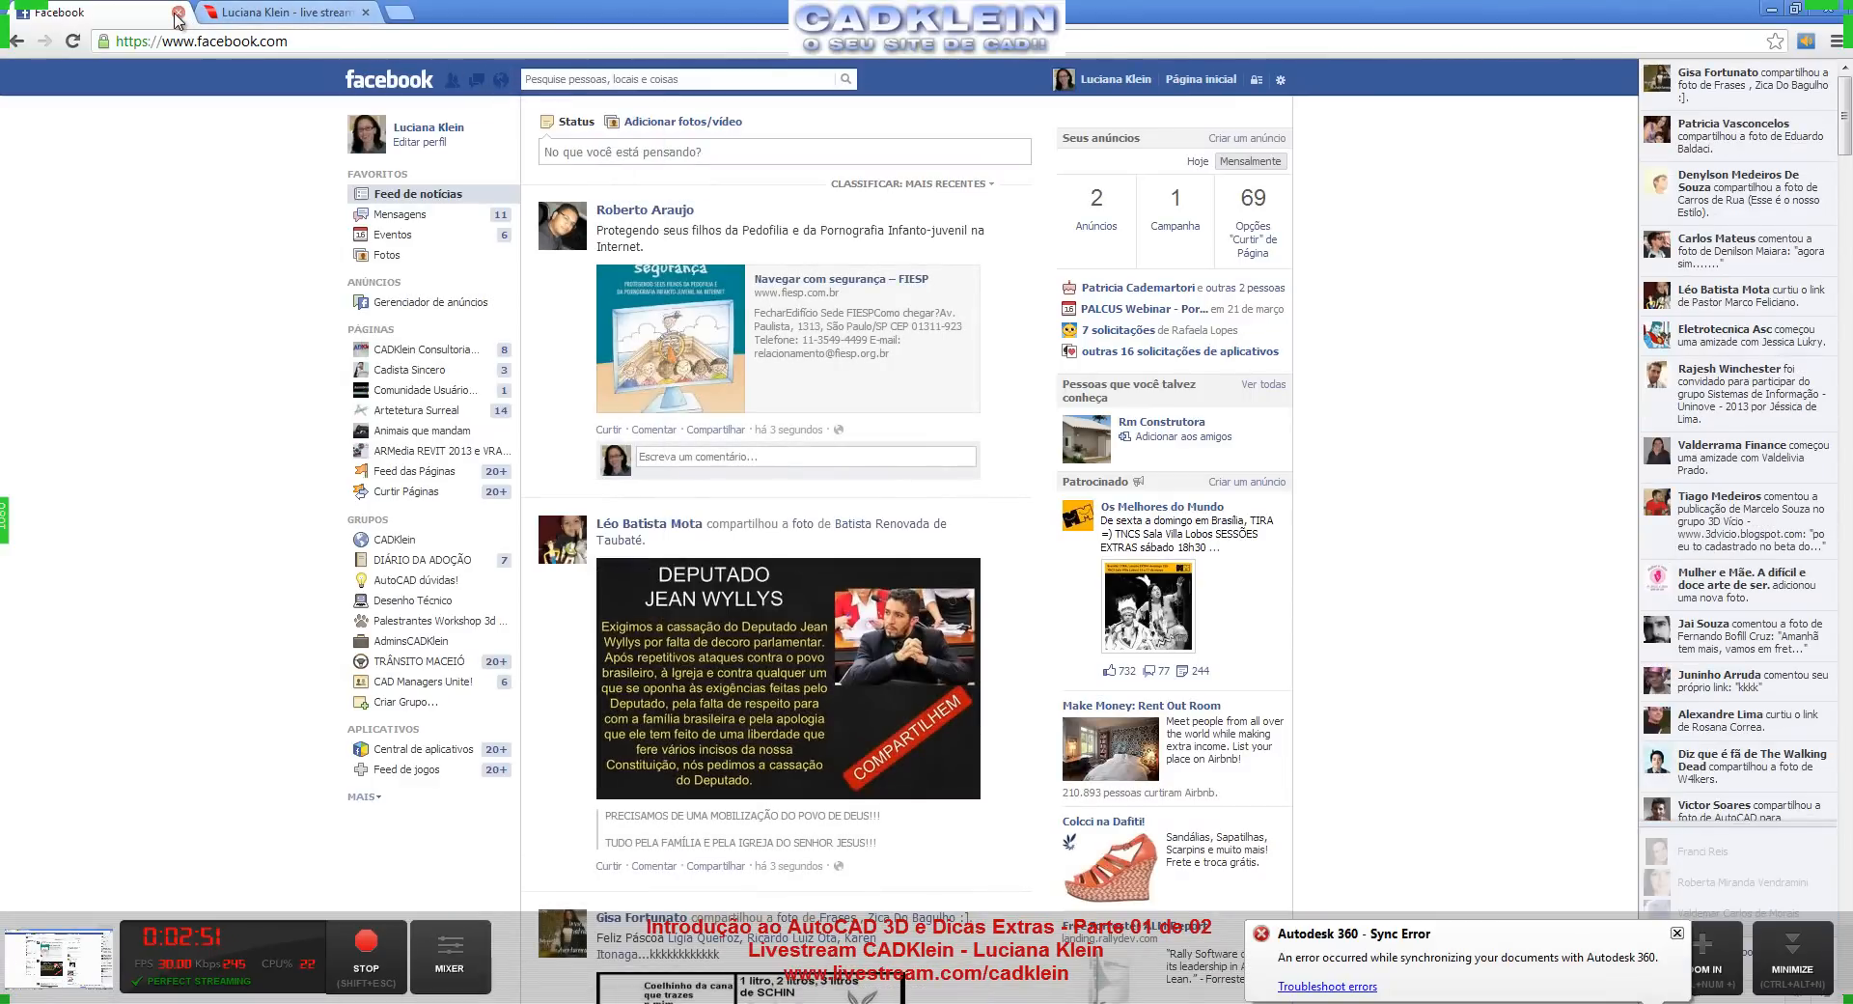
click(178, 12)
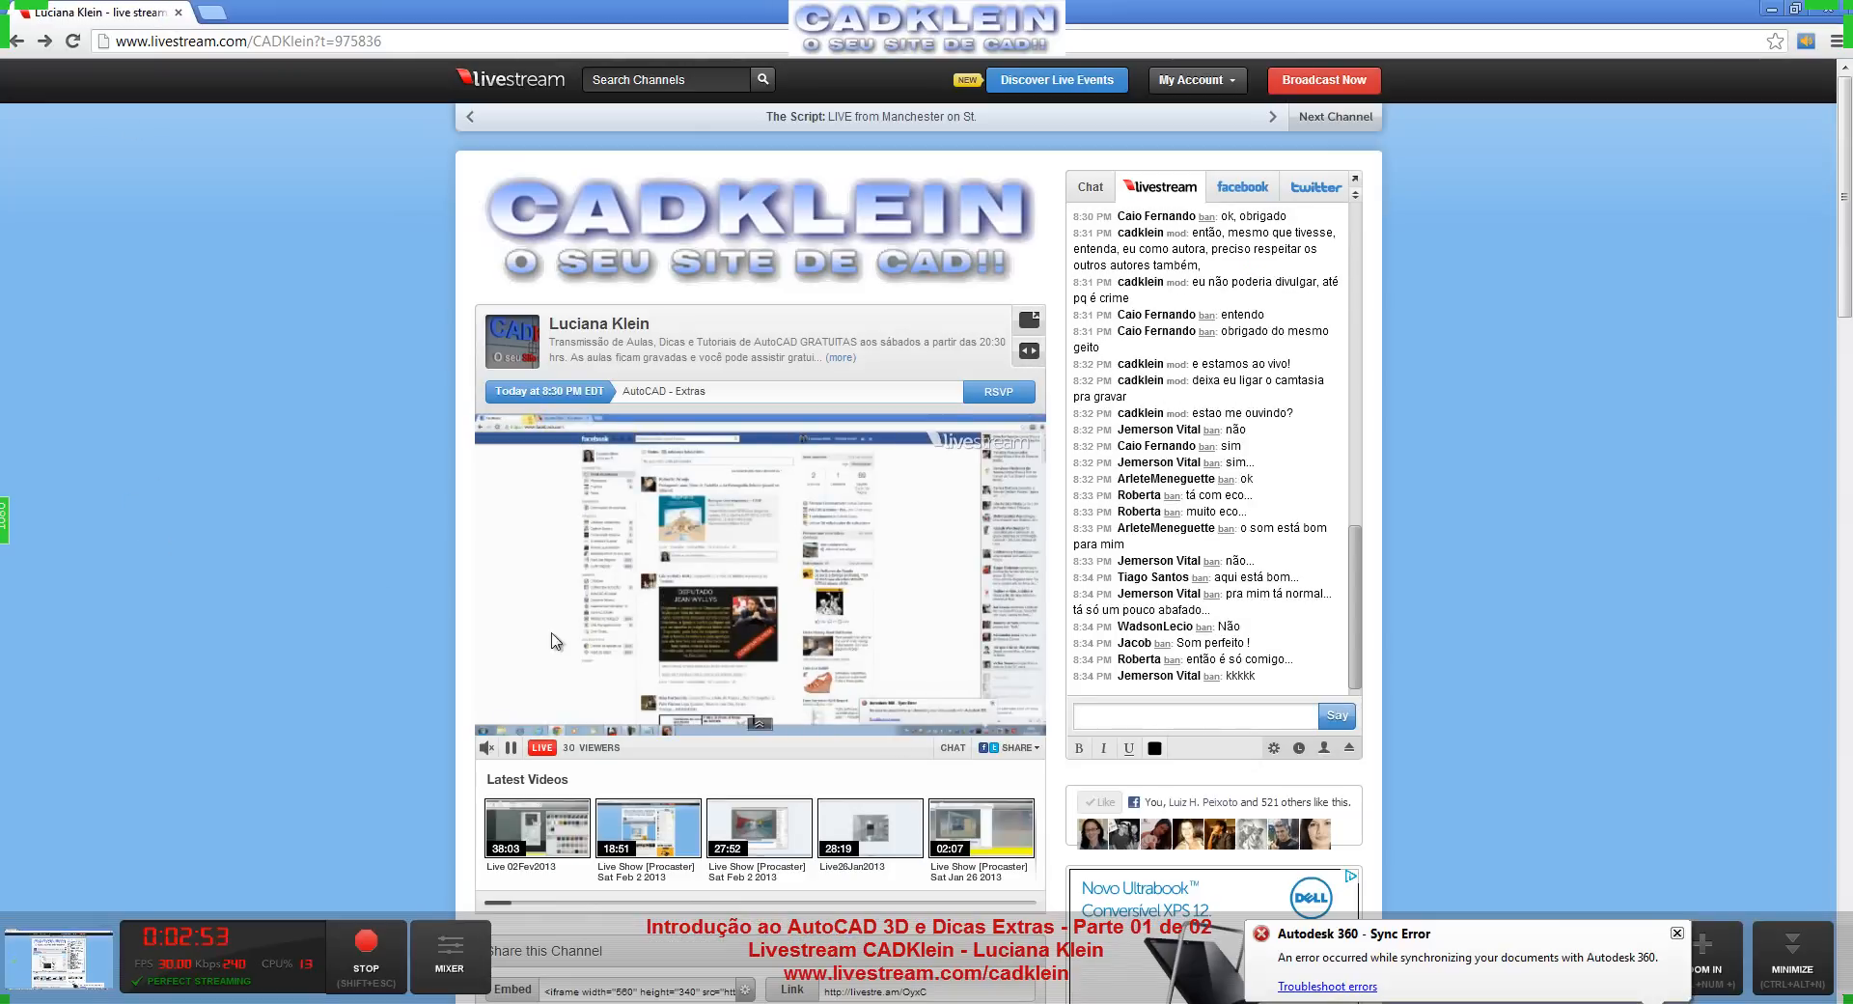
click(1679, 933)
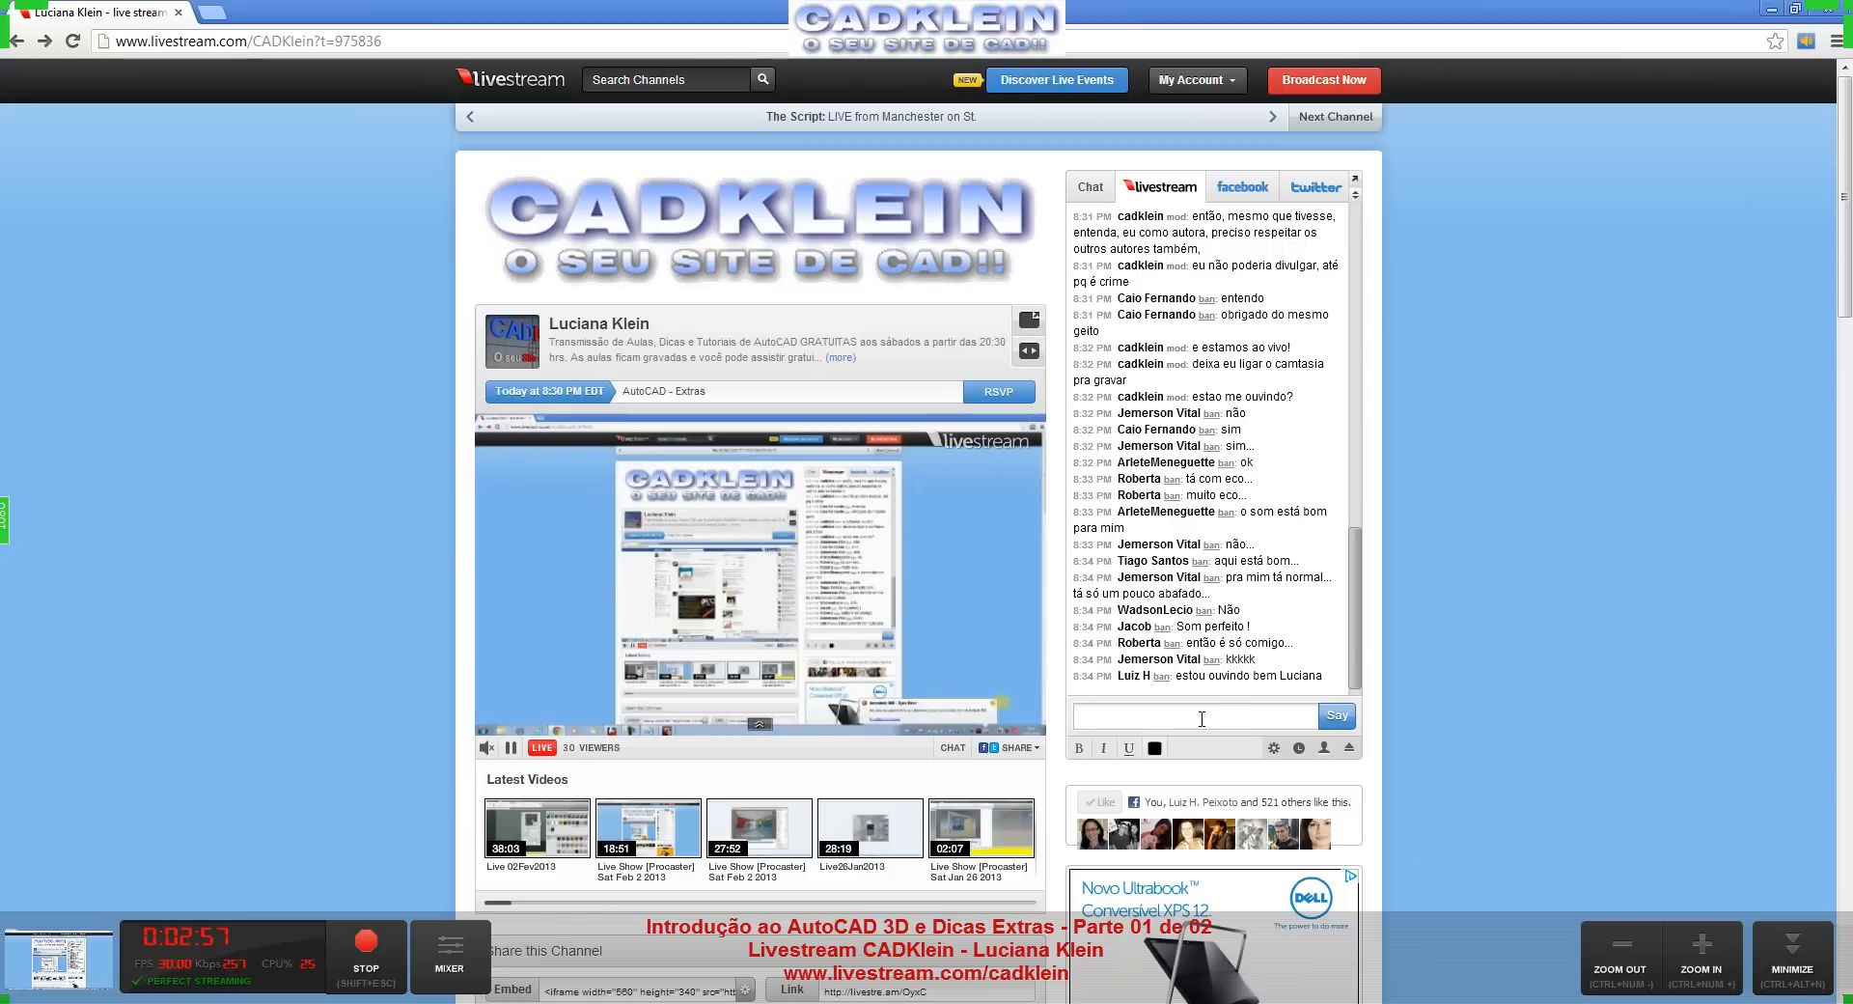
Review the channel's Facebook chat and its list of people present, and return to the Livestream chat.
click(1242, 189)
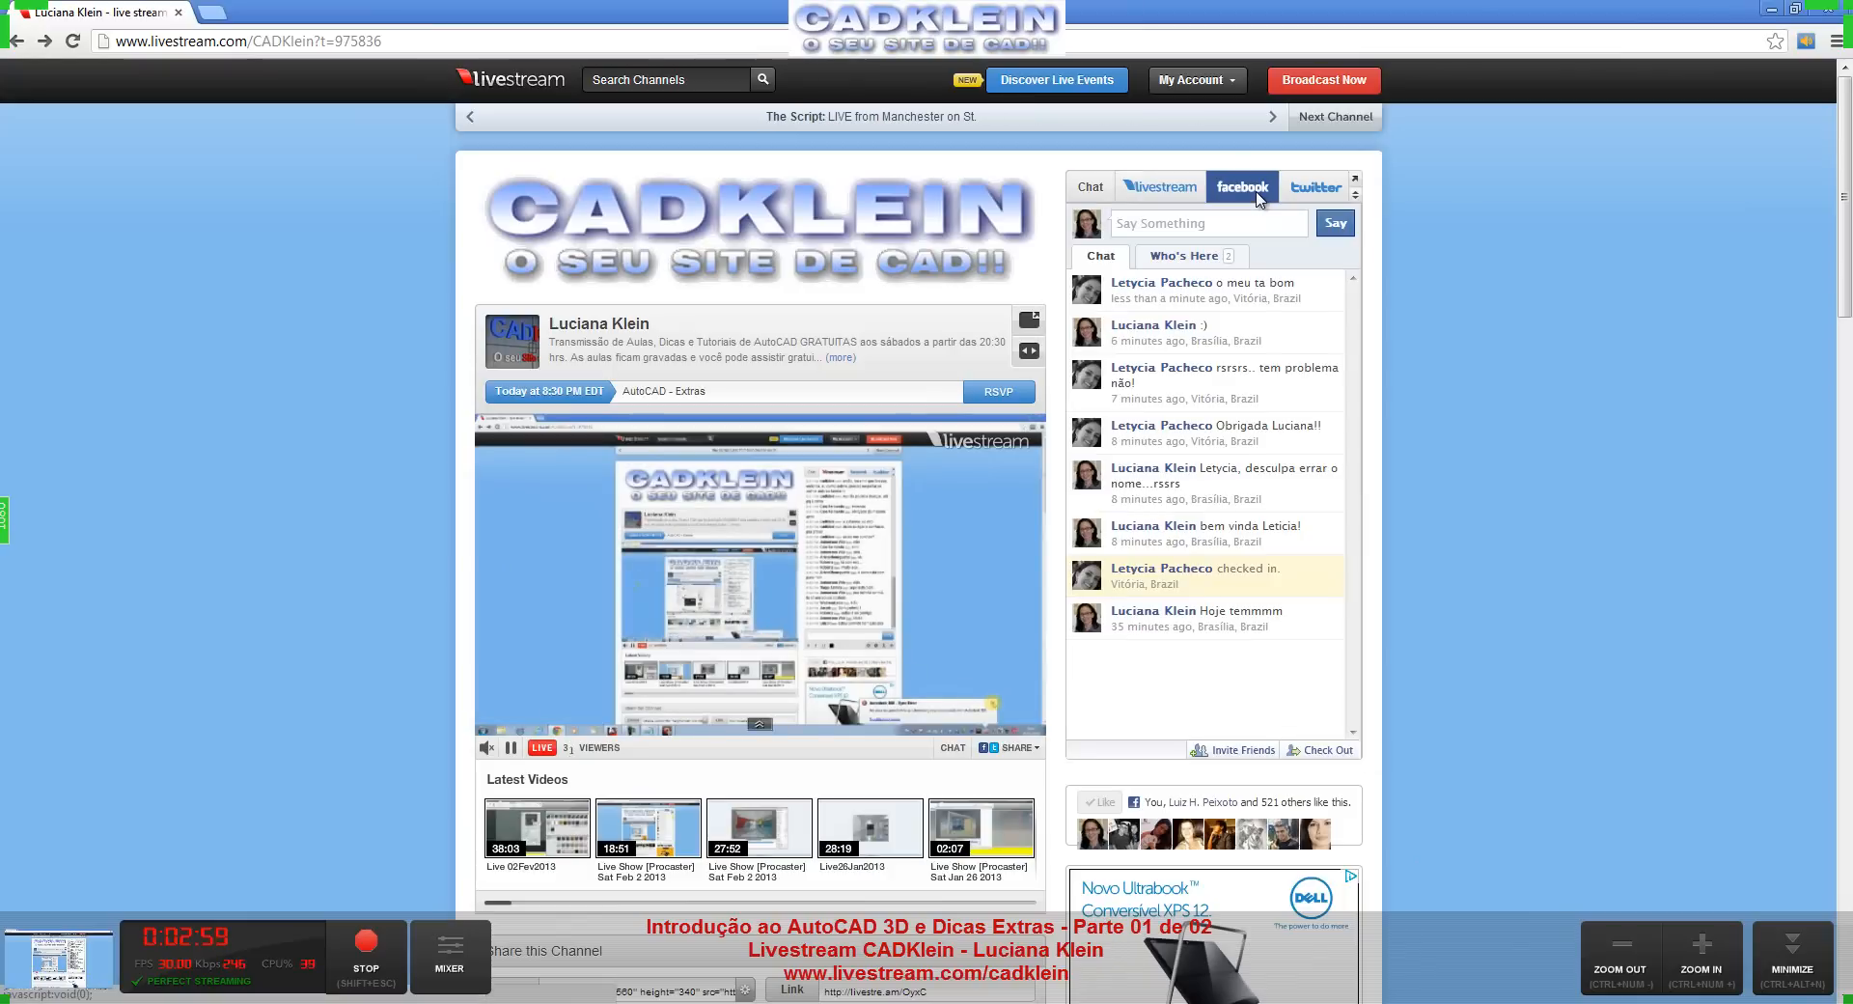
click(1201, 258)
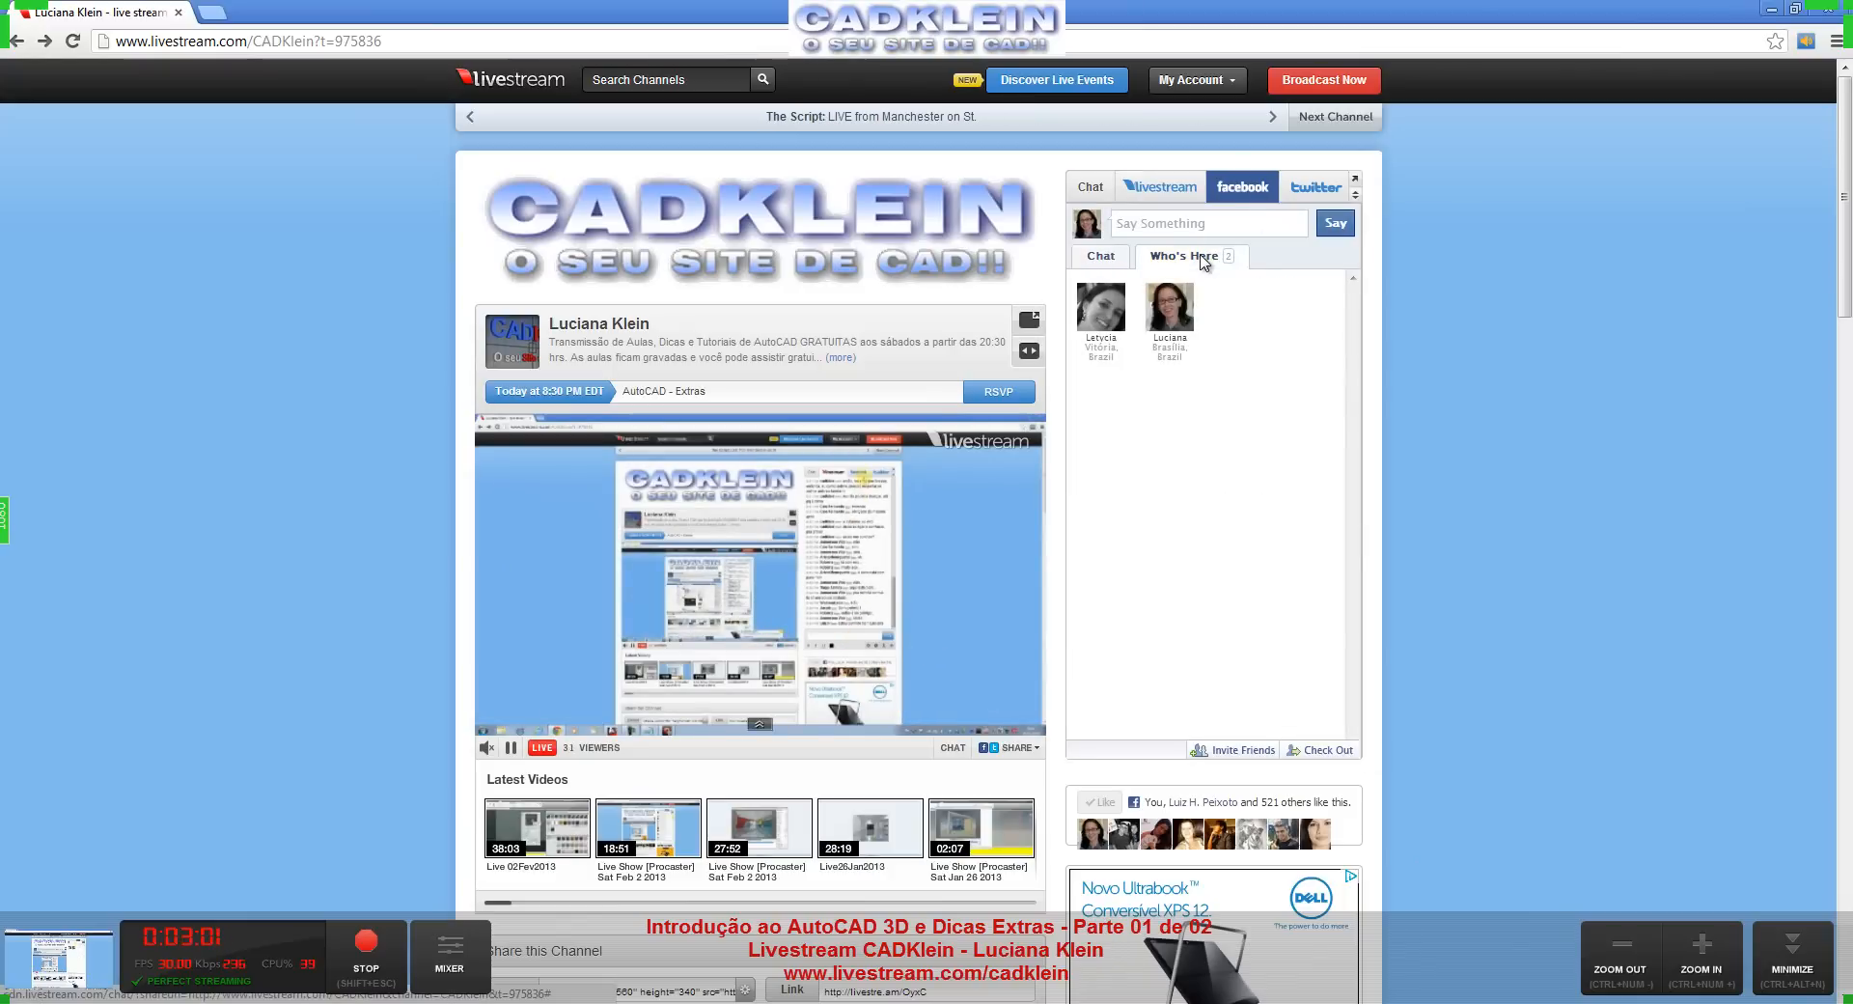
click(1099, 258)
click(1163, 187)
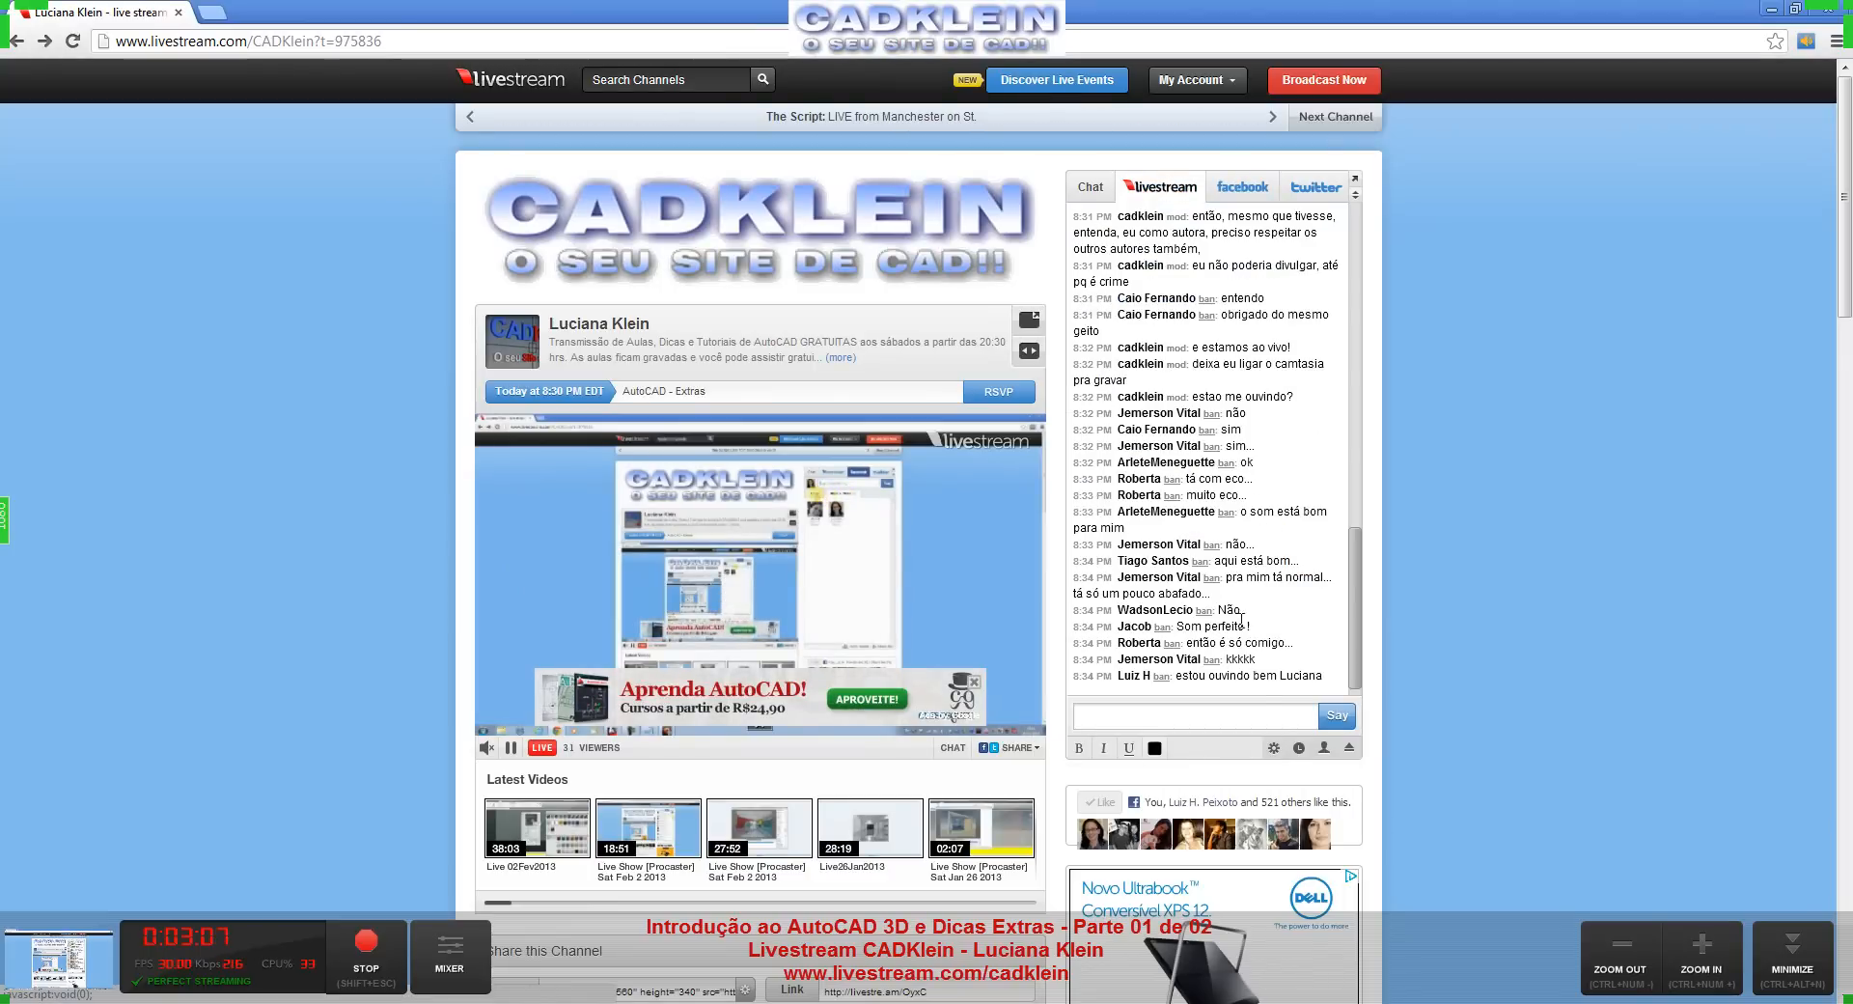
Review the moderators and users connected to the Livestream chat.
click(1323, 747)
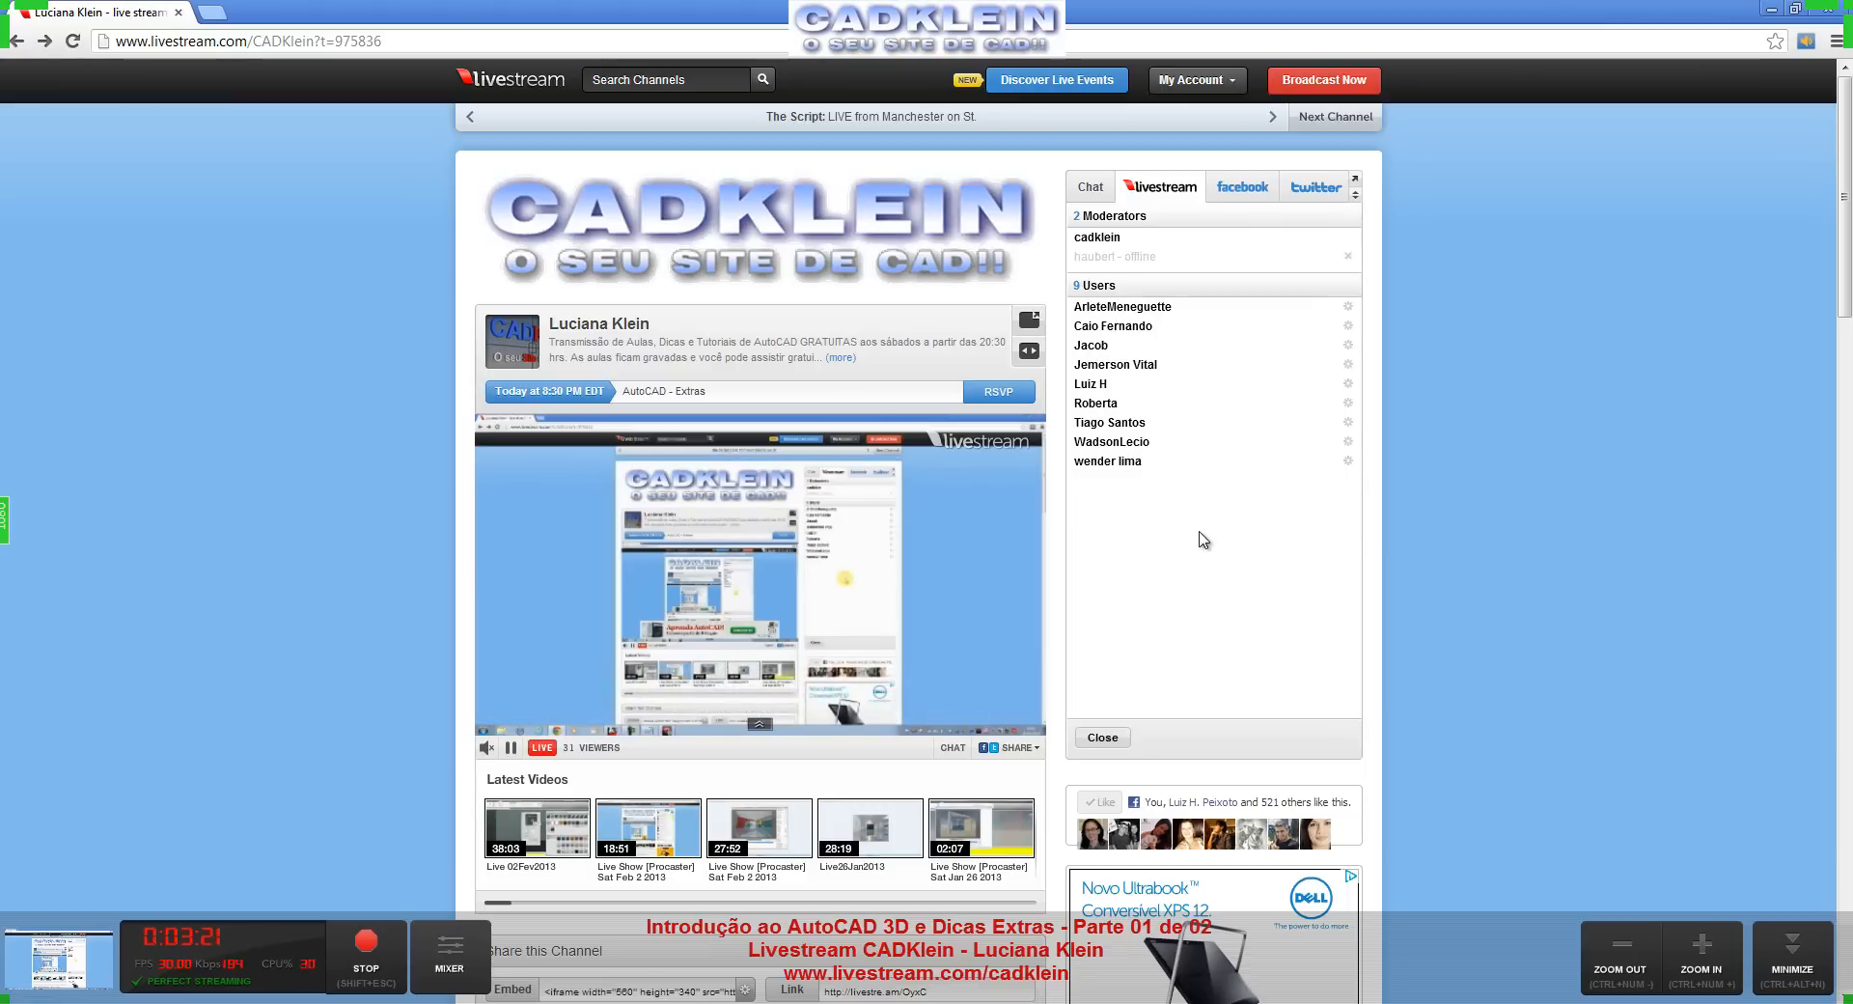
click(1106, 740)
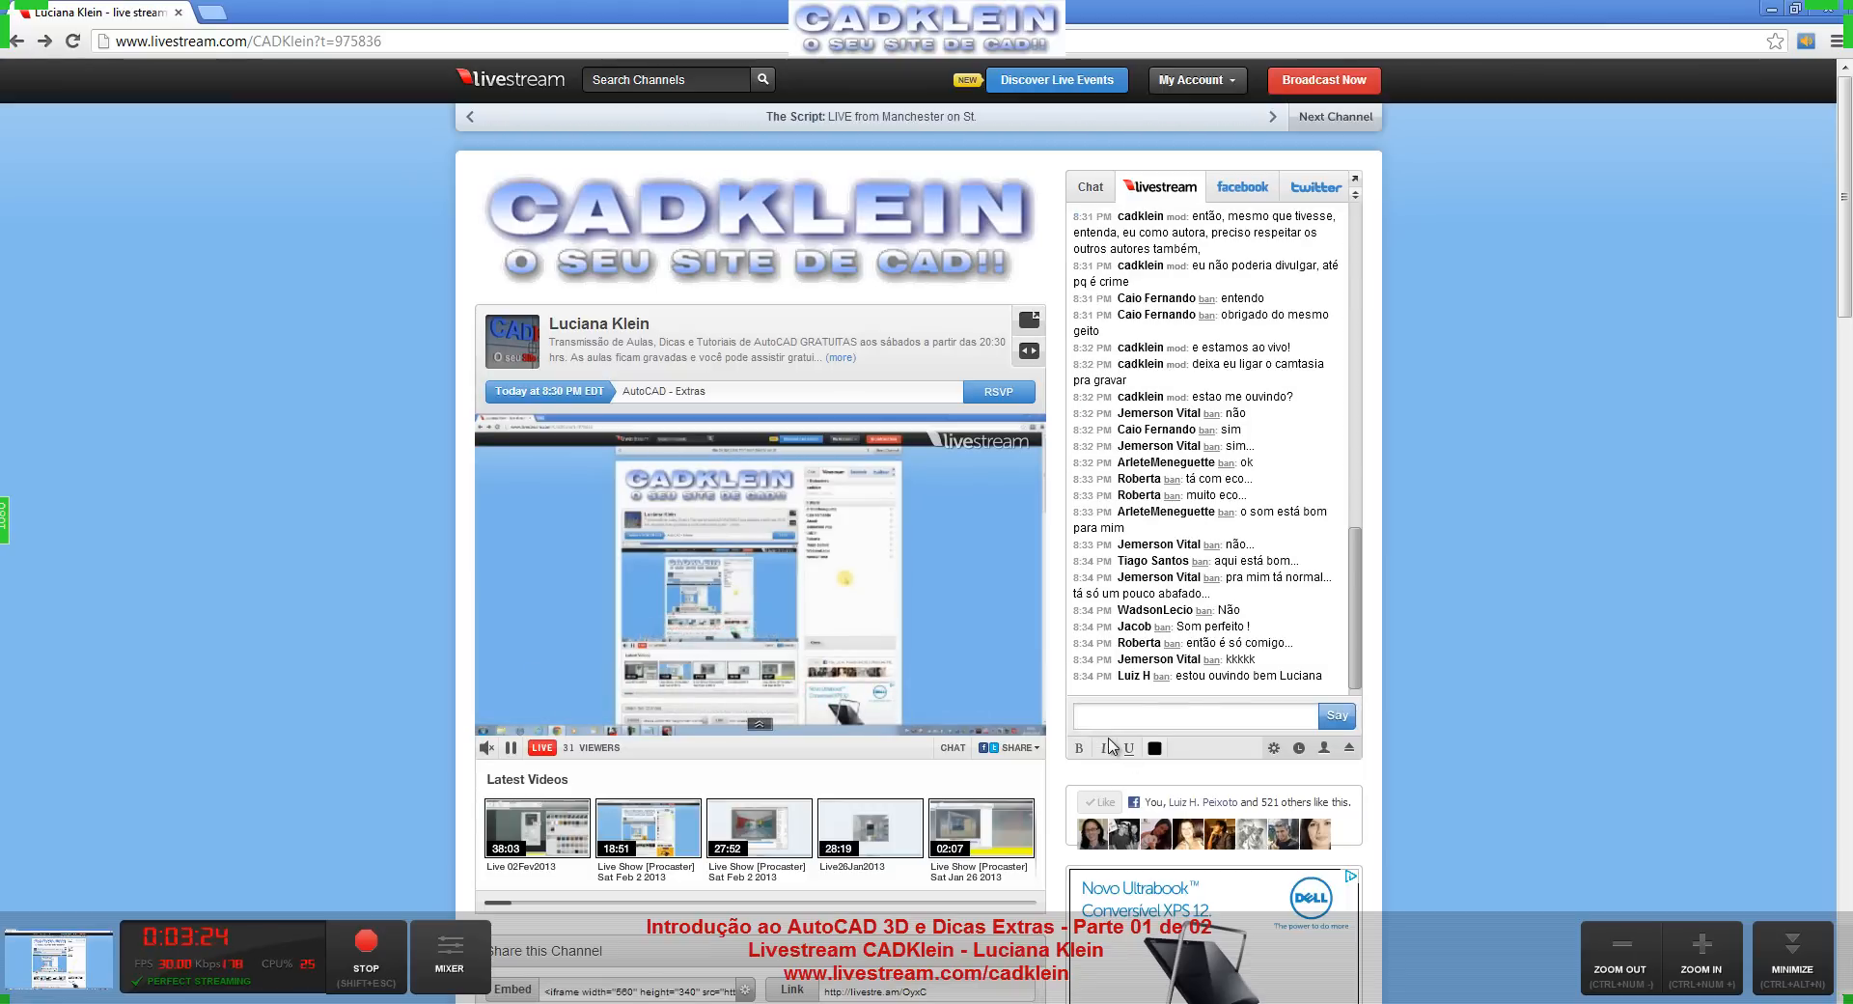
click(1170, 713)
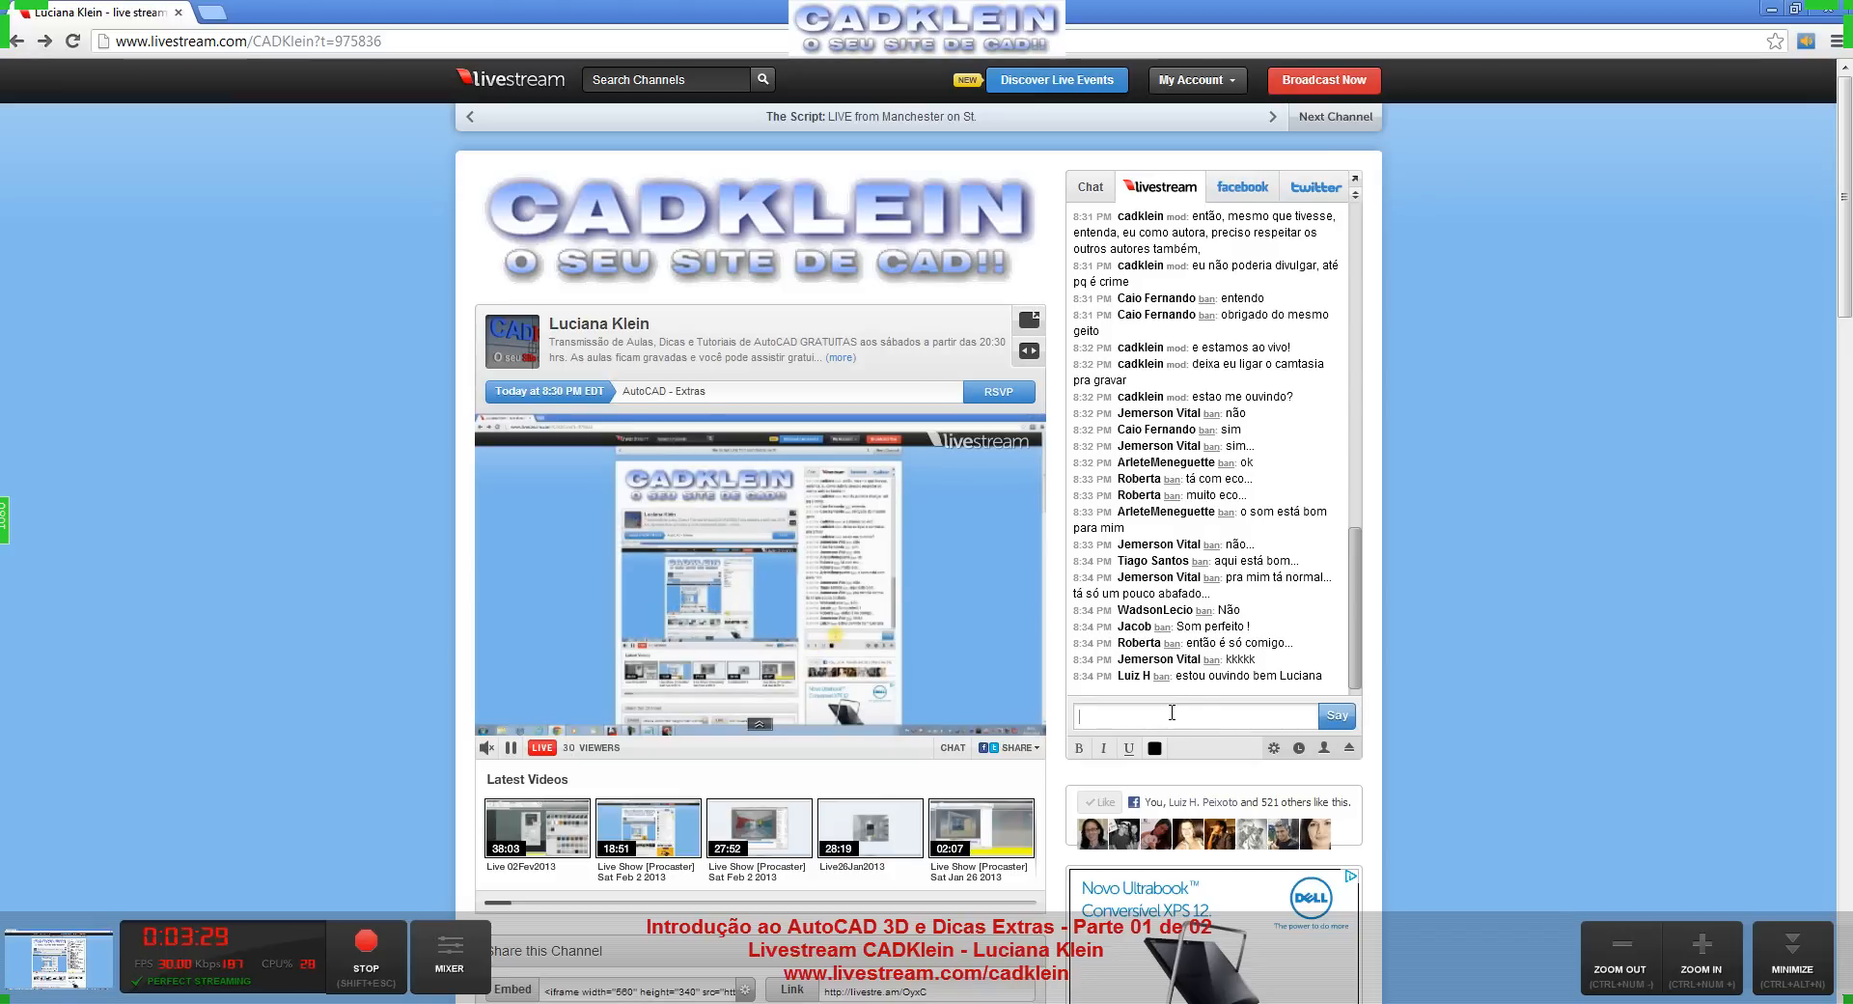
click(1324, 748)
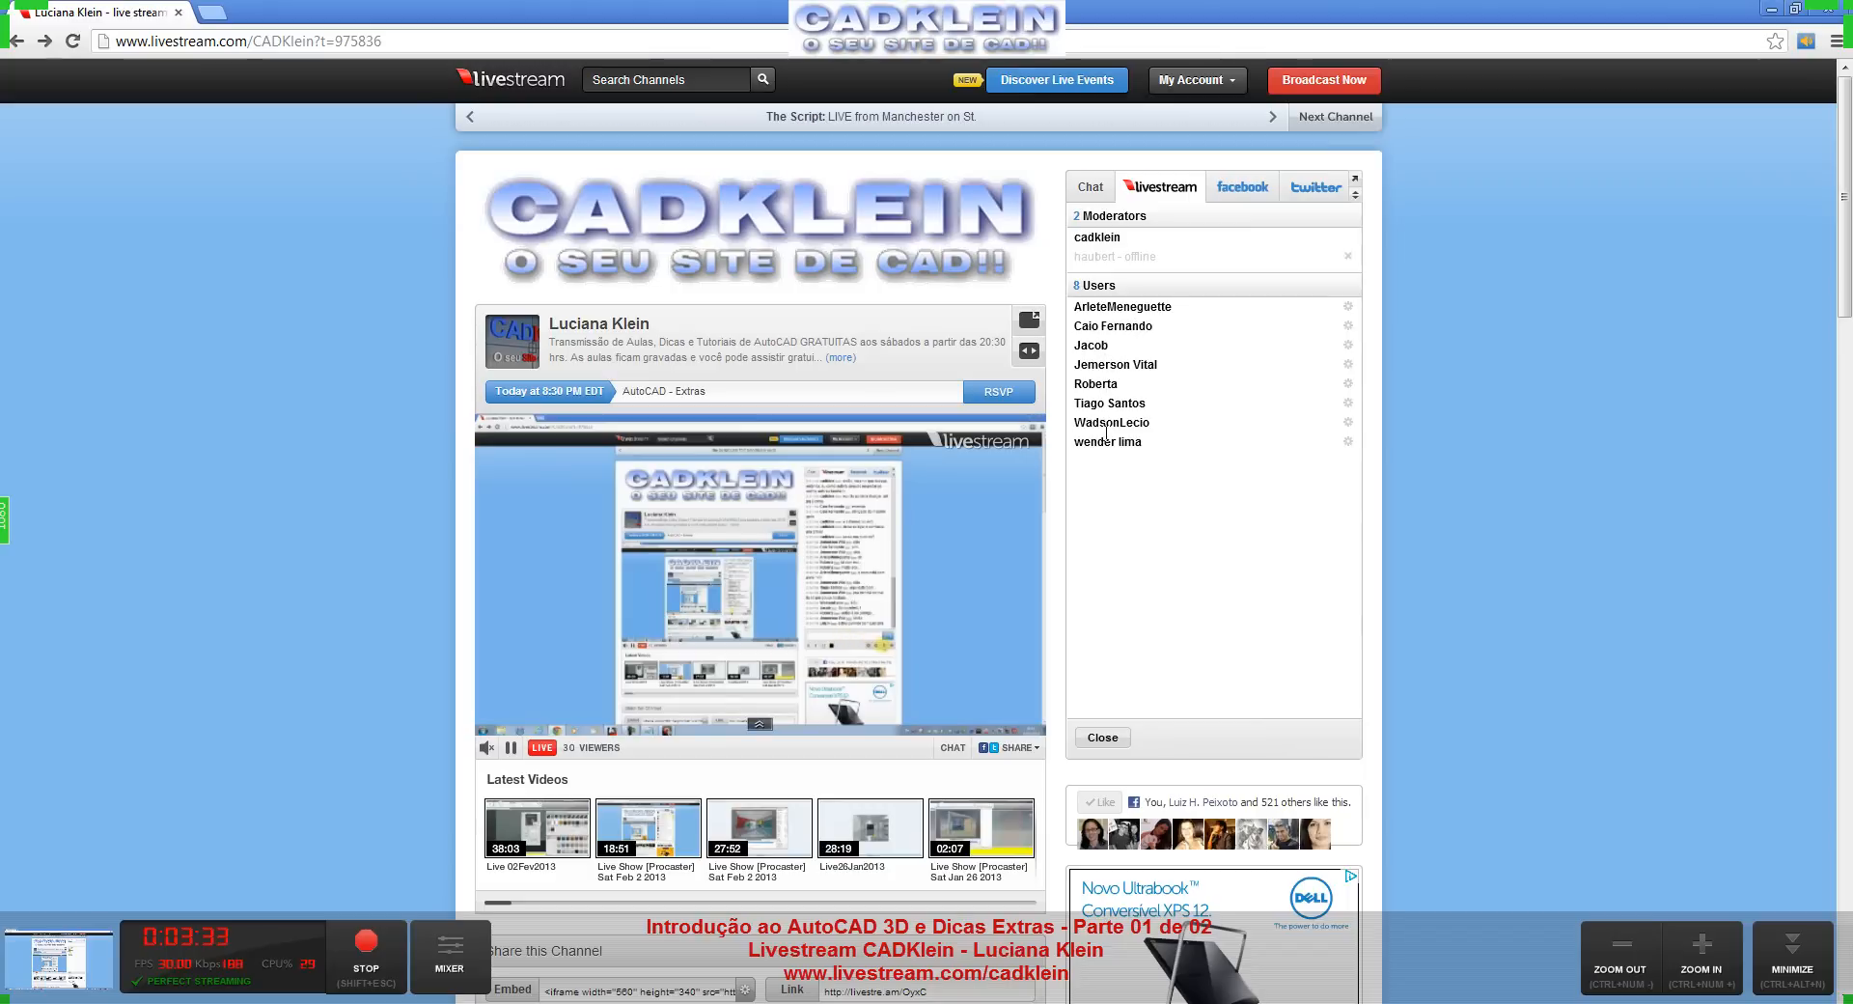
click(1102, 738)
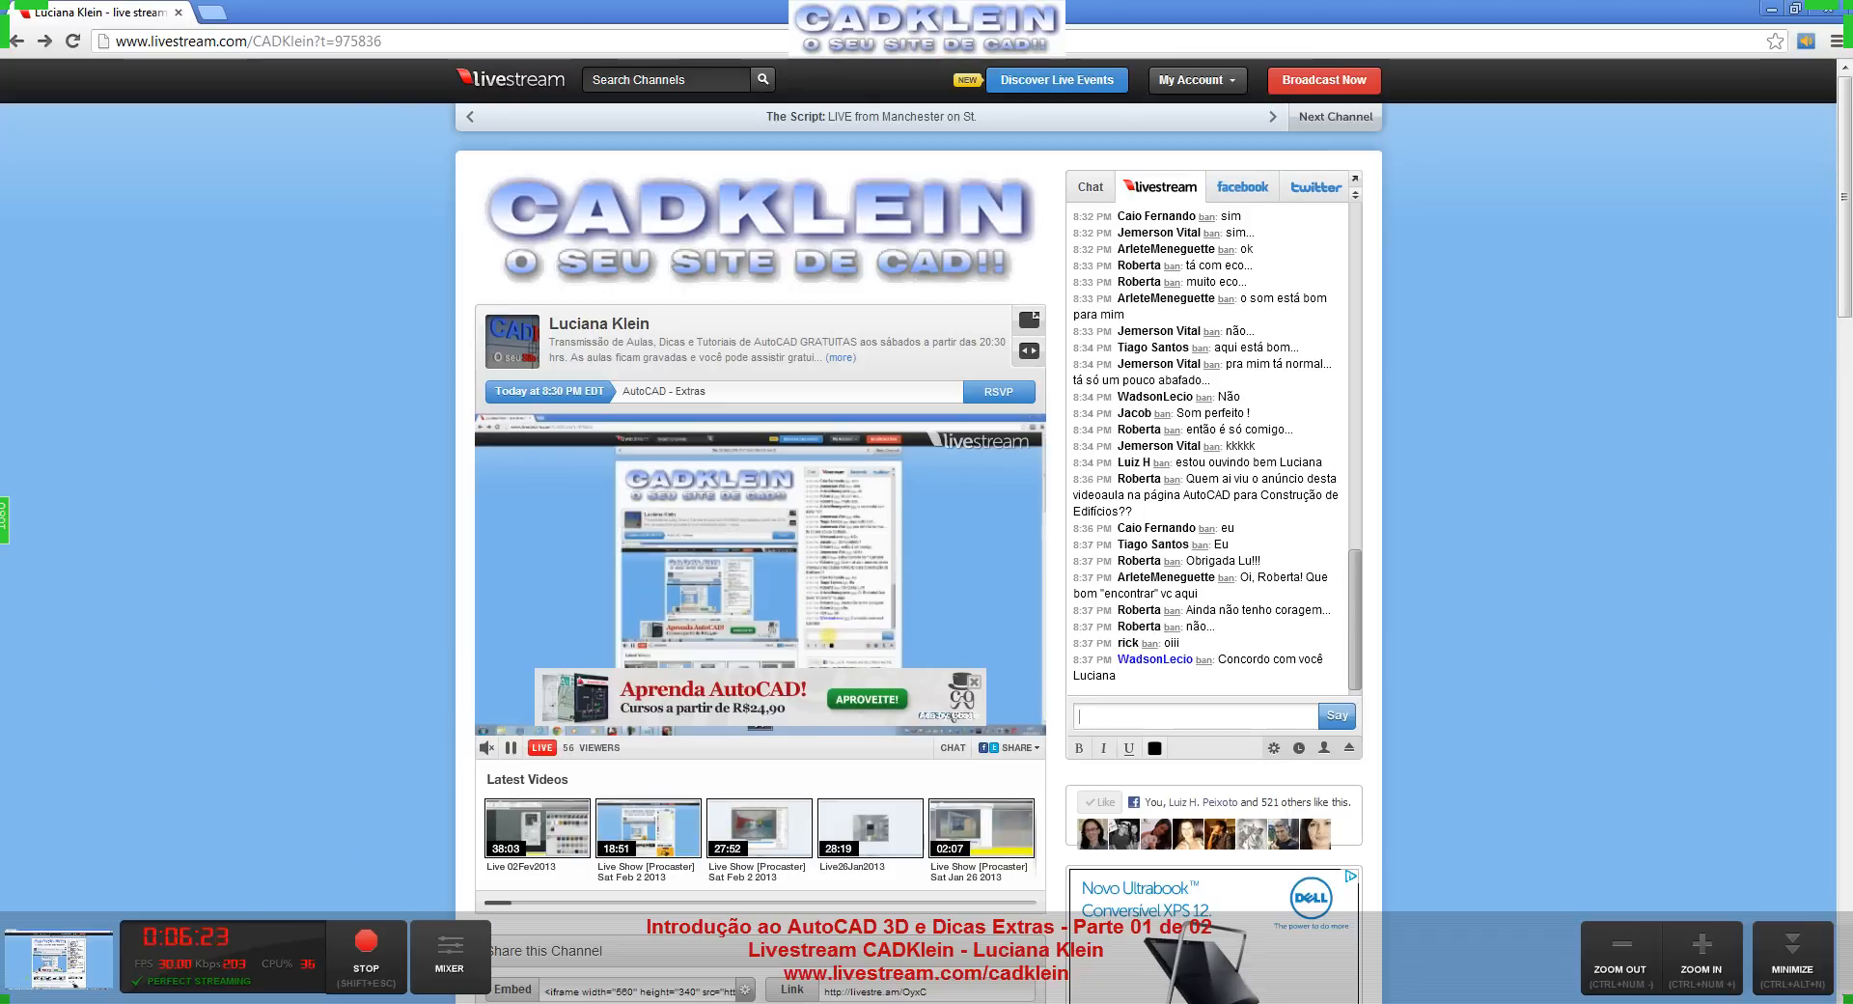
Switch to AutoCAD and minimize the broadcast control bar covering the command line.
key(alt+Tab)
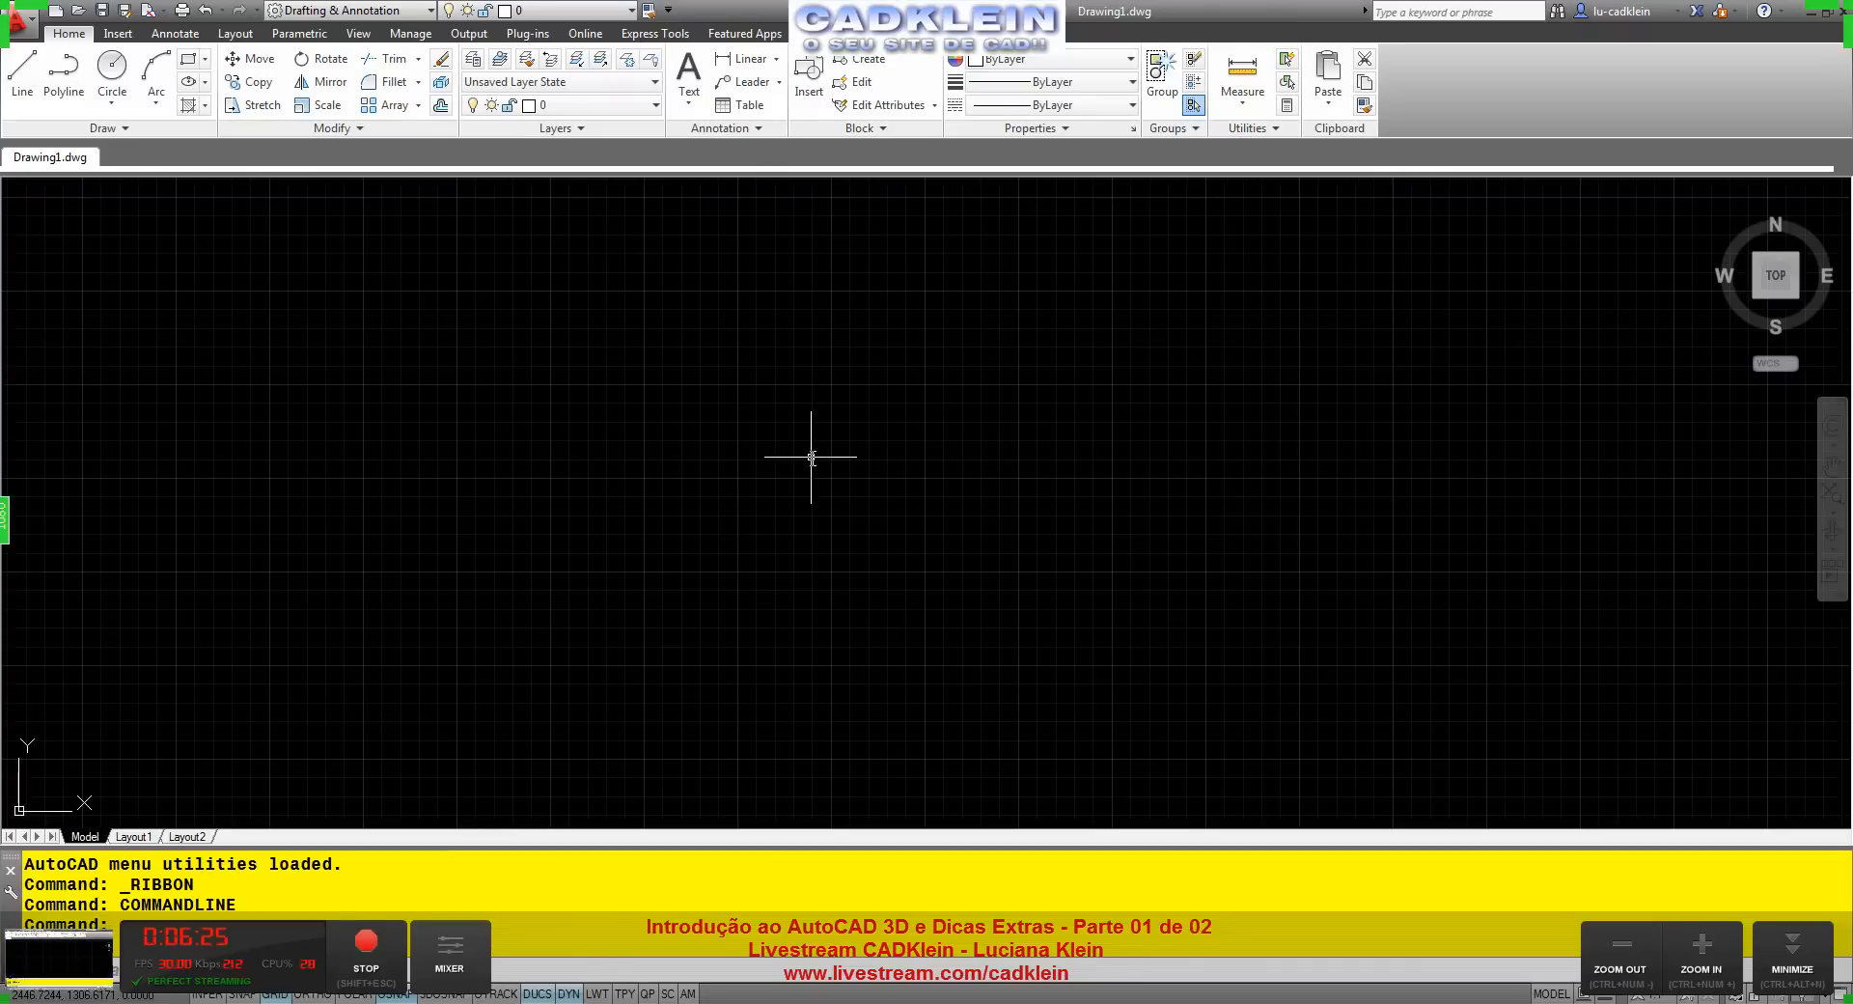
click(1793, 951)
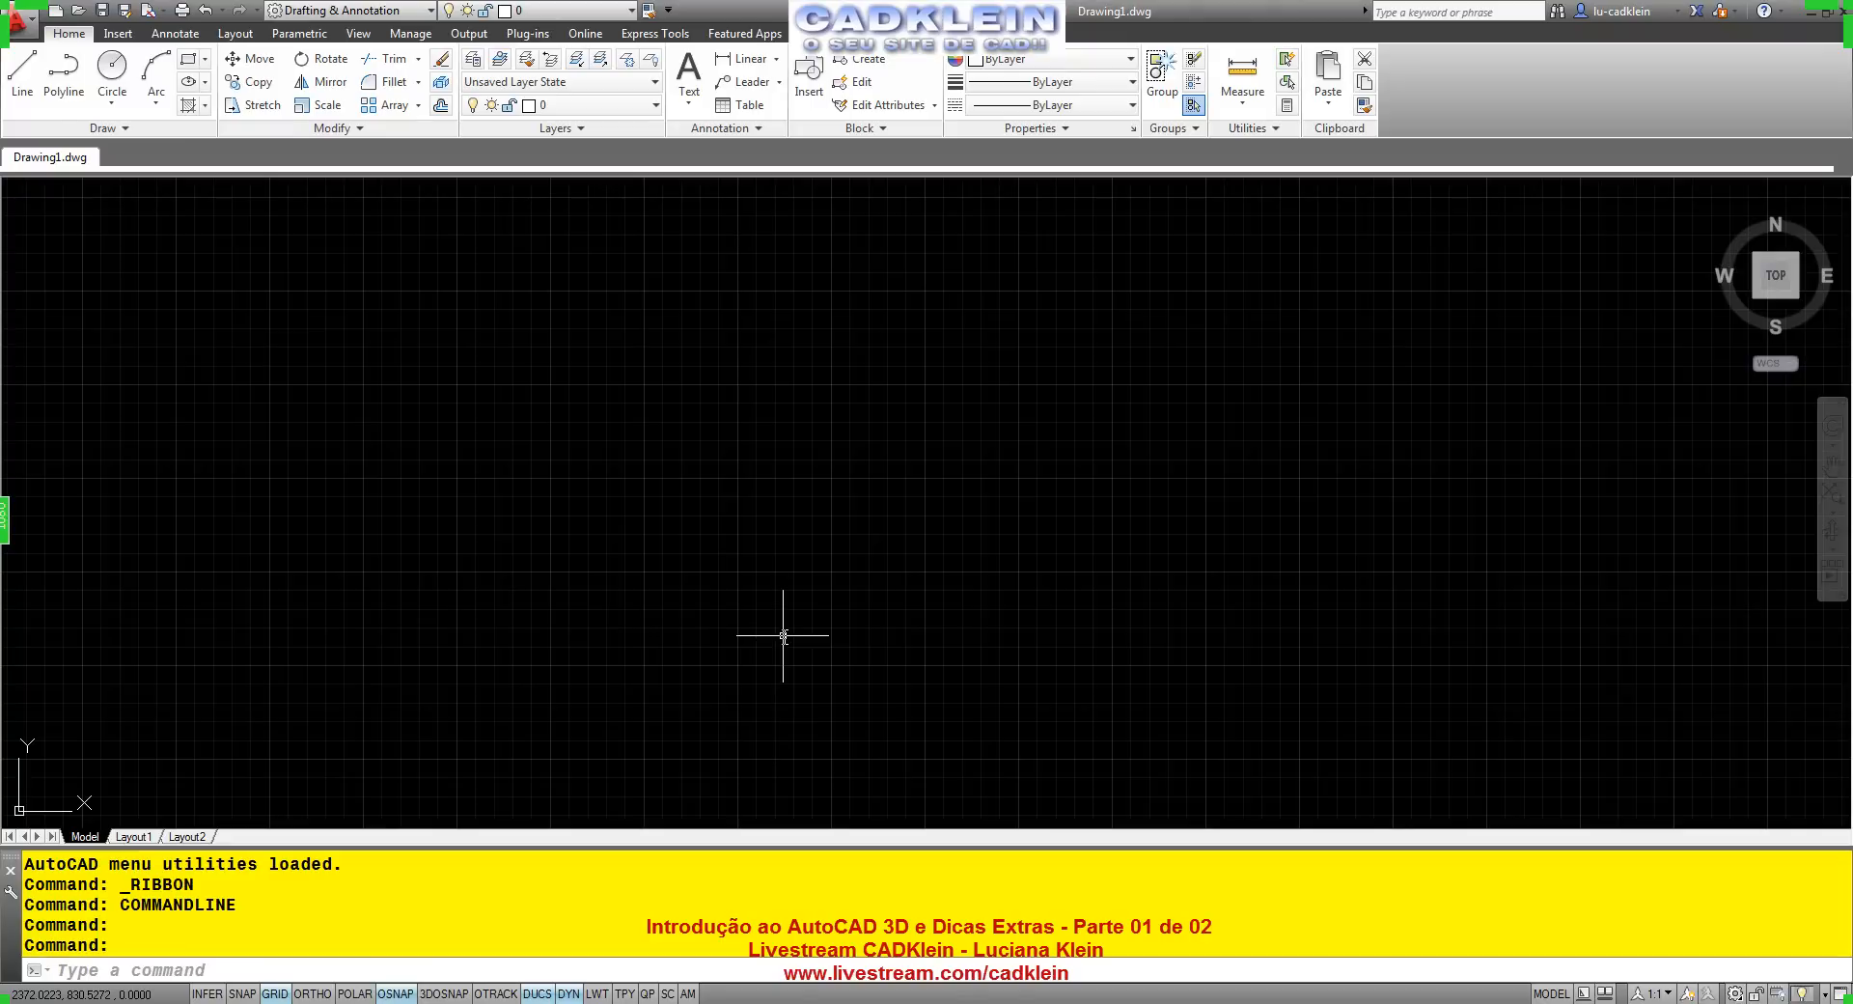
Check the Livestream page for new viewer messages and return to the AutoCAD drawing.
key(alt+Tab)
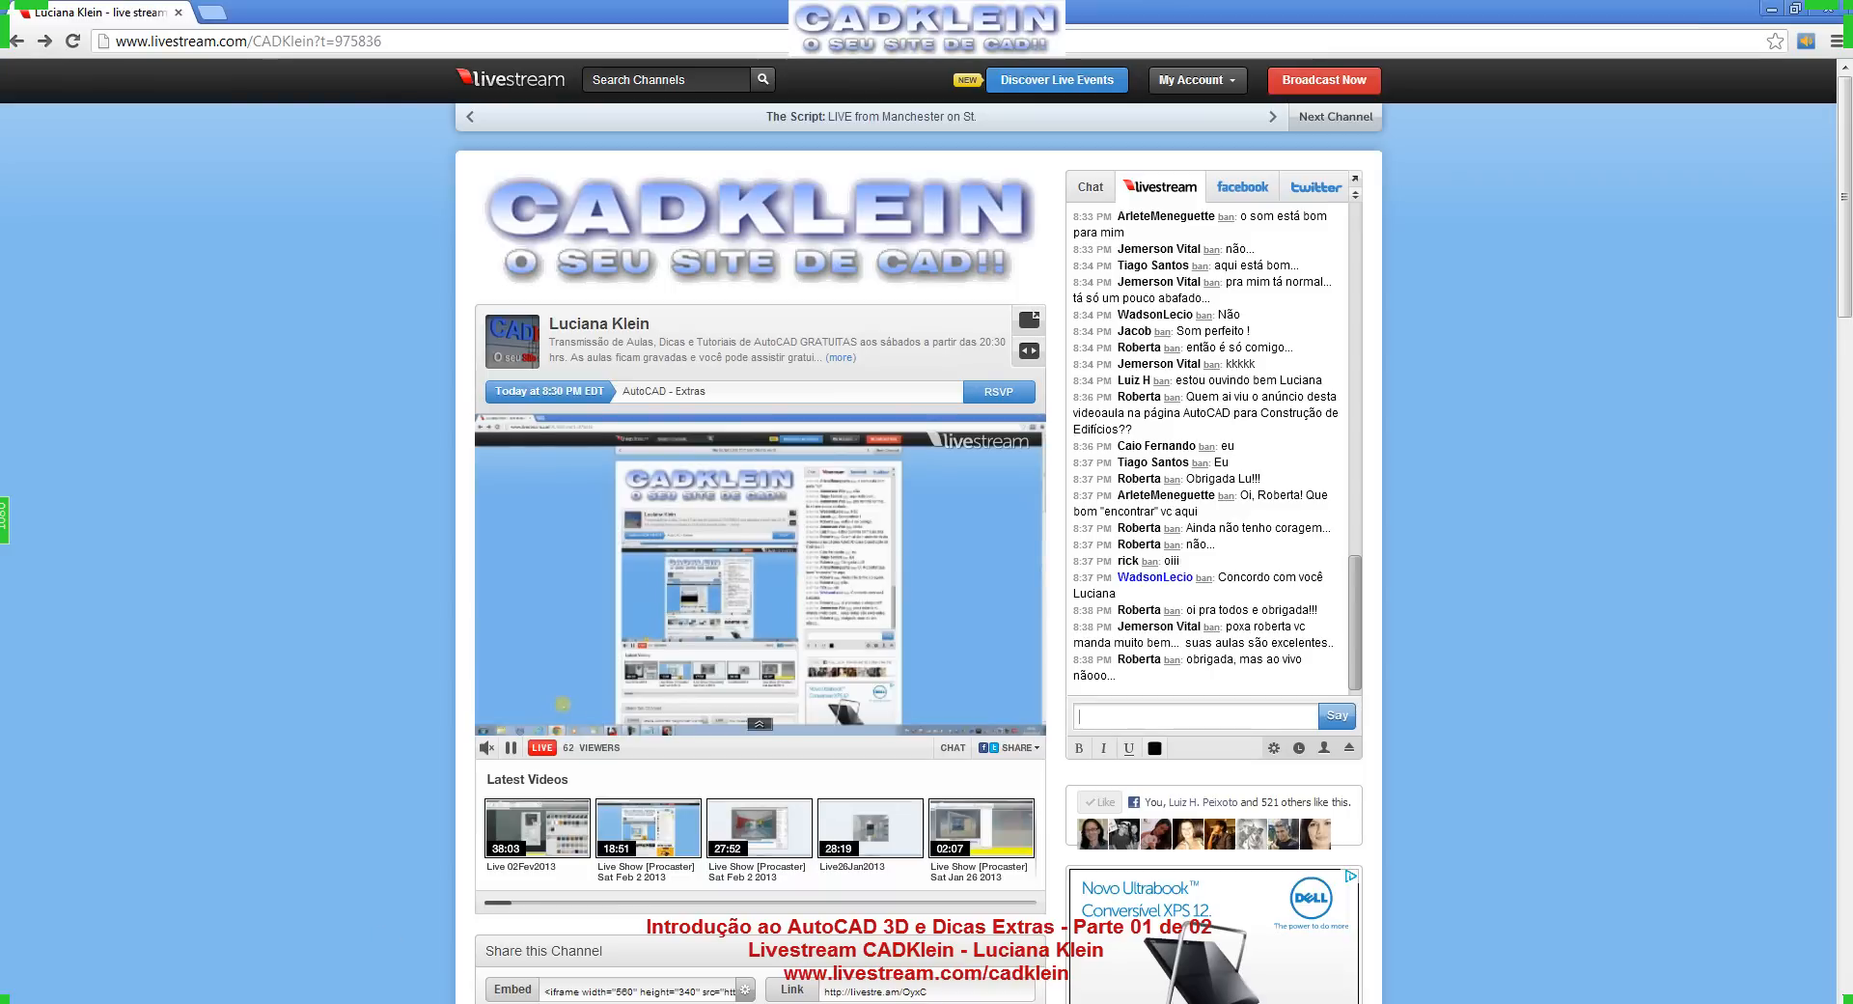
mouse_move(444, 1003)
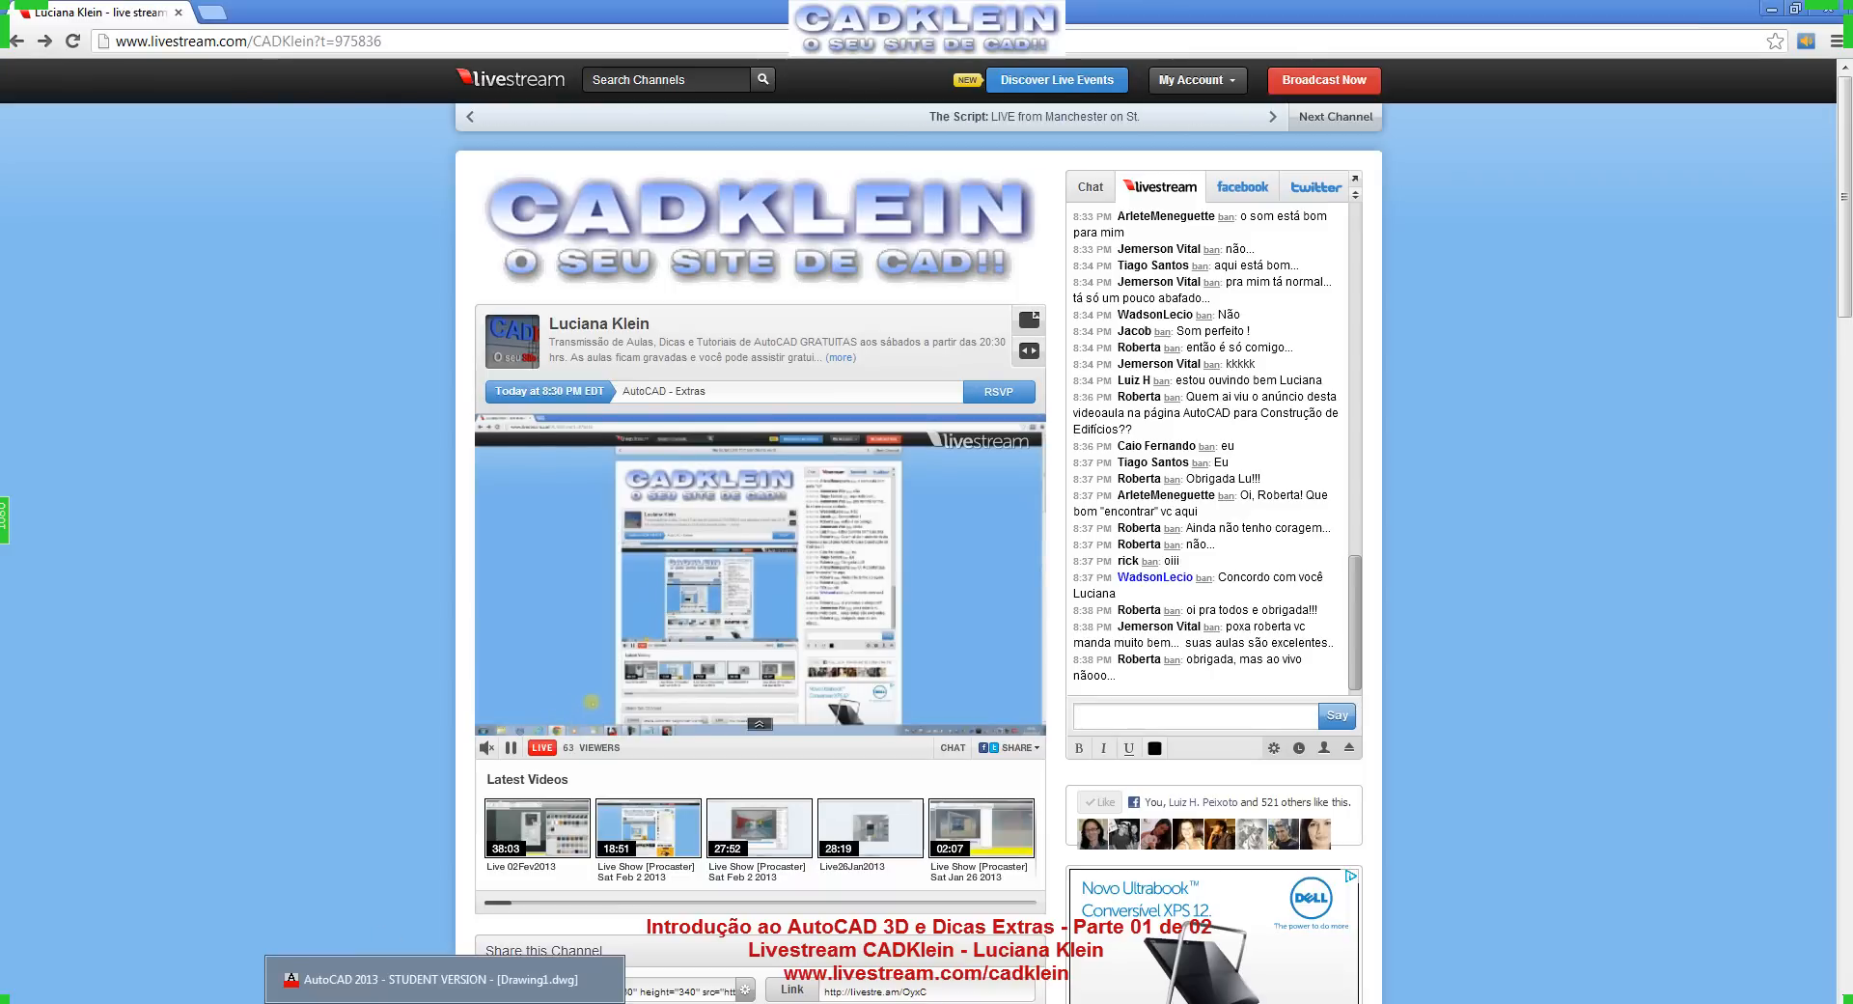
click(444, 979)
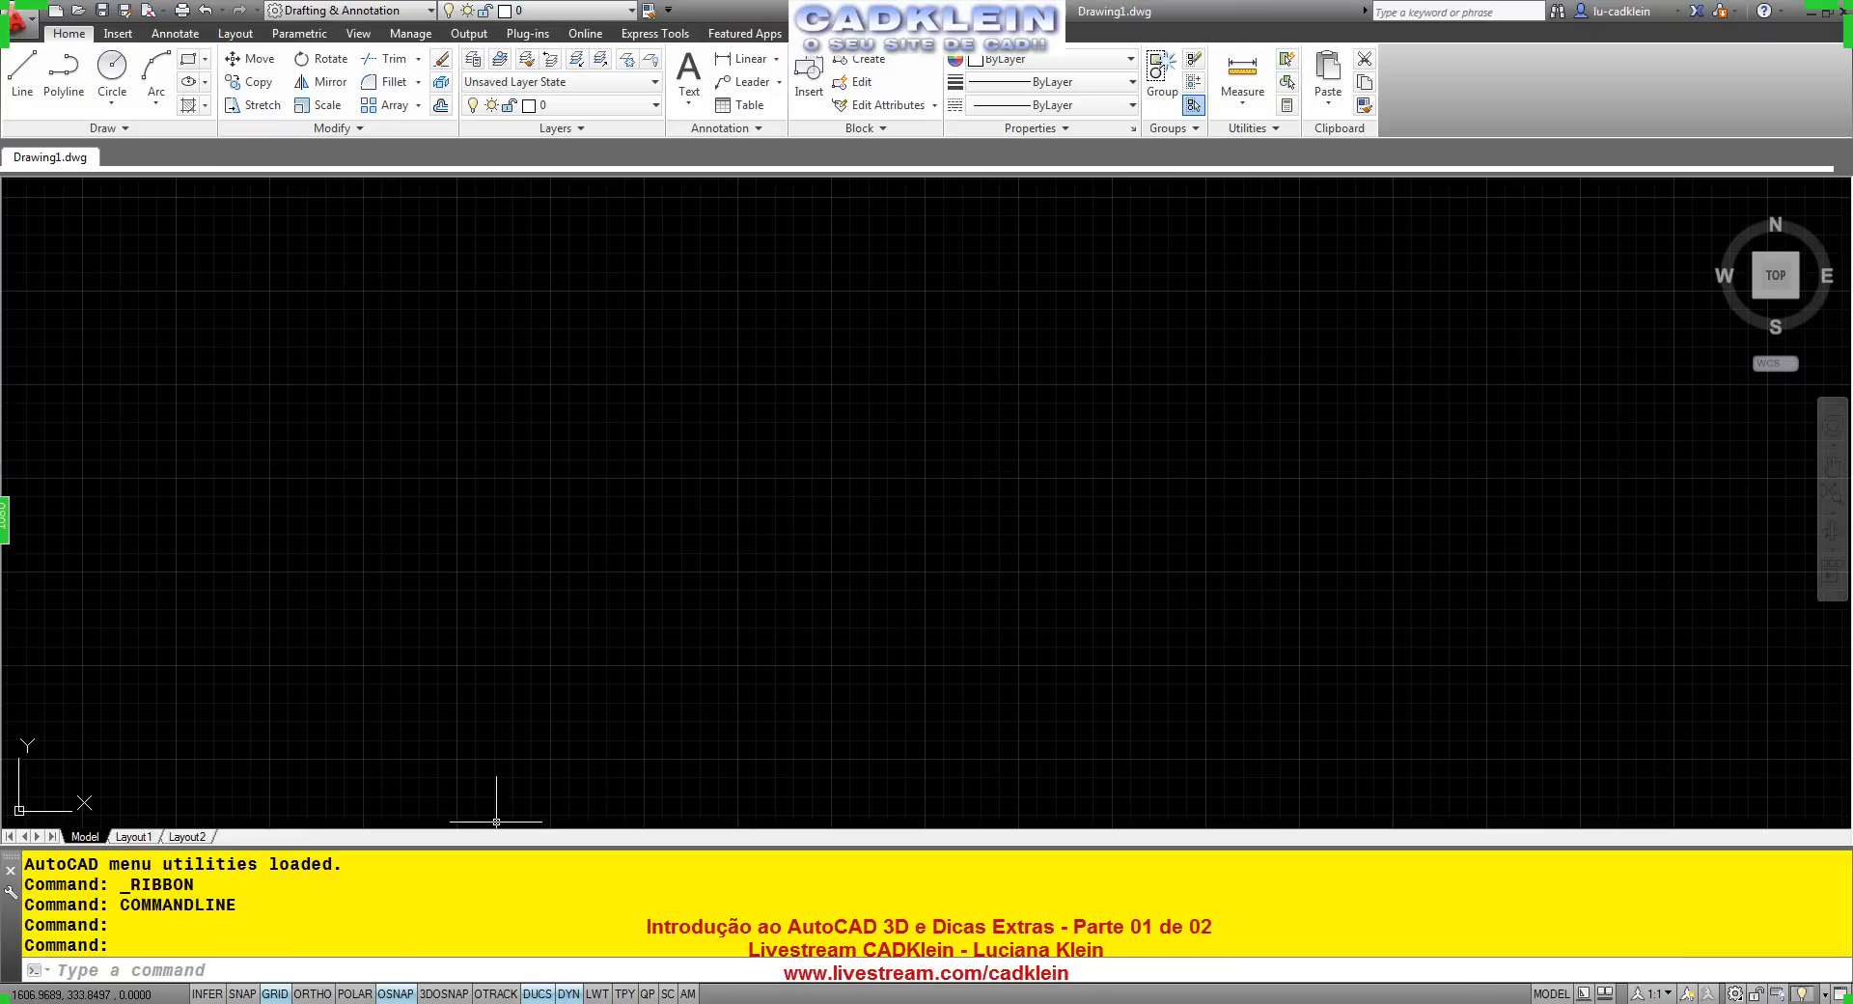
key(alt+Tab)
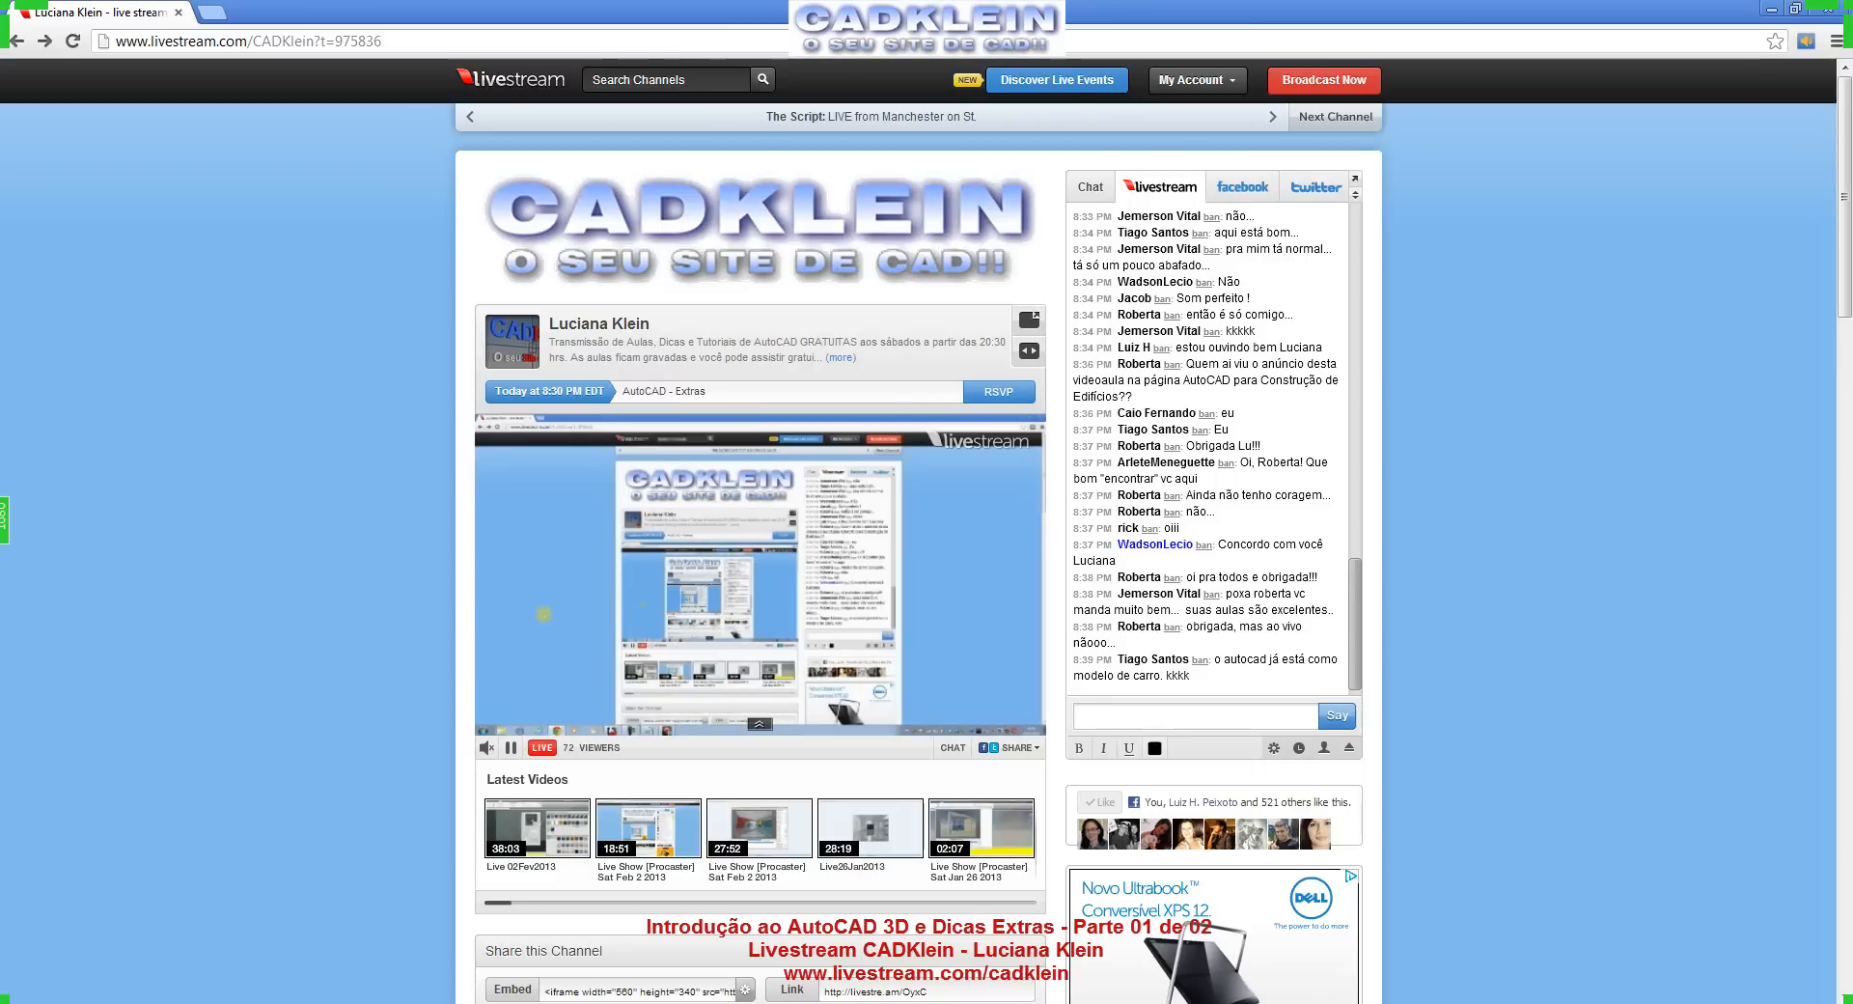
key(alt+Tab)
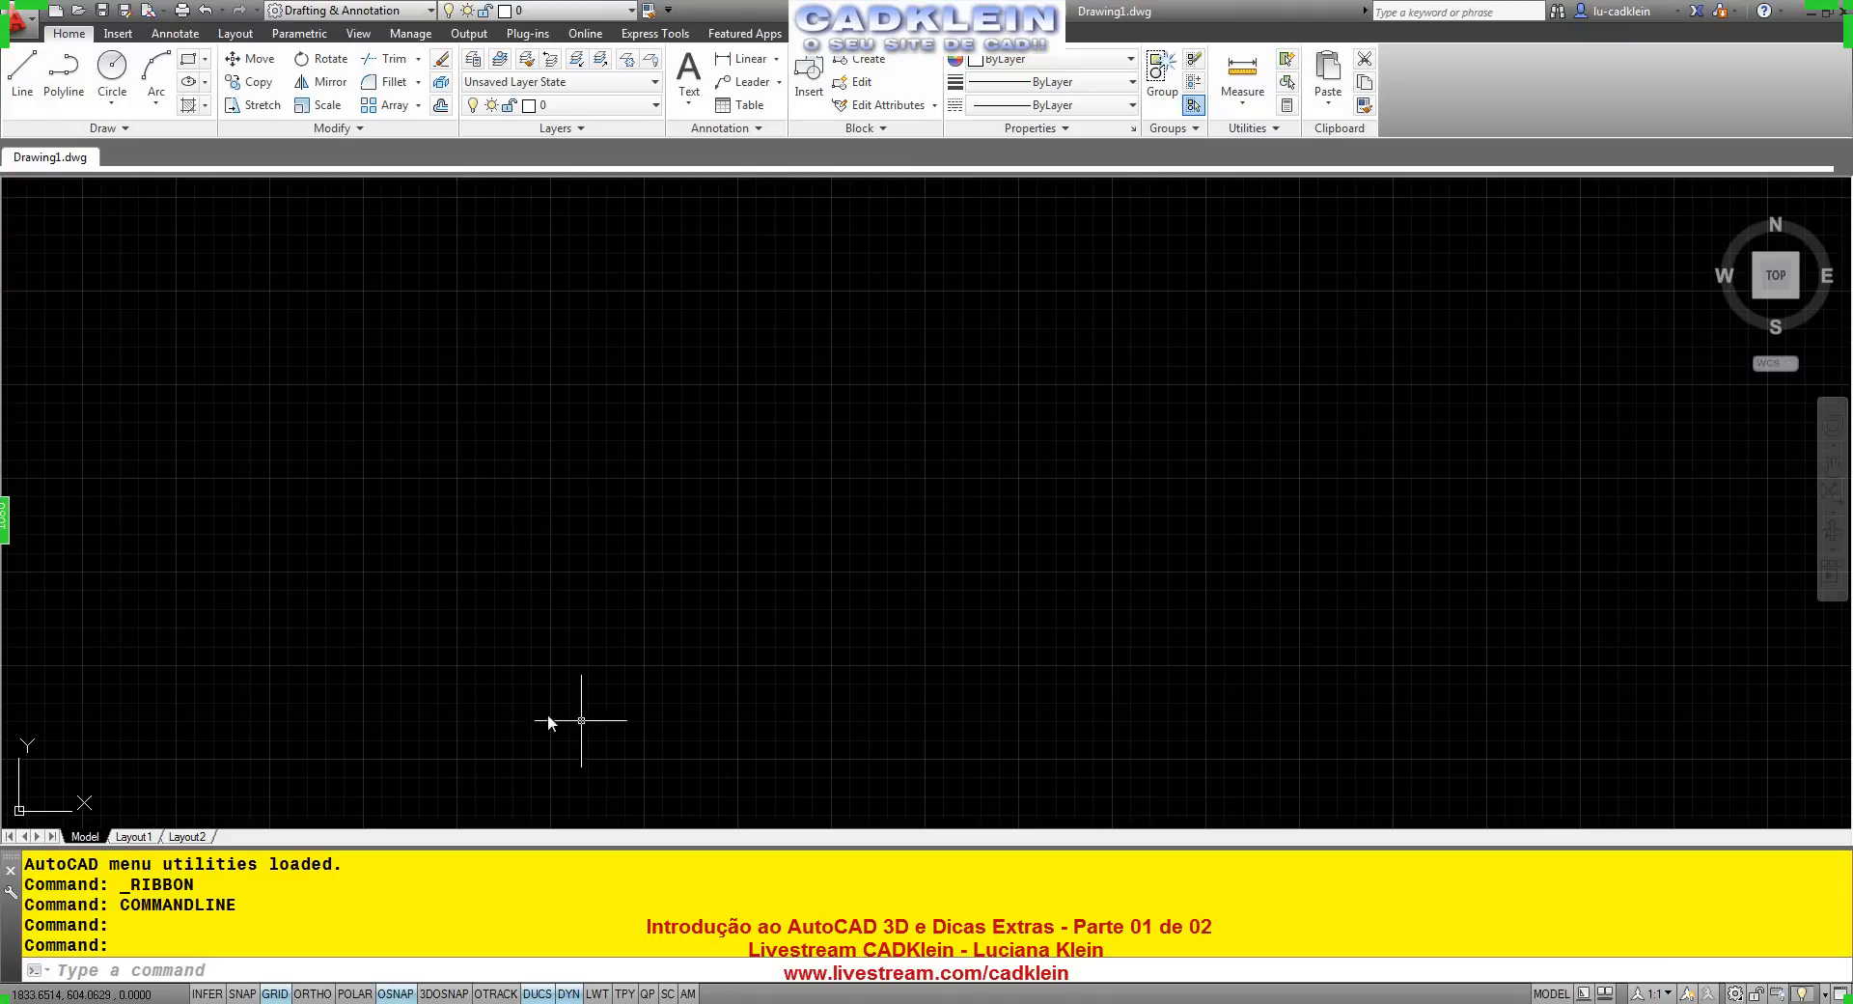
key(alt+Tab)
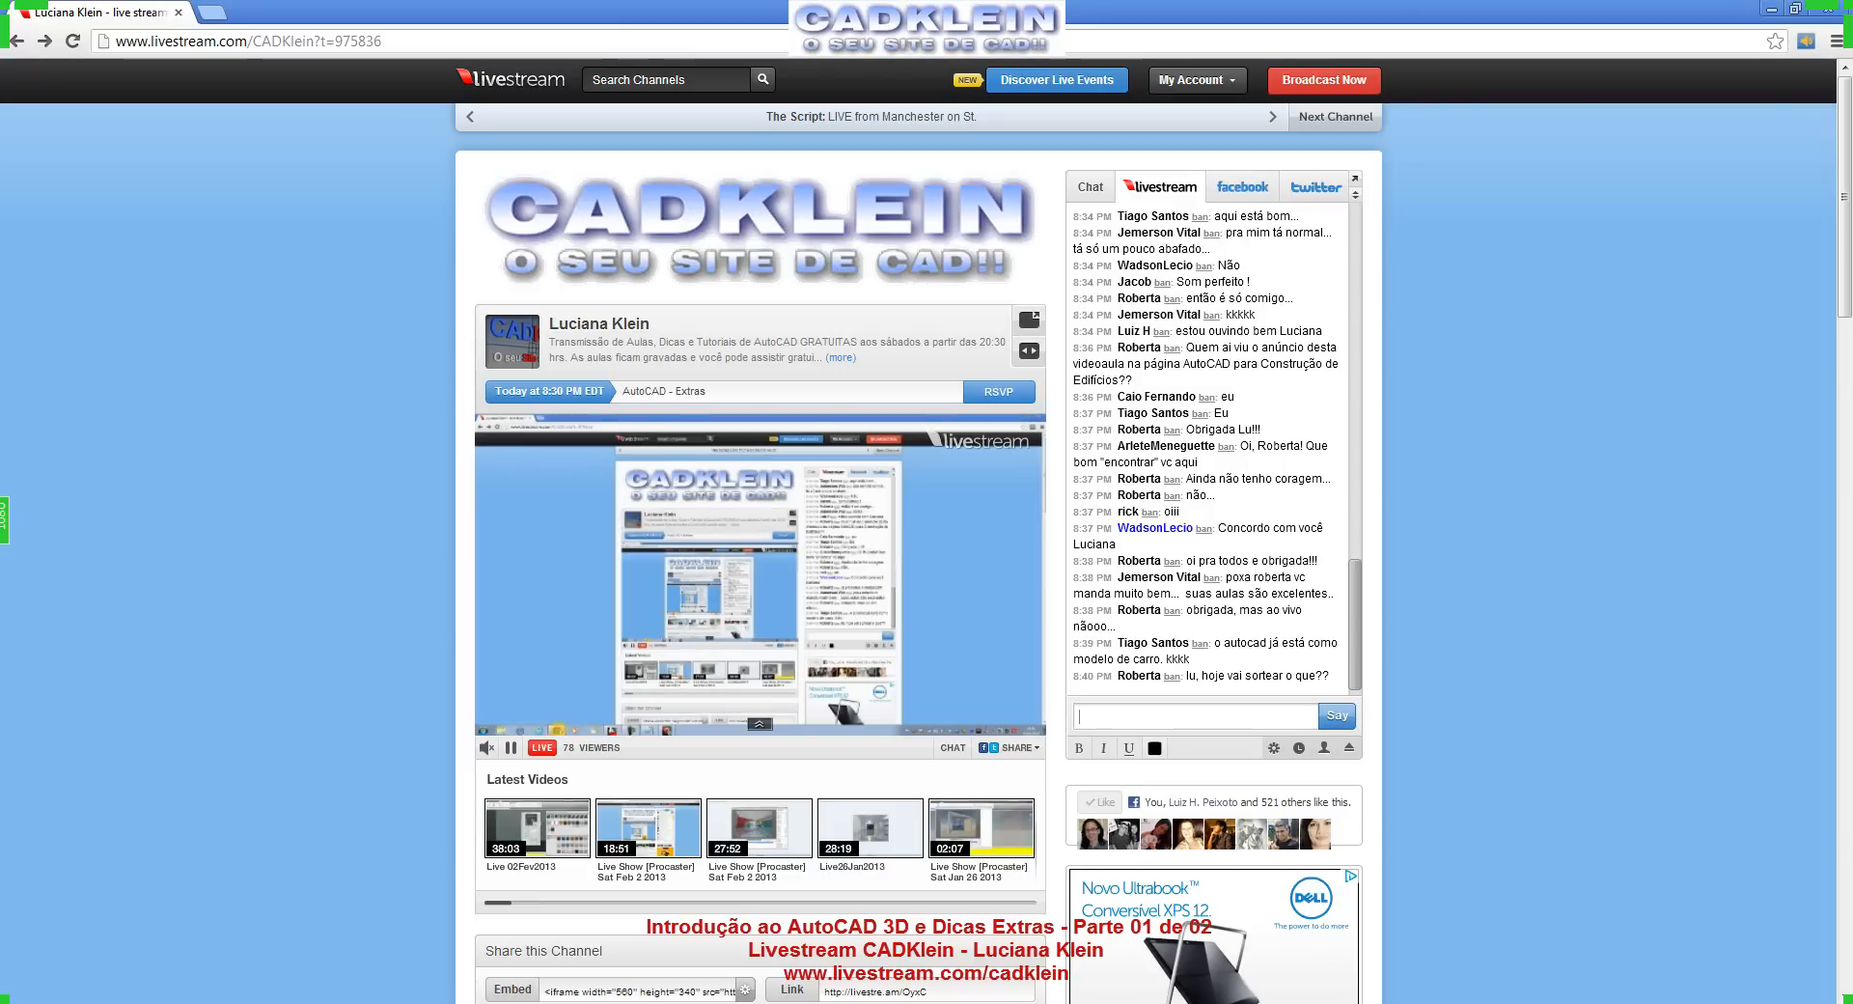
key(alt+Tab)
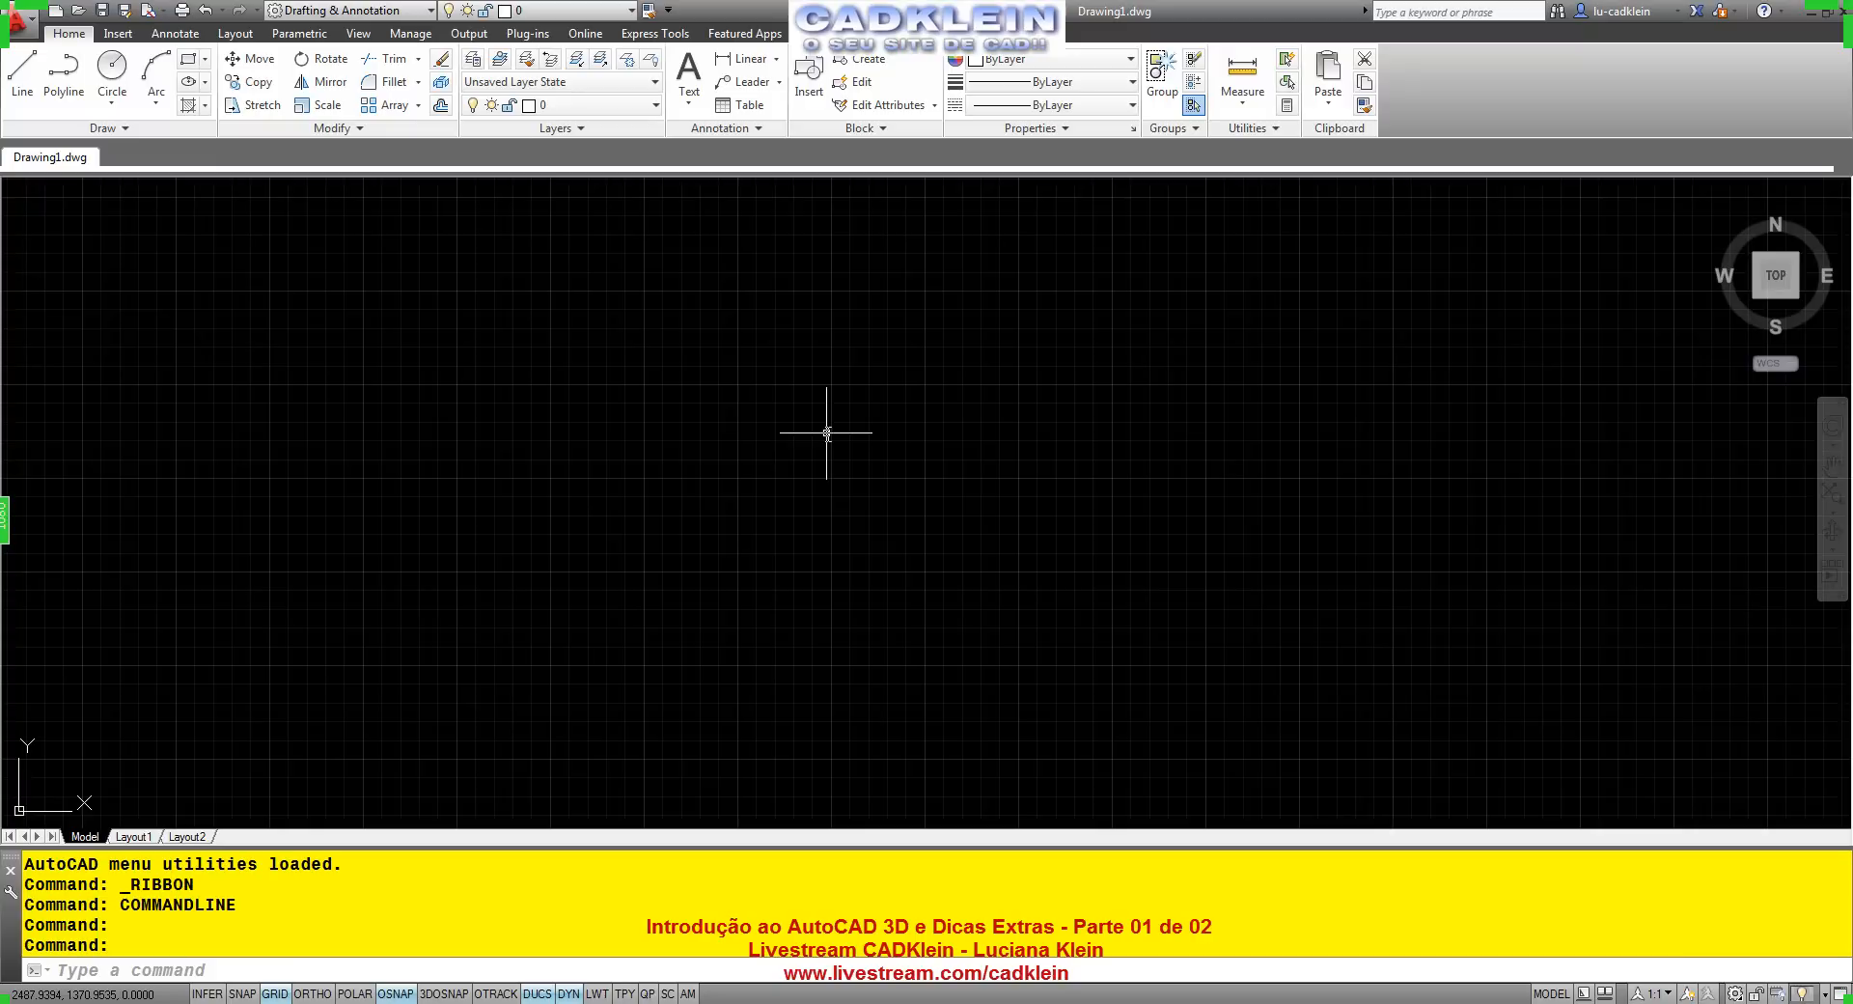
Create a new drawing from the acadiso3D template, continuing past the educational product warning.
click(57, 12)
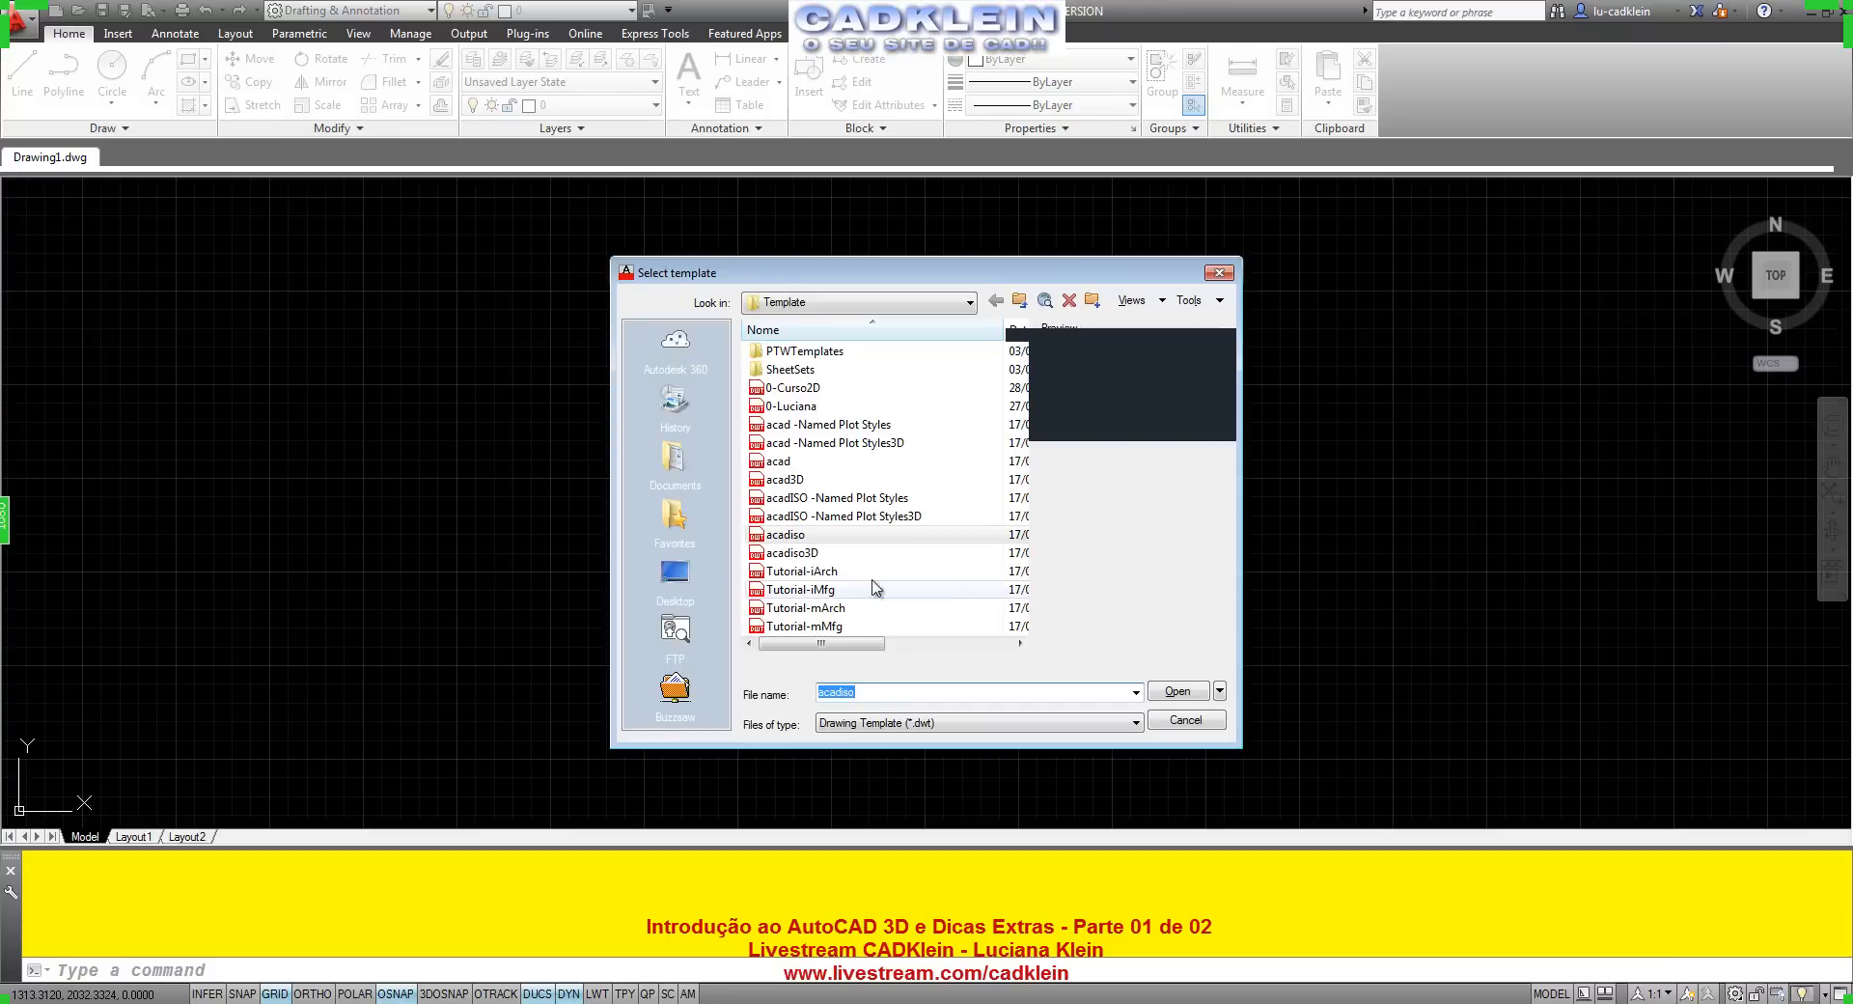
click(816, 555)
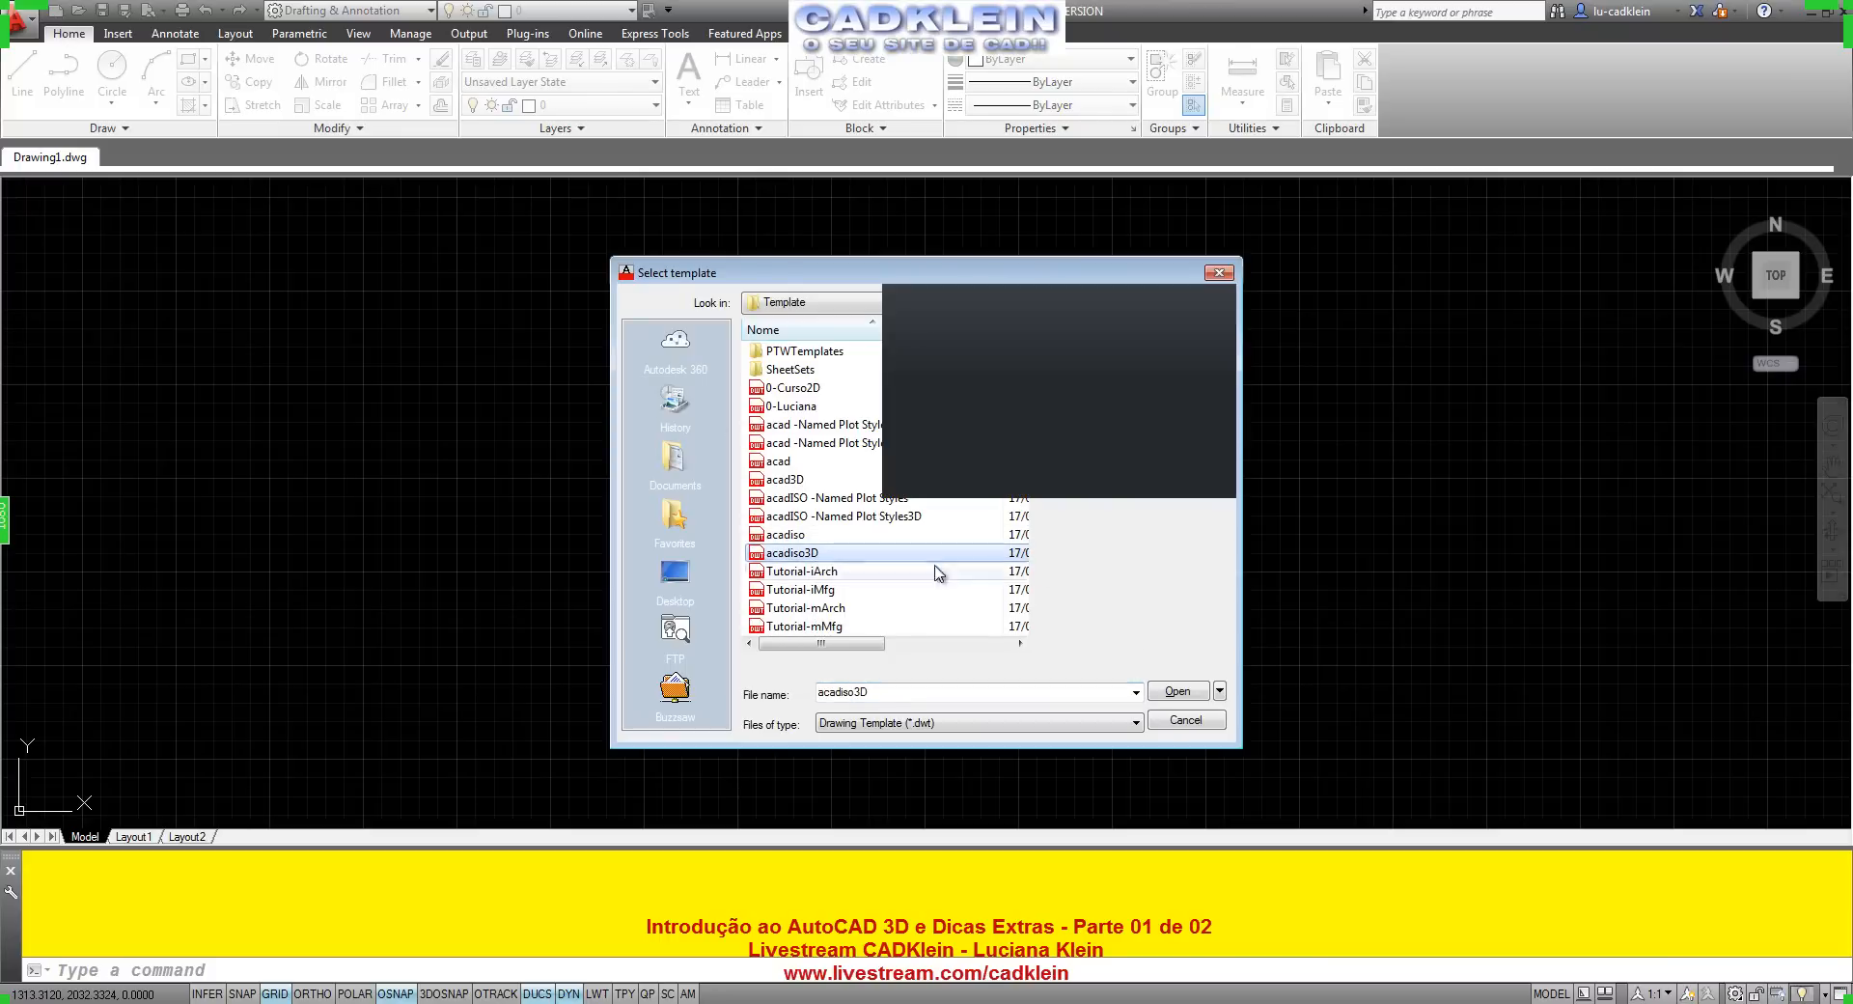
click(1178, 691)
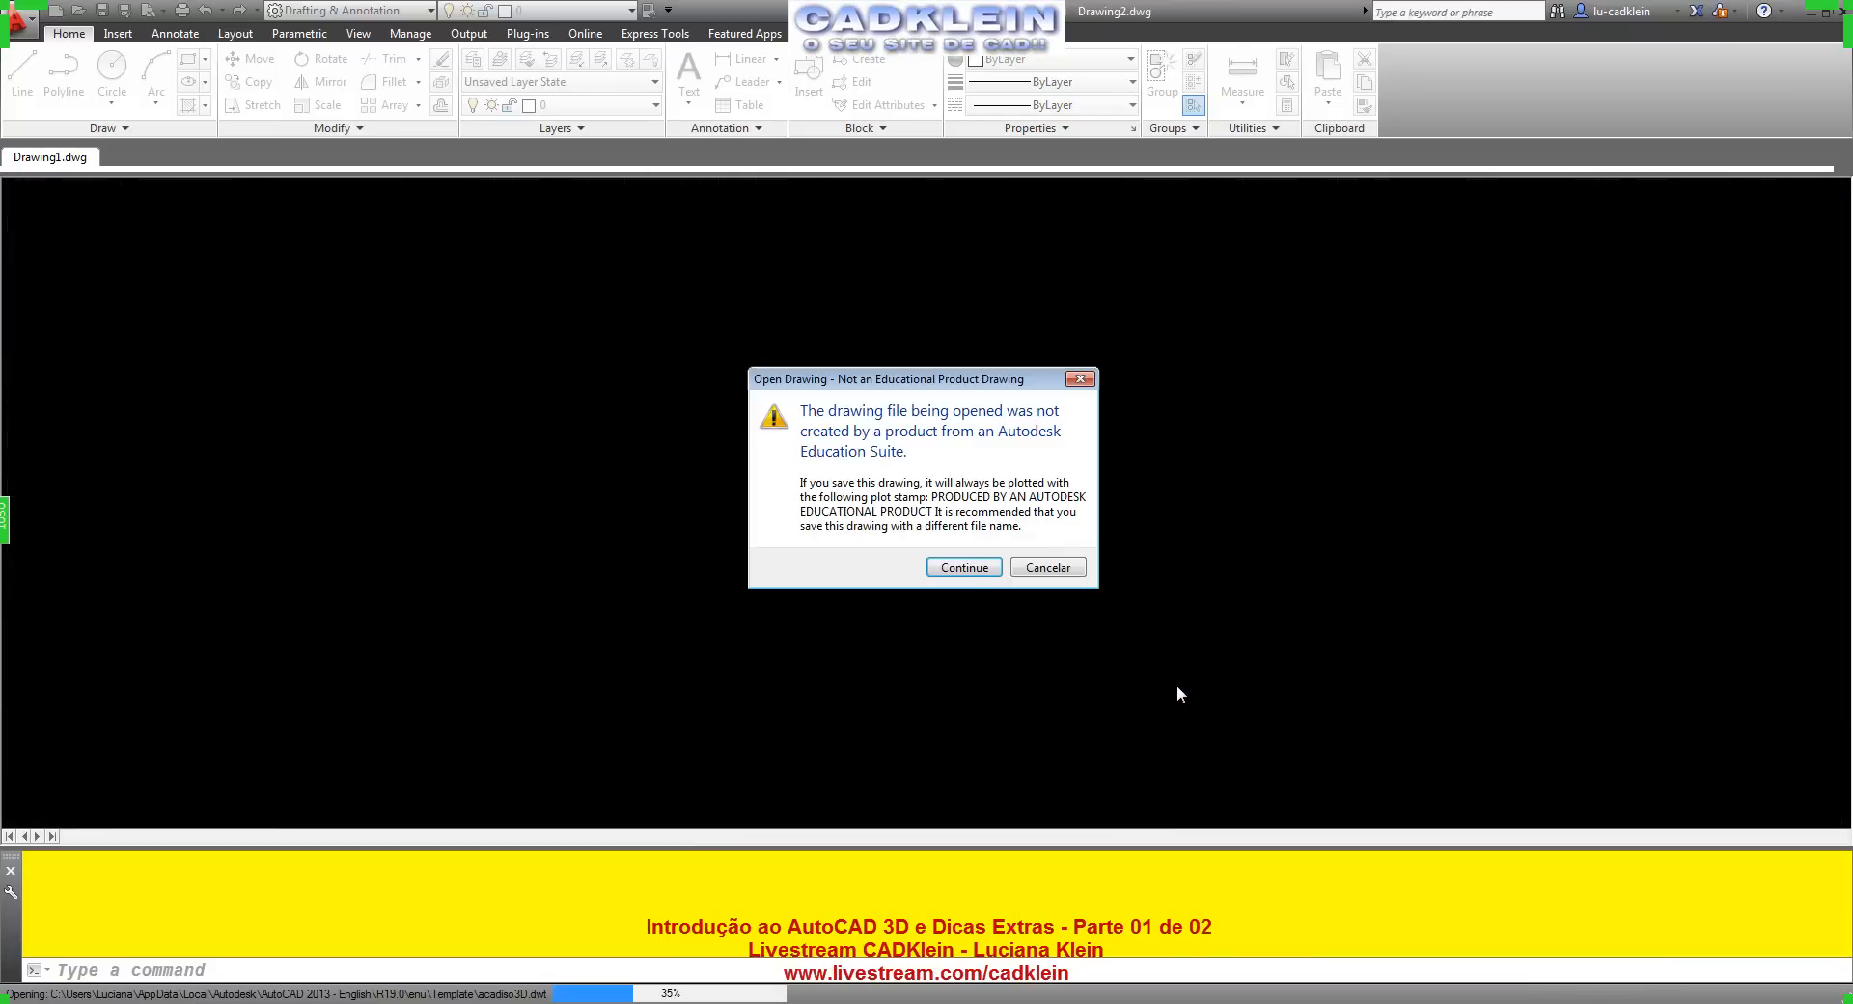
click(965, 567)
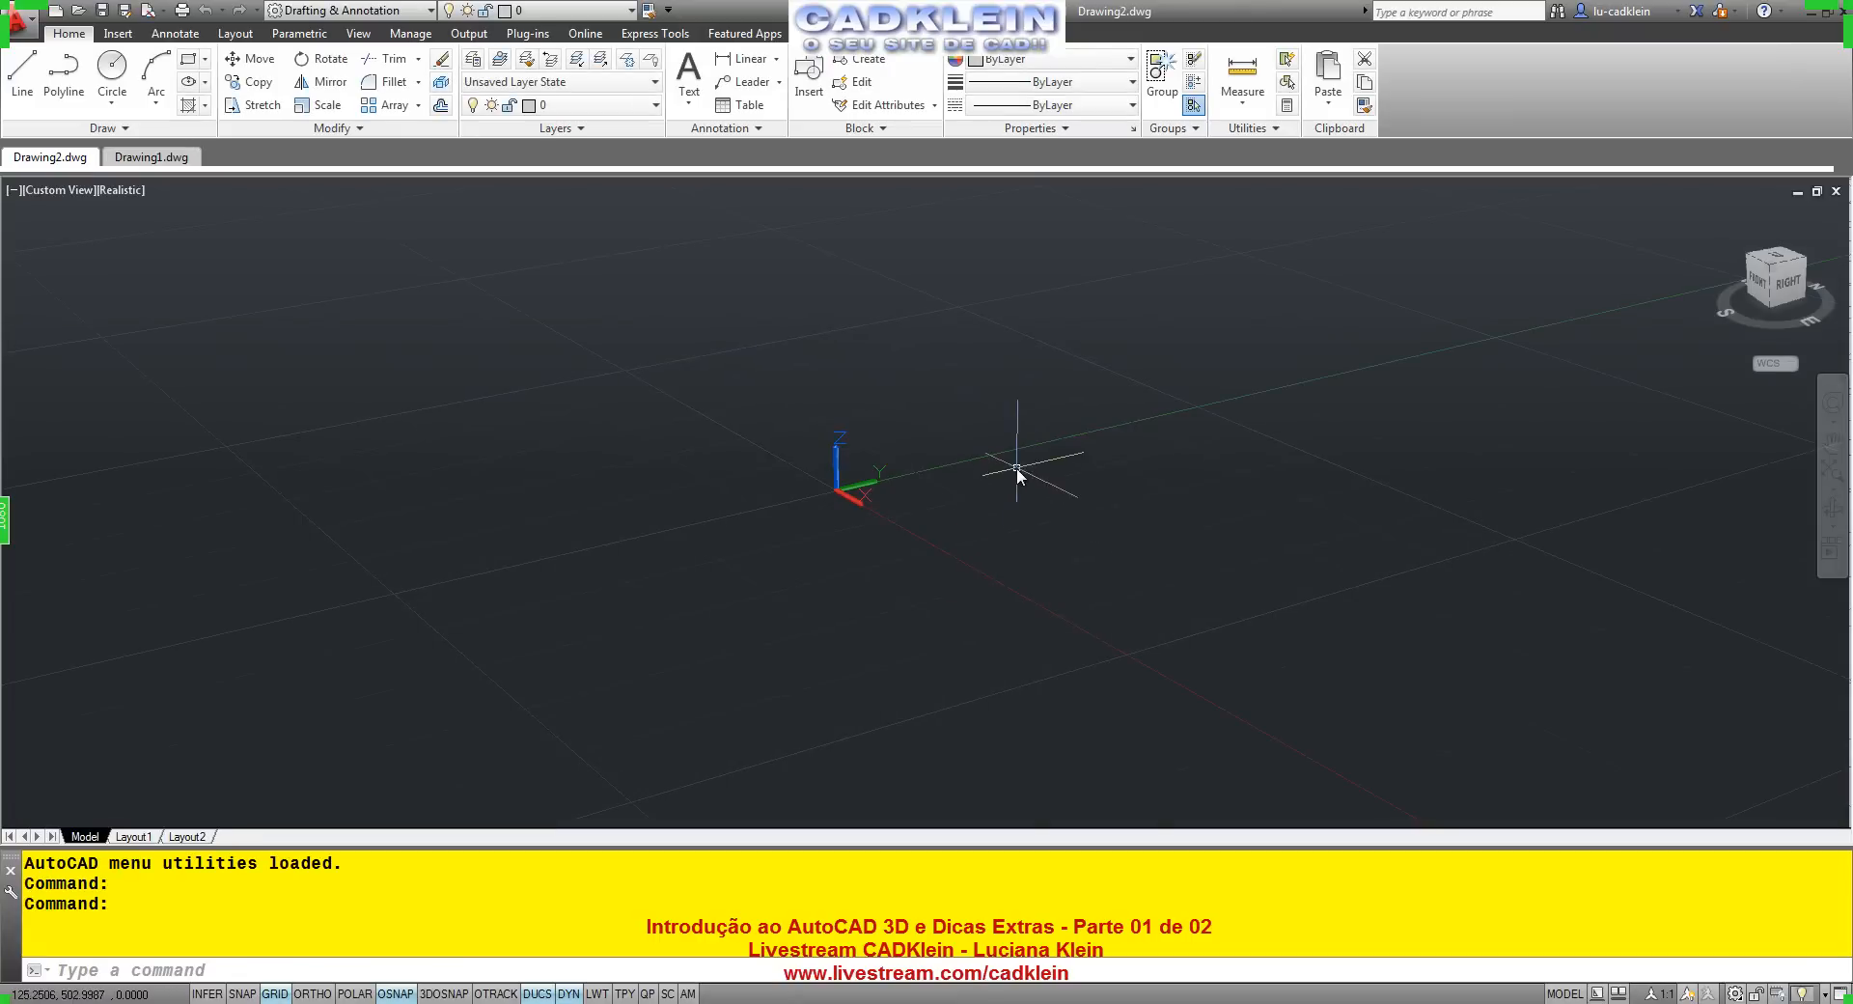
Examine the Adaptive Degradation and Hardware Acceleration options for the new 3D drawing and leave them without choosing any.
middle_drag(1014, 473, 815, 653)
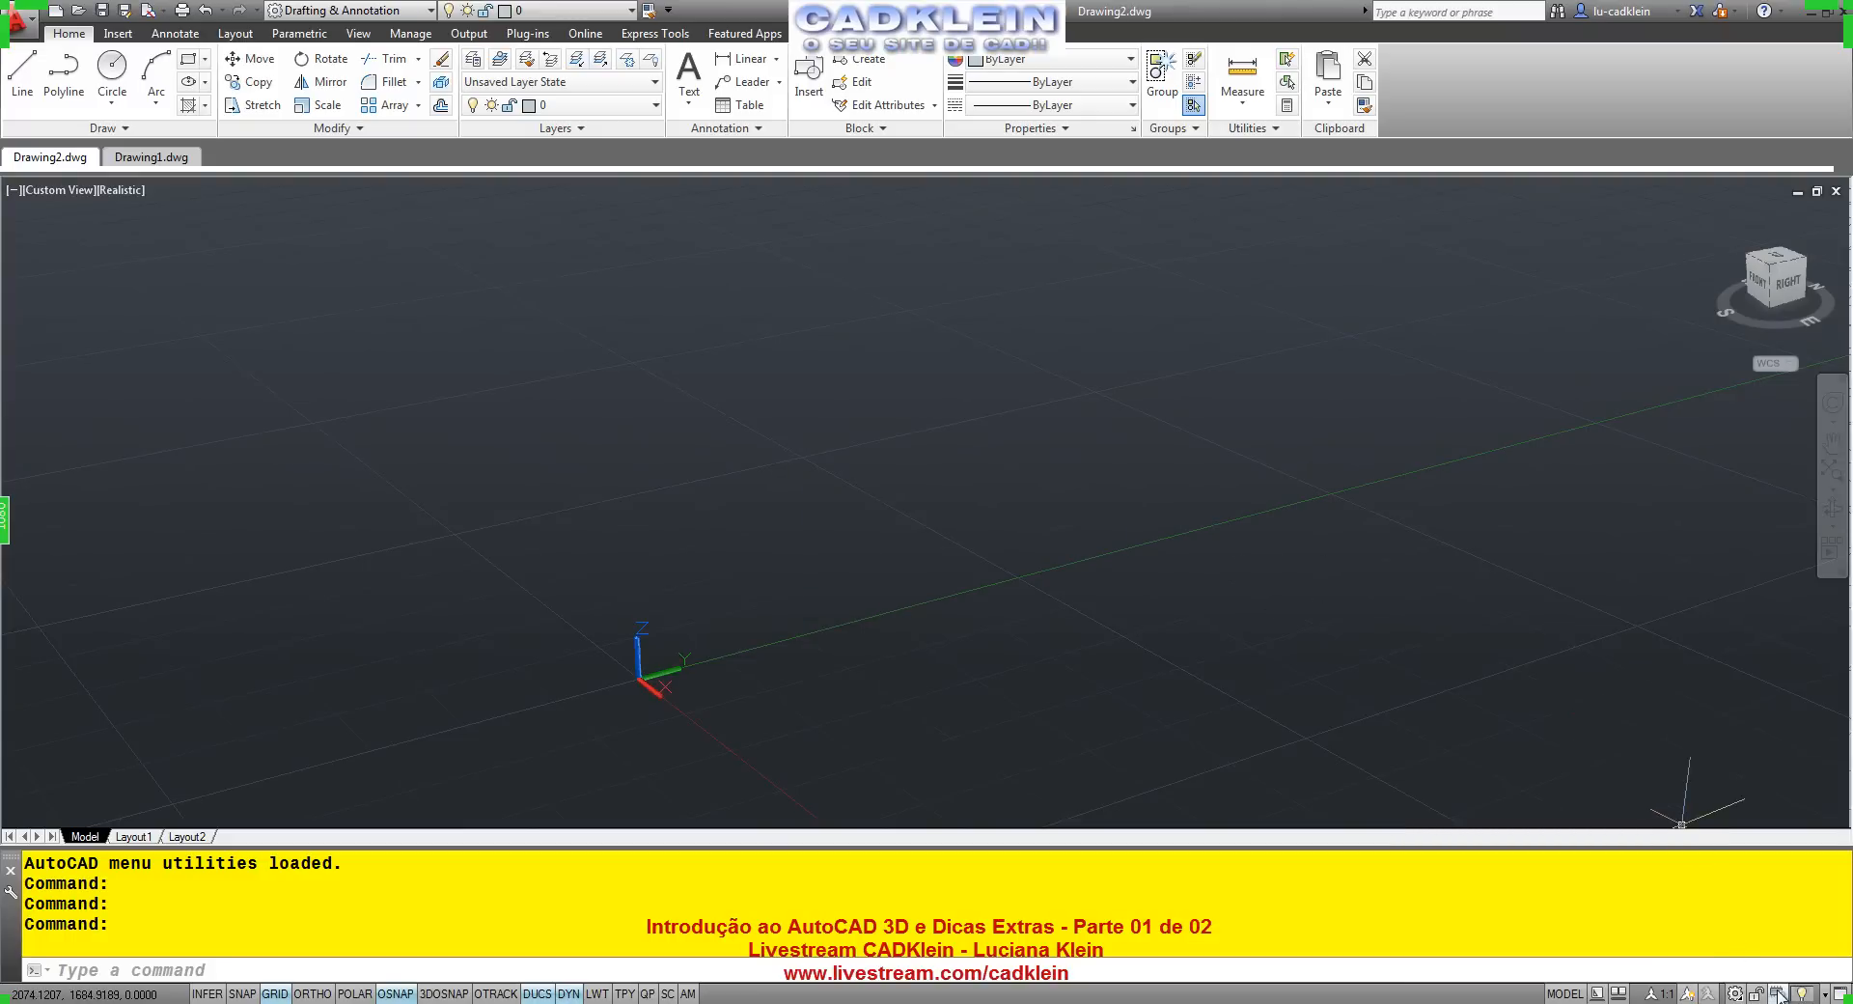
right_click(1779, 995)
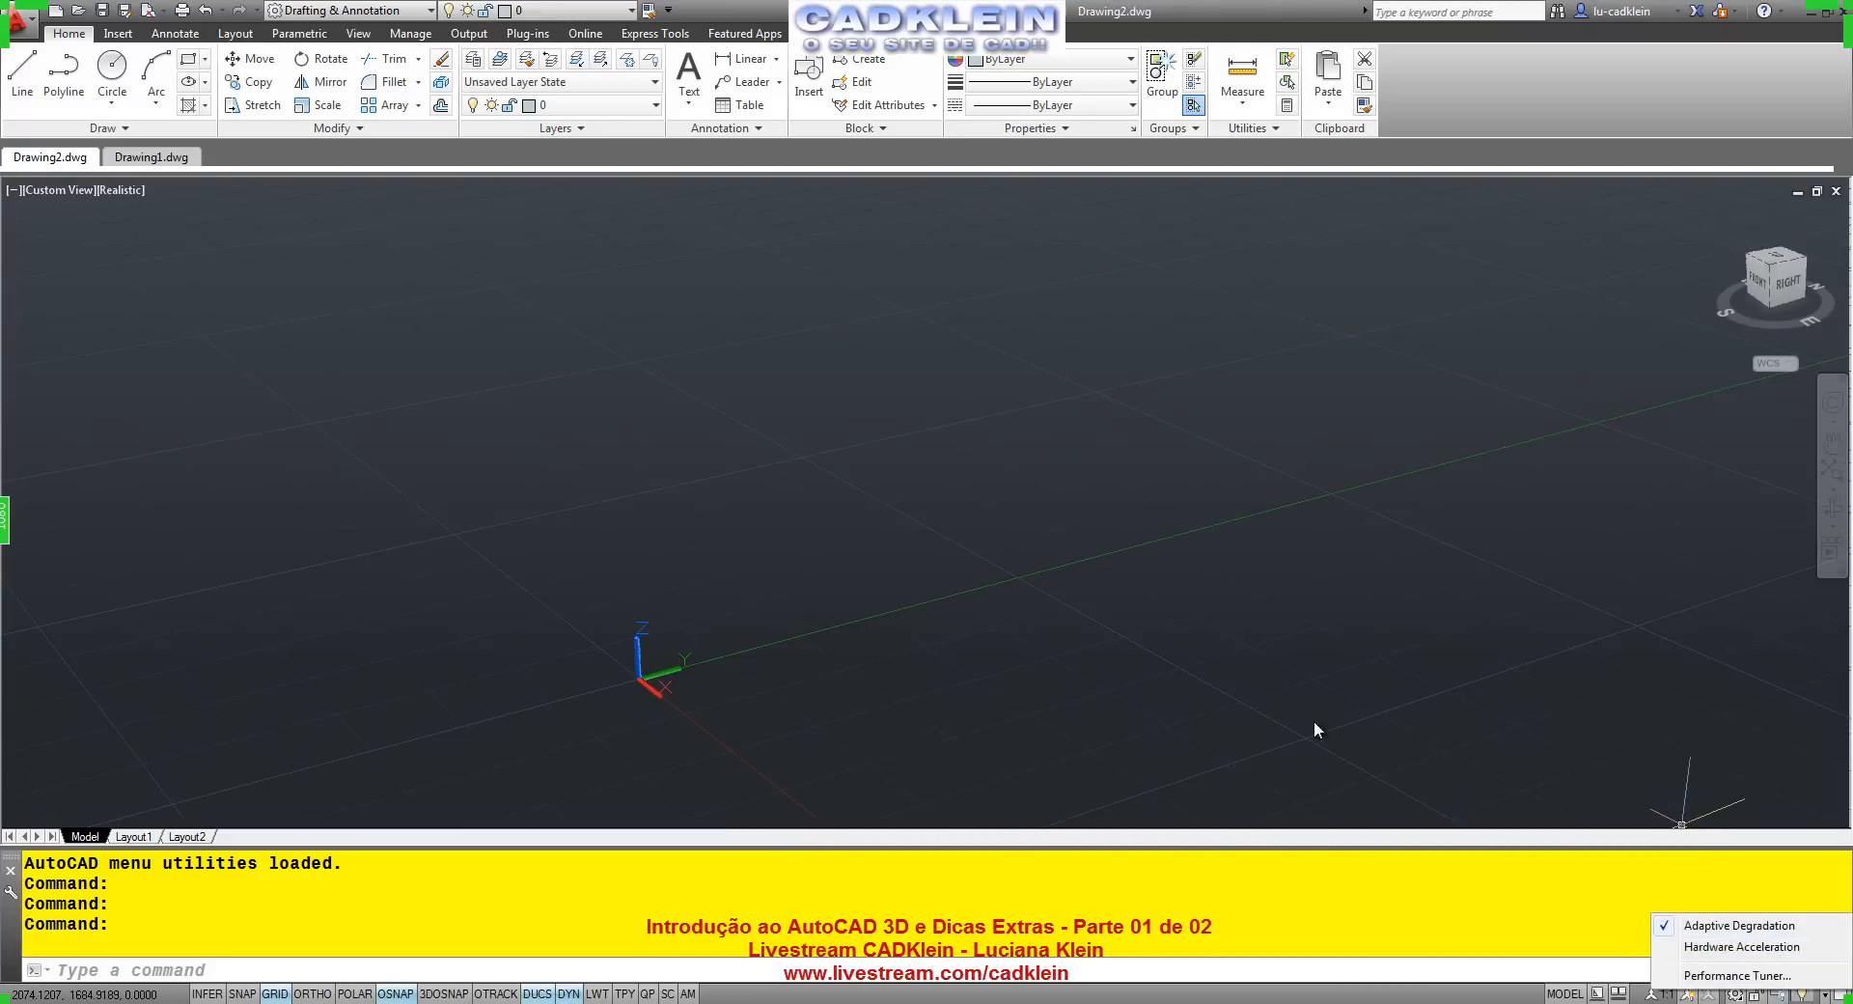
click(1096, 571)
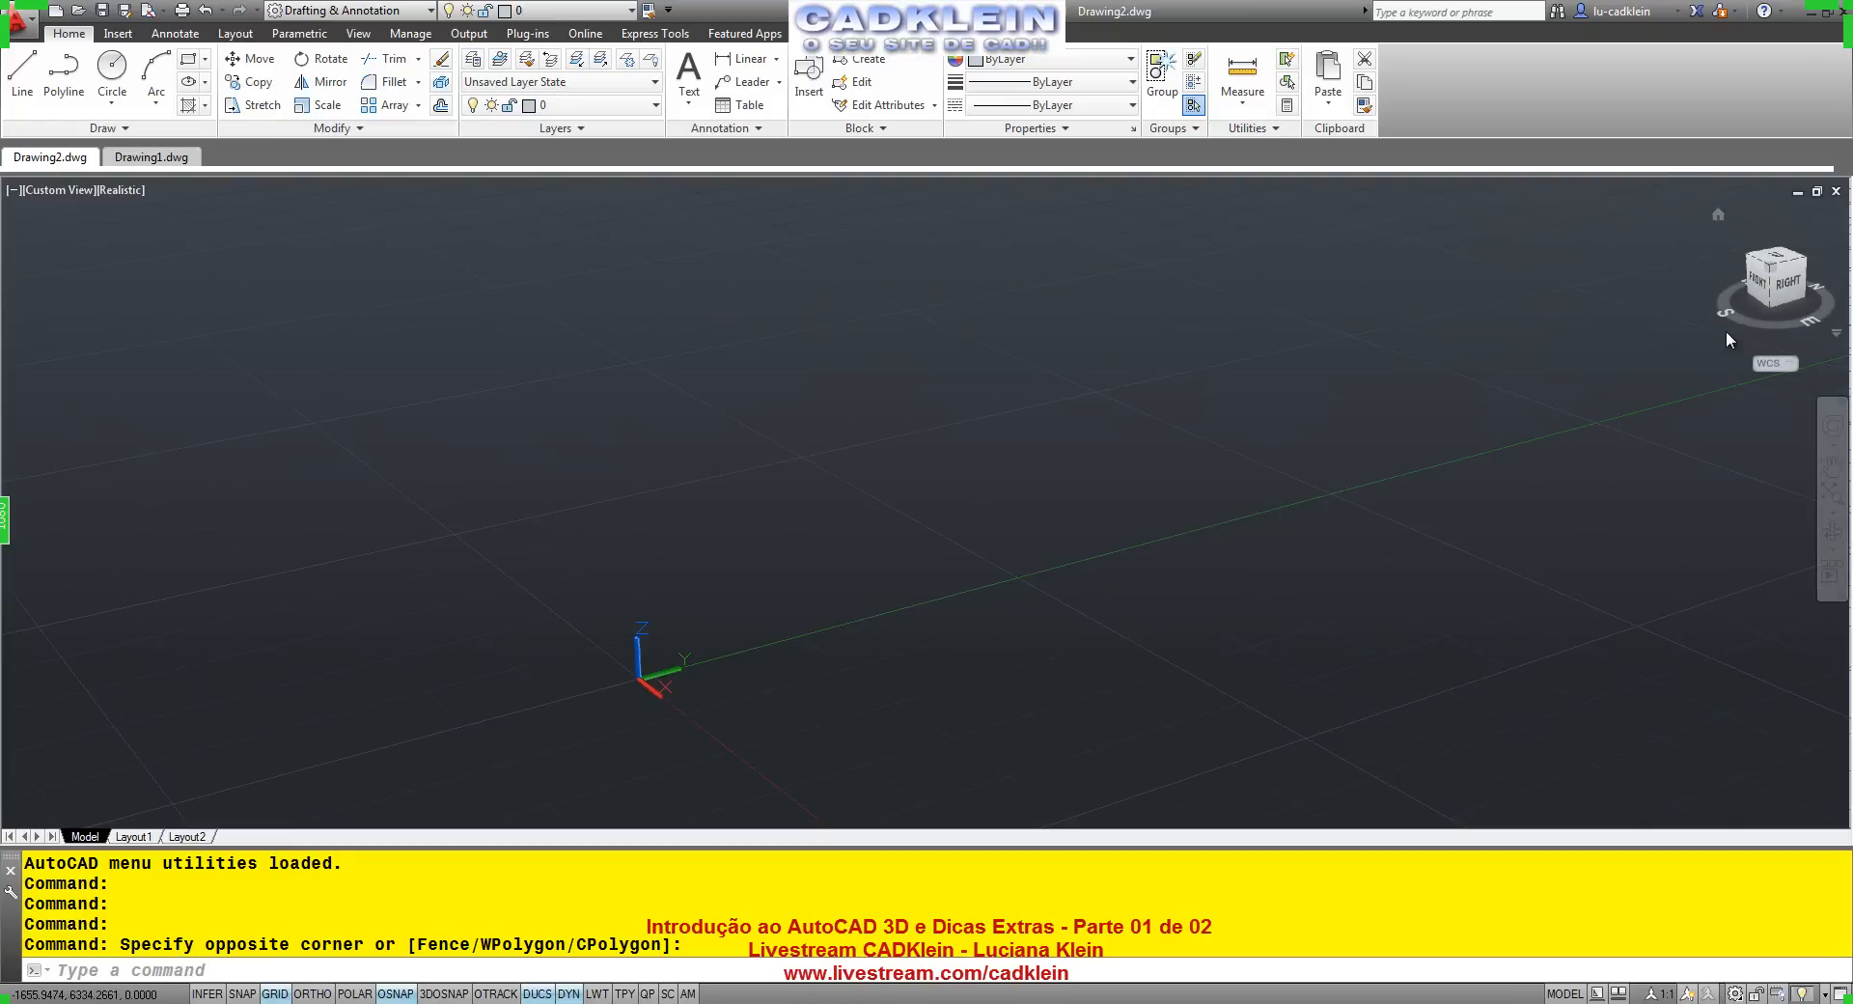
Change the 3D view's projection to Parallel and check that option in the ViewCube settings list.
right_click(1717, 216)
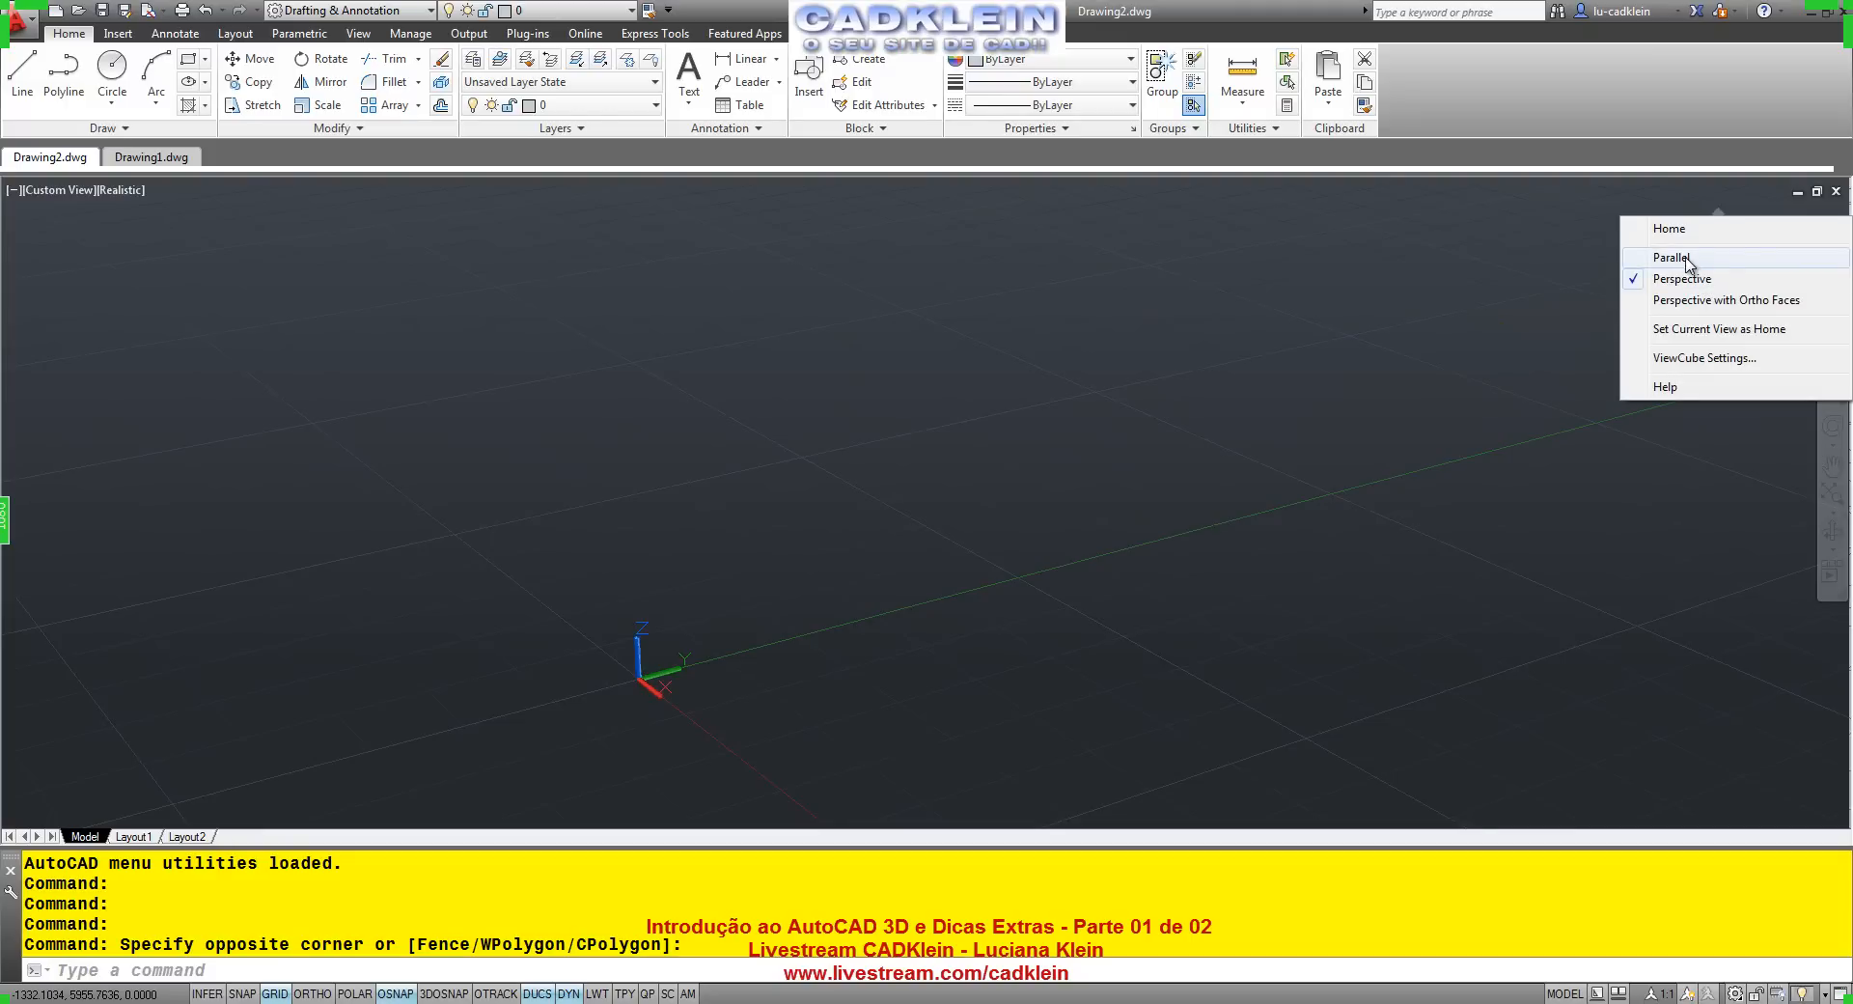
click(1683, 258)
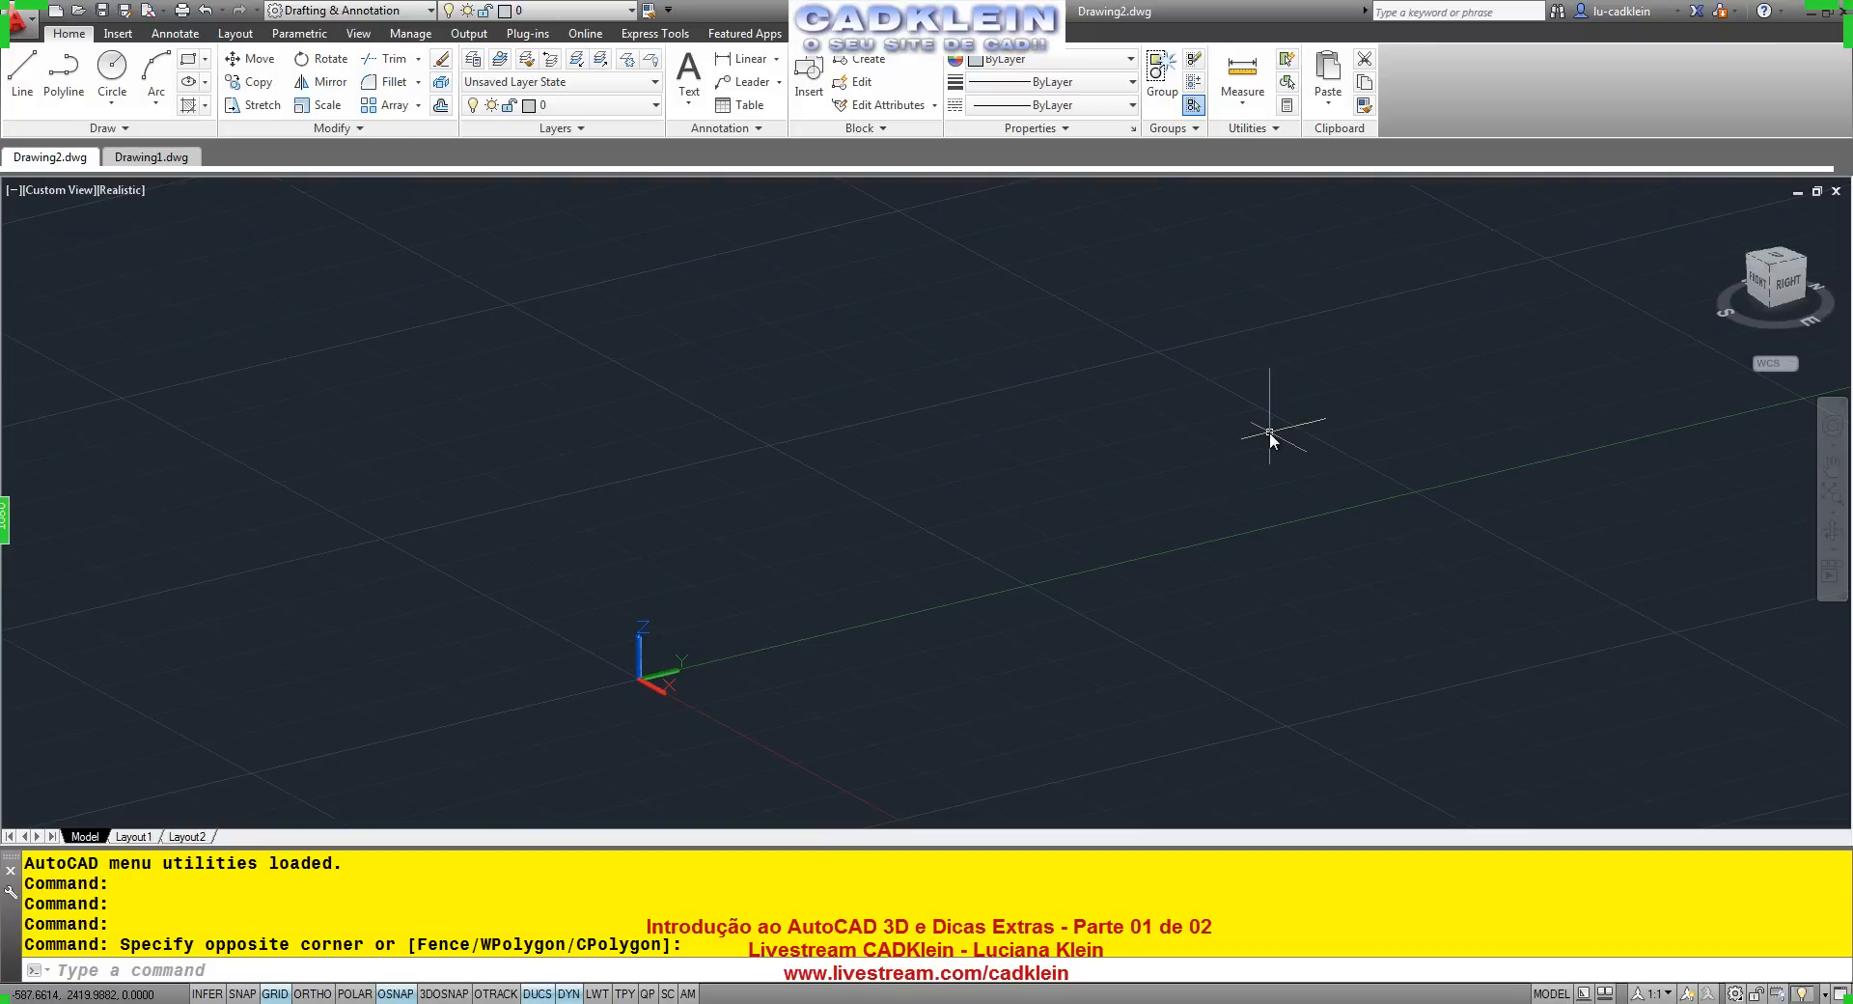
scroll(1199, 566, down, 2)
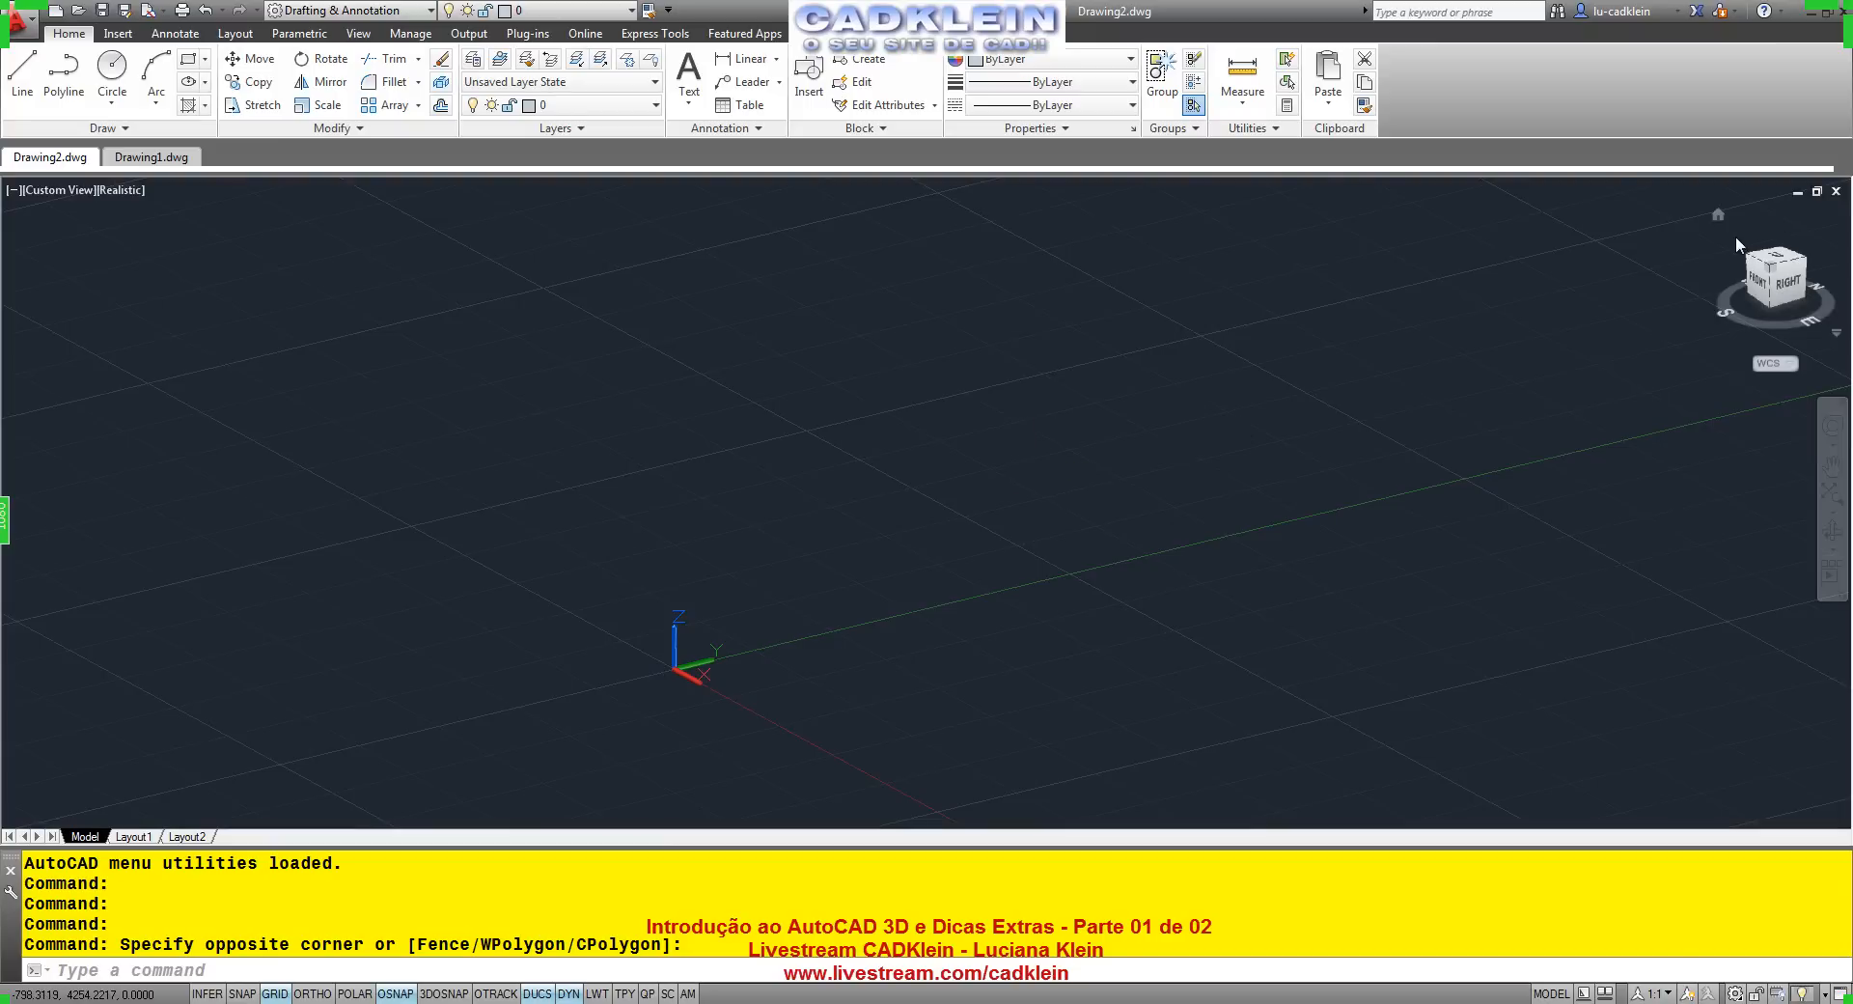
right_click(1714, 213)
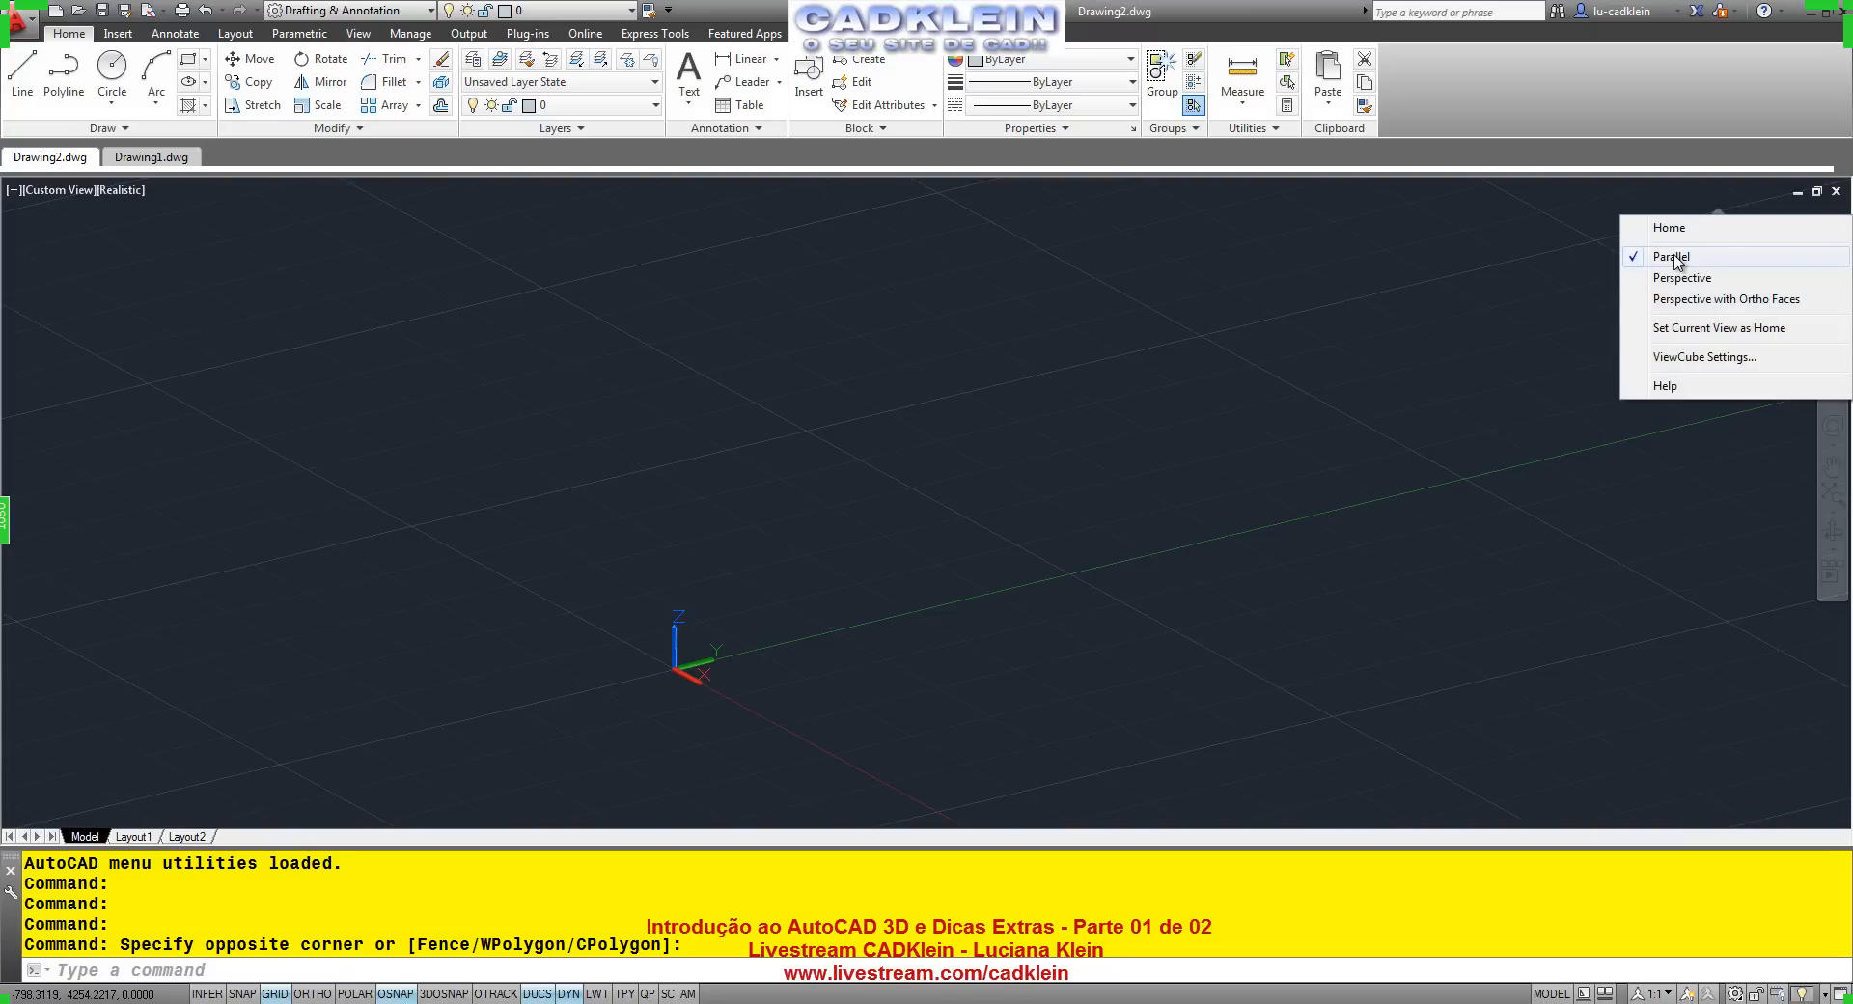
click(975, 521)
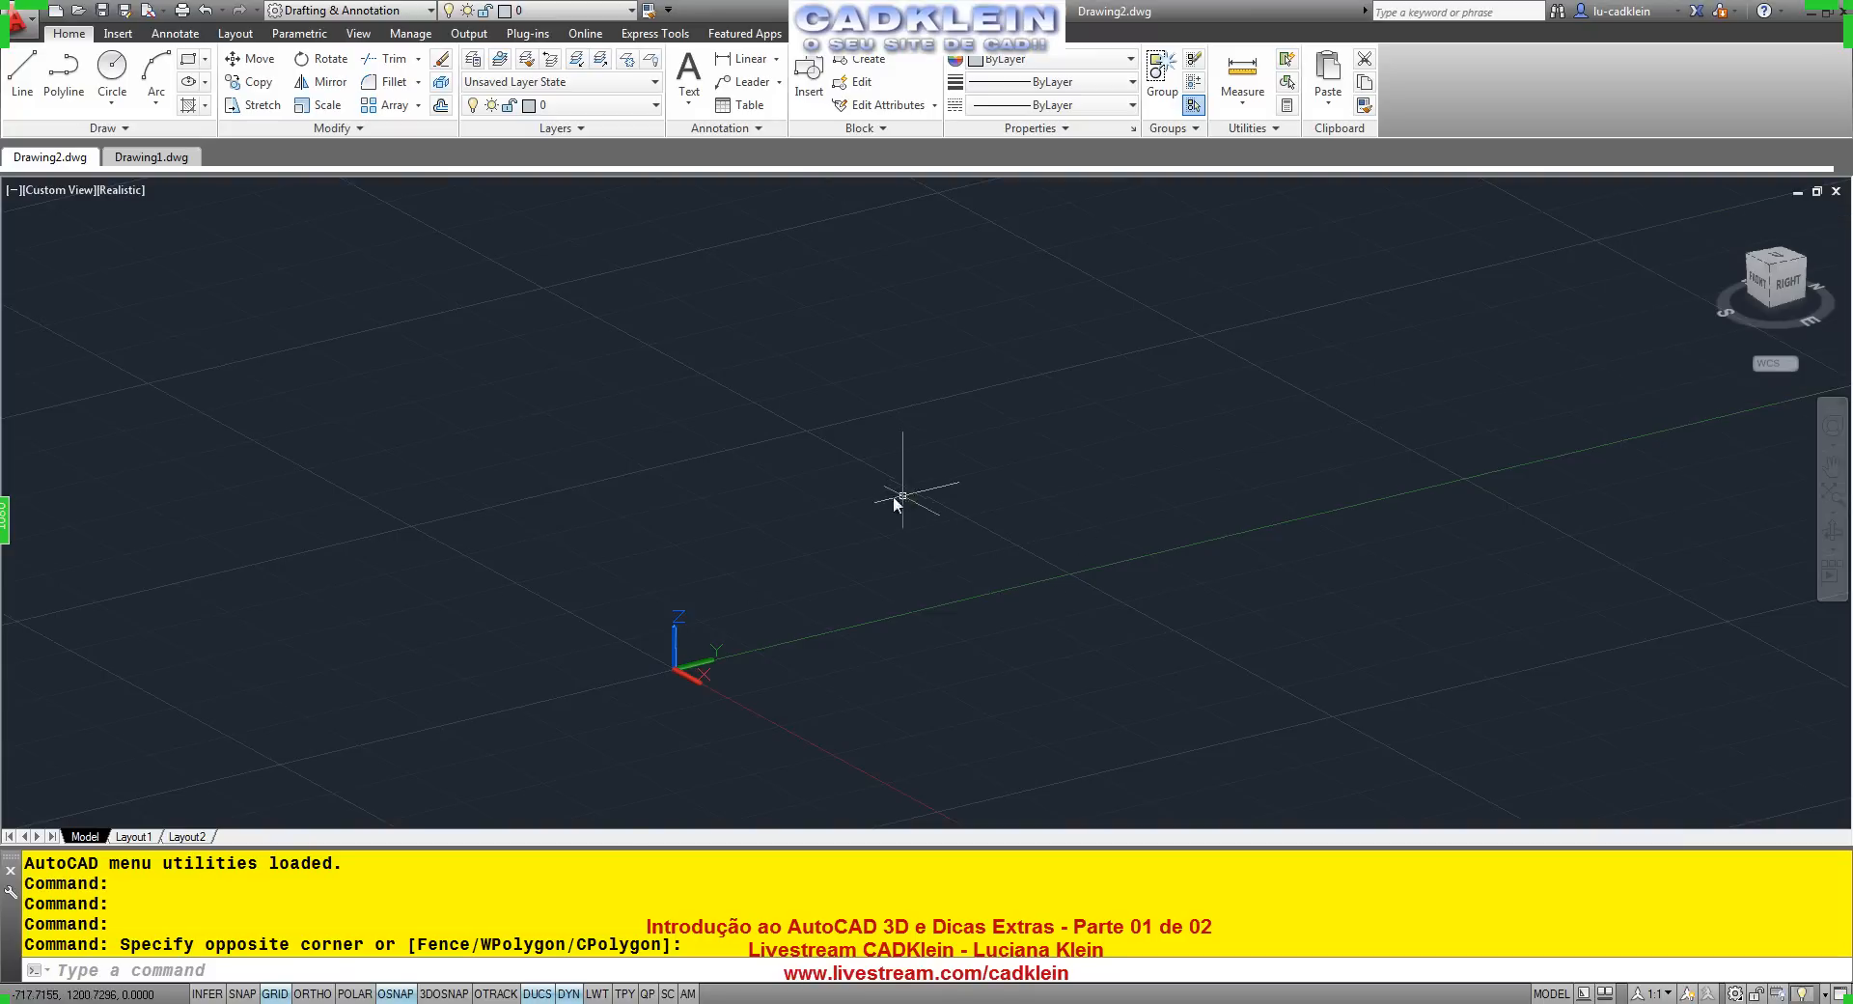
Switch to the Livestream page and read the Facebook chat, its list of attendees and the Livestream chat.
key(alt+Tab)
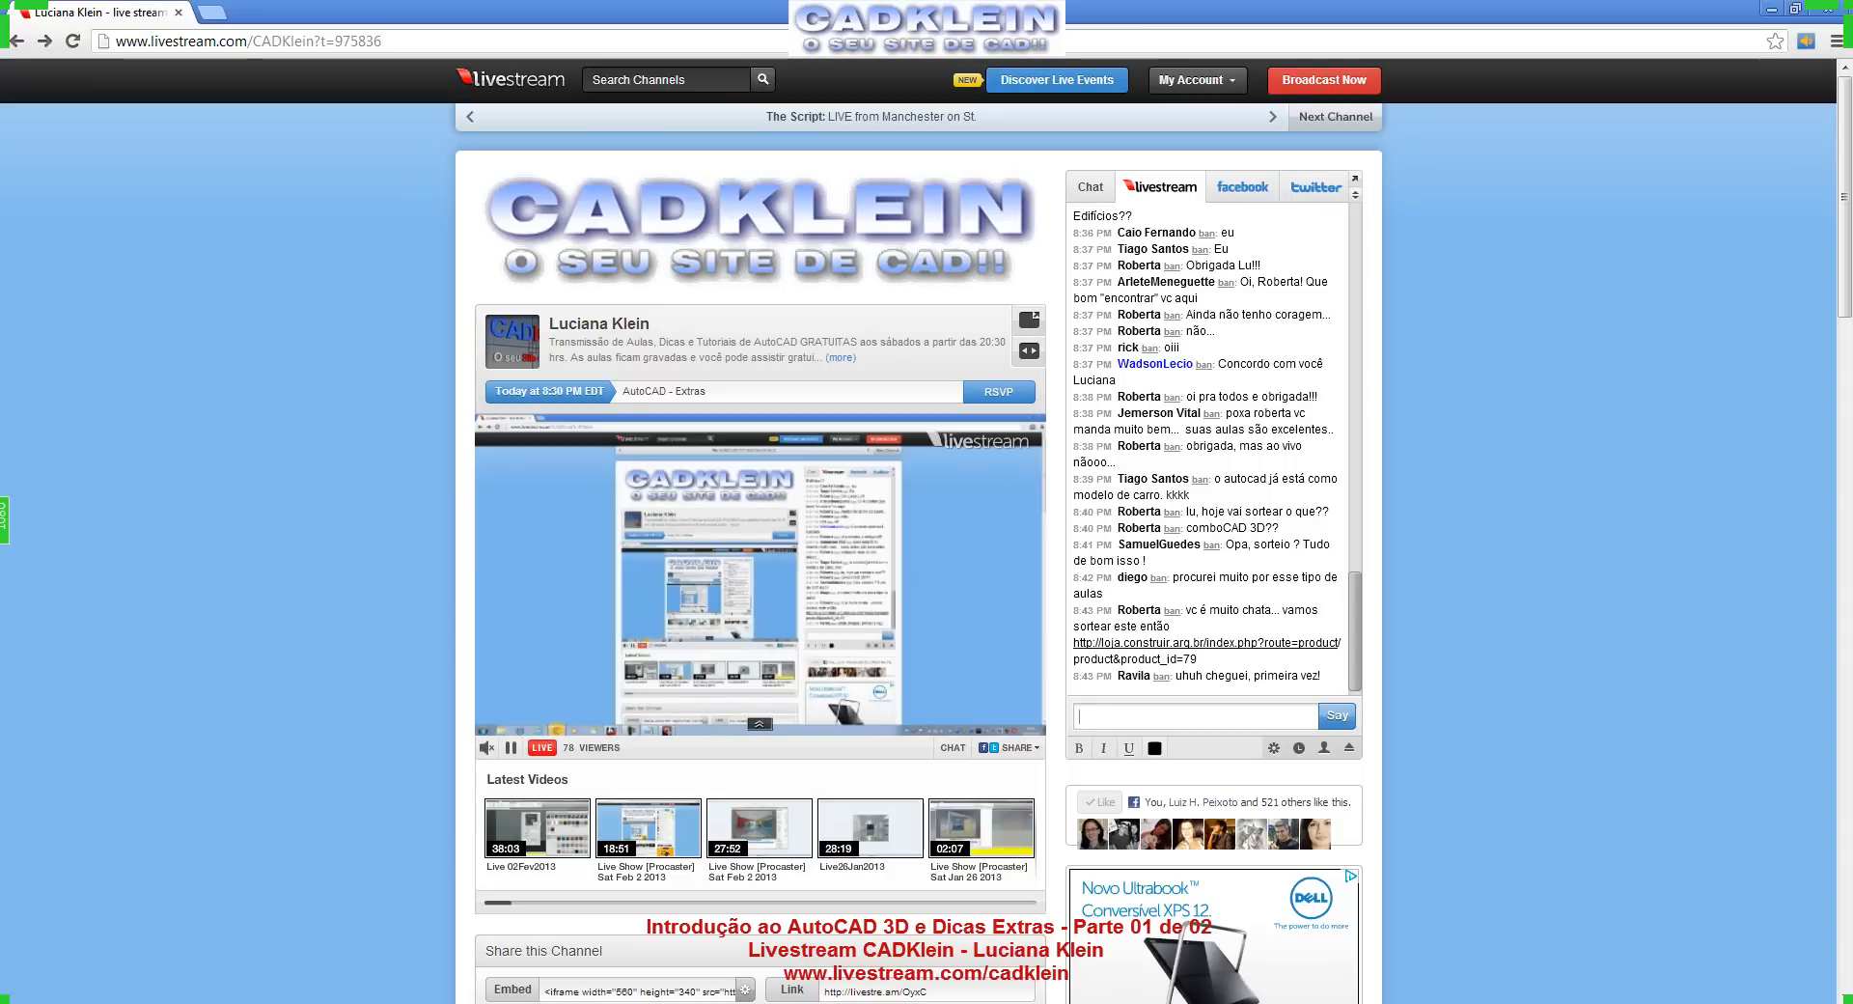
click(1256, 195)
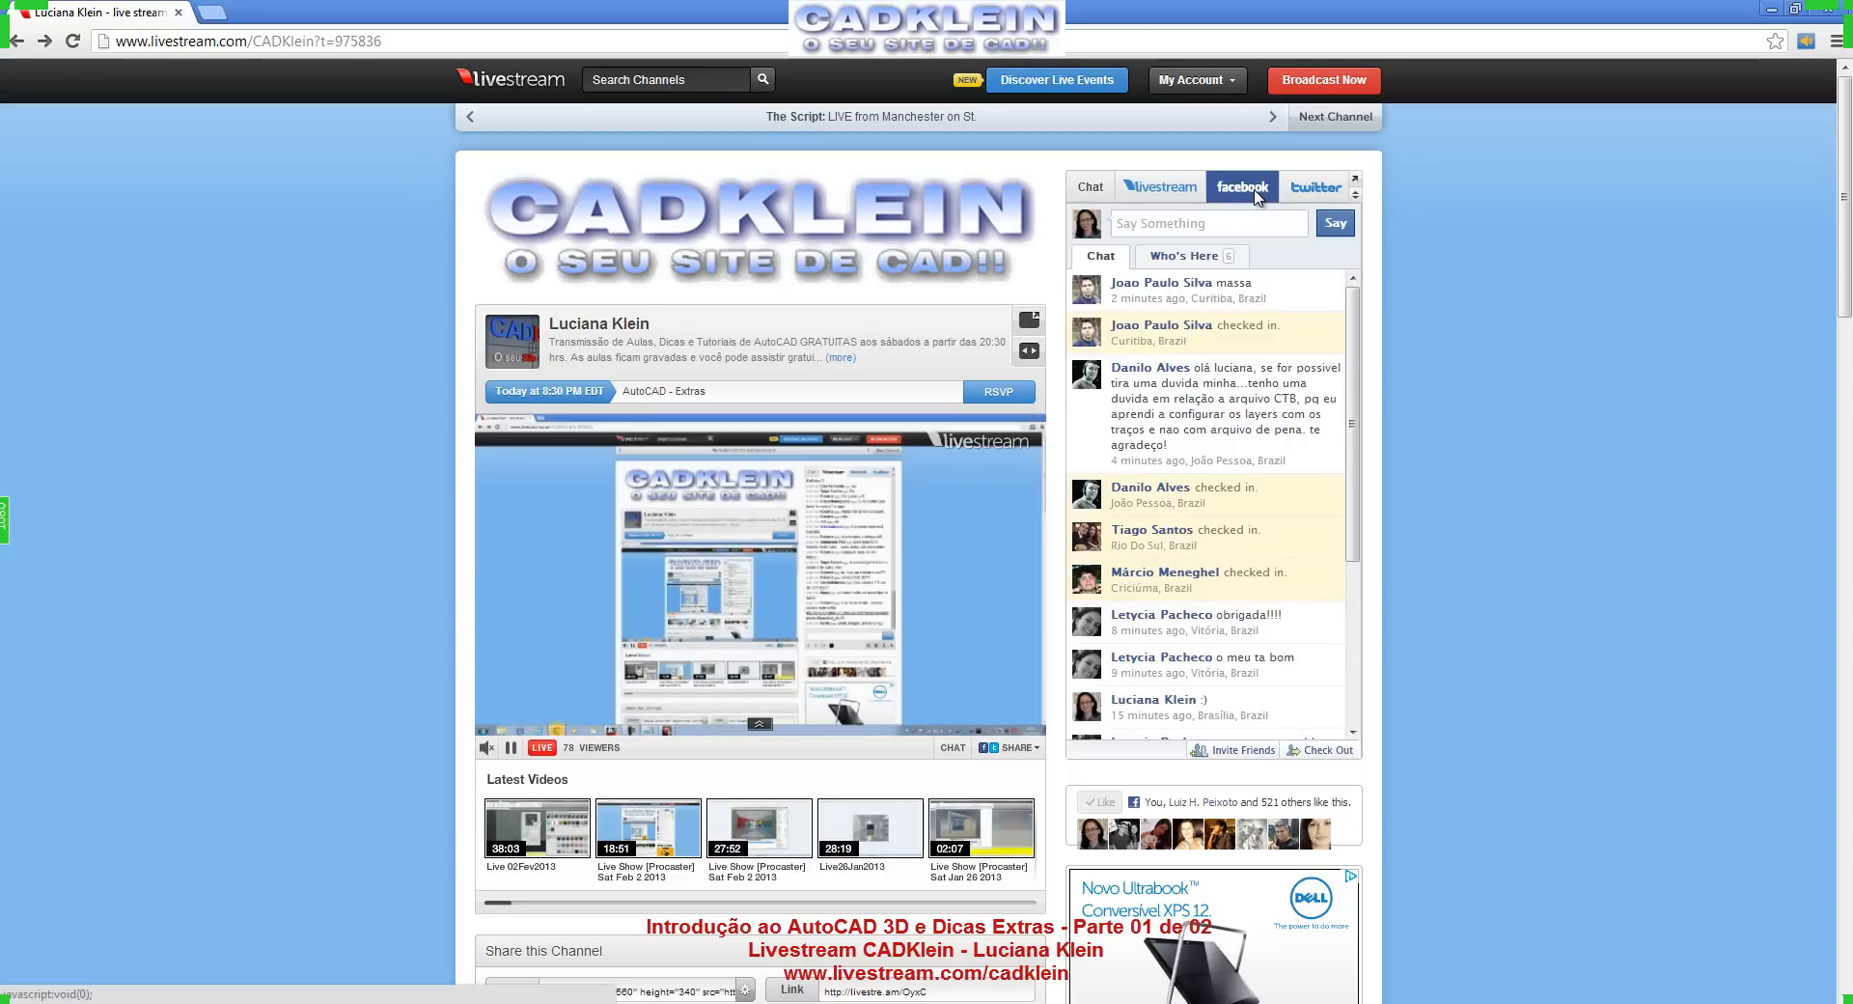
click(1200, 259)
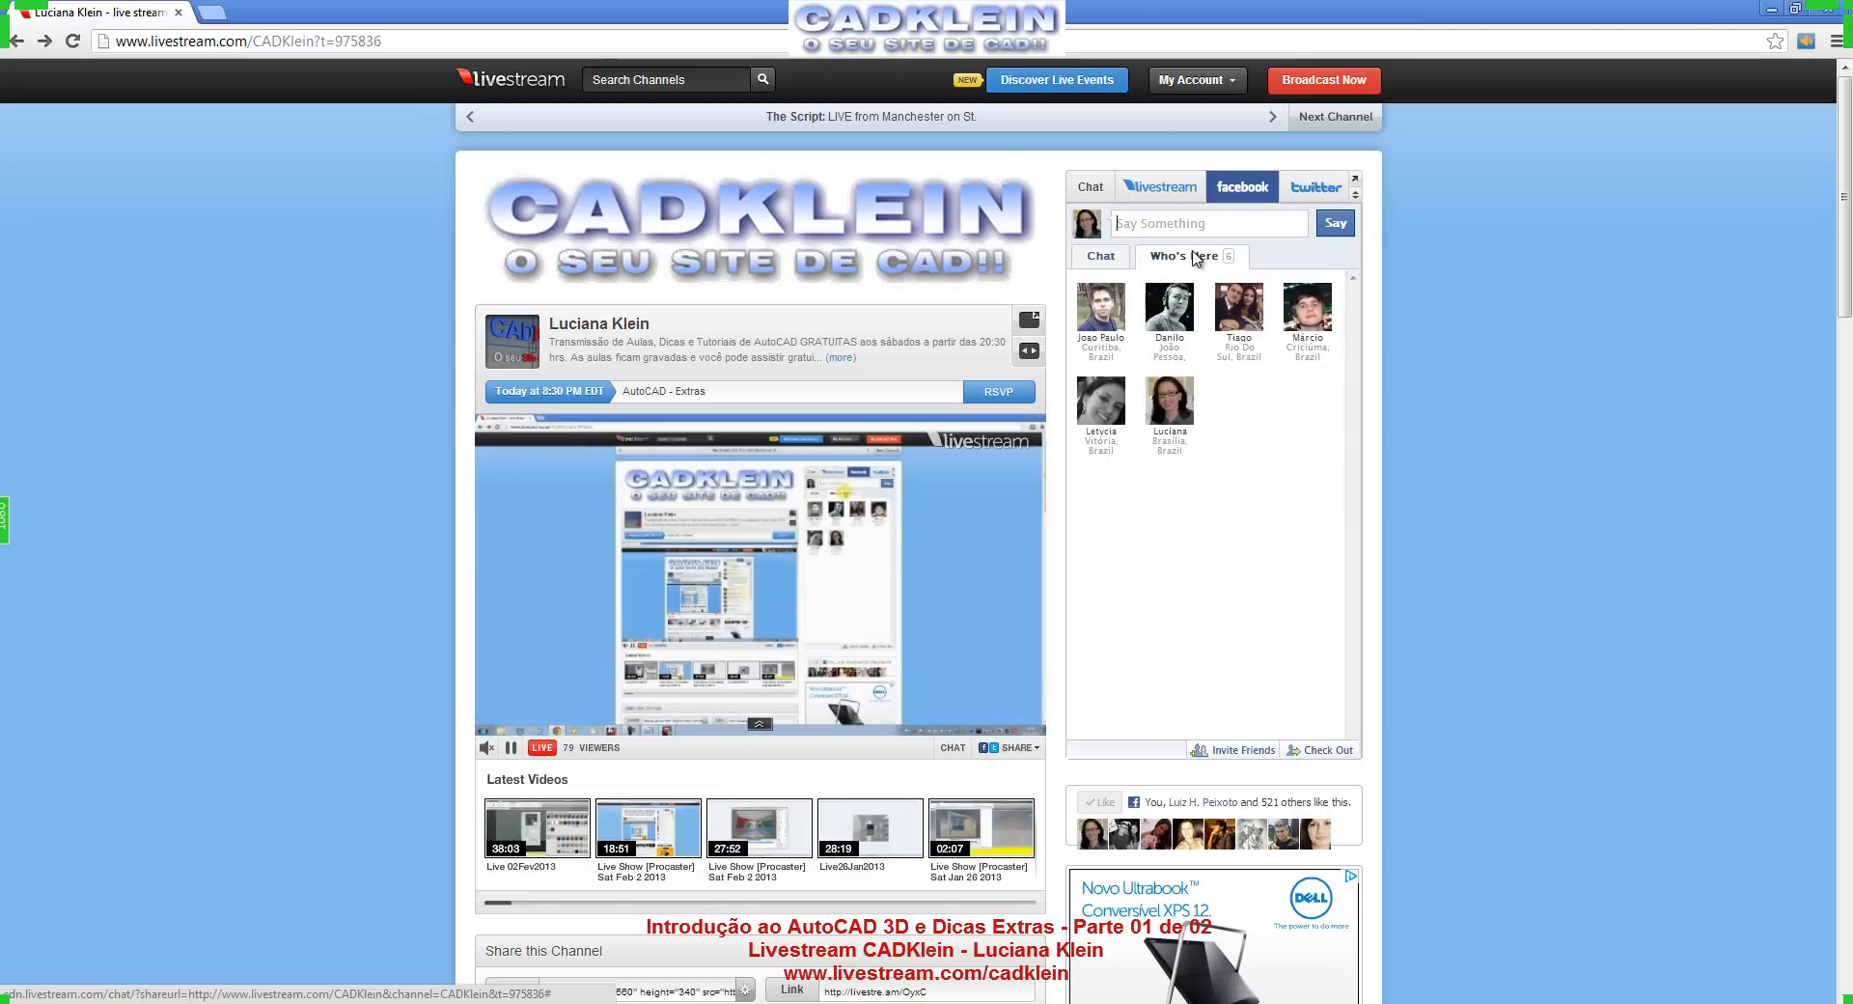
click(1101, 256)
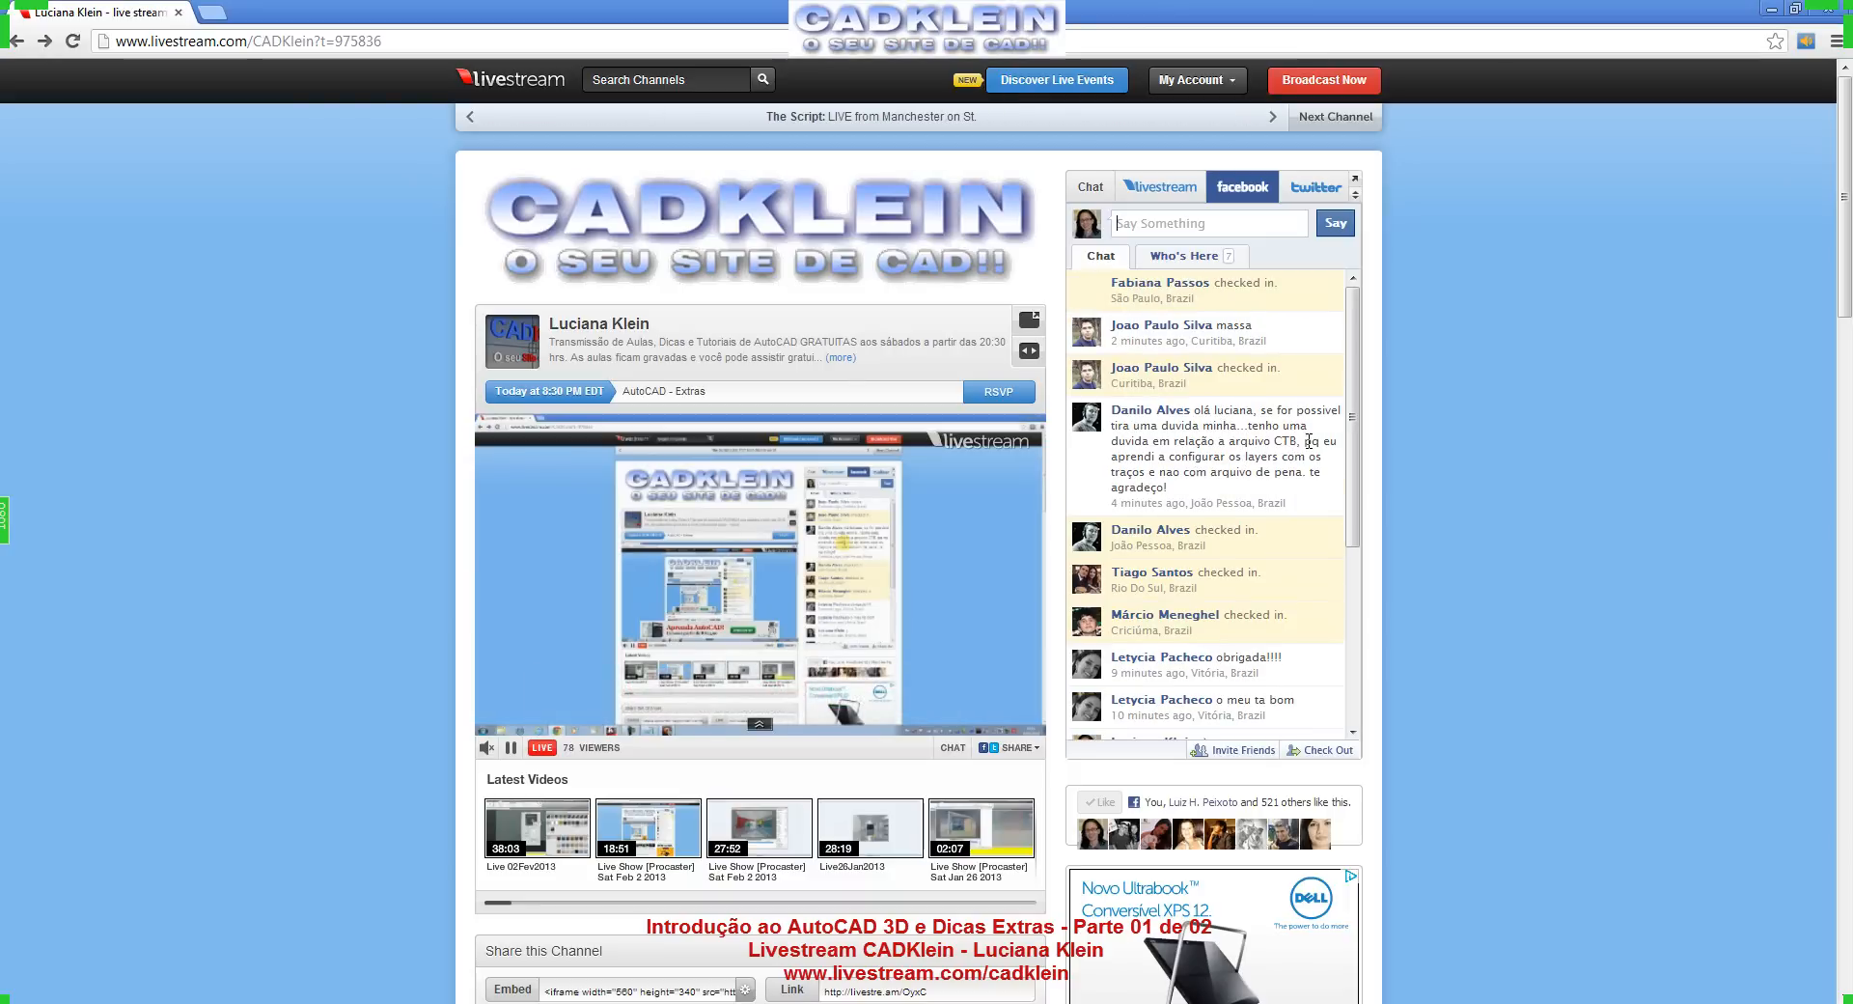
click(1156, 191)
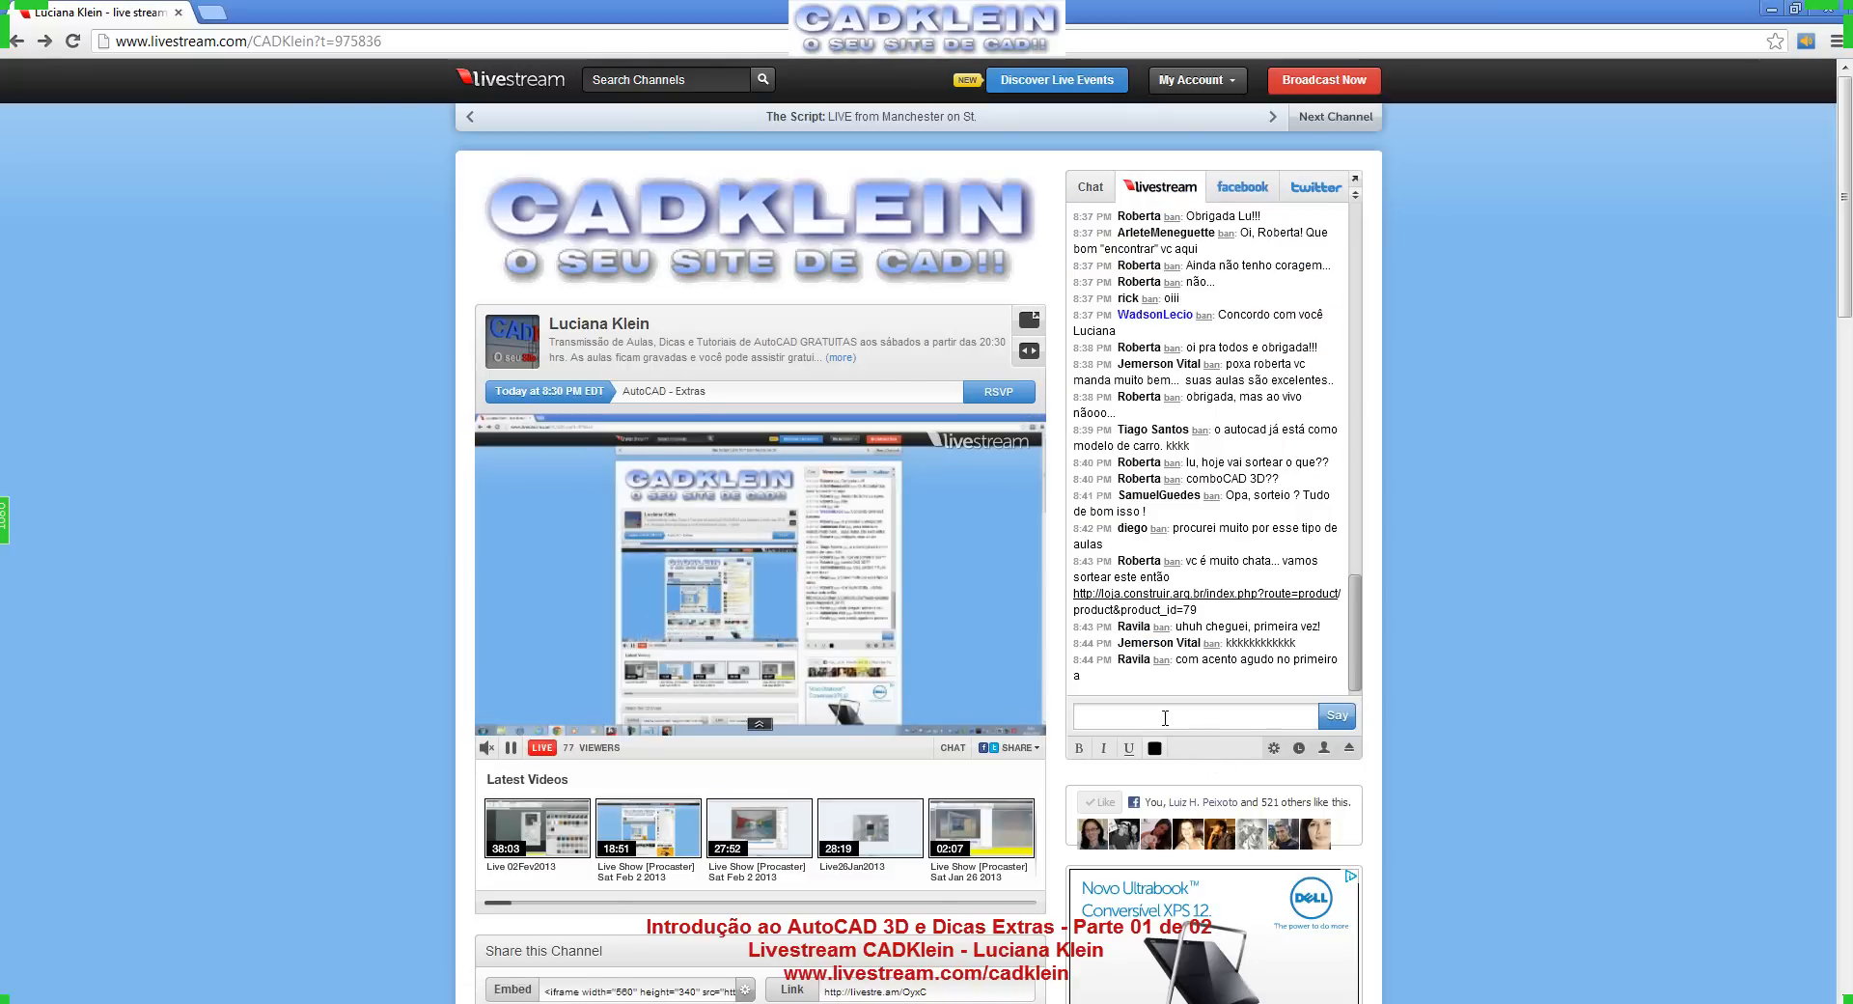
click(1324, 749)
click(1105, 739)
click(1123, 715)
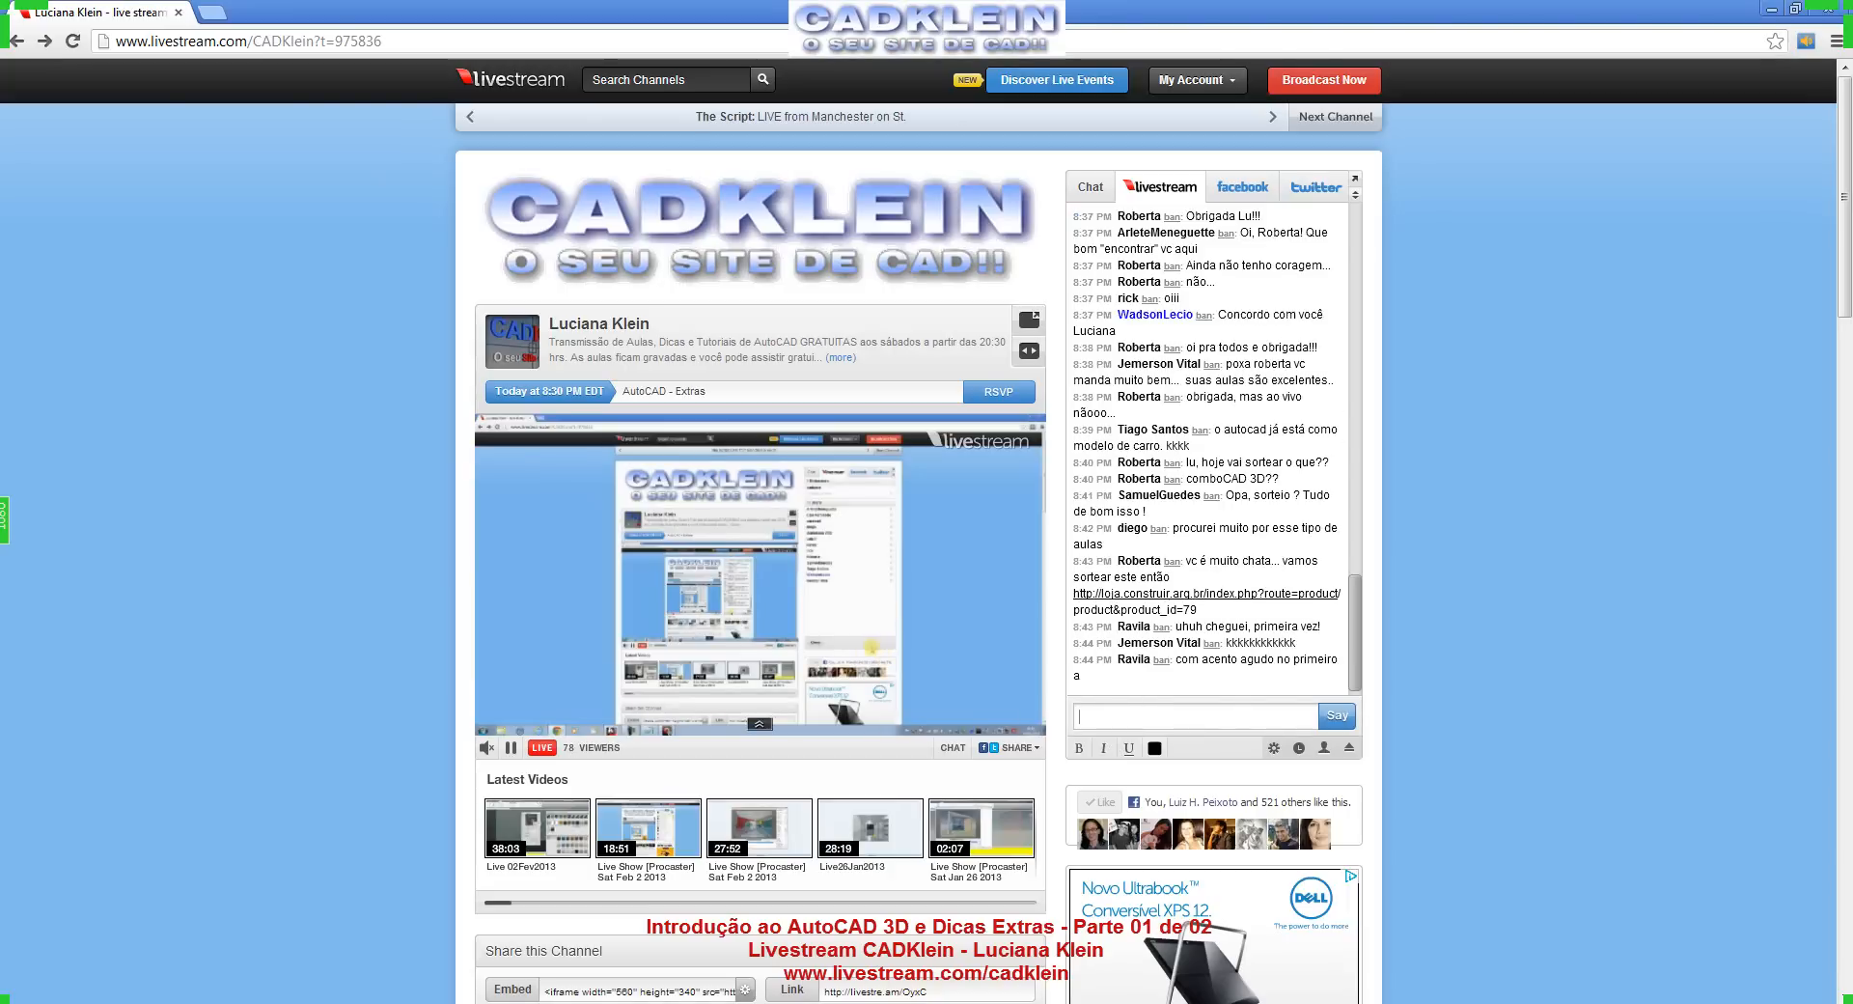
Return to Drawing2.dwg in AutoCAD and review the ViewCube's projection options.
mouse_move(445, 1003)
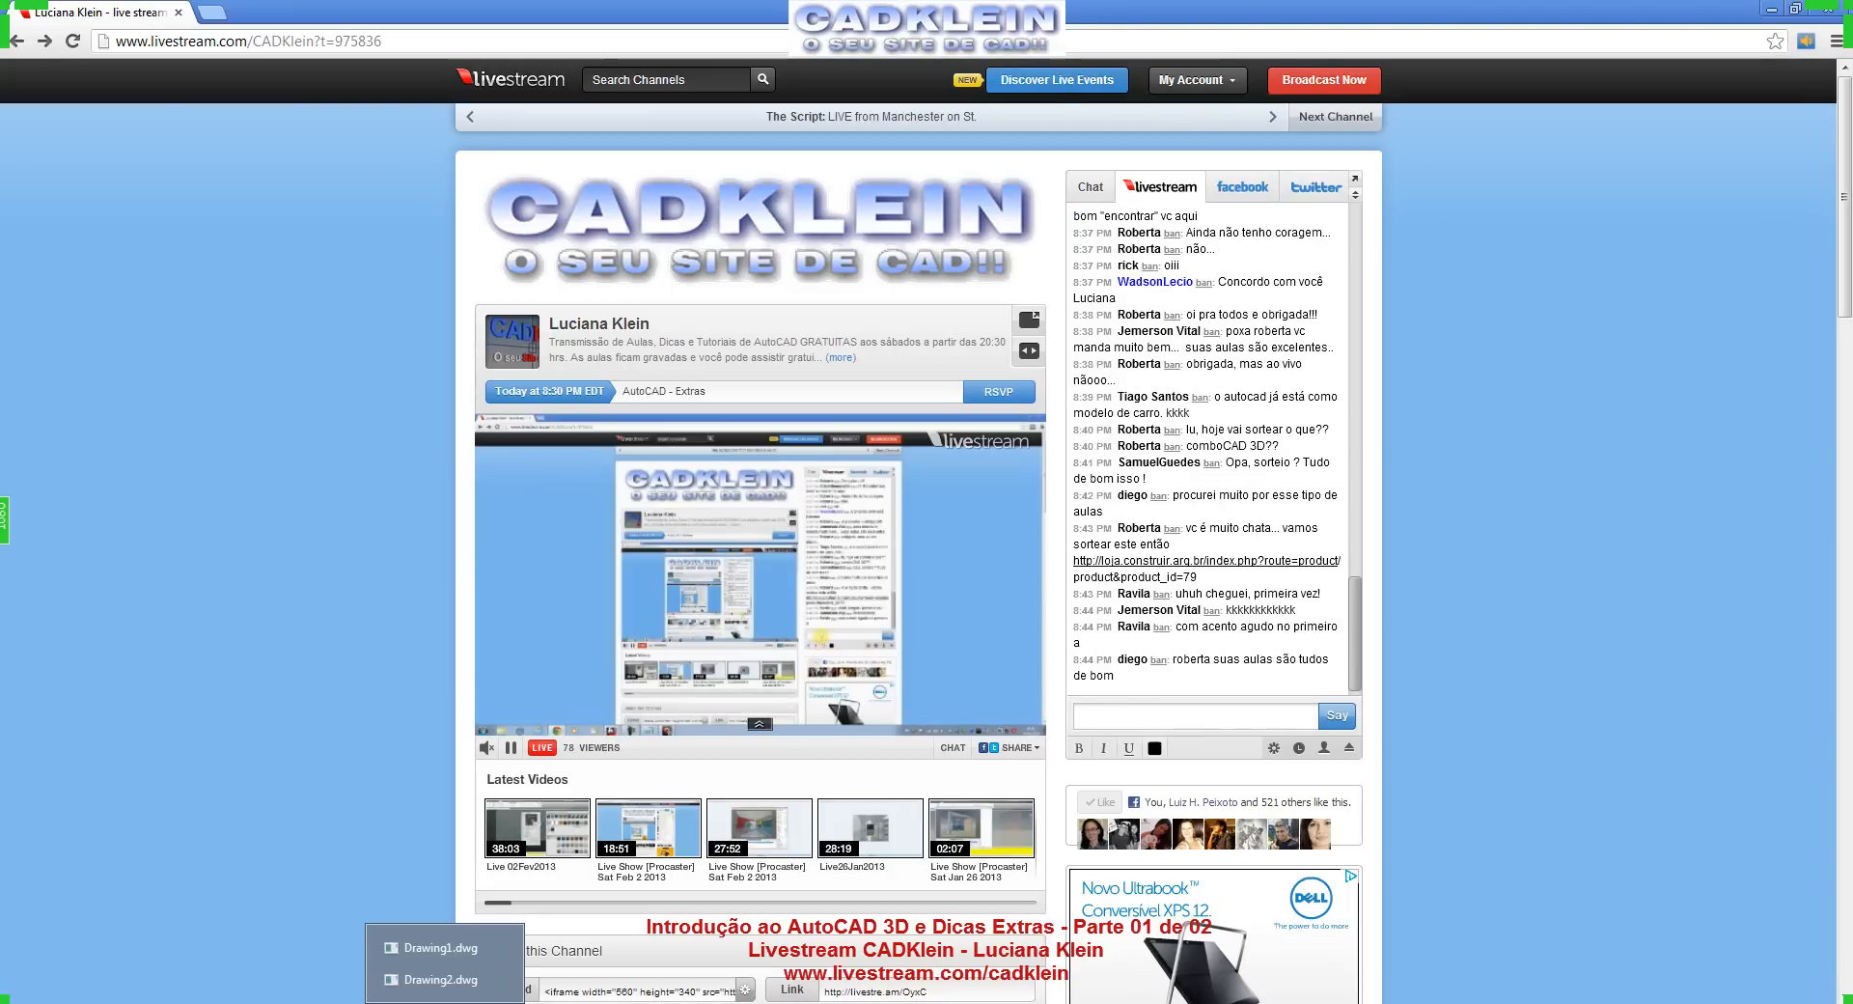
click(439, 978)
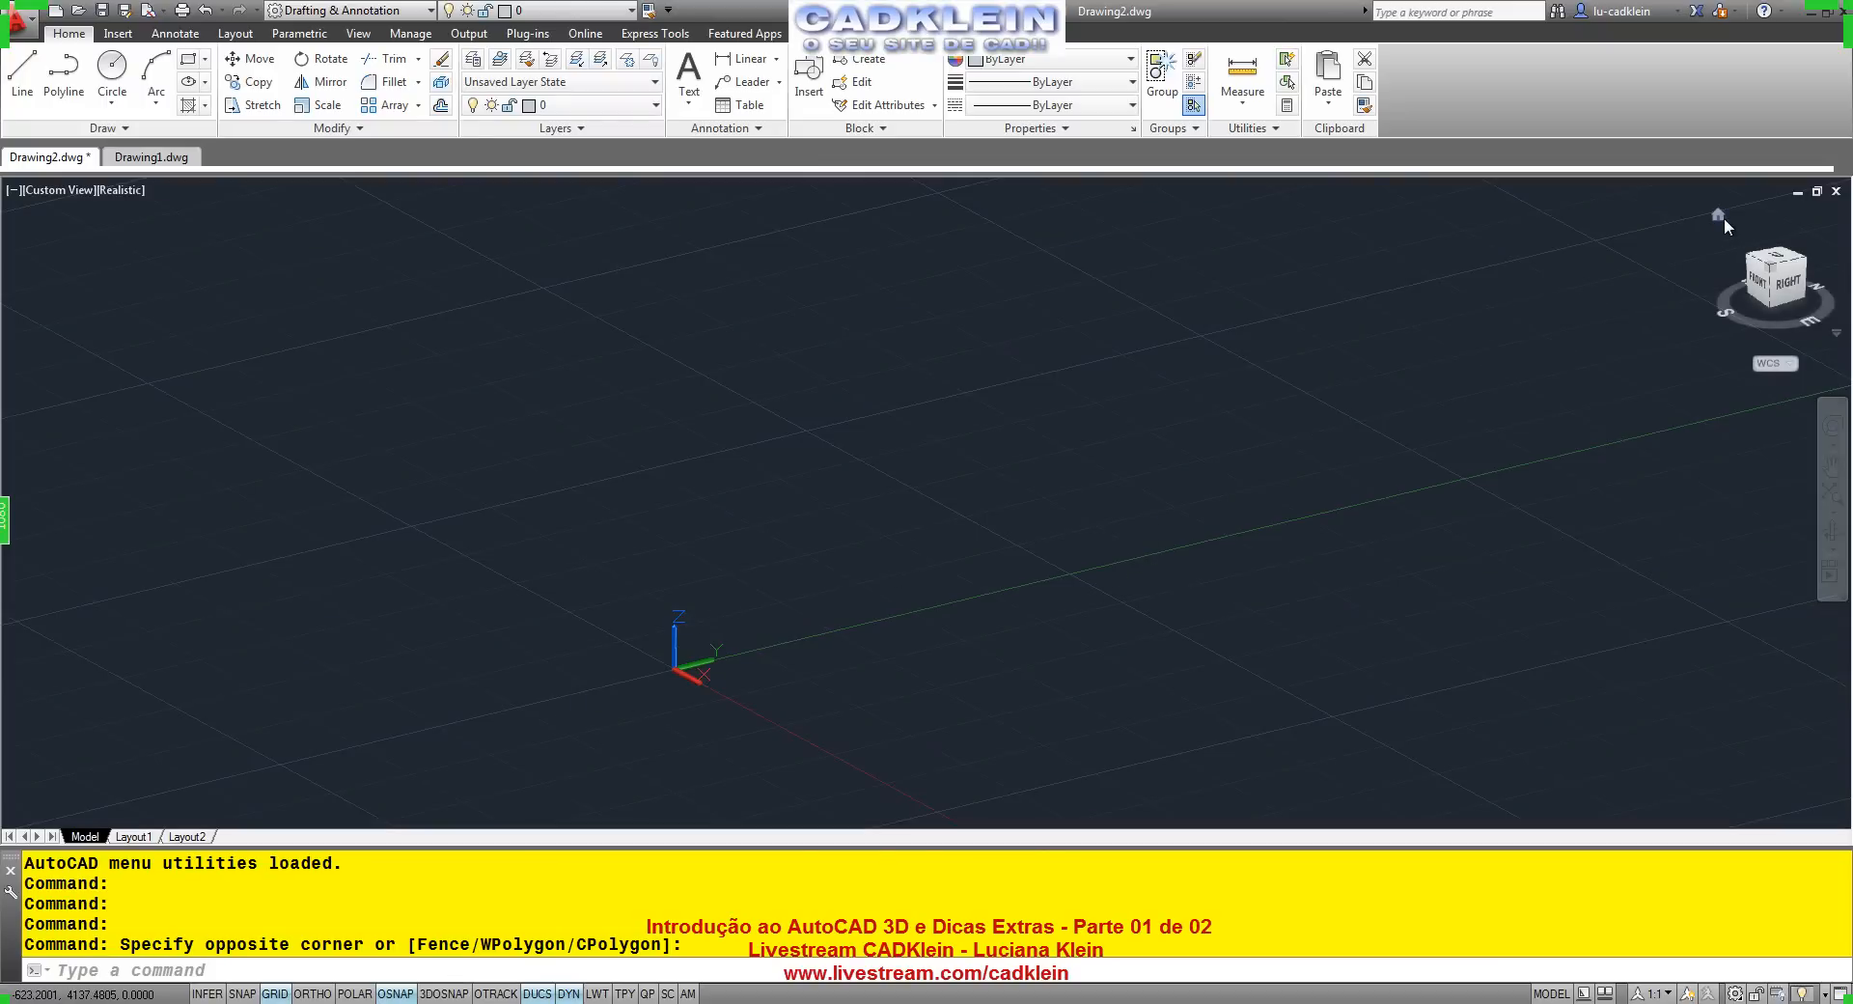
right_click(1724, 217)
click(1718, 236)
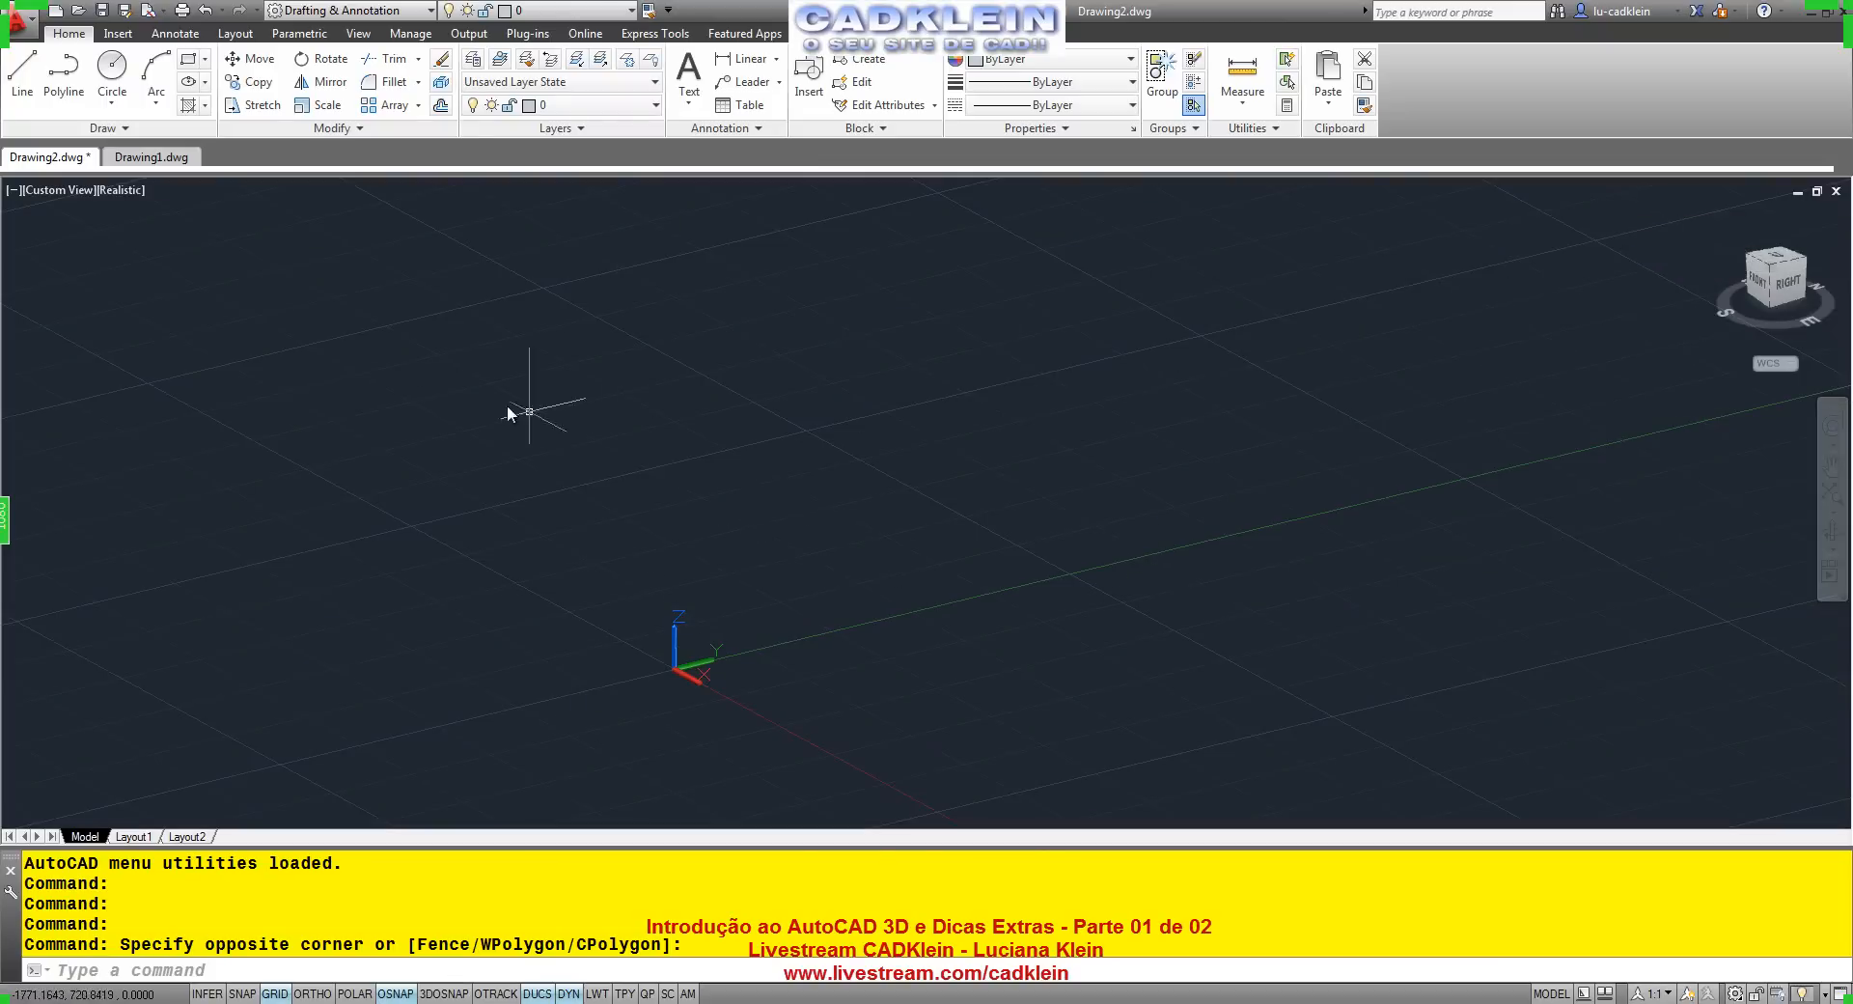
Switch the workspace to 3D Basics to view its tools, and set it to 3D Modeling.
click(421, 12)
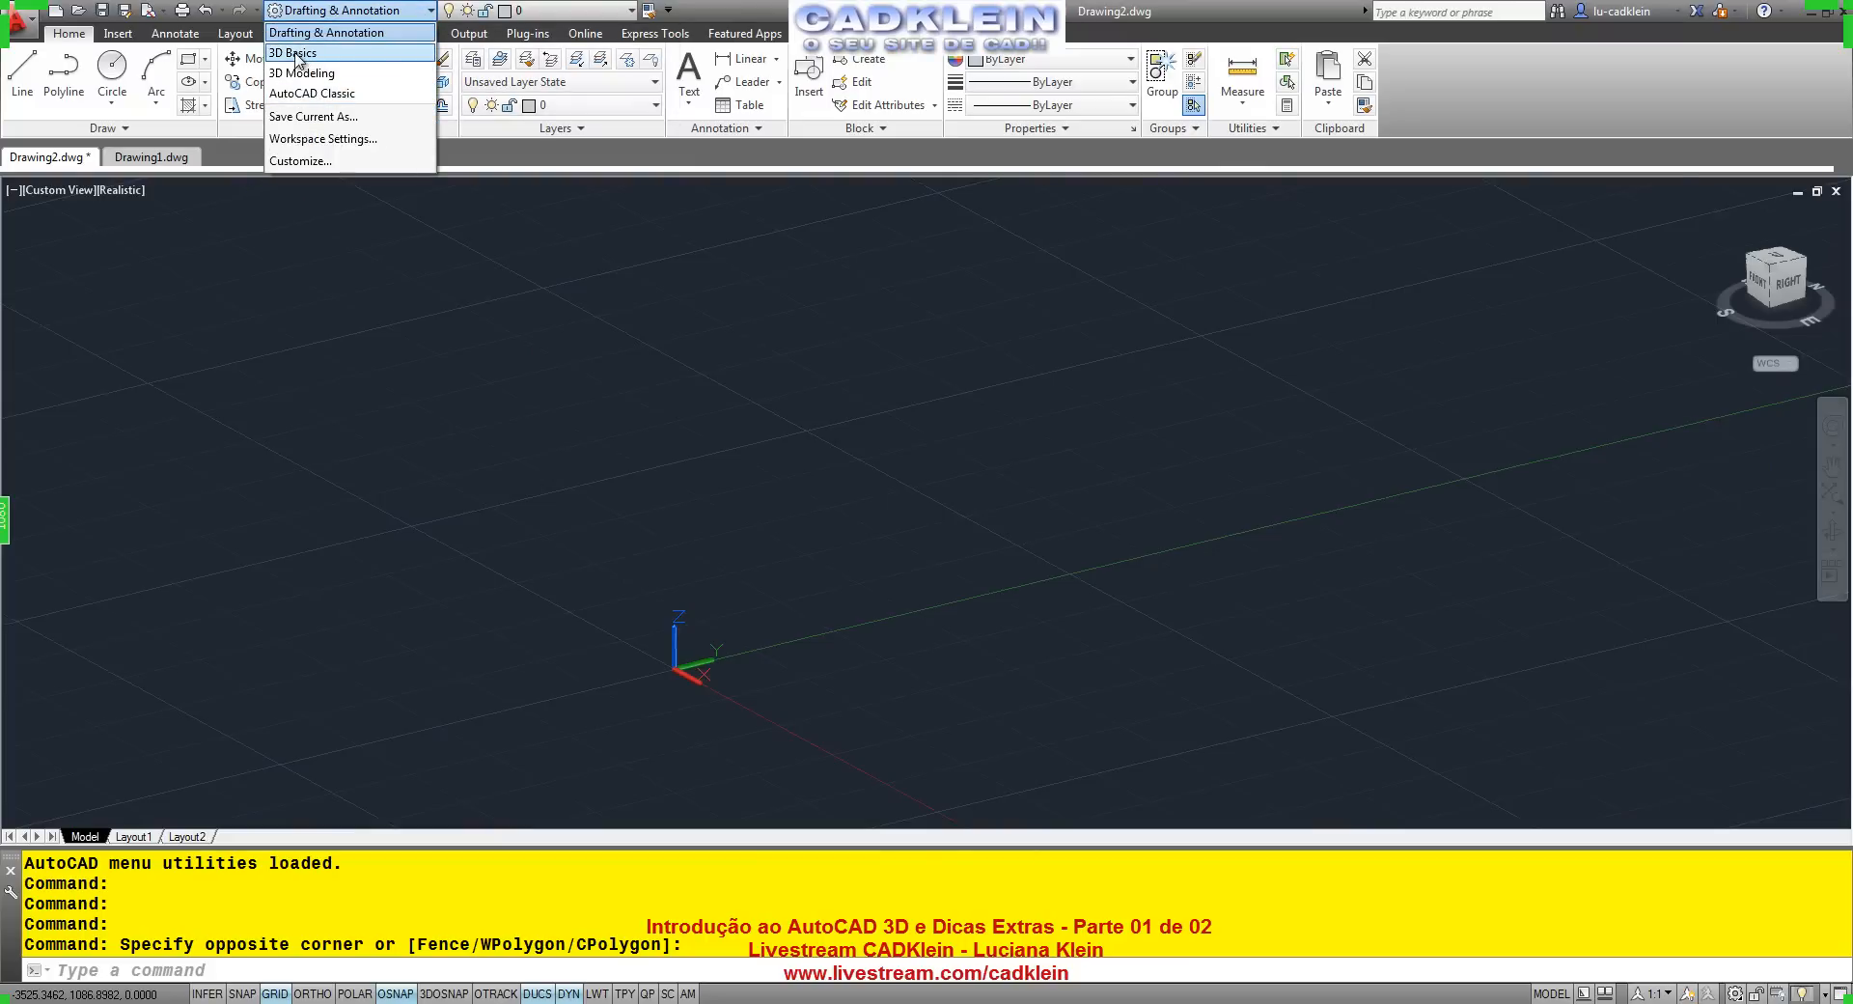
click(366, 52)
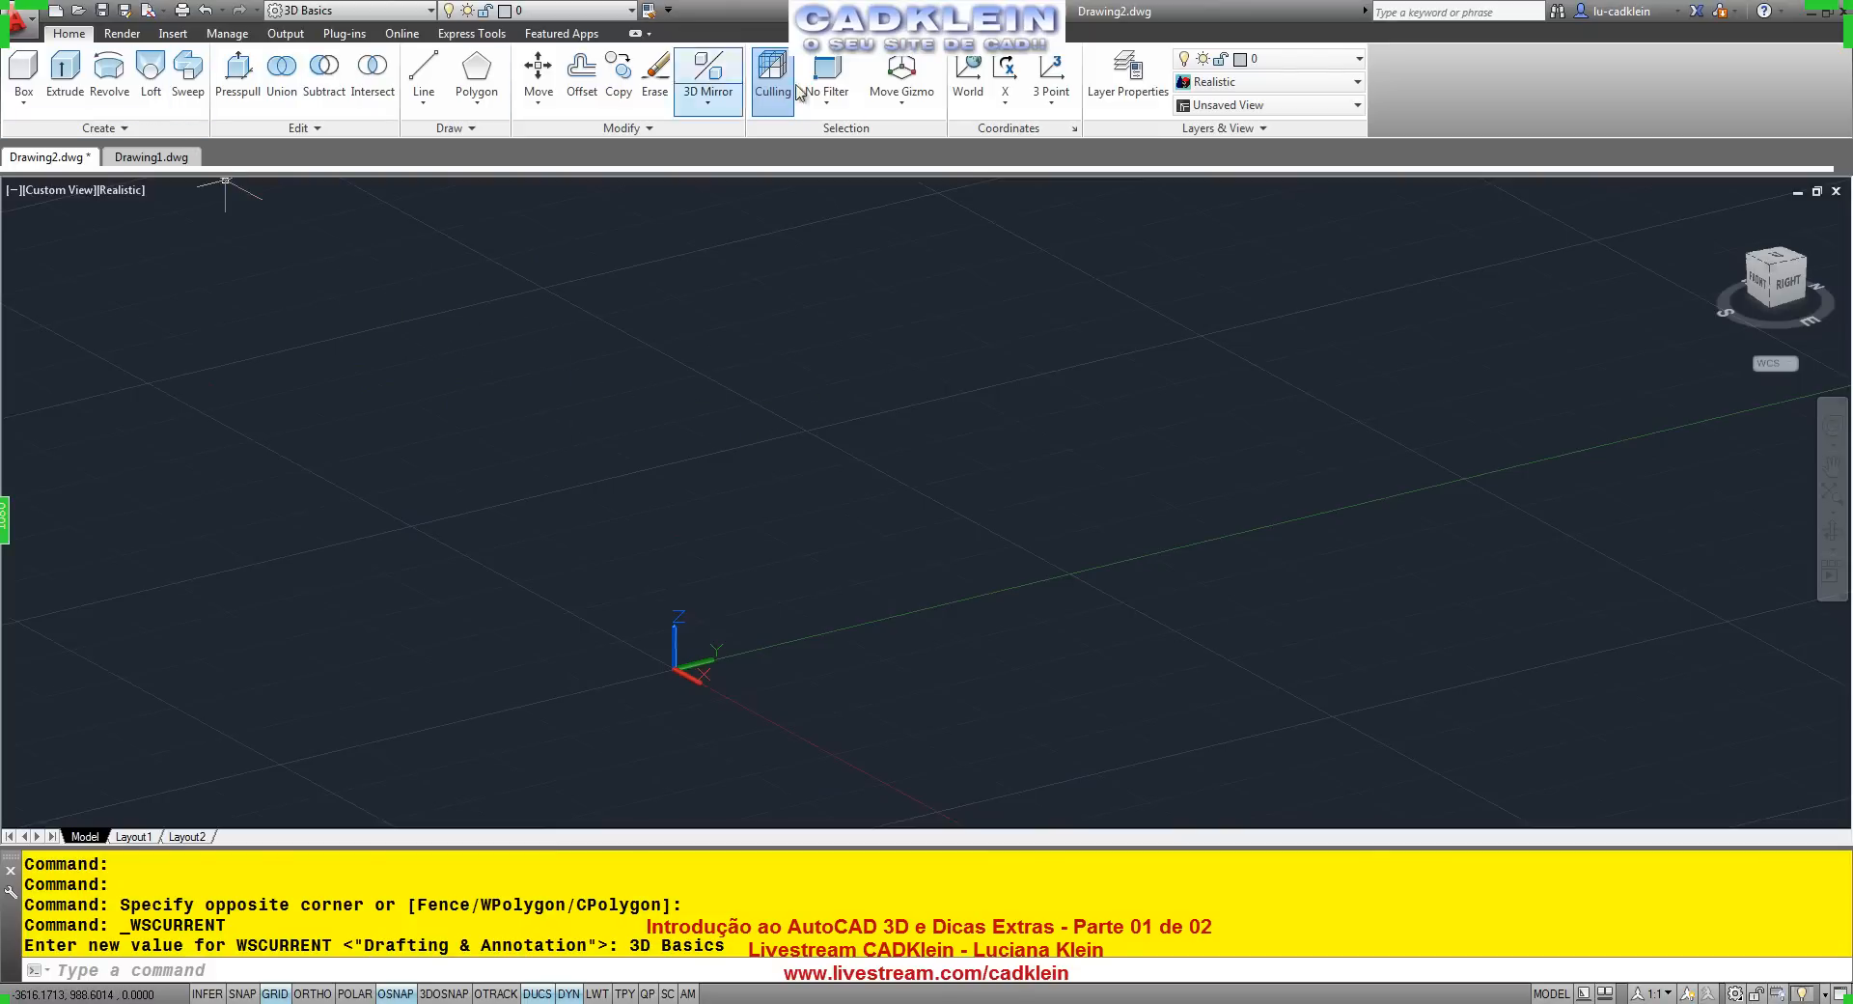
click(390, 12)
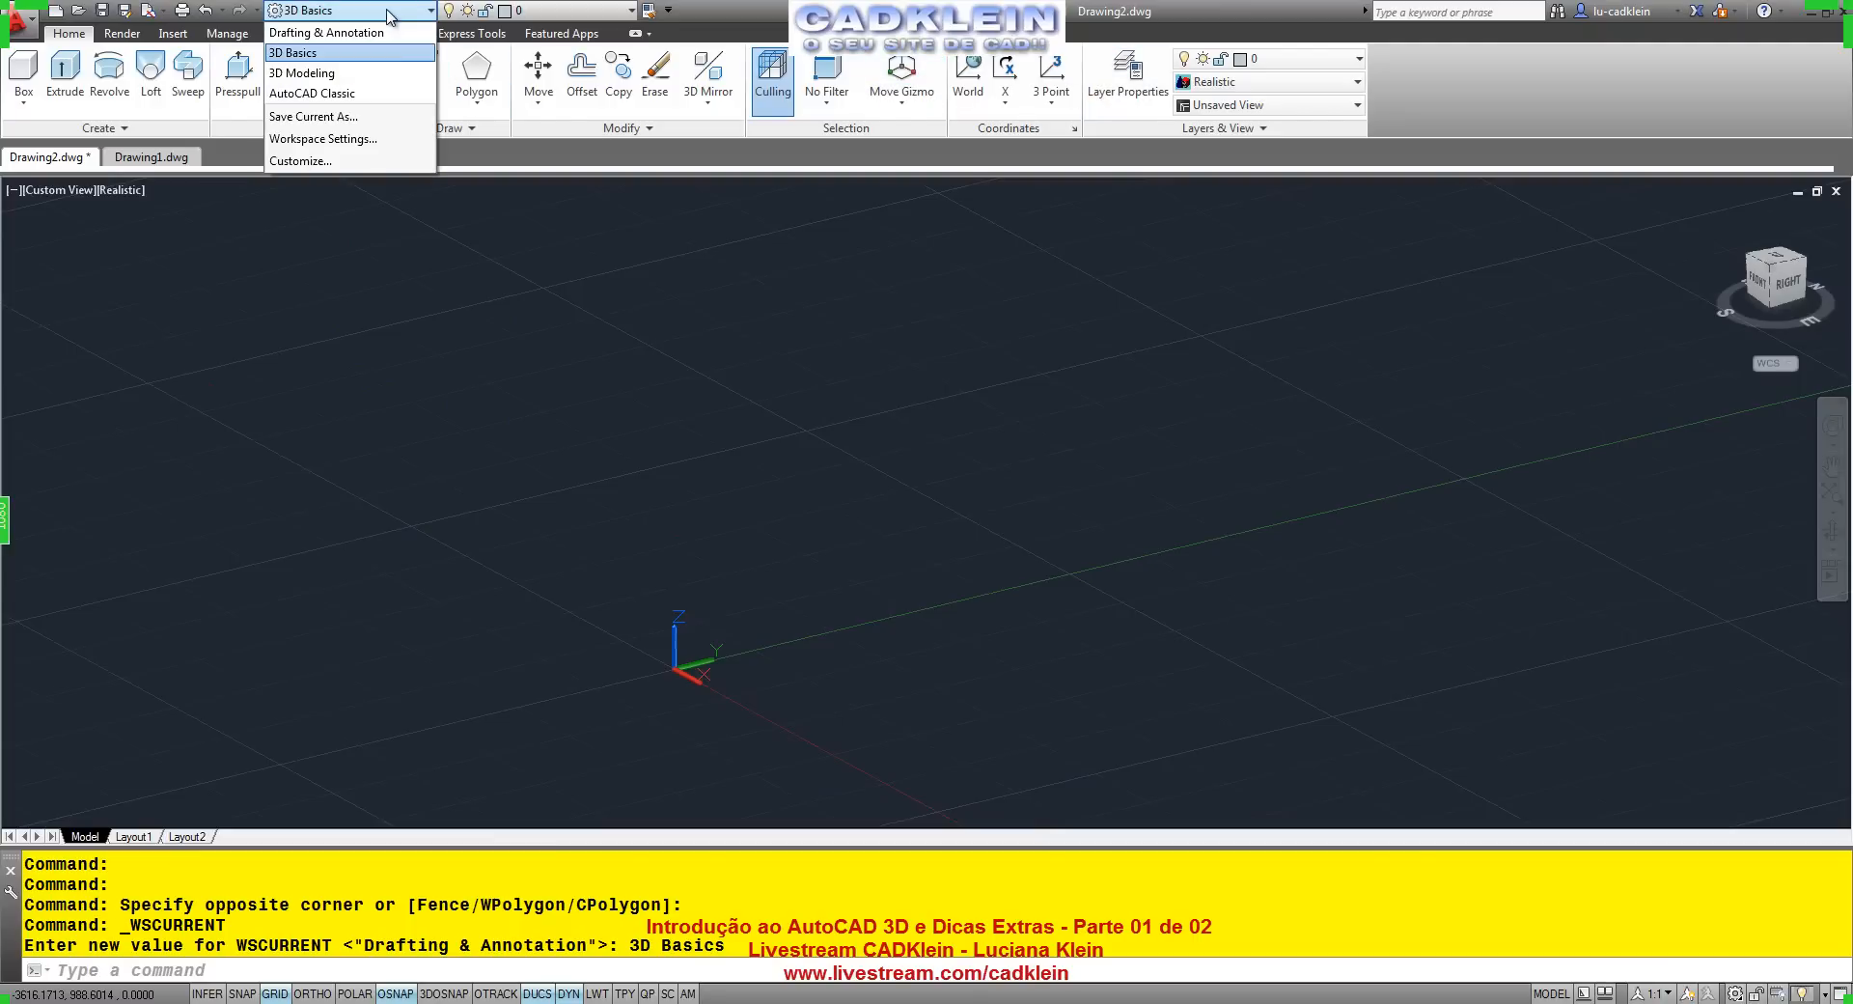
click(302, 72)
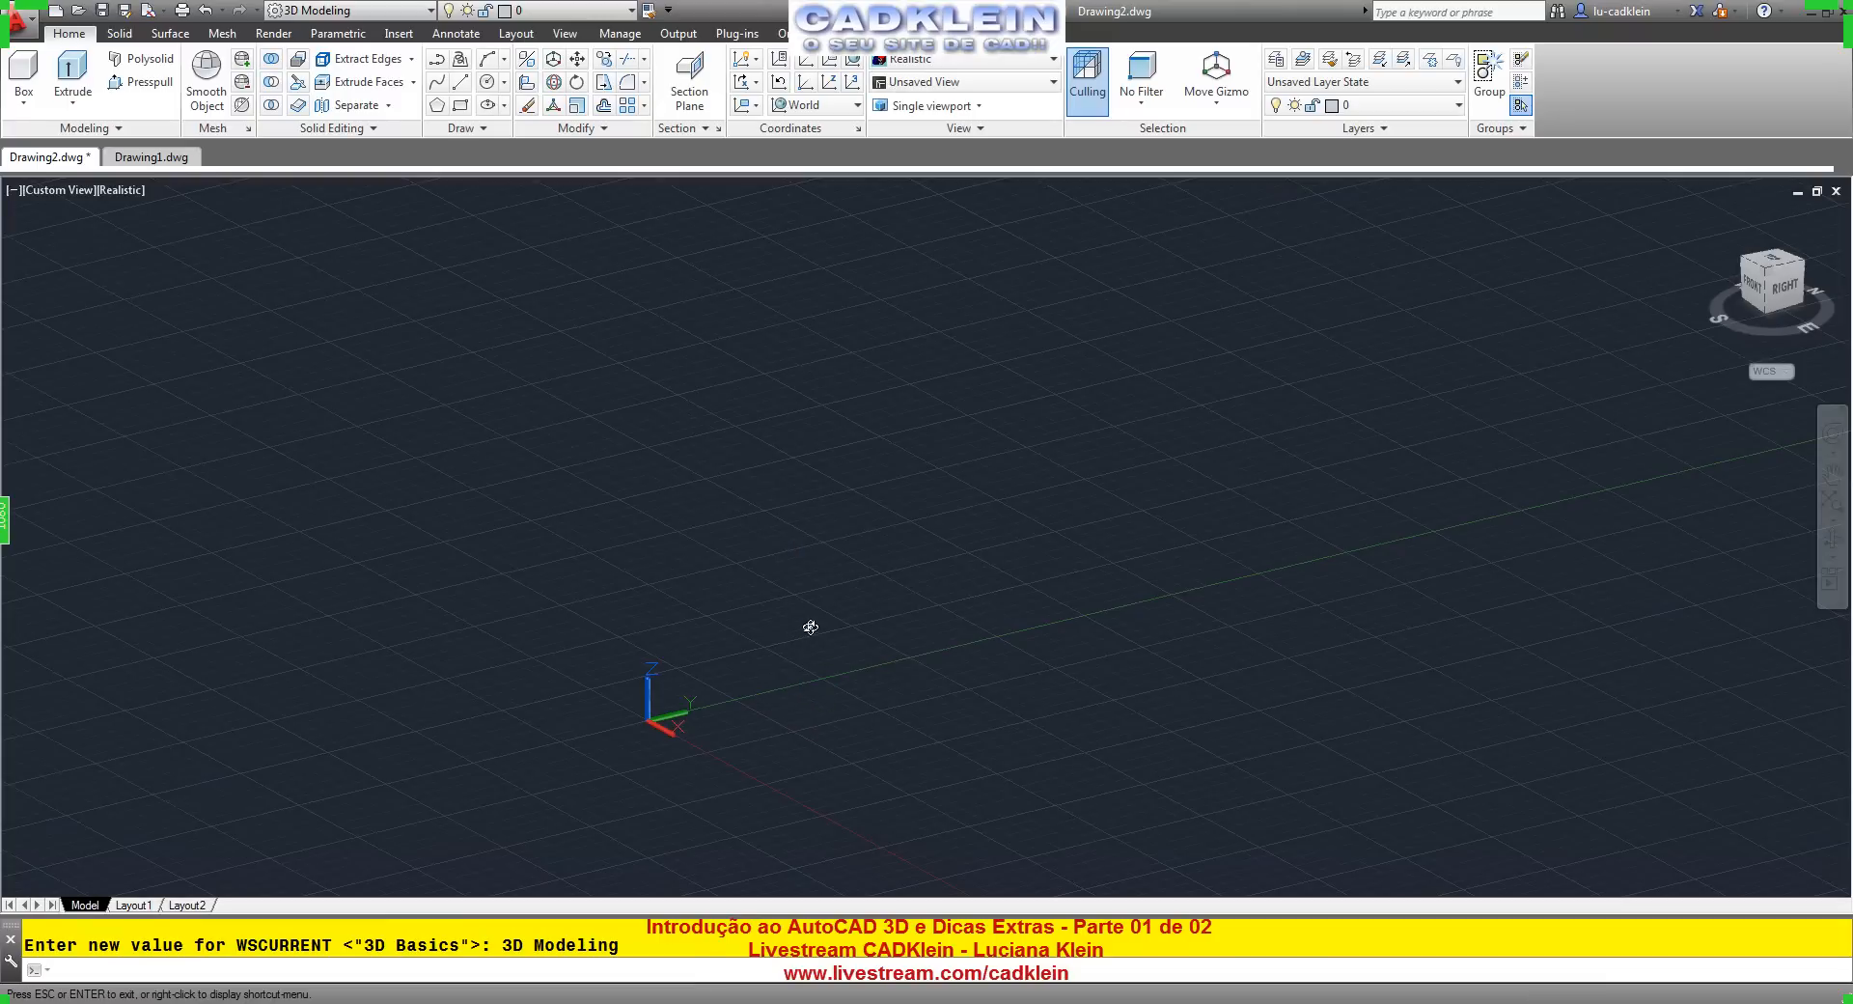
Examine the solid primitives grouped with Box and the creation tools grouped with Extrude.
shift+middle_drag(811, 629, 770, 628)
scroll(770, 627, up, 2)
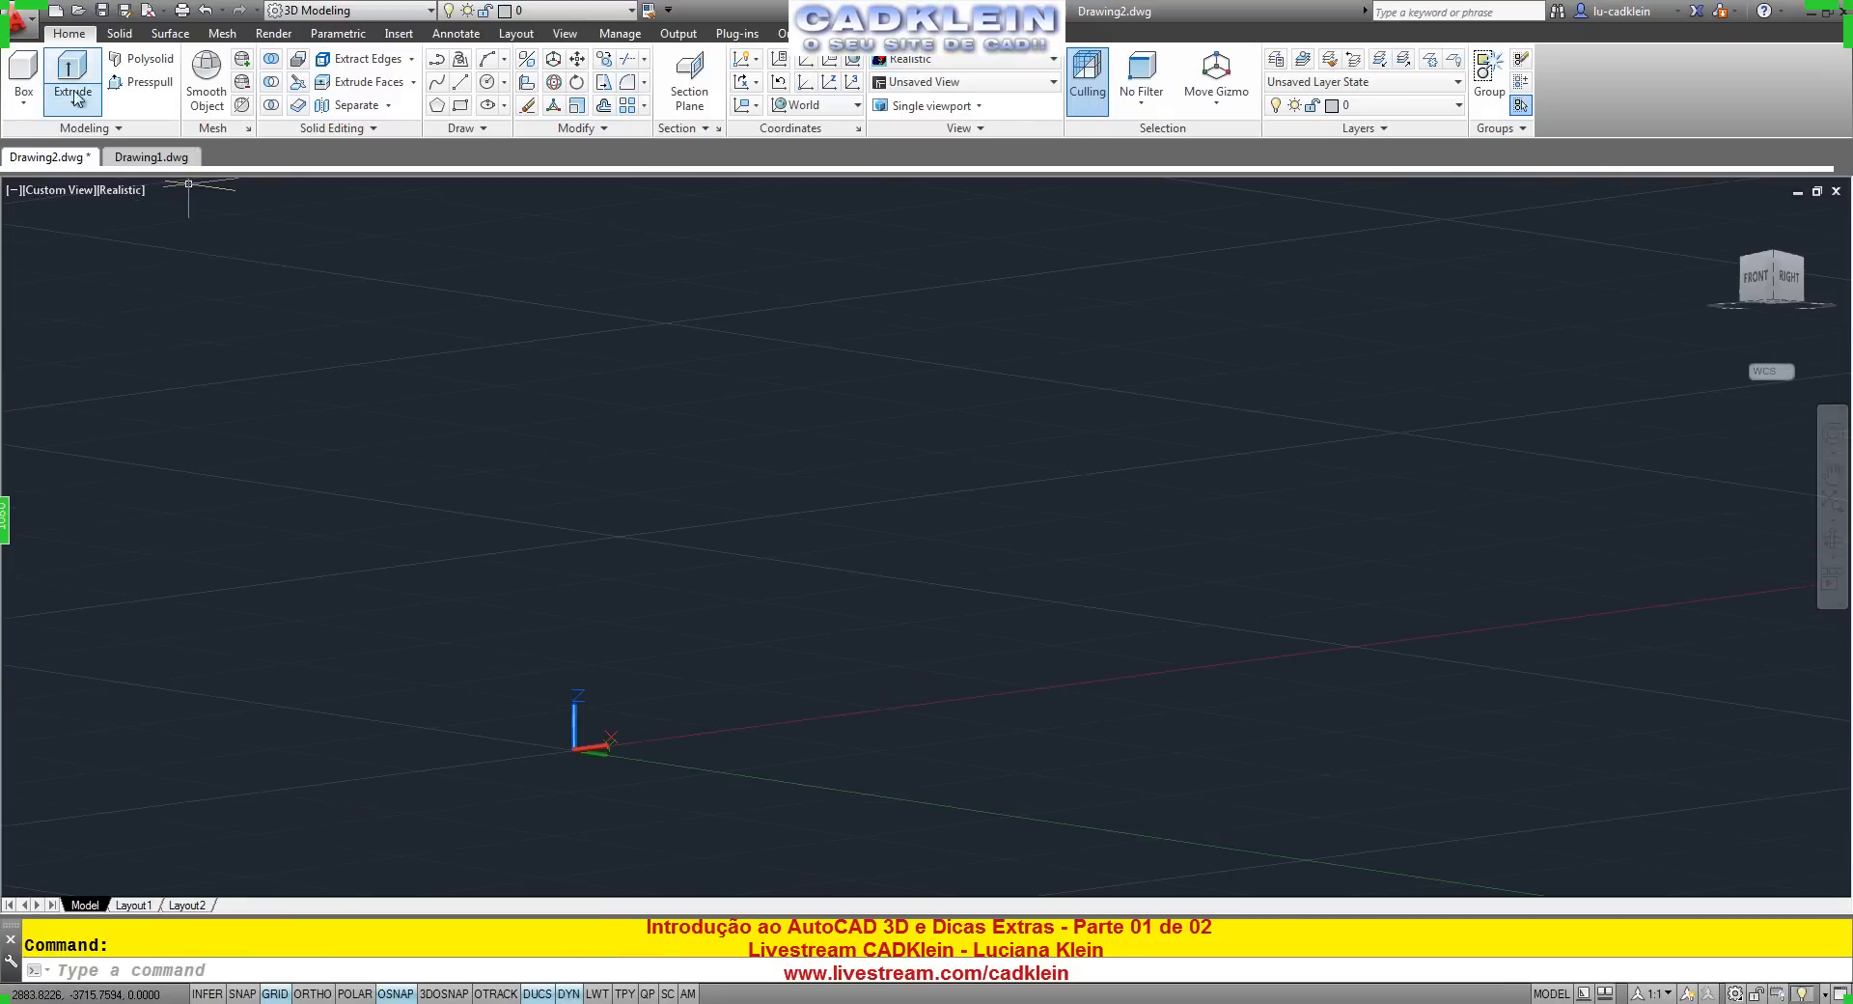
click(24, 100)
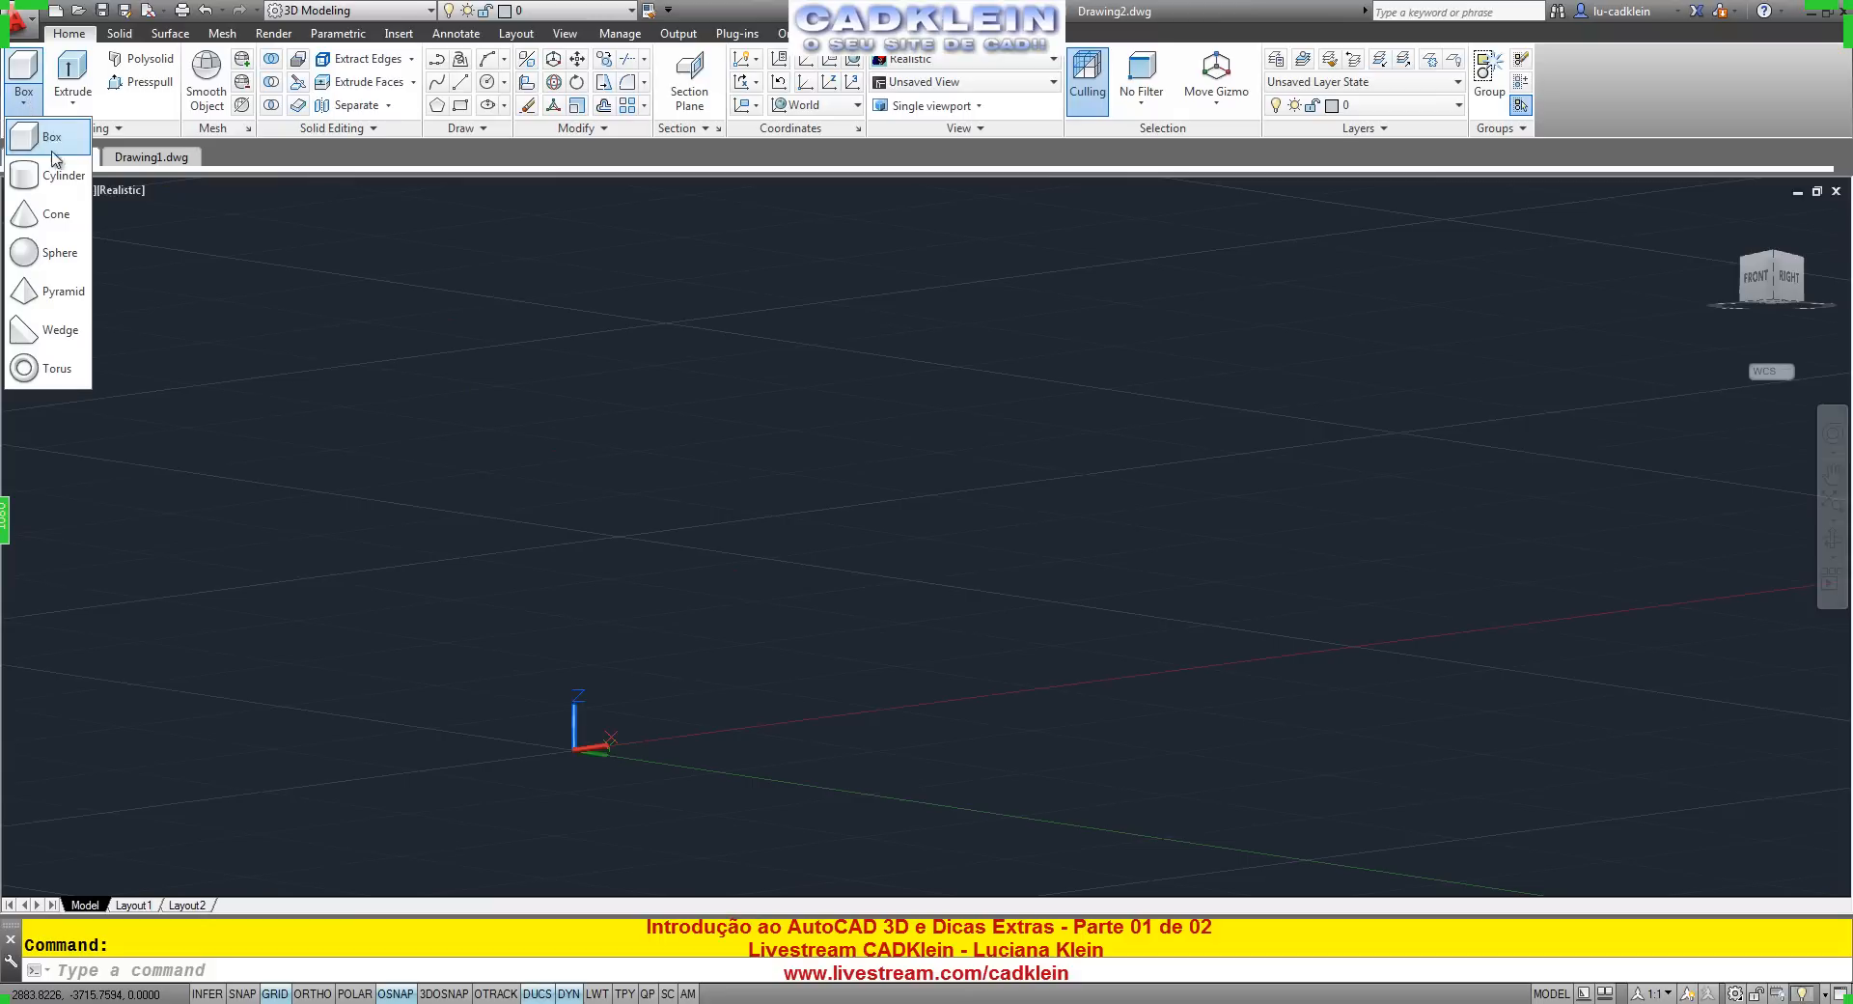
click(72, 99)
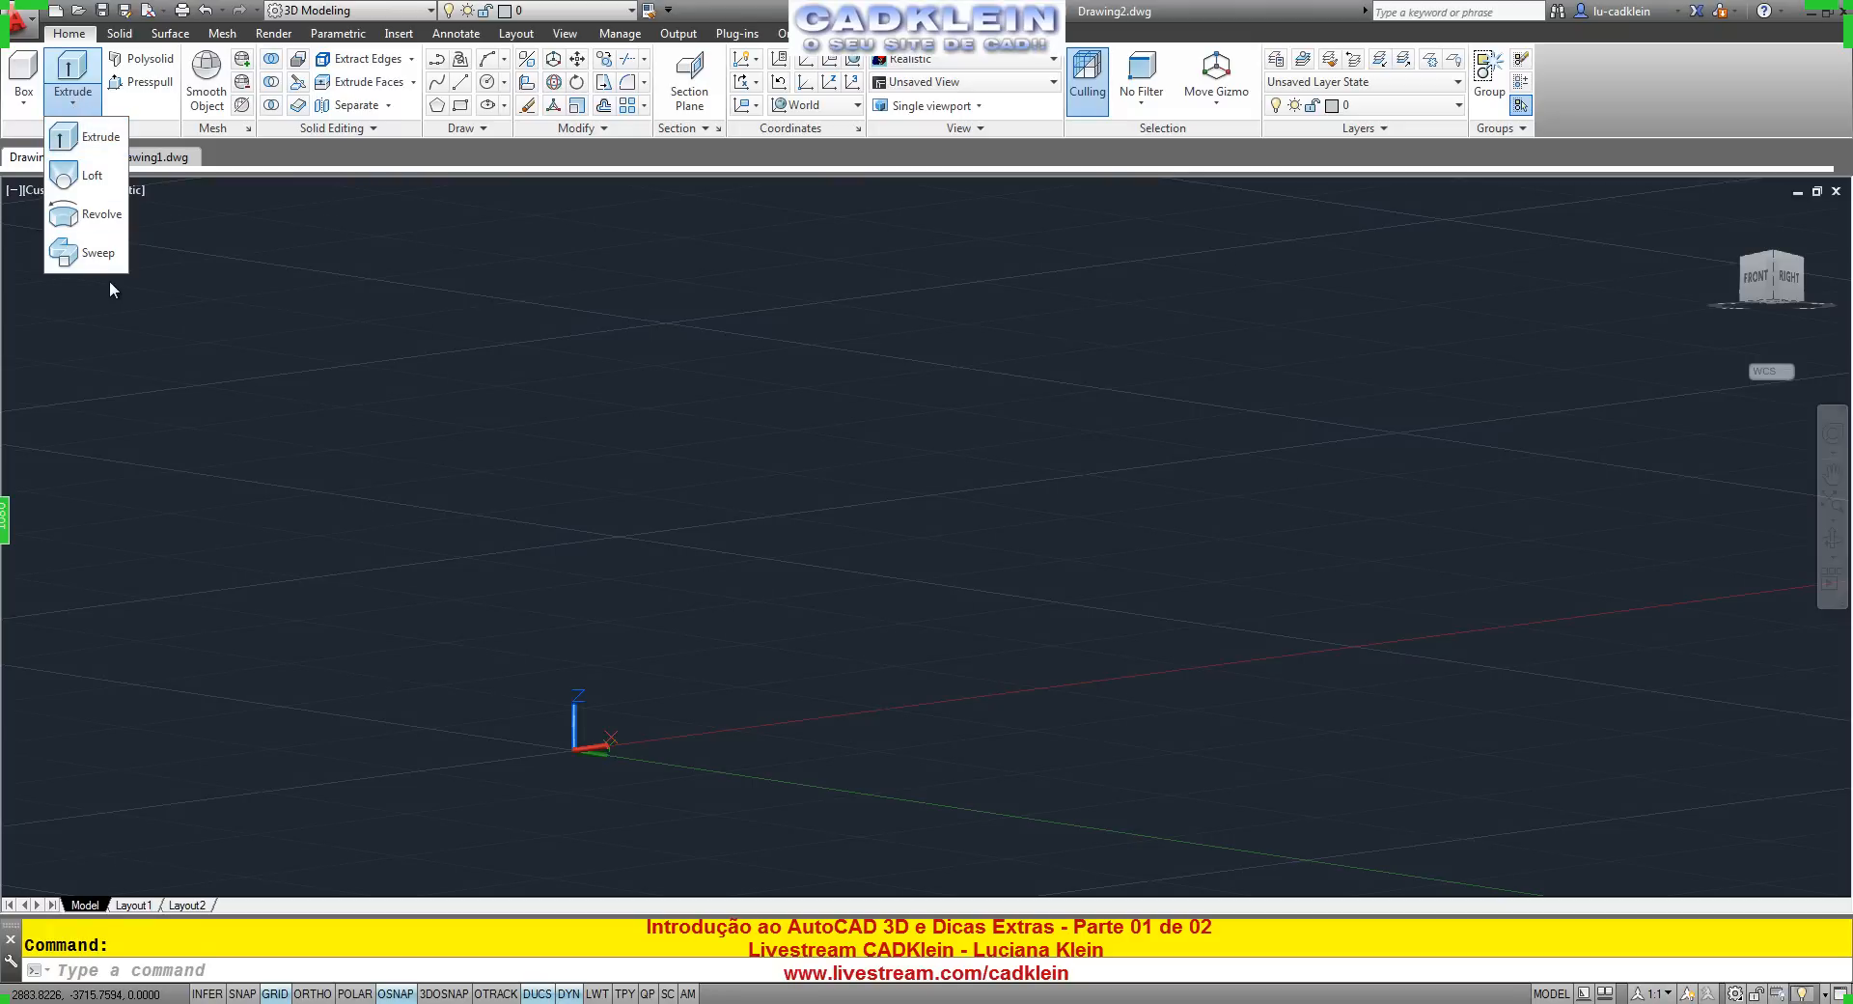
click(357, 340)
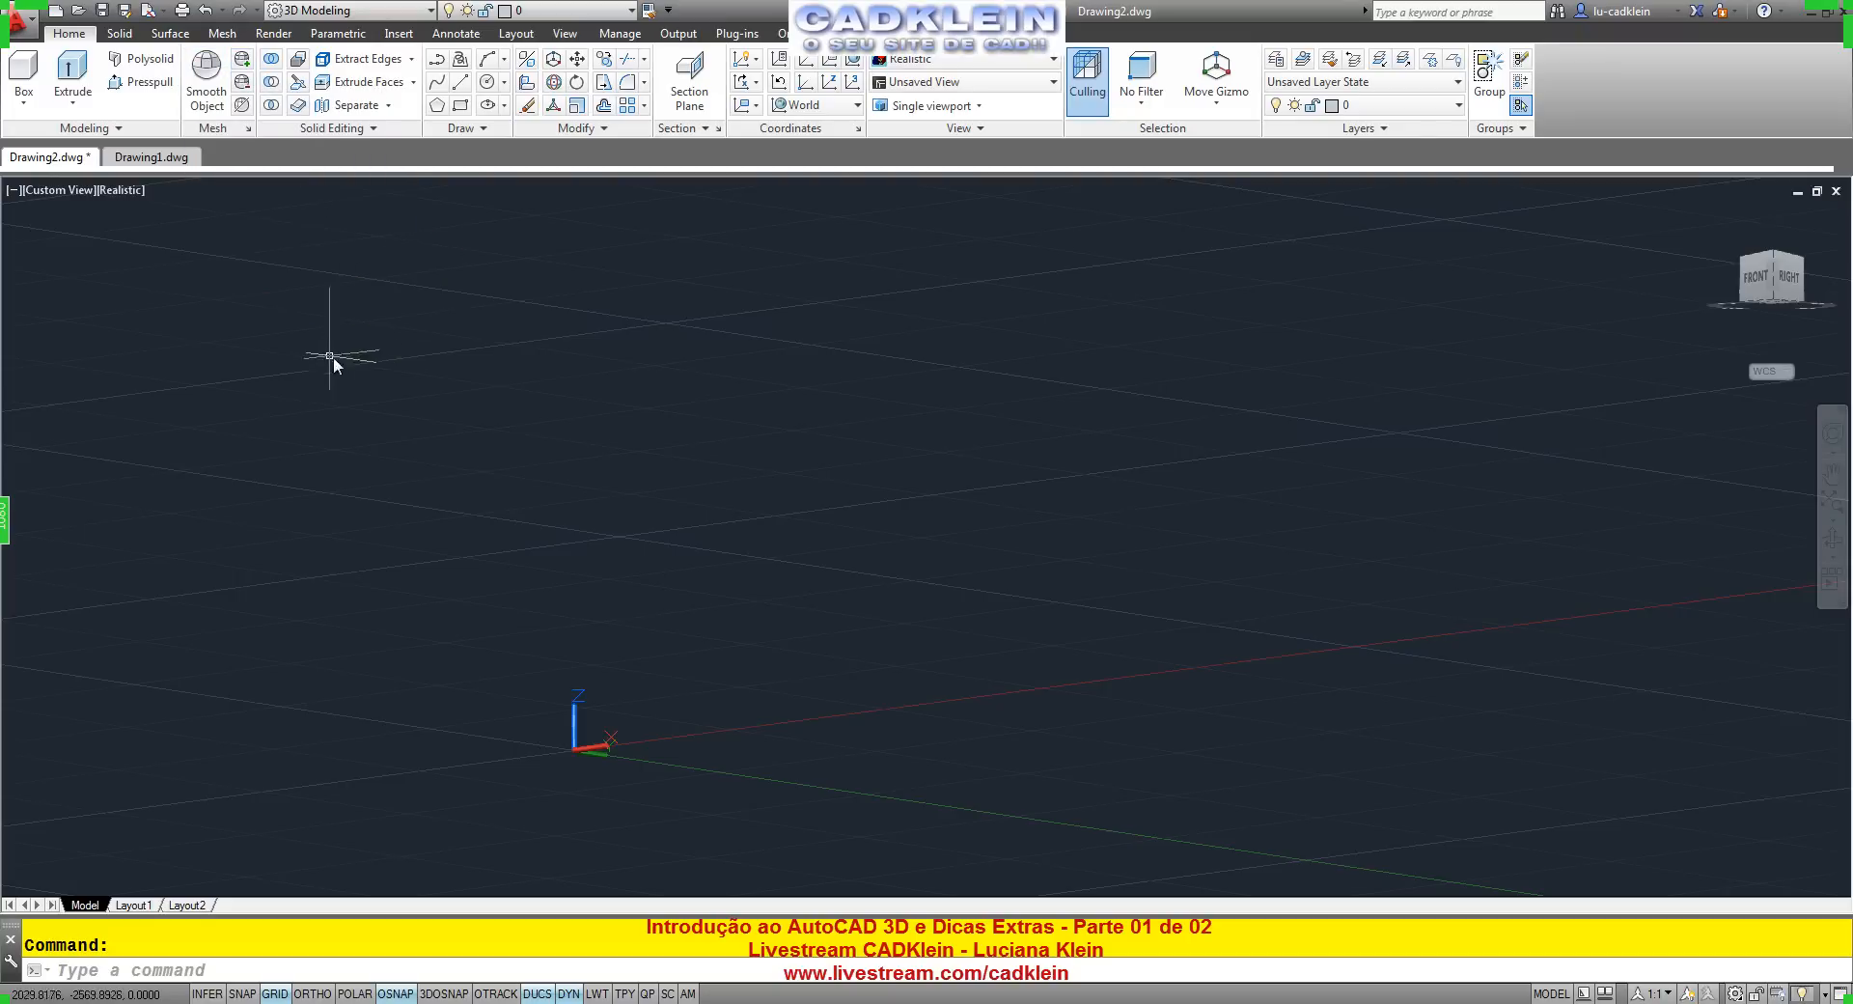
Examine the Solid, Surface, Mesh, Render, Insert, Annotate, Layout and View tool sets of the 3D Modeling workspace.
click(124, 36)
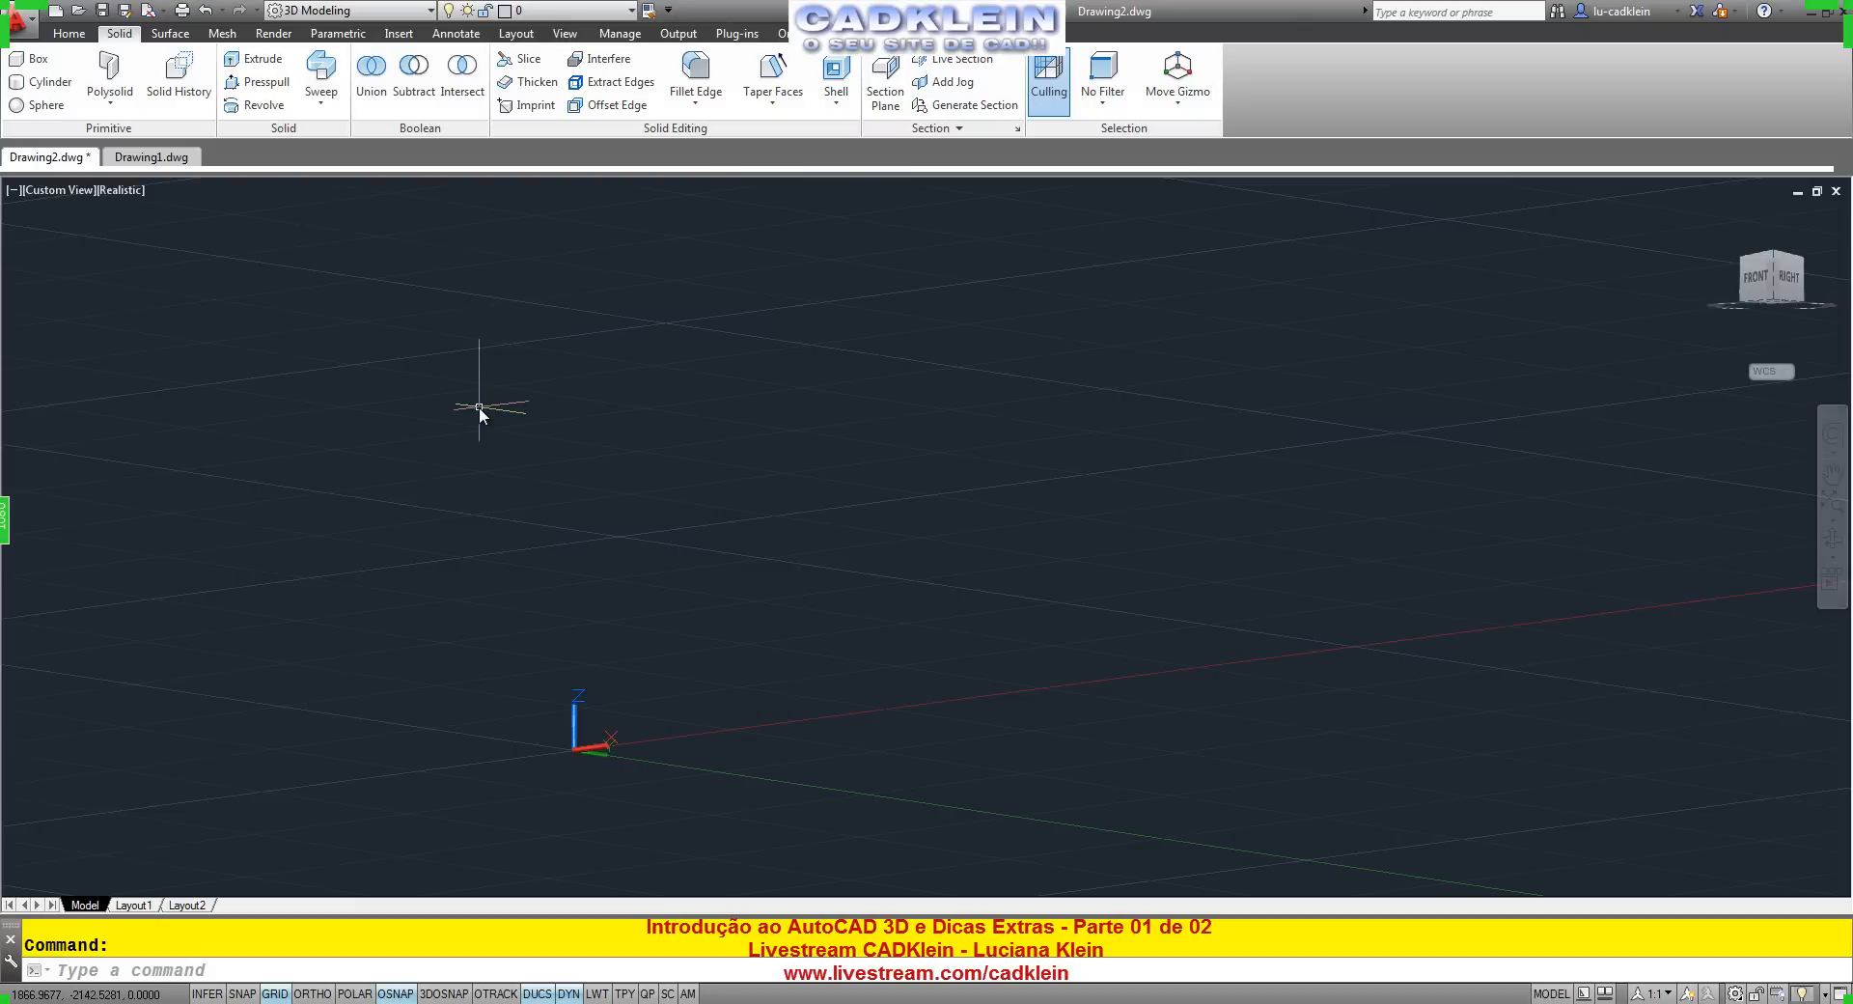
click(183, 39)
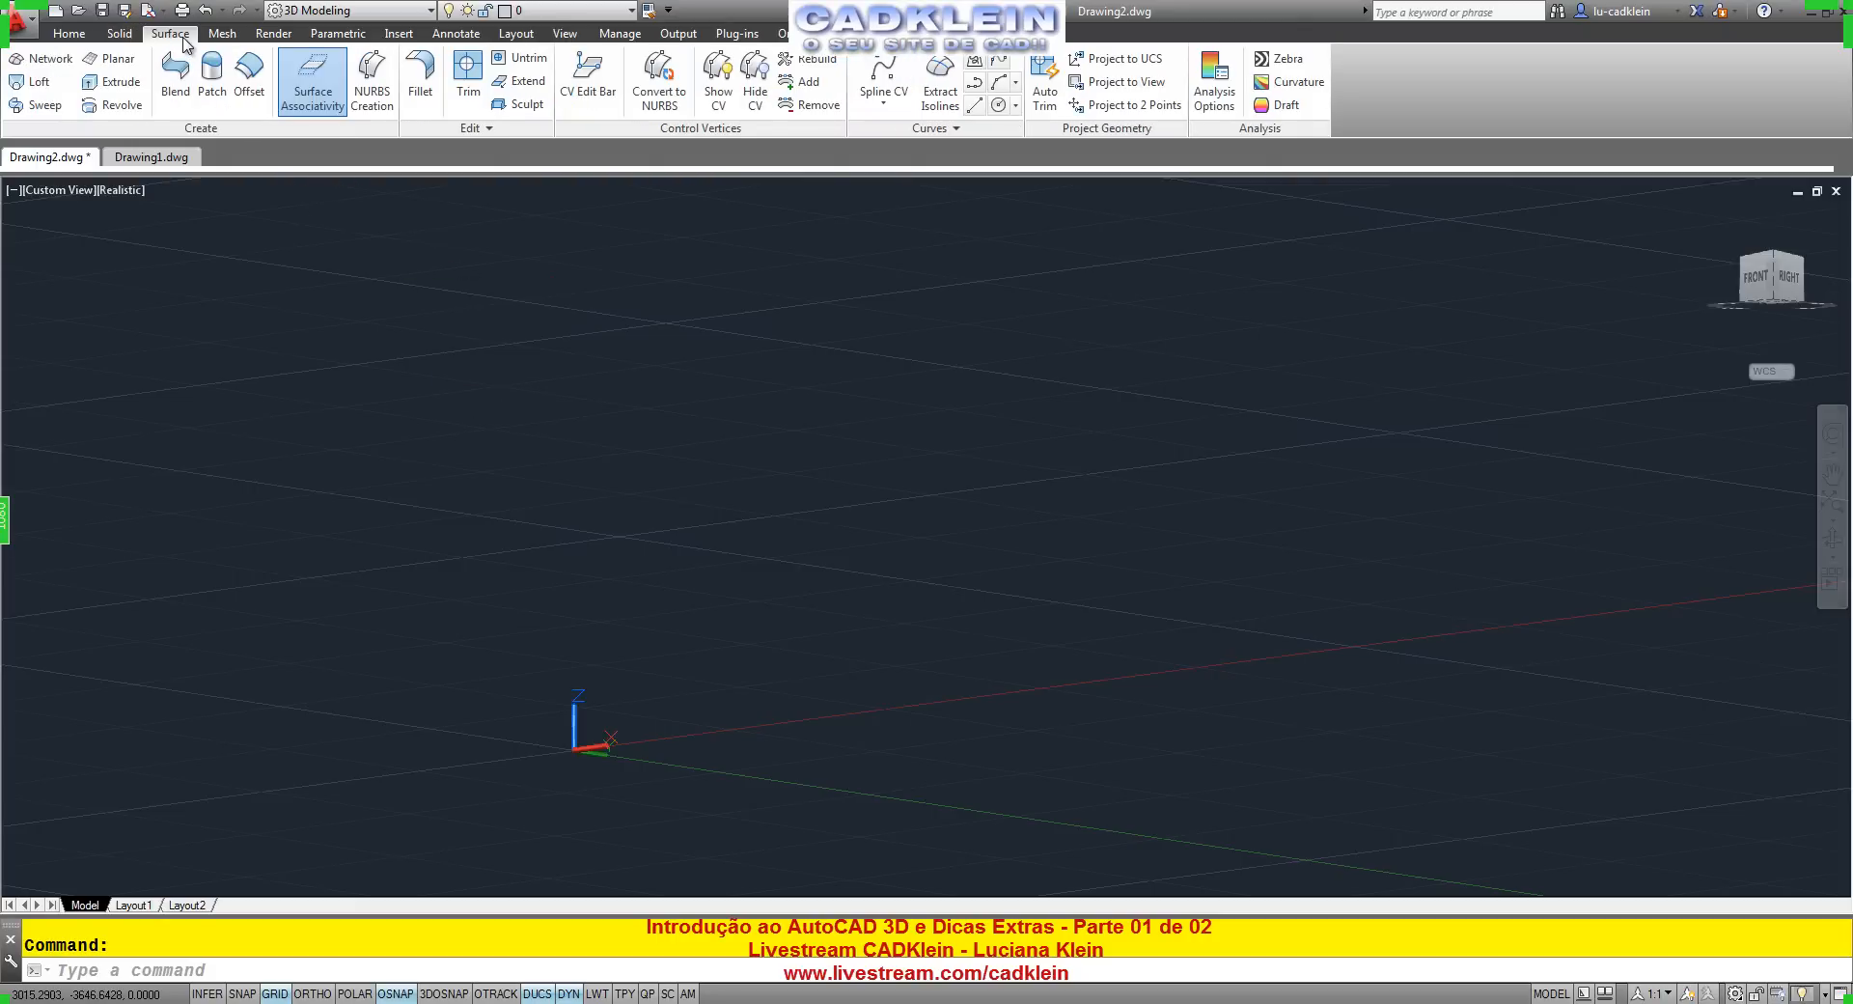
click(224, 35)
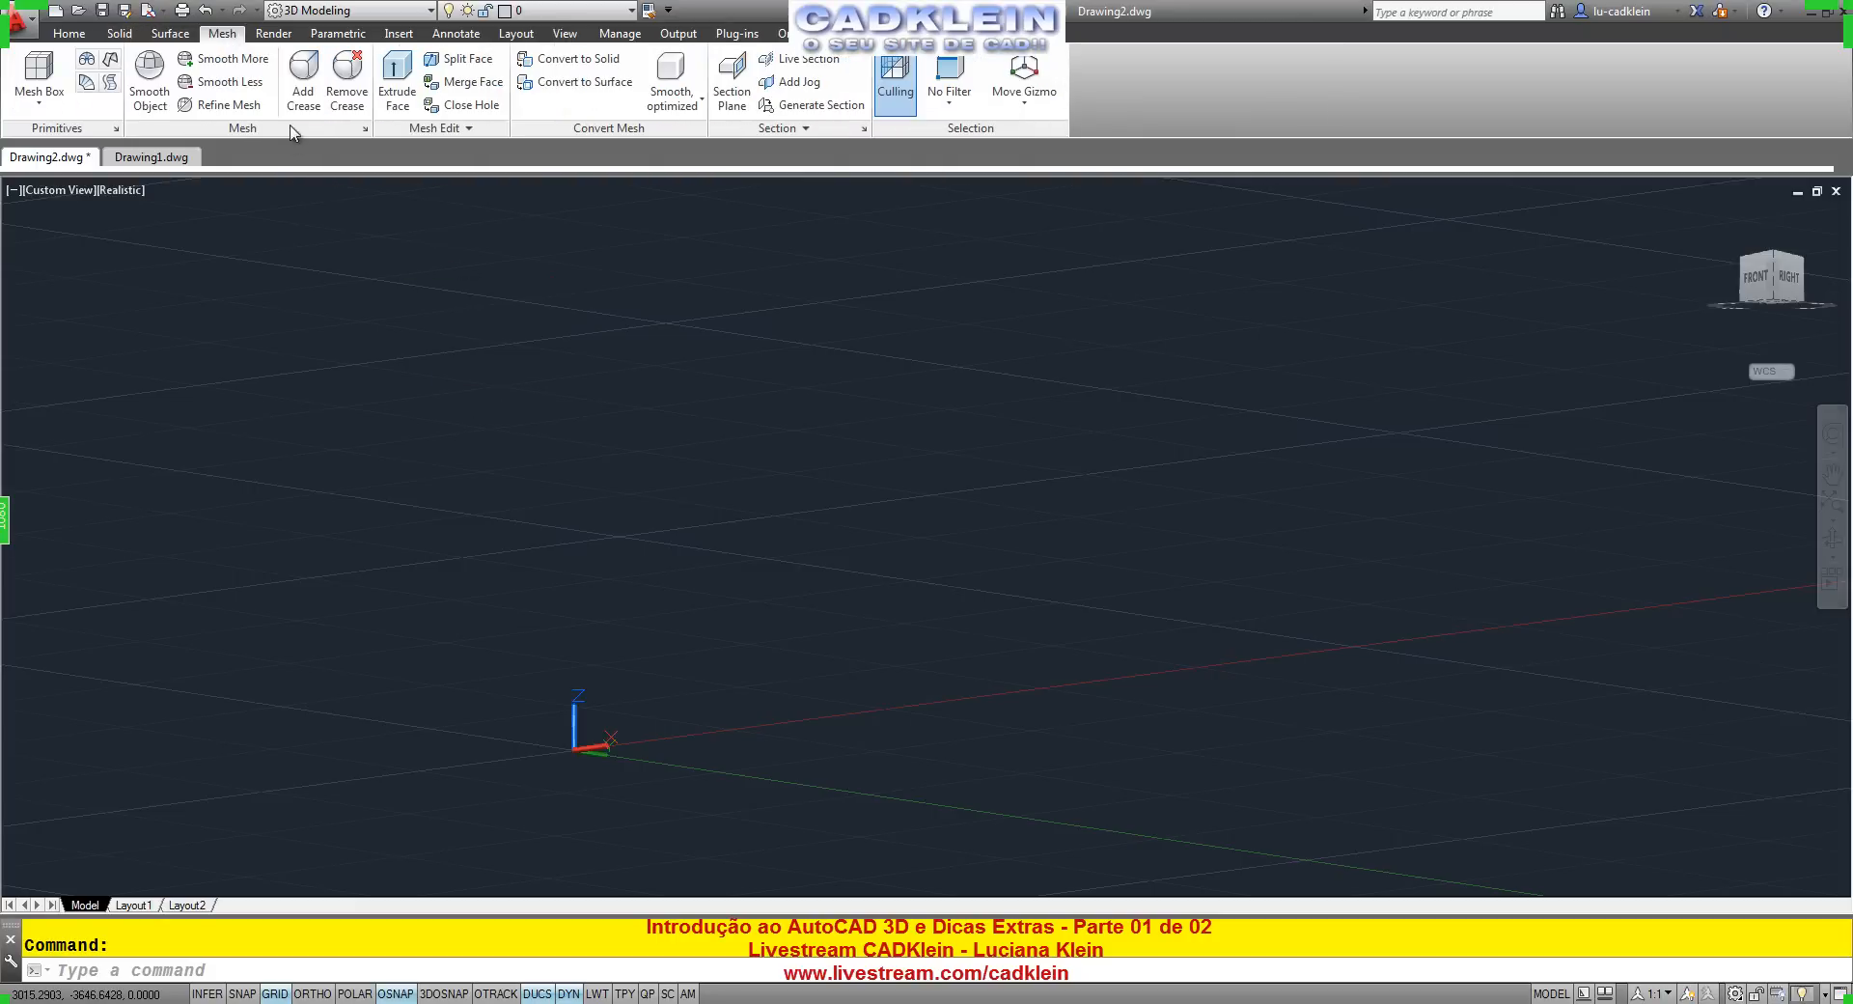
click(275, 35)
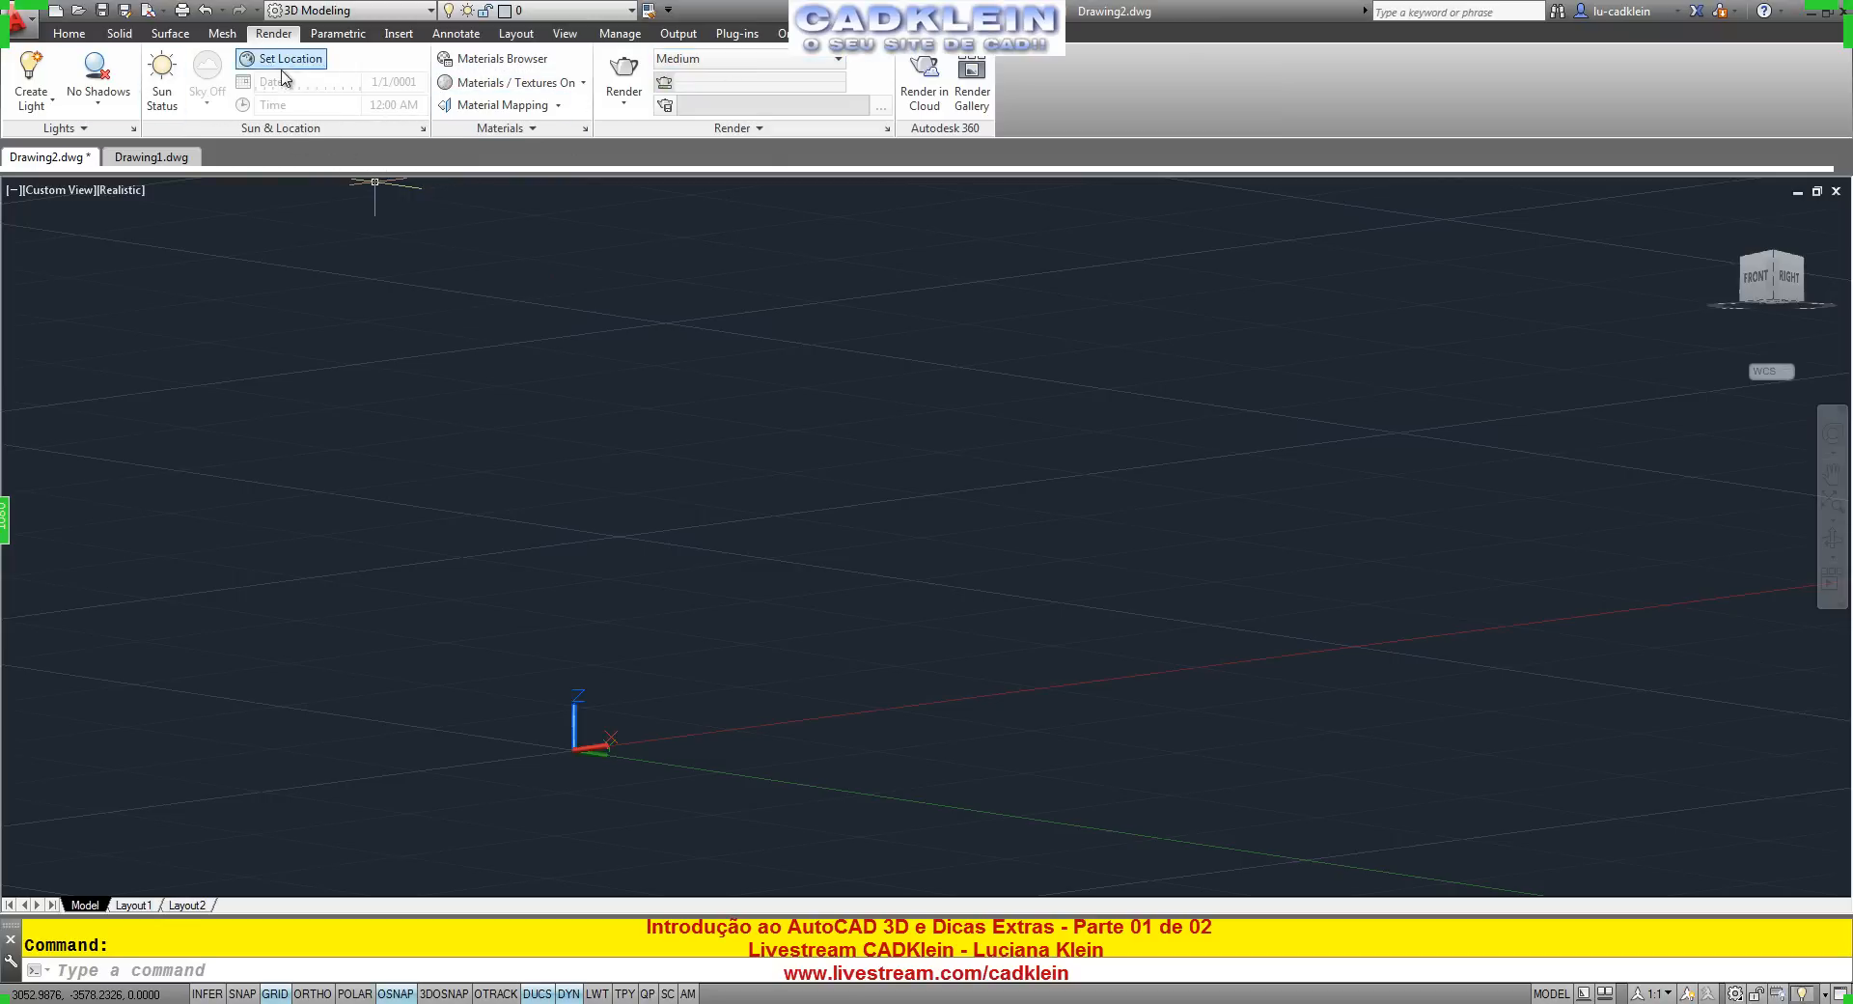
click(401, 36)
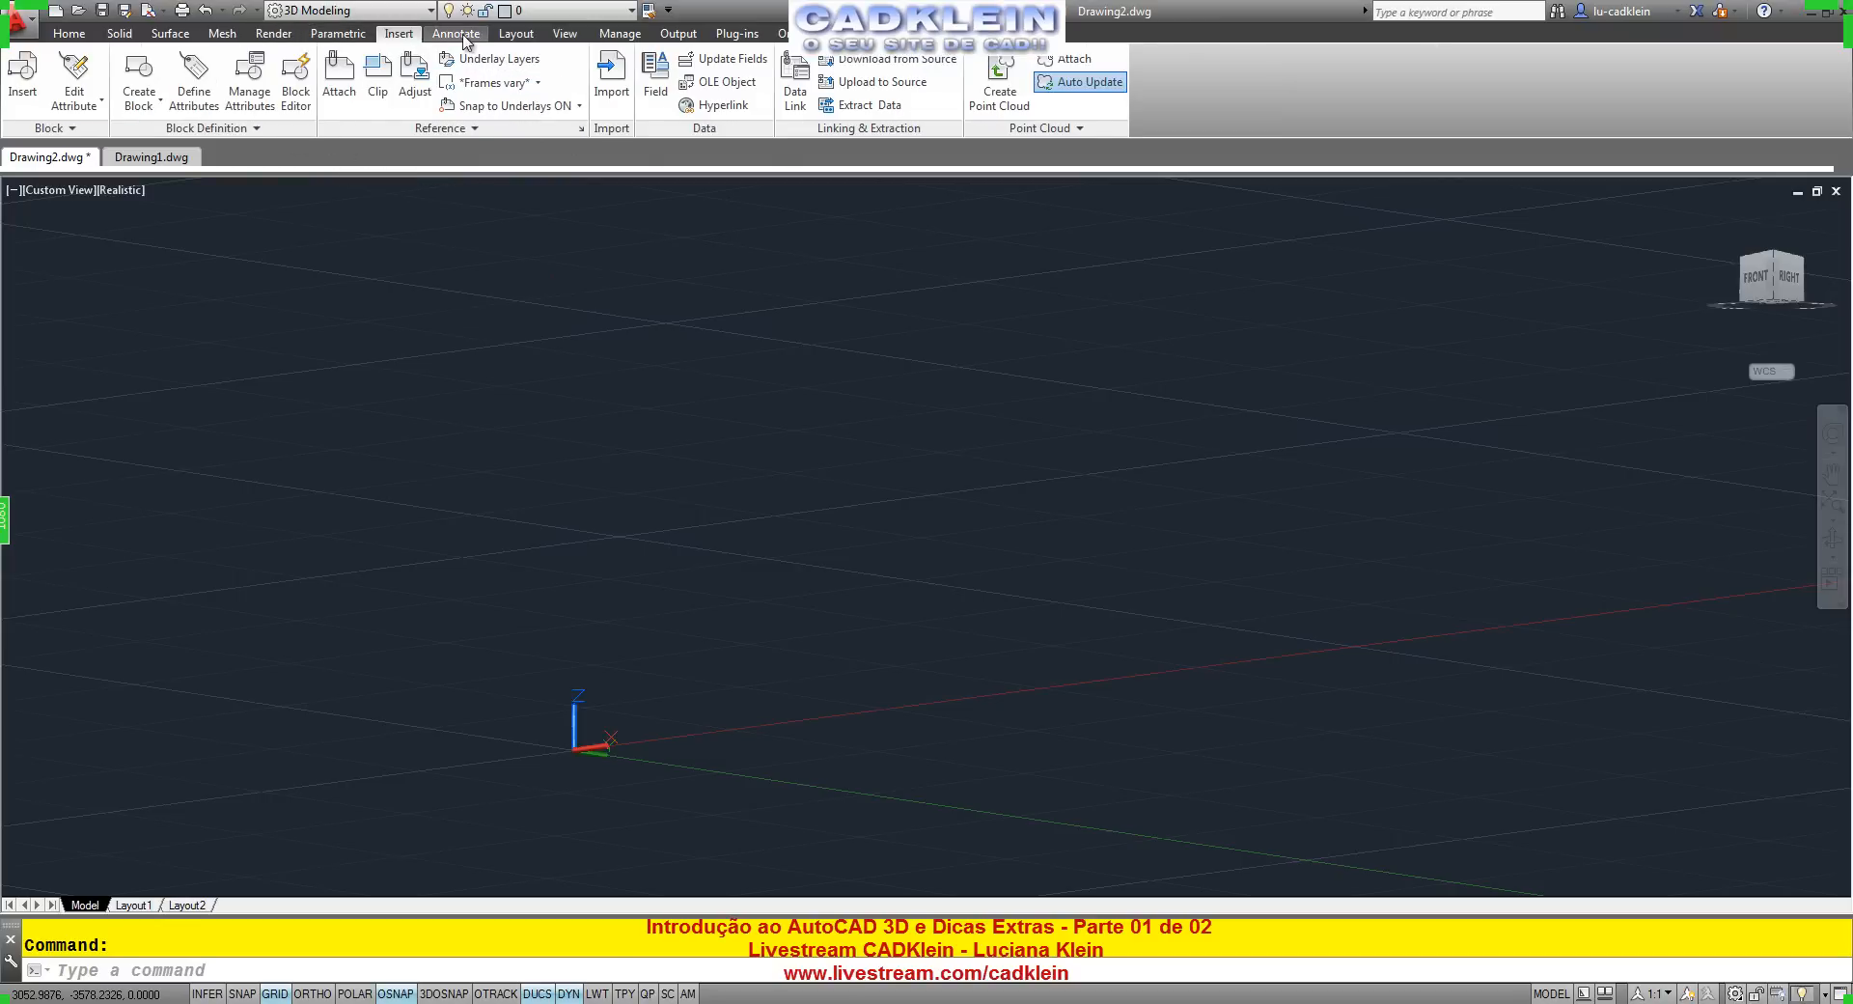
click(458, 36)
click(521, 37)
click(565, 36)
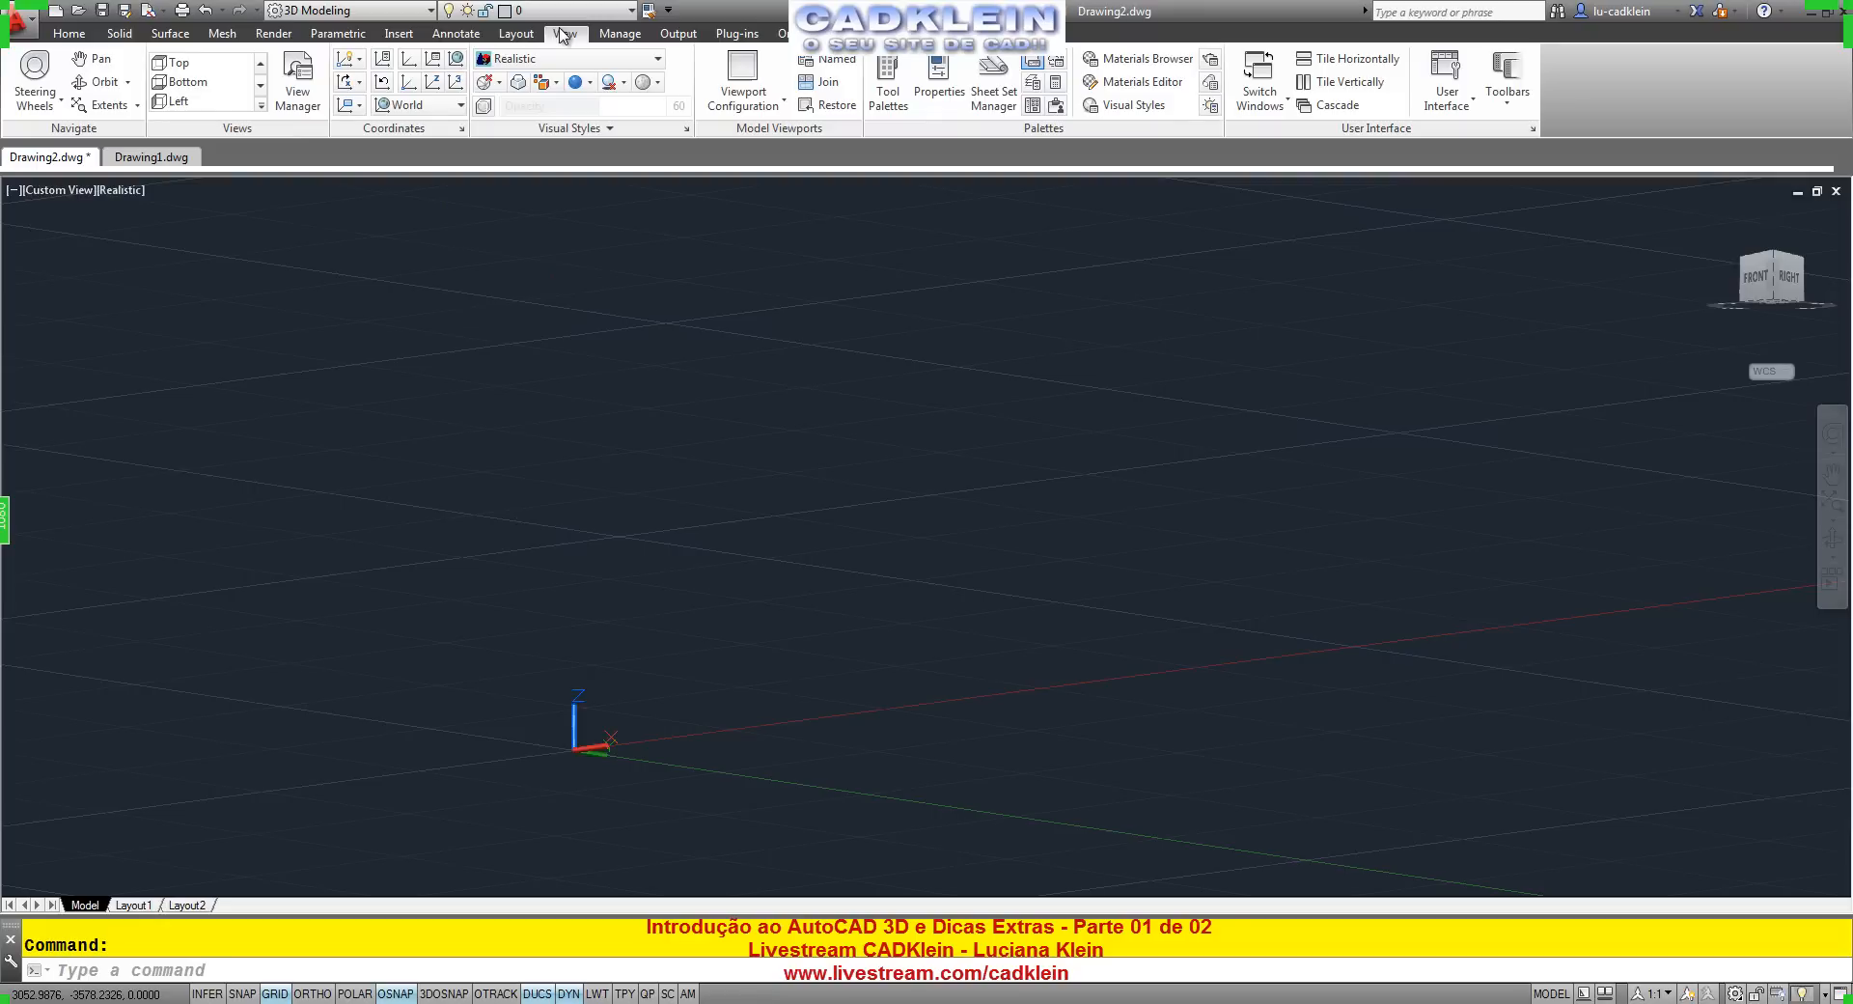
click(599, 61)
click(757, 91)
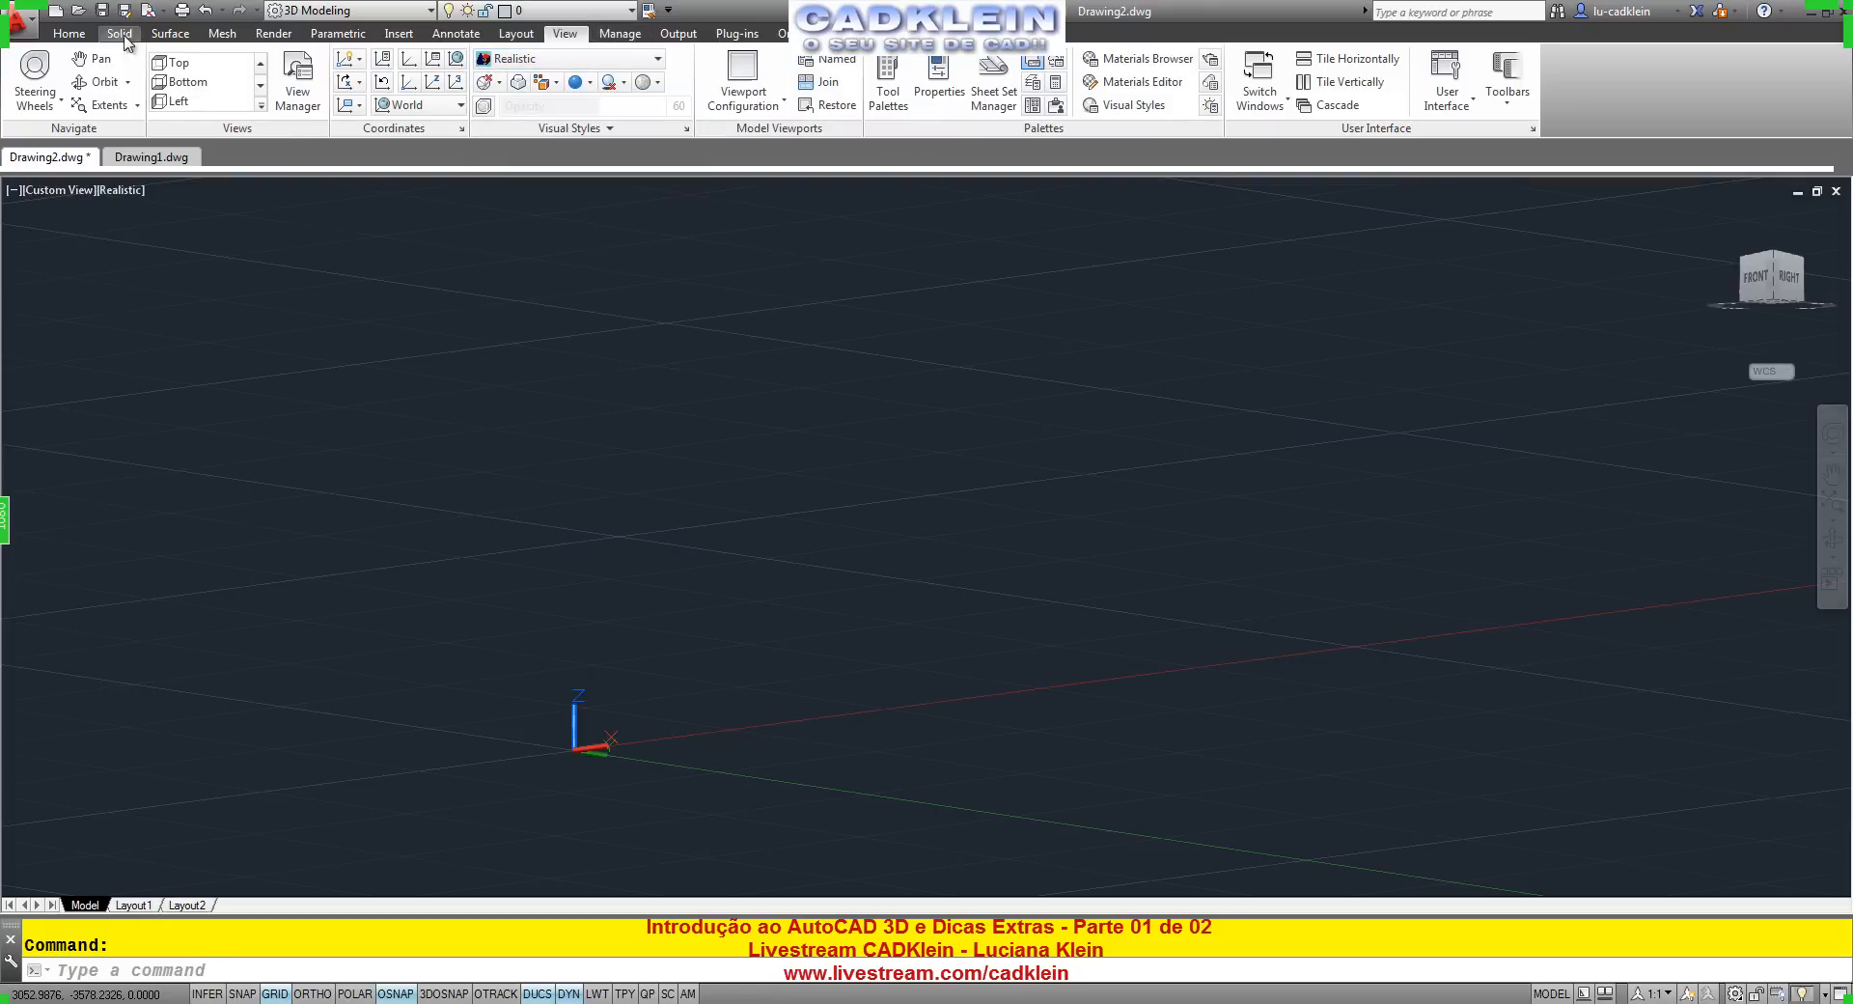
click(71, 35)
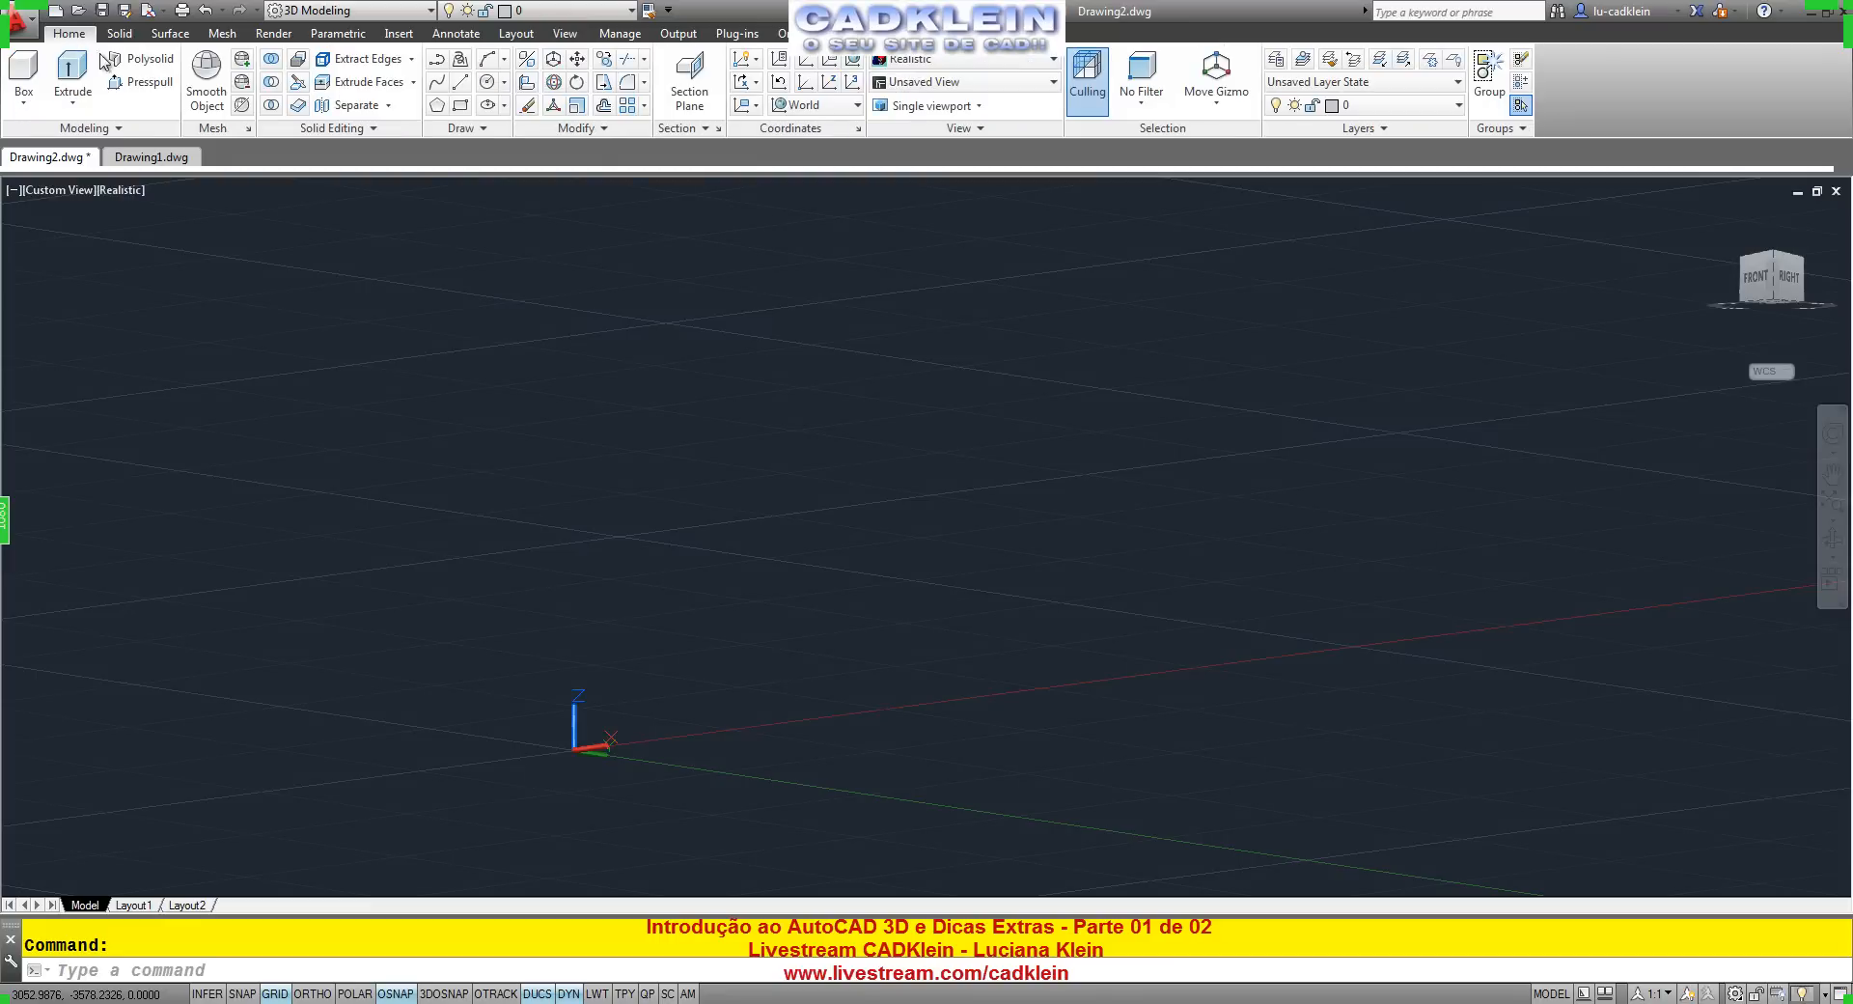
Review the visual styles offered for the viewport and leave the list without choosing one.
click(125, 192)
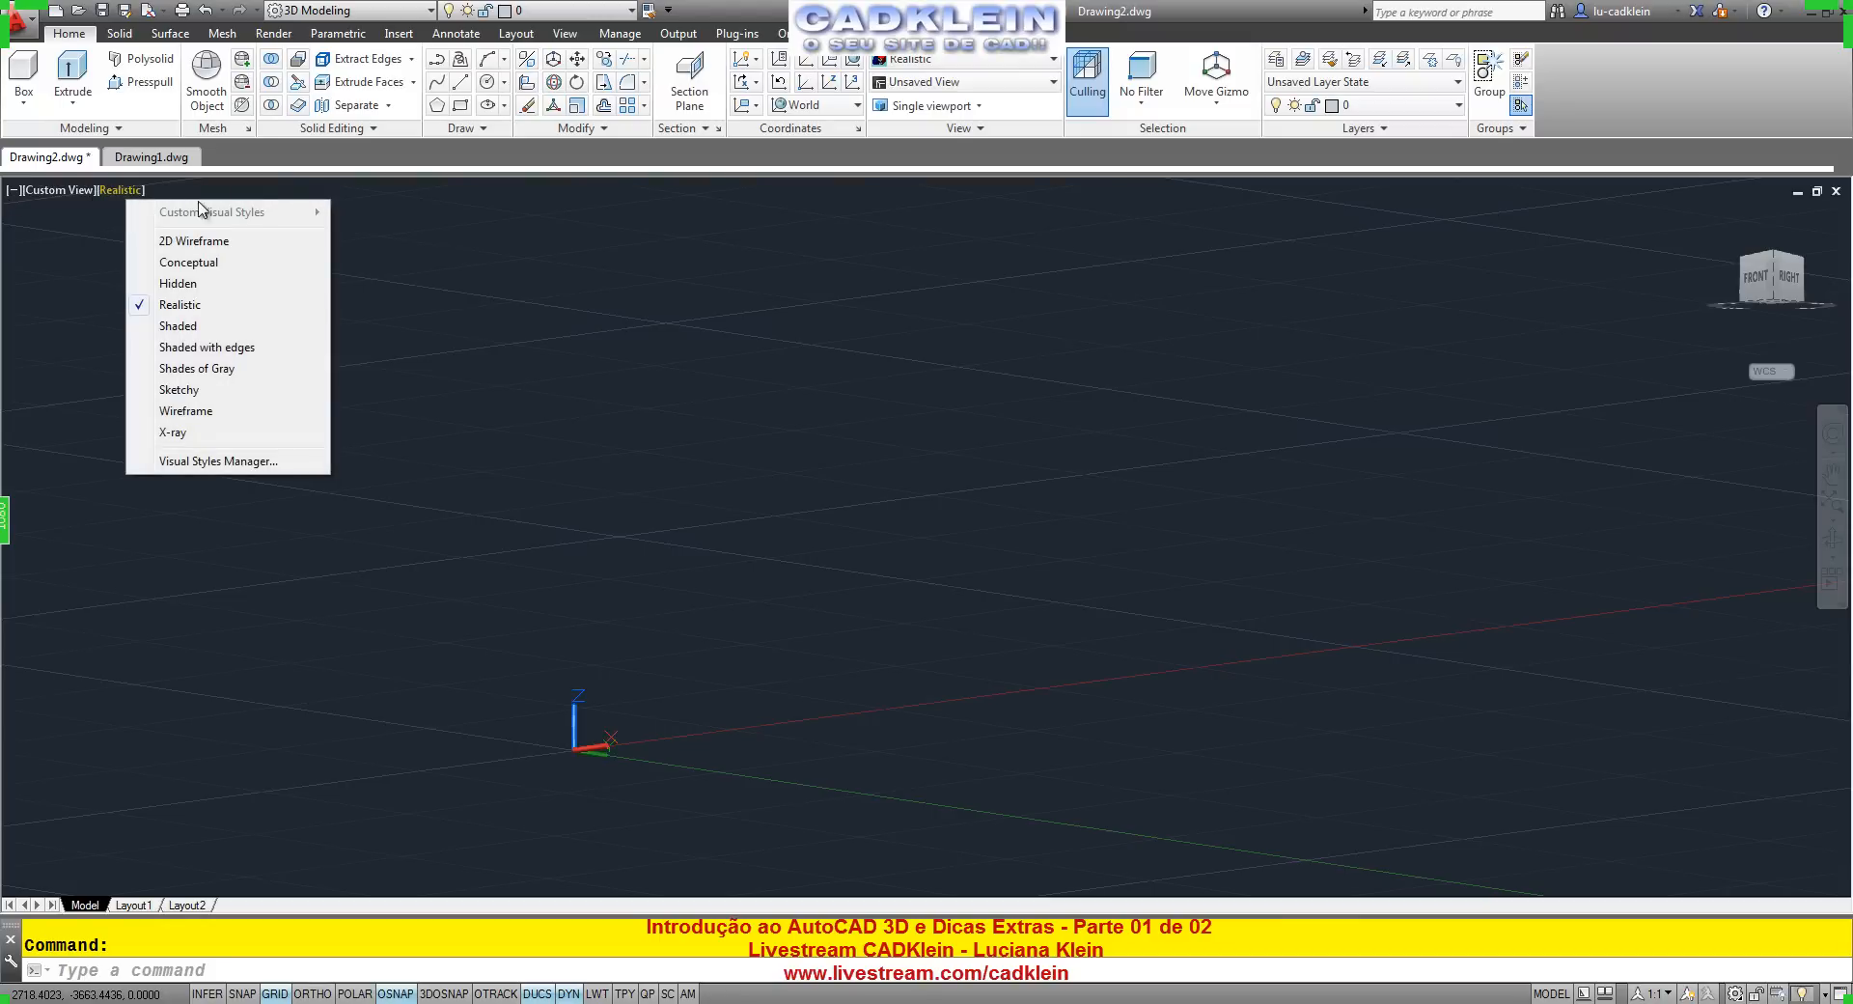
click(419, 307)
click(413, 301)
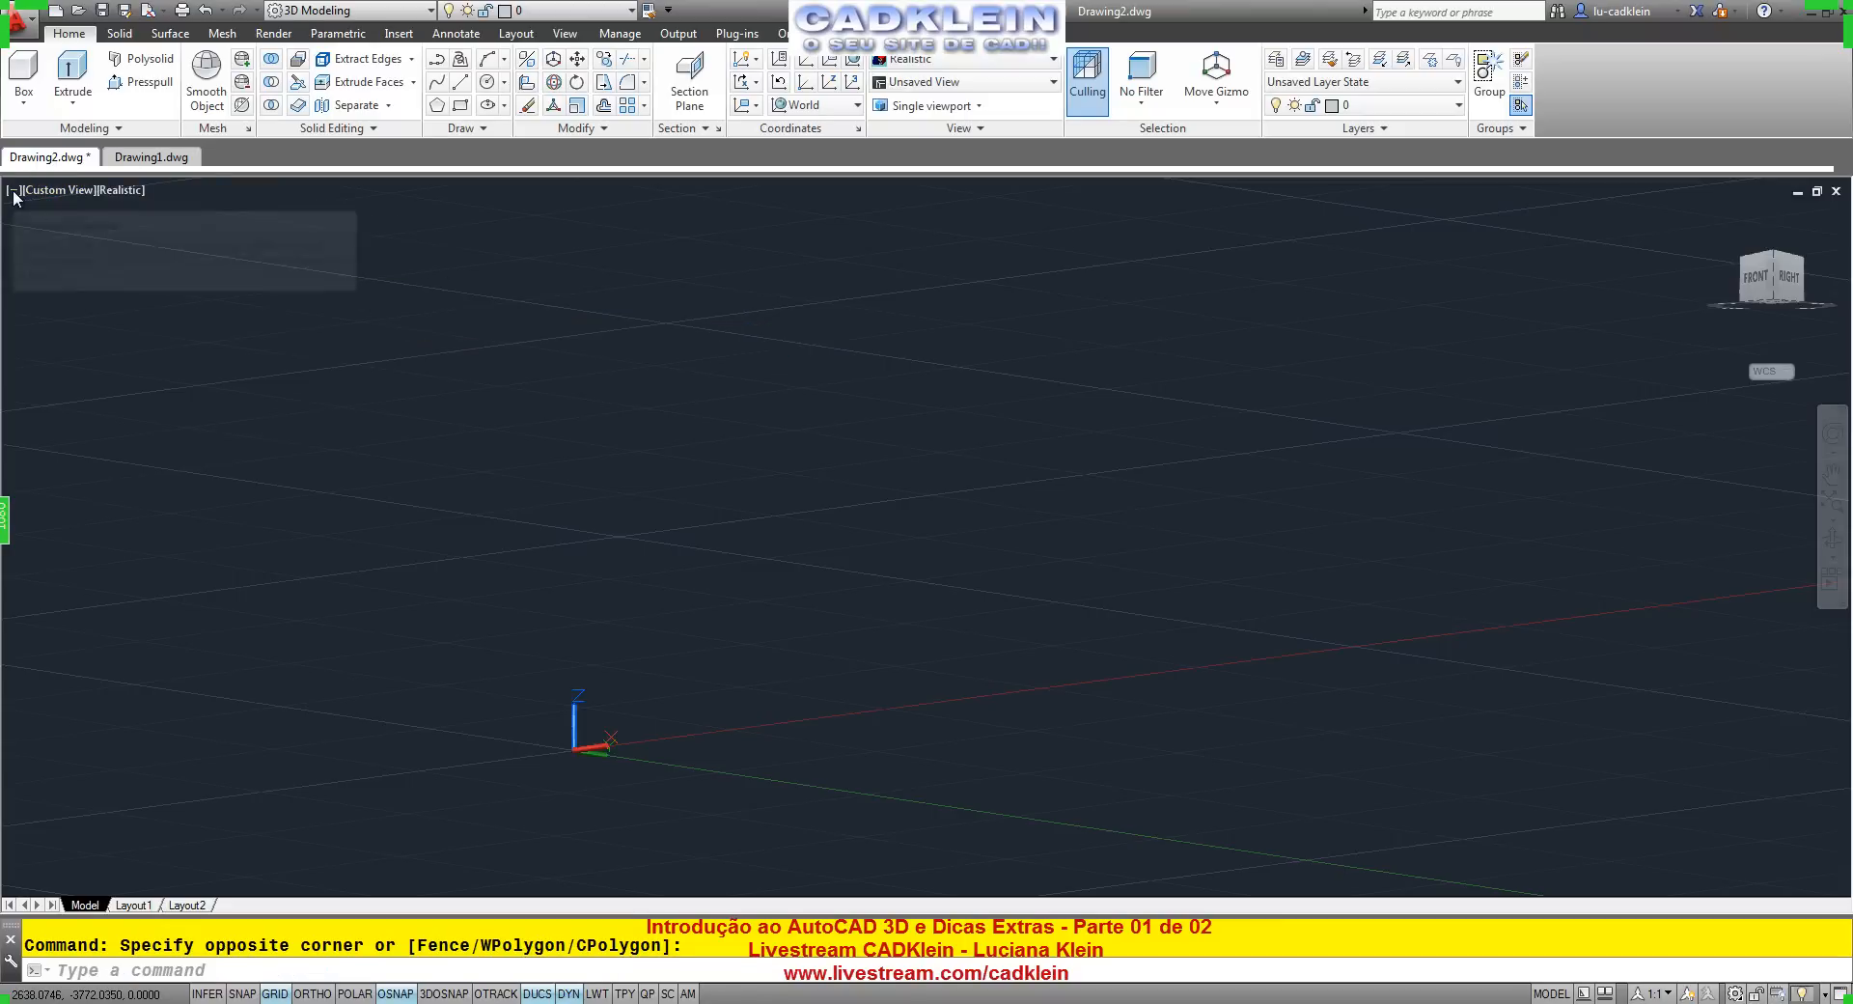
Restore the drawing area to four viewports and maximize the Top viewport.
click(14, 191)
click(88, 213)
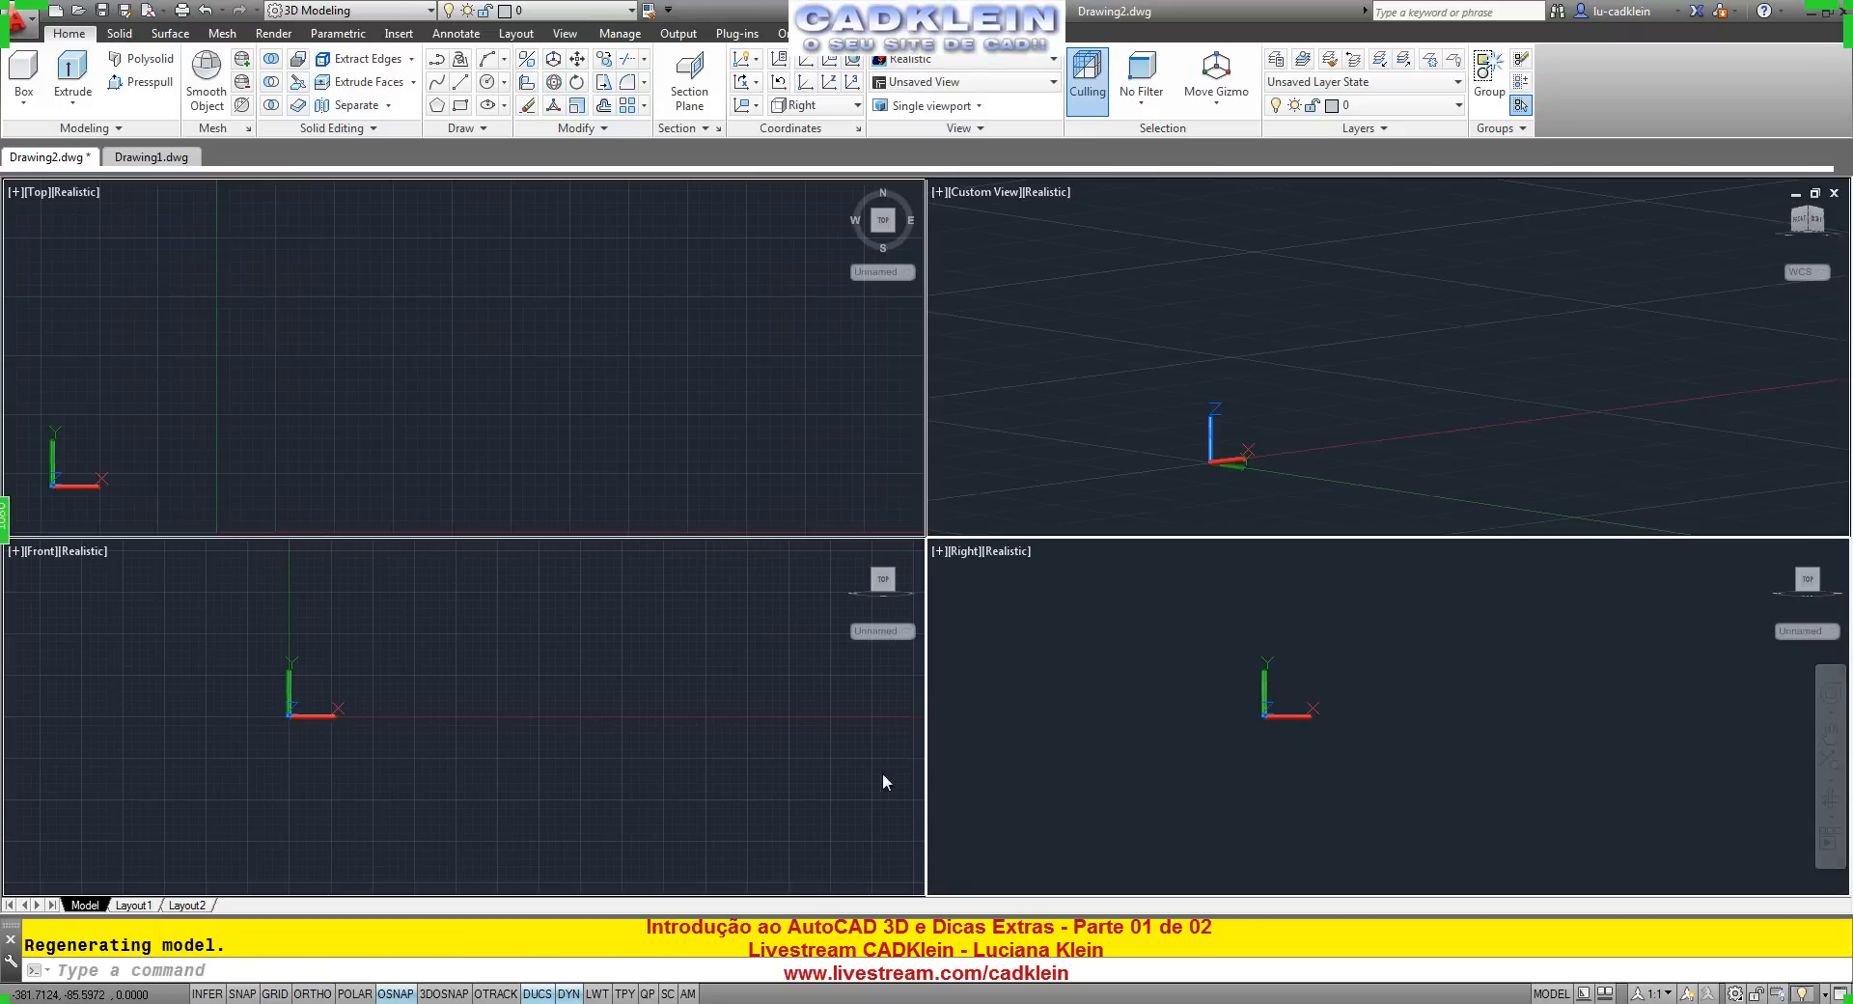
click(14, 192)
click(89, 212)
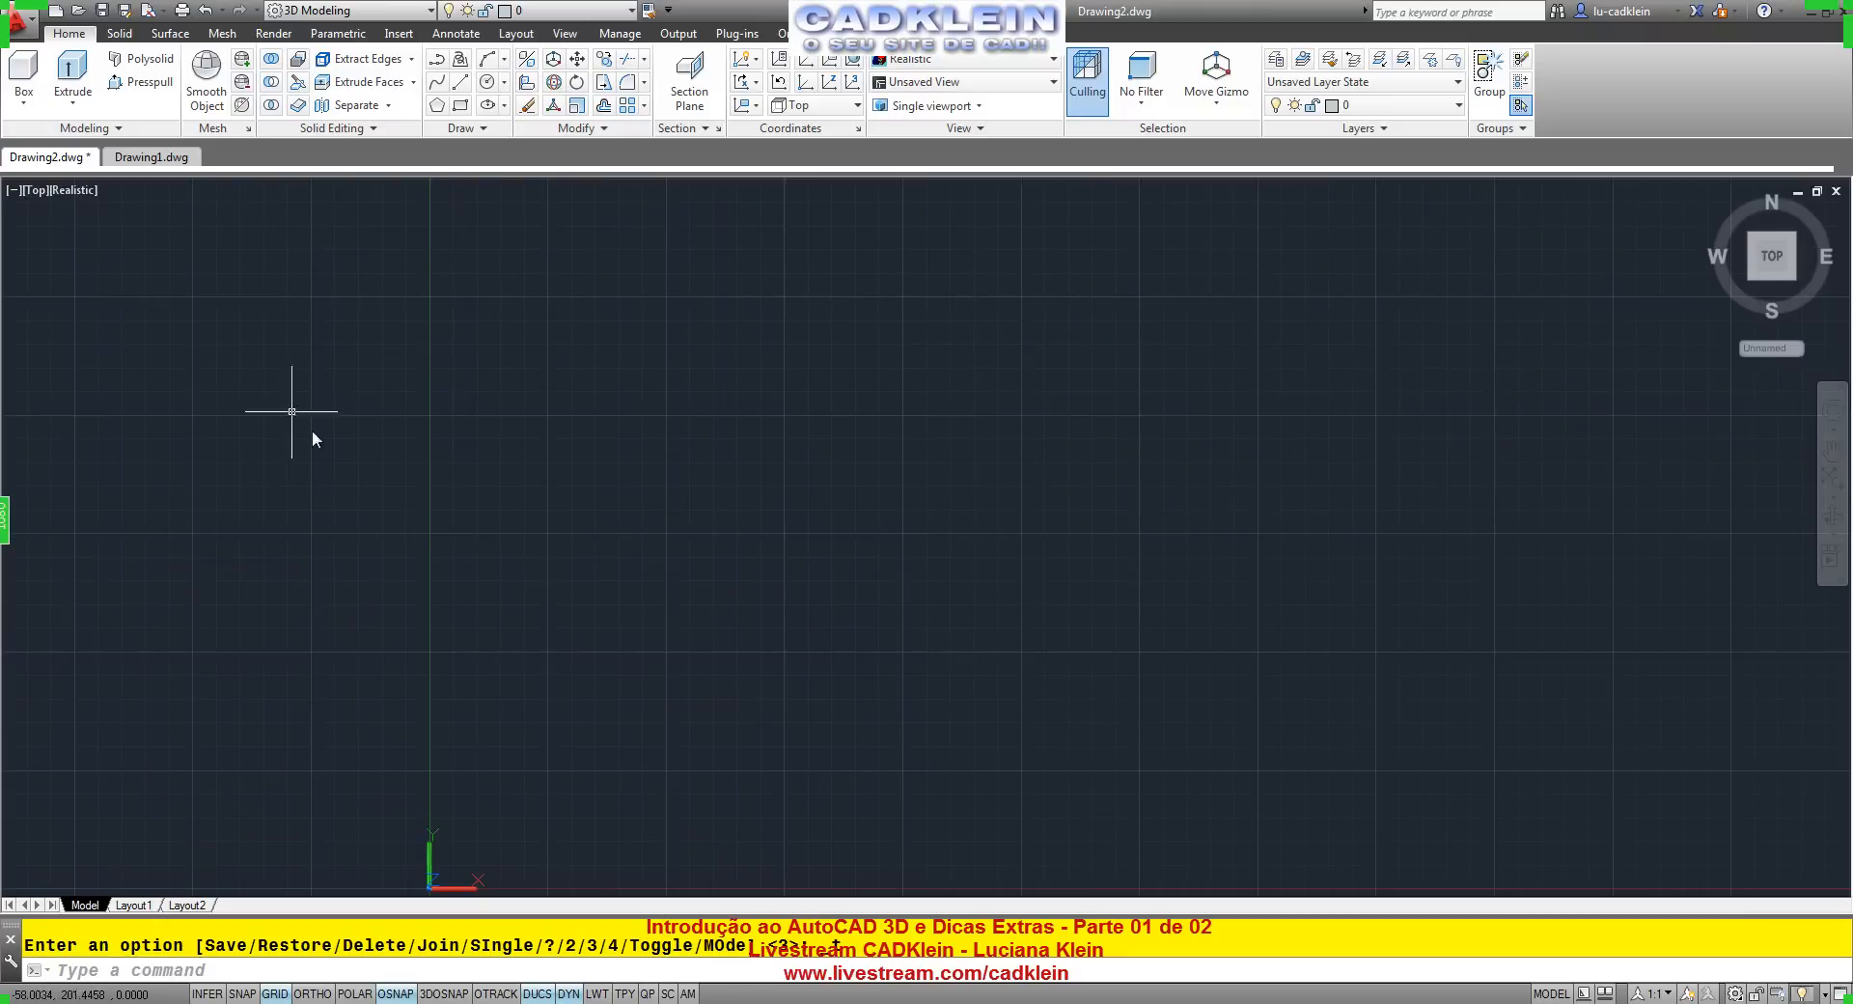
Switch the viewport to the SW Isometric view and the Wireframe visual style.
click(36, 191)
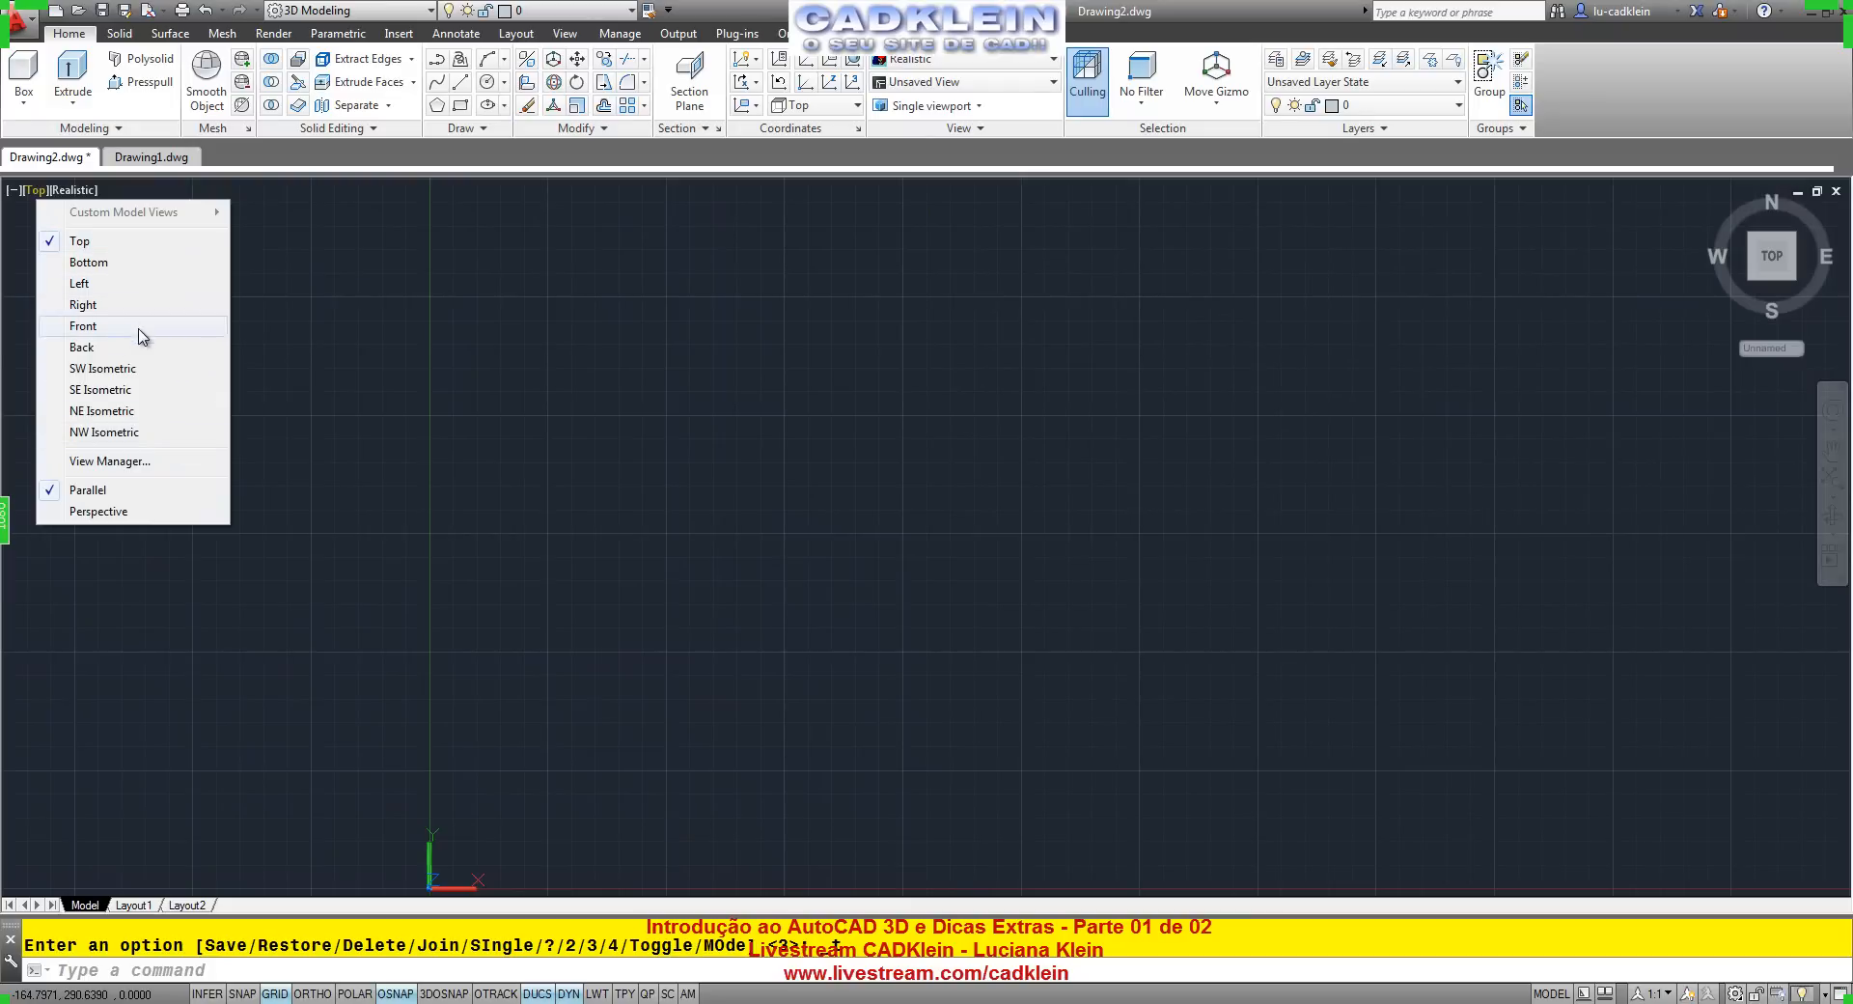
click(133, 372)
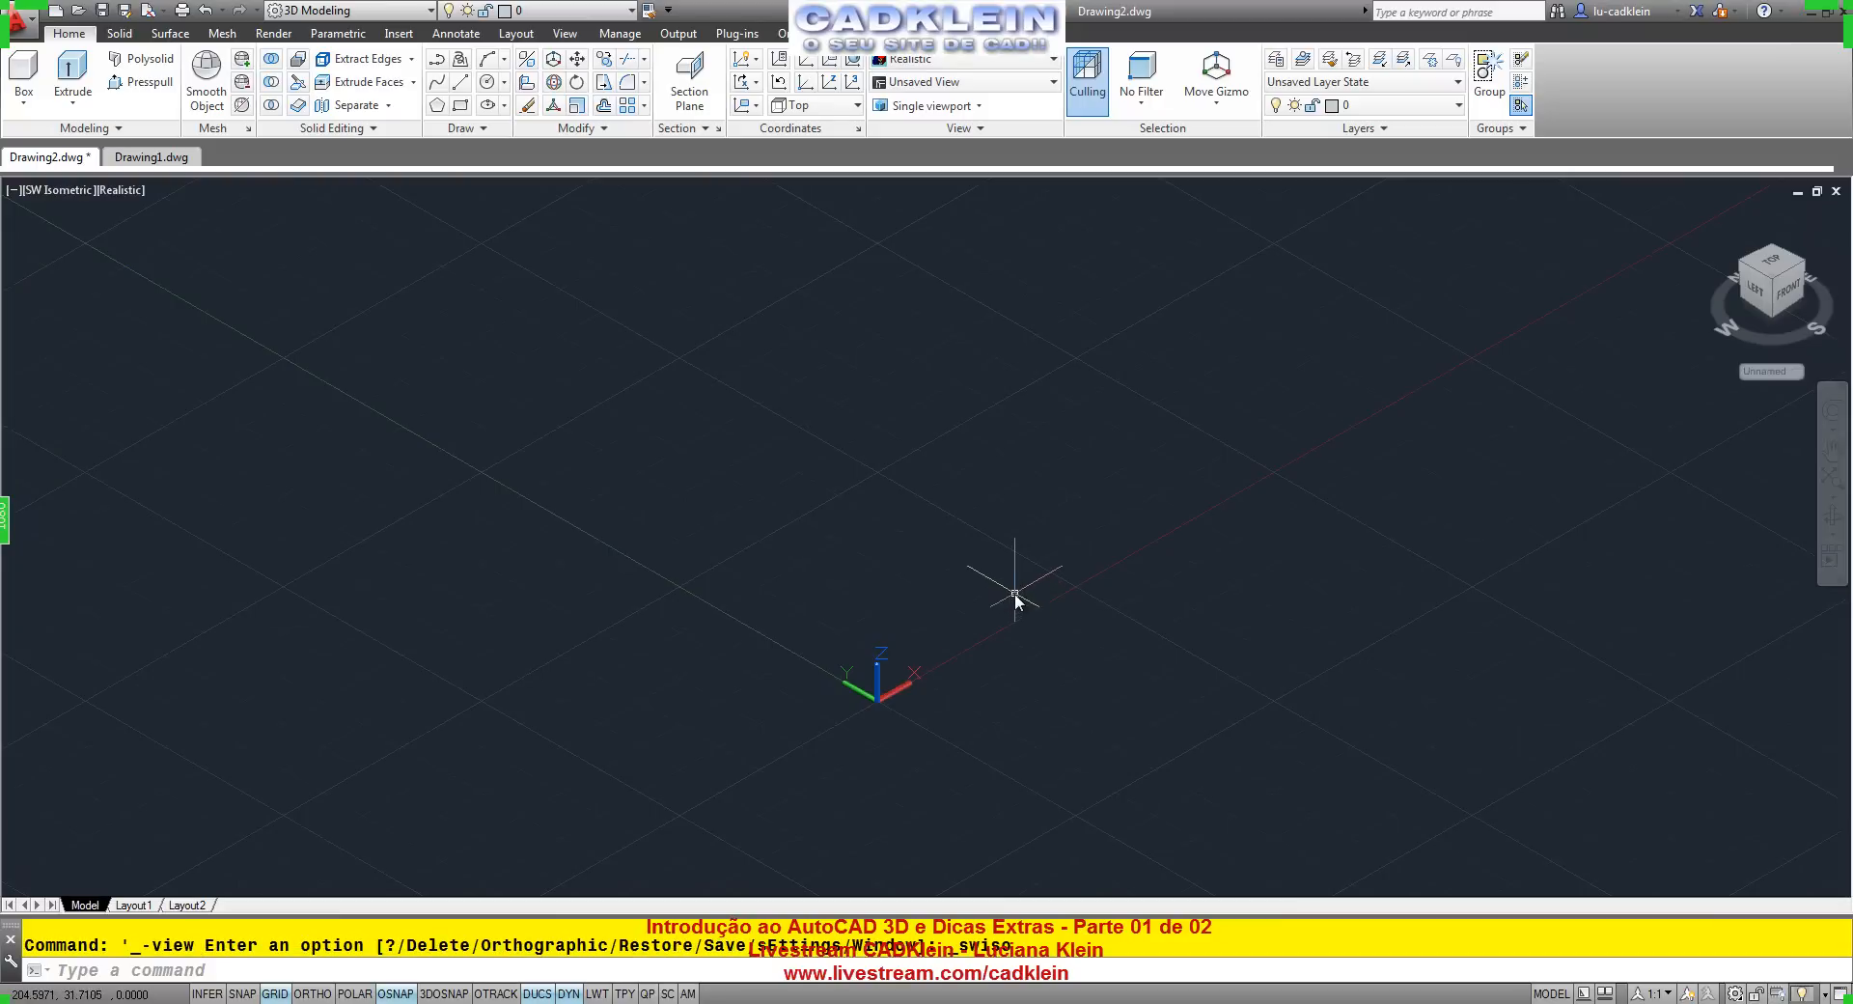
click(123, 189)
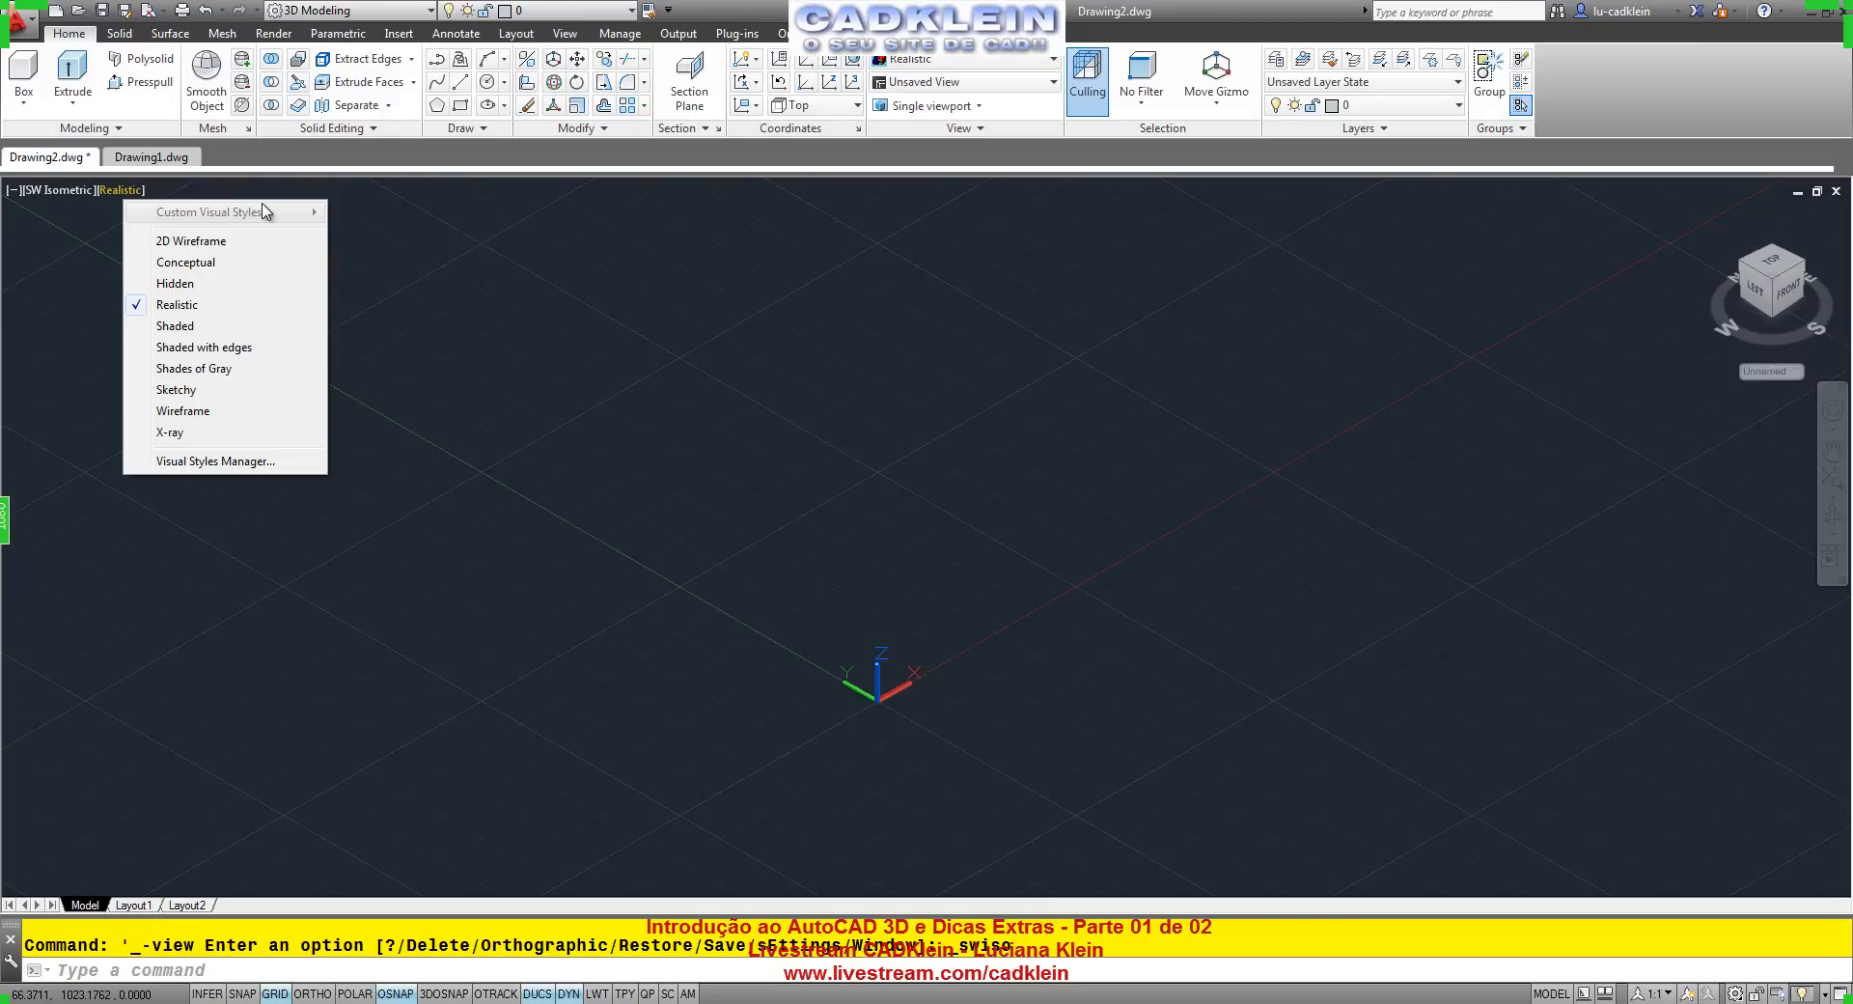
click(184, 411)
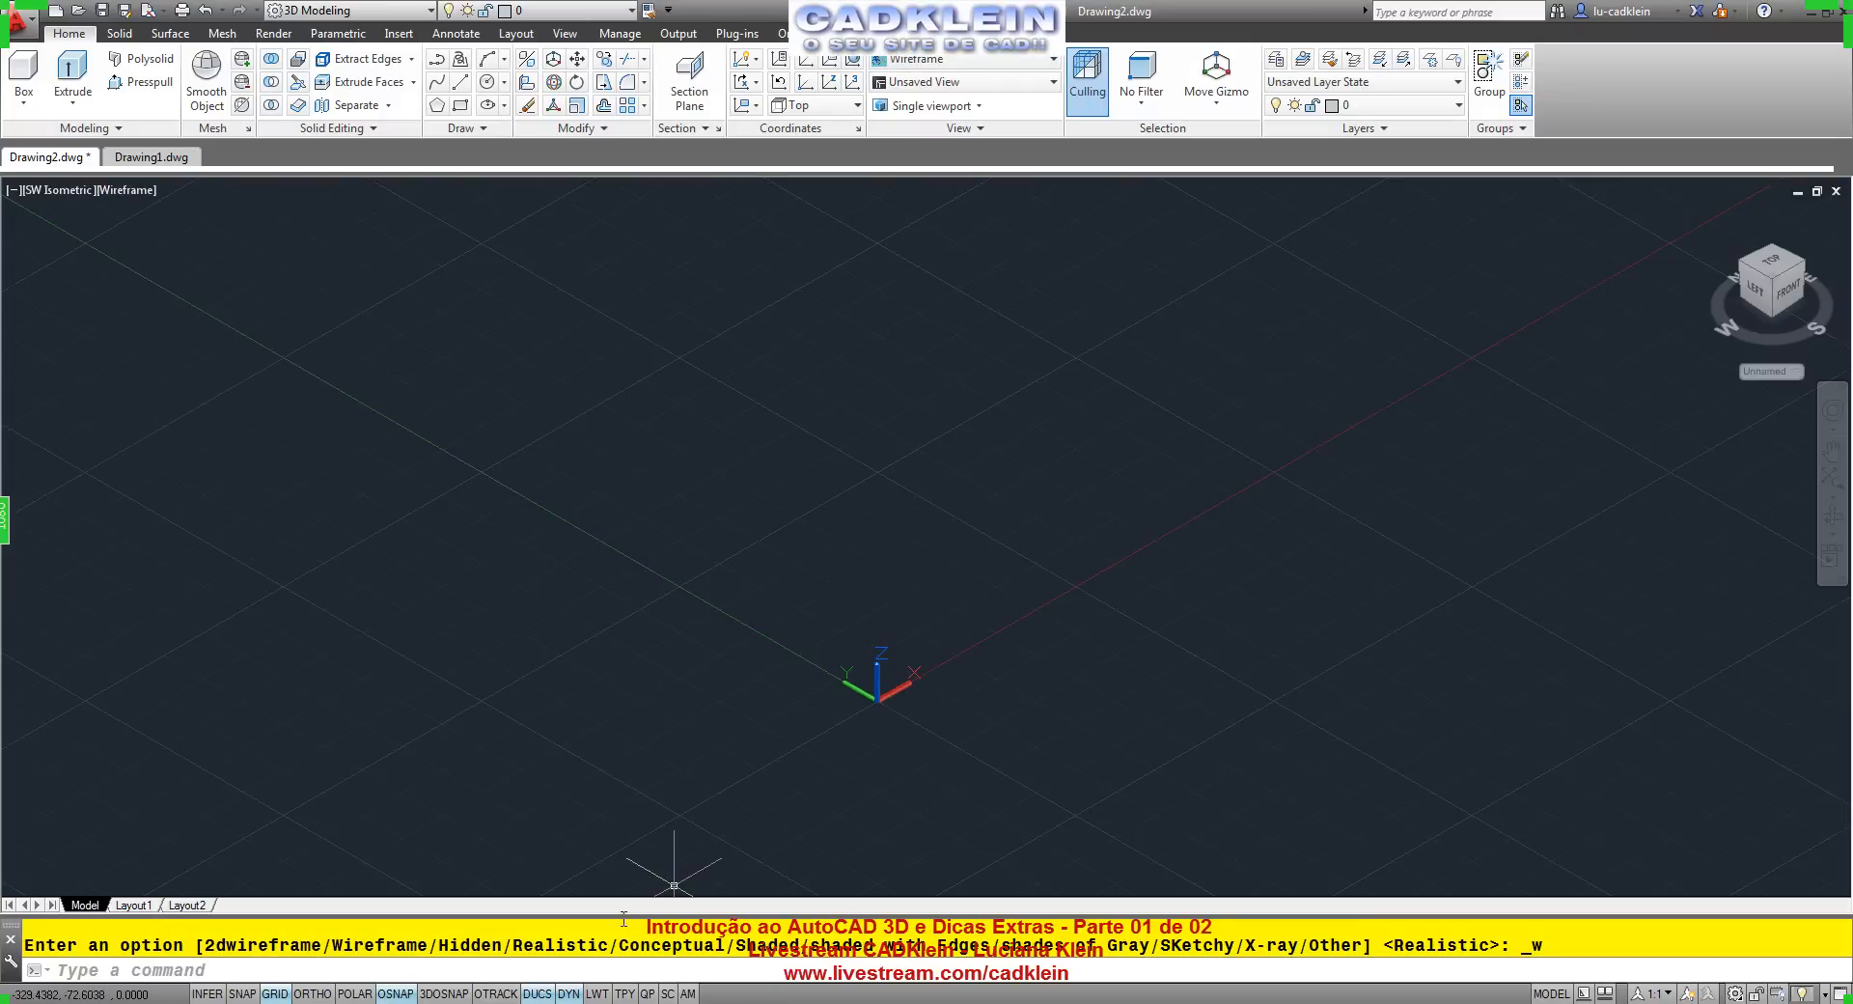
Switch to the browser to check the livestream chat, and return to AutoCAD.
key(alt+Tab)
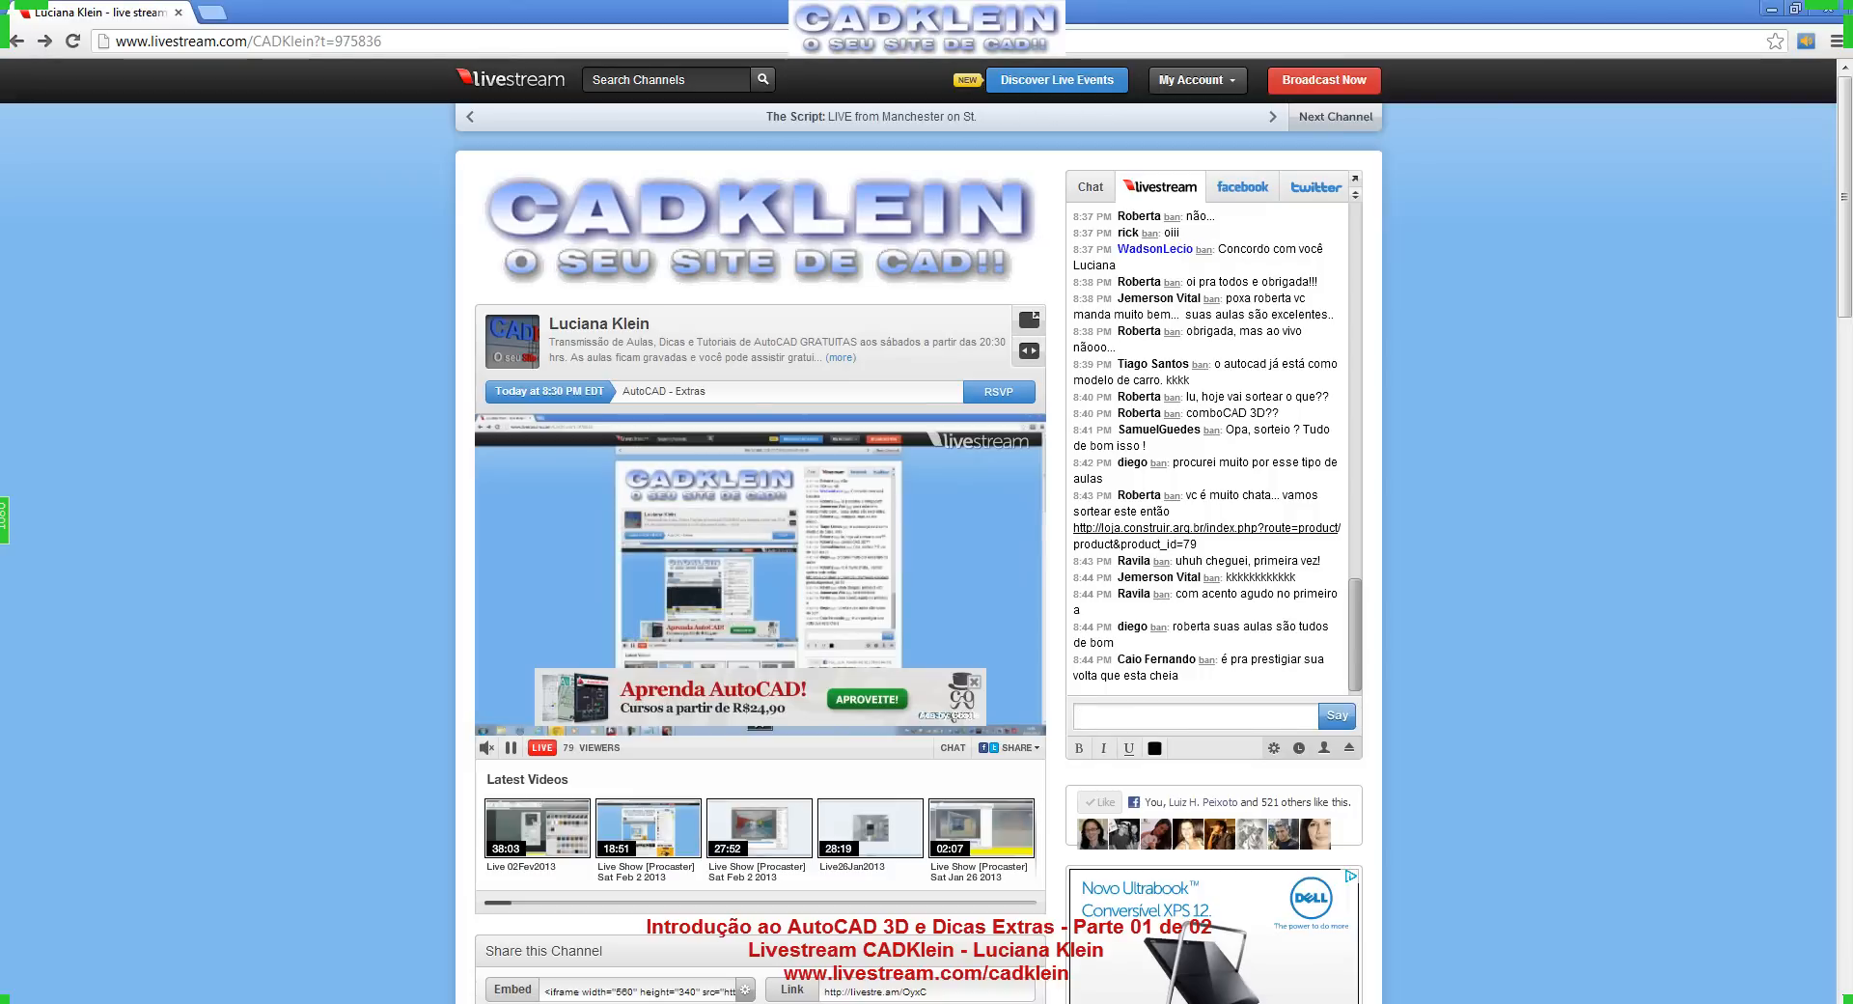
key(alt+Tab)
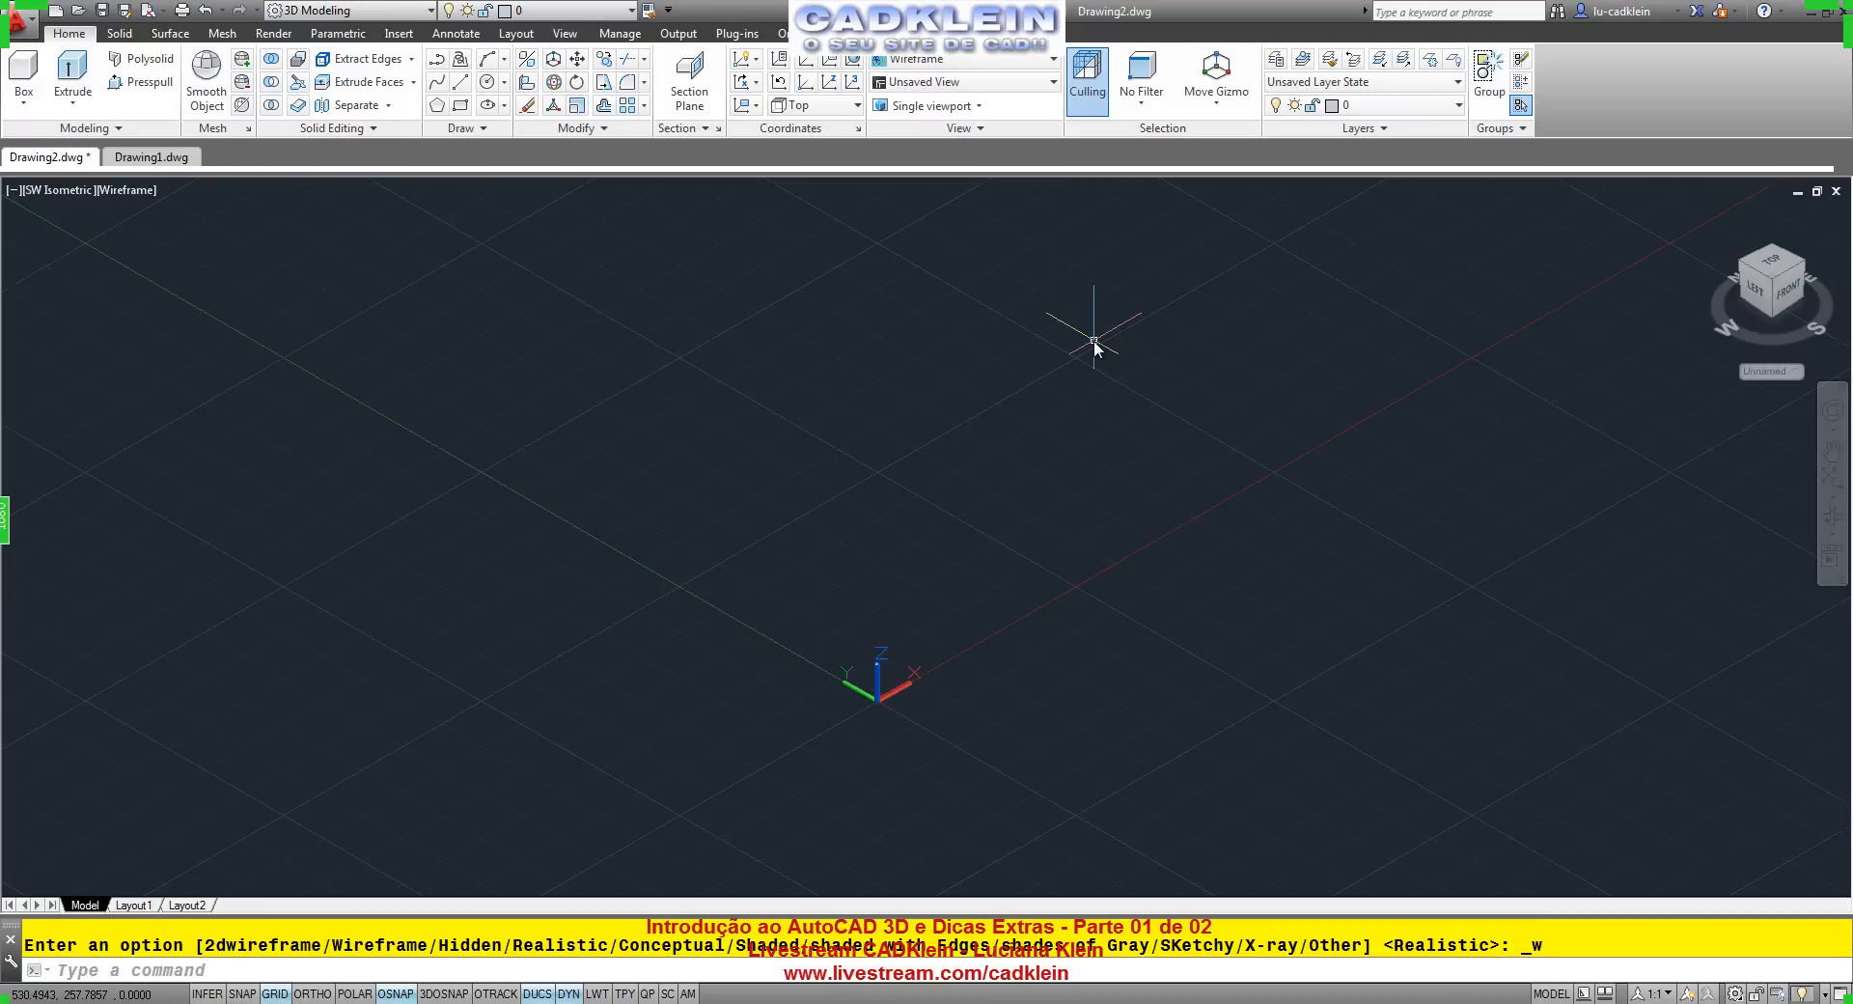
Draw a solid box near the origin, about 185 long, 150 wide and 162 high.
click(24, 67)
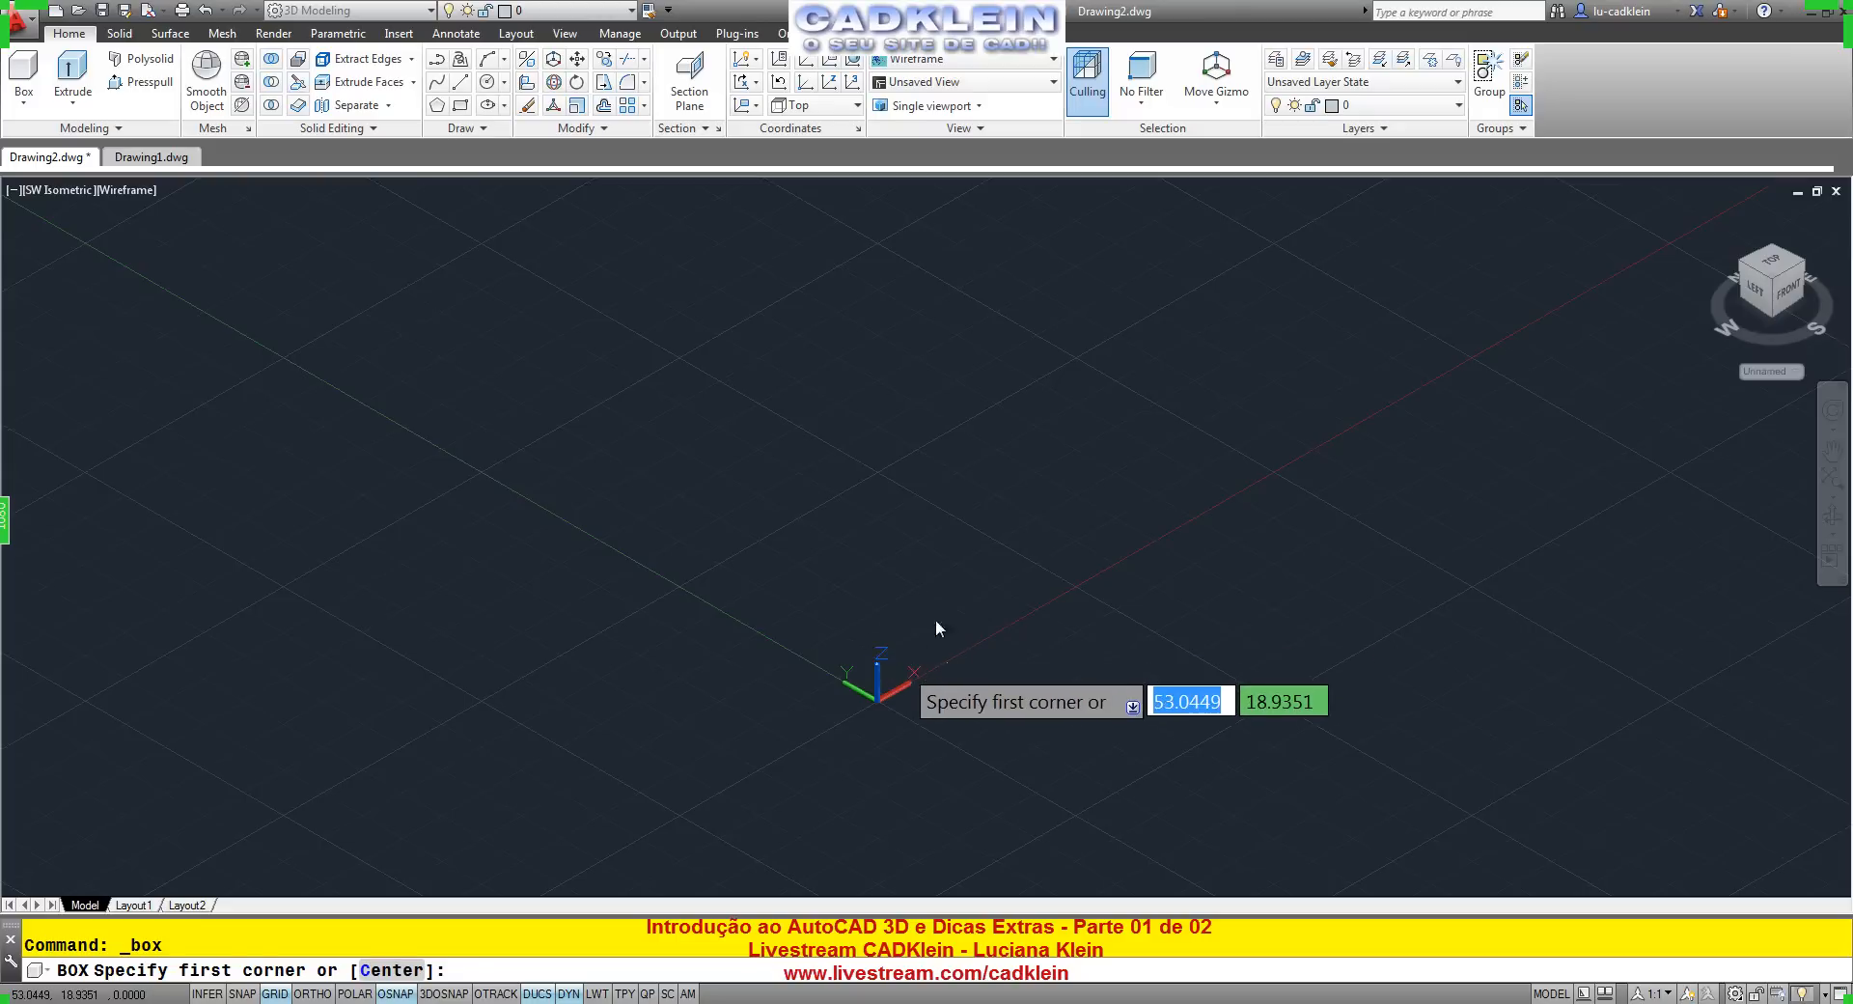
click(905, 666)
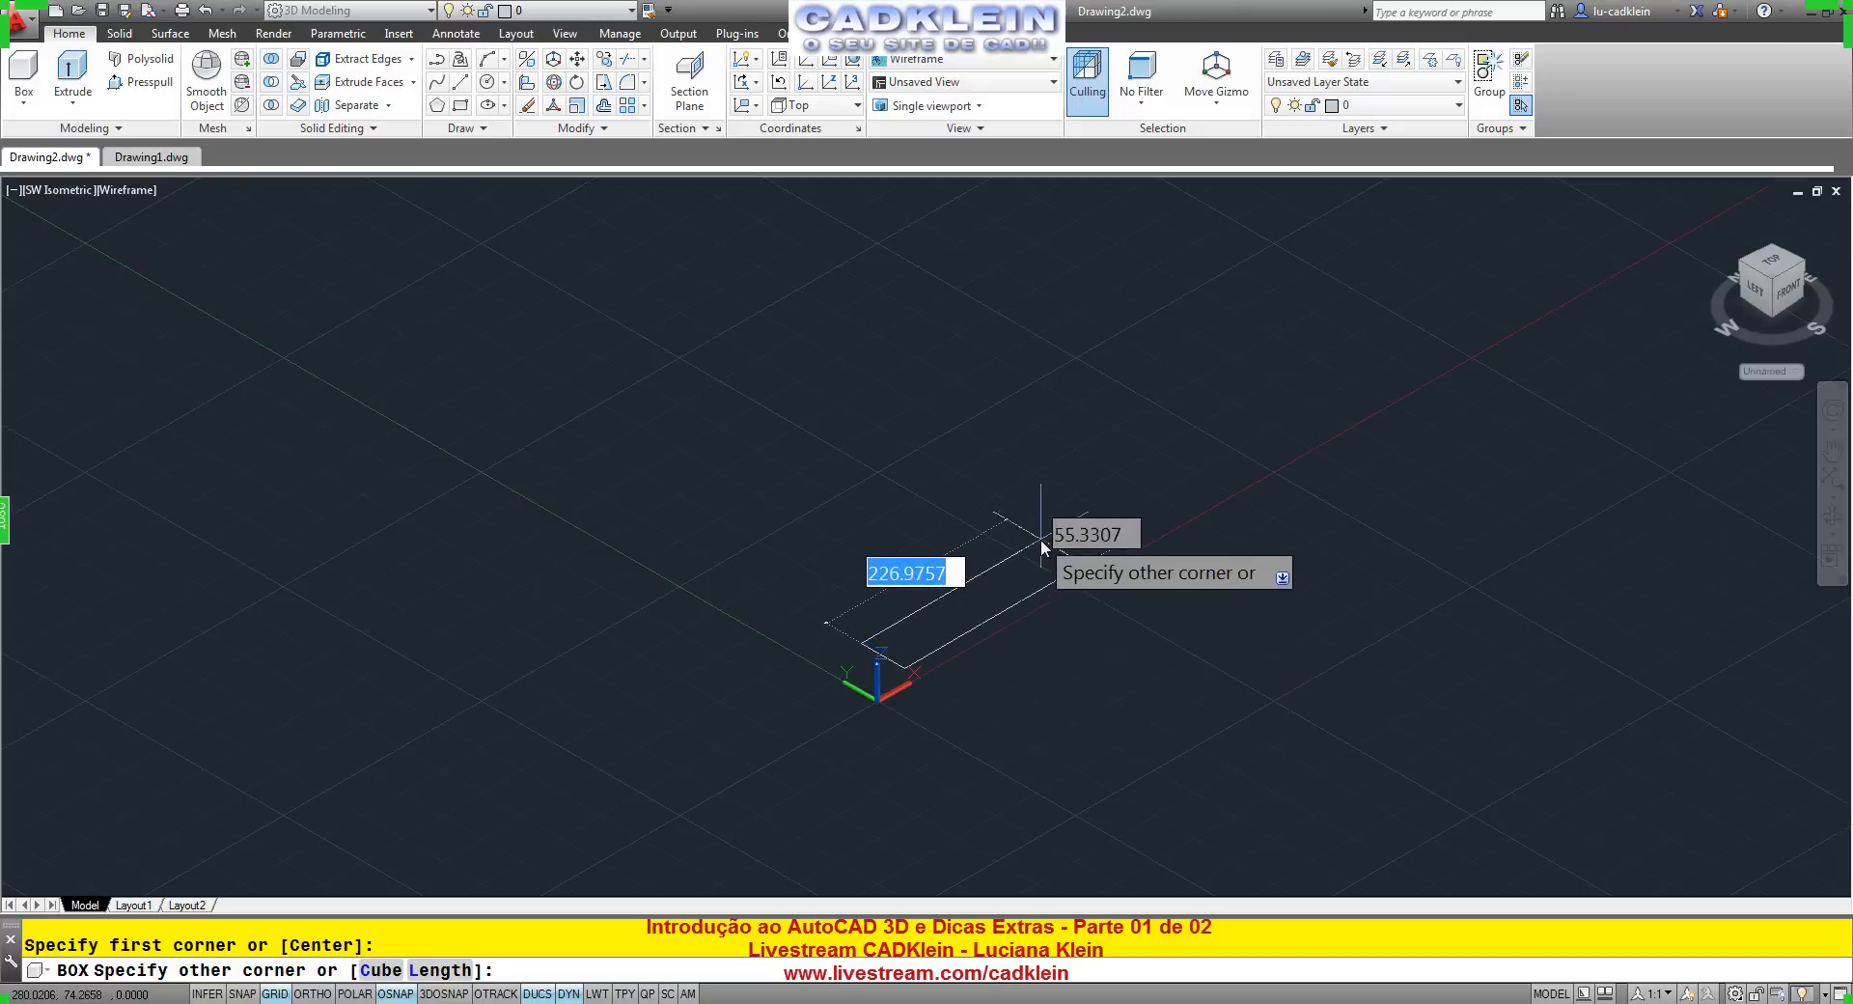
click(932, 513)
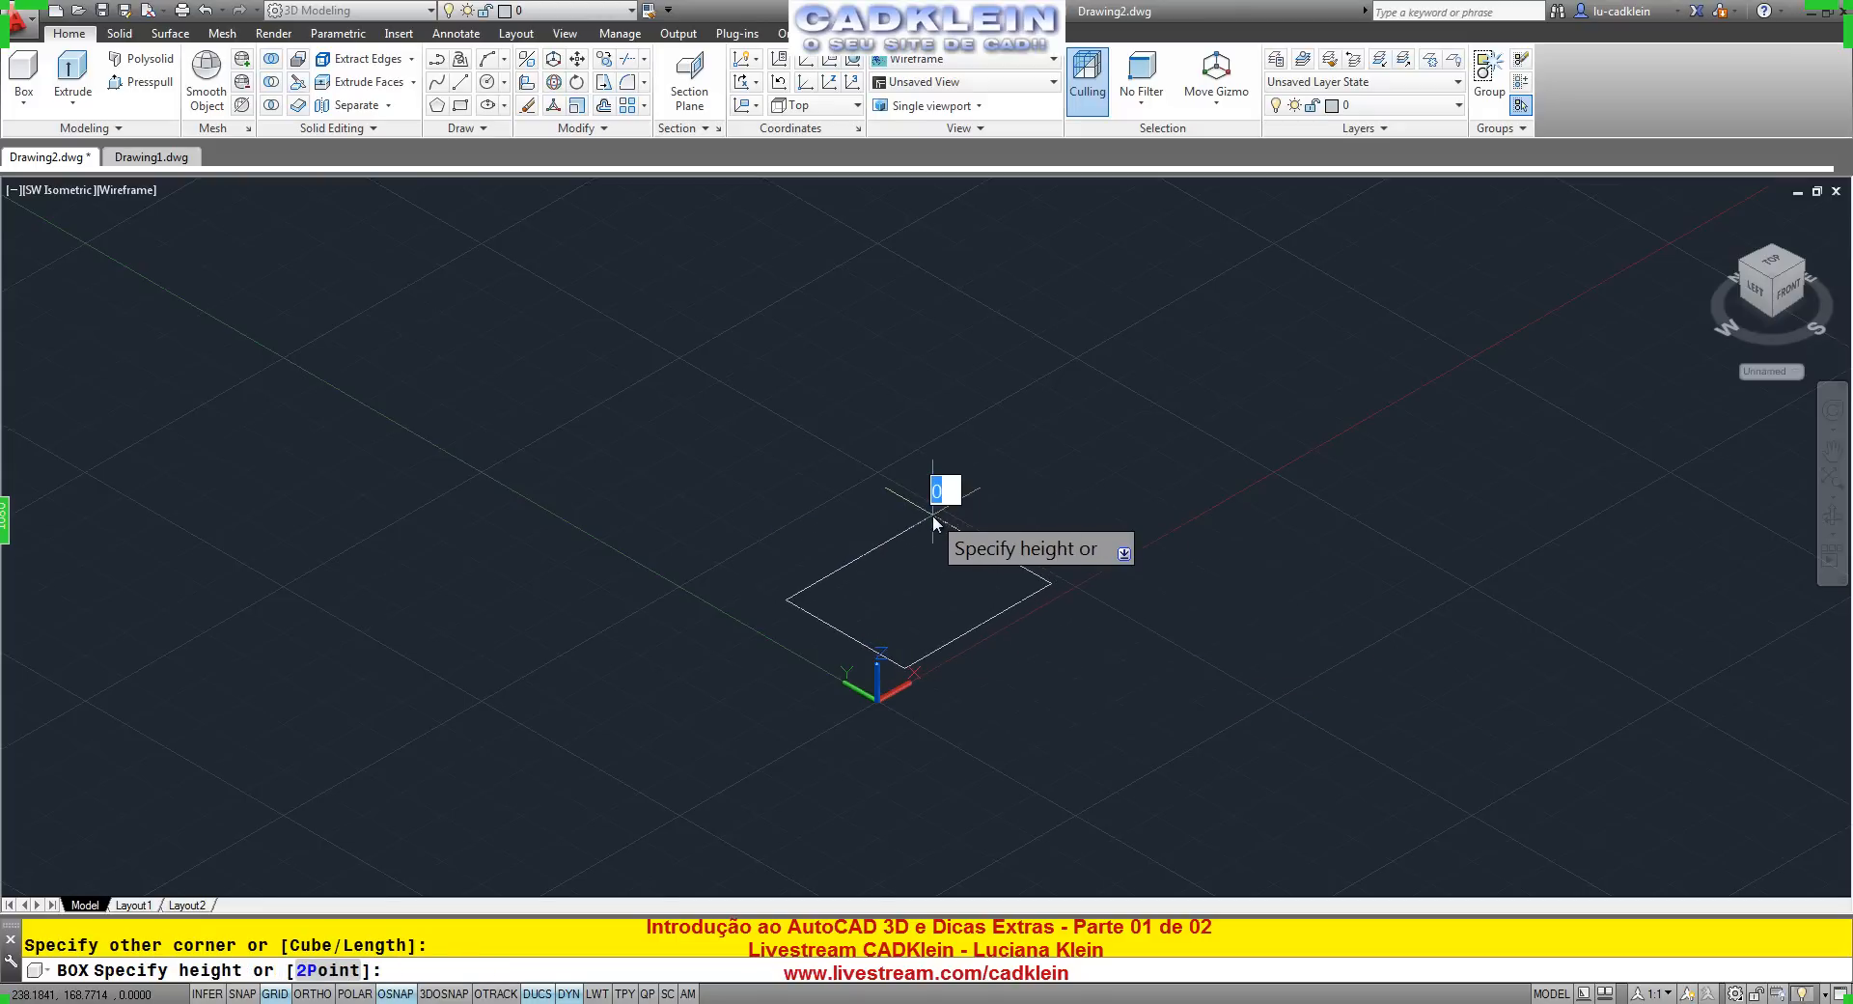
click(951, 375)
Set the box's length to 150, width to 200 and height to 70 in its properties, and close the palette.
text(p)
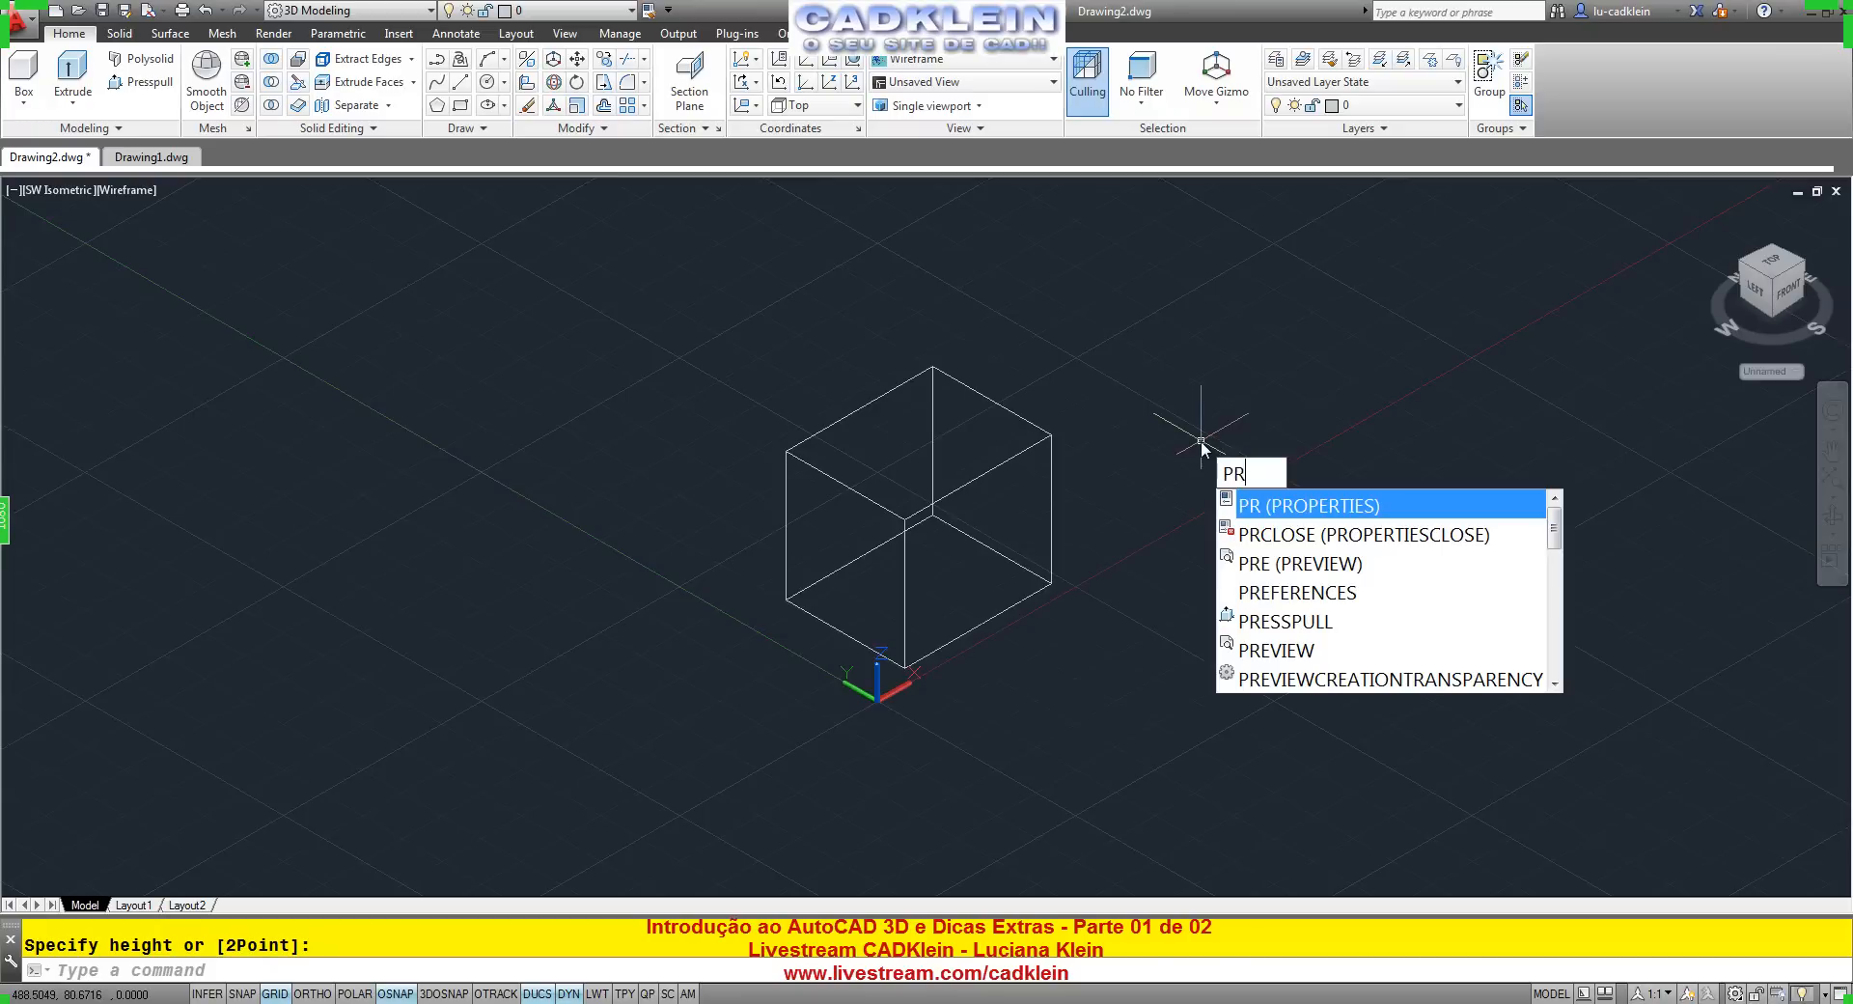
key(Return)
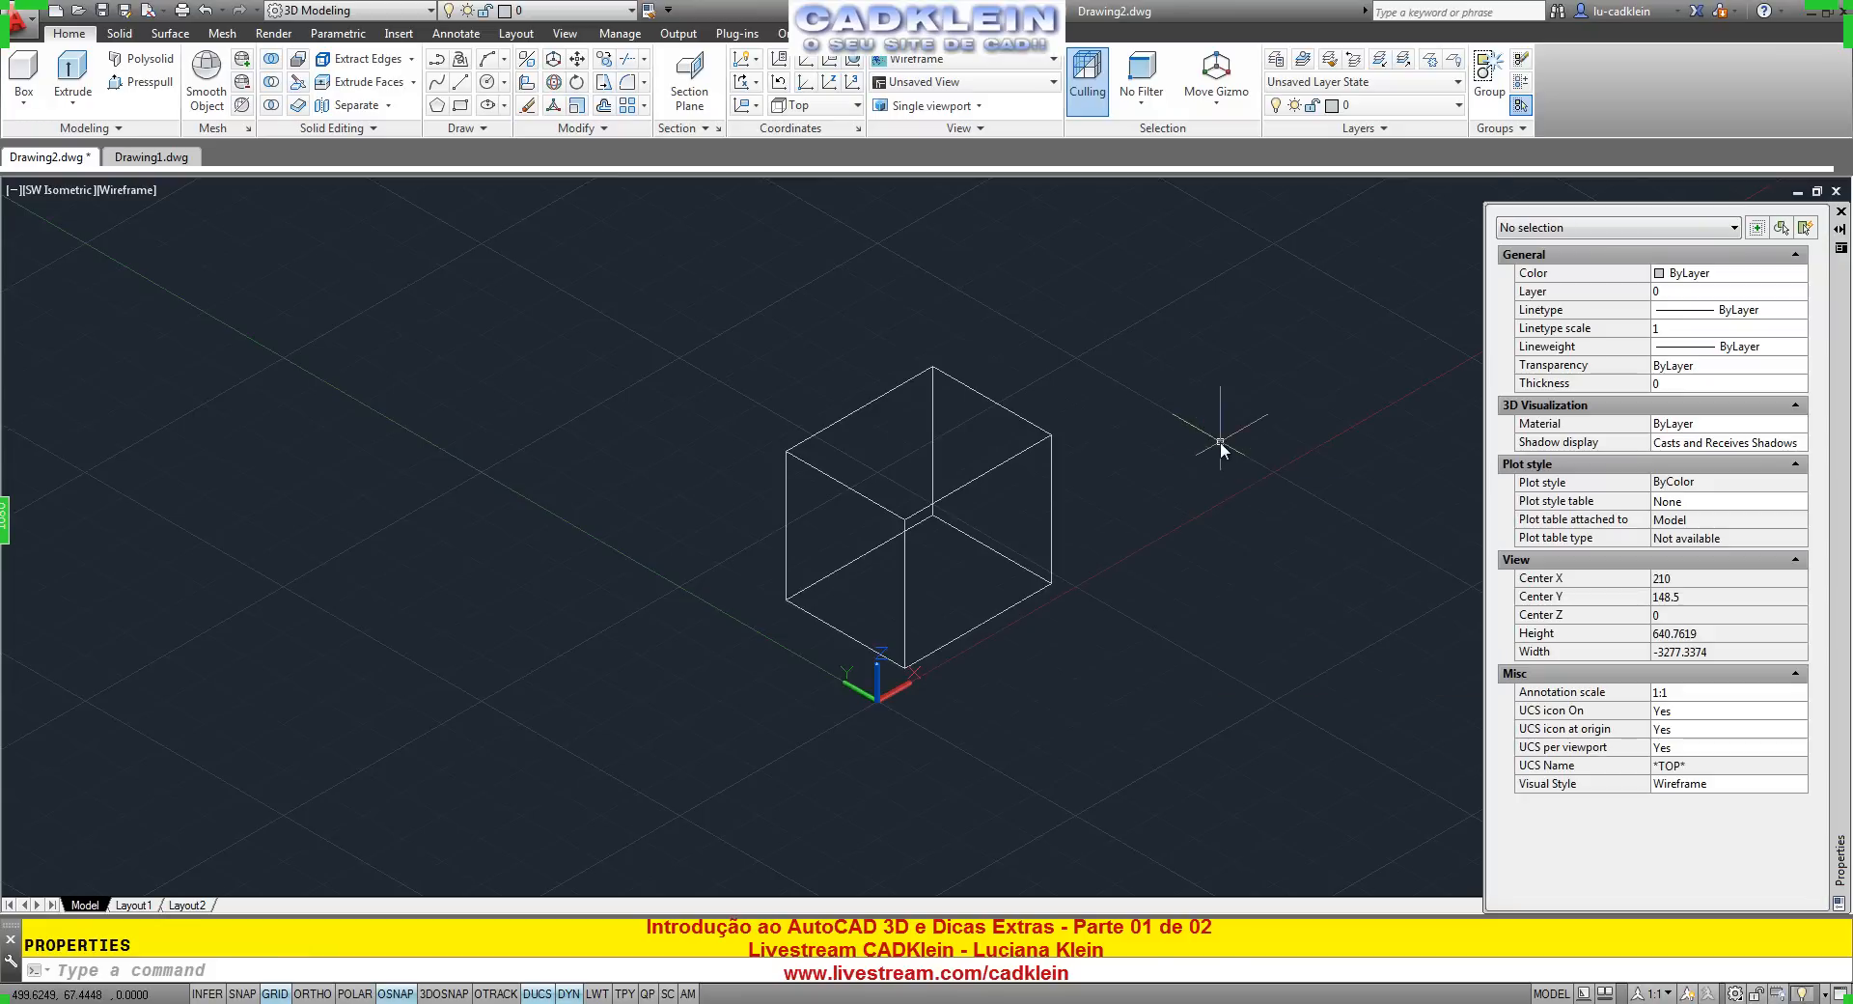
drag(1839, 475, 522, 457)
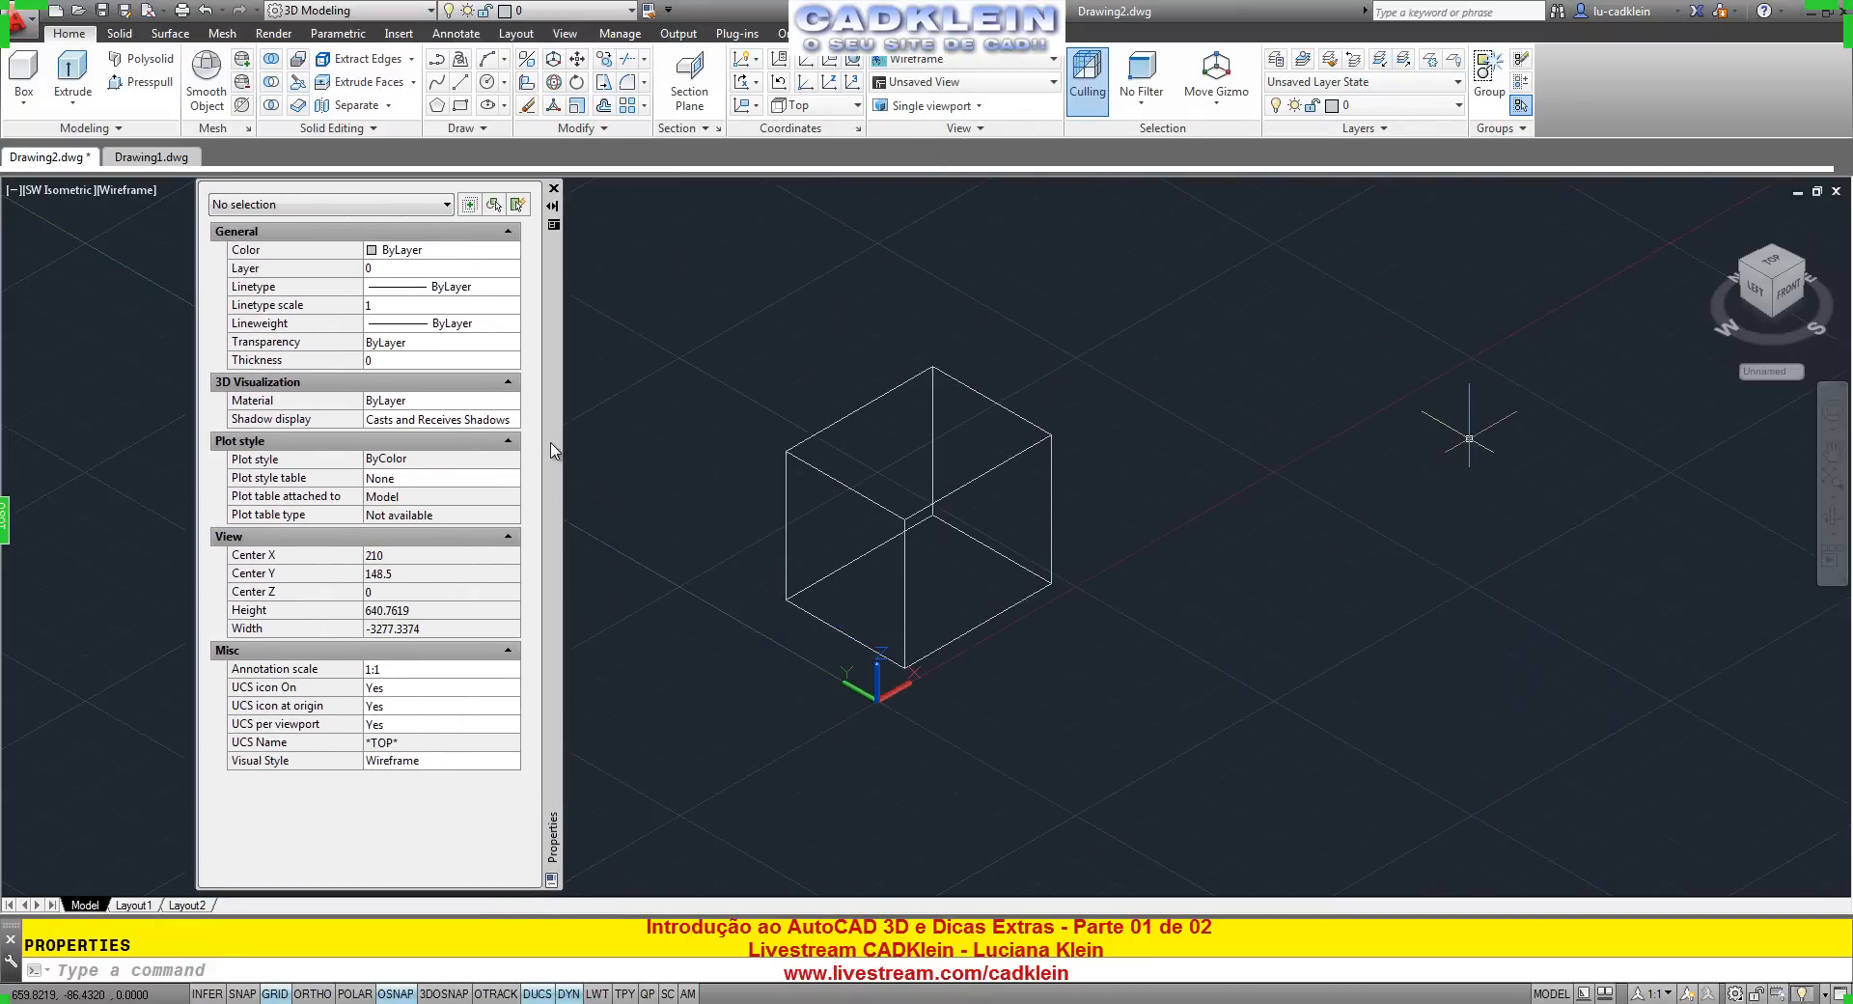
click(1000, 408)
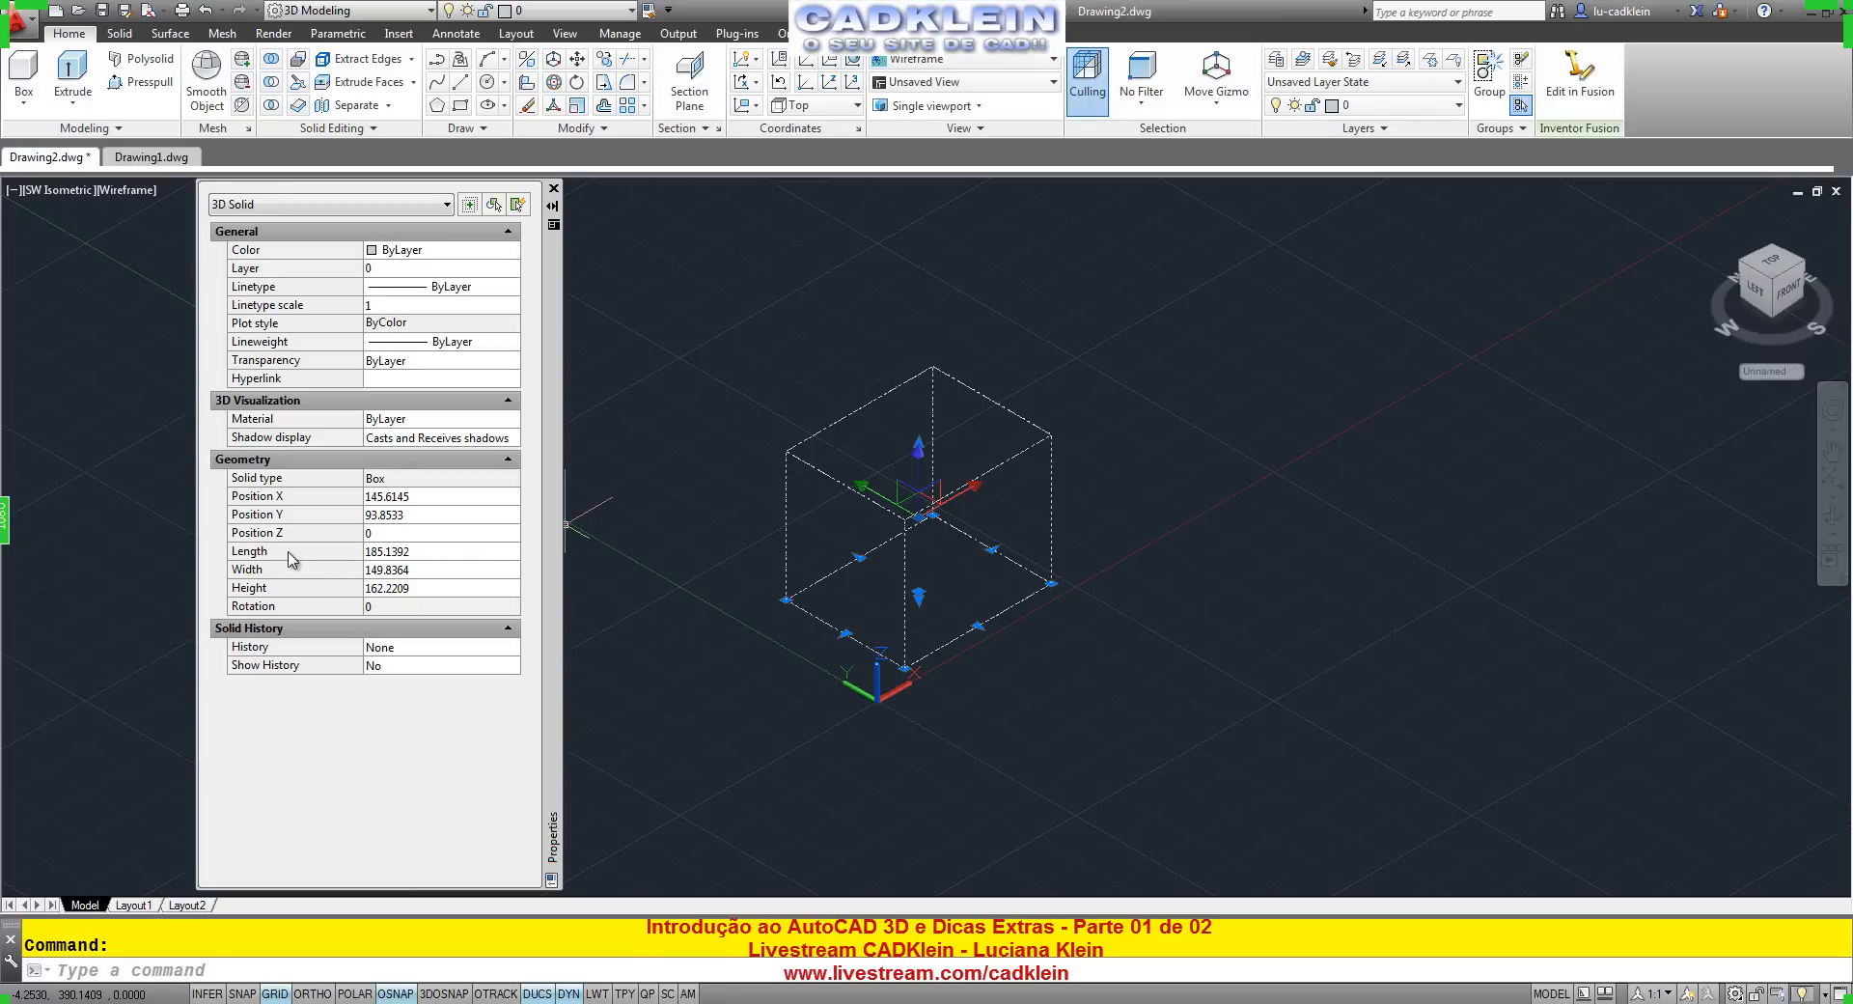
click(286, 553)
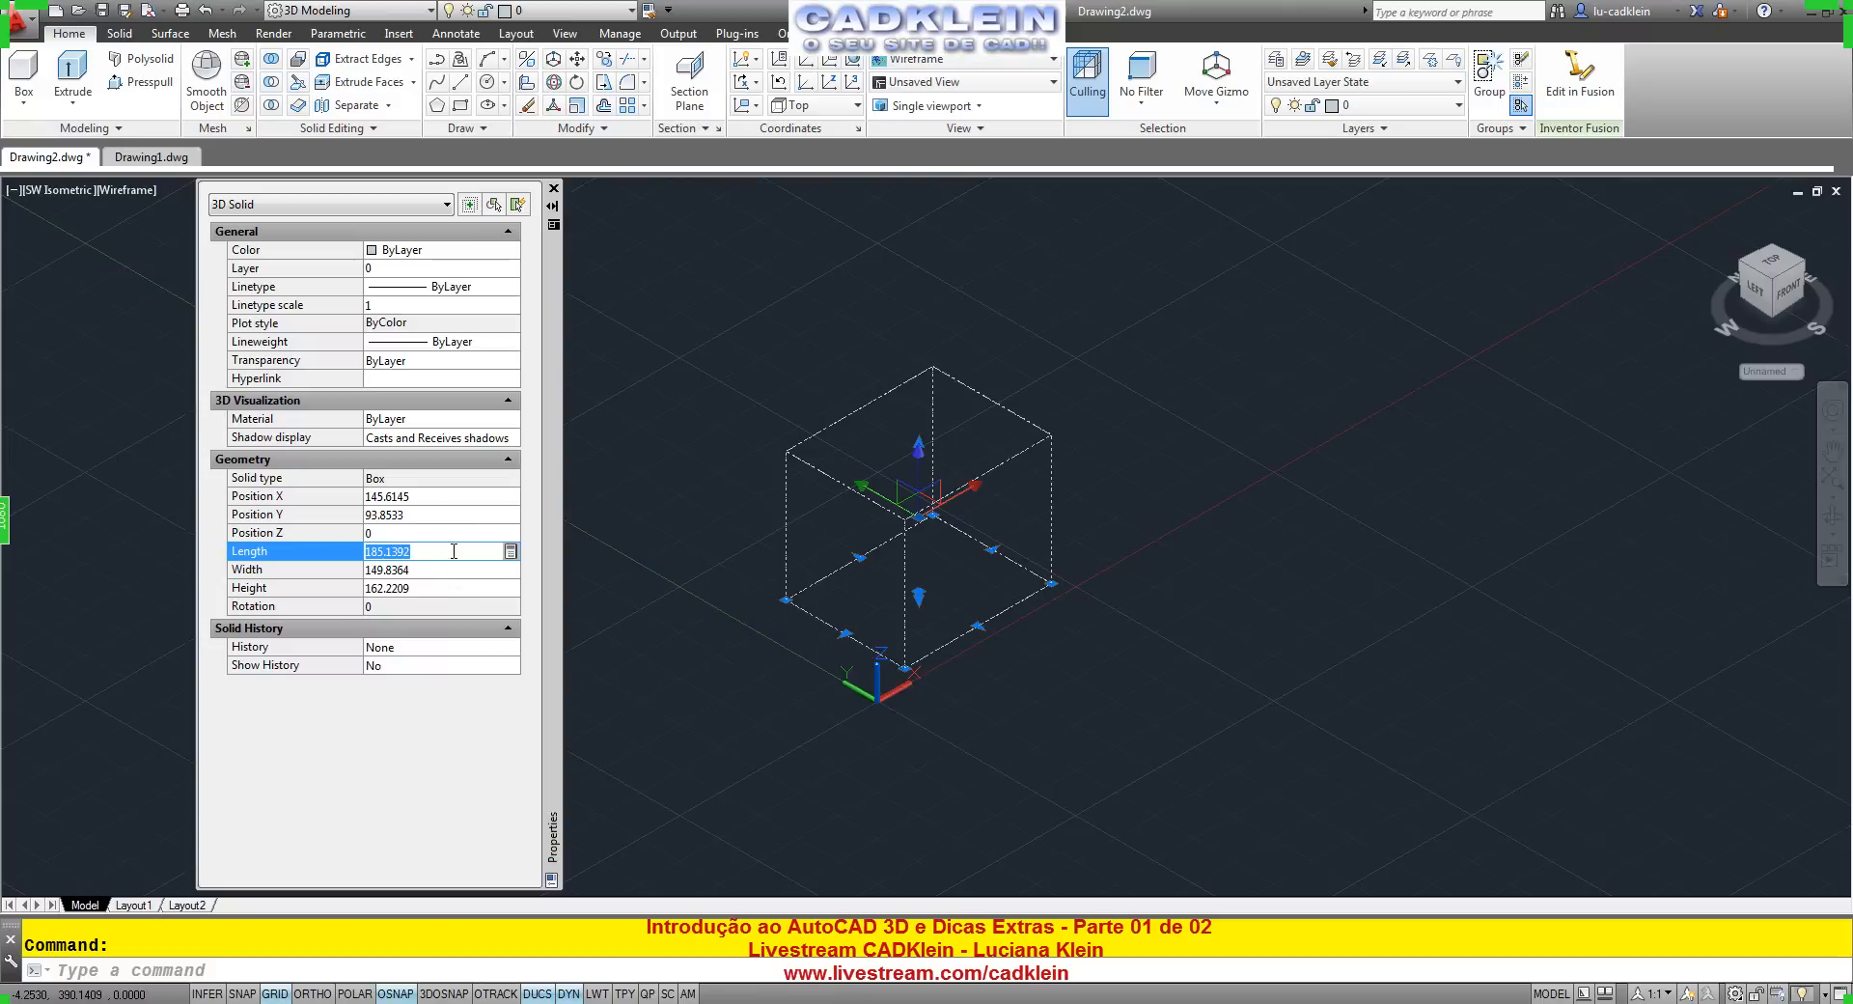
text(150)
key(Tab)
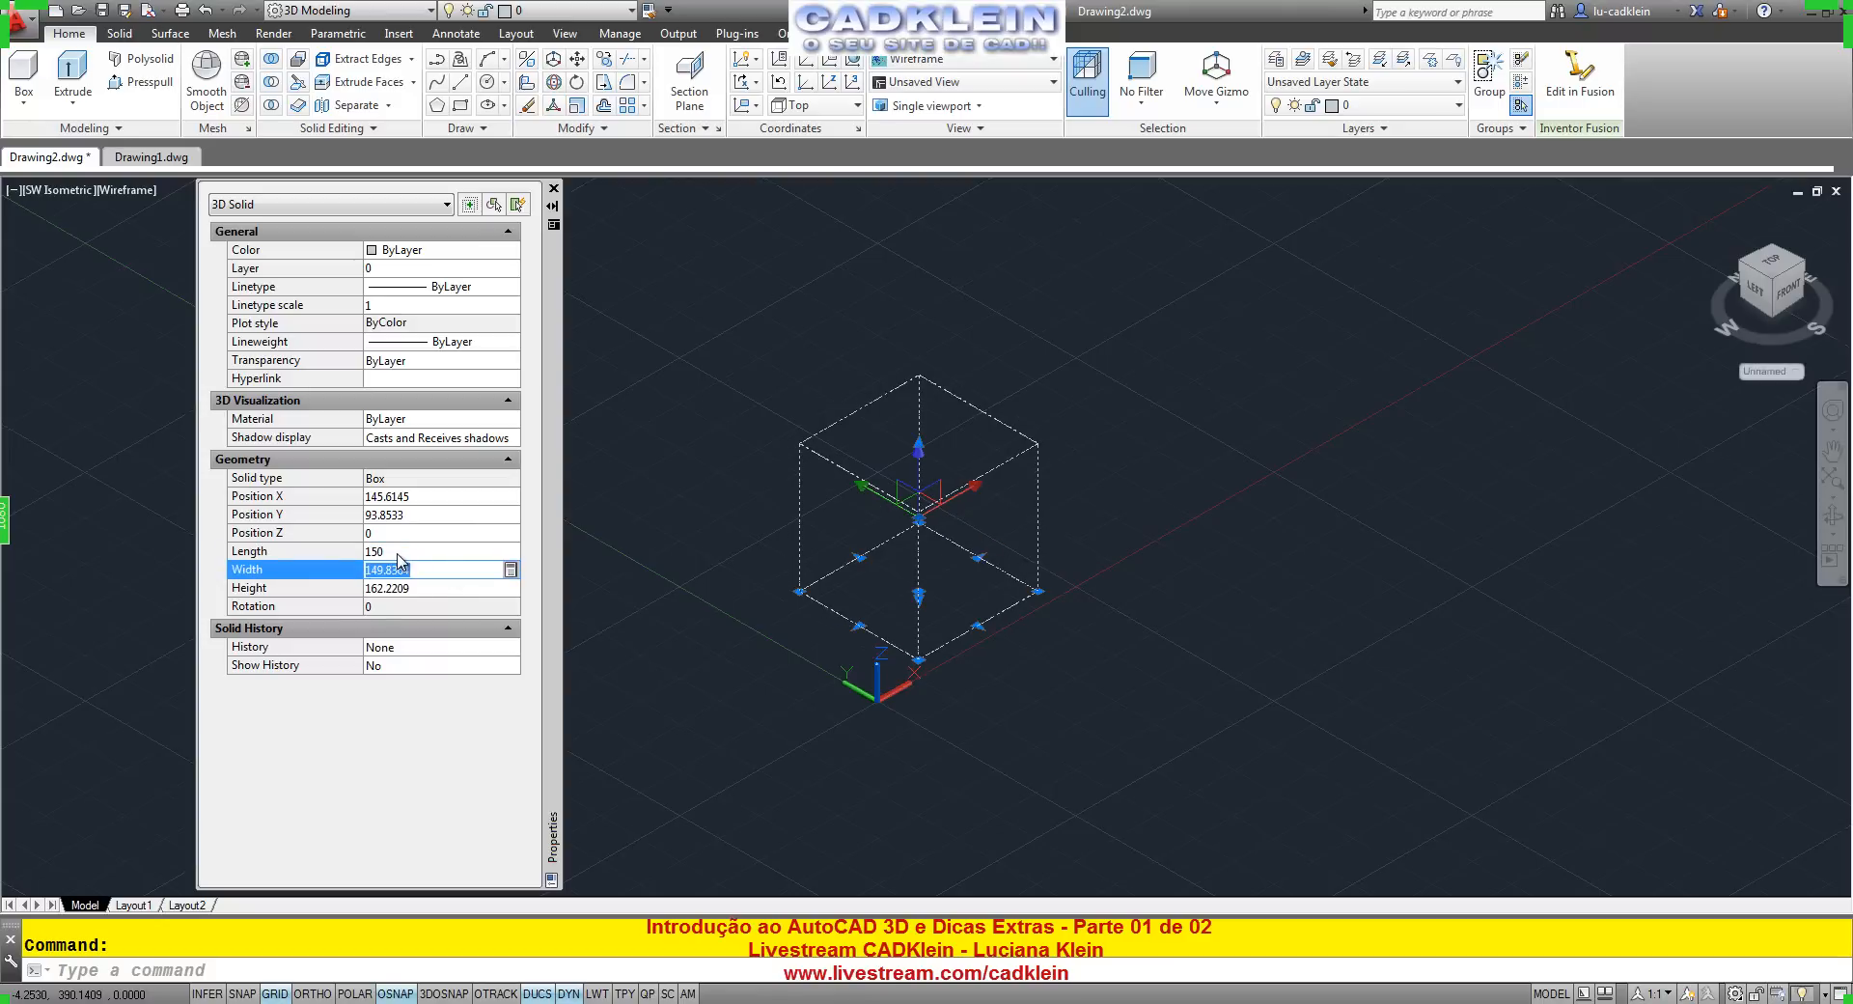
text(200)
key(Tab)
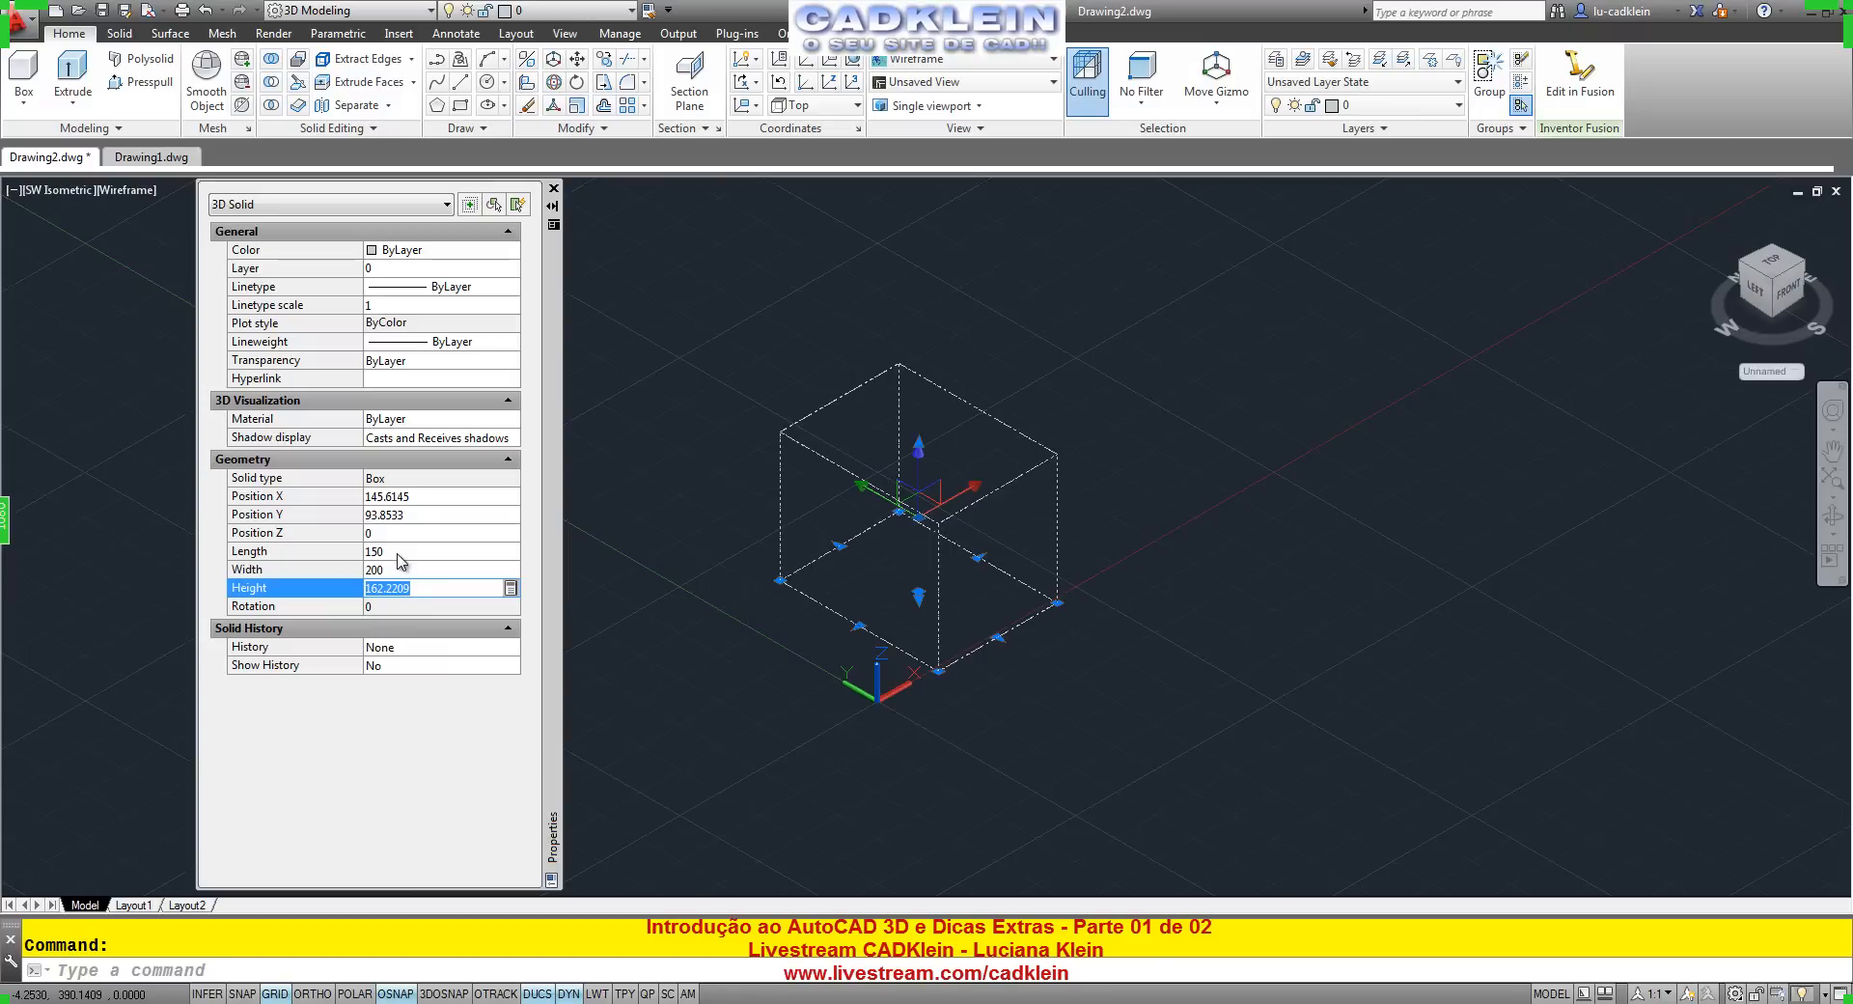
text(70)
key(Tab)
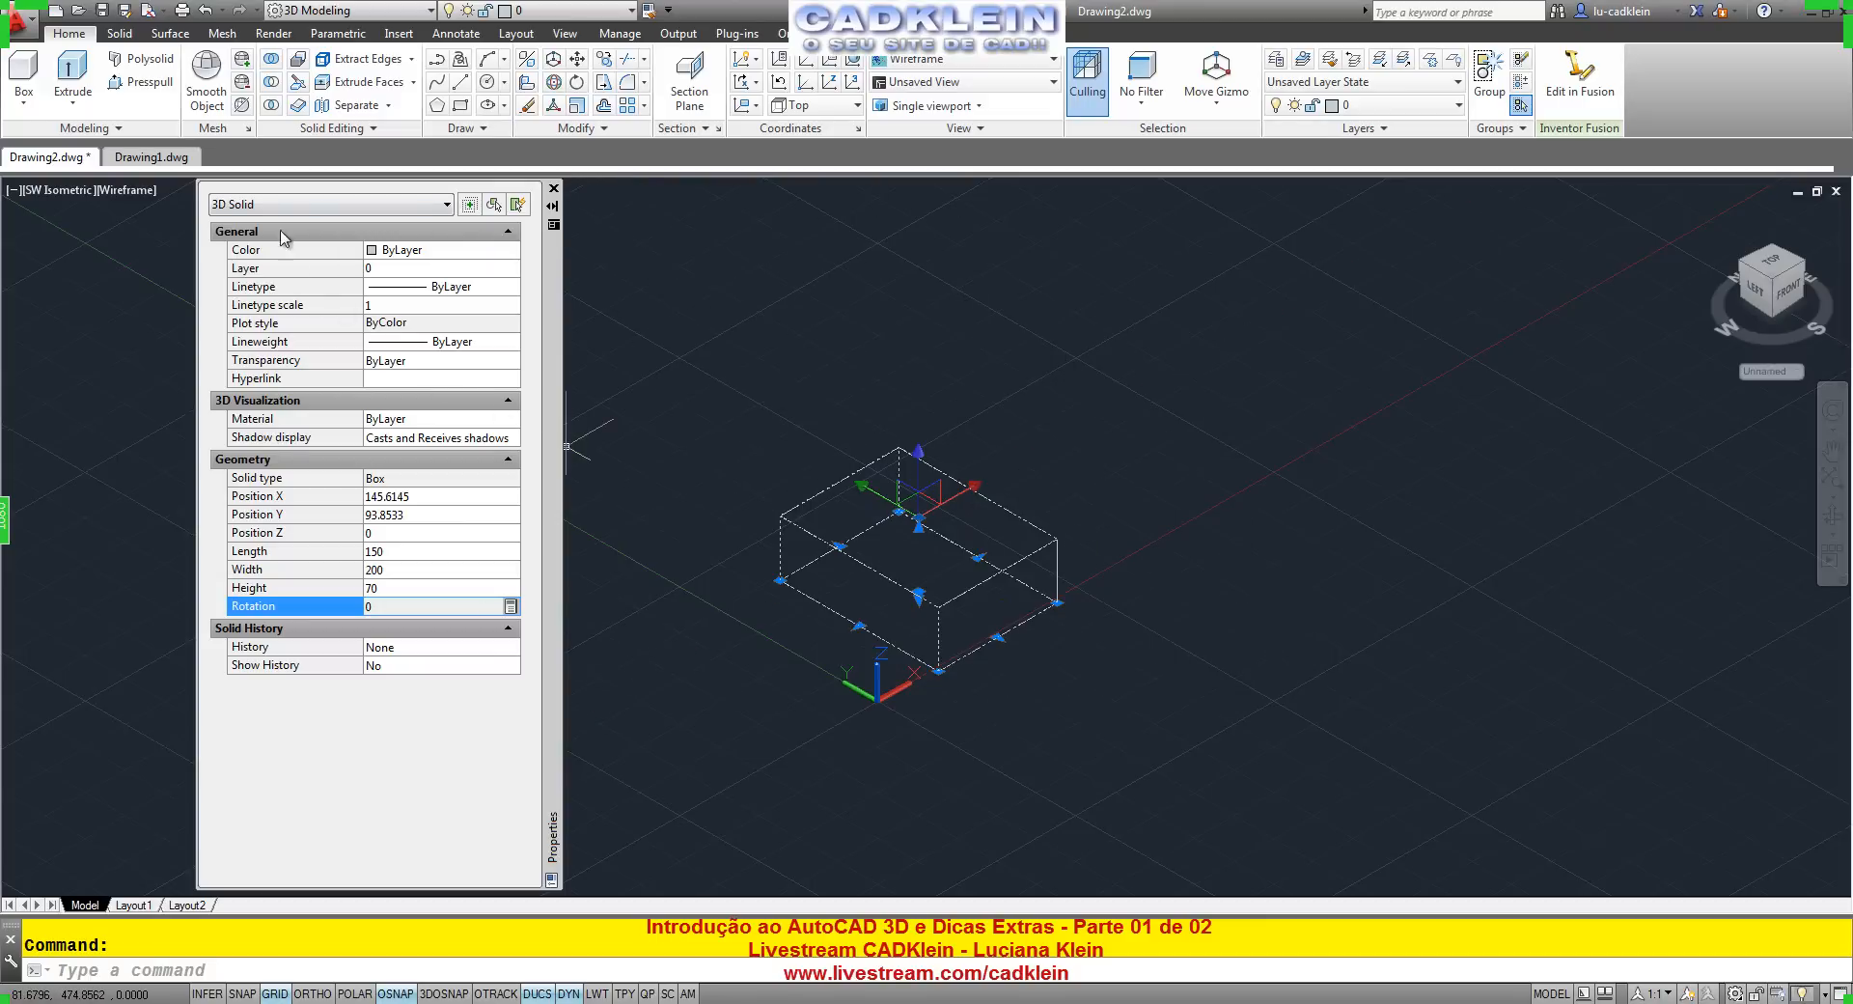
click(554, 188)
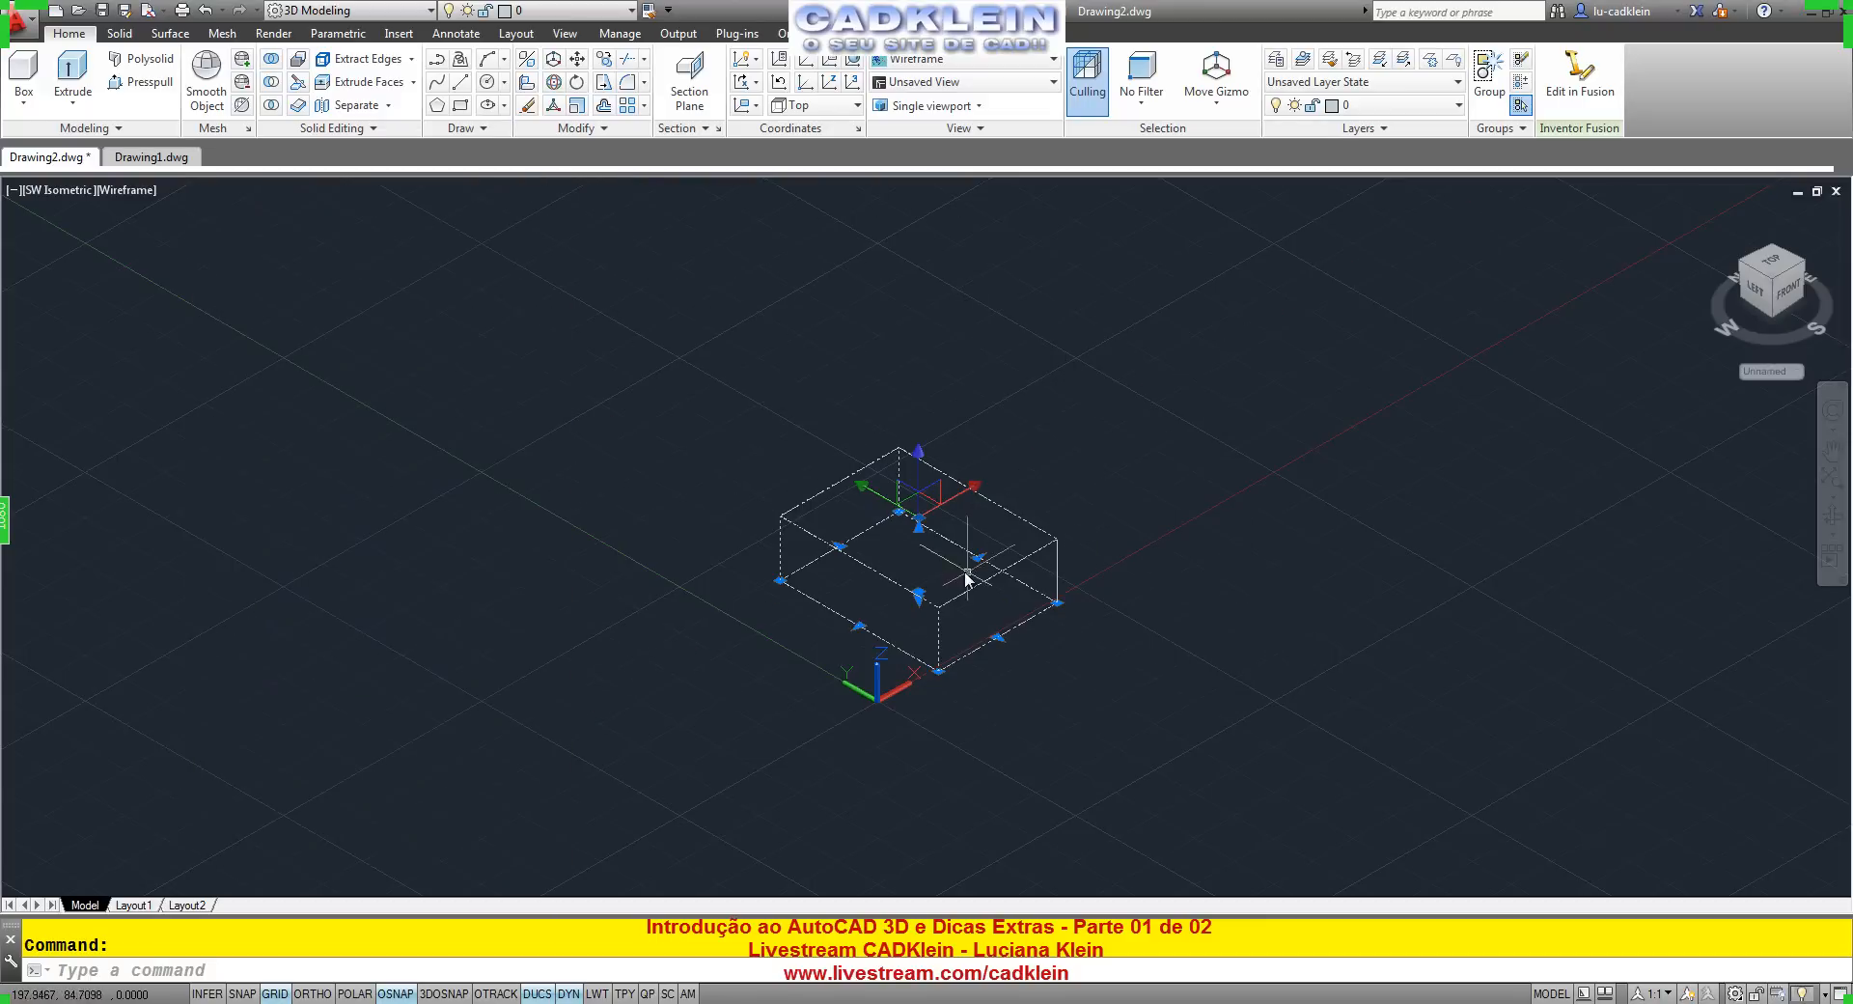
Stretch the box along the X axis by its base edge's midpoint grip to a total length of 320.
scroll(967, 577, up, 4)
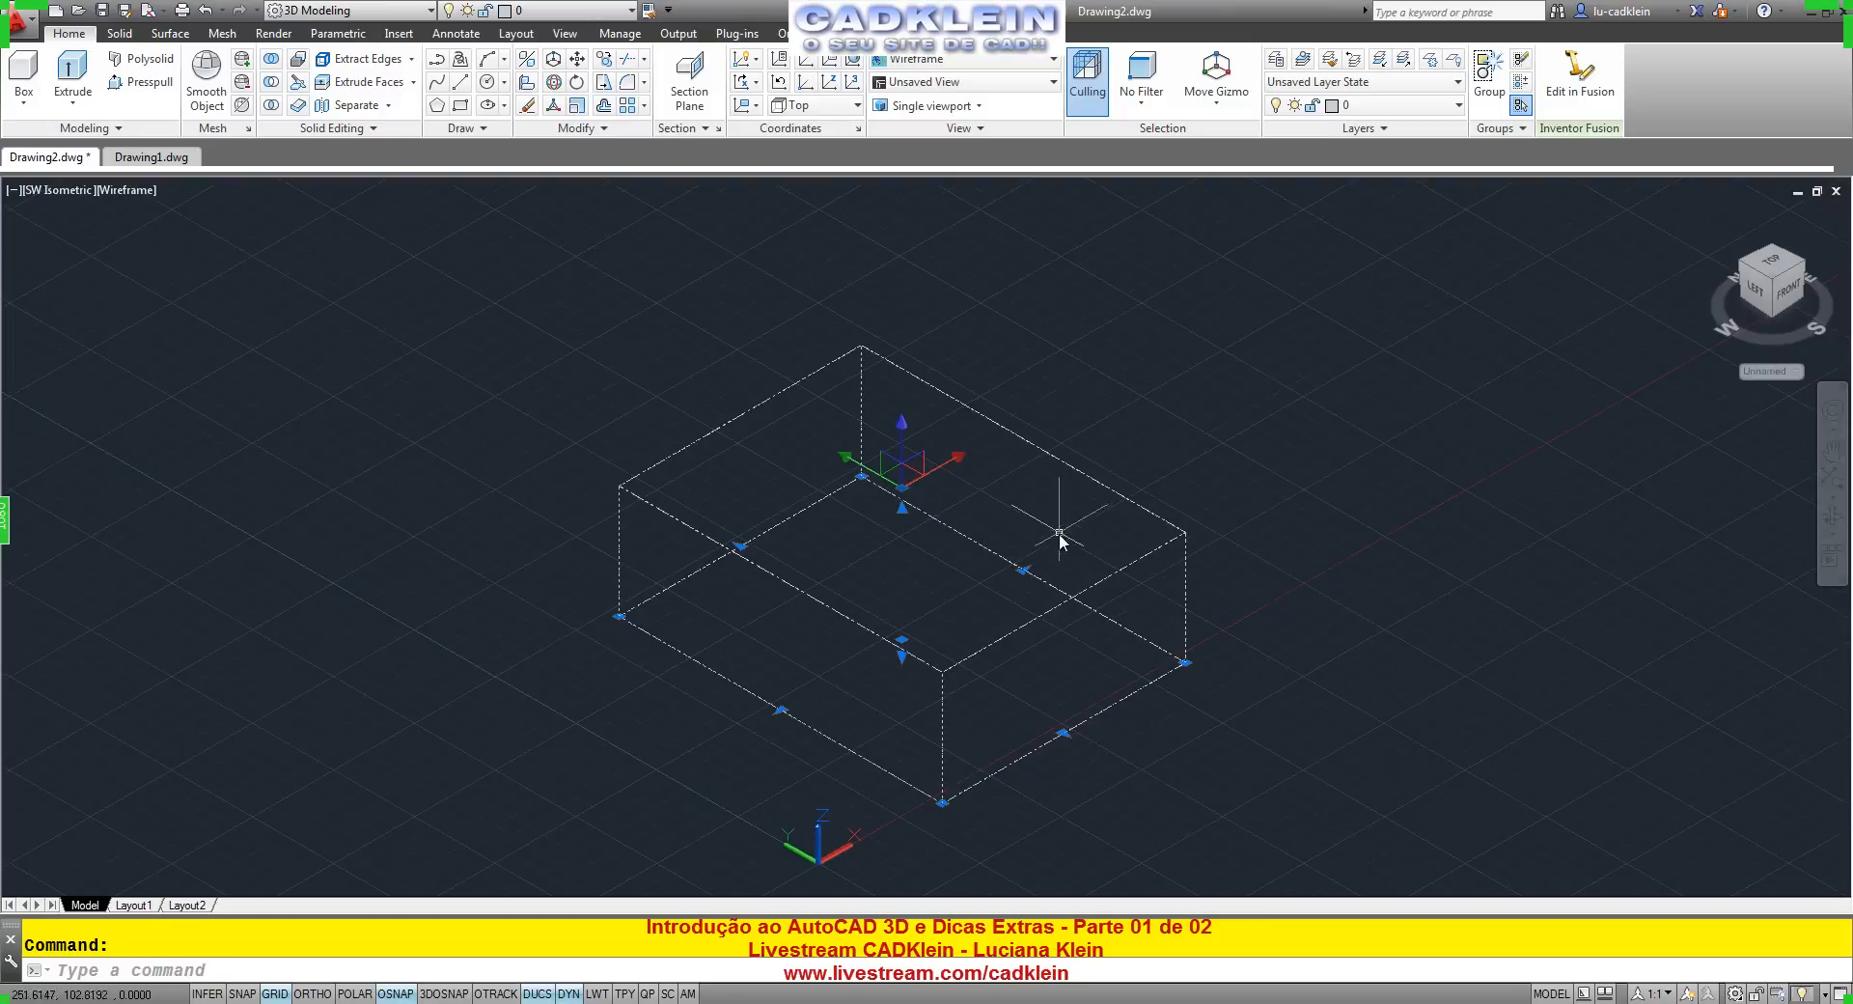
click(1024, 570)
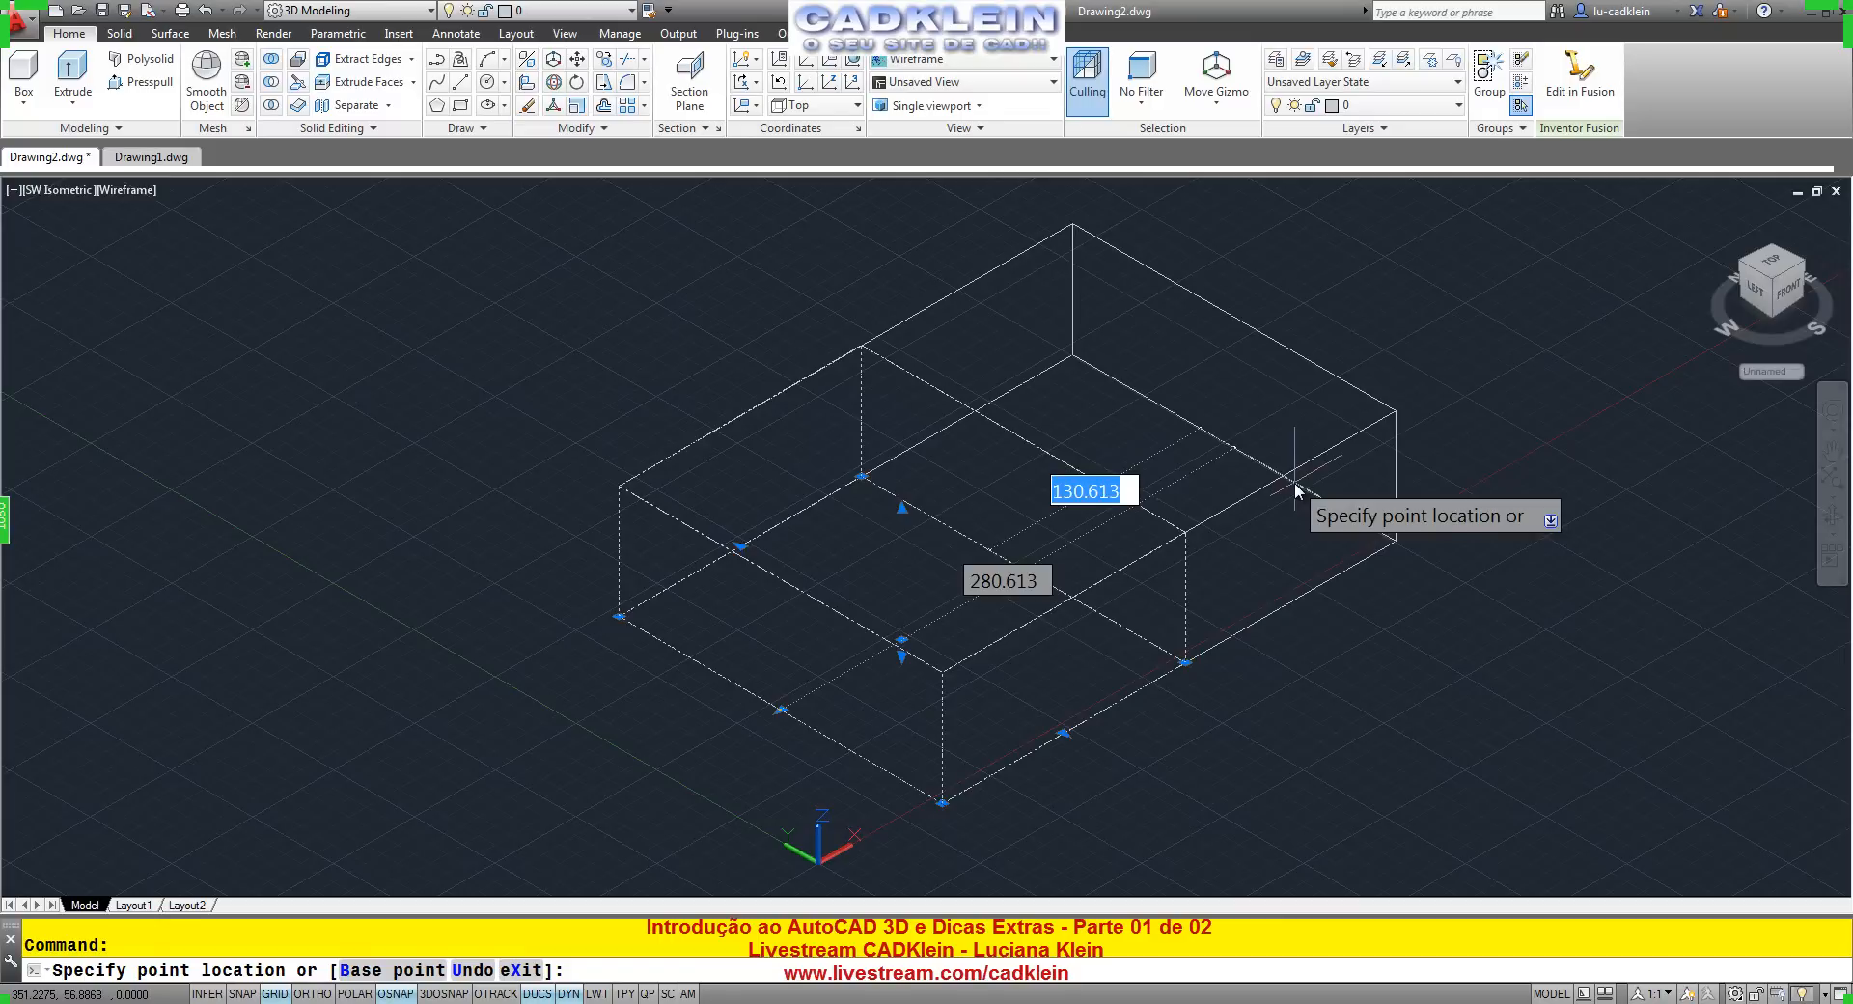
key(Tab)
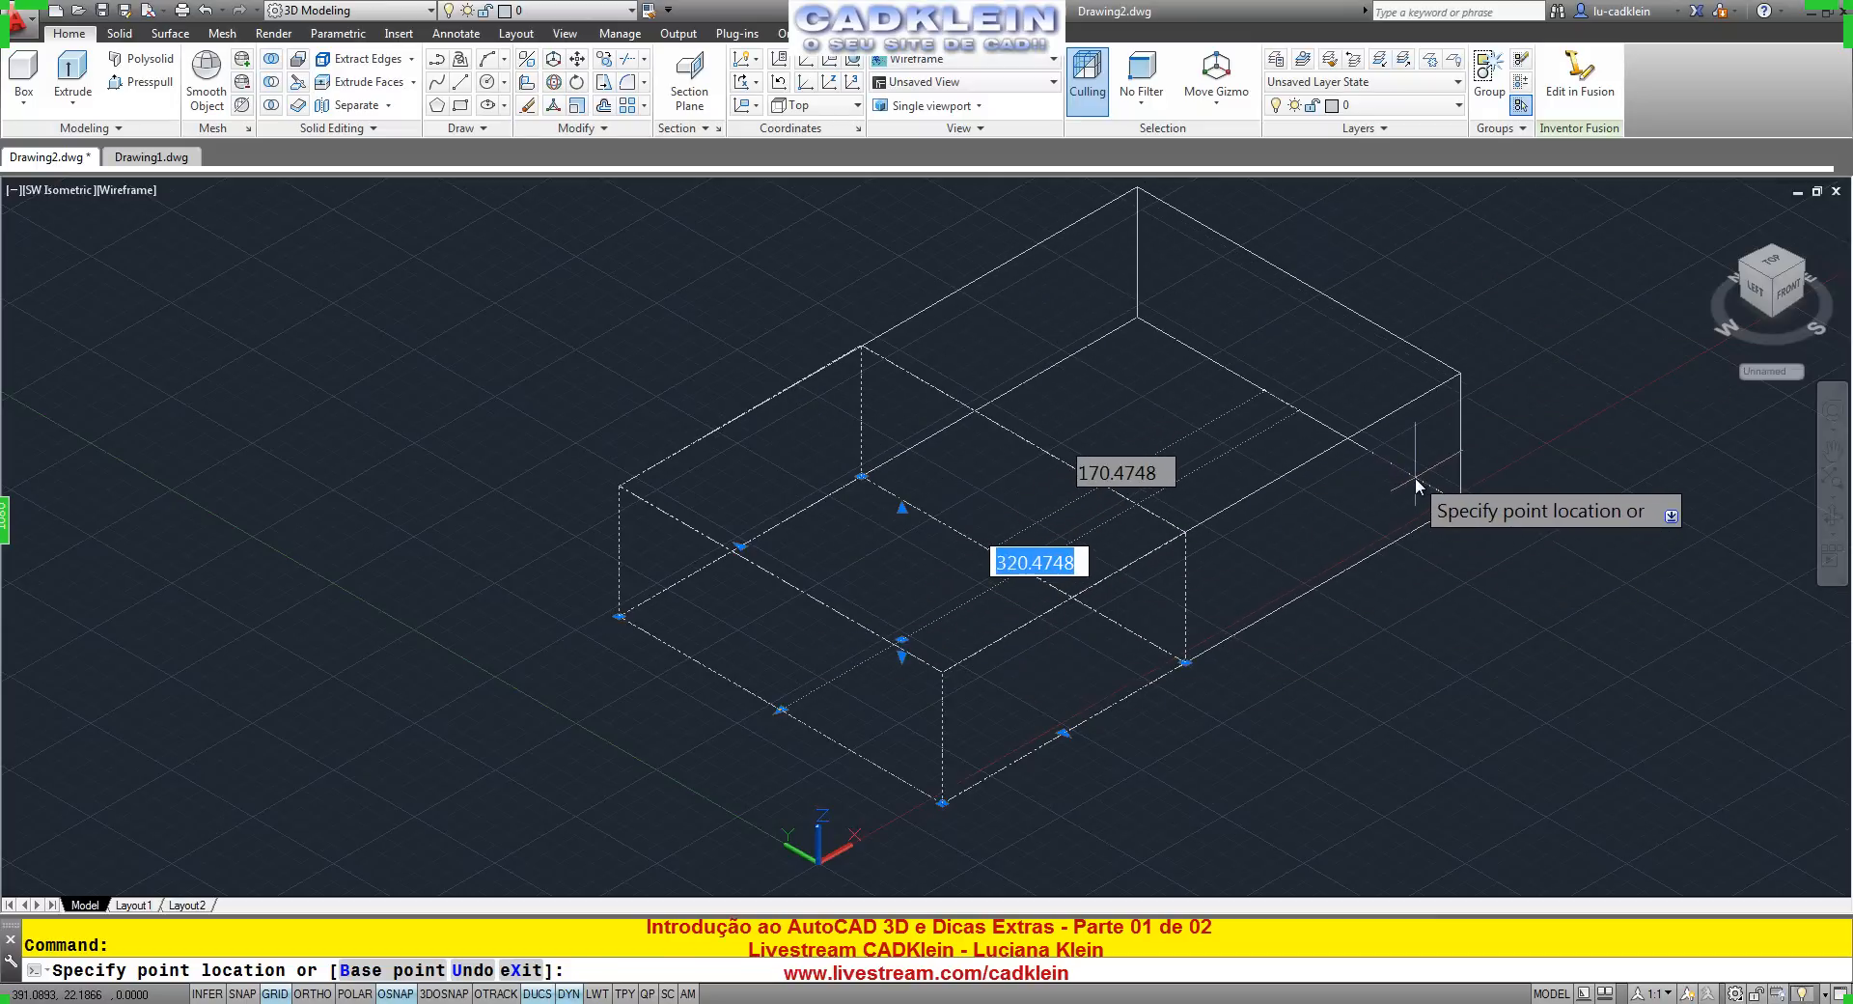
key(Tab)
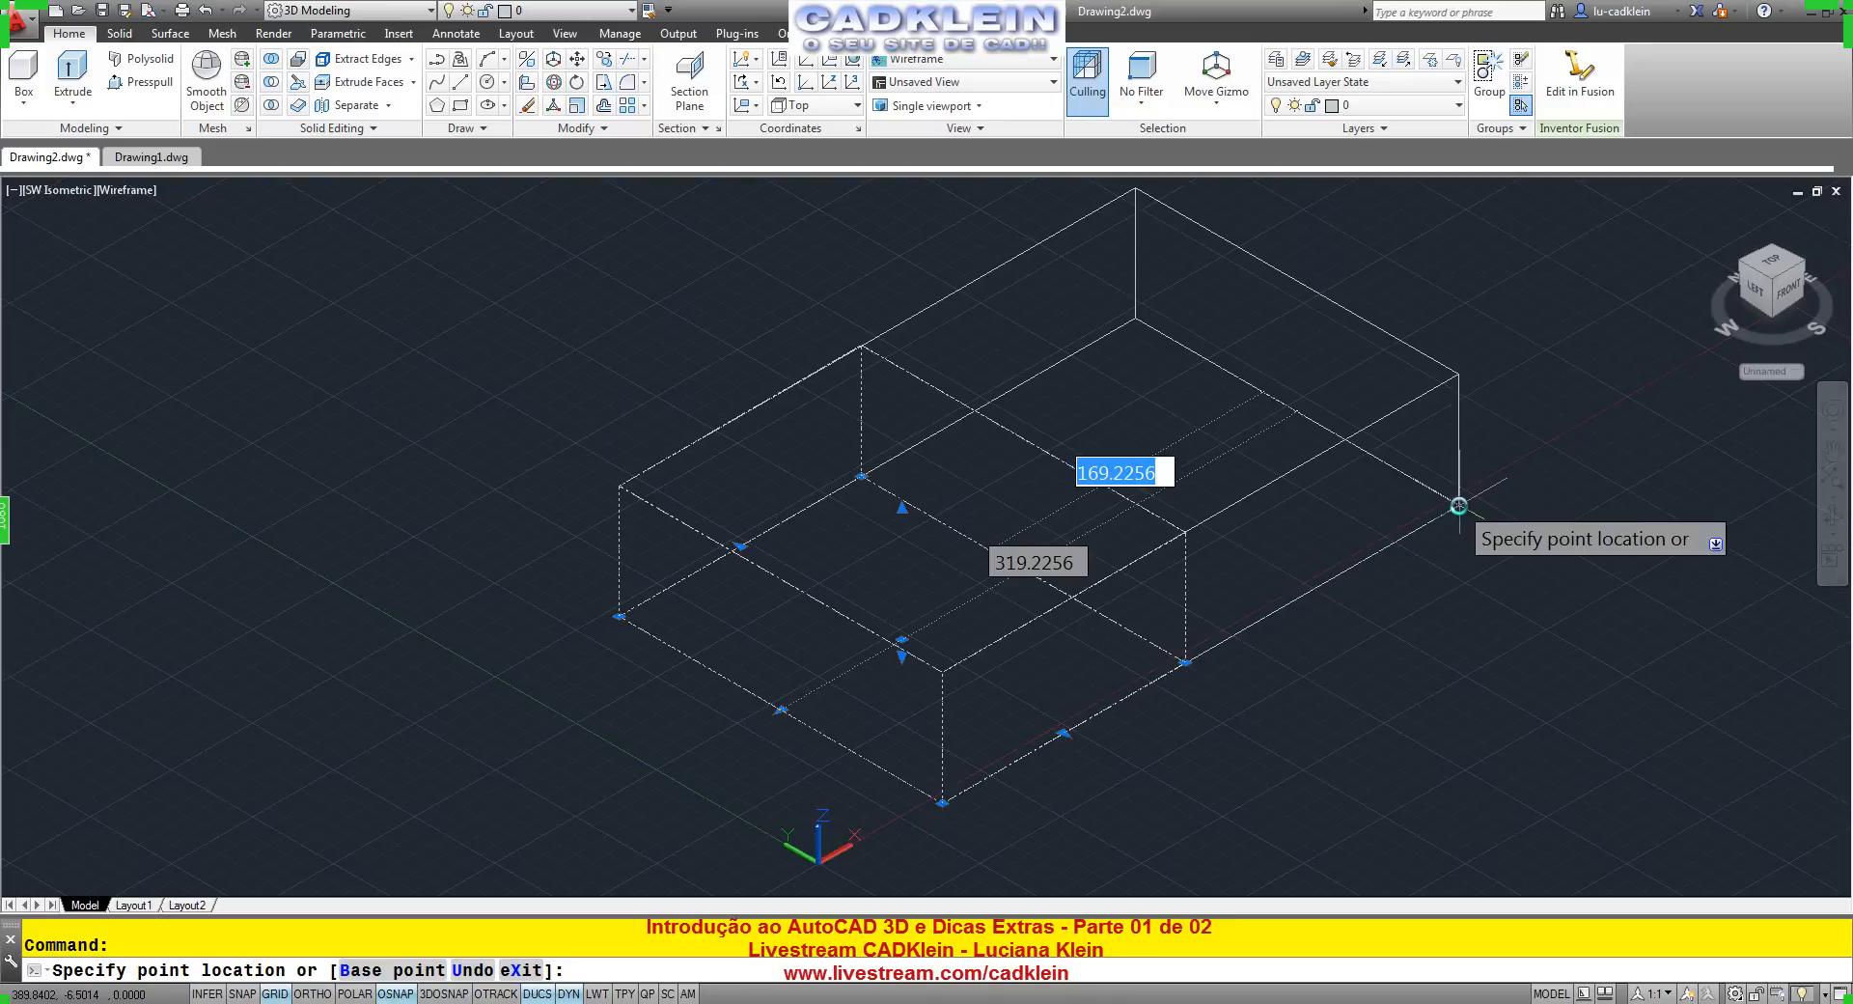
key(Tab)
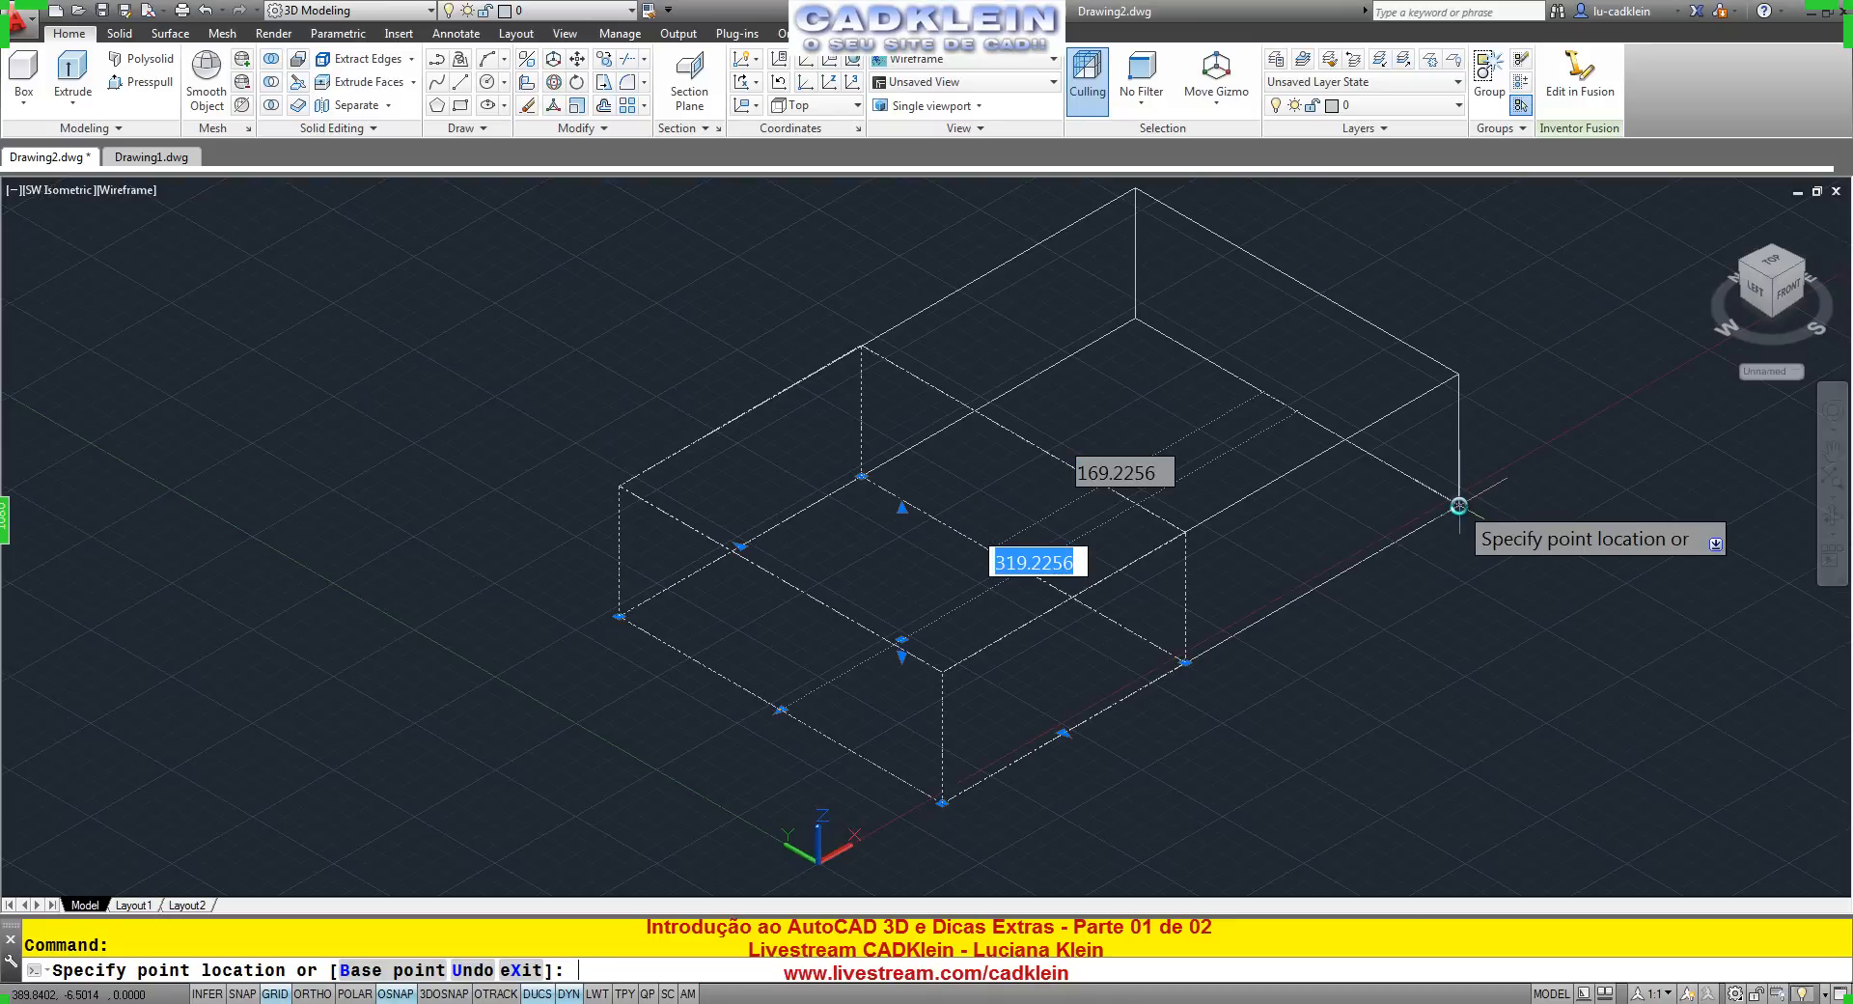
text(320)
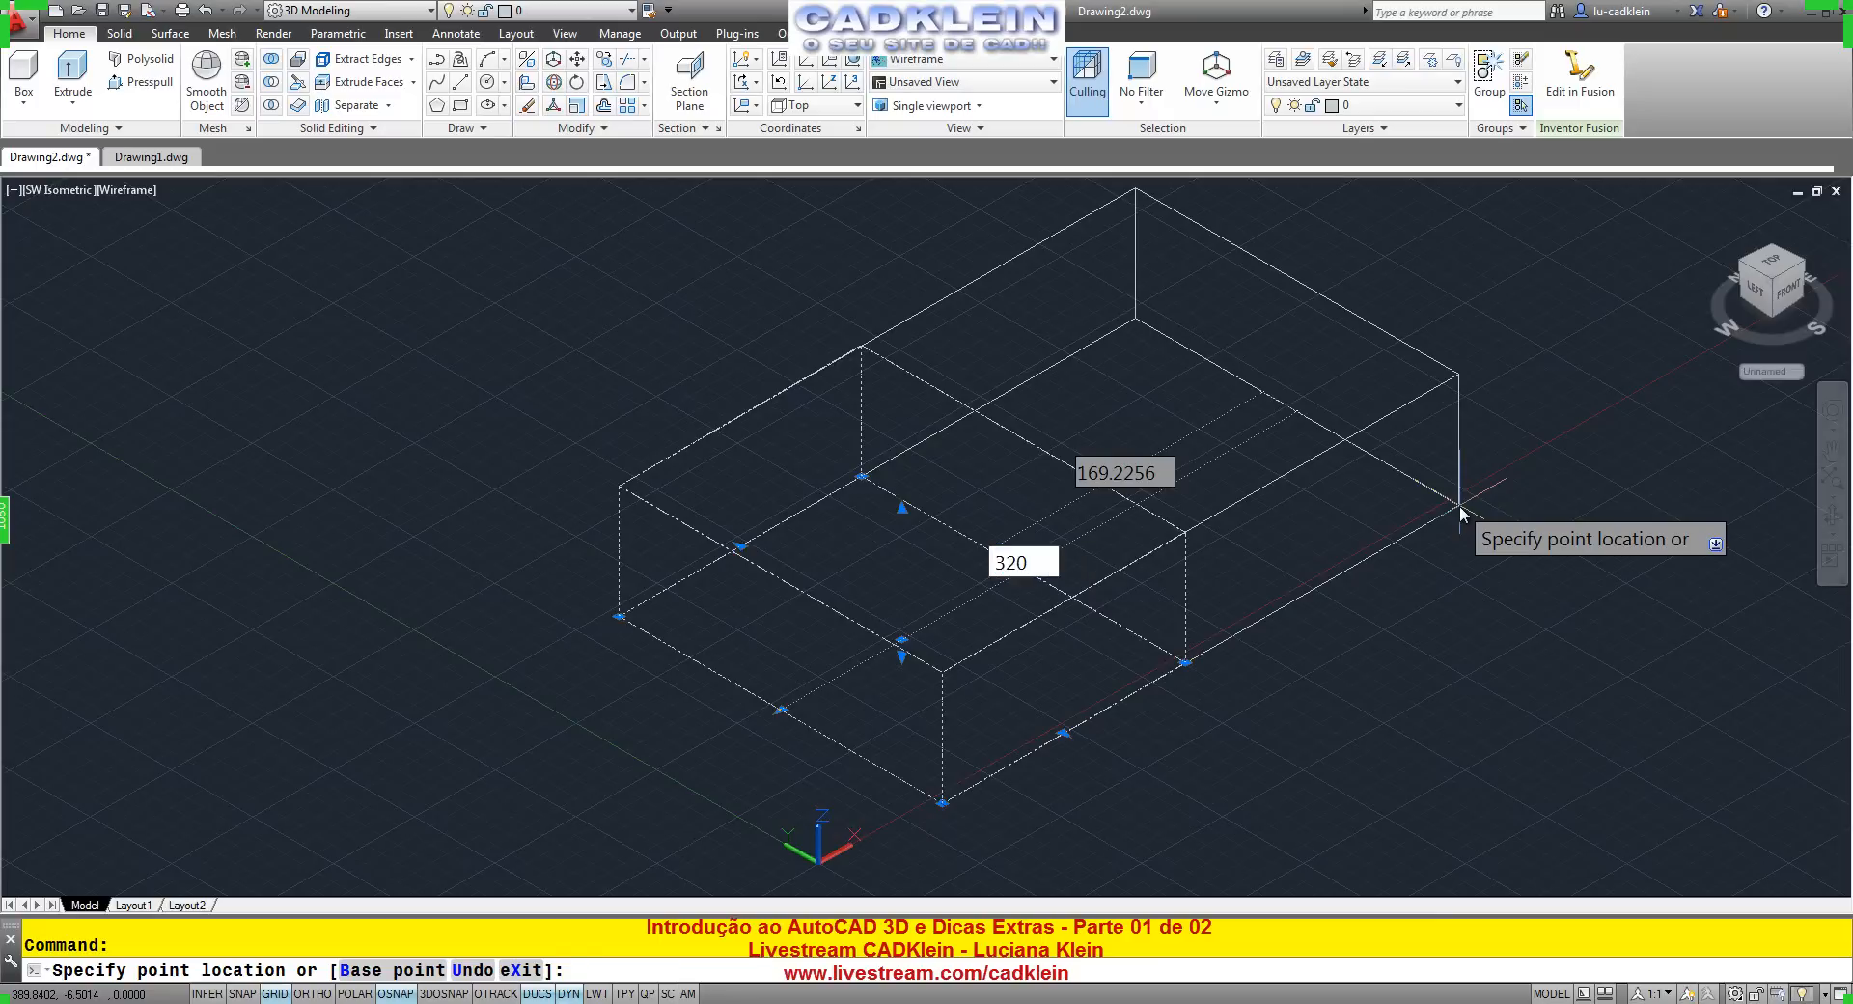
key(Return)
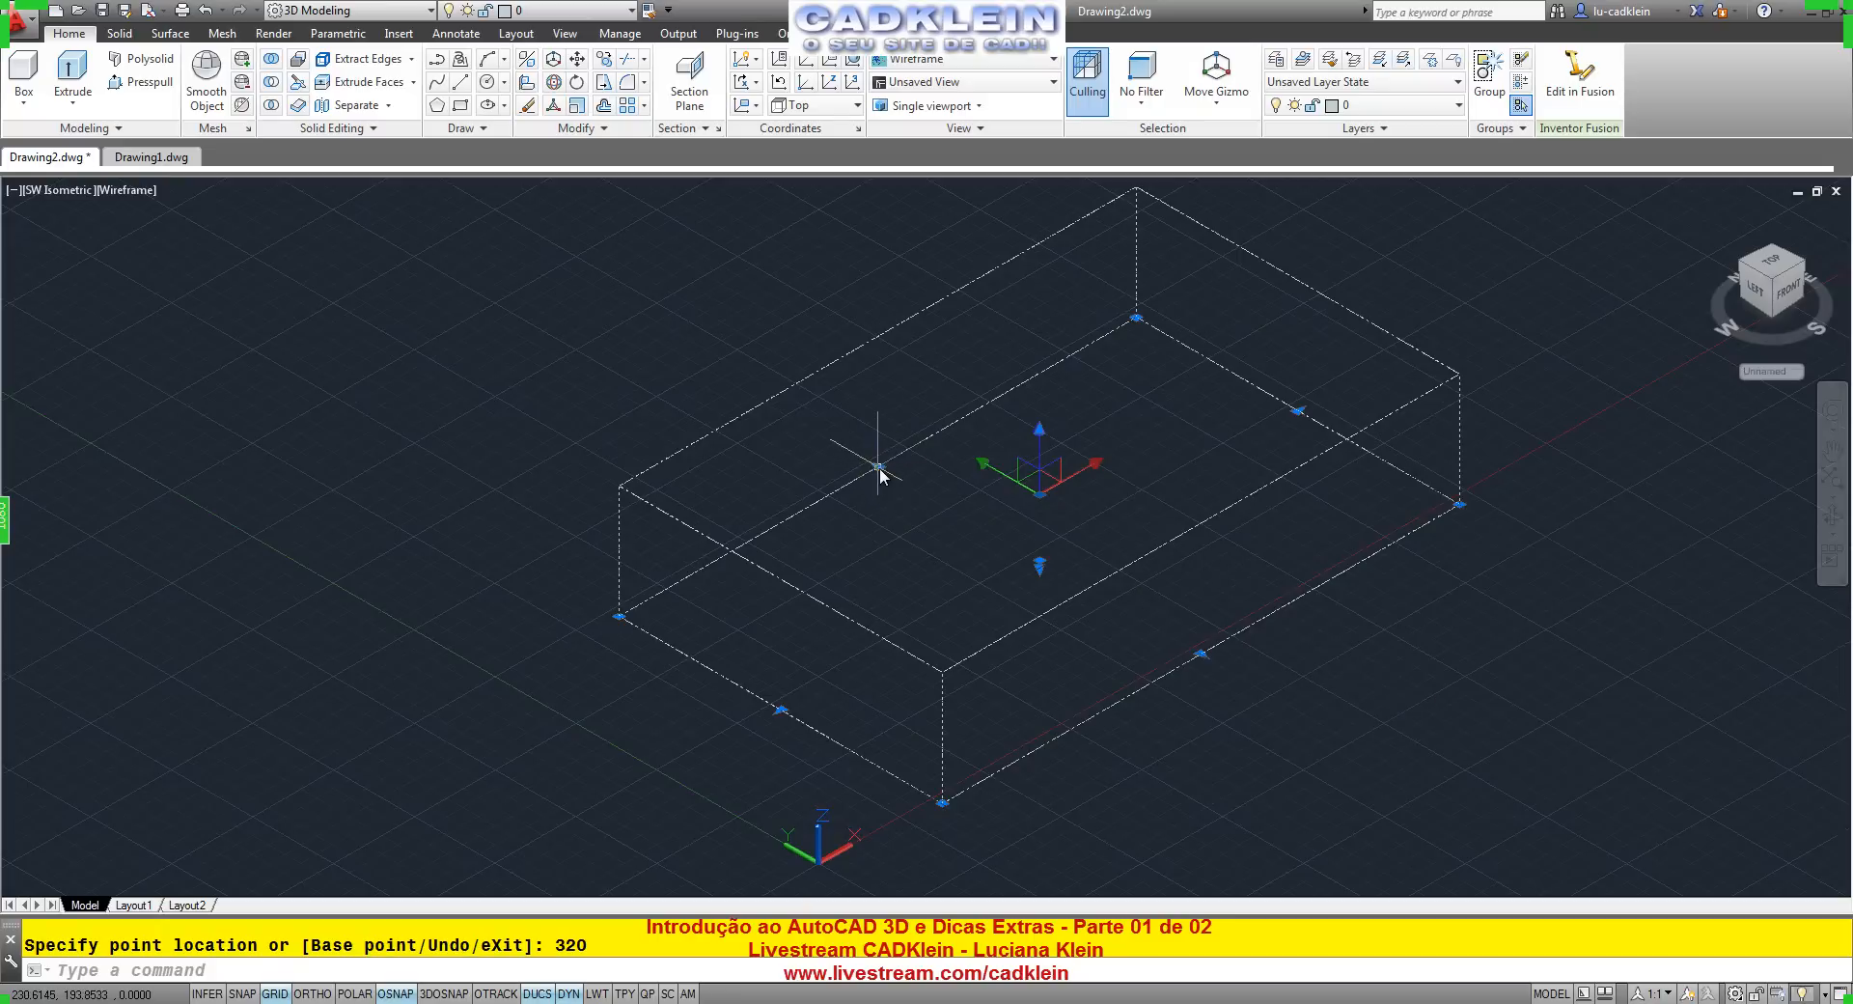
Reduce the box's total width to 110 using the midpoint grip on its long rear base edge.
mouse_move(878, 467)
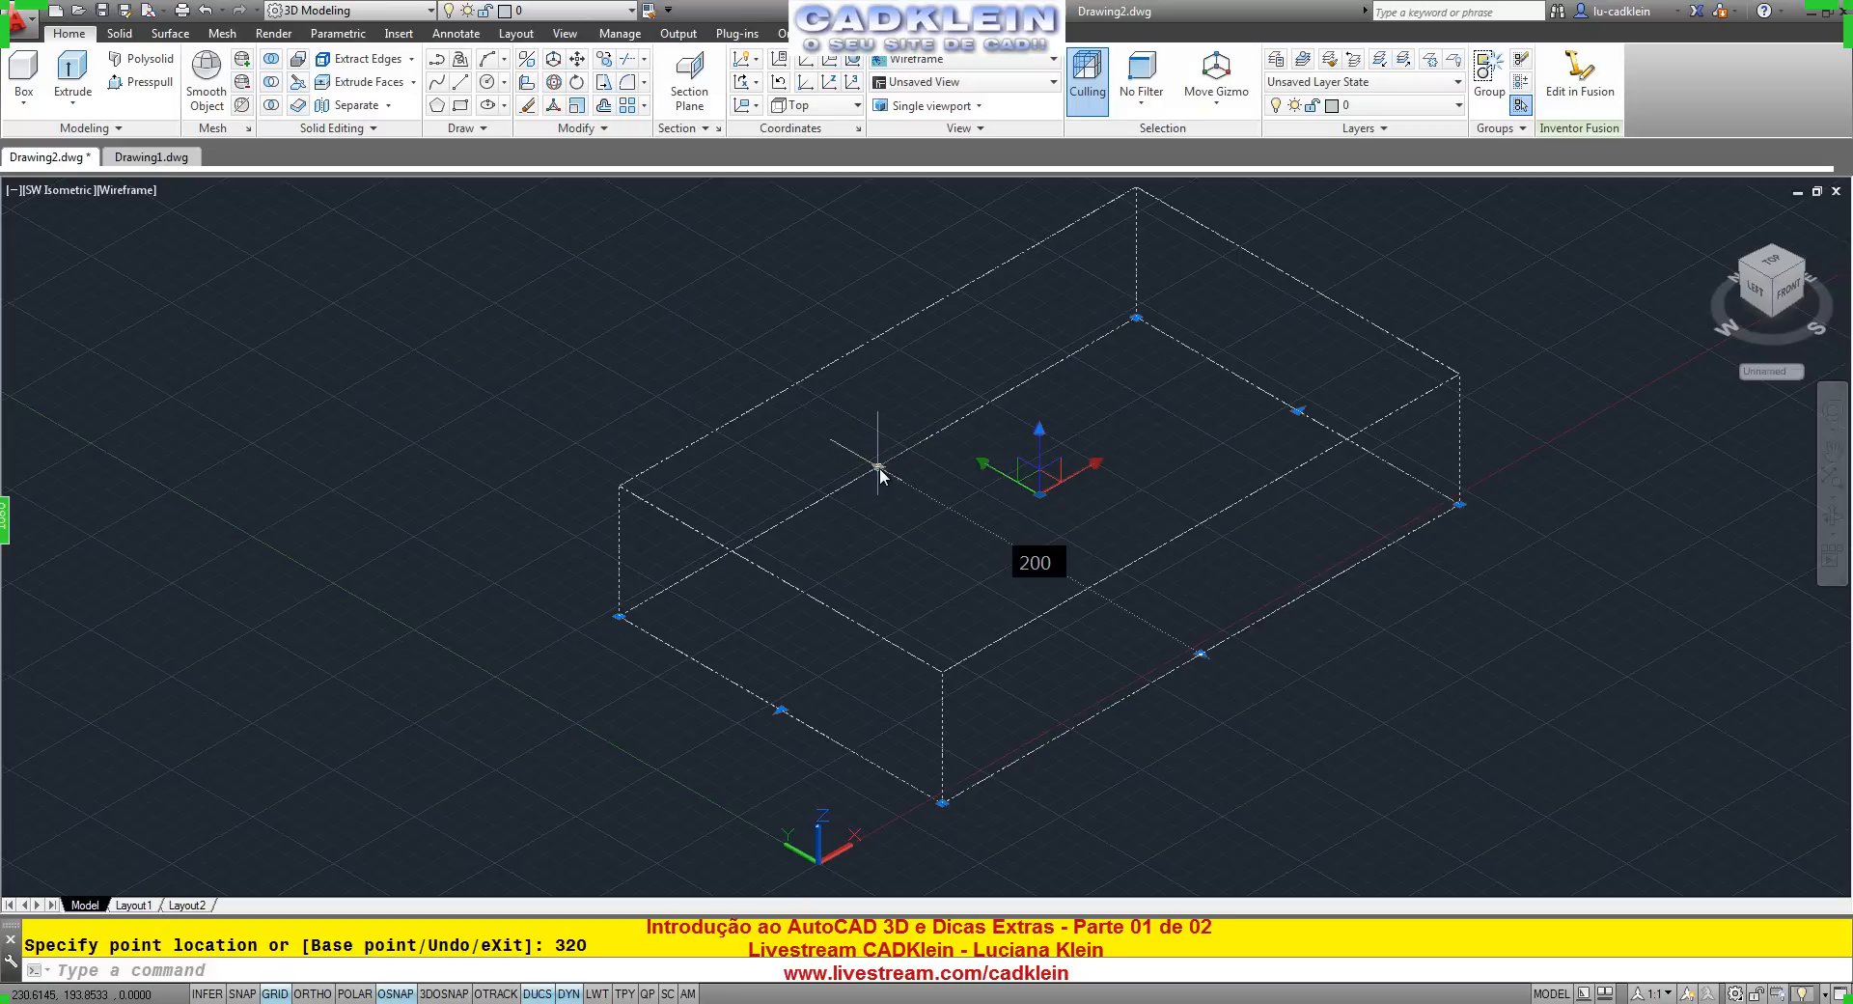
click(879, 468)
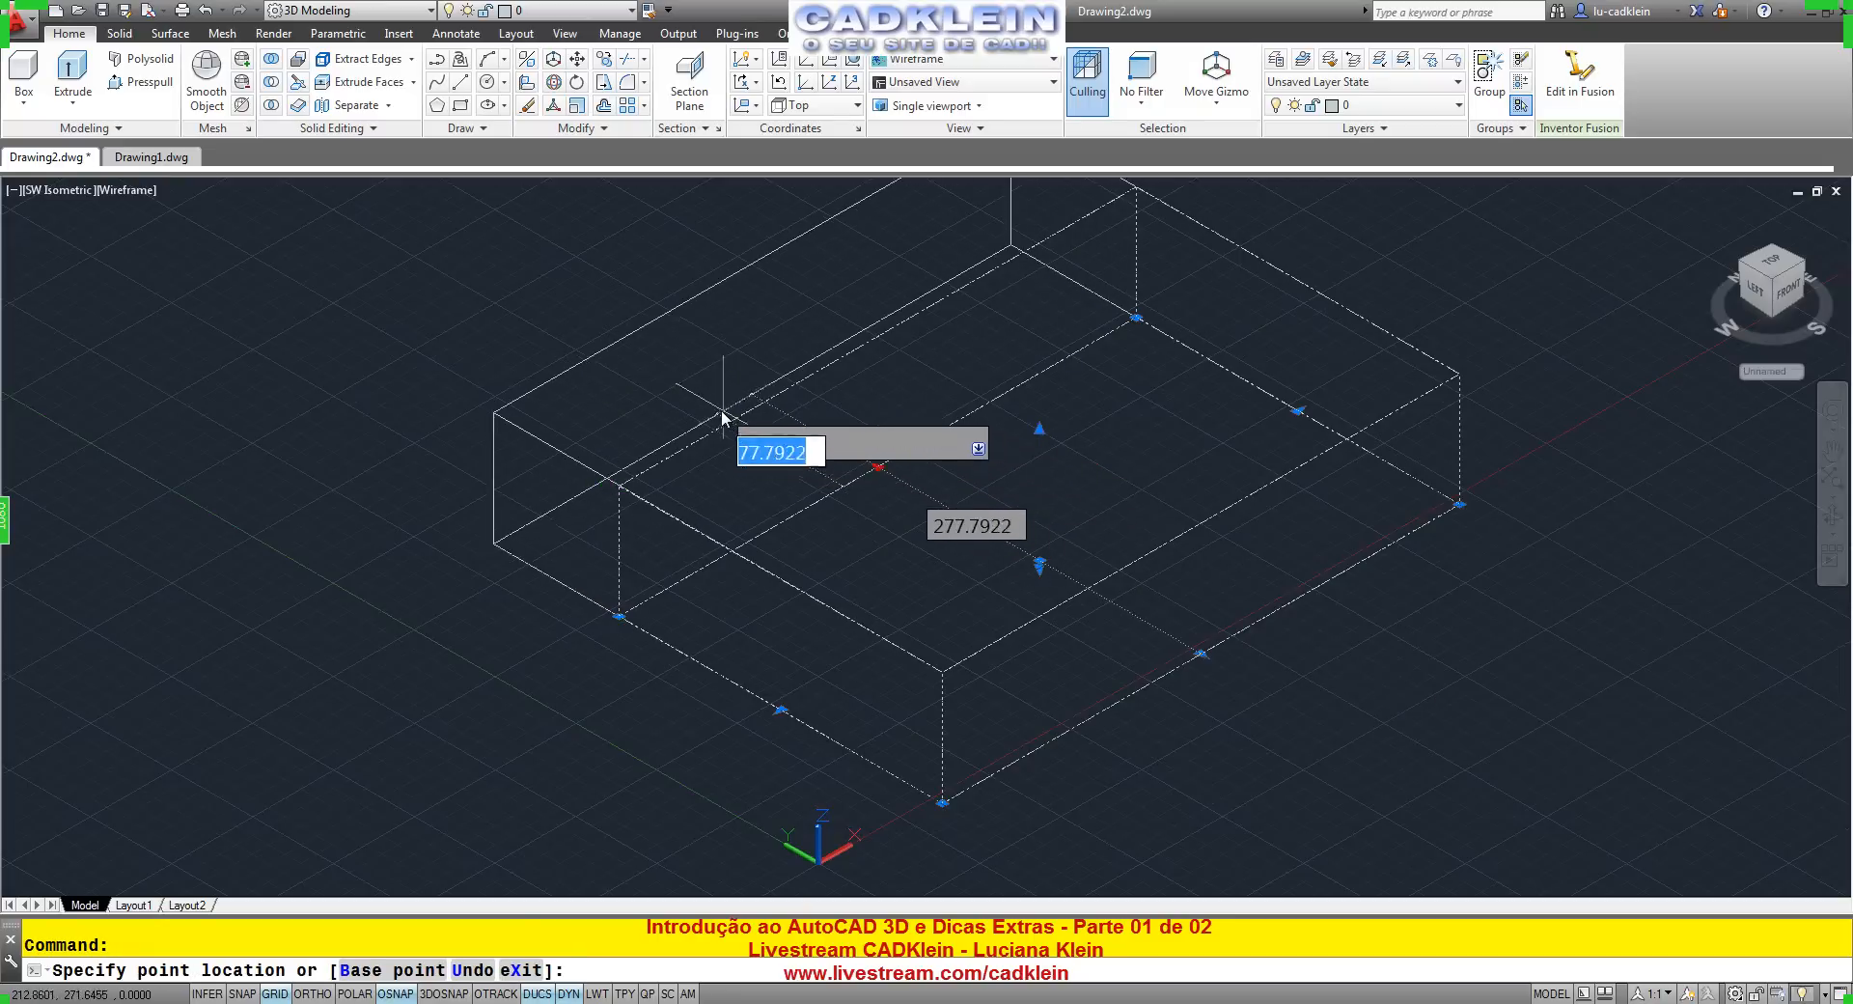
key(Tab)
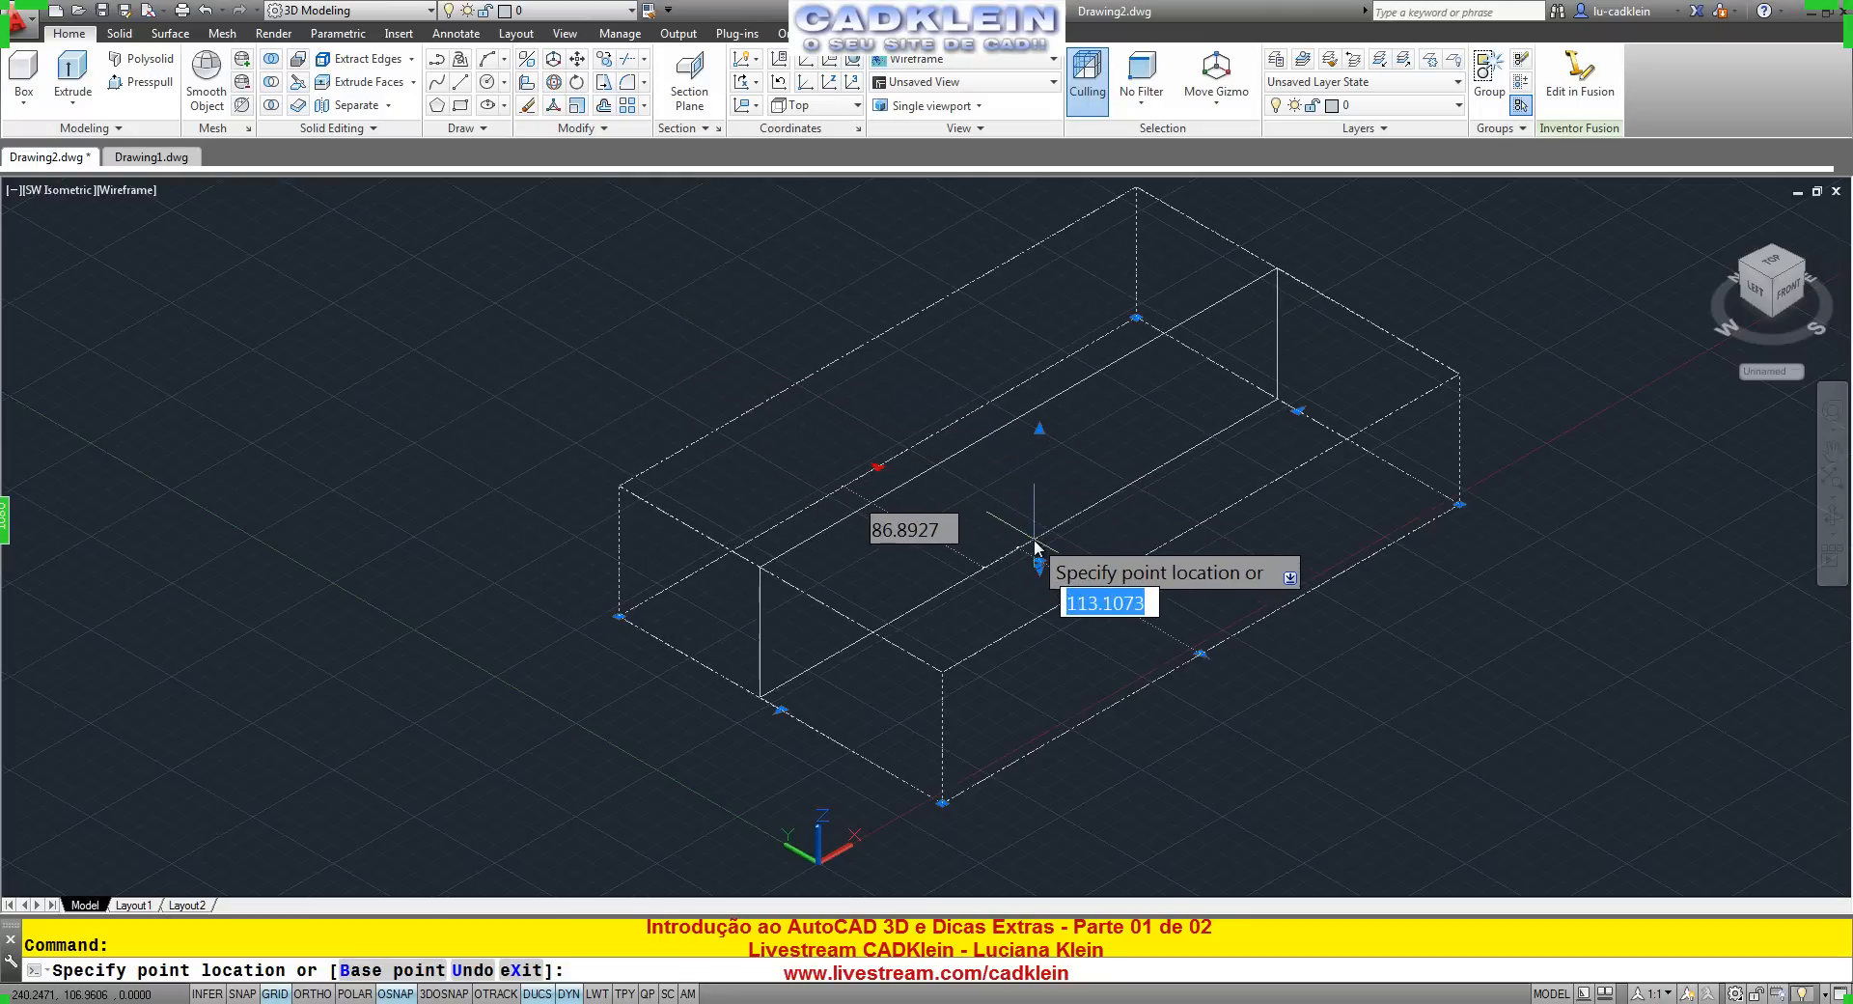
text(110)
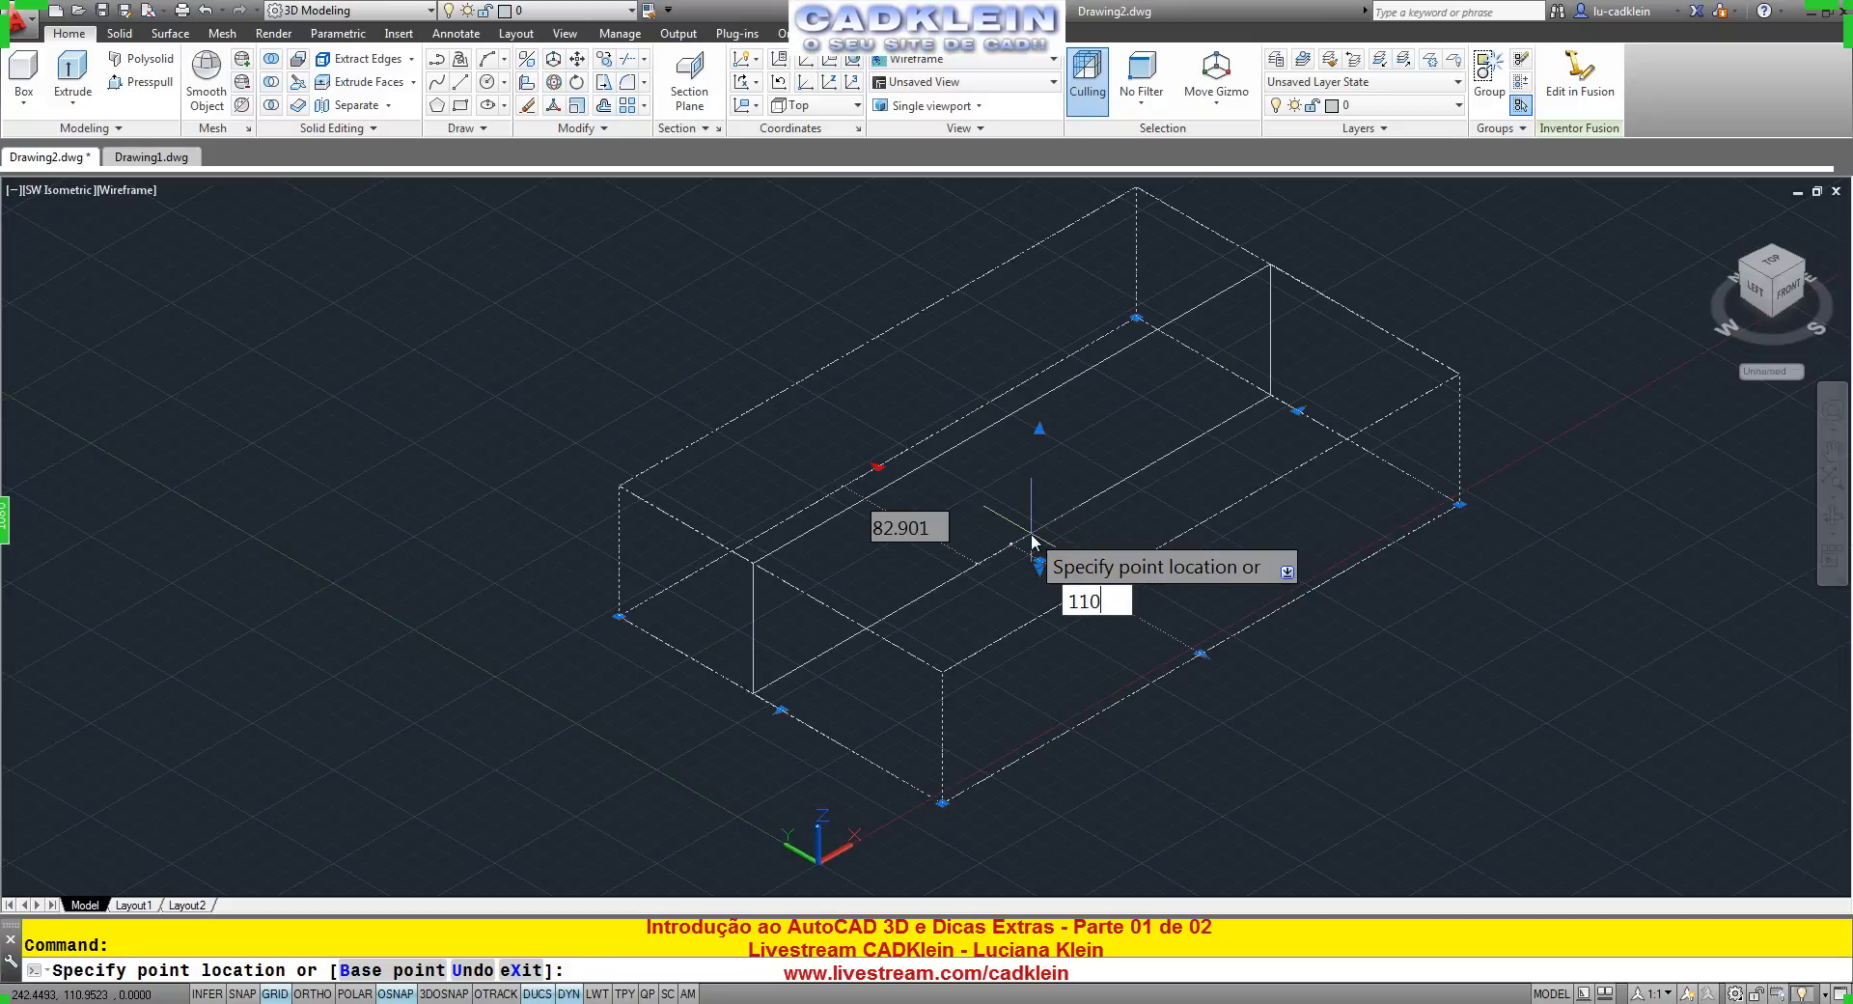
key(Return)
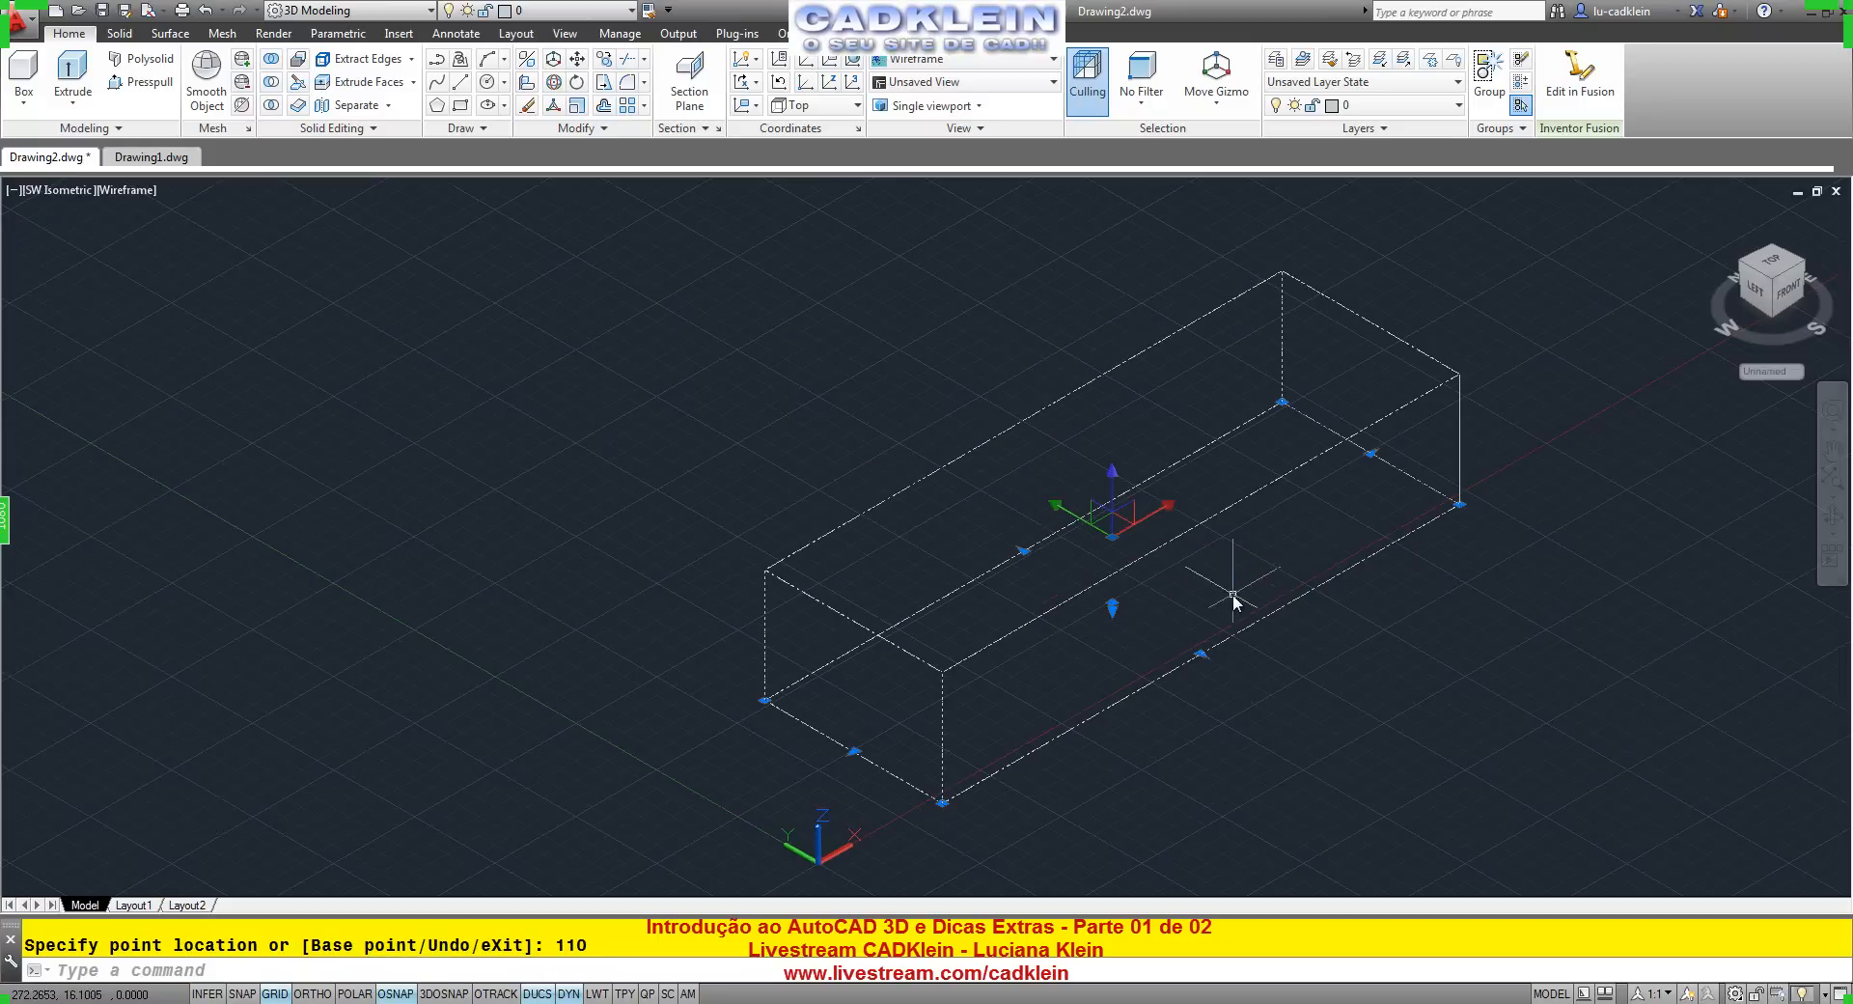
scroll(1245, 601, down, 3)
middle_drag(1255, 600, 981, 633)
scroll(924, 628, up, 3)
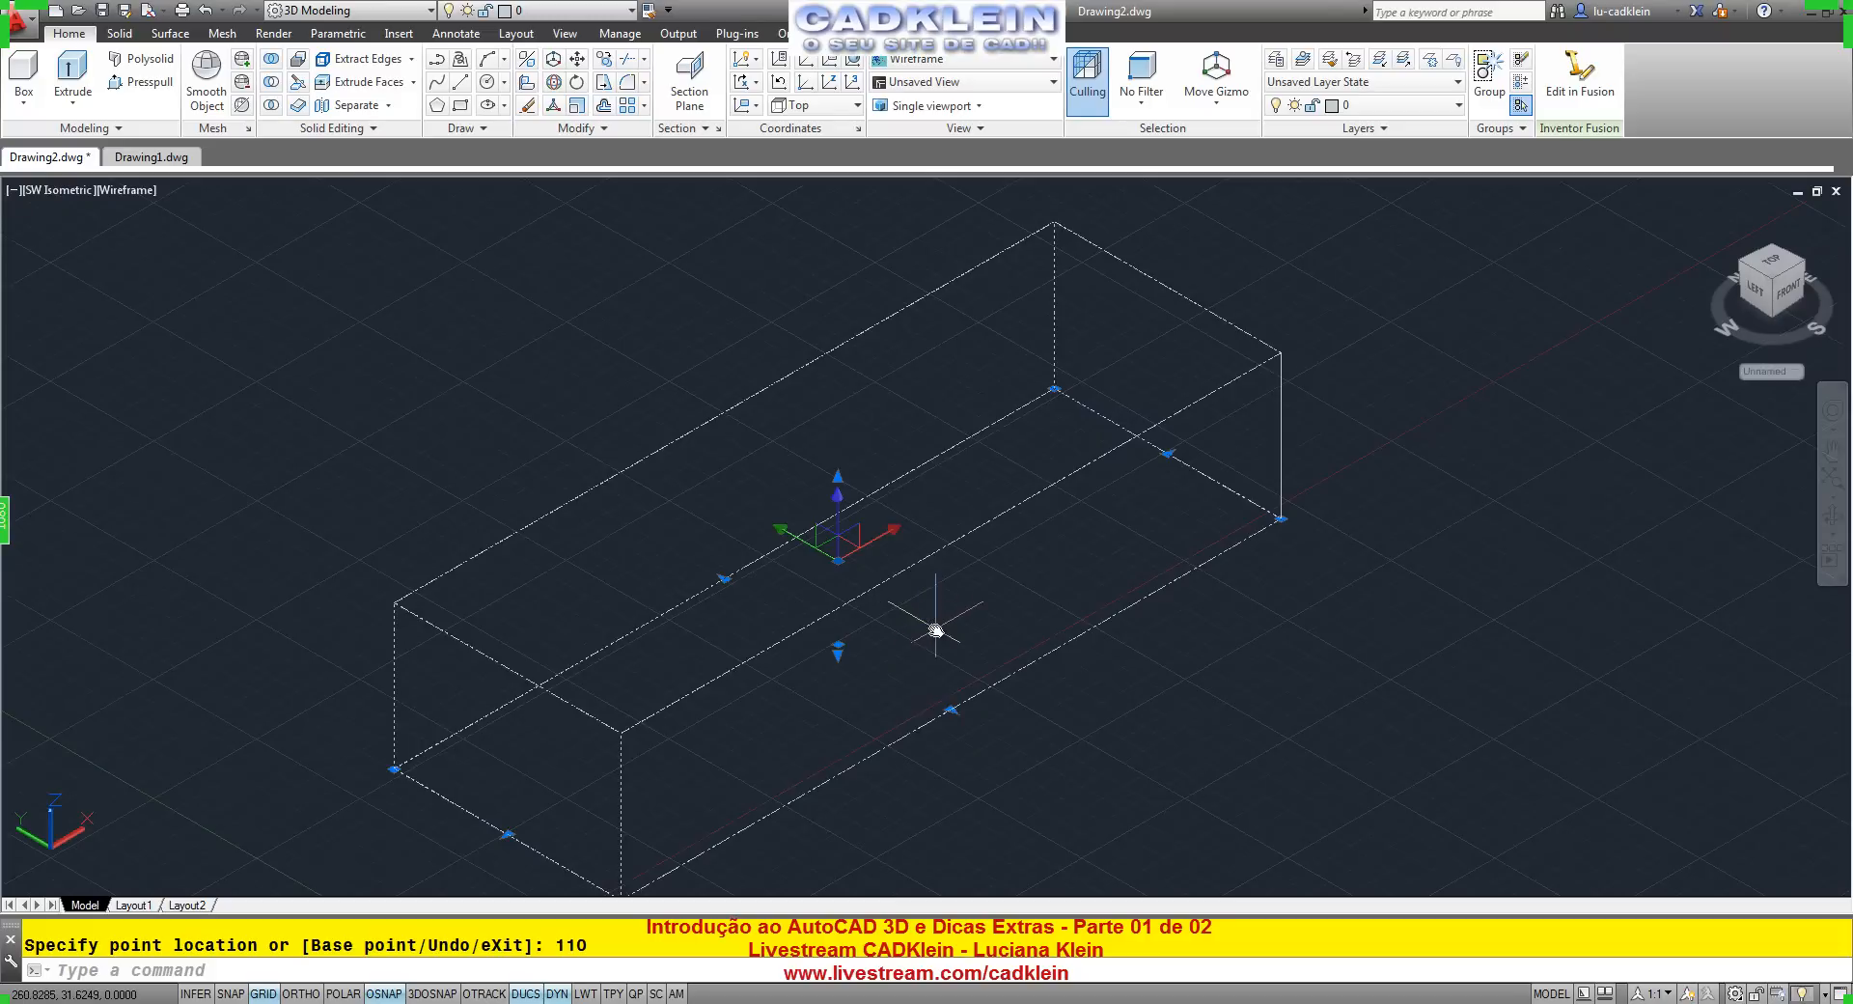
scroll(1001, 559, down, 4)
middle_drag(1062, 538, 1022, 586)
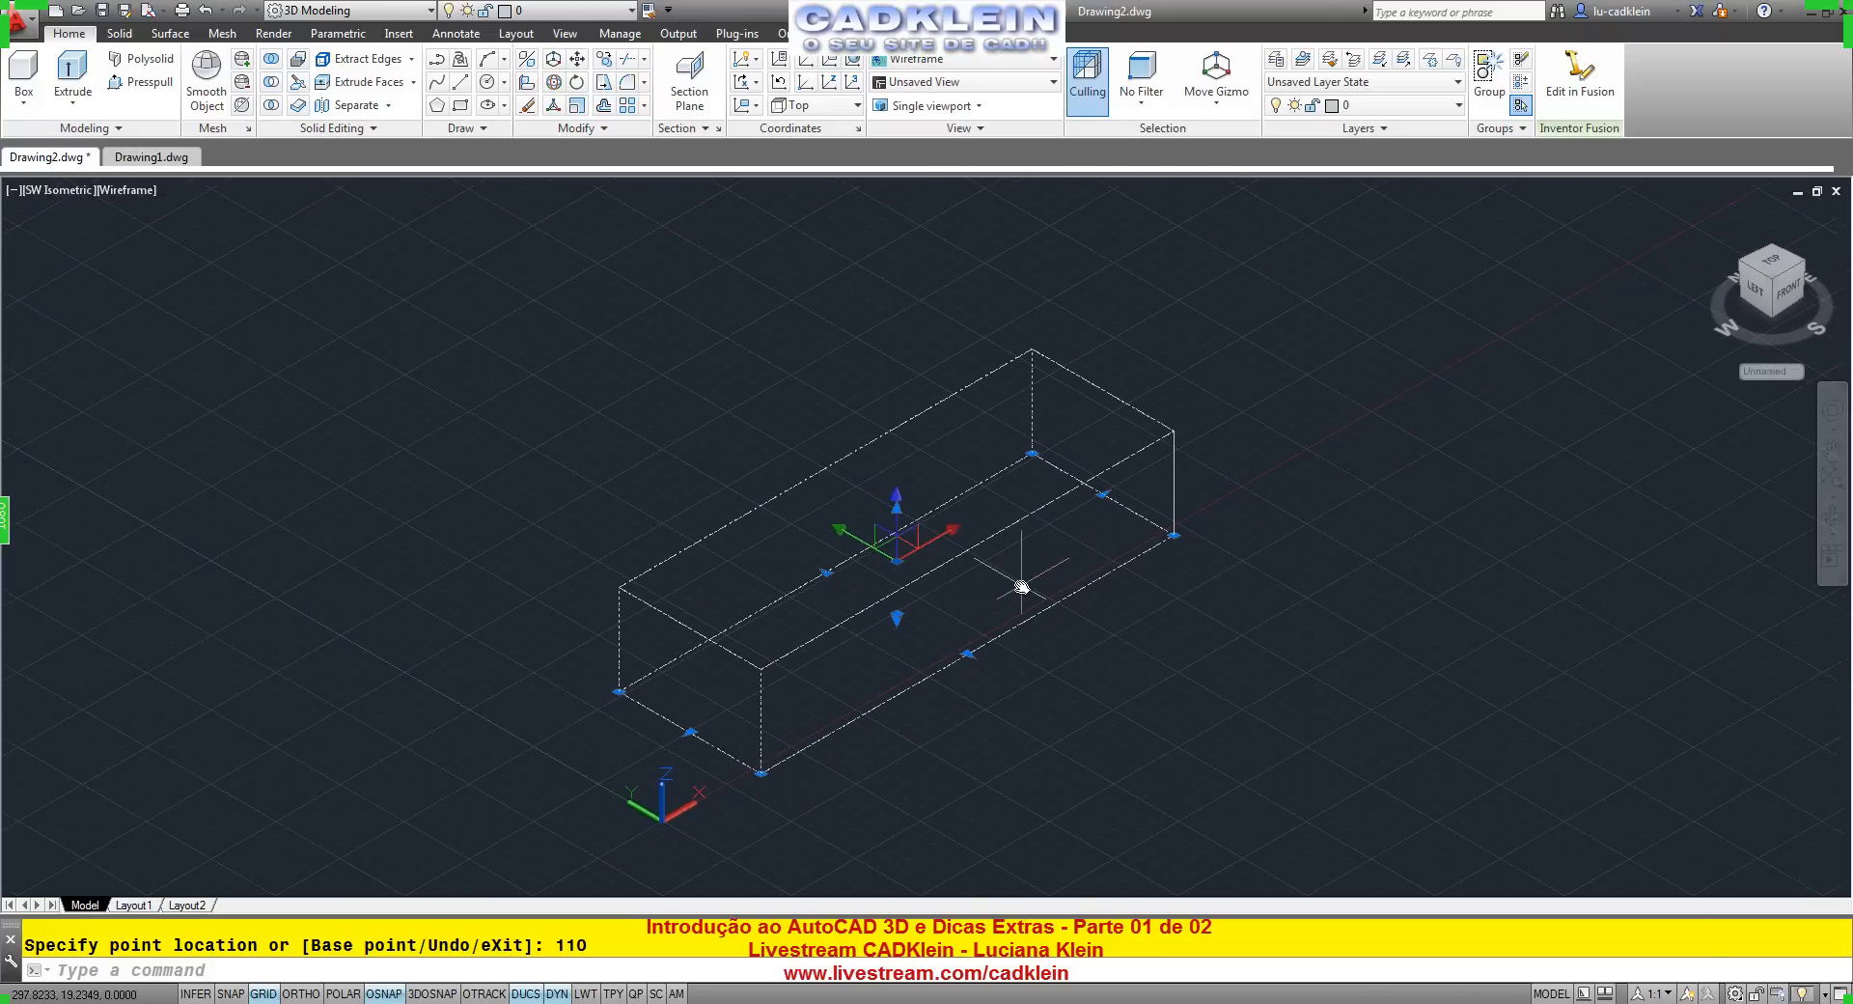
click(22, 102)
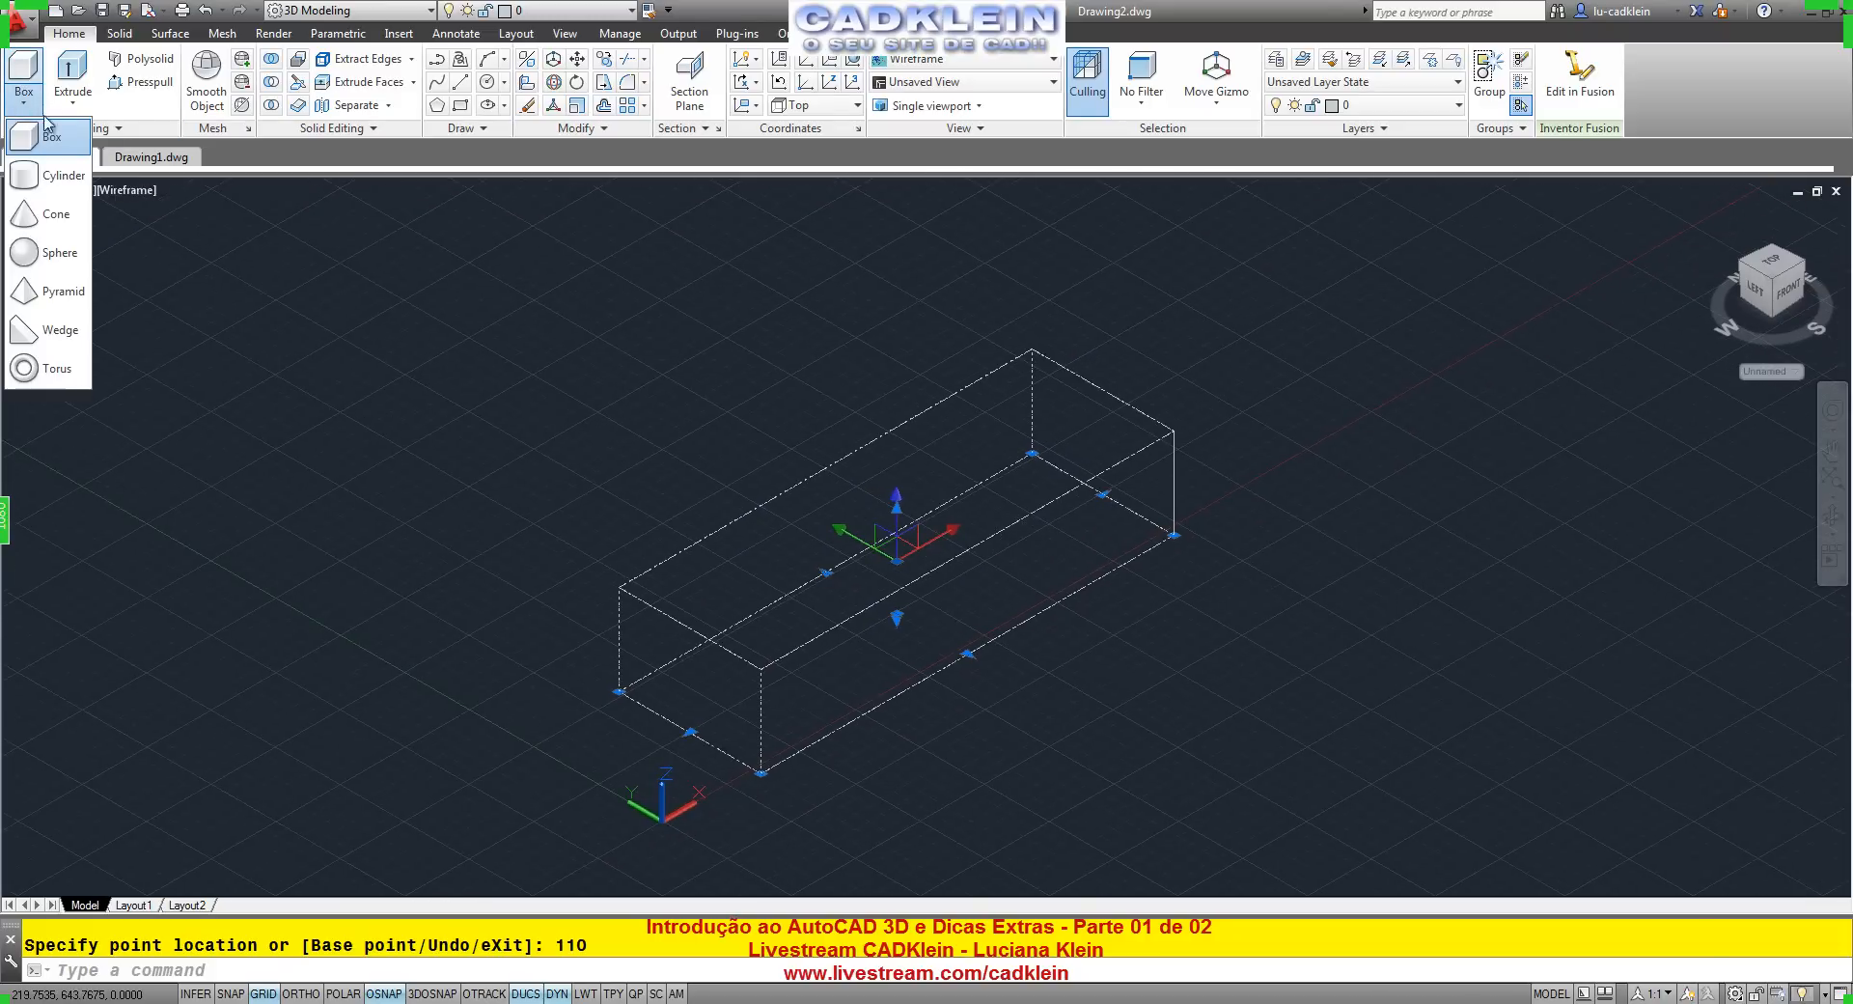
click(895, 377)
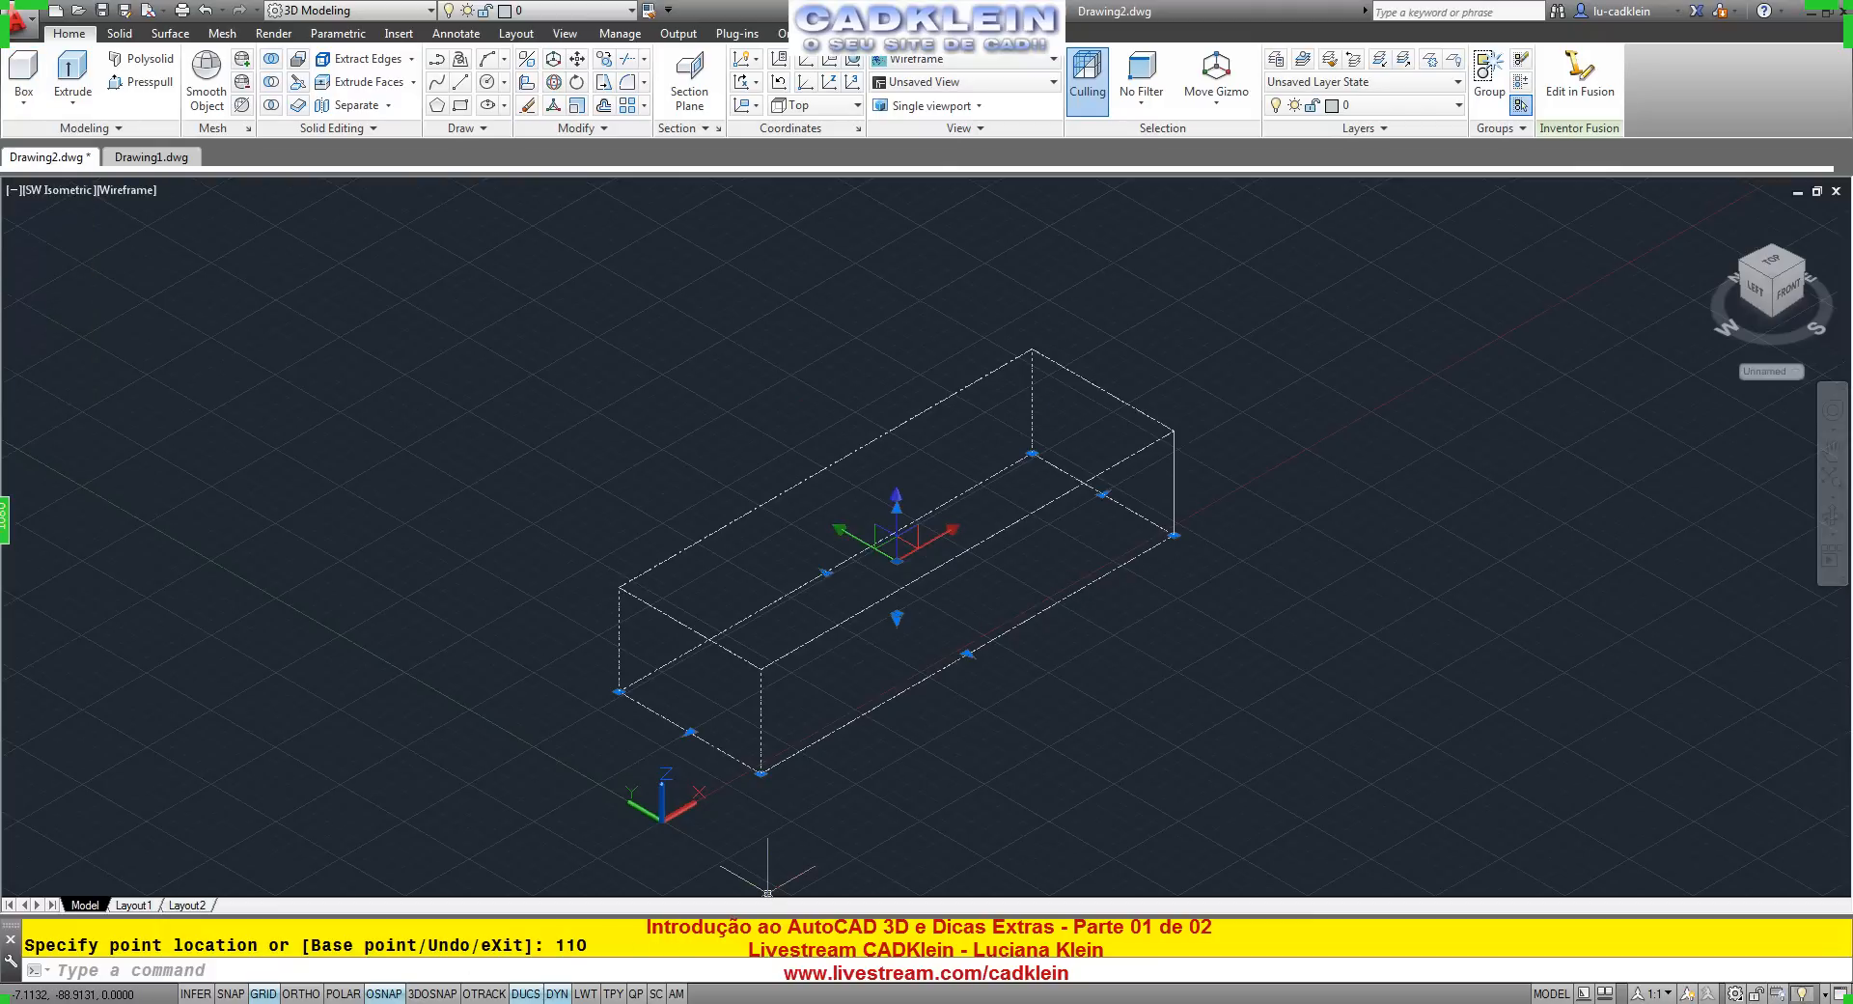
Switch to the livestream page in the browser to read the chat.
key(alt+Tab)
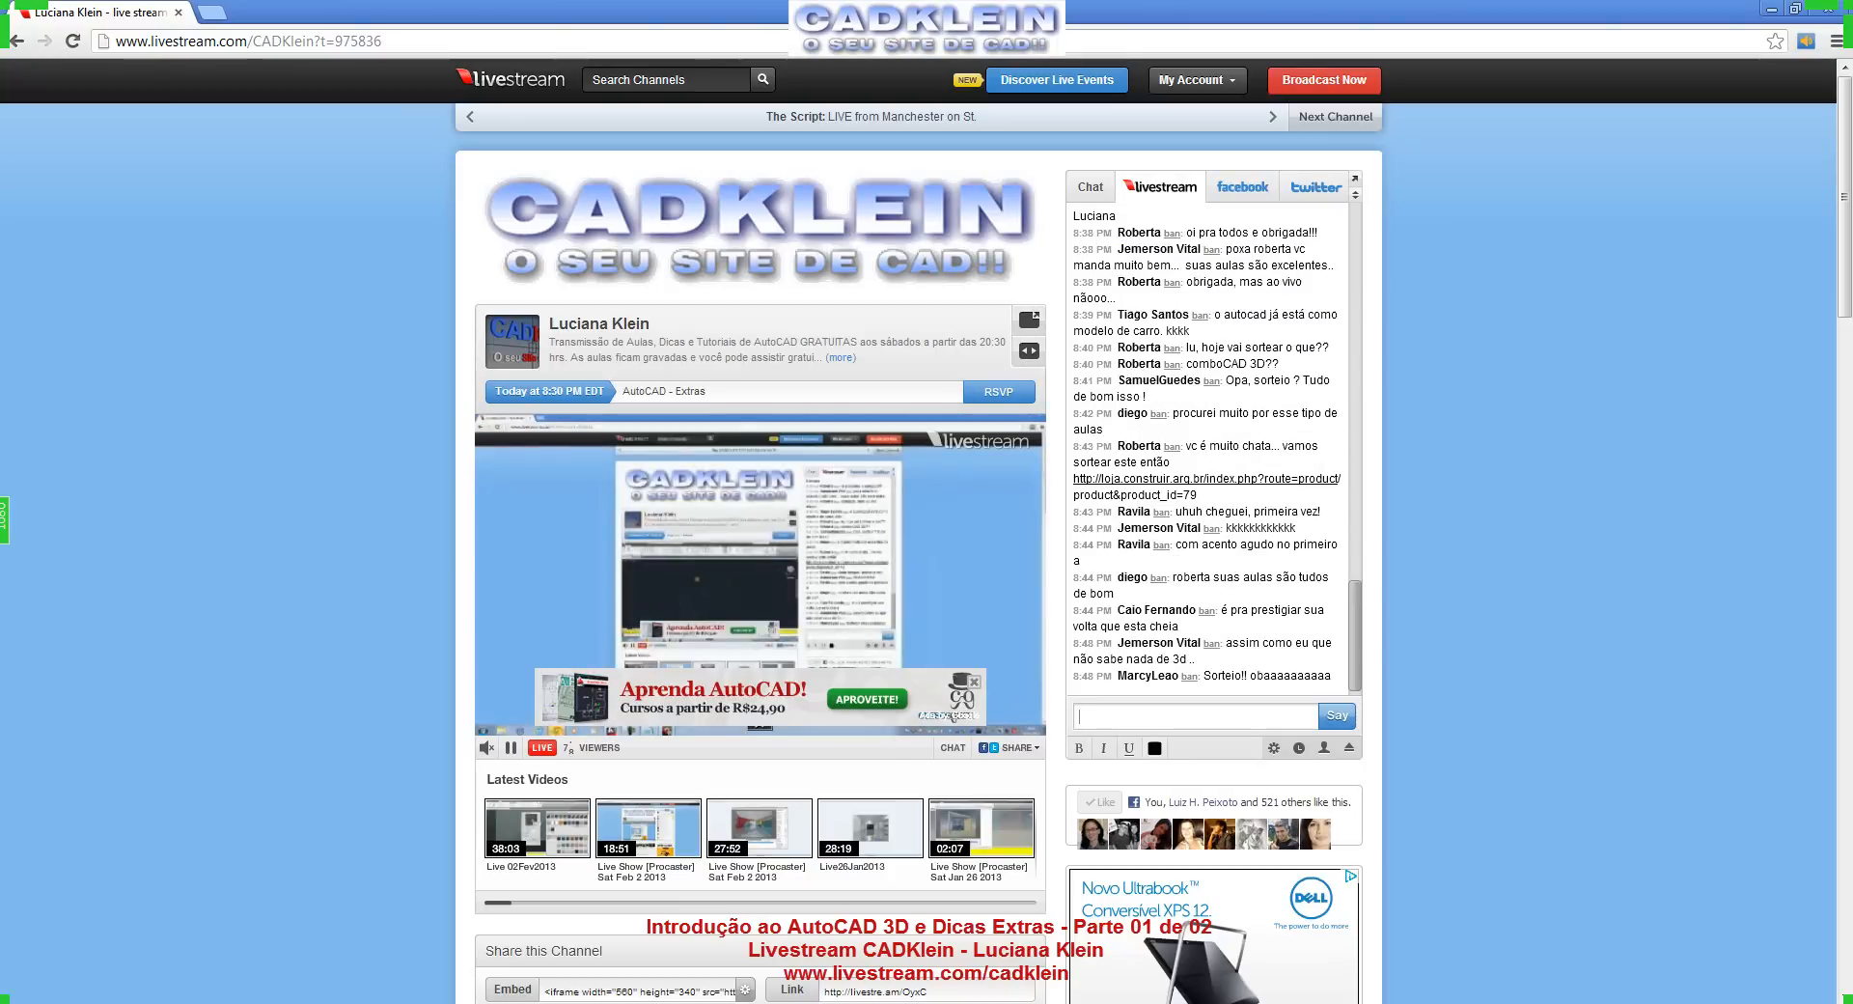
Check in to the page's Facebook chat without inviting friends, read the messages and return to the Livestream chat.
click(1242, 187)
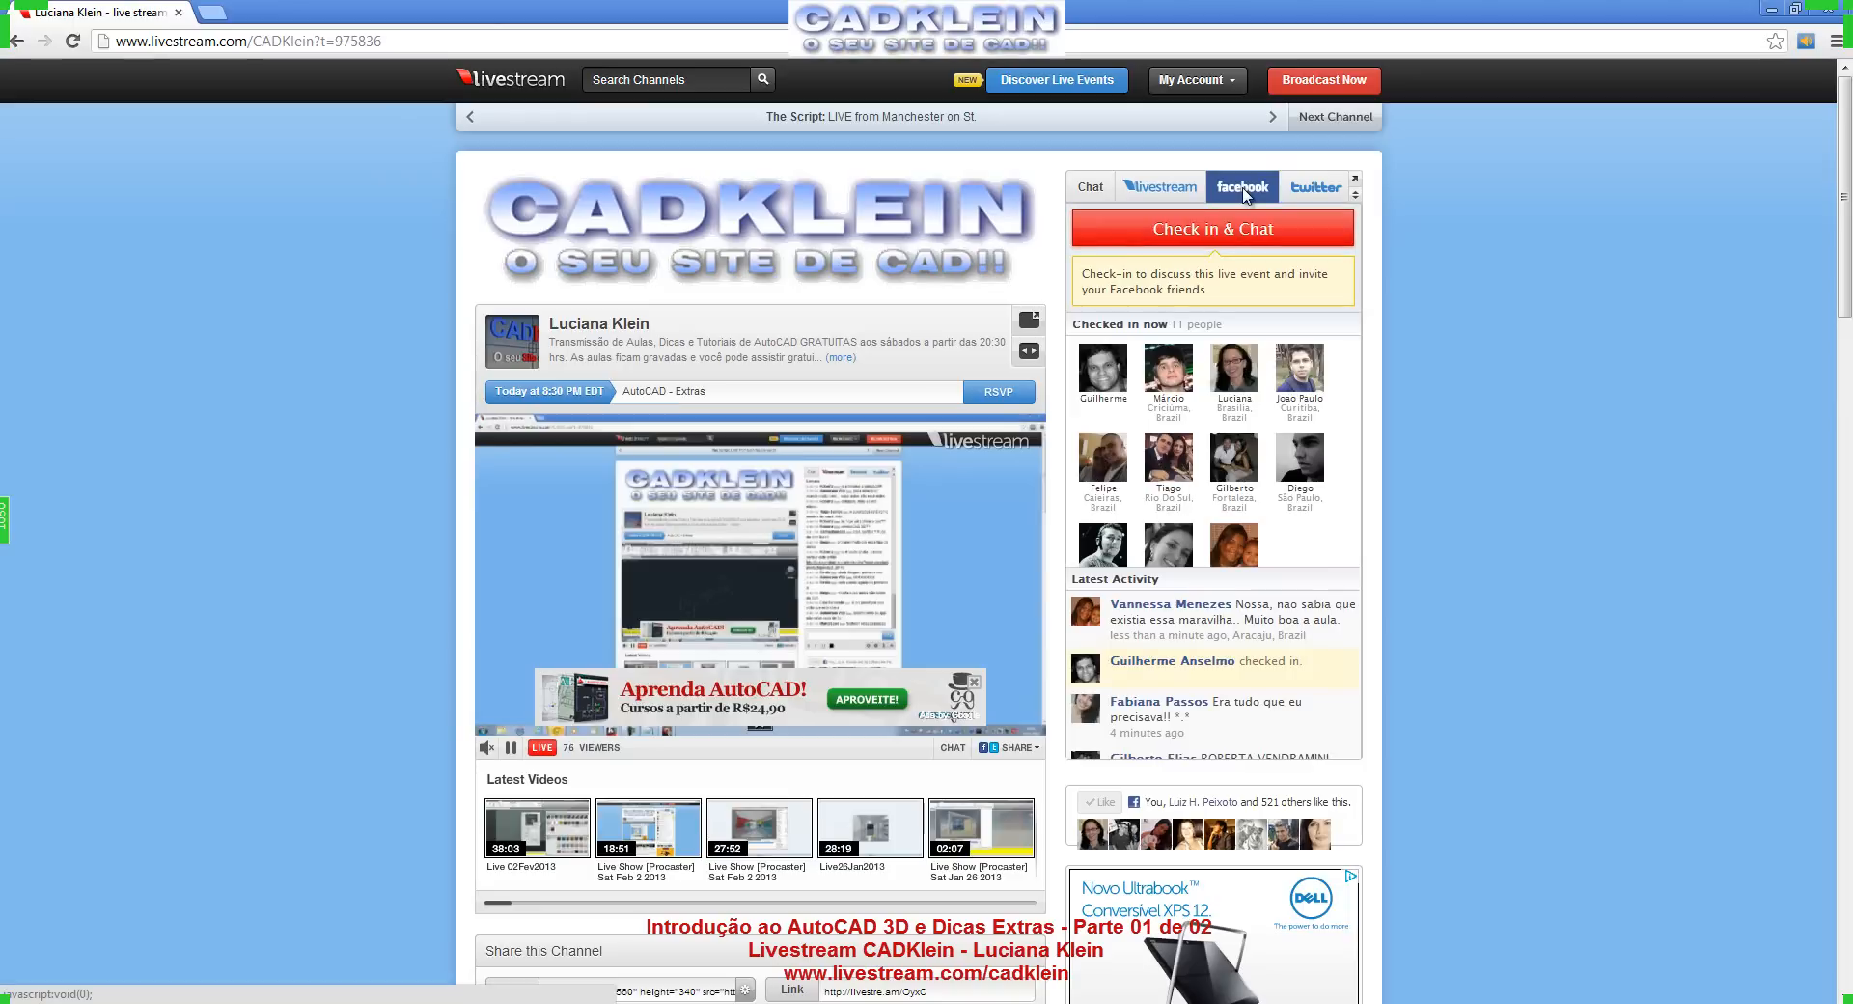
click(1231, 227)
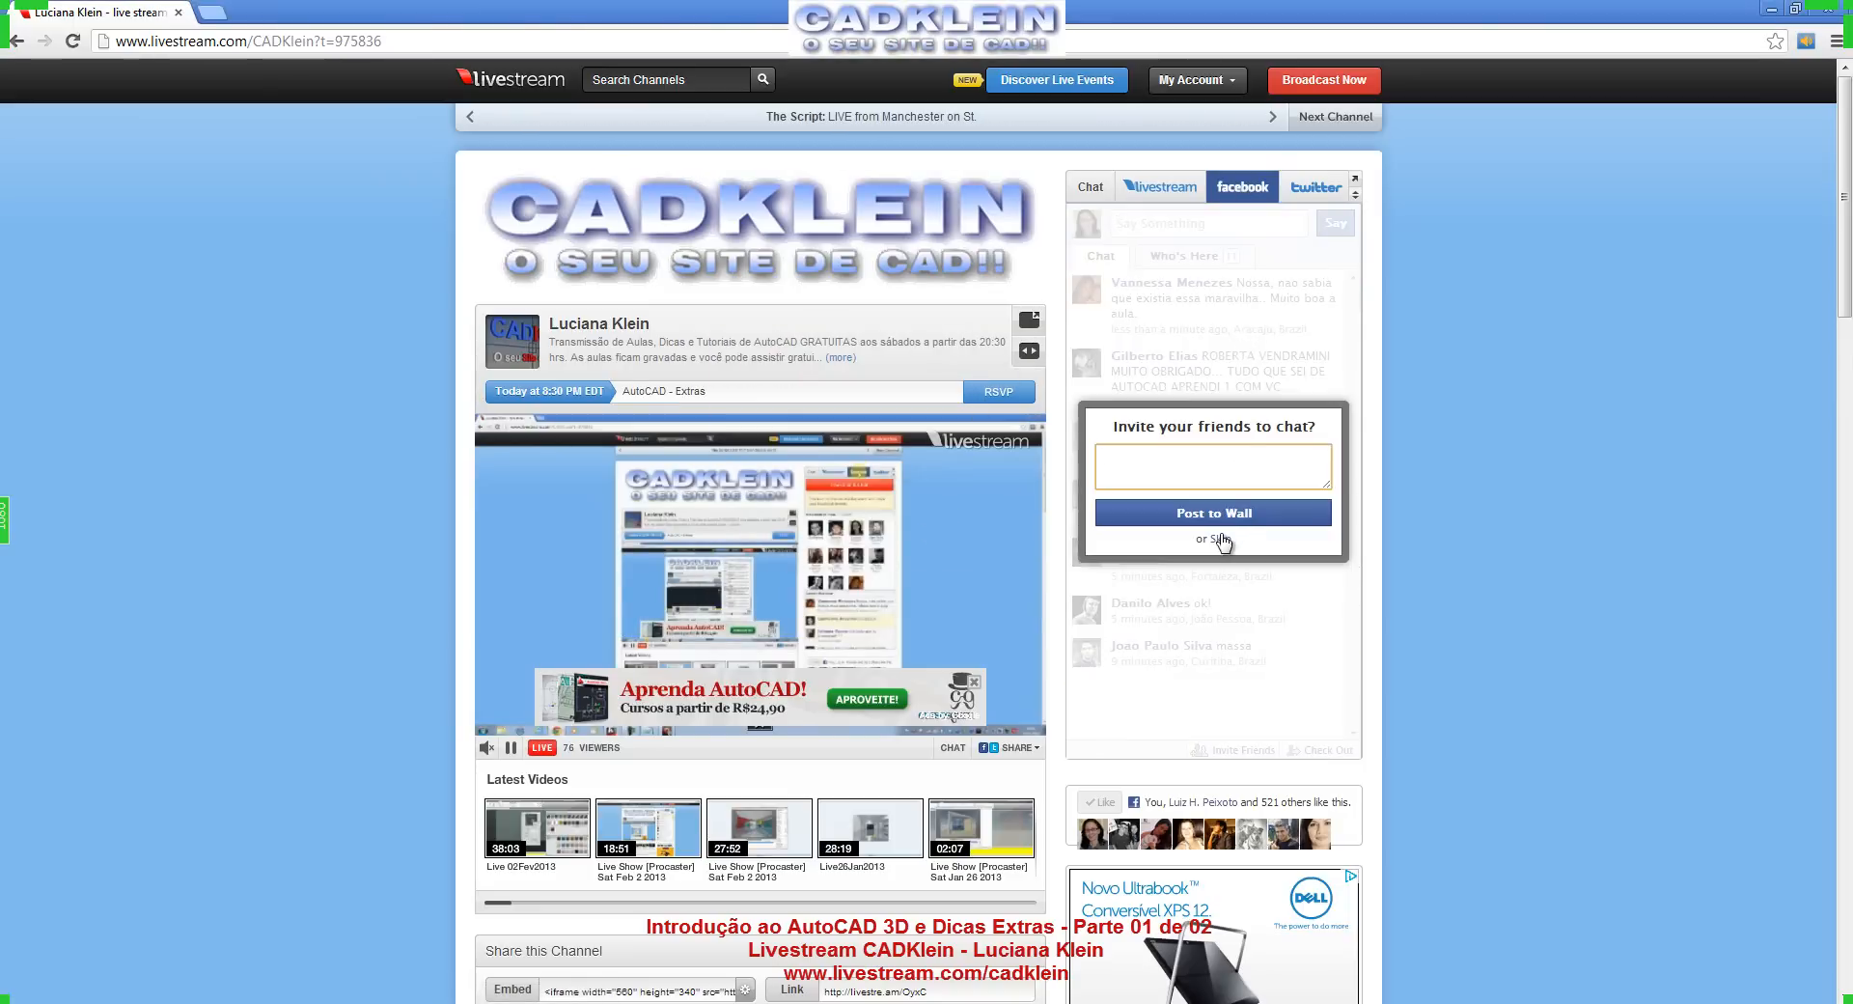
click(1222, 540)
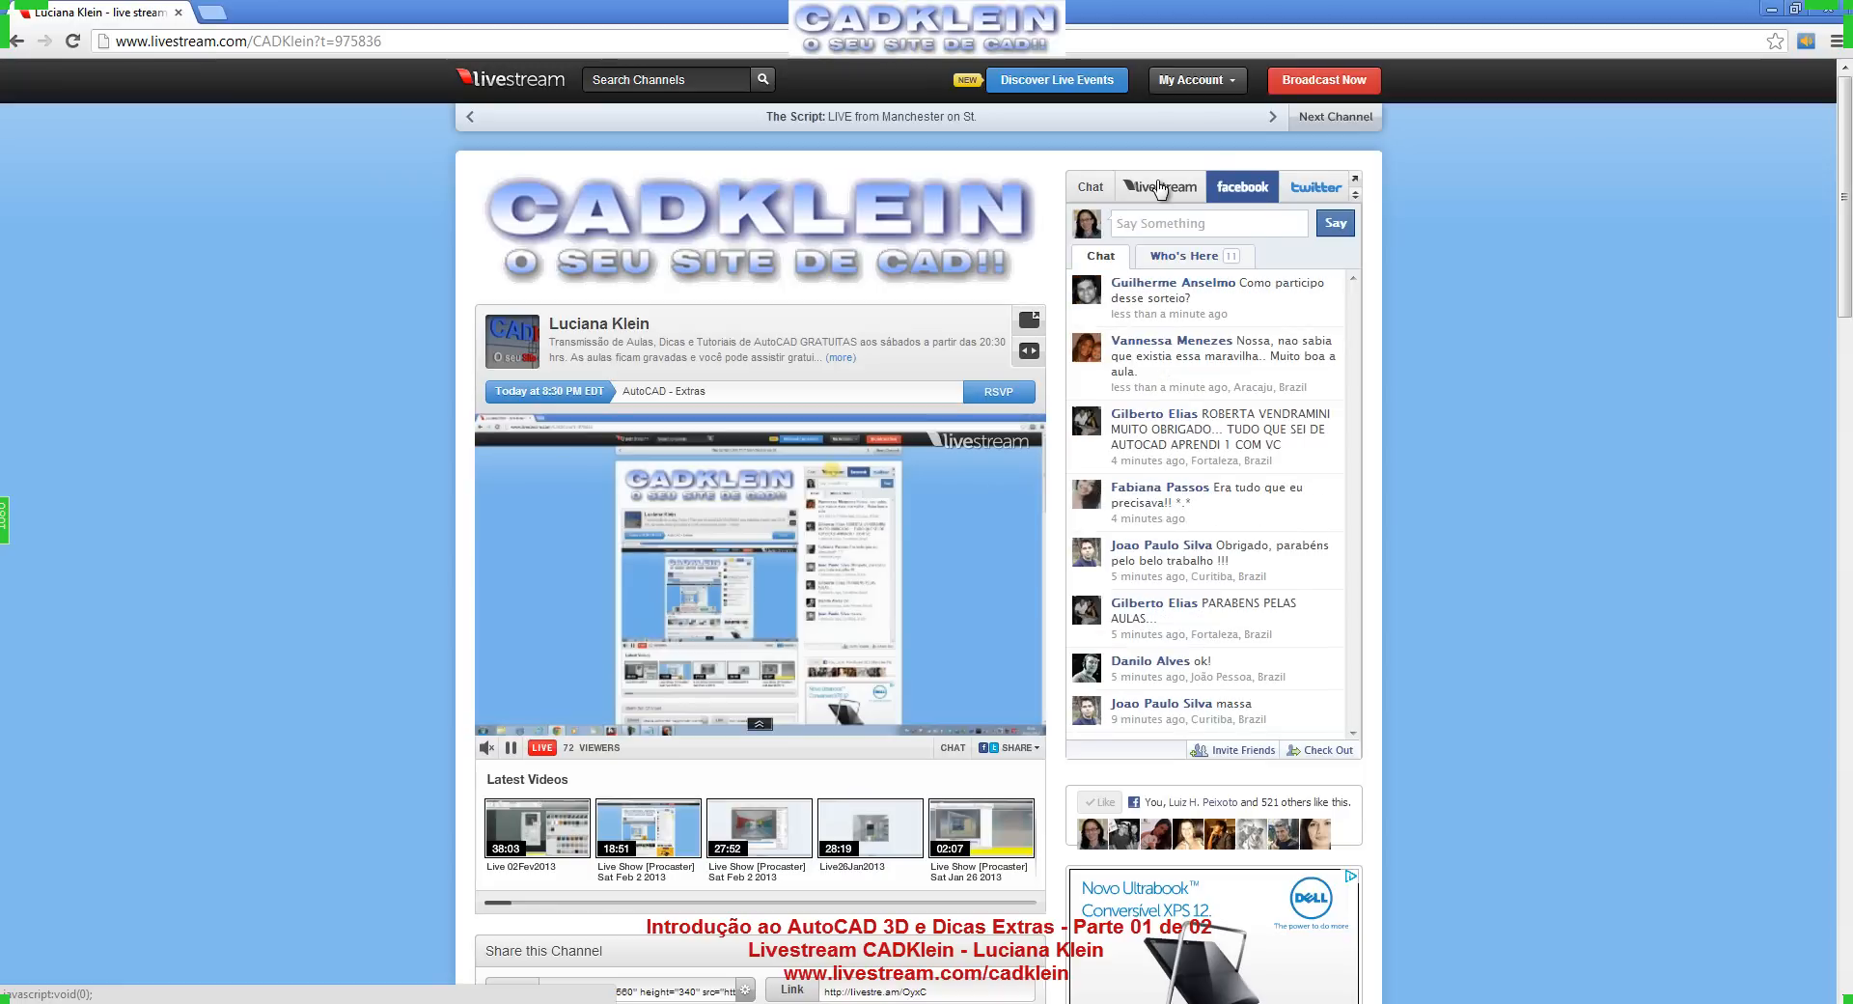
click(1161, 189)
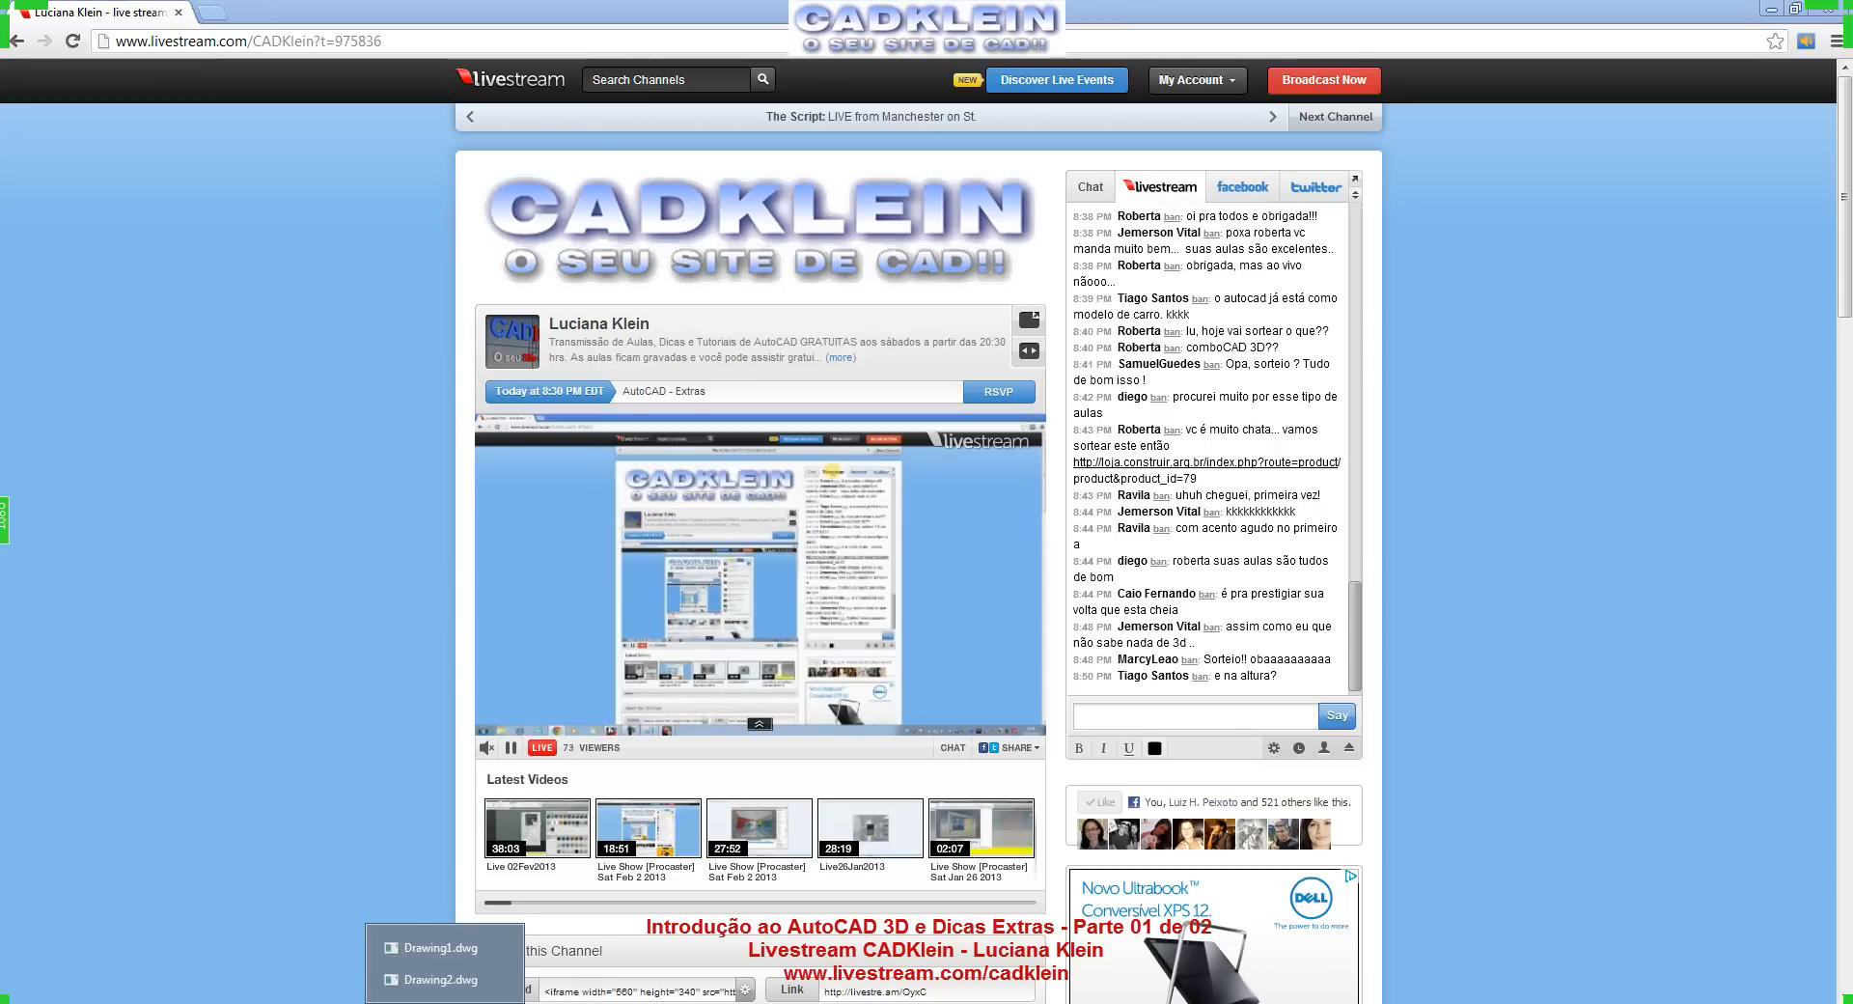
Switch back to Drawing2.dwg in AutoCAD, set the box's total height to 200 with its top grip, and deselect it.
click(456, 981)
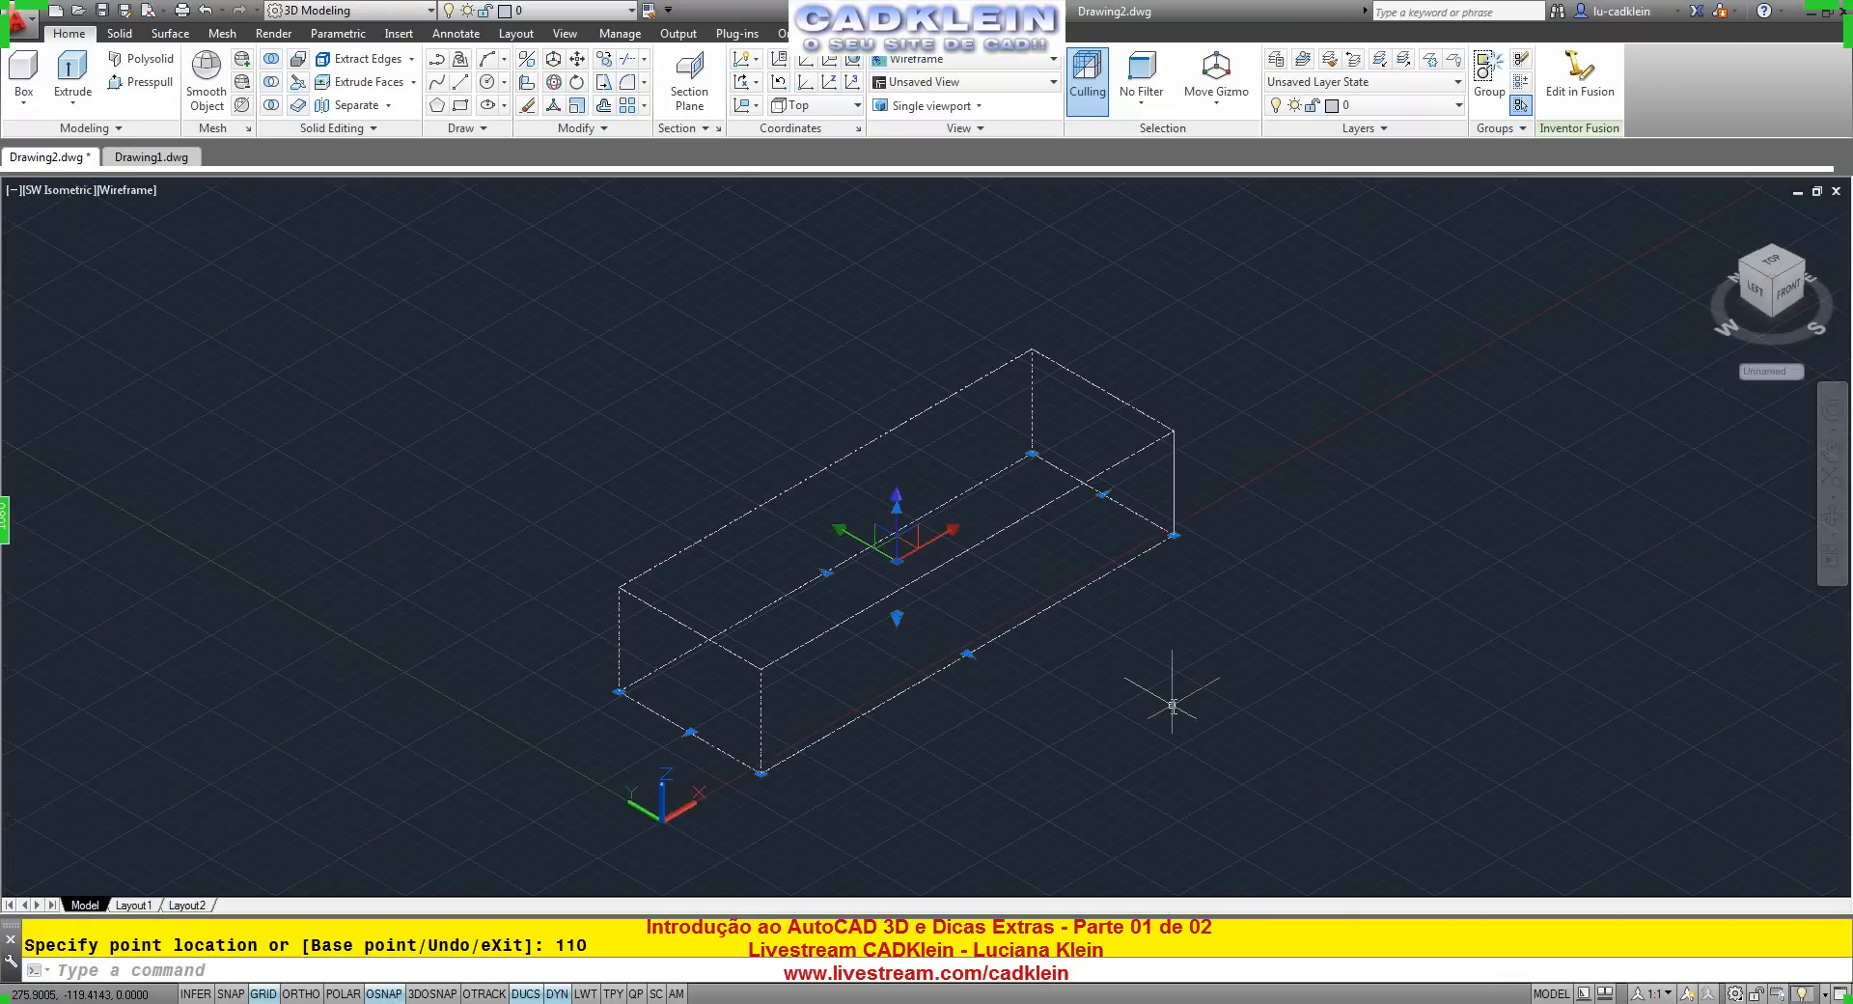
click(897, 504)
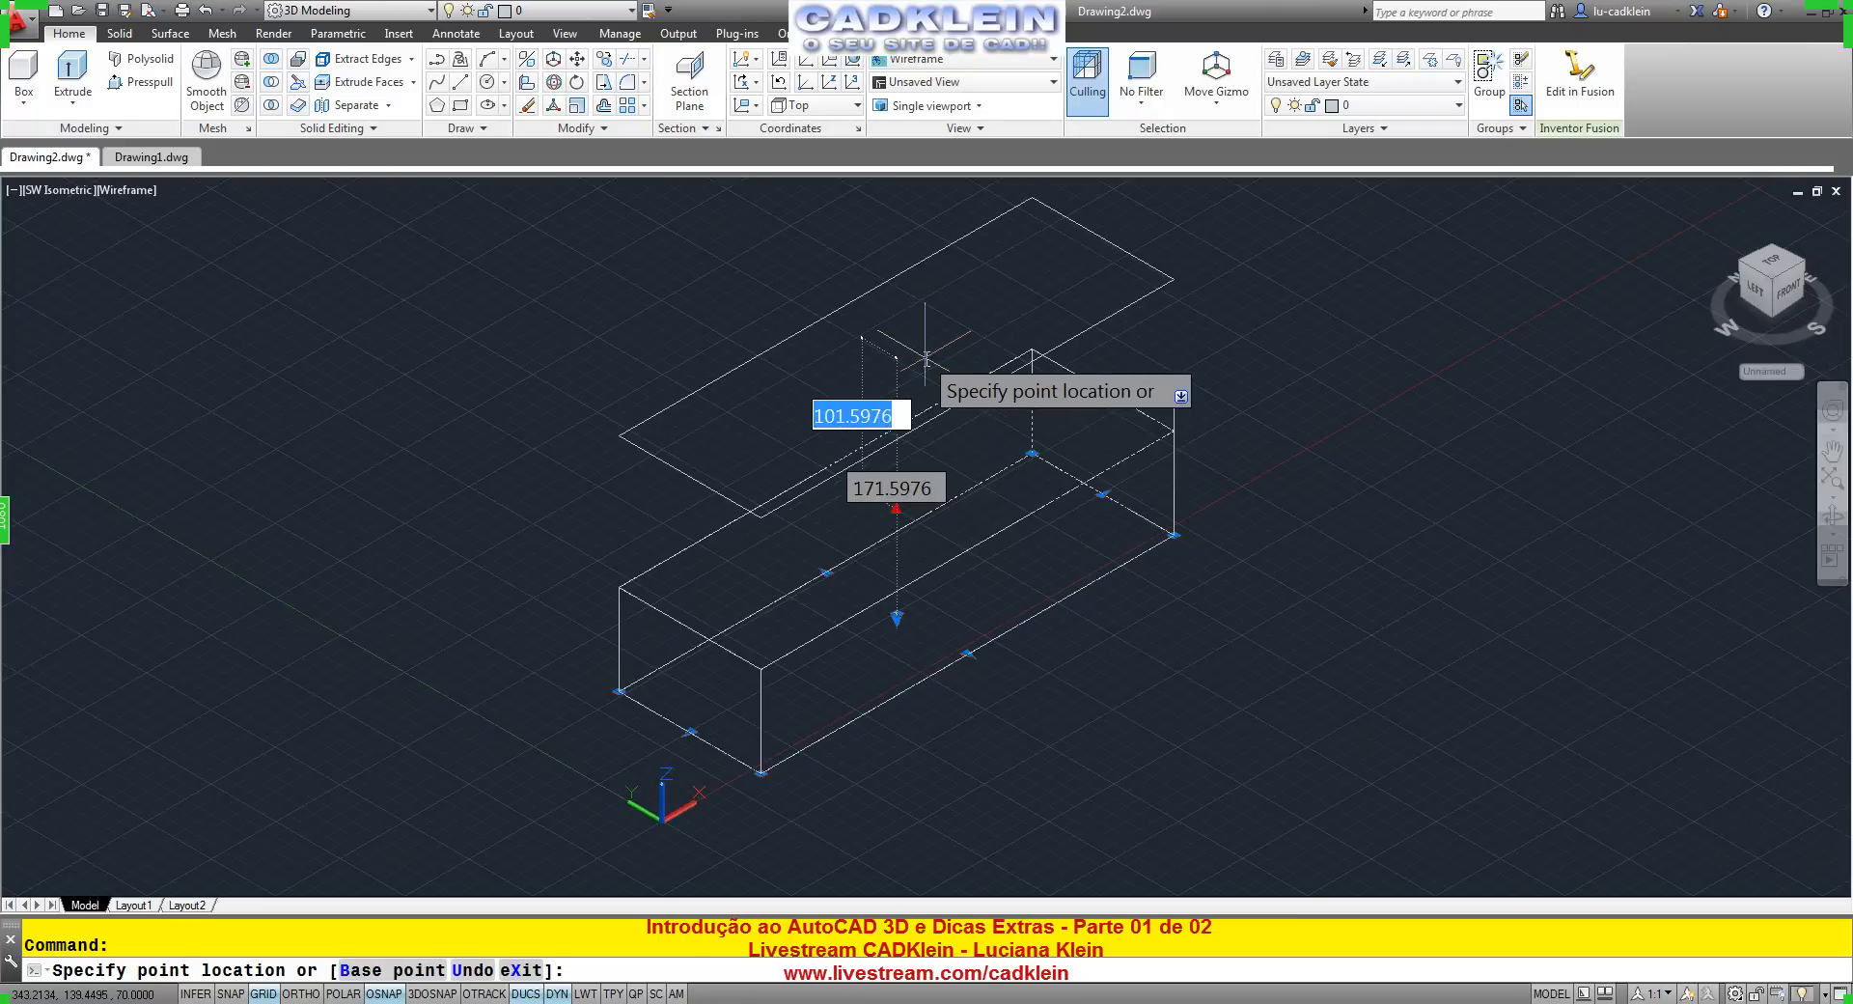
key(Tab)
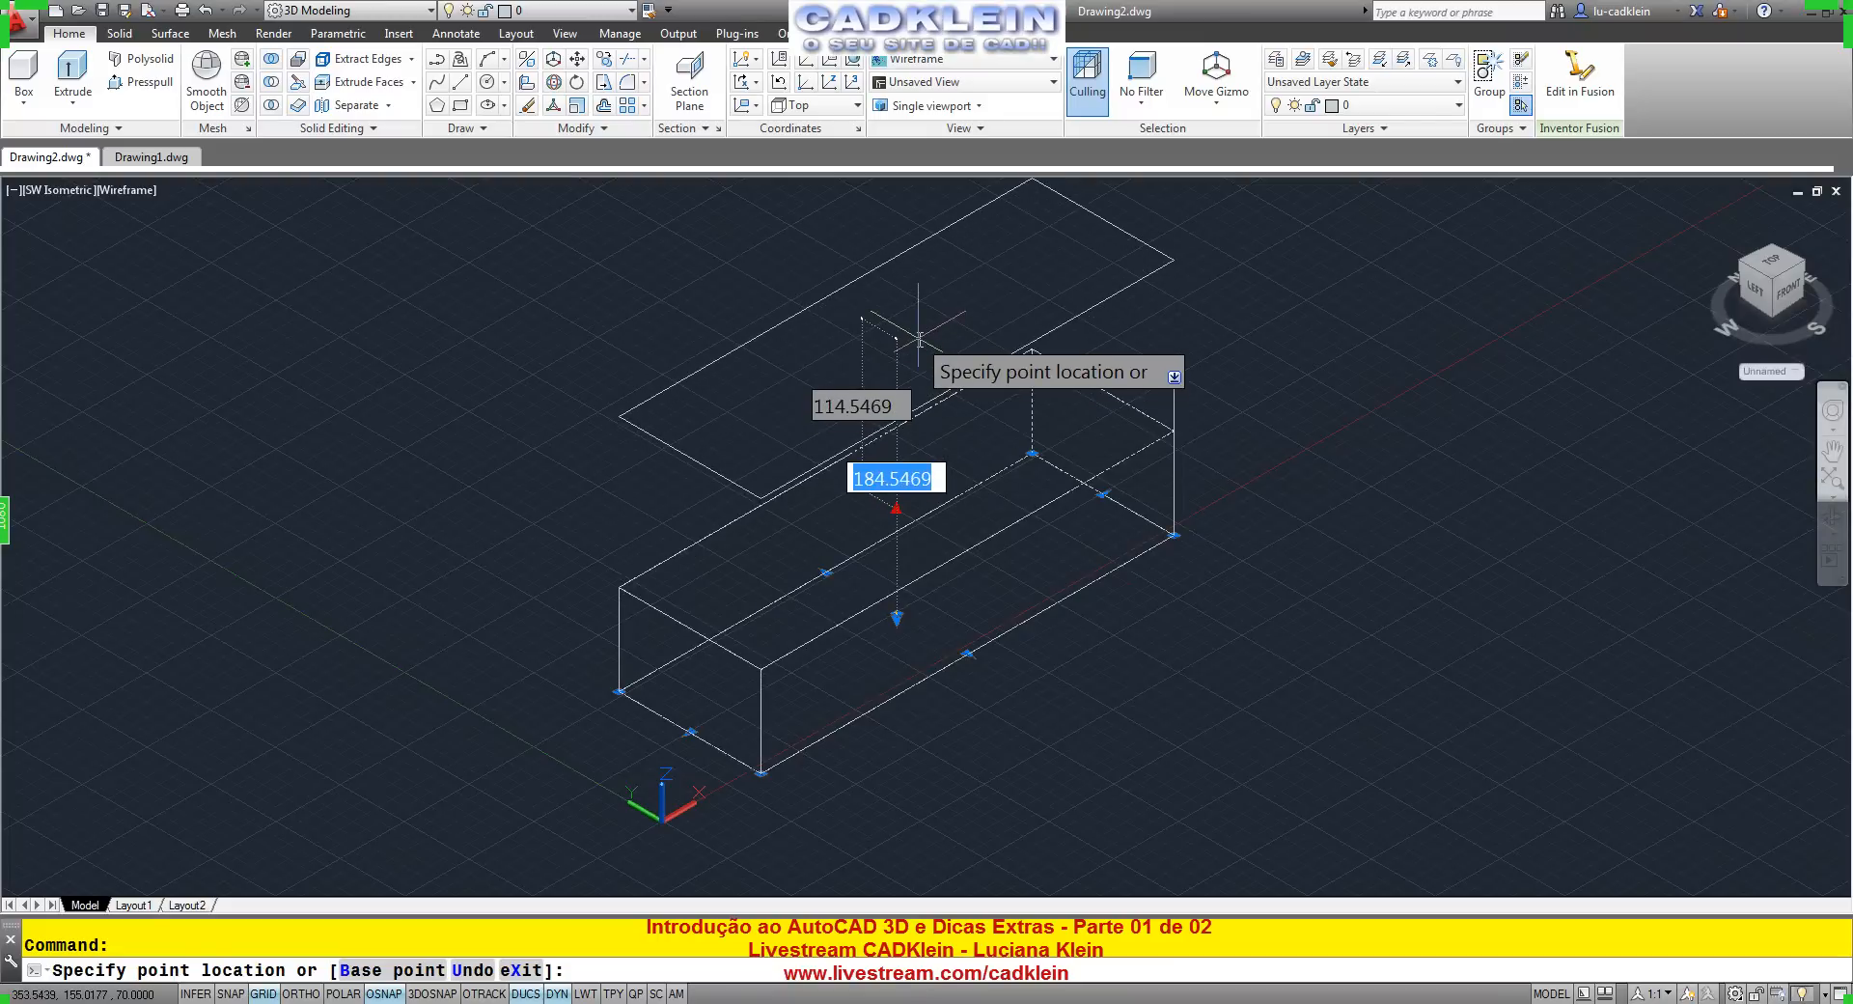
text(2)
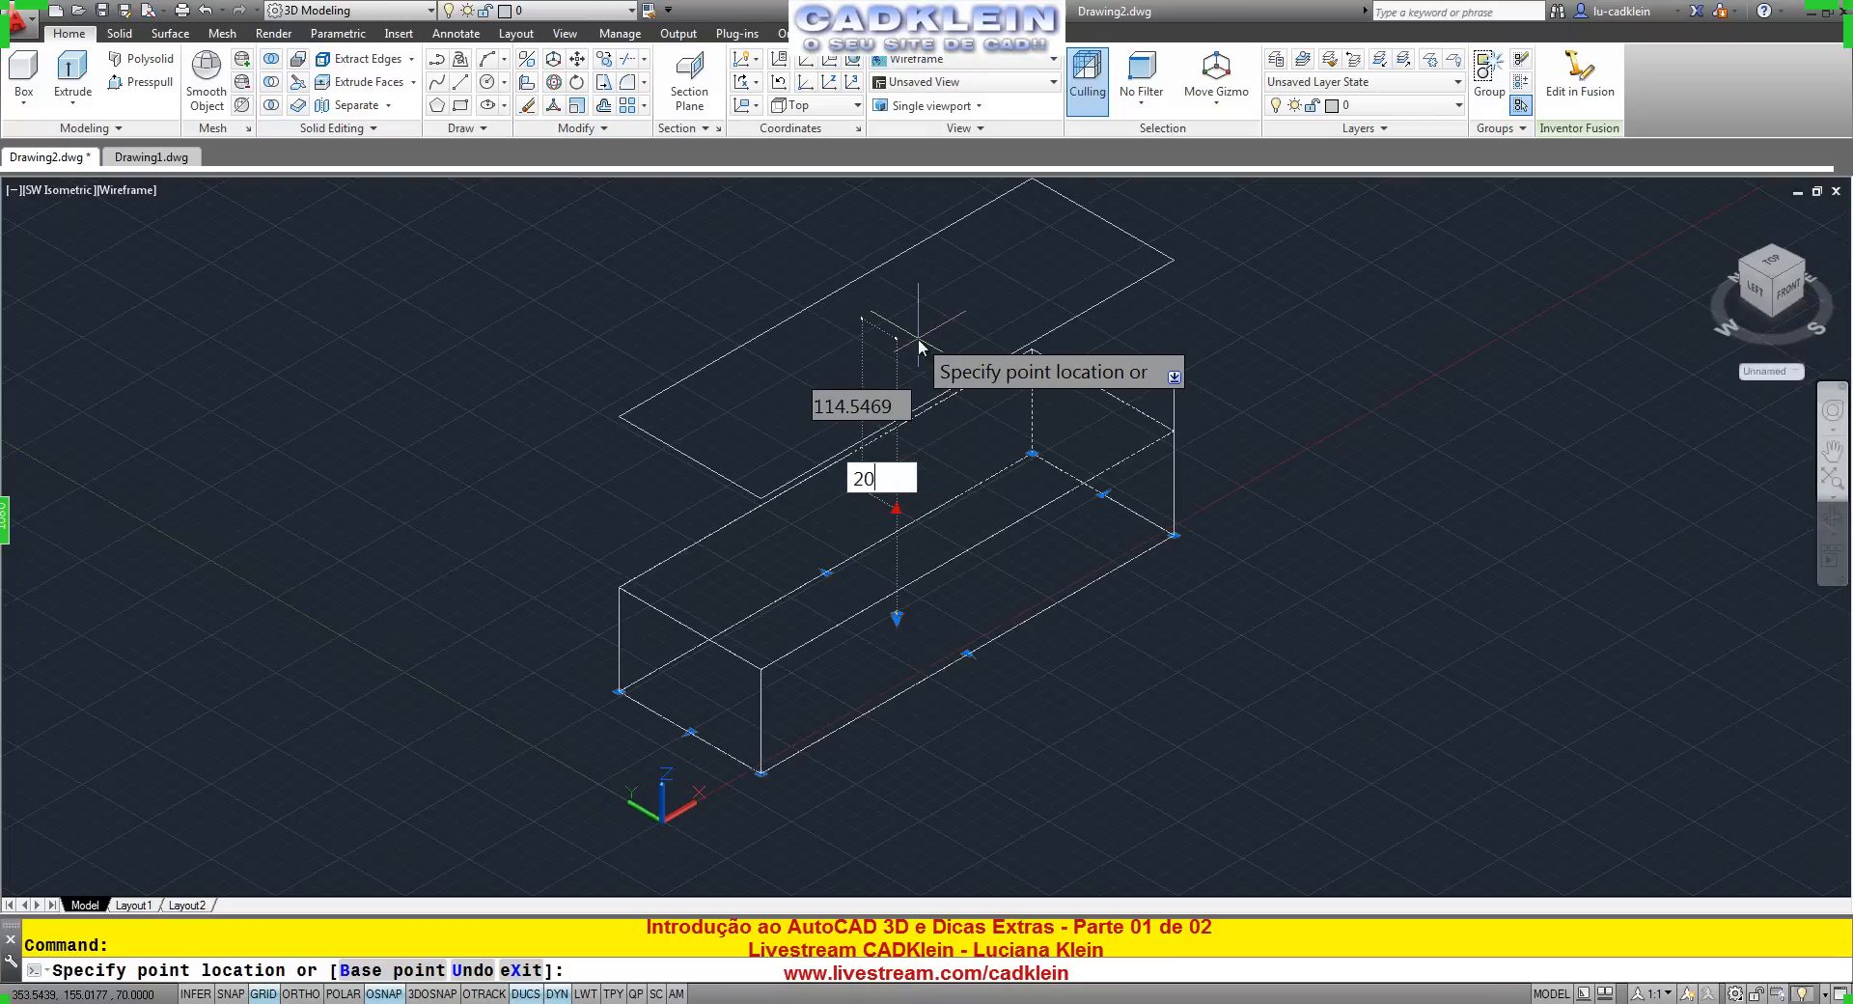
text(0)
key(Return)
scroll(1289, 413, down, 2)
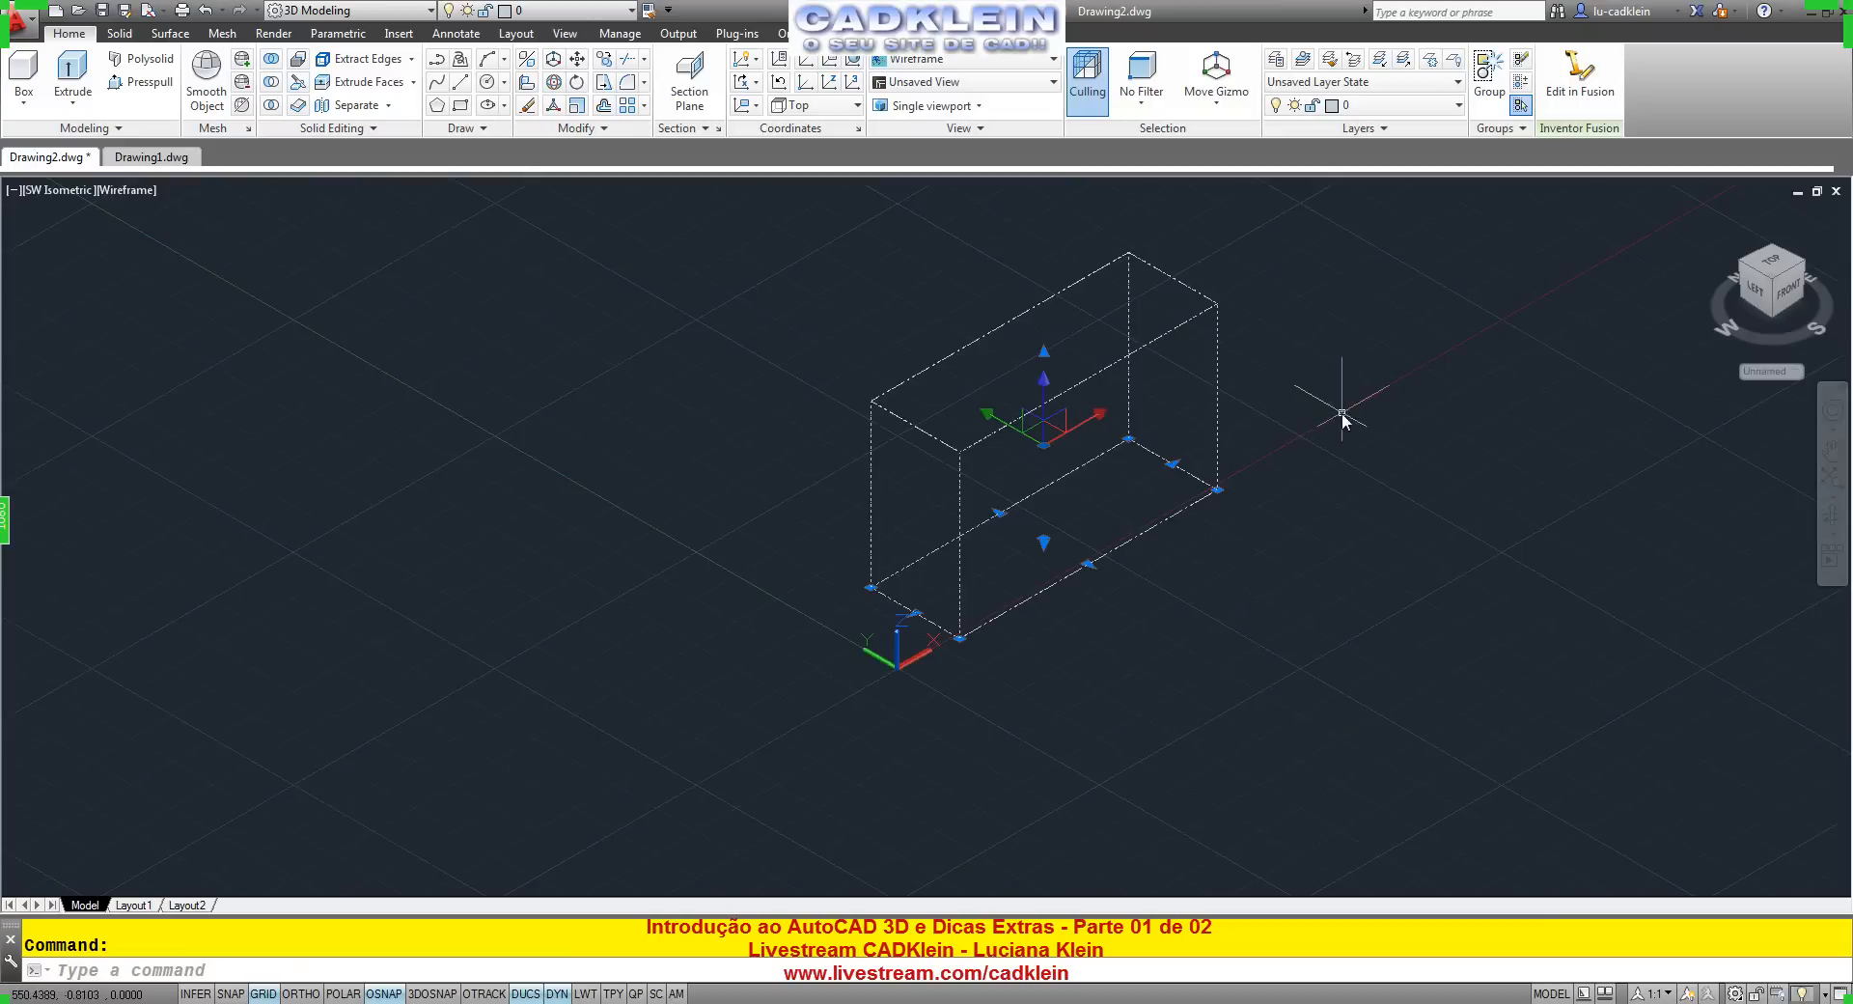
middle_drag(1342, 413, 1071, 537)
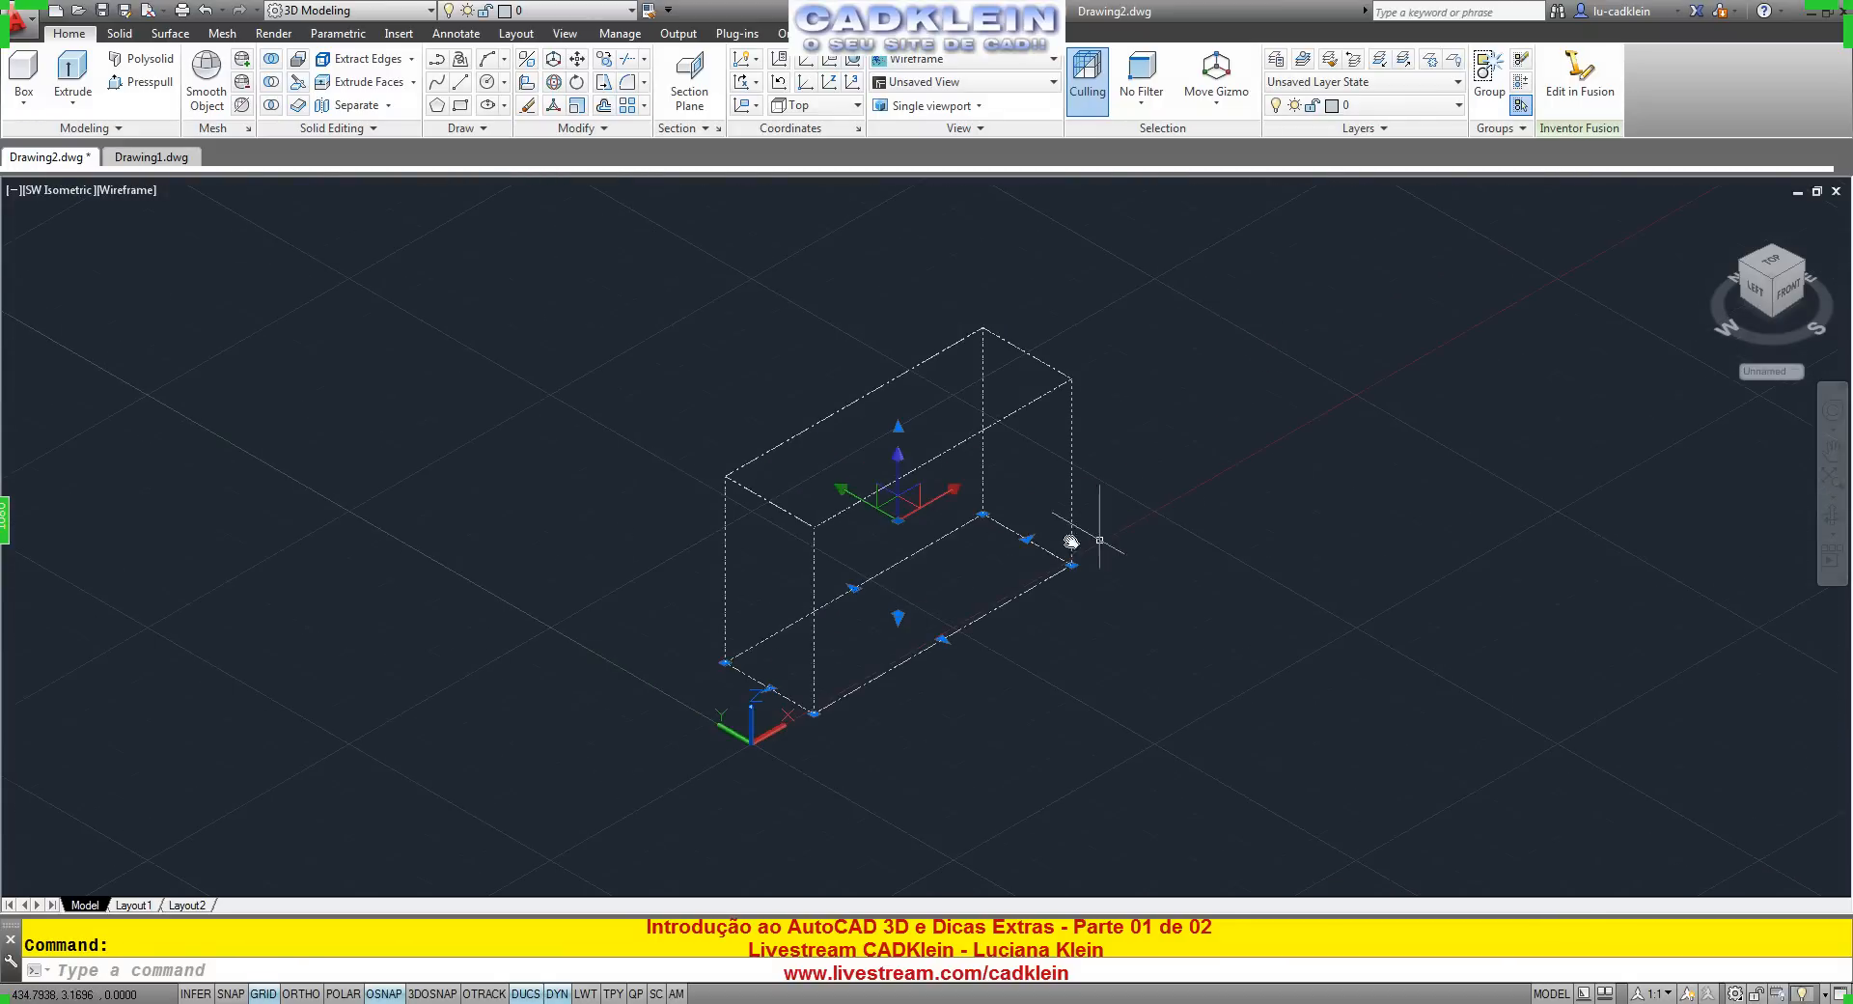
scroll(1042, 526, up, 2)
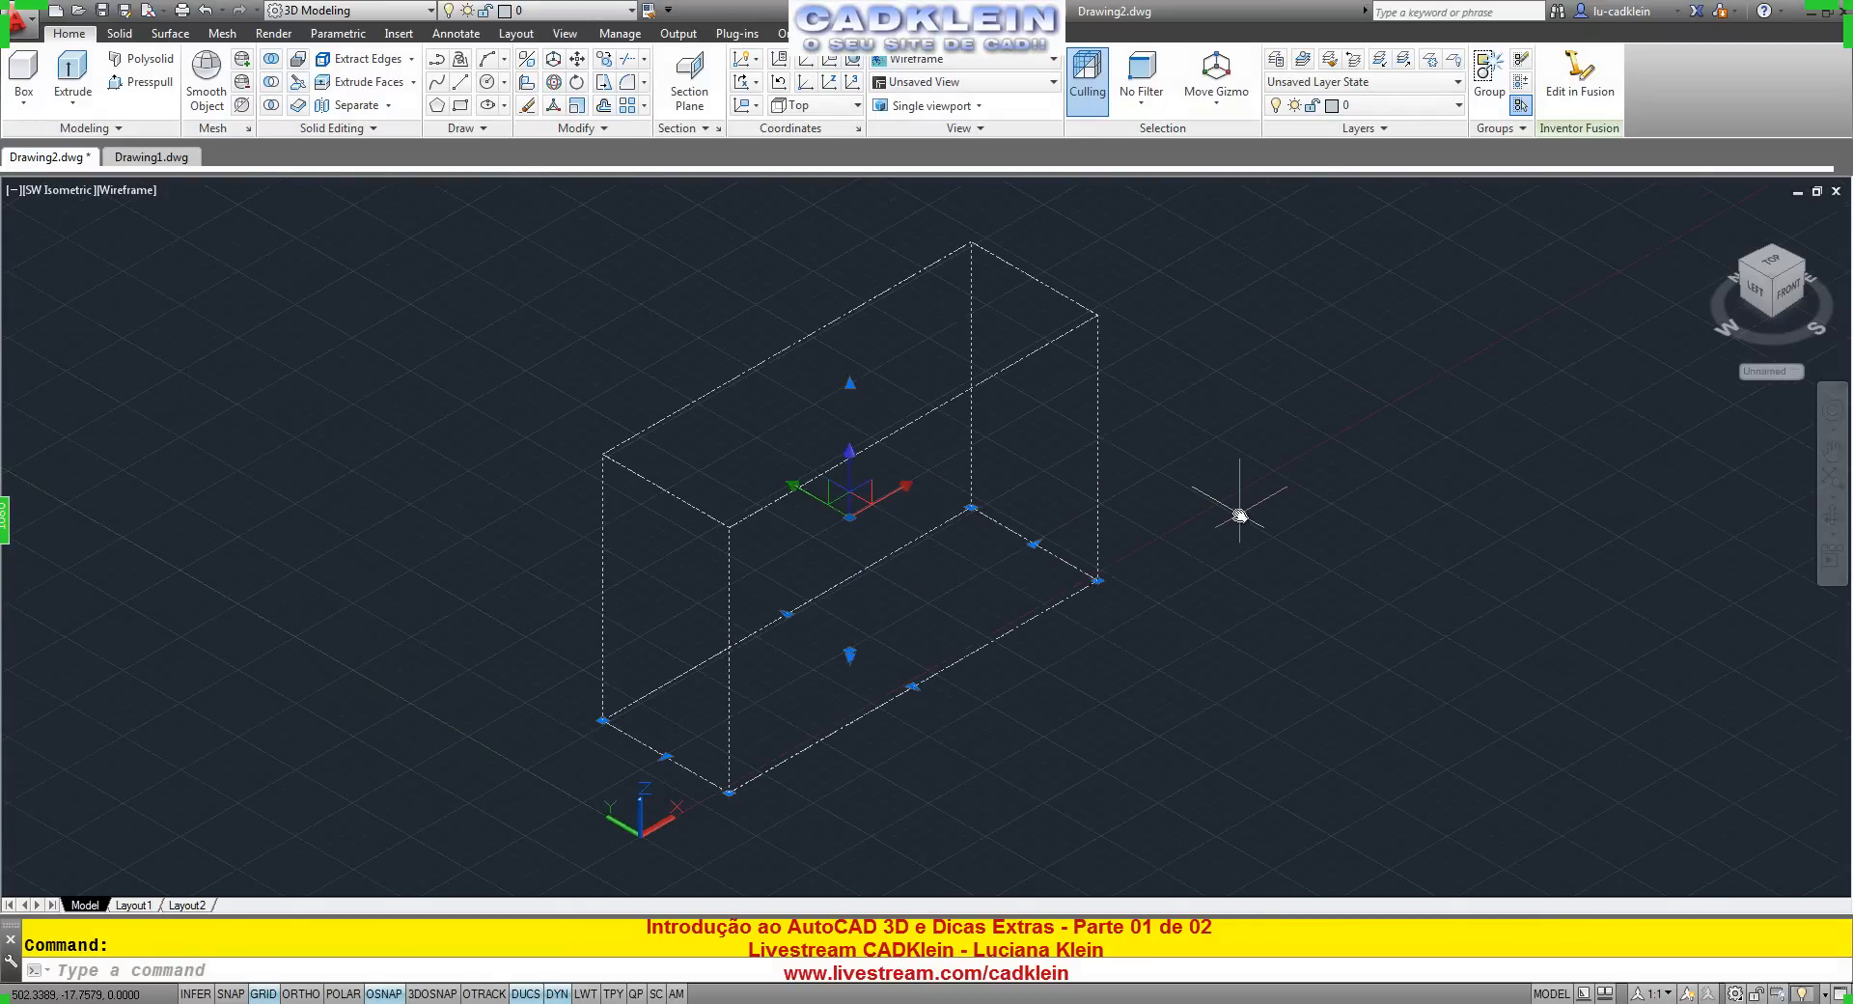
key(Escape)
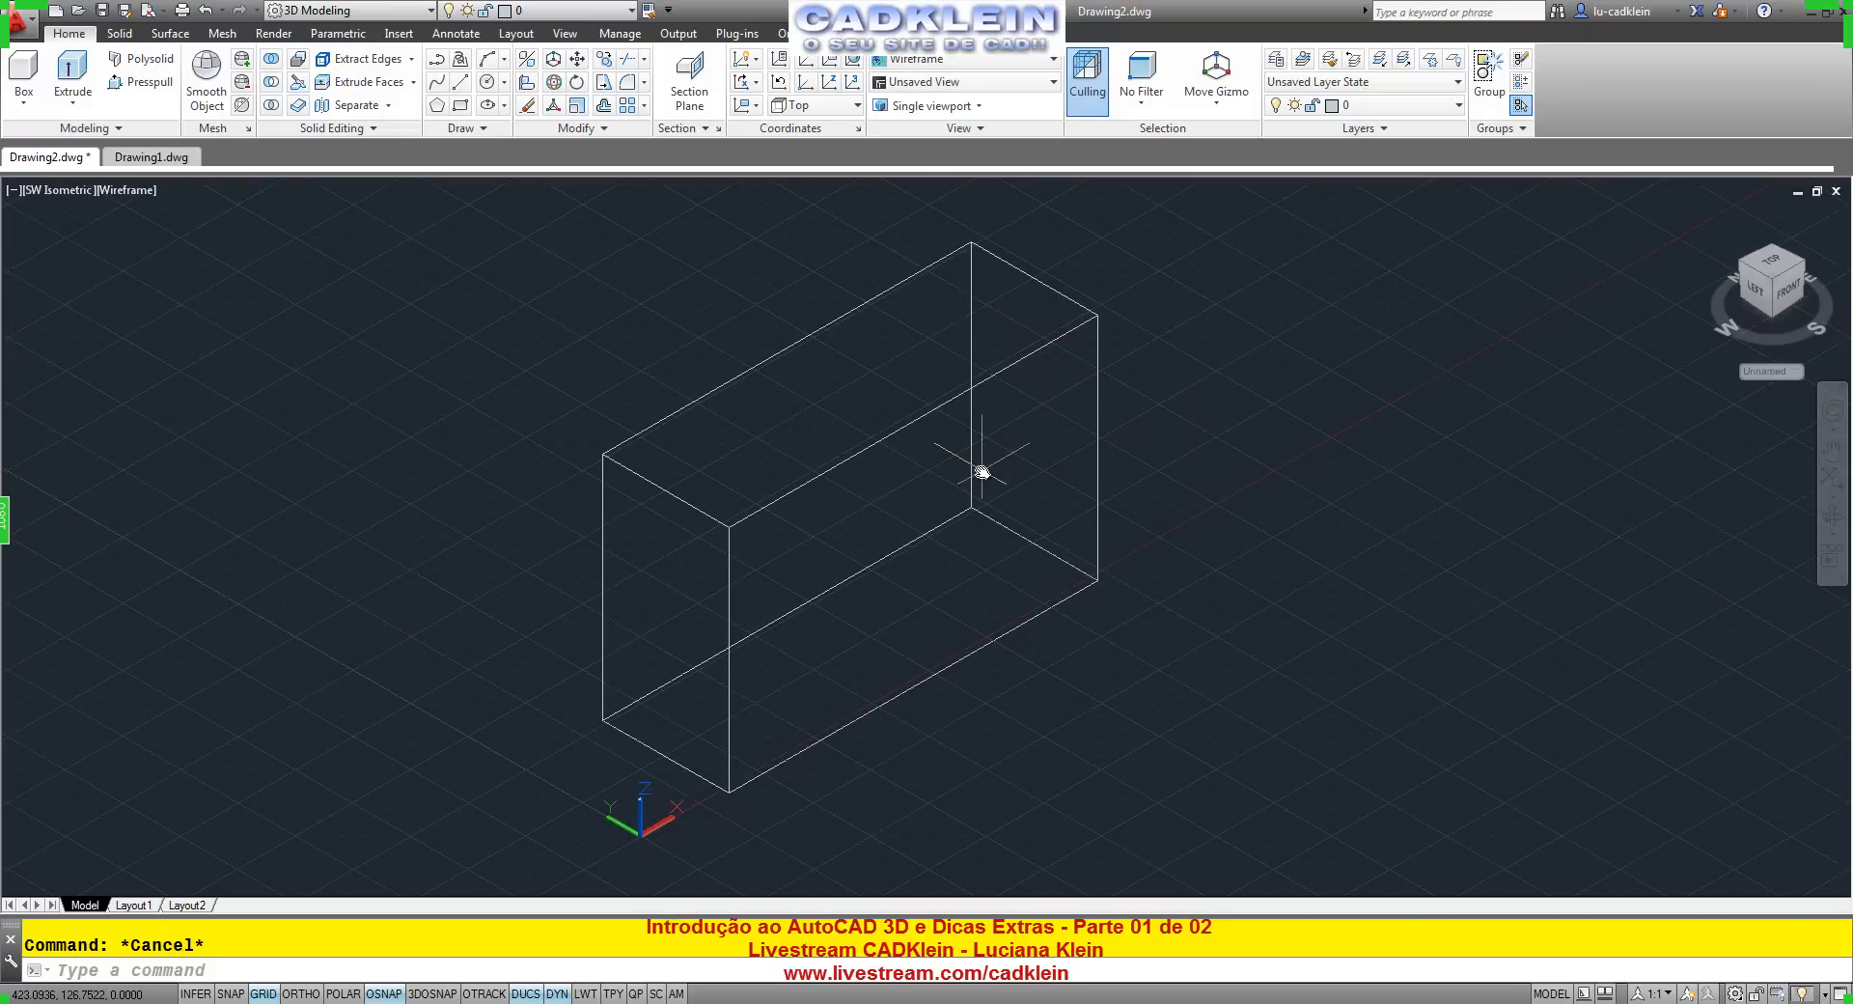
Select only the box's long front top edge and stretch it inward by about 61.5, extending the adjacent faces.
ctrl+click(911, 421)
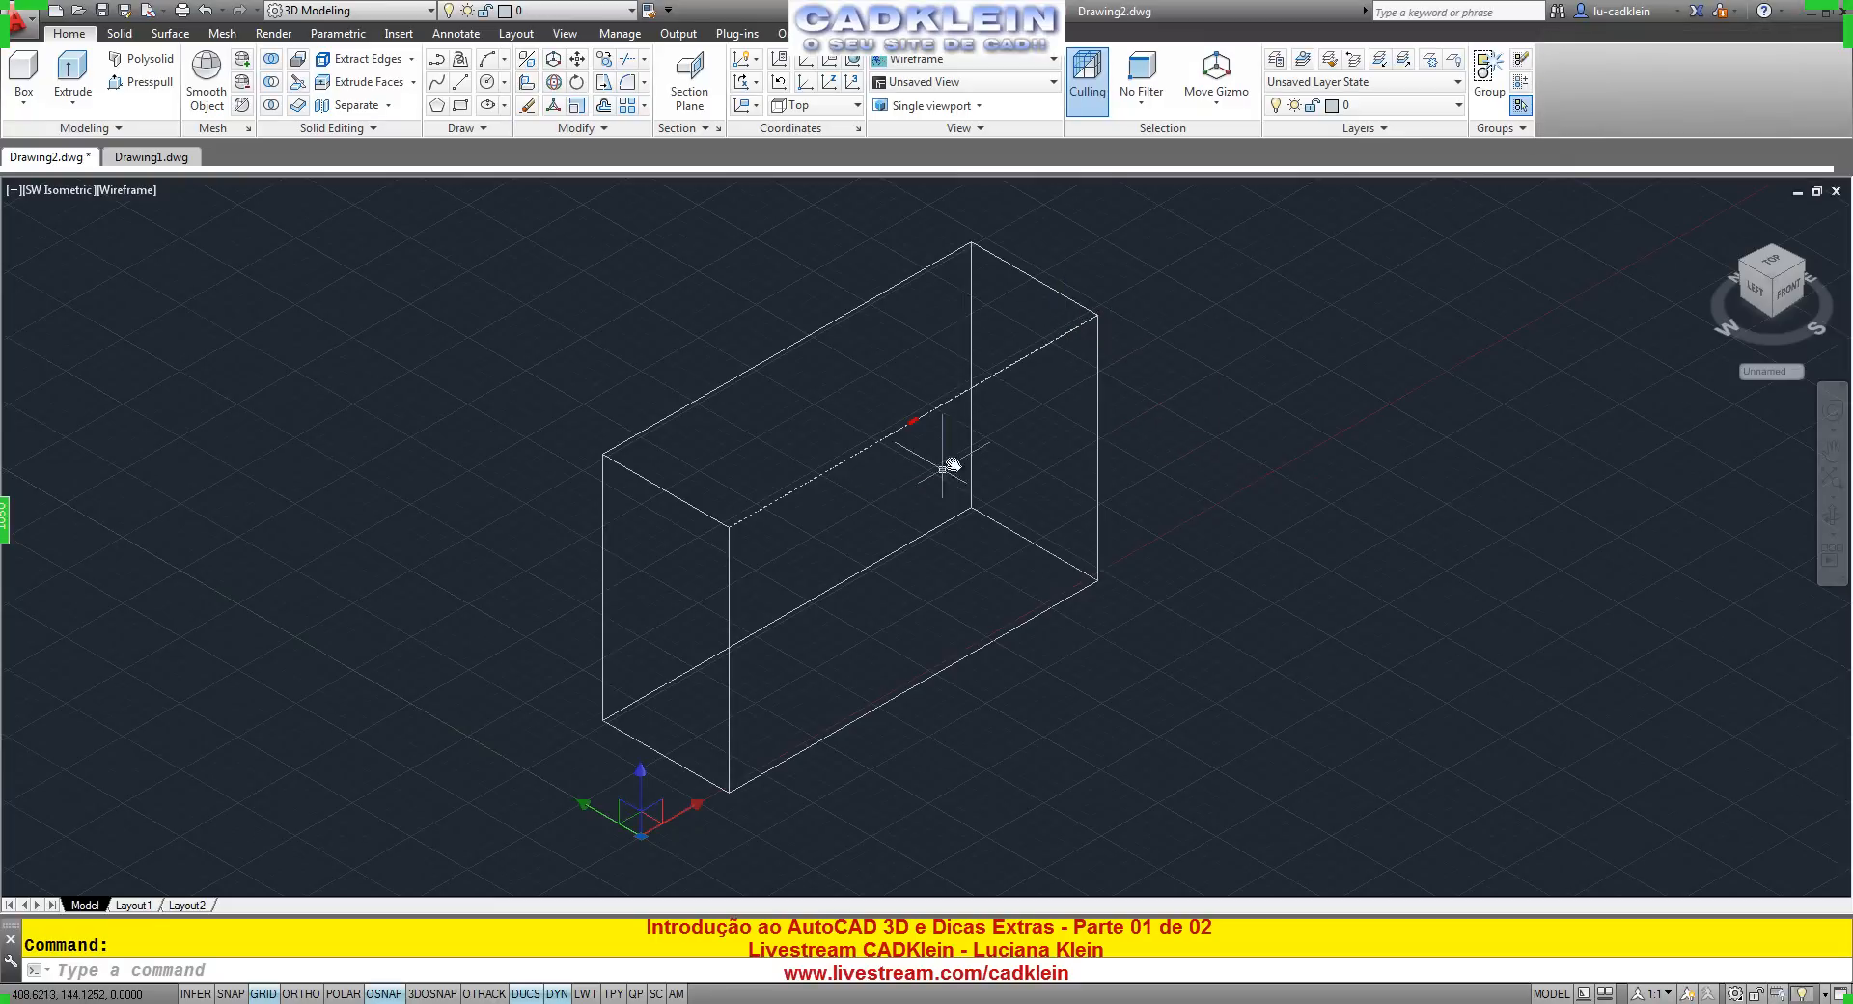
scroll(934, 419, up, 3)
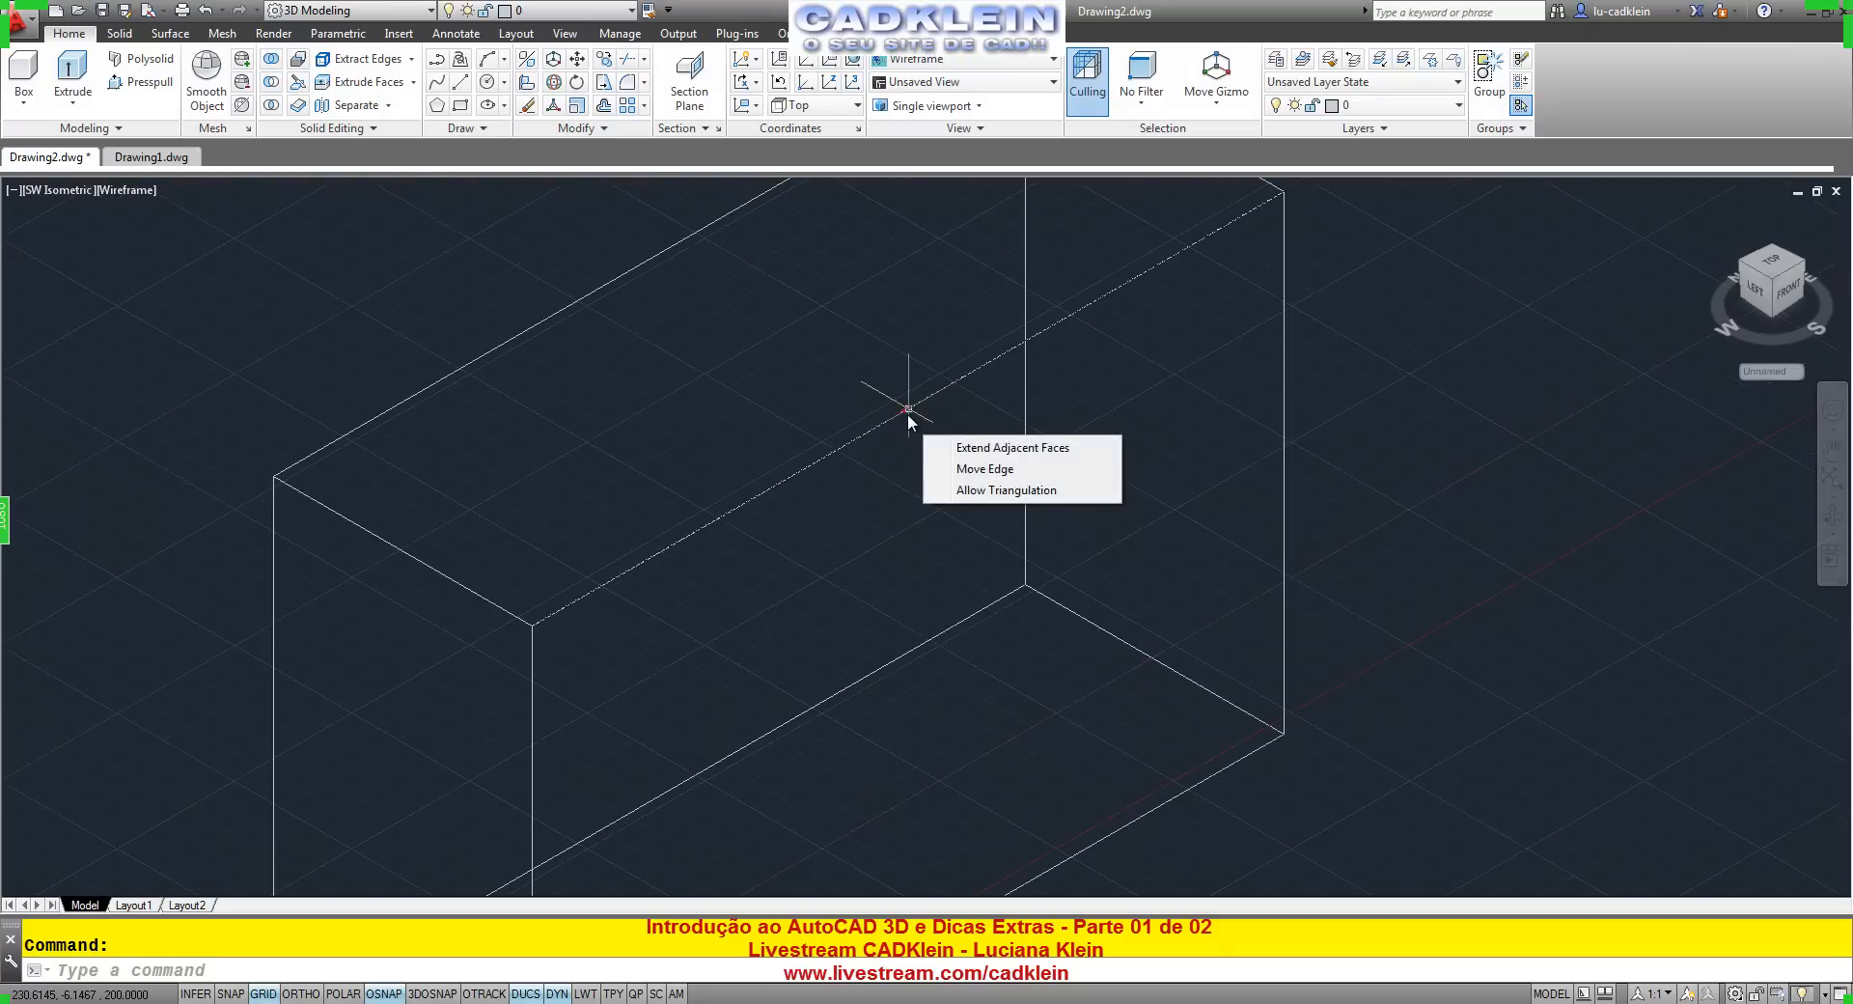
click(909, 410)
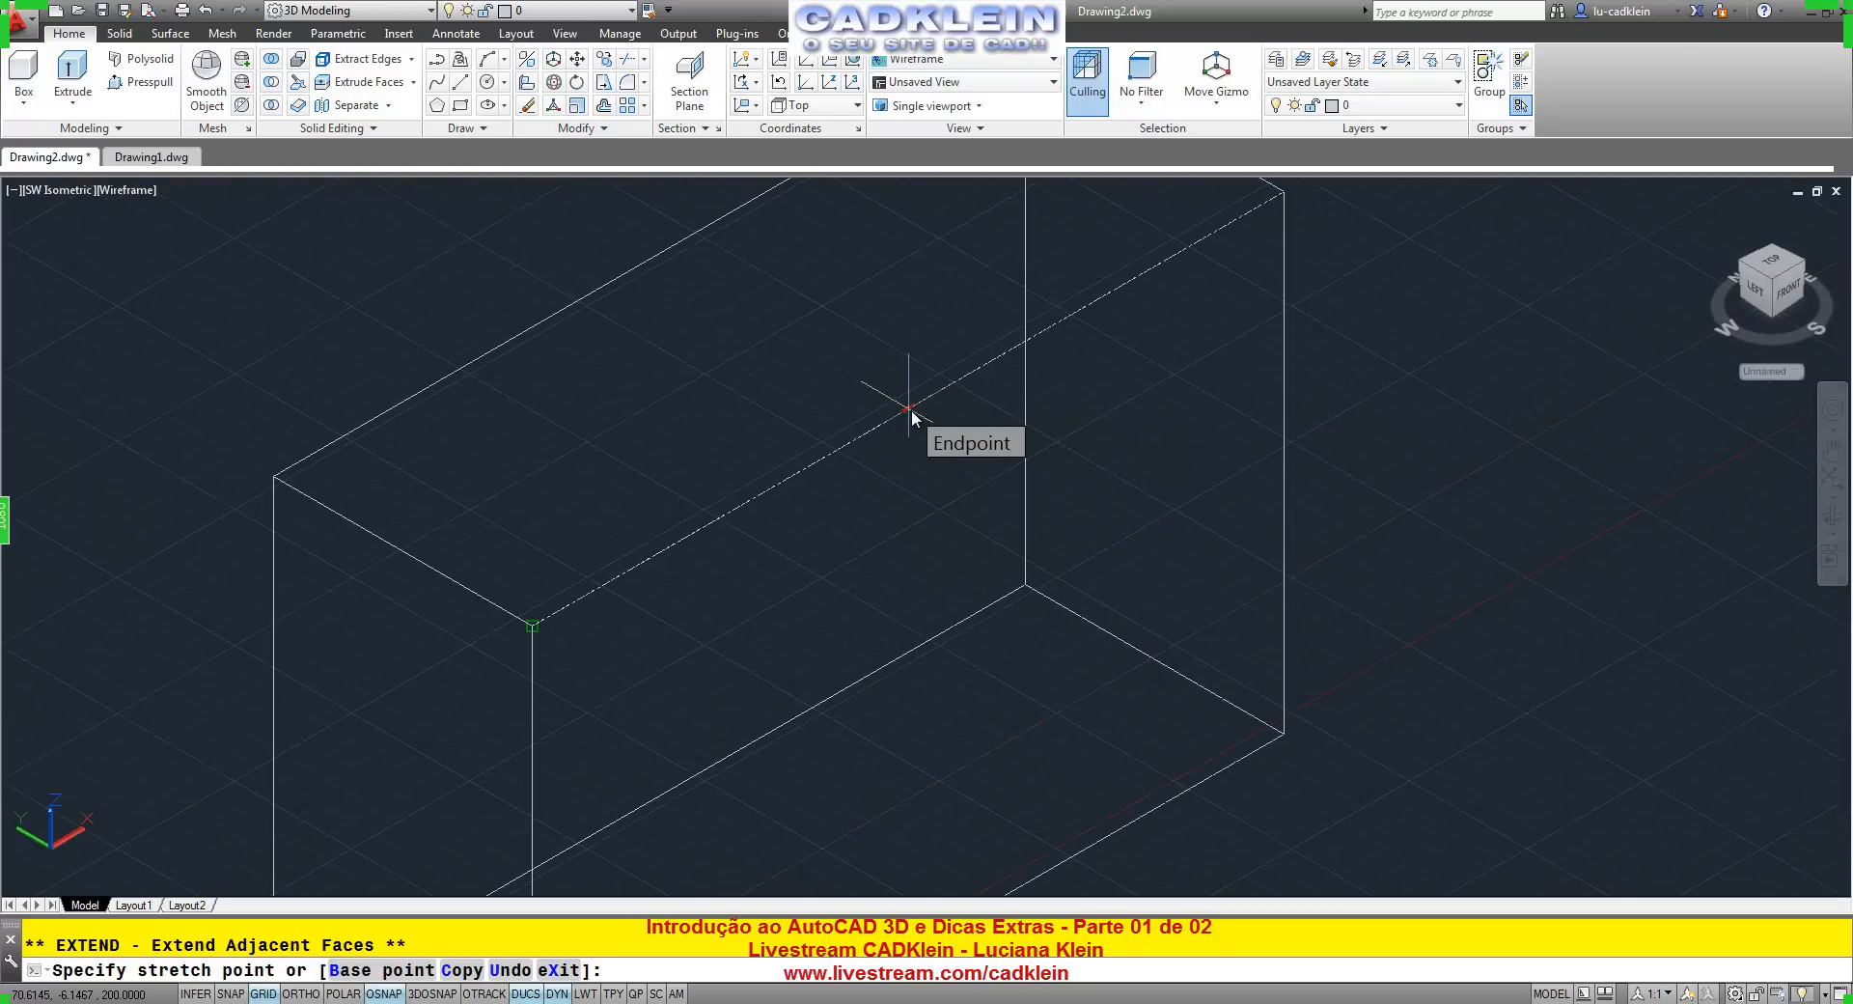
scroll(902, 498, down, 3)
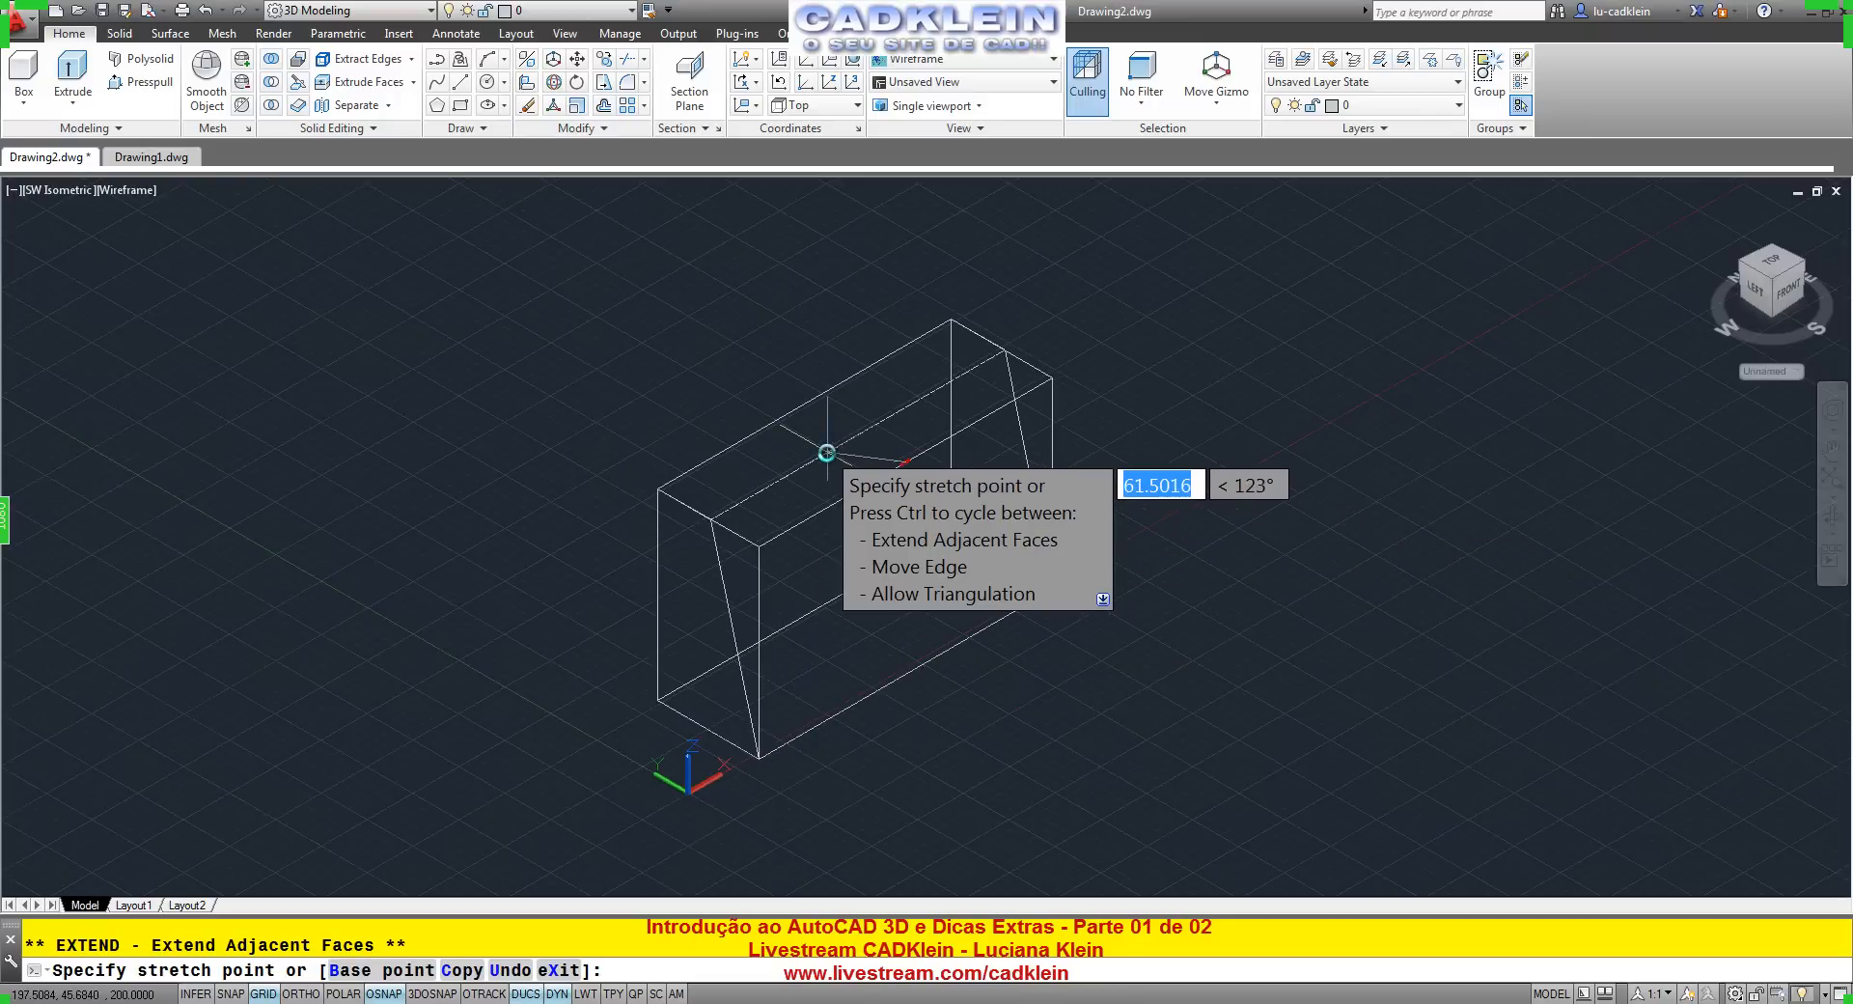
click(826, 451)
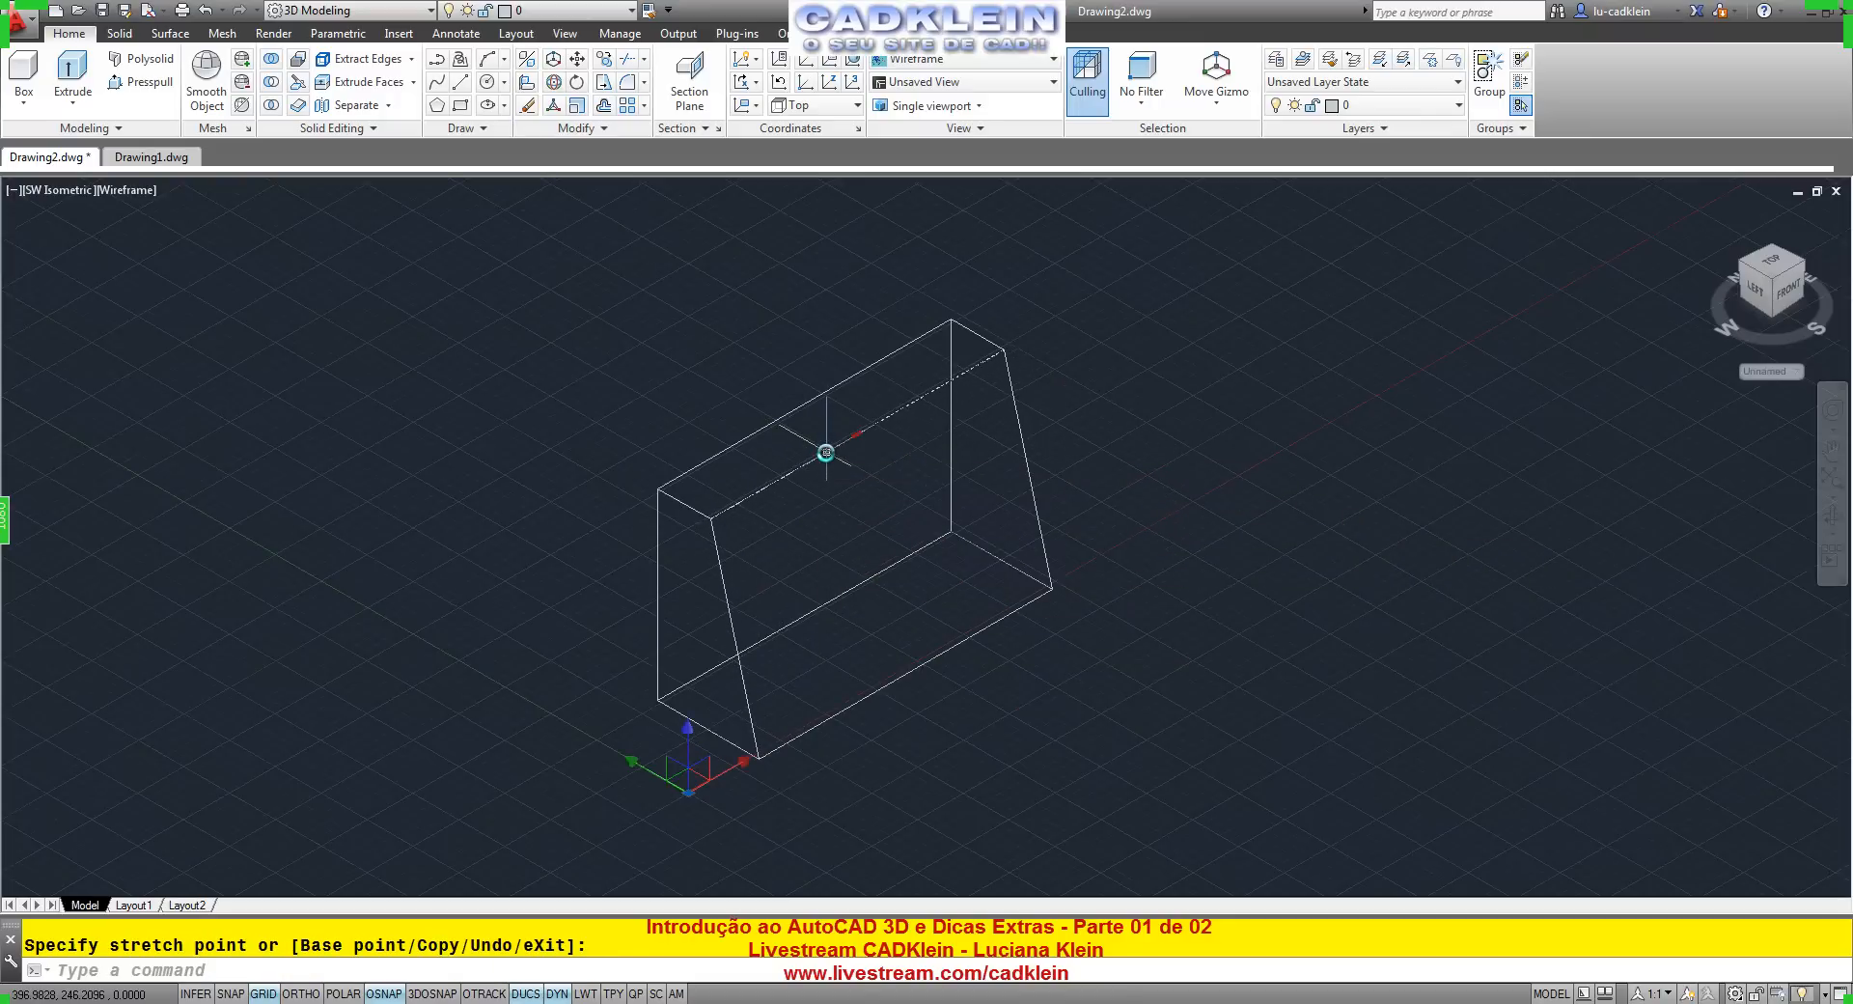
With object snap off, stretch the front top edge outward about 175 and back in to nearly above the base edge.
click(859, 433)
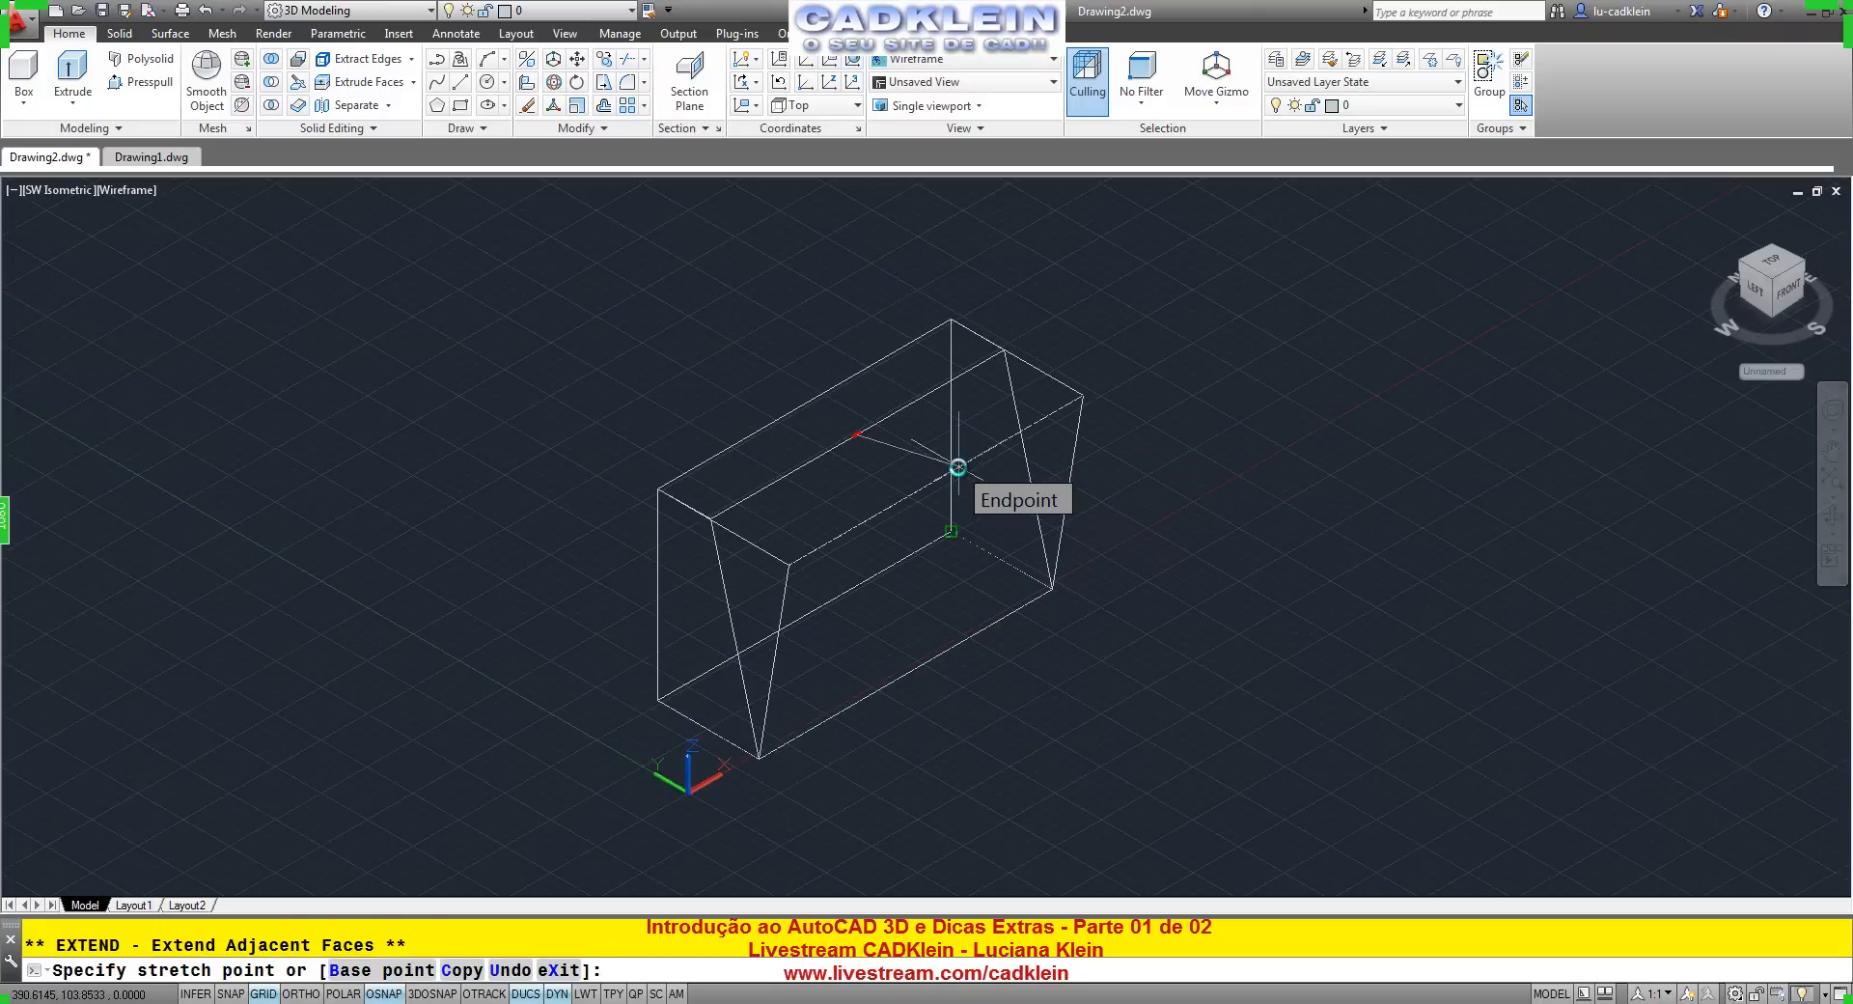
key(F3)
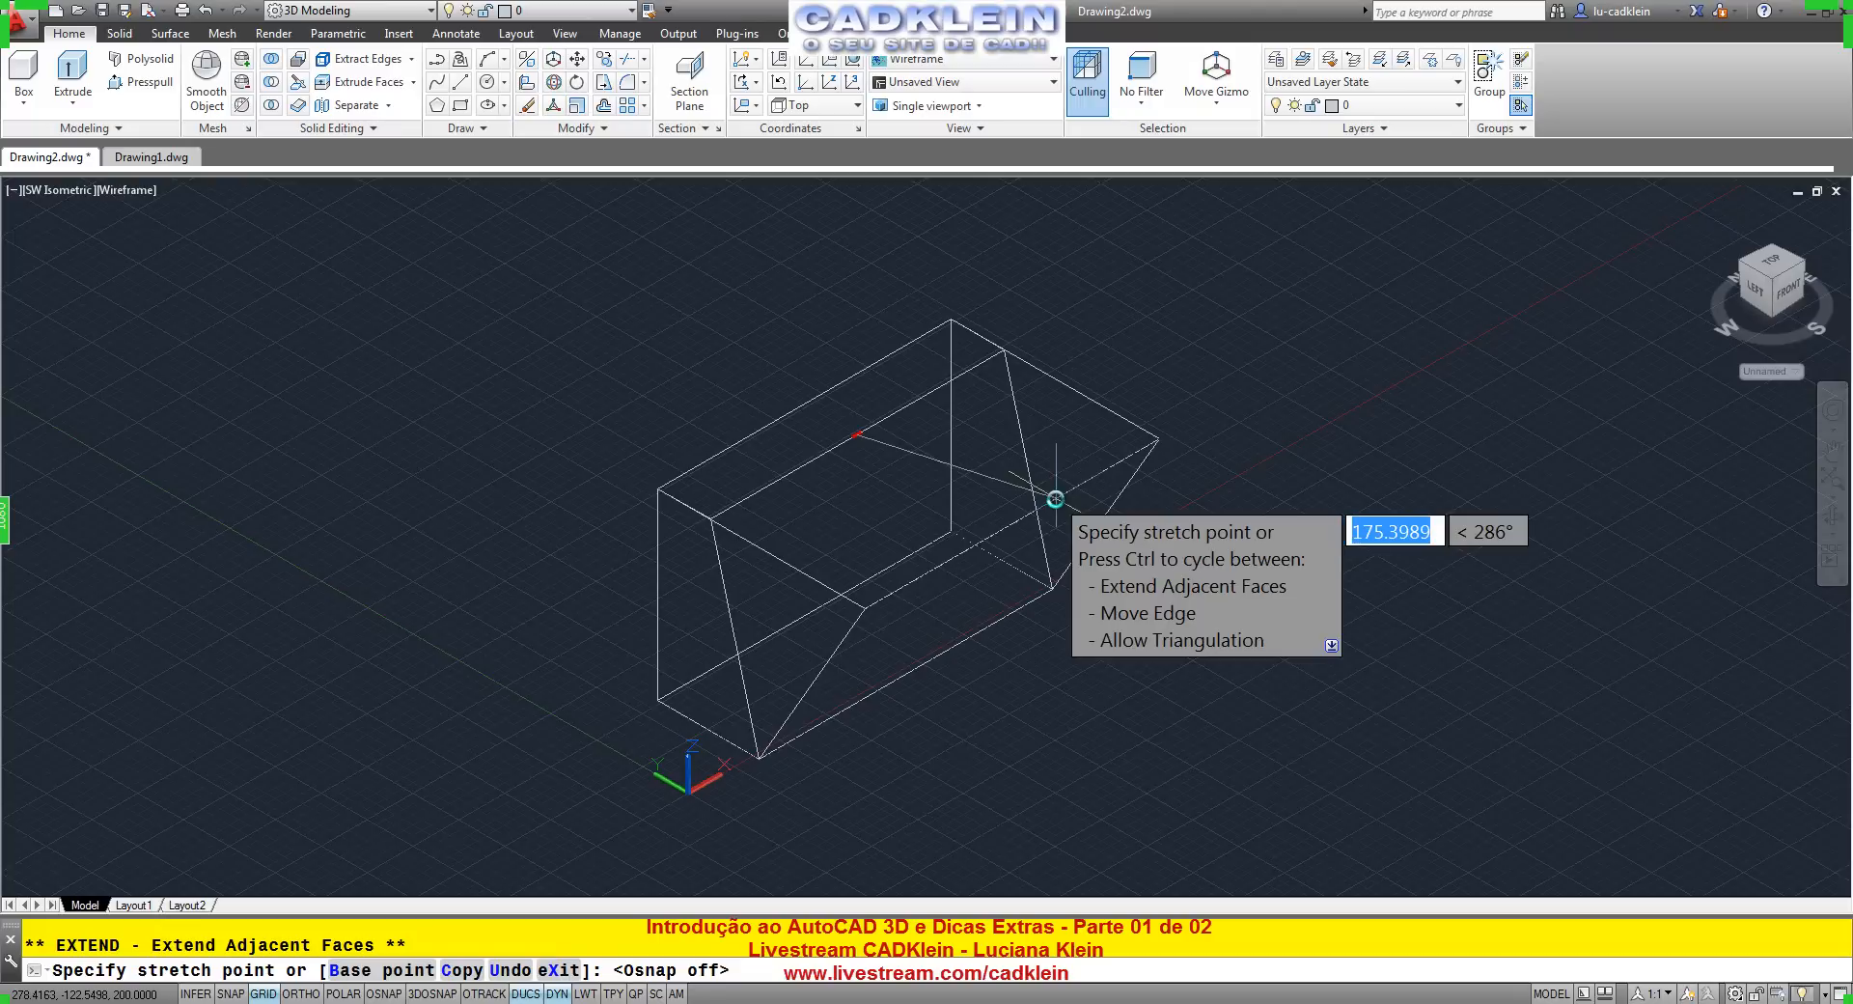
click(1139, 637)
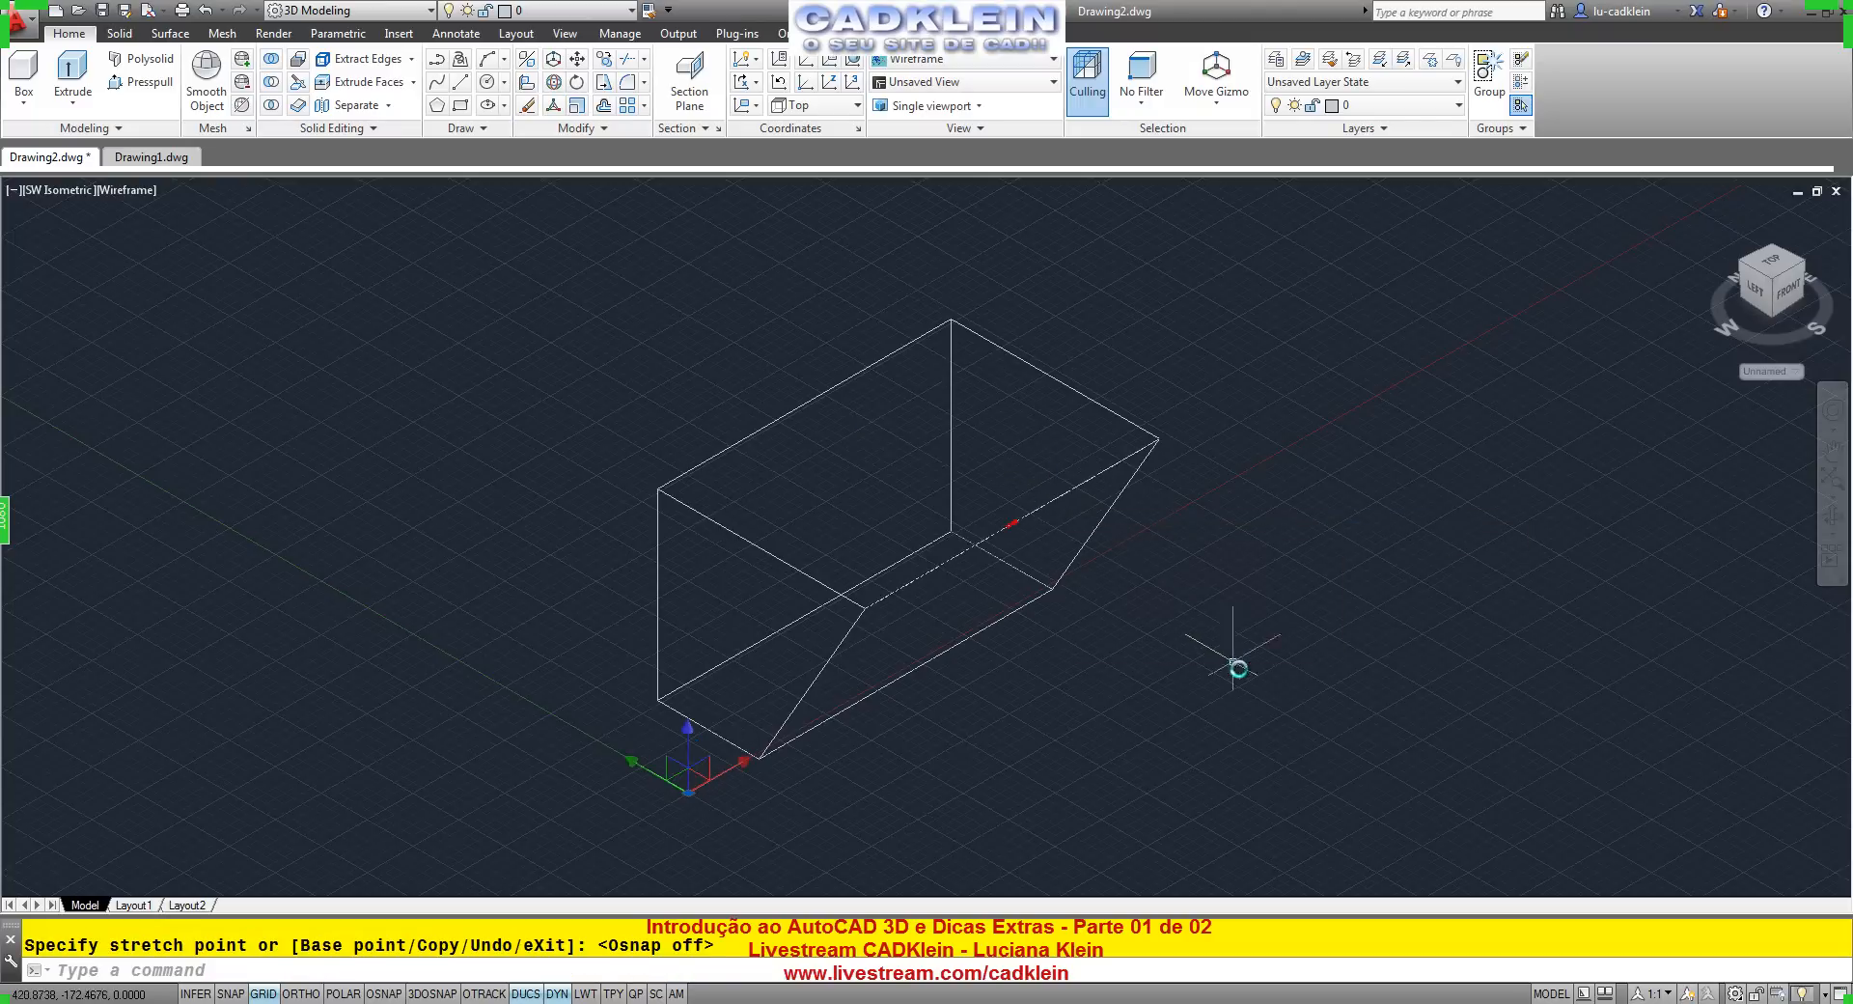
click(1012, 524)
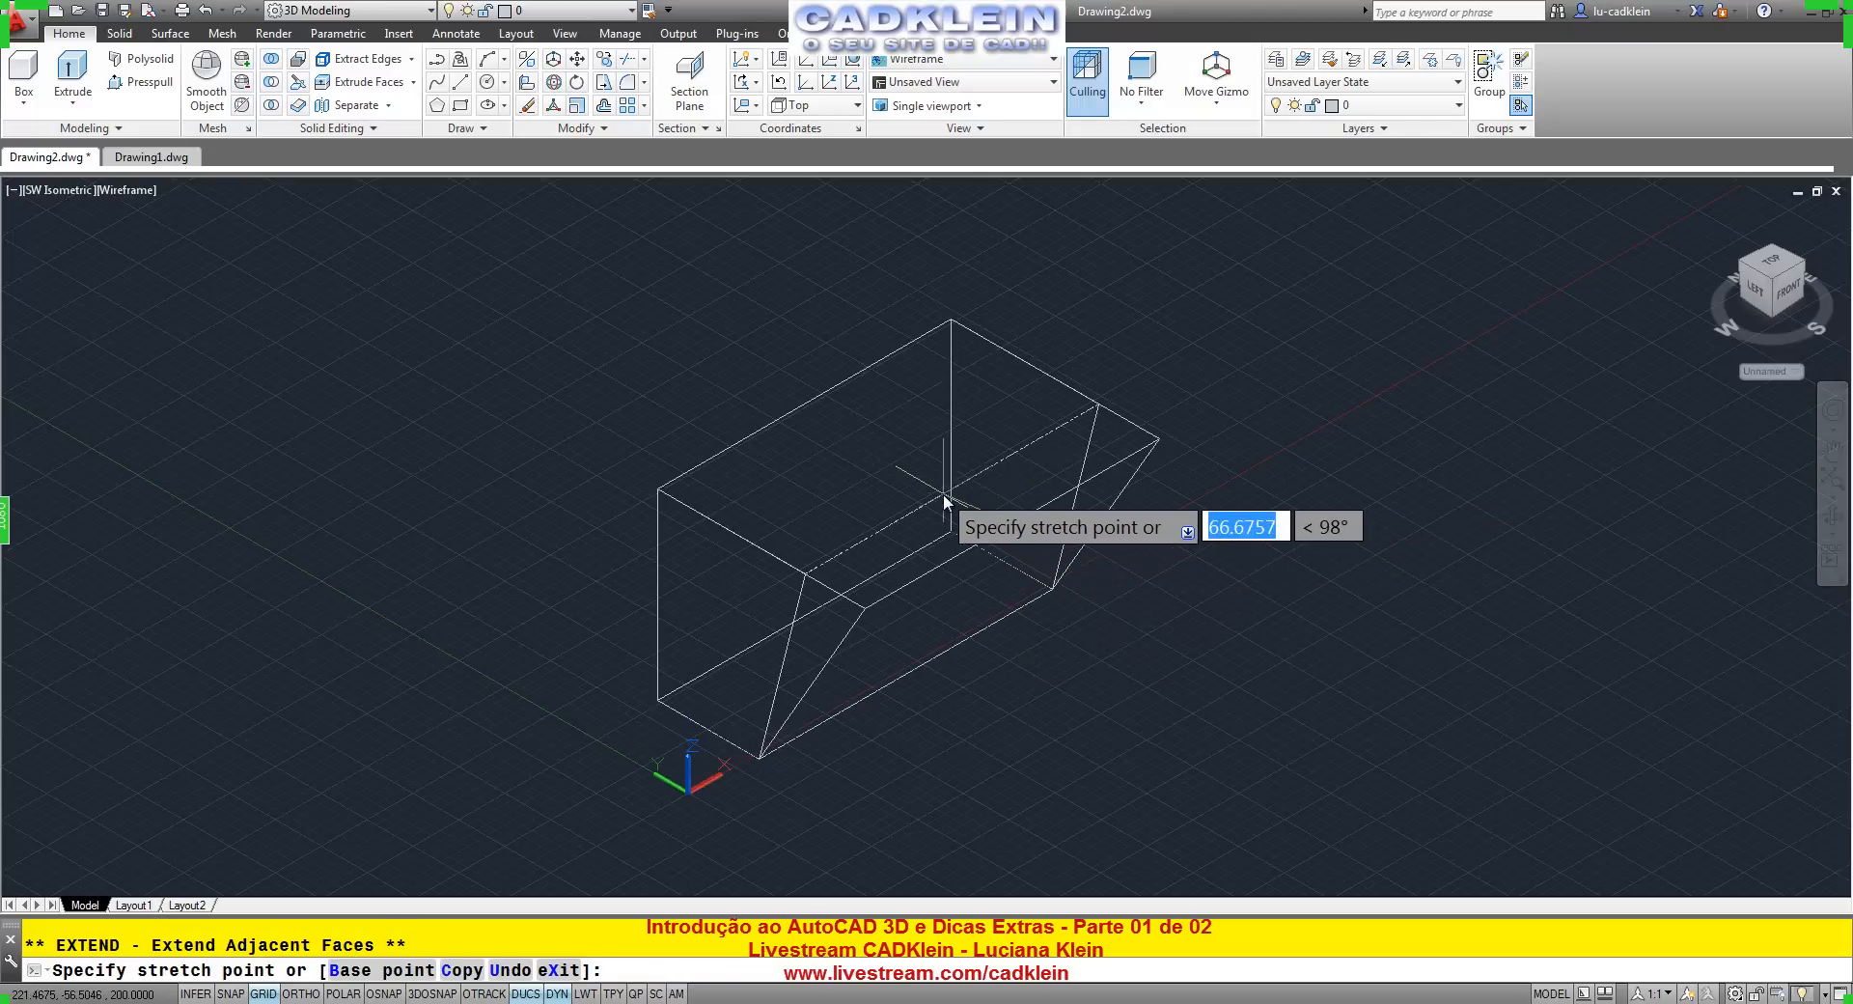
click(911, 467)
With Ortho on, lower the front top edge about 70 straight down along Z and clear the selection.
click(911, 467)
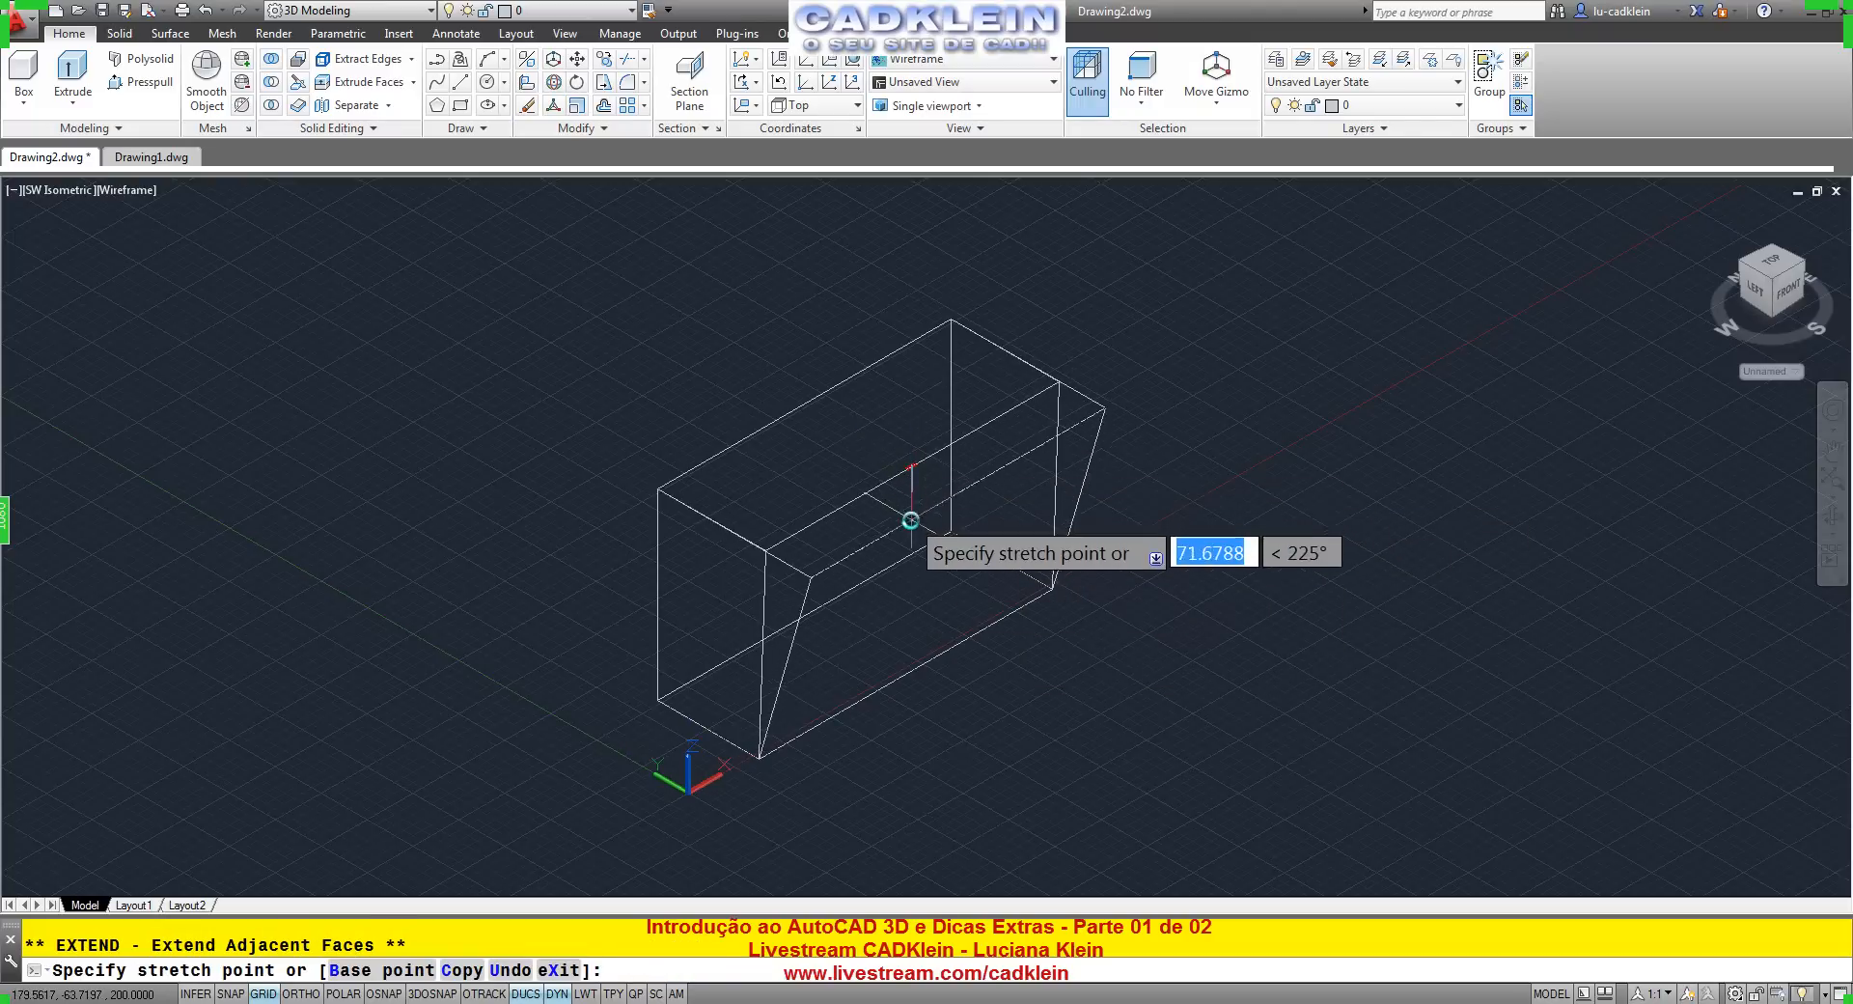
key(F8)
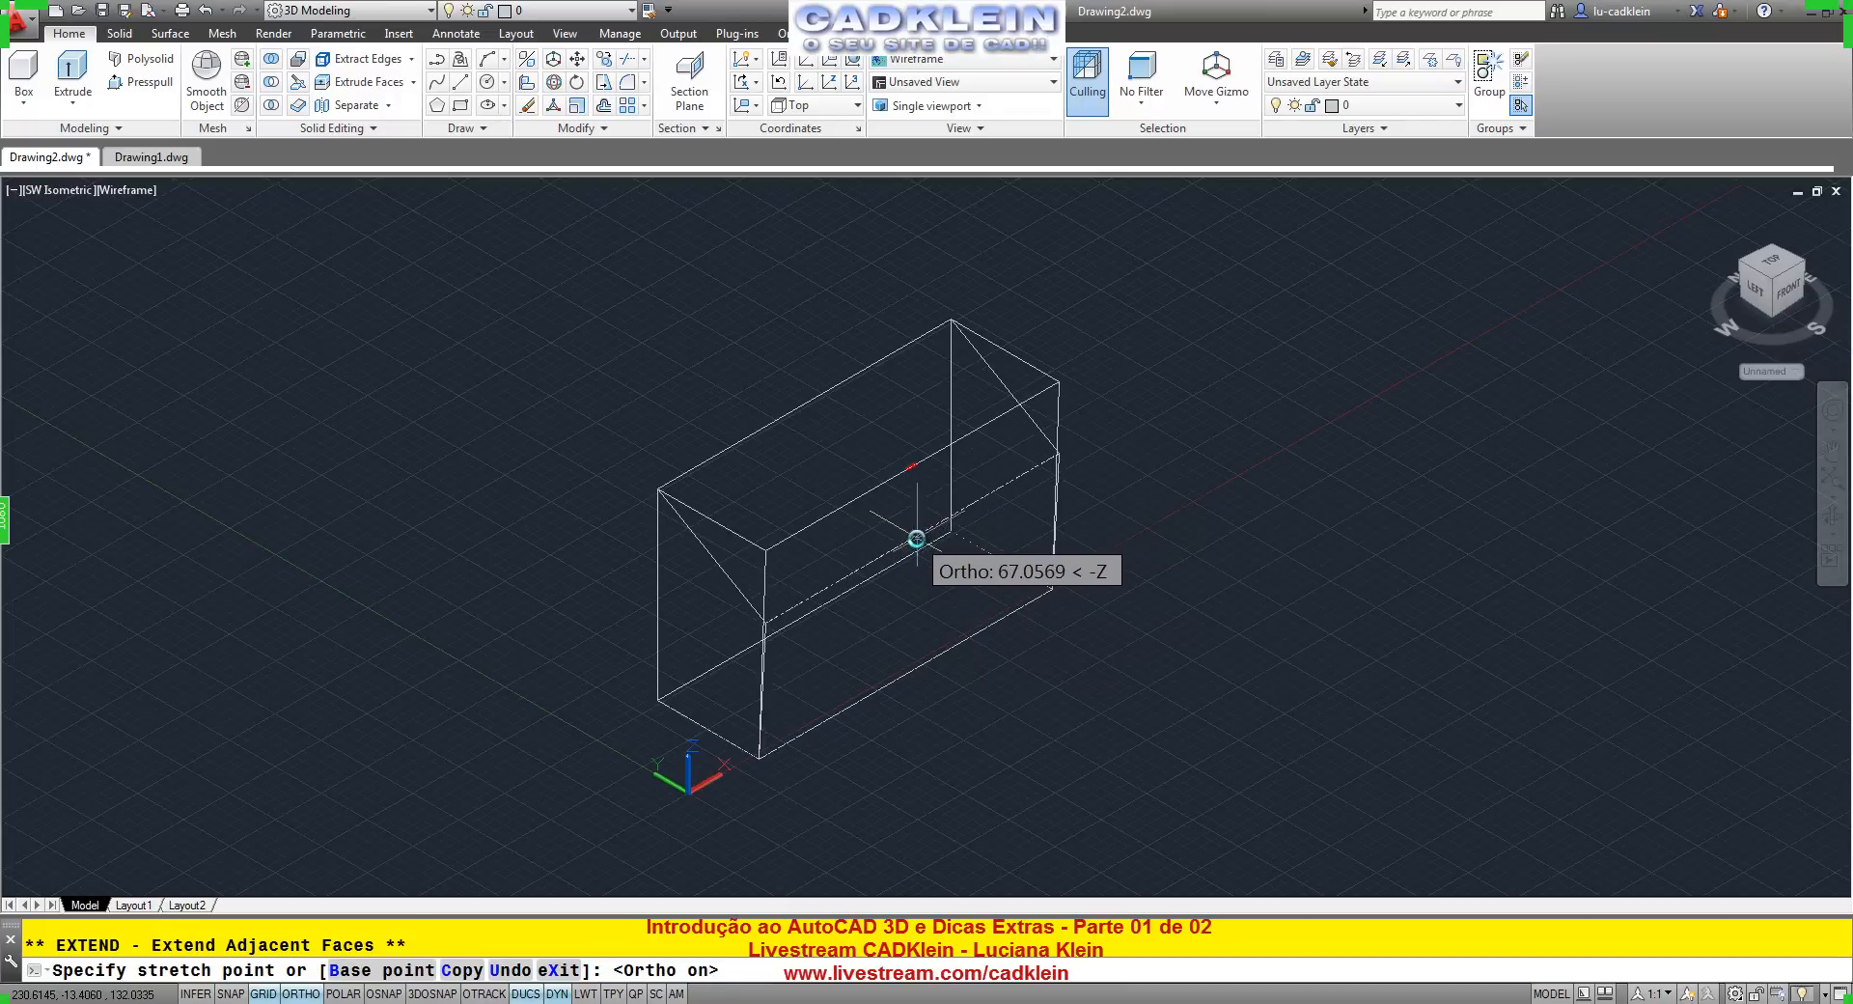
click(916, 541)
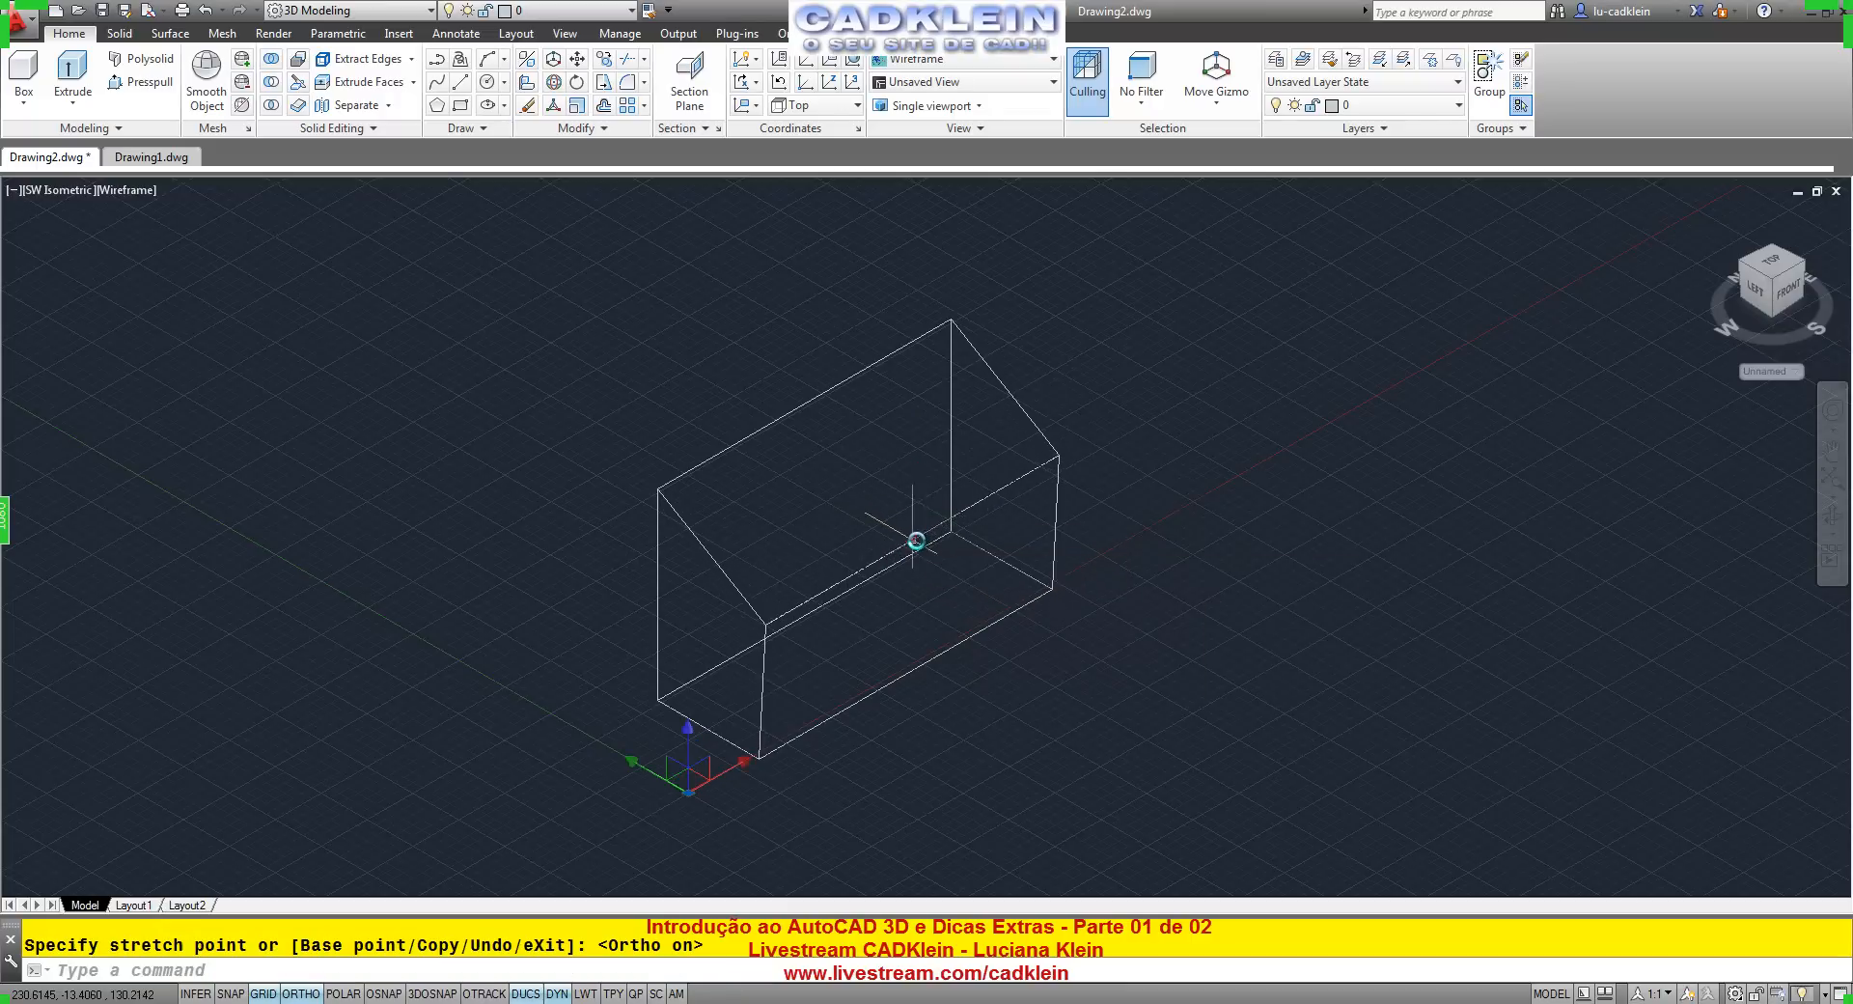
scroll(973, 659, up, 2)
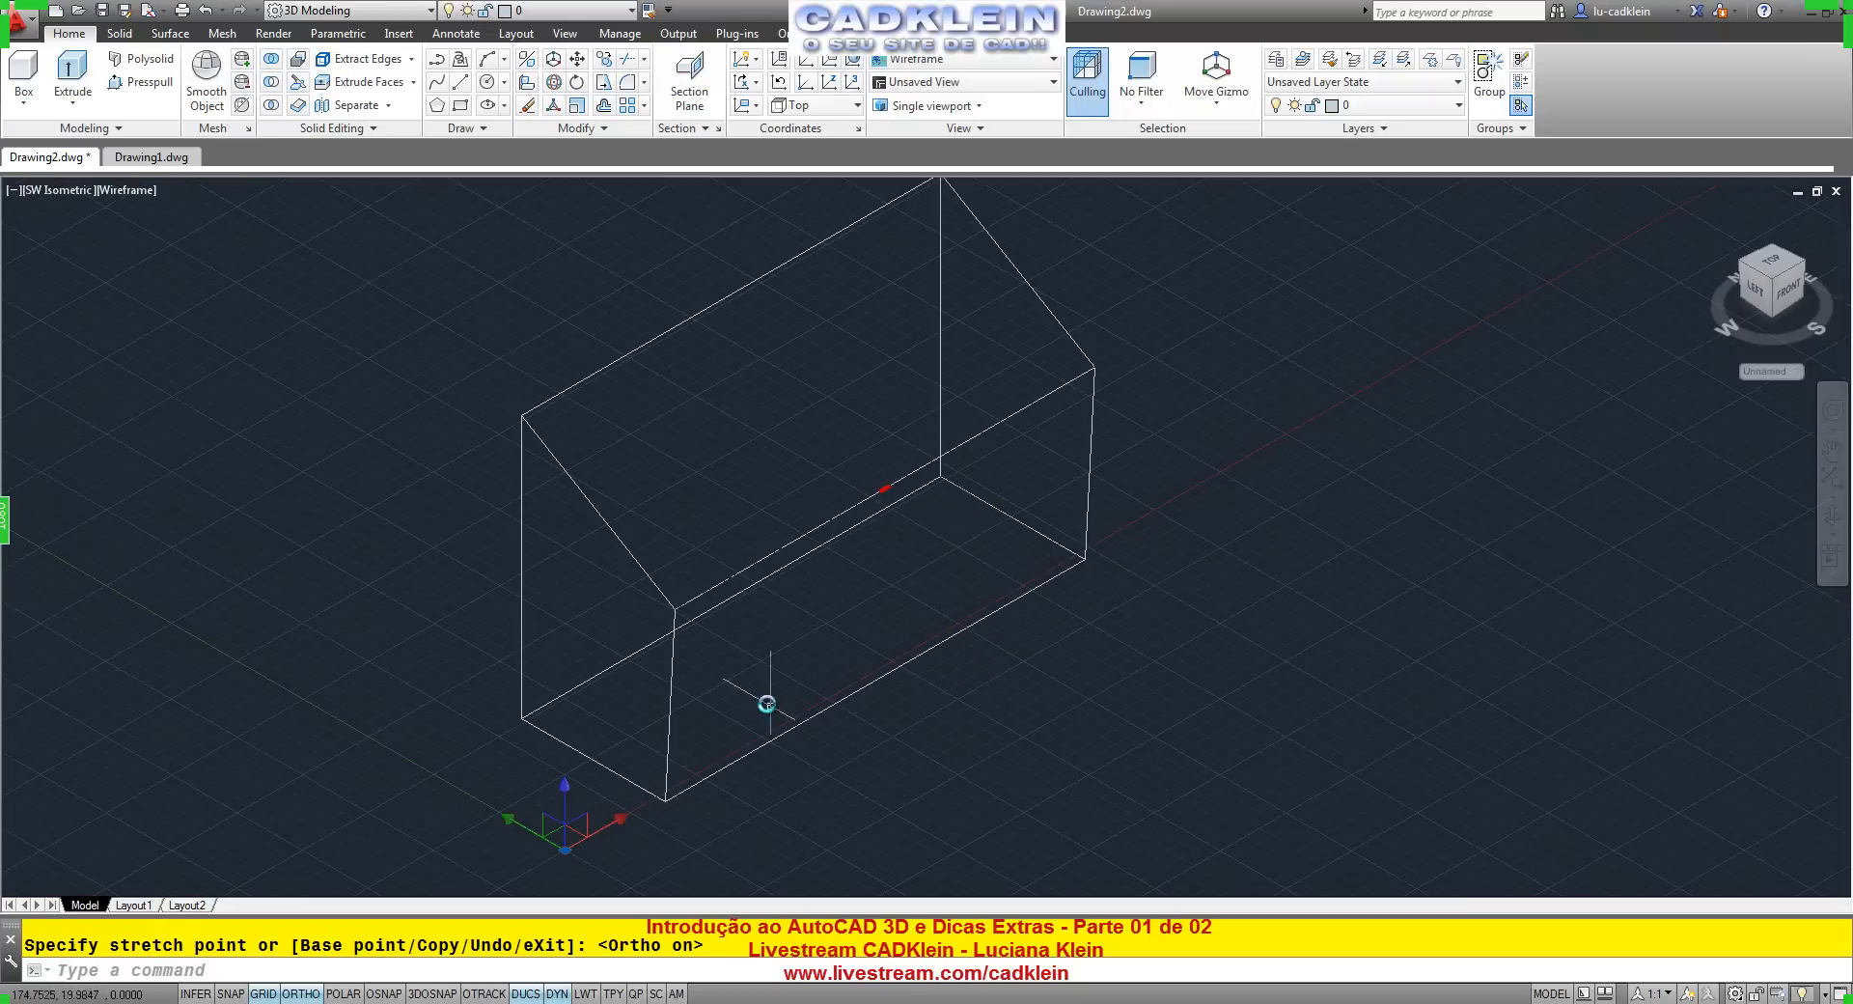
key(Escape)
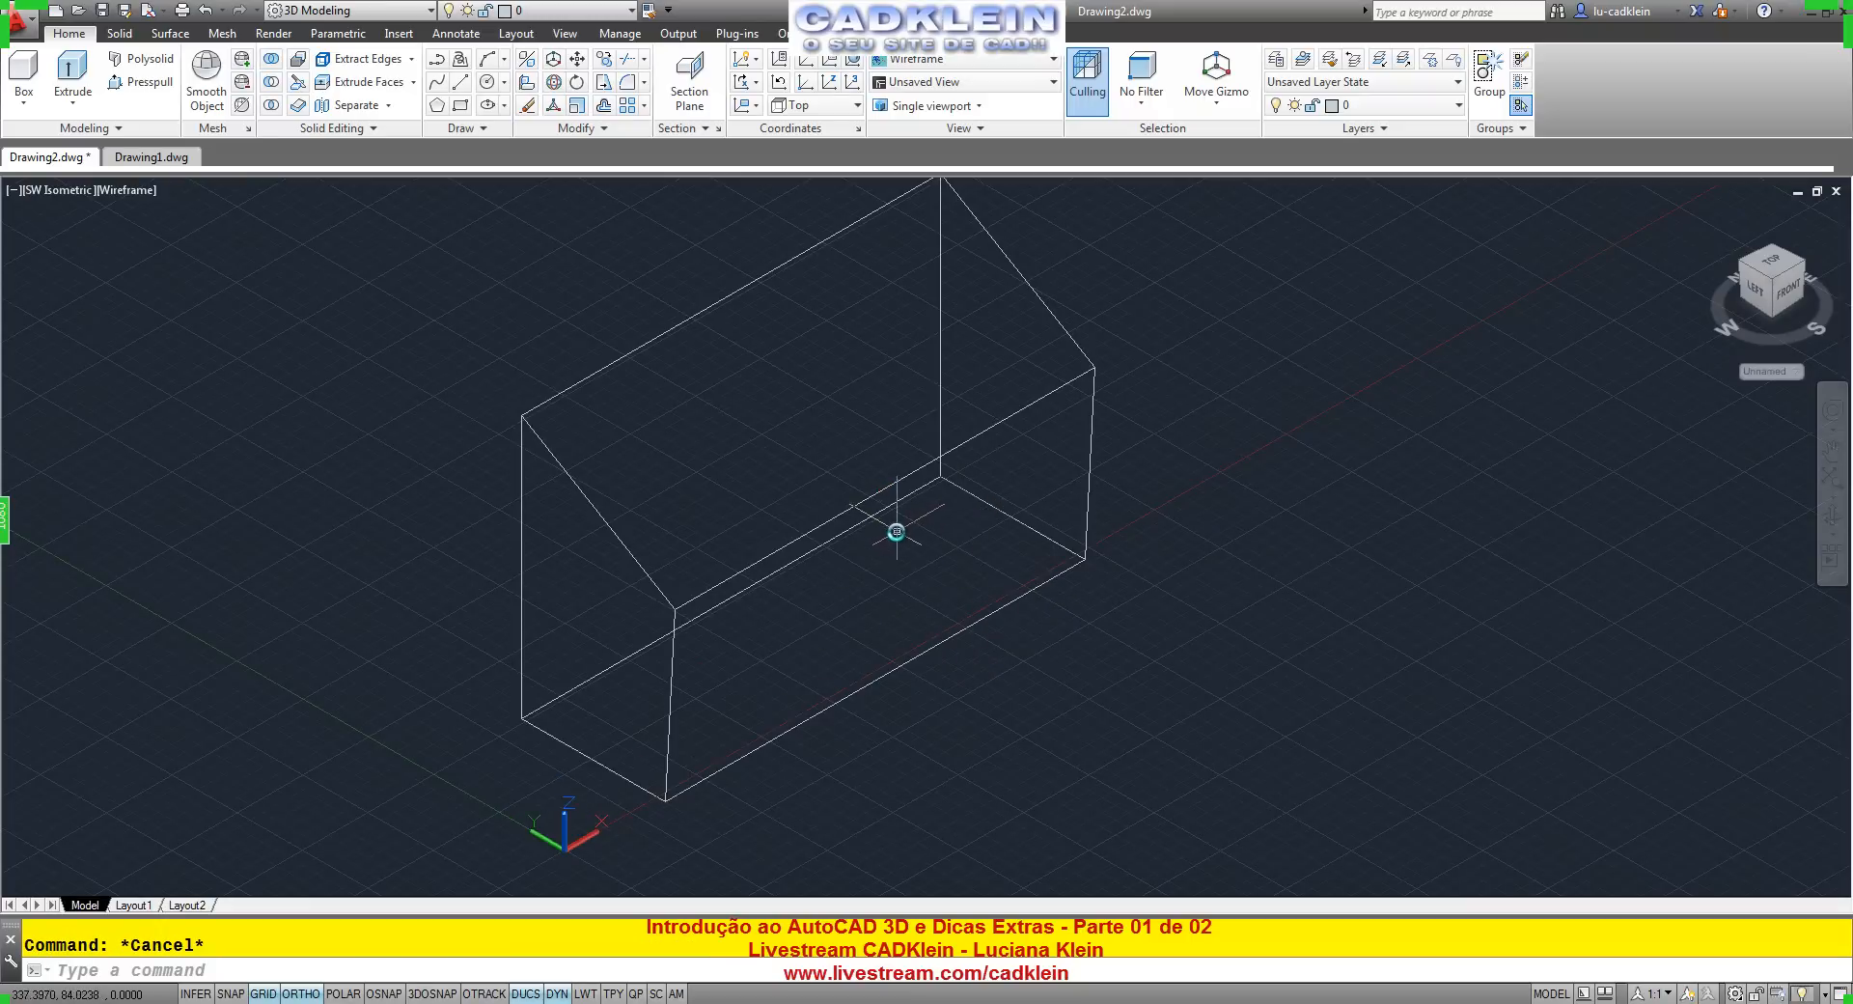
key(Escape)
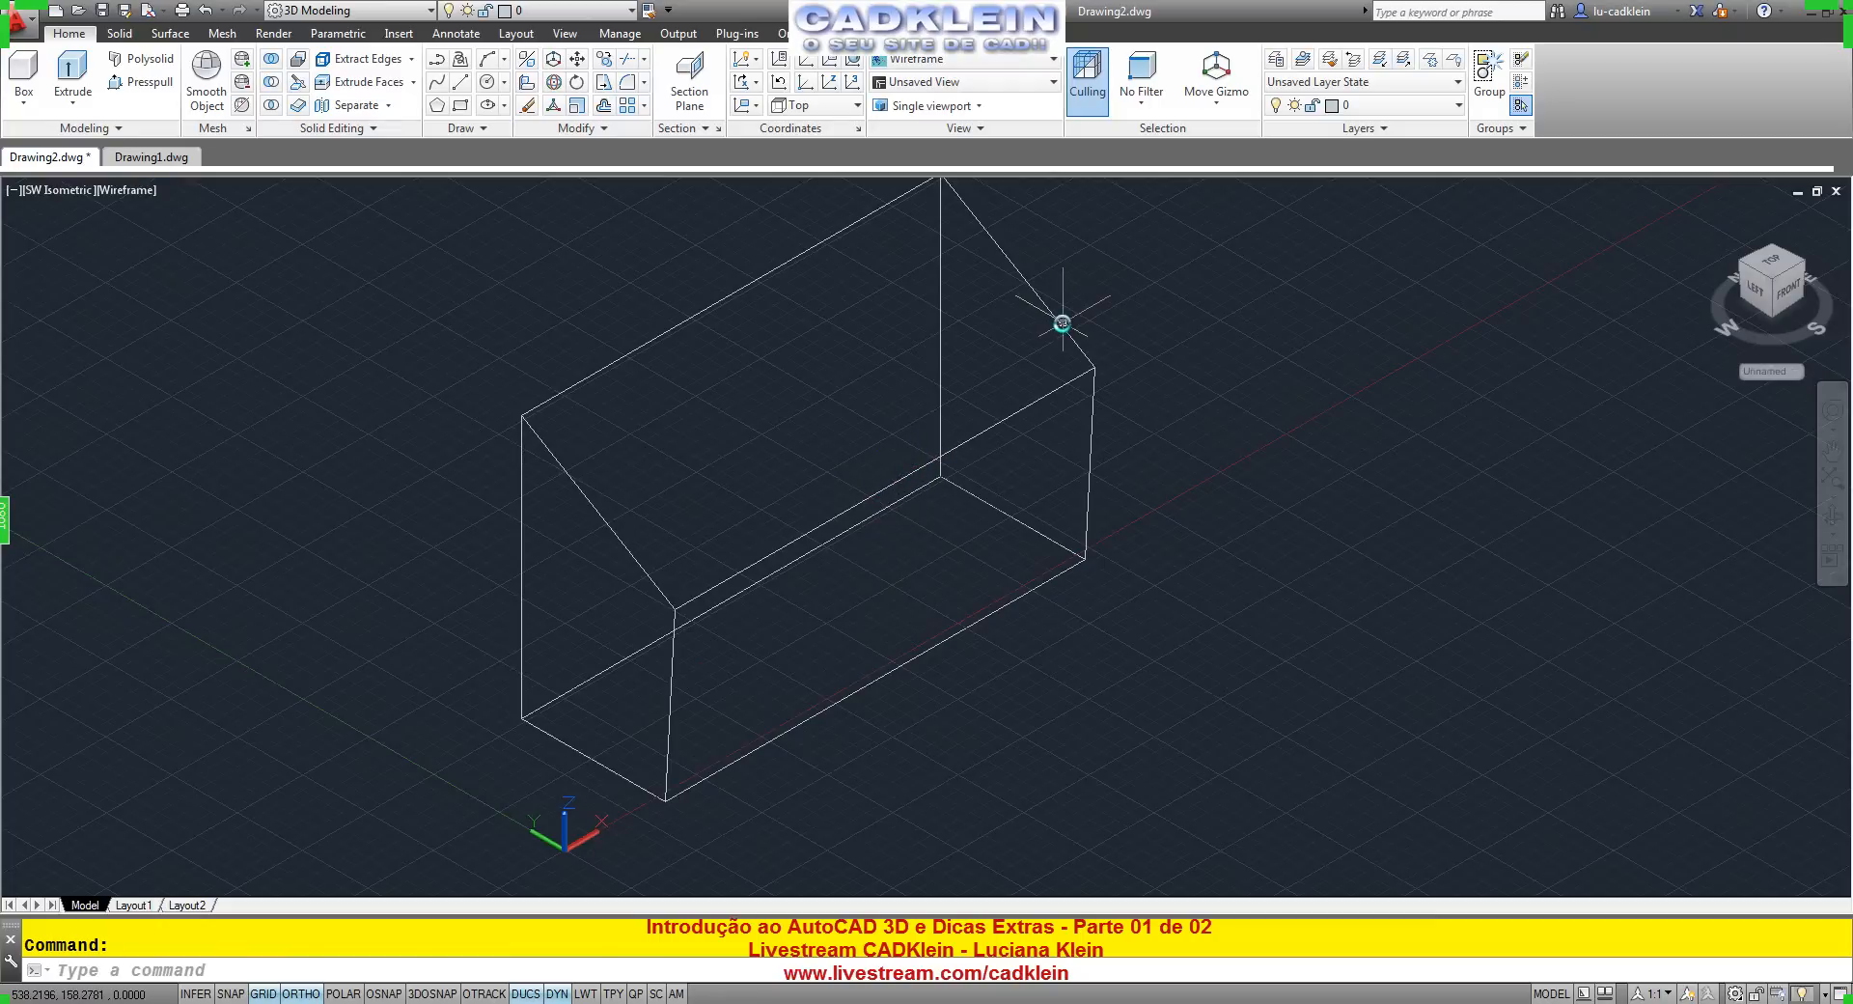
Stretch the sloped top edge at the solid's far end outward along the X axis.
middle_drag(1142, 310, 1106, 421)
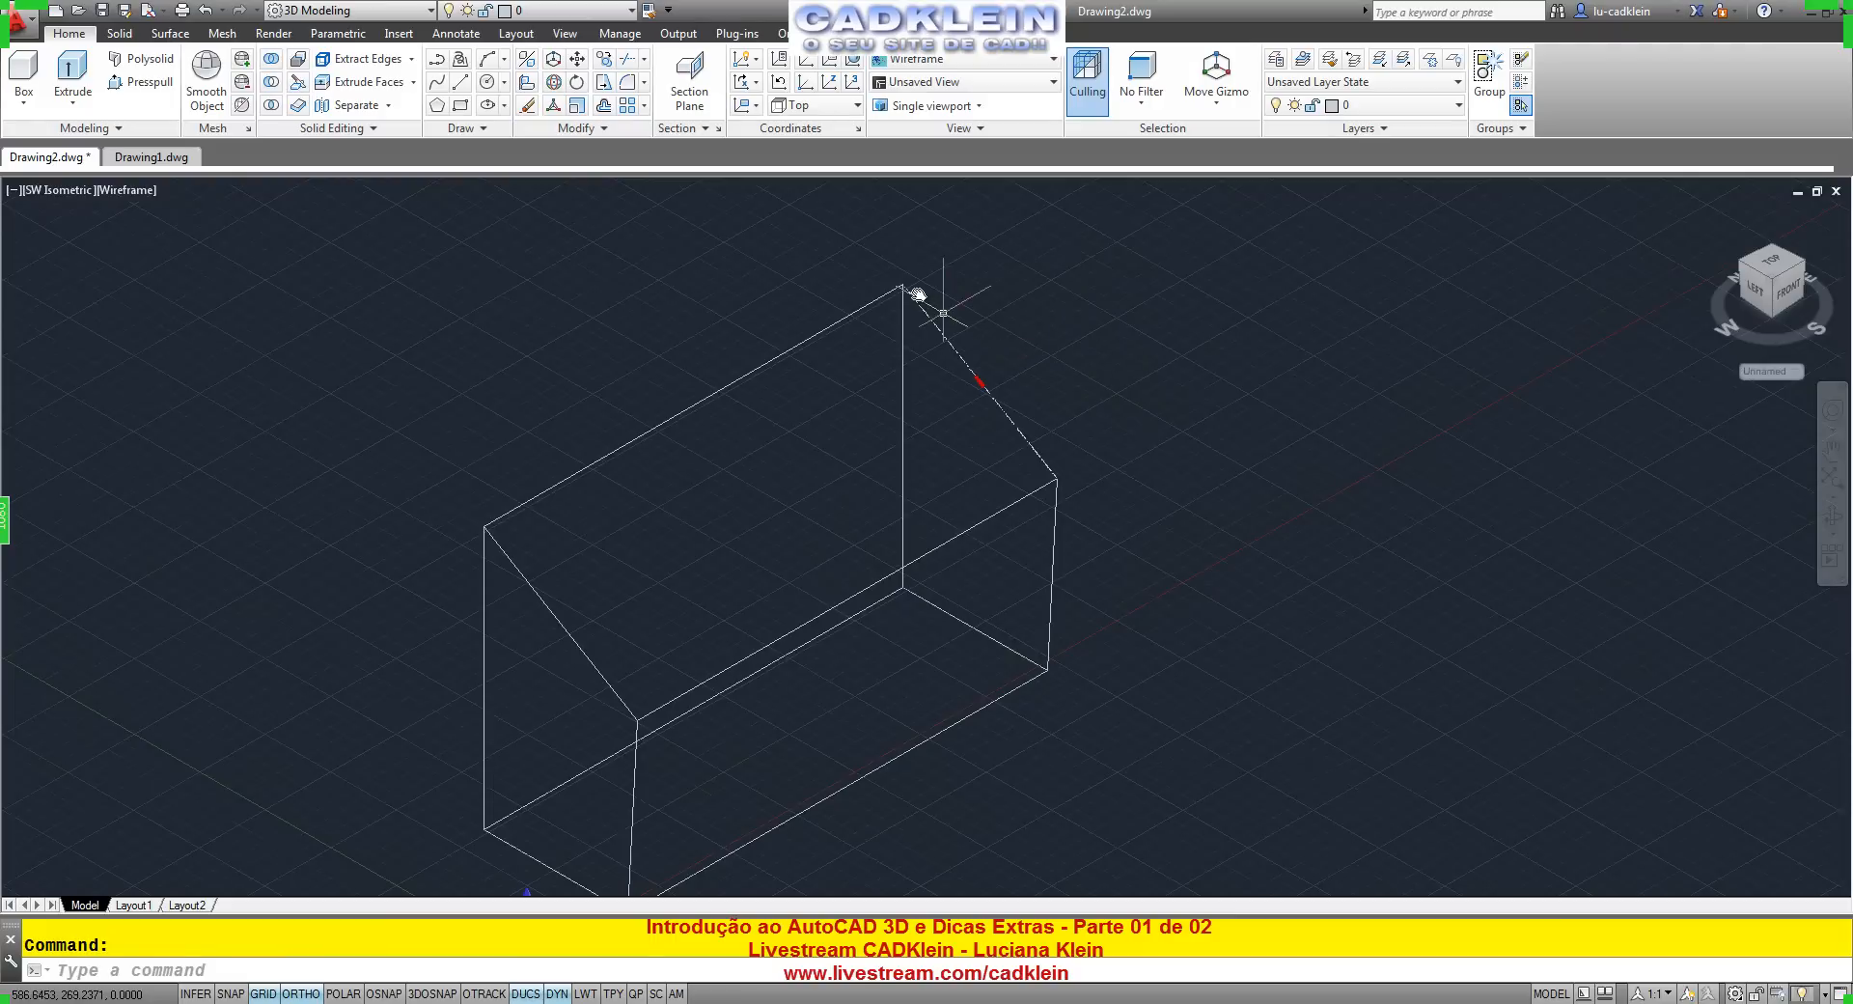
click(979, 383)
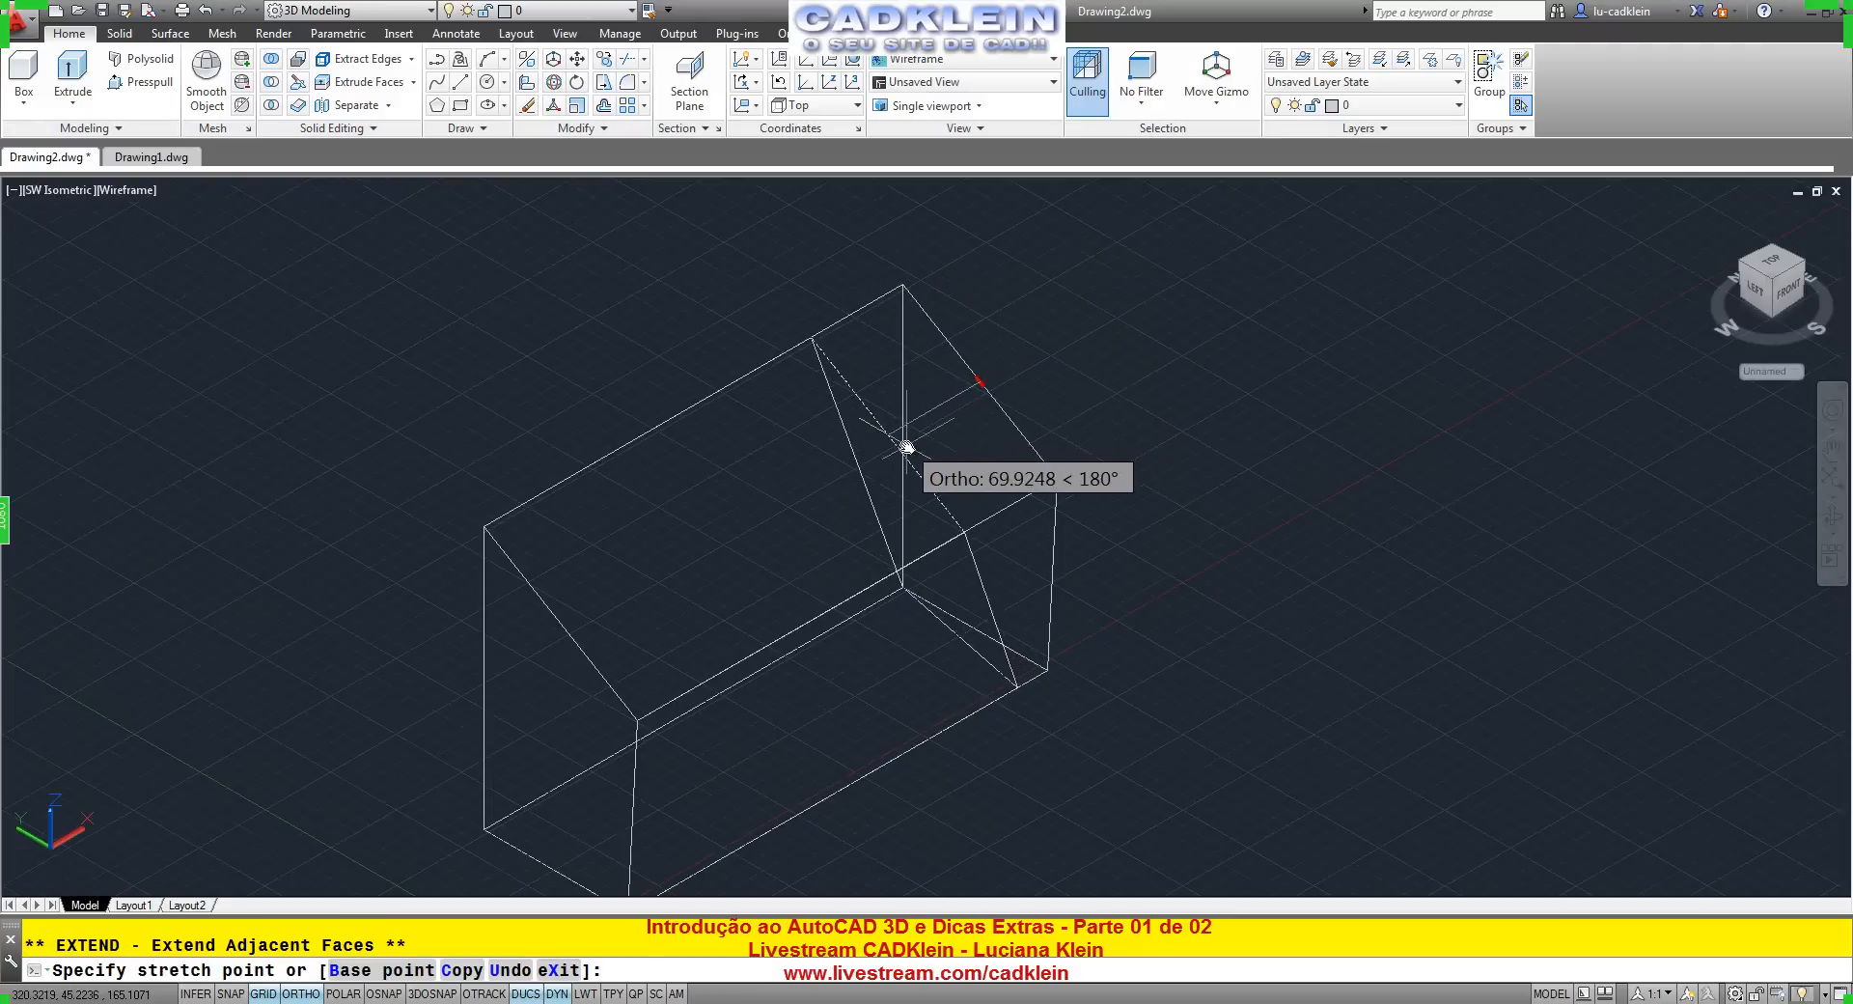
click(1148, 363)
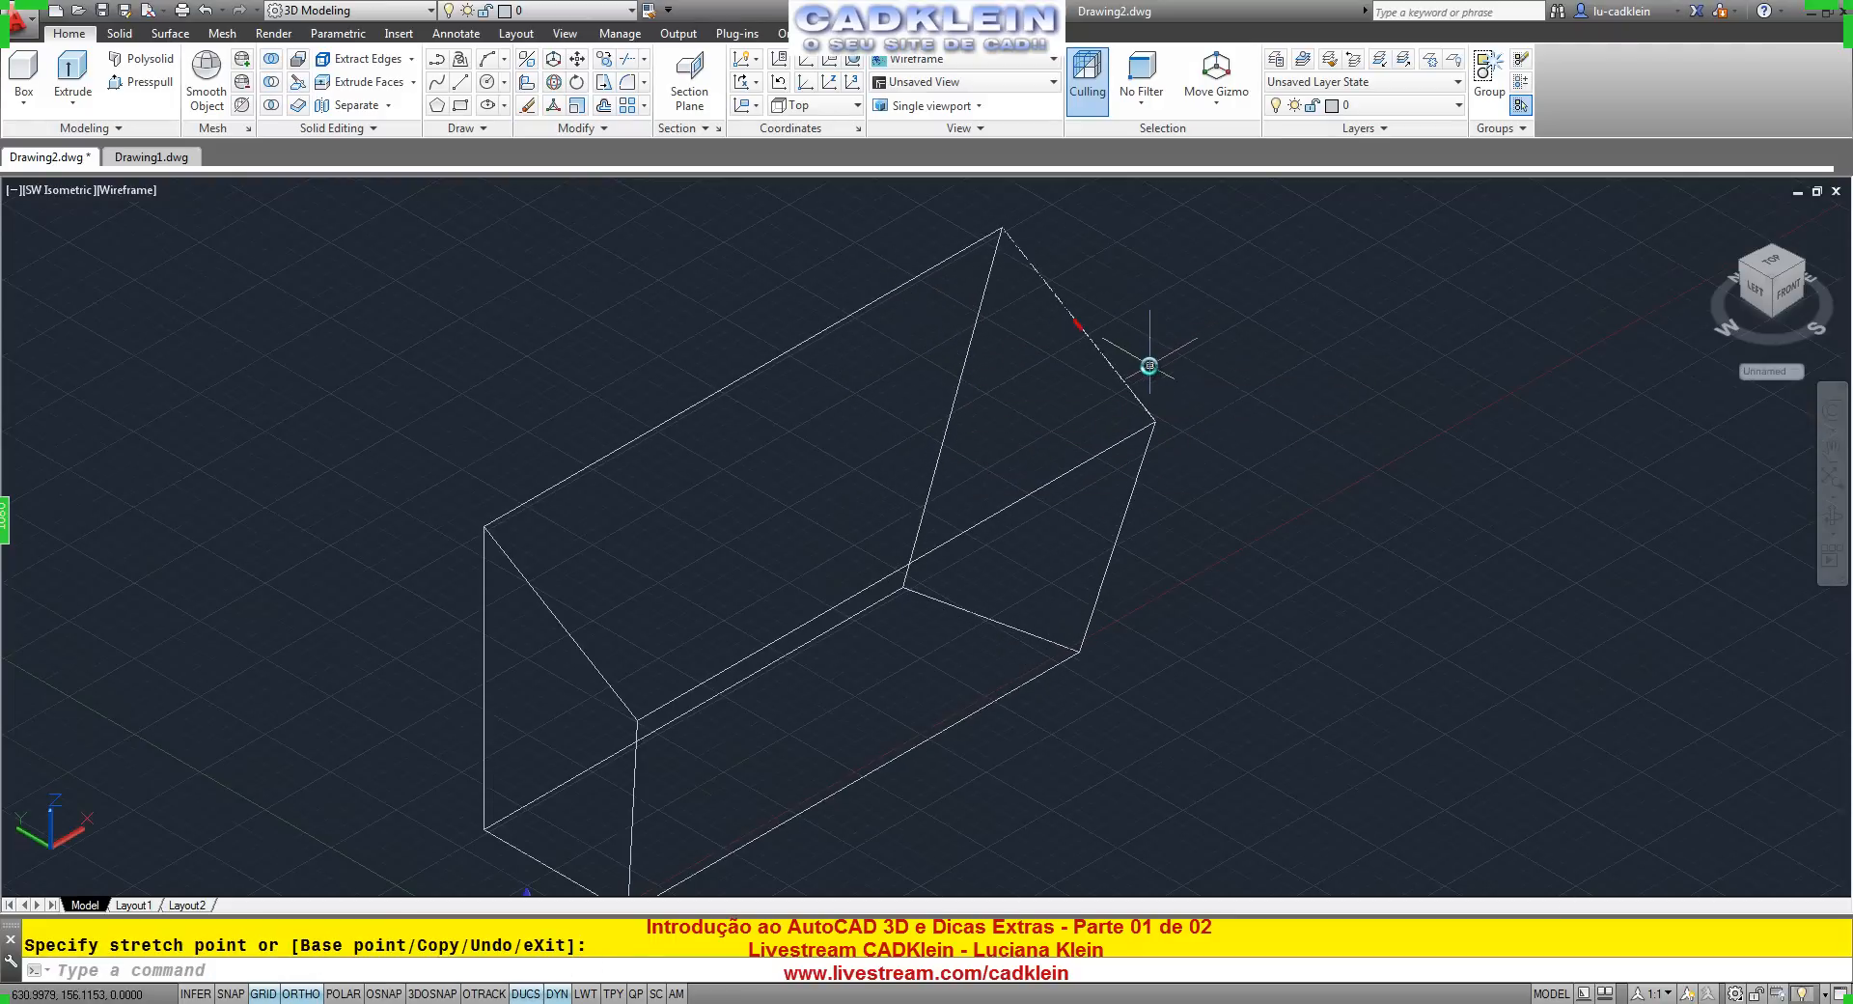
scroll(1226, 444, down, 3)
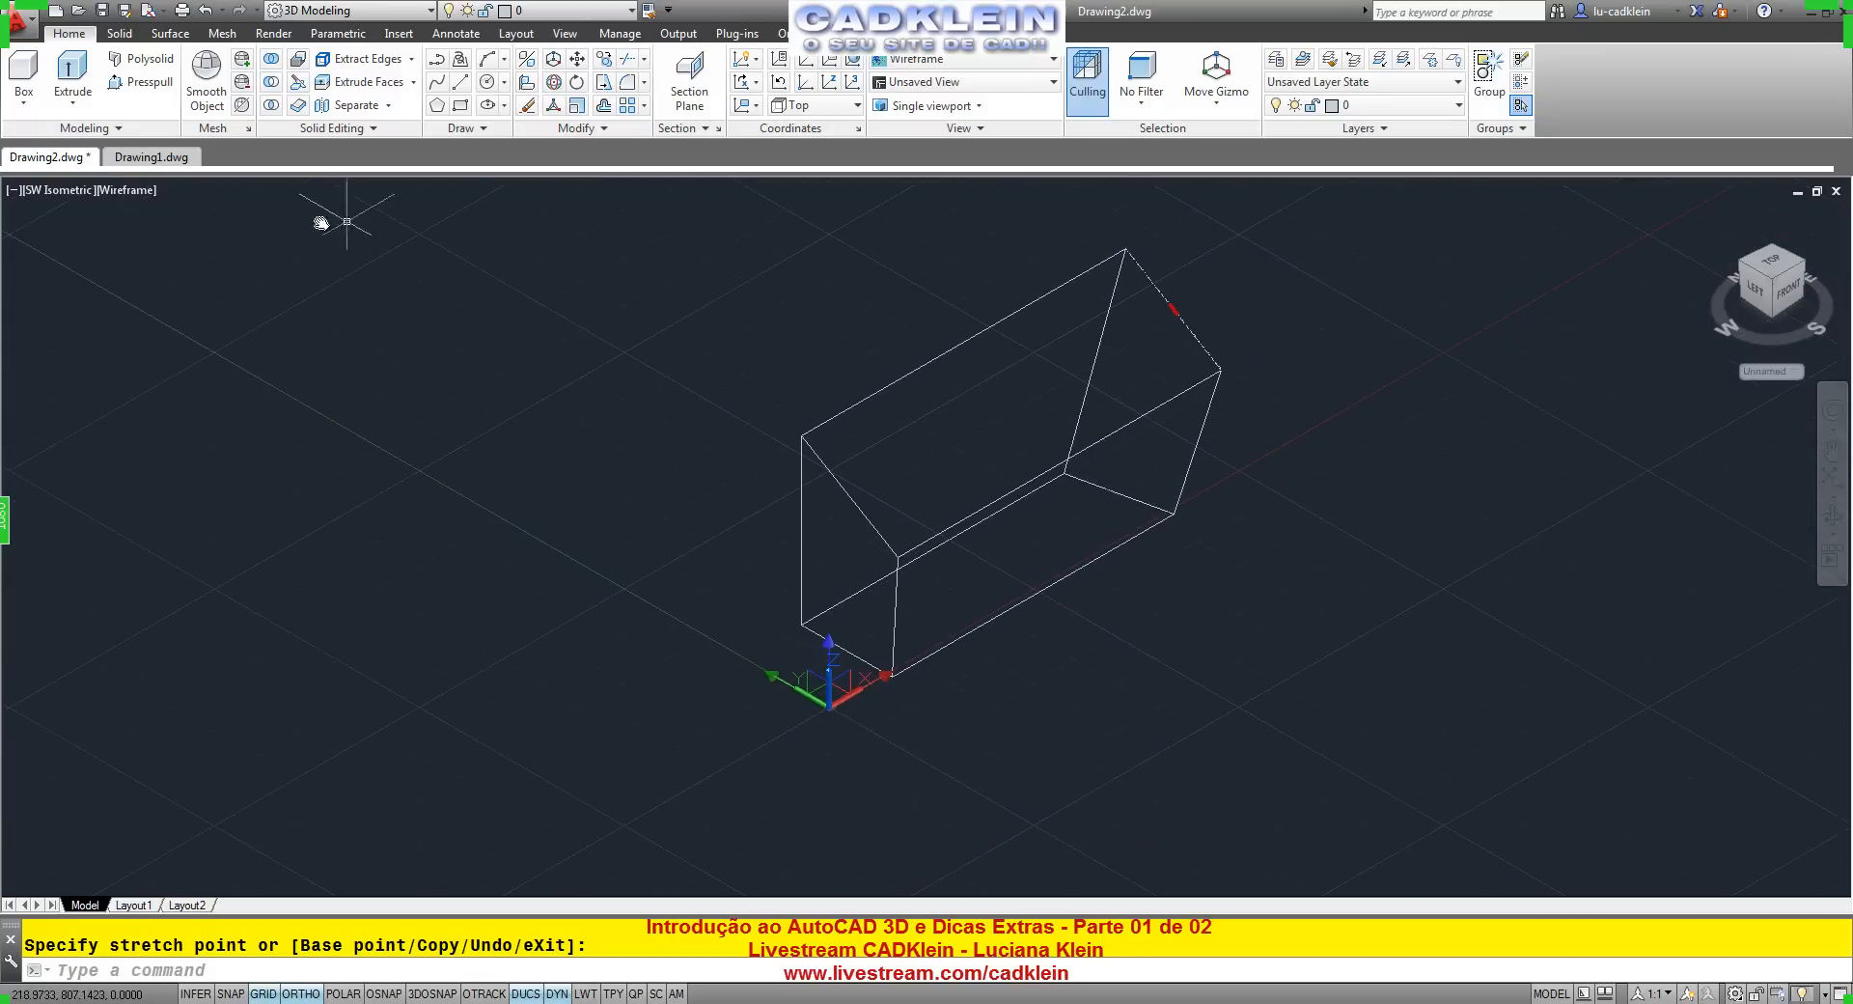
Apply the Conceptual visual style and orbit slightly around the deformed solid.
click(131, 196)
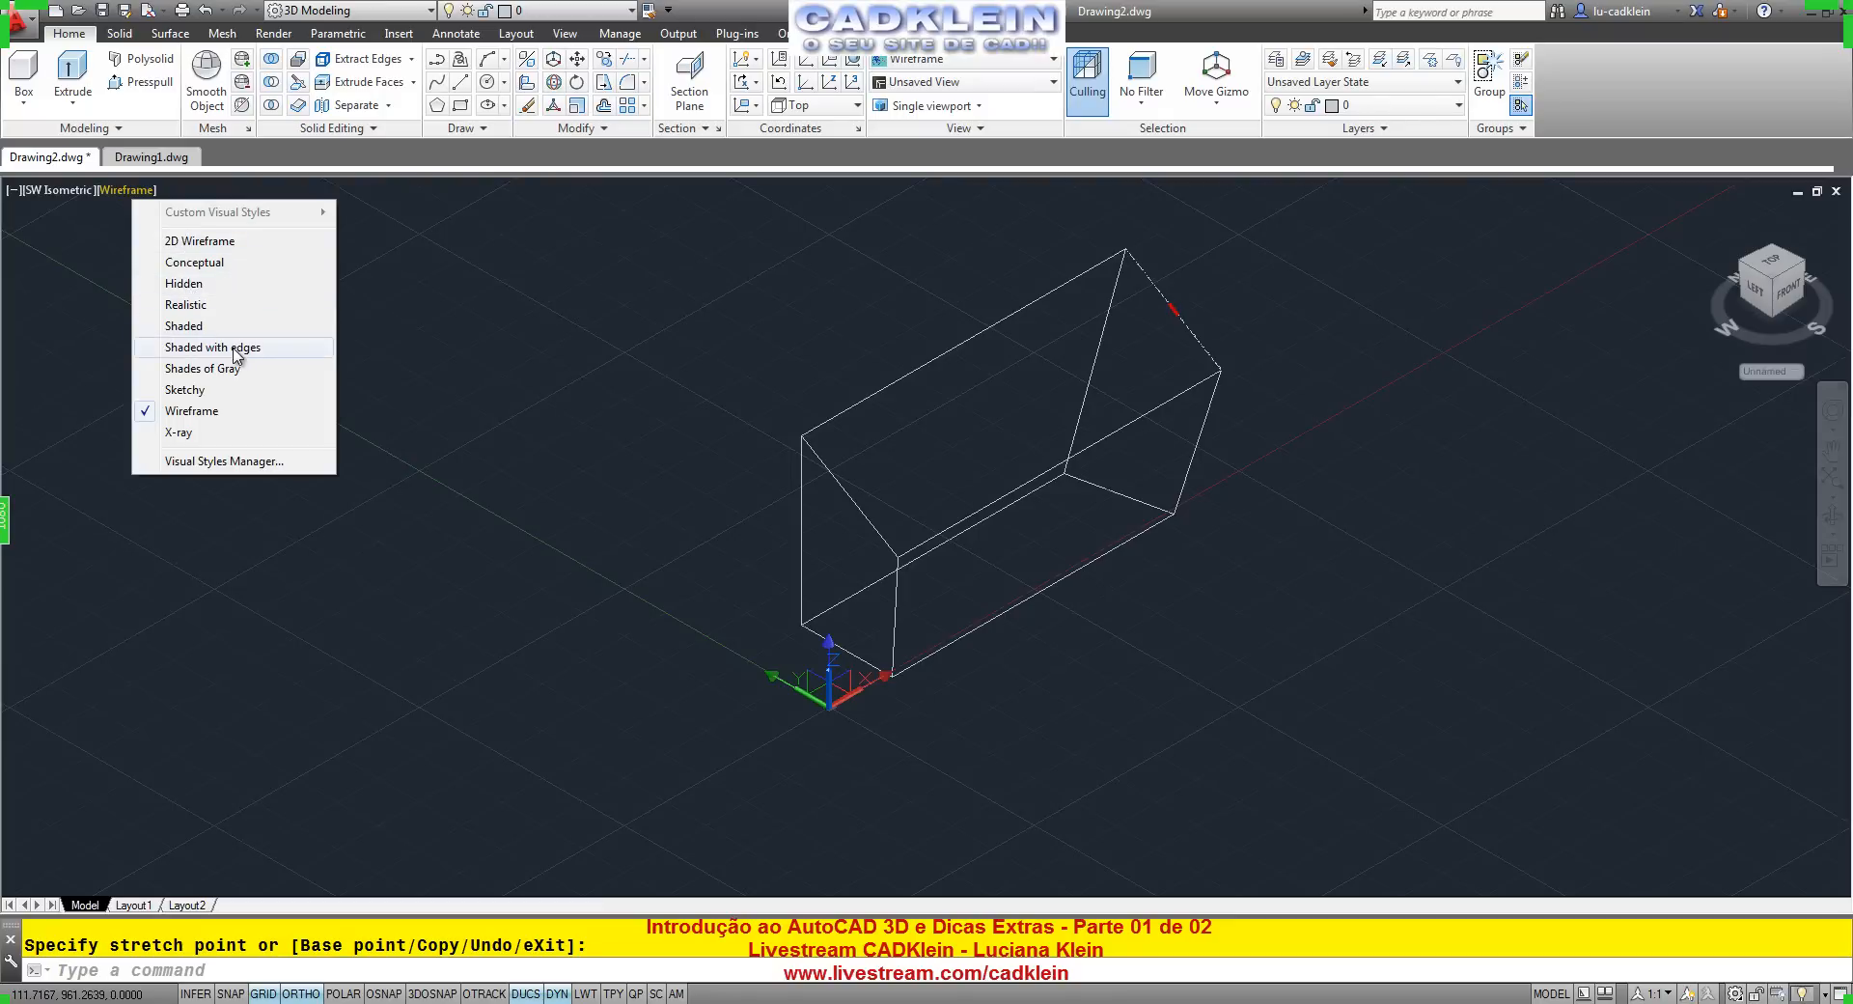
click(229, 262)
shift+middle_drag(1179, 494, 1294, 465)
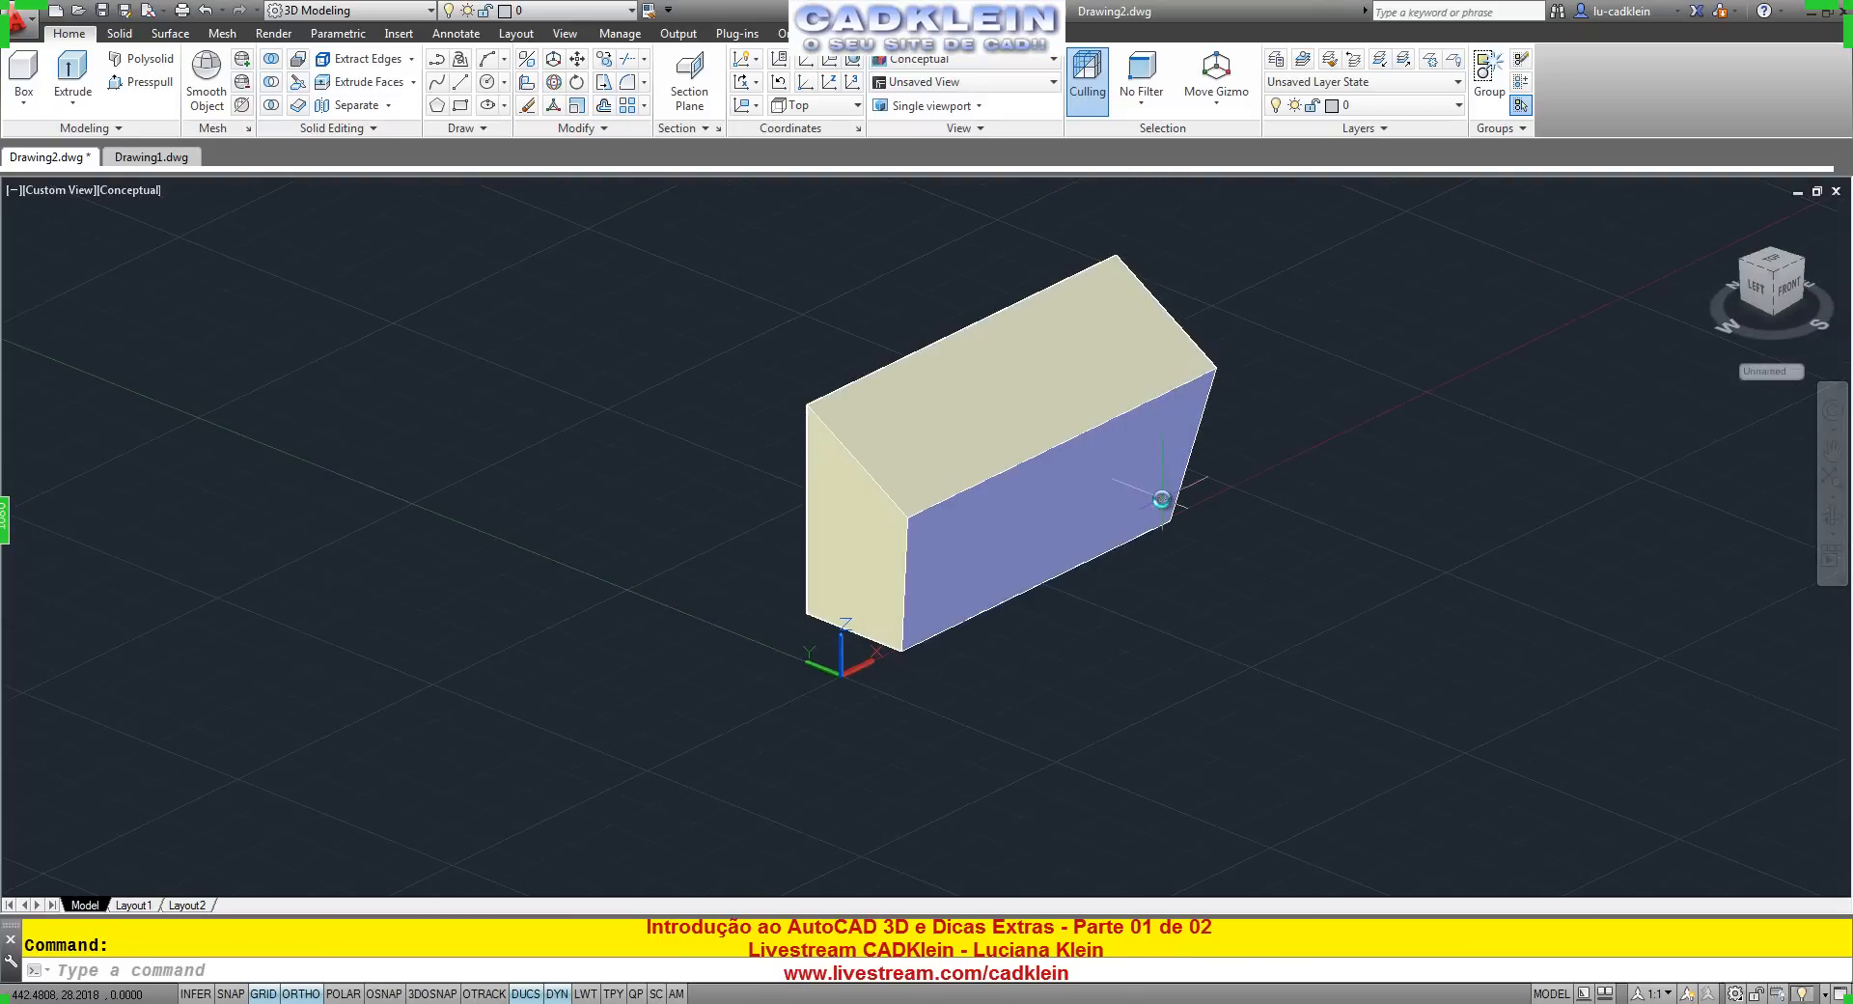
Erase the deformed solid from the drawing.
click(1120, 492)
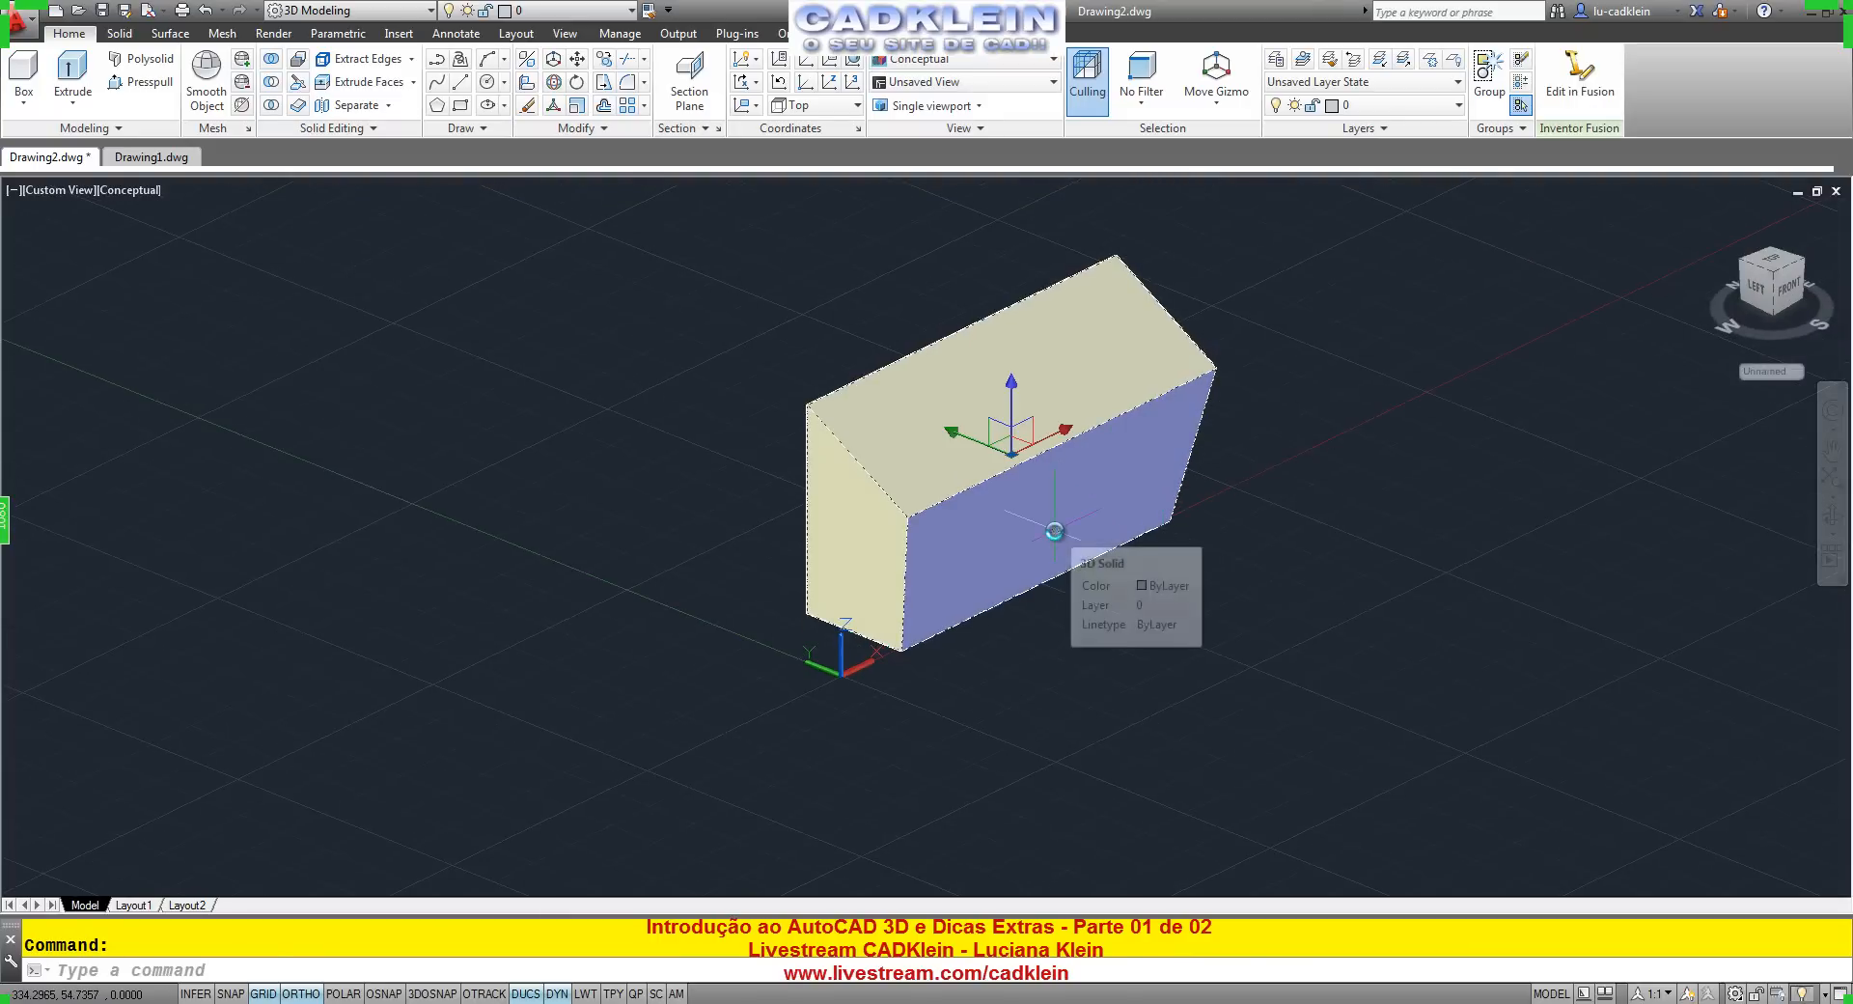
key(Delete)
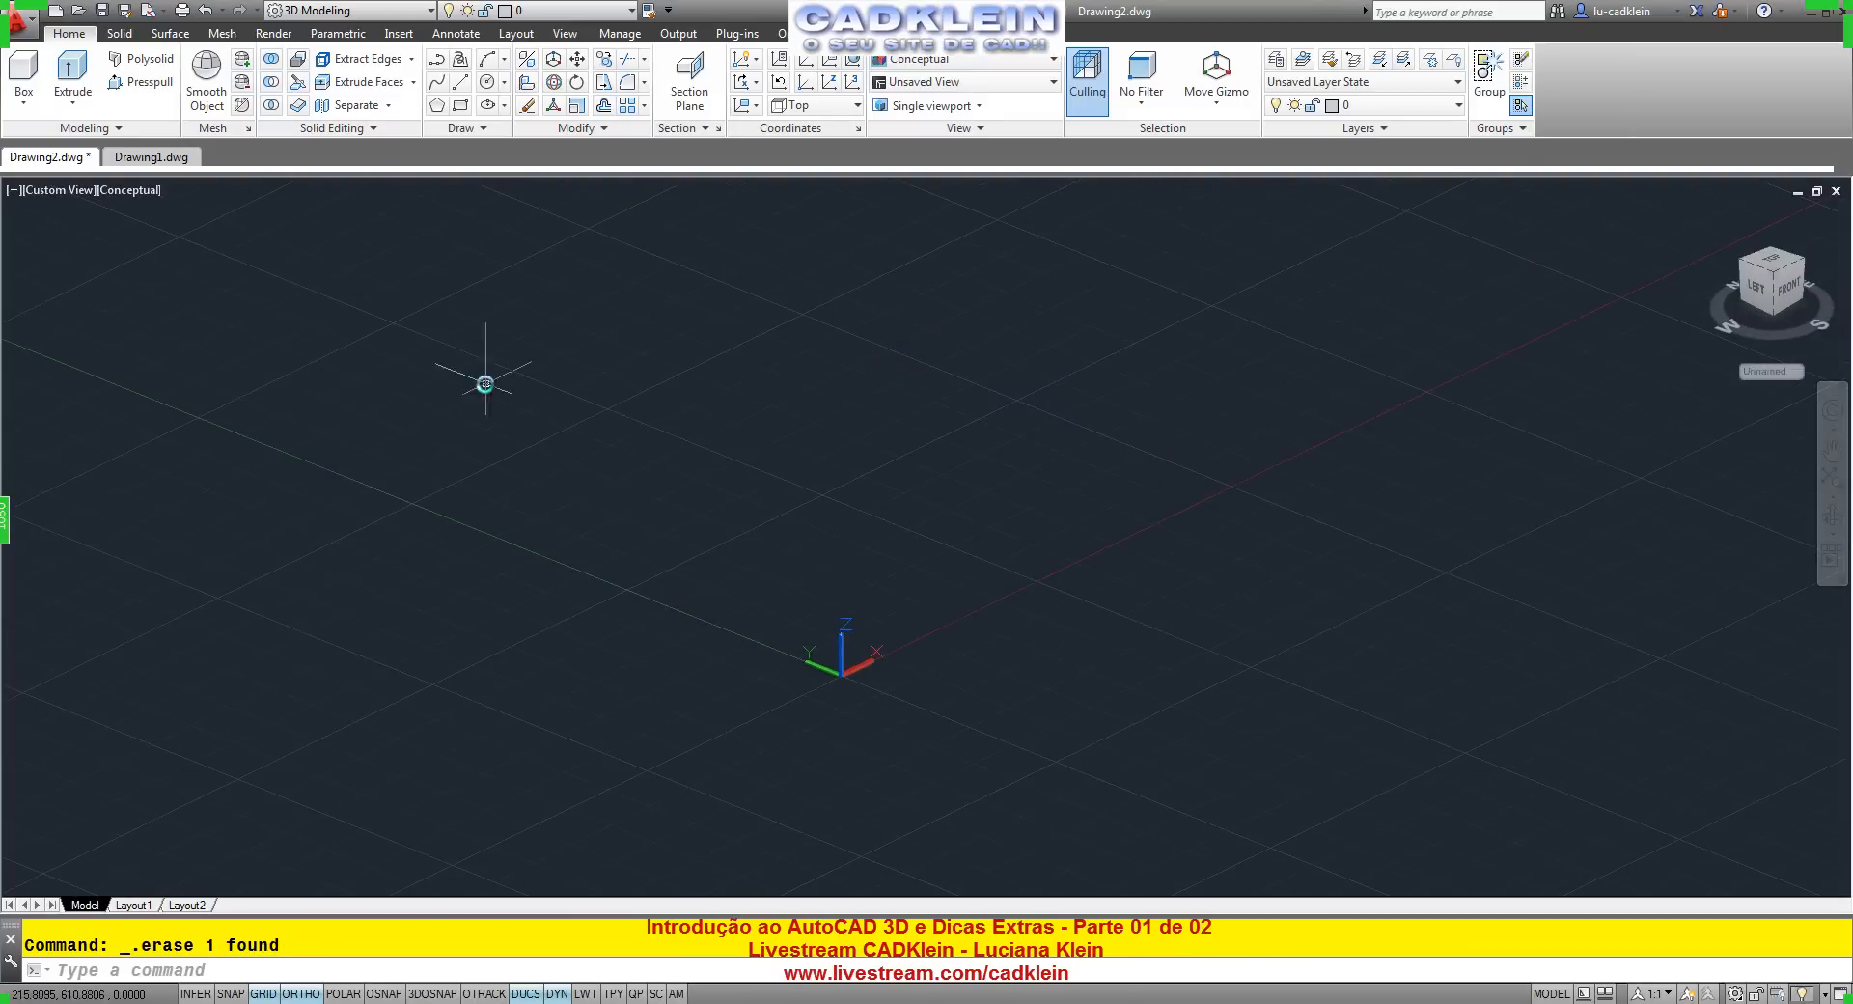
Create a solid box about 560 long and 50 high beside the UCS origin.
click(23, 70)
click(681, 607)
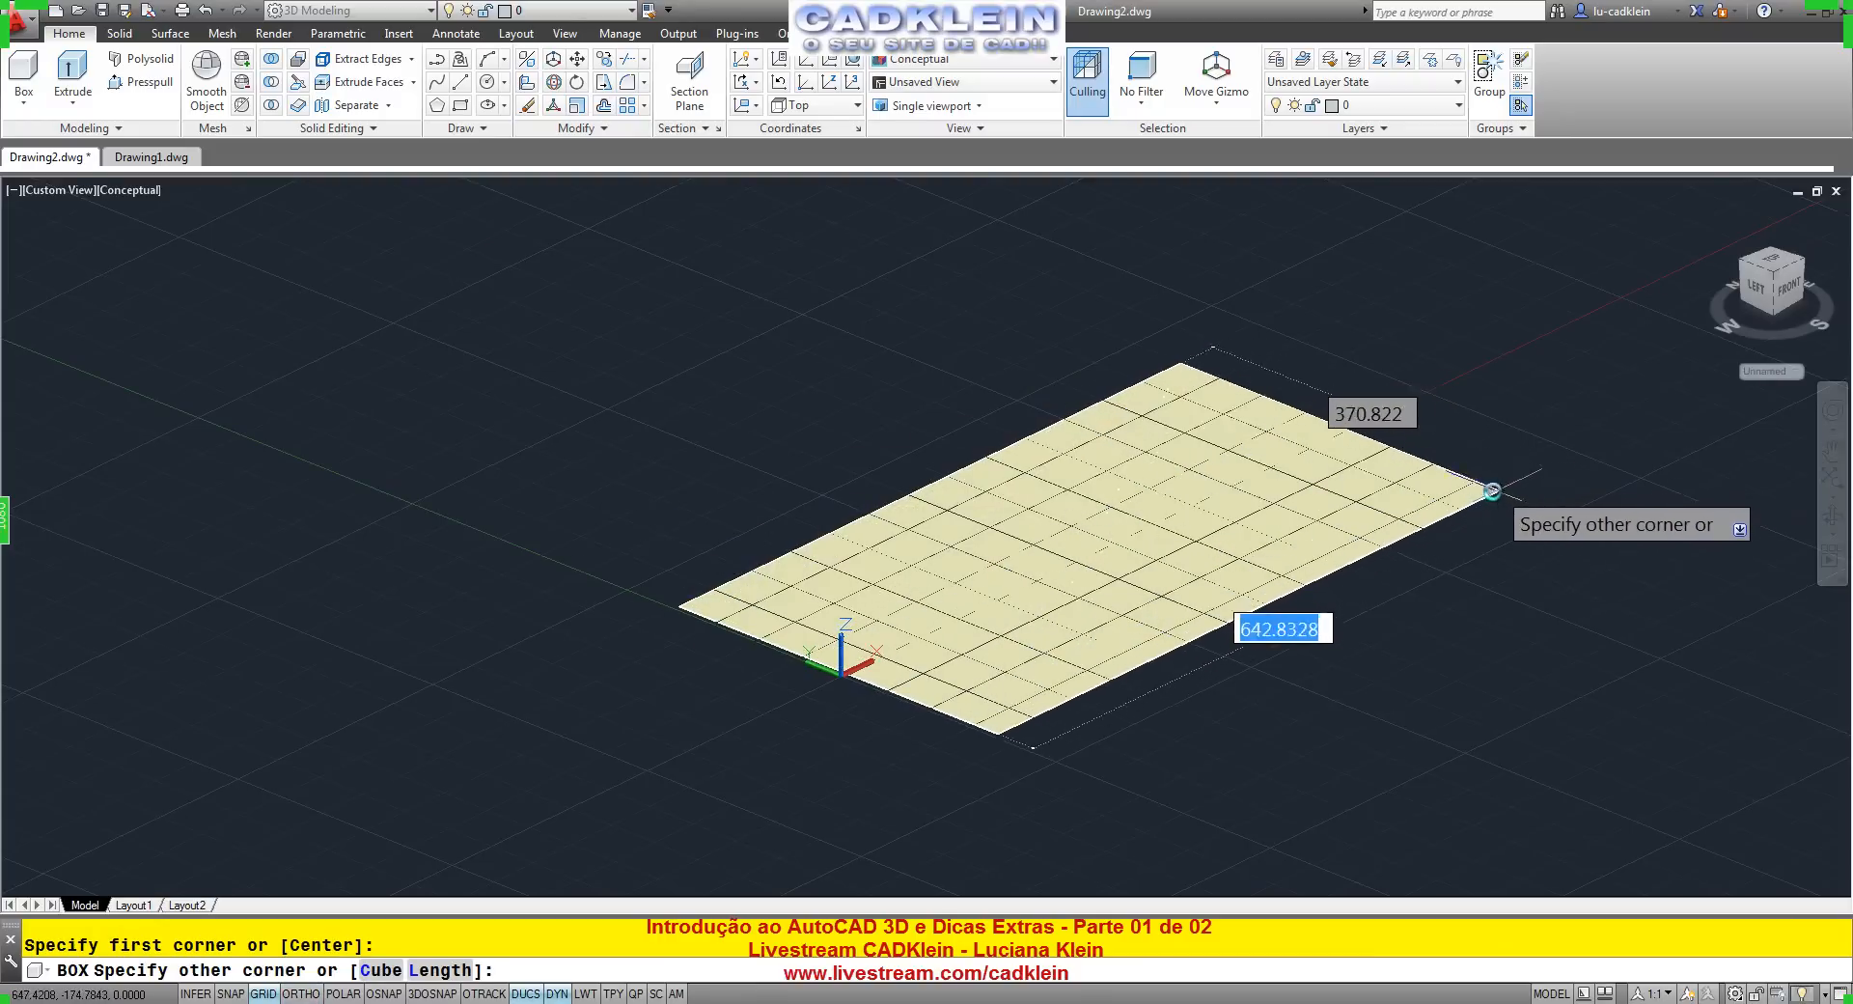
click(1398, 448)
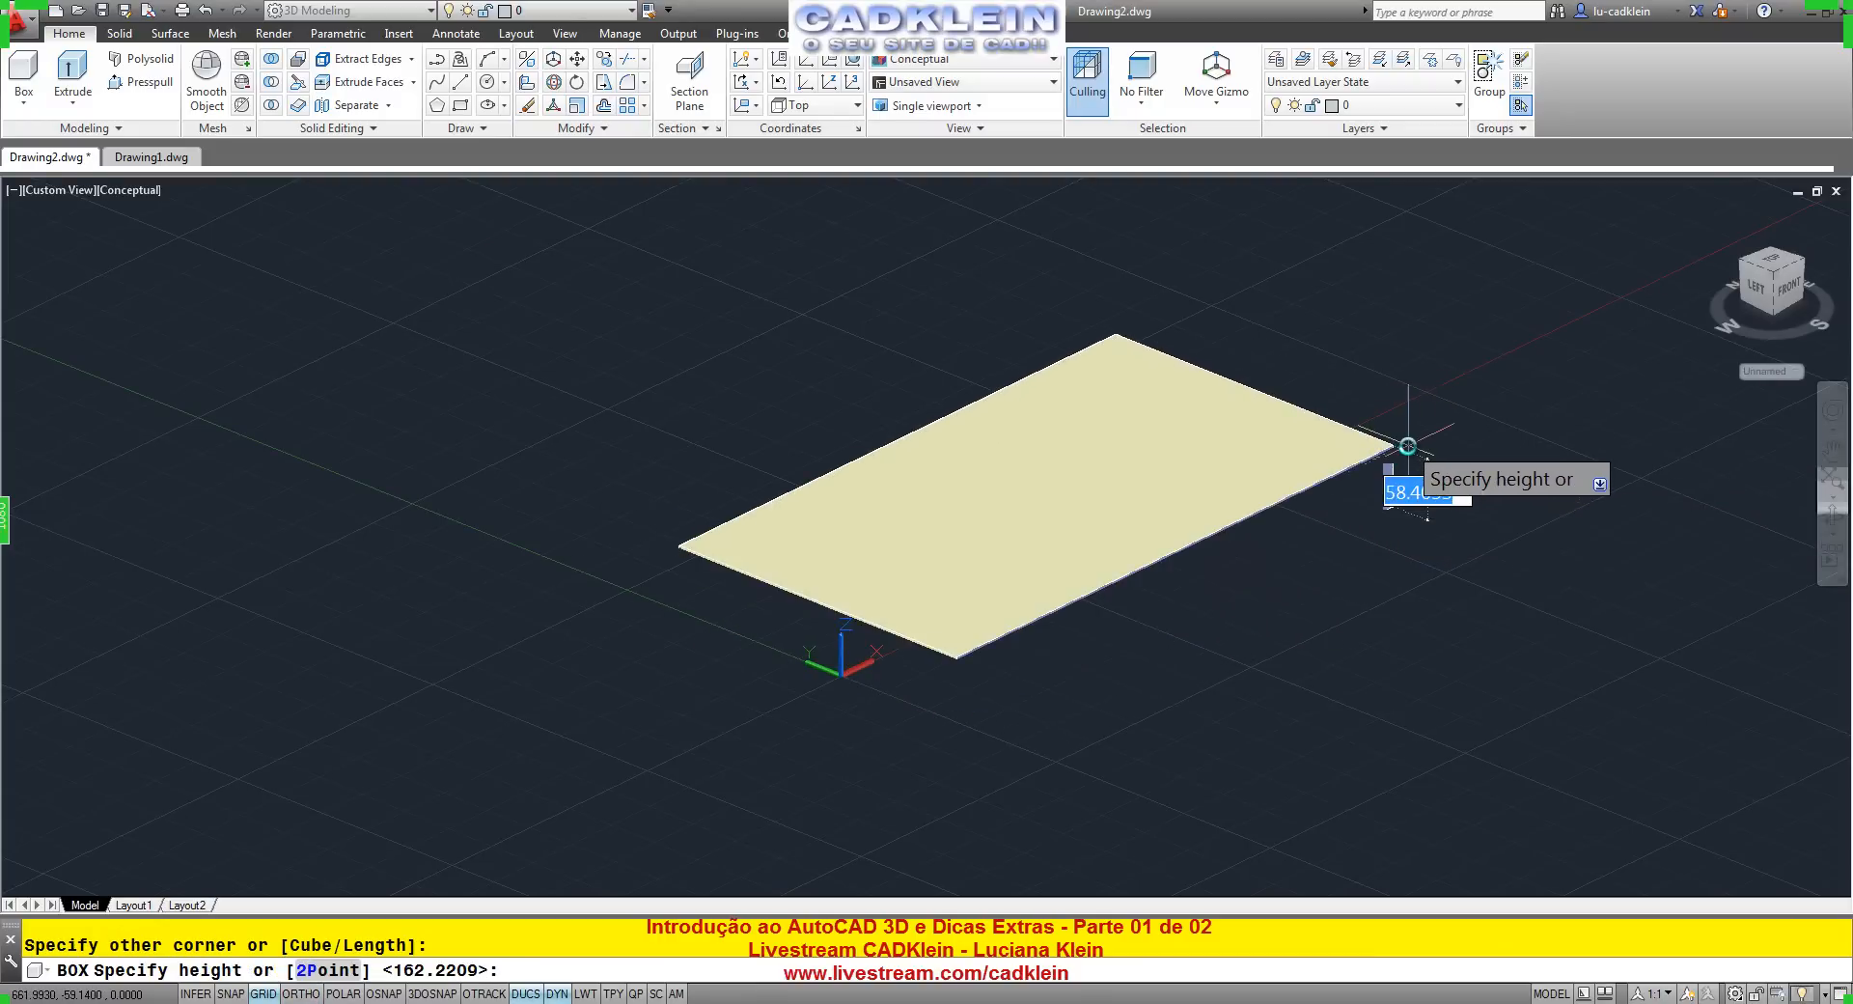
click(1406, 450)
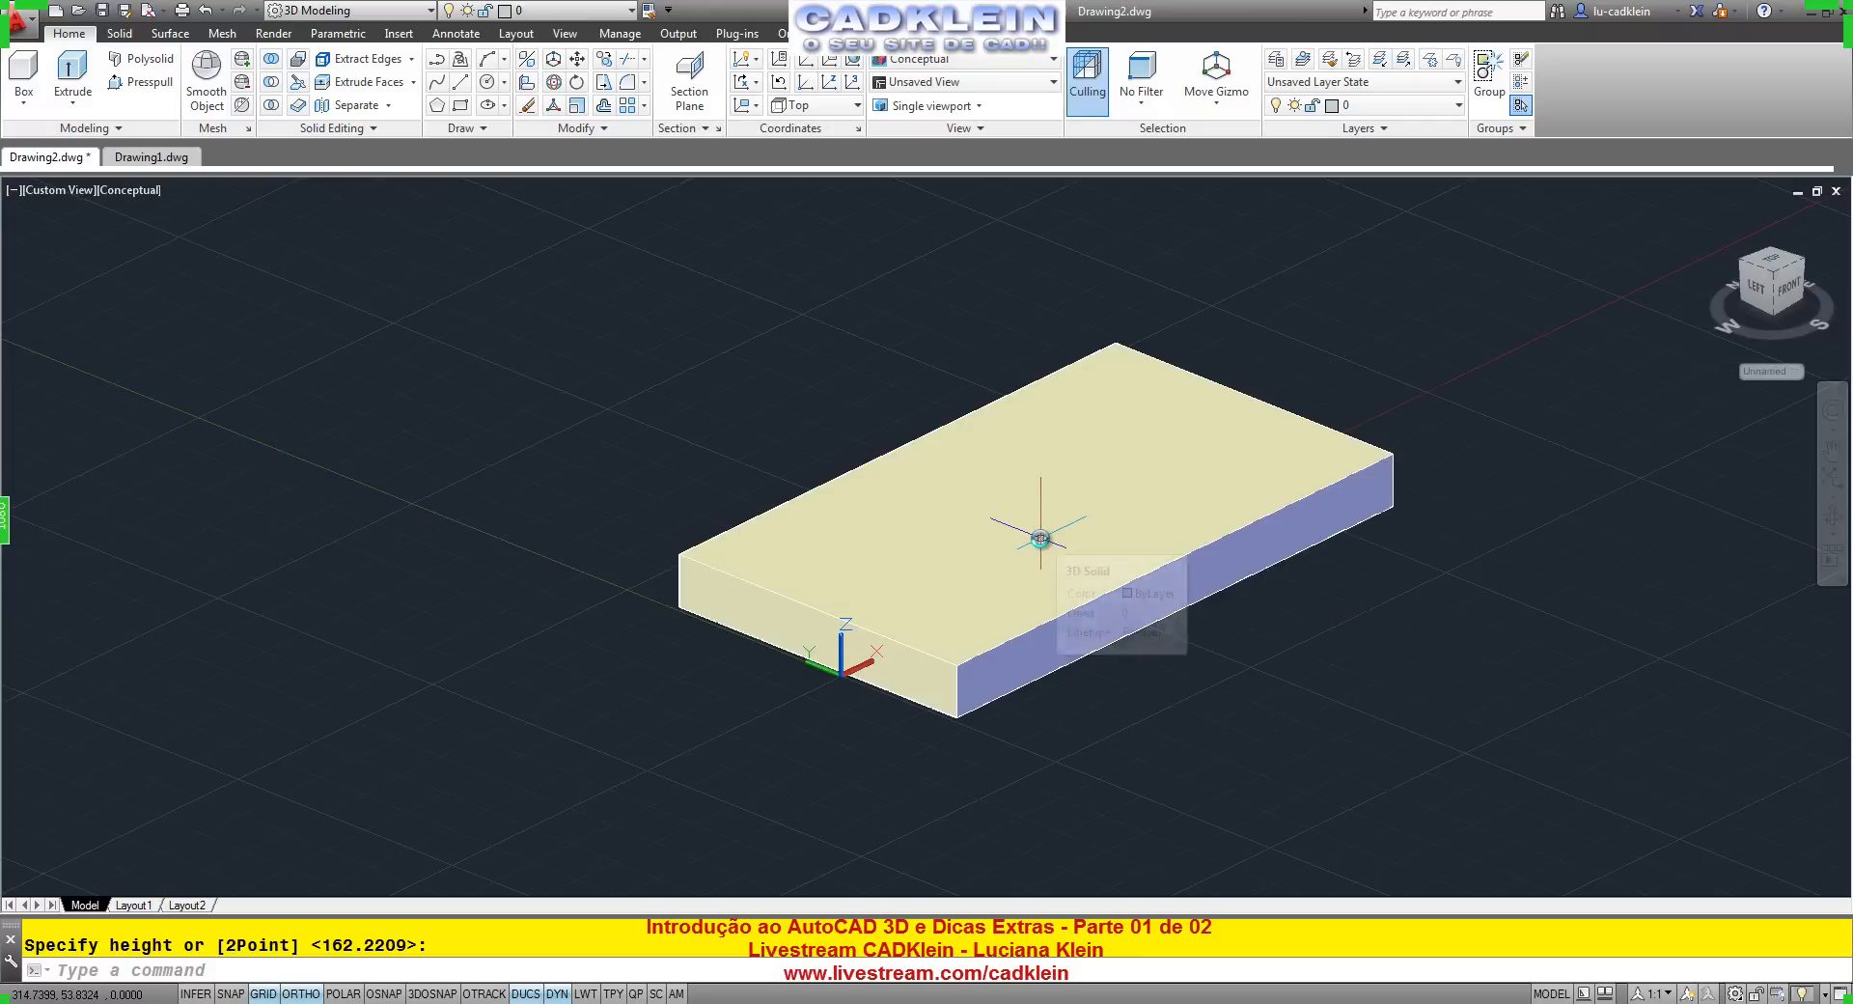
Draw a line across the box's top face, from the midpoint of the near short edge to the midpoint of the far one.
text(l)
key(Return)
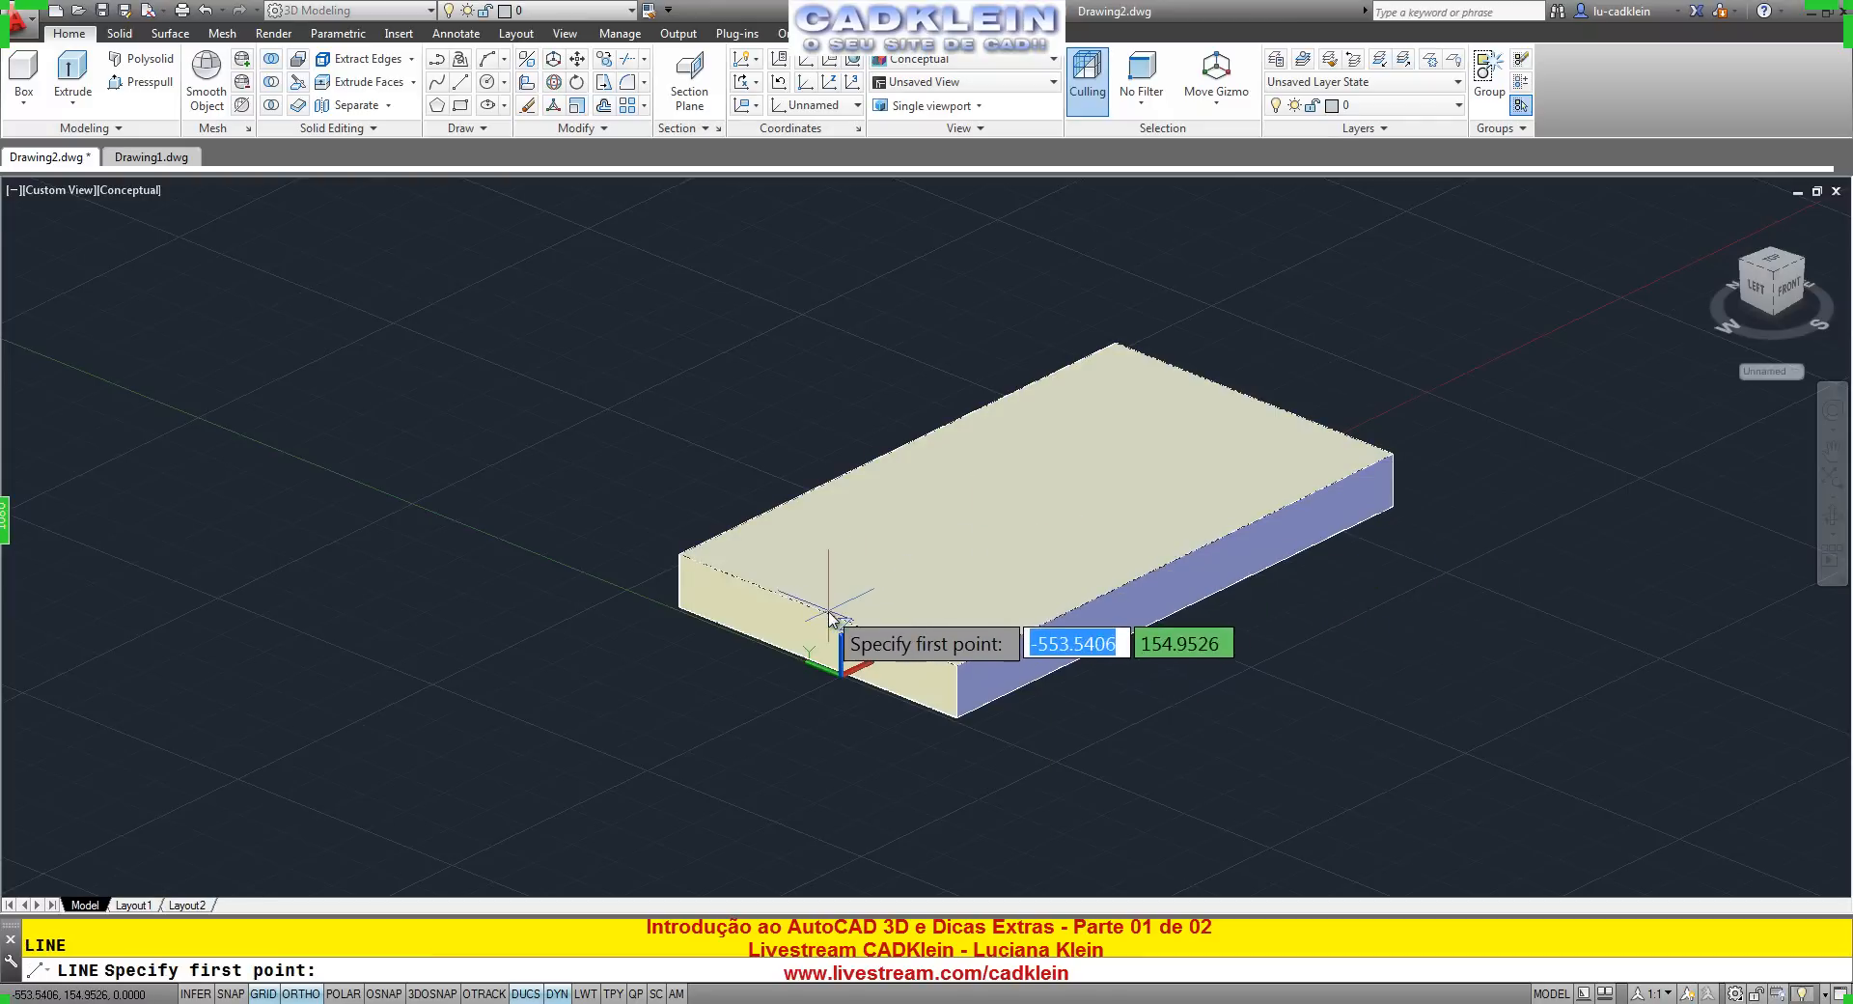
key(BackSpace)
text(mi)
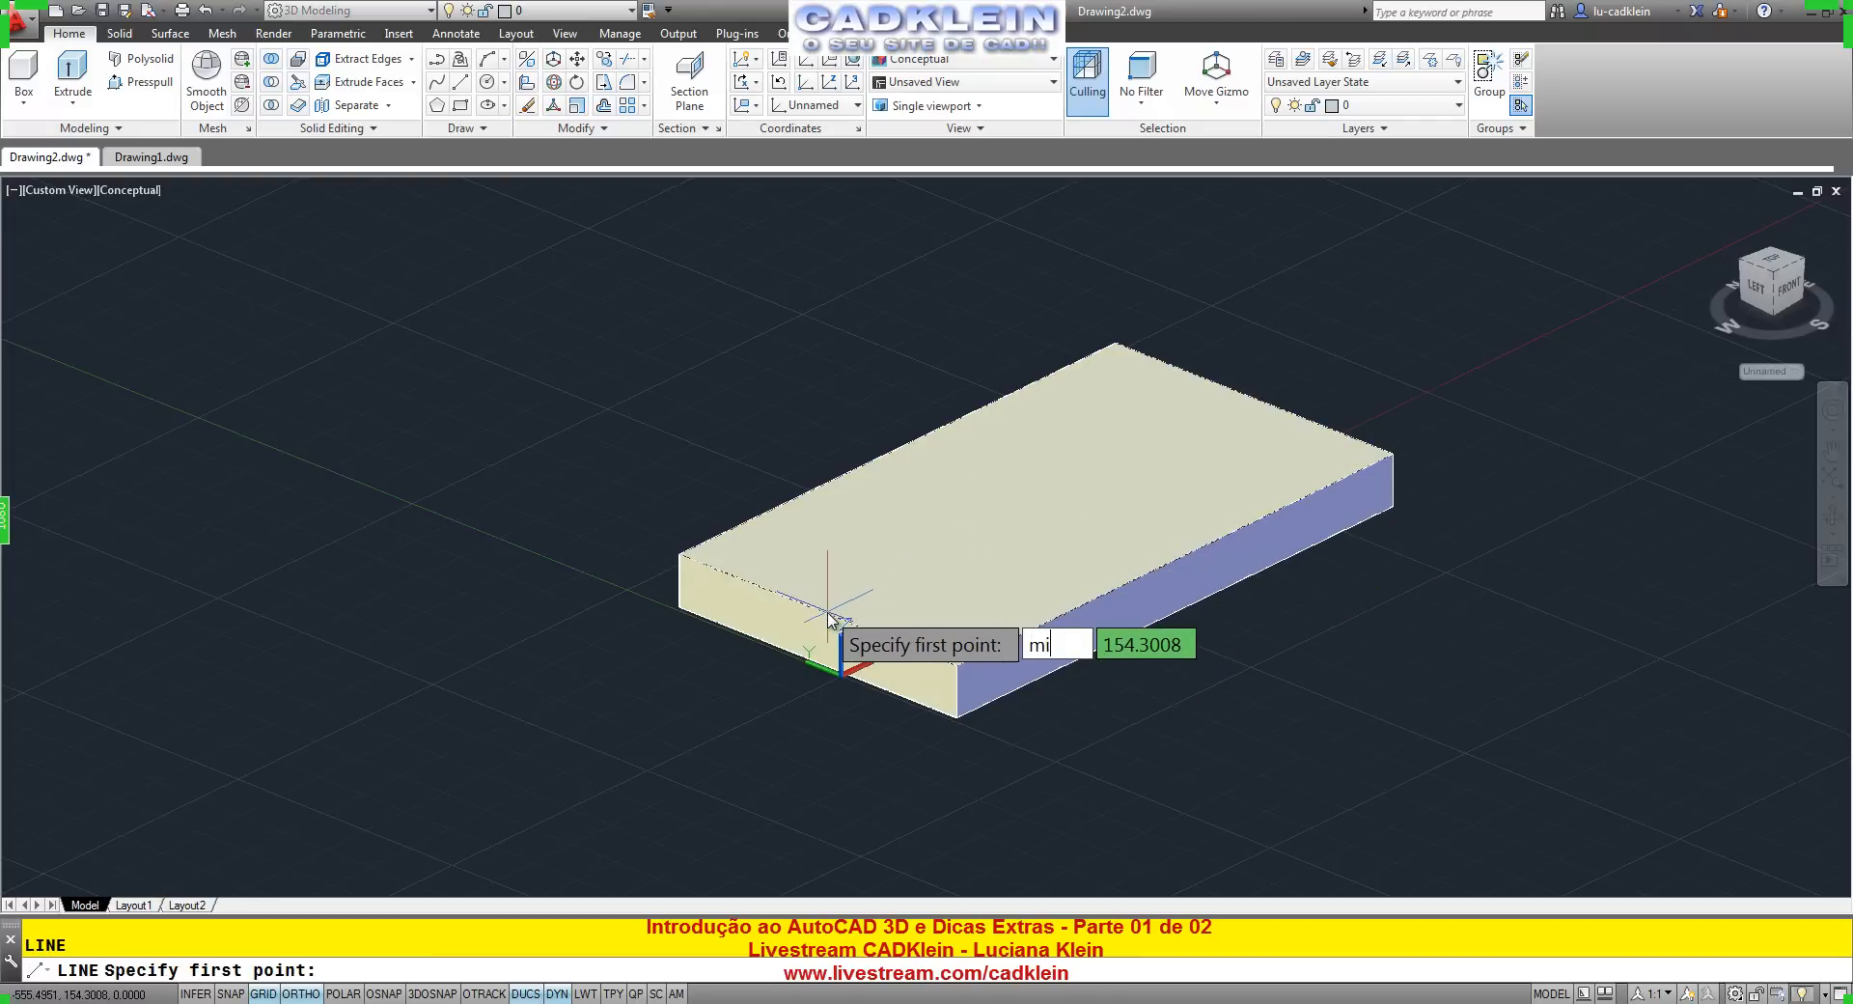
text(d)
key(Return)
click(827, 616)
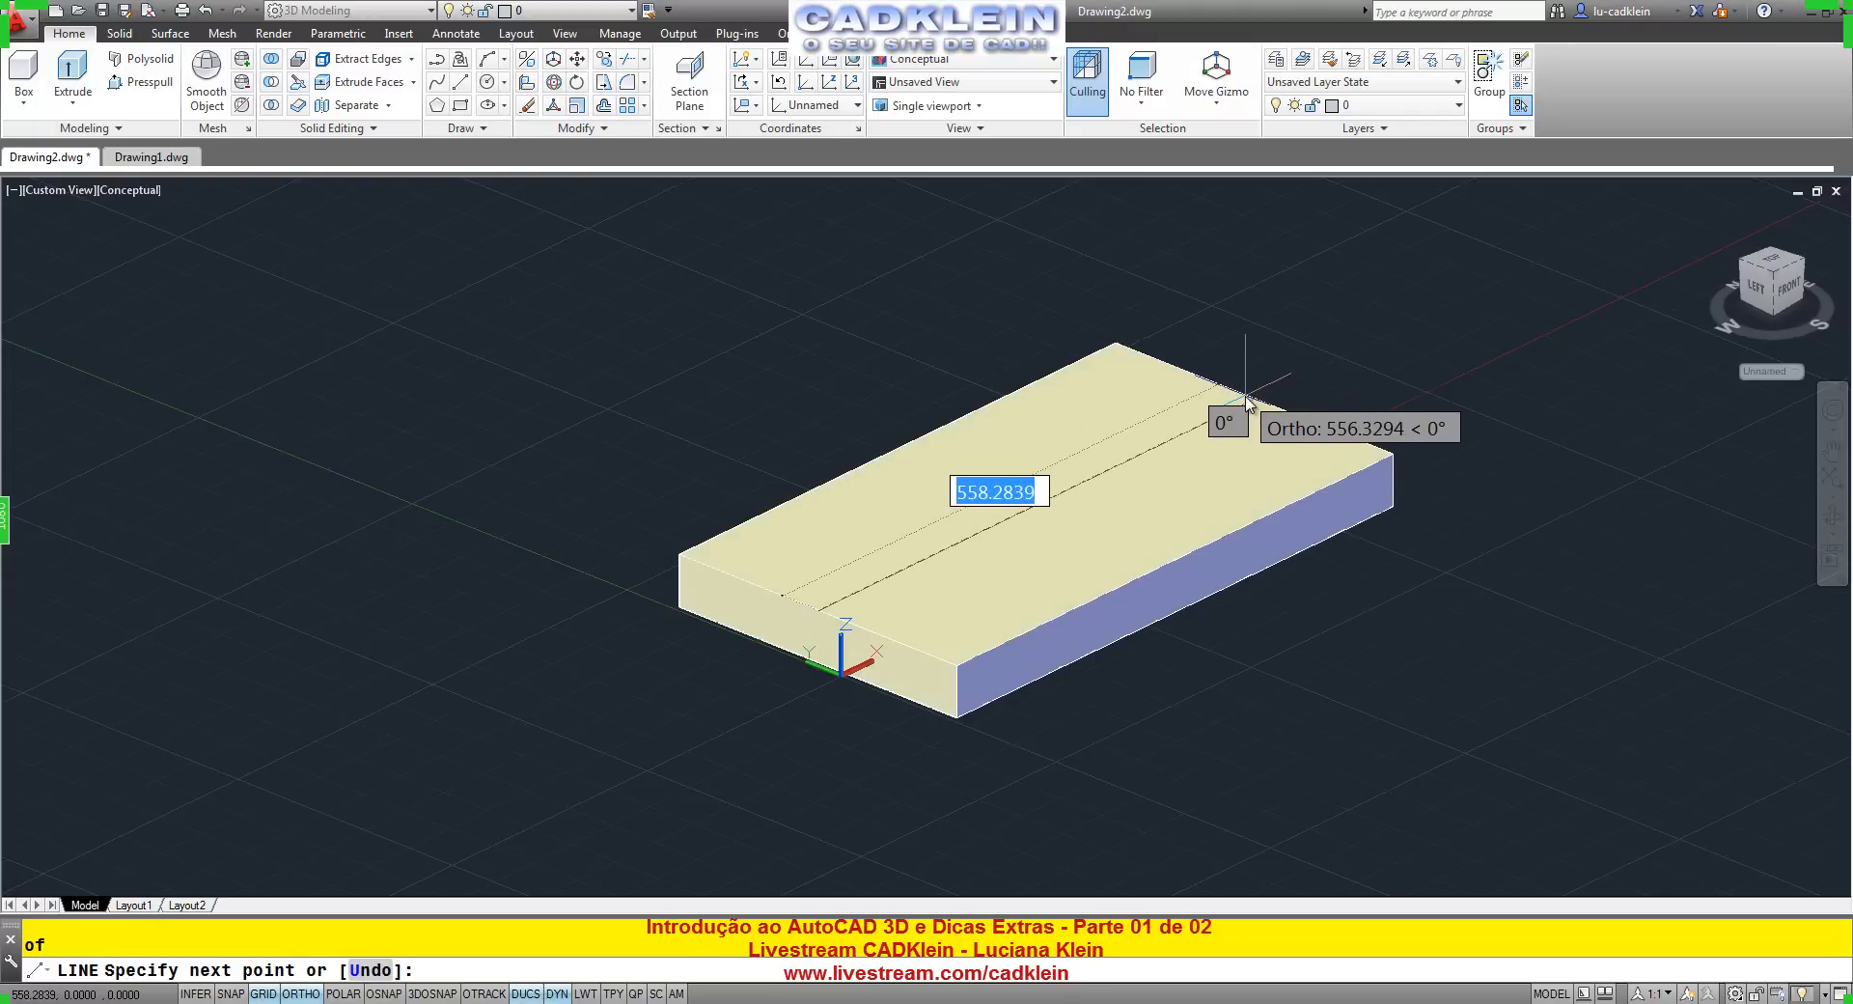
text(mid)
key(Return)
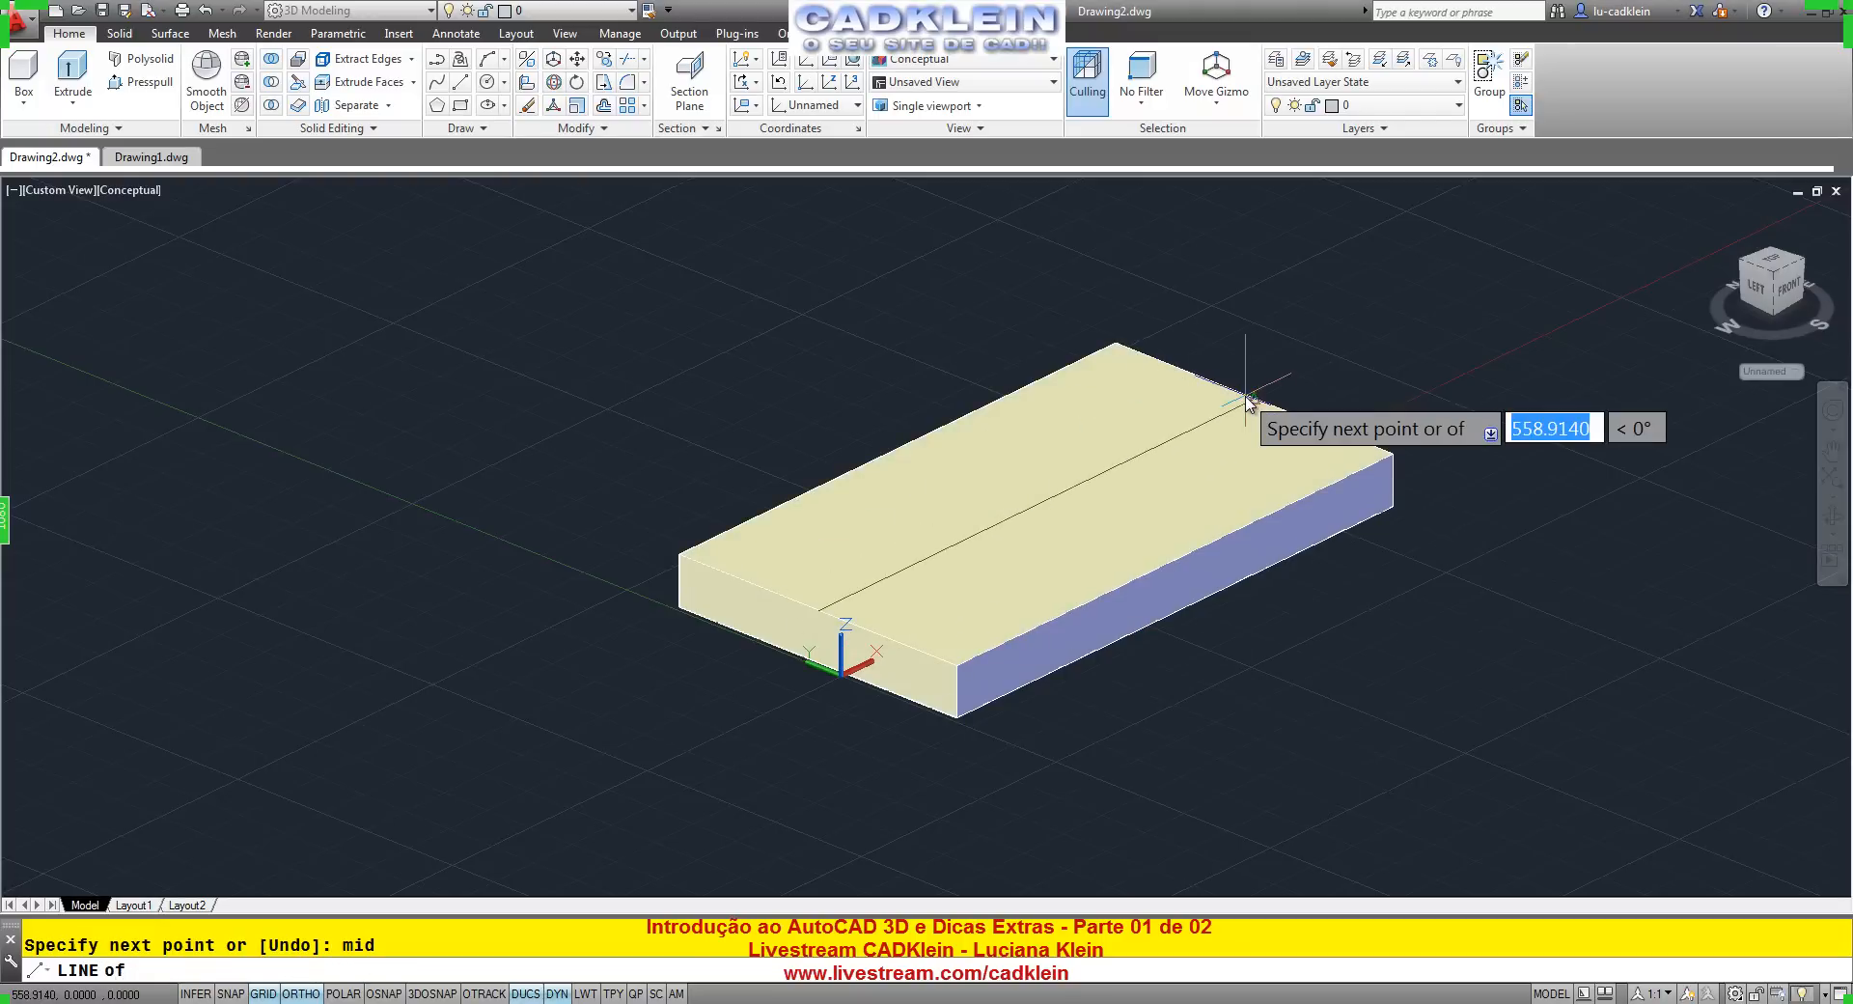
click(1259, 401)
key(Return)
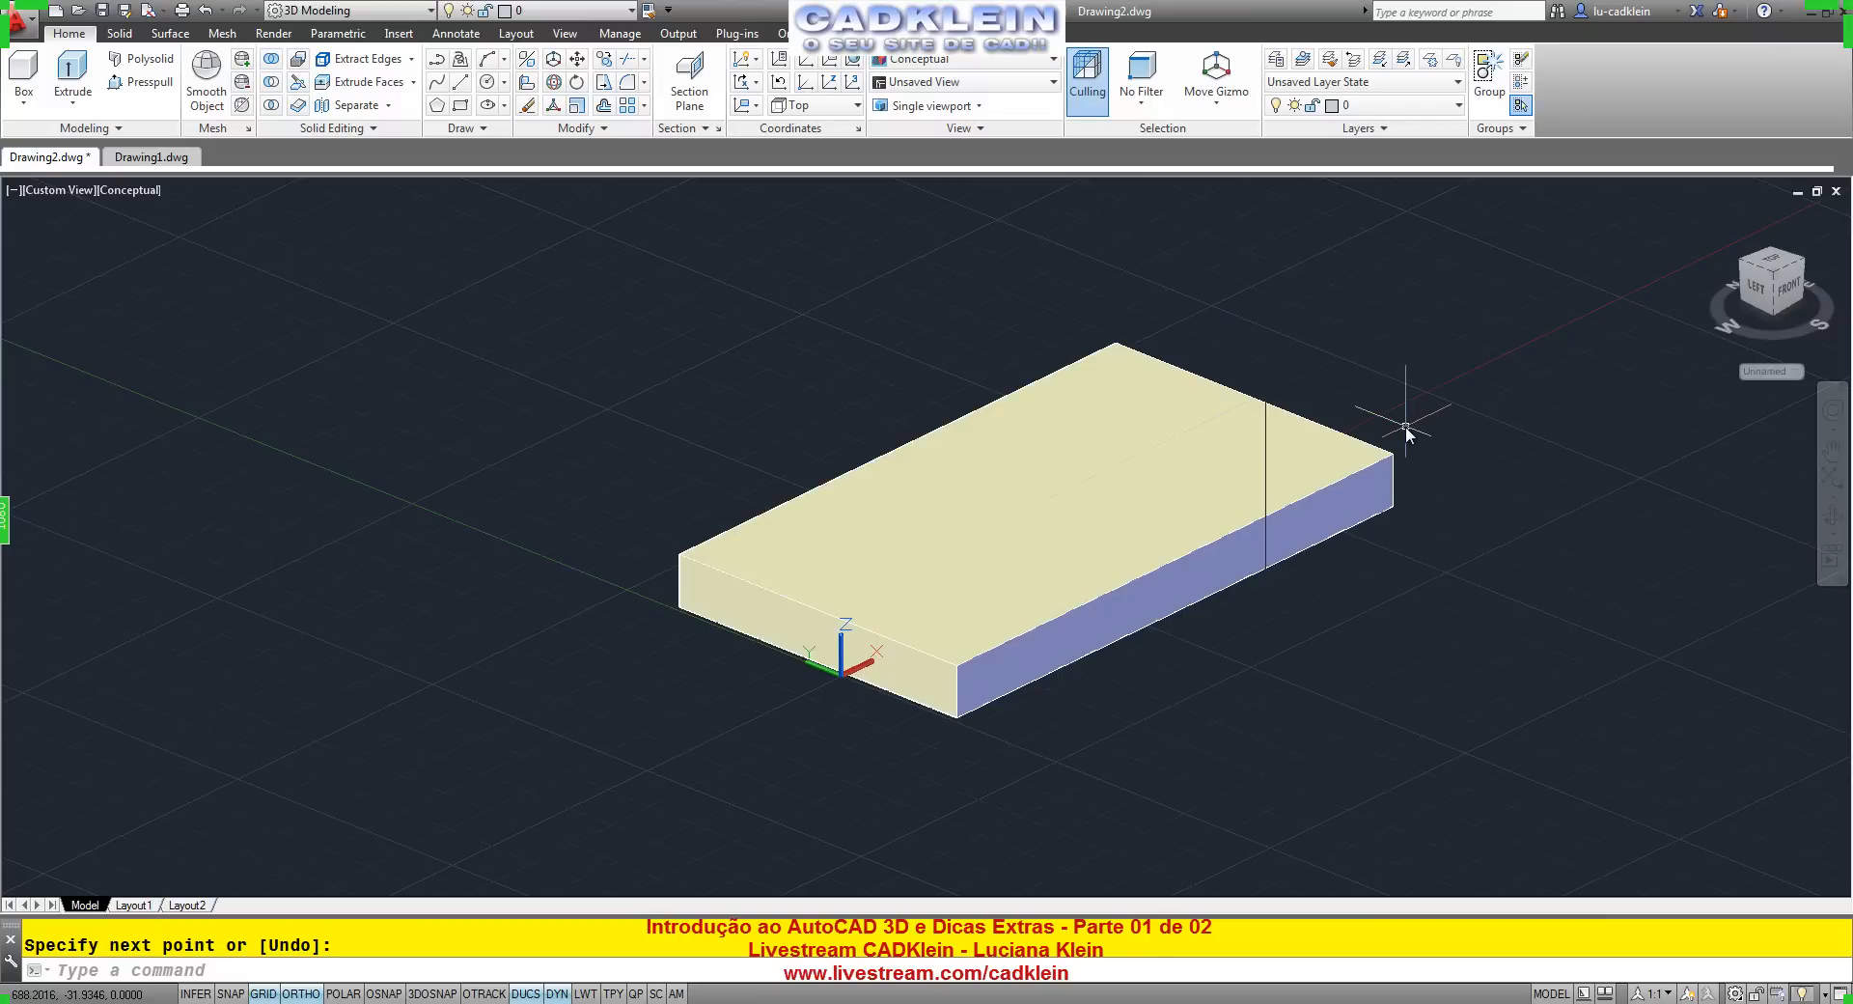
Apply the Wireframe visual style to the box.
click(135, 193)
click(219, 415)
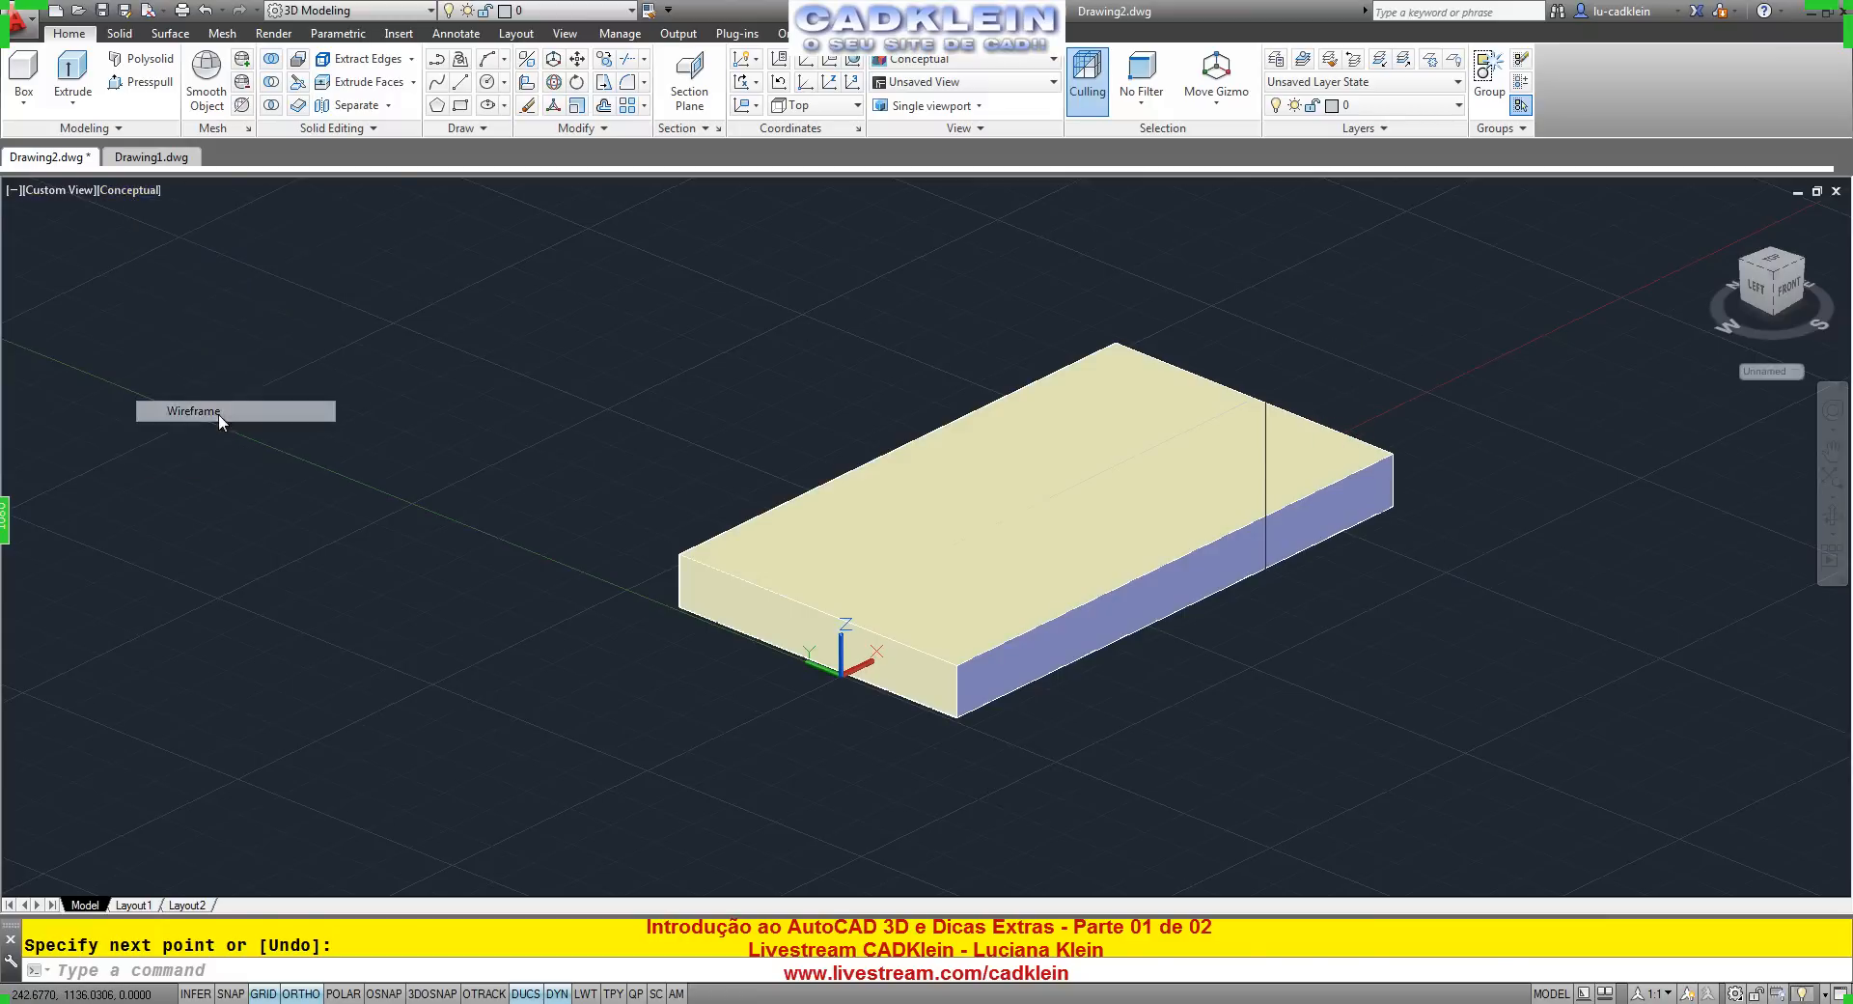
middle_drag(1307, 550, 922, 500)
scroll(921, 500, up, 2)
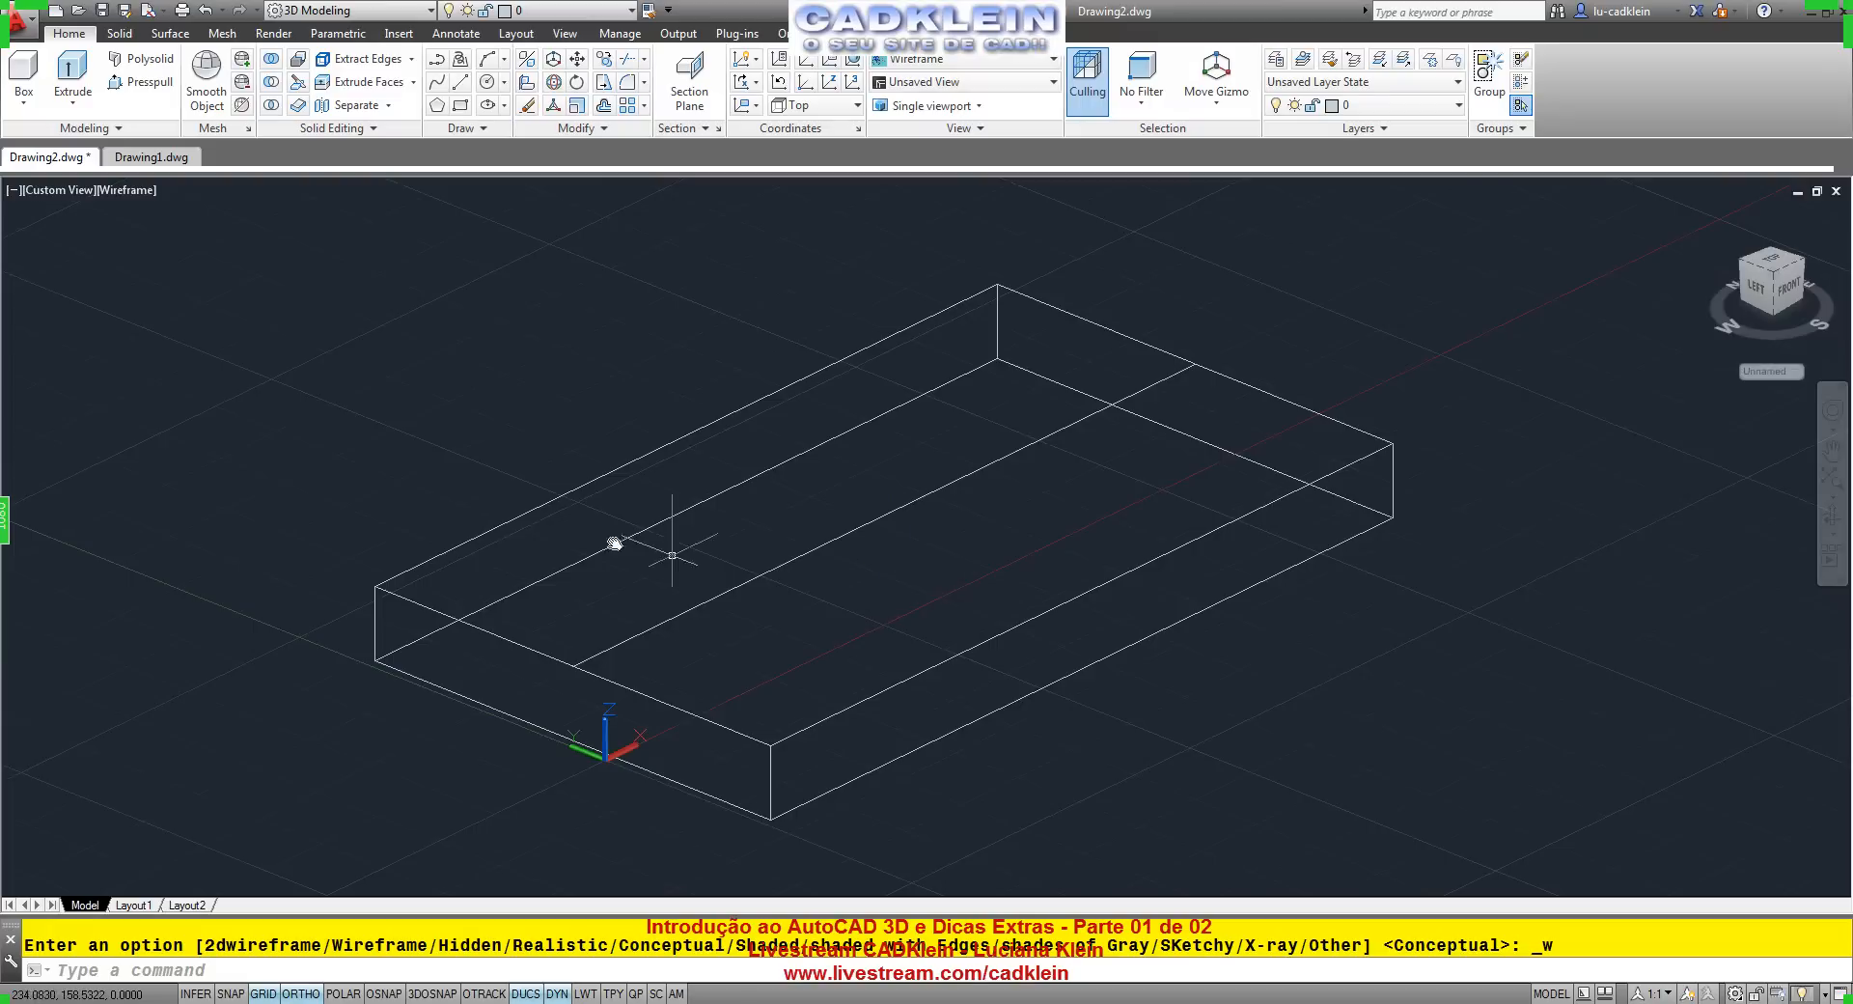
Imprint the centre line onto the box, delete the source line, and check that it selects with the solid.
click(389, 105)
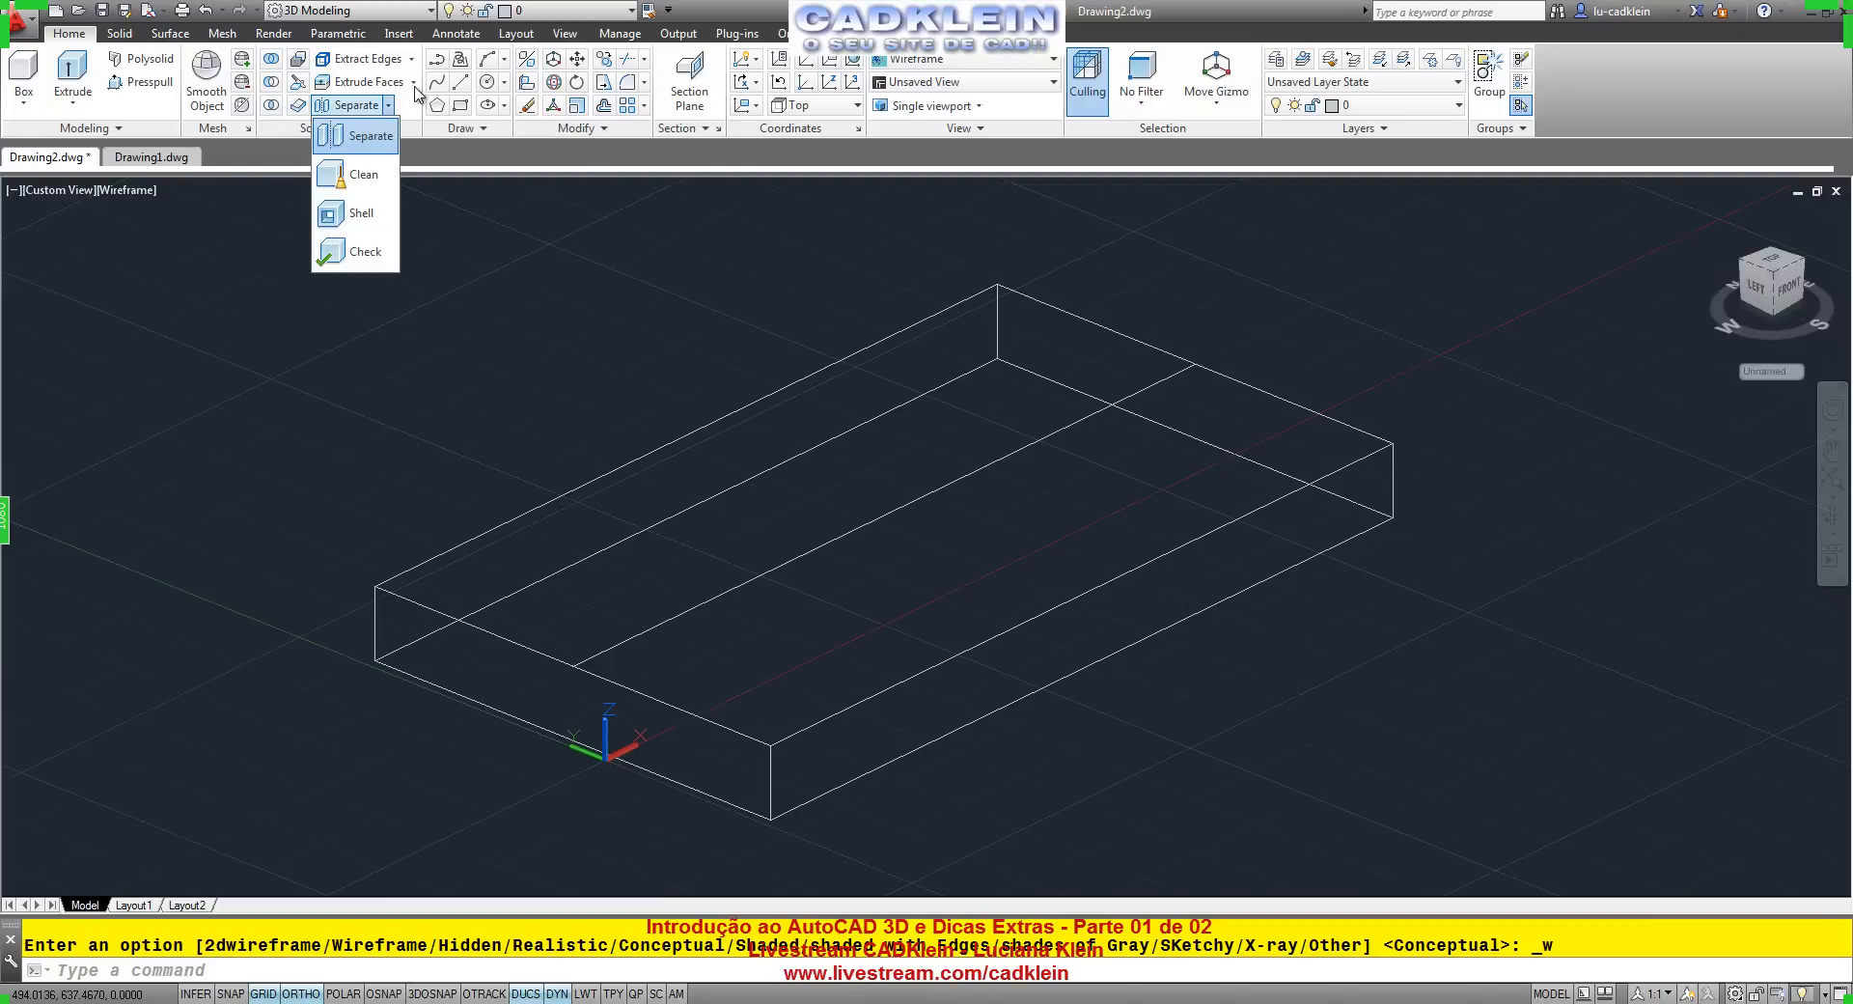
click(414, 84)
click(413, 58)
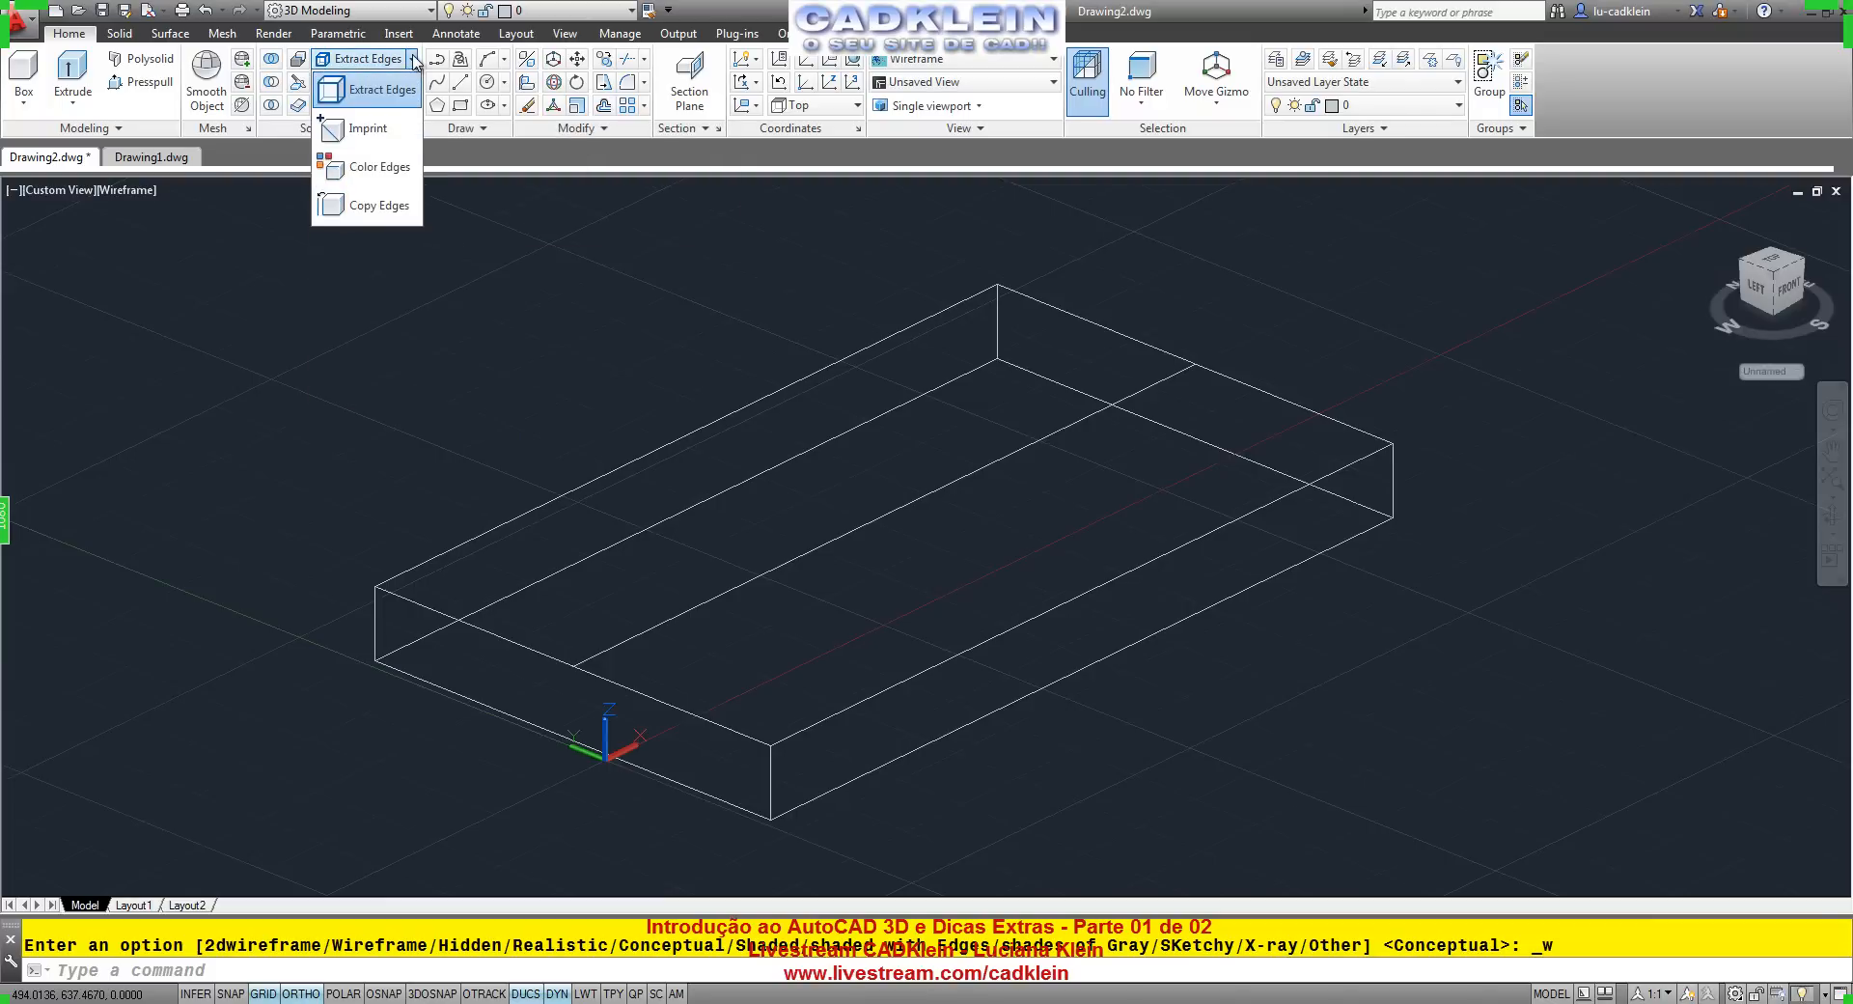
click(366, 132)
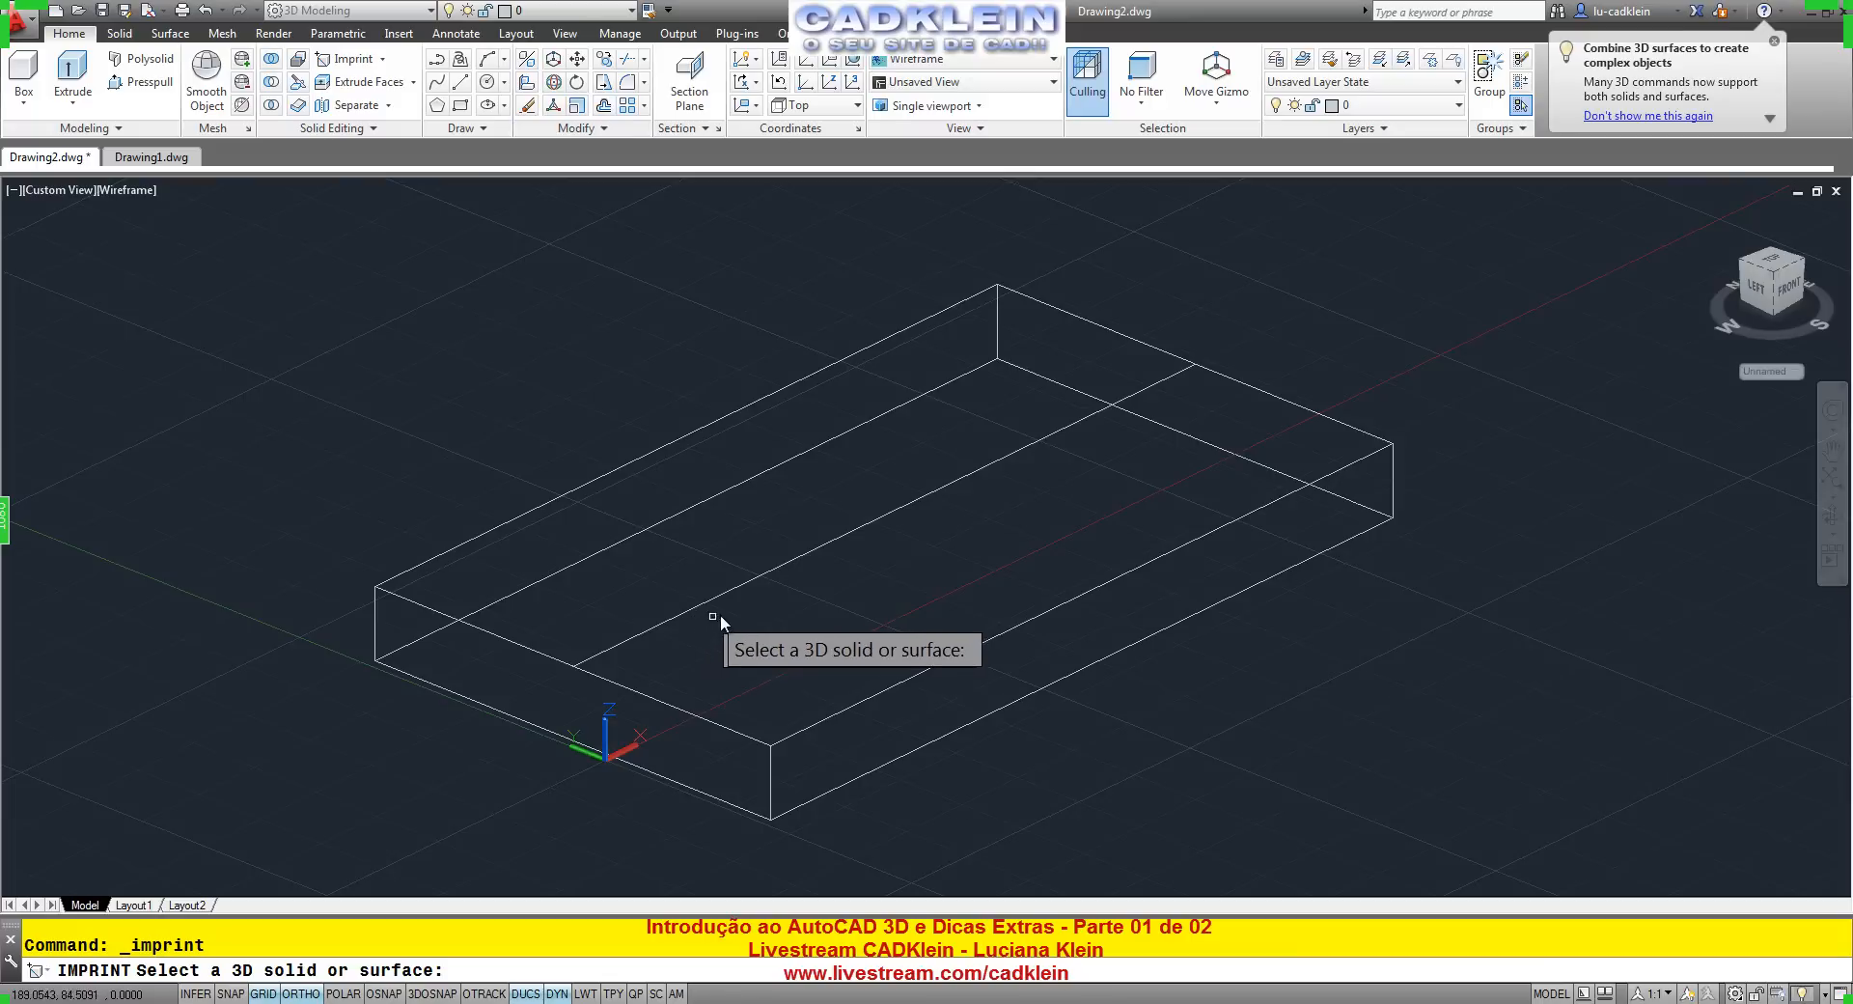
click(1221, 376)
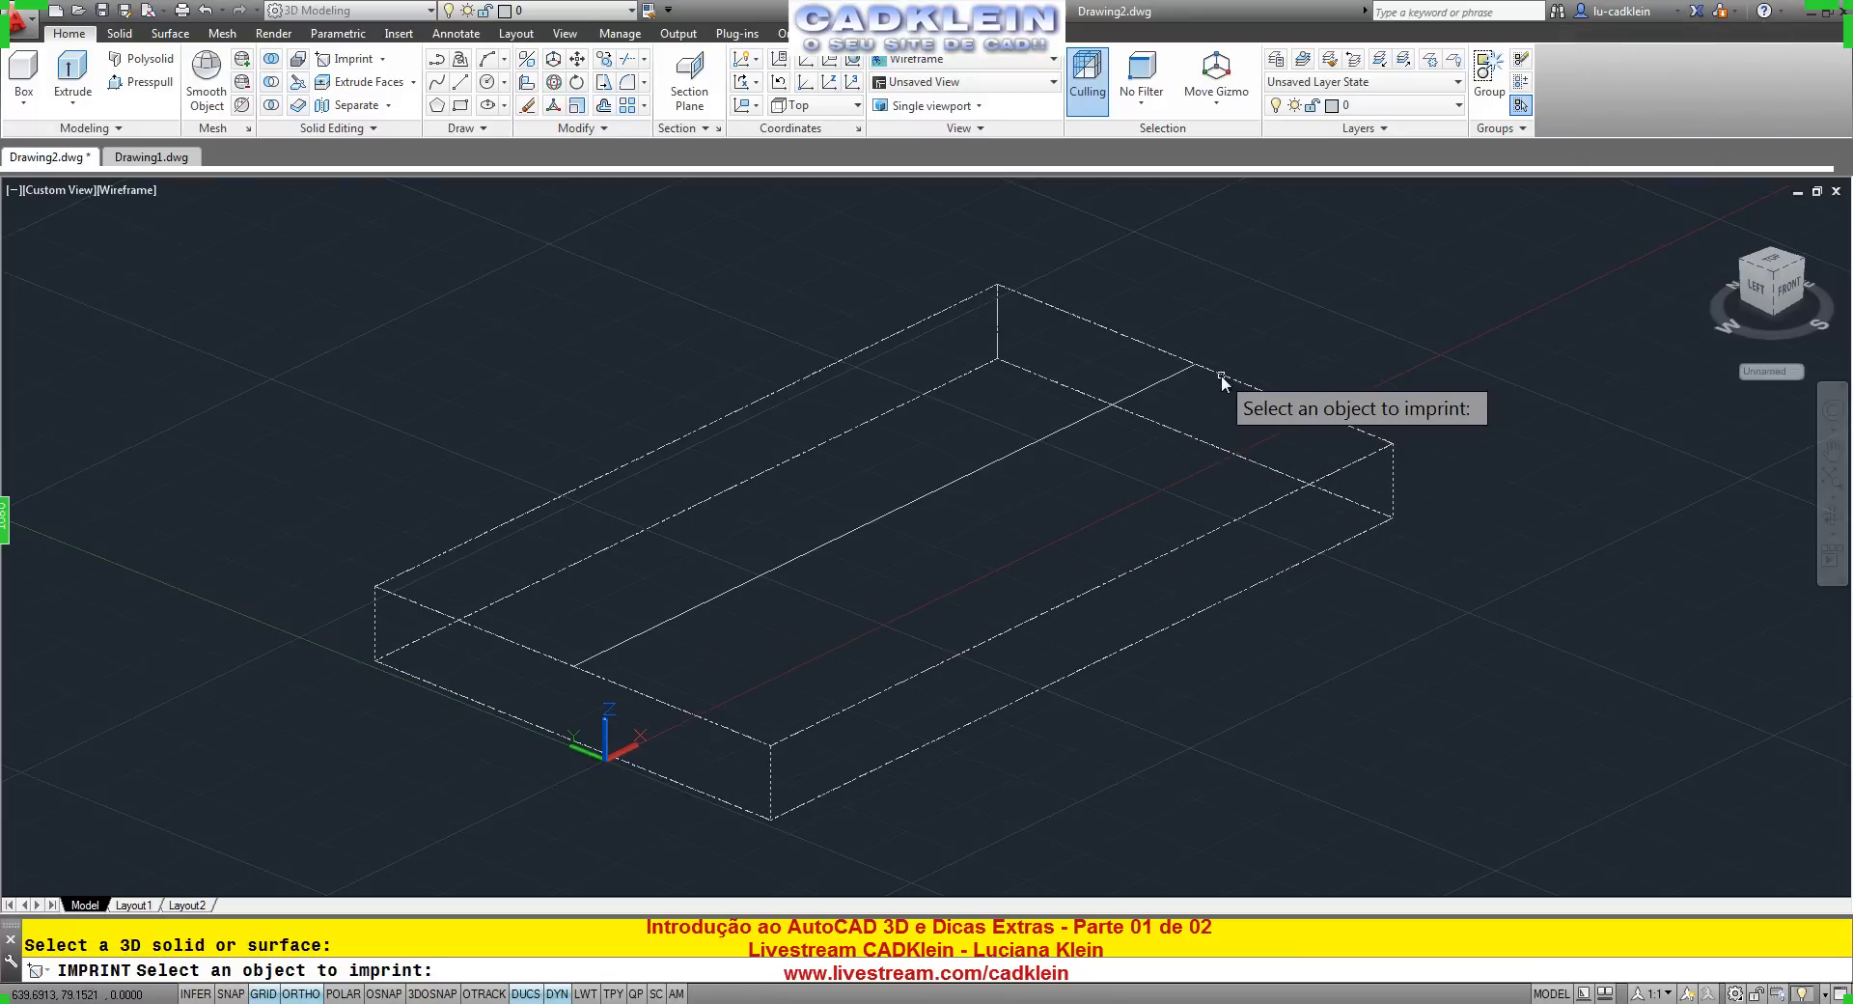
click(1005, 458)
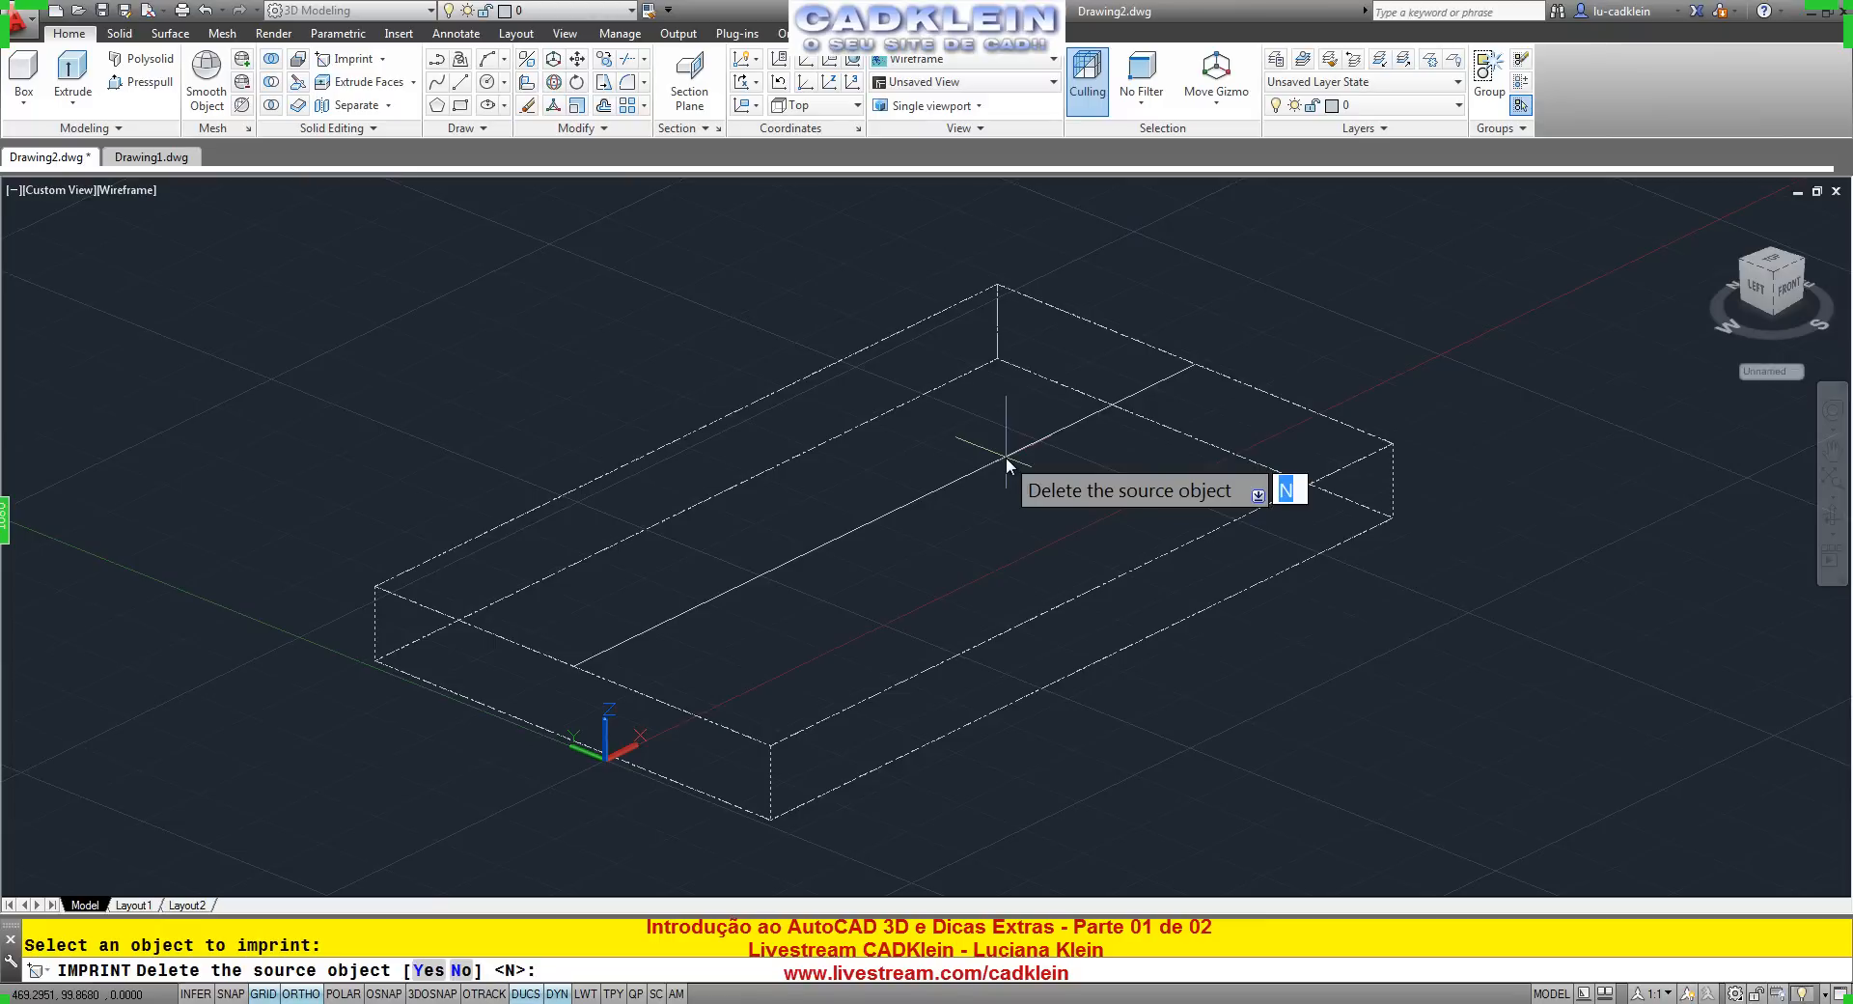
text(y)
key(Return)
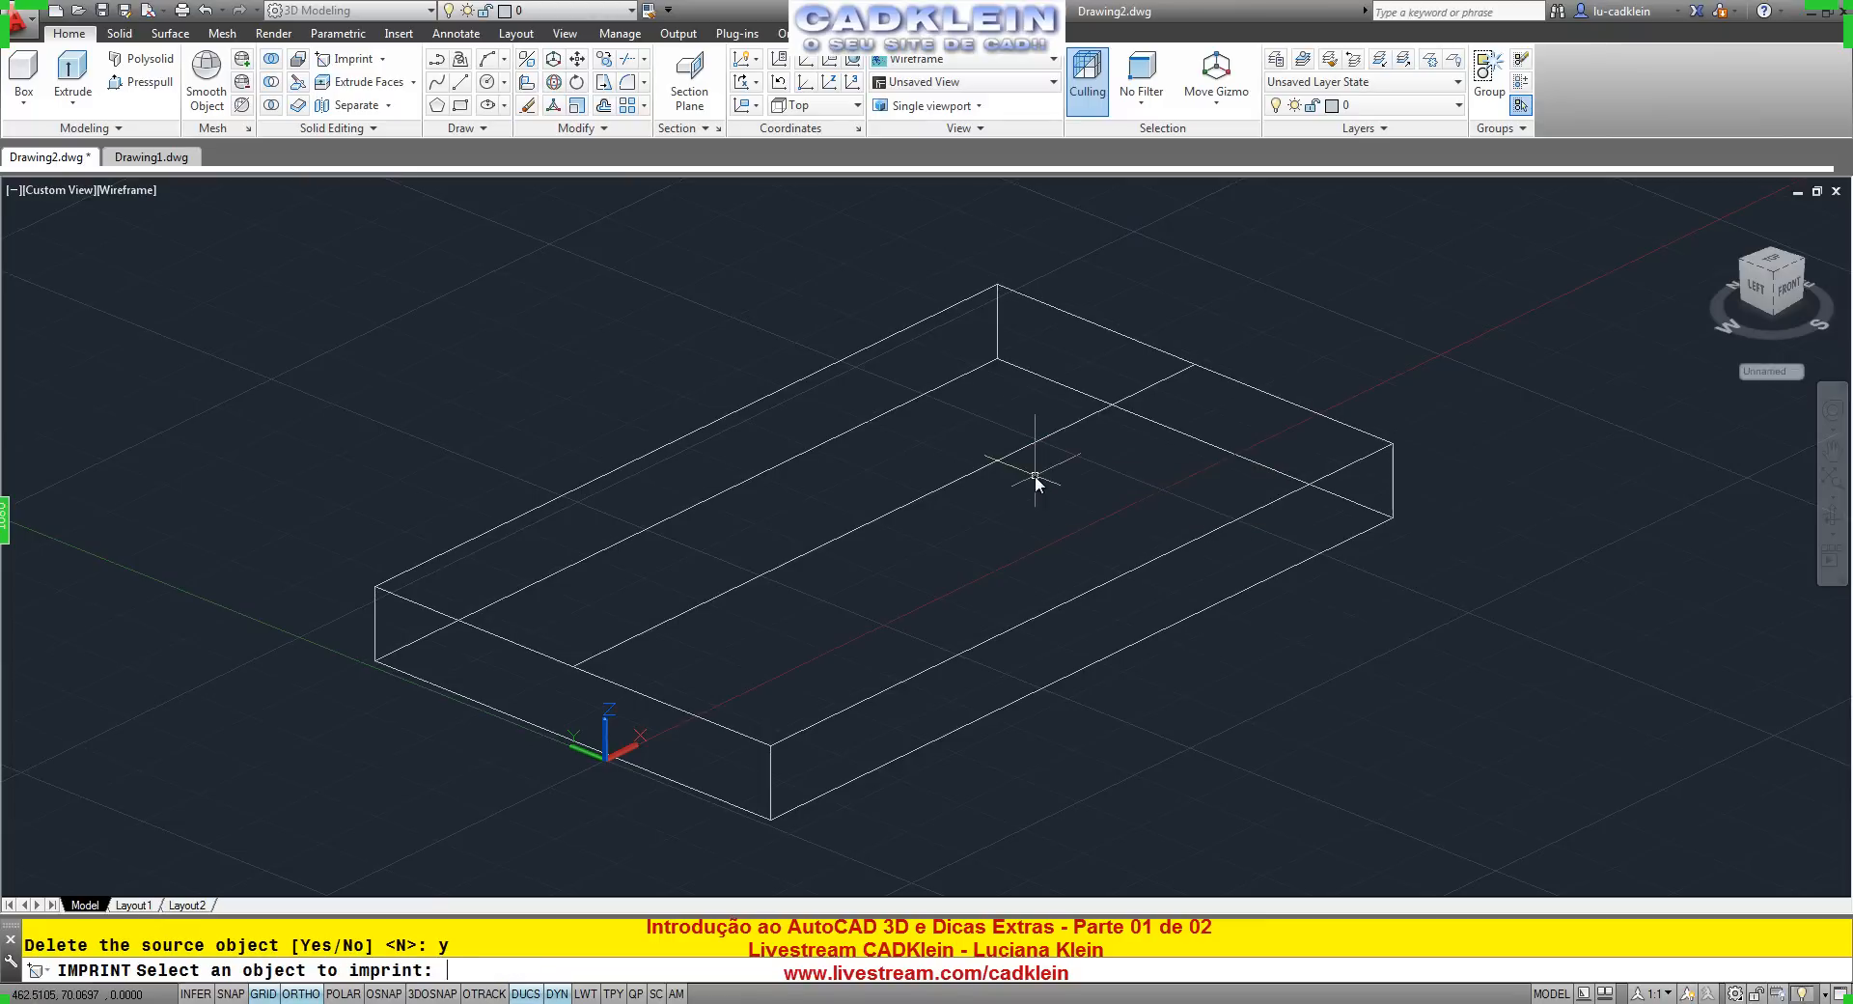
key(Return)
click(1059, 431)
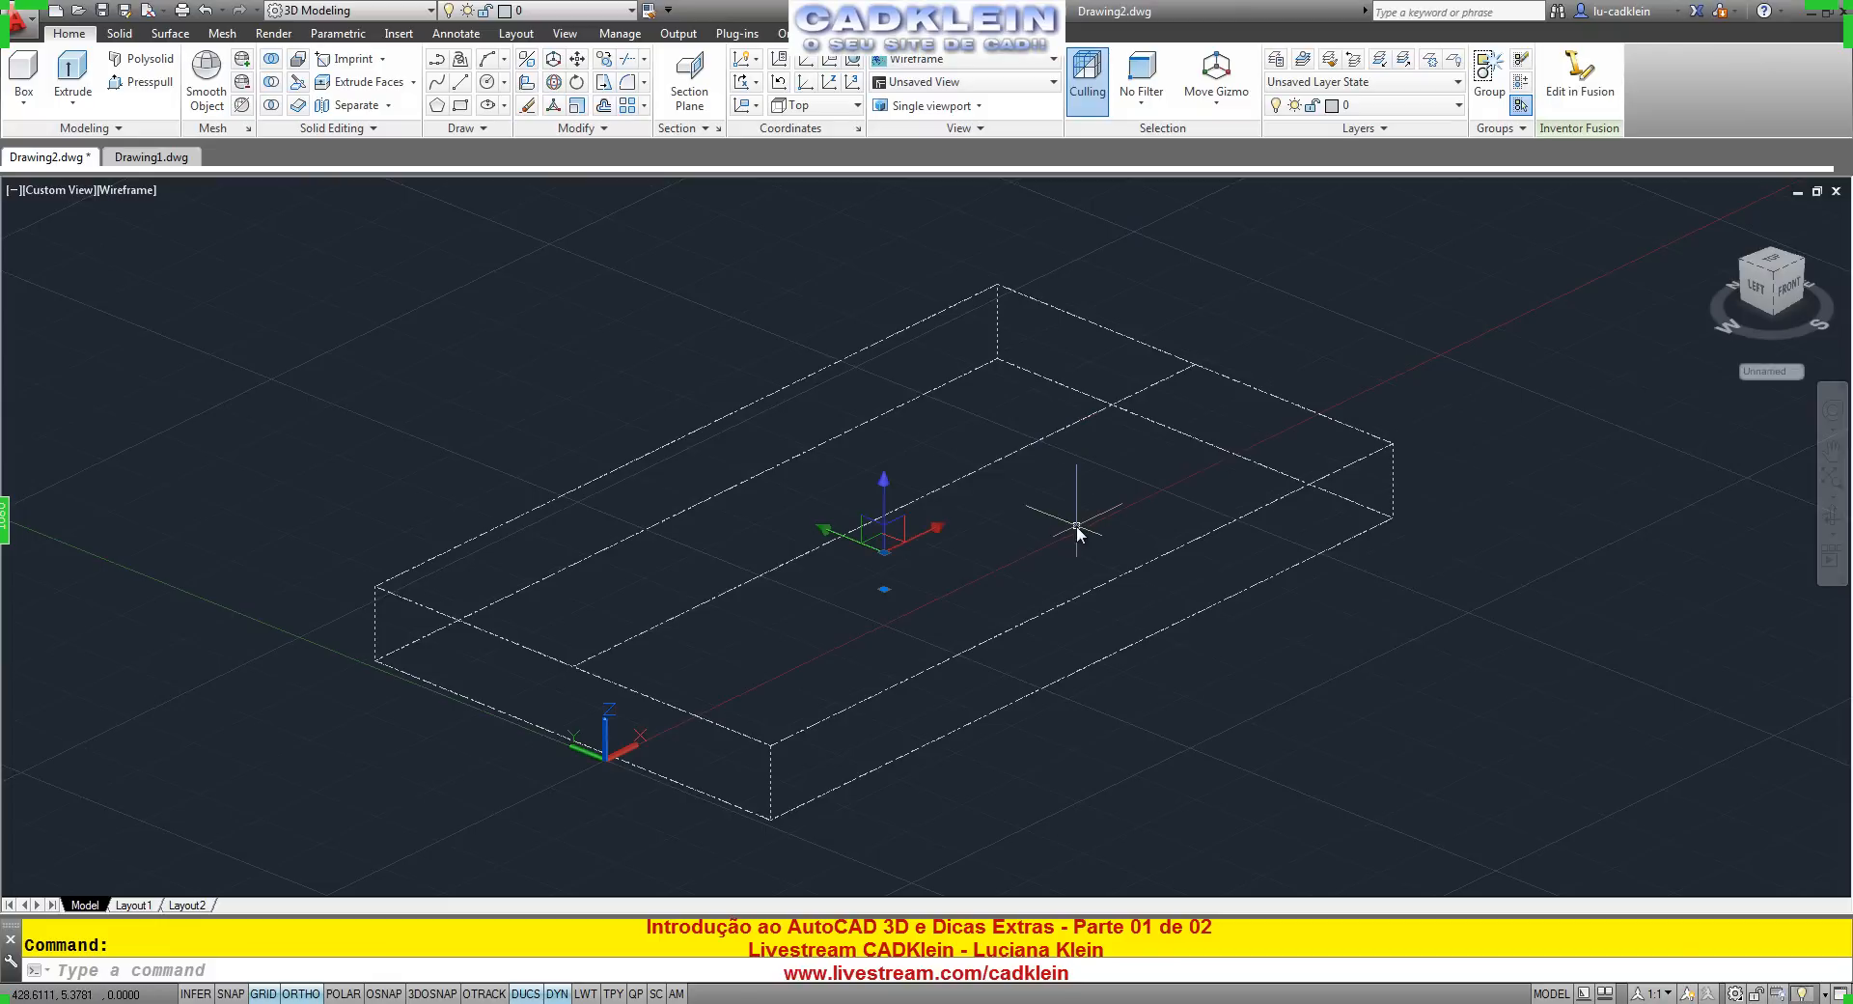
key(Escape)
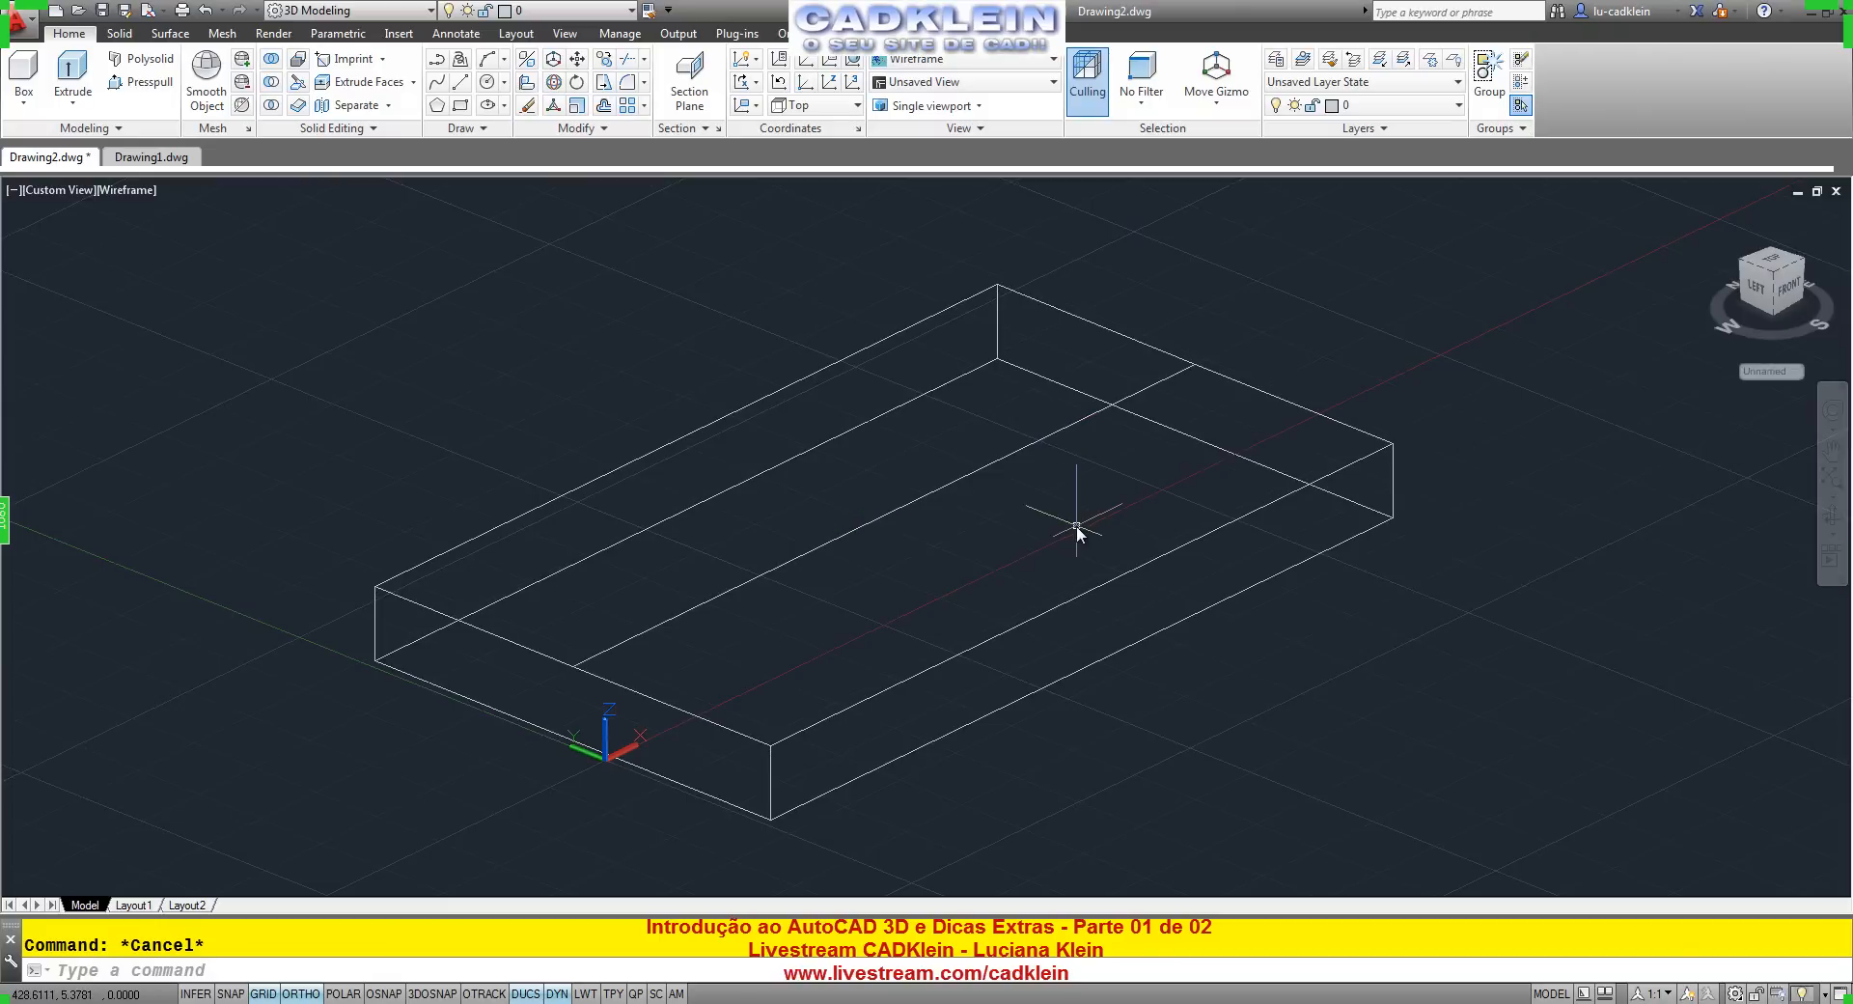
Stretch the front long top edge of the box down to the midpoint of the bottom edge below it.
click(1168, 552)
click(1082, 594)
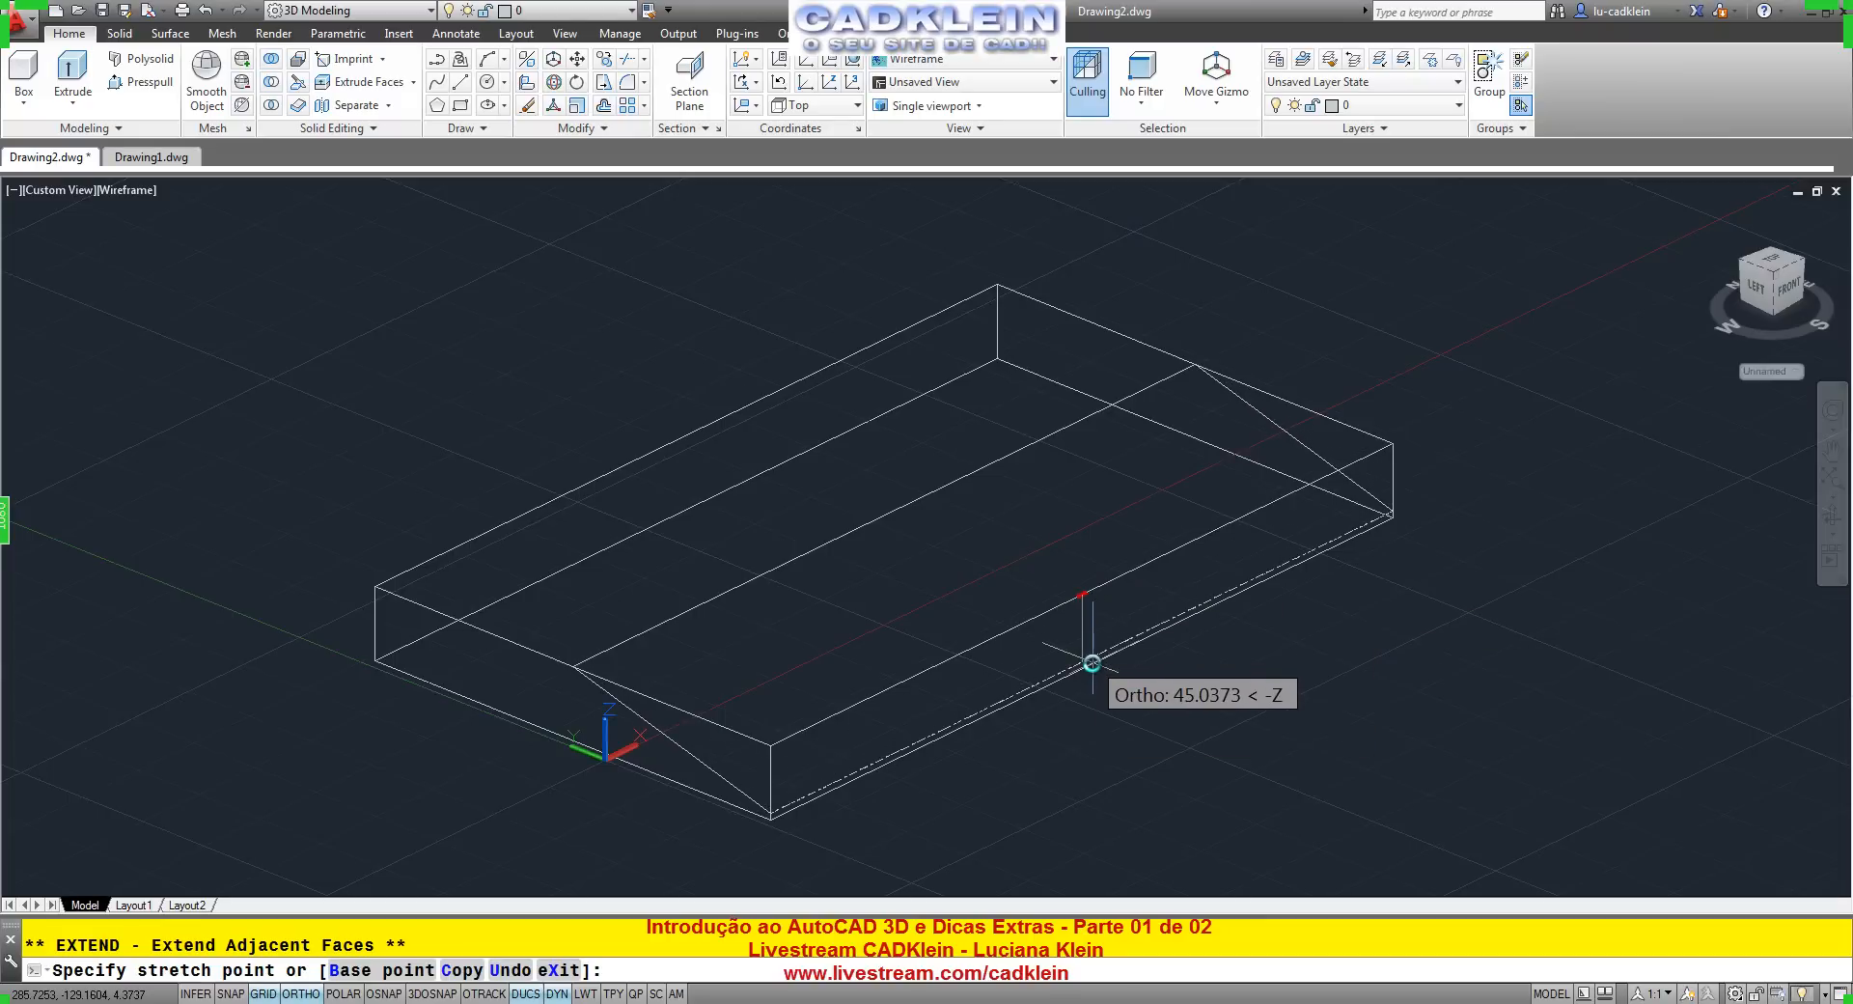
text(mi)
text(d)
key(Return)
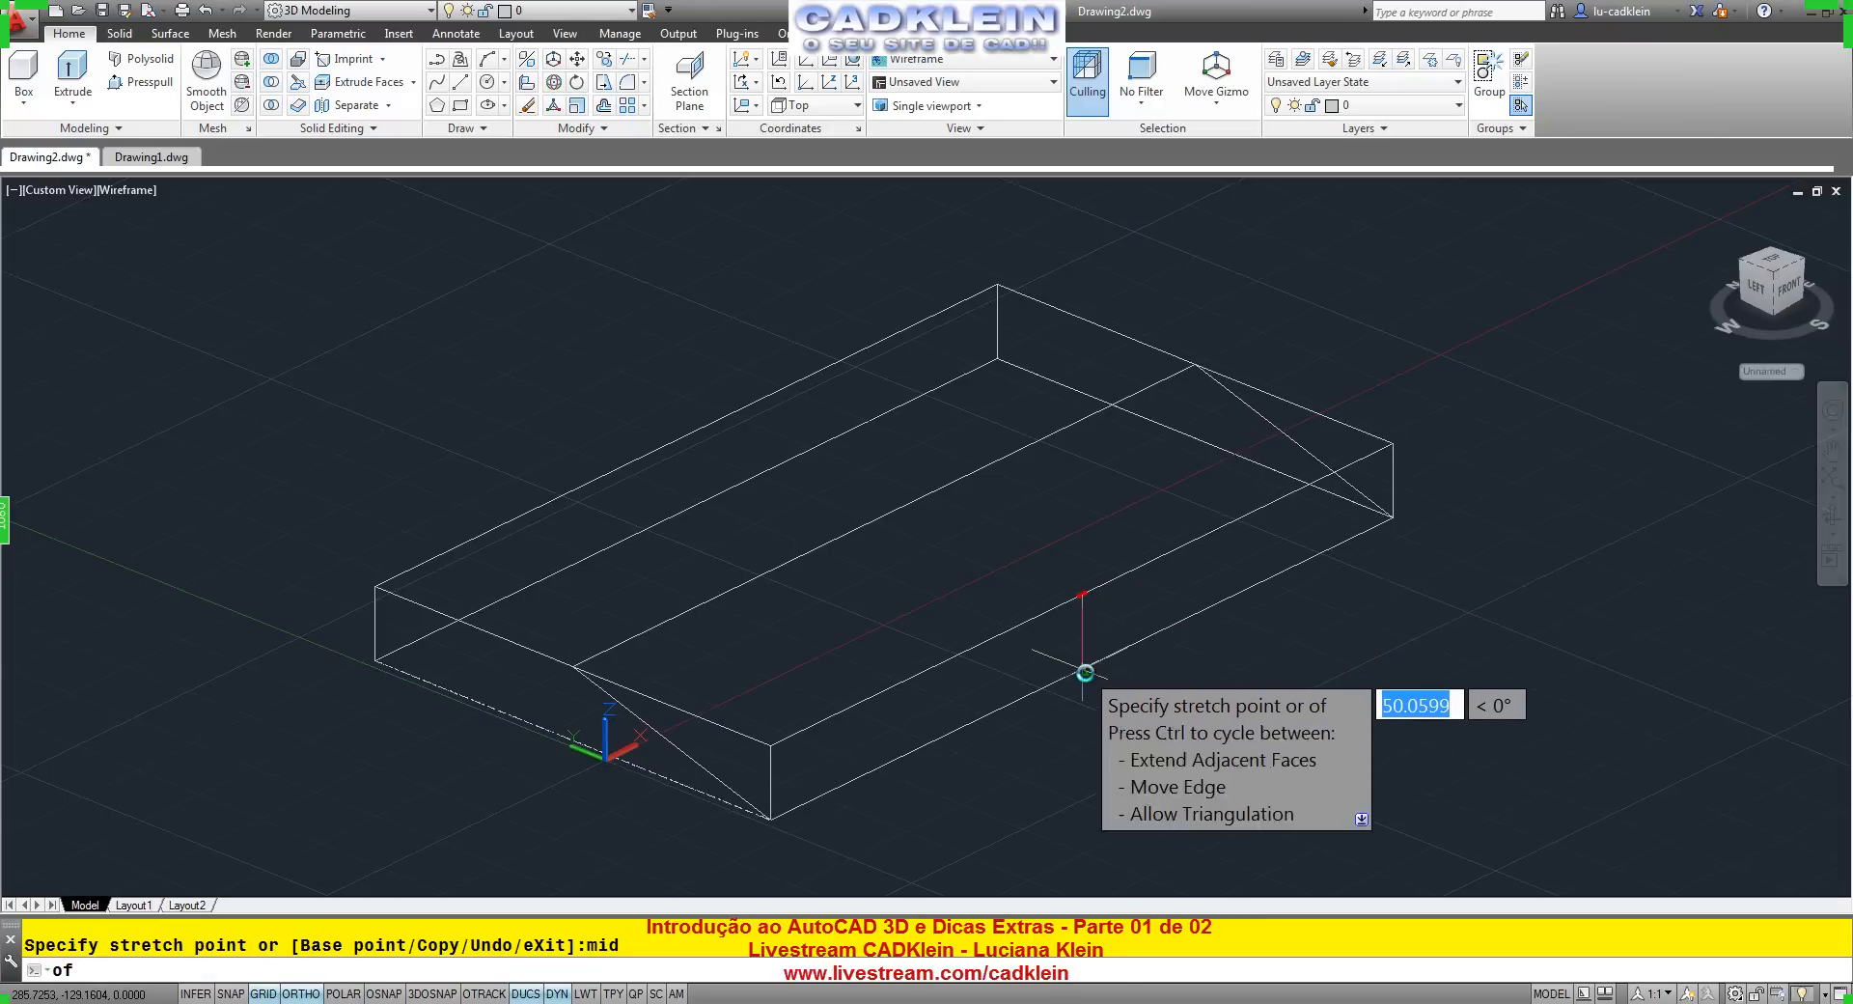
click(1082, 668)
Stretch the opposite long top edge down to the midpoint of its bottom edge to form a gable roof, then clear the selection.
shift+middle_drag(550, 757, 701, 614)
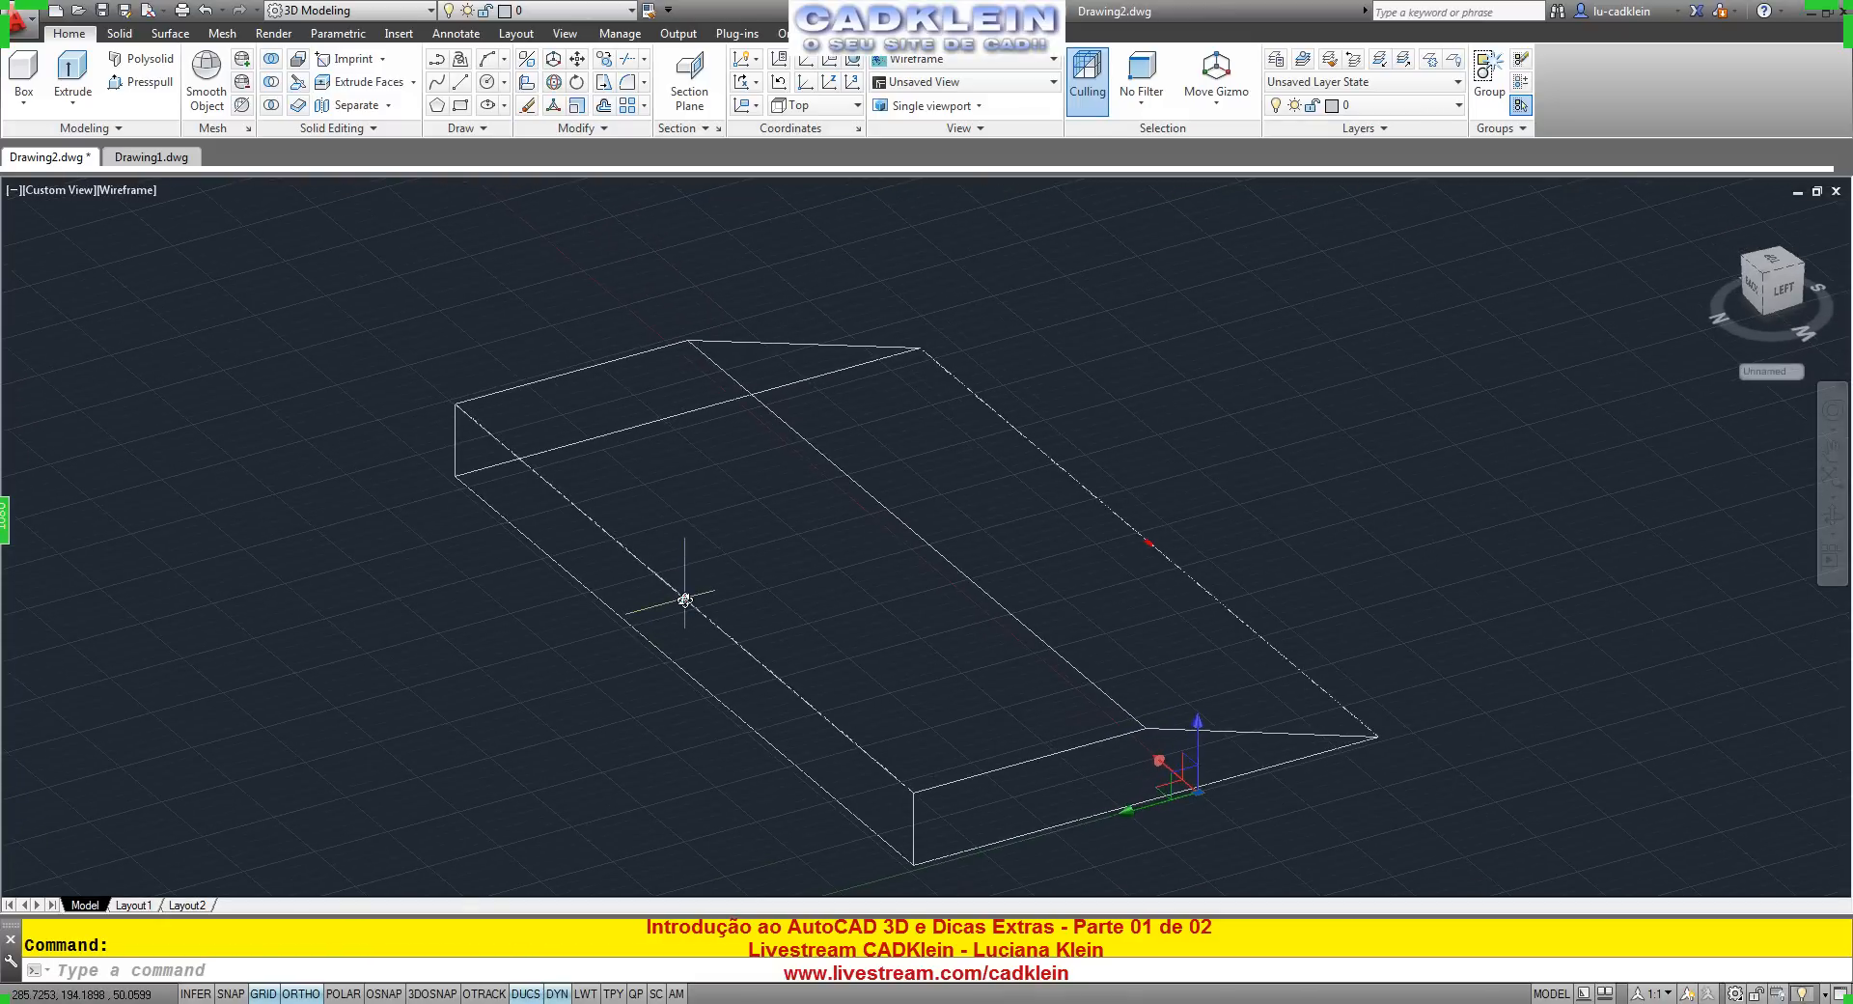
click(685, 599)
text(mid)
key(Return)
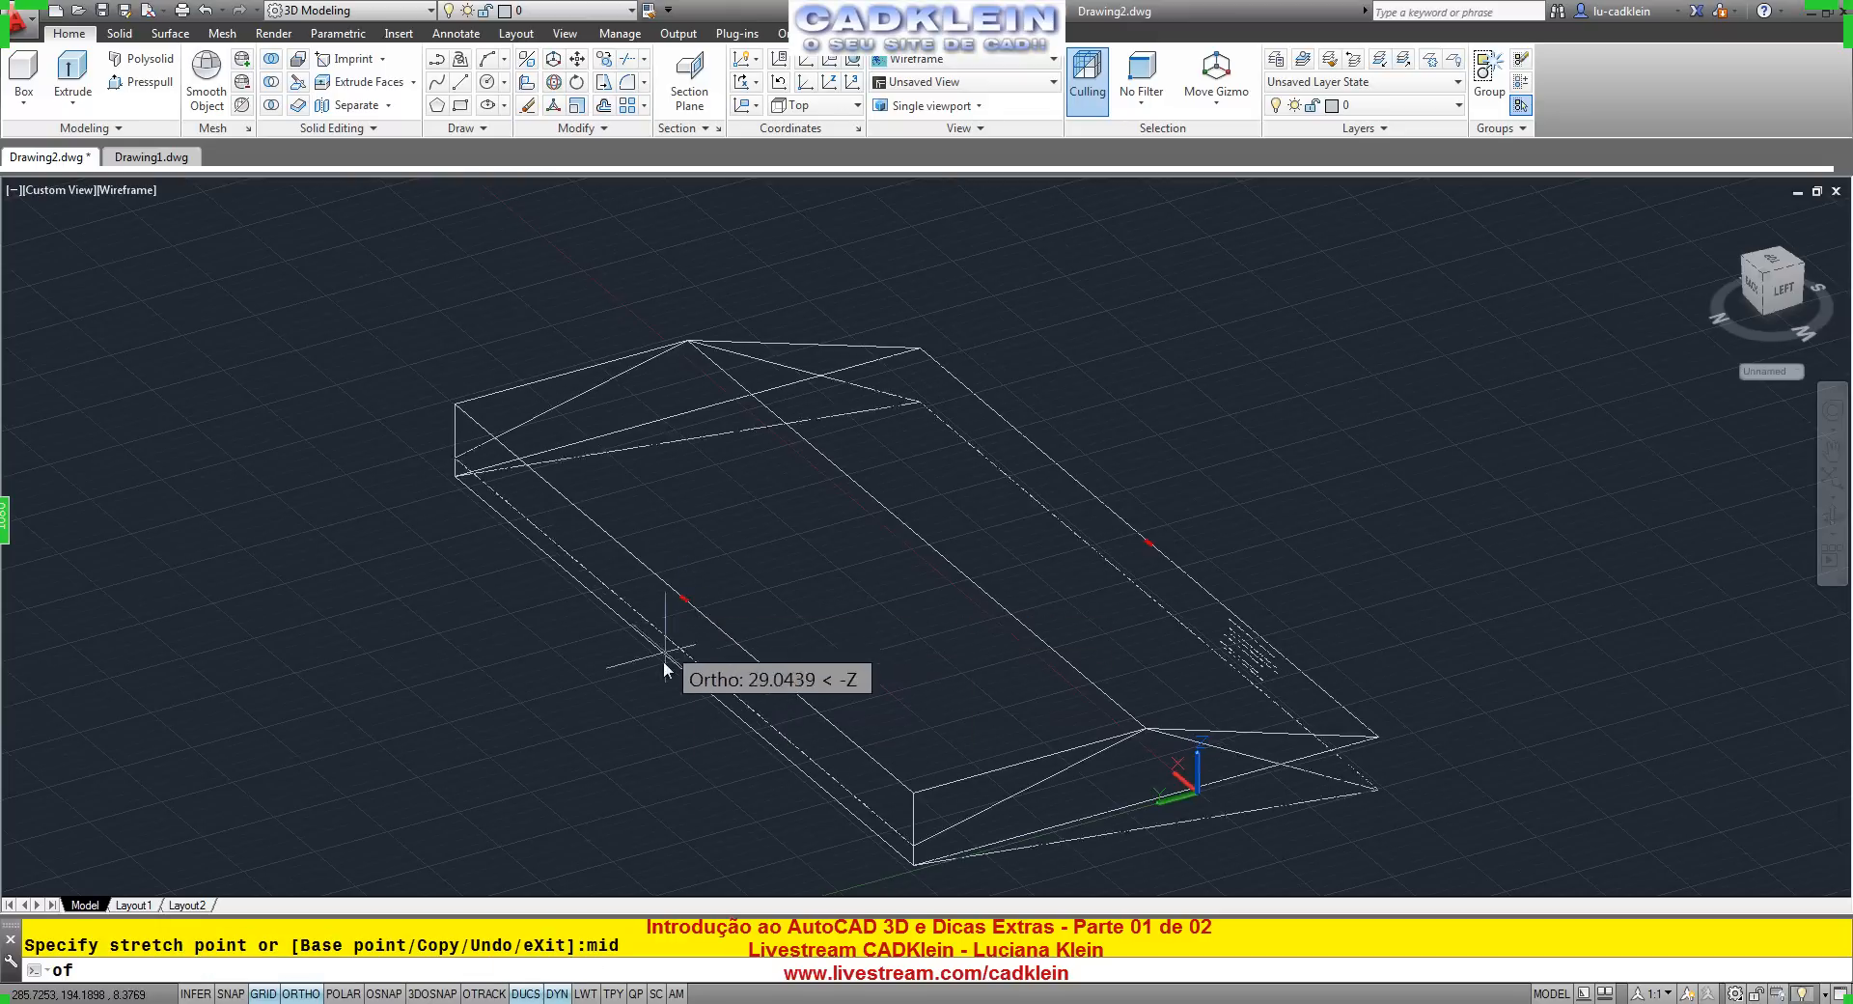
click(679, 671)
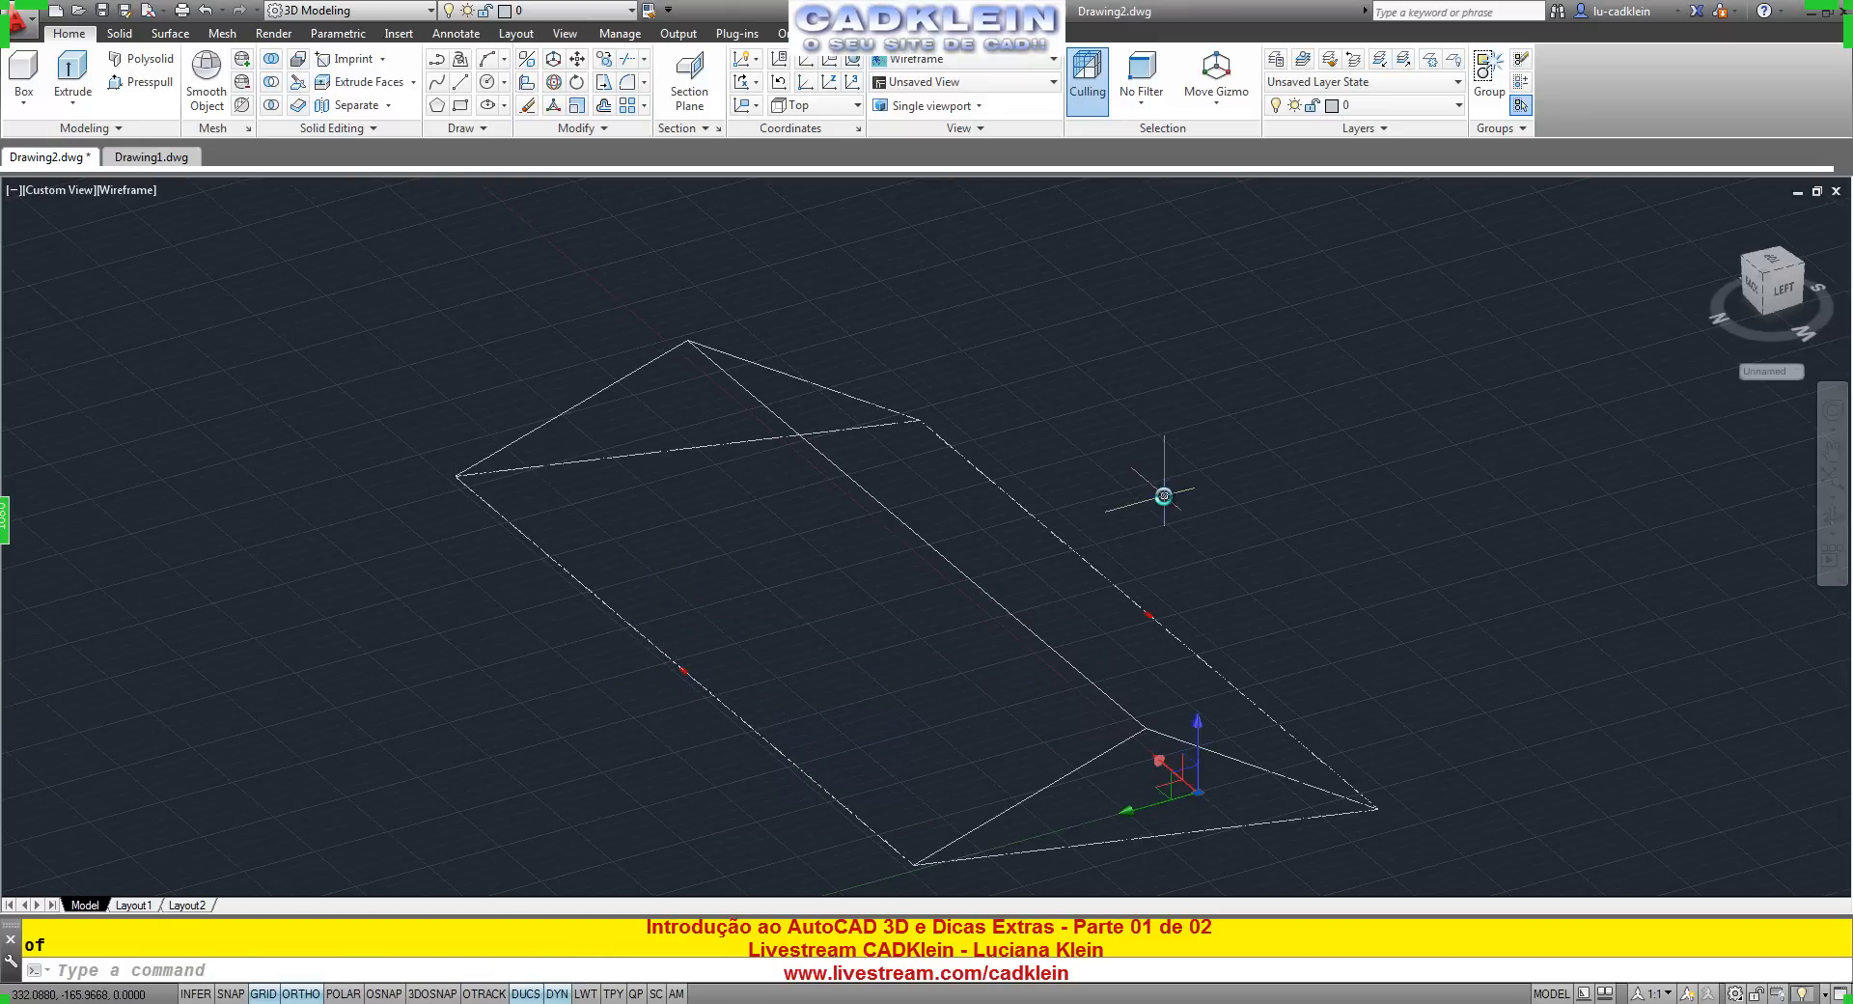
key(Escape)
scroll(1207, 499, down, 2)
shift+middle_drag(1295, 574, 1213, 561)
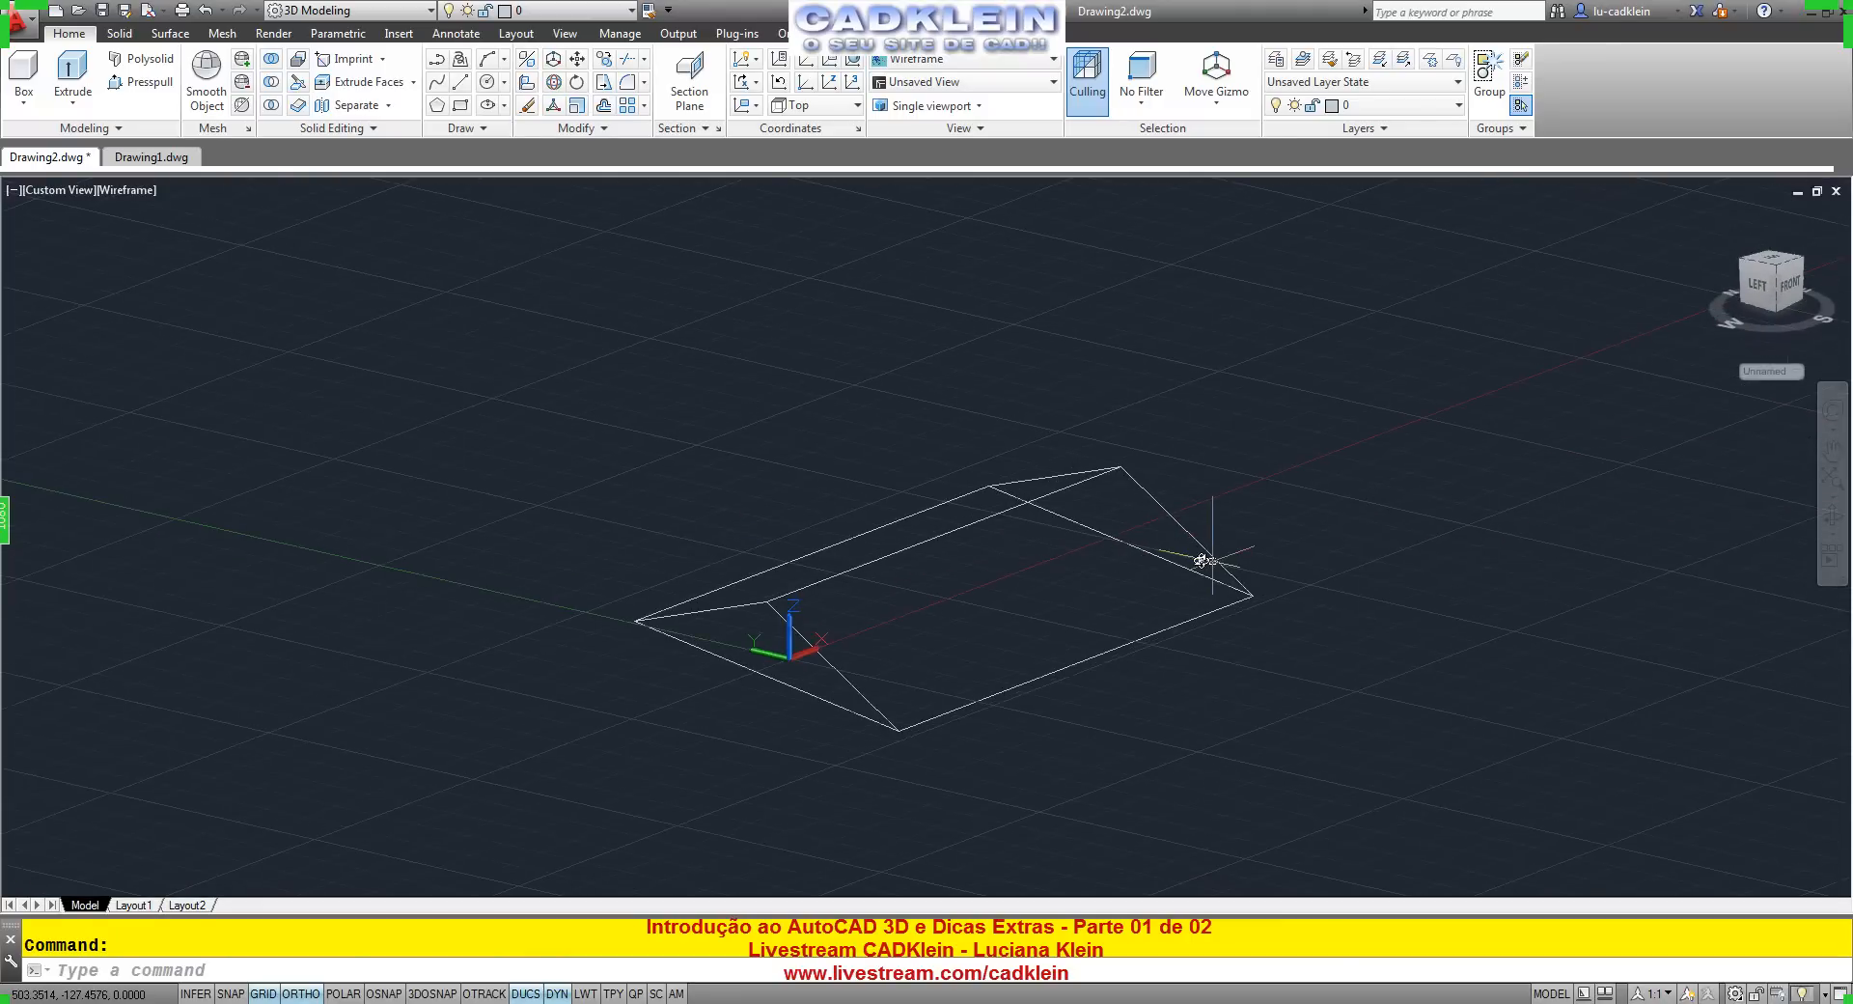
scroll(985, 584, up, 1)
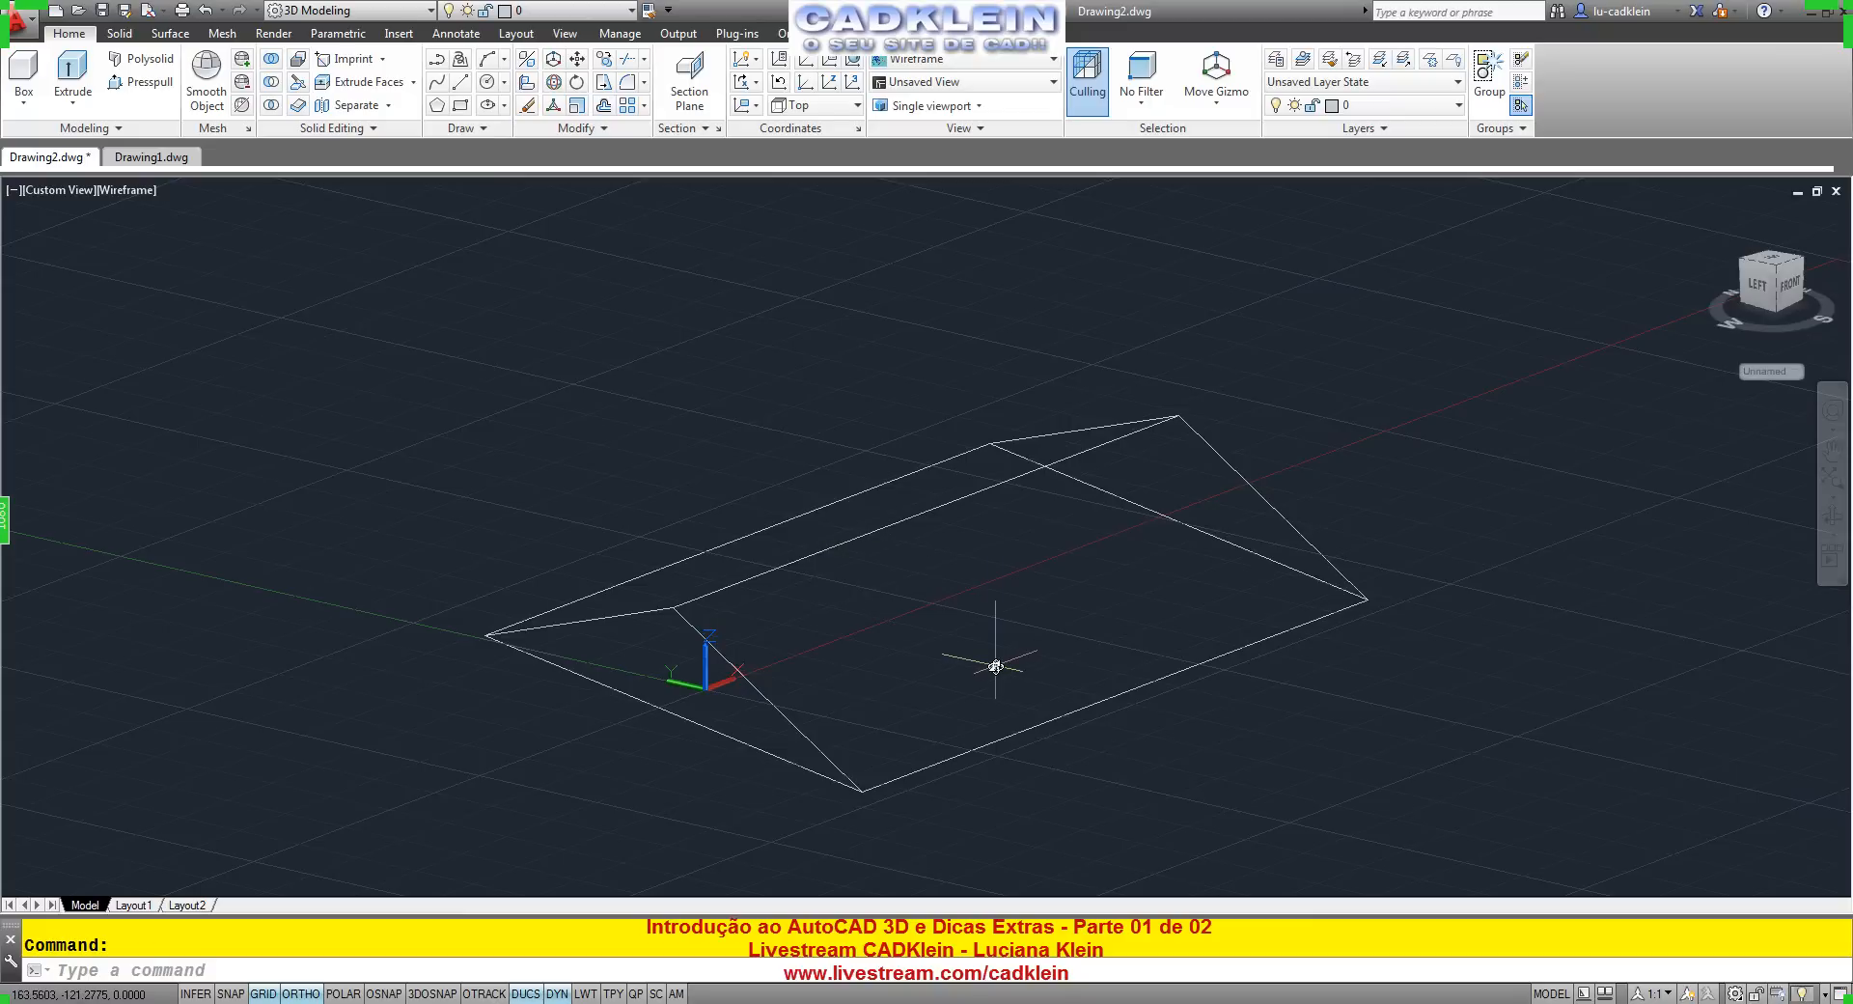
Draw a three-sided polygon inscribed in a circle in the empty area beside the roof-shaped solid.
middle_drag(935, 612, 1167, 514)
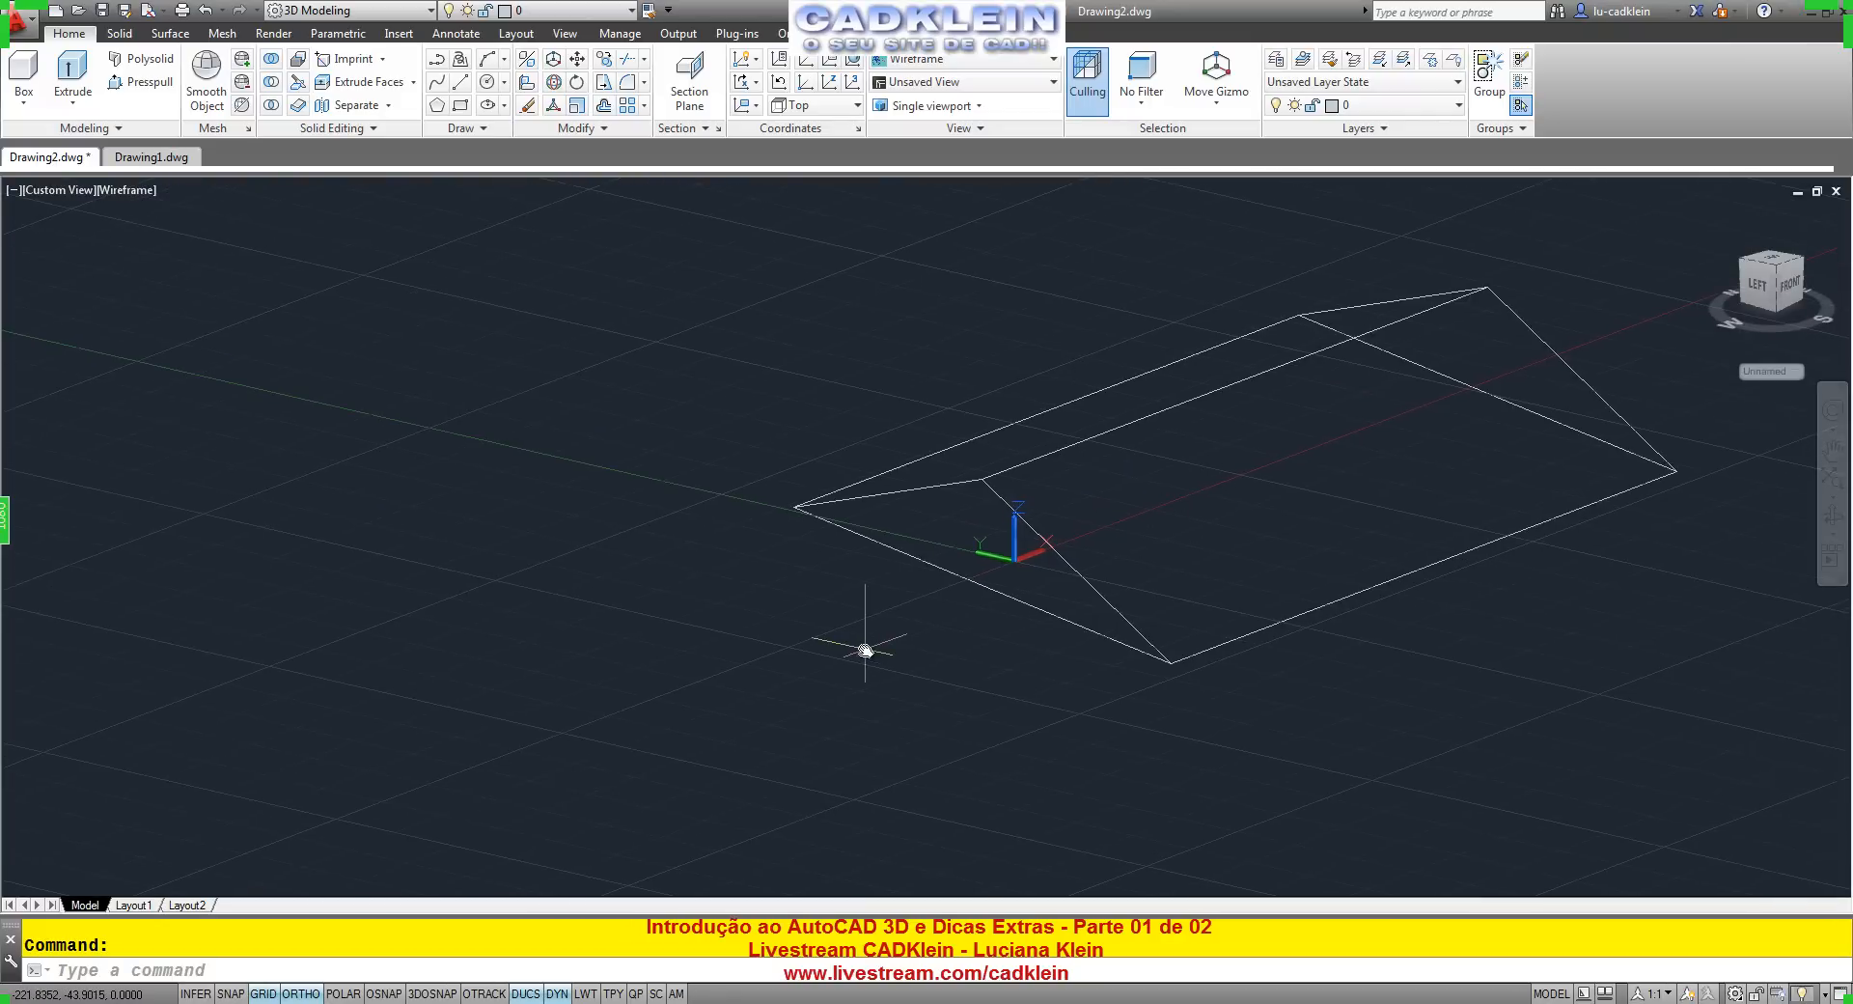
key(Return)
text(3)
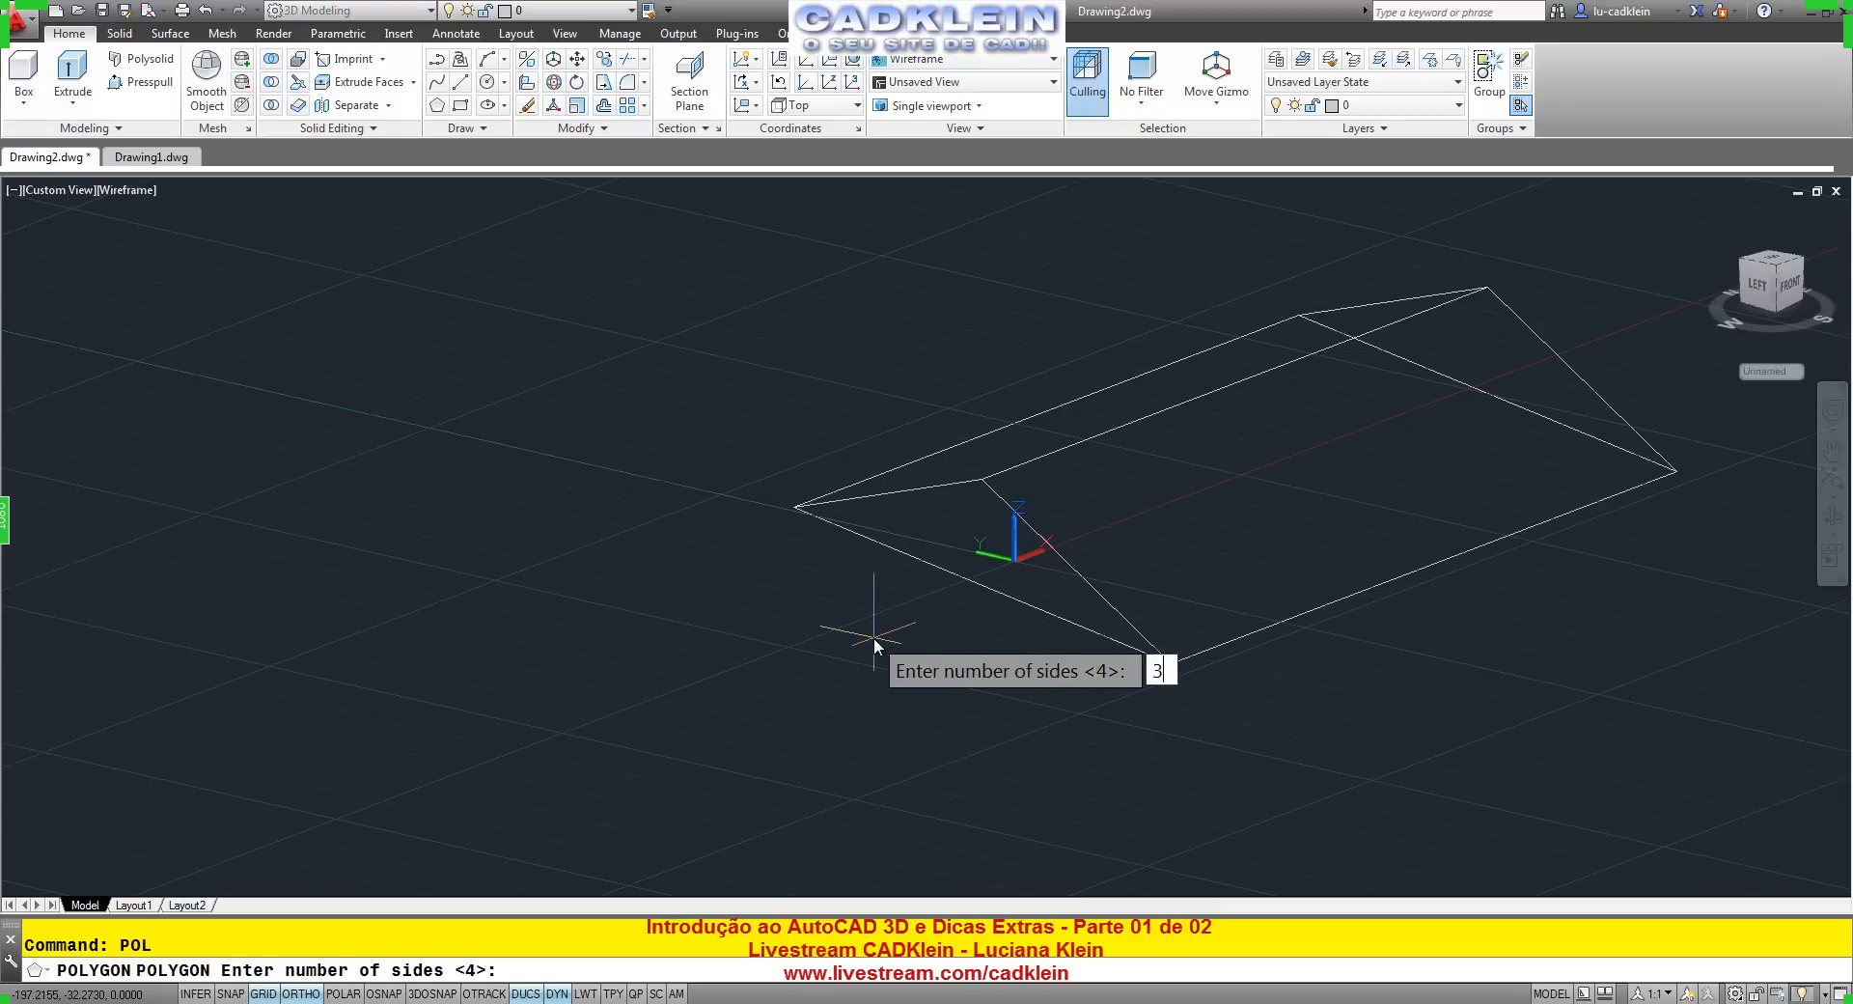
key(Return)
click(506, 760)
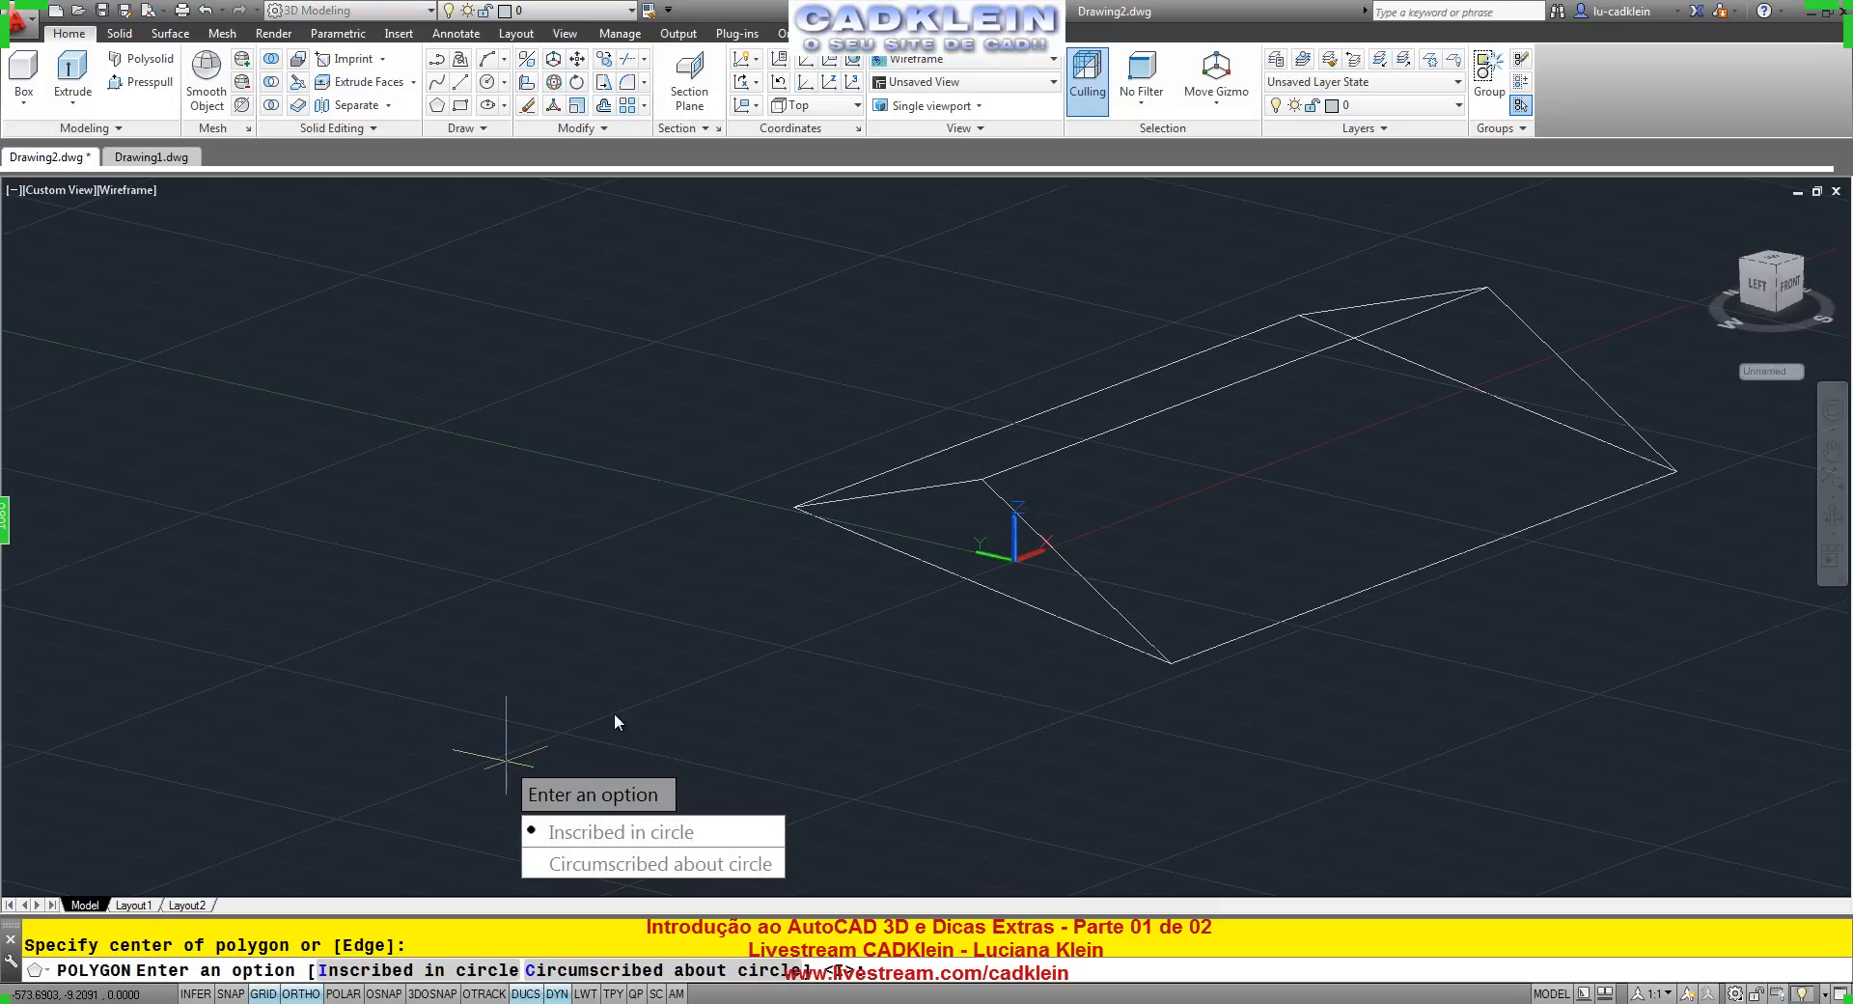
key(Return)
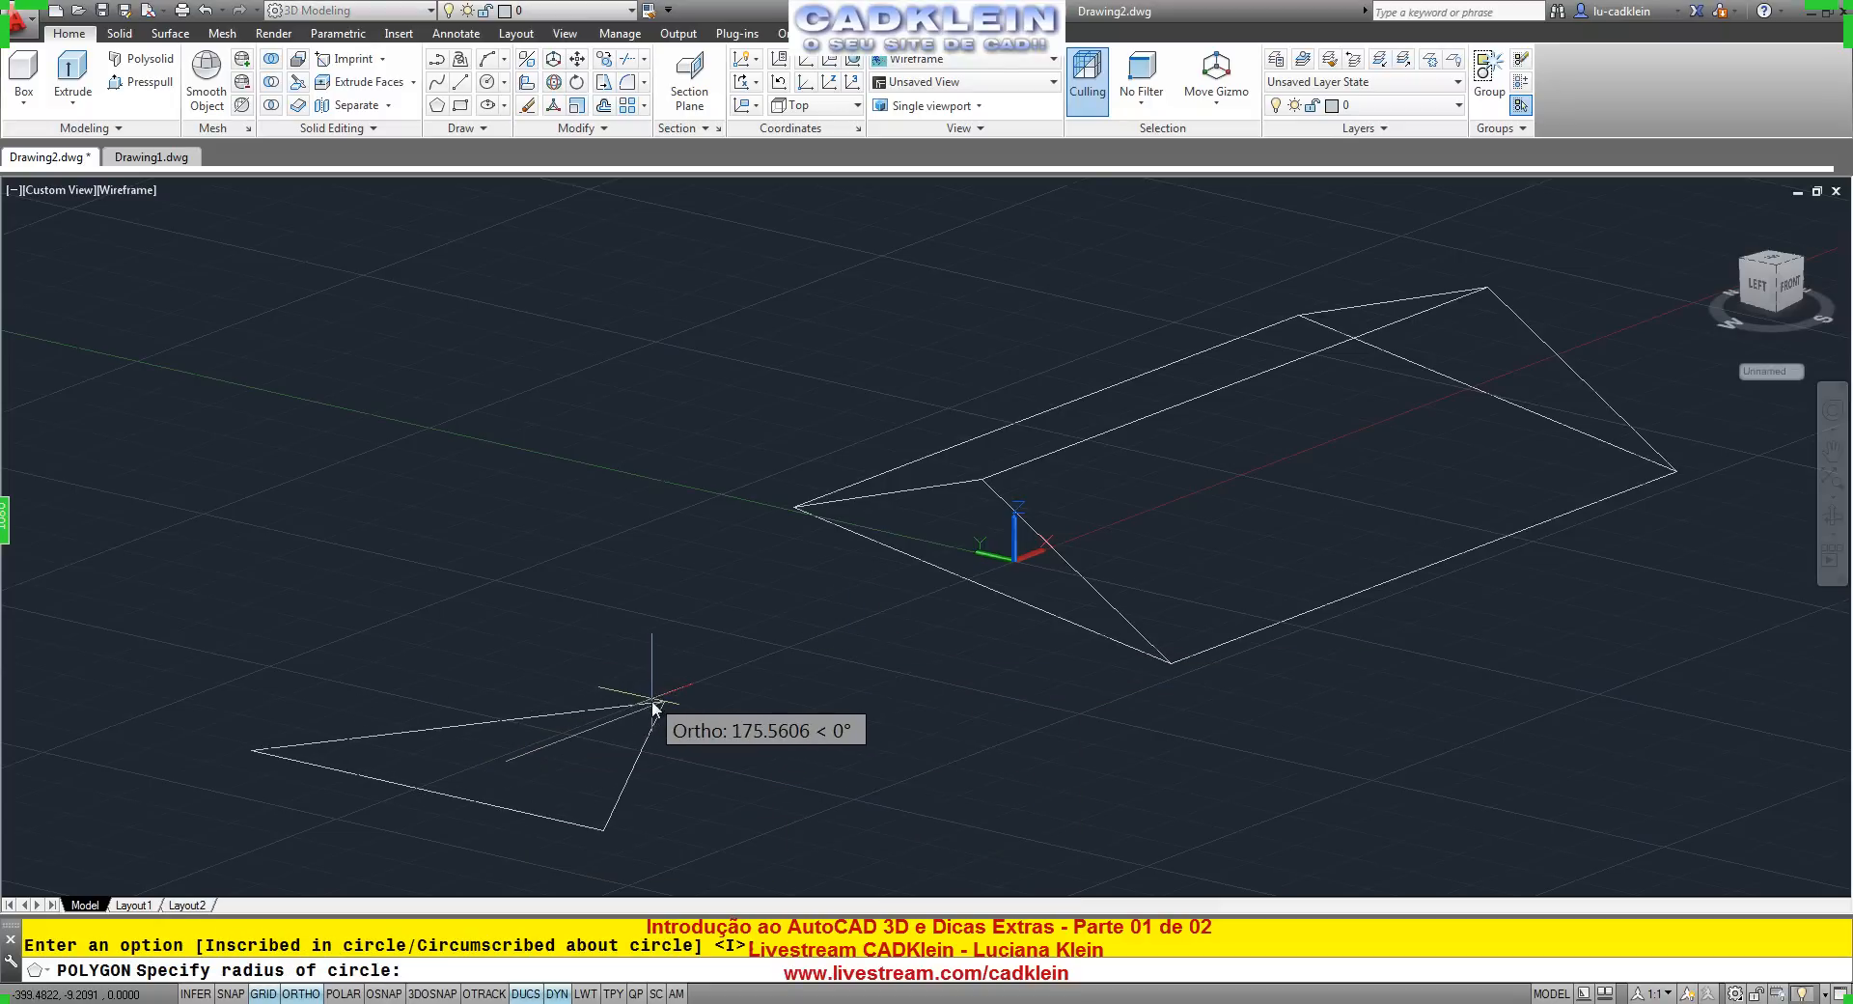
click(604, 722)
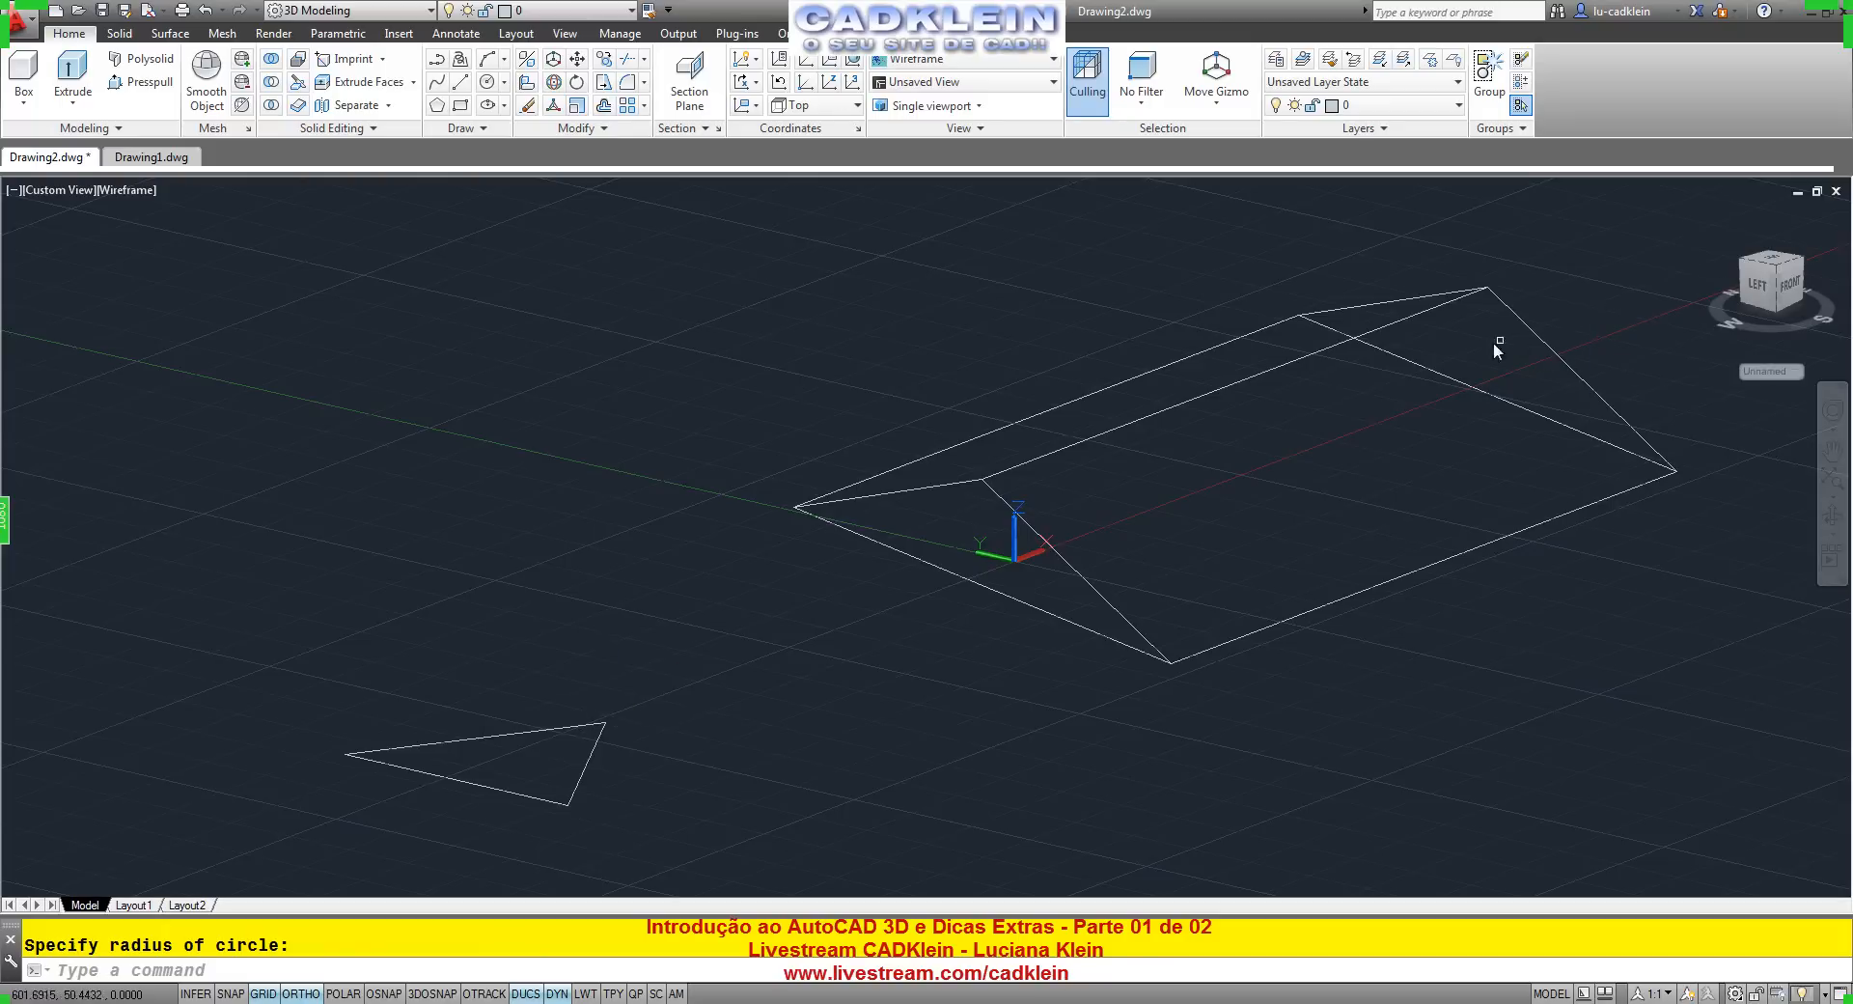
Switch to the plan view of the current UCS and bring the triangle into view.
text(PLAN)
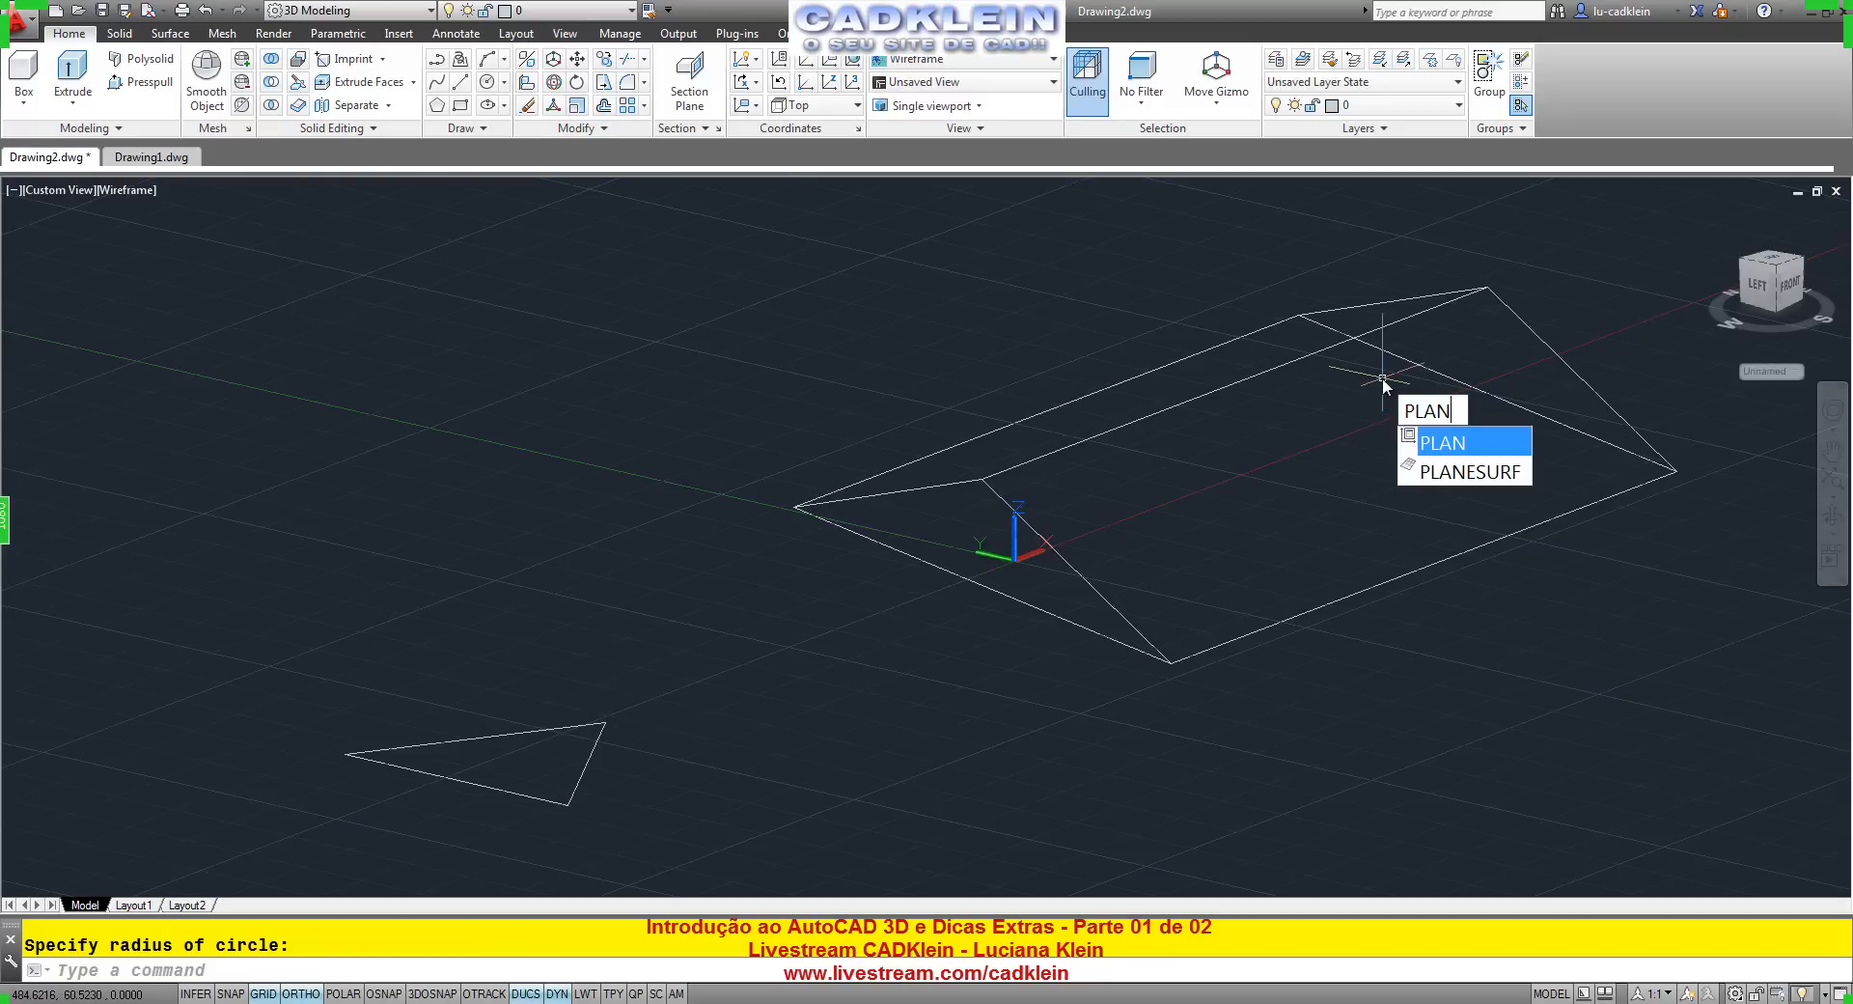
key(Return)
key(Return)
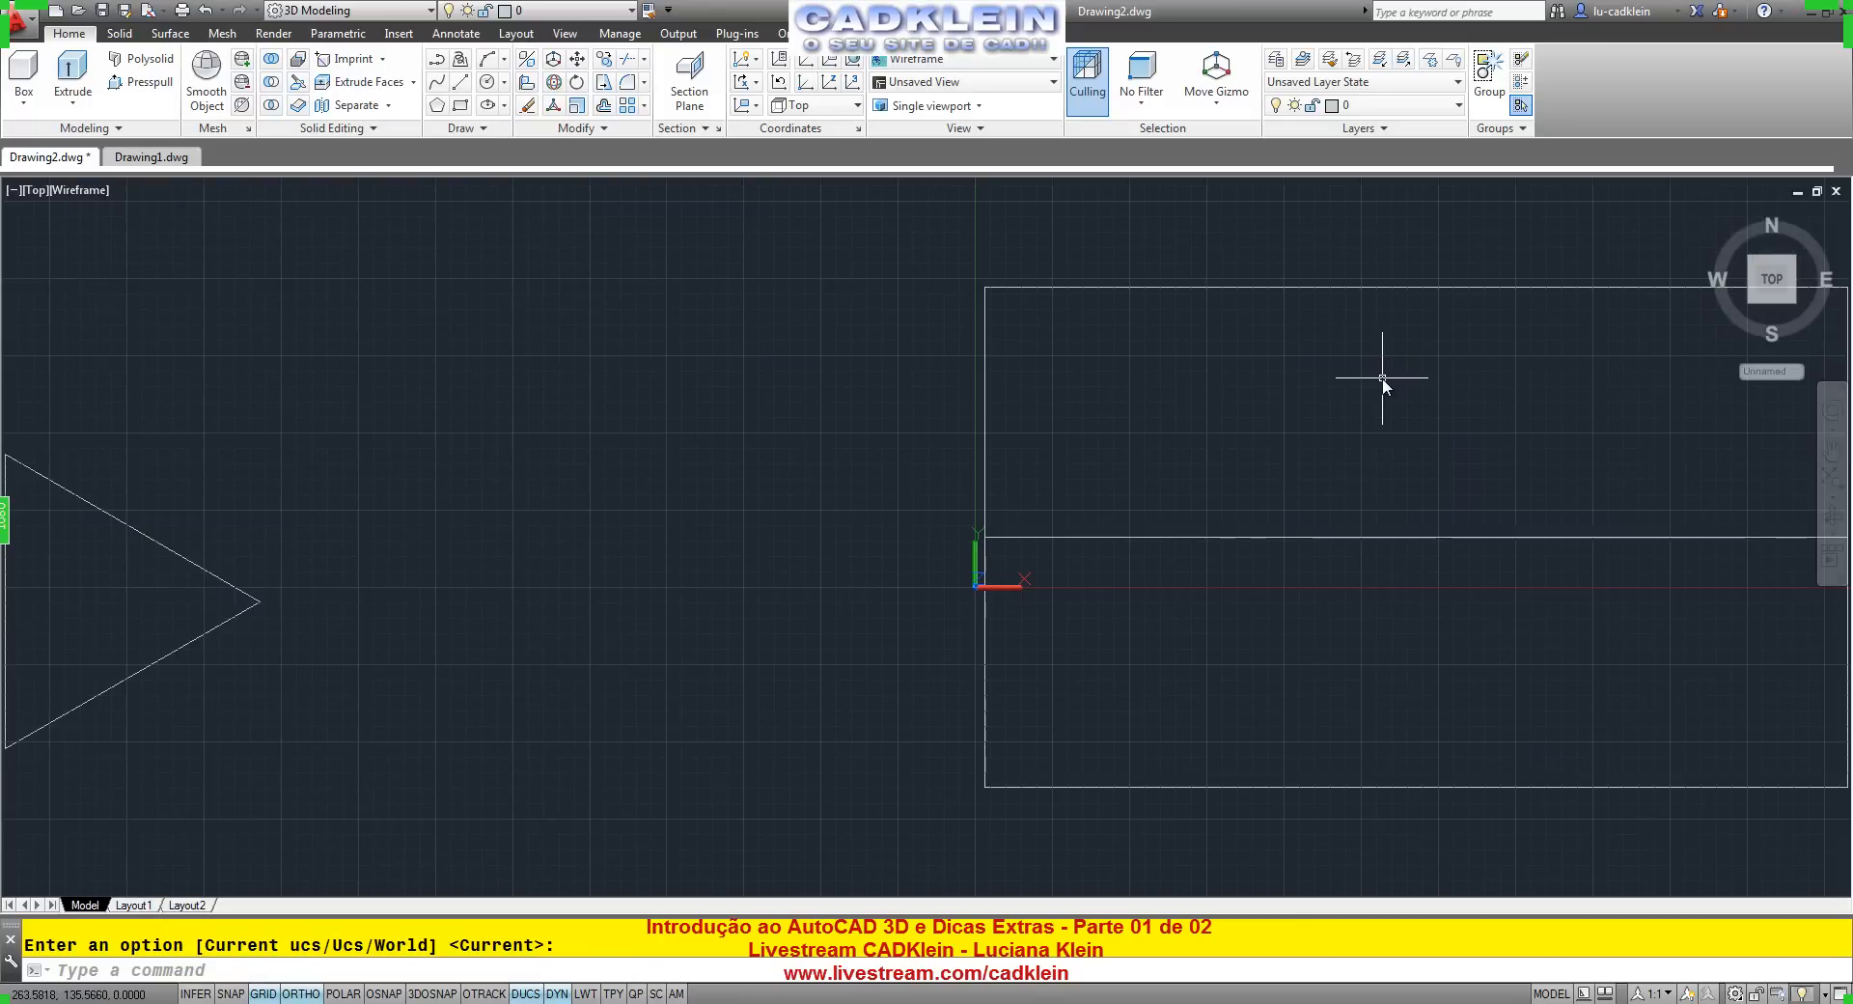
middle_drag(581, 593, 1059, 591)
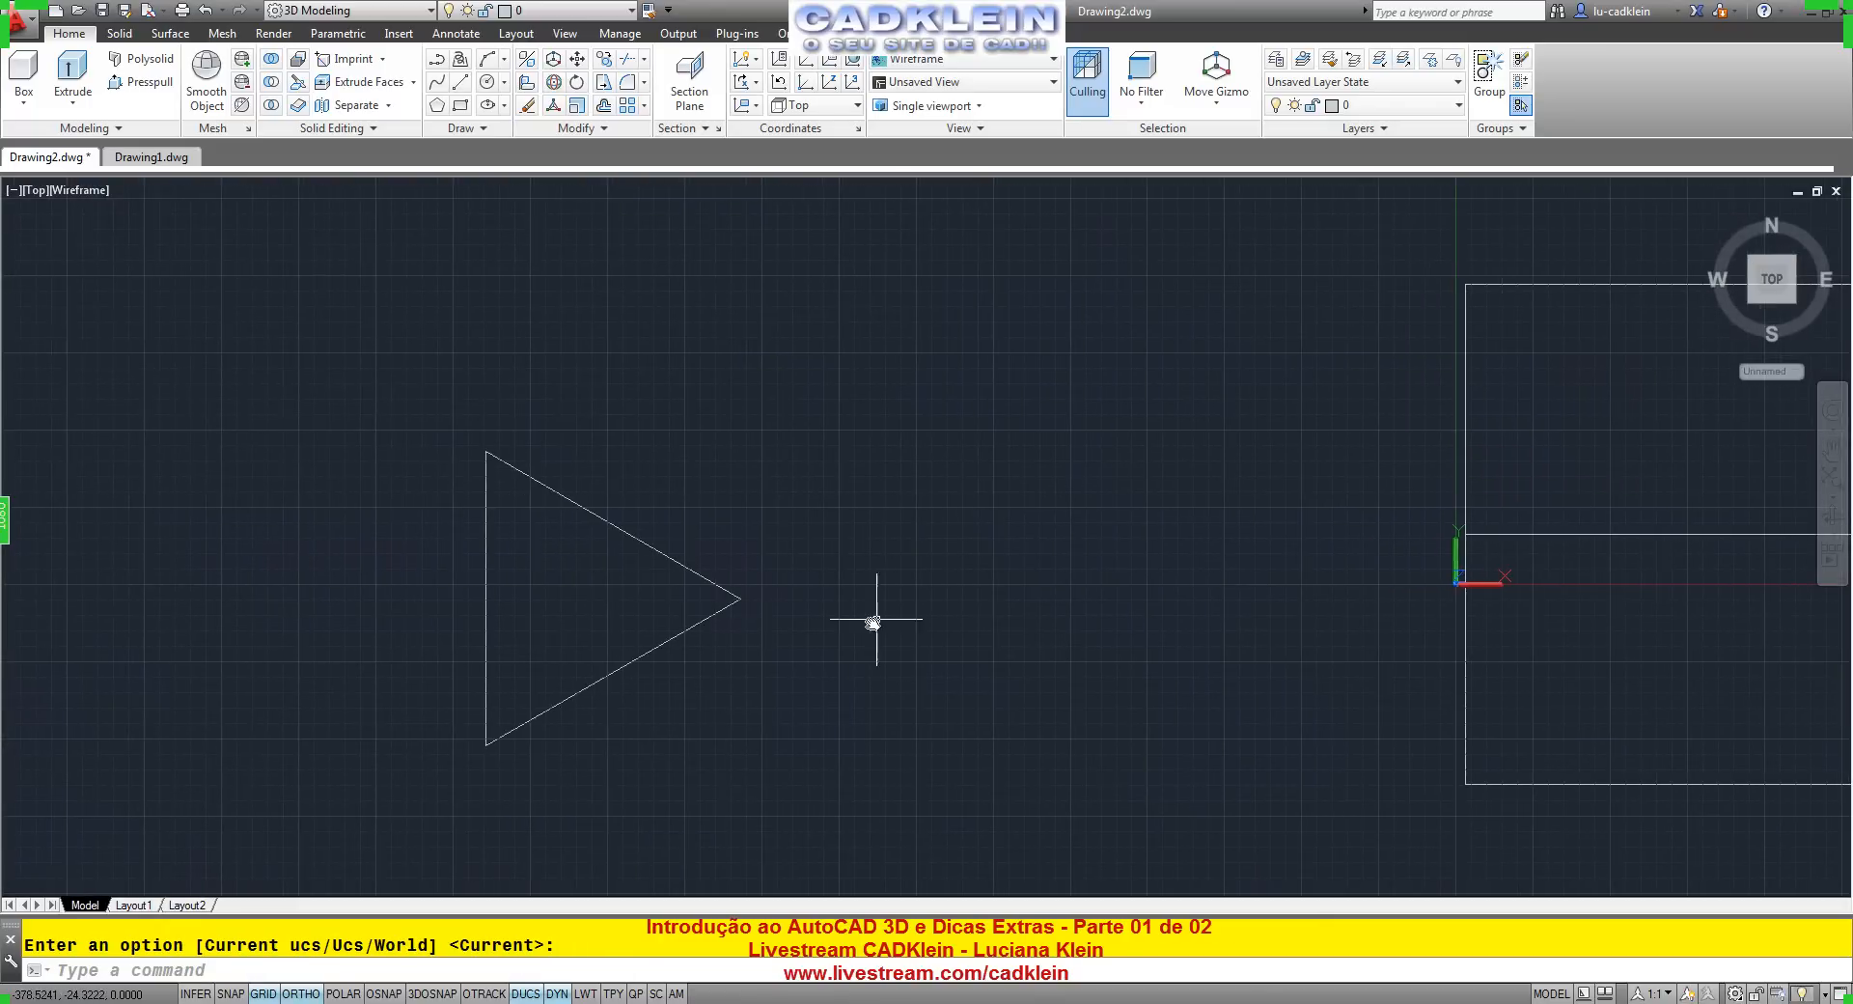
Rotate the triangle 90° about a point inside it so that one corner points straight up.
text(ro)
key(Return)
click(762, 706)
click(594, 544)
key(Return)
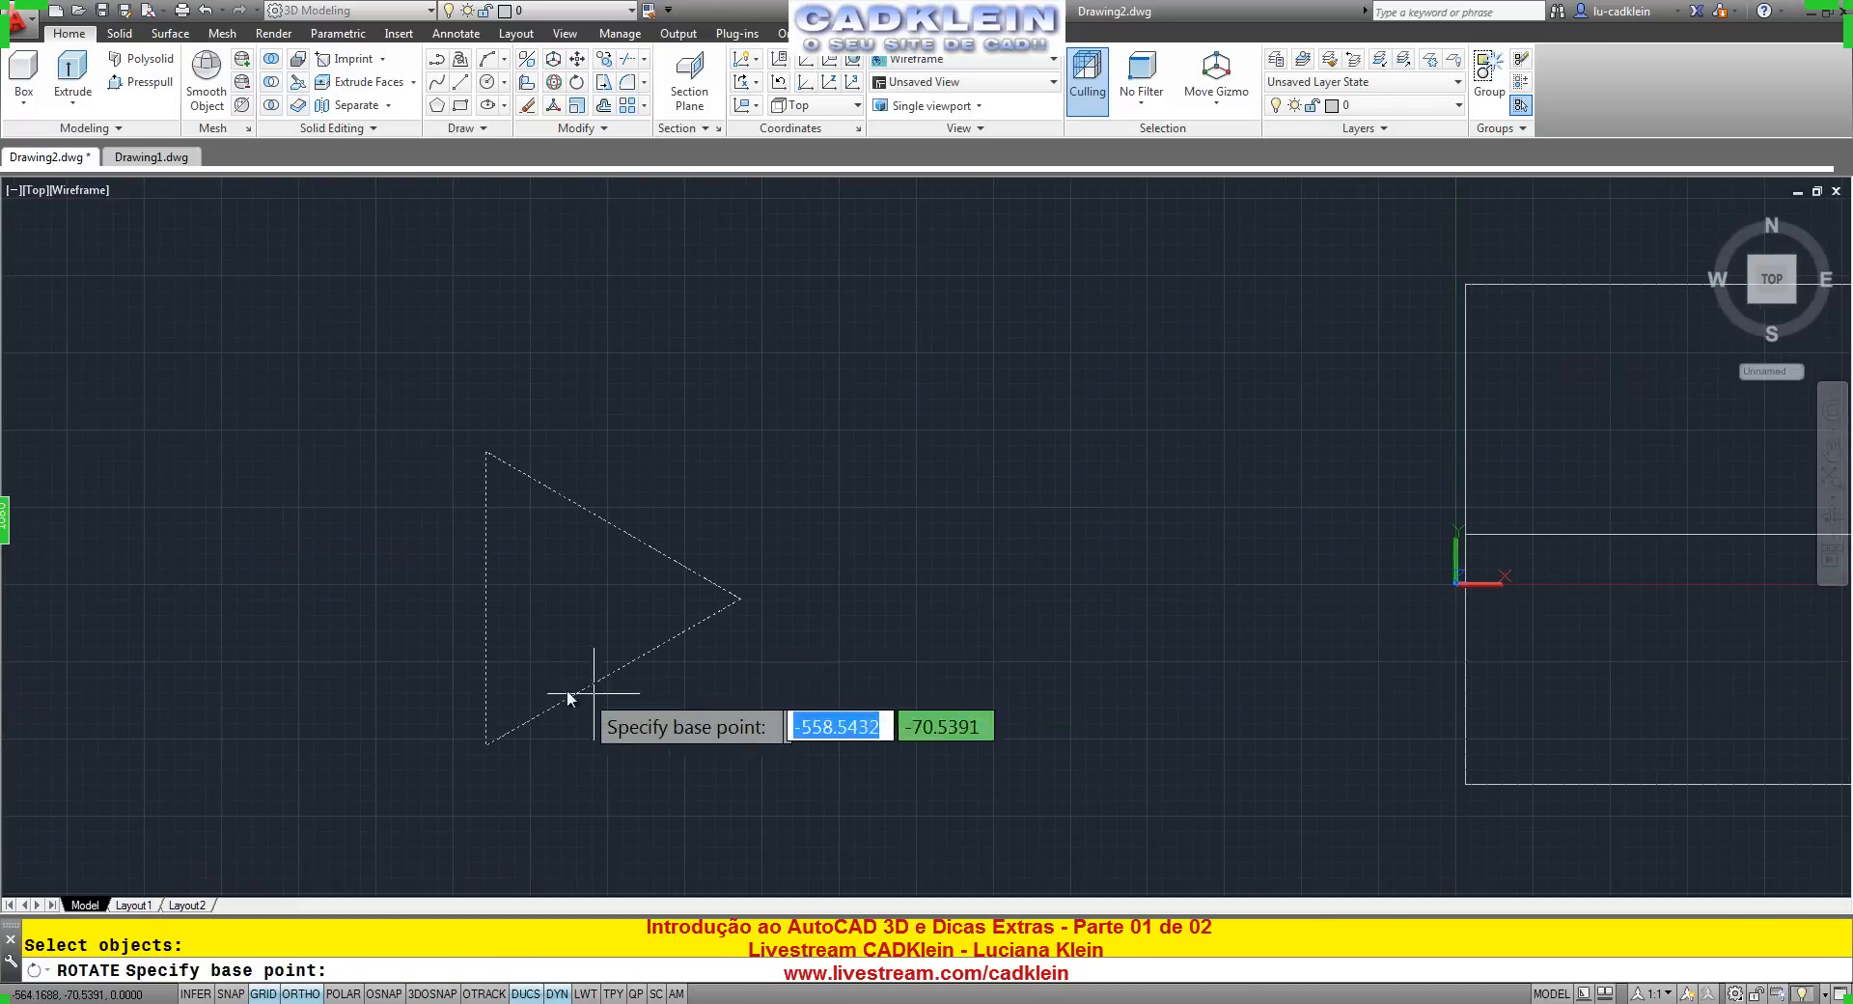
click(562, 623)
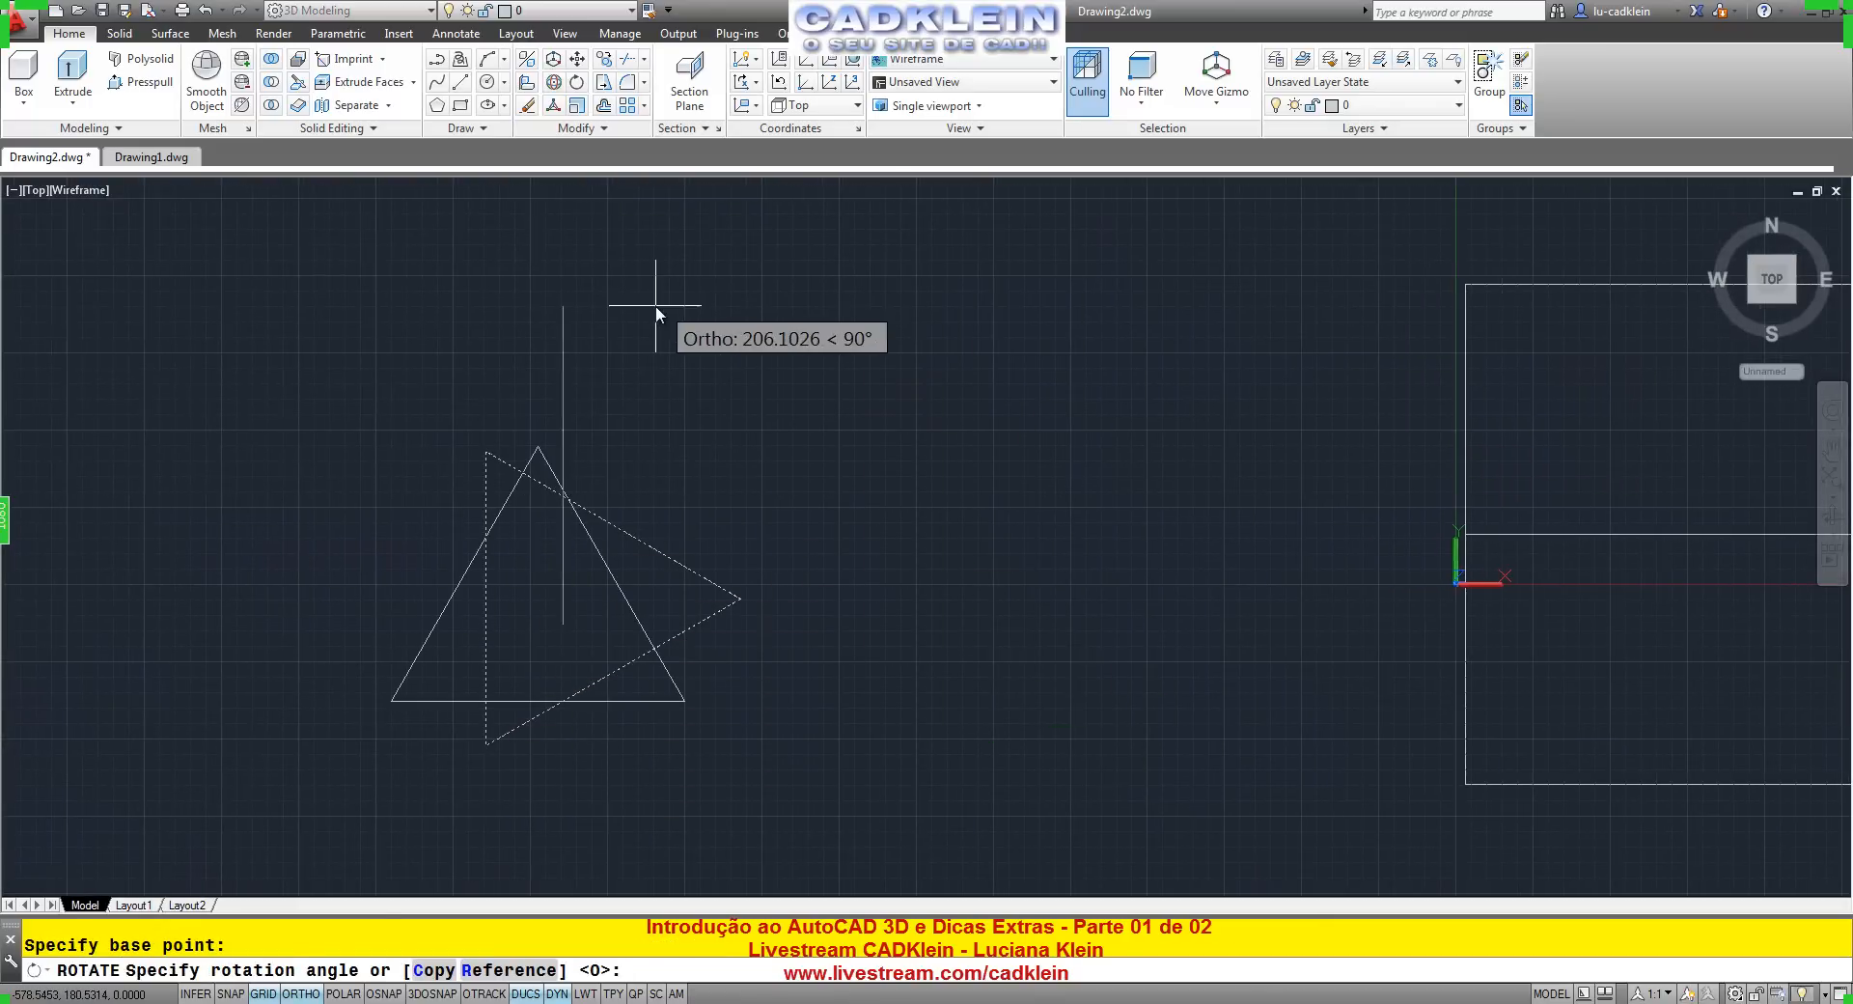
click(656, 307)
Stretch the triangle's top corner straight down toward its base to make a low gable profile.
click(606, 492)
click(538, 472)
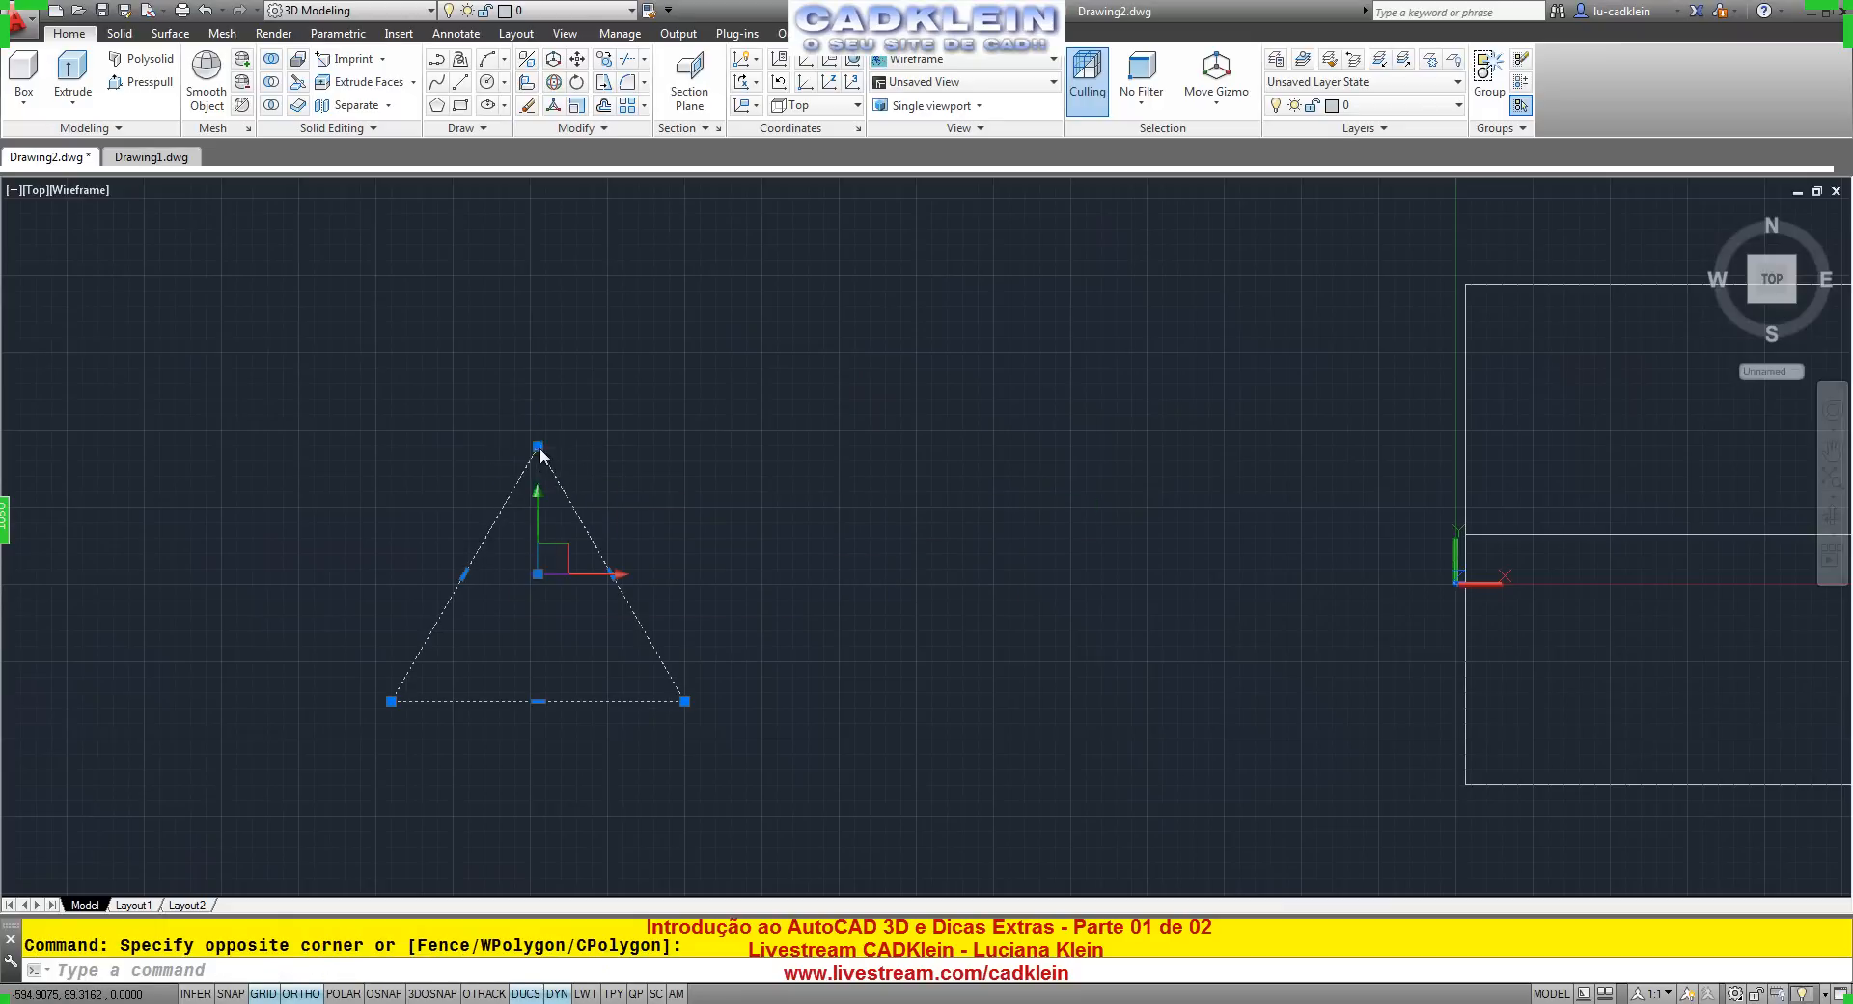
click(538, 445)
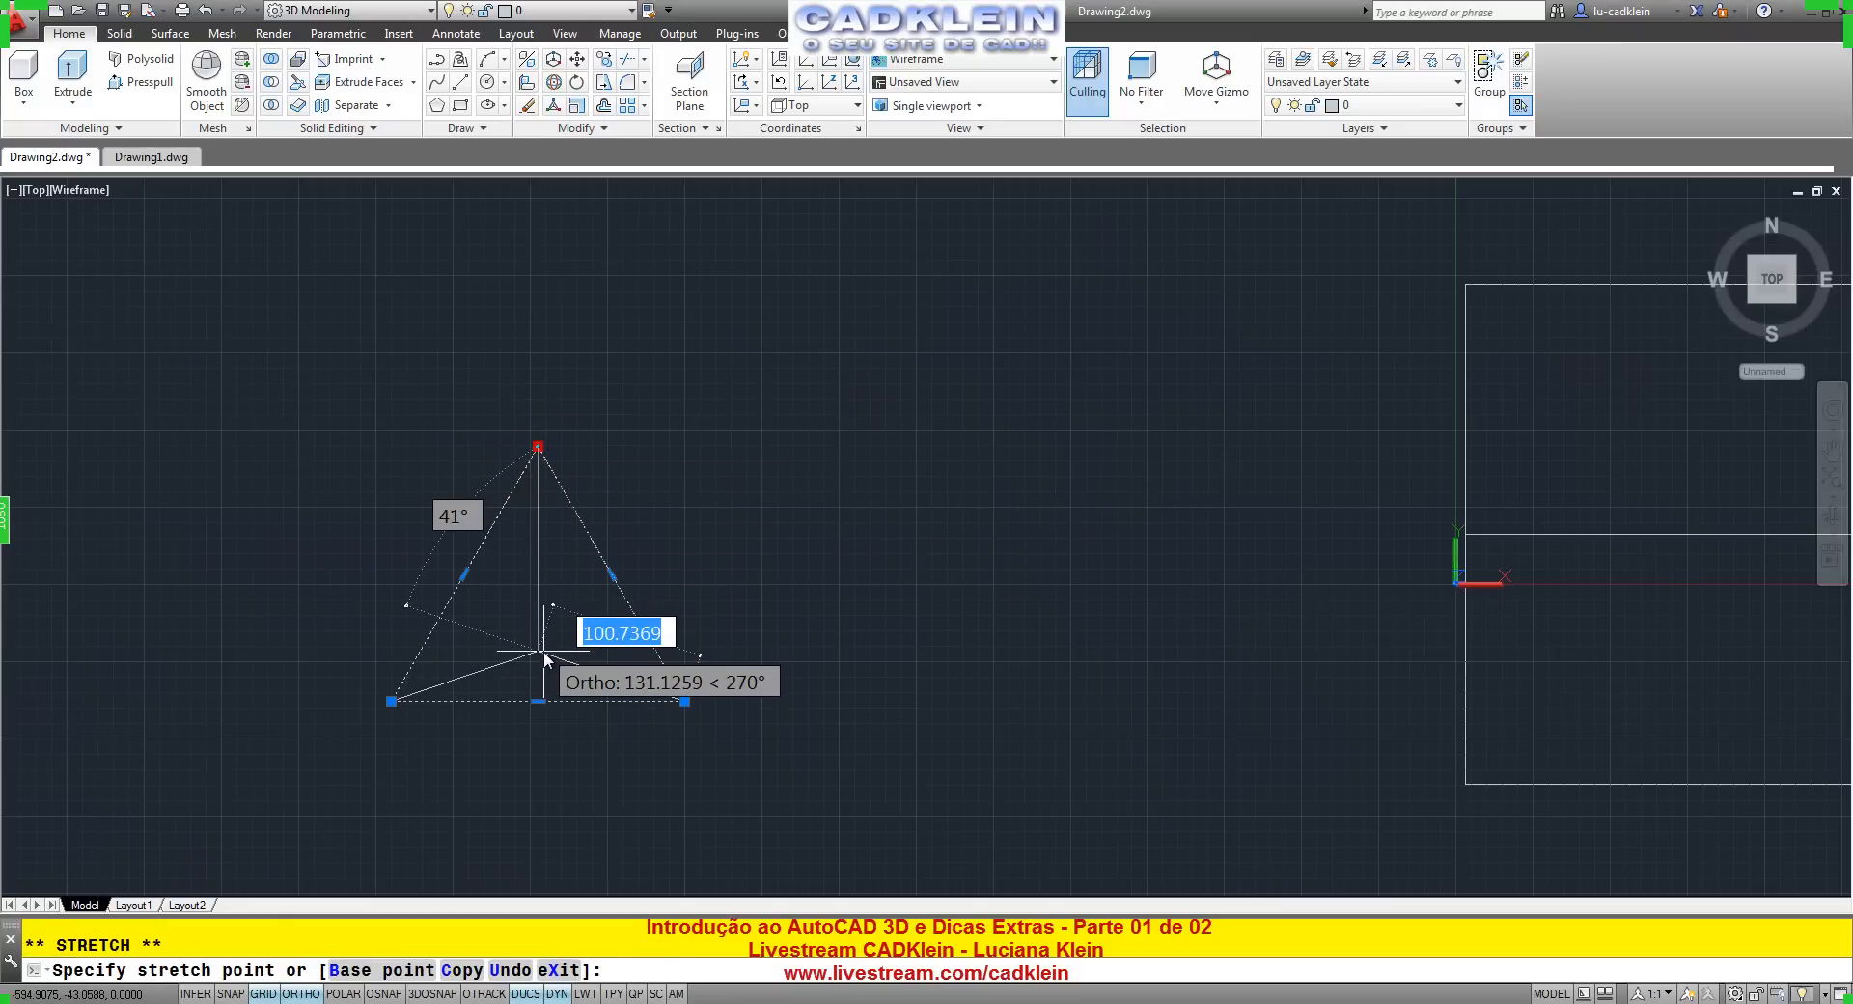
click(538, 634)
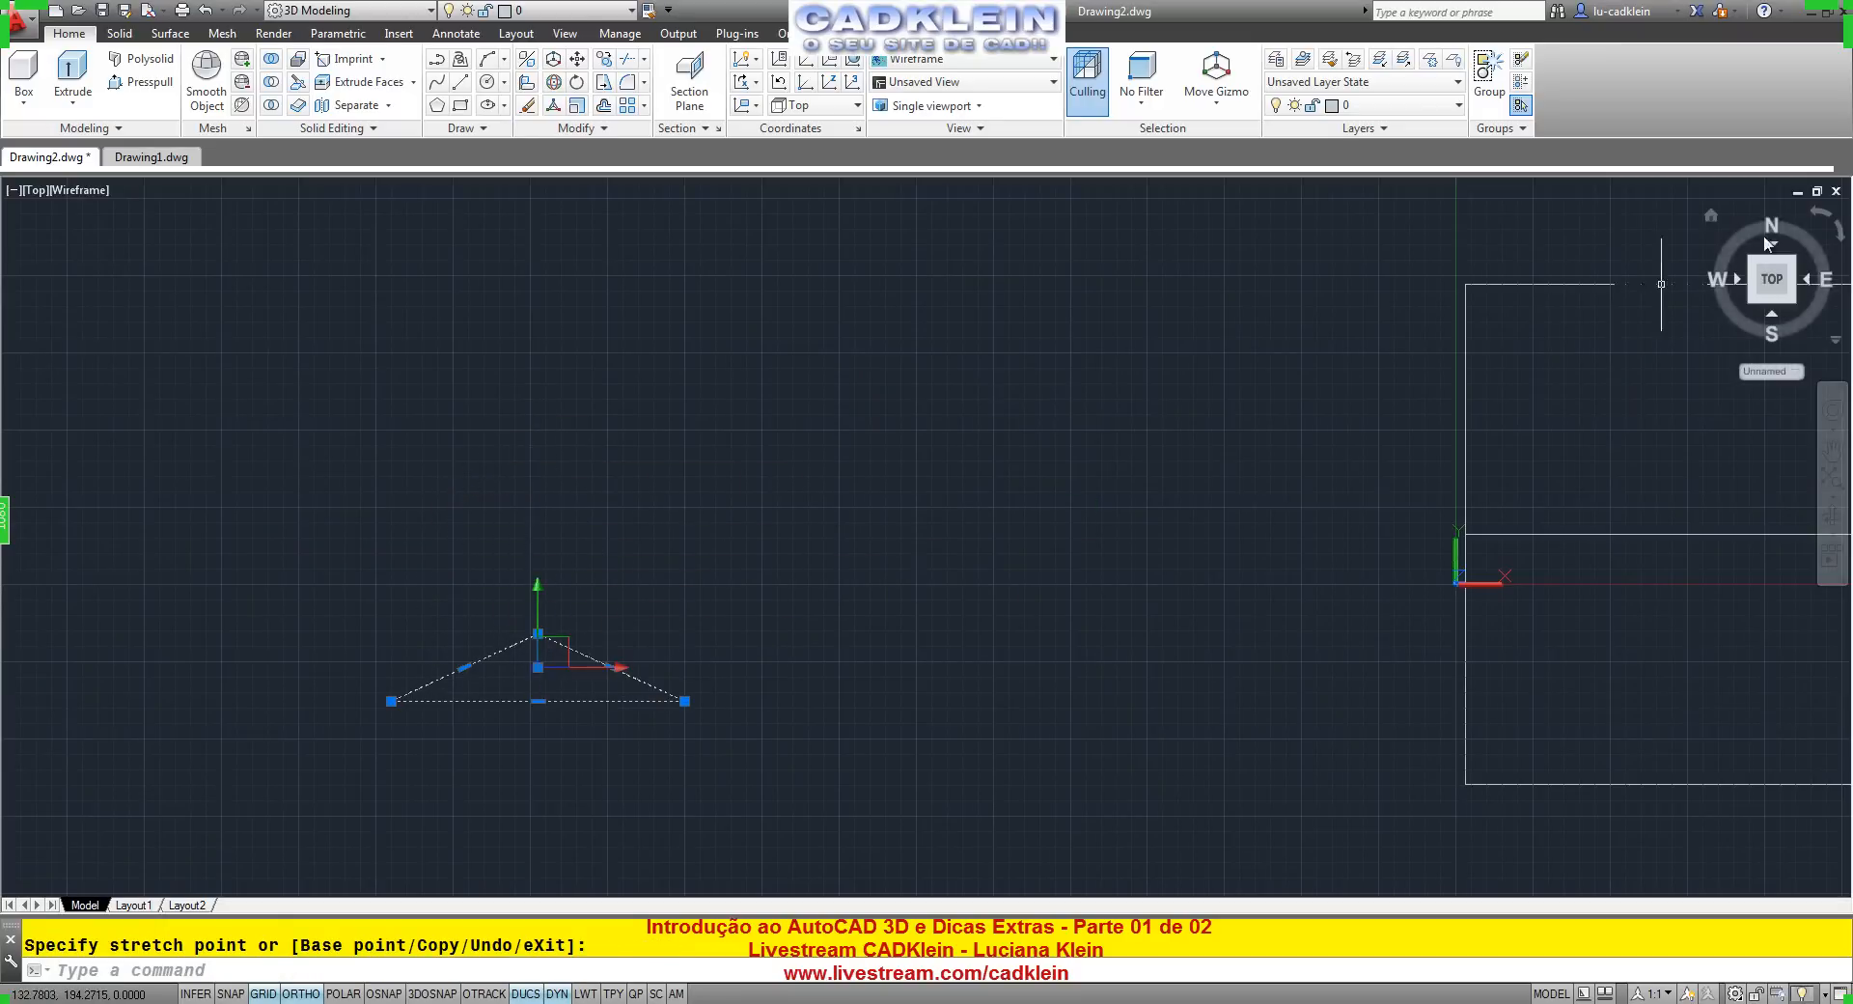
Return to the home 3D view and switch it to parallel projection.
click(1710, 212)
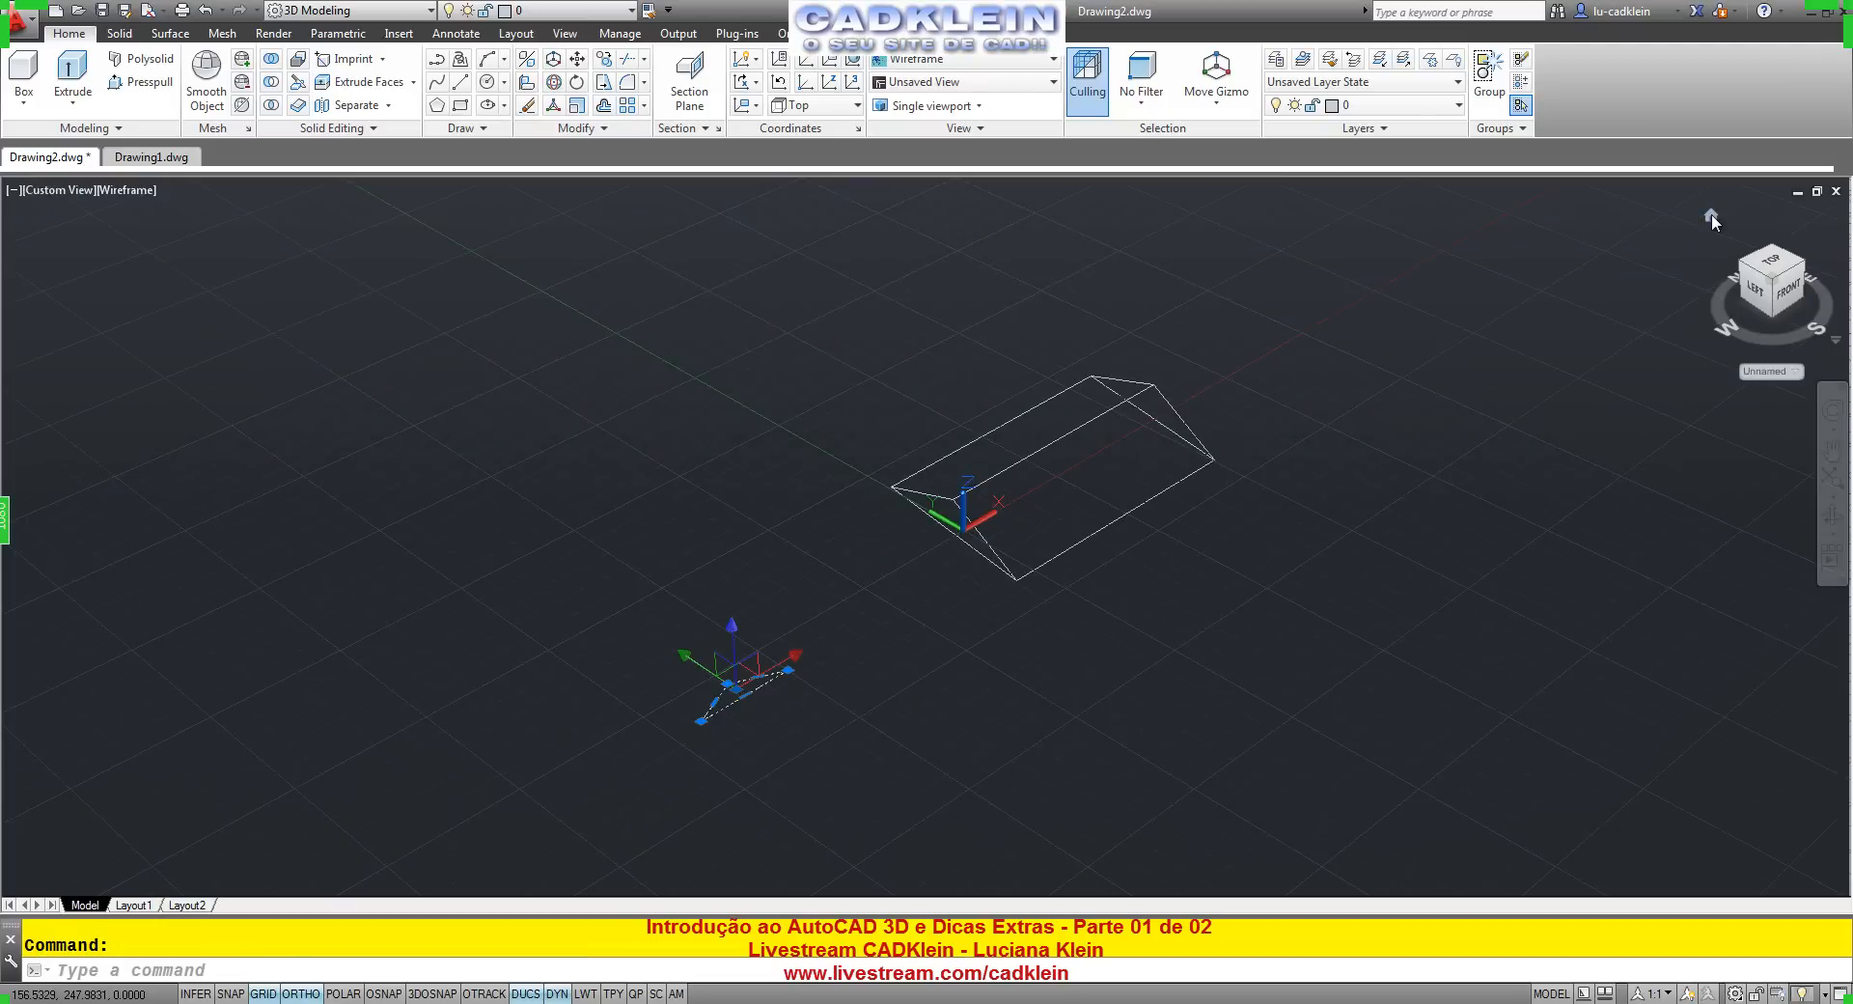
right_click(1713, 222)
click(1673, 256)
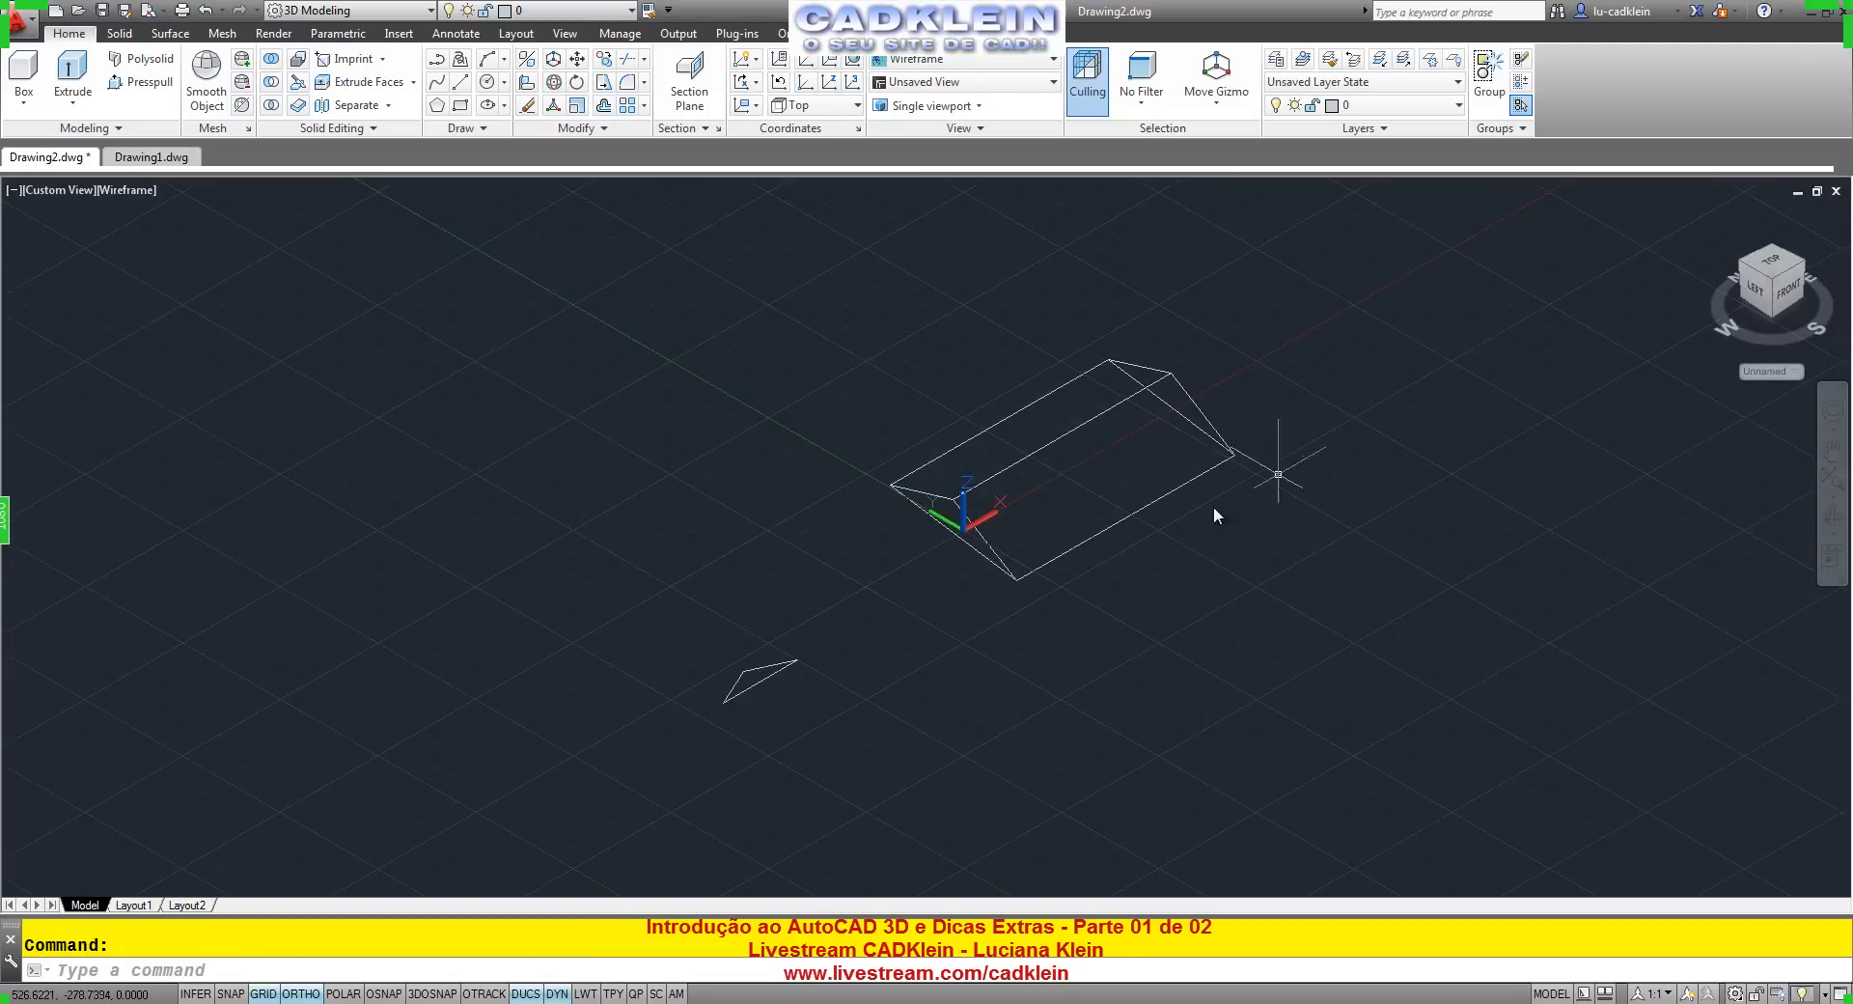
Presspull the flattened triangle upward into a solid about 279 units high and end the command.
scroll(767, 691, up, 5)
scroll(802, 635, down, 2)
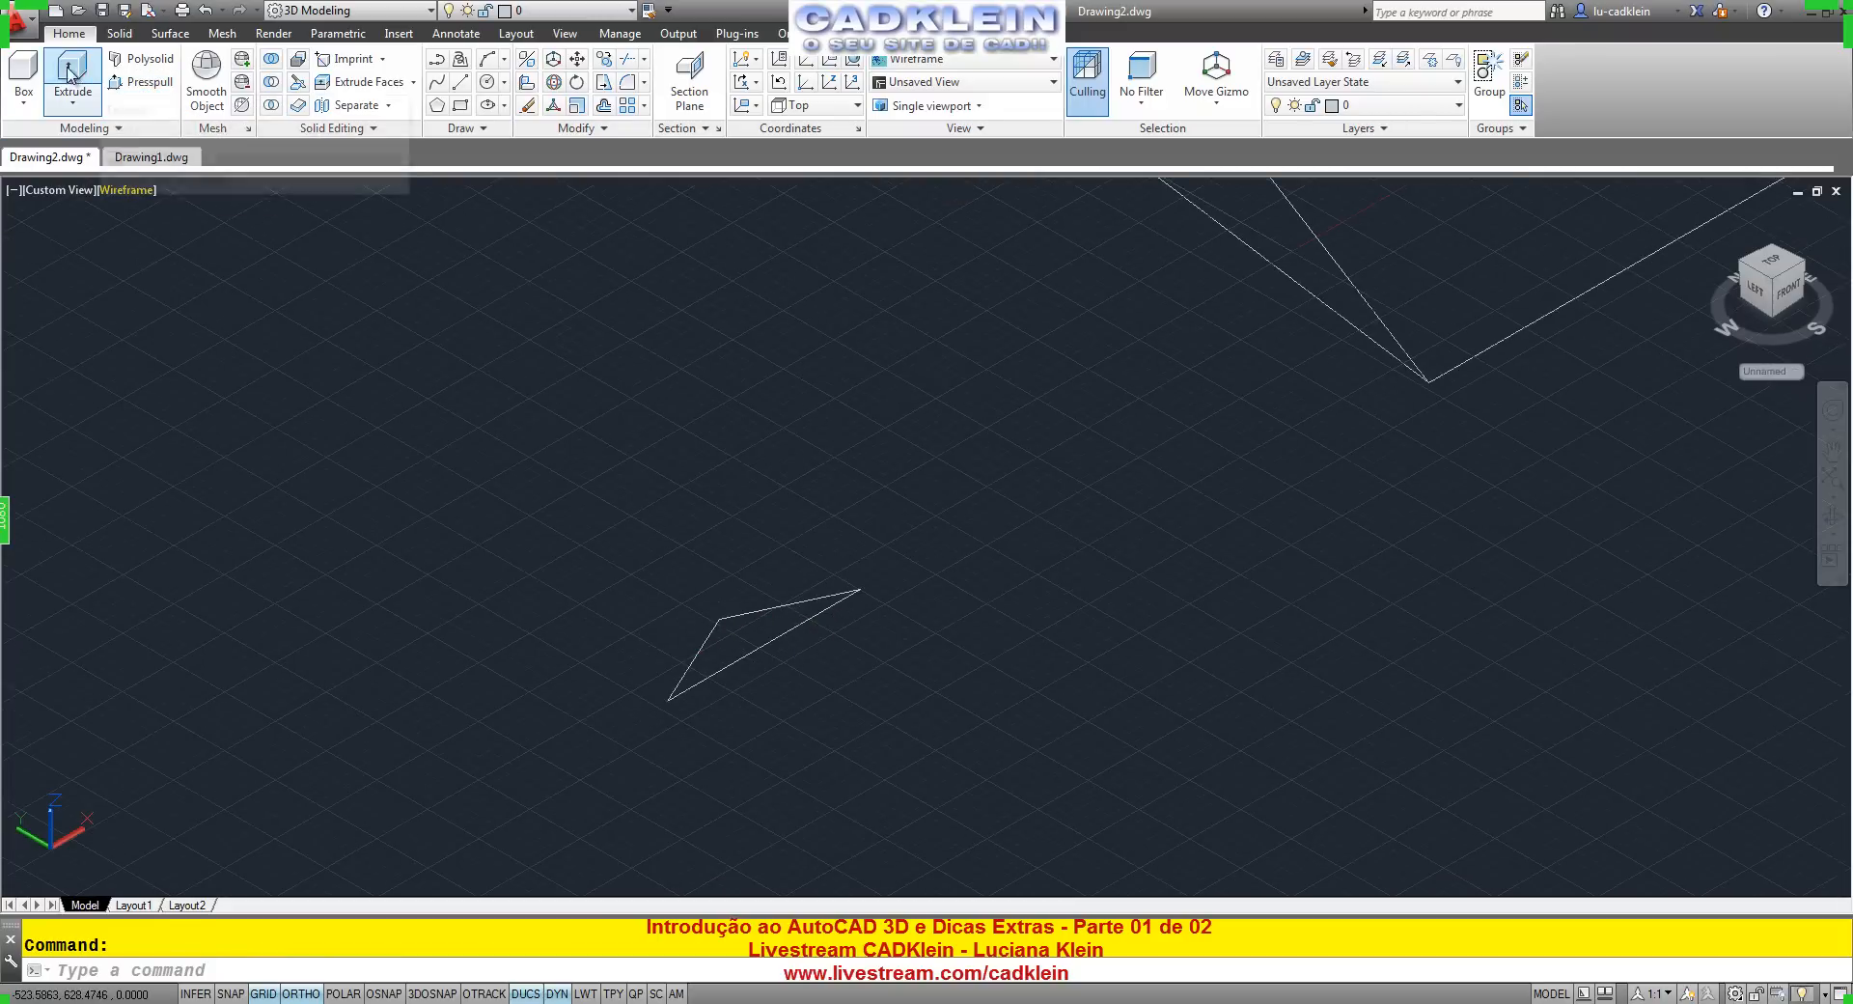
click(149, 84)
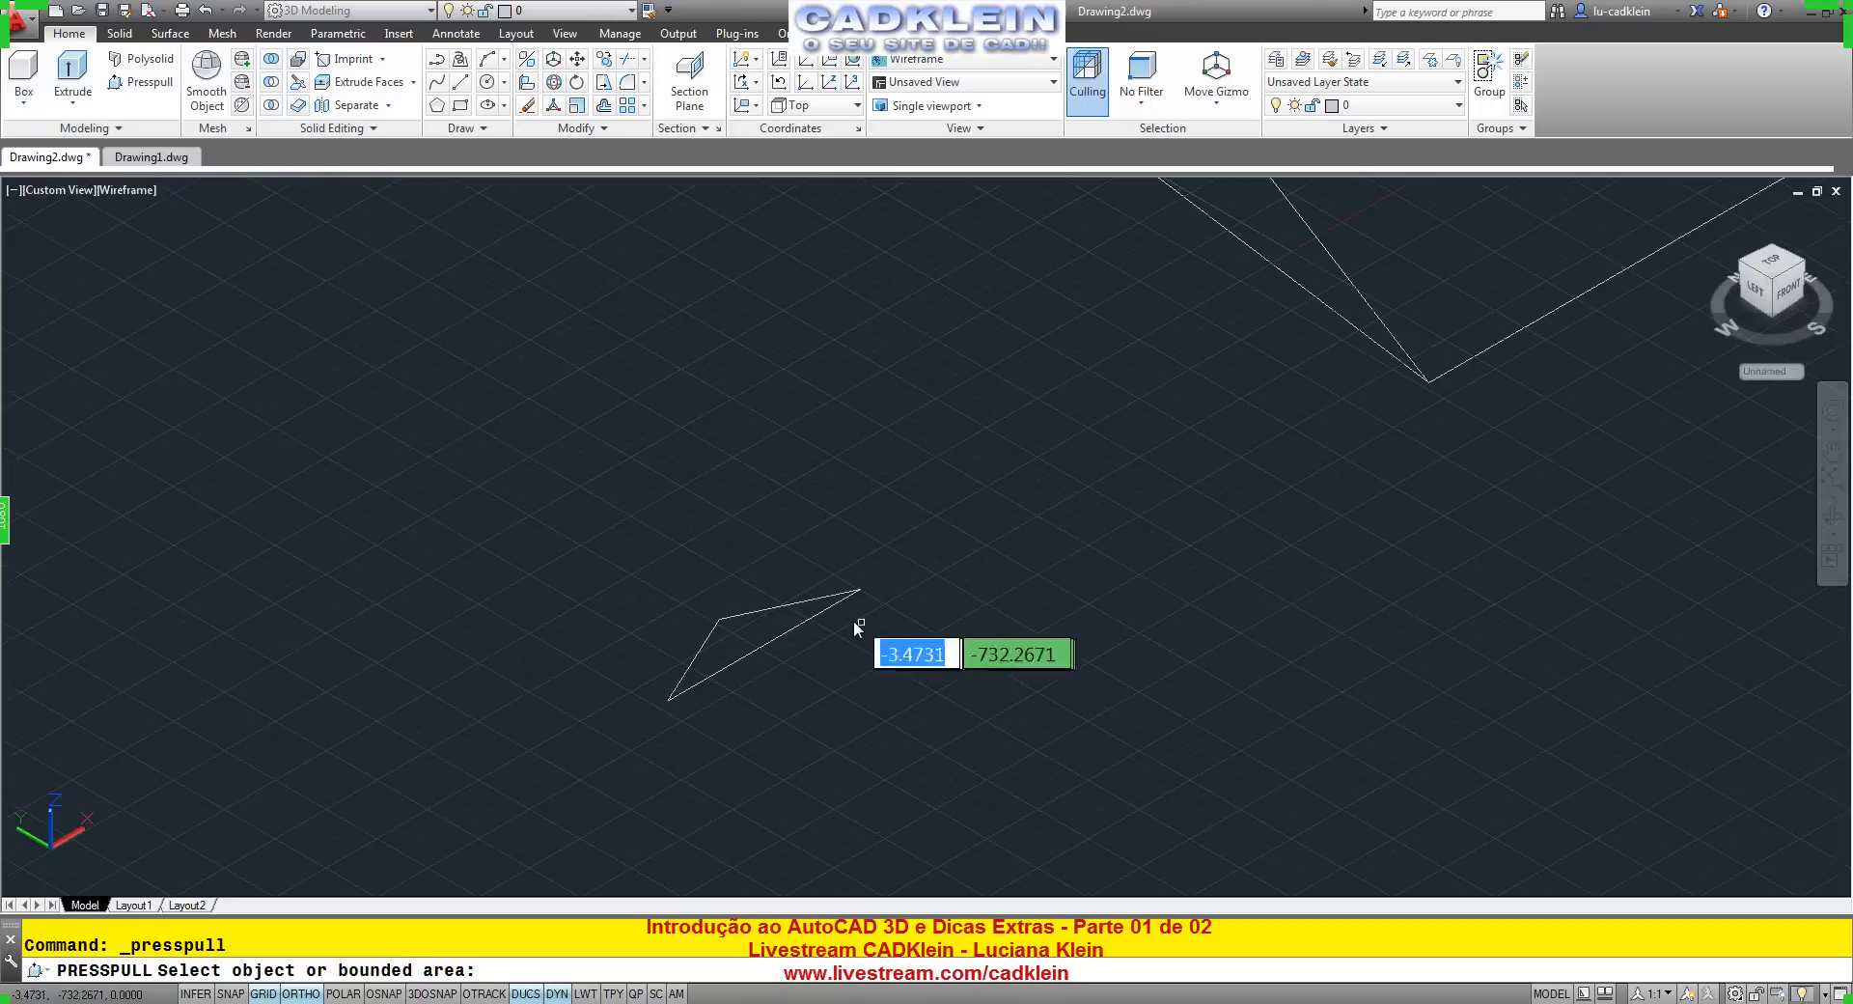
click(751, 623)
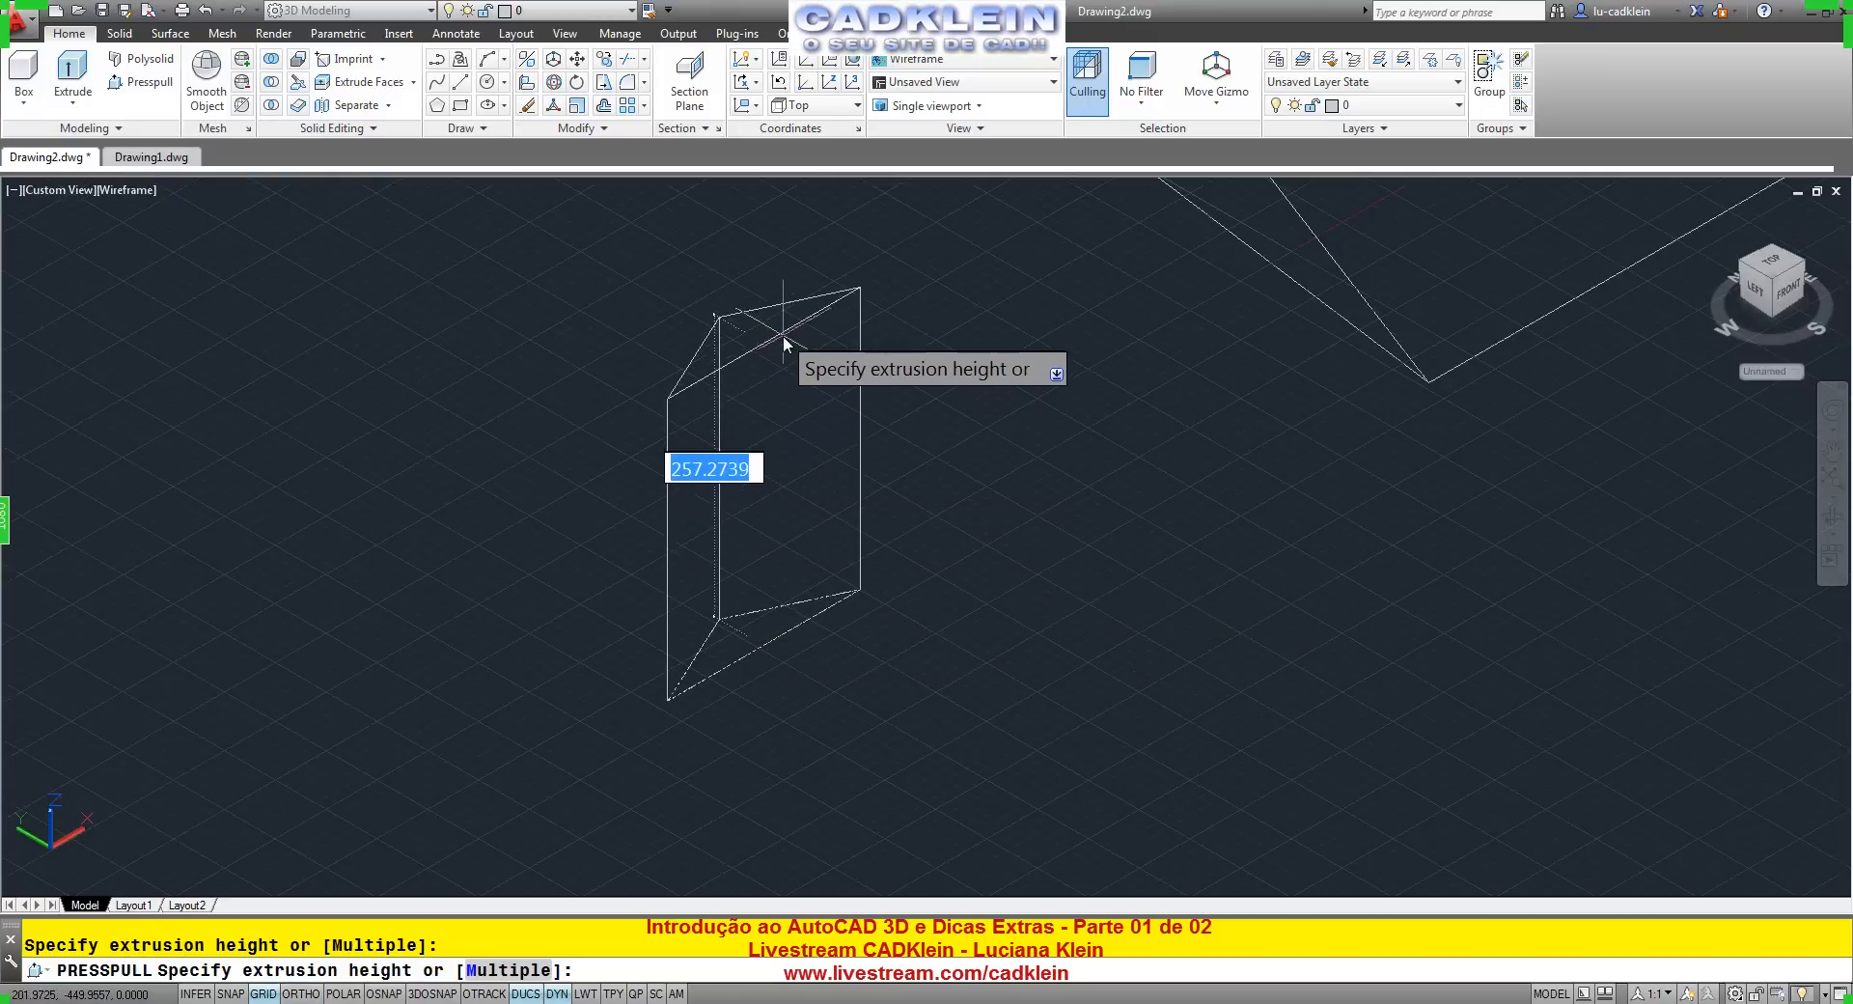
click(791, 319)
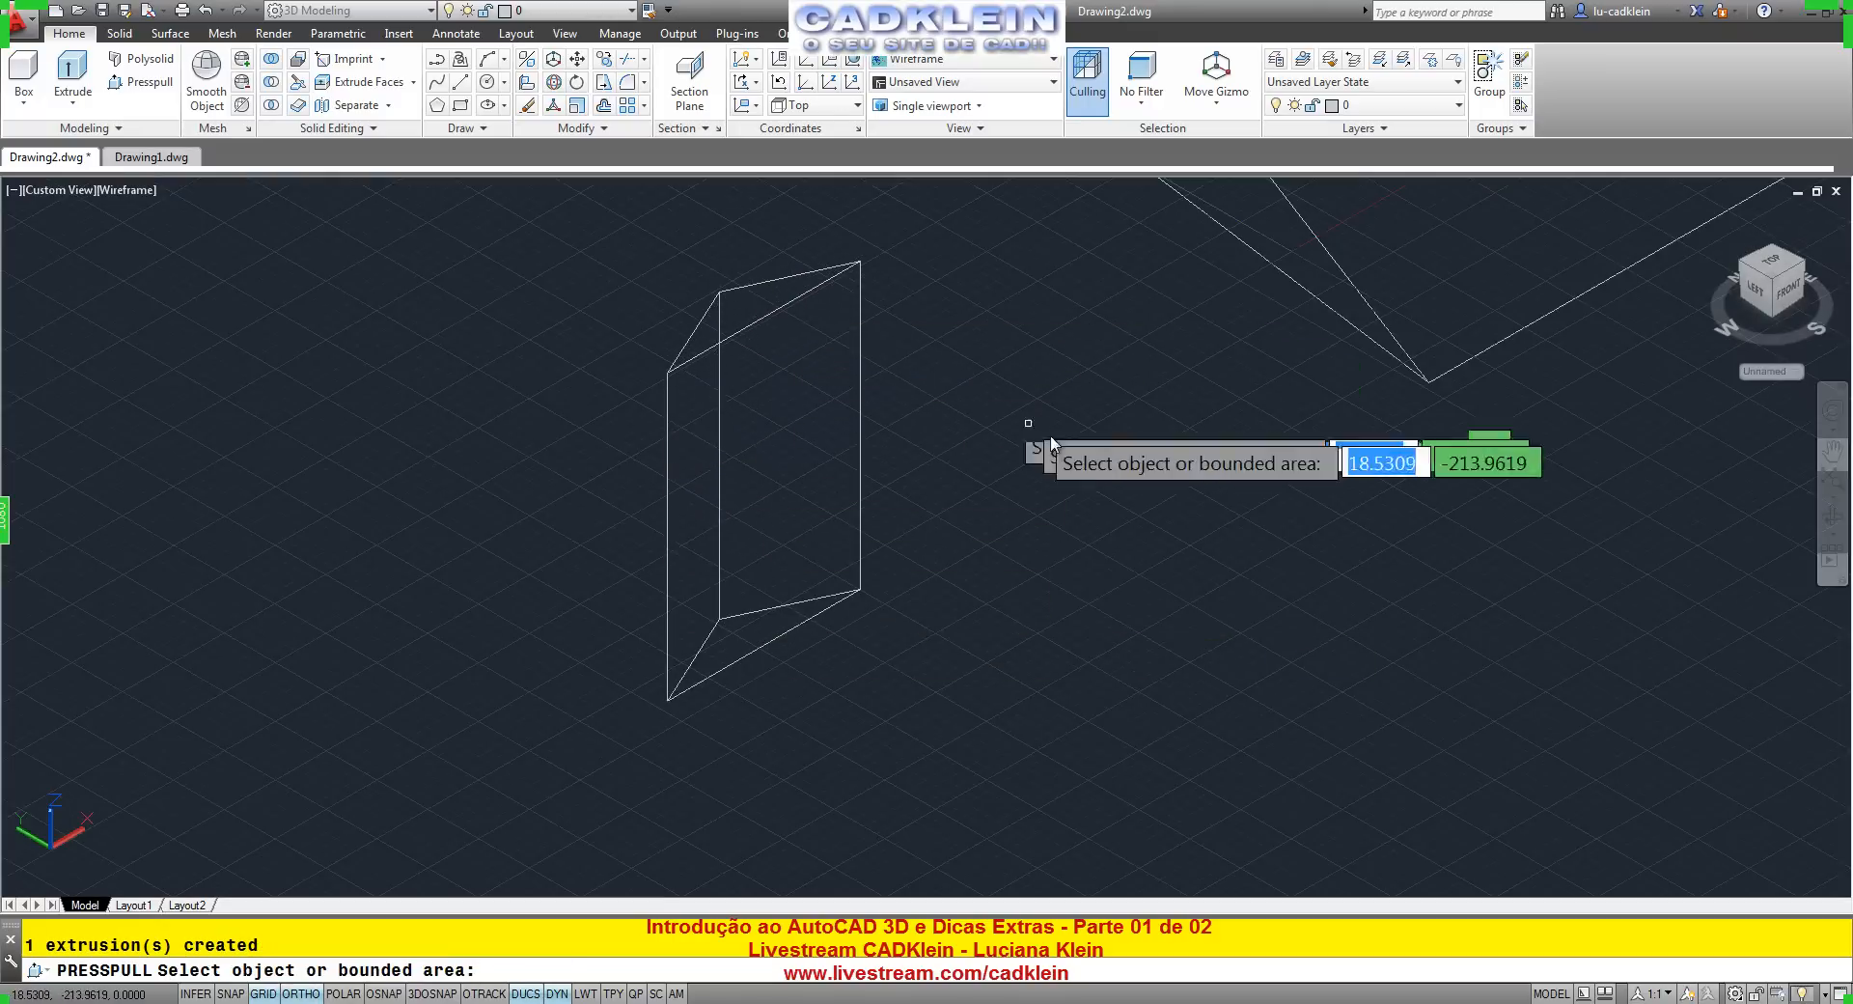
key(Return)
Lay the triangular prism flat with 3D Rotate, turning it 90° about the X axis from its lower front corner.
scroll(1027, 458, down, 4)
middle_drag(1025, 461, 815, 520)
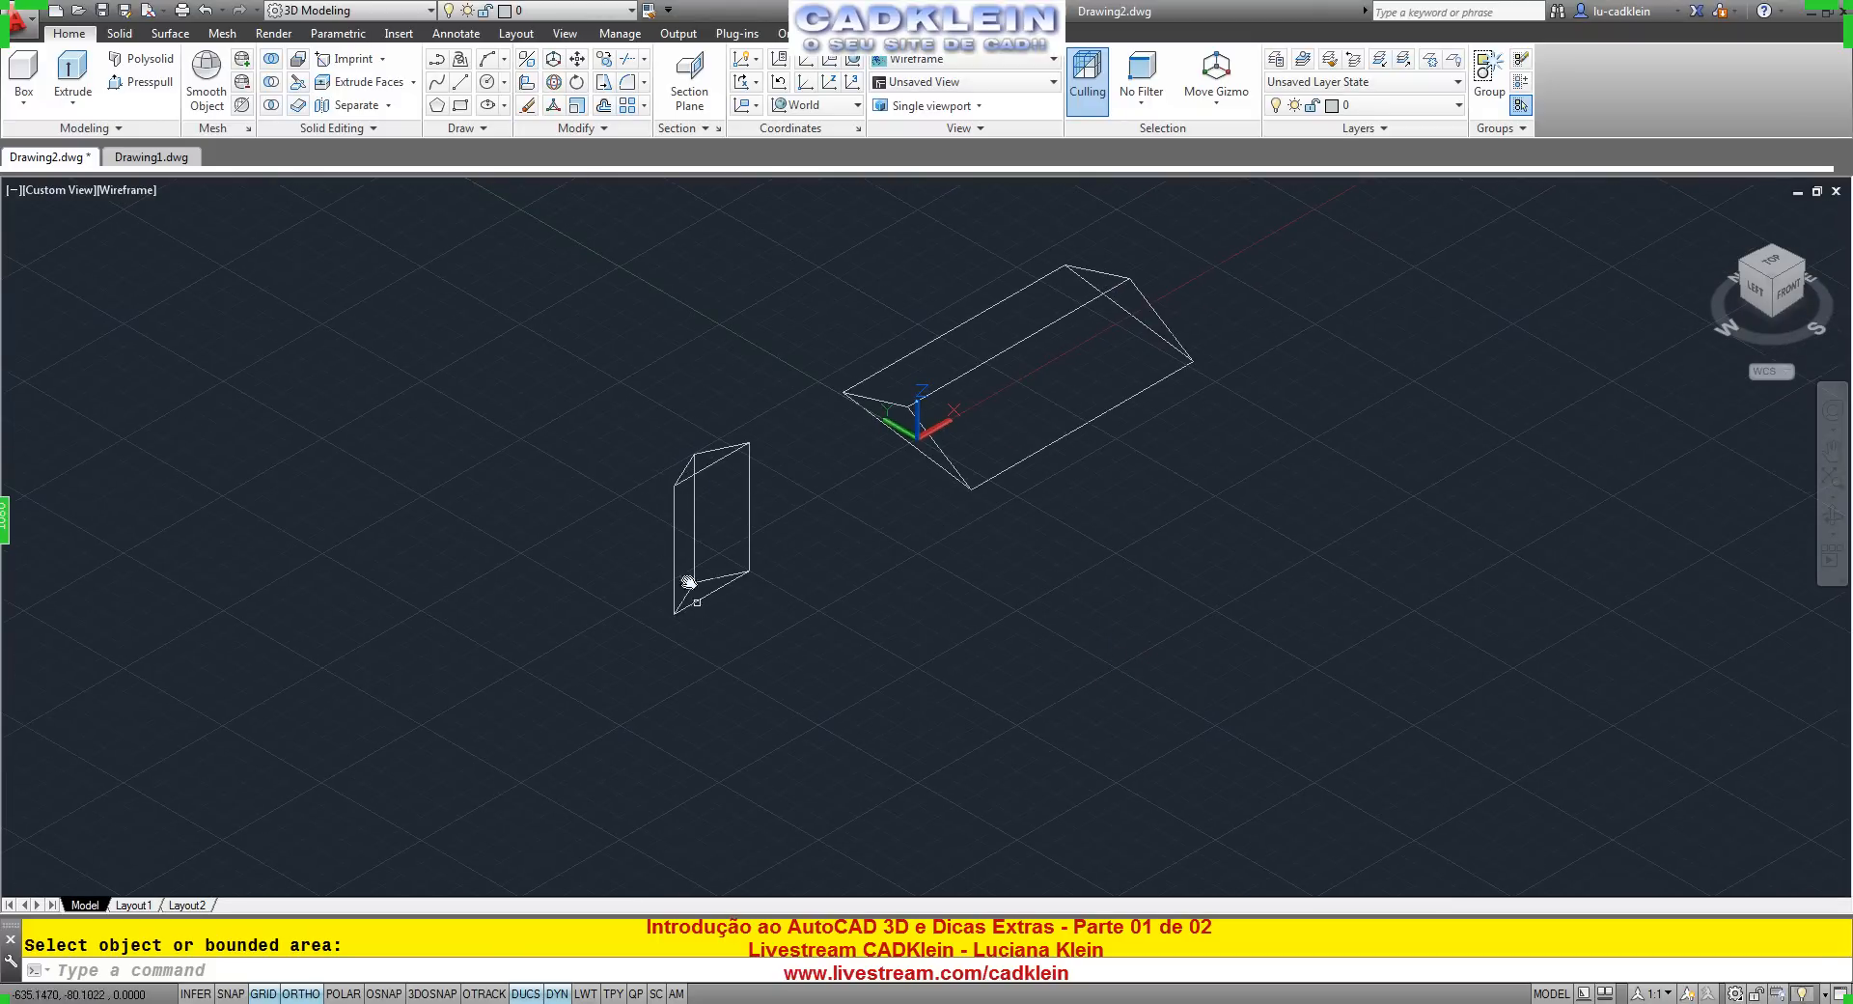
scroll(705, 517, up, 2)
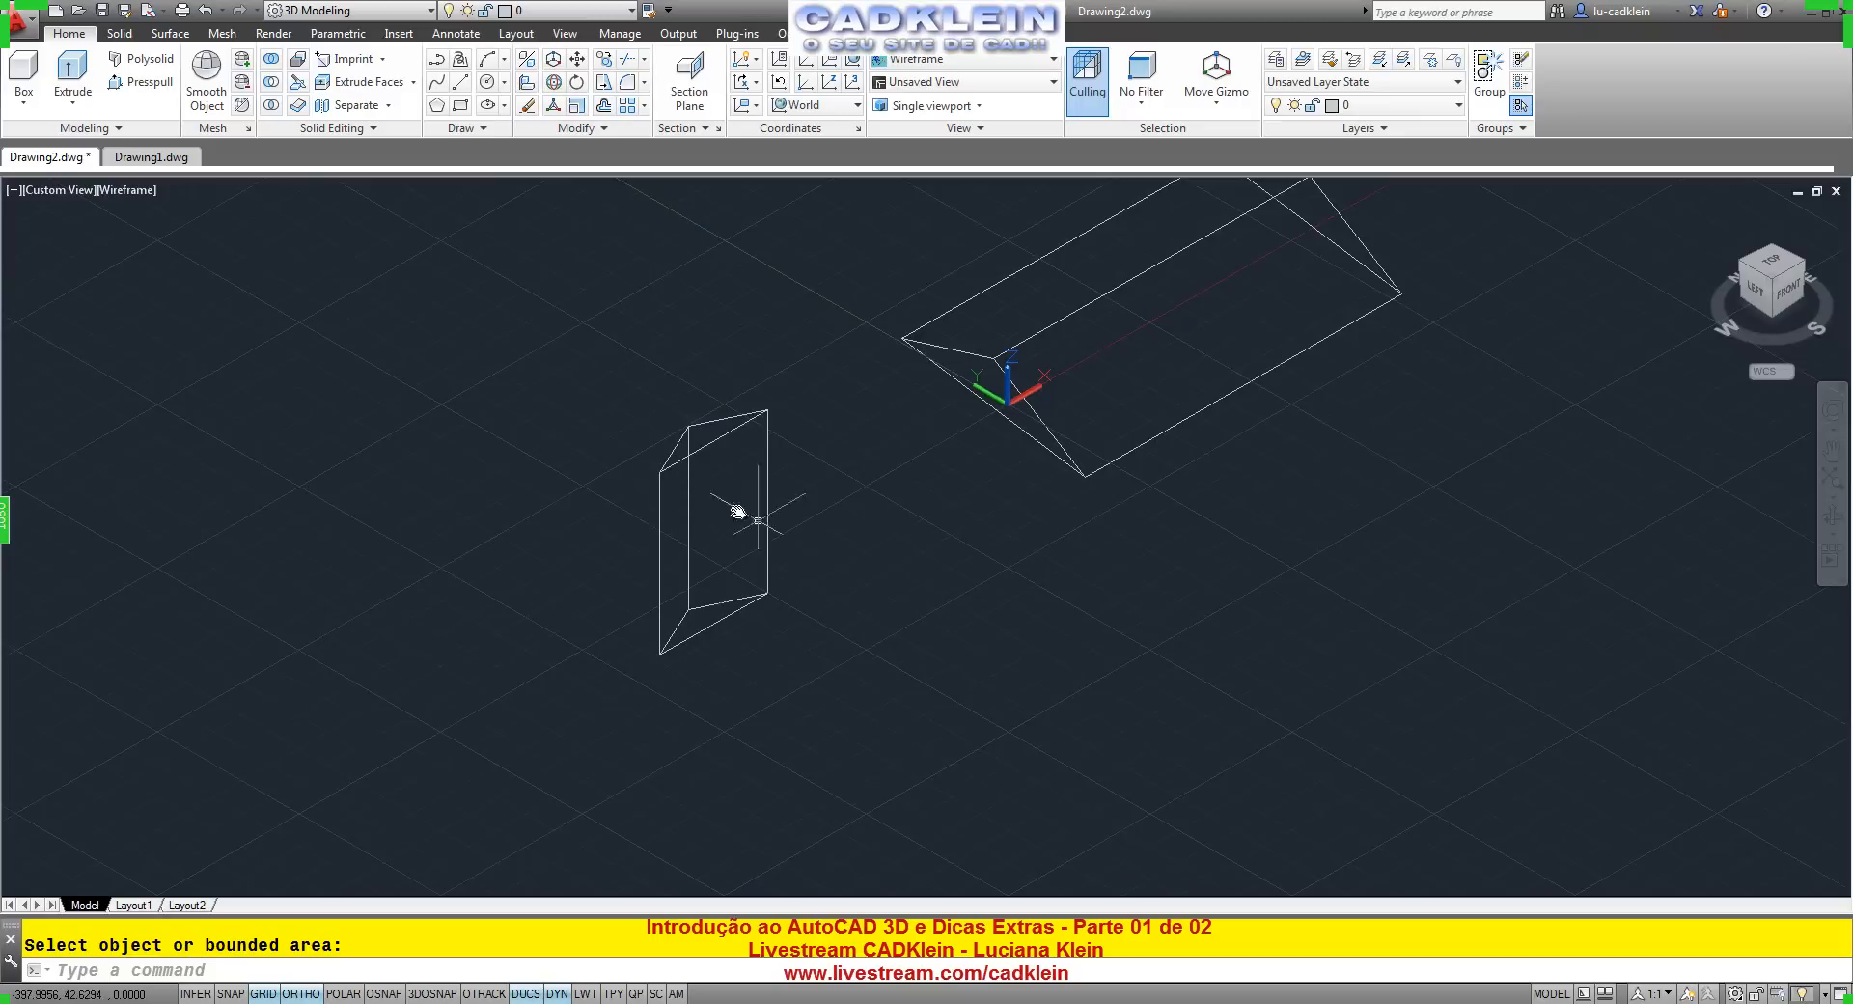
click(555, 84)
click(764, 415)
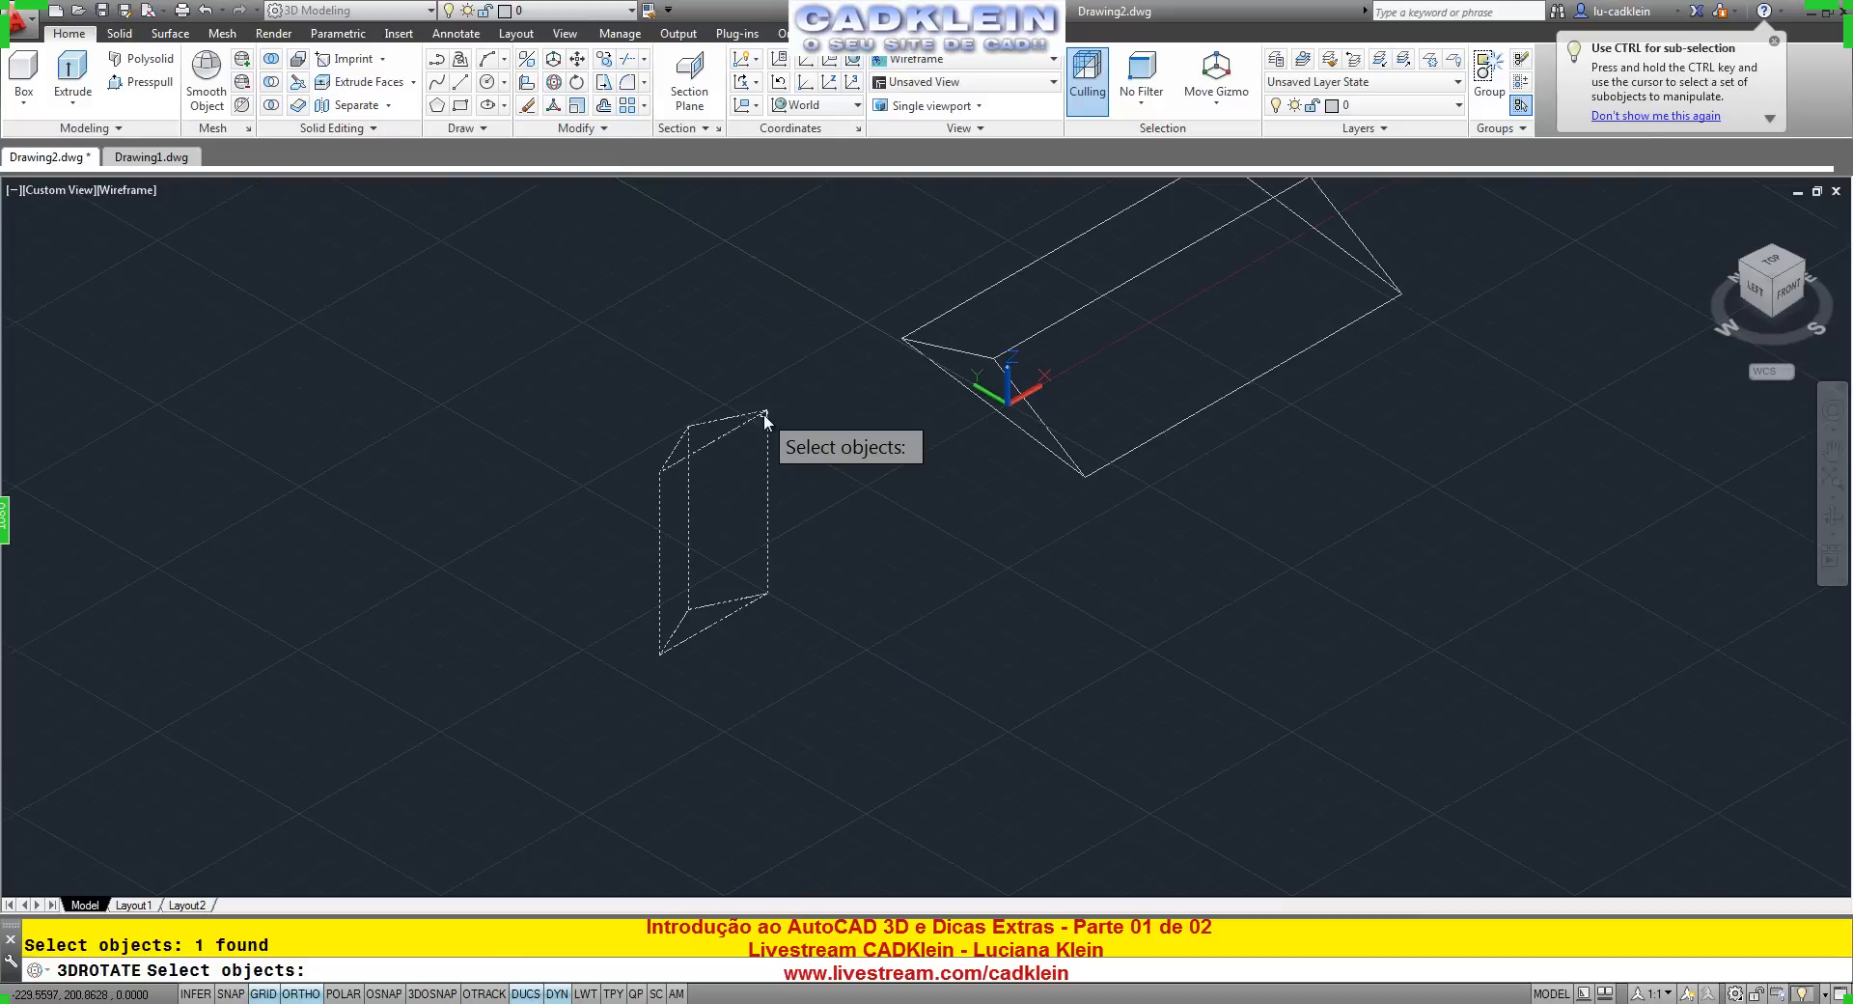
key(Return)
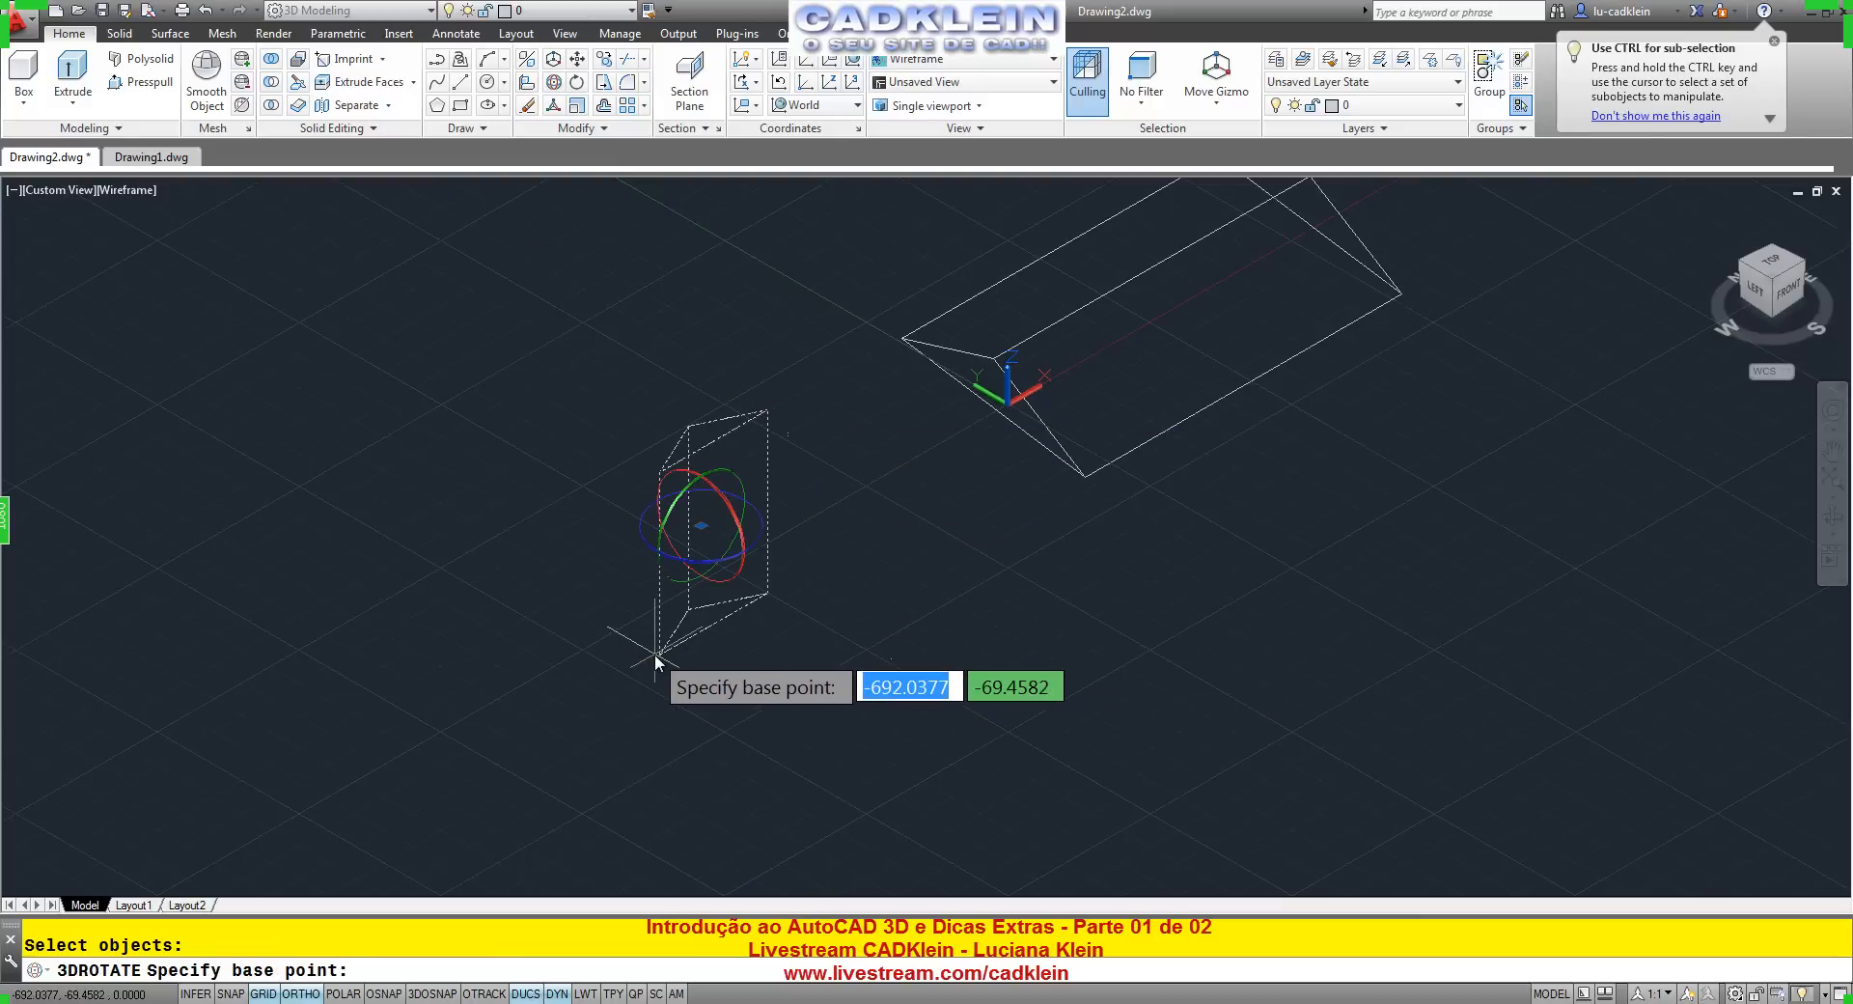
key(F3)
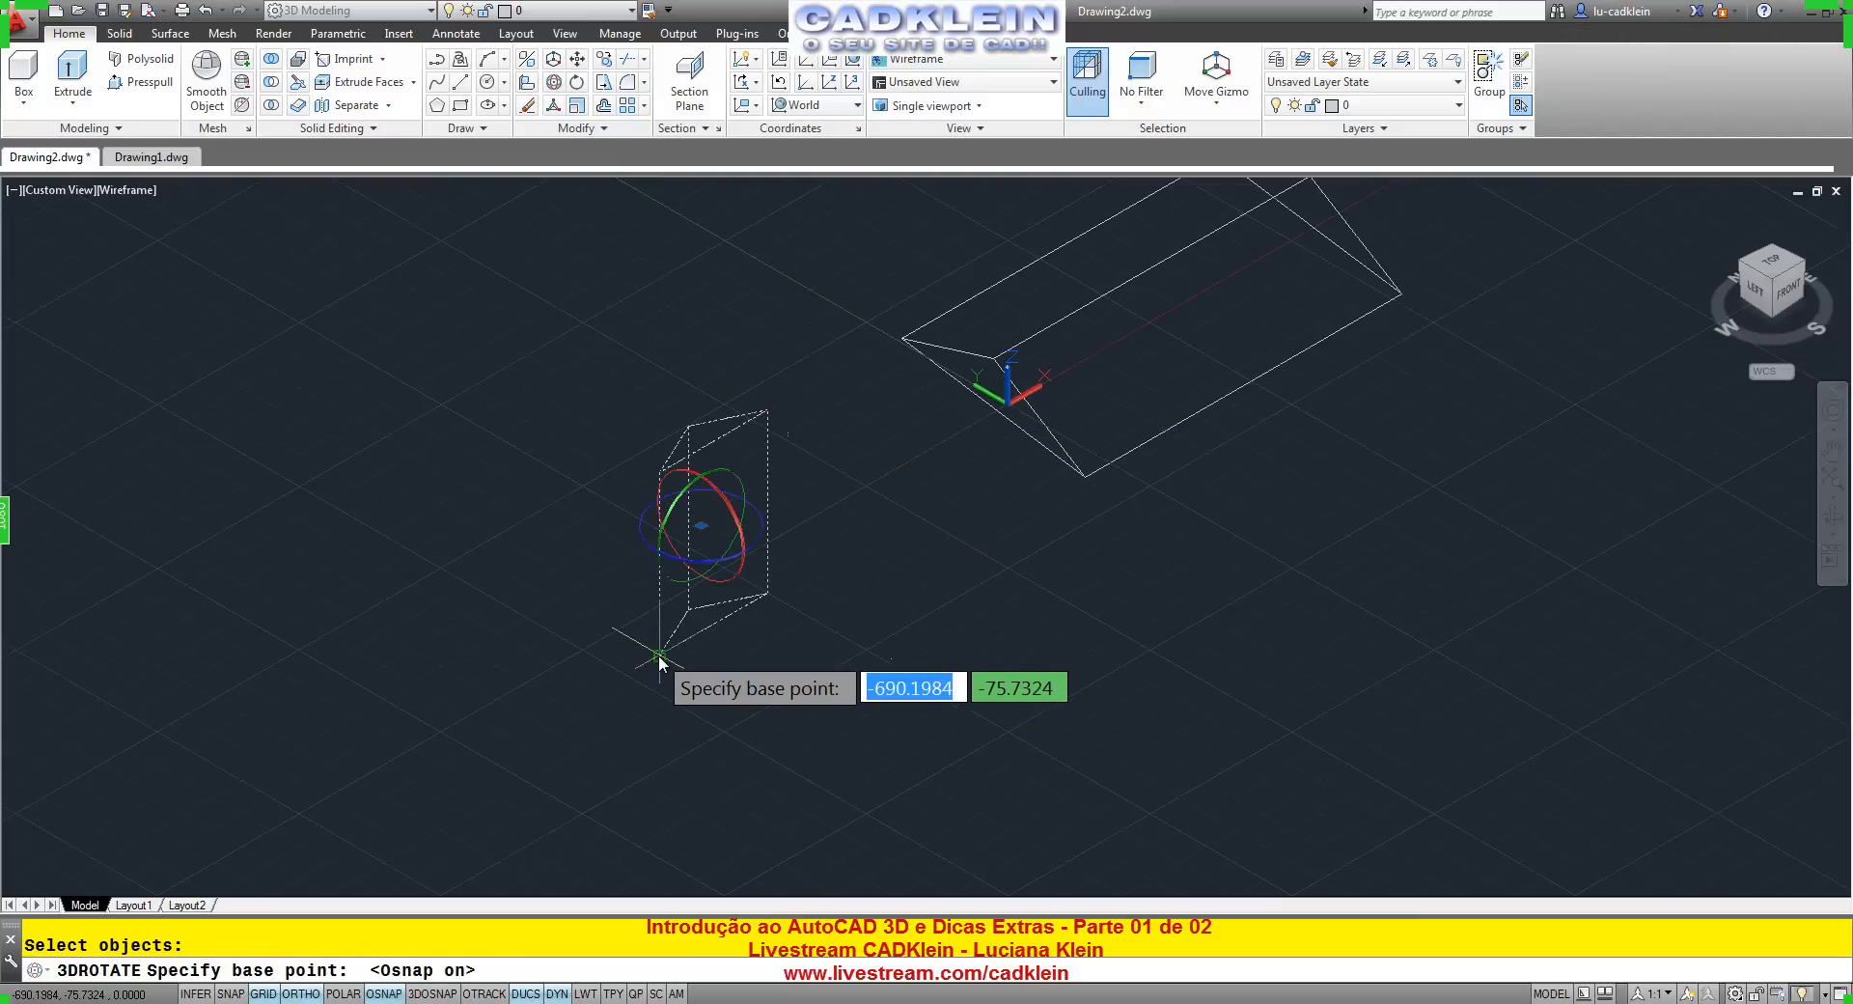
click(658, 657)
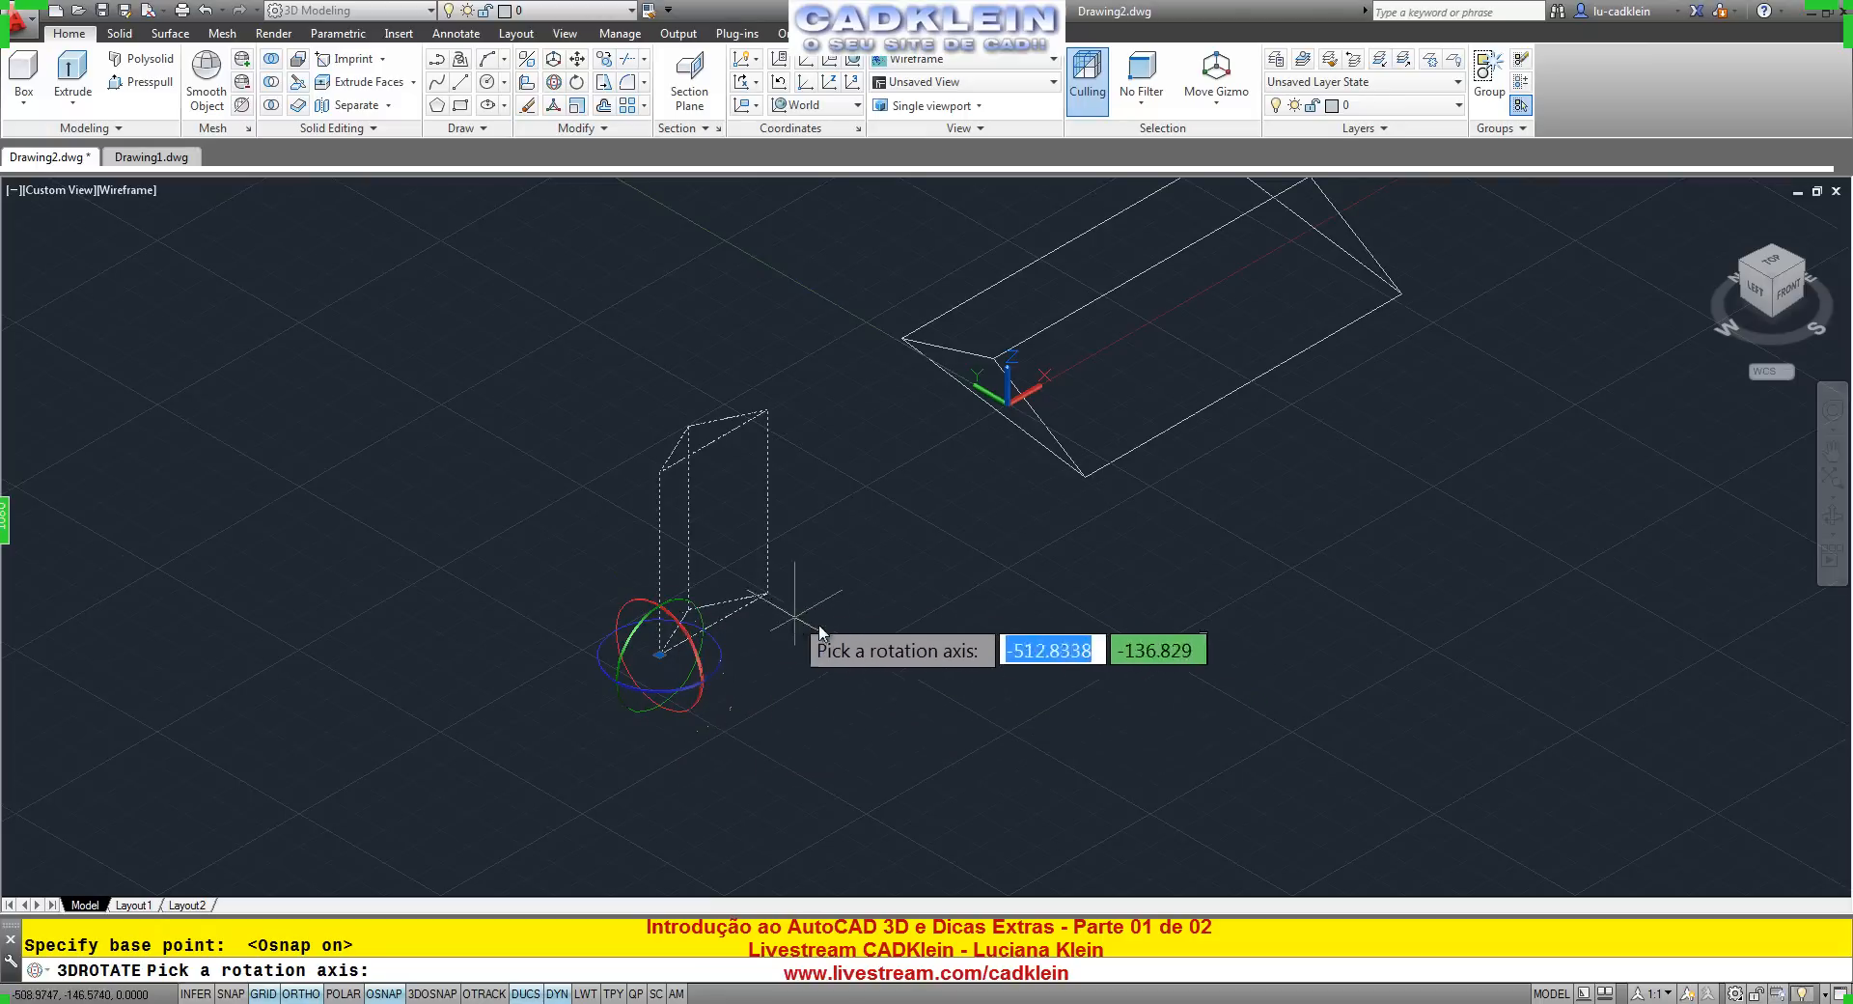
click(642, 606)
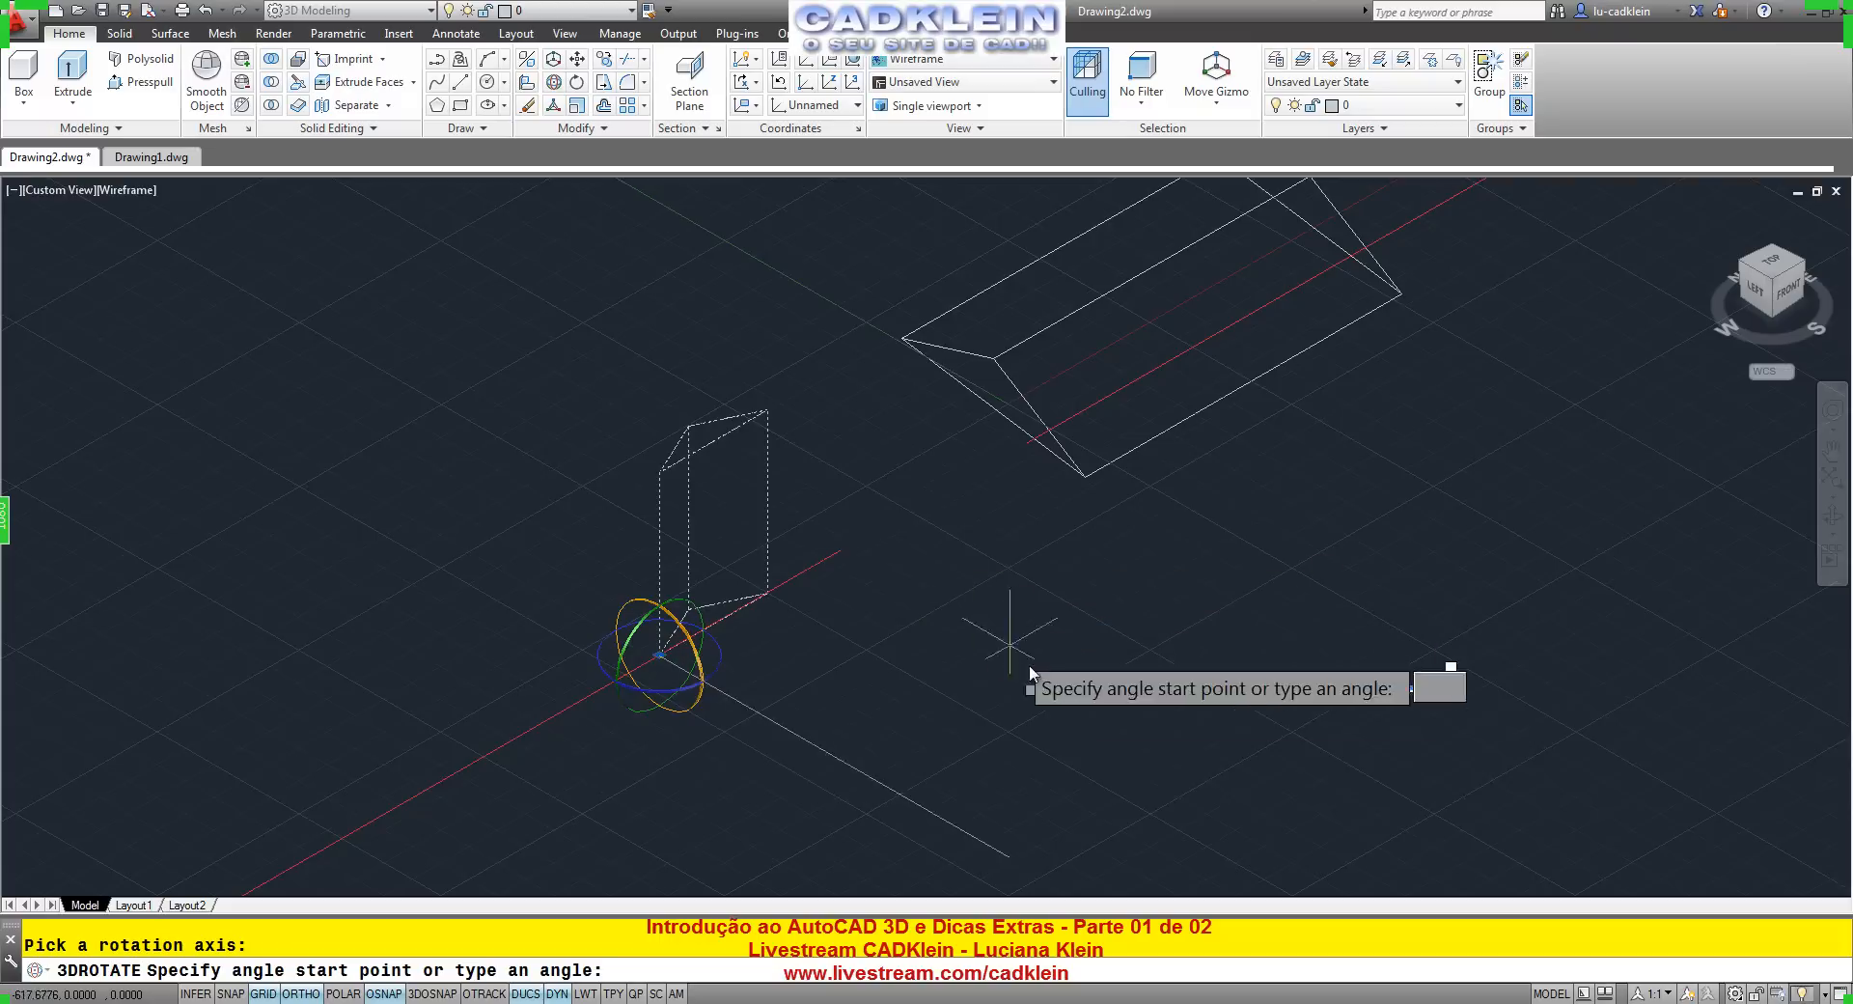
click(733, 340)
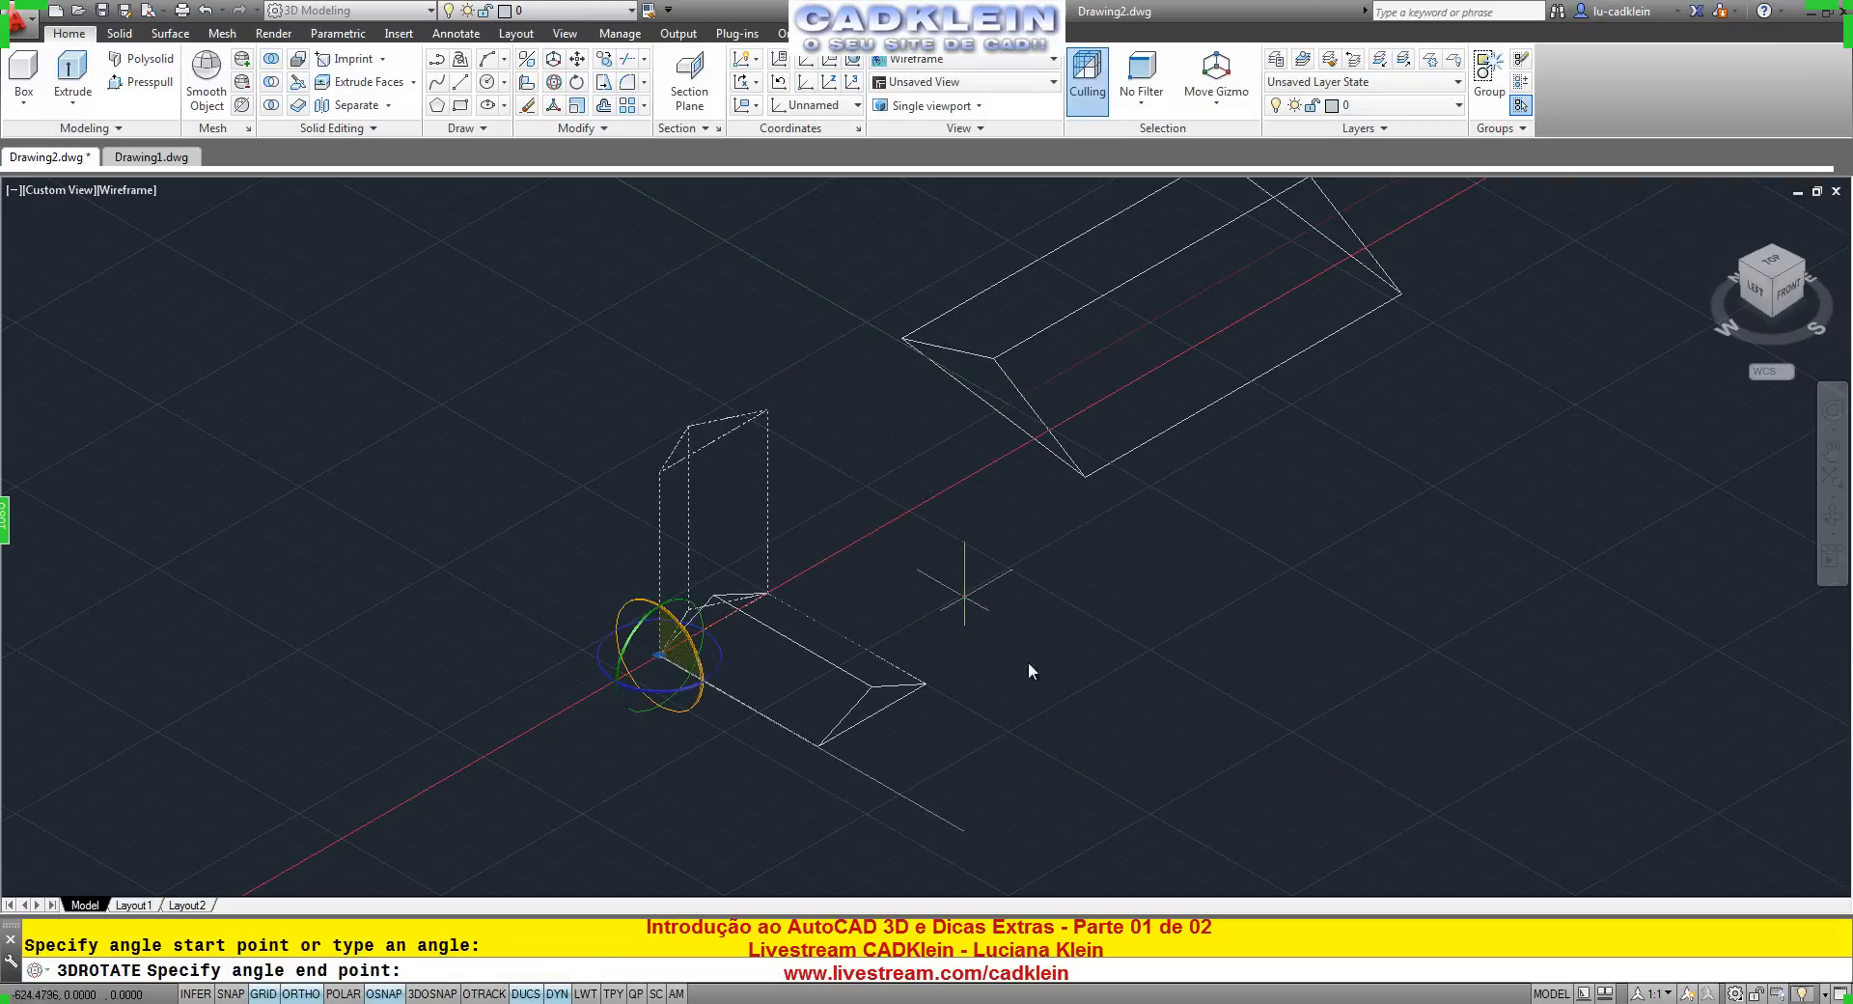
click(1039, 733)
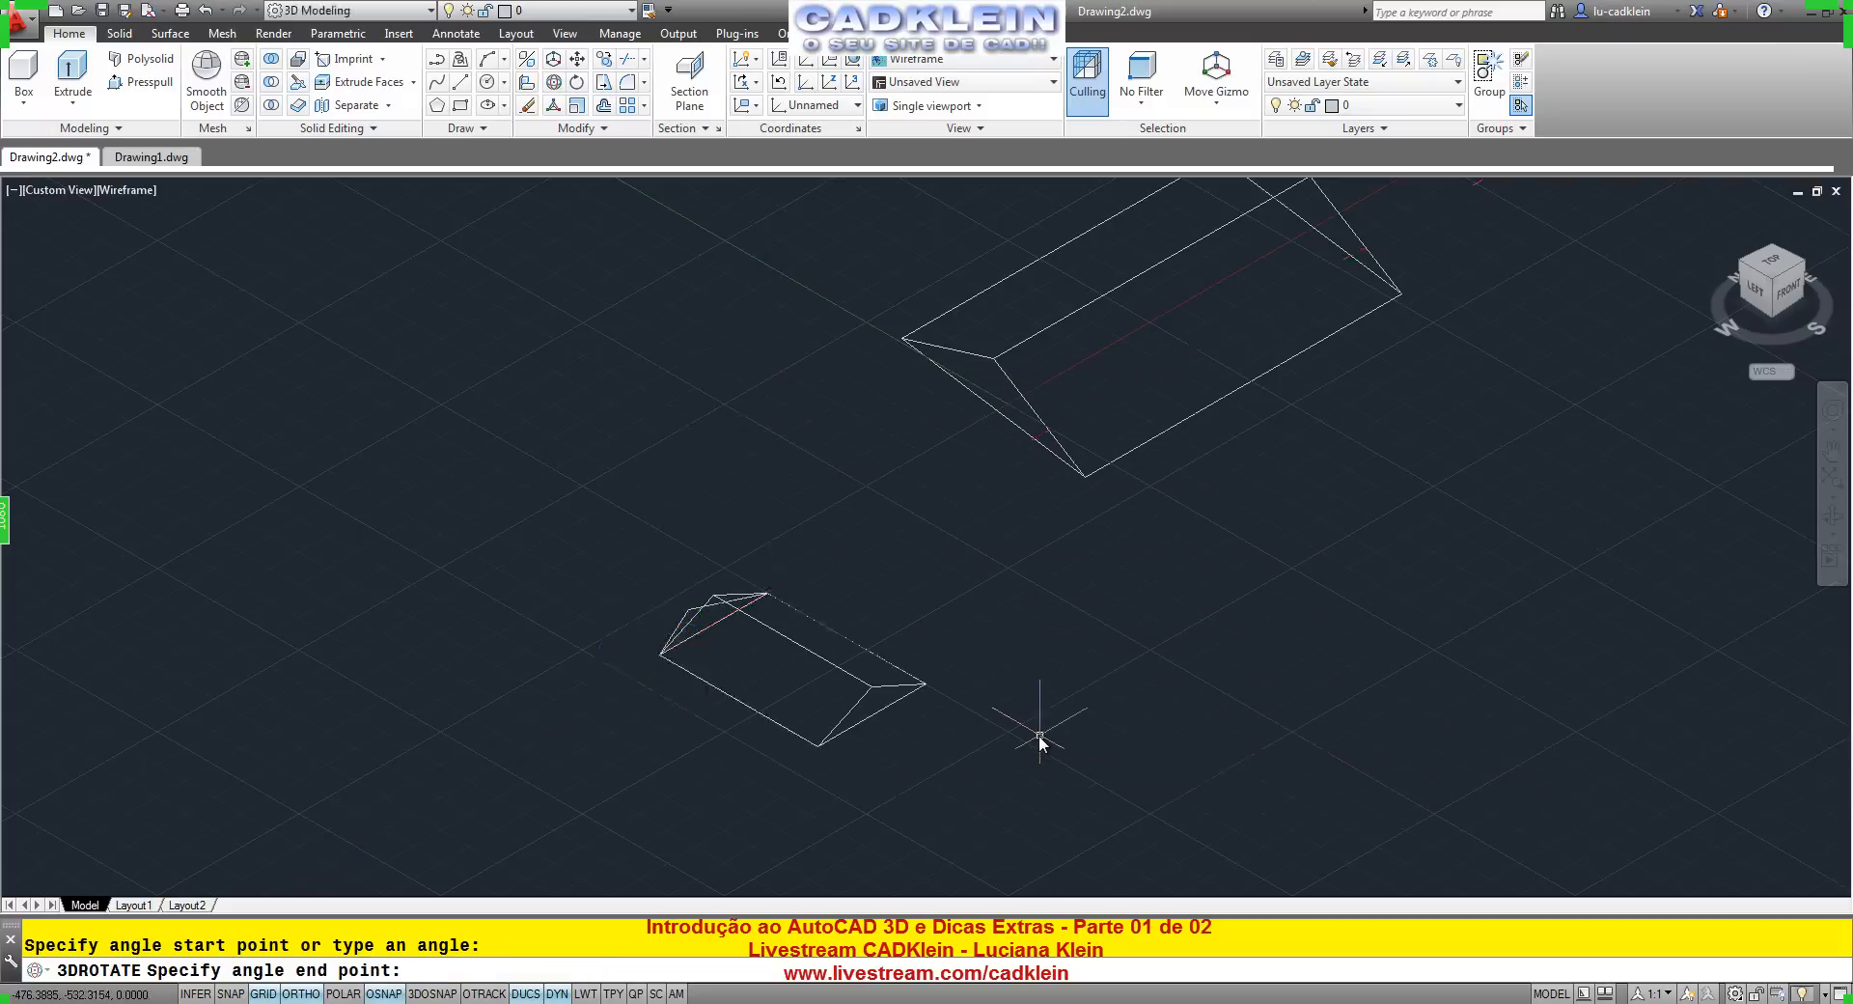
Apply the Conceptual visual style and view the rotated roof solid up close.
scroll(868, 747, up, 5)
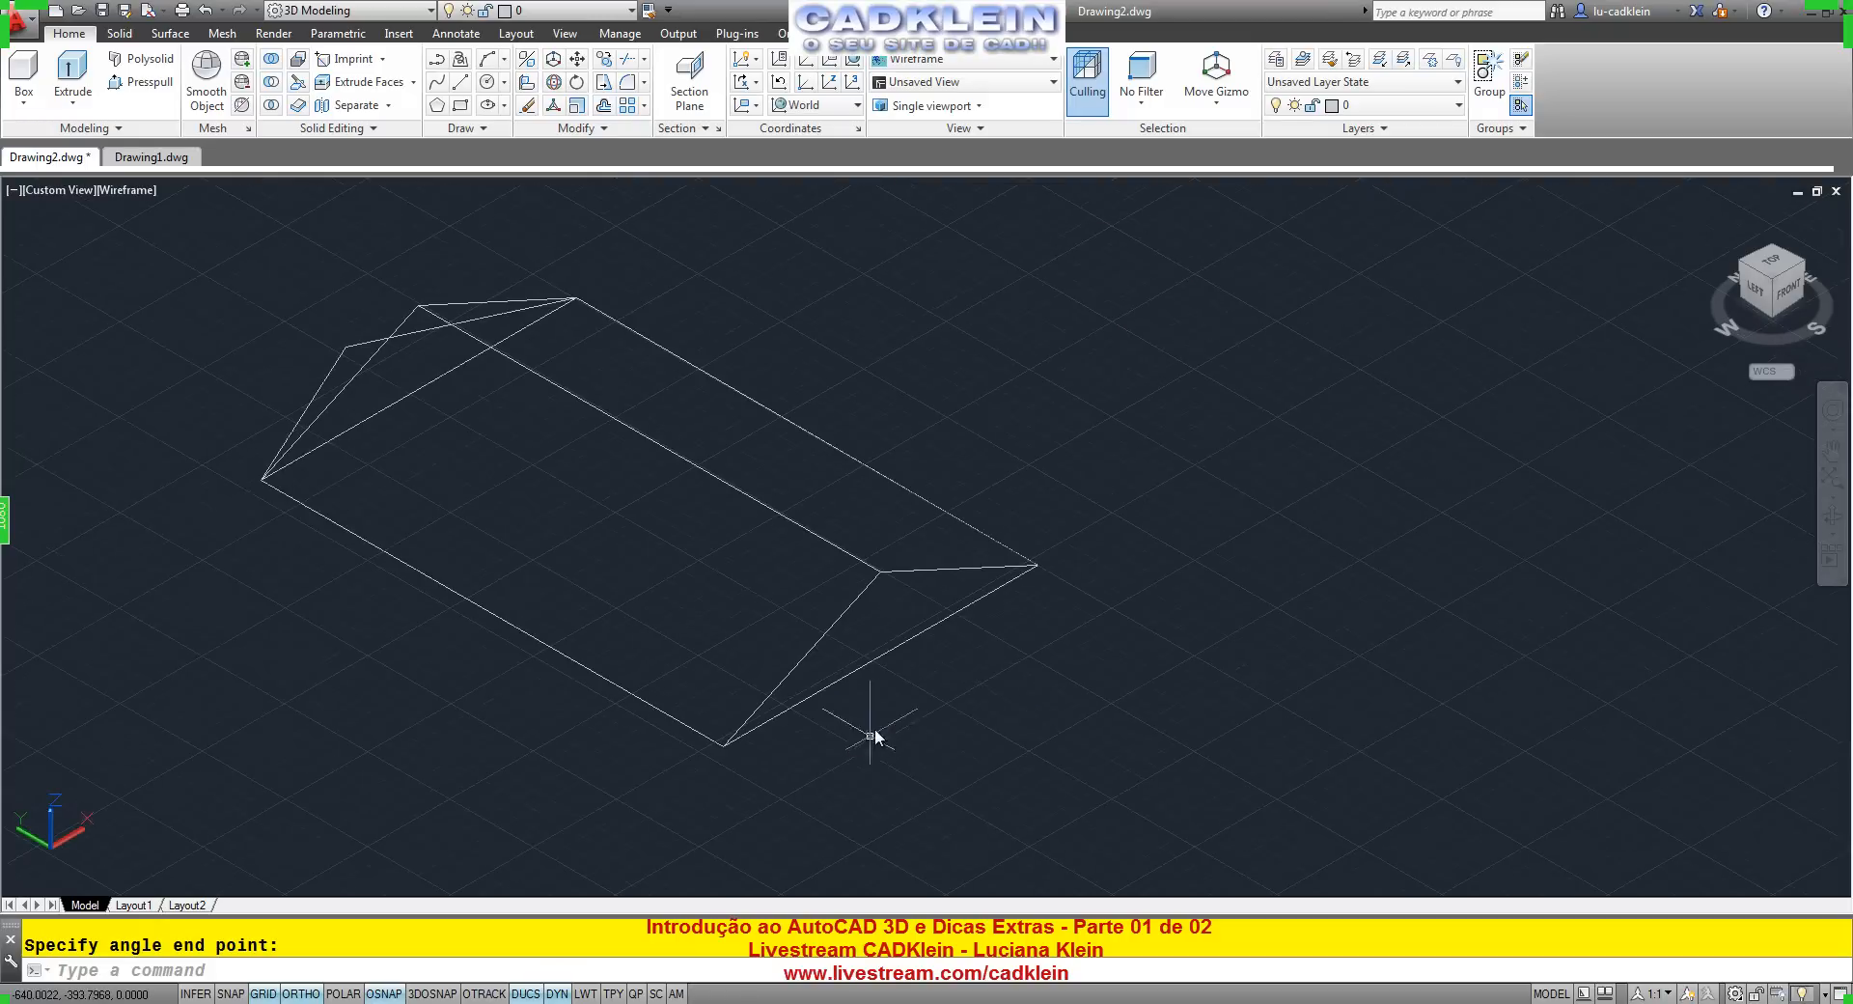
scroll(919, 678, down, 2)
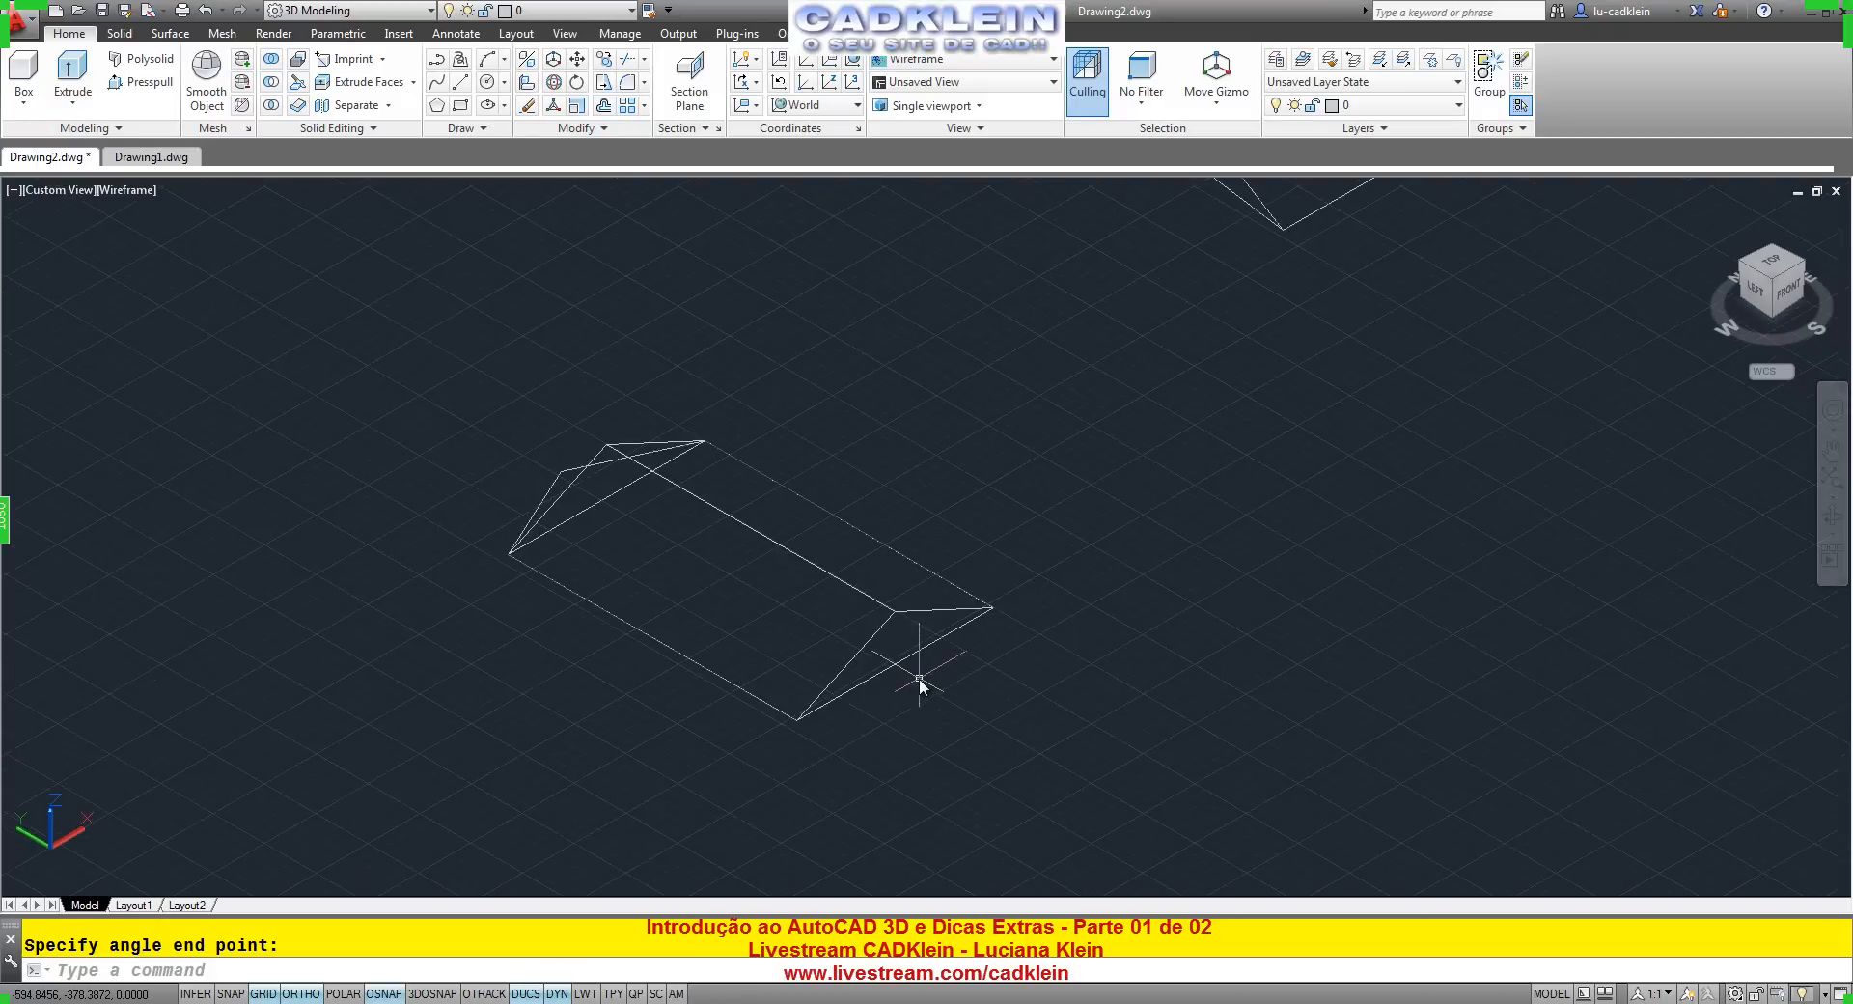
click(137, 196)
click(184, 261)
scroll(1056, 560, down, 2)
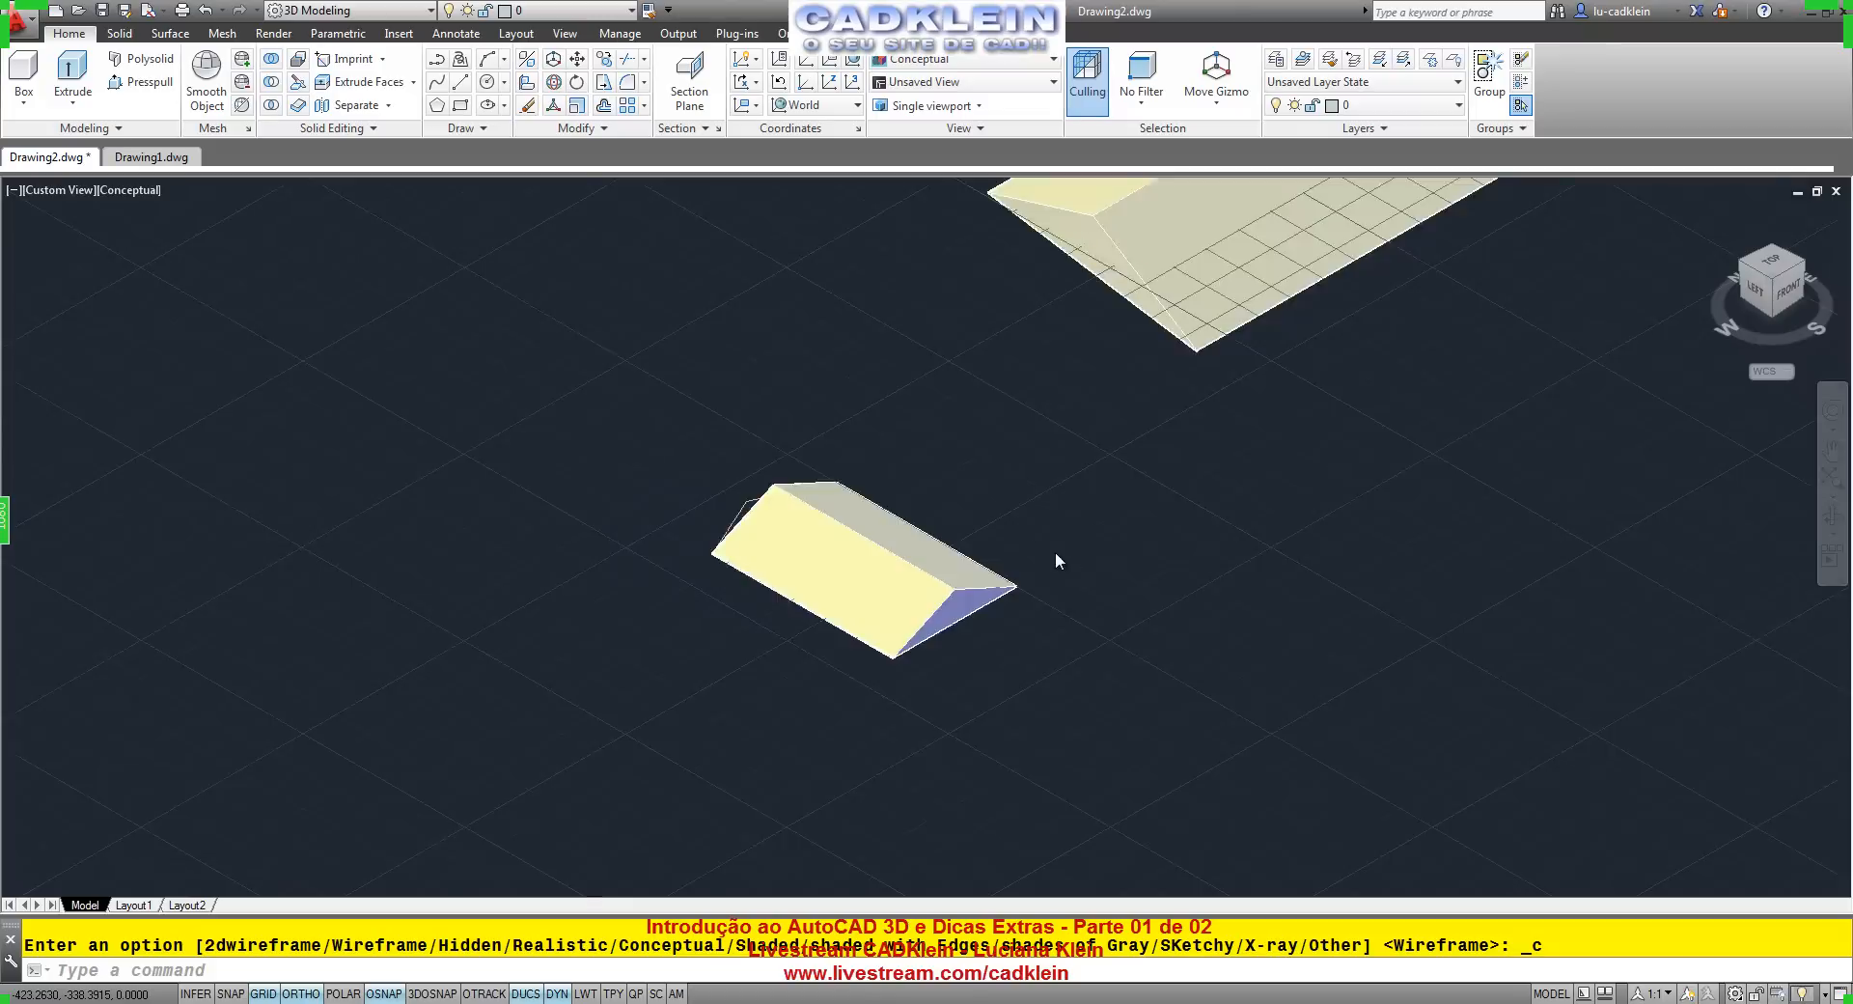
scroll(1056, 560, down, 2)
middle_drag(1088, 525, 869, 650)
scroll(888, 637, up, 3)
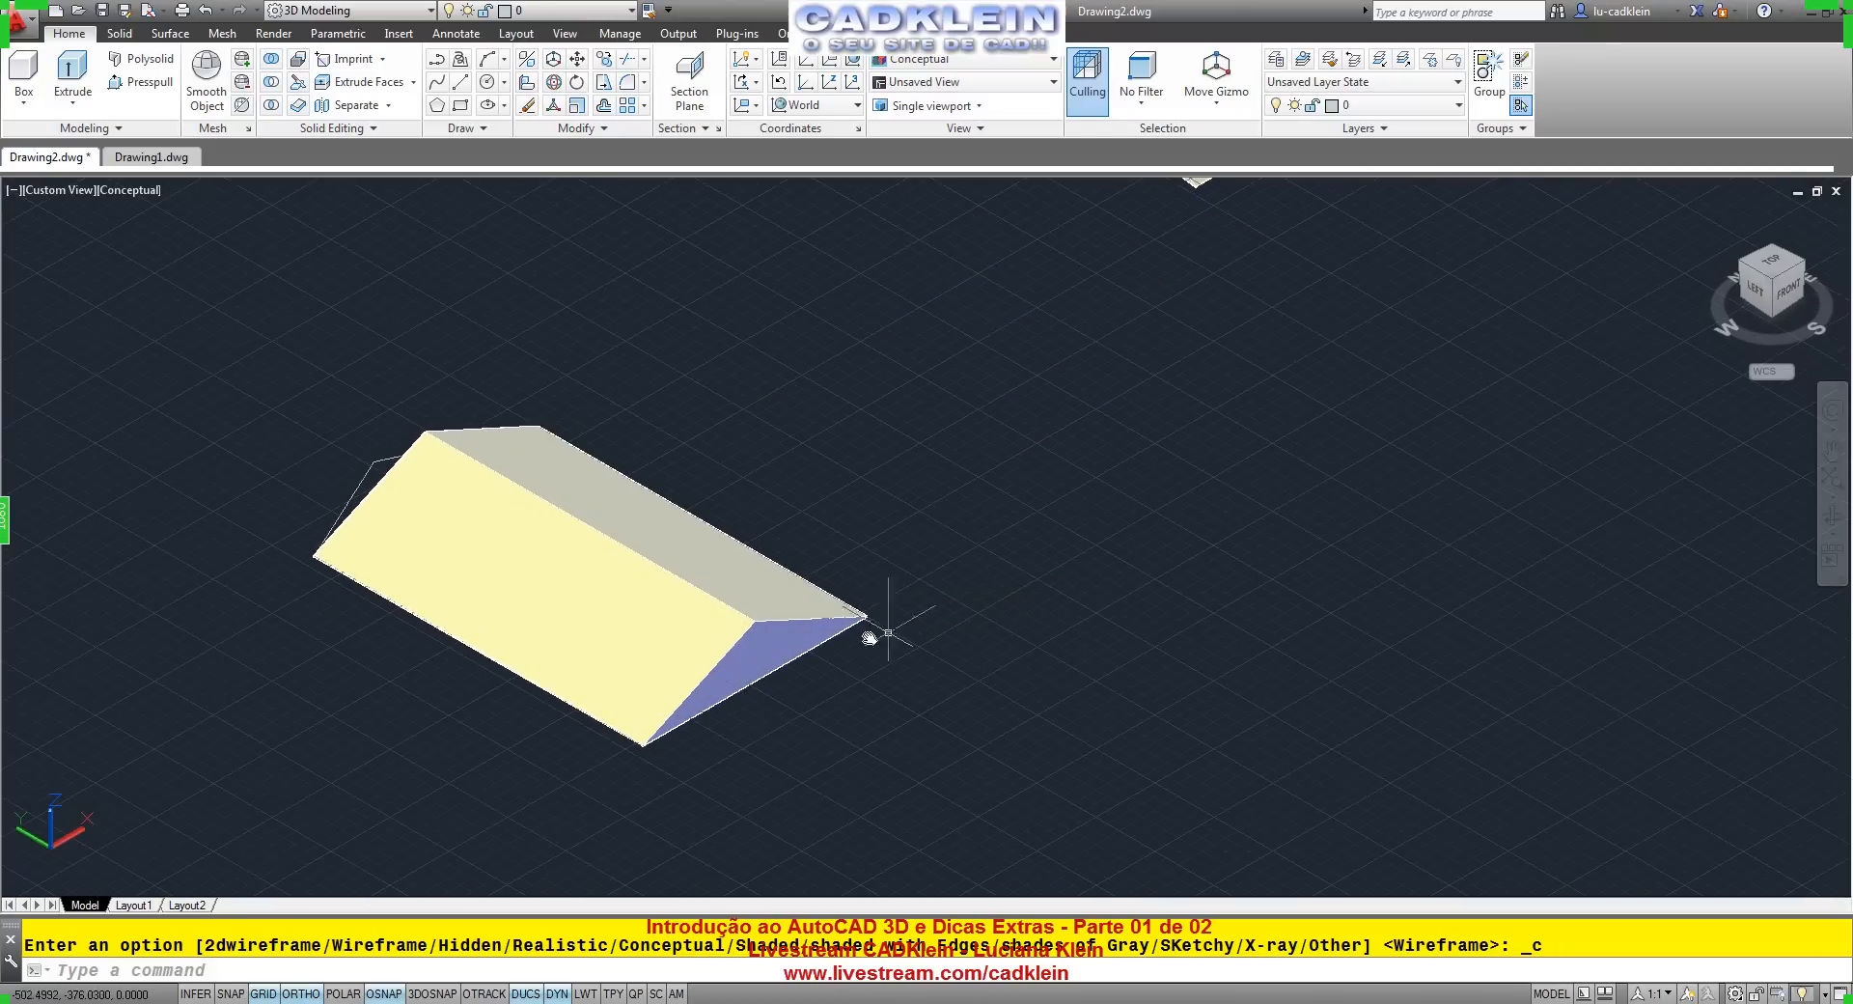
scroll(888, 633, up, 2)
Switch to the browser's Livestream page and read the viewers' comments in the Livestream and Facebook chats.
key(alt+Tab)
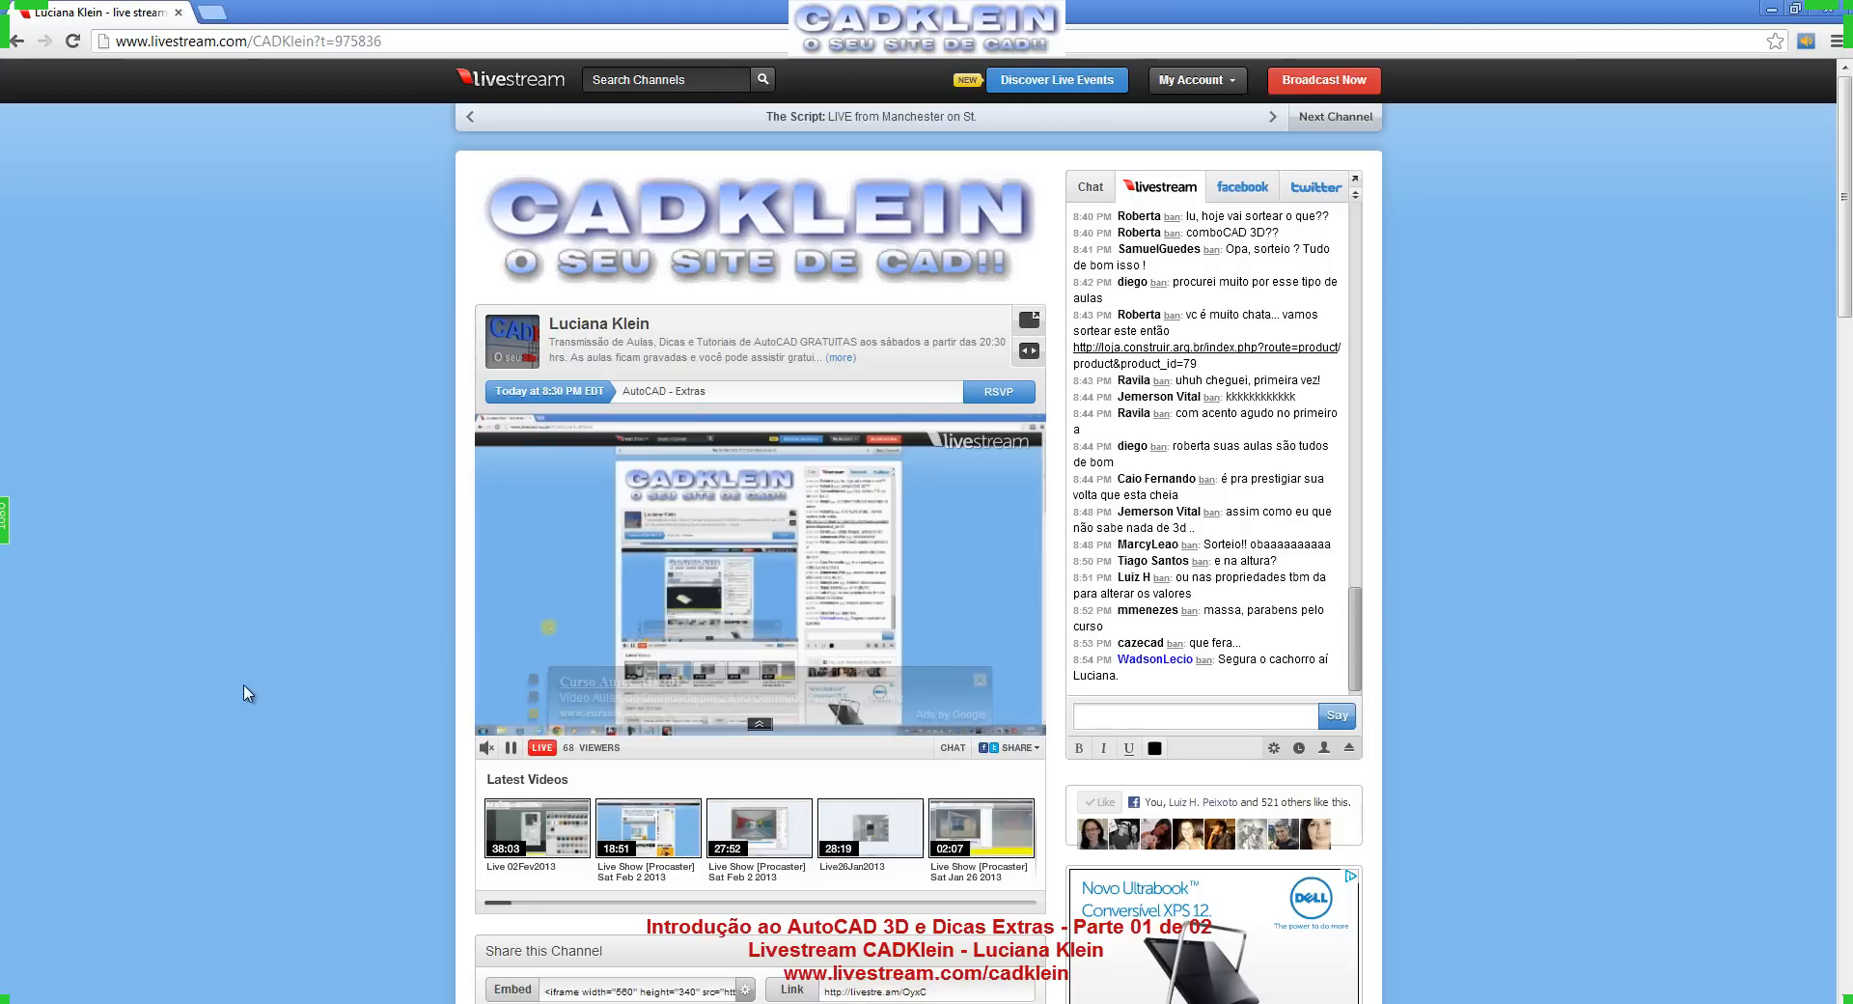
key(F5)
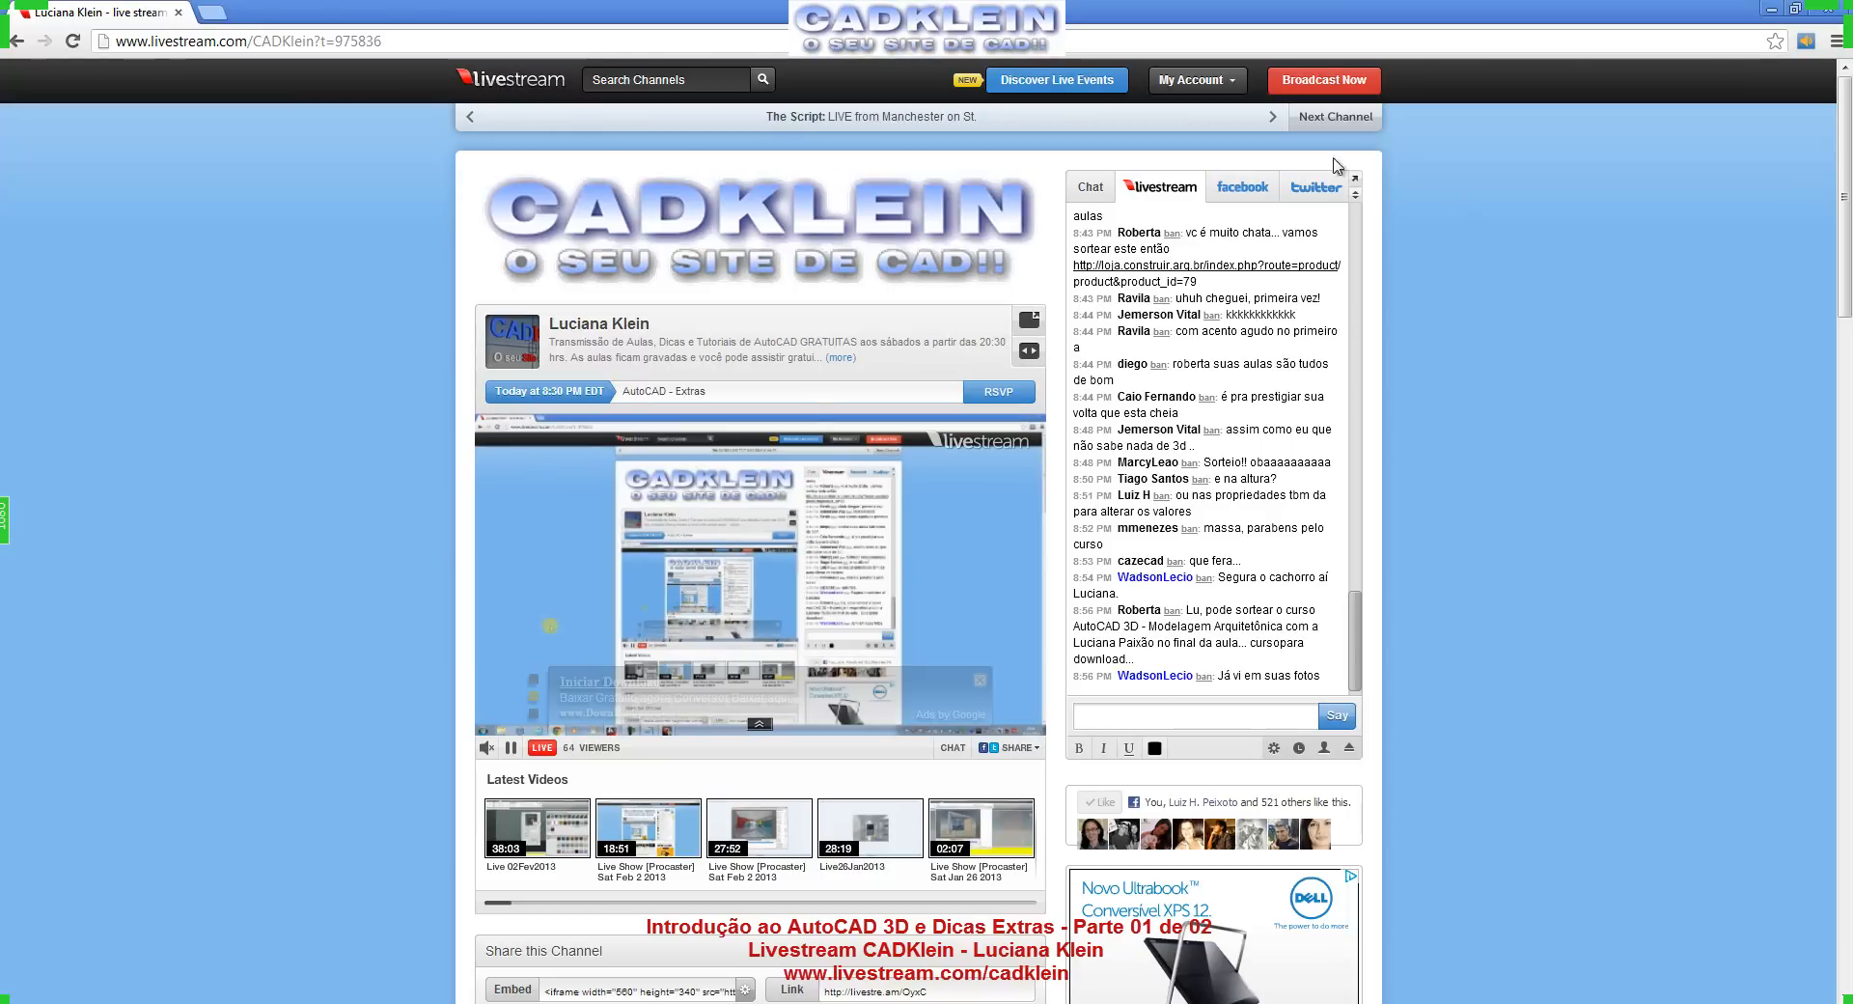
click(1249, 181)
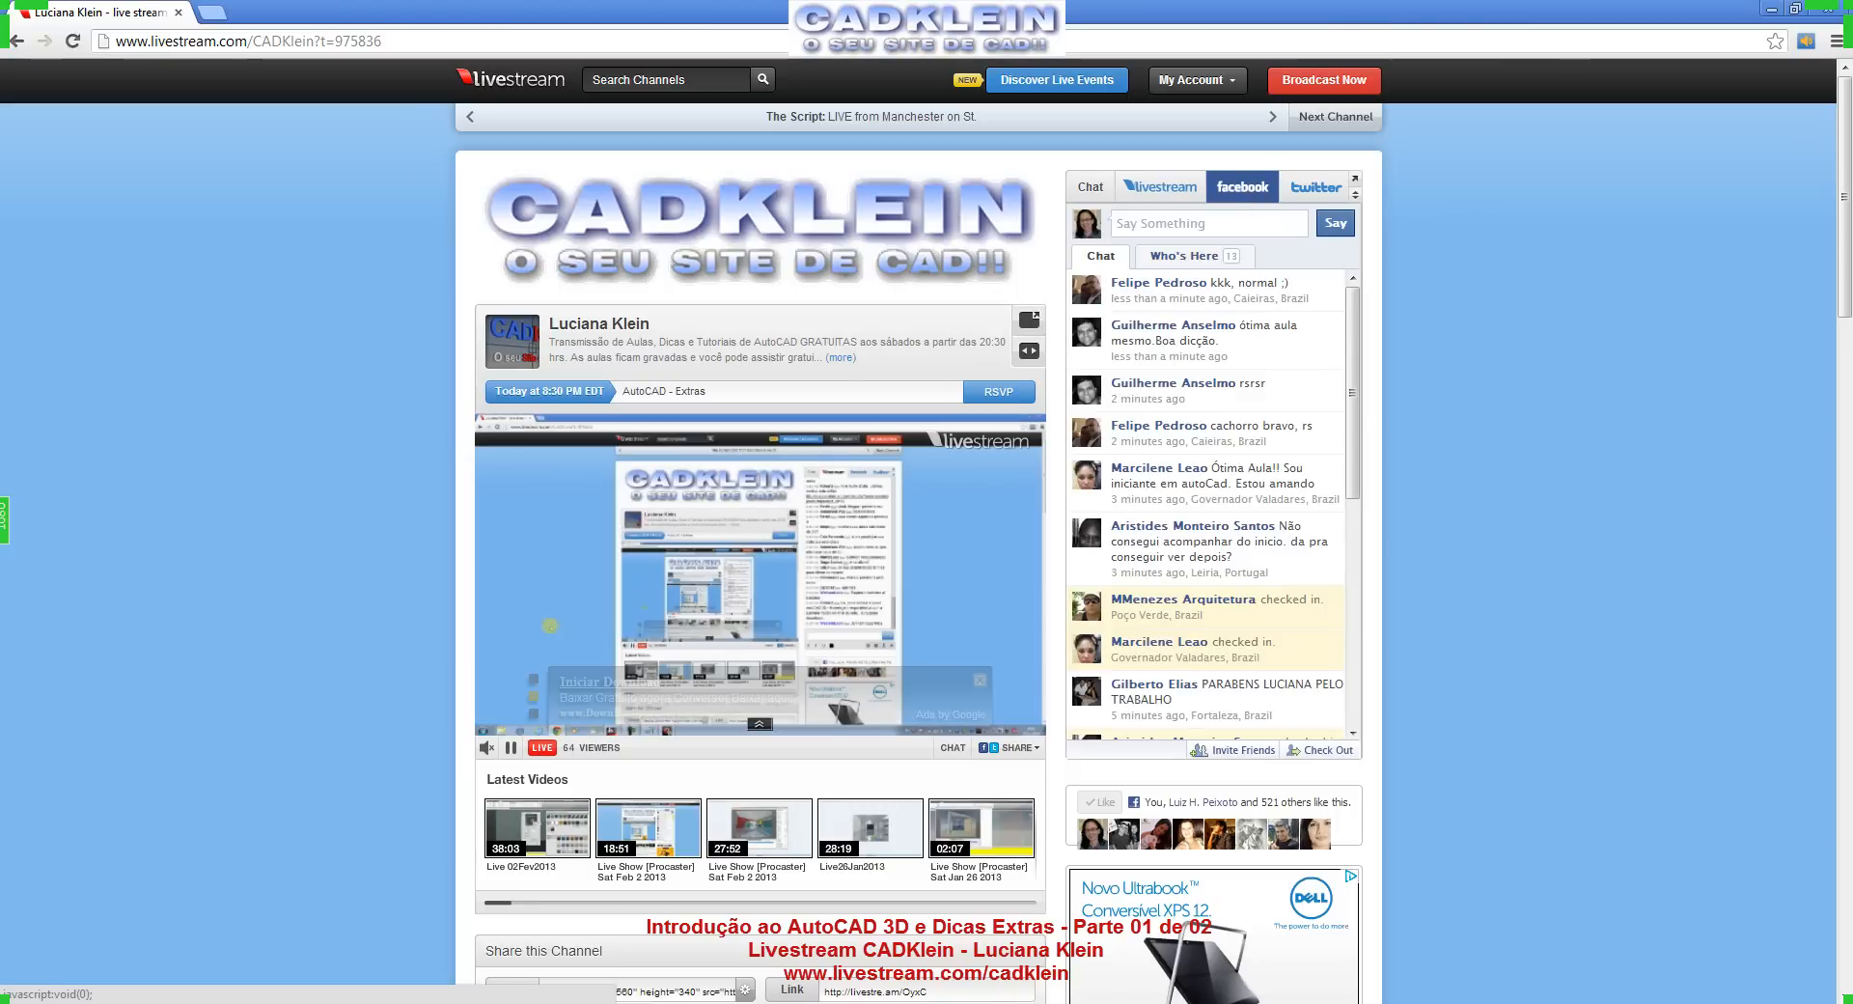
click(1167, 191)
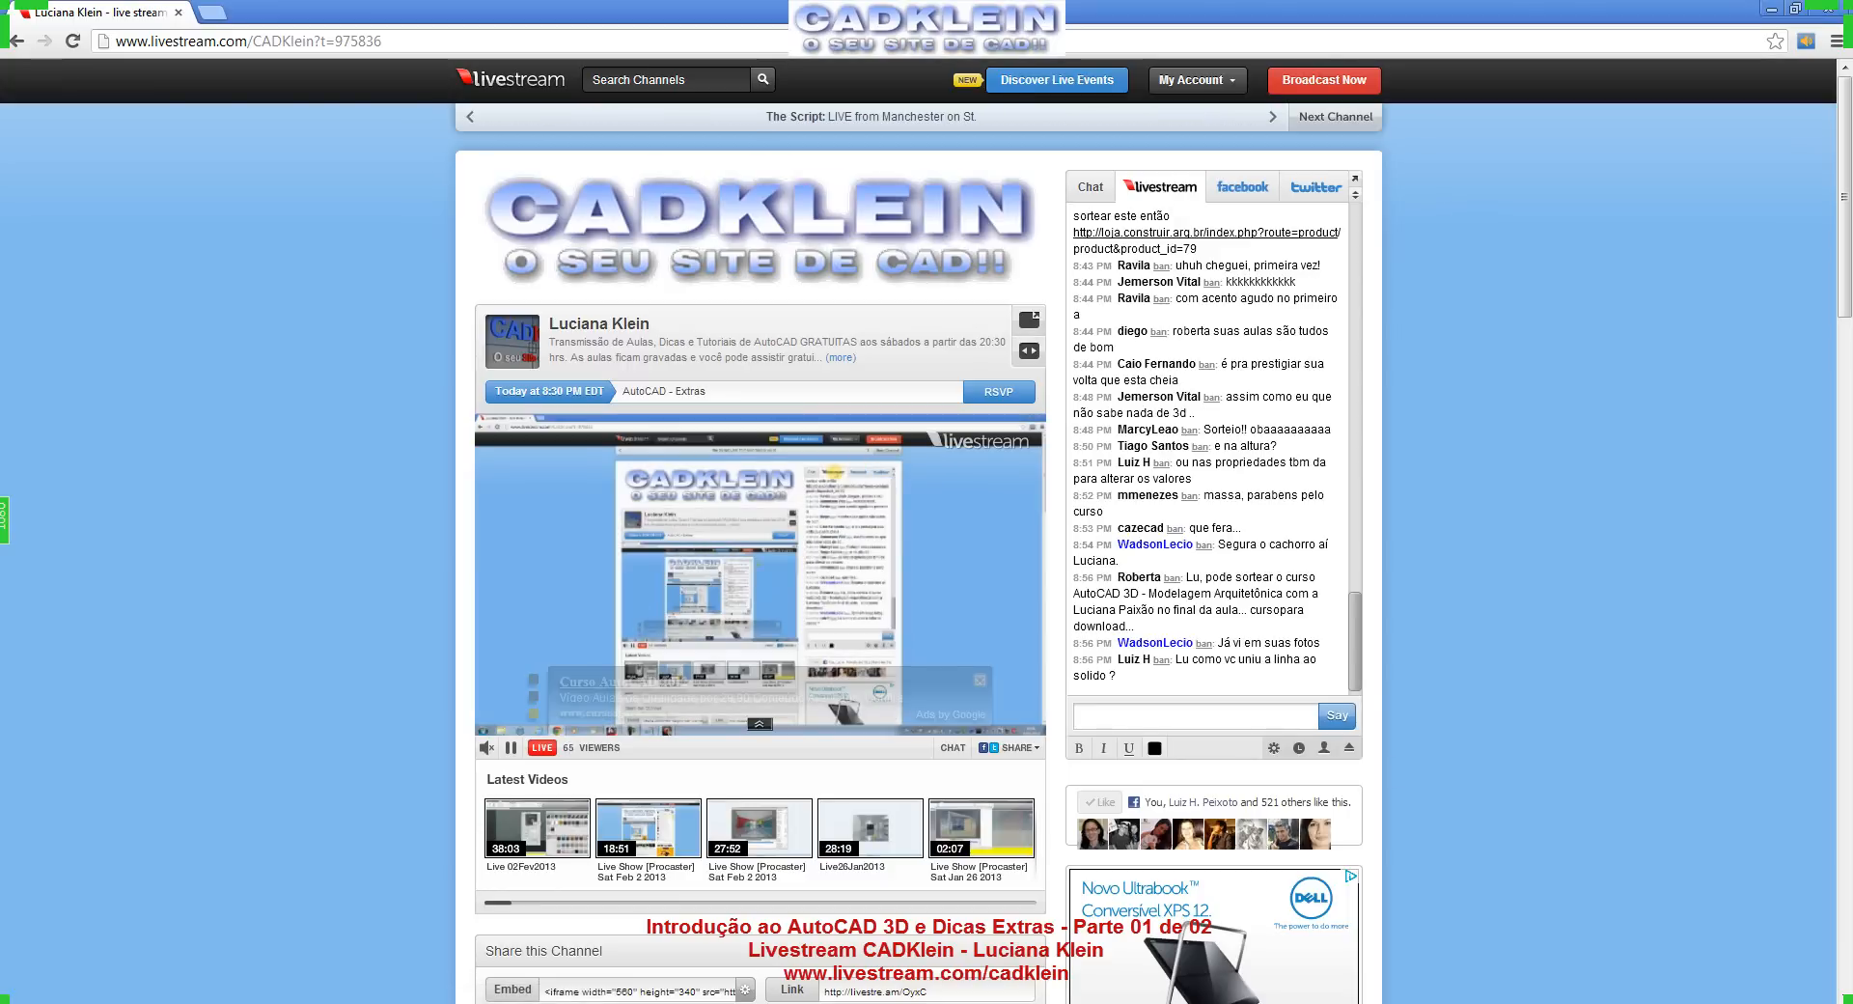
Switch back to AutoCAD and erase the leftover triangle outline at the far end of the roof solid.
click(435, 980)
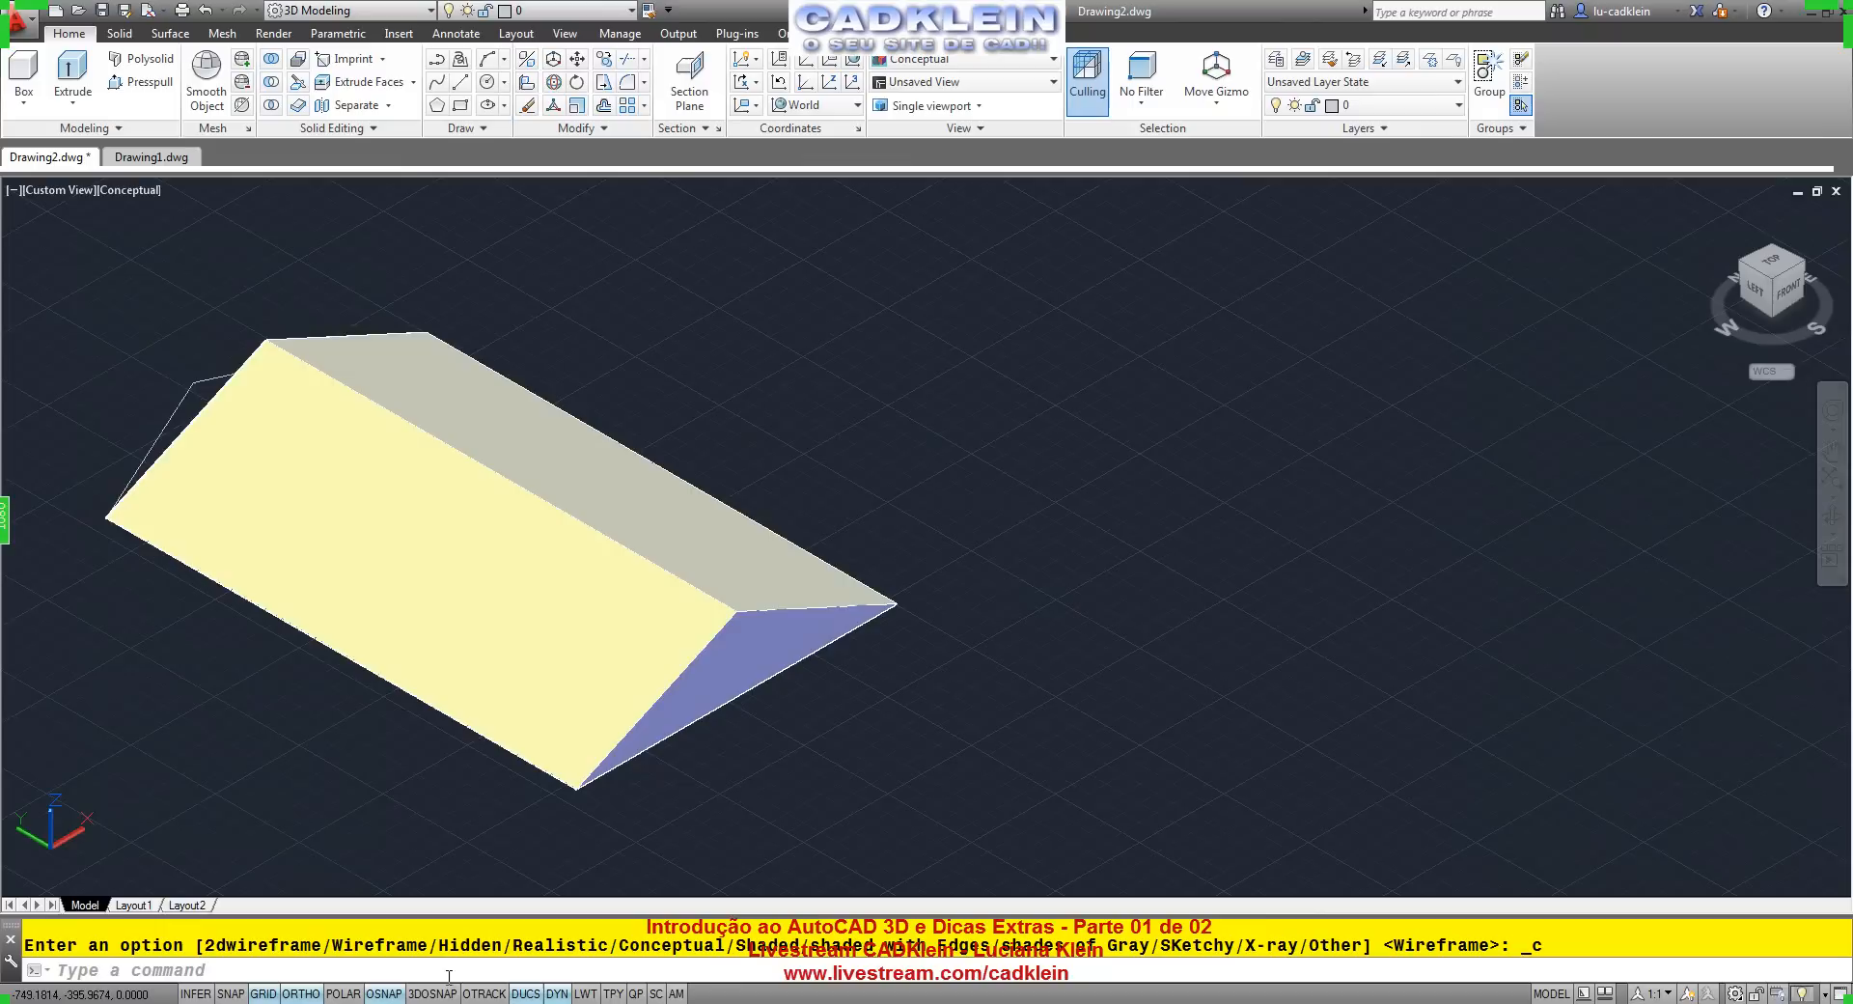
click(207, 381)
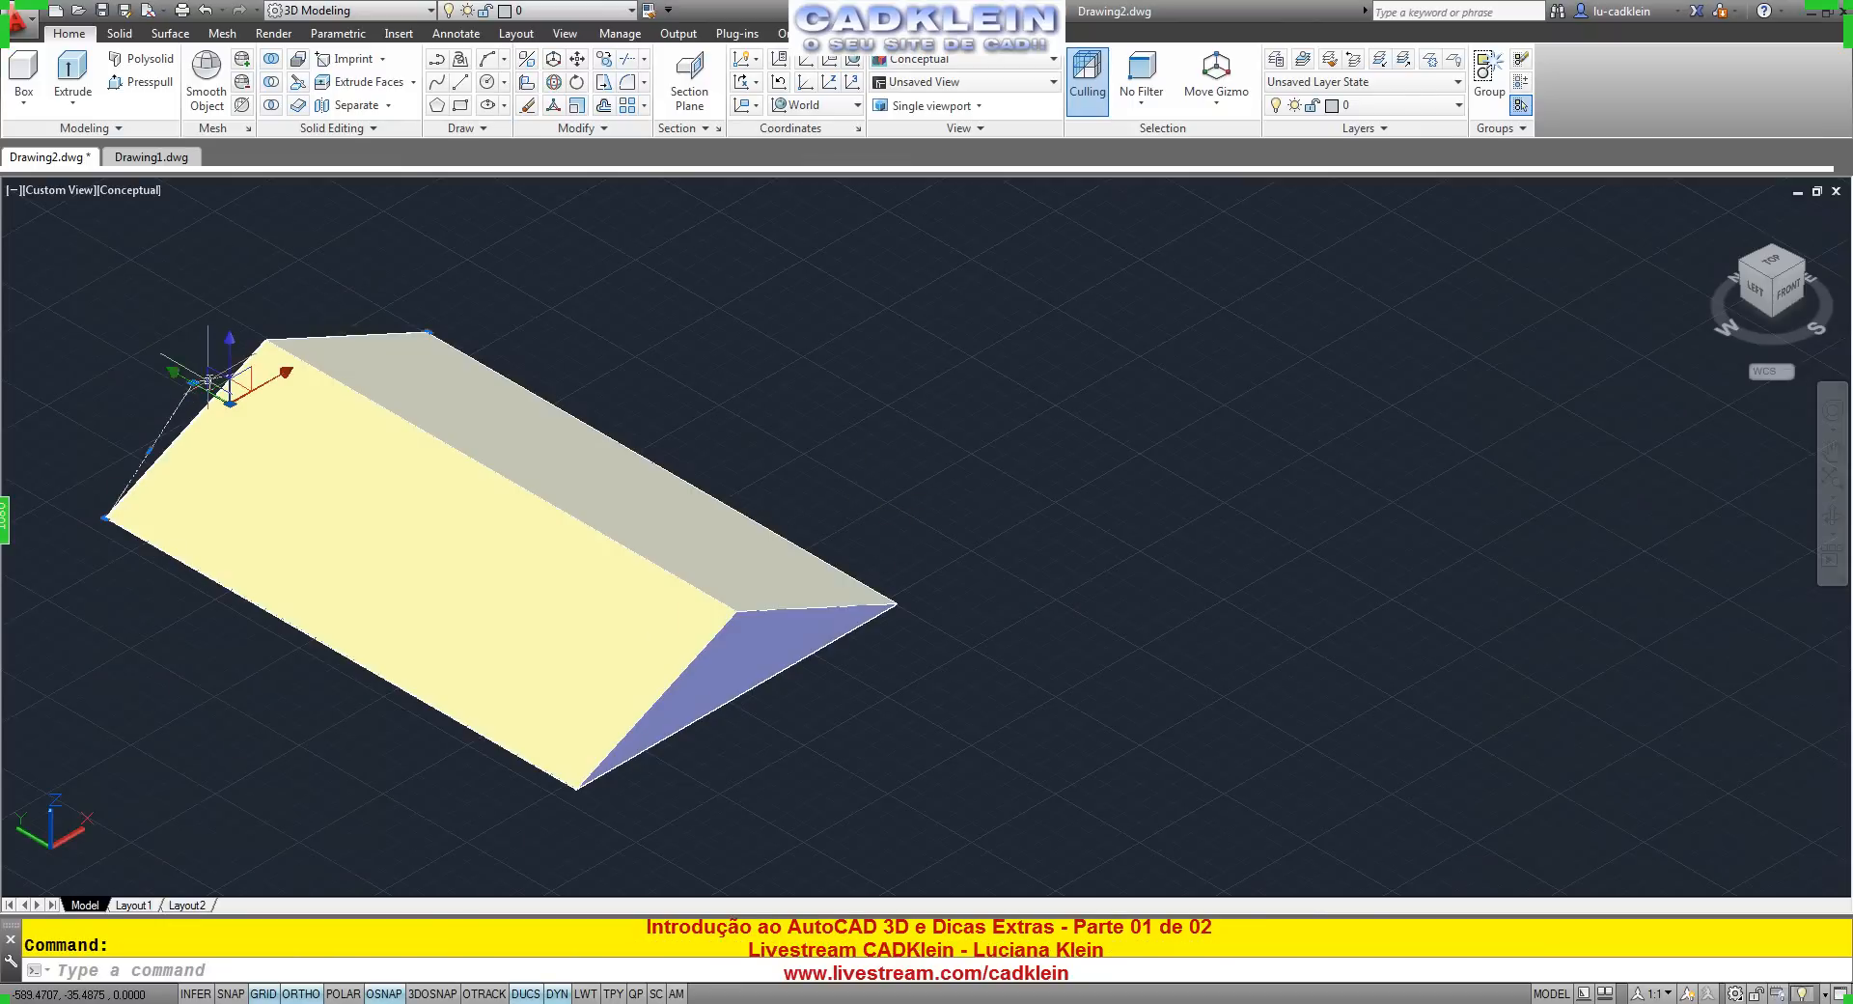
key(Delete)
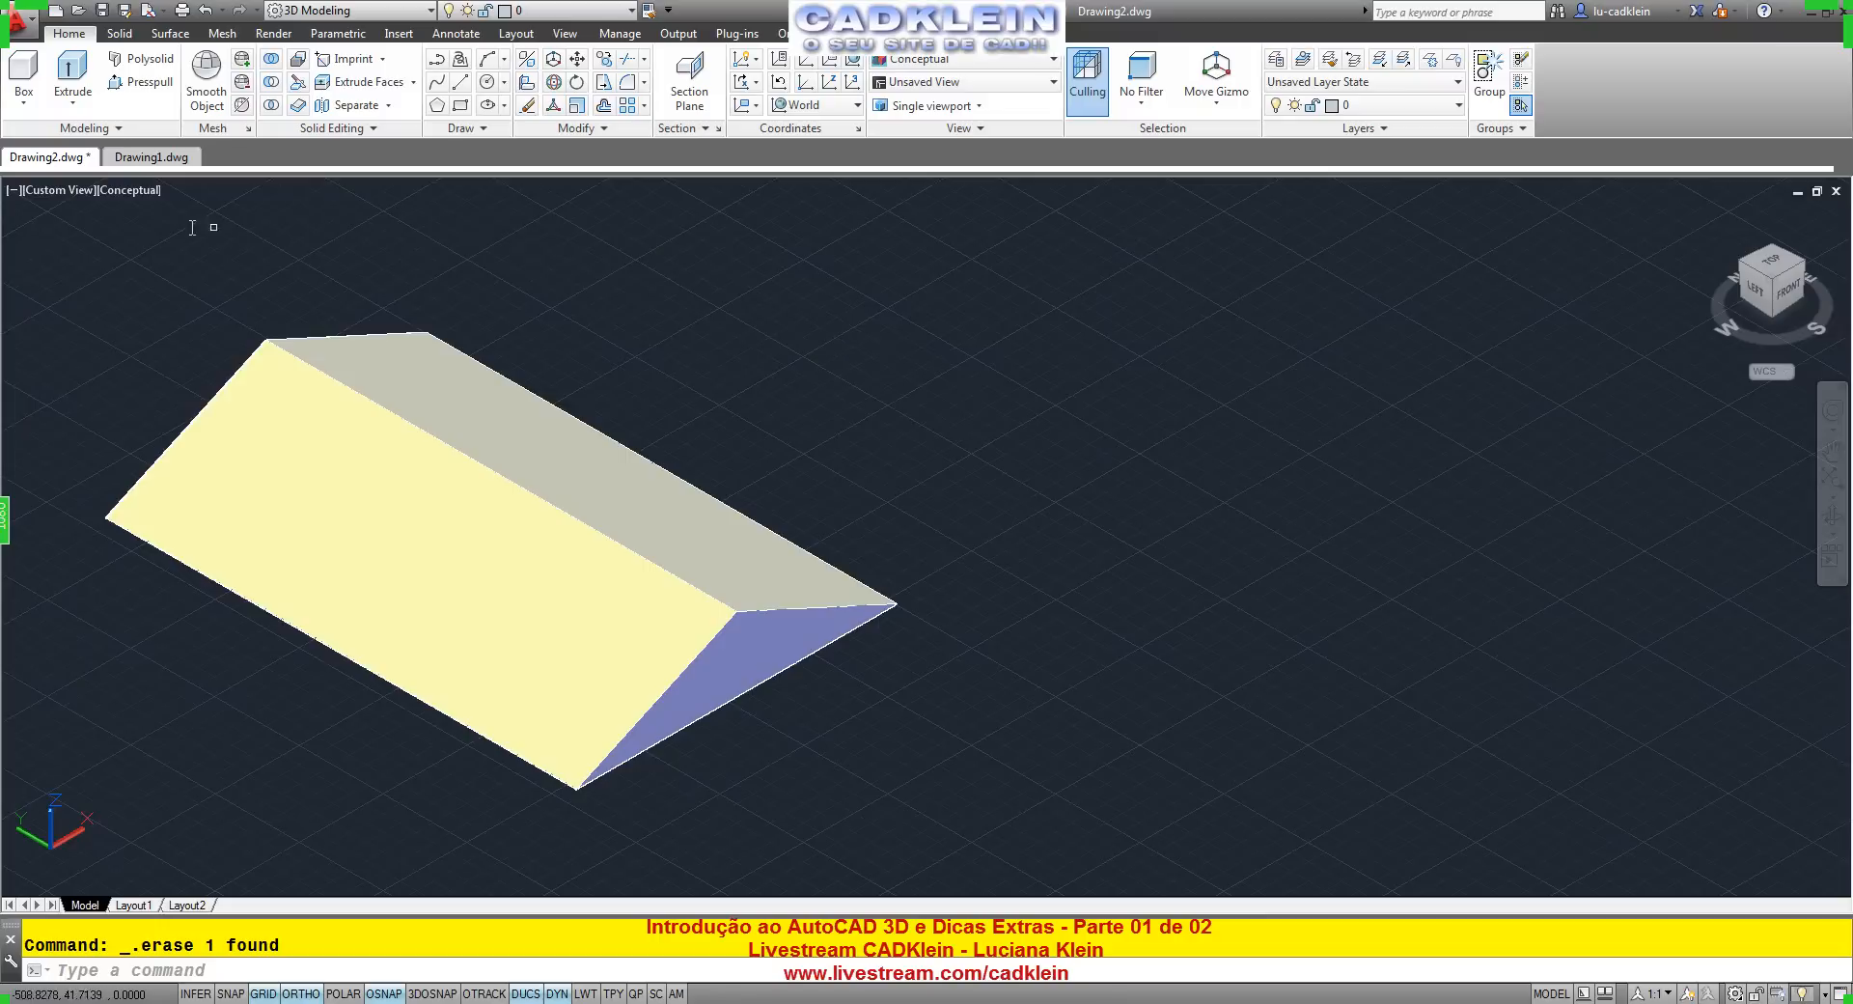
Draw a solid box about 50 units high in the empty area beside the roof solid.
click(23, 69)
click(1034, 447)
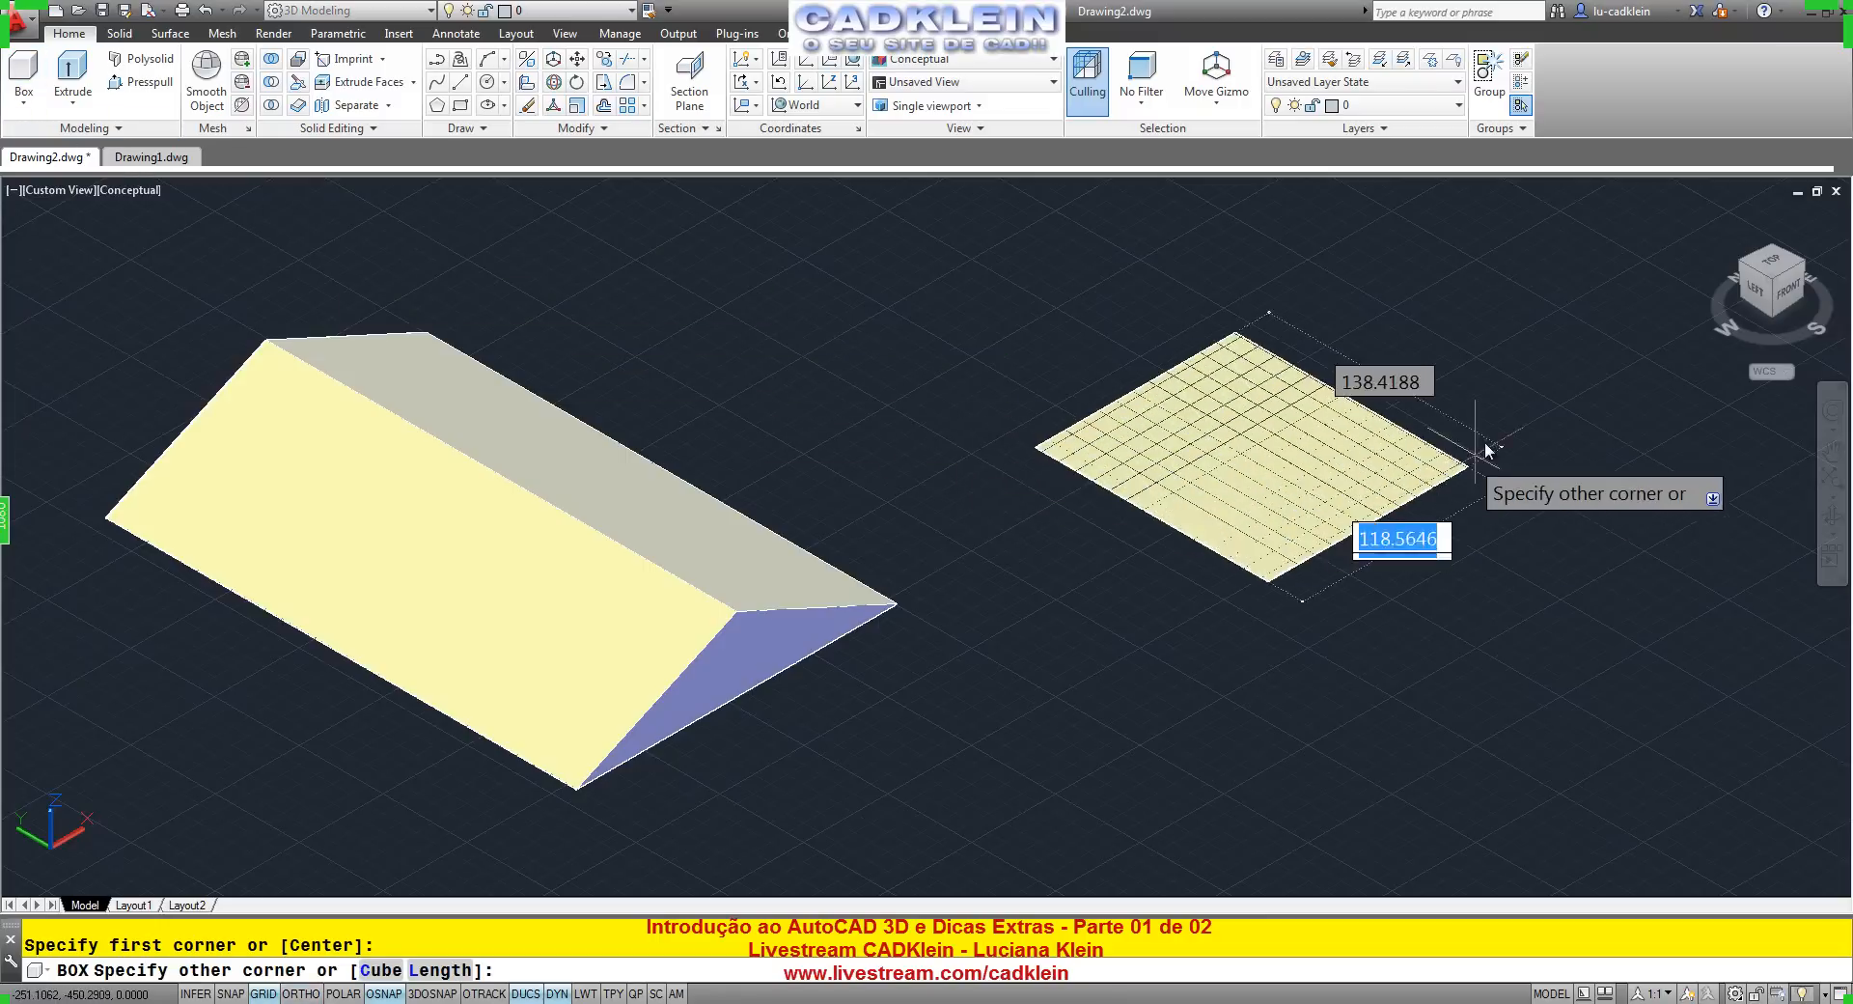
click(1476, 396)
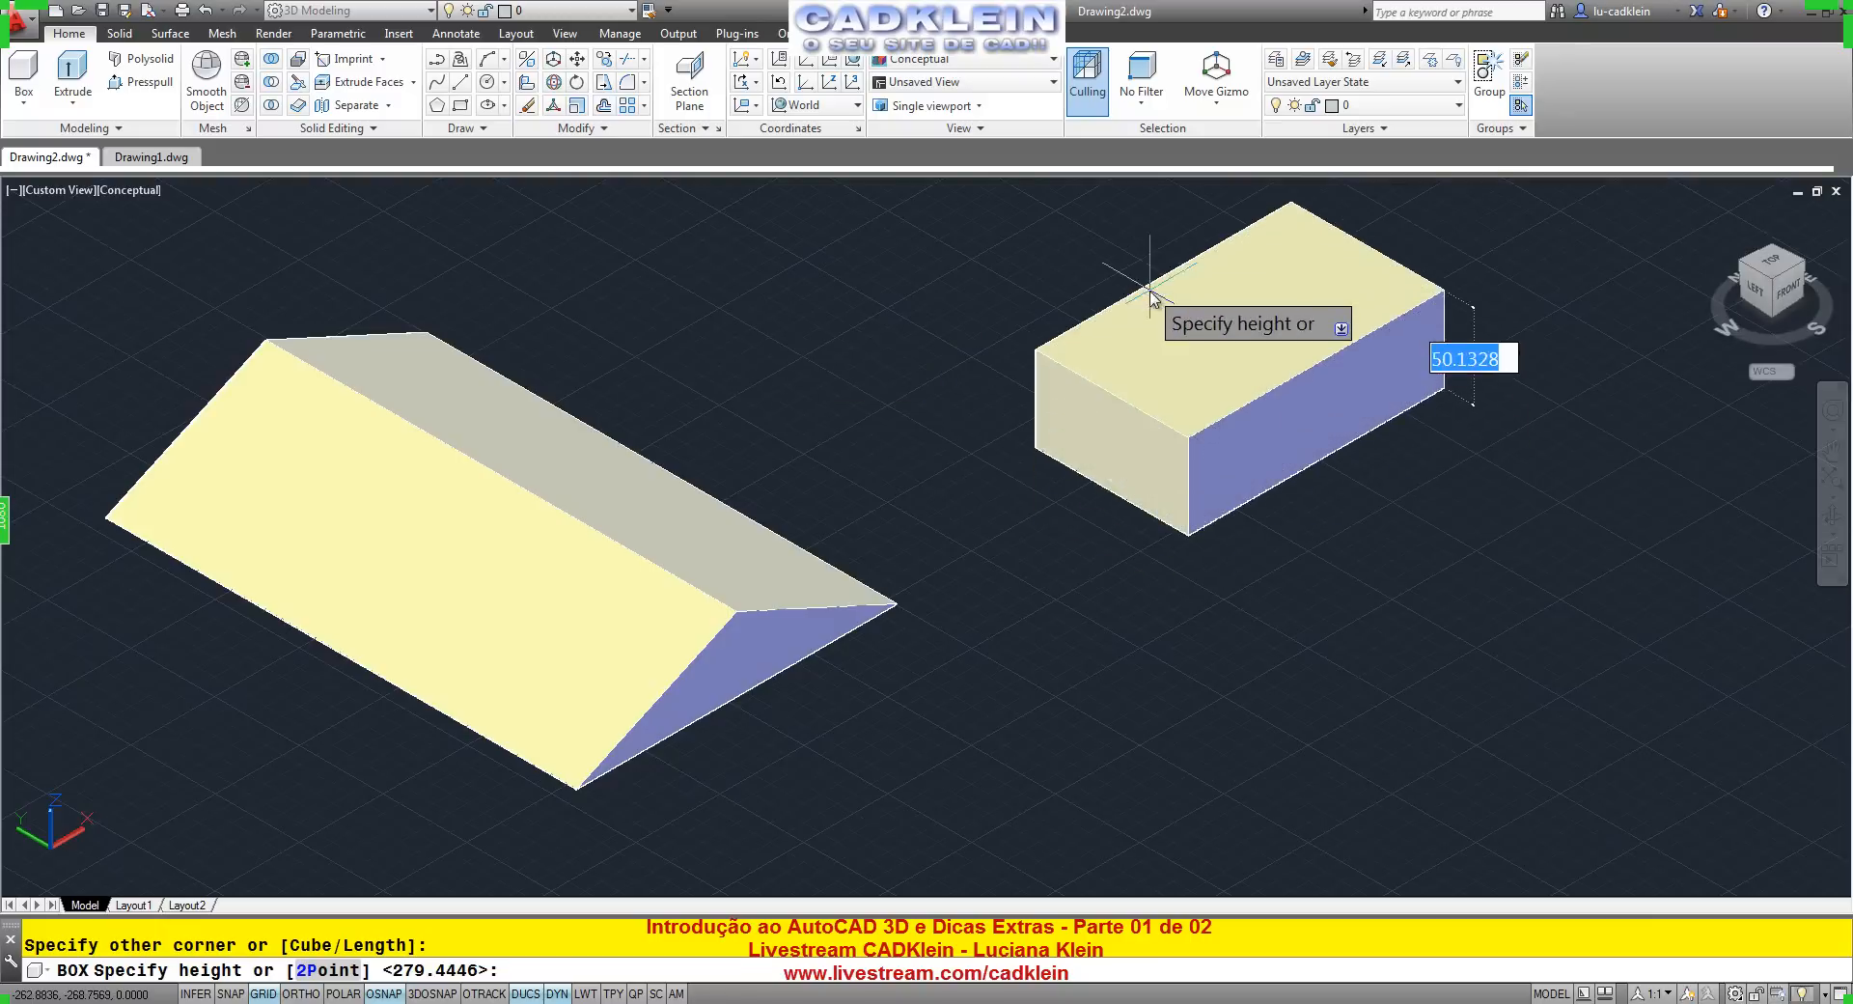
click(600, 297)
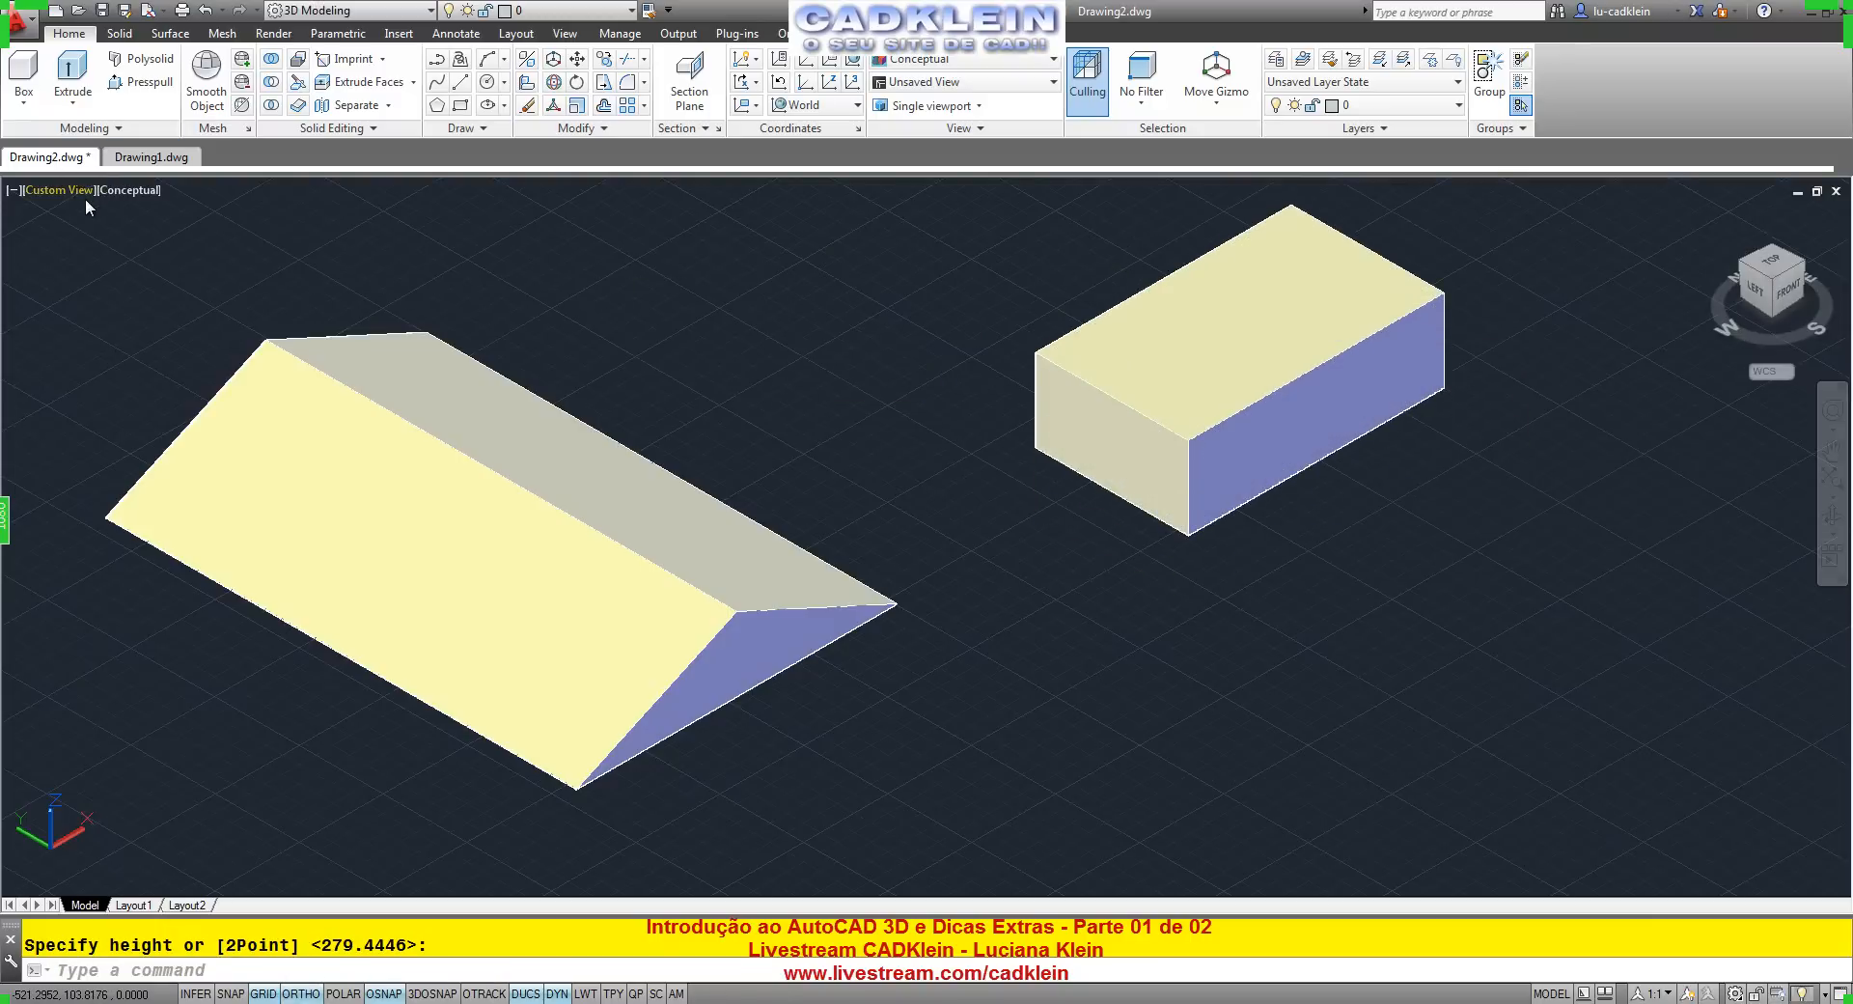
Apply the Wireframe visual style and view the new box up close.
click(124, 189)
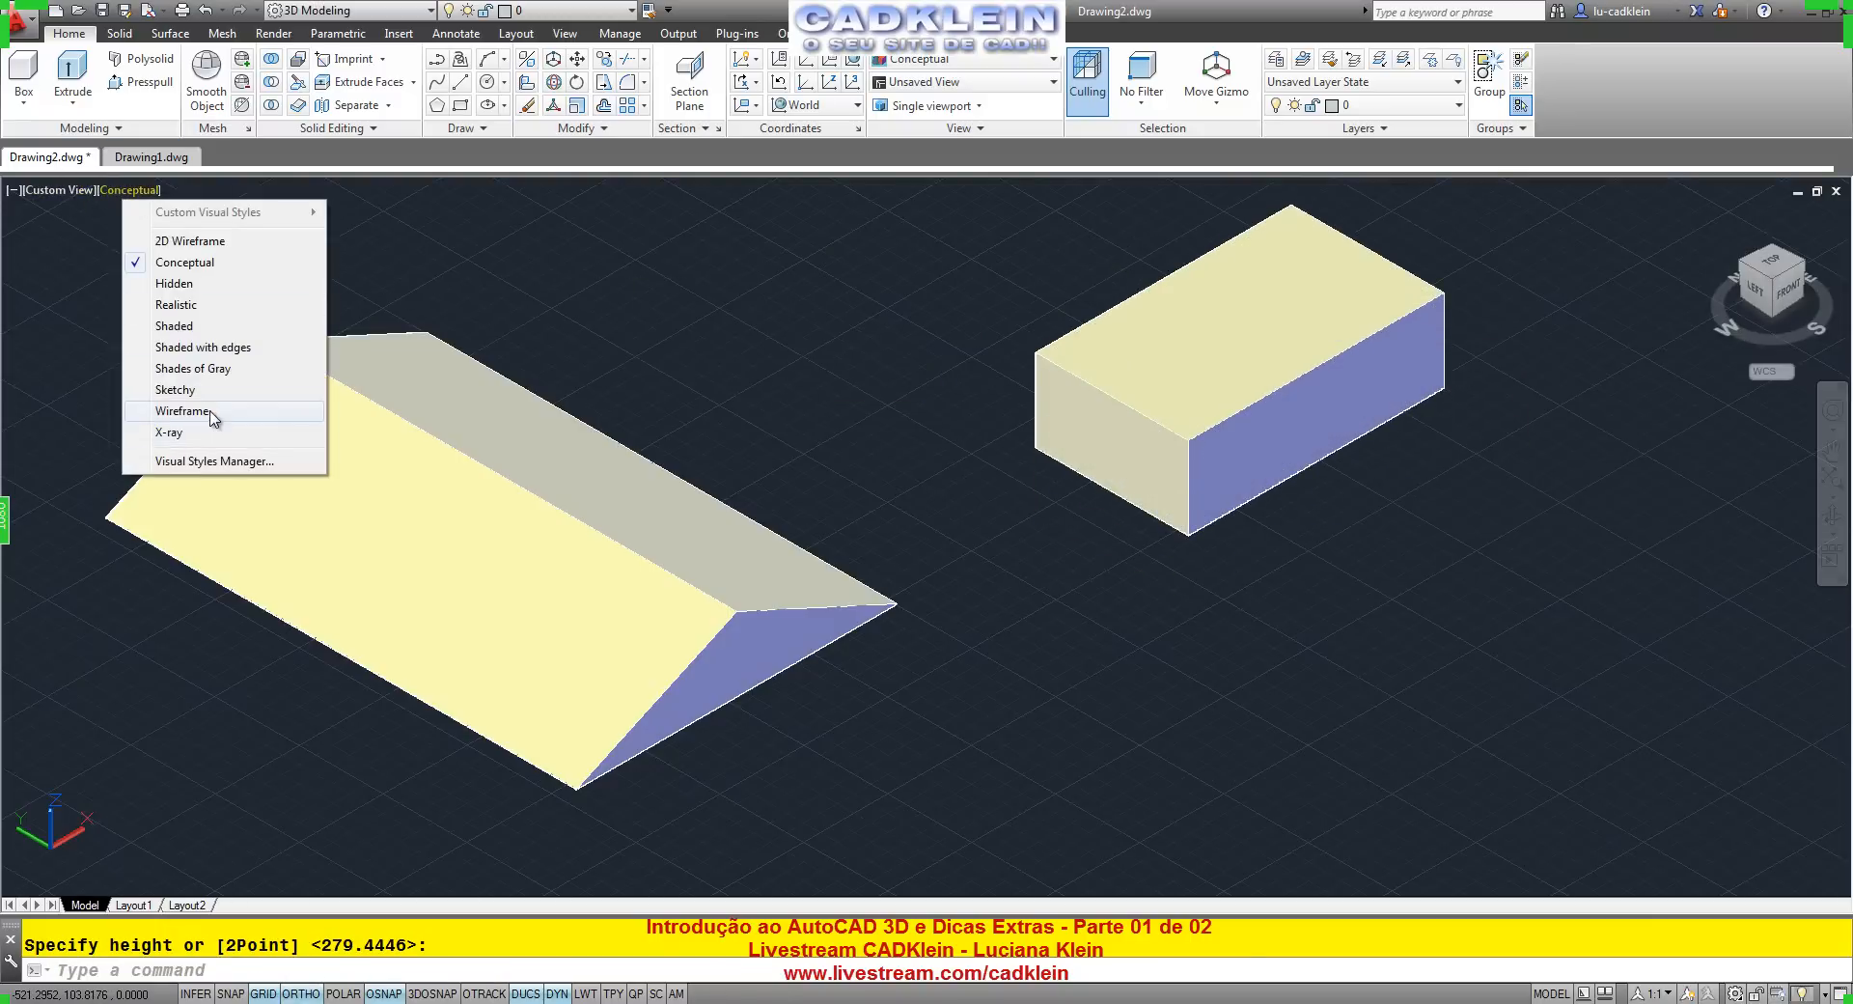
click(164, 410)
scroll(1323, 364, up, 4)
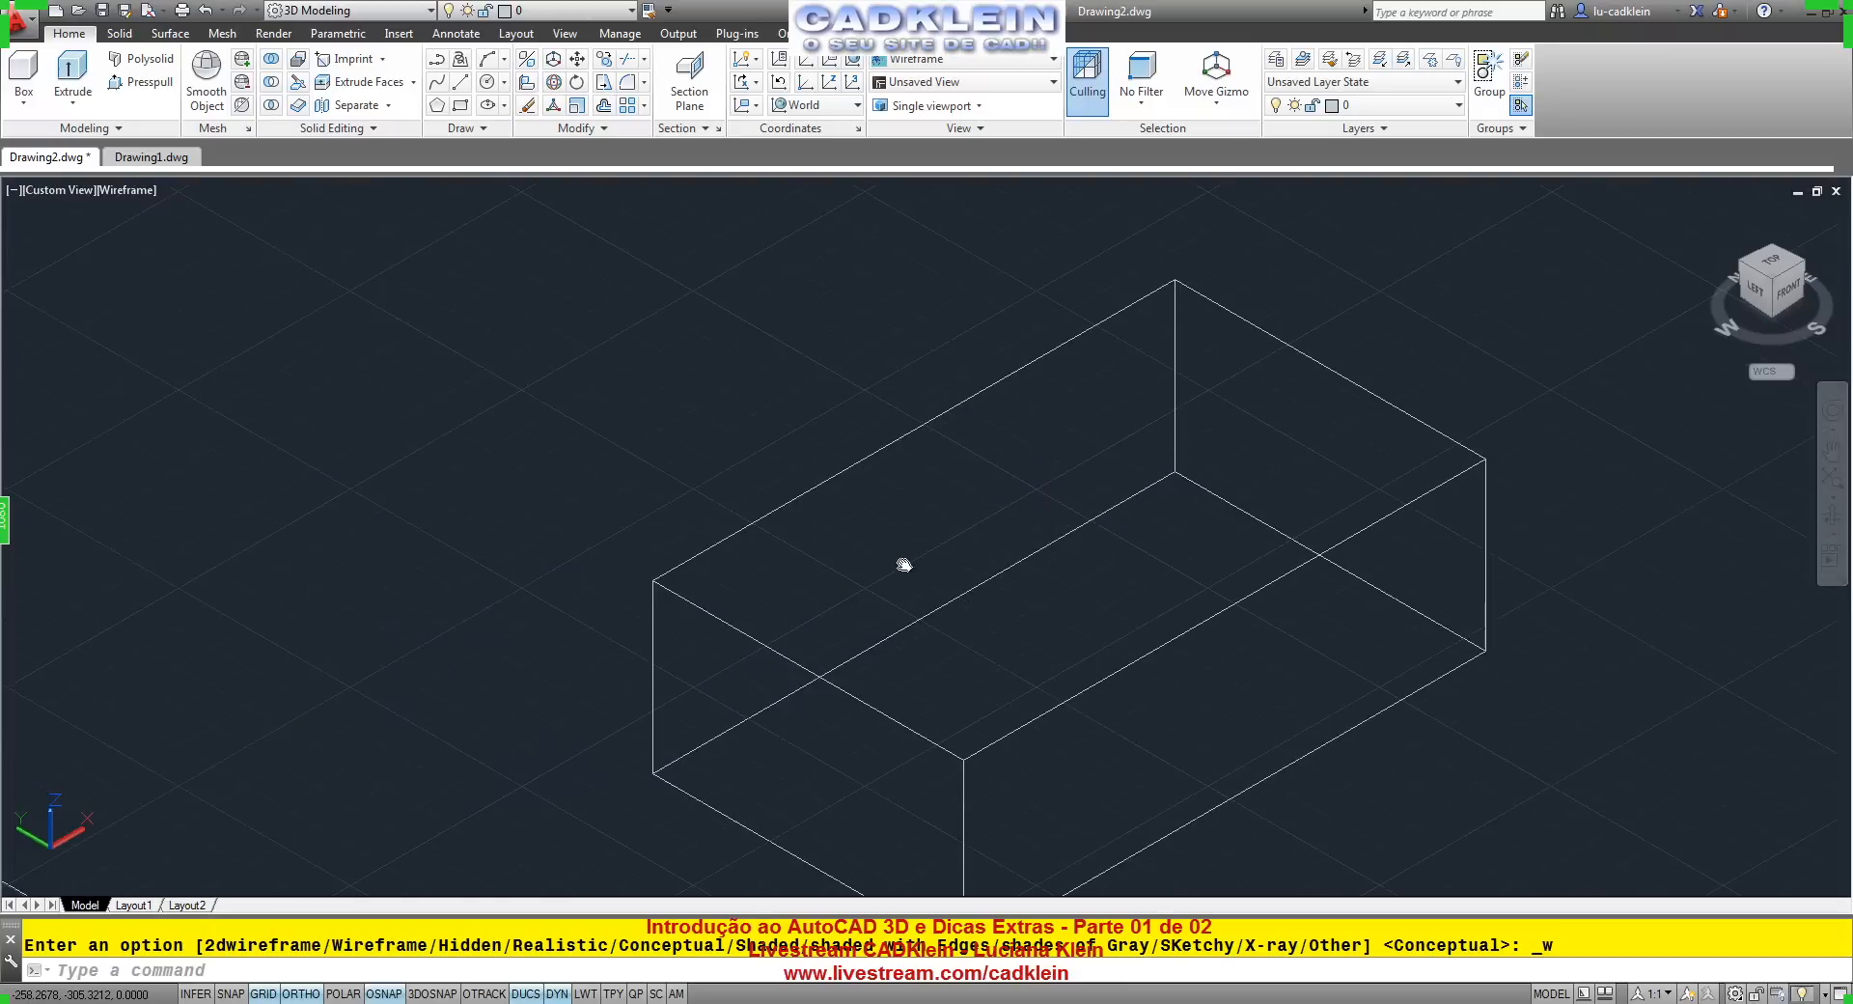
mouse_move(901, 562)
middle_down()
mouse_move(882, 580)
mouse_move(870, 549)
middle_up()
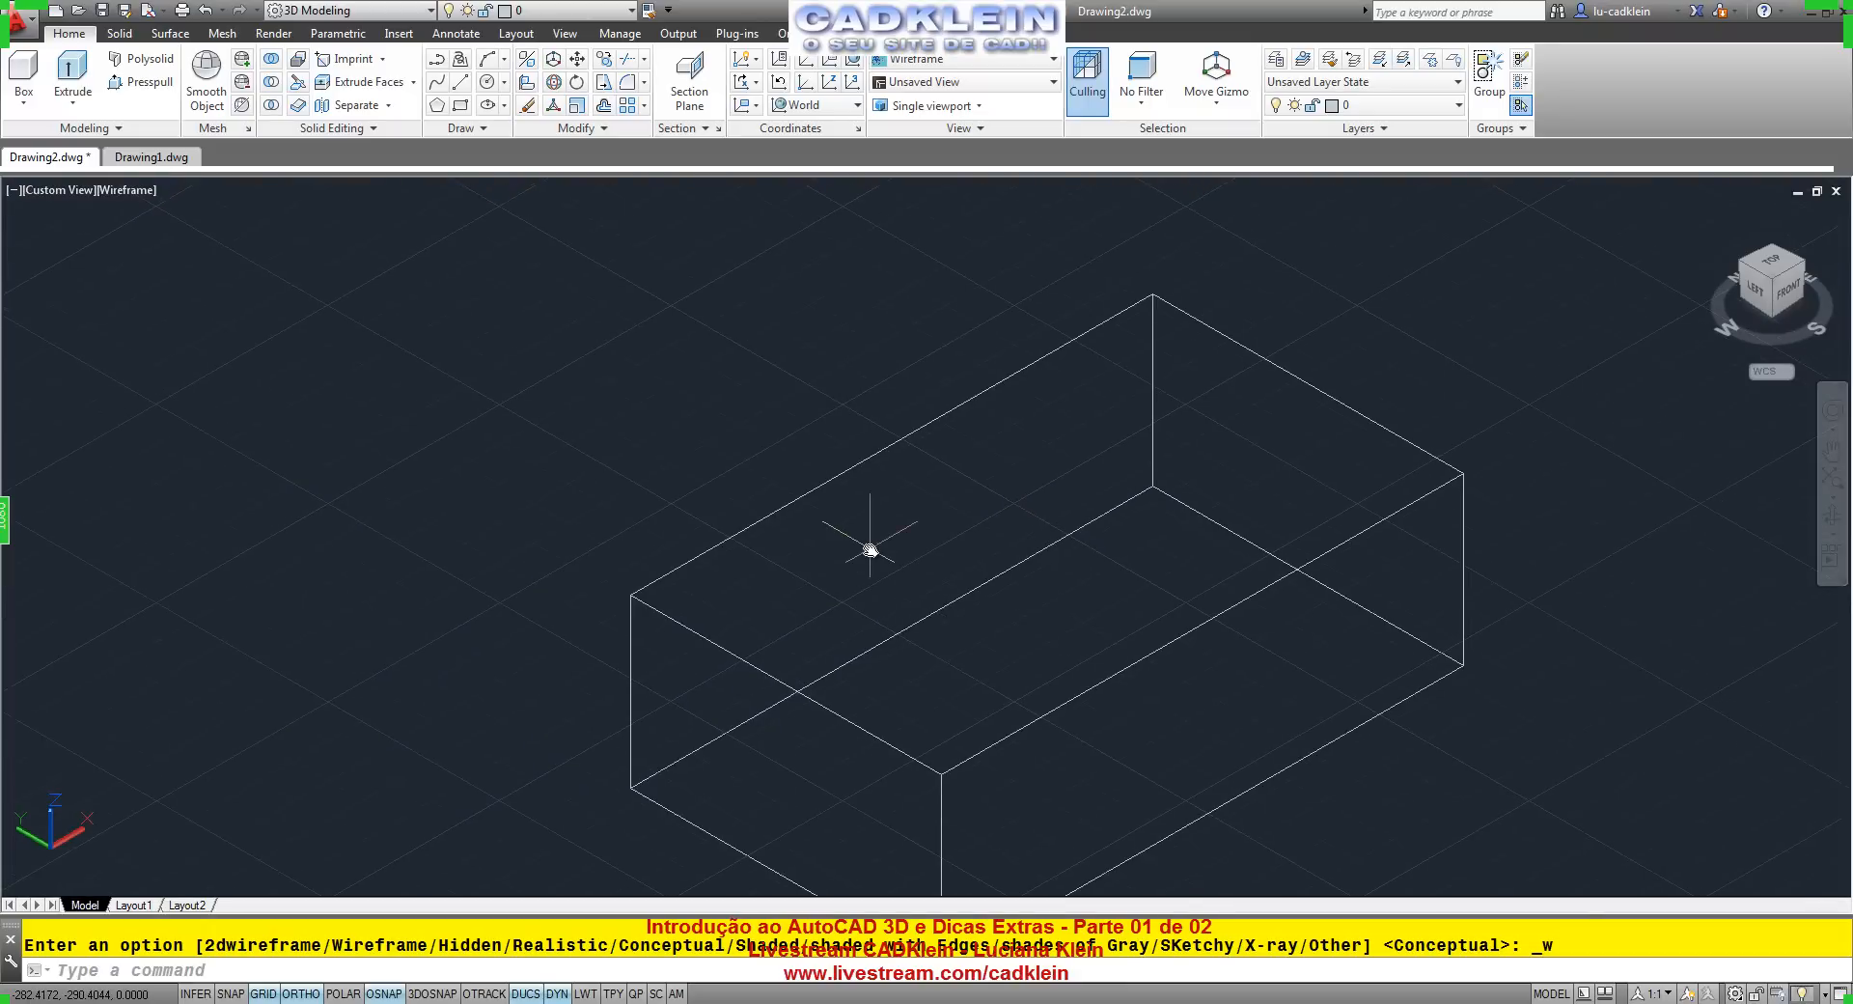
Draw a wavy spline across the box's top face, between the midpoints of its short edges, with Ortho off and three freehand points between.
text(spline)
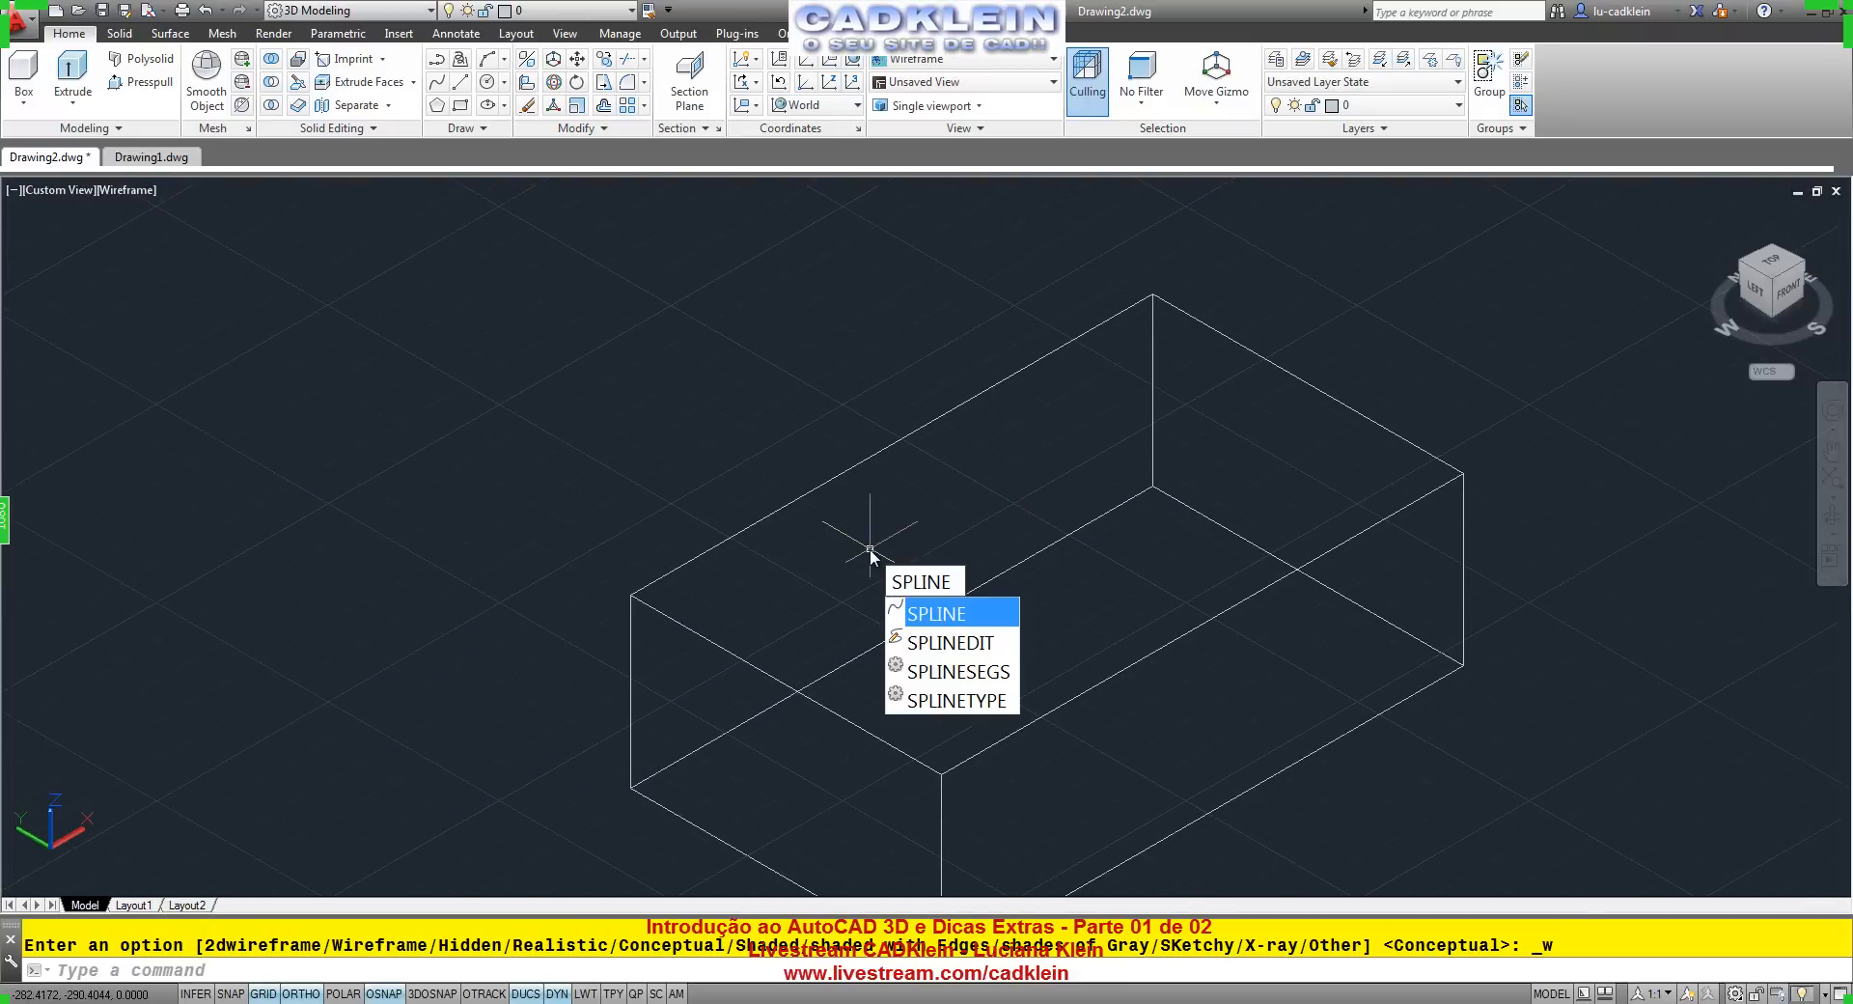
key(Return)
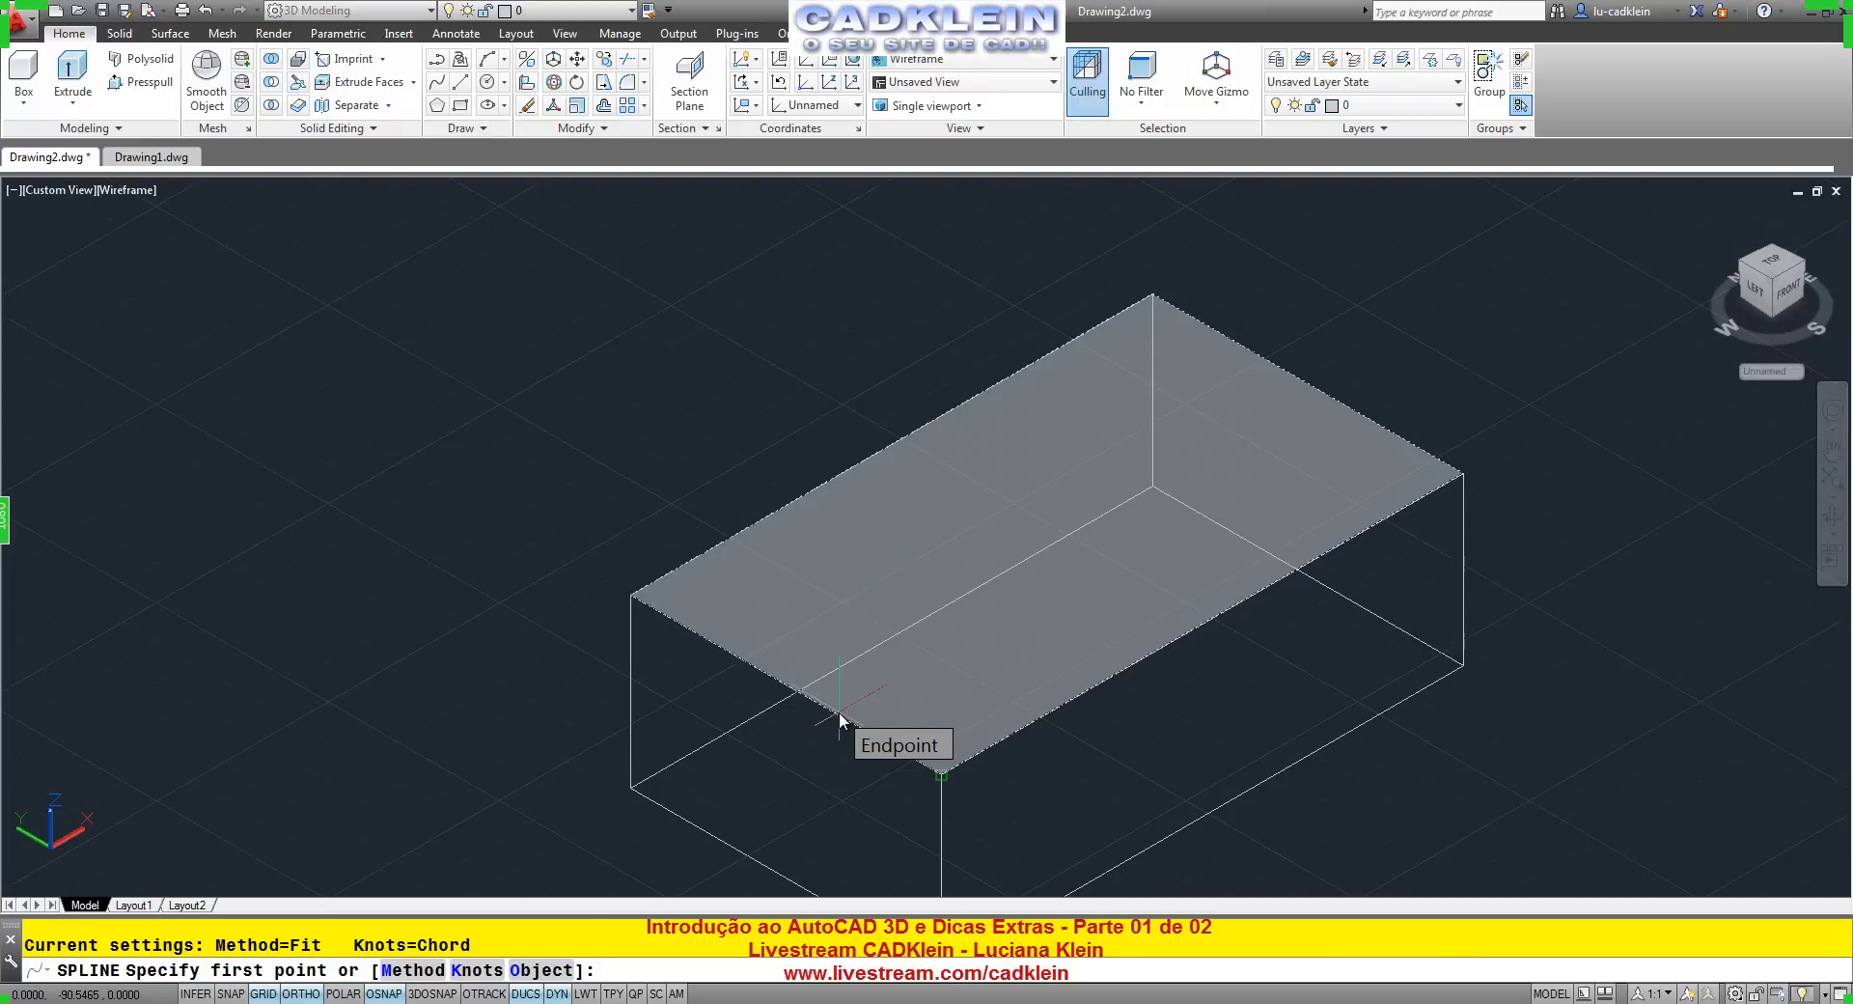
text(mid)
key(Return)
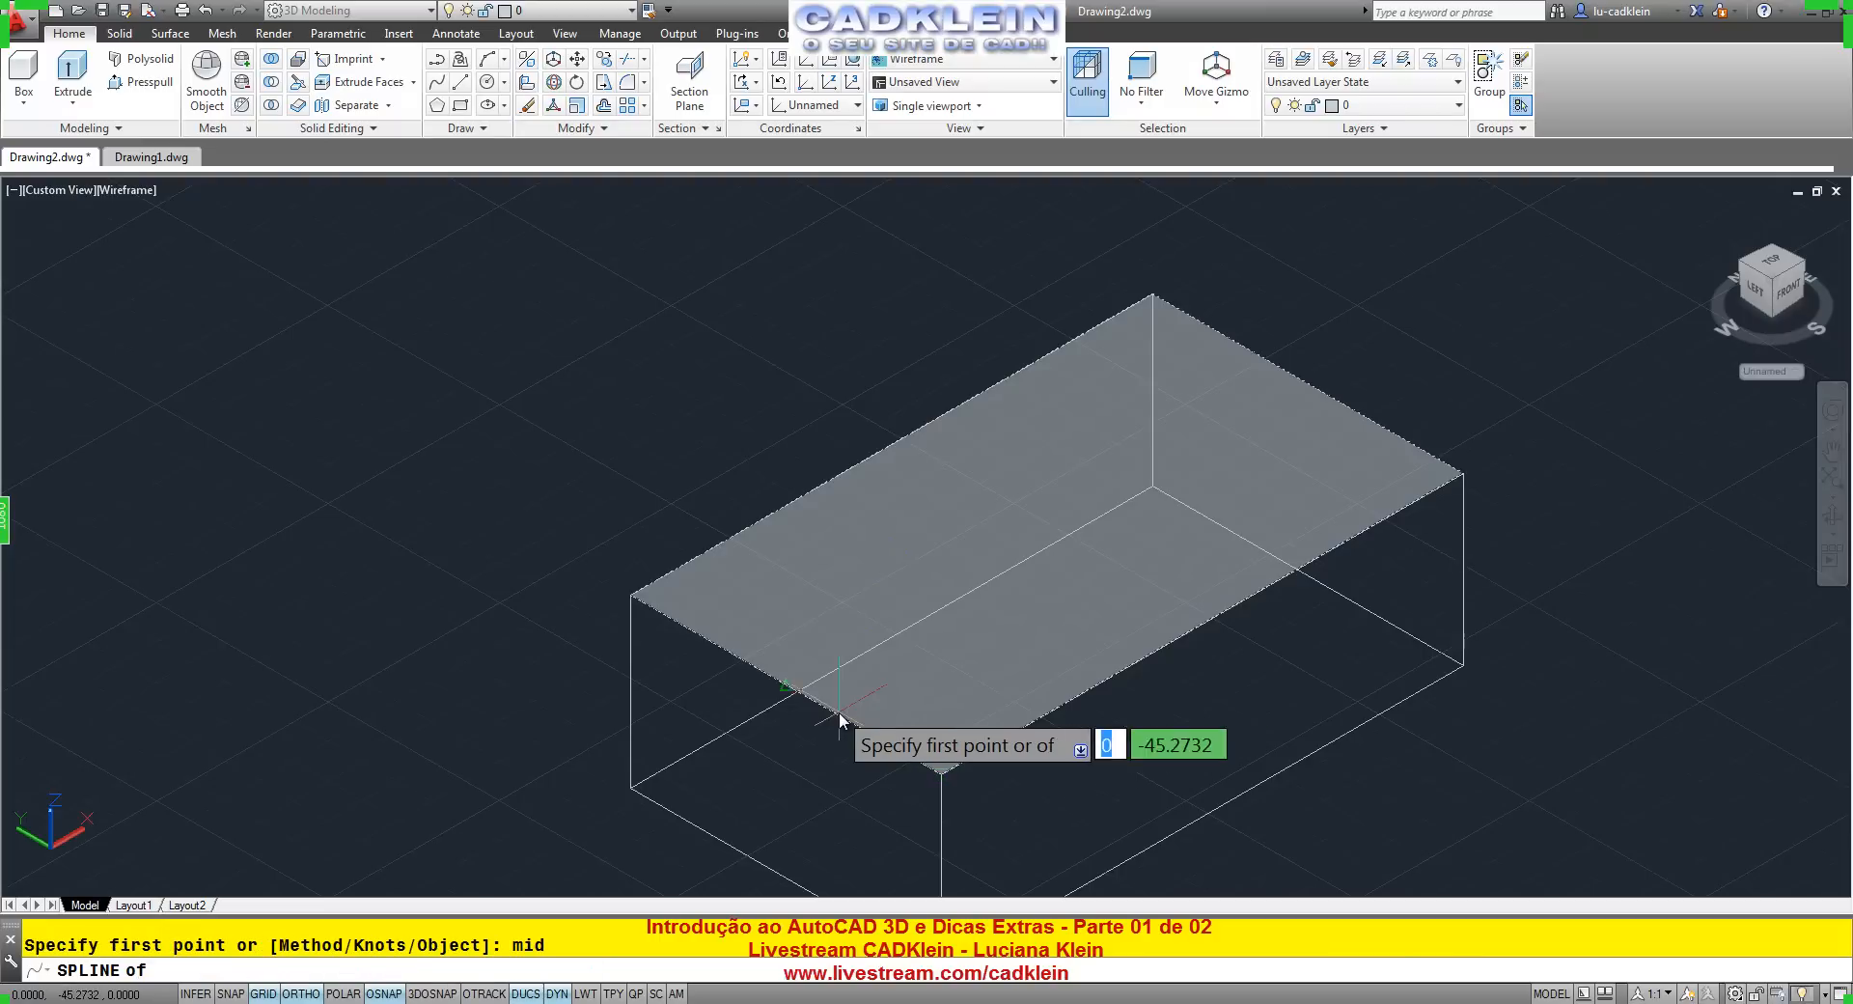
click(838, 710)
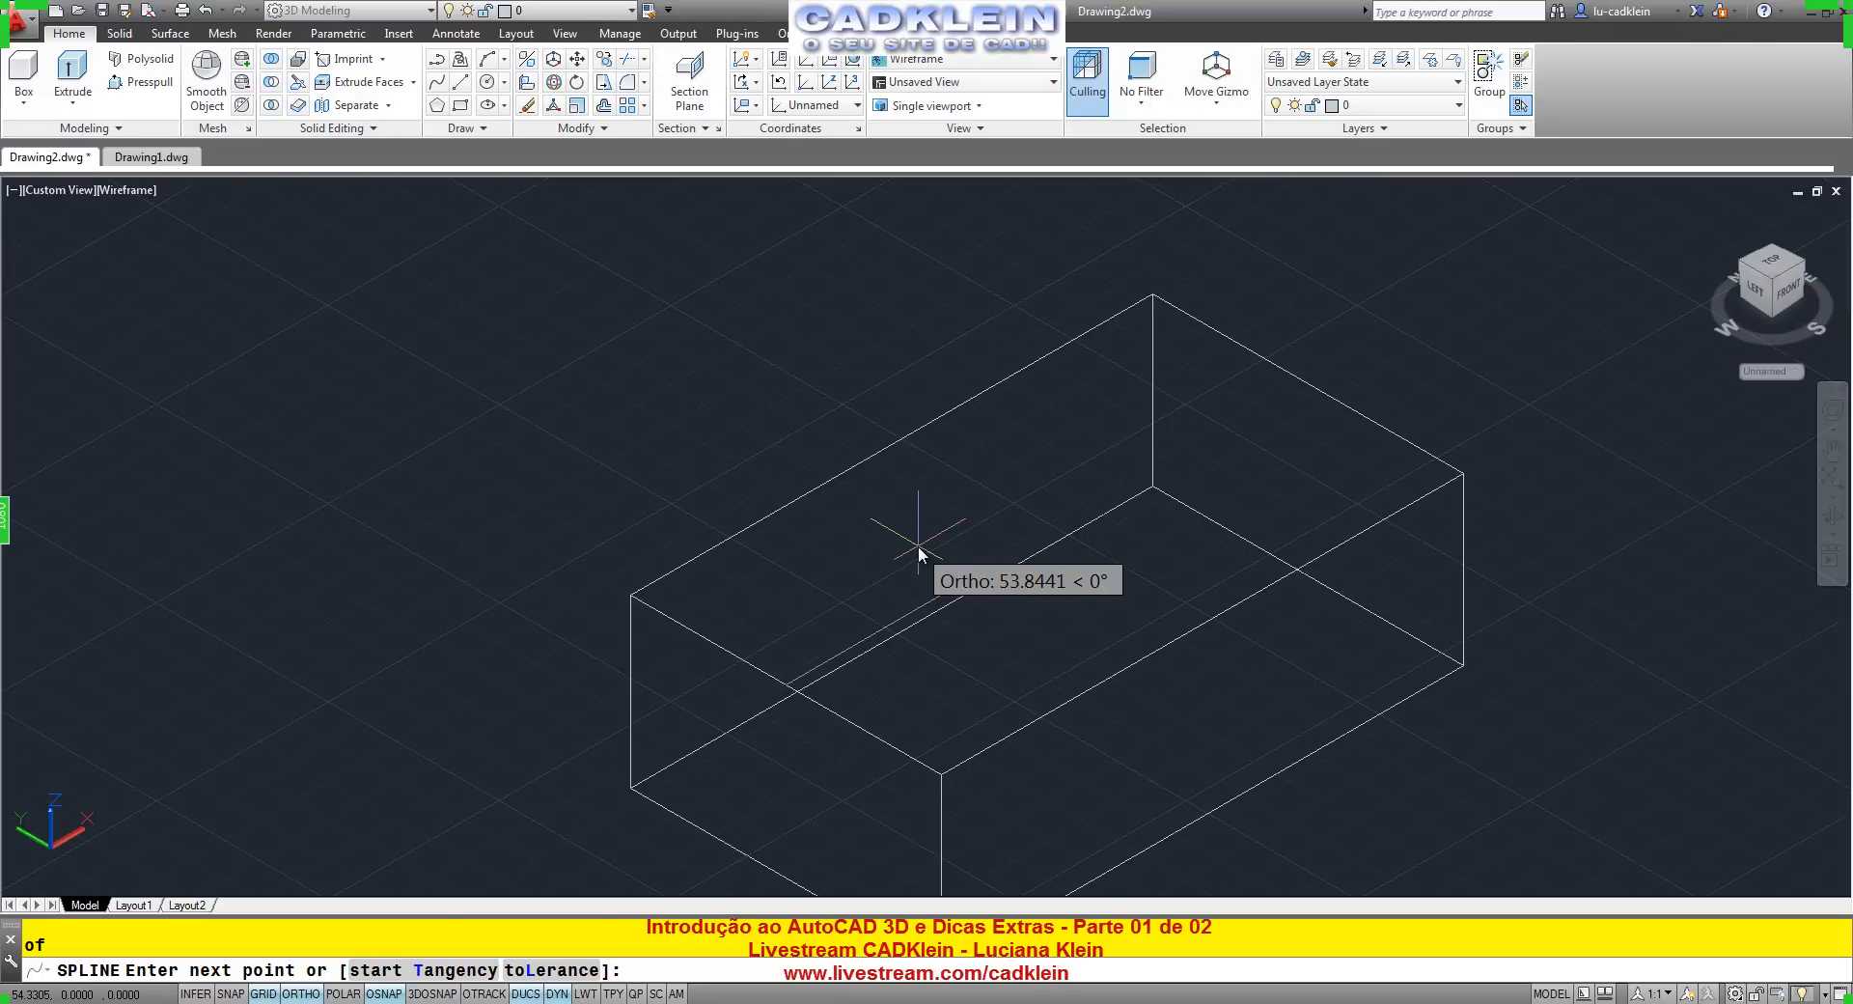
key(F8)
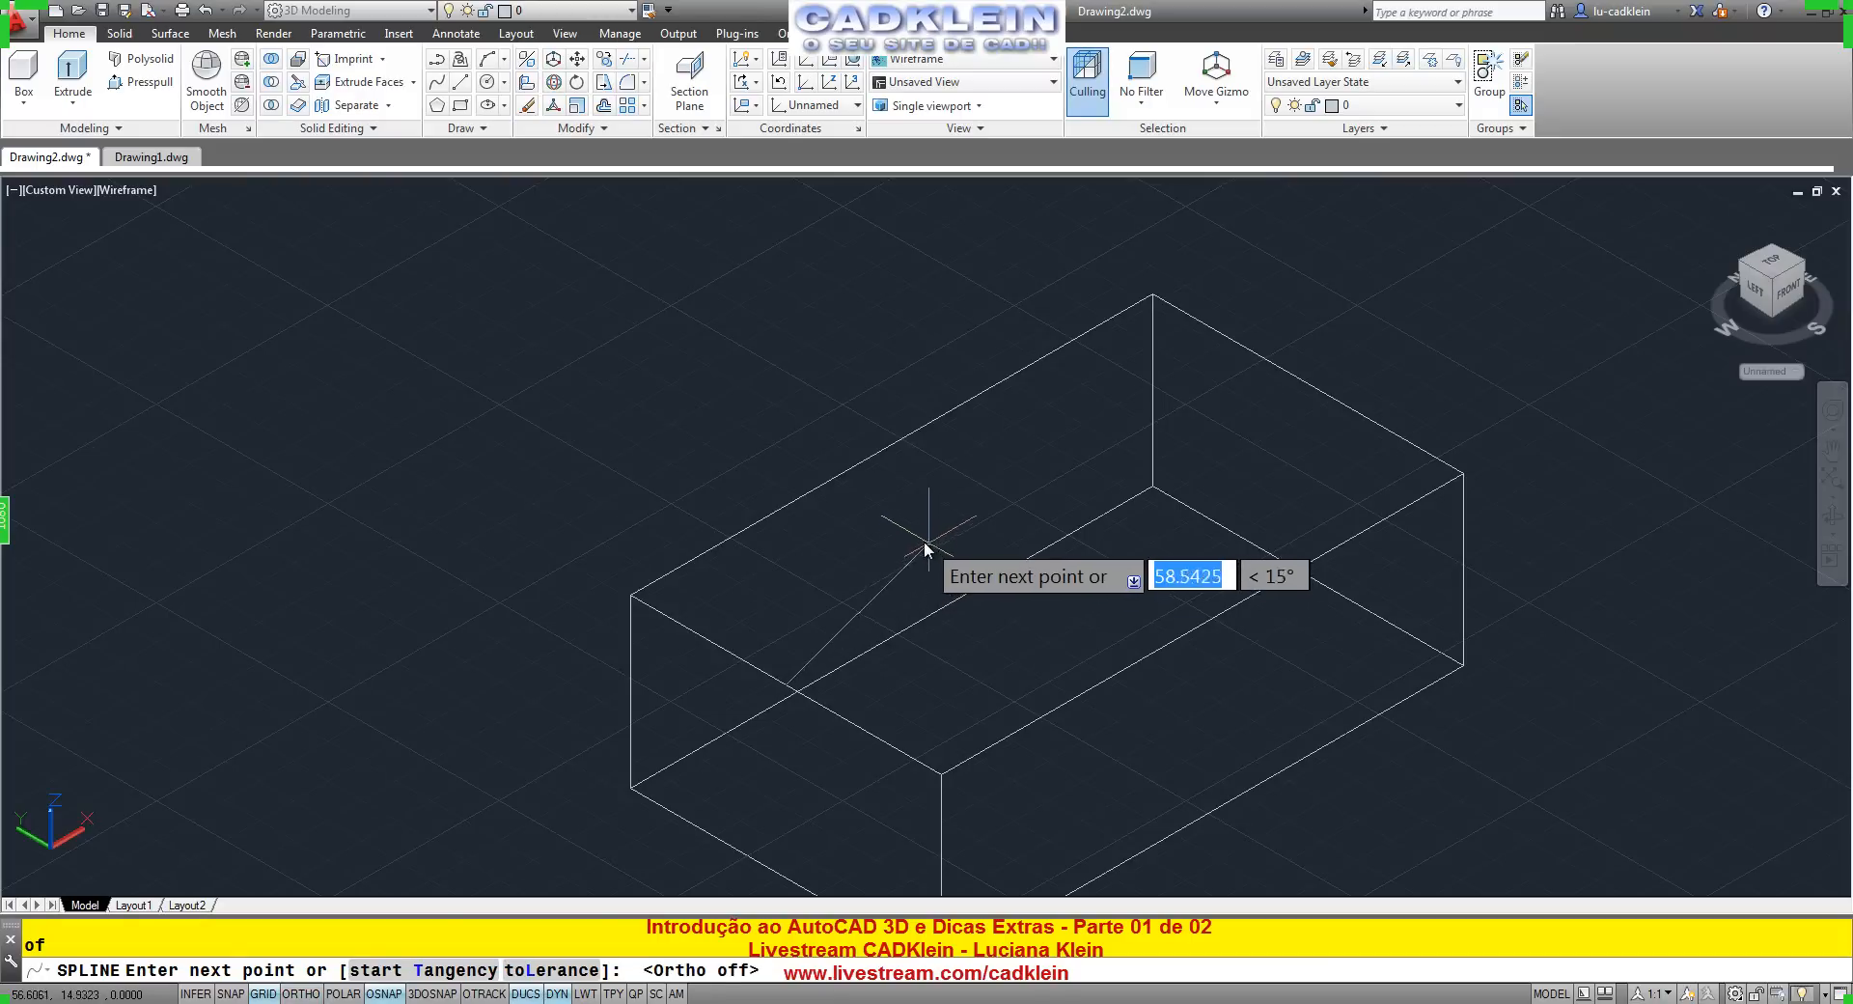
click(903, 540)
click(1137, 591)
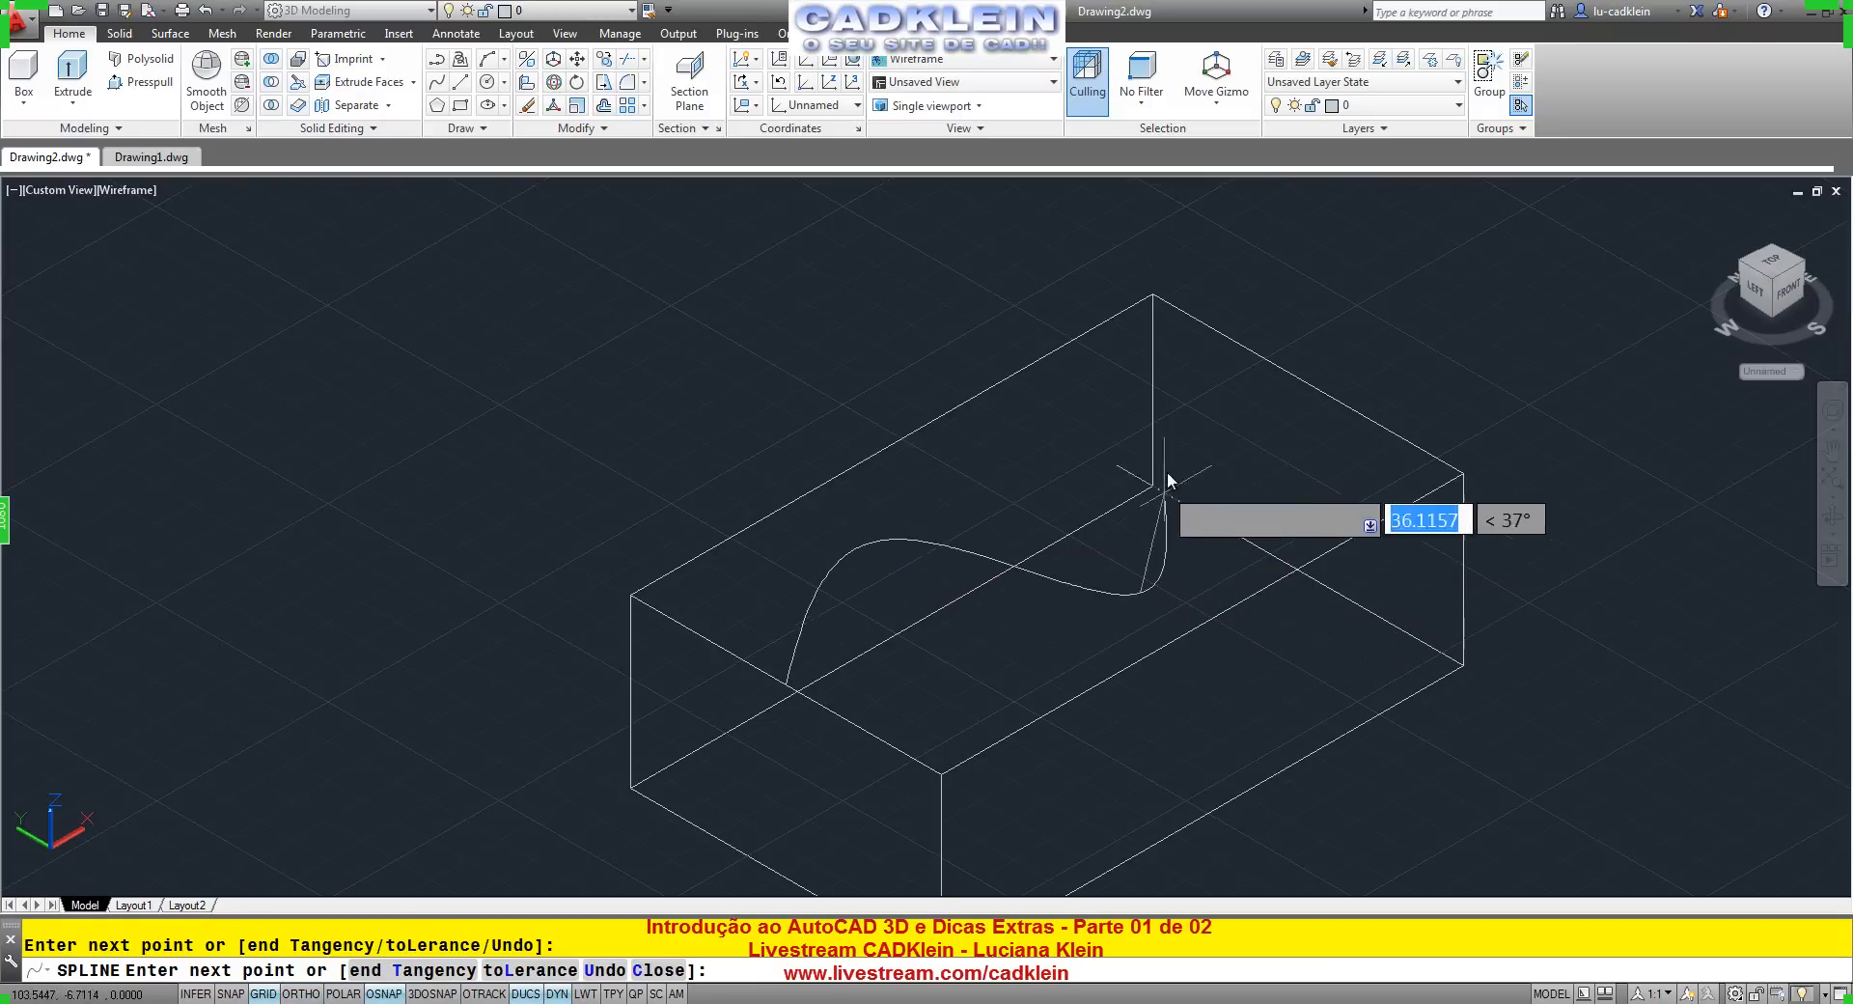
click(1187, 435)
text(mid)
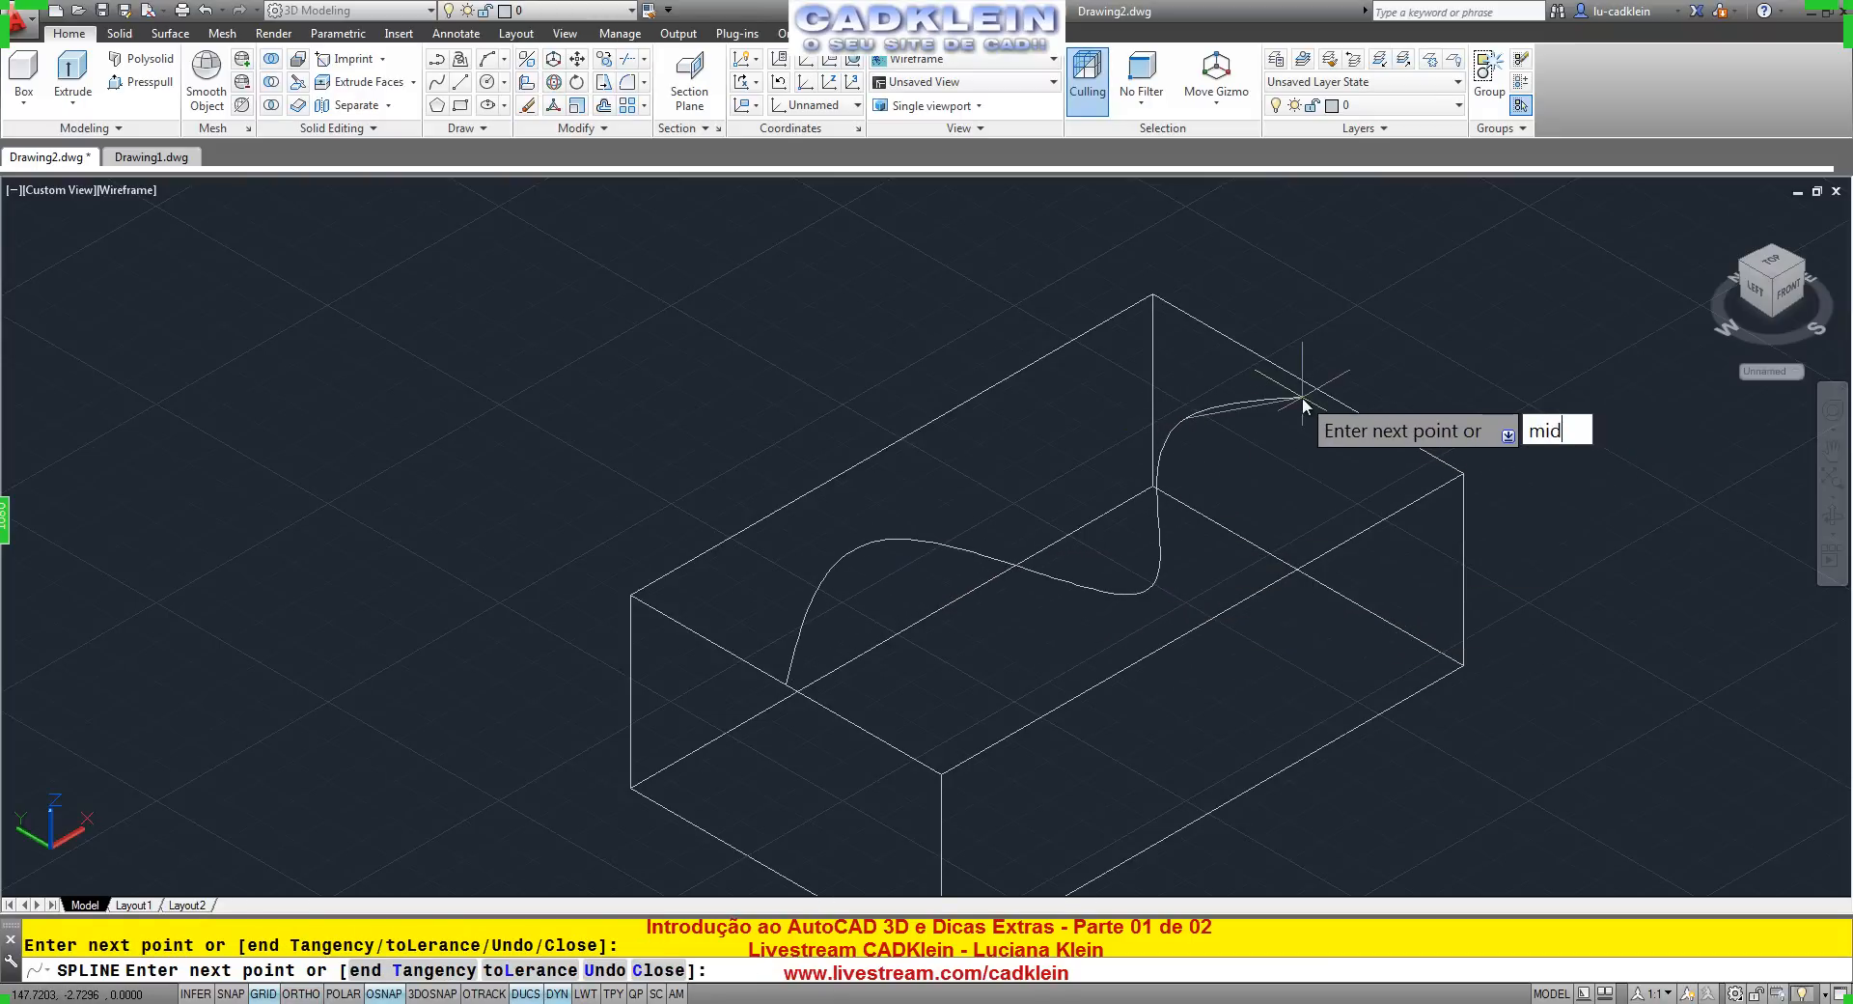
key(Return)
click(1306, 386)
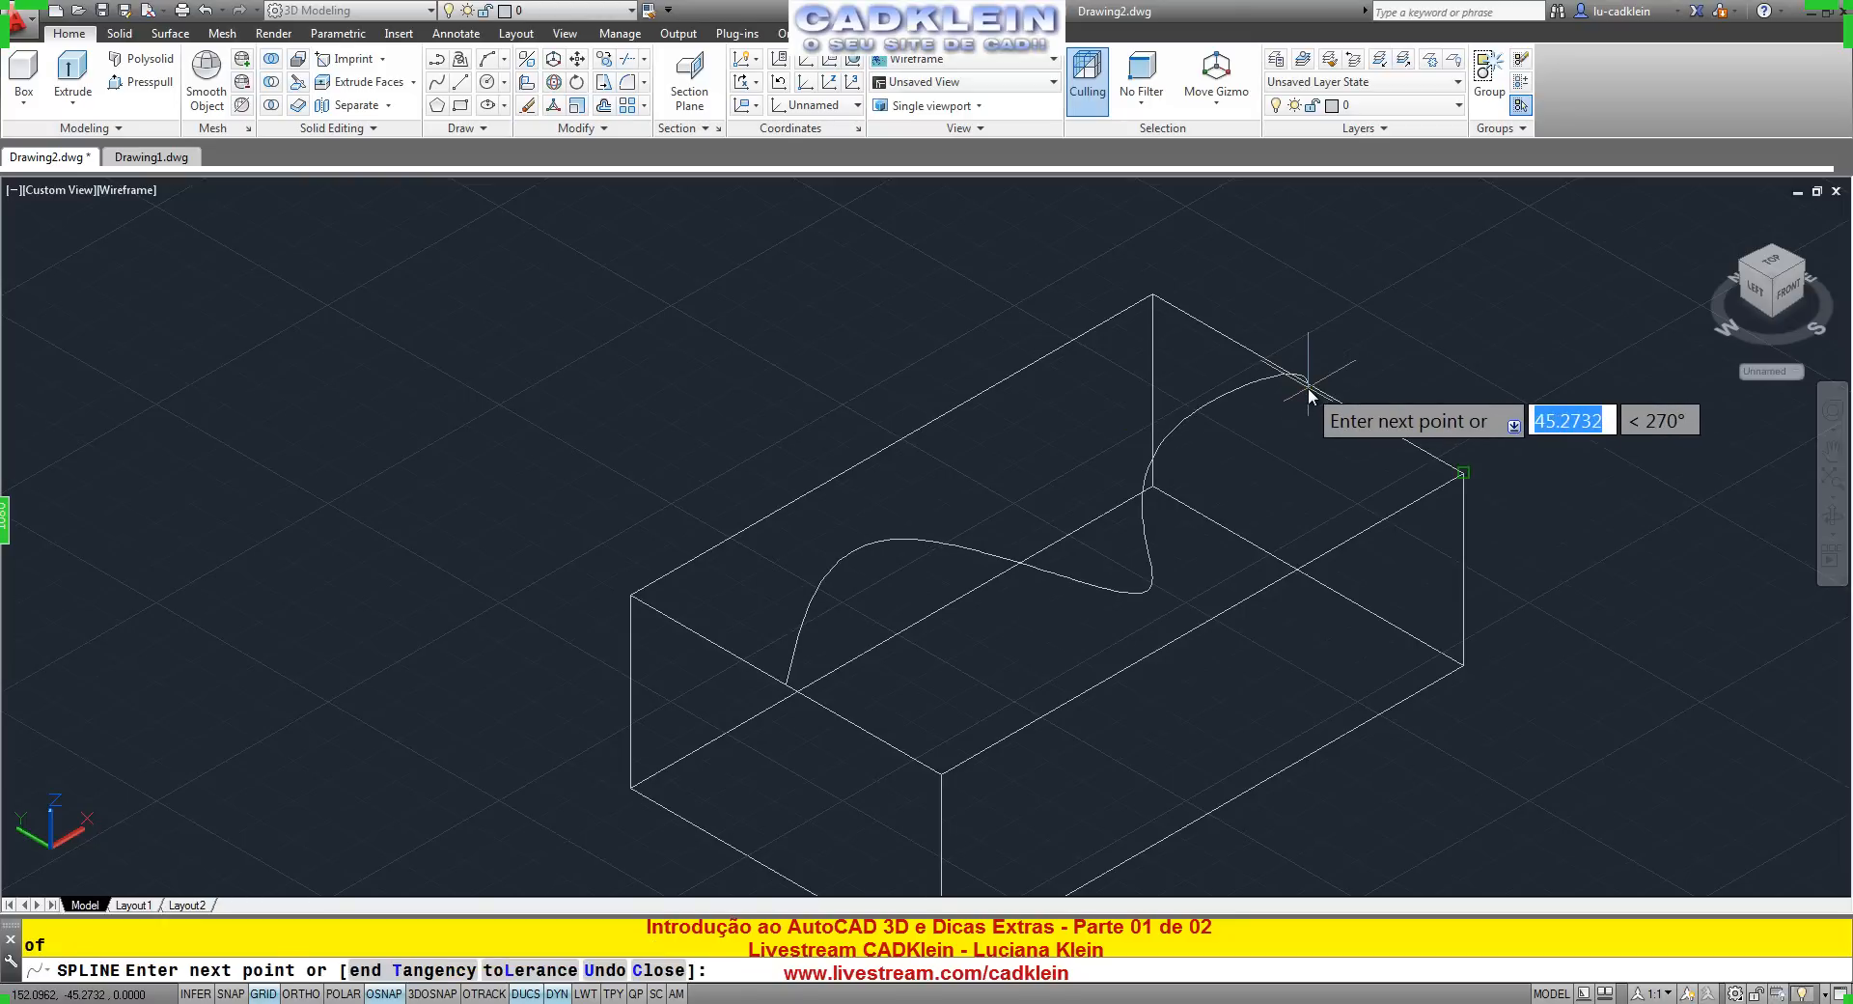
key(Return)
key(Return)
key(Return)
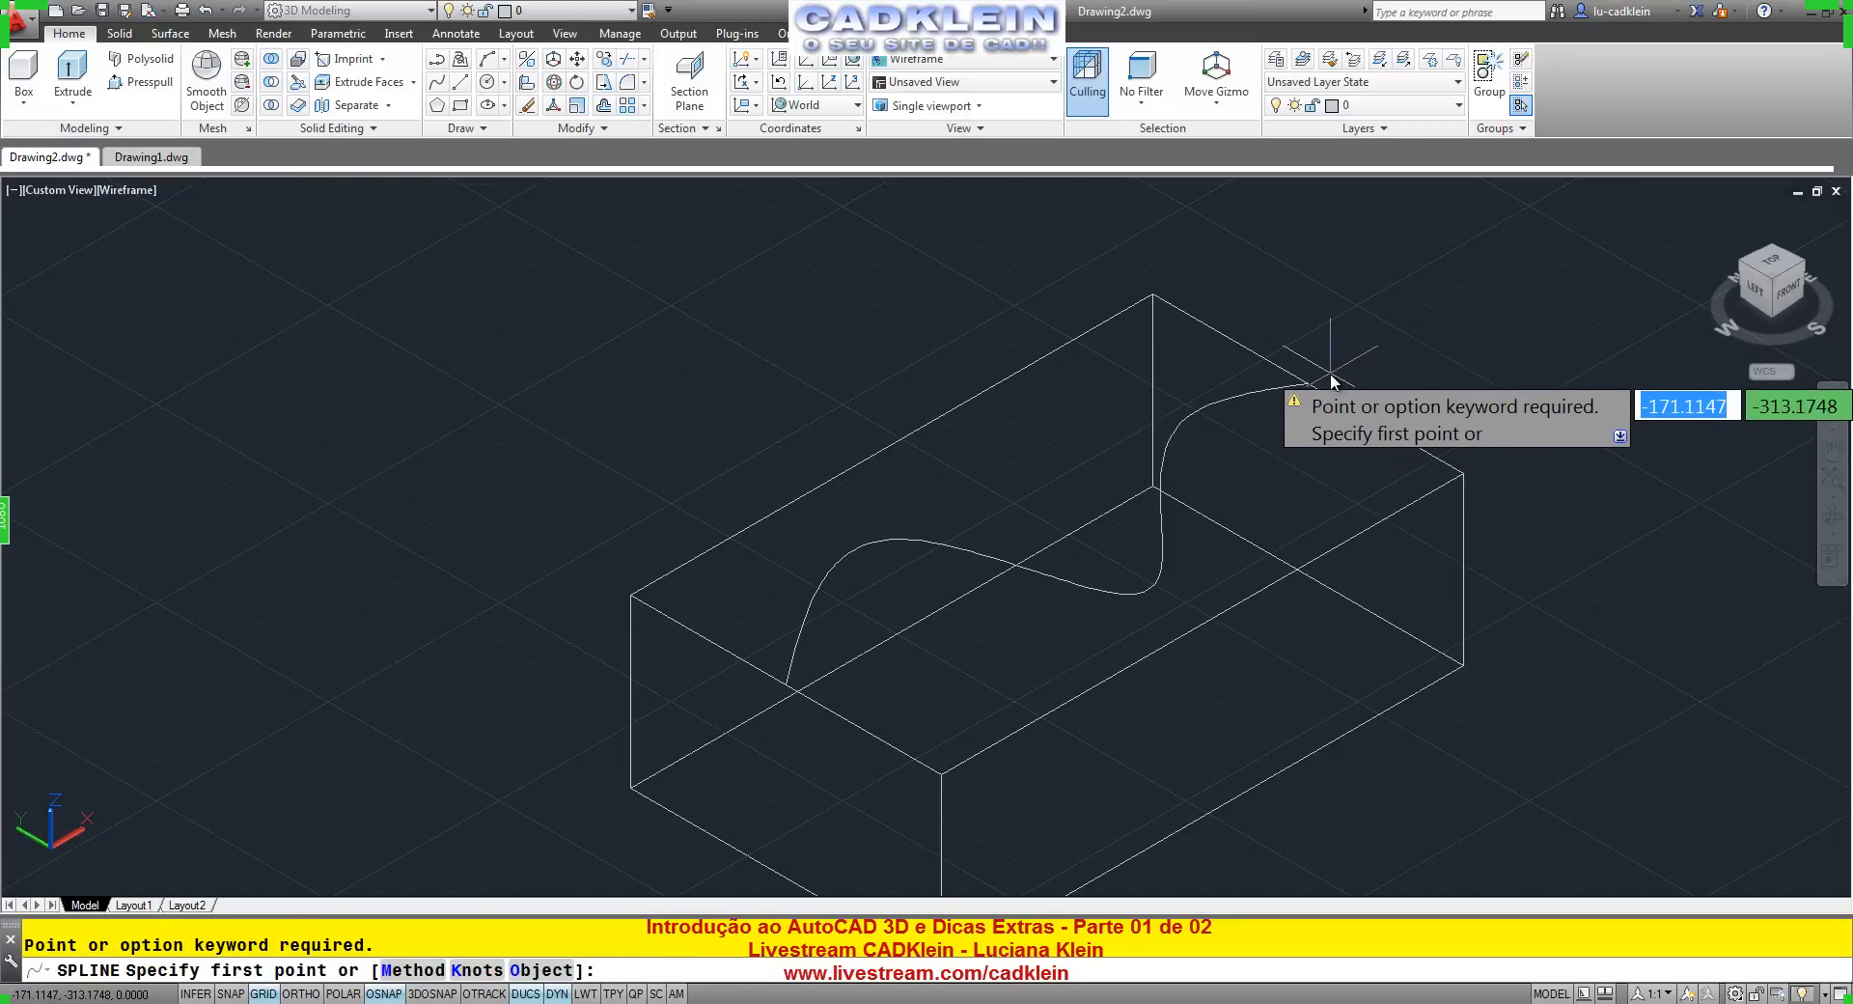
key(Escape)
View the spline on the box from the top, and return to the home view.
click(1776, 274)
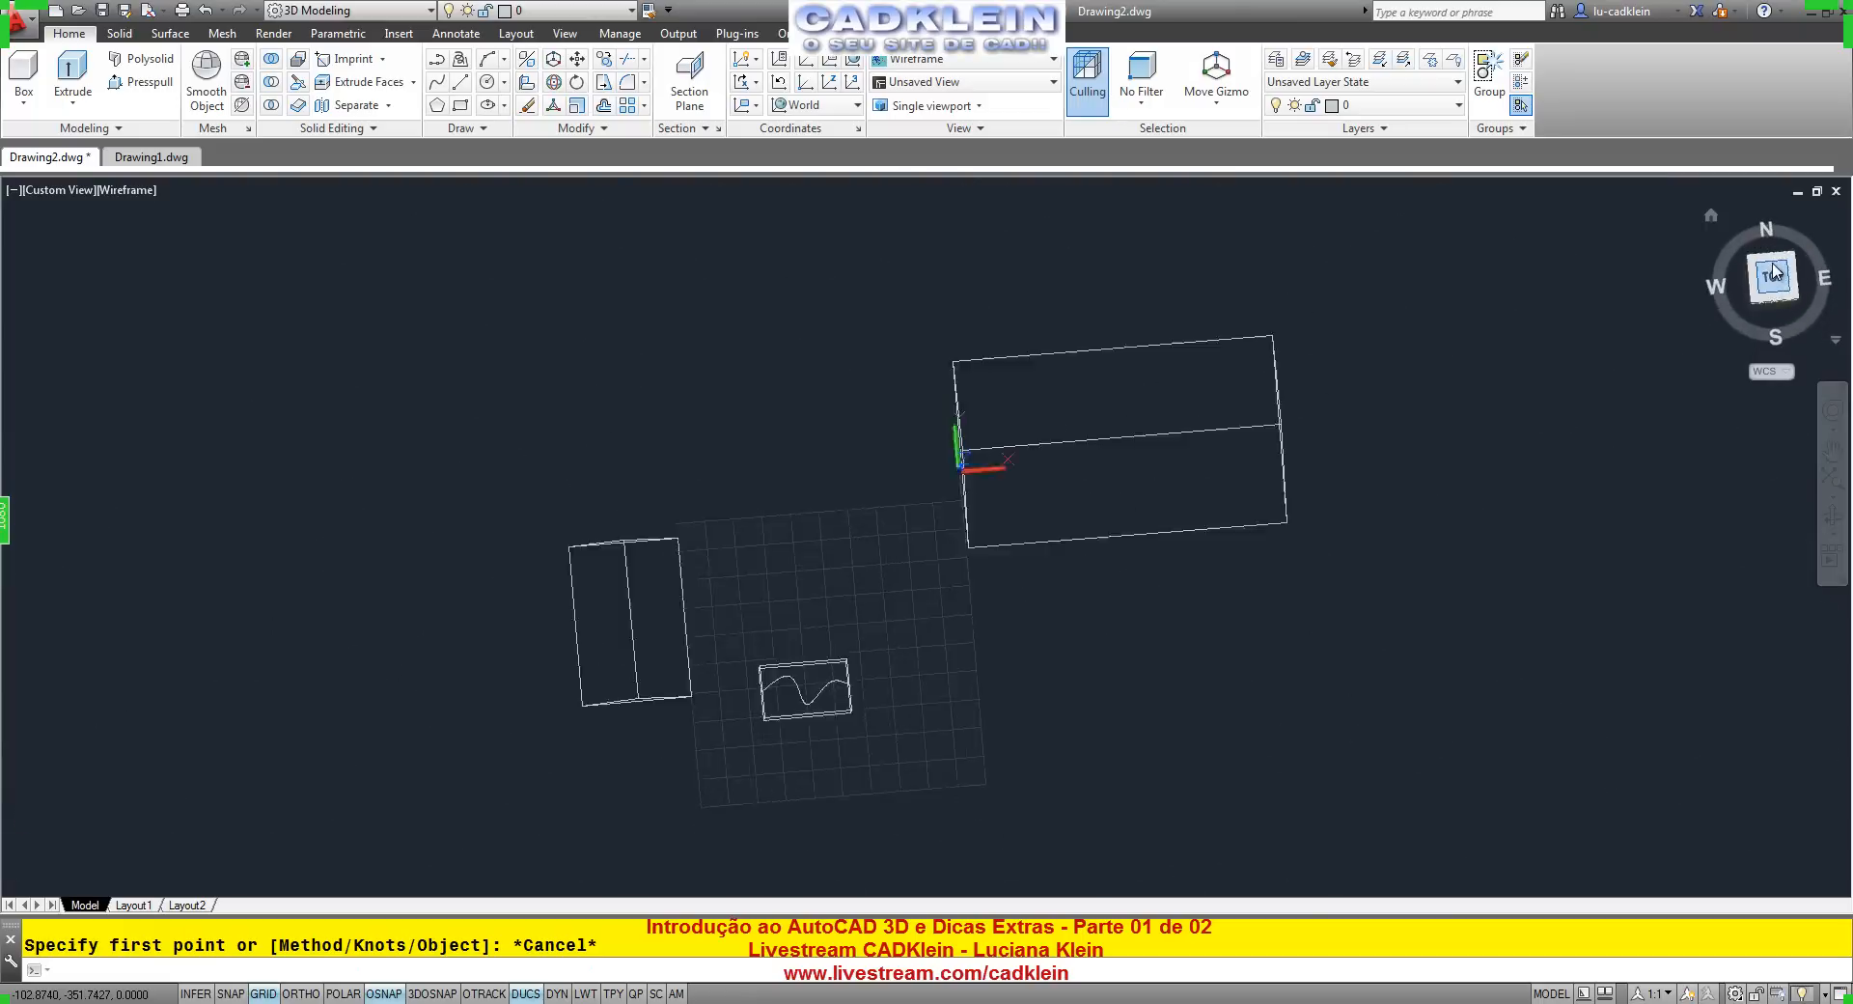
scroll(787, 714, up, 7)
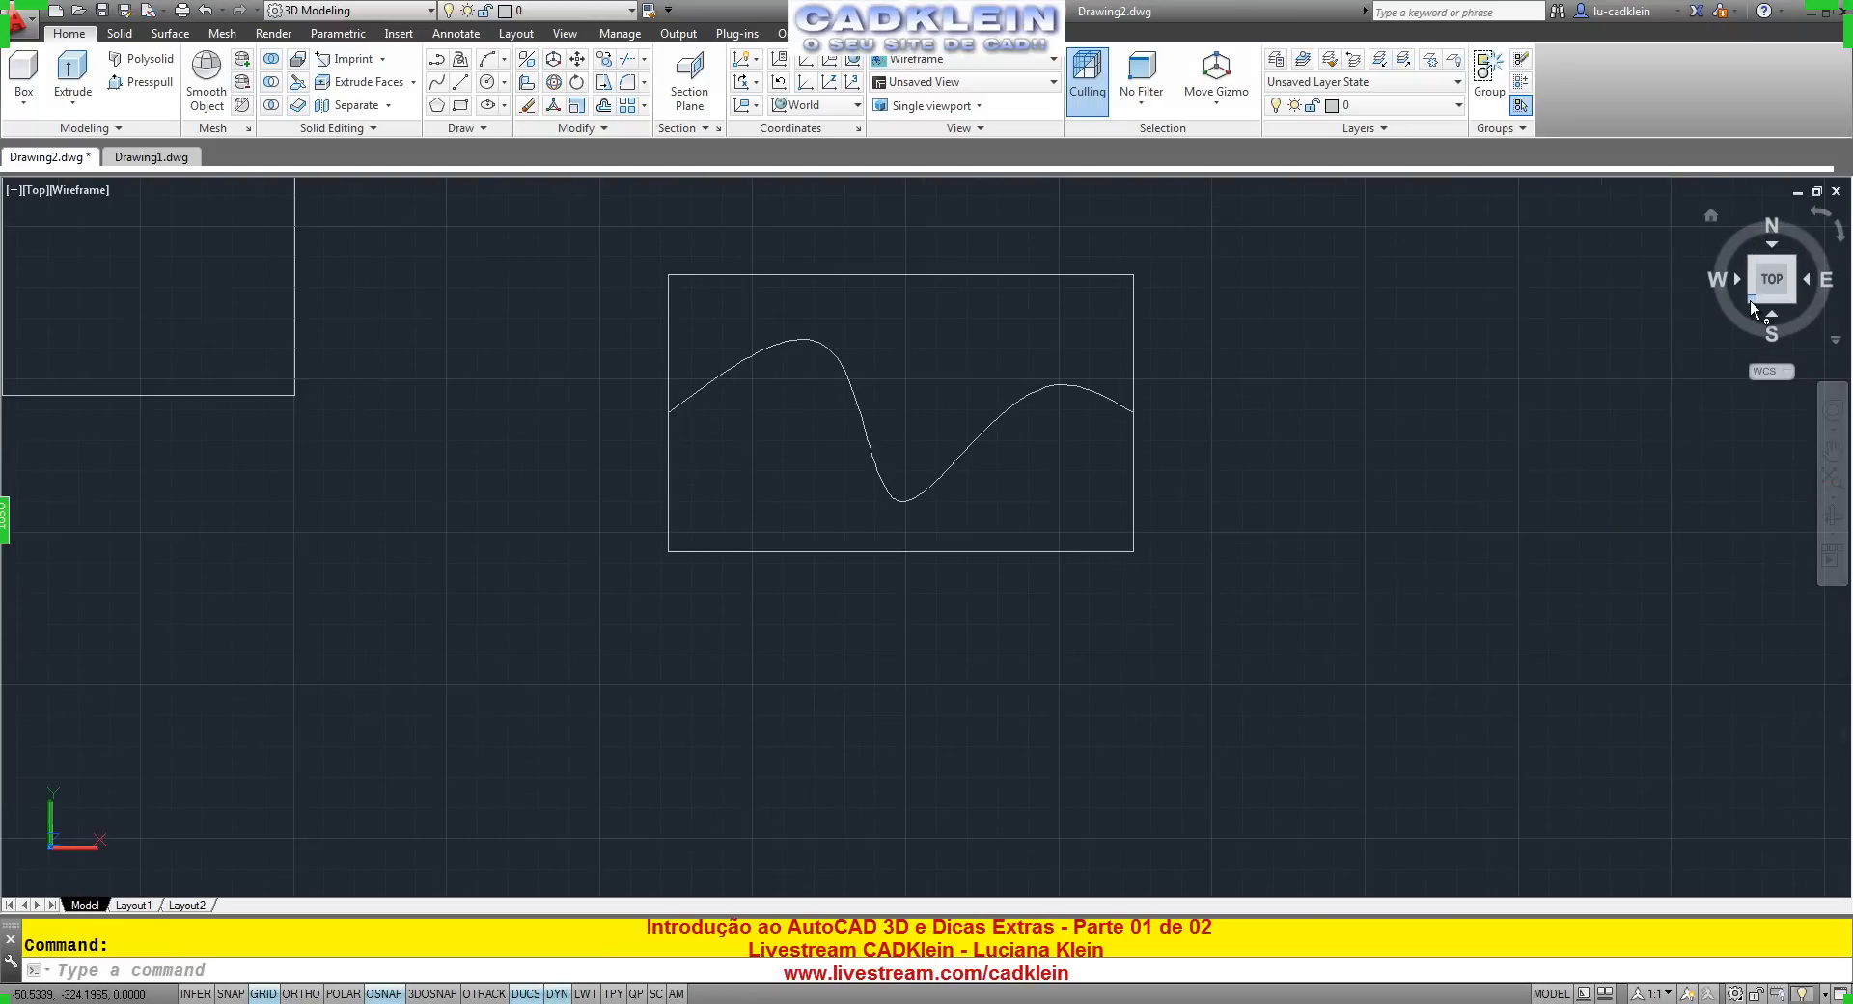
click(1710, 215)
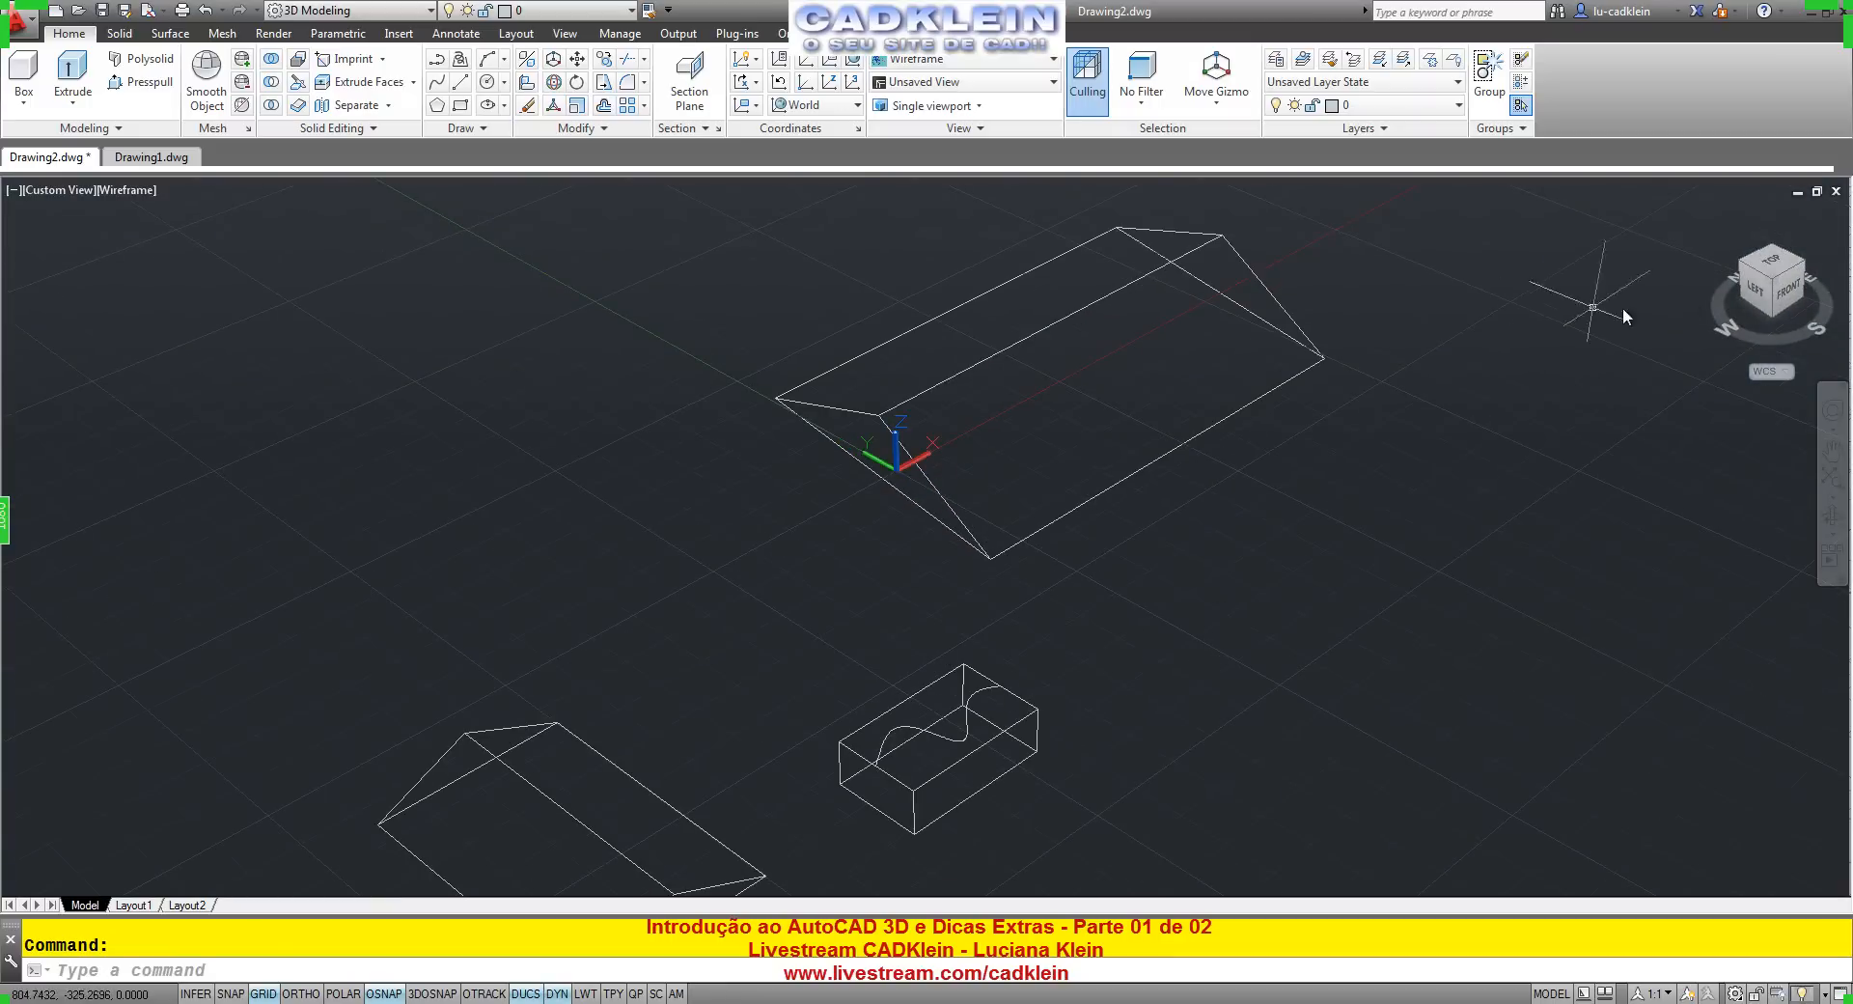
Set the view projection to Parallel.
right_click(1712, 216)
click(1675, 259)
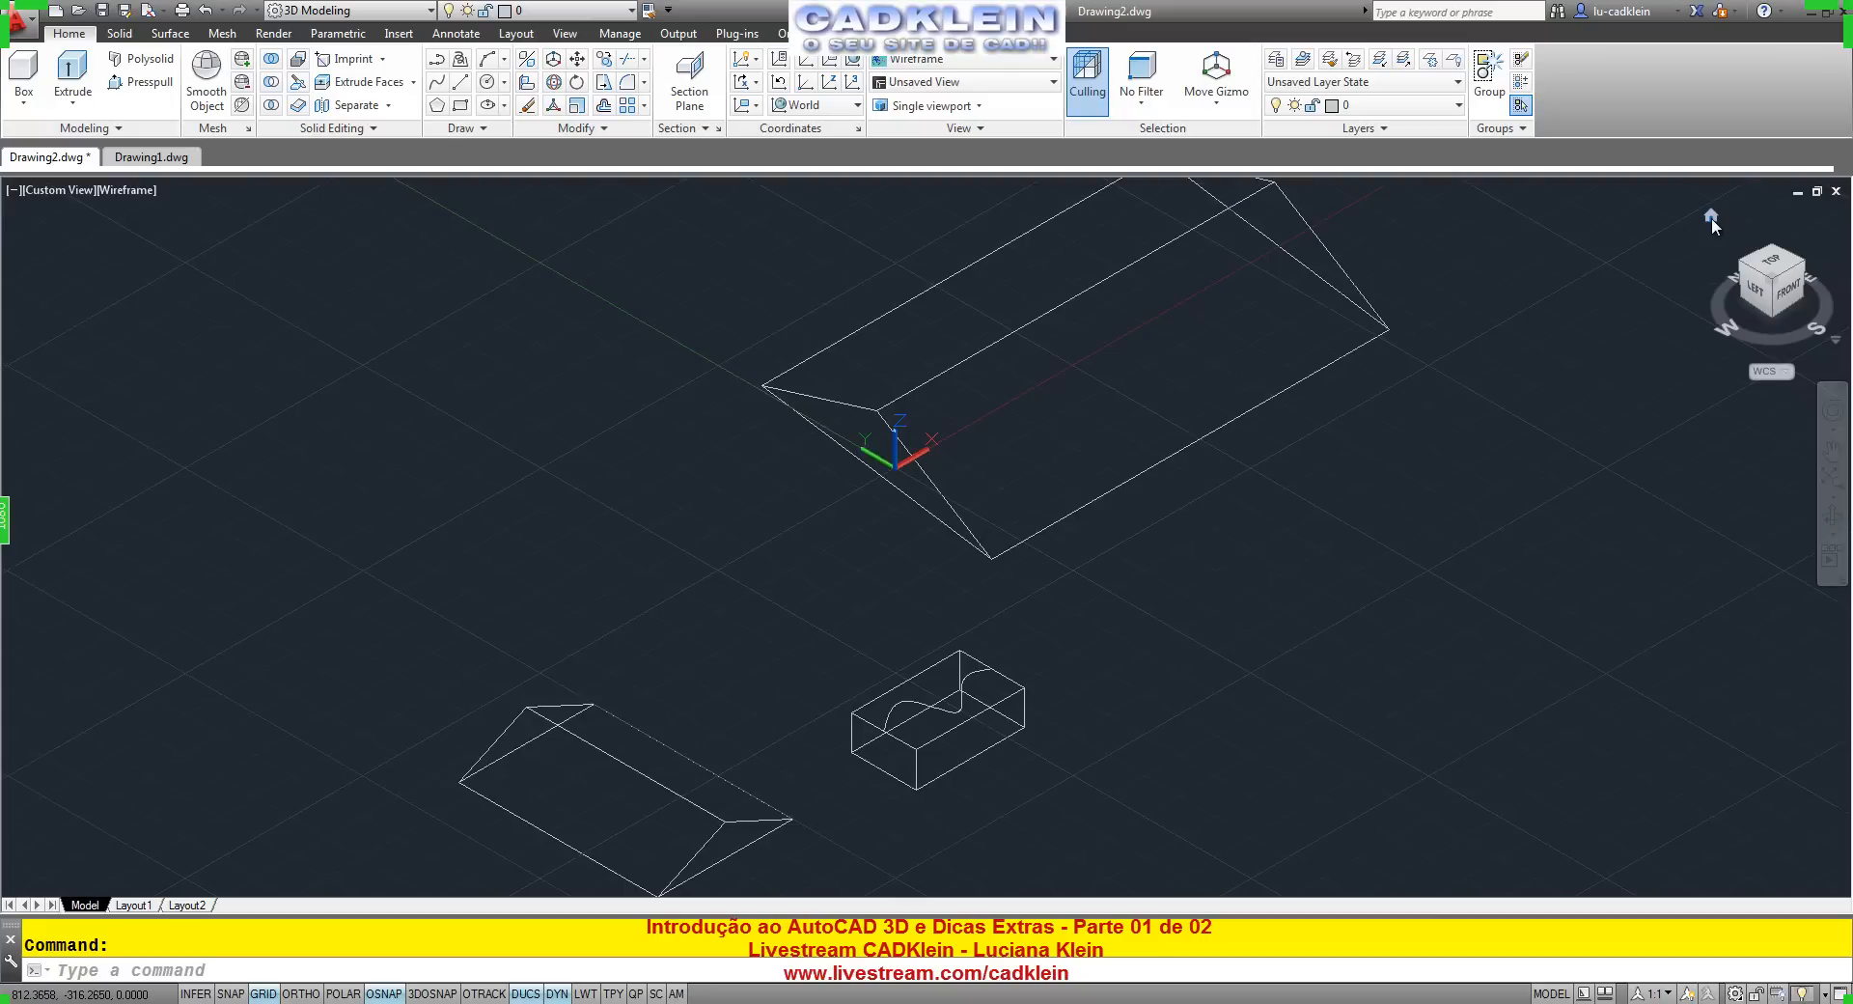
right_click(1712, 222)
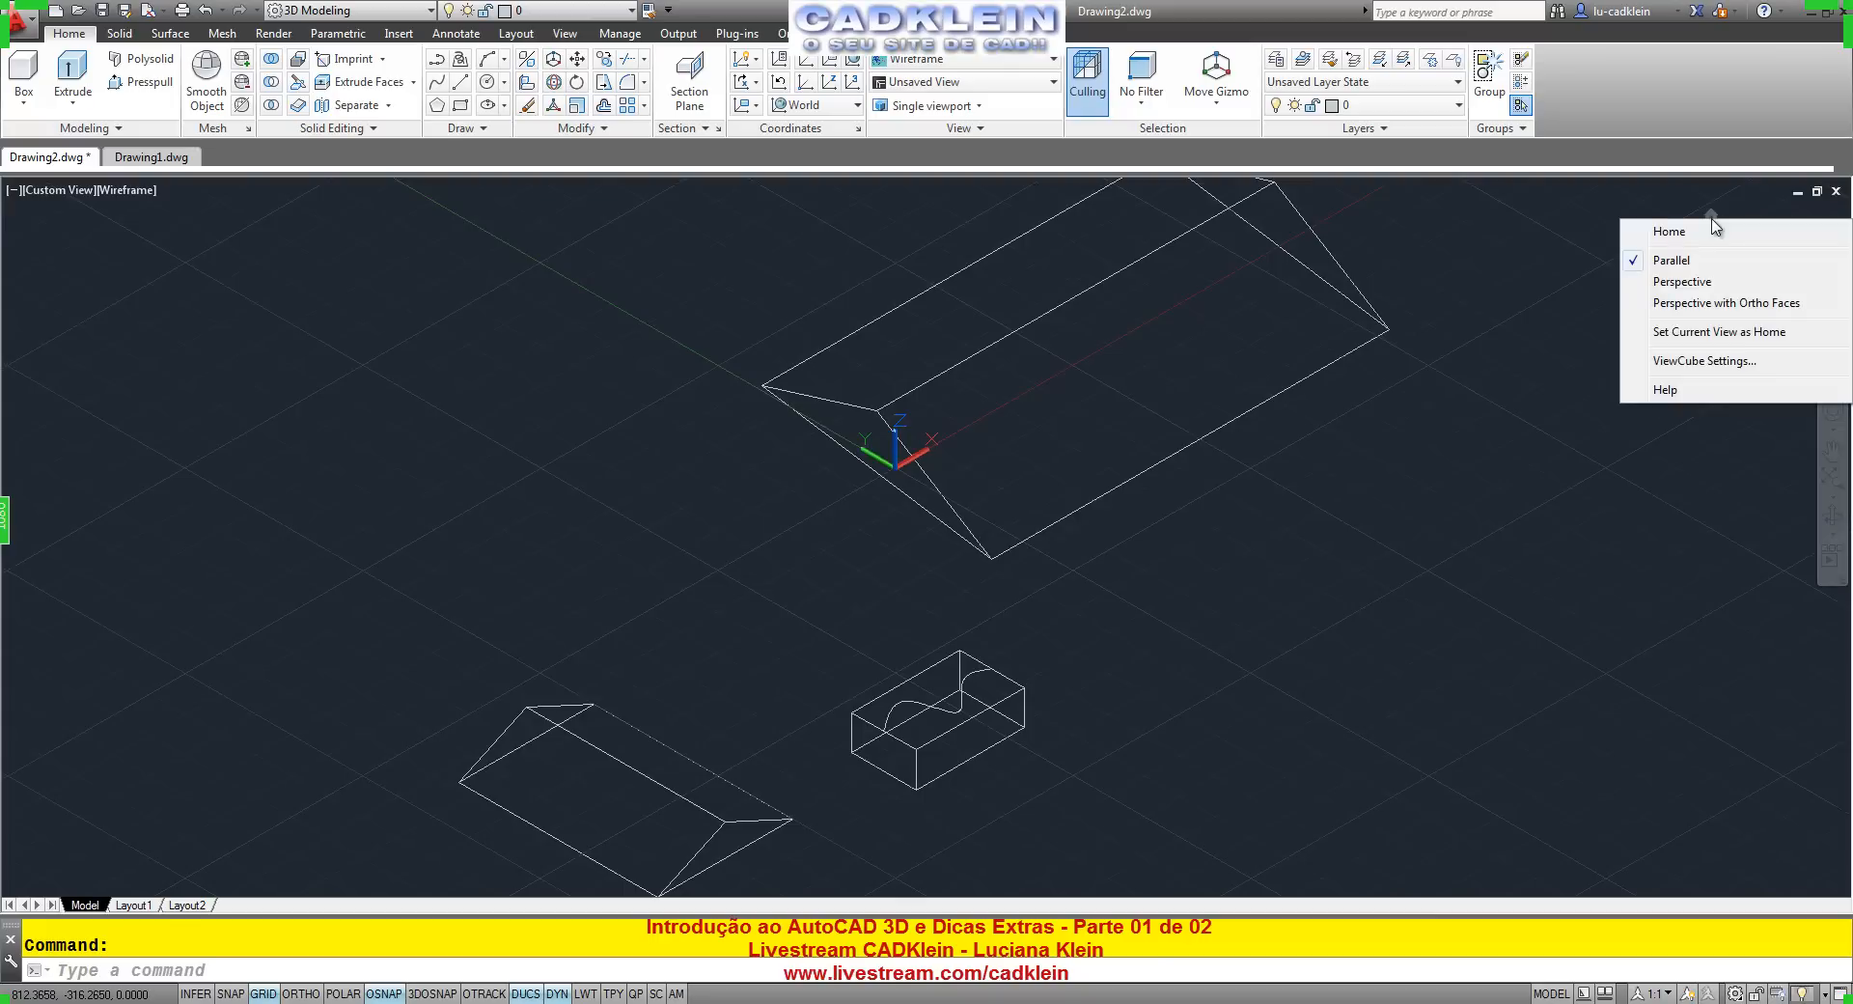
click(1445, 381)
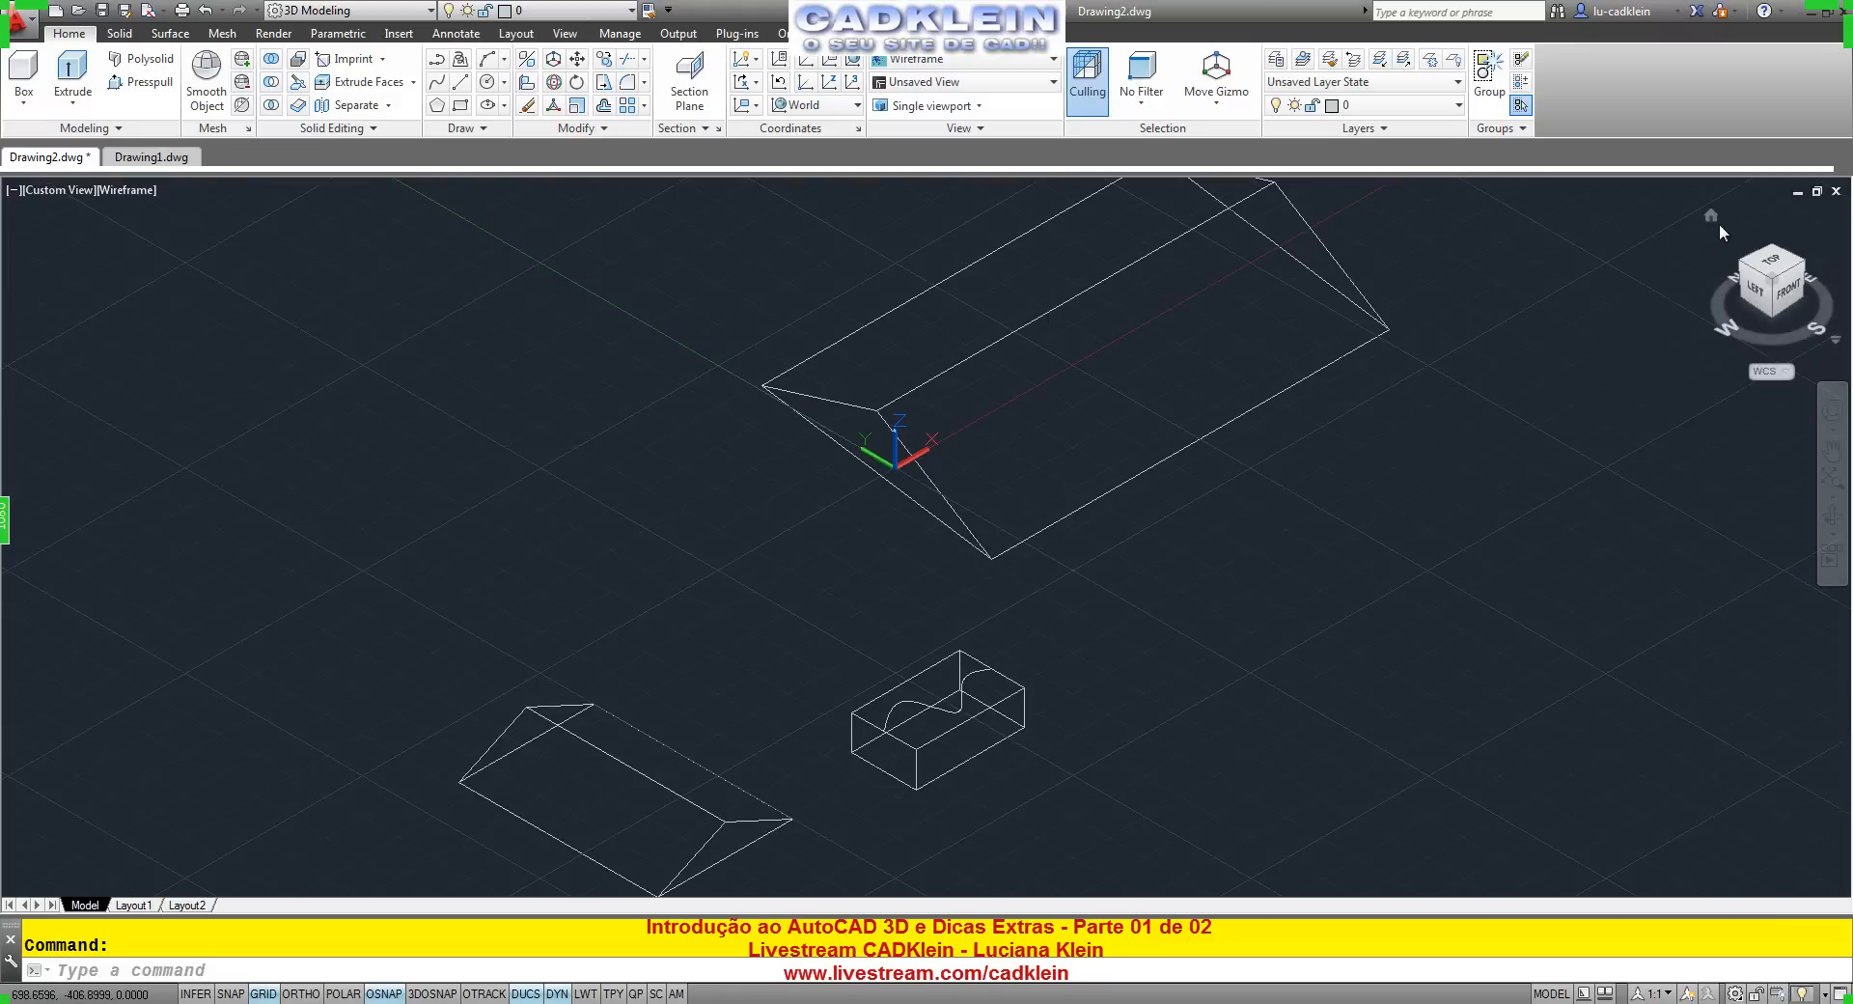
right_click(1706, 216)
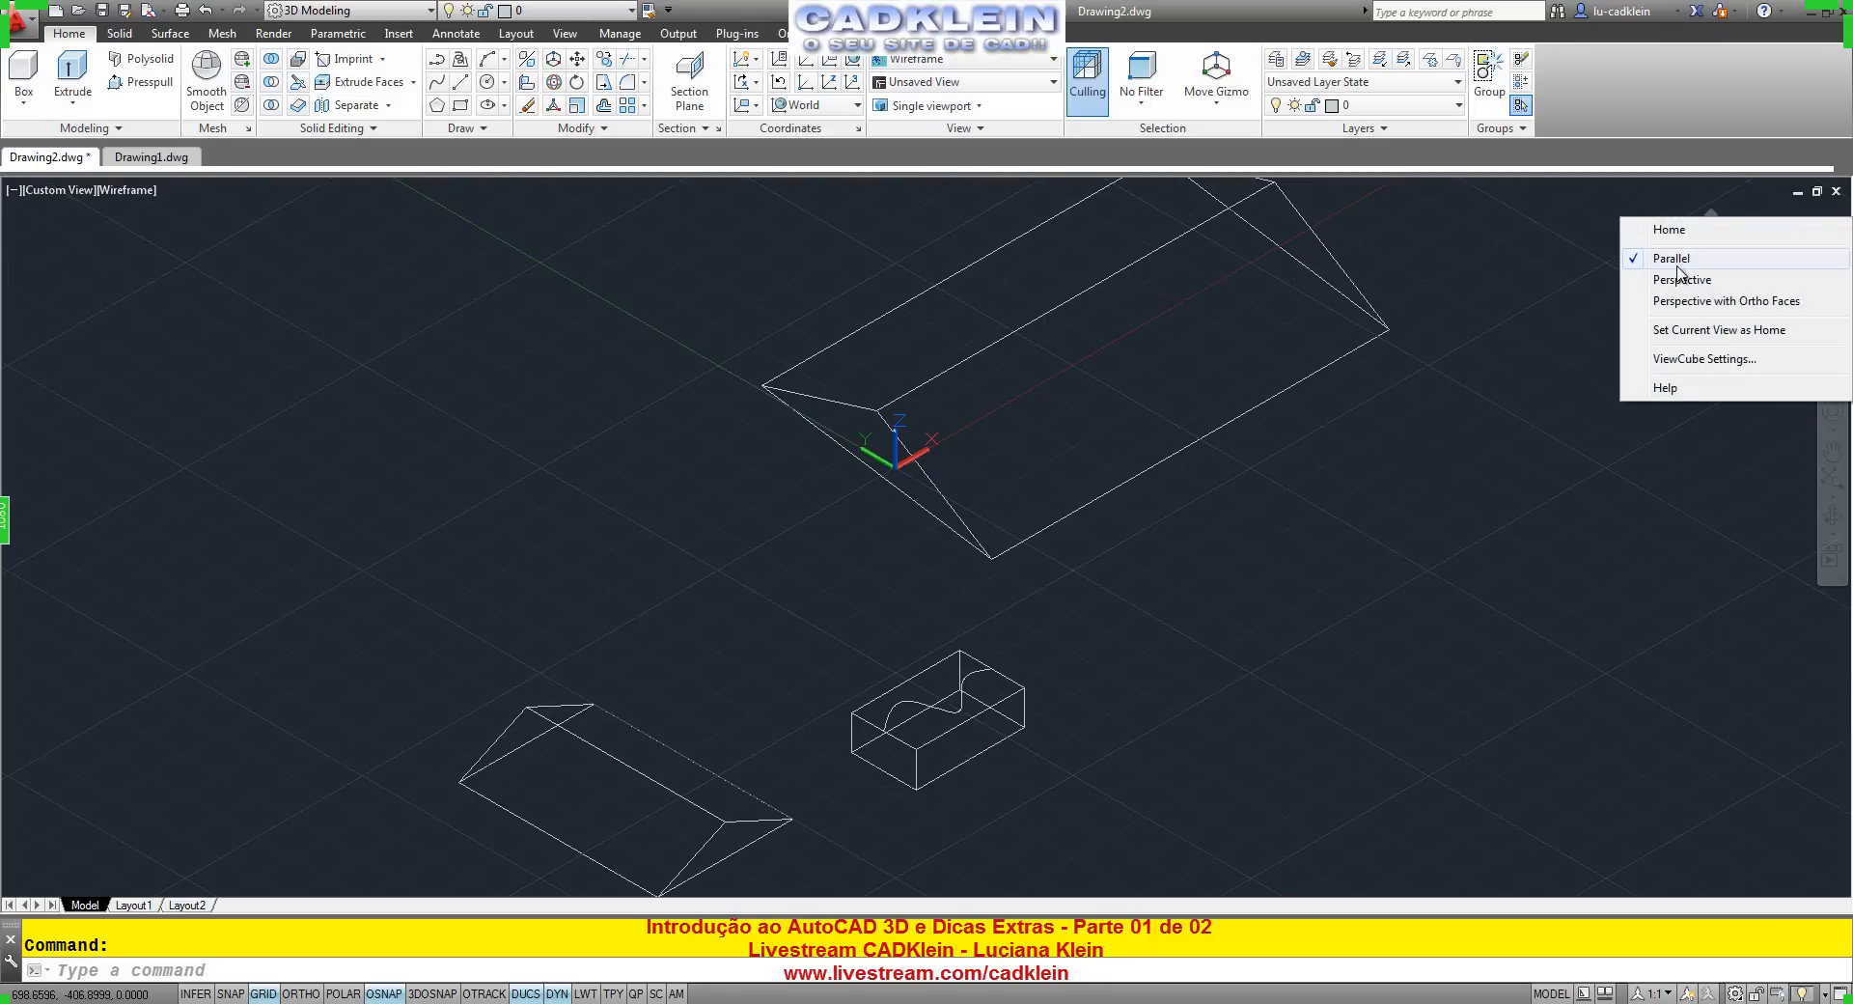
click(1677, 268)
Set a closer view of the box and the smaller roof solid as the home view and test returning to it.
scroll(1051, 691, up, 2)
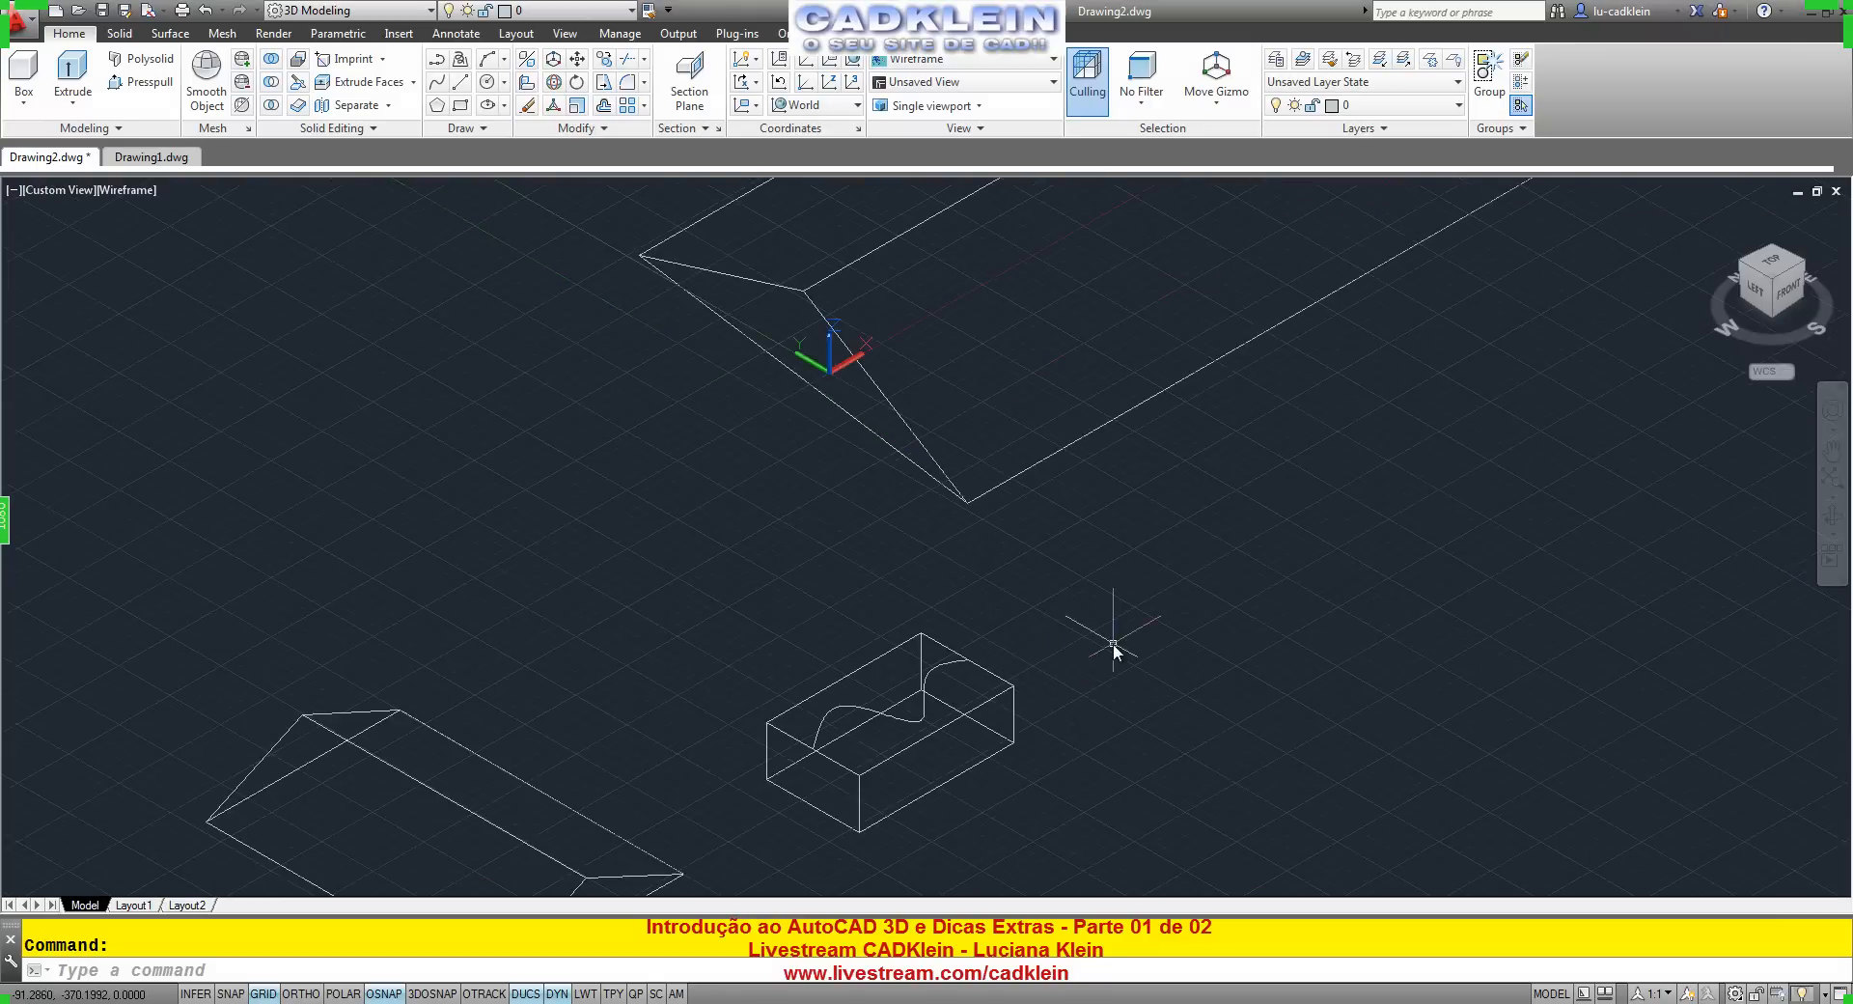
middle_drag(1109, 633, 1149, 560)
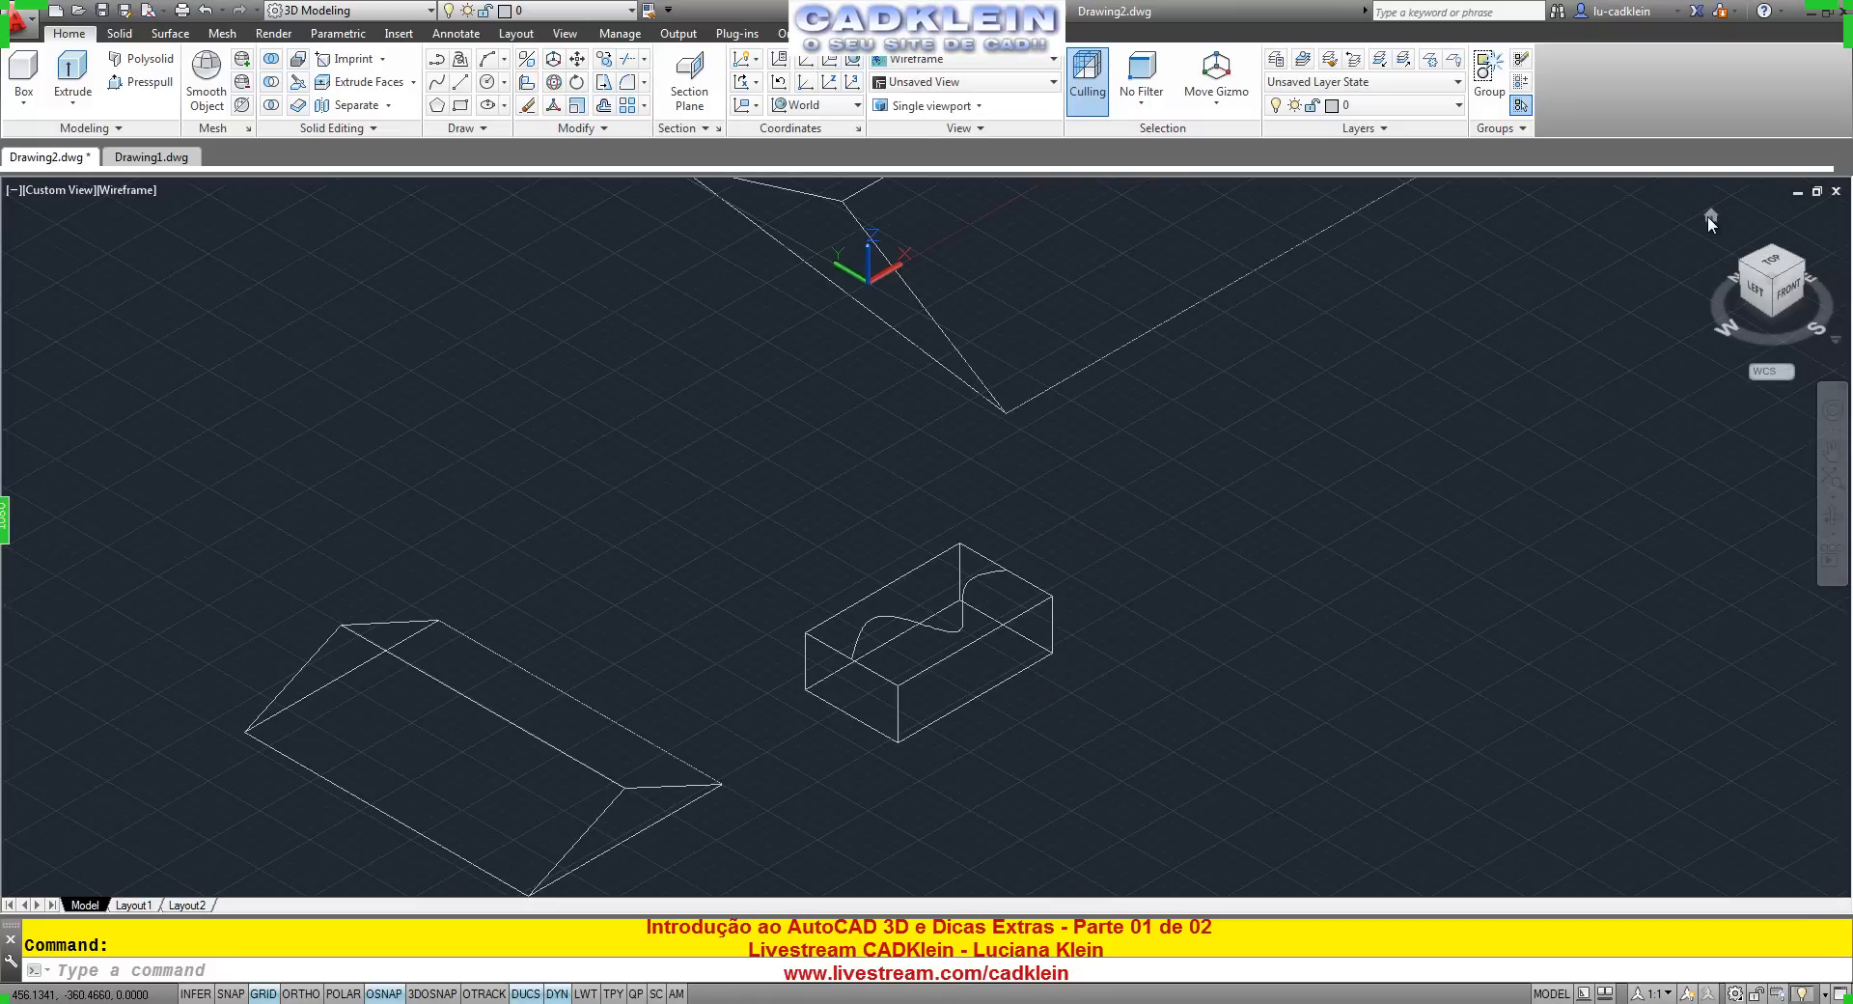
right_click(1708, 217)
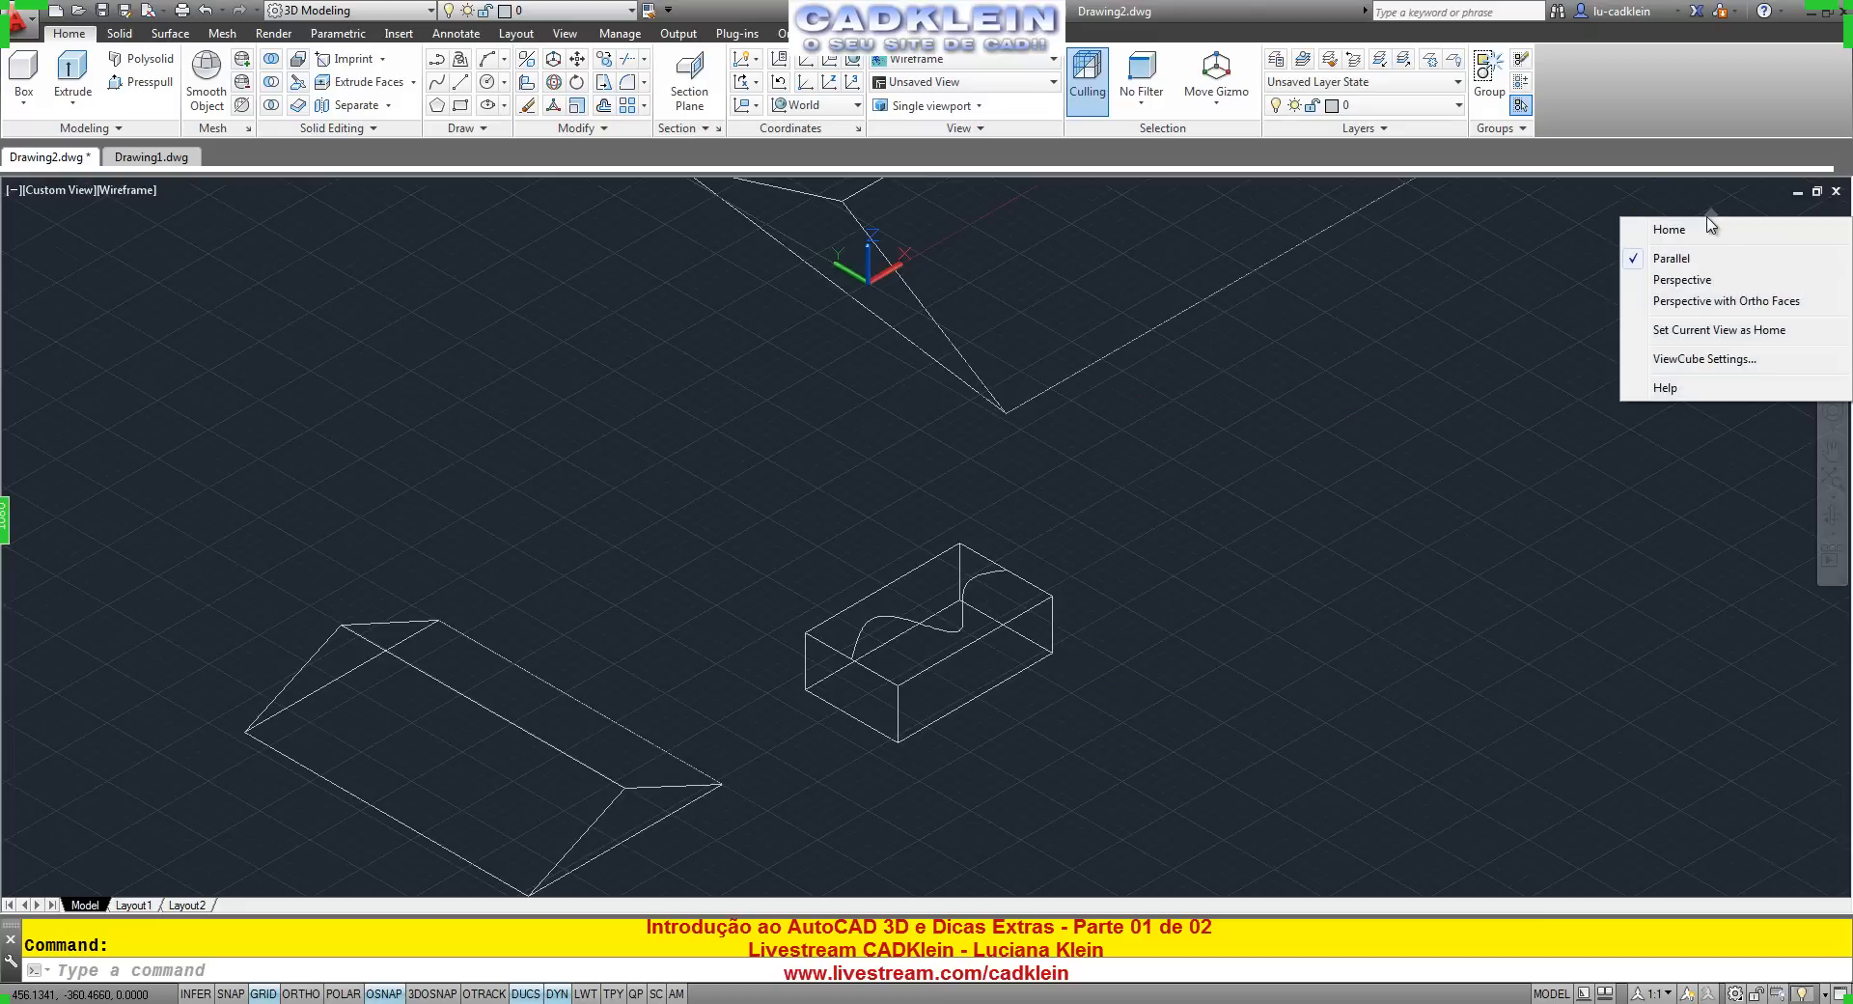
click(1711, 330)
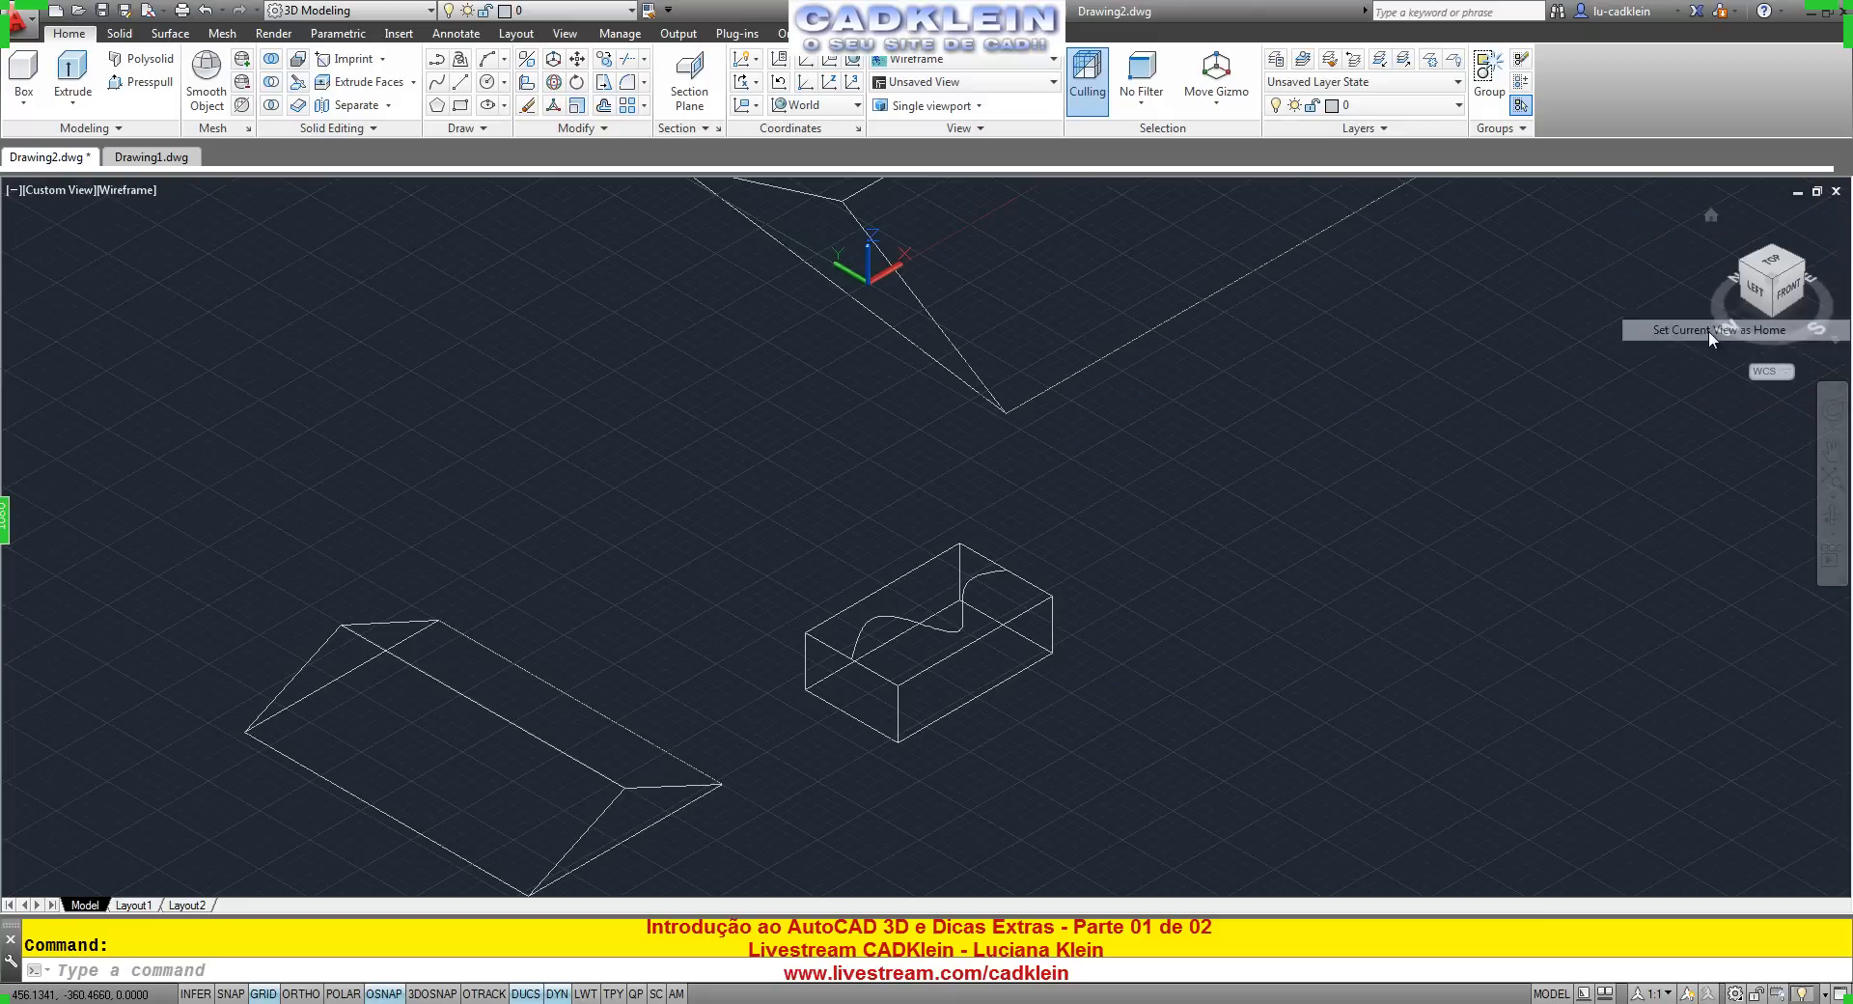
scroll(1071, 588, down, 8)
click(1711, 214)
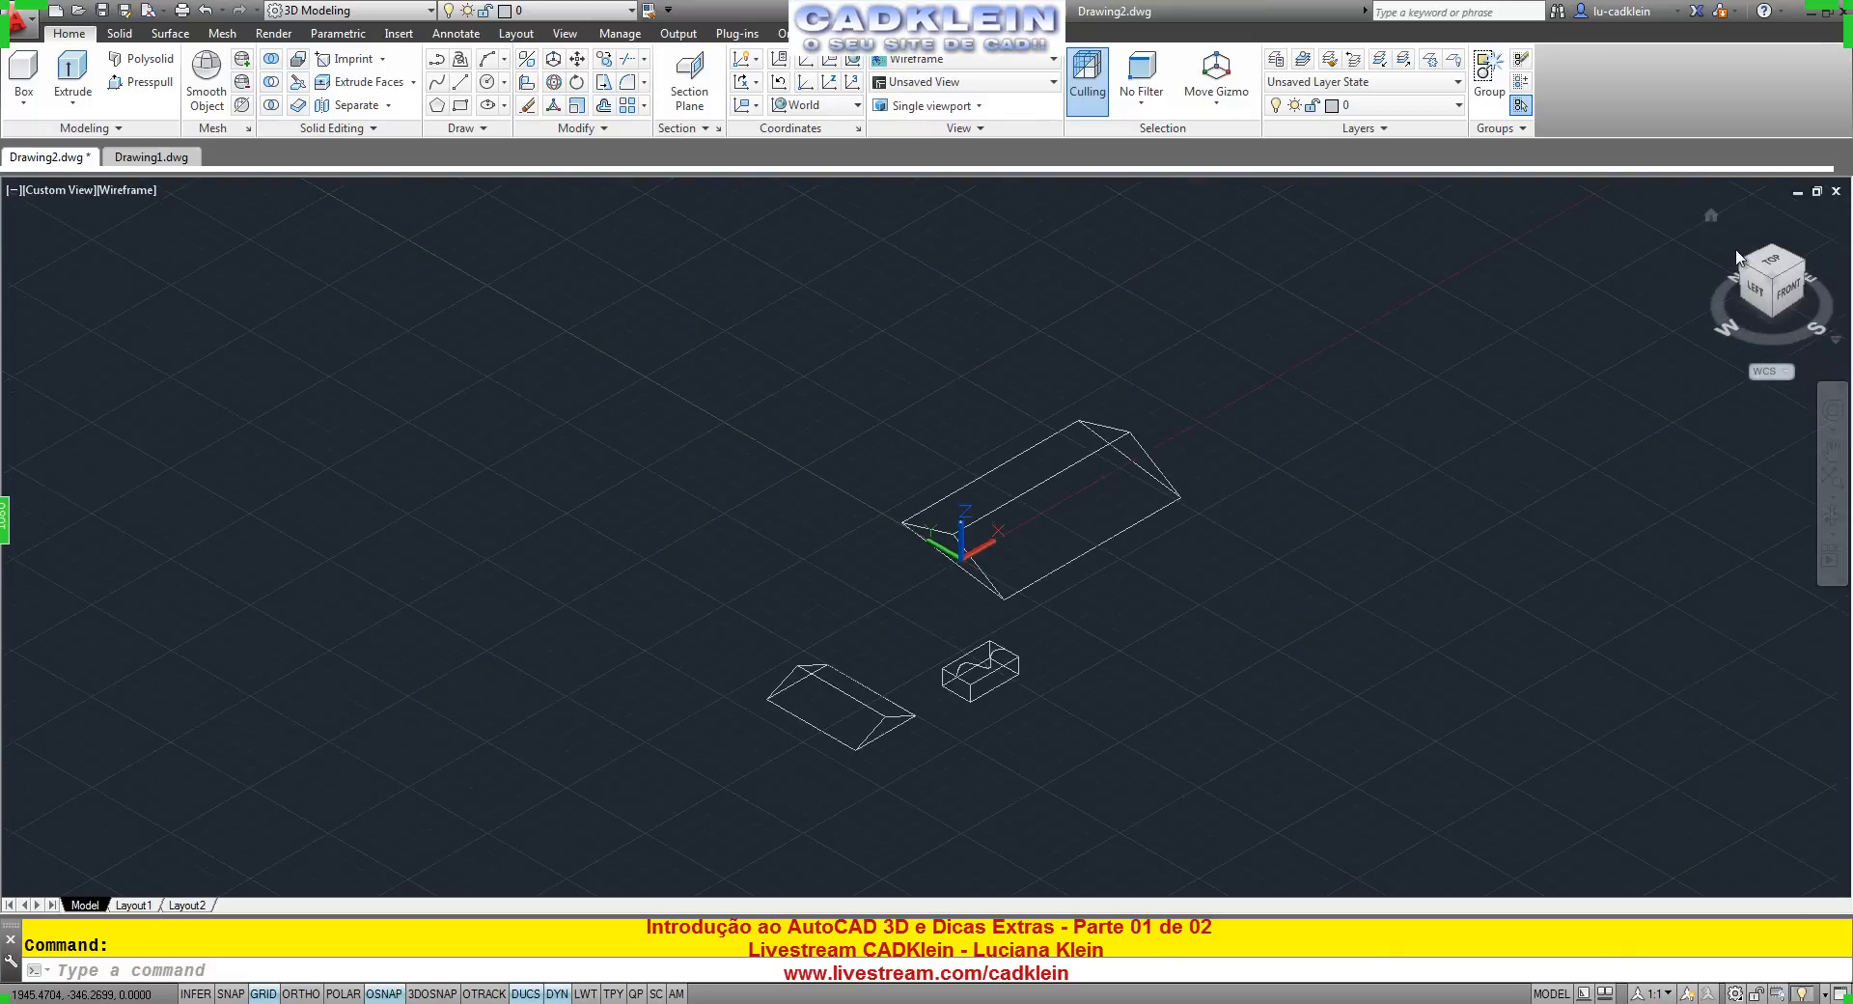
click(1712, 213)
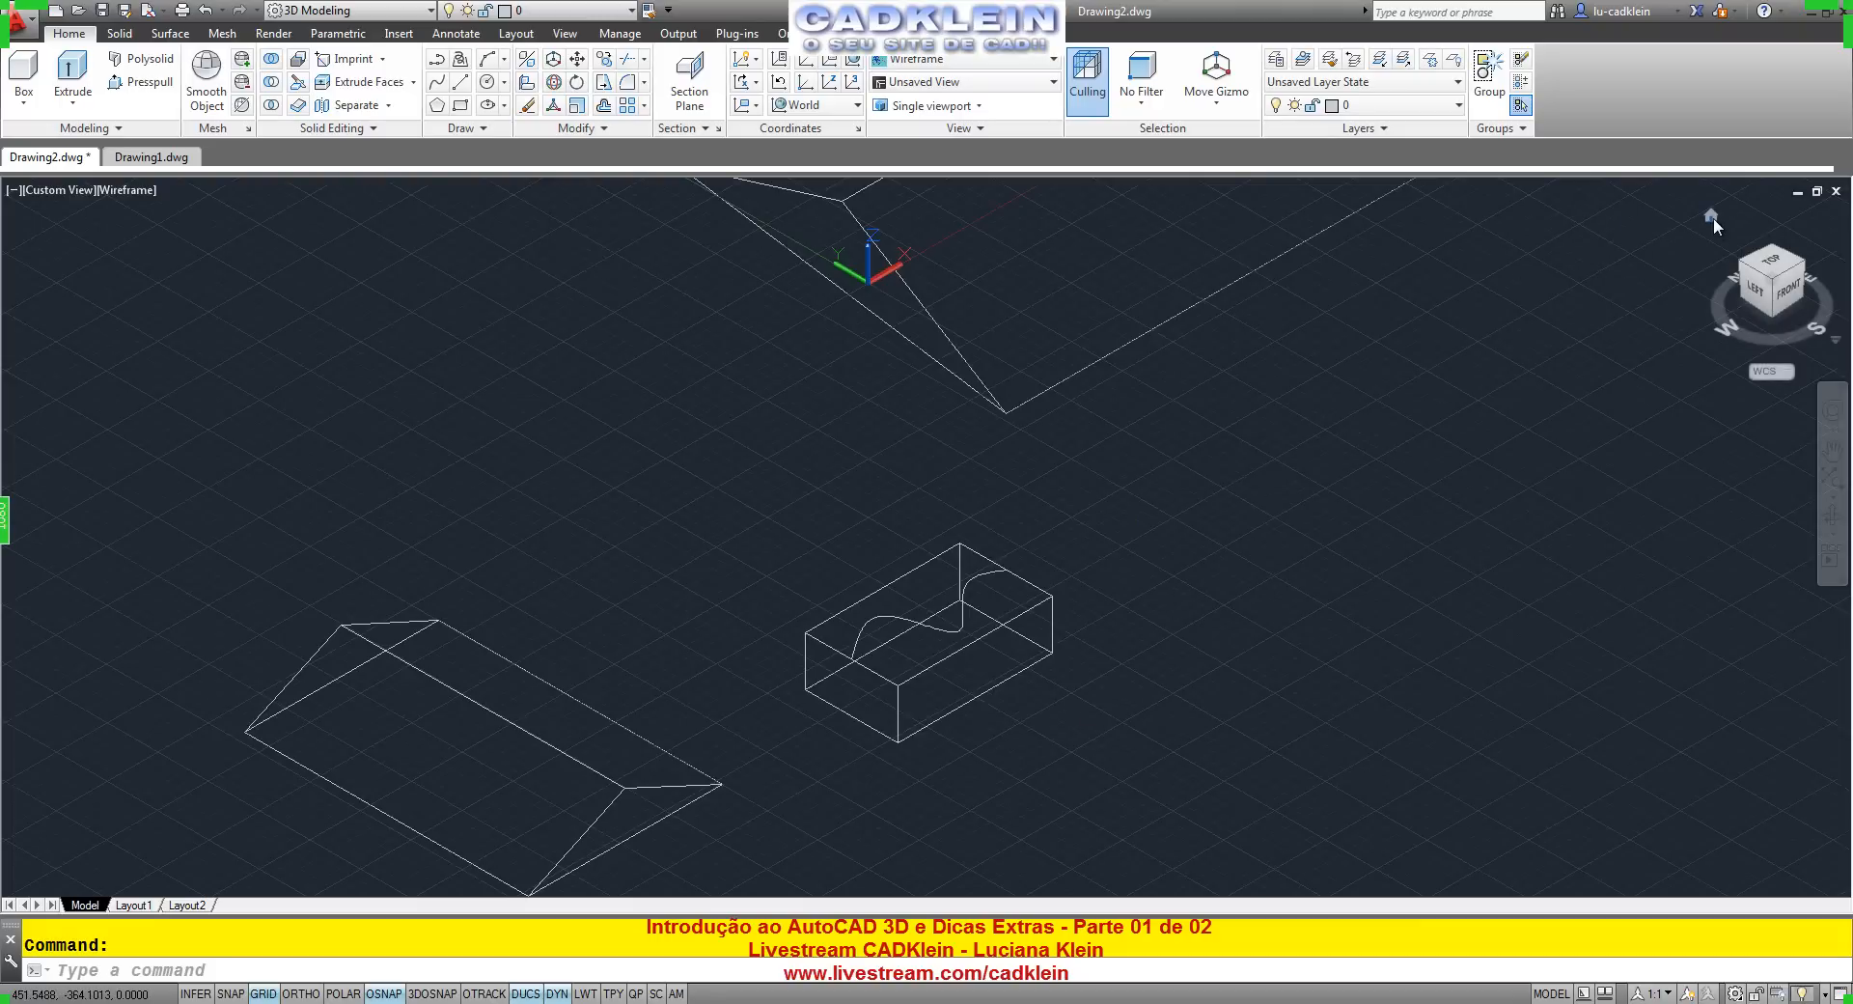
right_click(1712, 217)
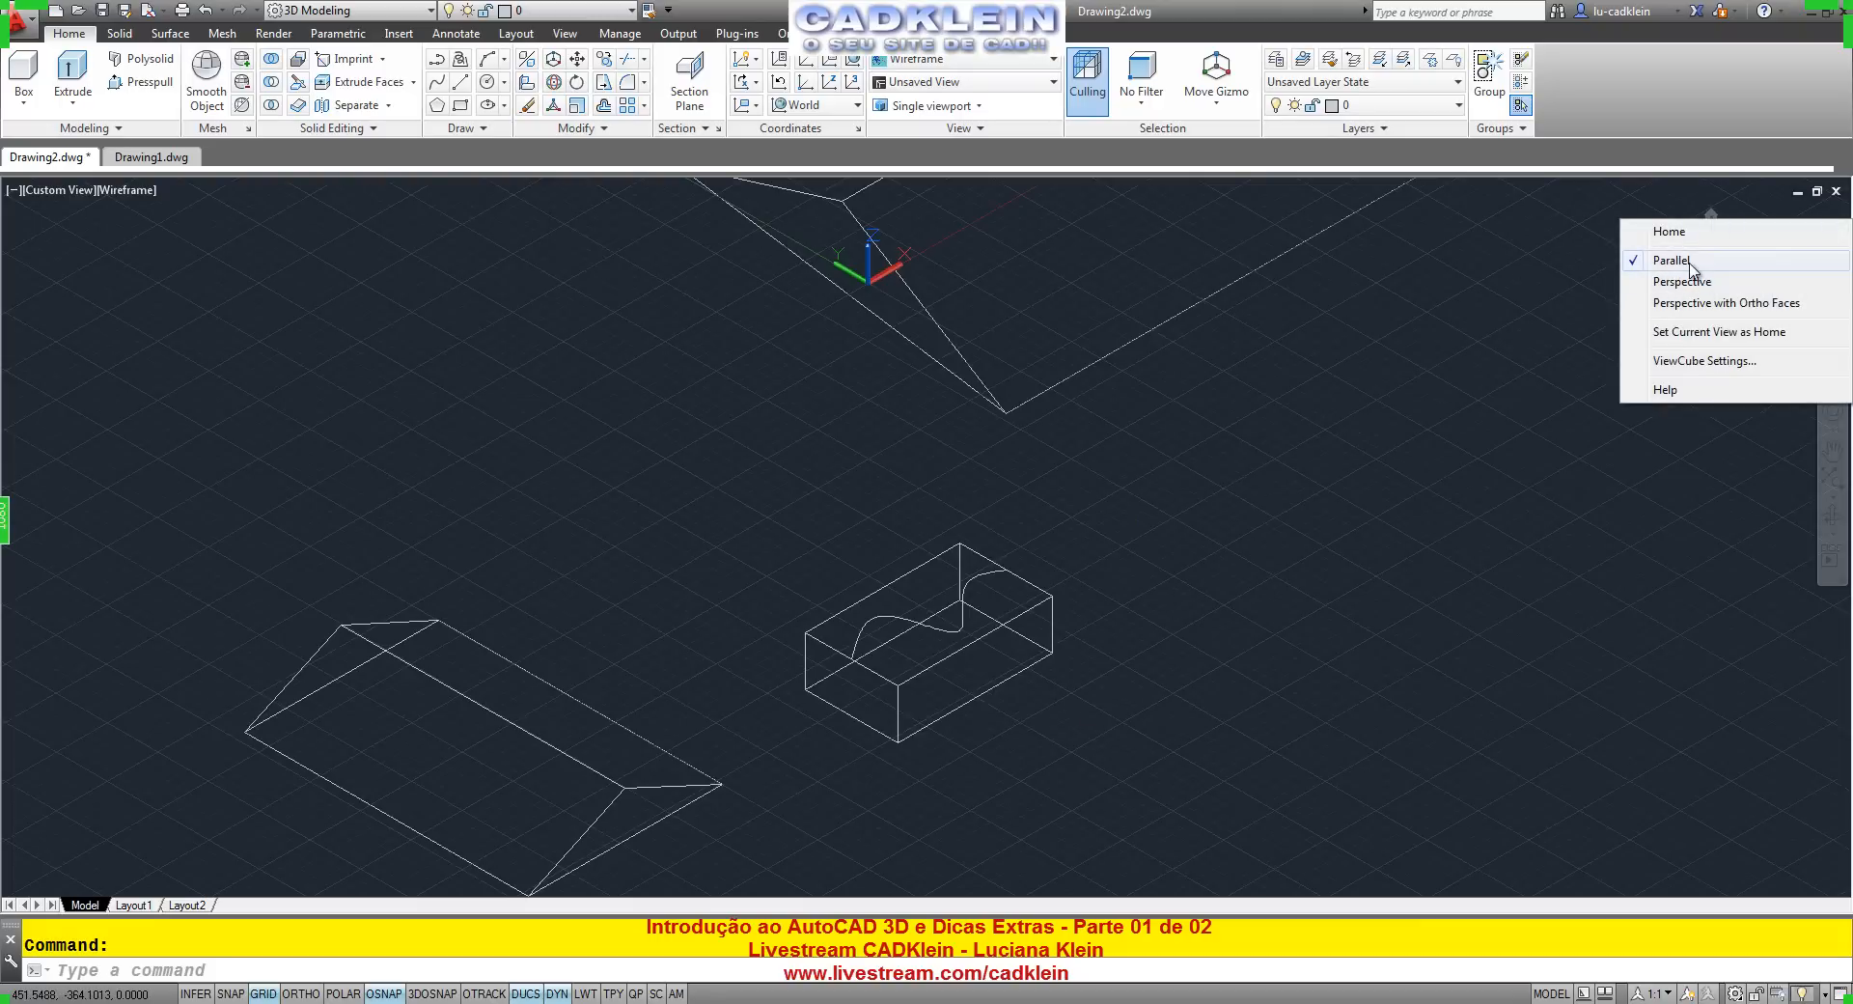
click(1219, 566)
Examine the box and the spline as separate objects, look at the model from the front, and return to the home view.
scroll(913, 651, up, 5)
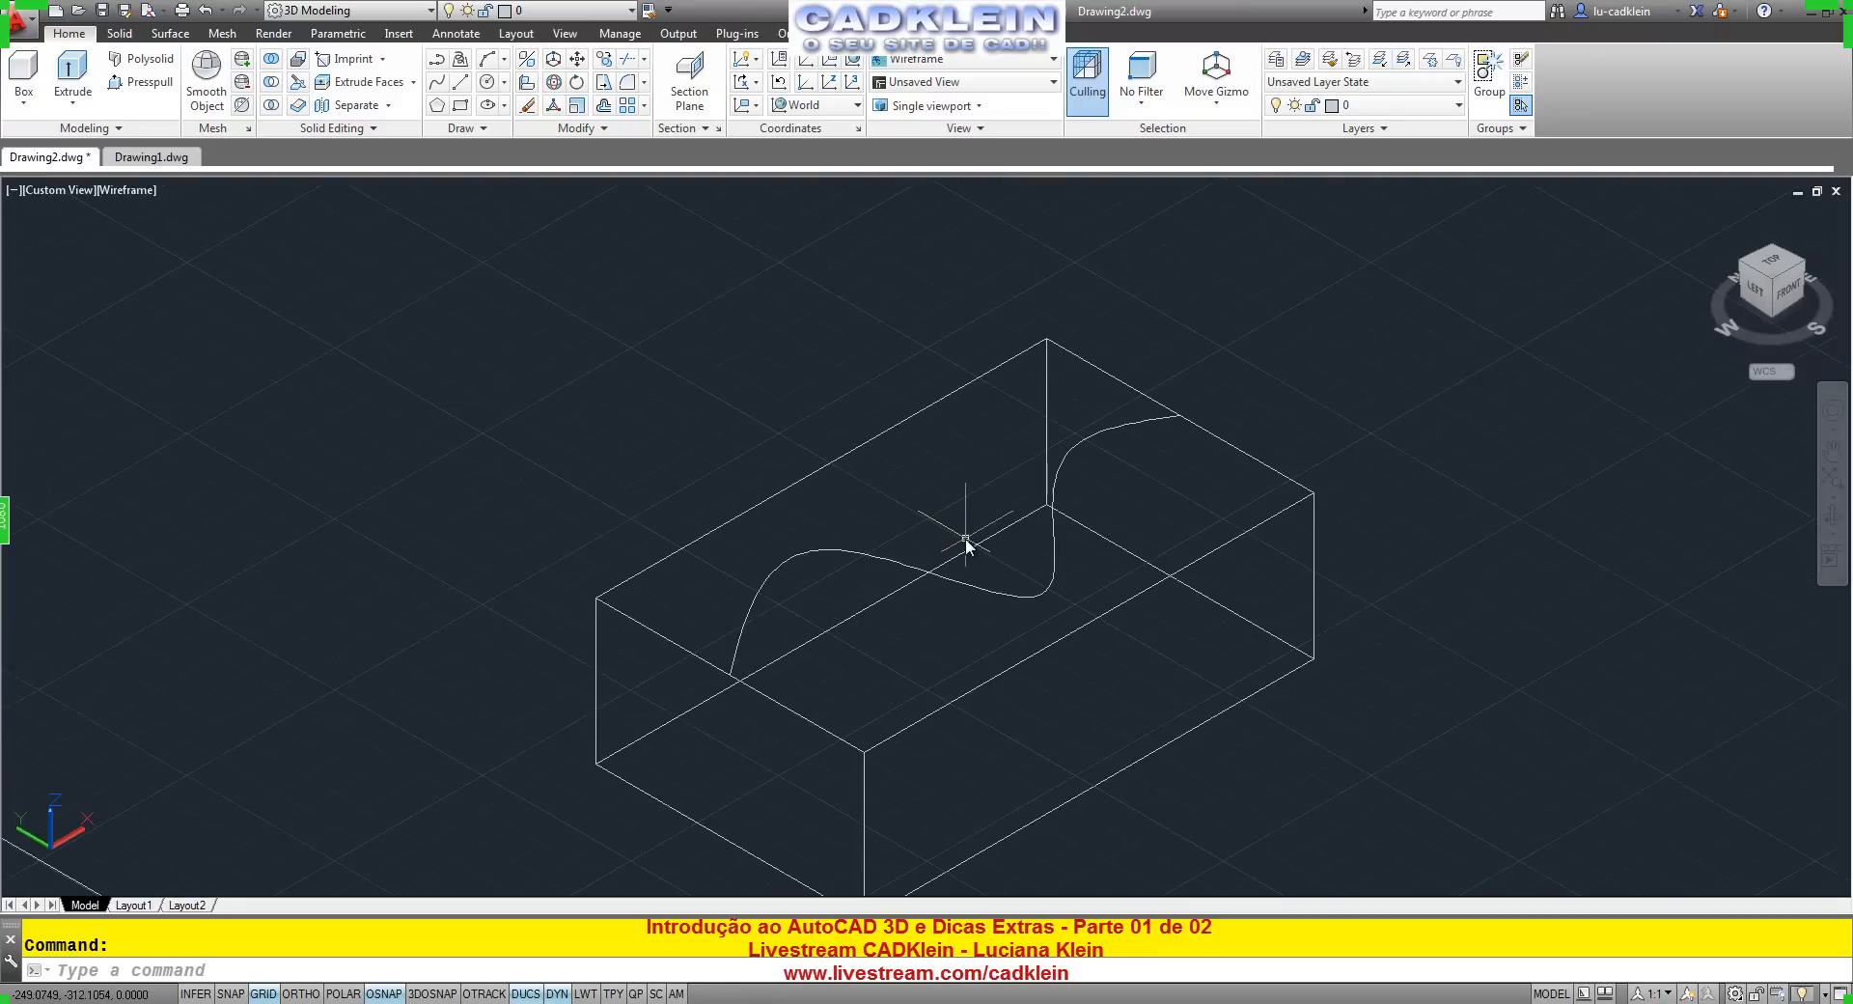
click(843, 456)
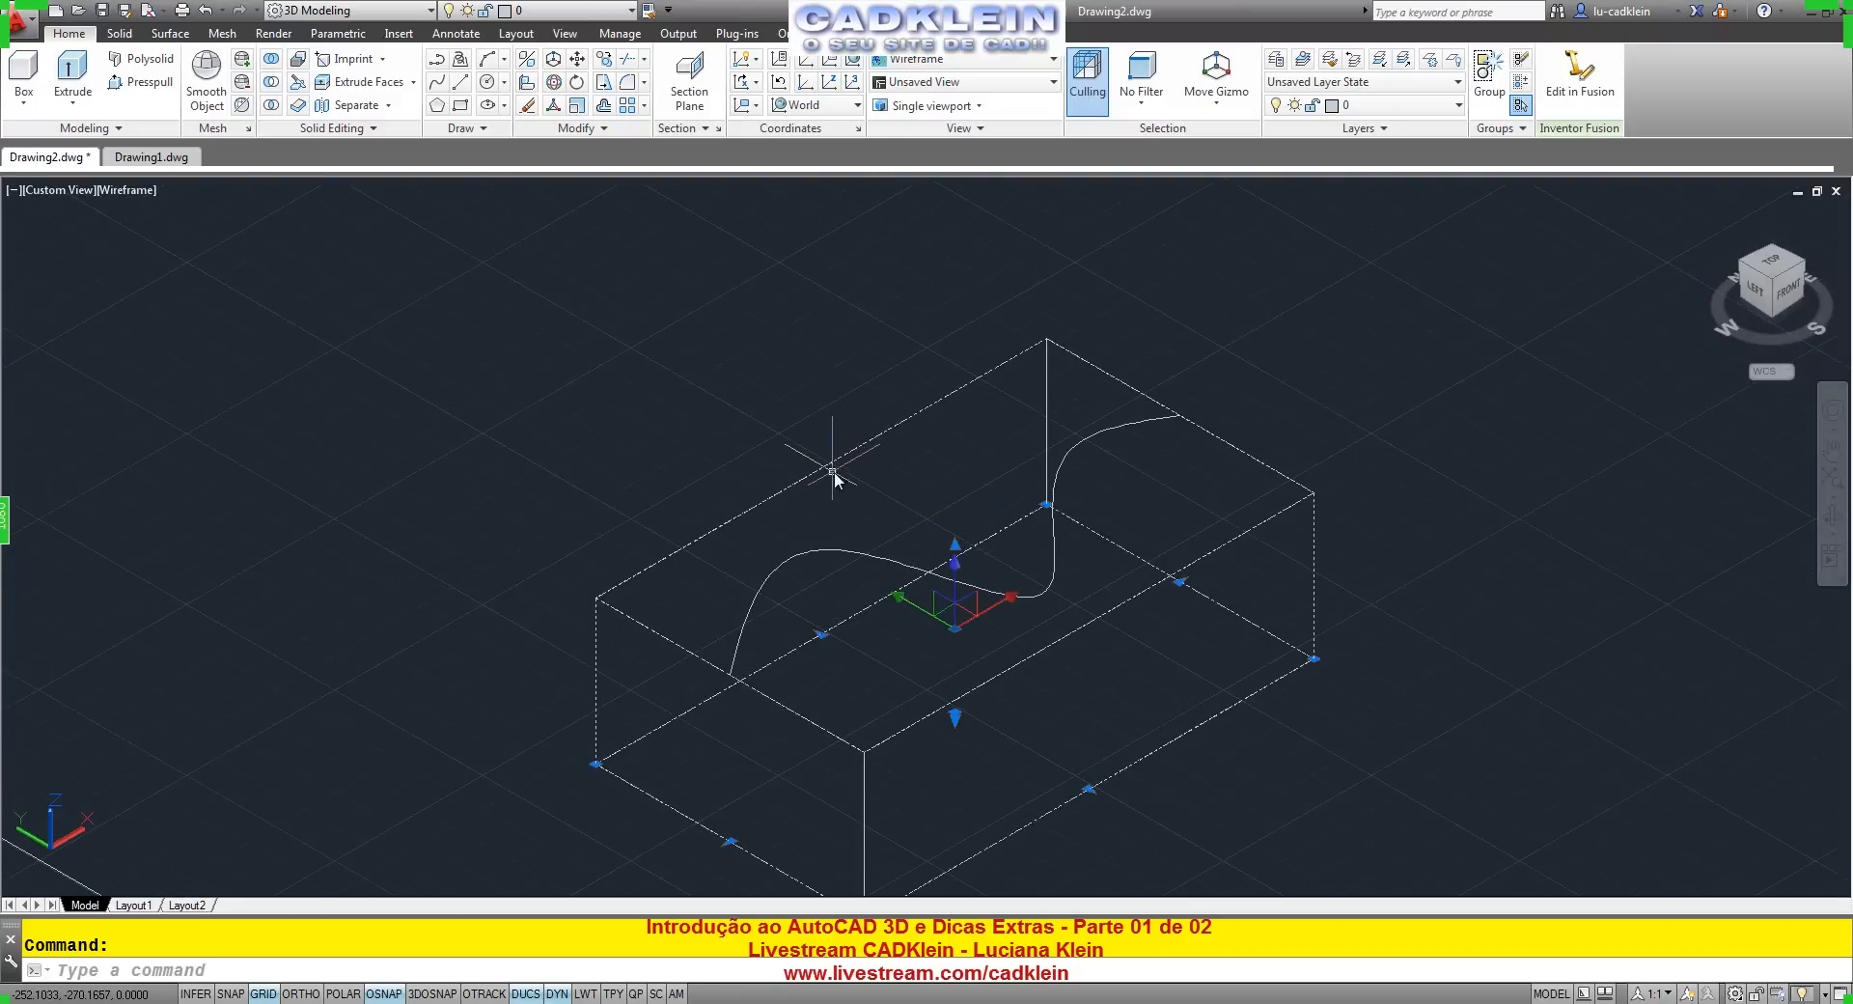
key(Escape)
click(1101, 433)
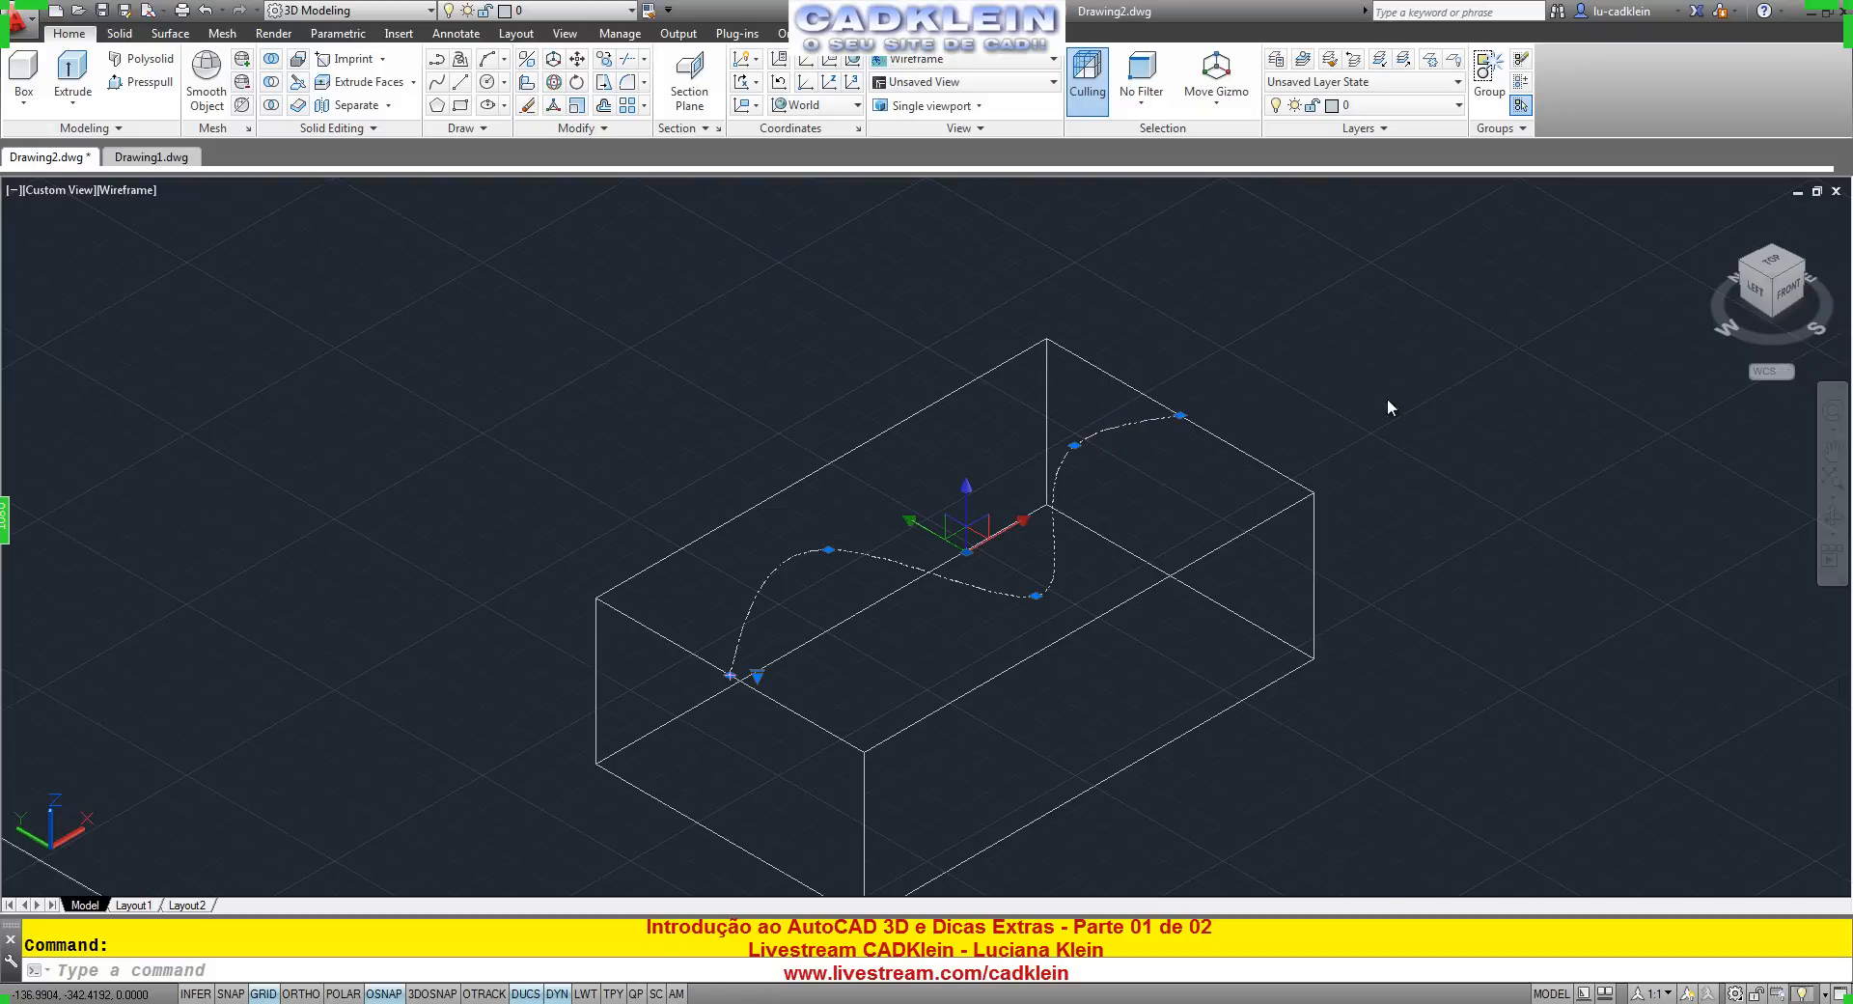
key(Escape)
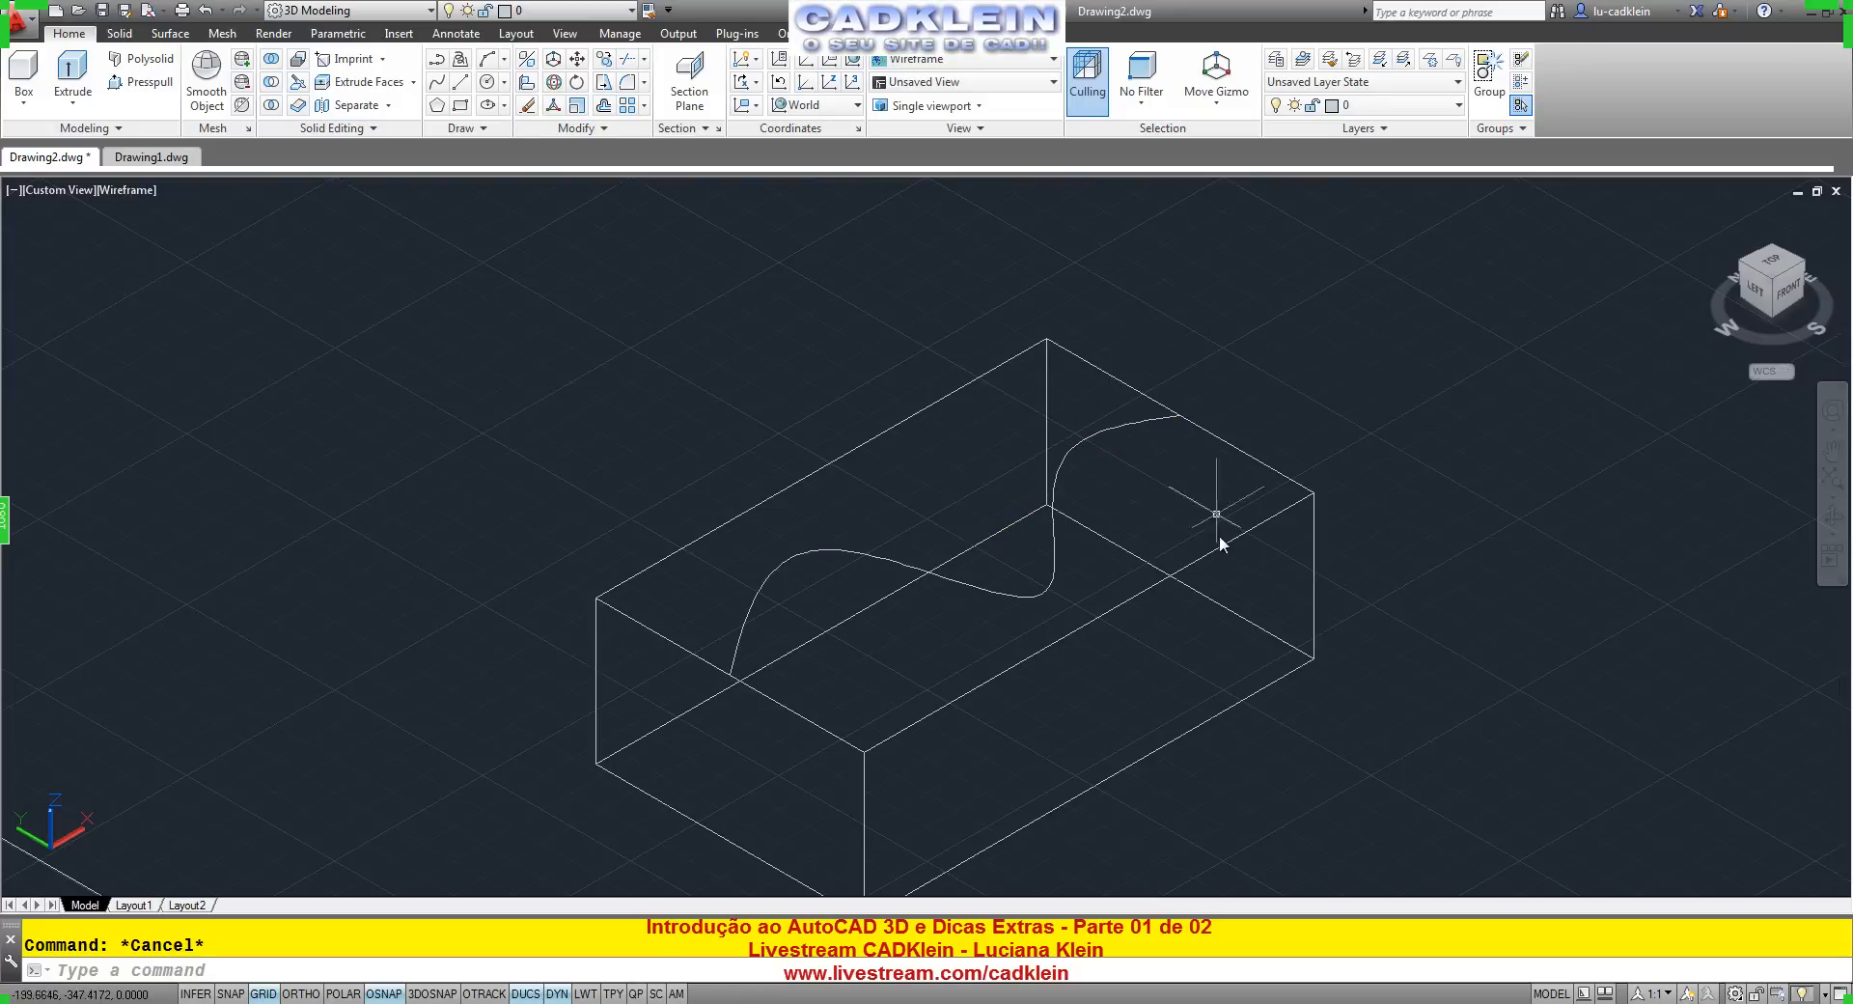
click(1785, 287)
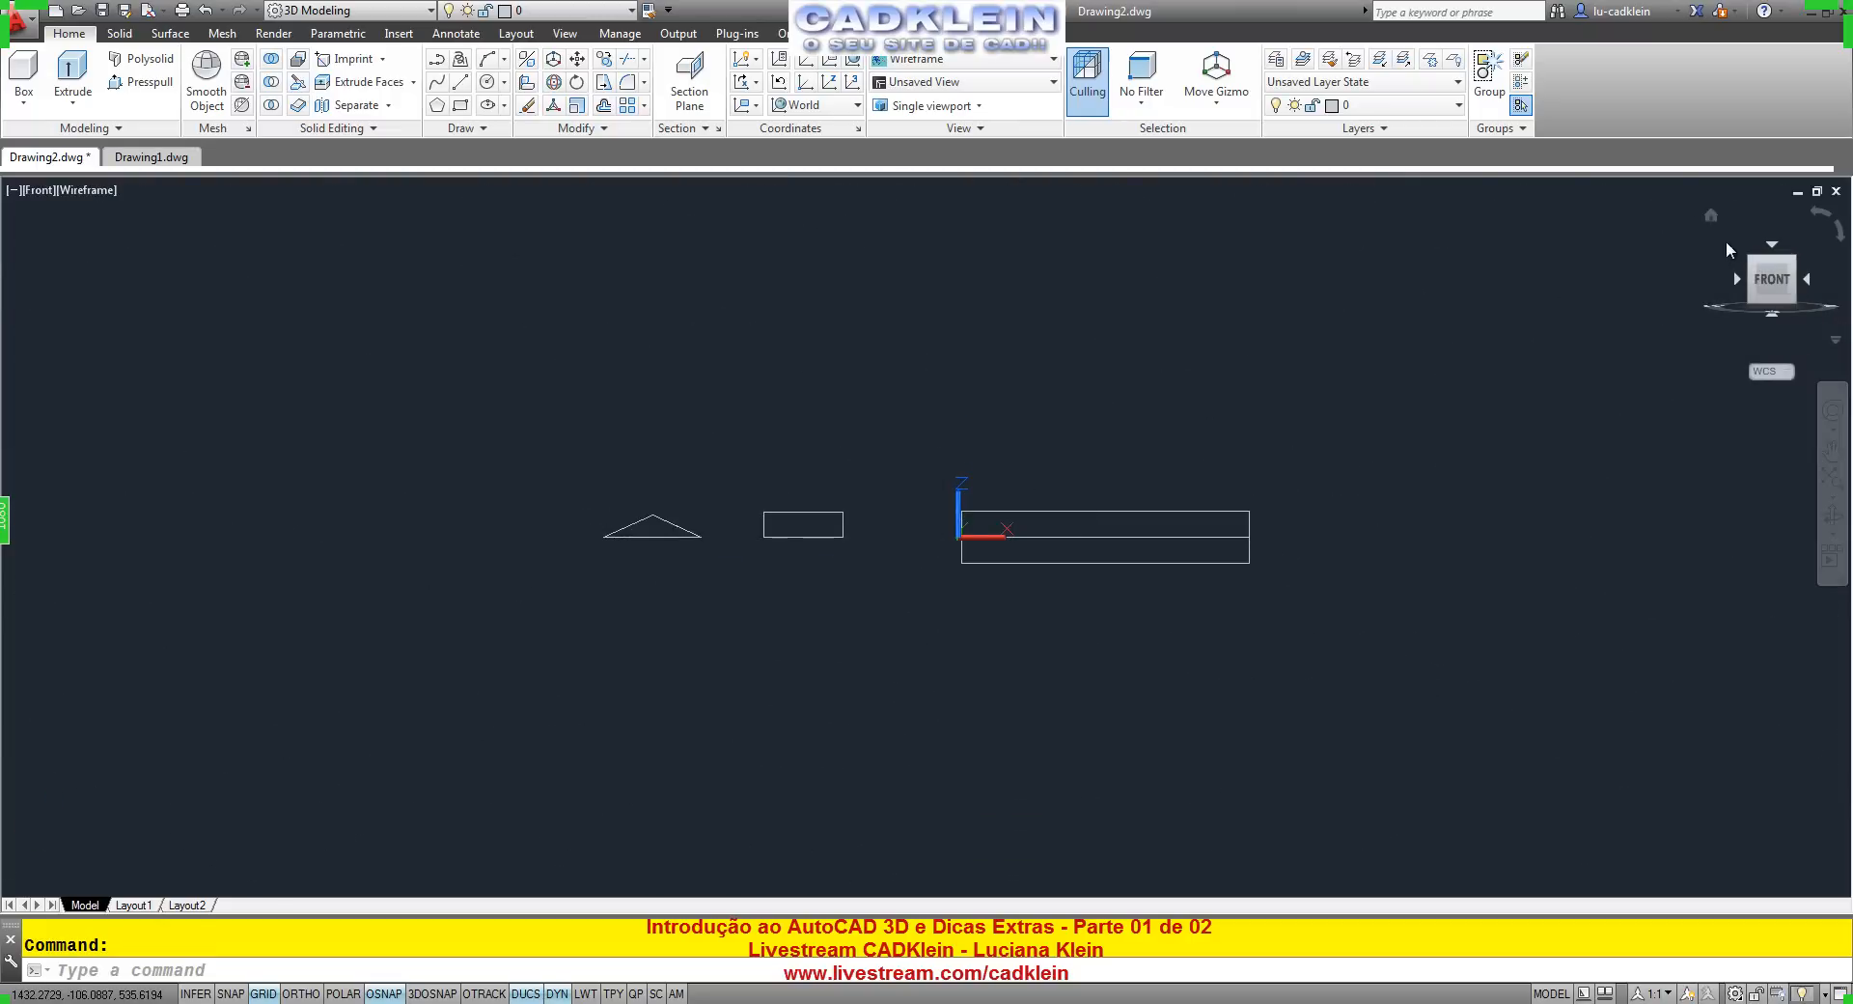
click(1712, 217)
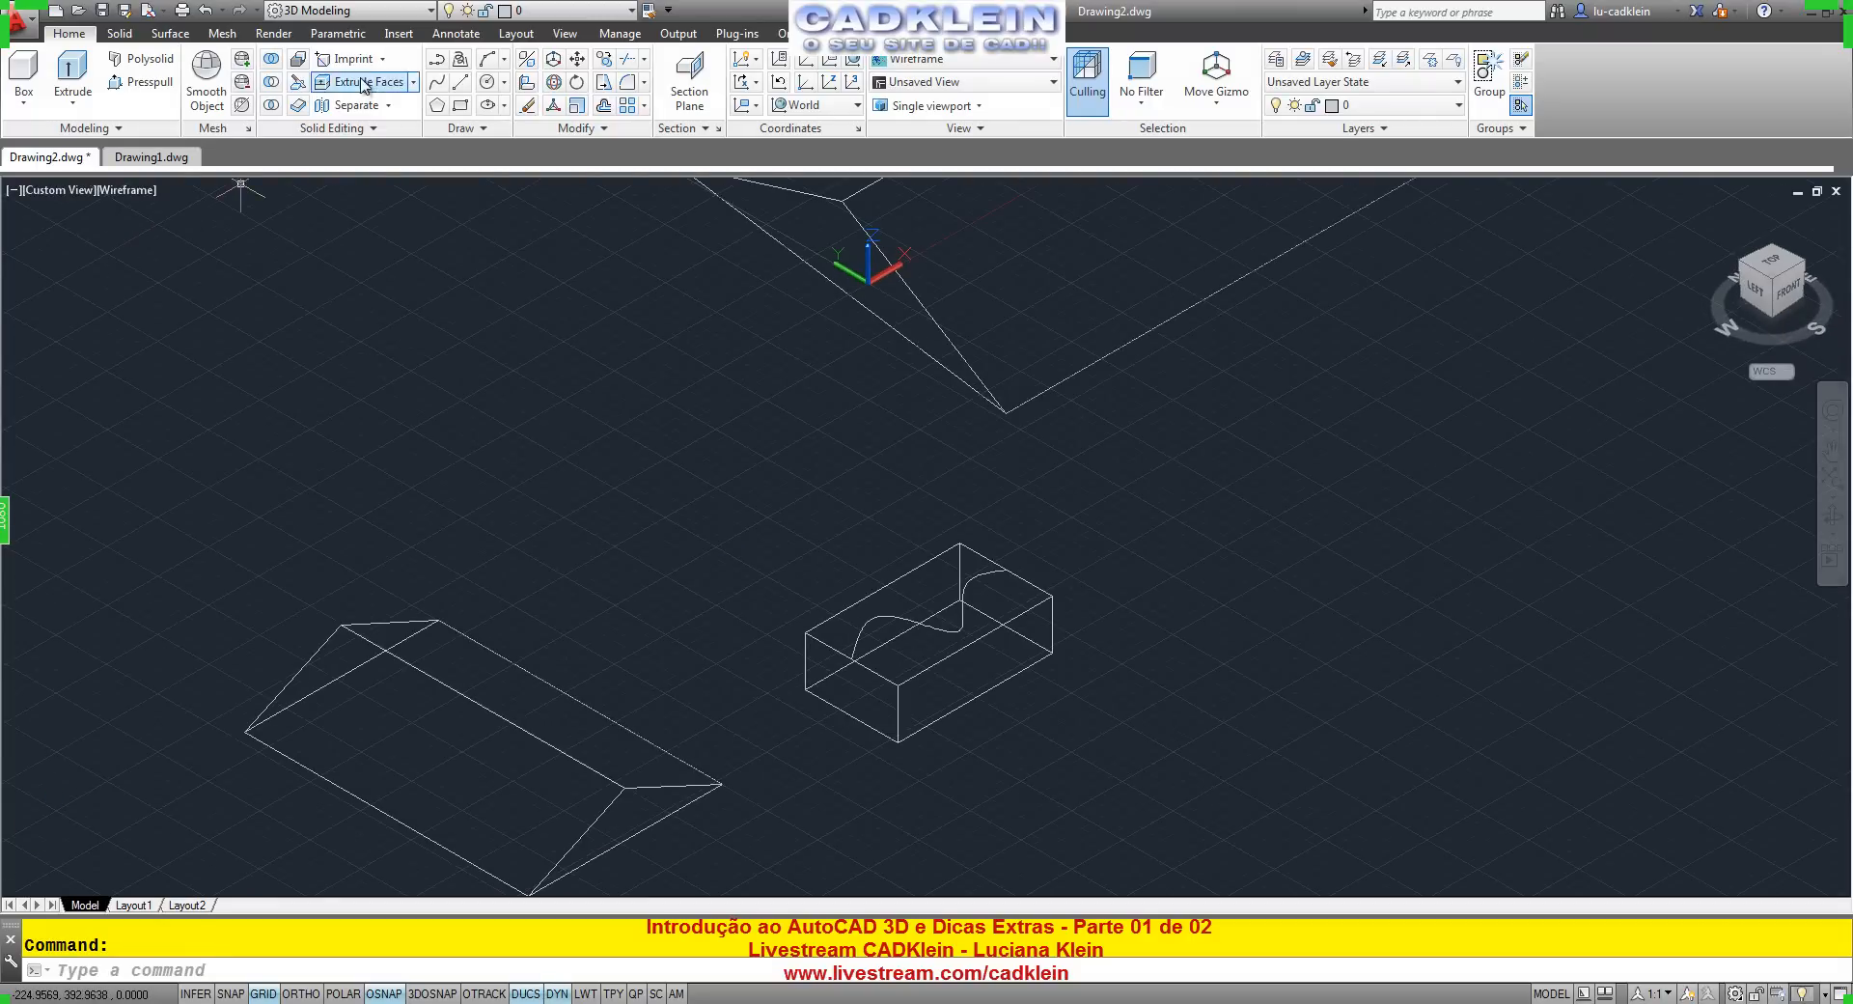
click(383, 58)
click(365, 128)
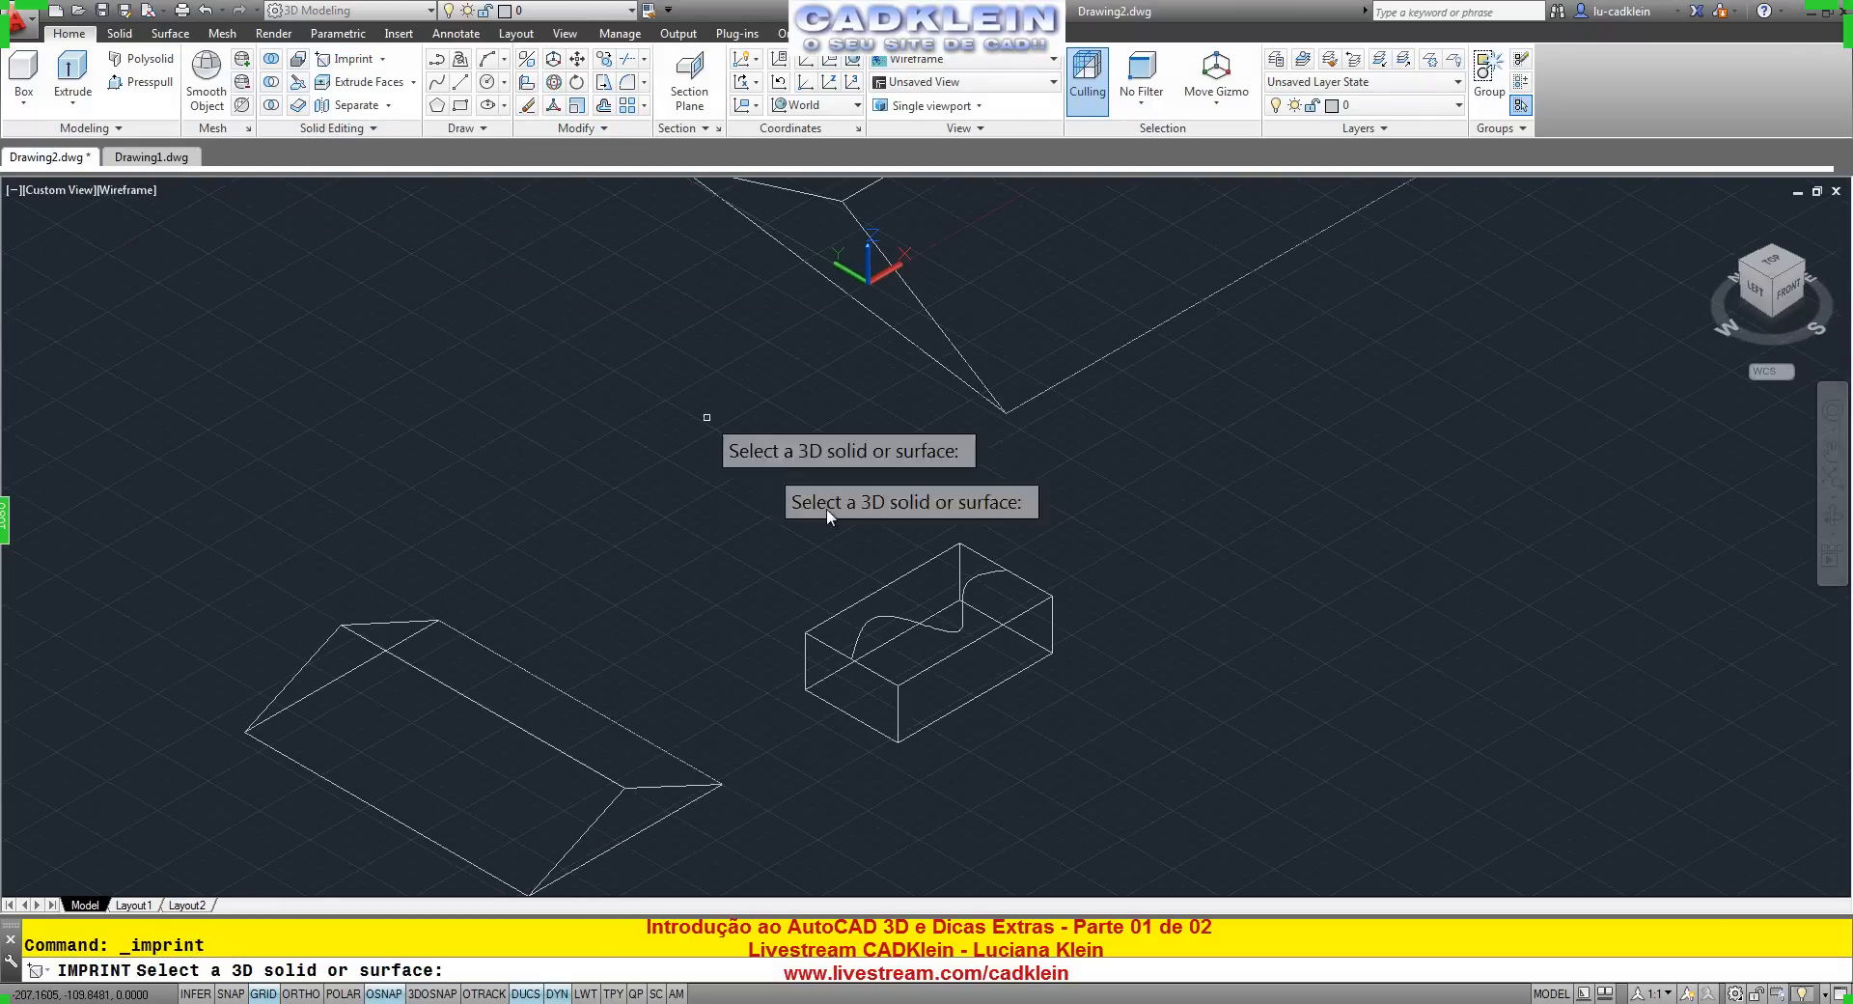
click(976, 549)
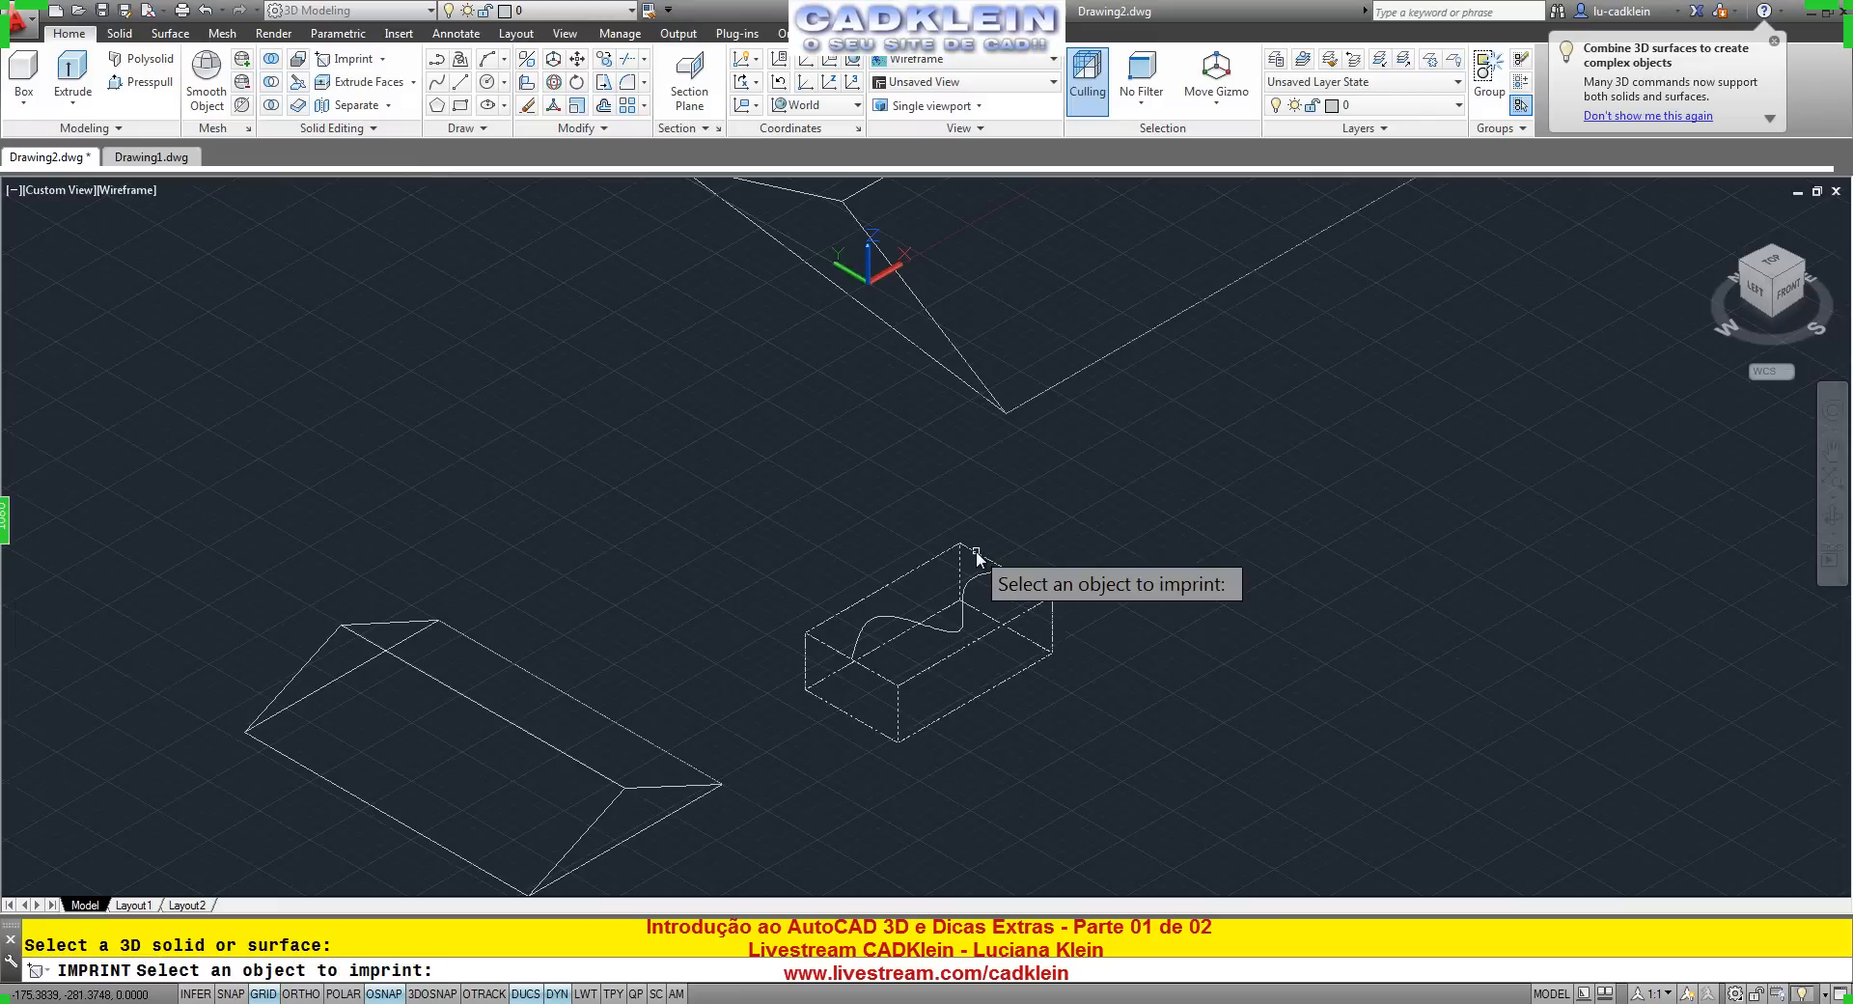
key(Return)
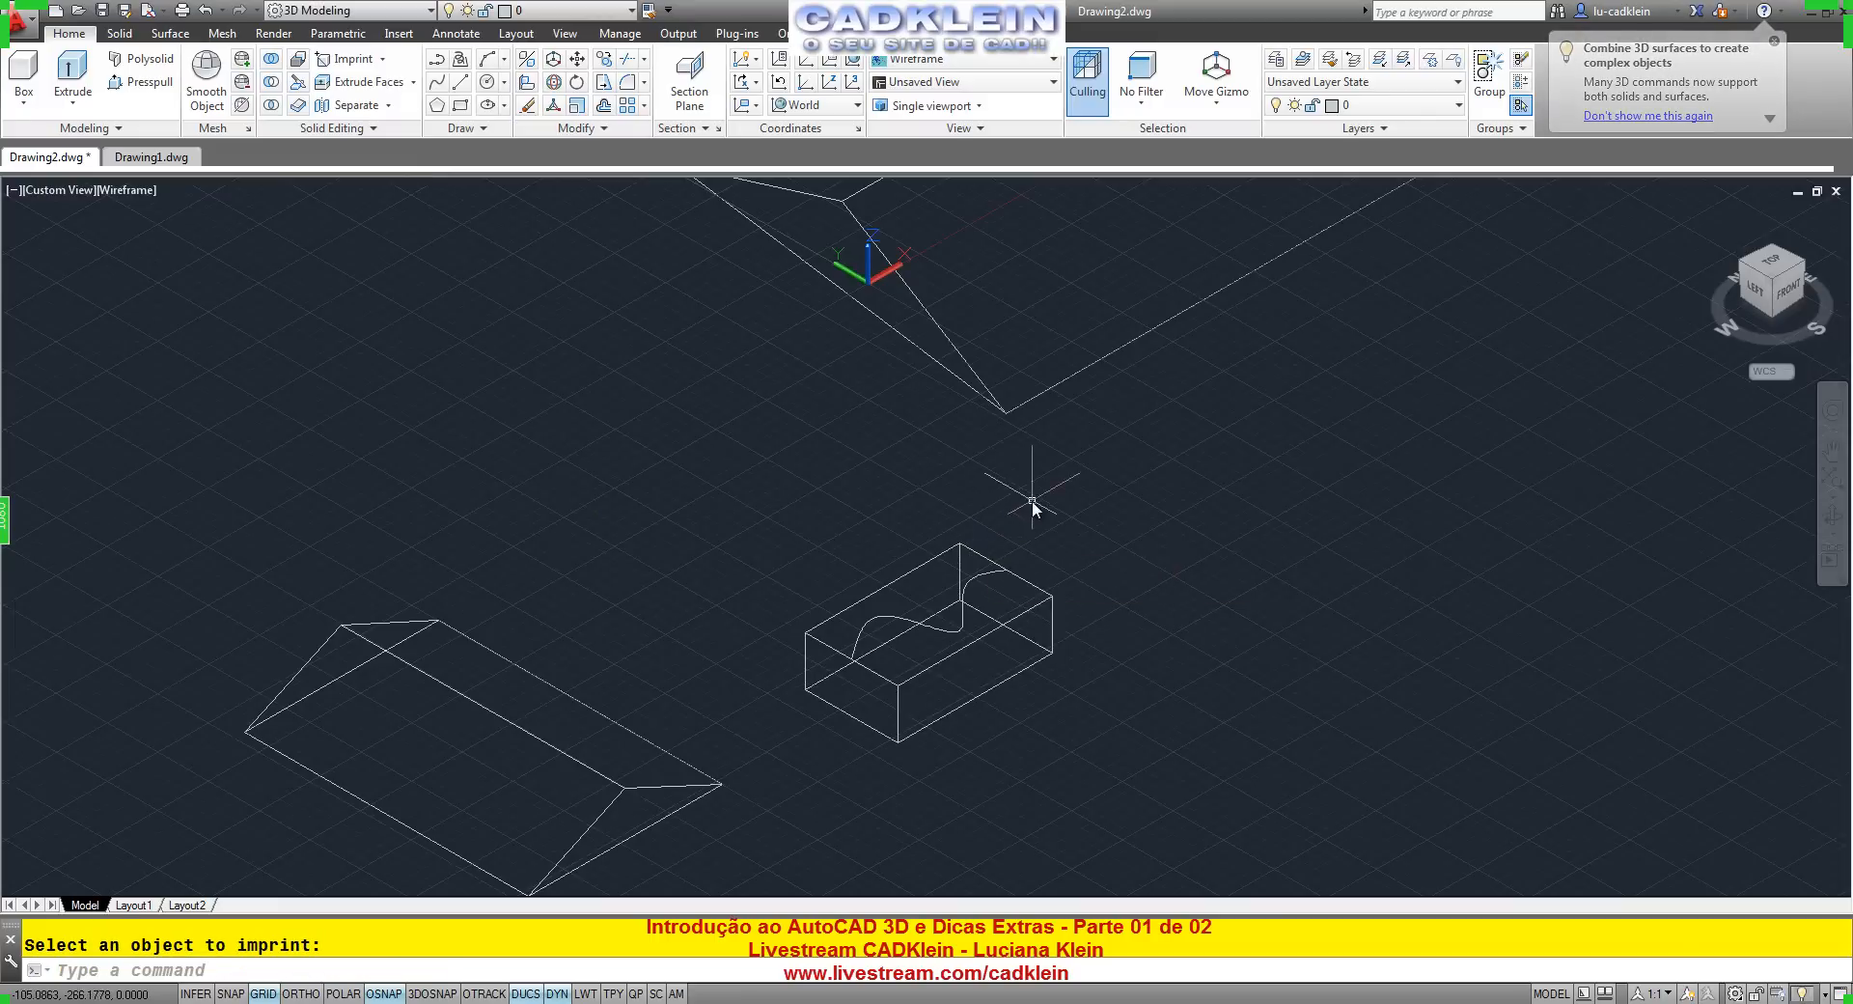
Imprint the spline onto the top face of the box and delete the source spline.
key(Return)
click(985, 560)
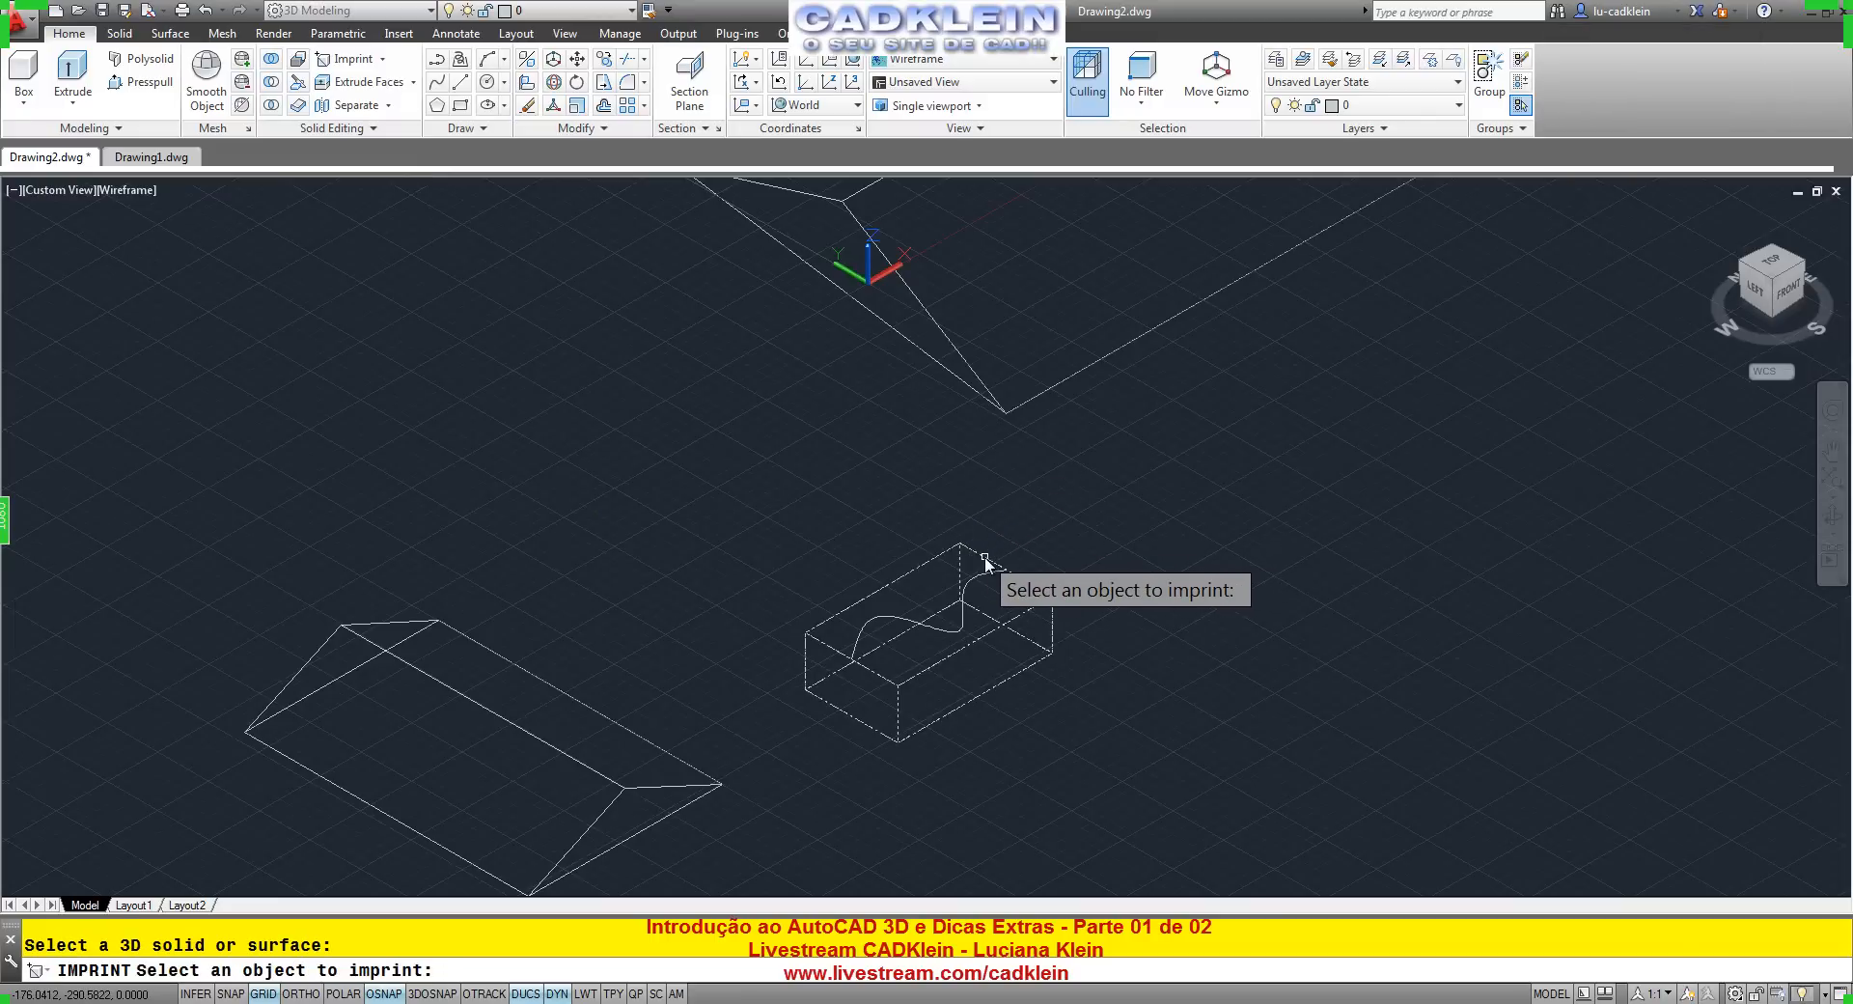
click(988, 575)
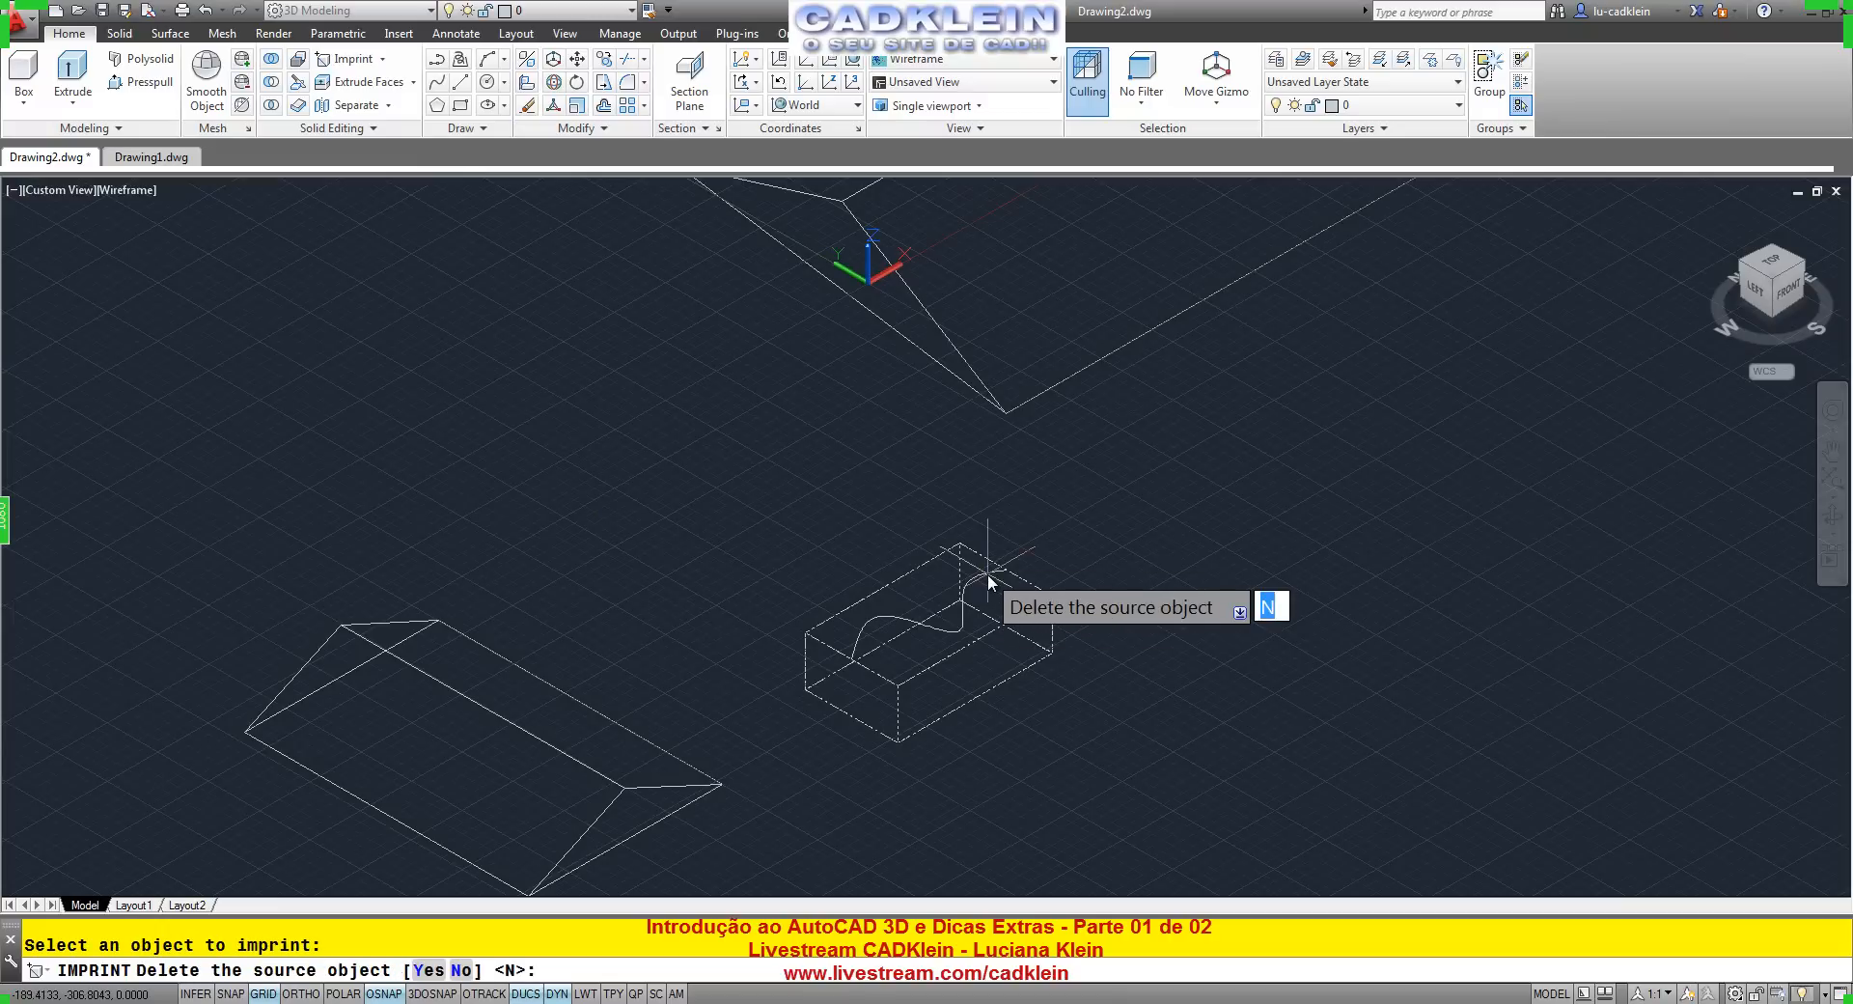
text(y)
key(Return)
key(Return)
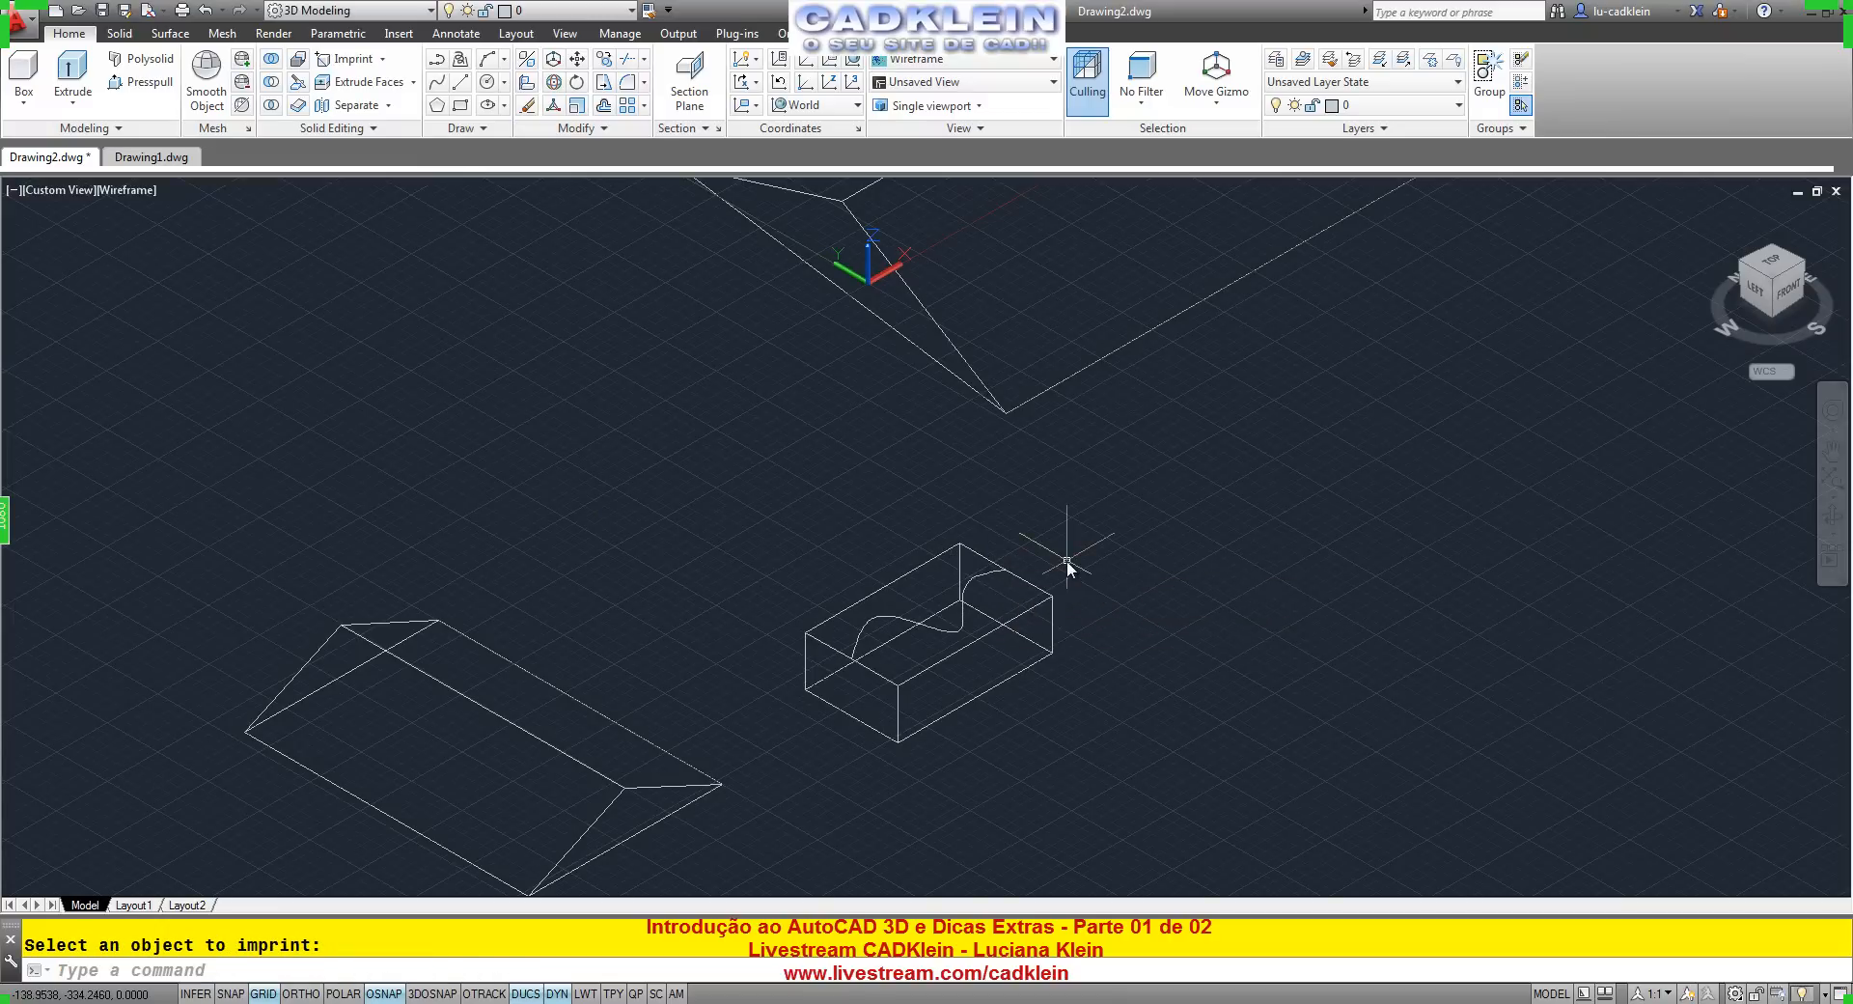
Presspull the top area behind the imprinted curve upward, and set the visual style to Conceptual.
click(140, 81)
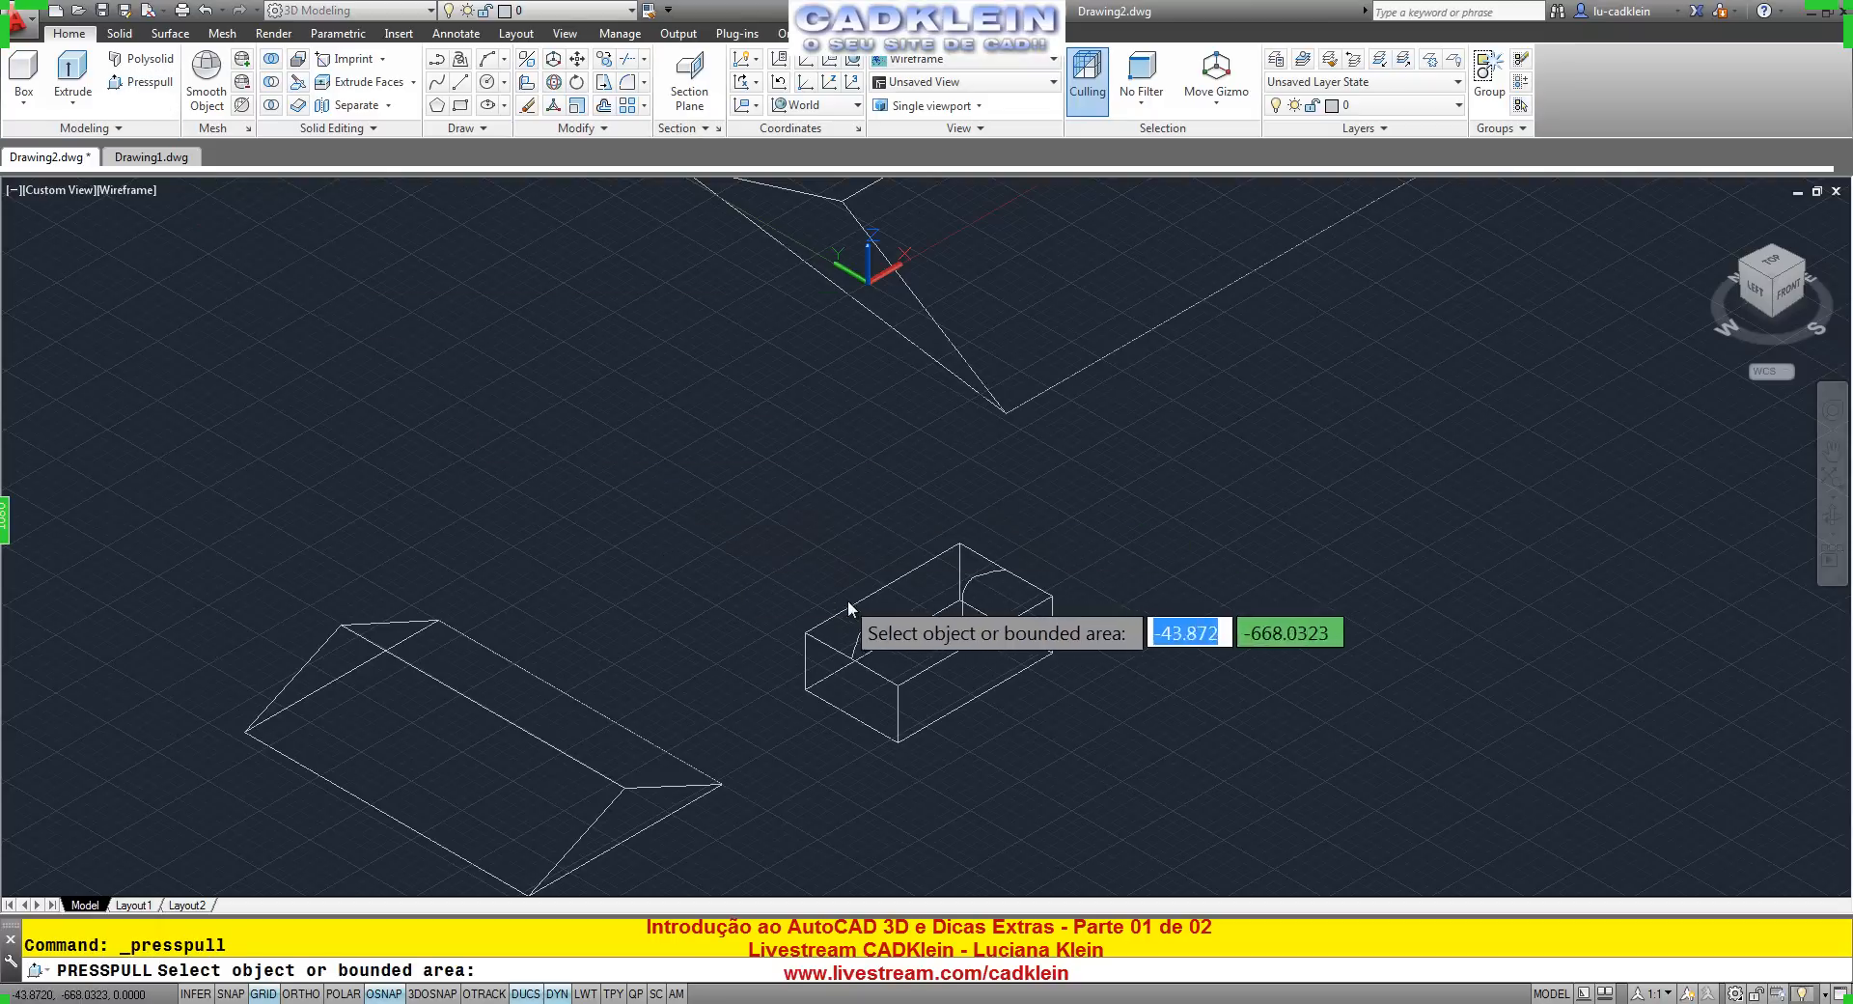
click(942, 603)
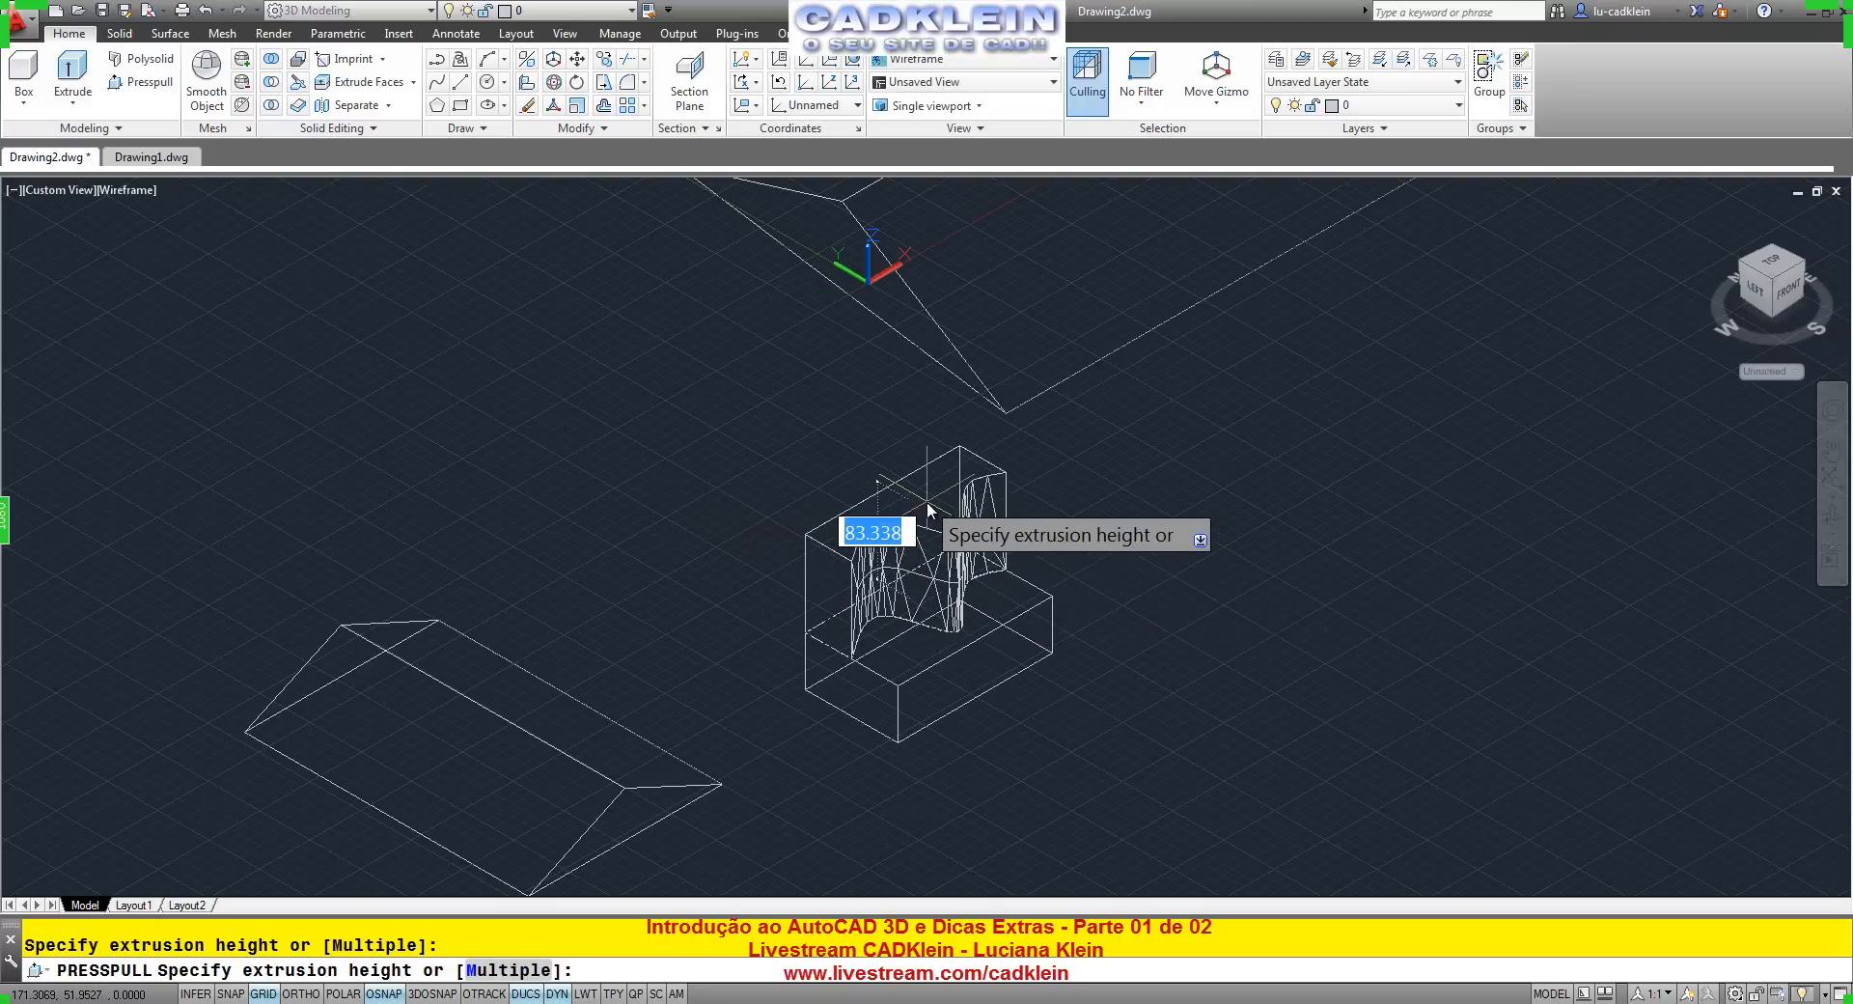
click(926, 533)
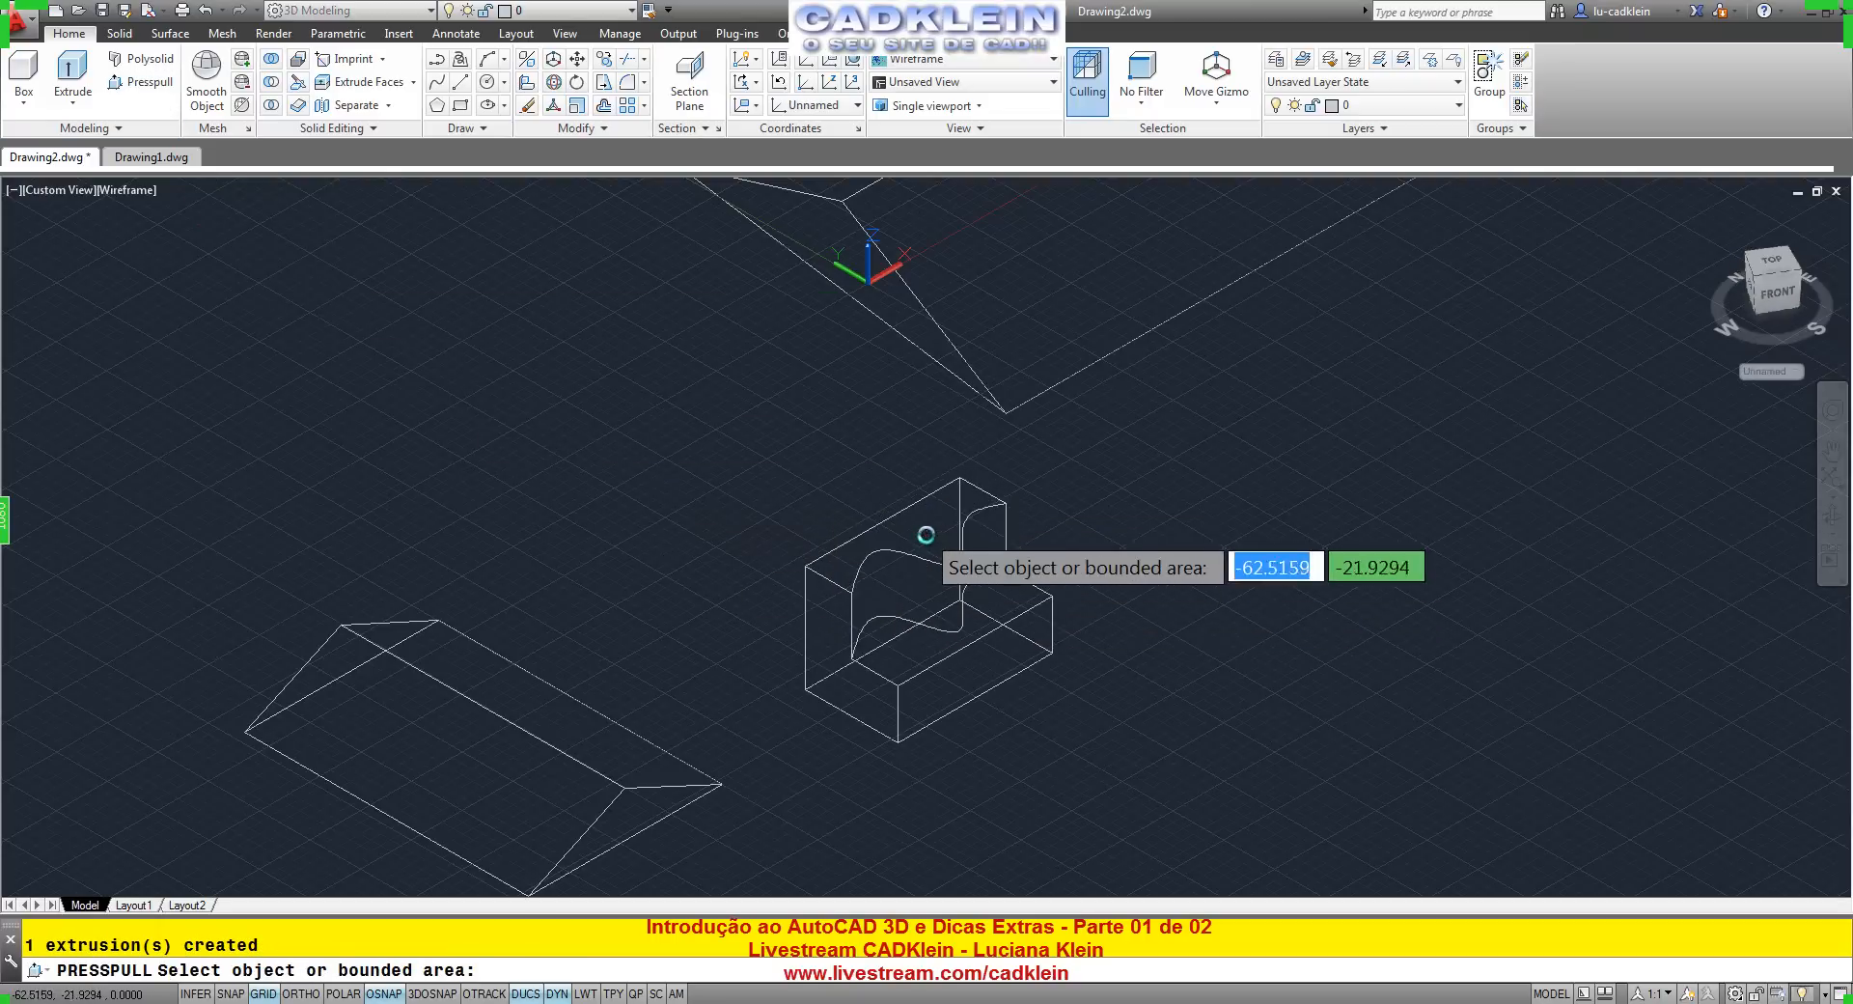
click(131, 189)
click(179, 259)
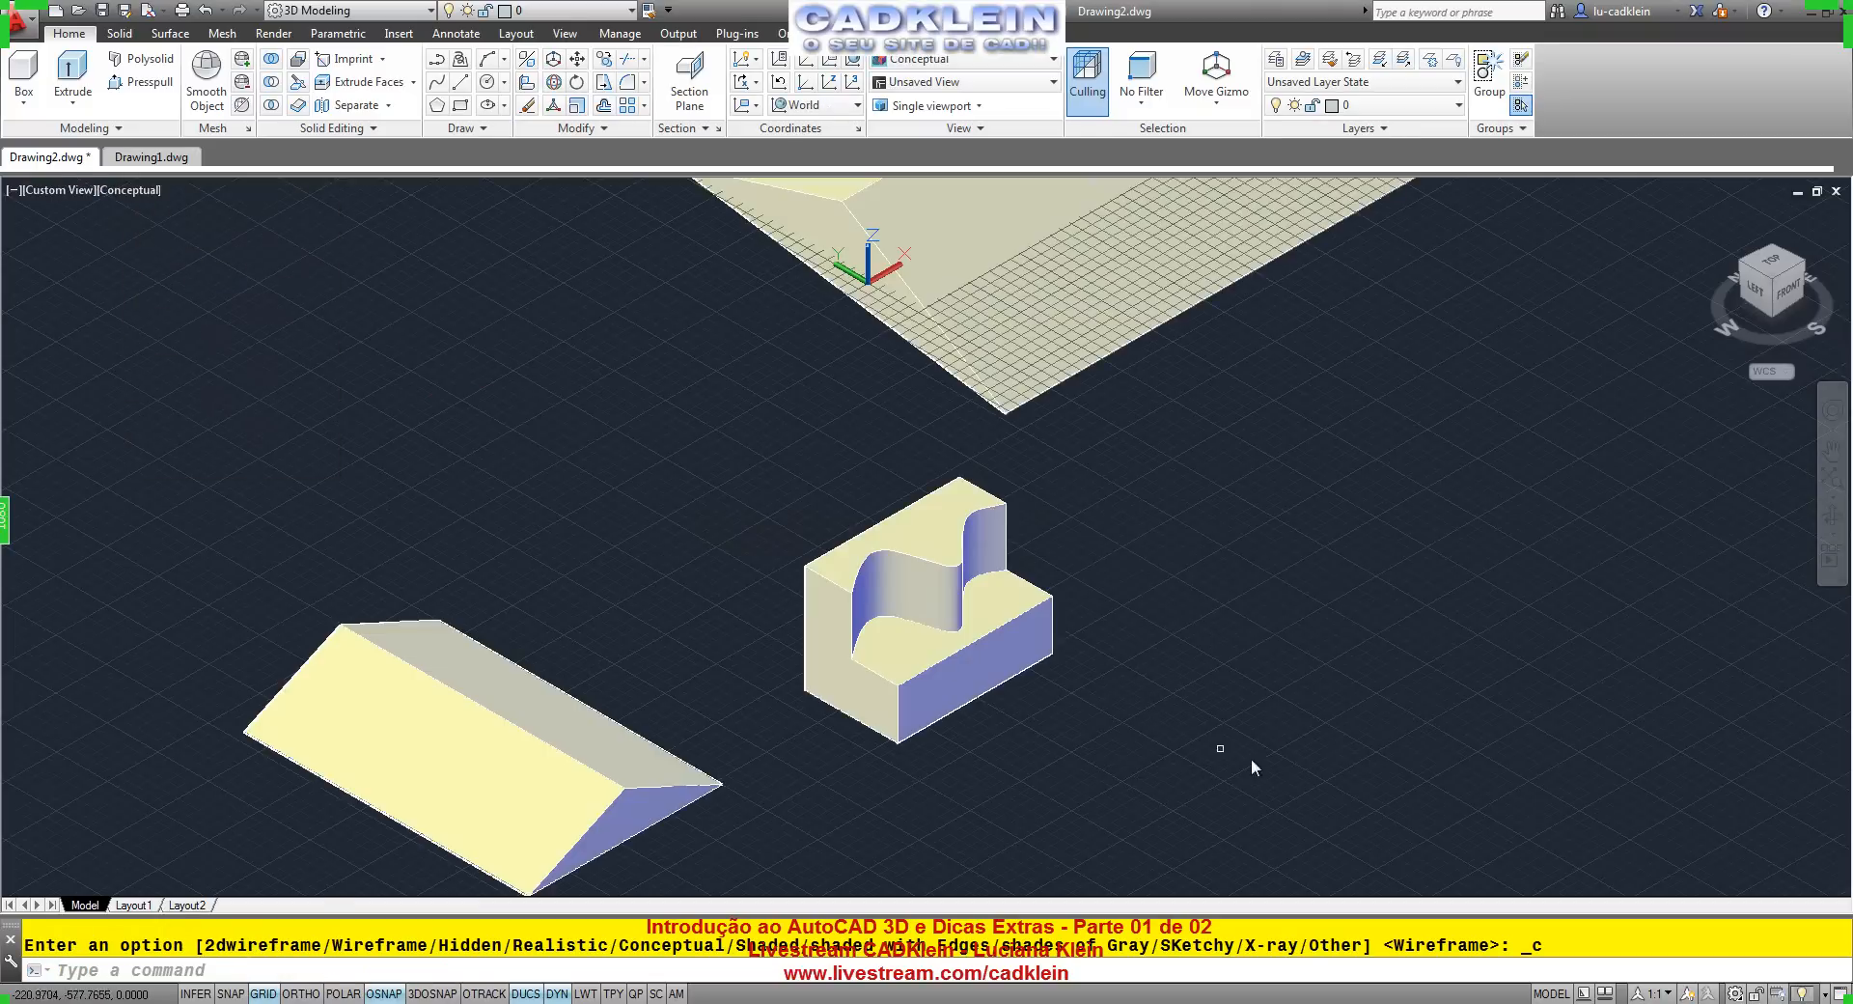
Presspull the lower face in front of the curved wall down by about 16 units.
scroll(973, 618, up, 3)
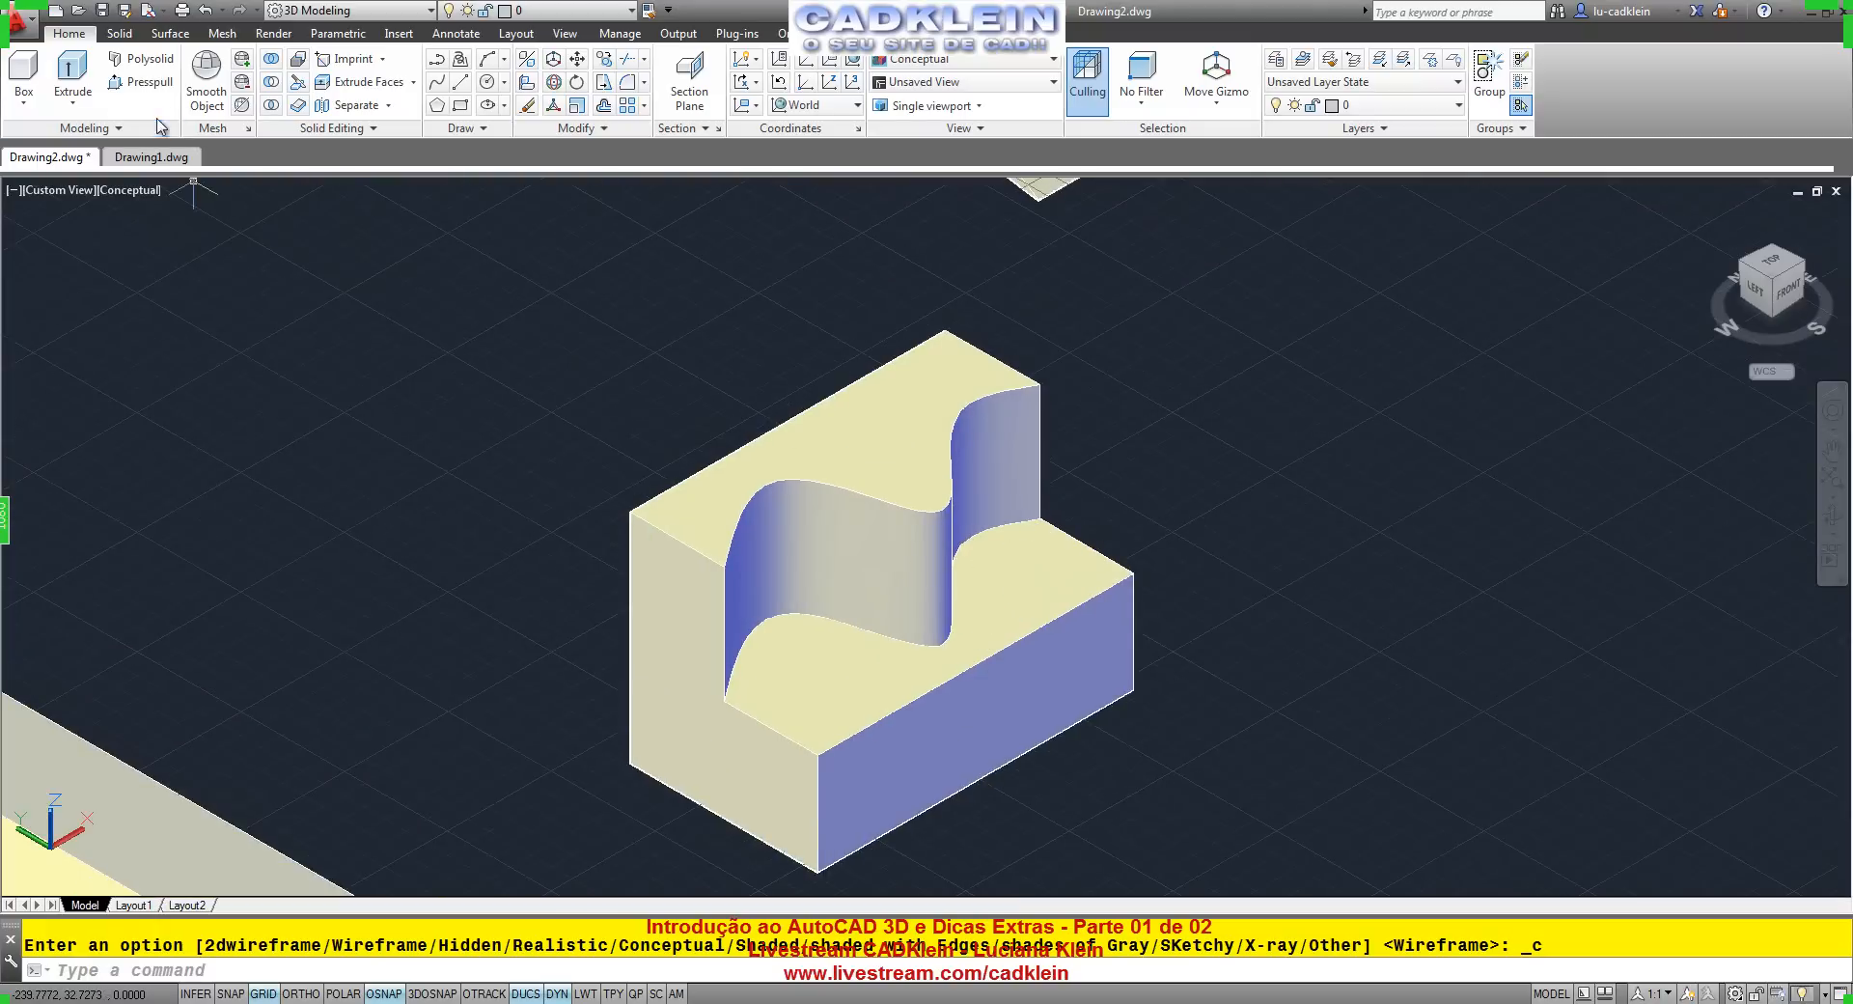
click(140, 81)
click(1024, 576)
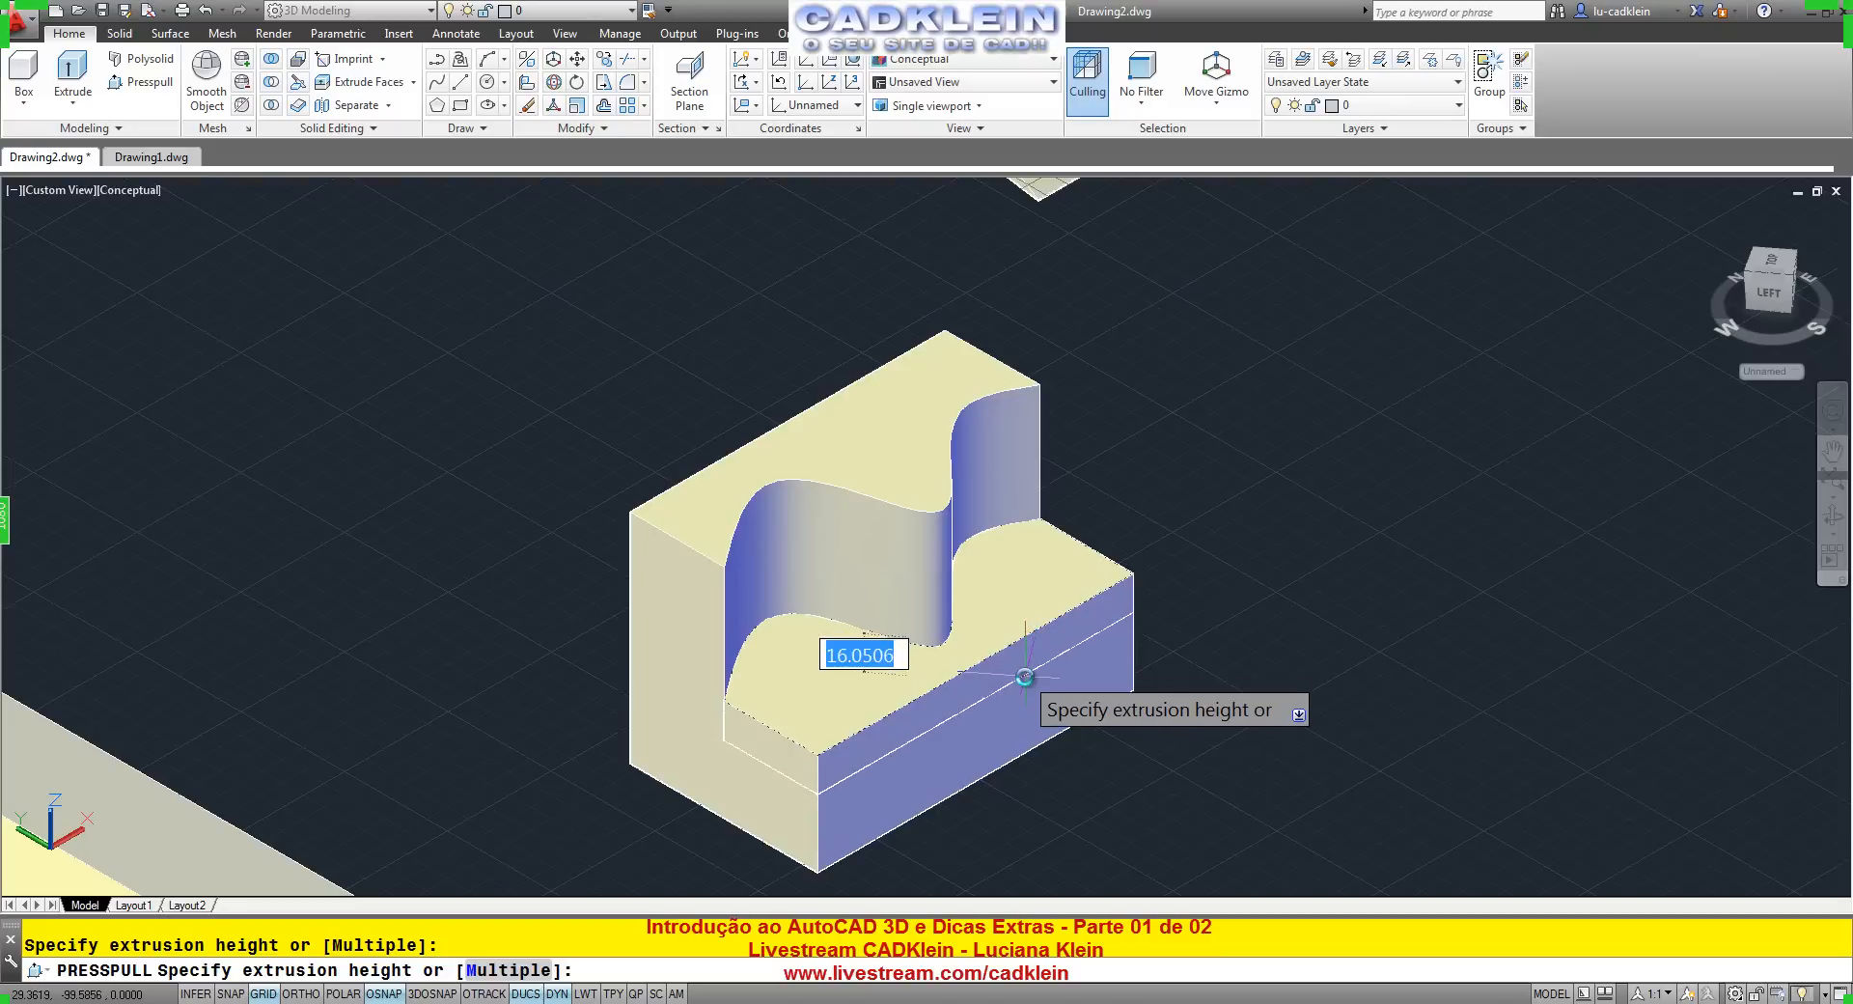
click(1024, 677)
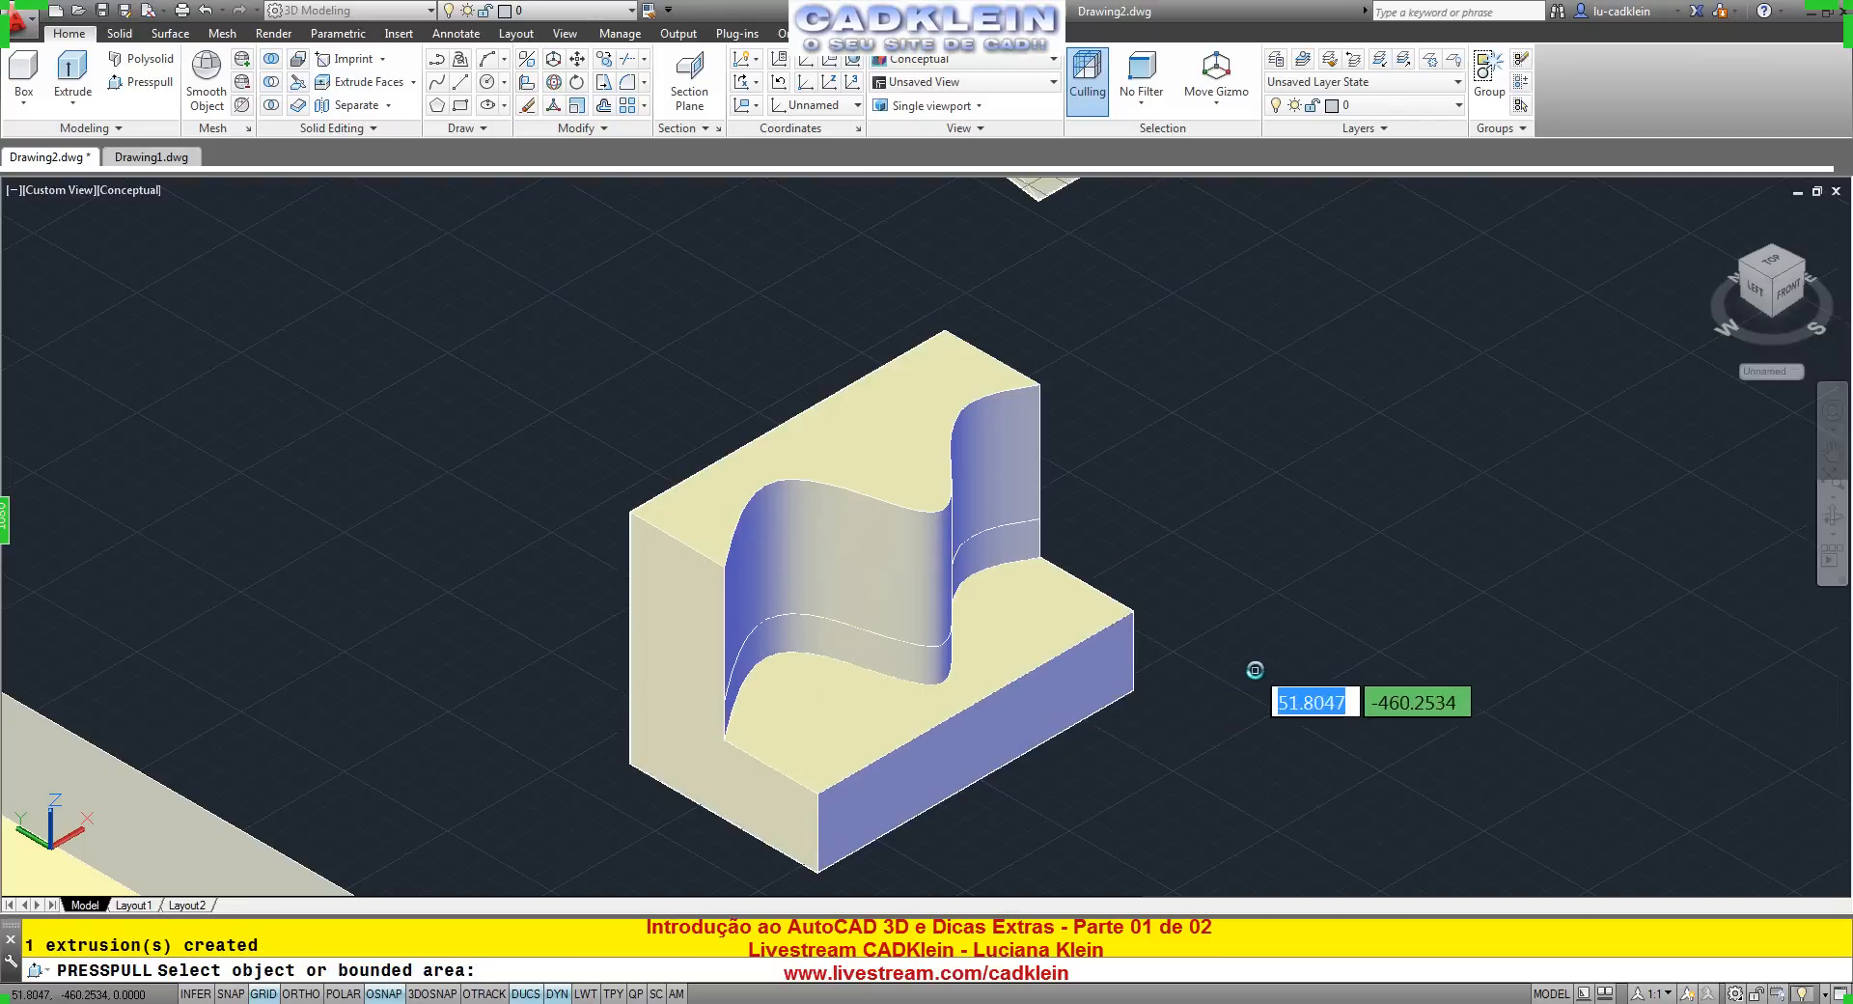
key(Return)
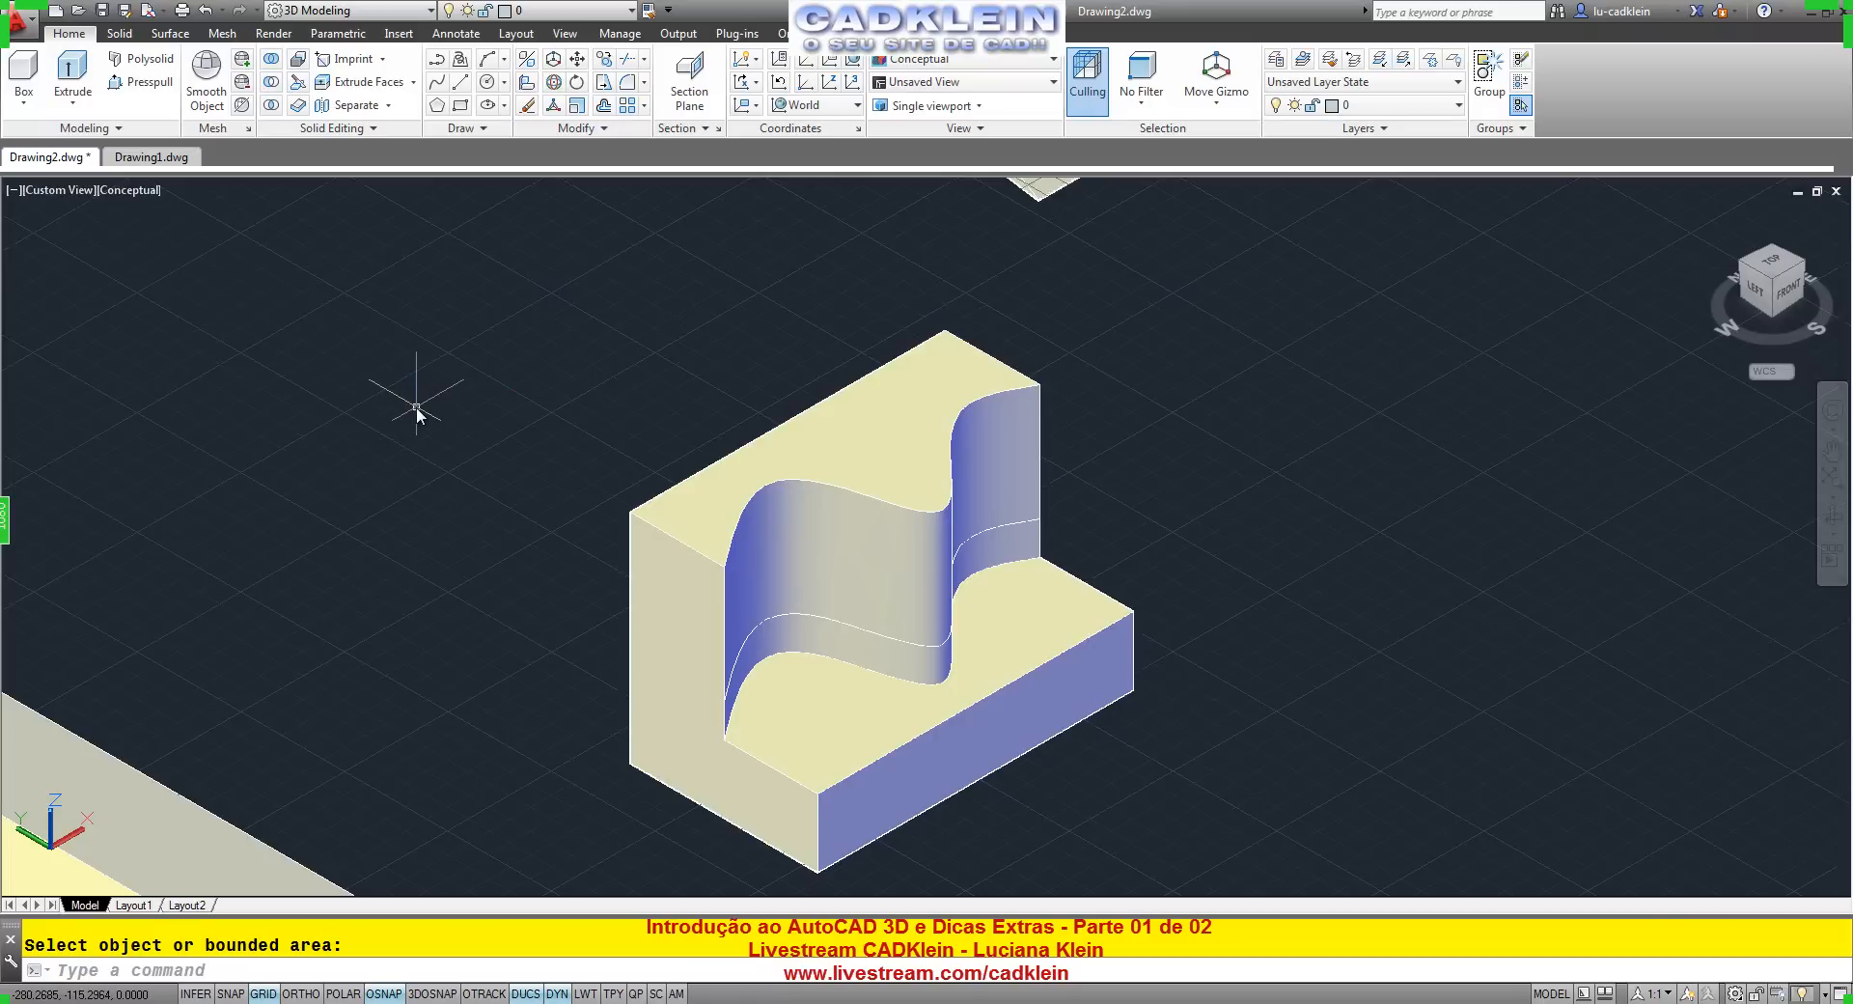
Draw a circle on the ground plane in the free space beside the stepped solid, opposite the smaller roof solid.
scroll(415, 407, down, 5)
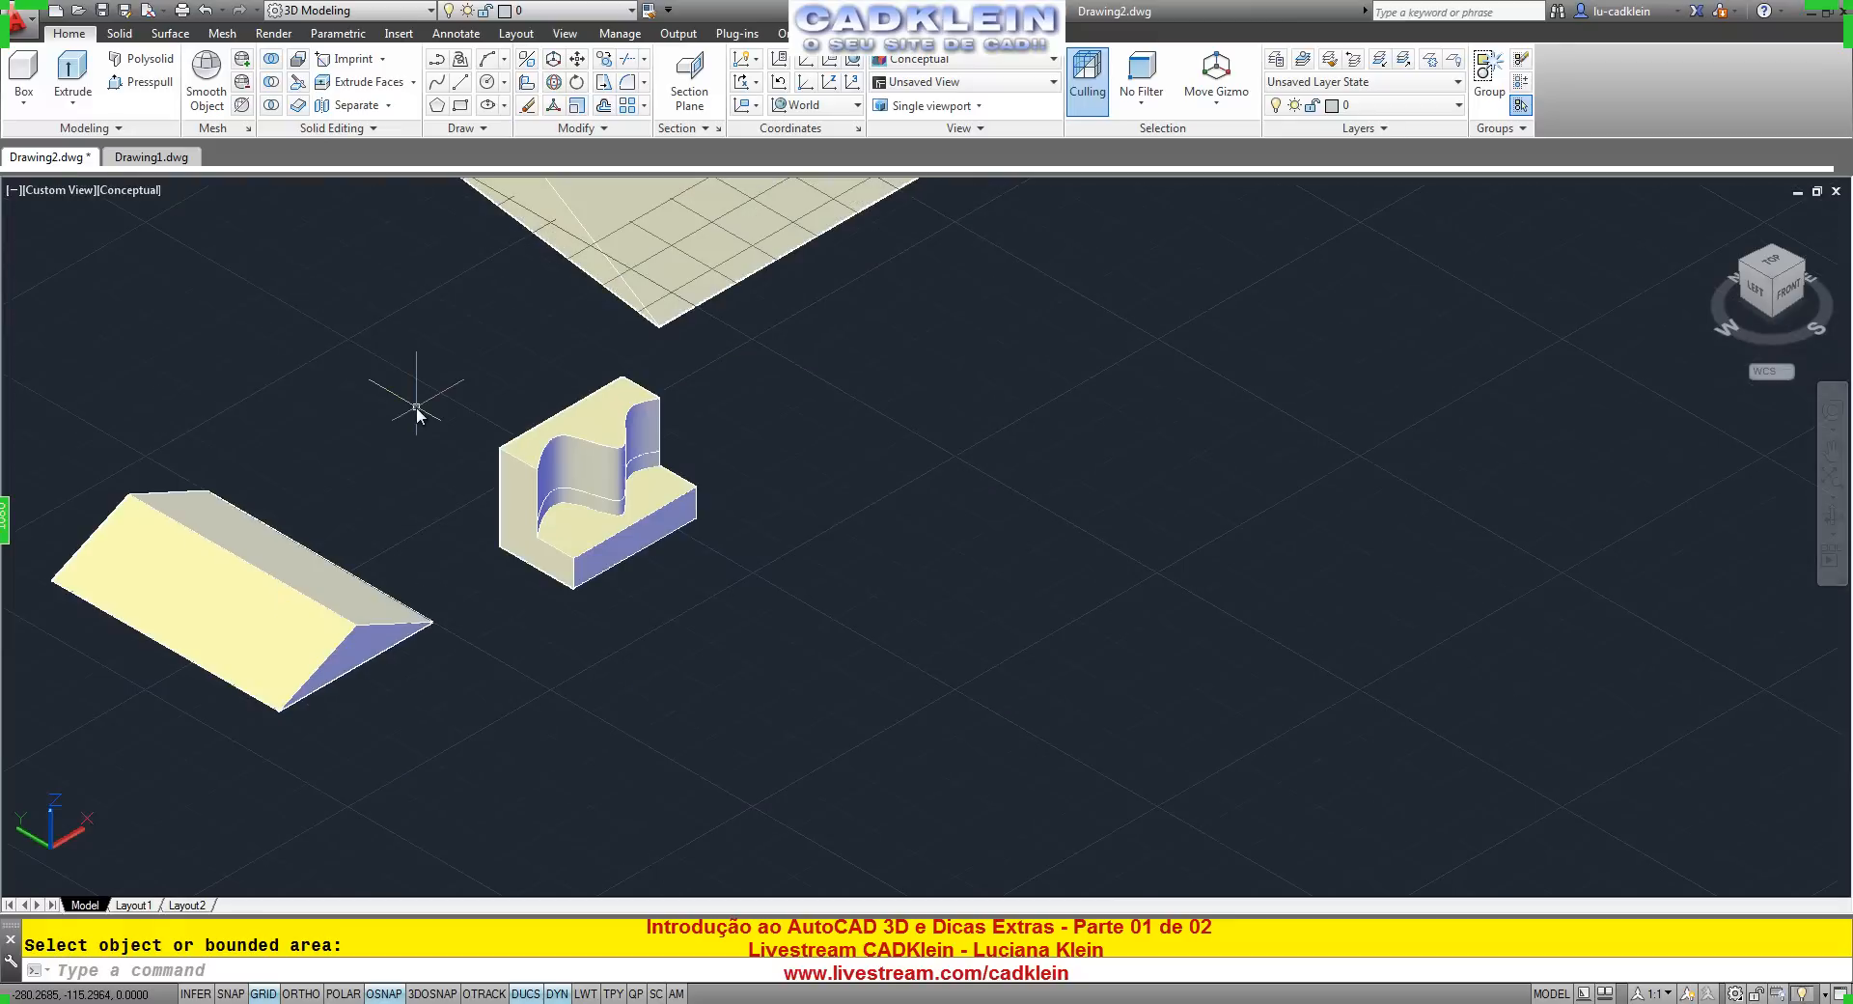
middle_drag(401, 344, 764, 461)
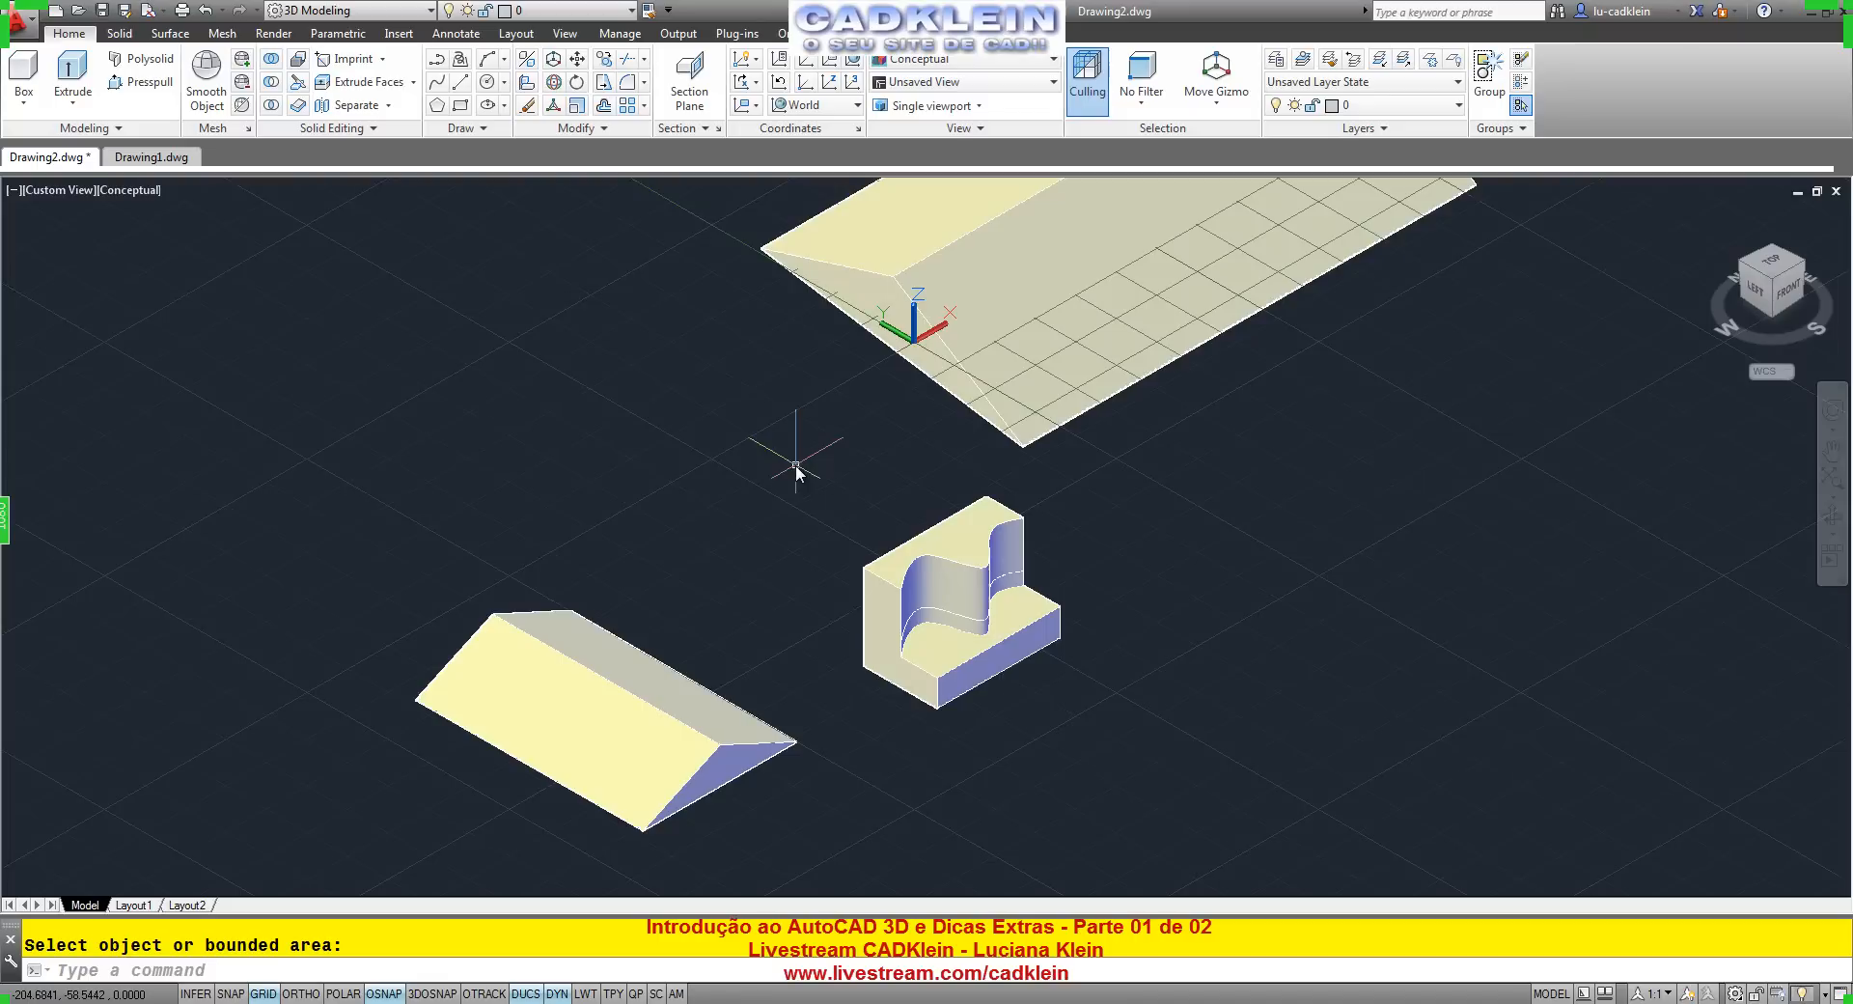
middle_drag(837, 492, 602, 523)
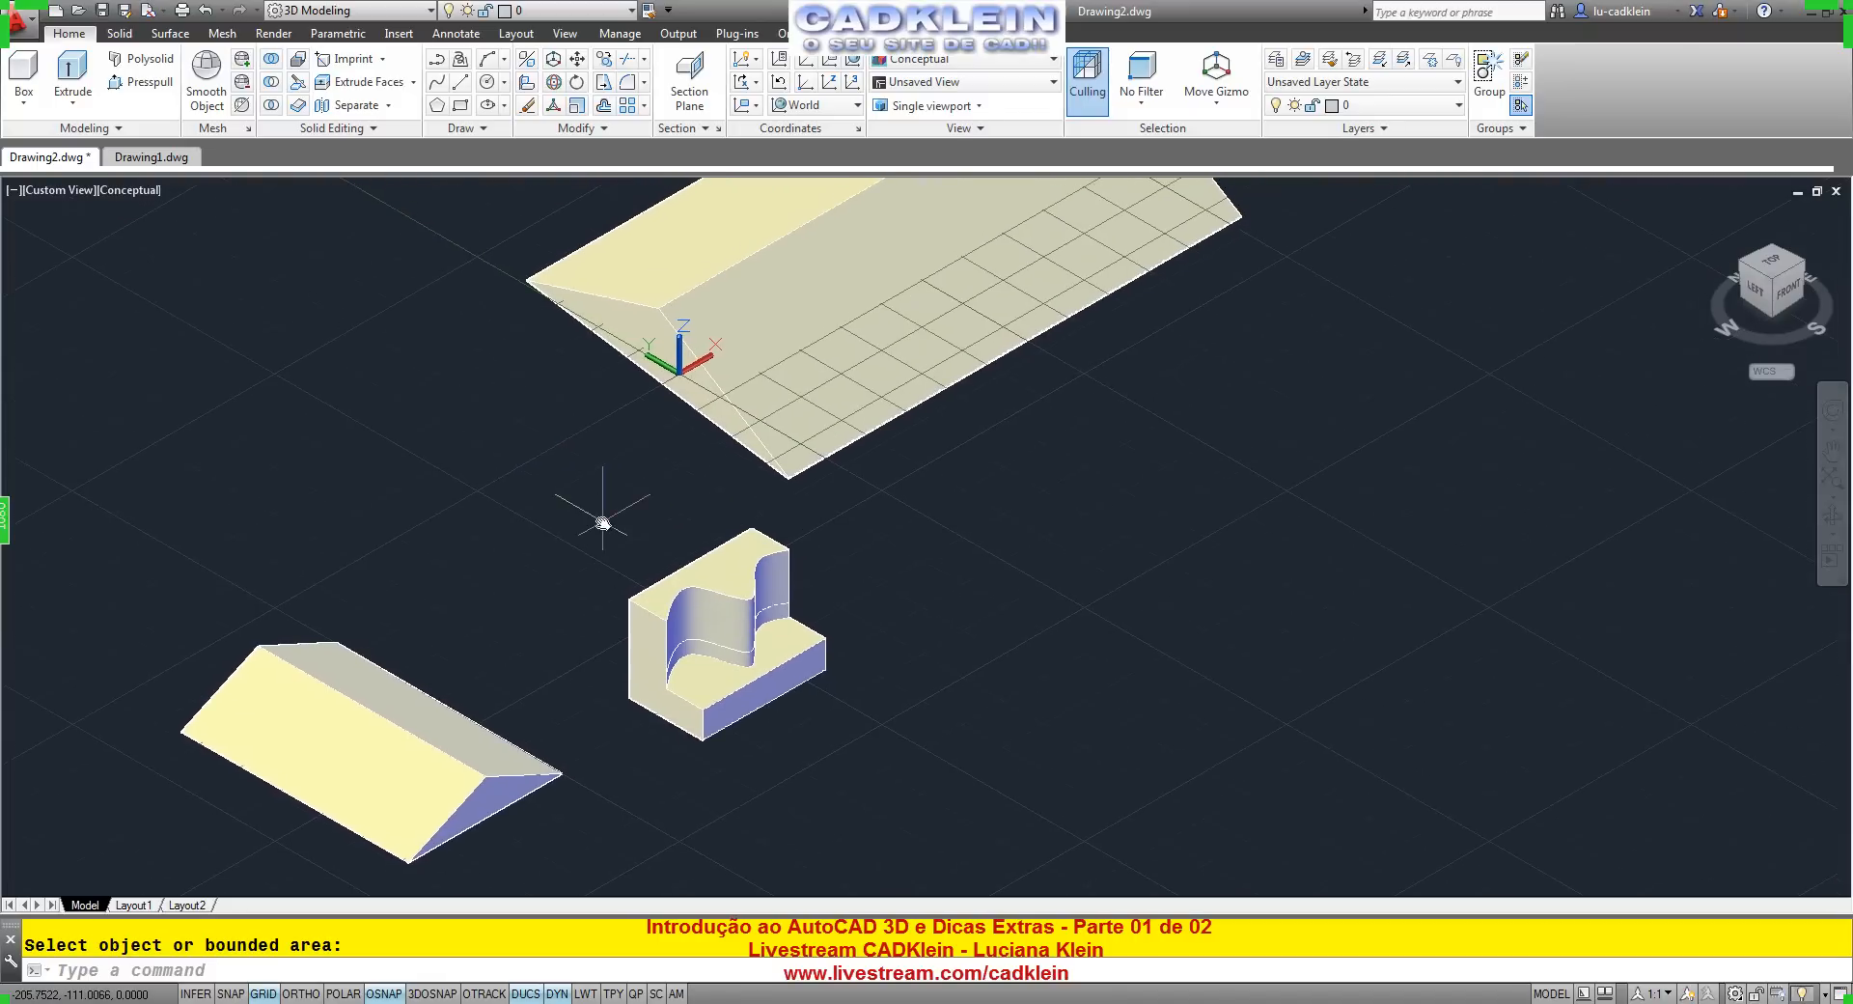
click(23, 104)
text(c)
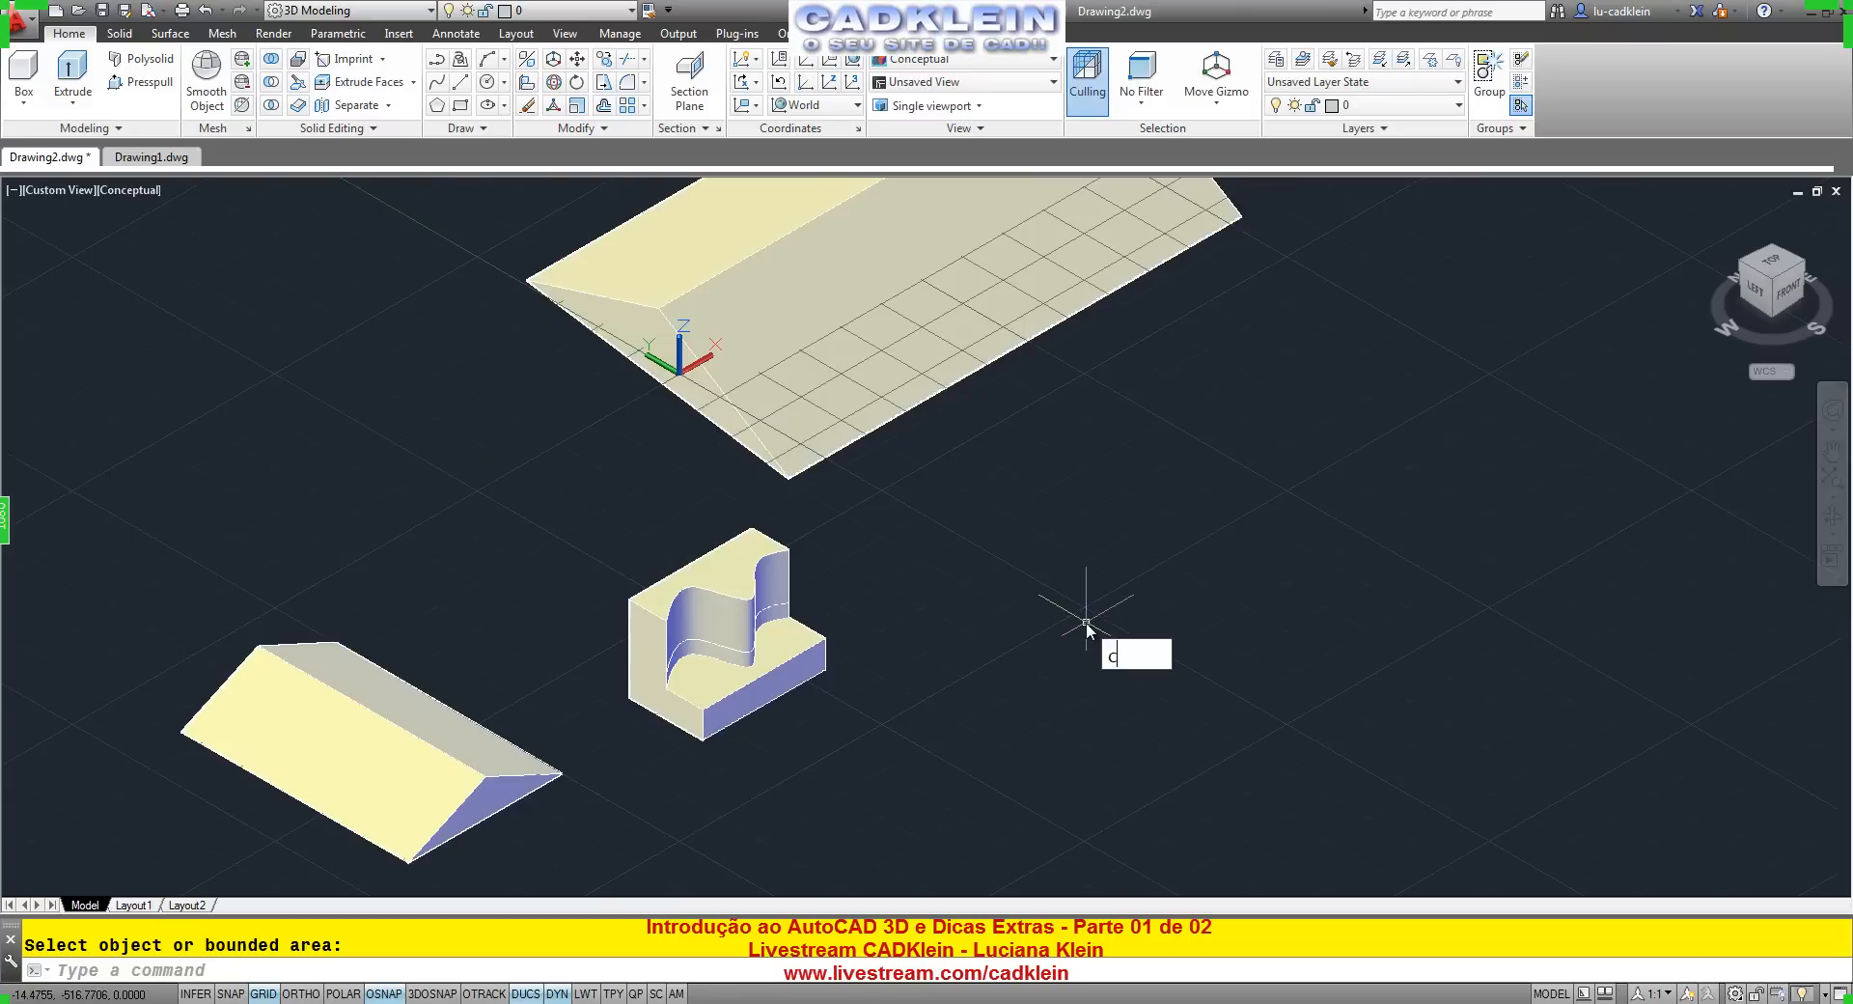
key(Return)
click(1100, 616)
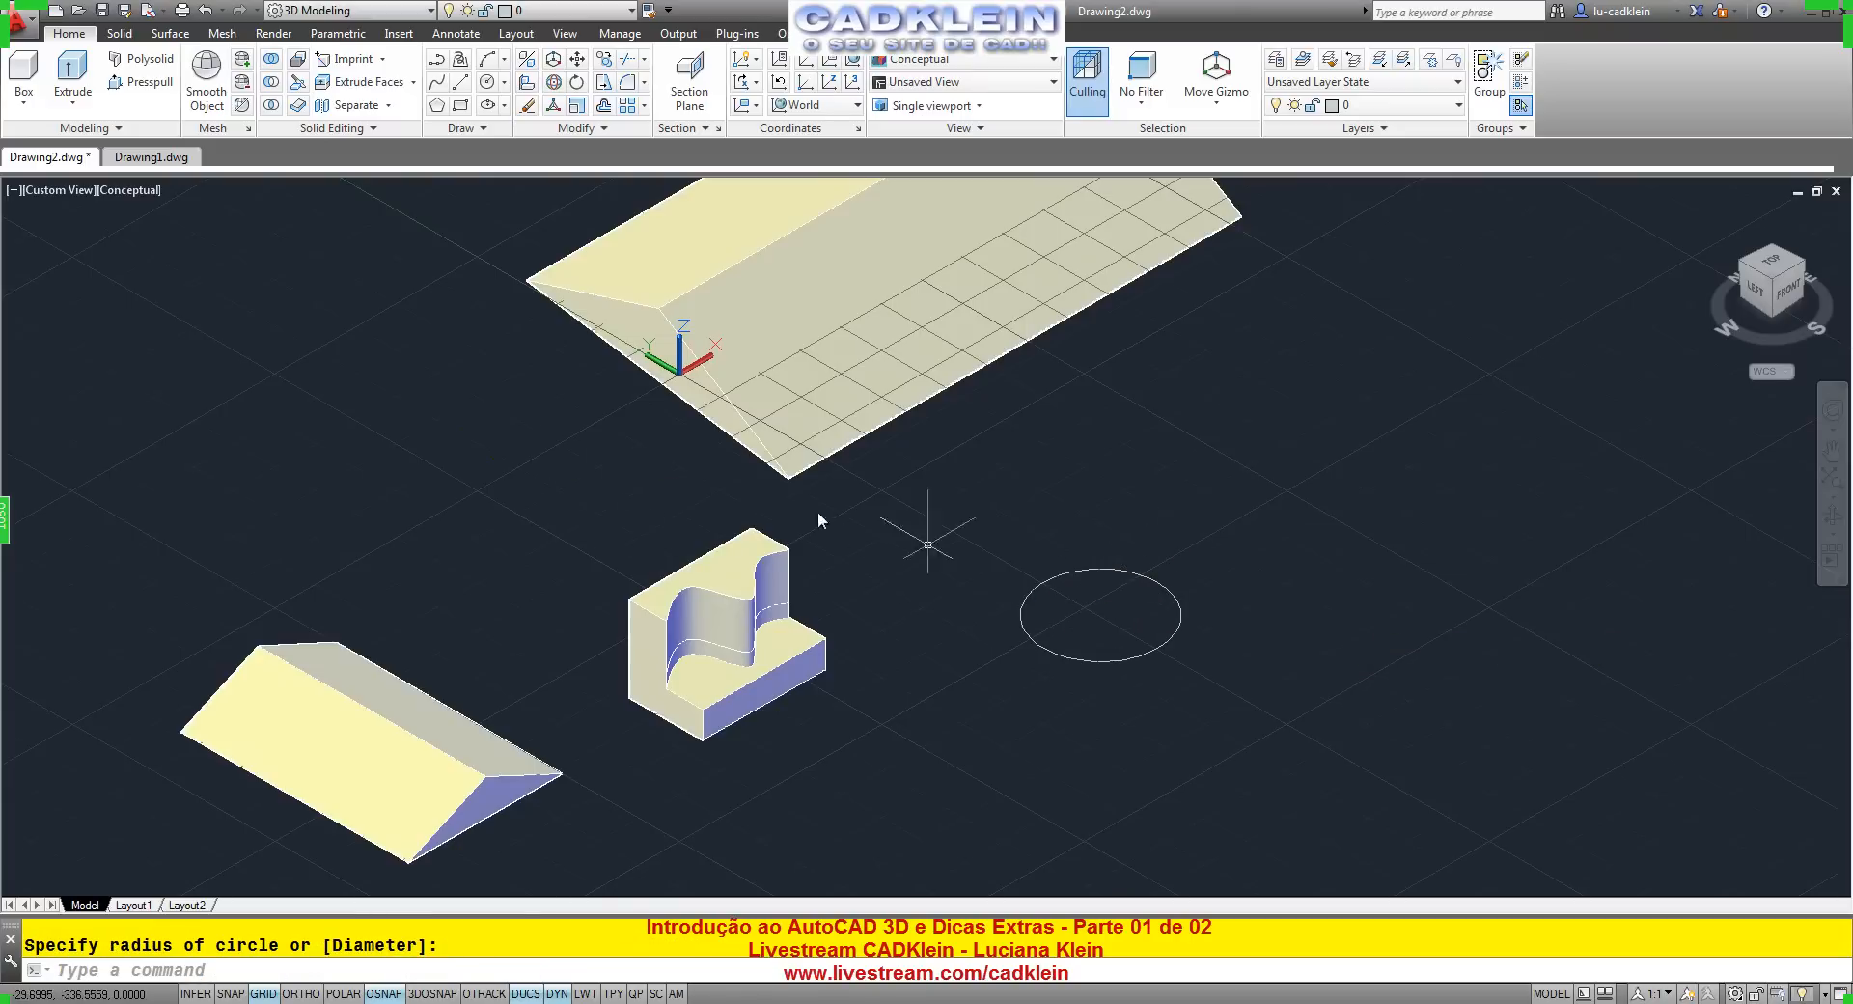
Presspull the circle's area upward to form a solid cylinder.
click(23, 96)
click(143, 83)
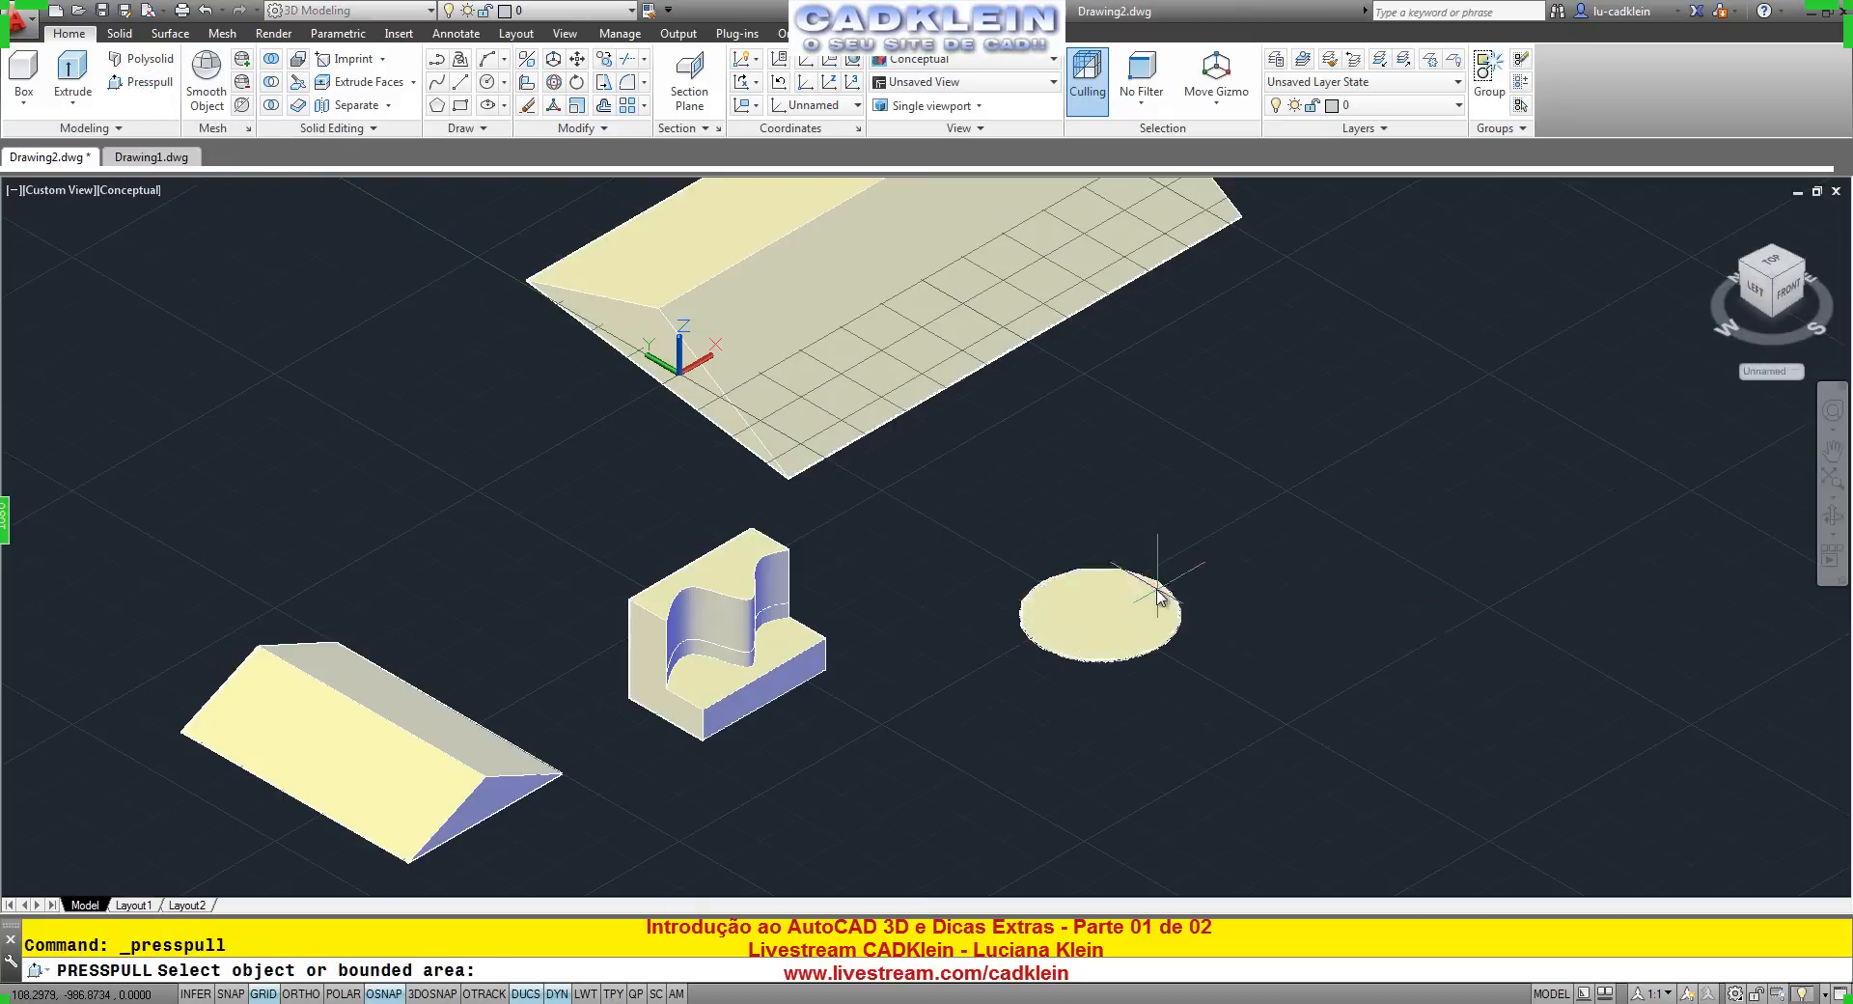
click(1162, 604)
click(1191, 481)
key(Return)
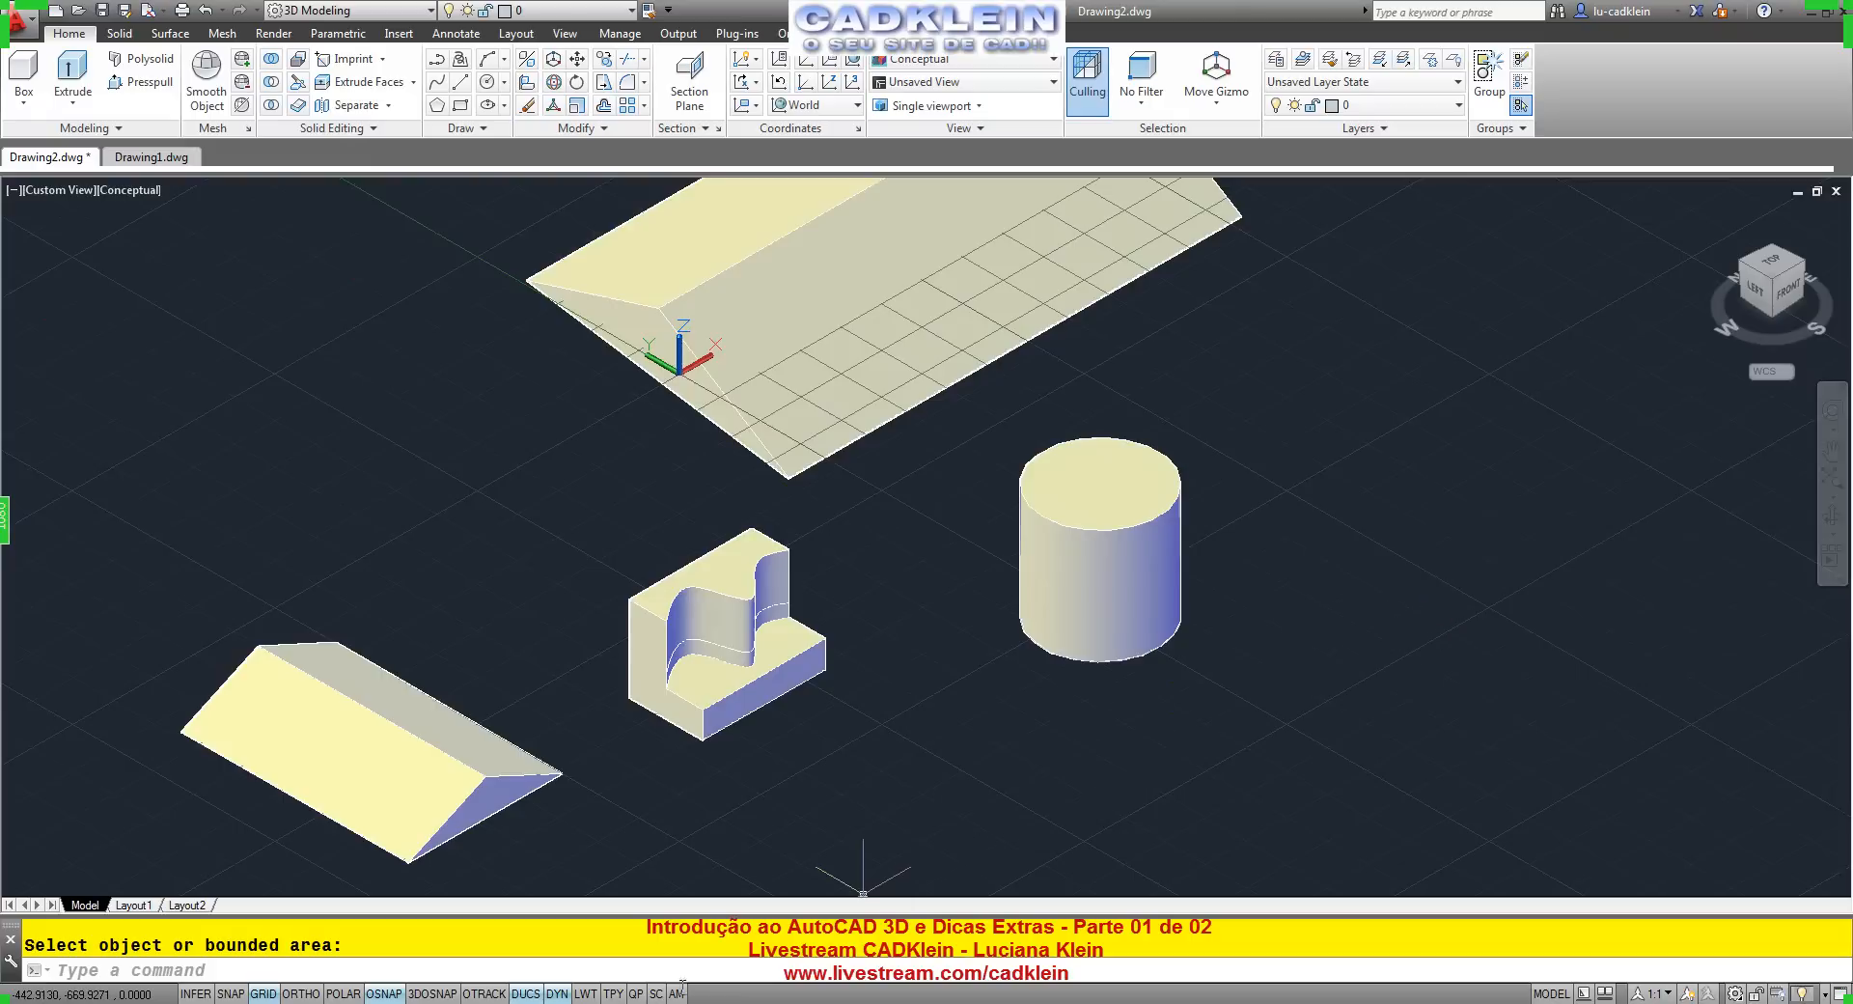
Switch to the Livestream page in the browser and read the viewers' messages in the Facebook and Livestream chats.
key(alt+Tab)
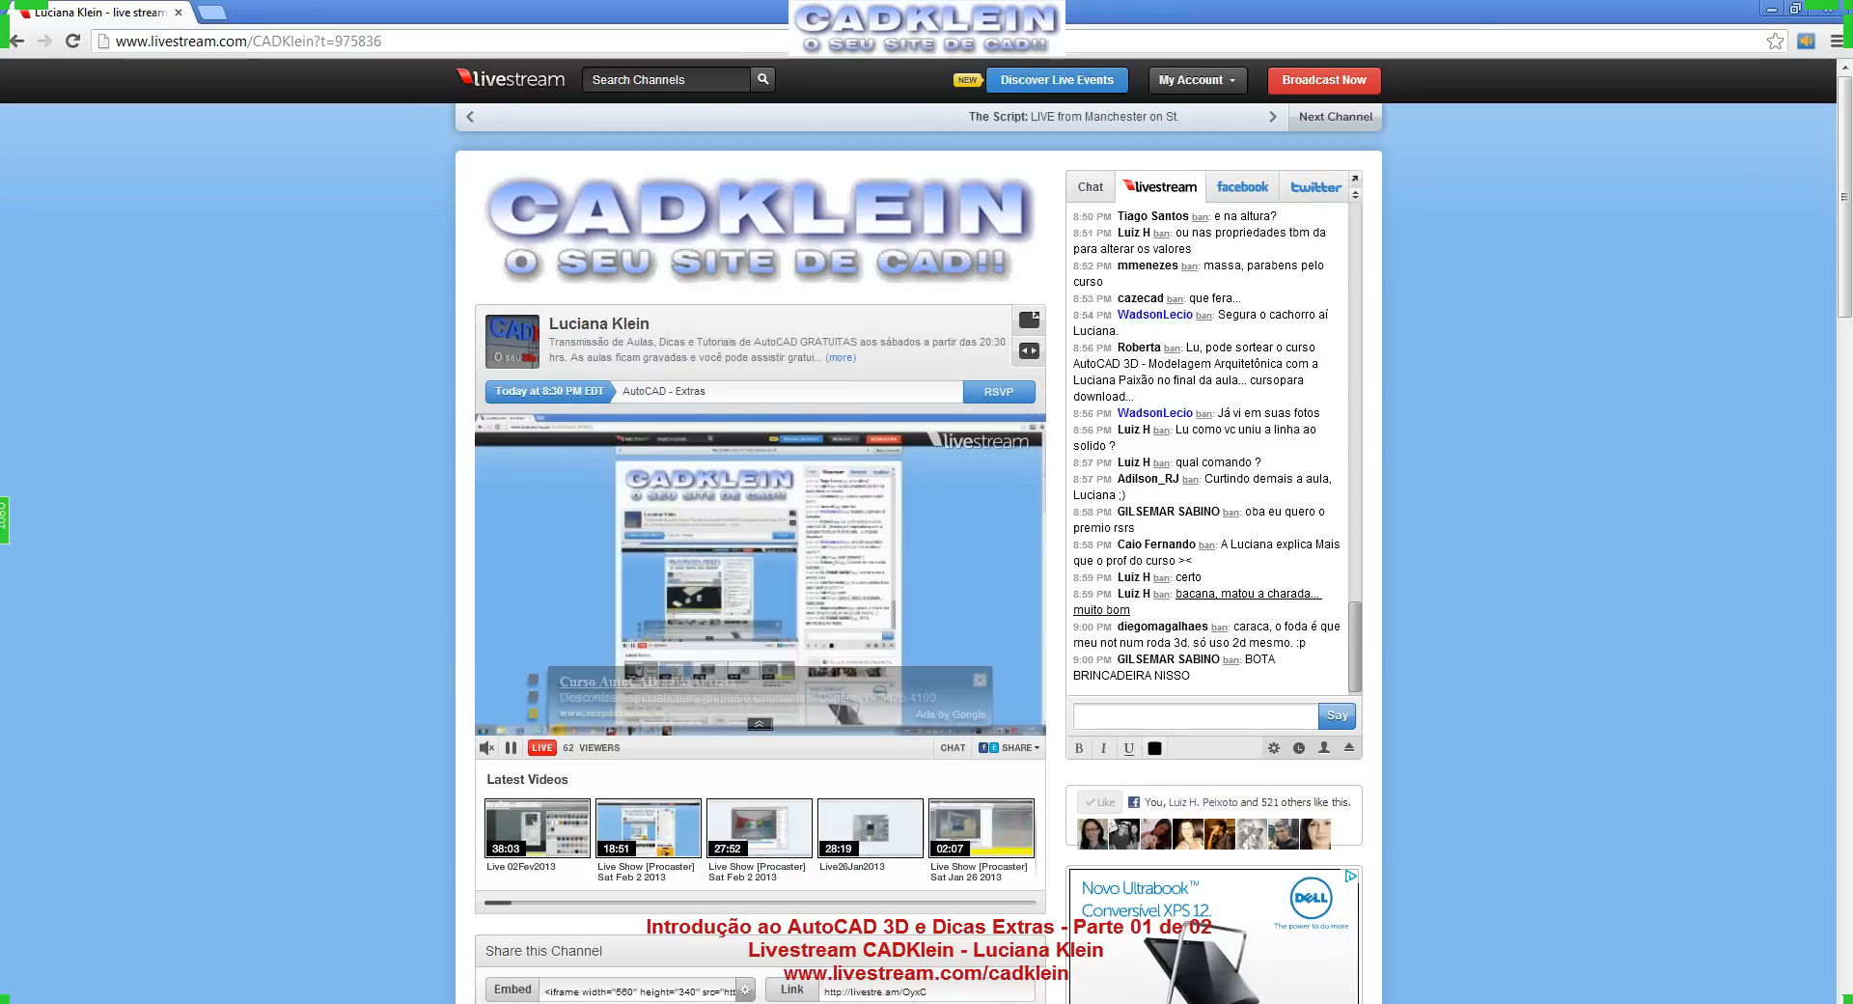
click(1253, 192)
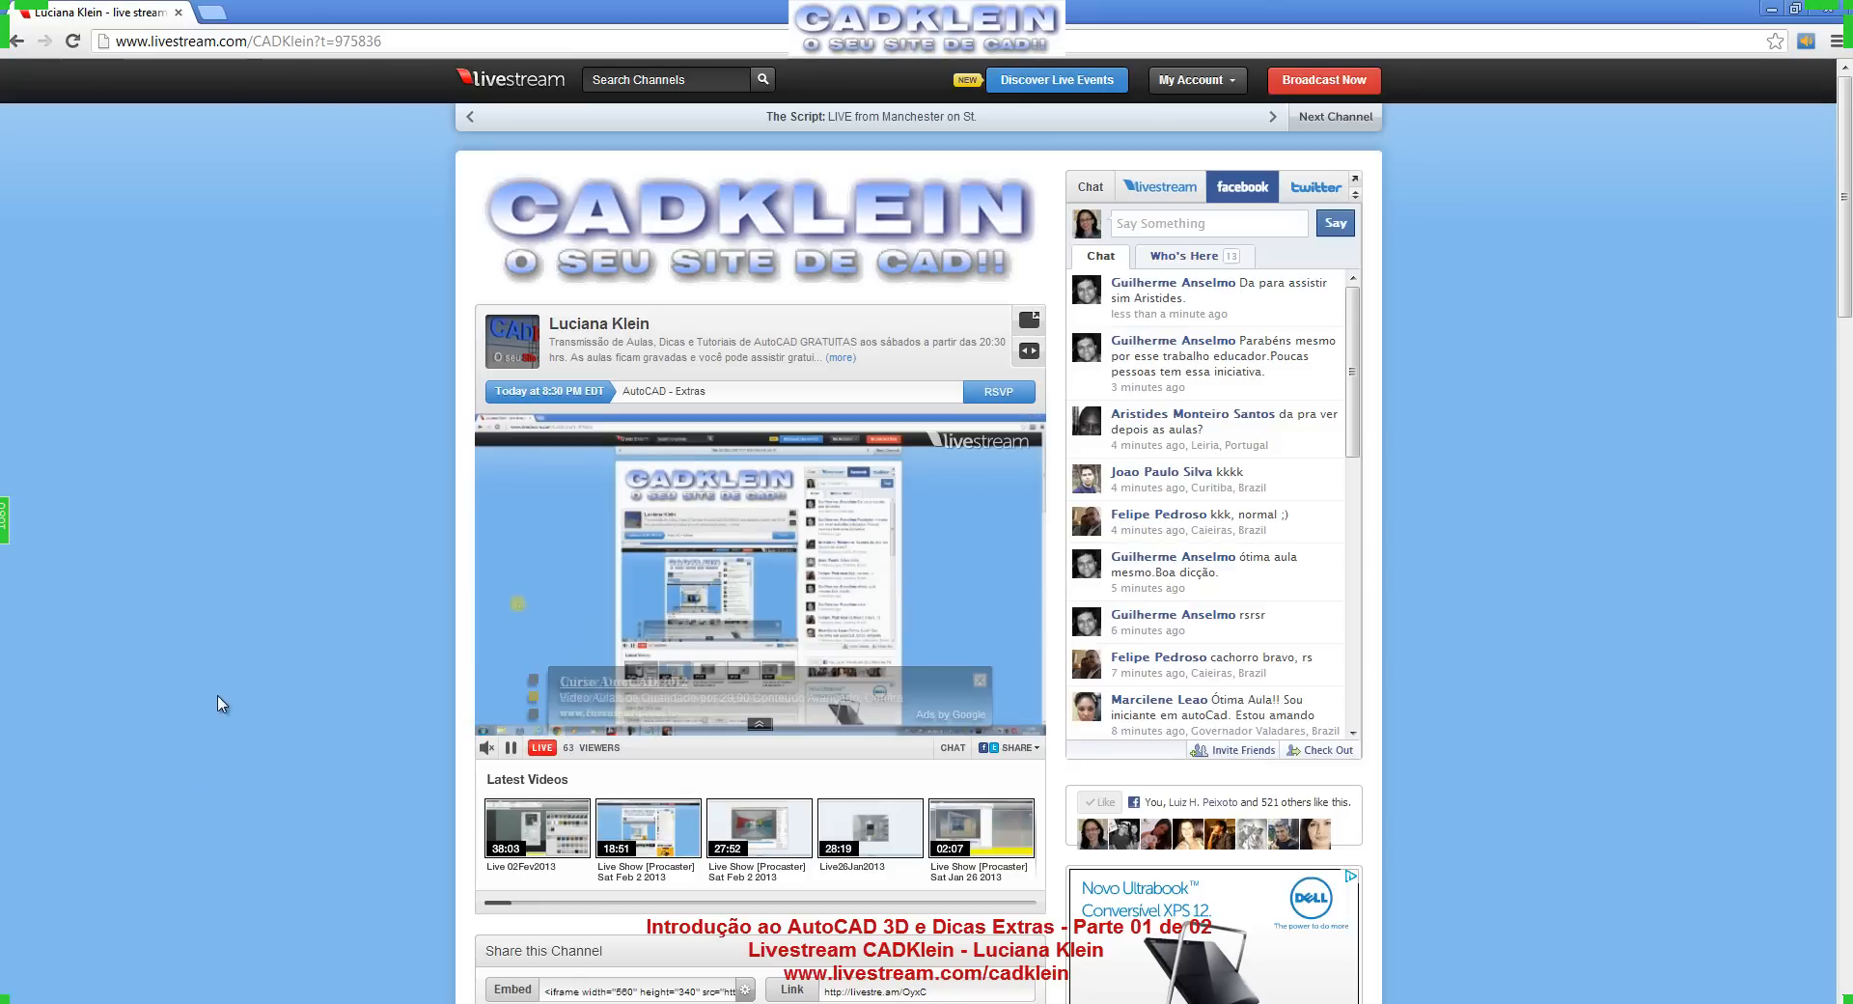
mouse_move(653, 582)
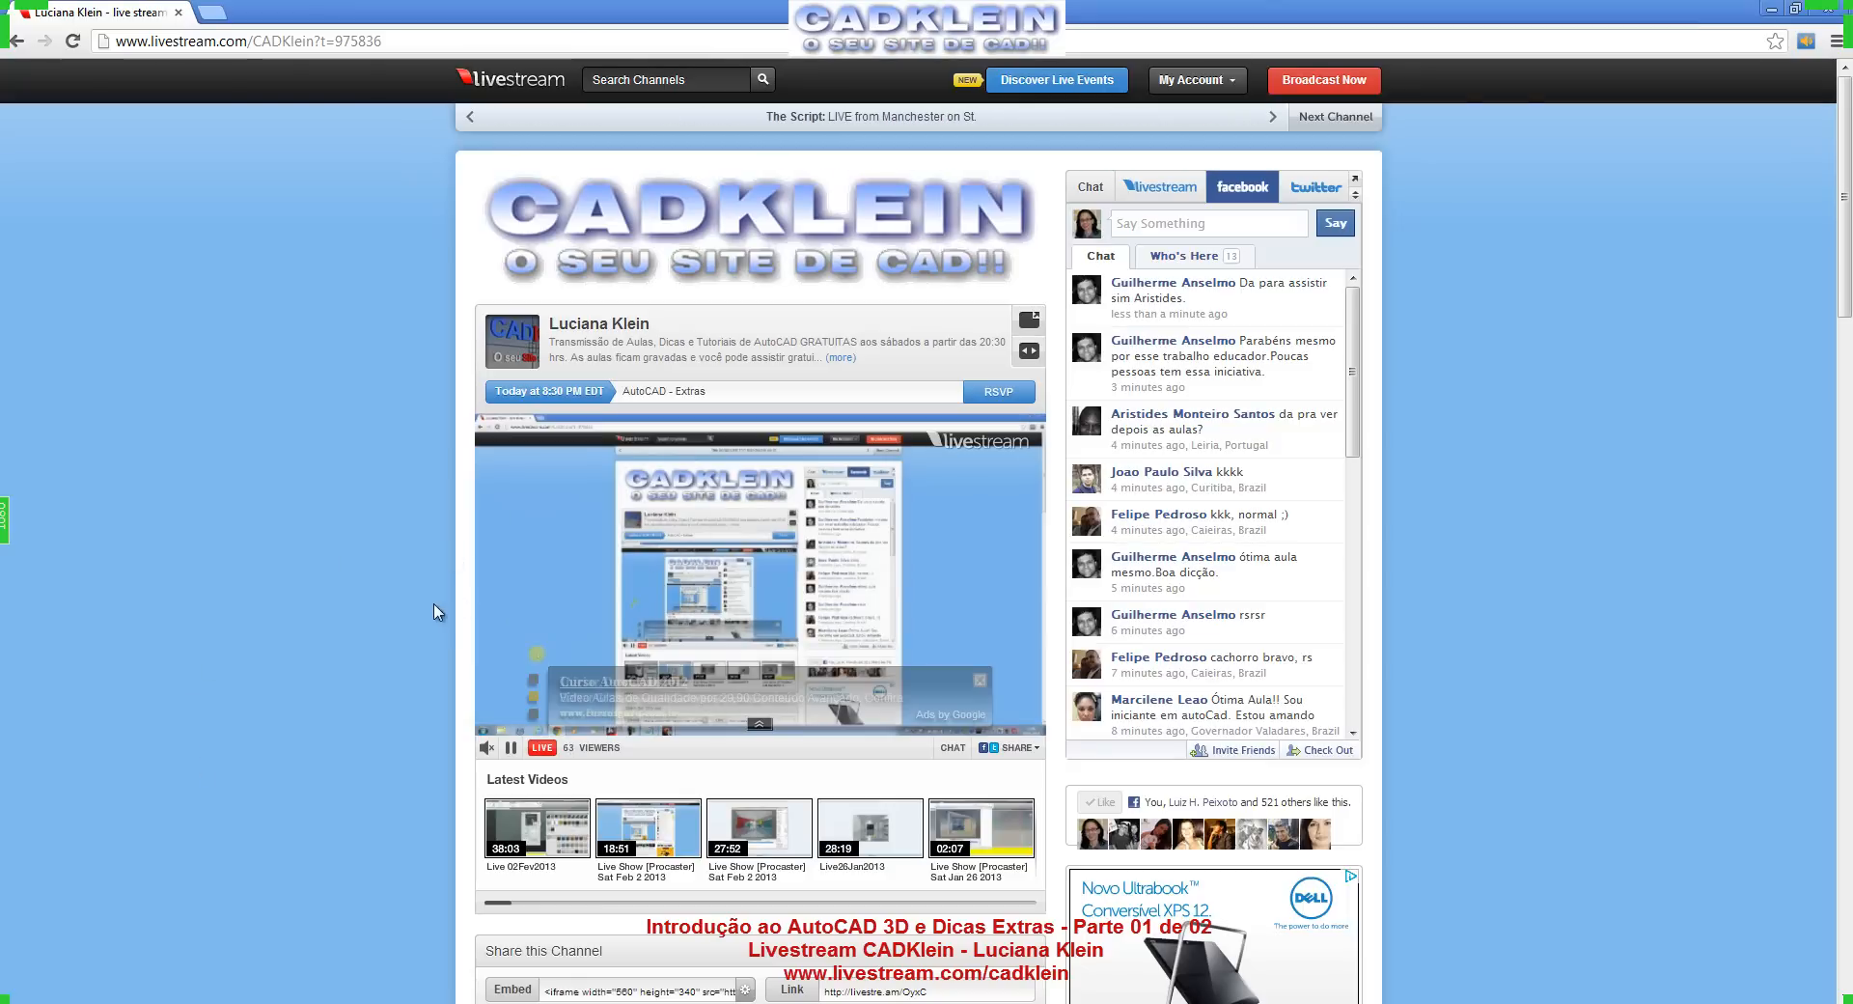
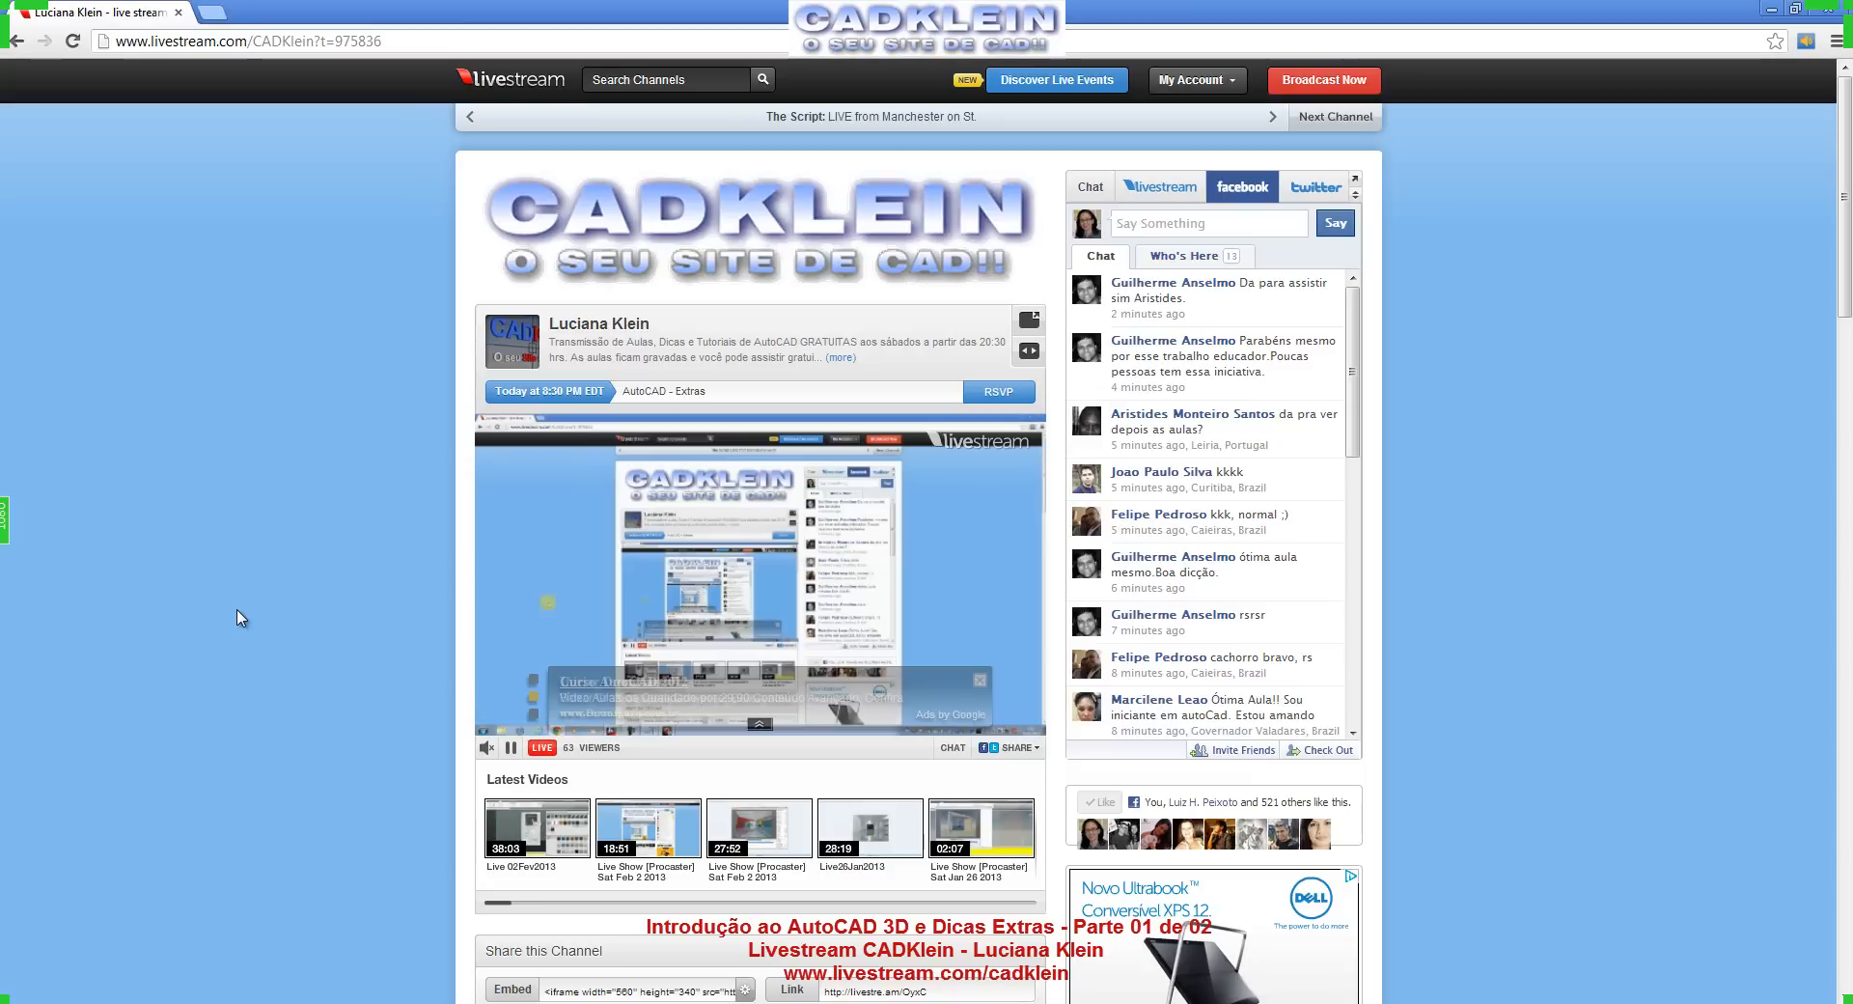
mouse_move(815, 504)
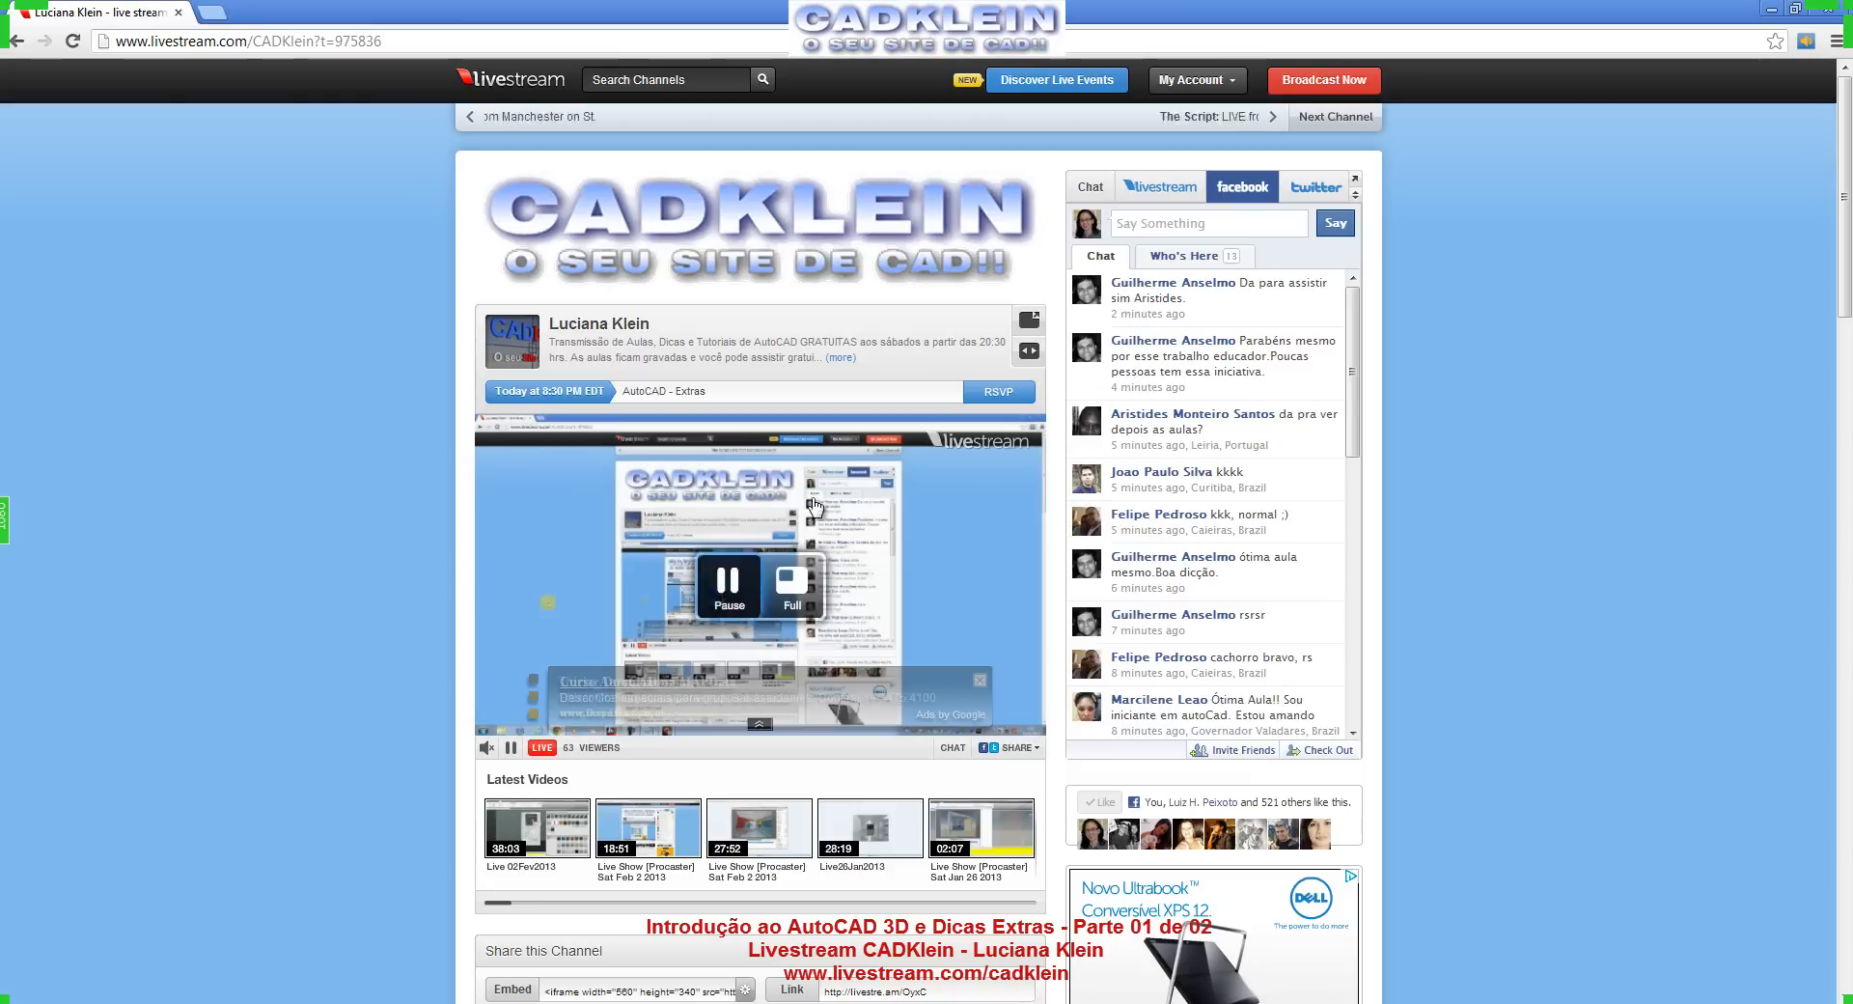
click(1172, 193)
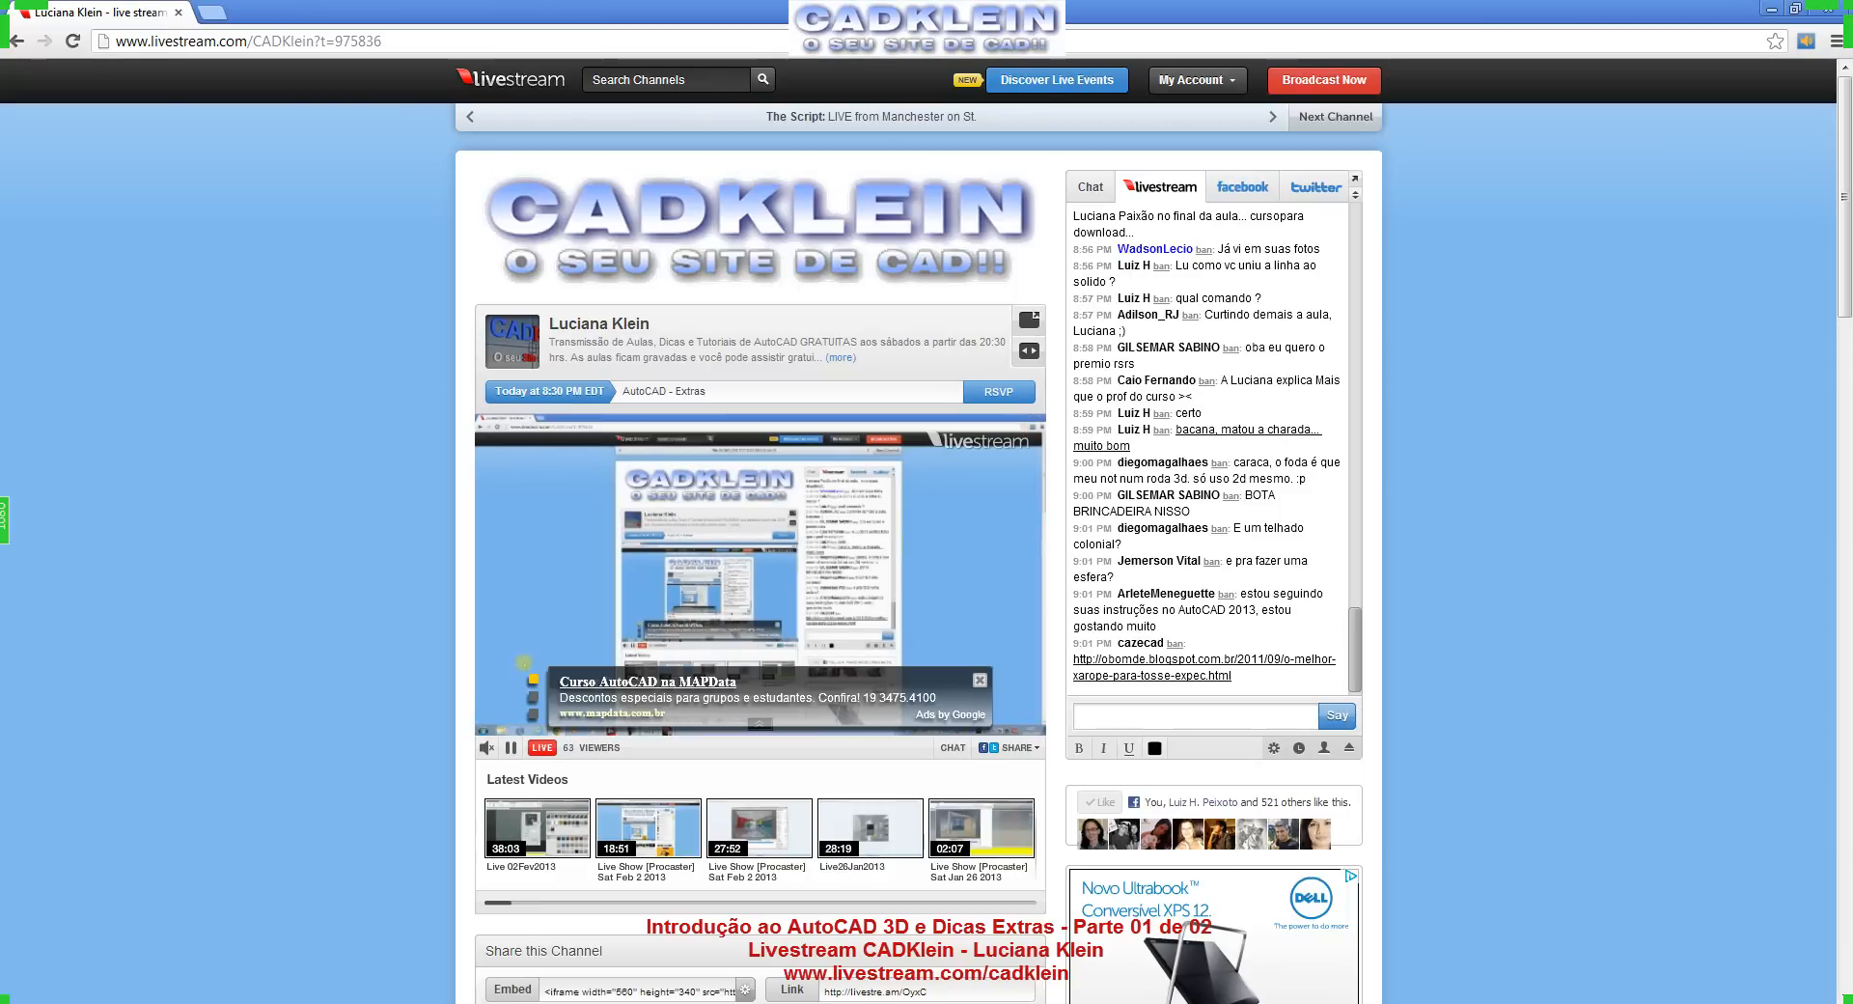
Switch back to AutoCAD and close the empty Drawing1.dwg.
click(444, 975)
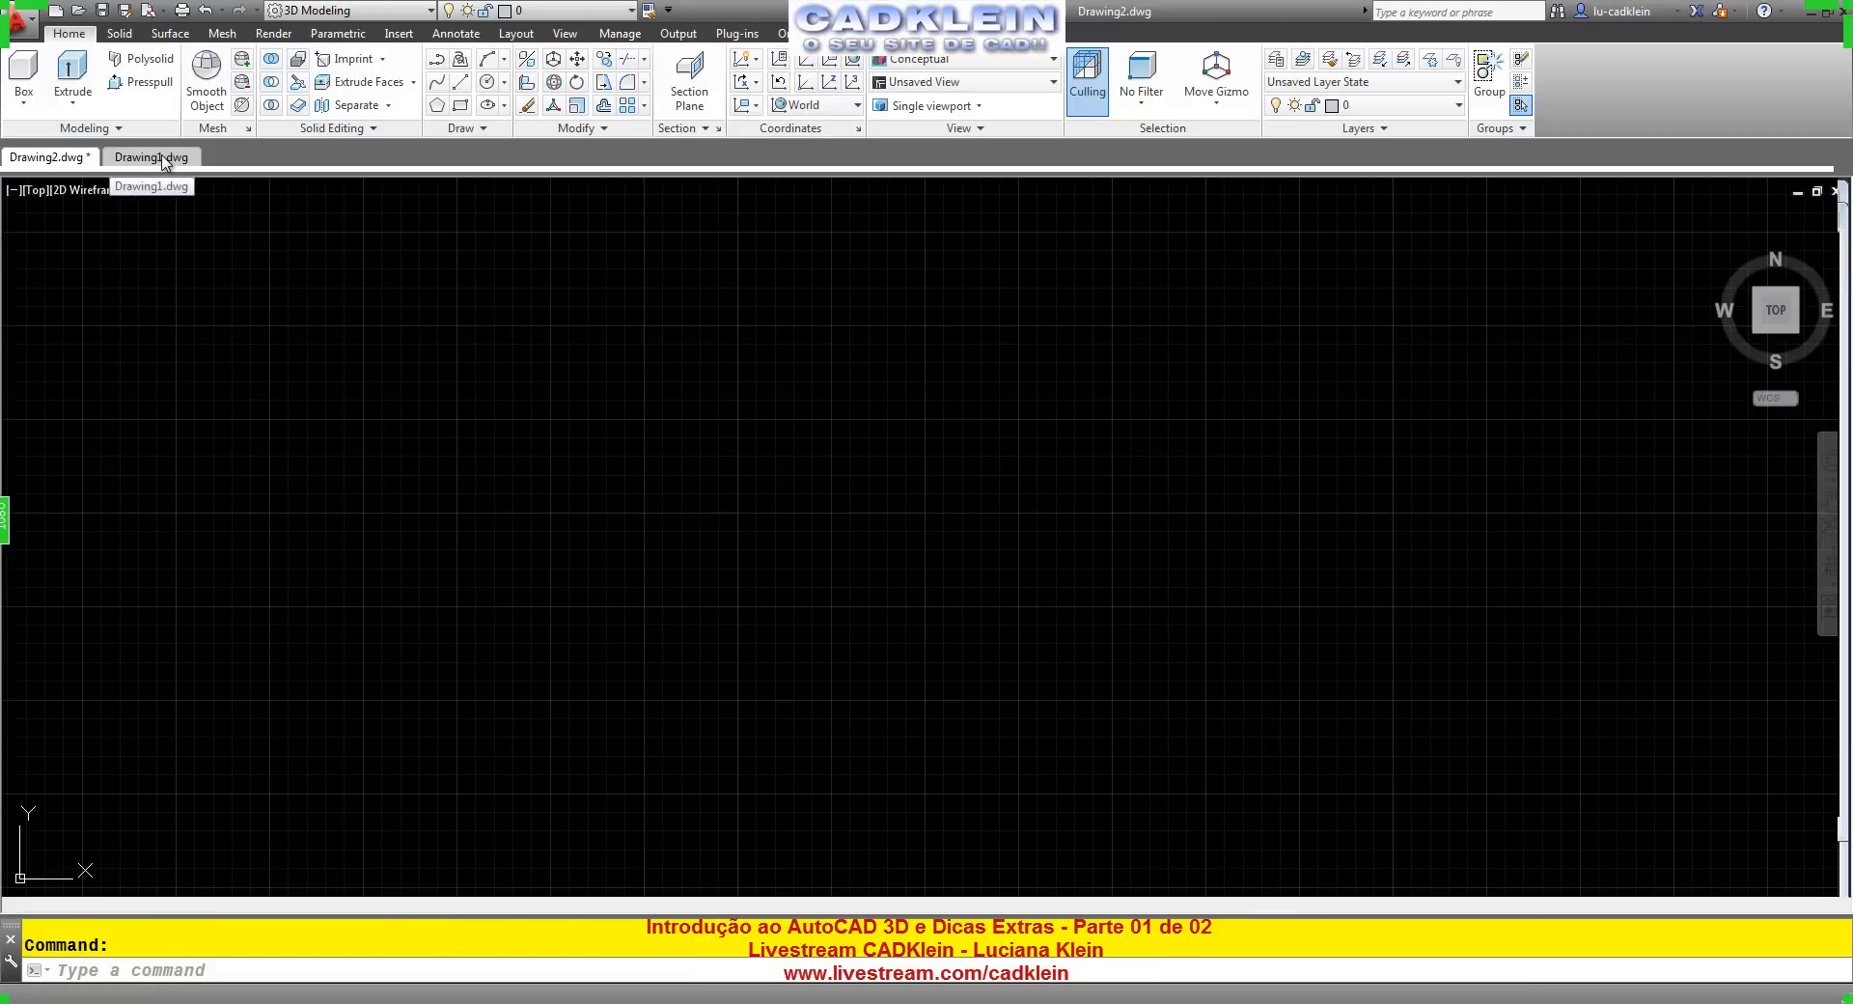
click(171, 162)
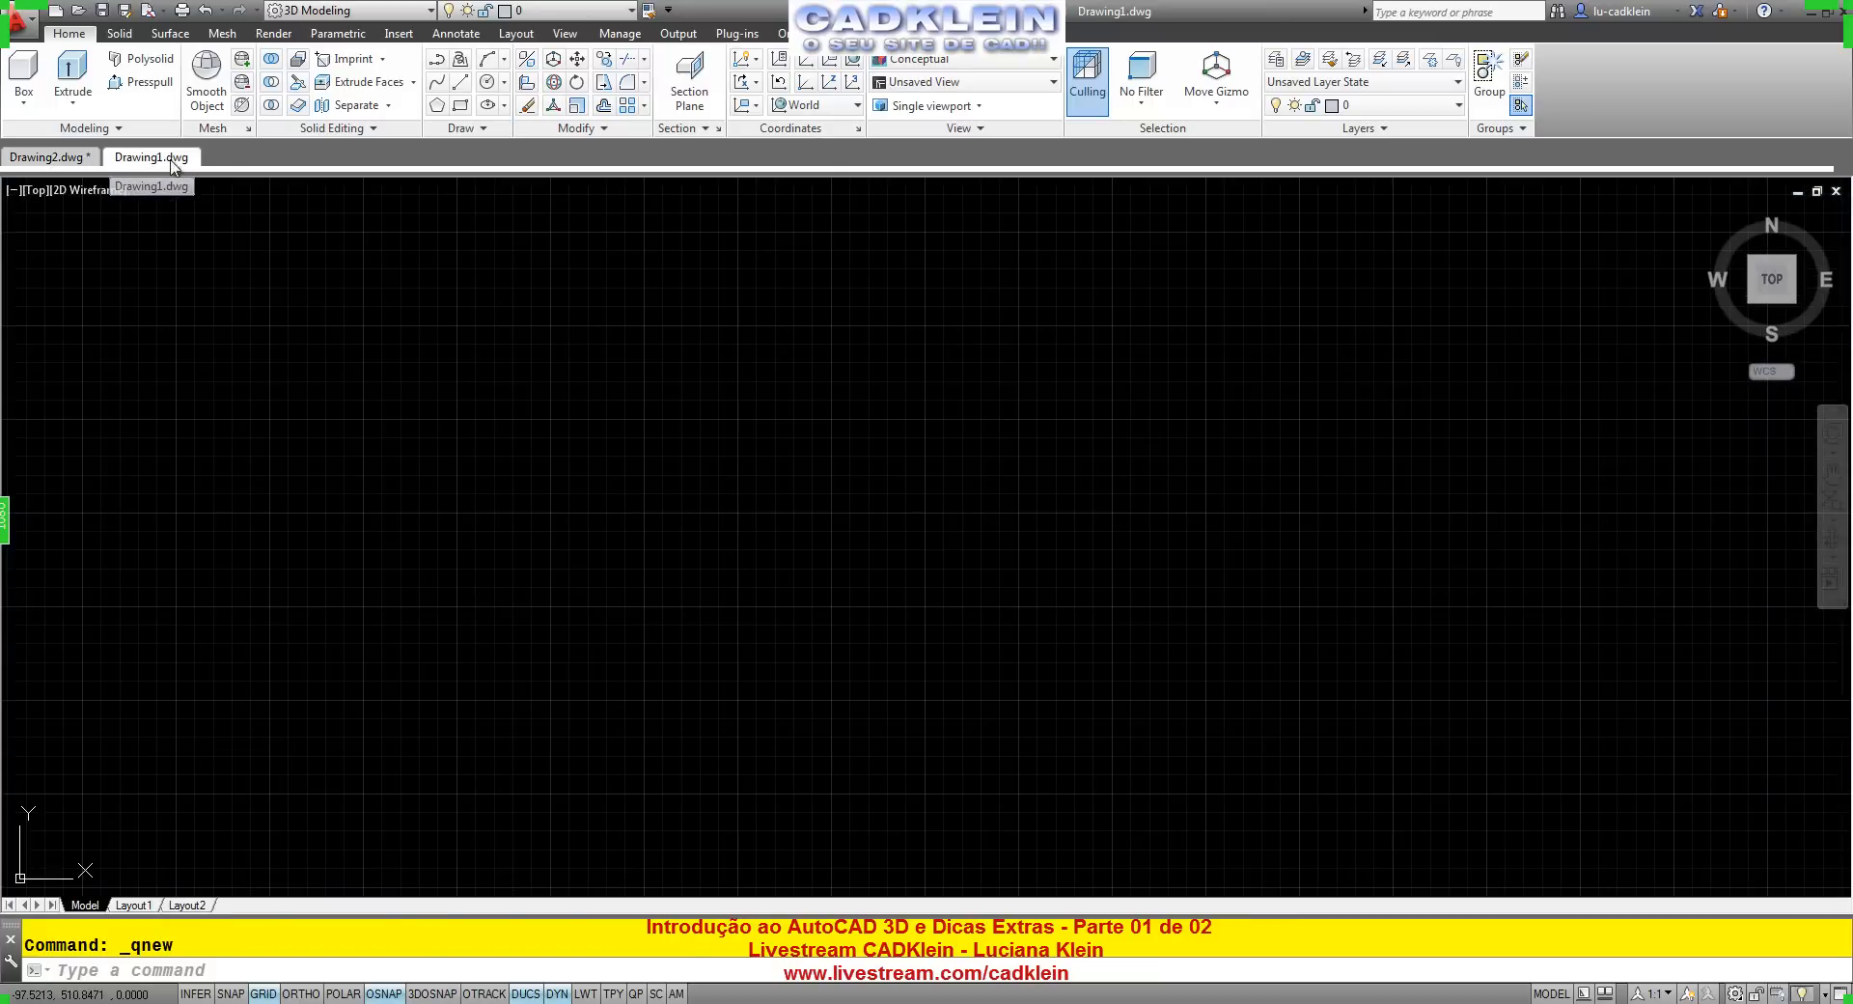
click(1836, 190)
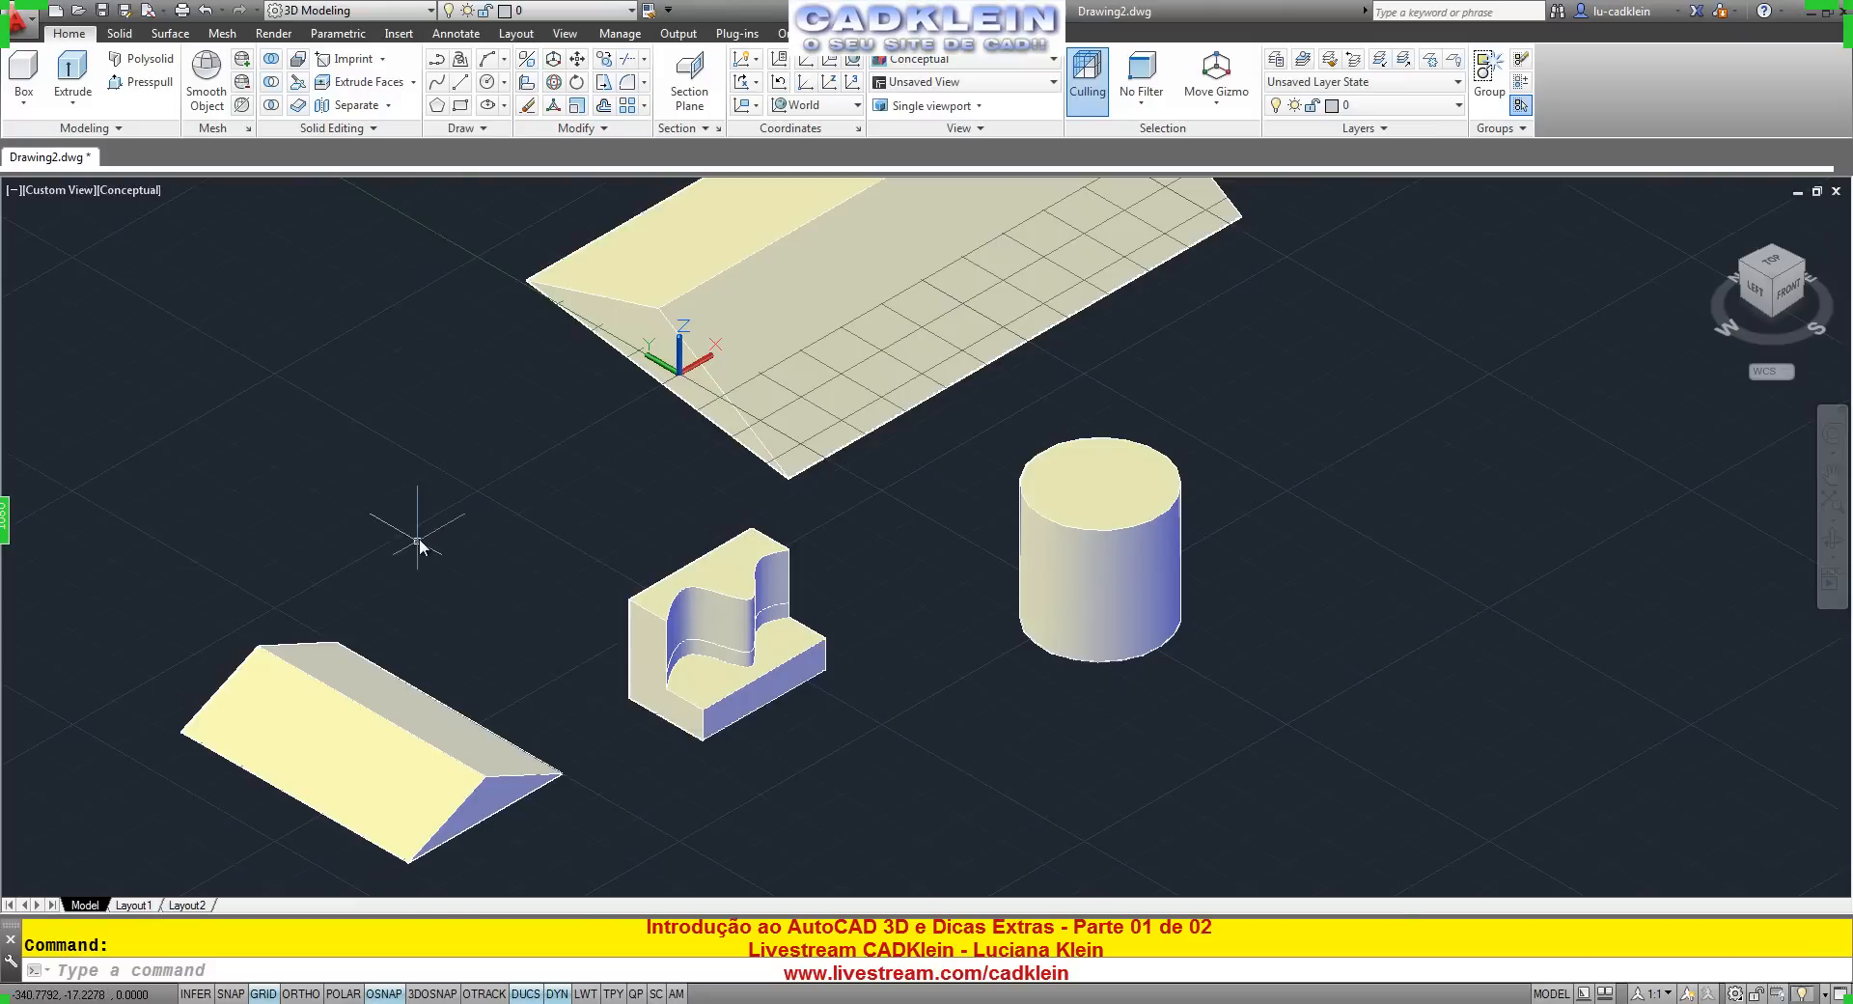
Create a solid cylinder of about 77 radius and 181 height in the free space beyond the smaller roof solid.
middle_drag(417, 541, 654, 418)
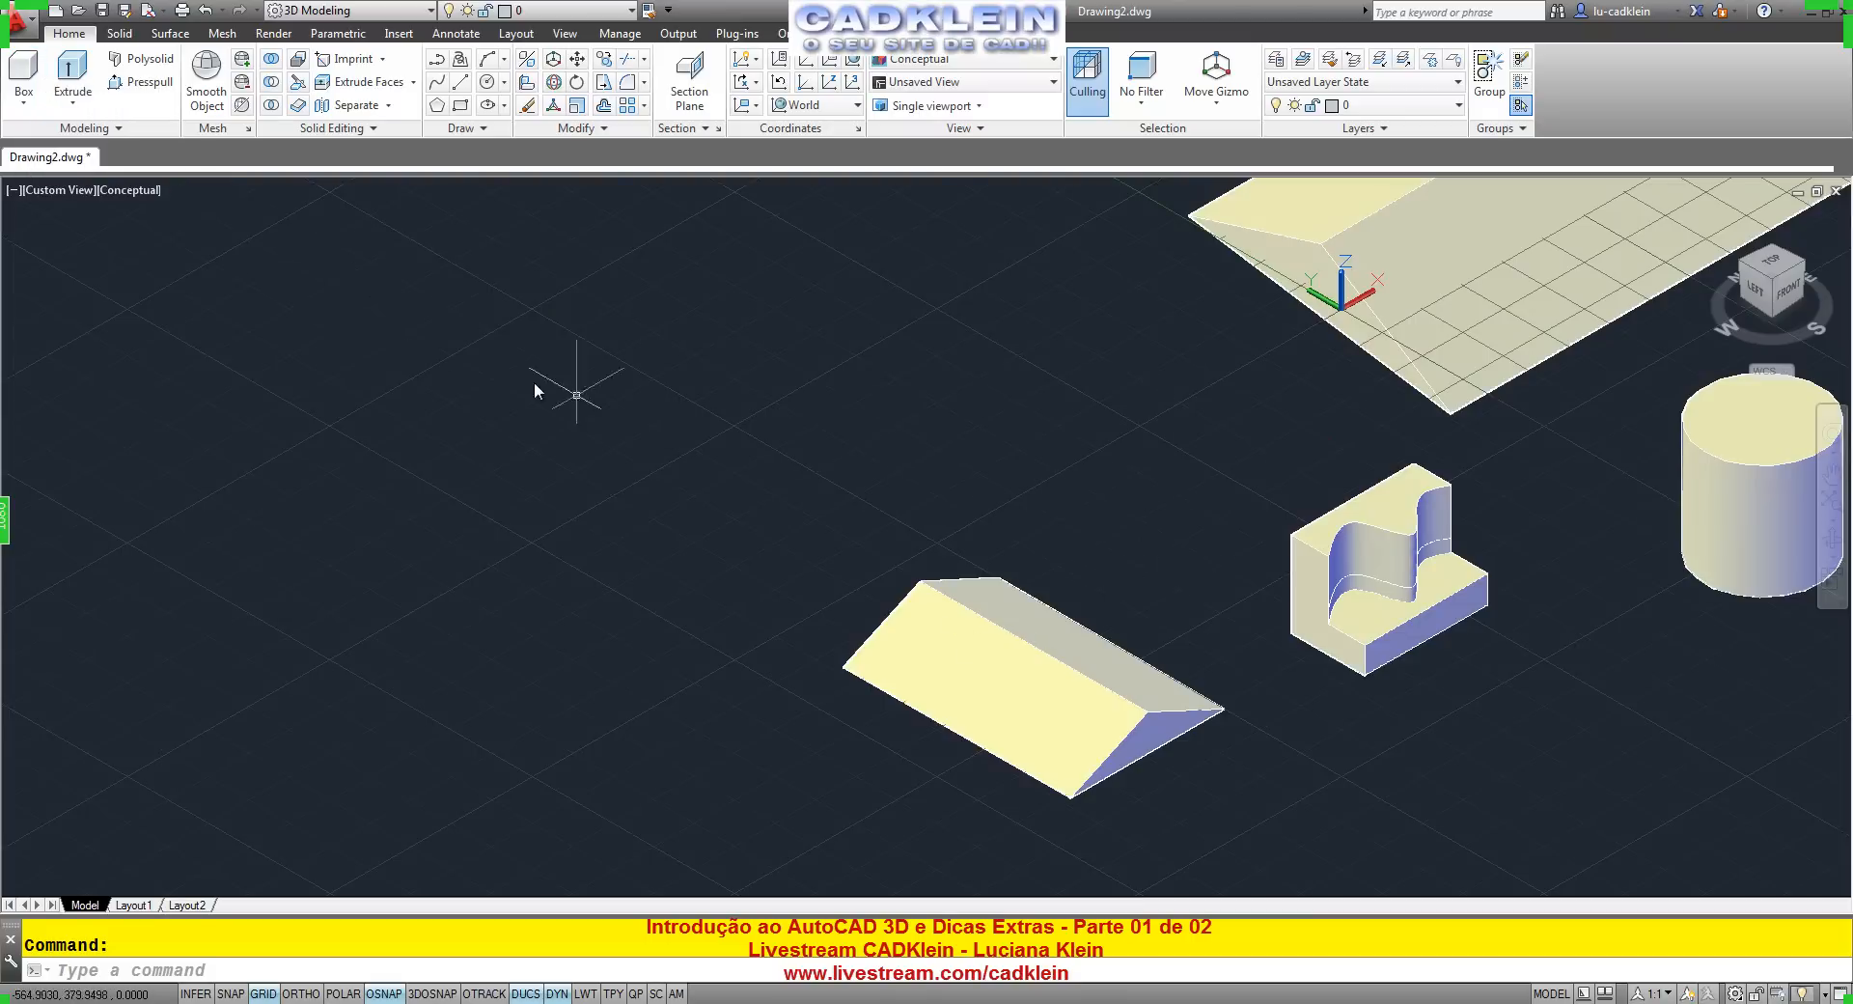
click(23, 98)
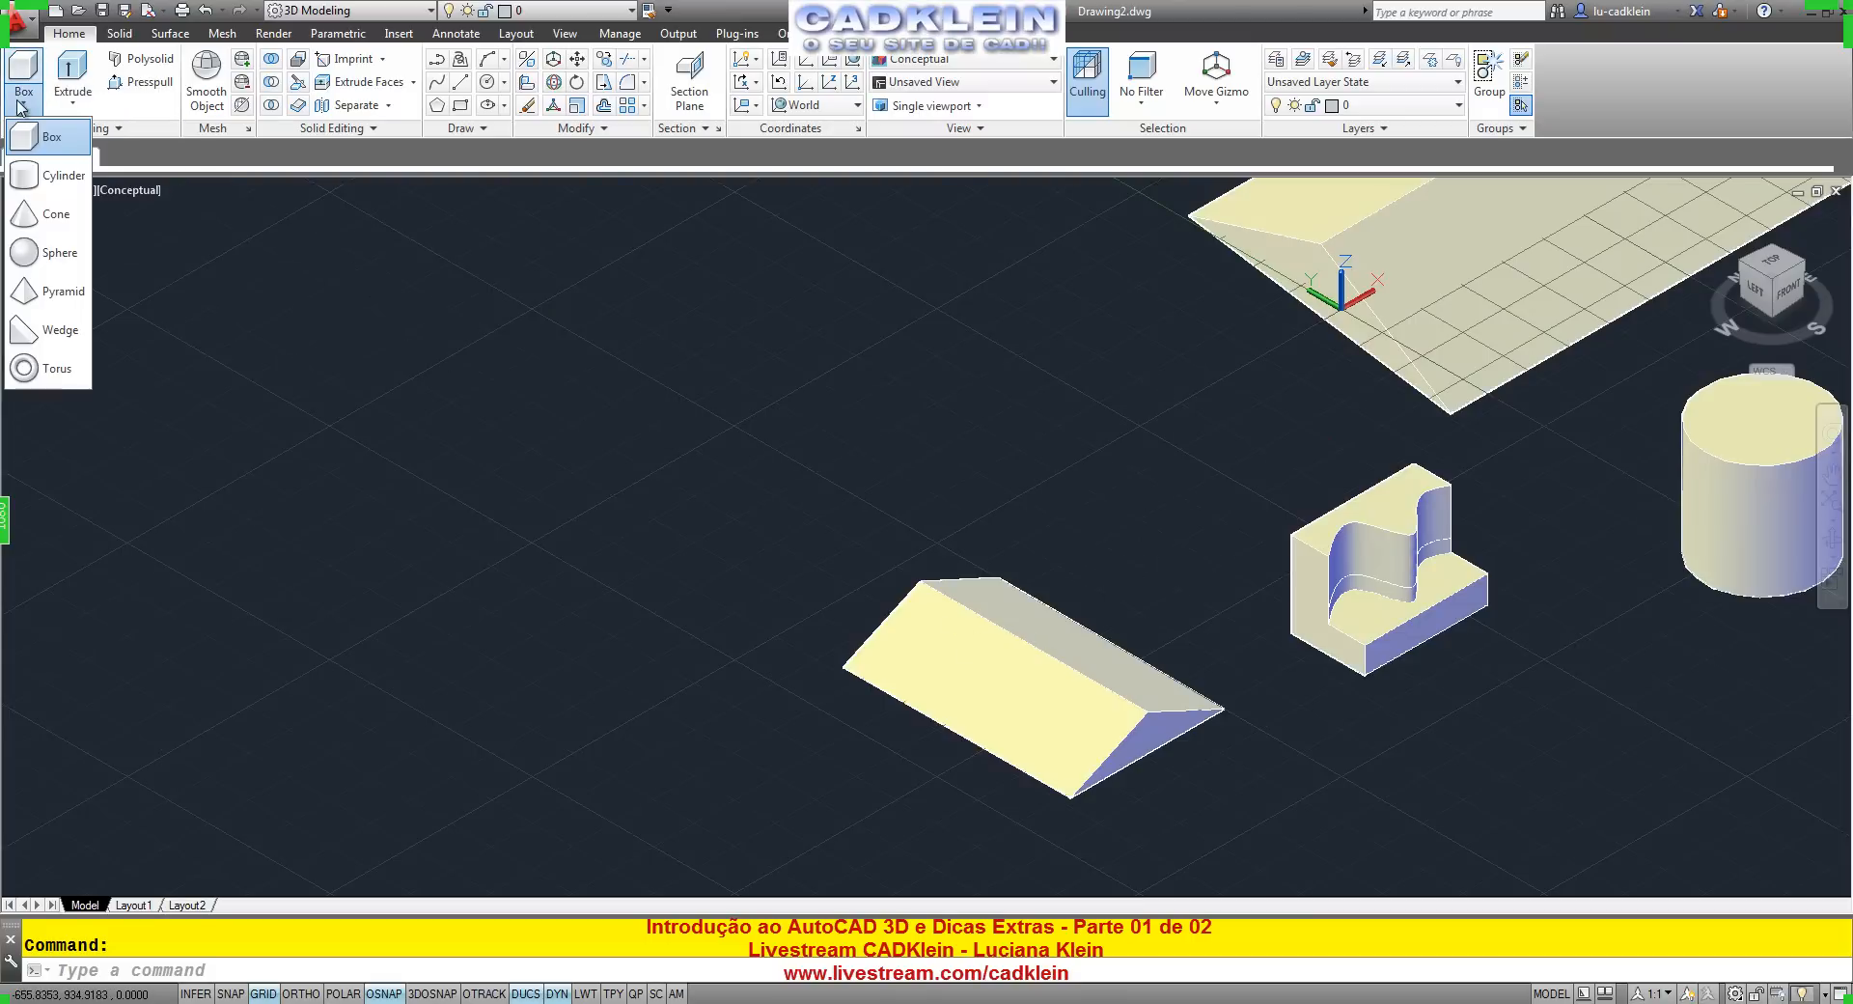
click(64, 175)
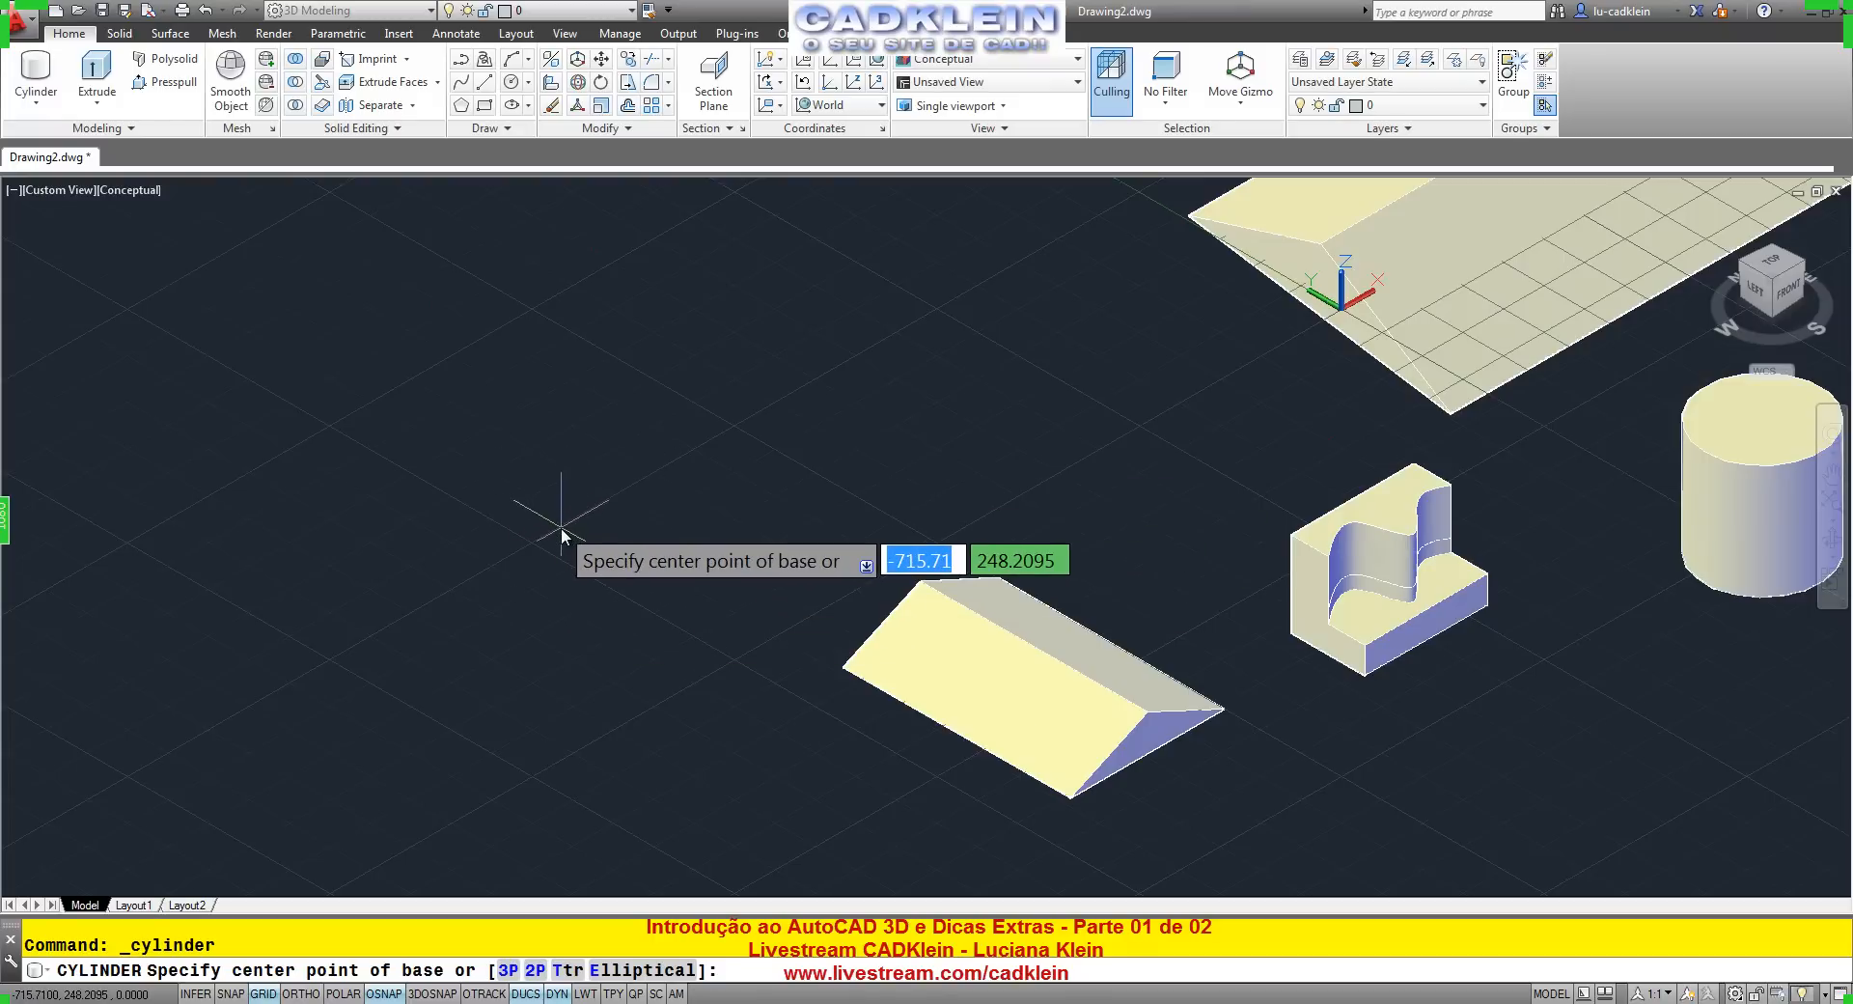
click(588, 527)
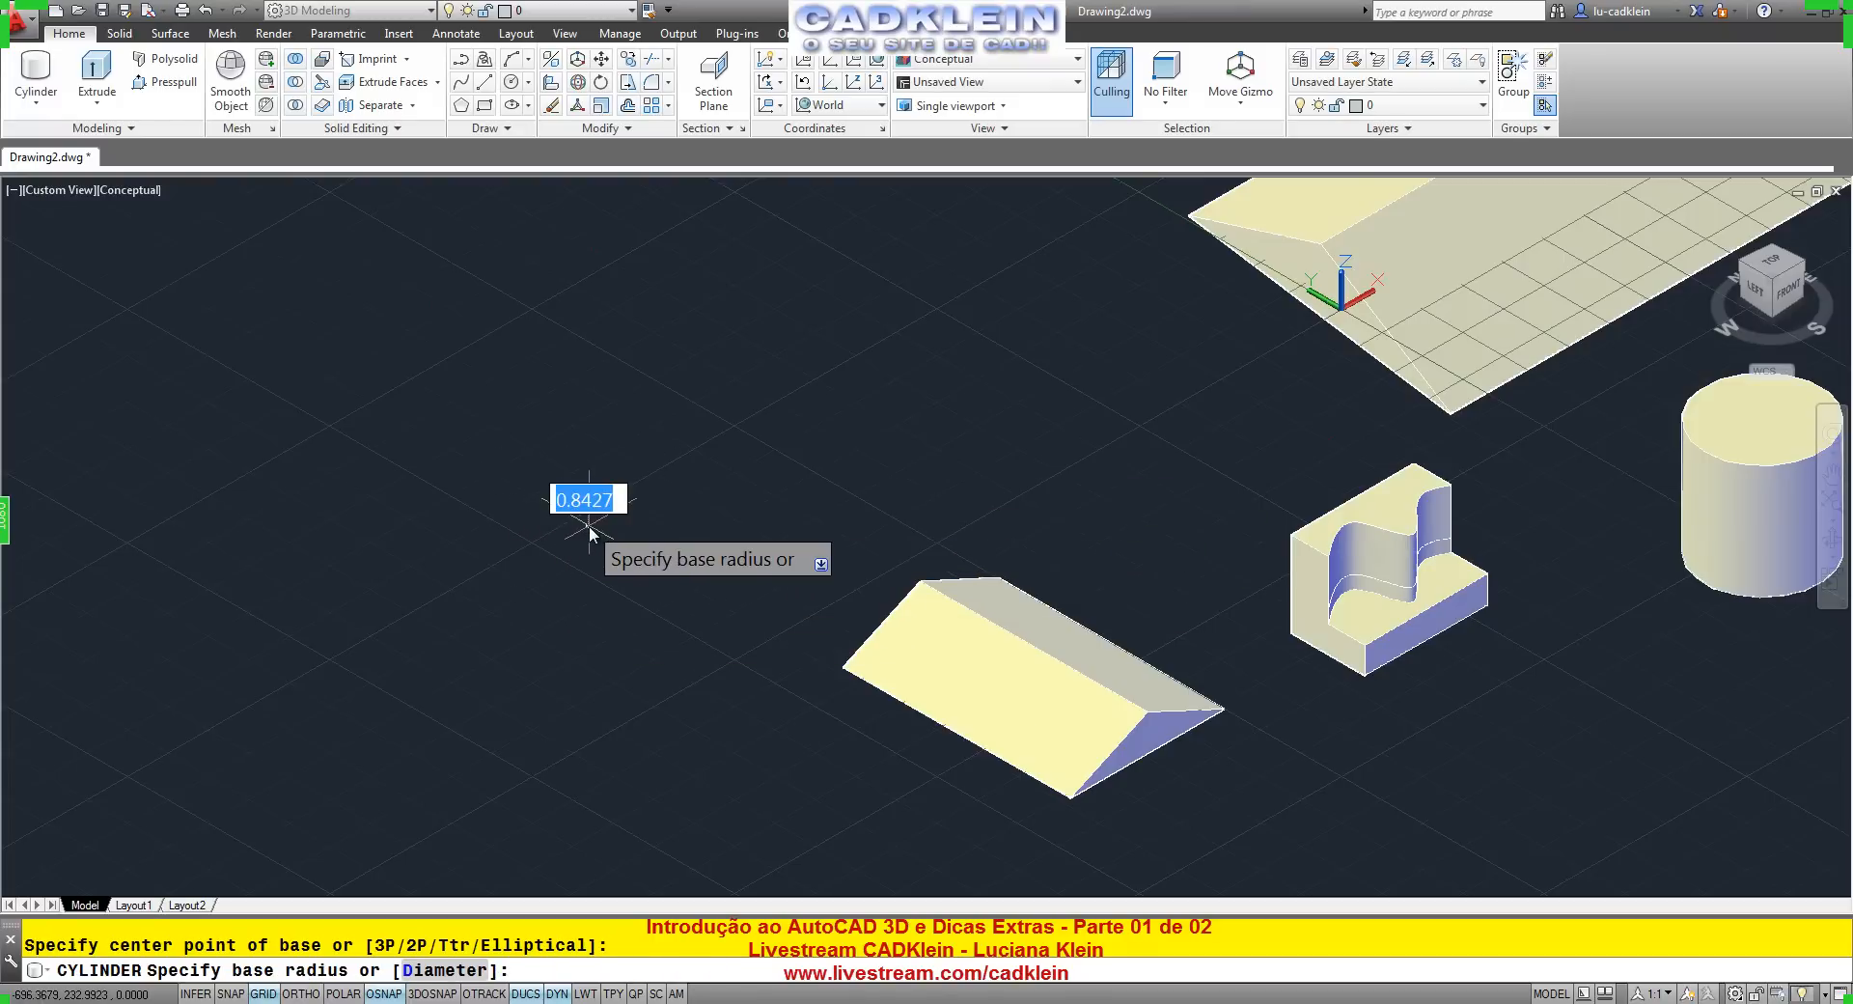
click(673, 504)
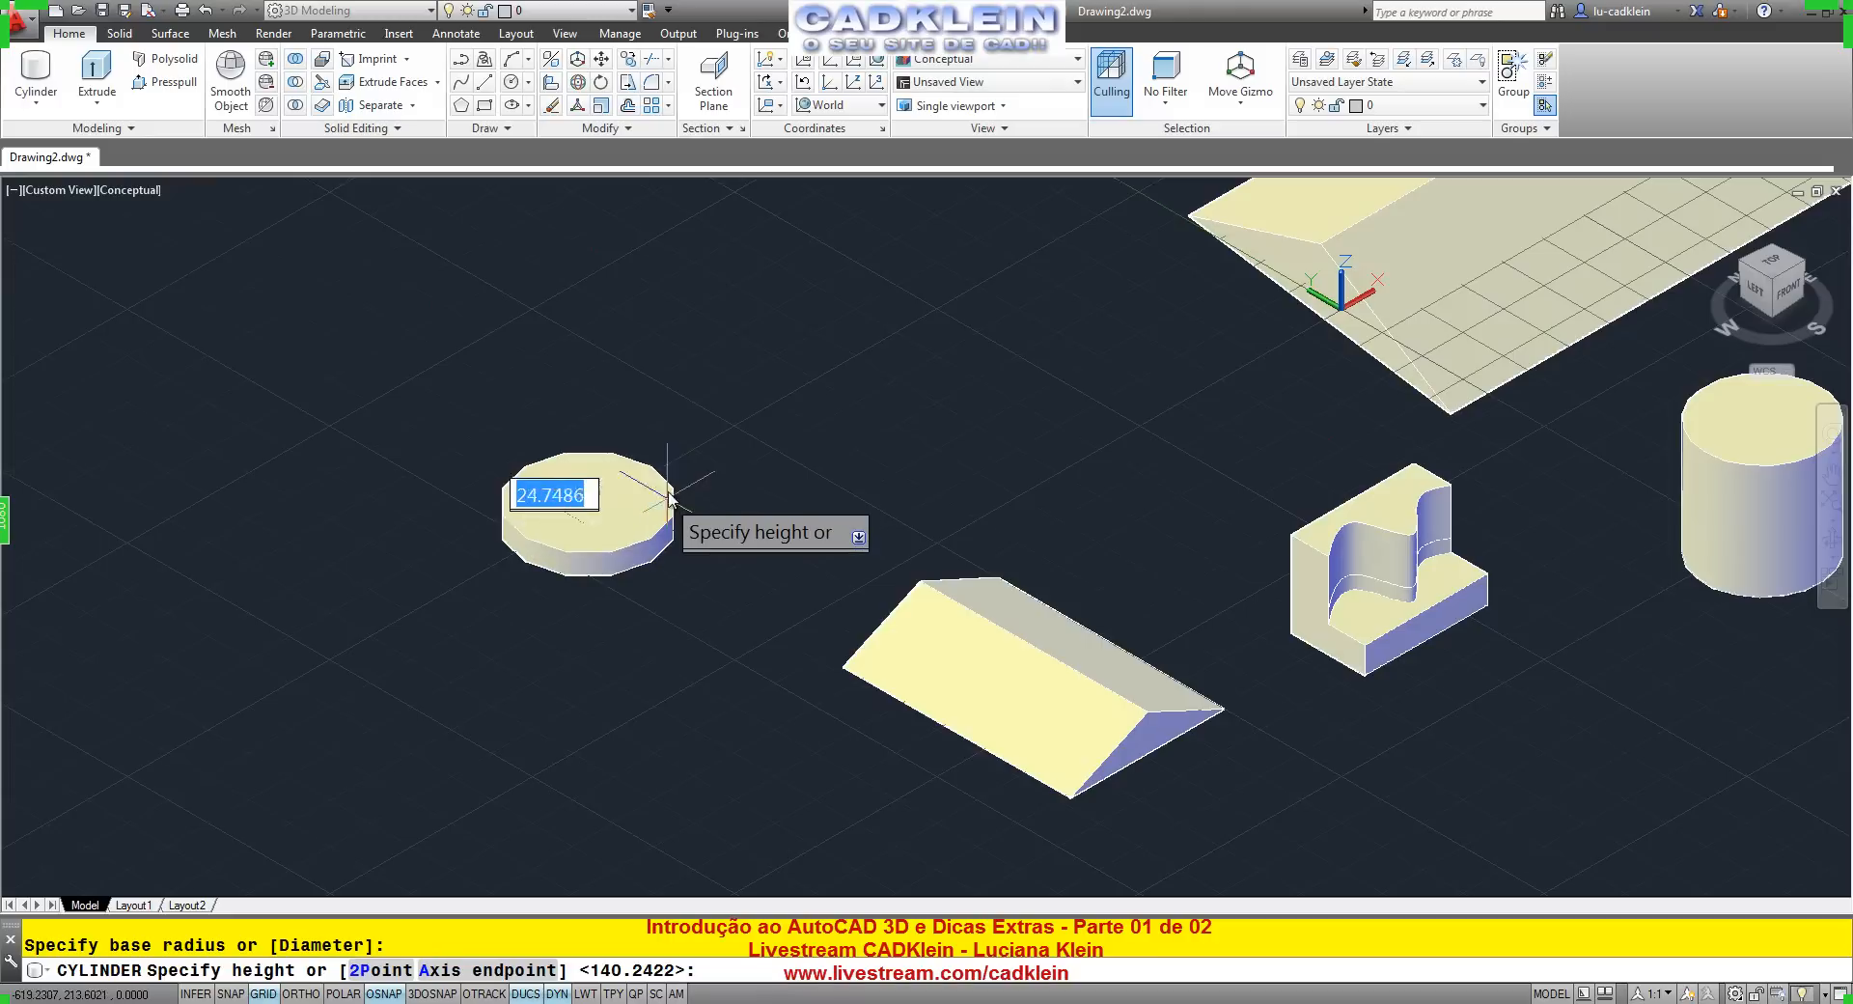
click(665, 357)
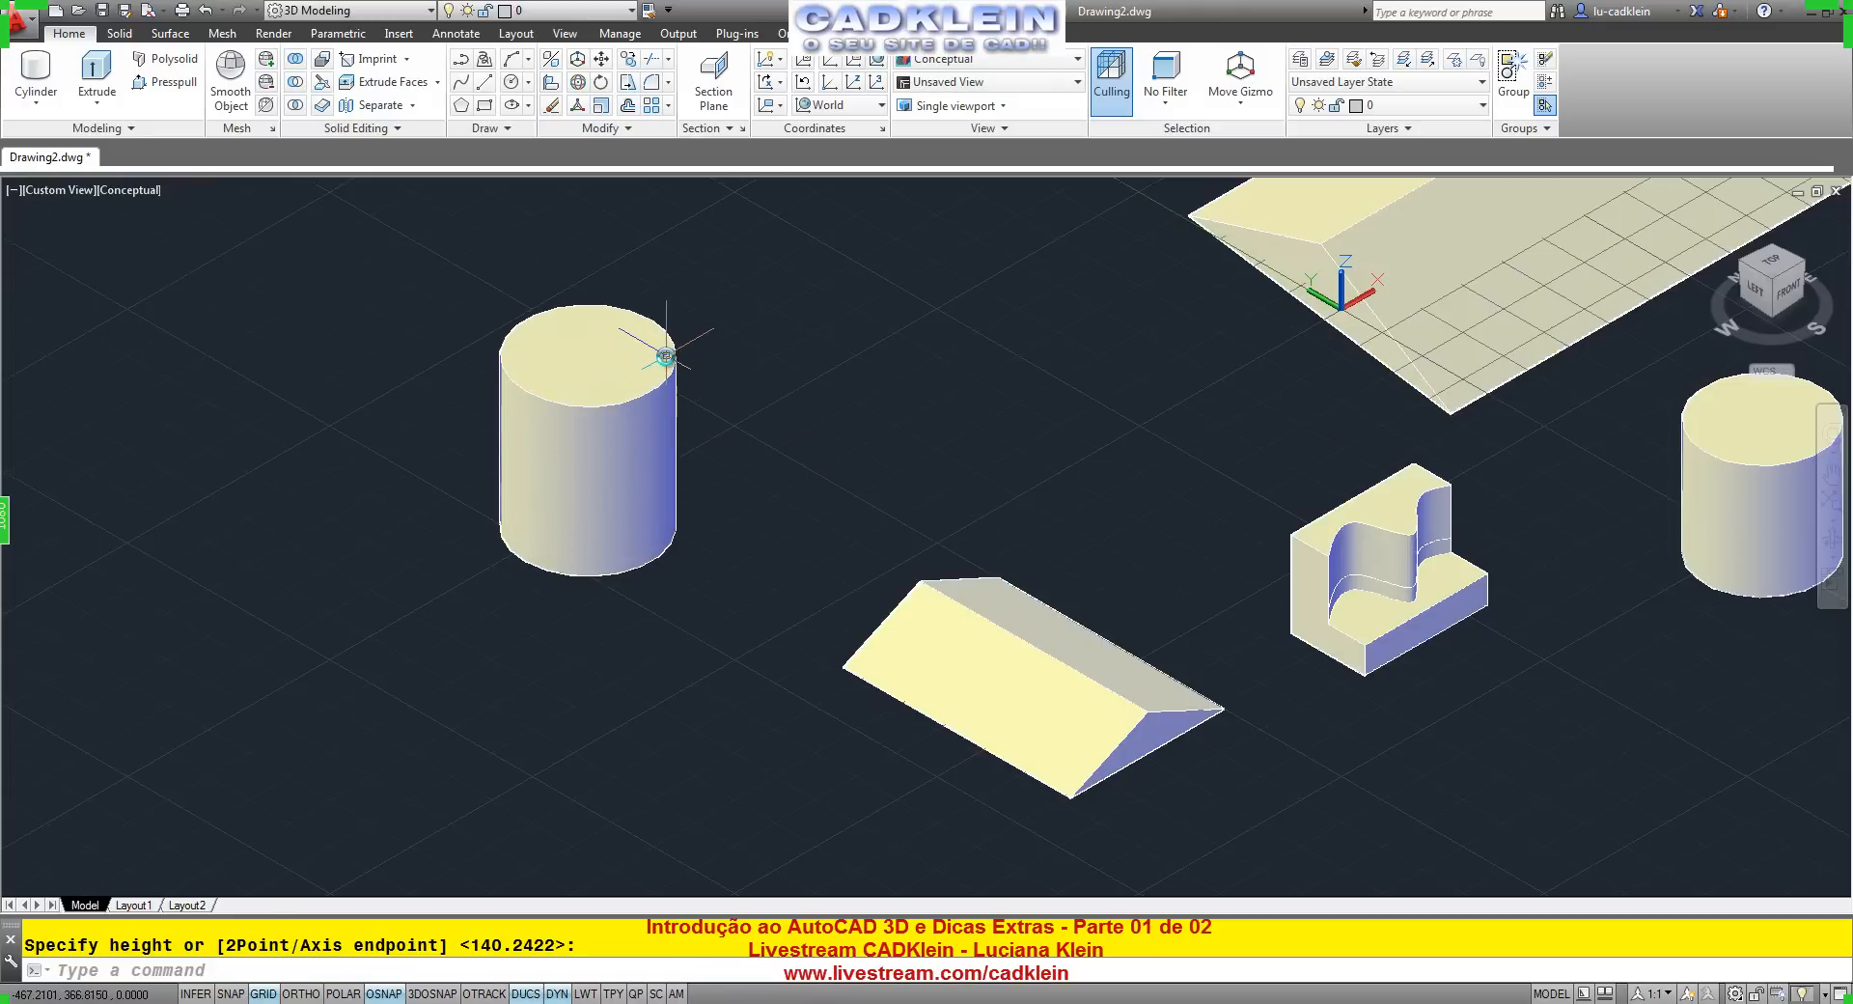
Display the properties of the new cylinder, including its radius and height.
text(pr)
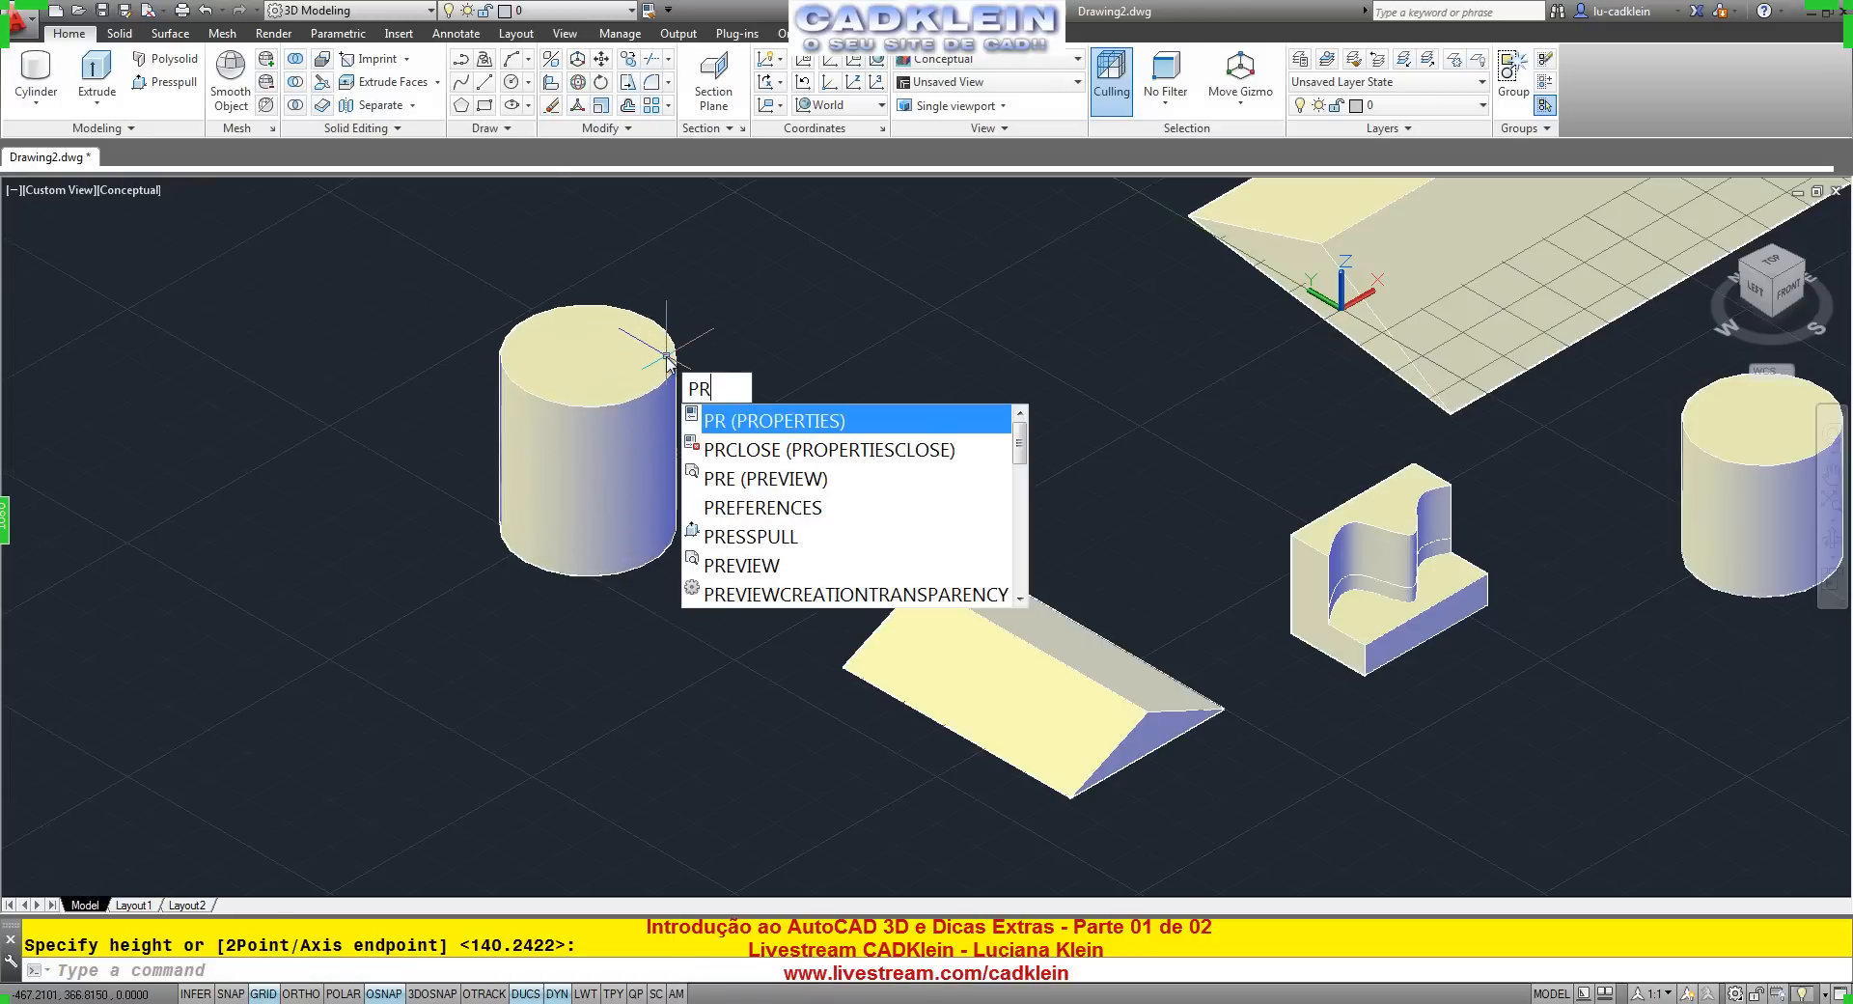
key(Return)
click(663, 362)
middle_drag(766, 390, 914, 417)
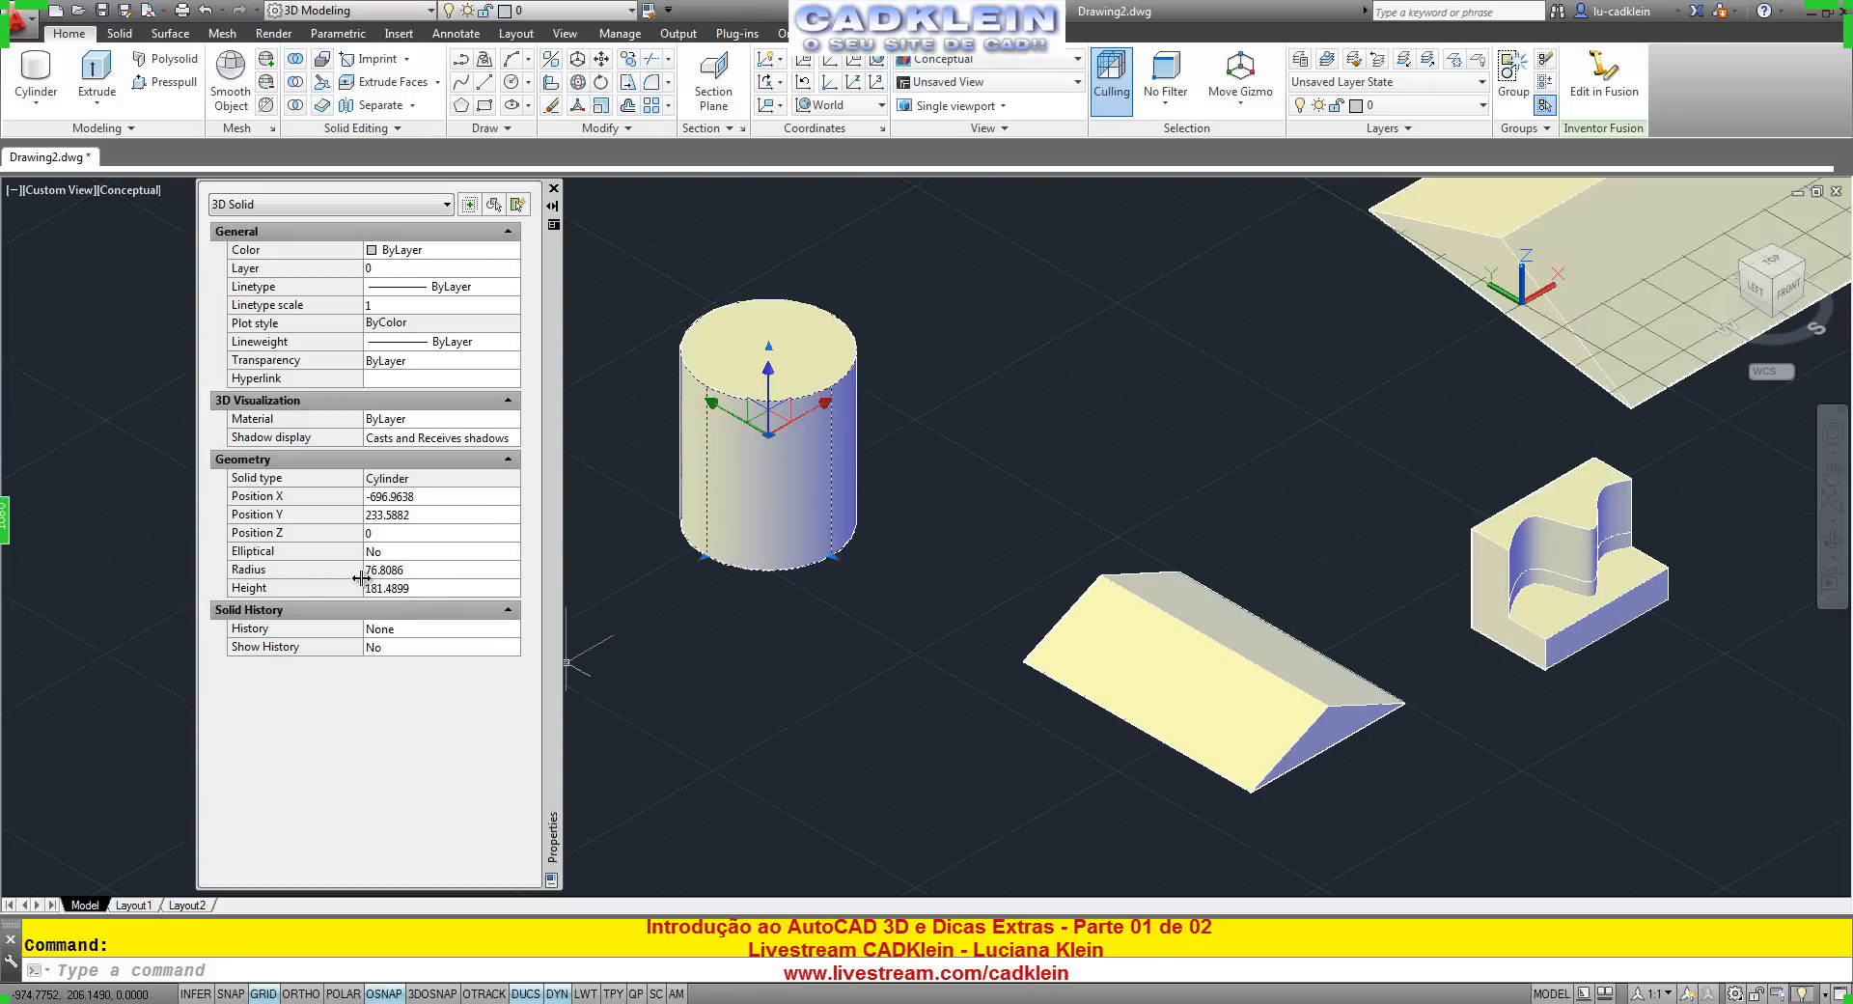
Set the selected cylinder's radius to 50 and its height to 150.
click(412, 569)
text(50)
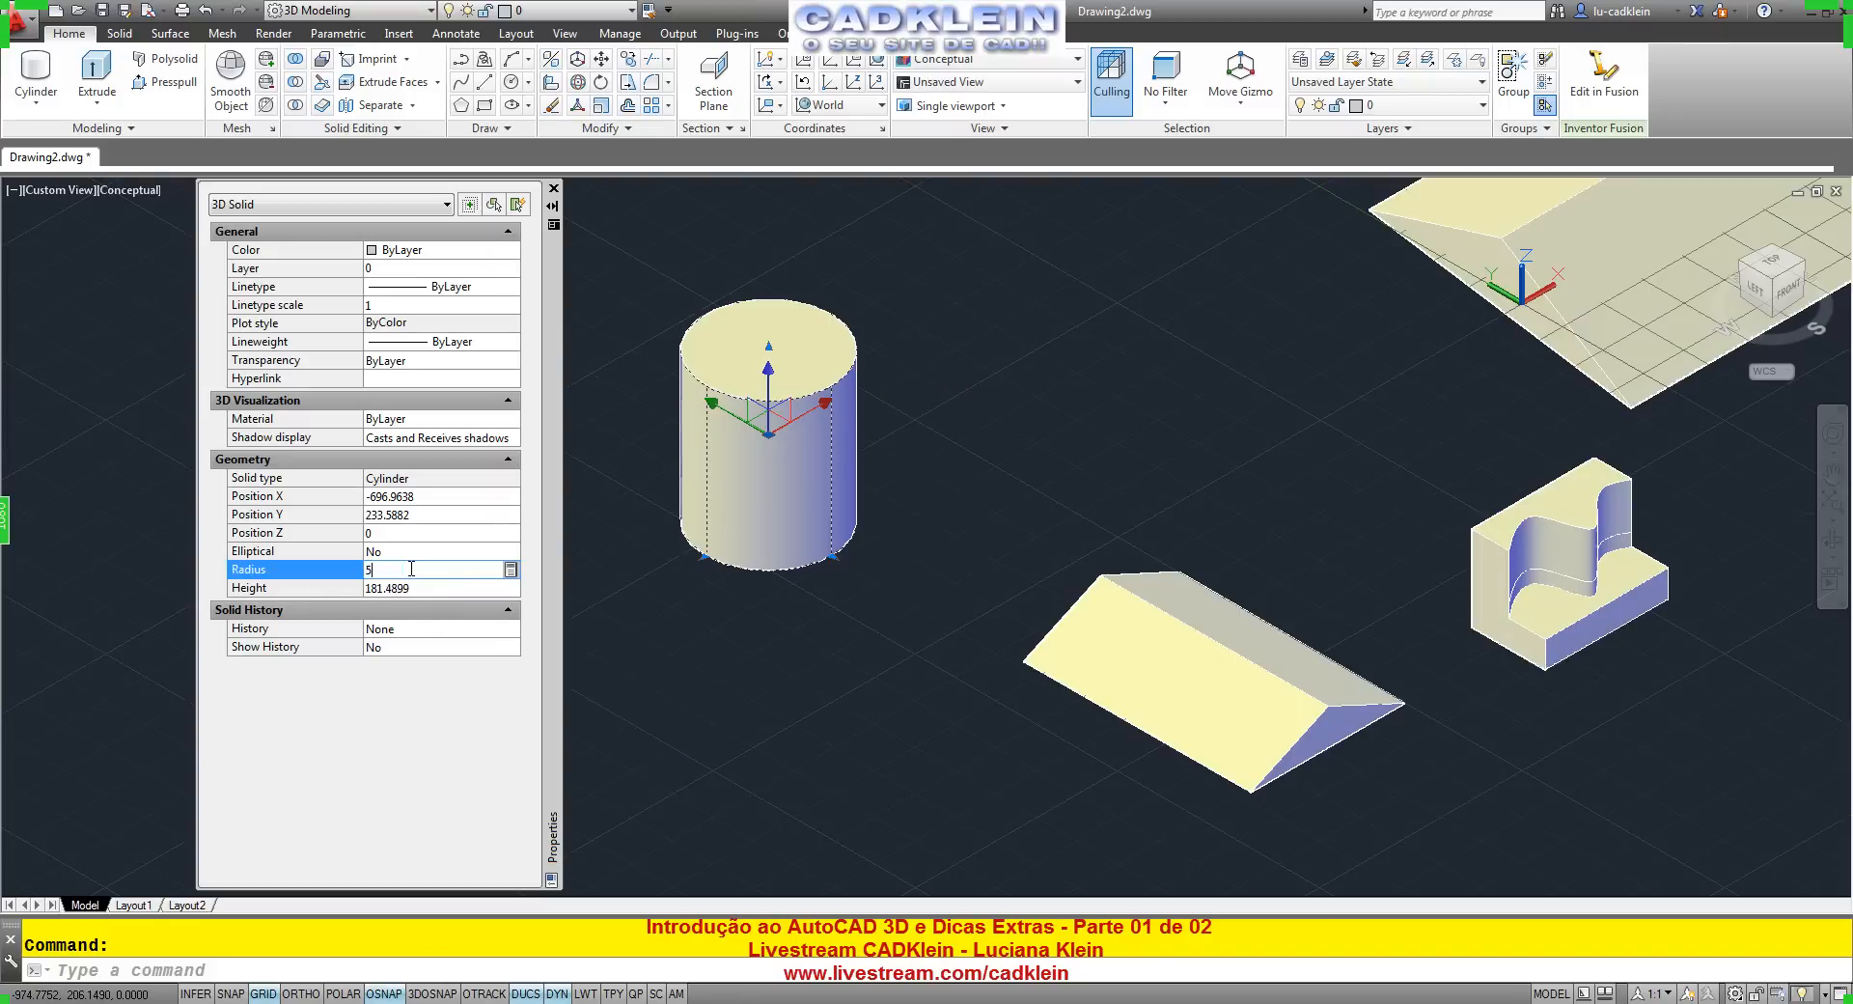
key(Tab)
text(150)
key(Return)
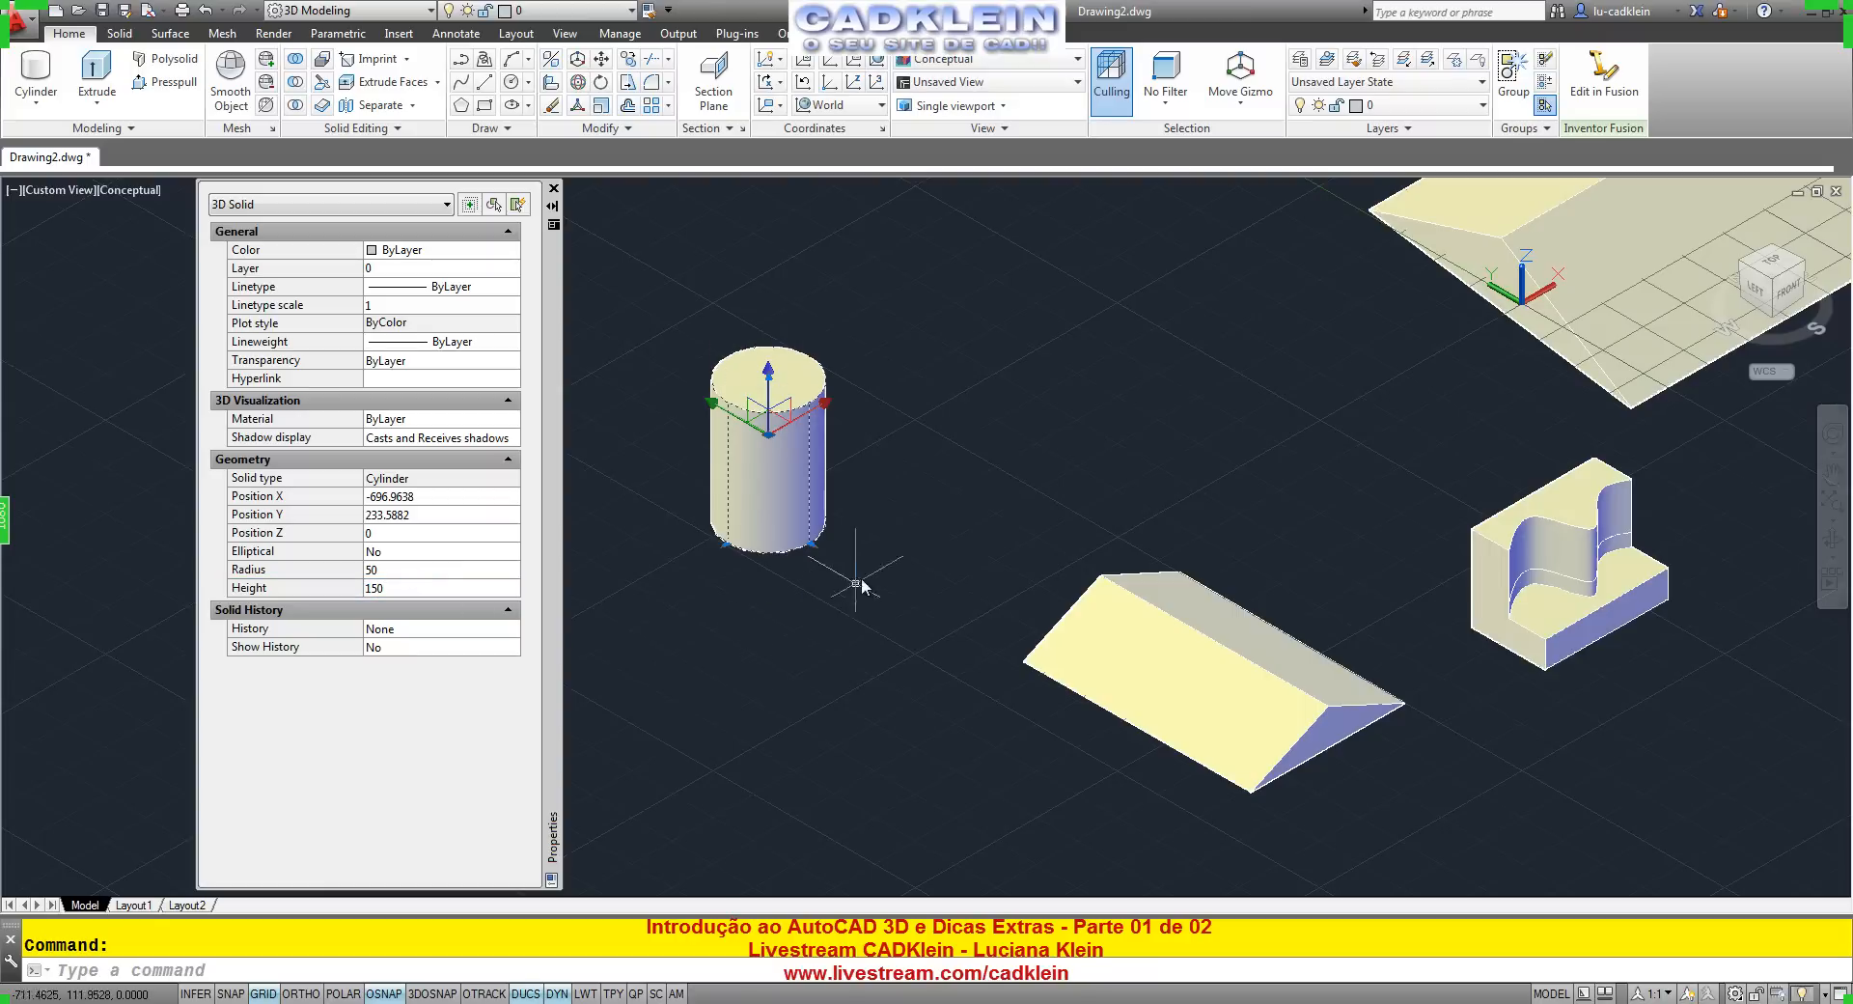
Stretch the cylinder with its grips to a radius of about 121 and a height of about 366, and deselect it.
click(811, 544)
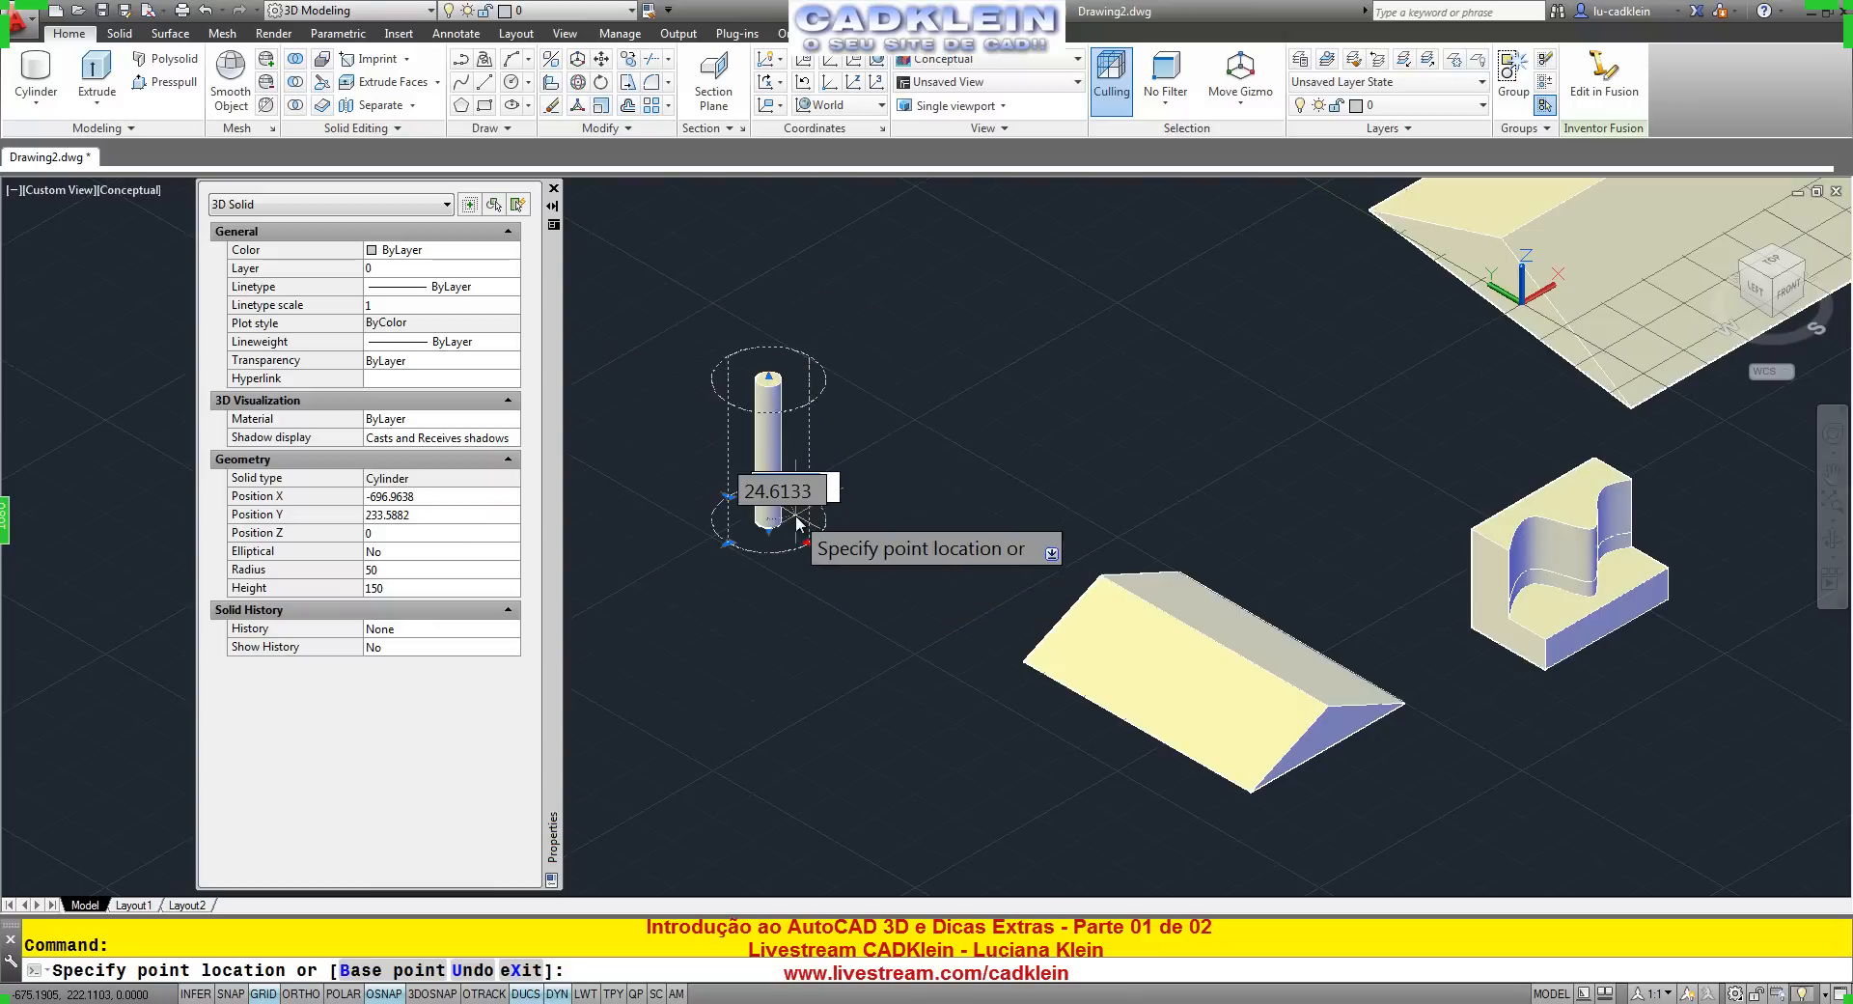
click(875, 571)
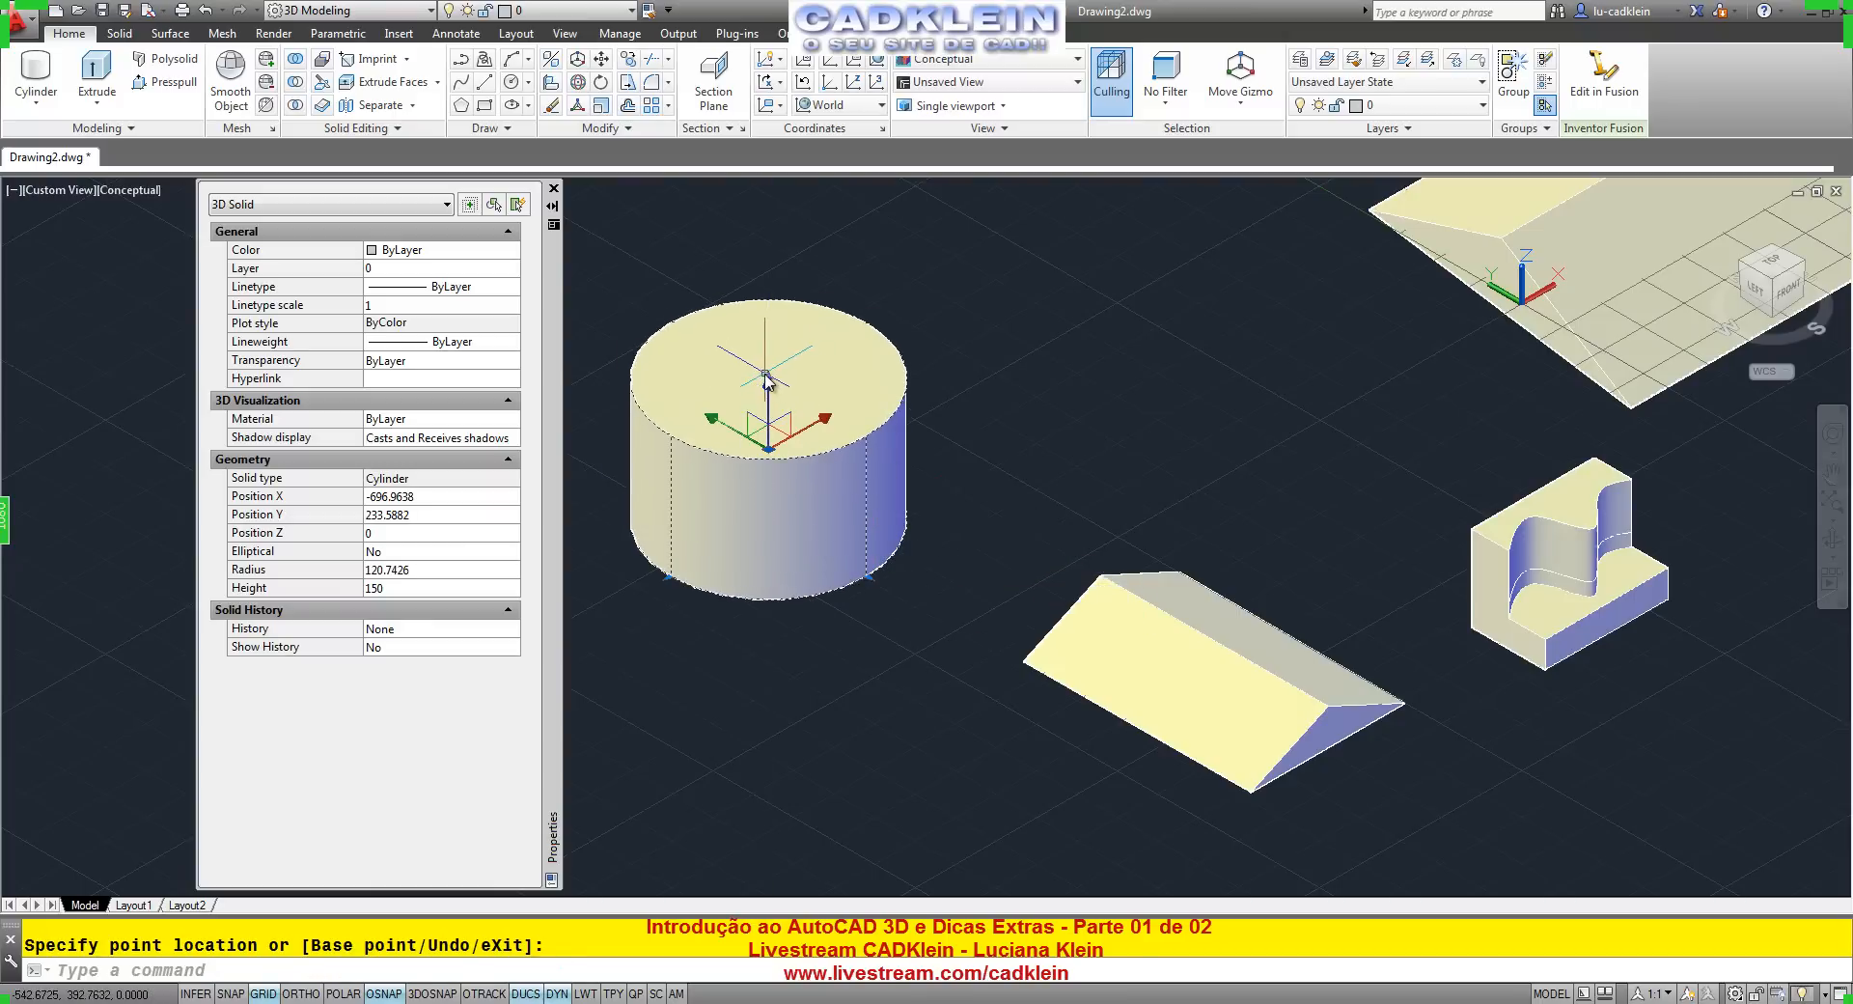
scroll(762, 355, up, 5)
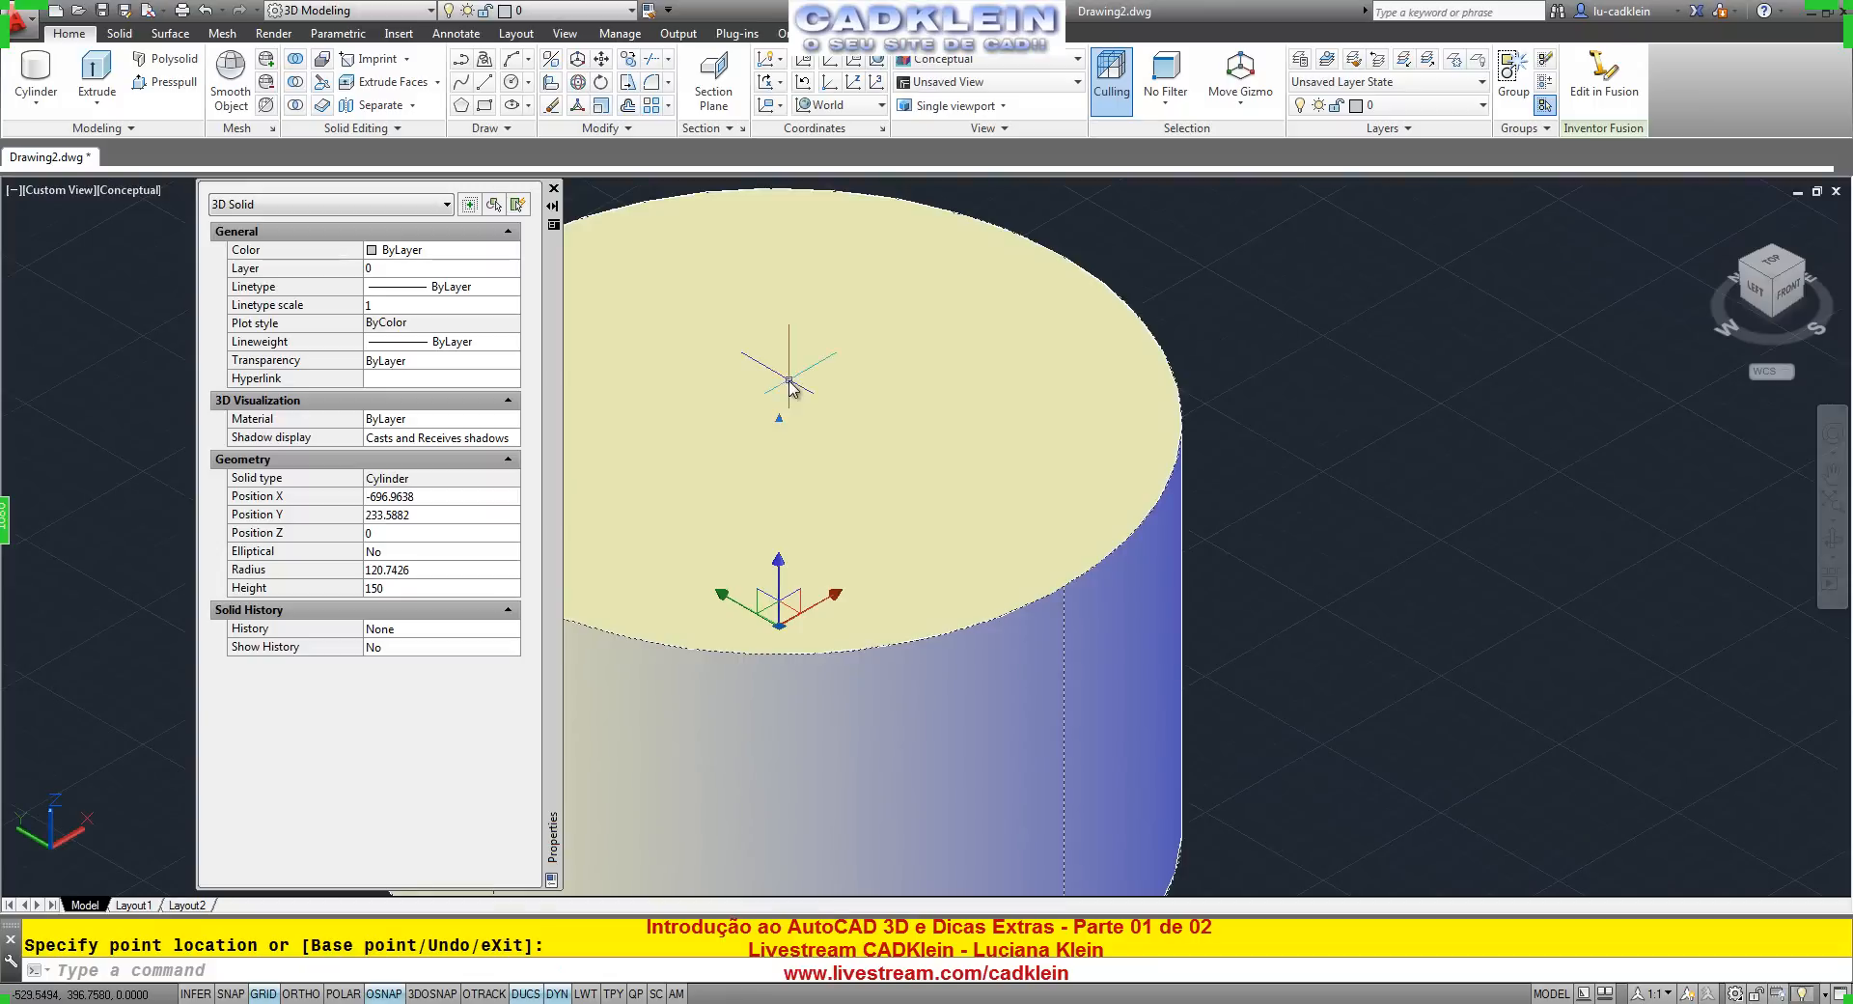
scroll(783, 395, down, 7)
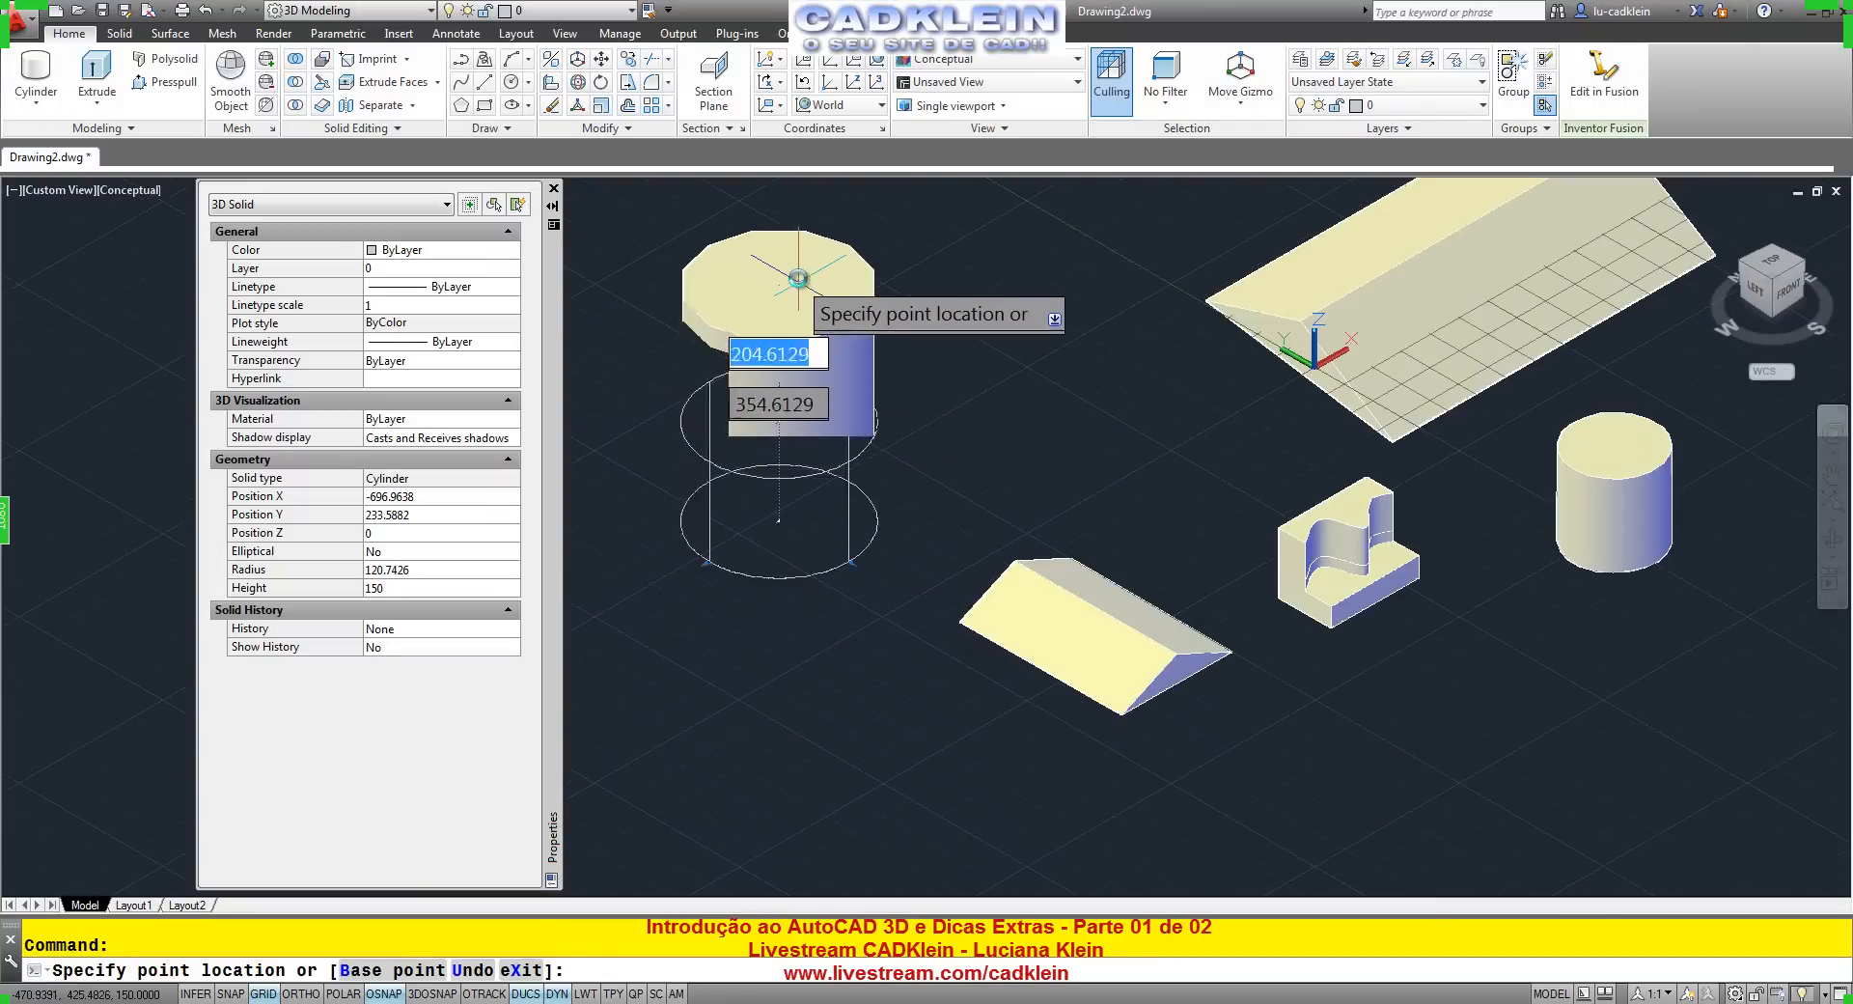
click(780, 275)
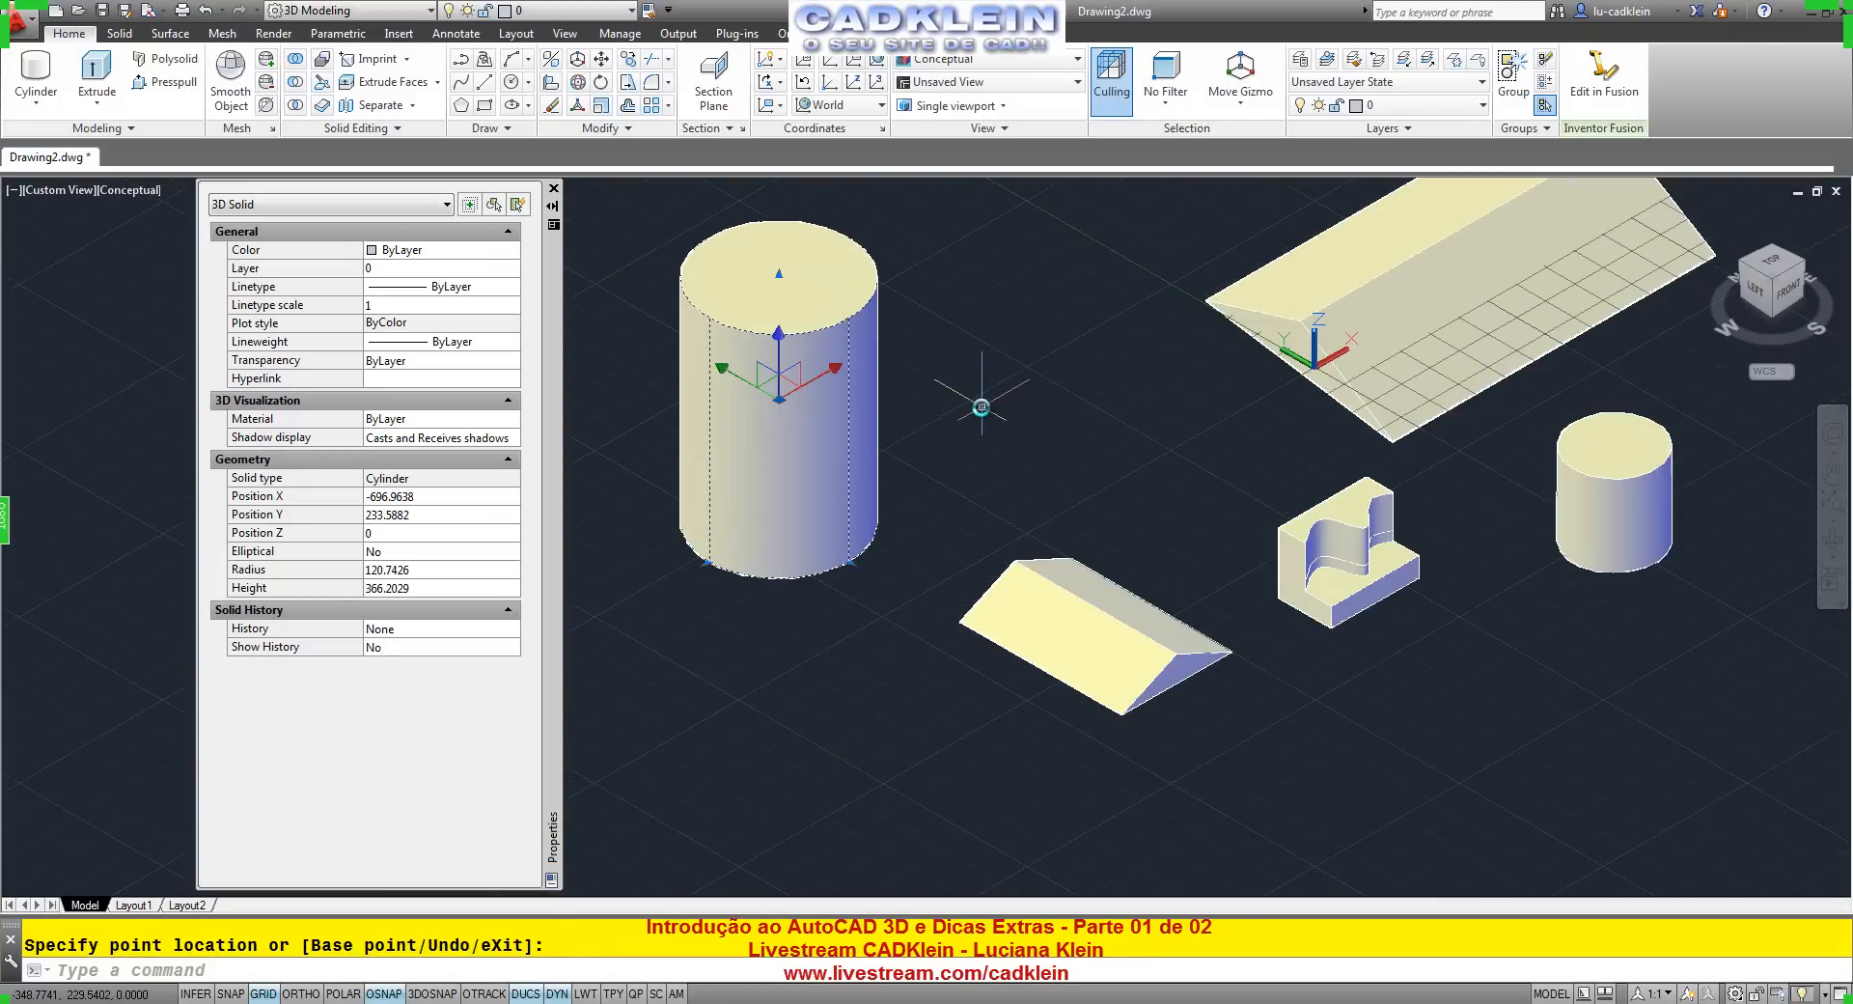
middle_drag(982, 406, 982, 509)
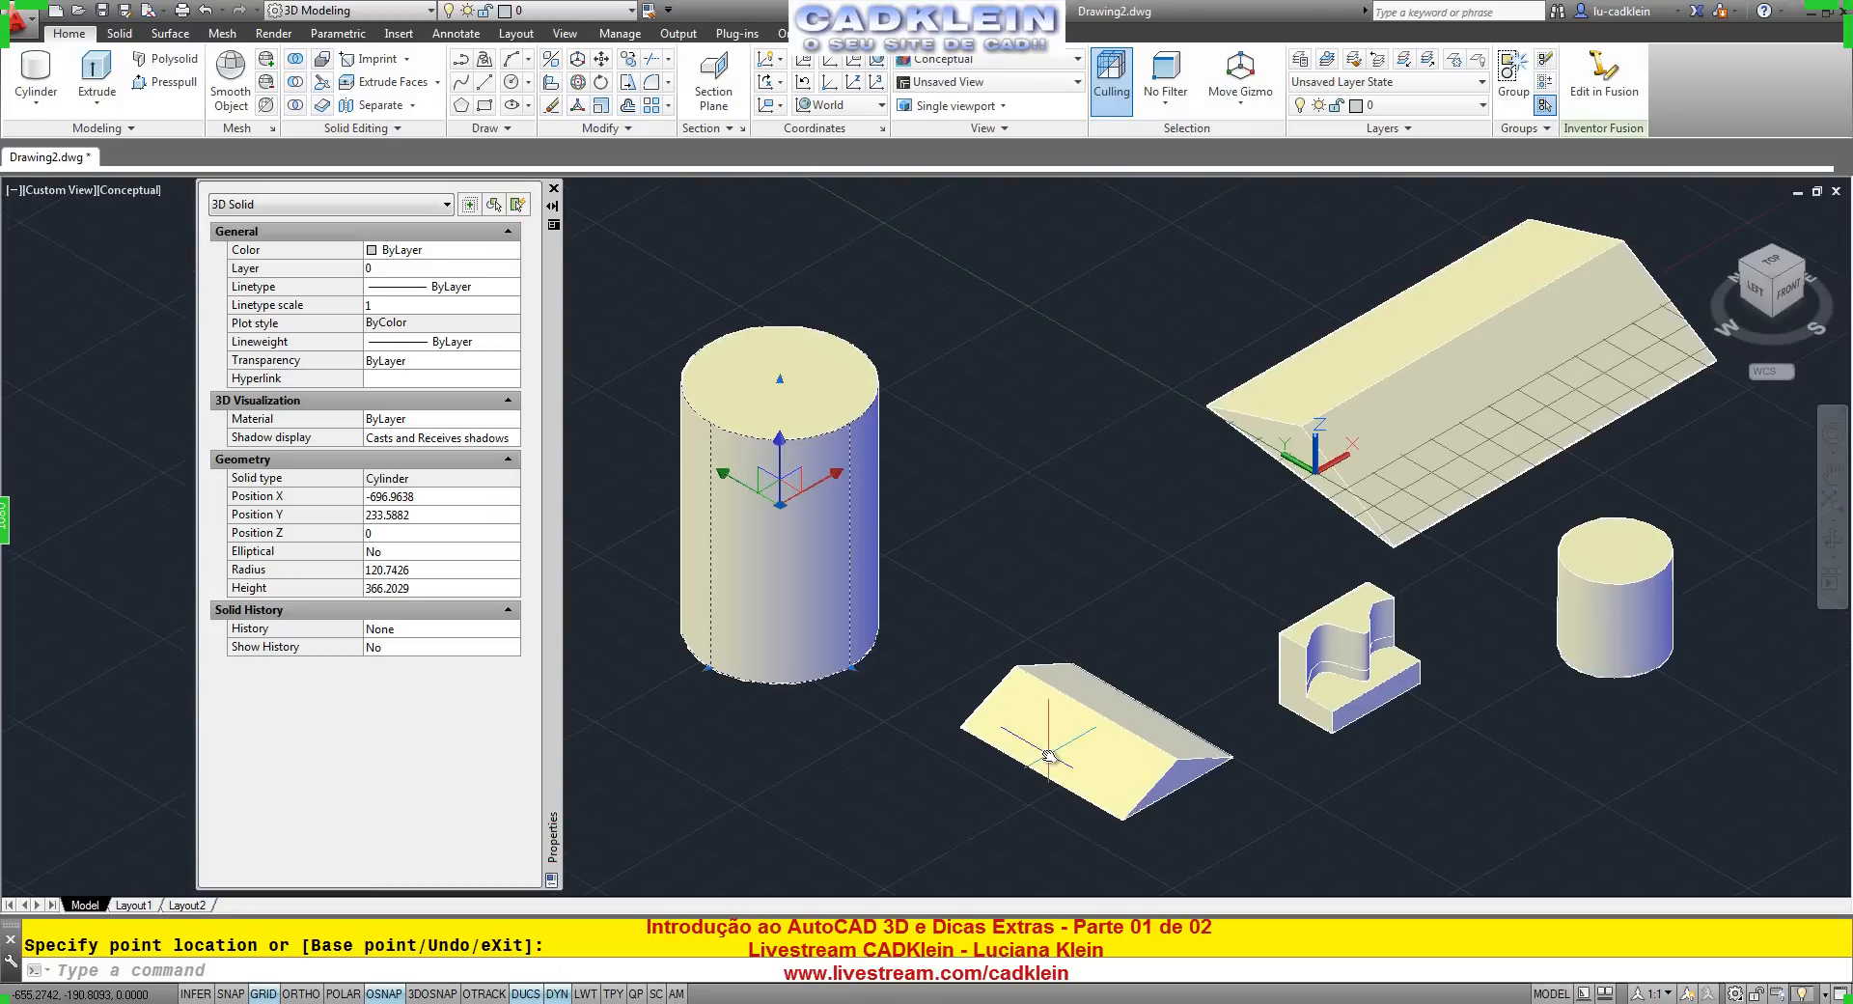
scroll(1049, 754, up, 5)
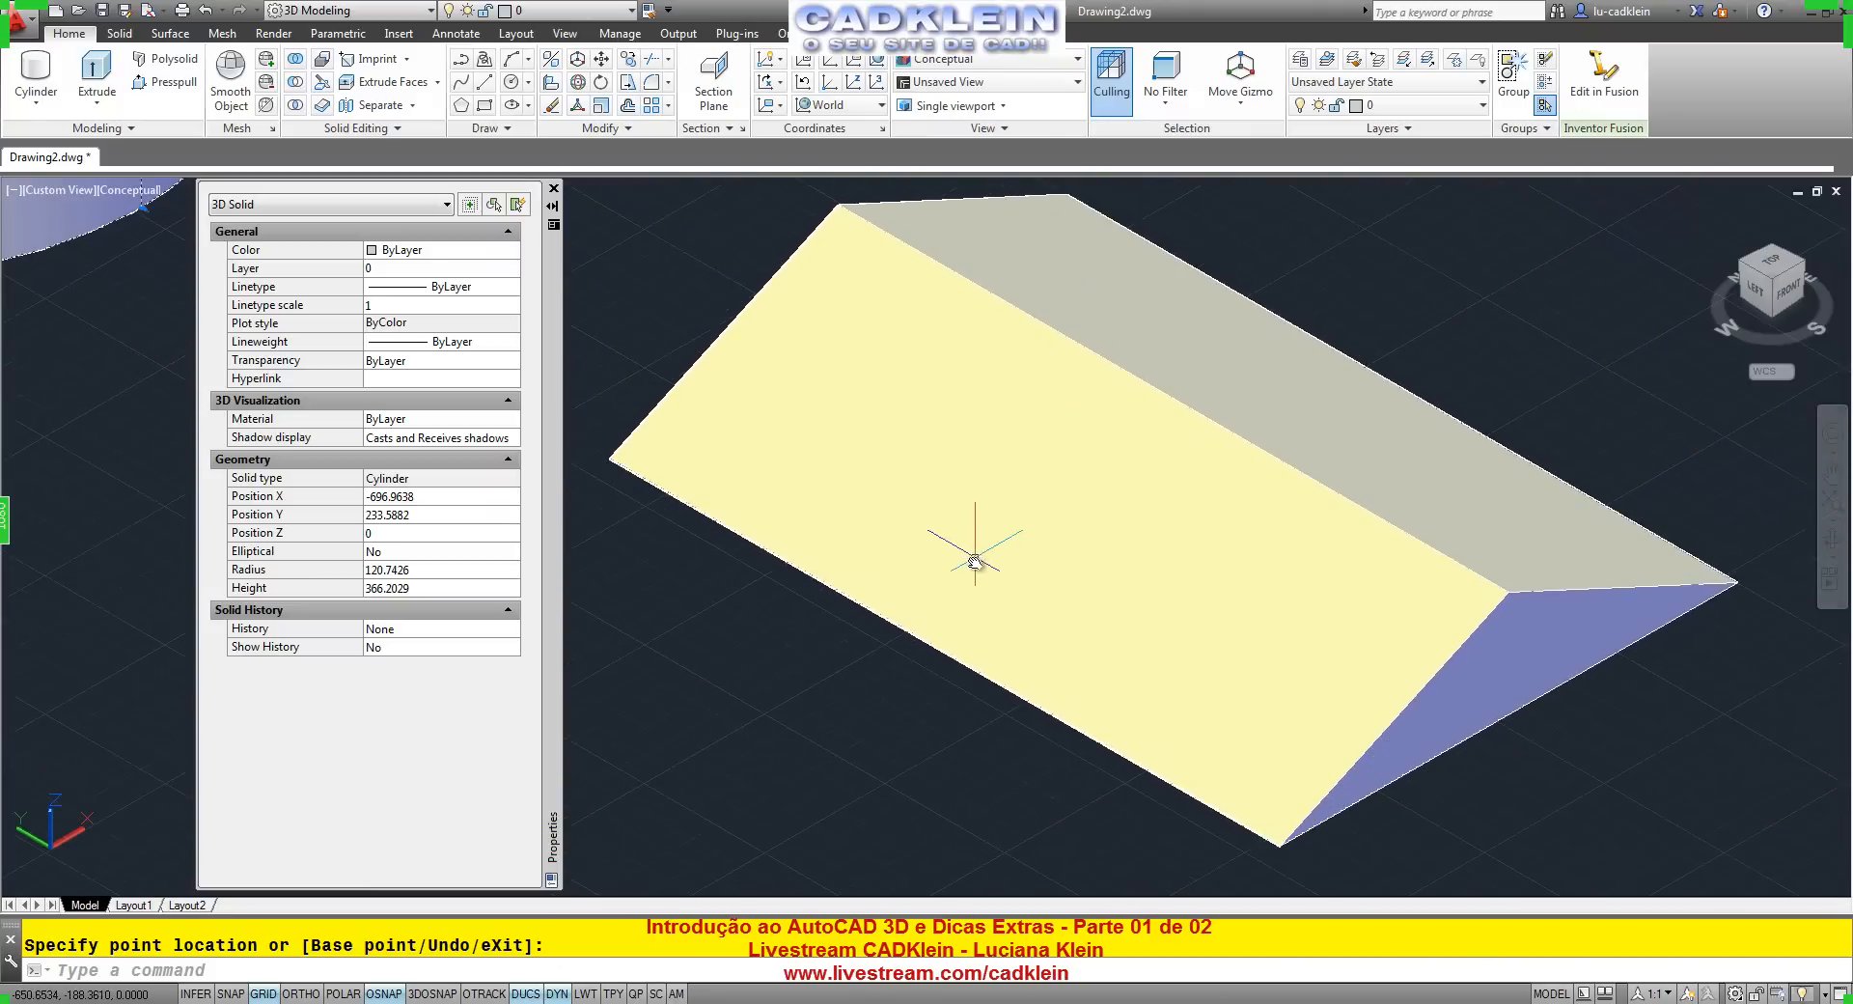
key(Escape)
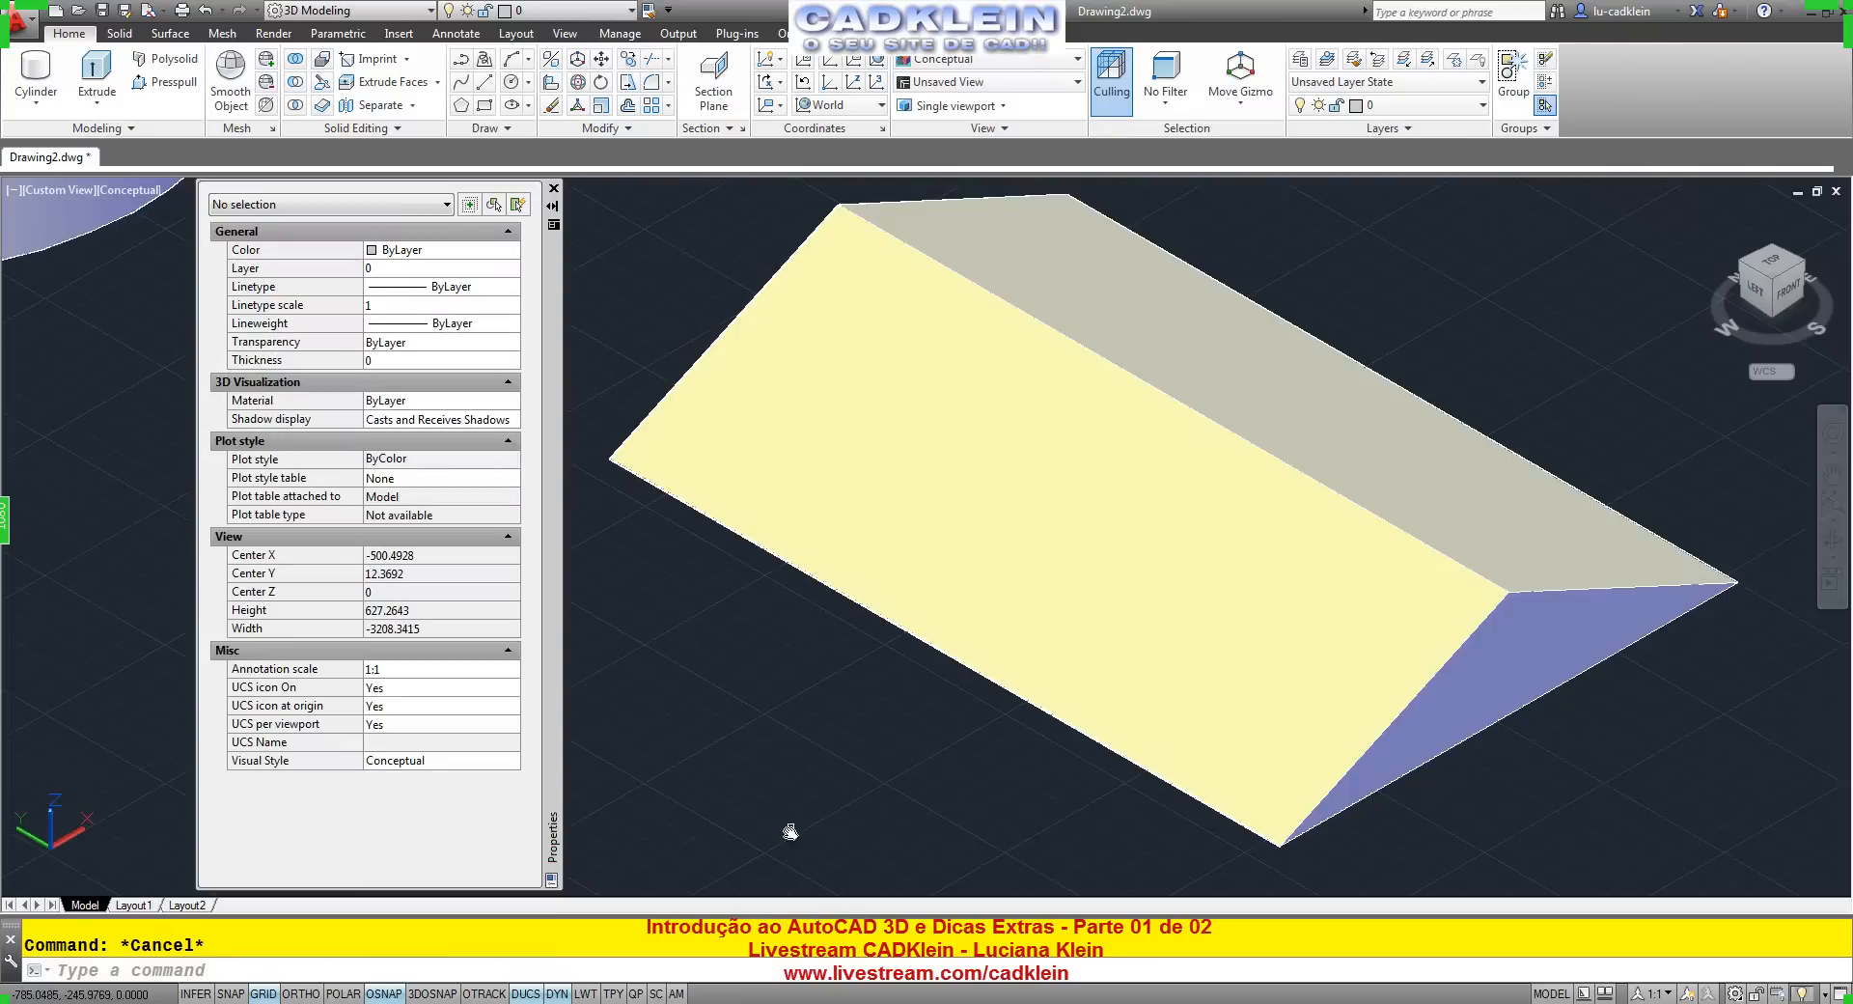
Using the dynamic UCS, create a small solid cylinder on the front sloping face of the smaller roof solid, near its upper far end.
click(537, 995)
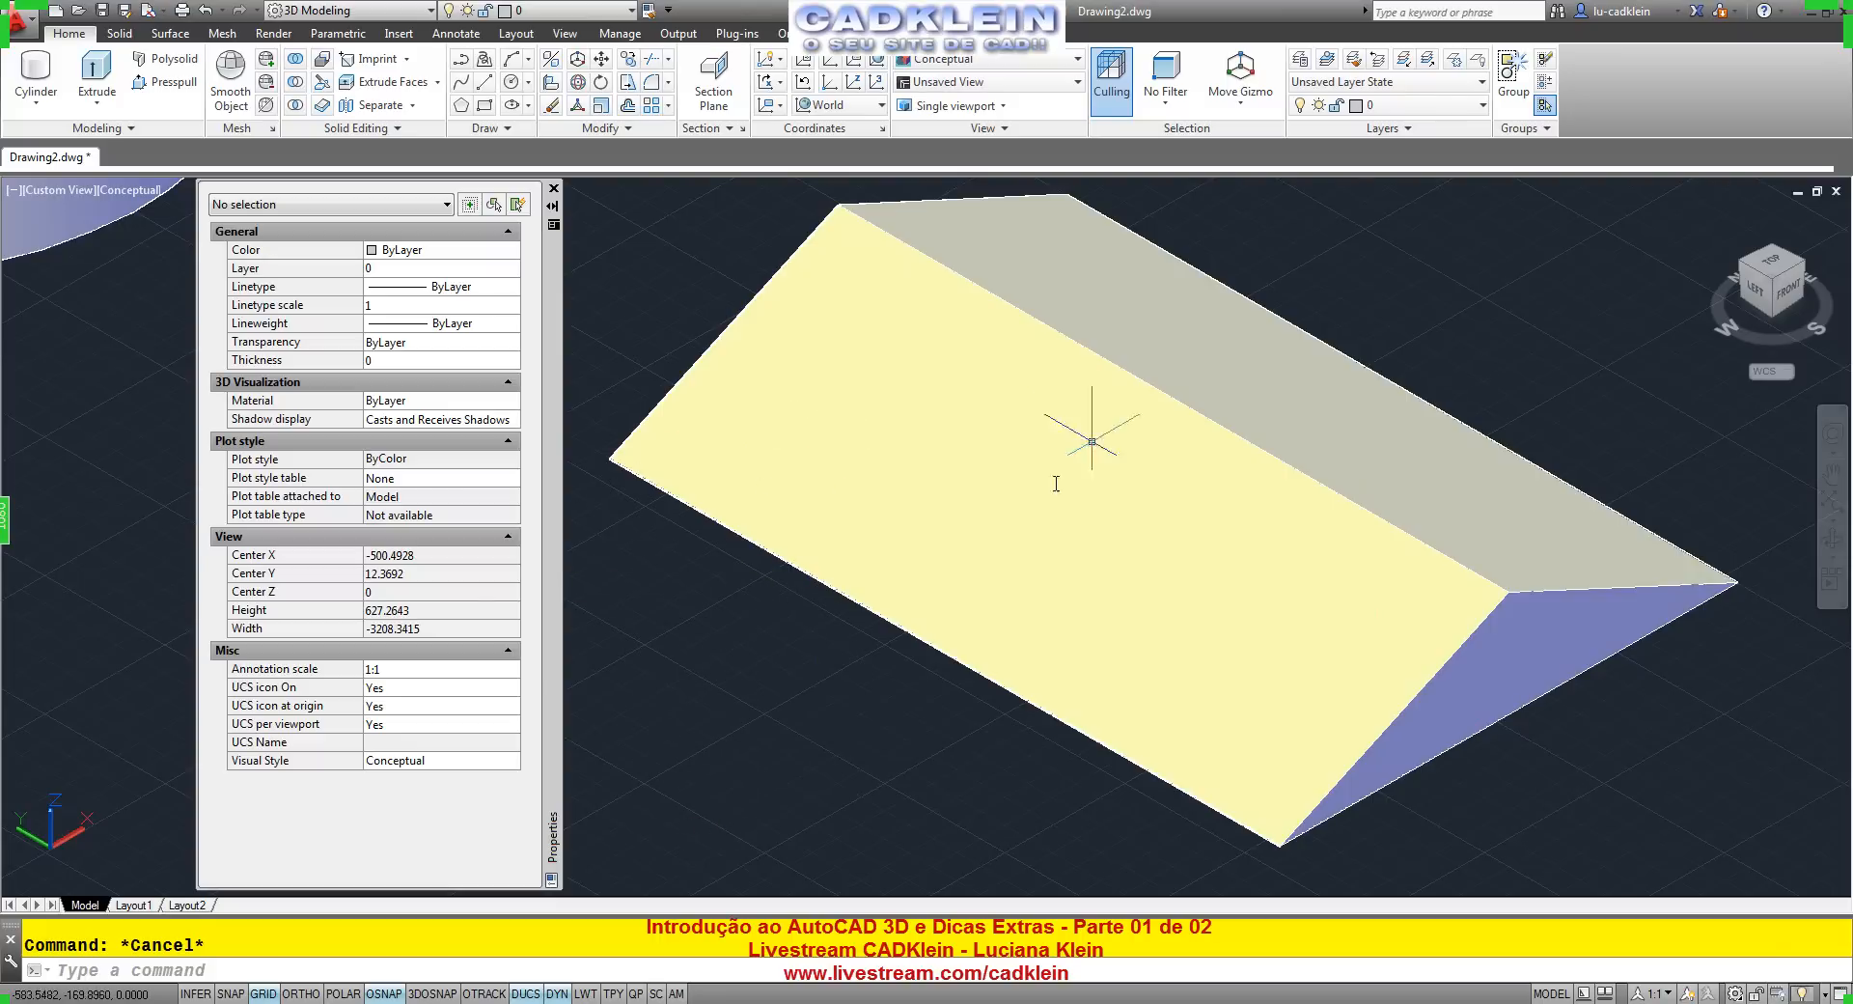
click(61, 93)
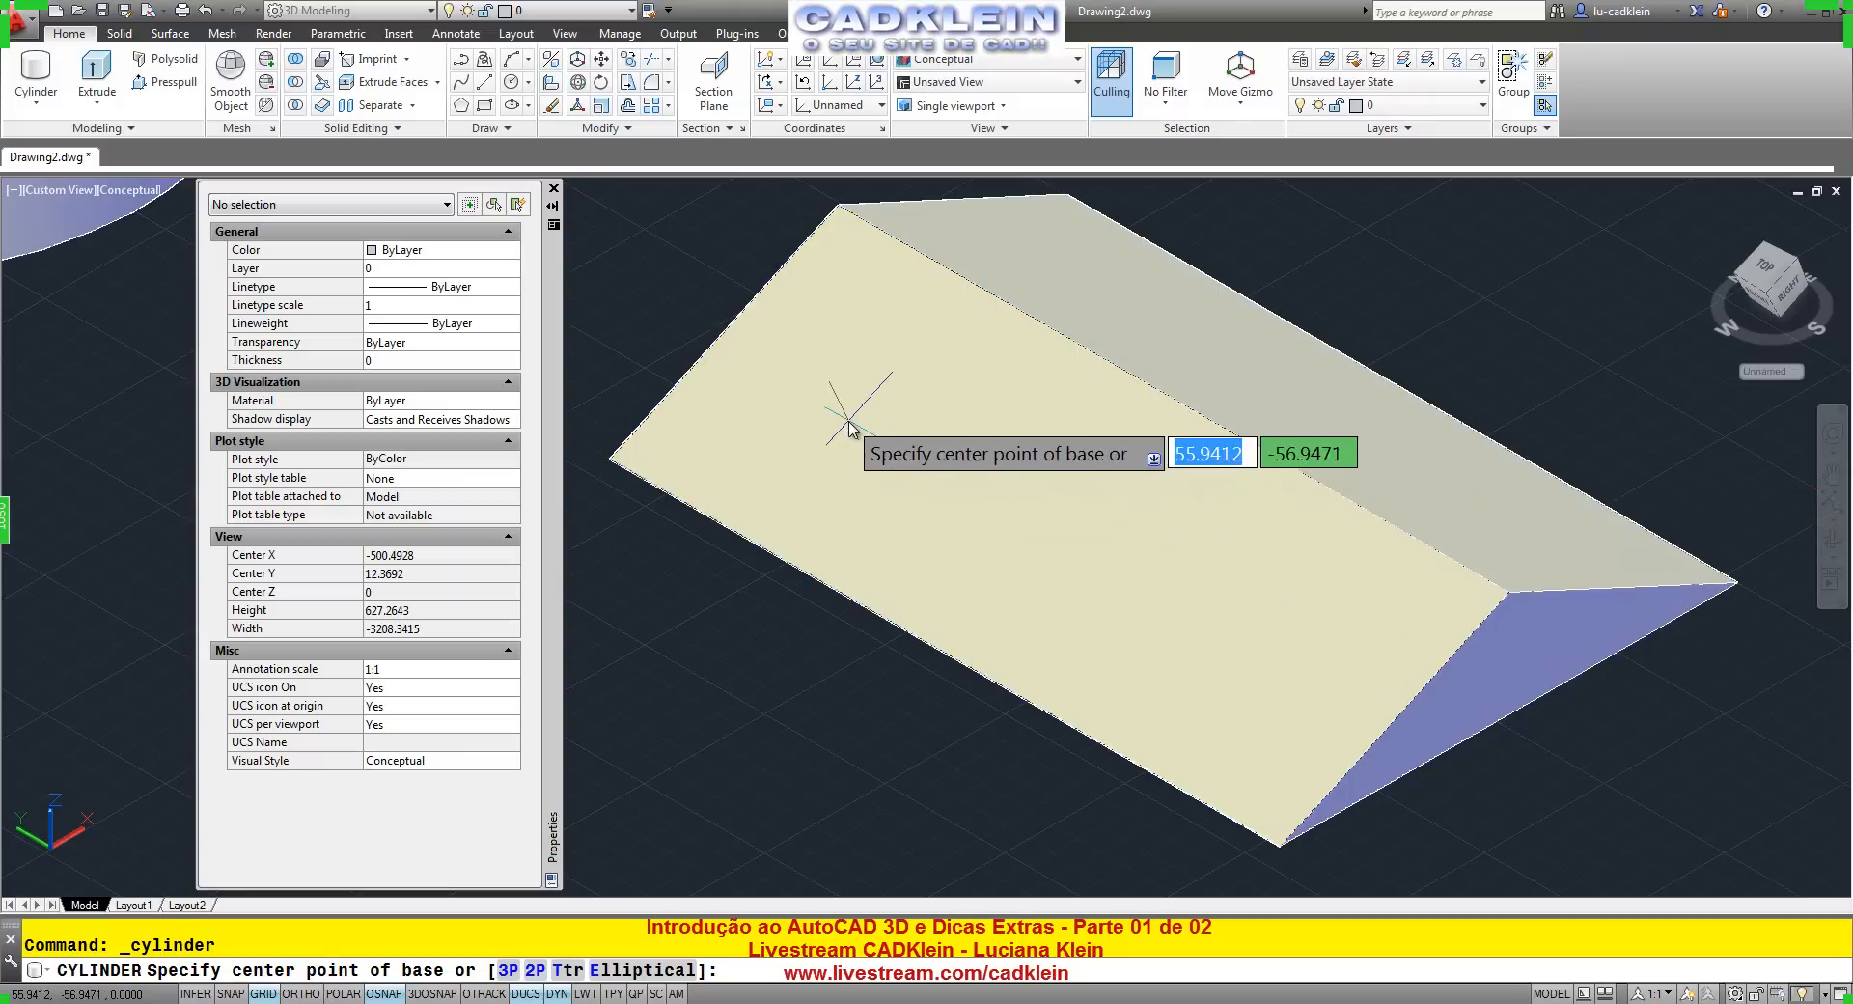
click(823, 405)
click(878, 434)
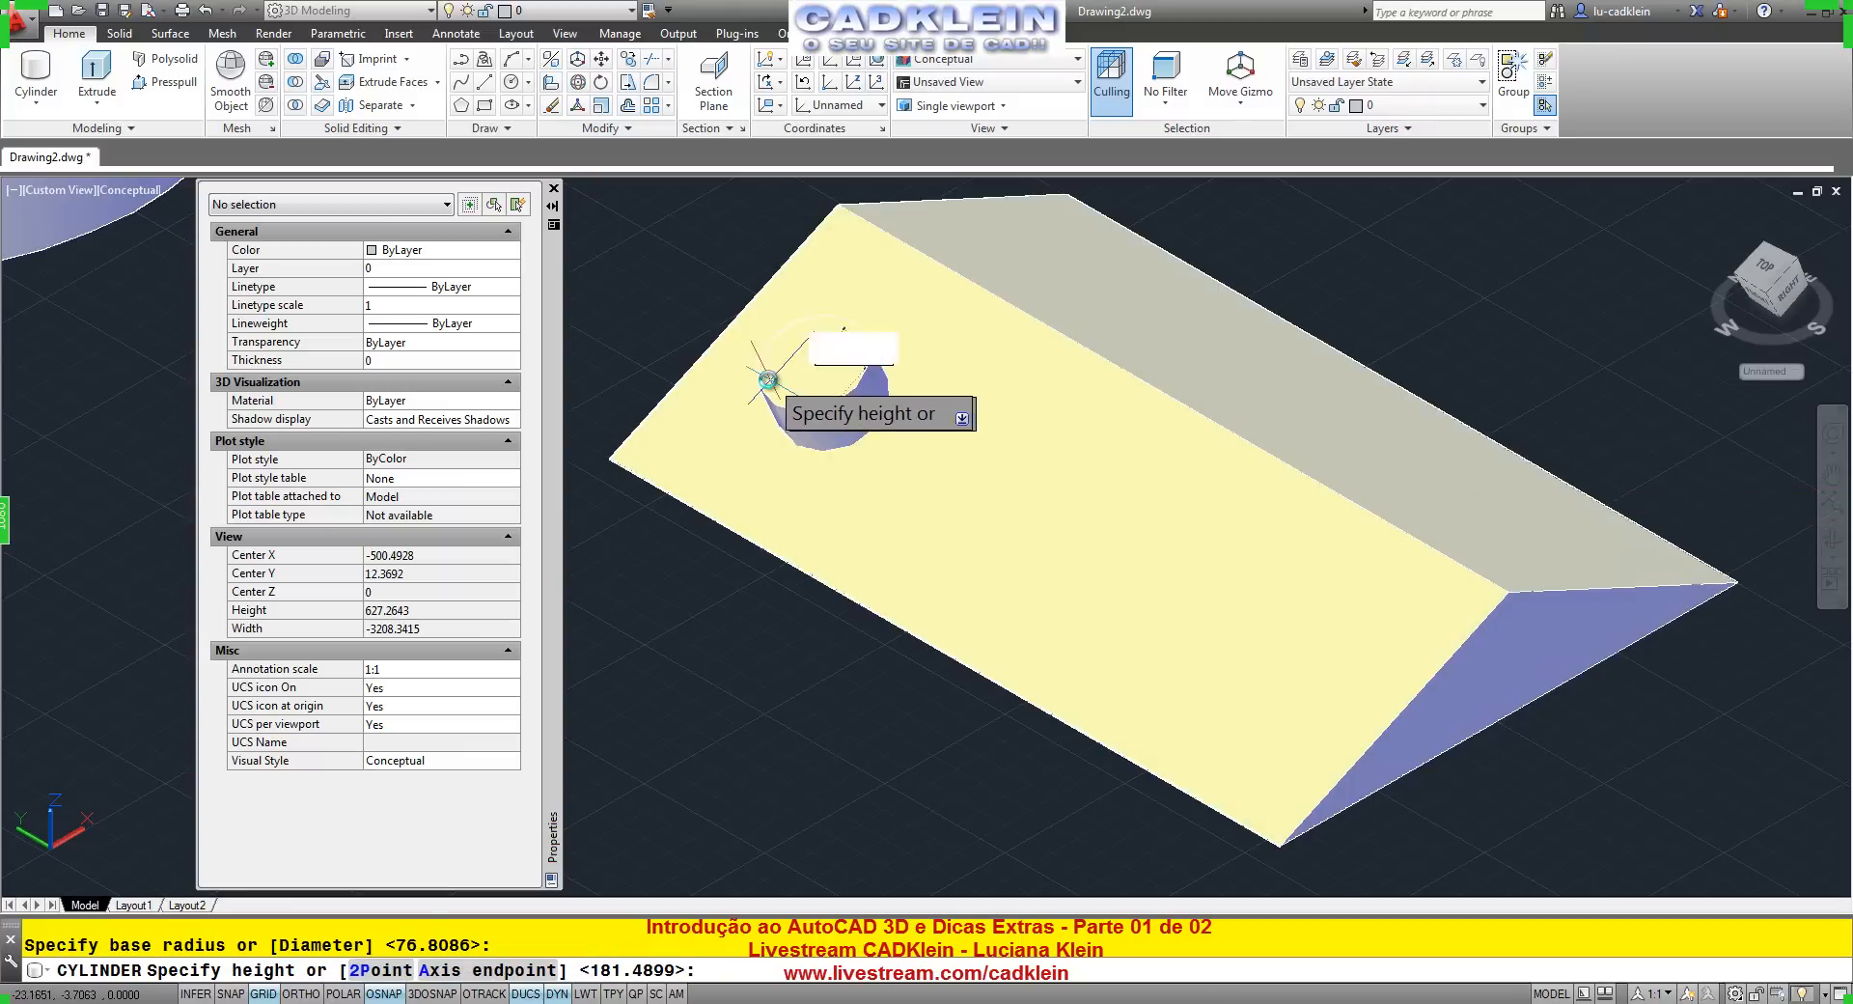
click(748, 371)
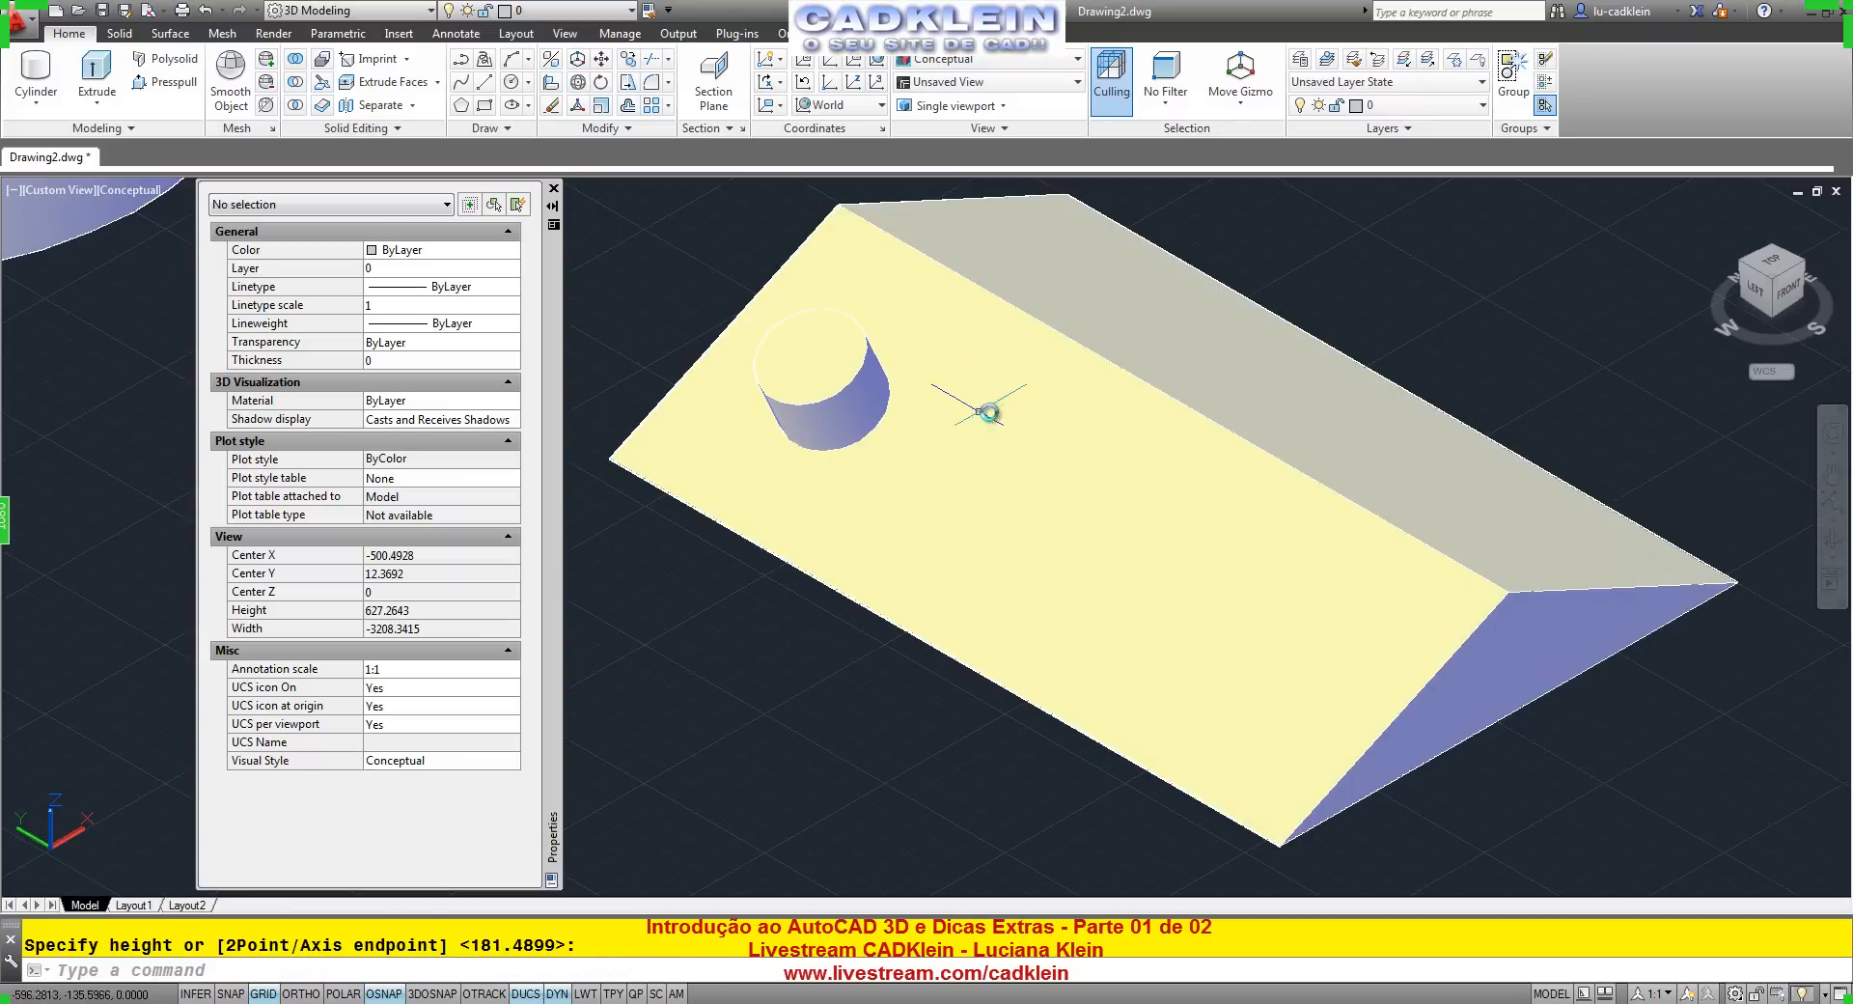
scroll(959, 401, up, 5)
scroll(898, 401, down, 8)
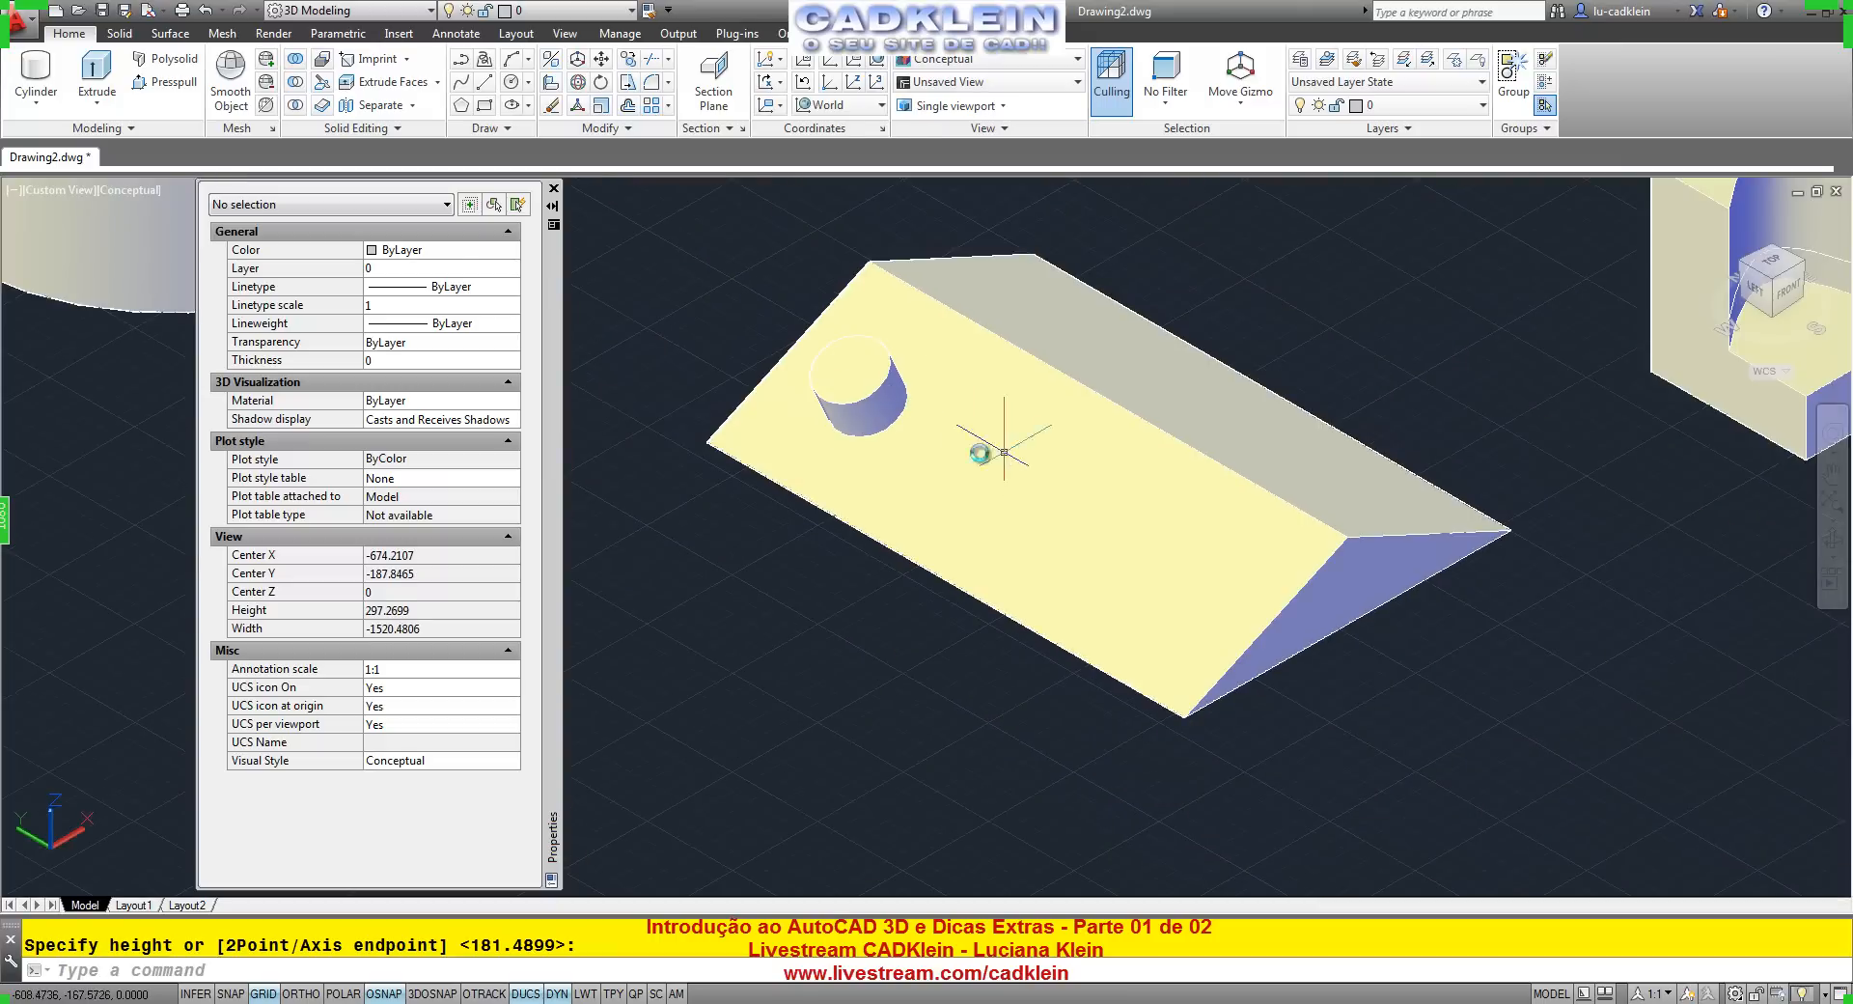
Create a solid box standing perpendicular to the rear sloping face of the smaller roof solid.
middle_drag(981, 455, 773, 522)
click(36, 104)
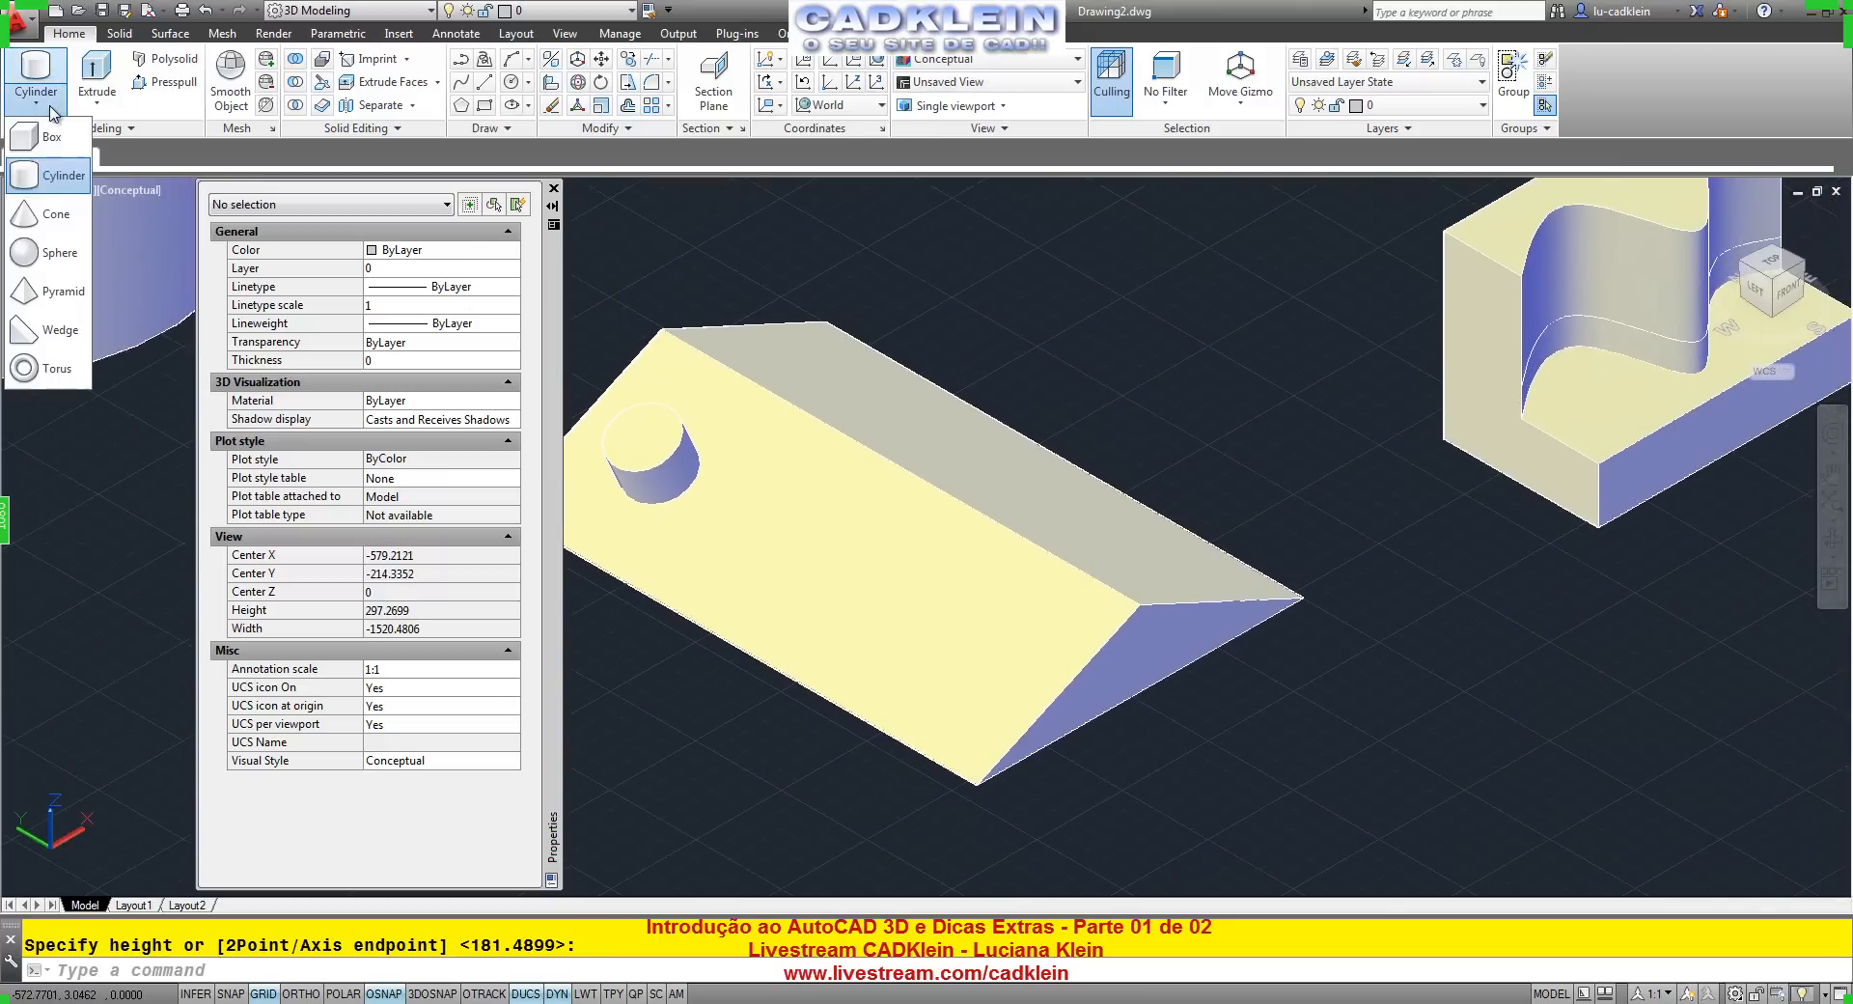
click(44, 145)
click(910, 418)
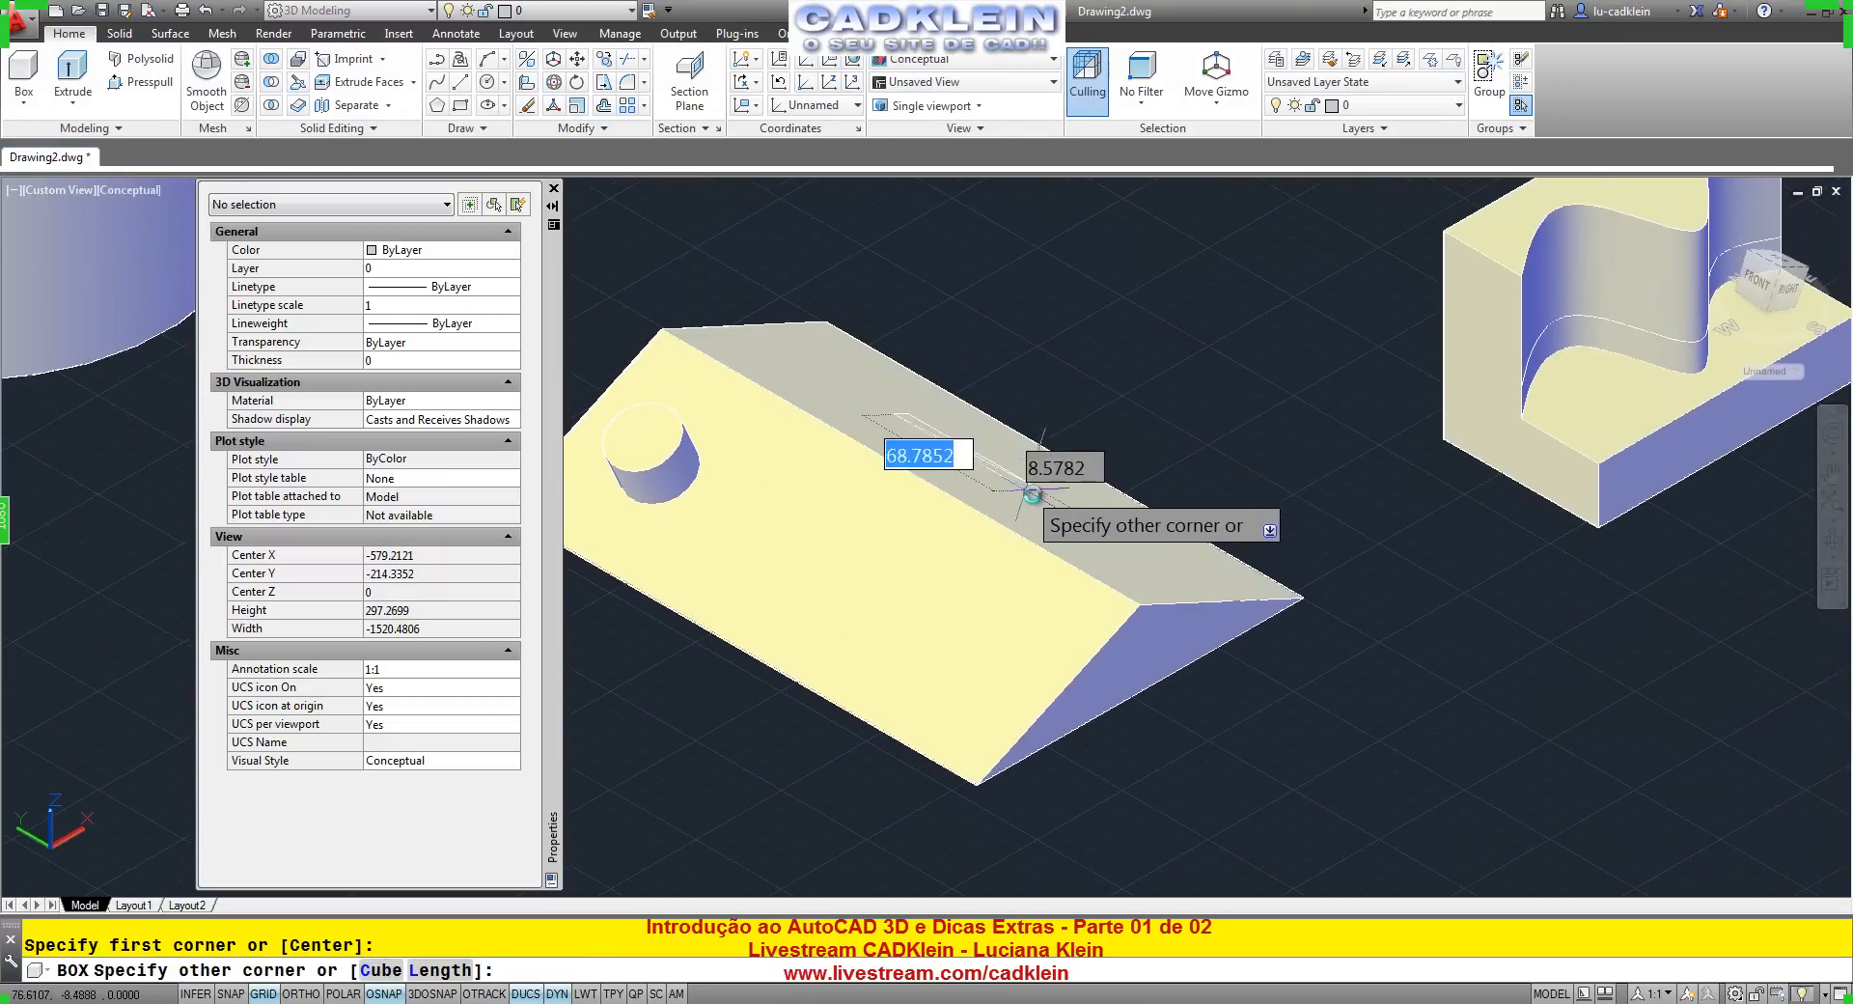
click(1134, 510)
click(1218, 401)
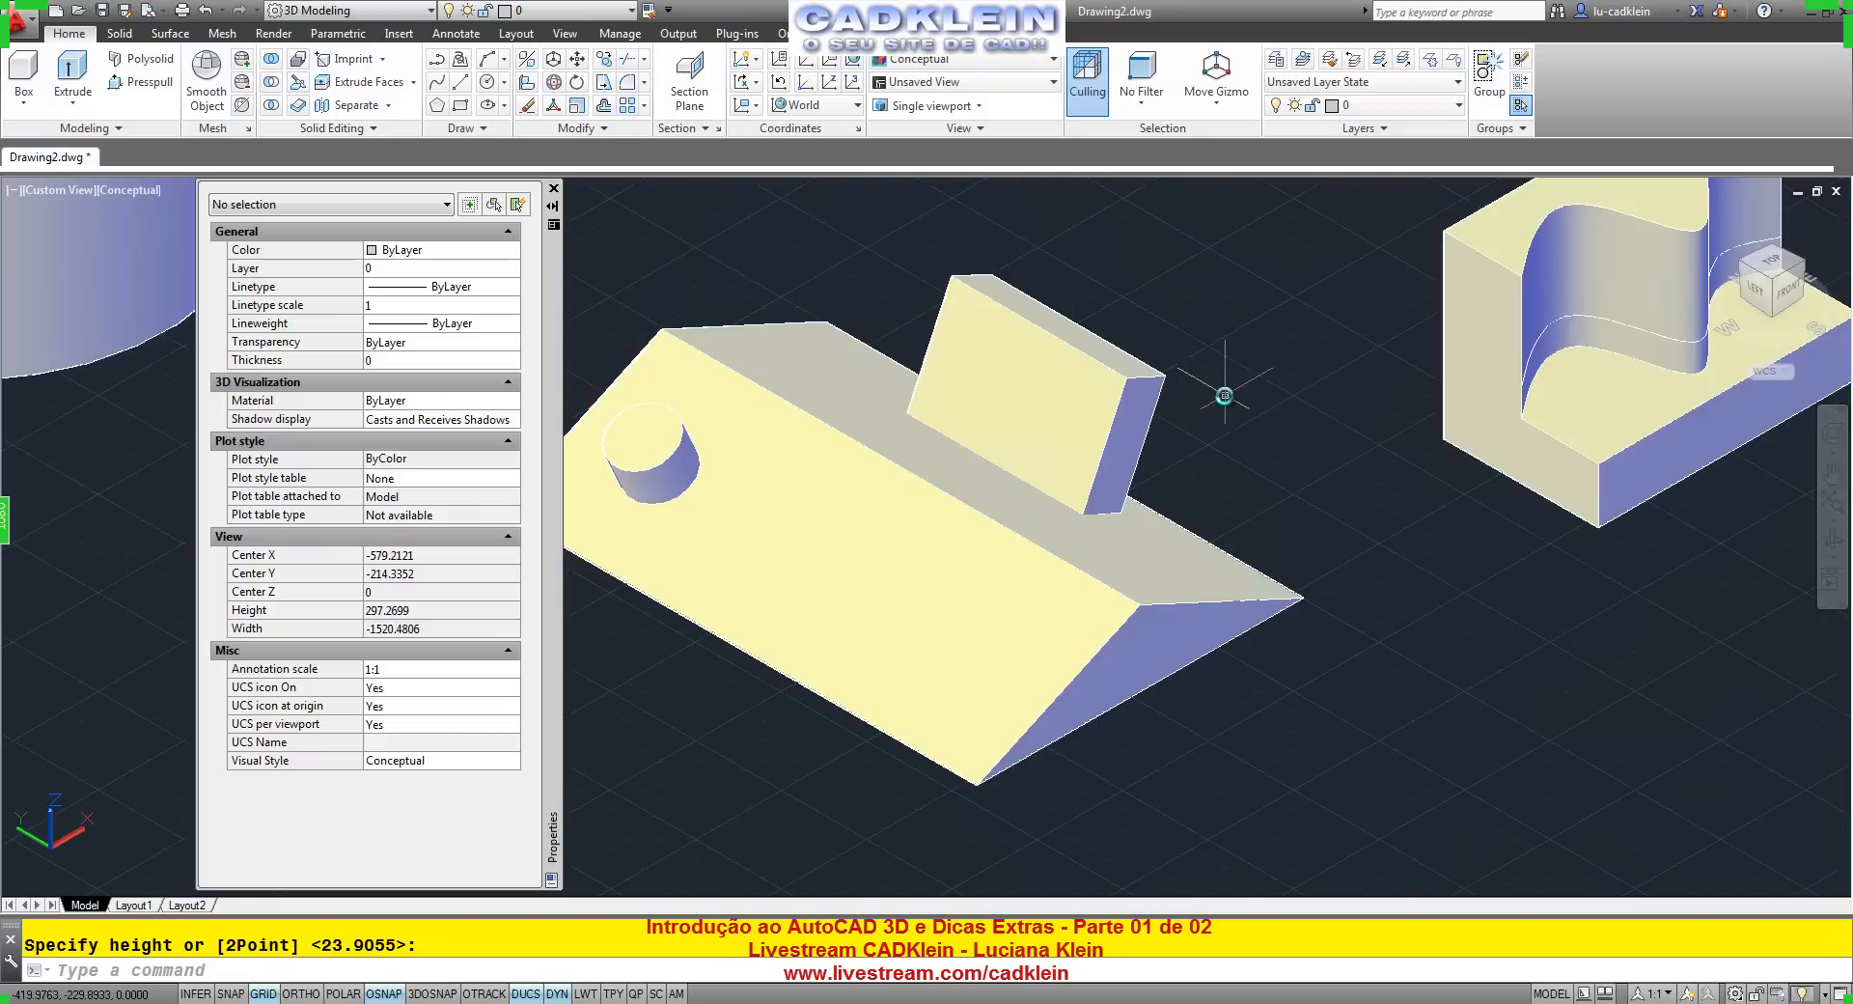
scroll(947, 404, up, 2)
middle_drag(947, 405, 1202, 408)
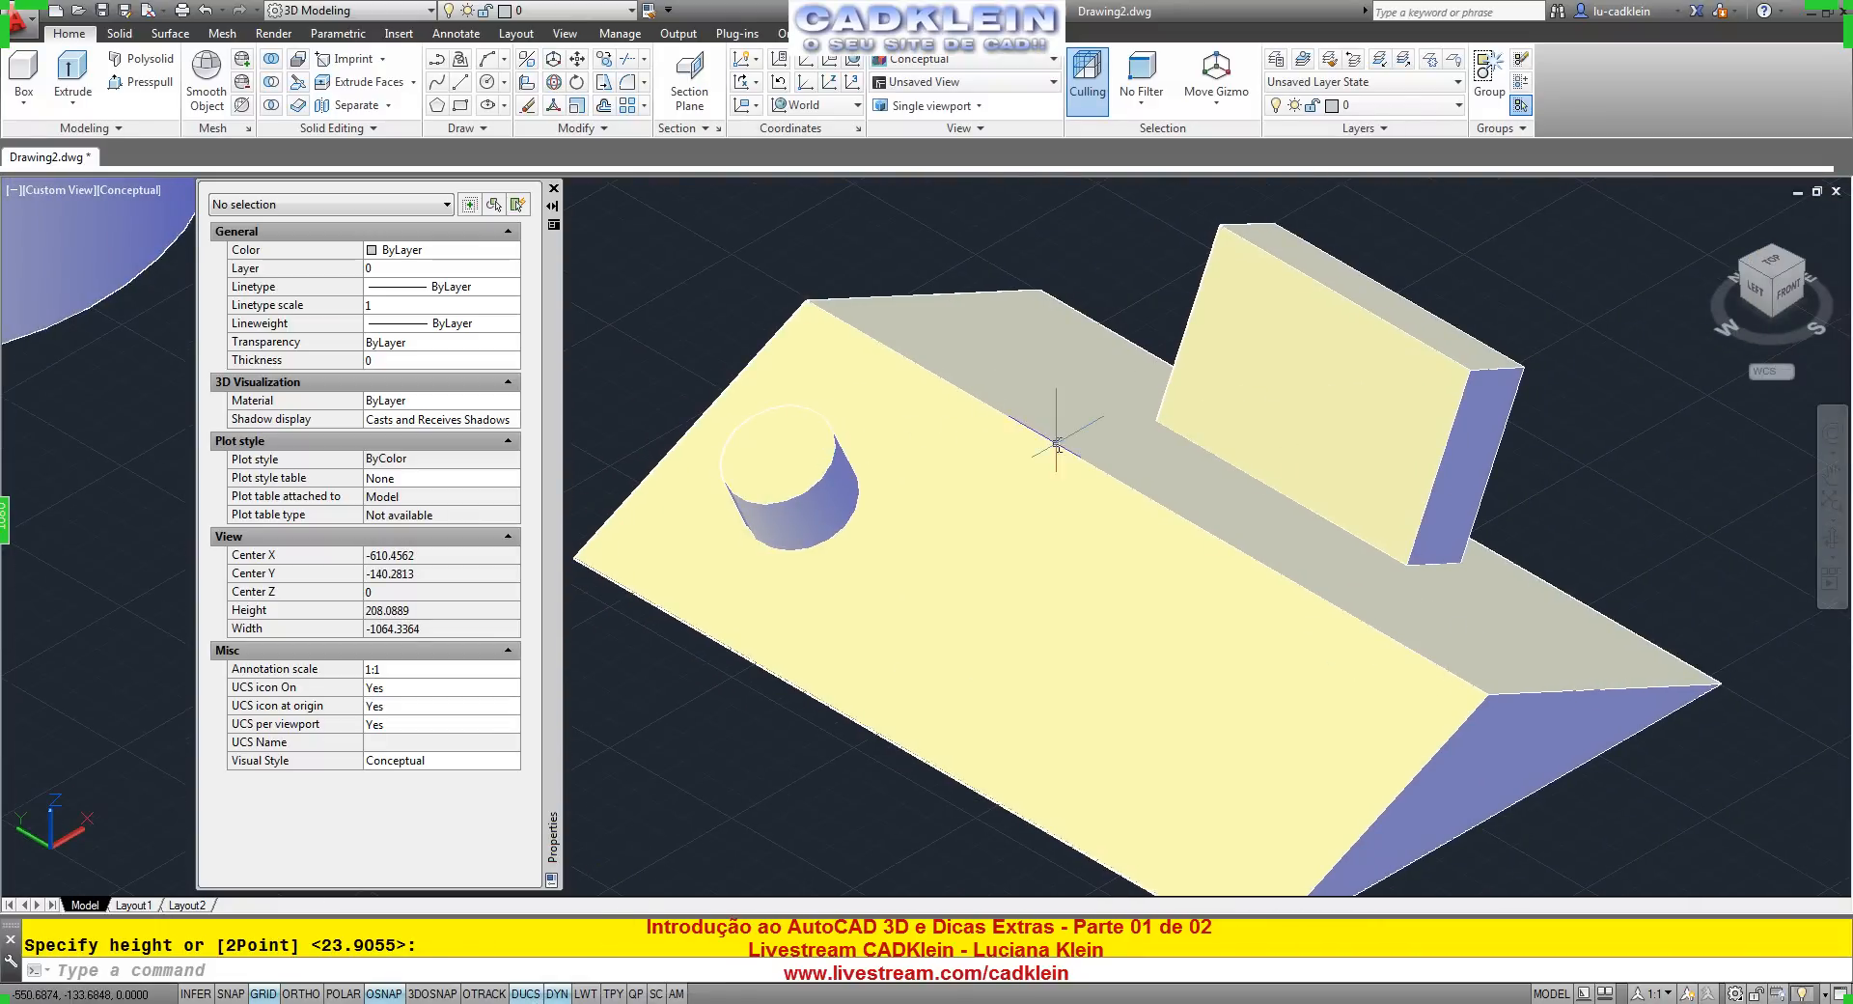
scroll(1072, 444, down, 3)
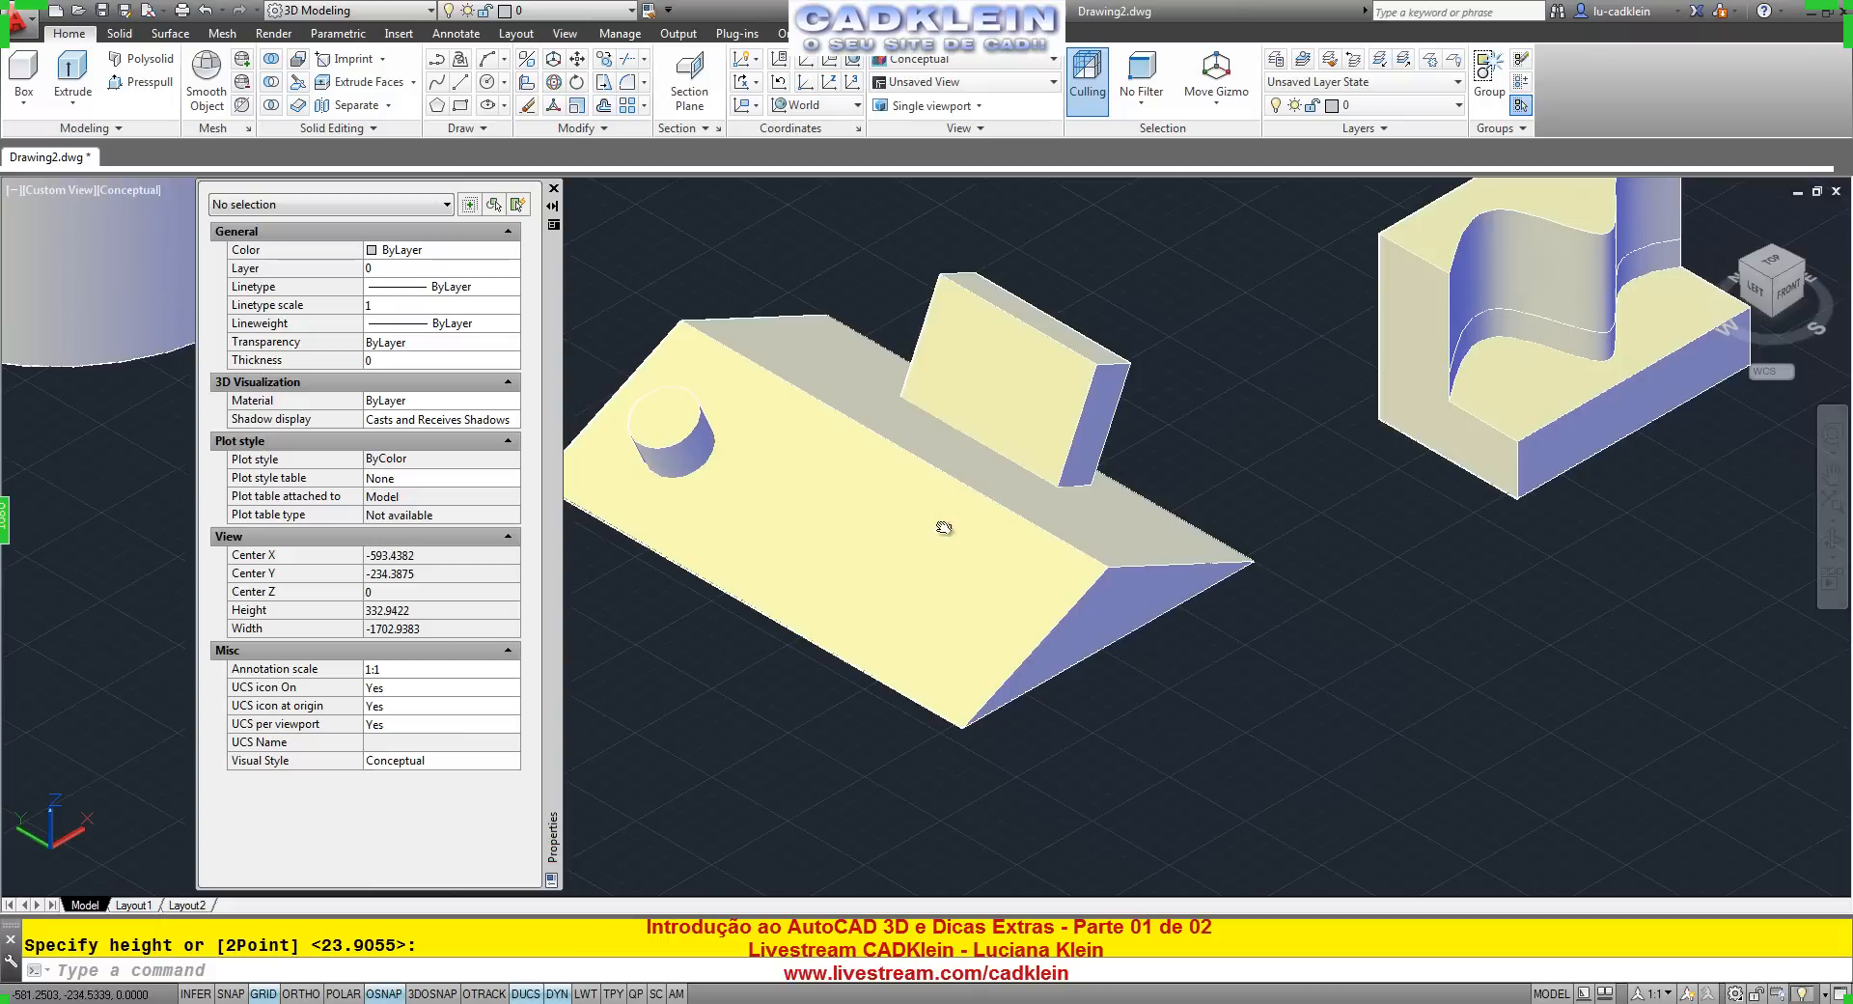
Close the Properties palette to free the drawing area.
click(553, 187)
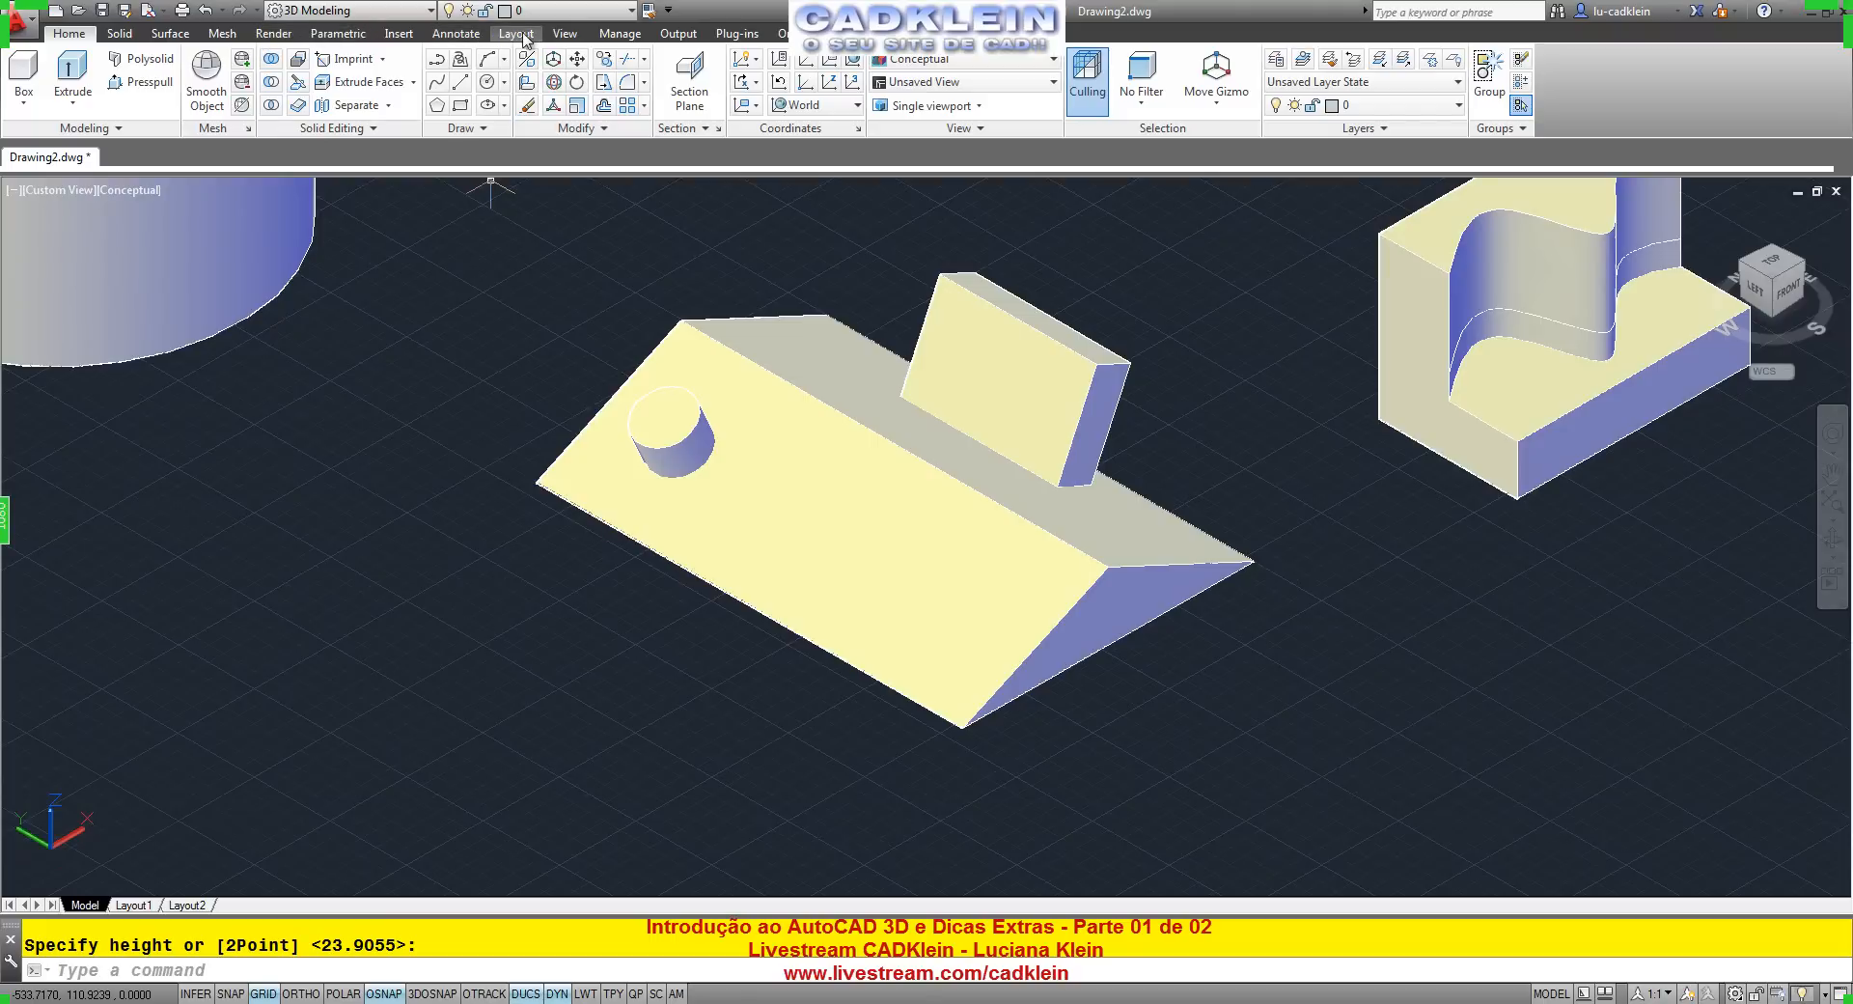
click(569, 37)
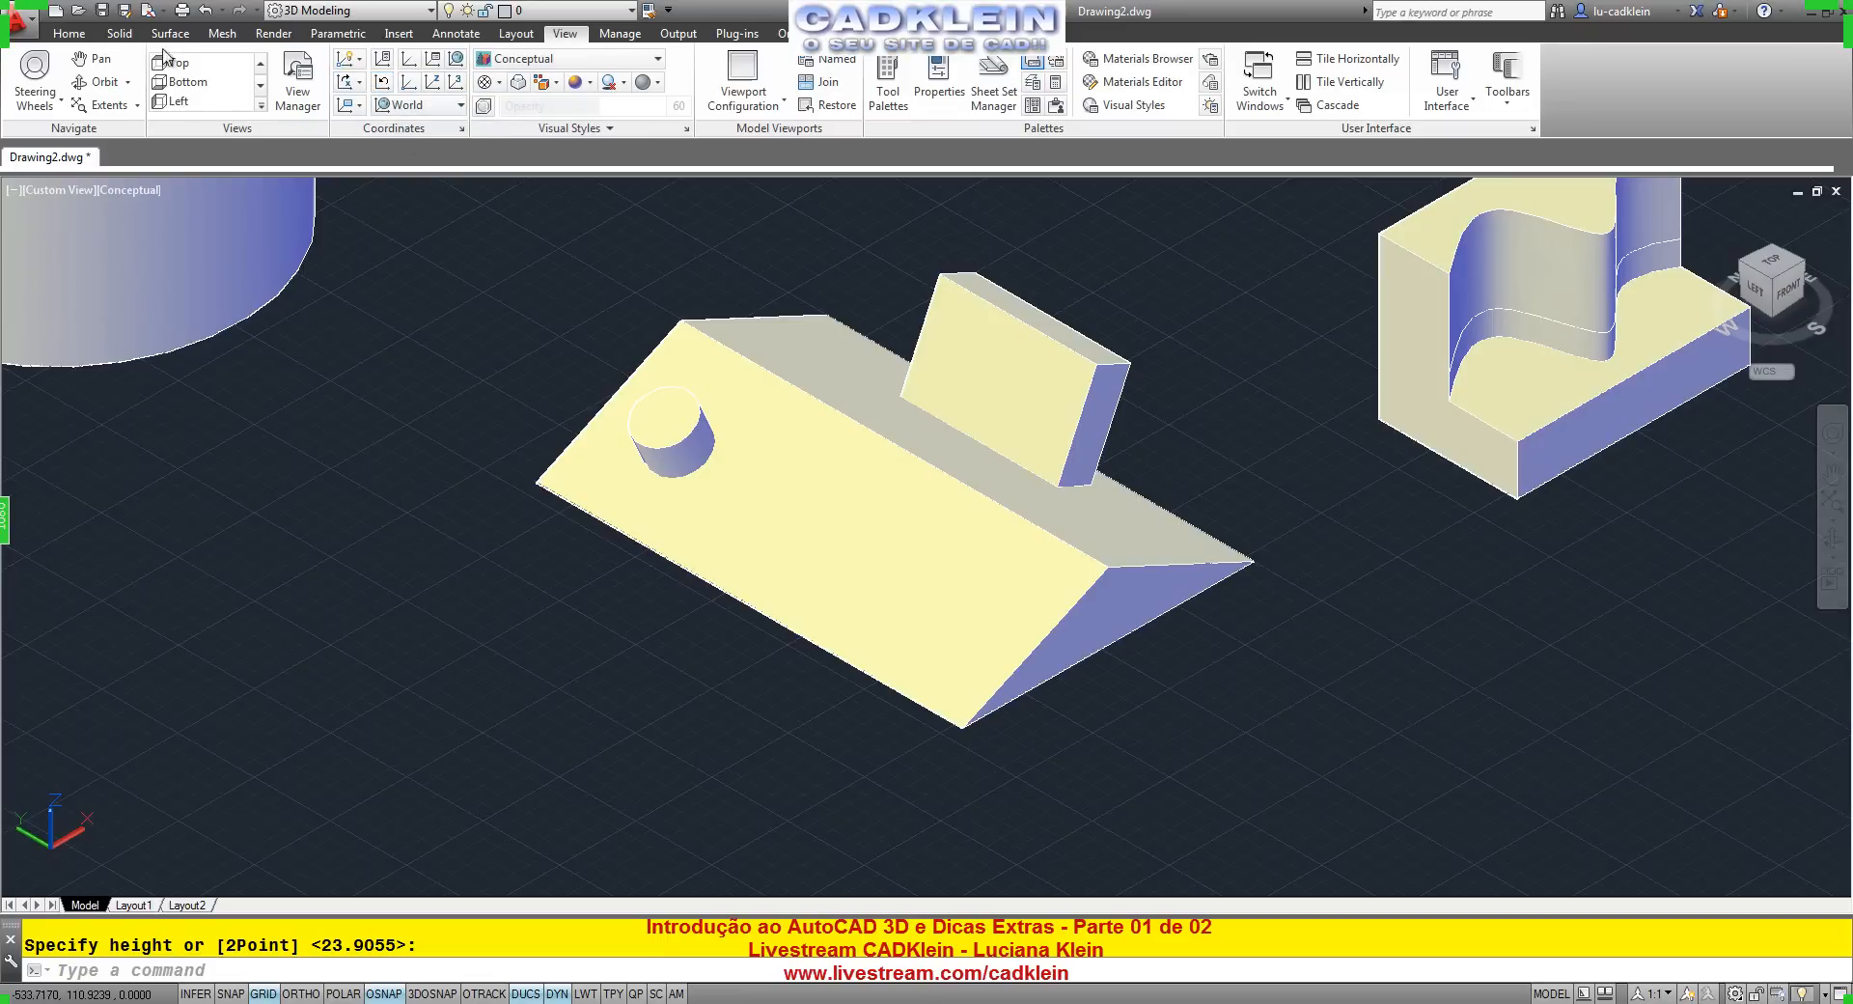
click(69, 33)
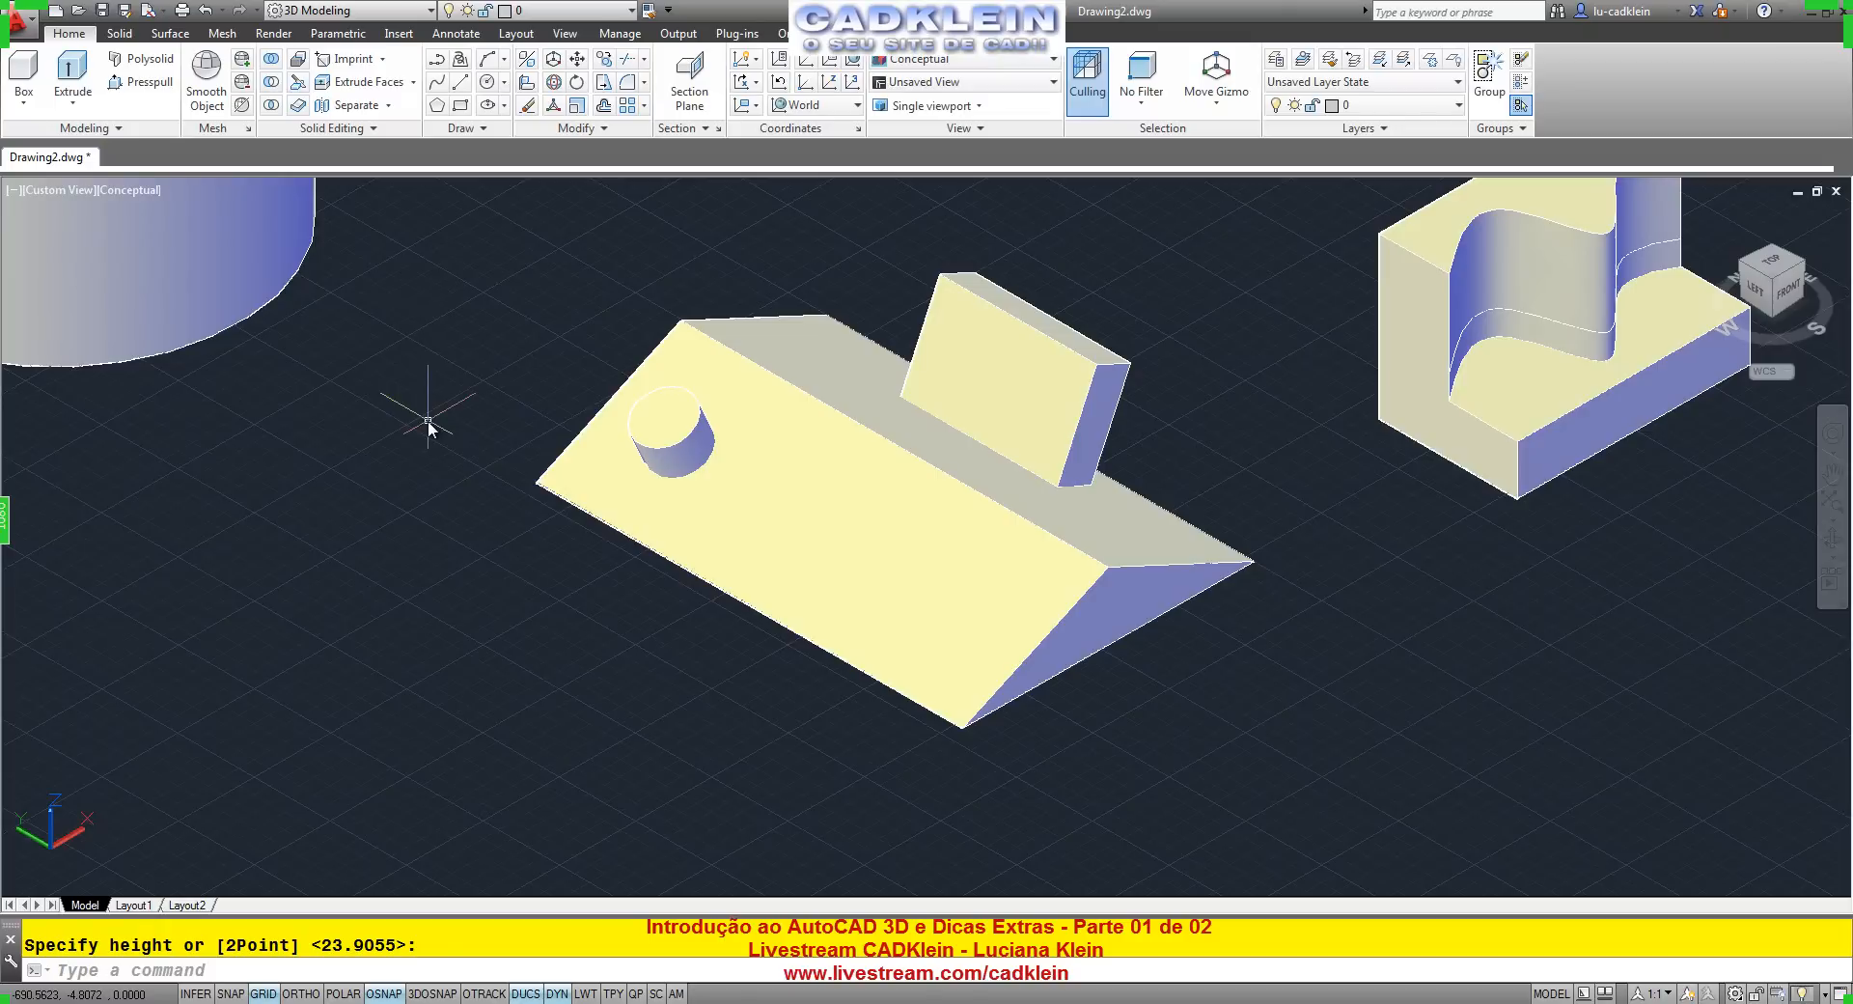
Run RTUCS, rotate the UCS dynamically and cycle it through the Right, Back, Left and Front orientations.
text(RTUcs)
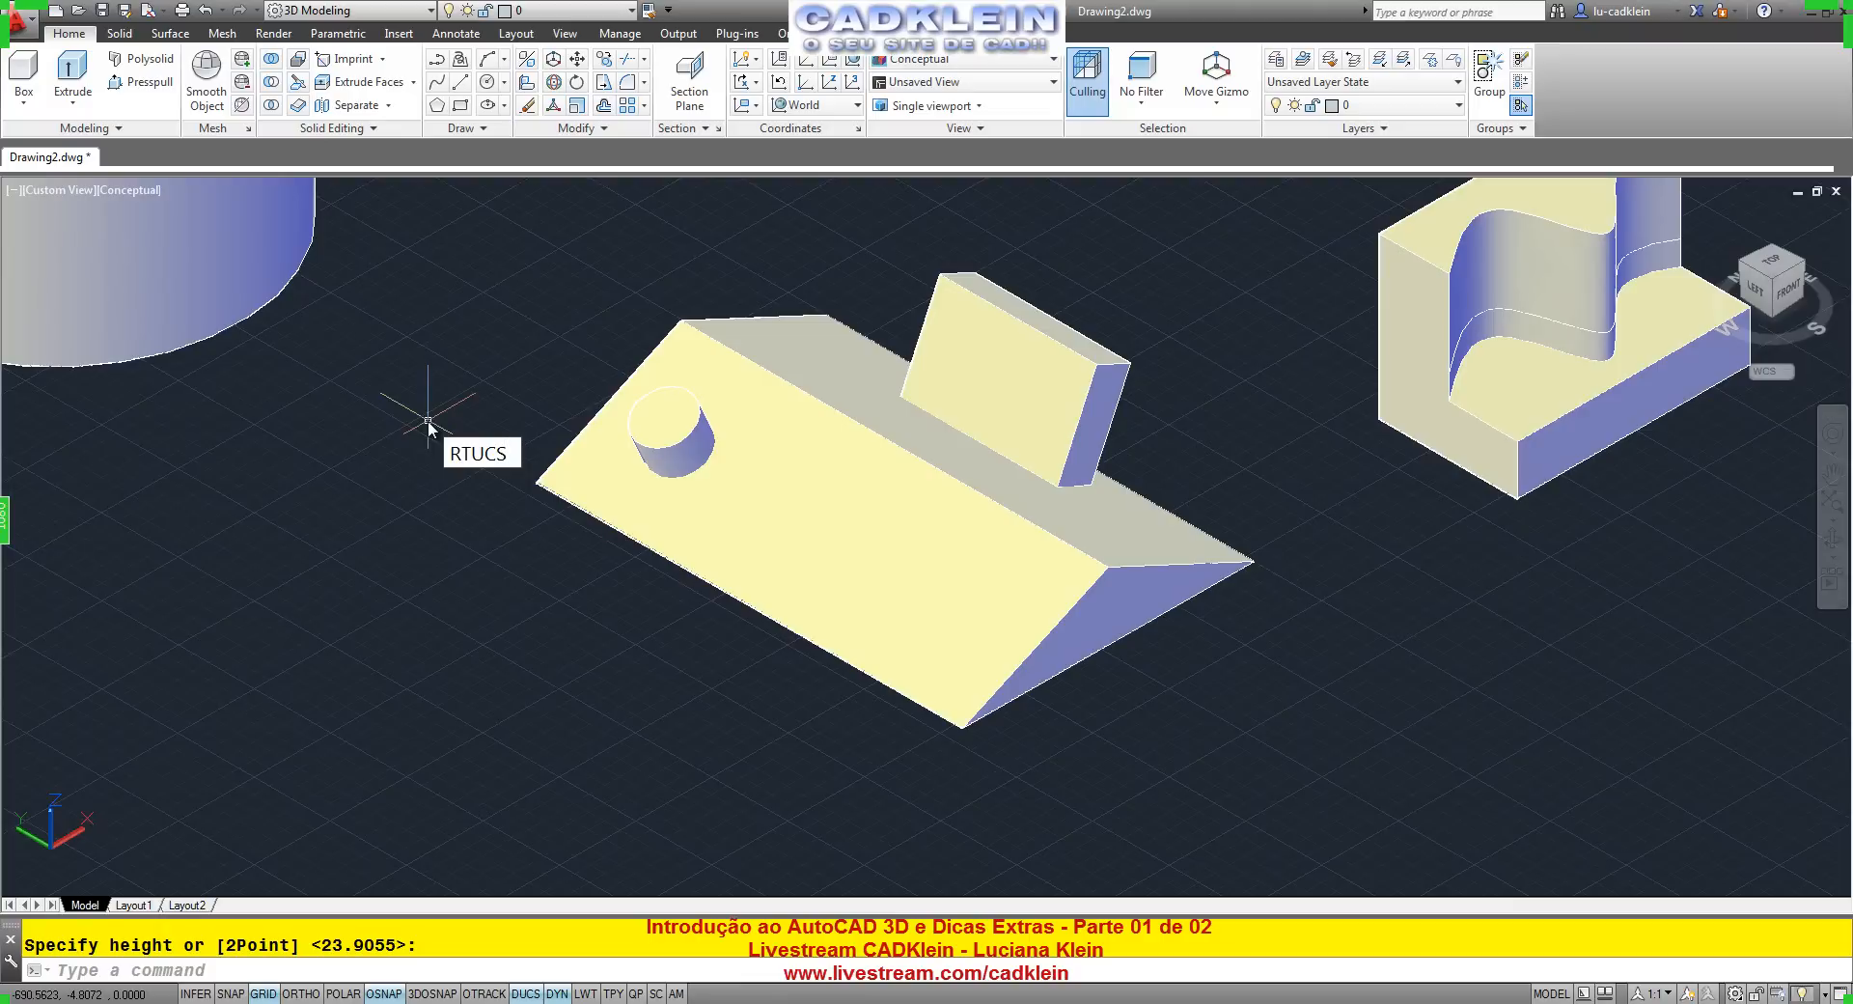
key(Return)
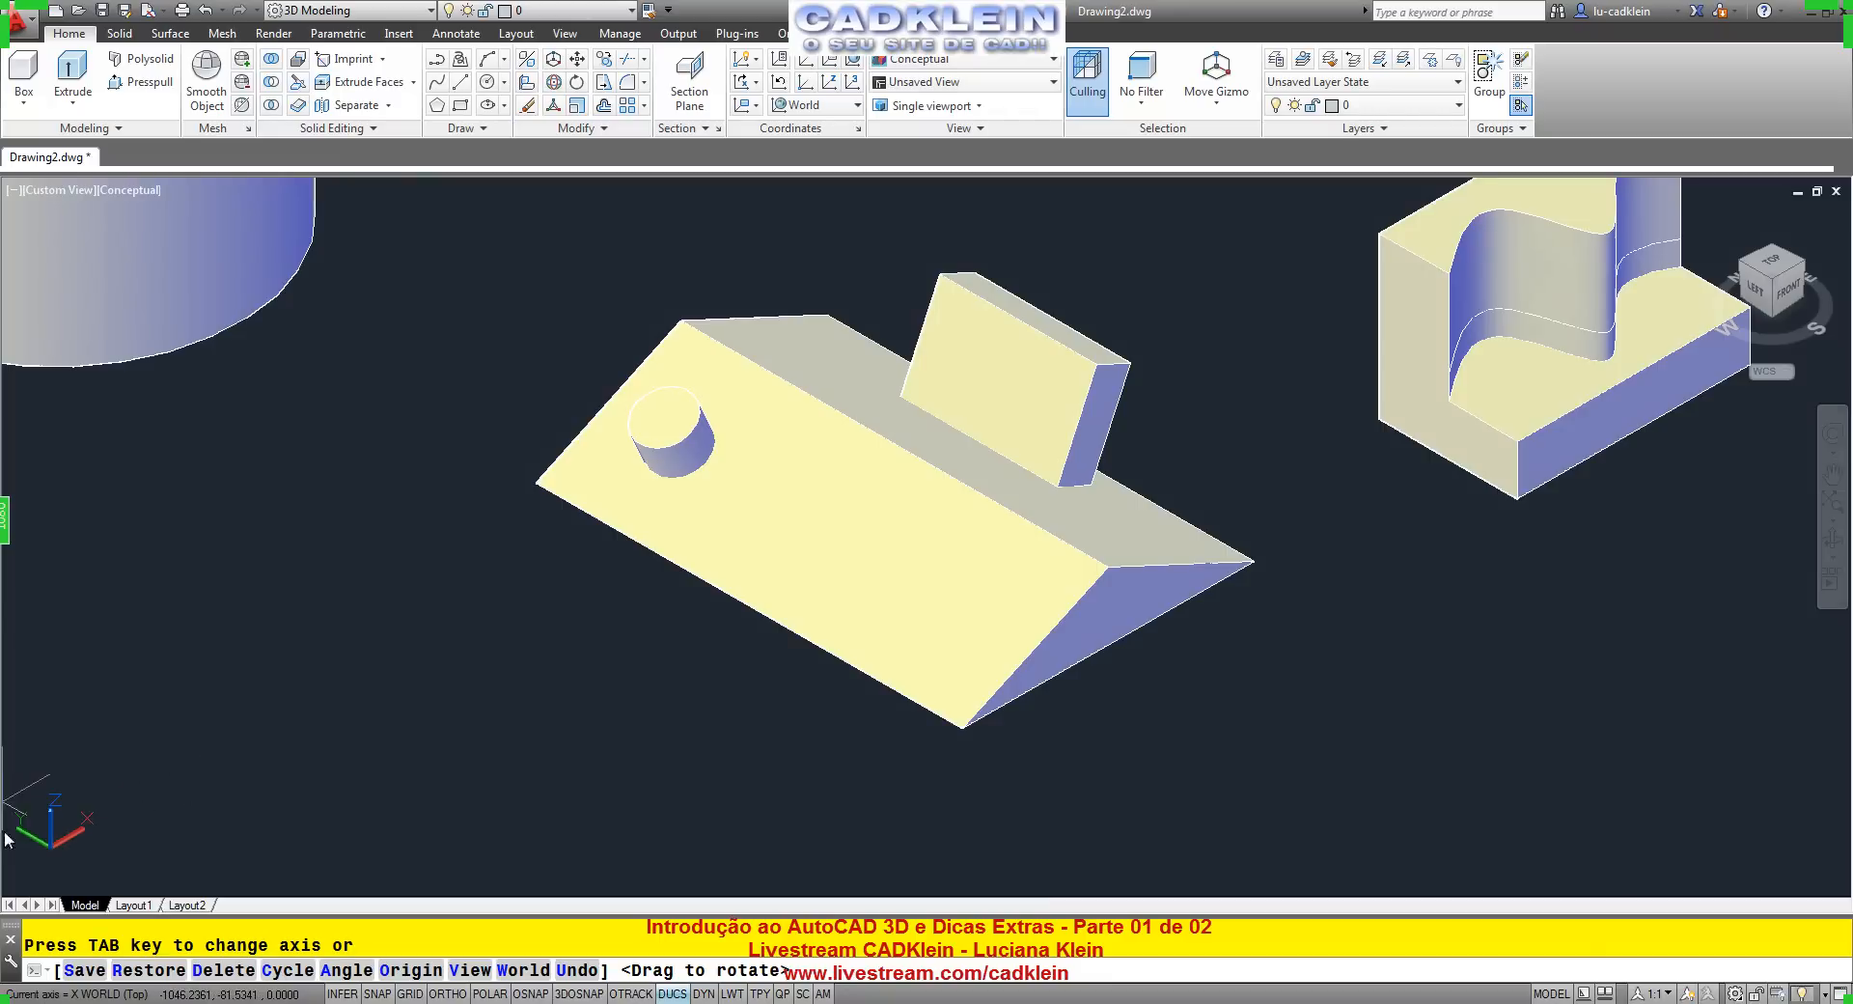
drag(8, 839, 131, 731)
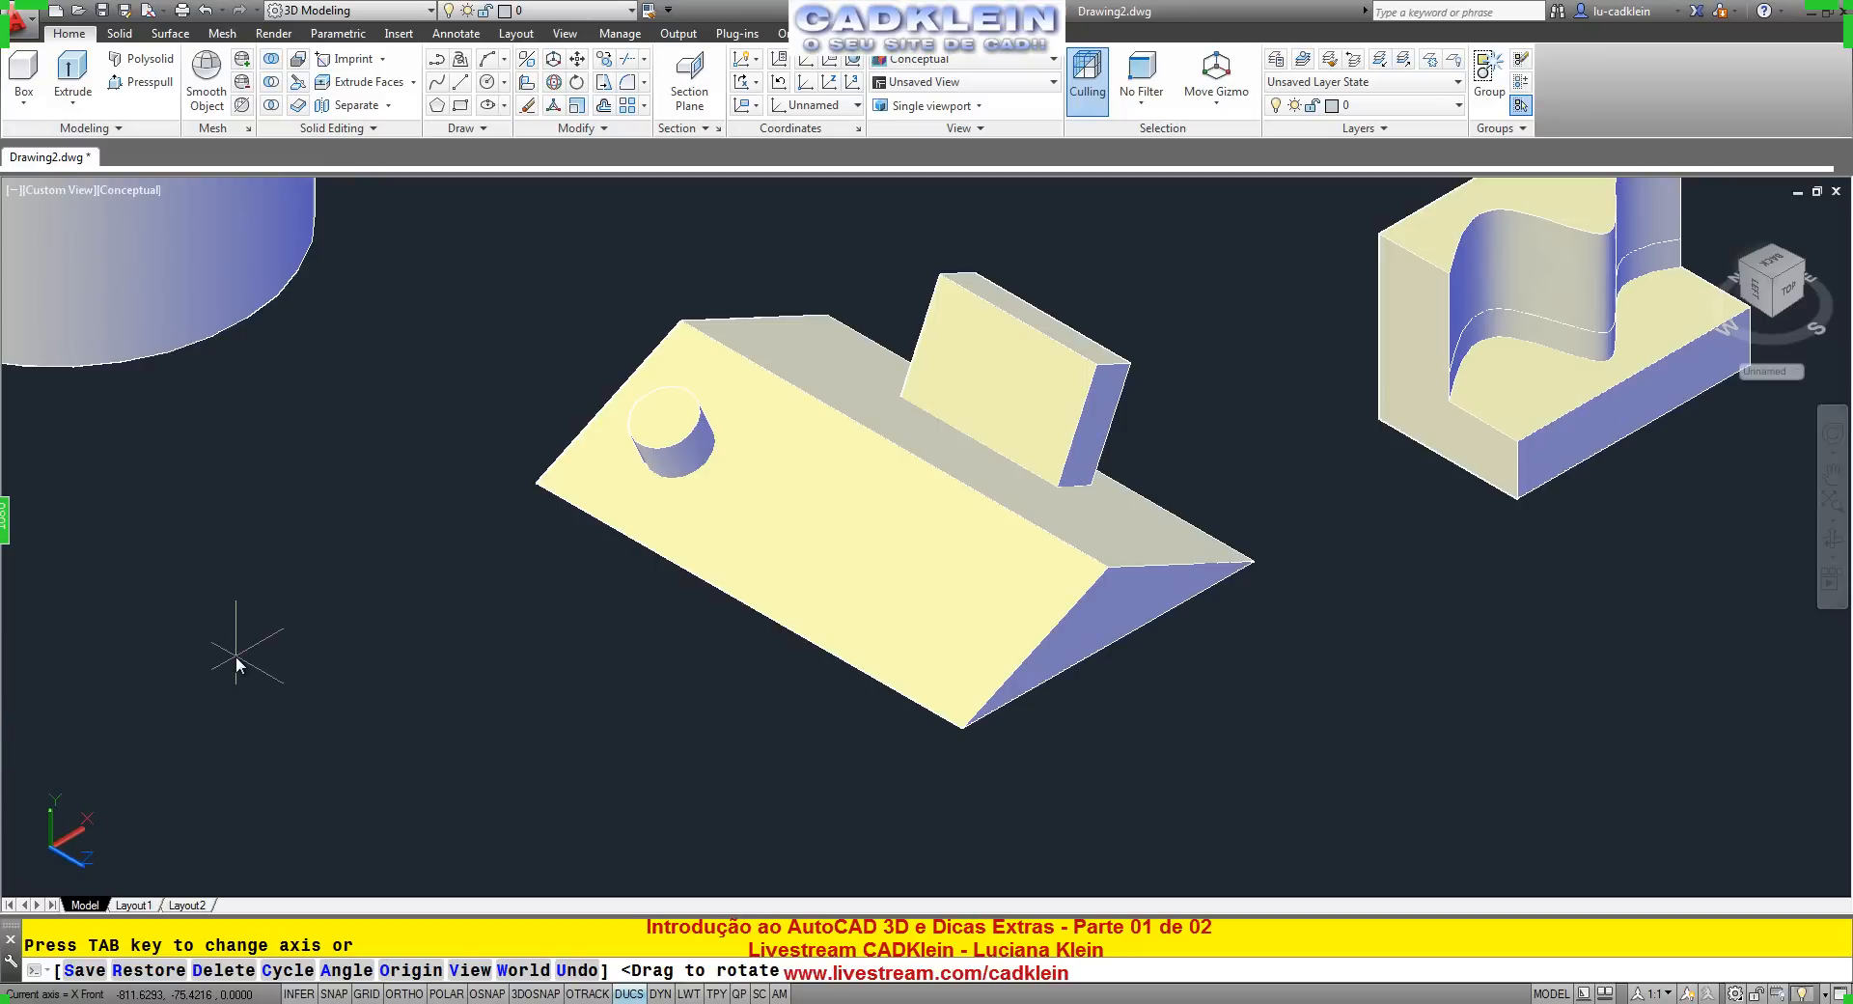
key(Tab)
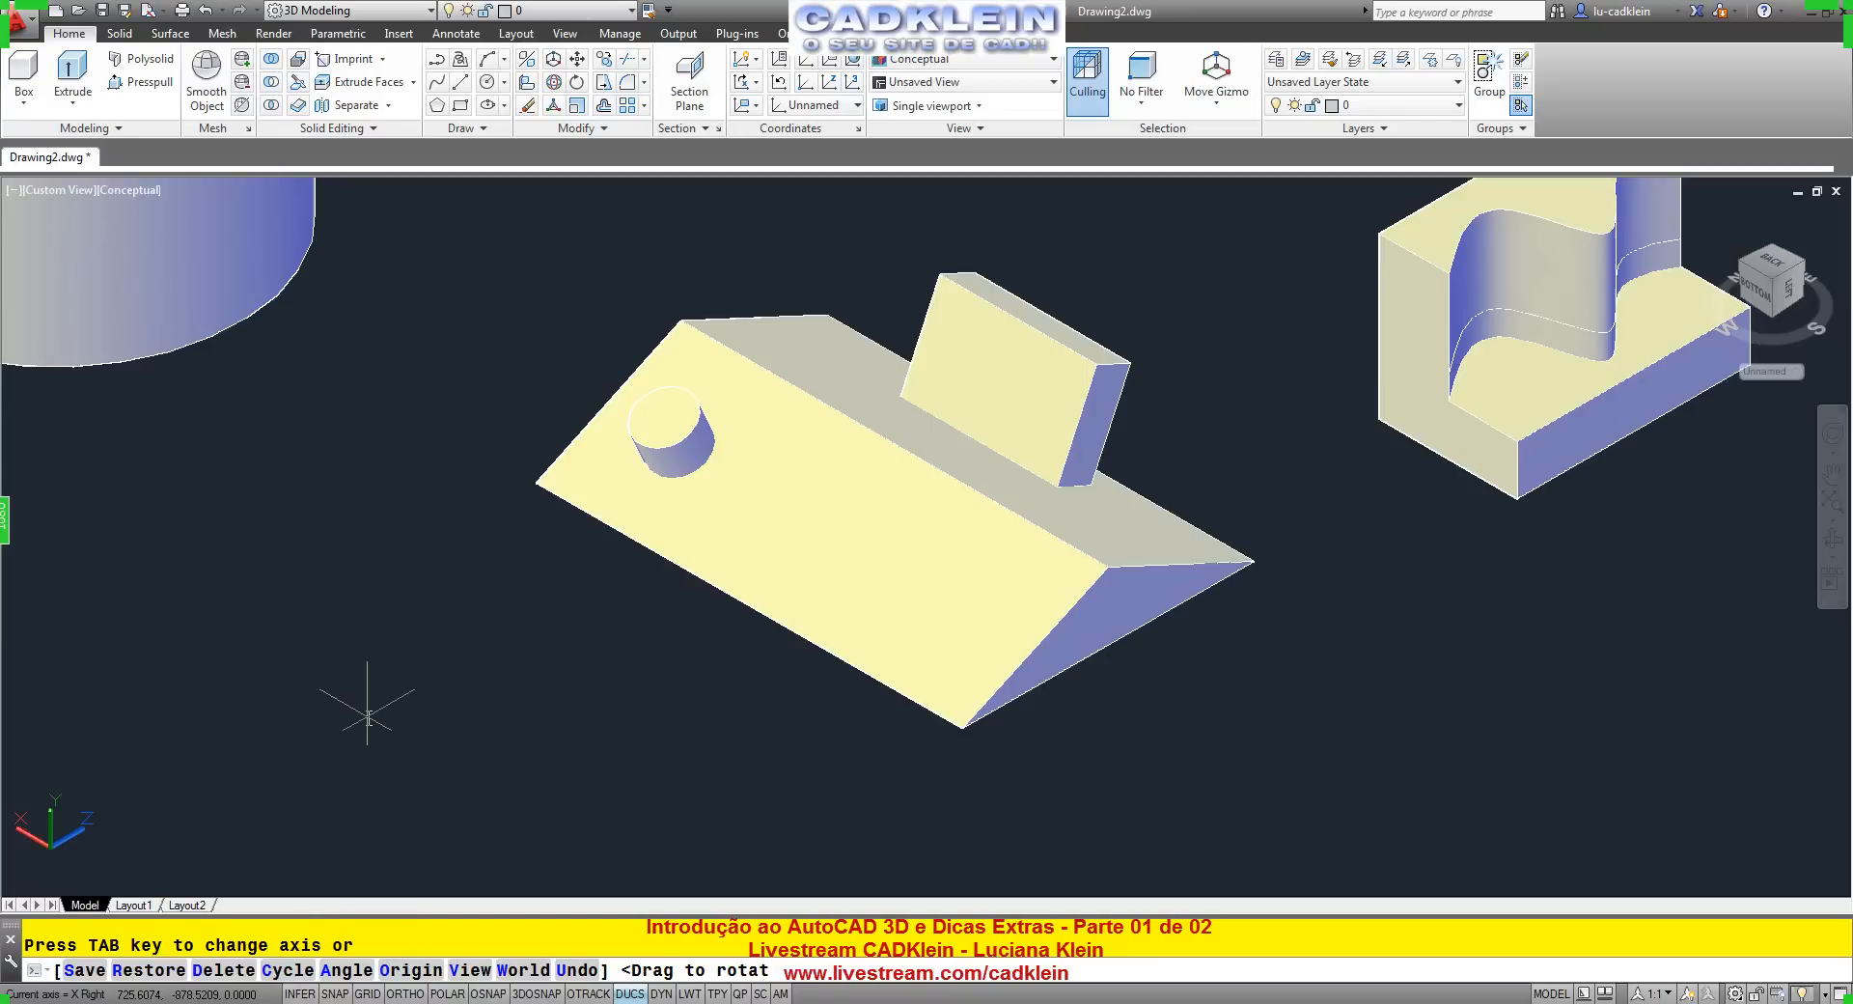
key(Tab)
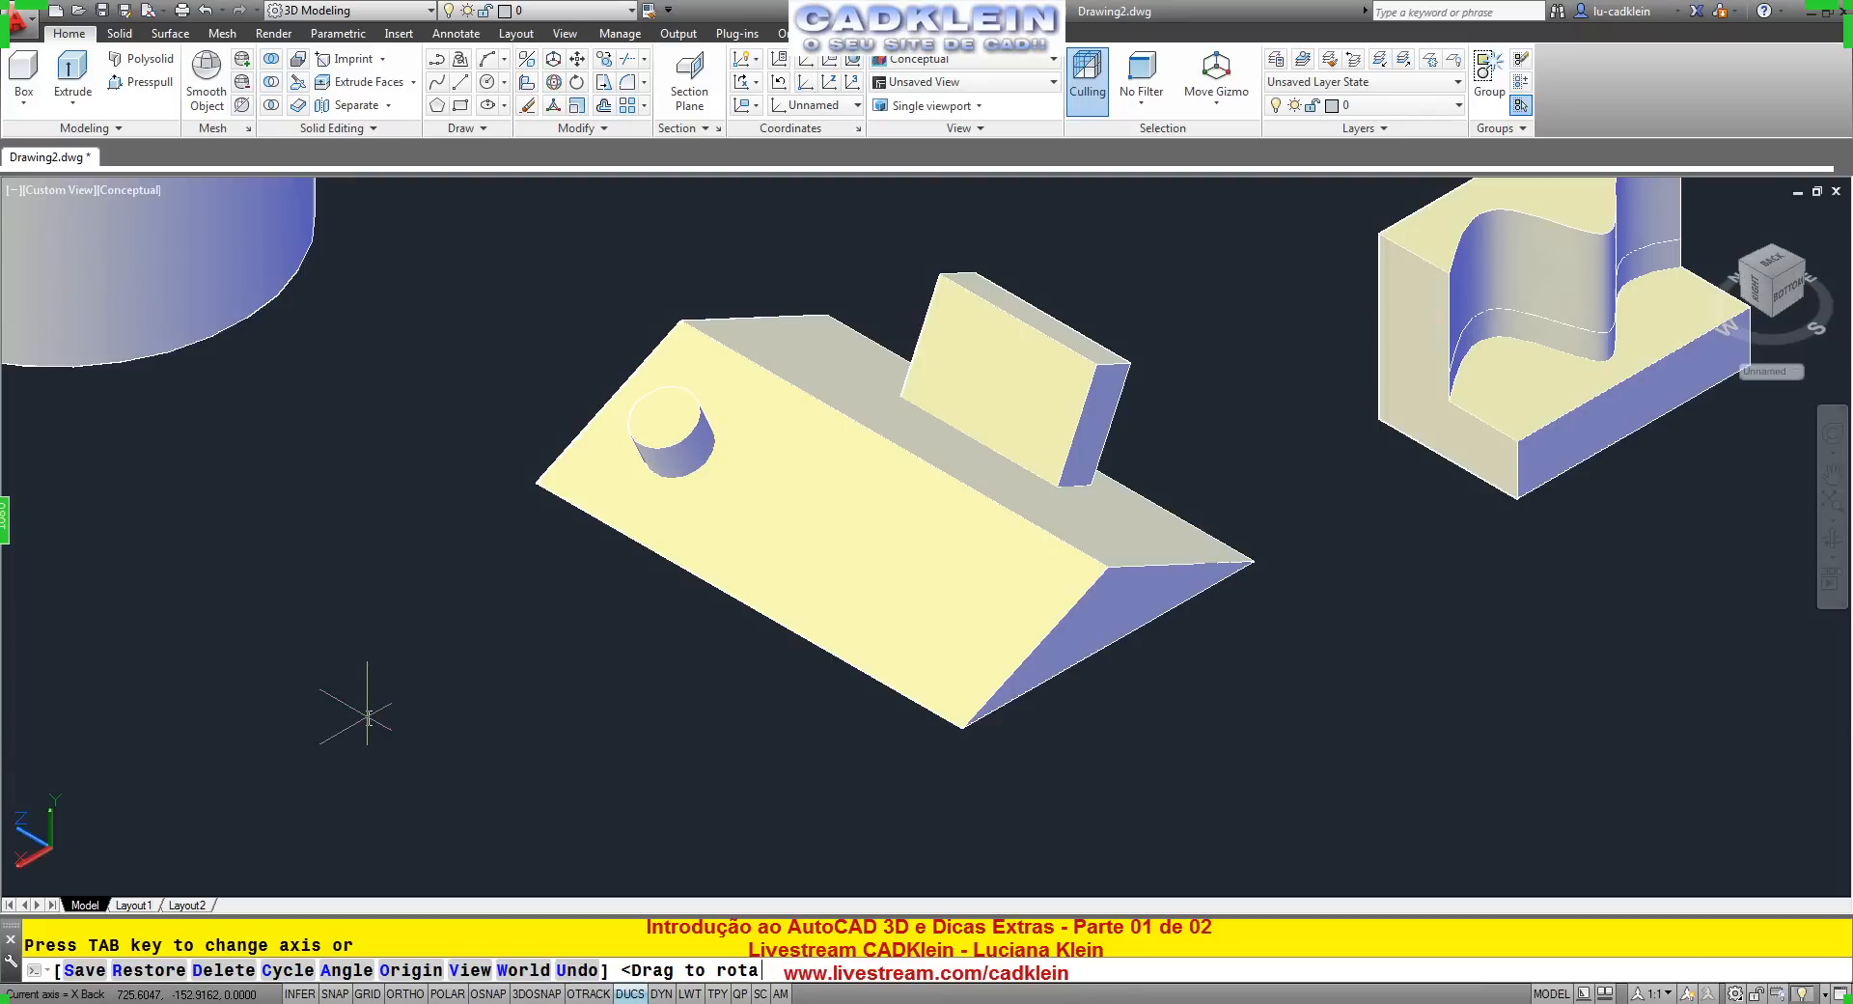
key(Tab)
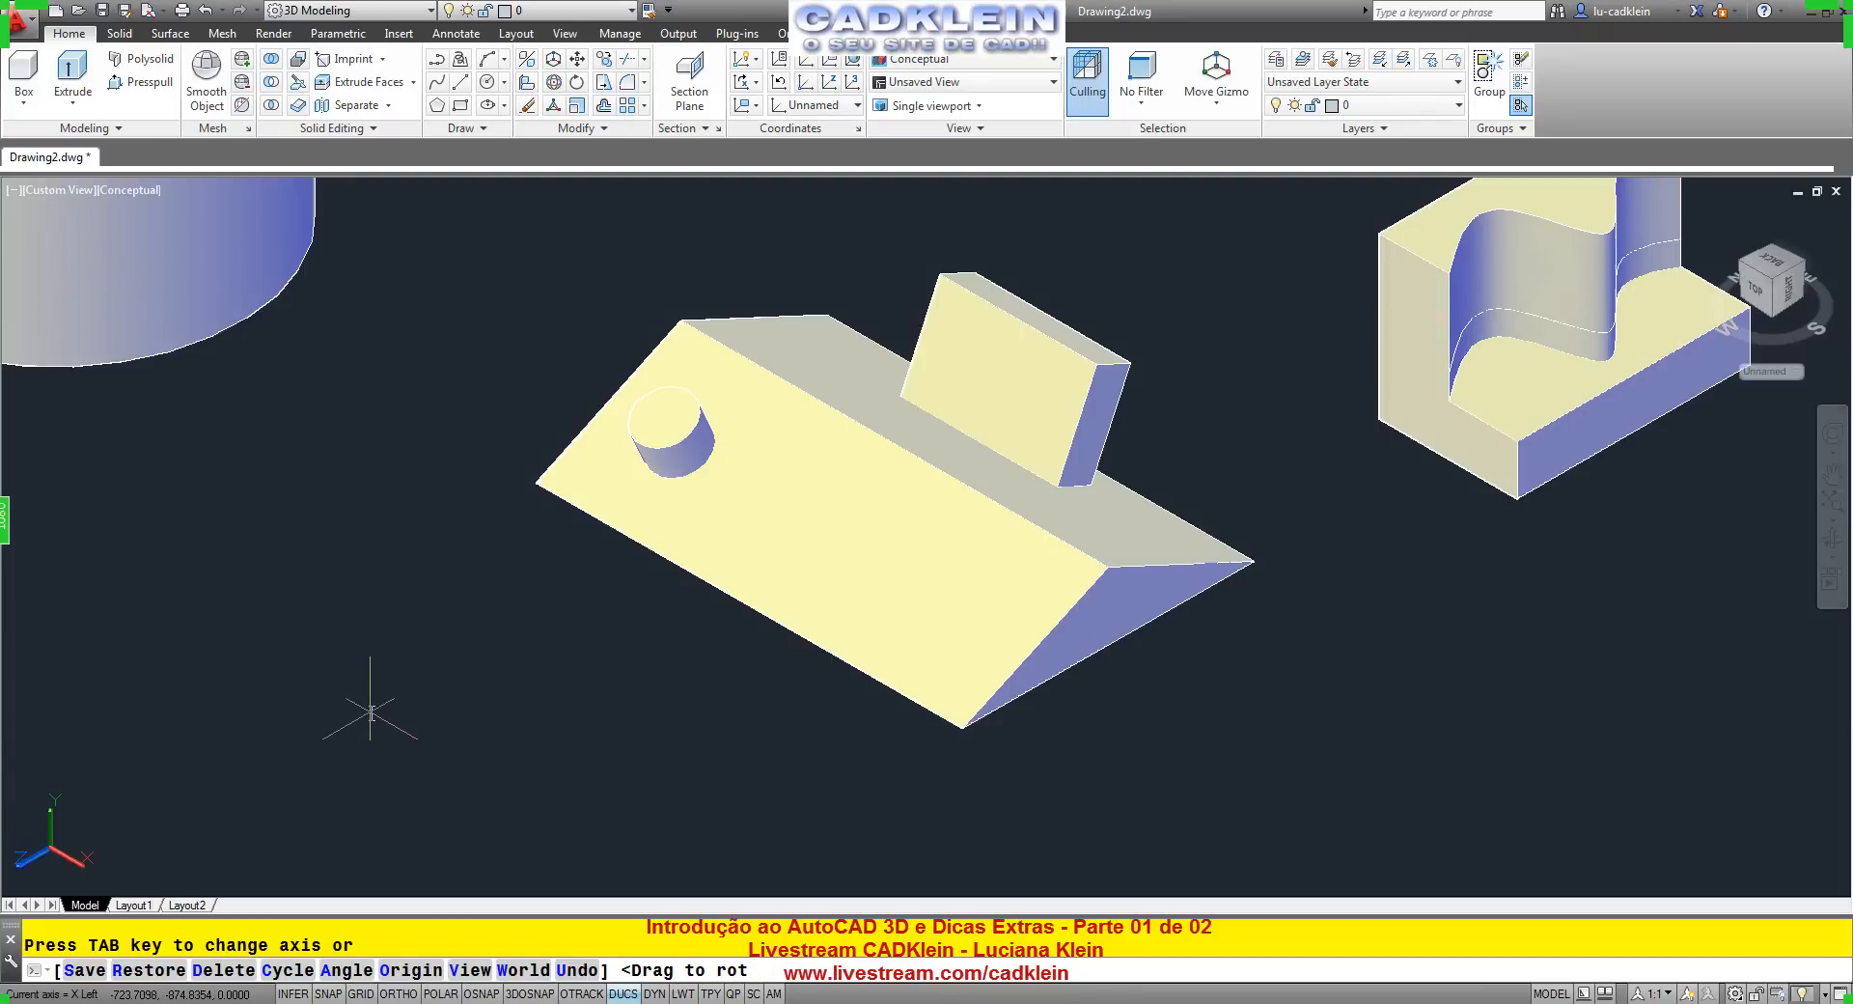
key(Tab)
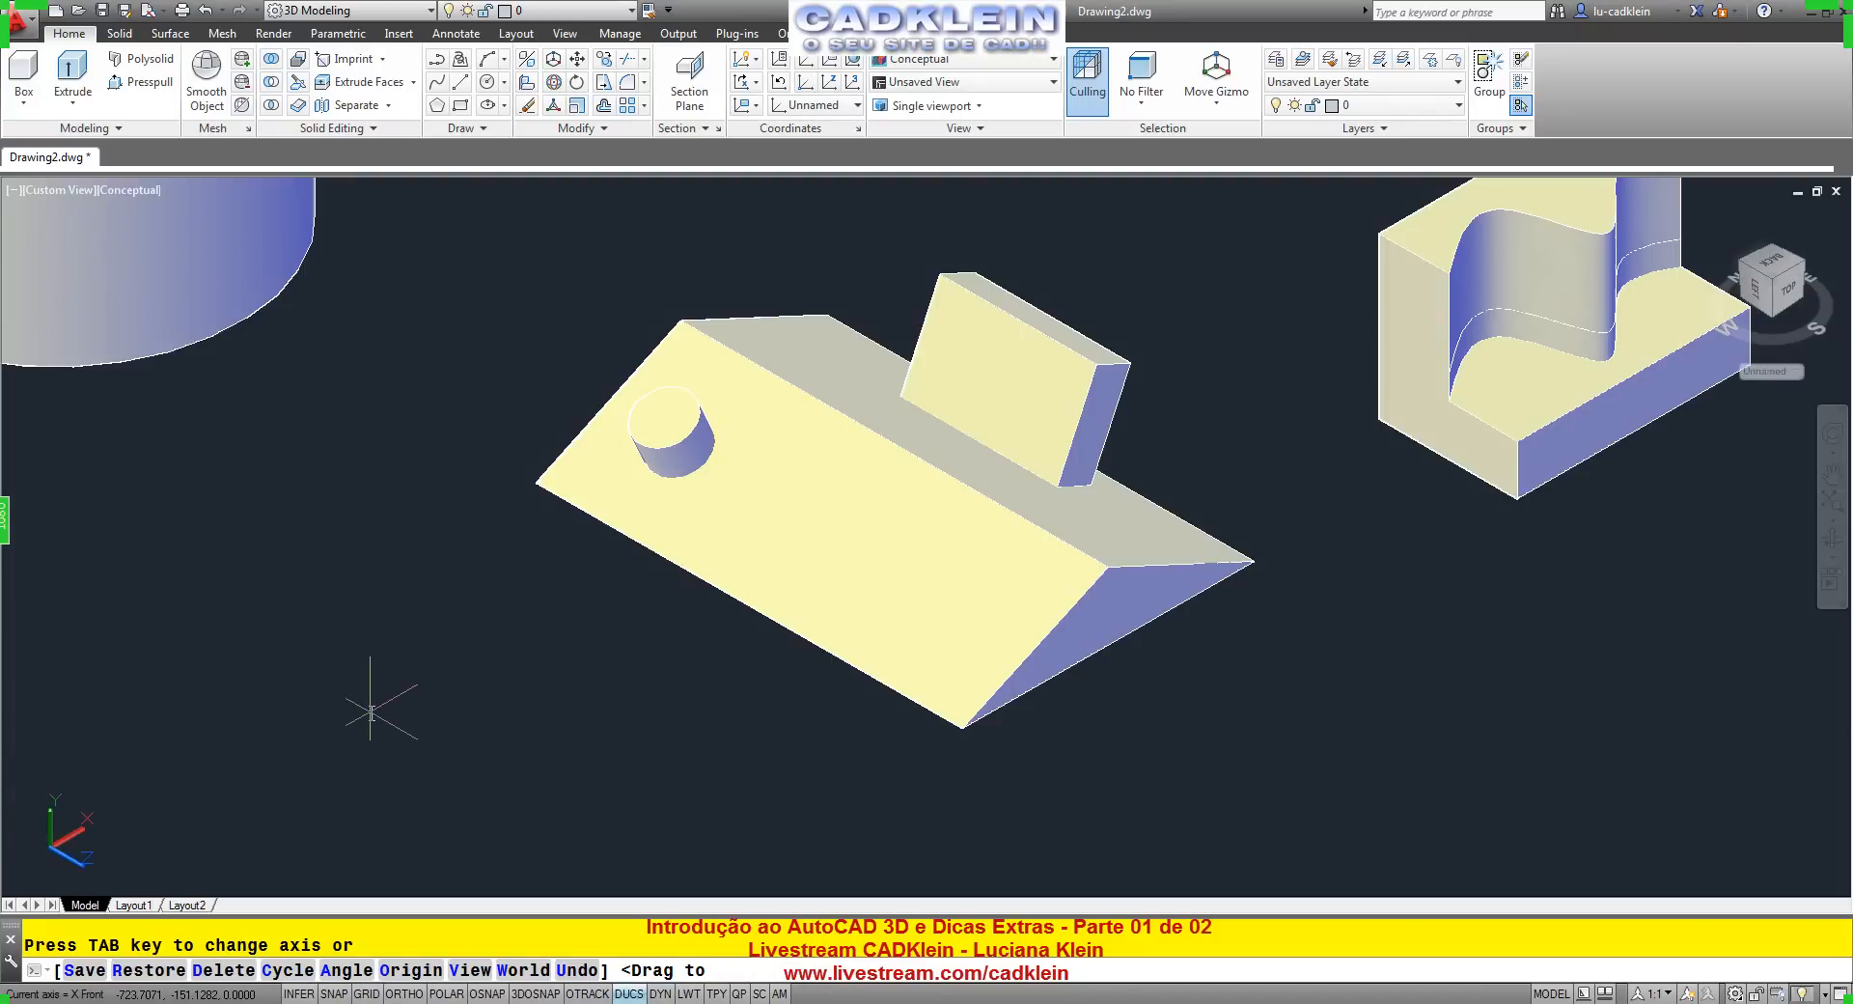
Finish RTUCS with the UCS on the Front orientation and draw a circle of about 57 radius beside the sloped solid.
key(Return)
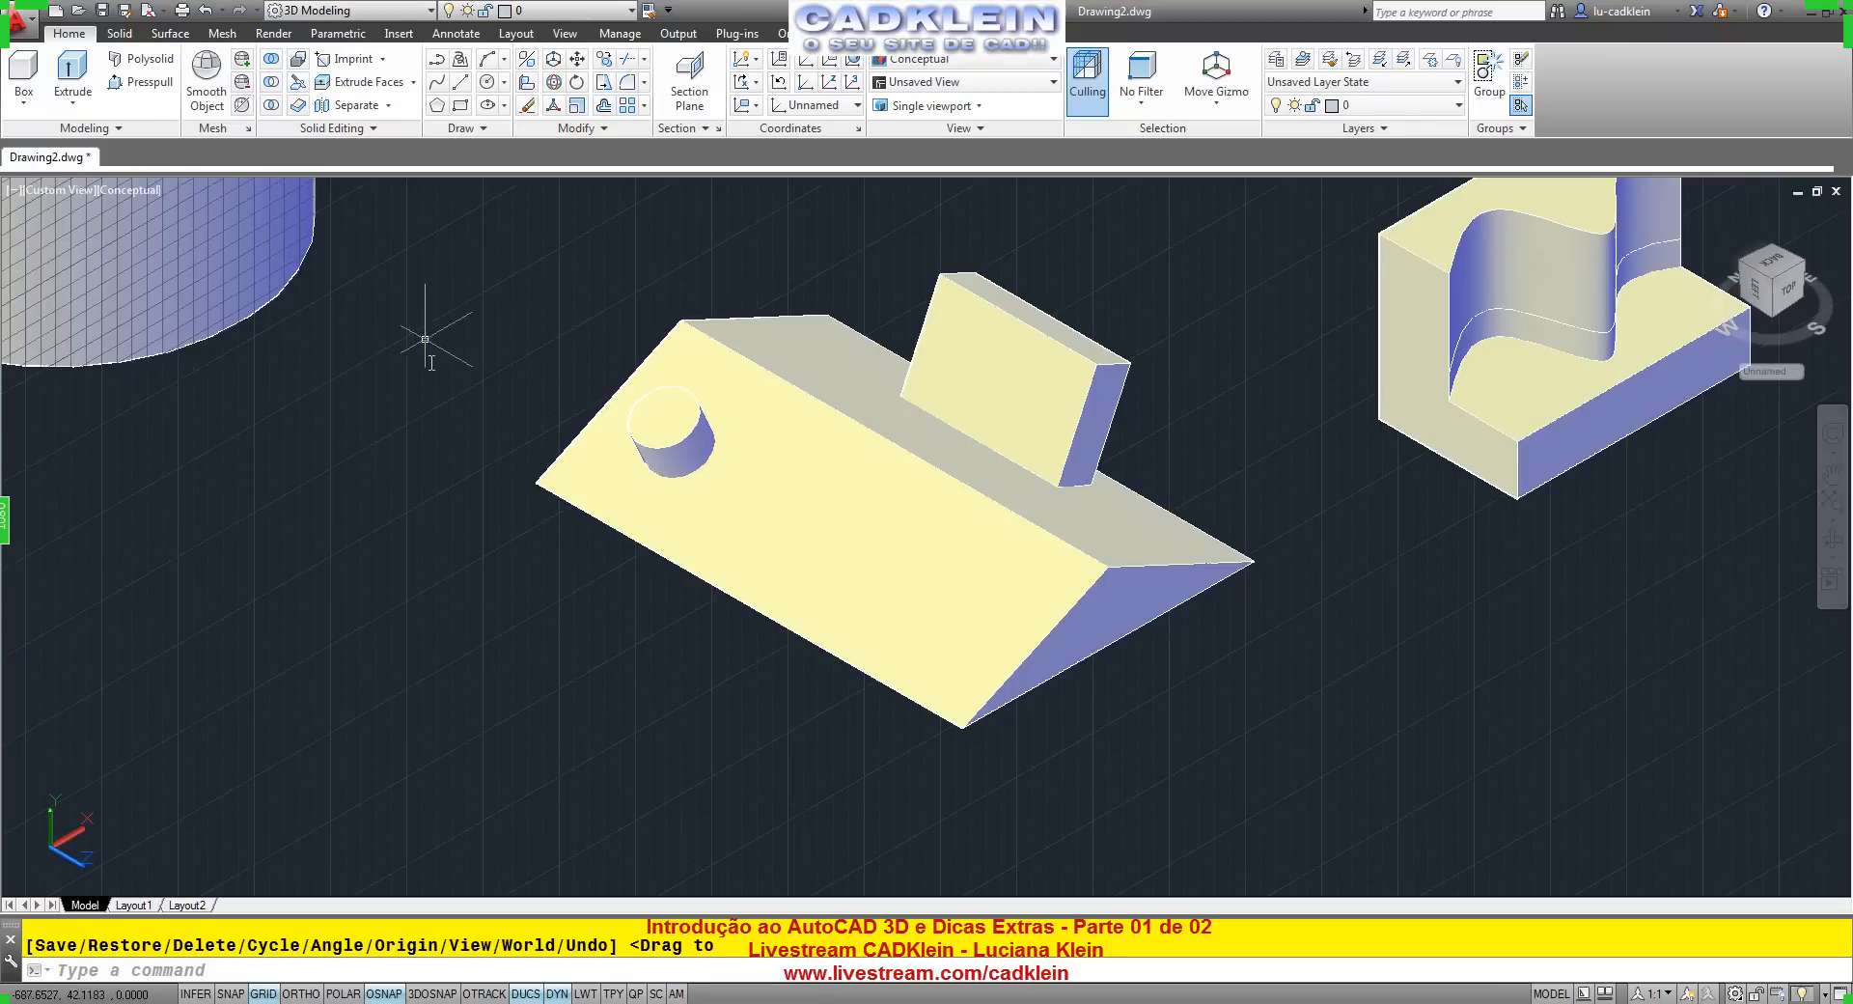
scroll(505, 537, down, 4)
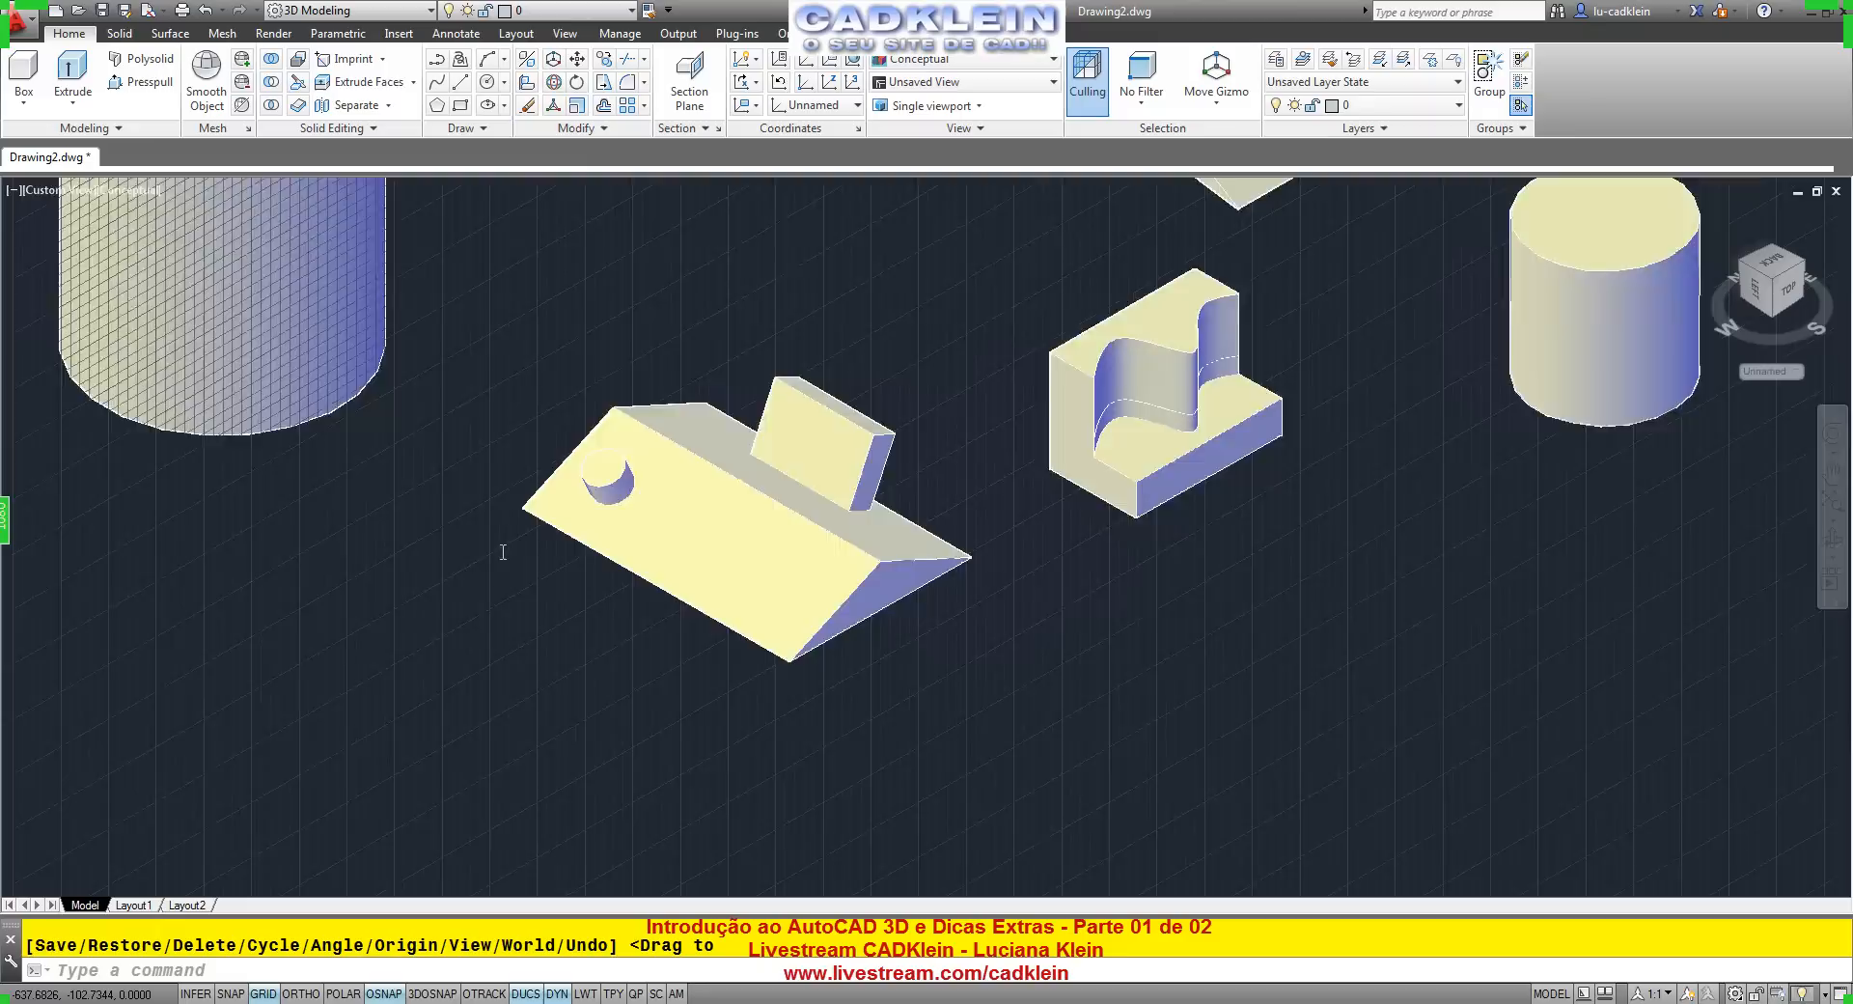
scroll(486, 582, up, 3)
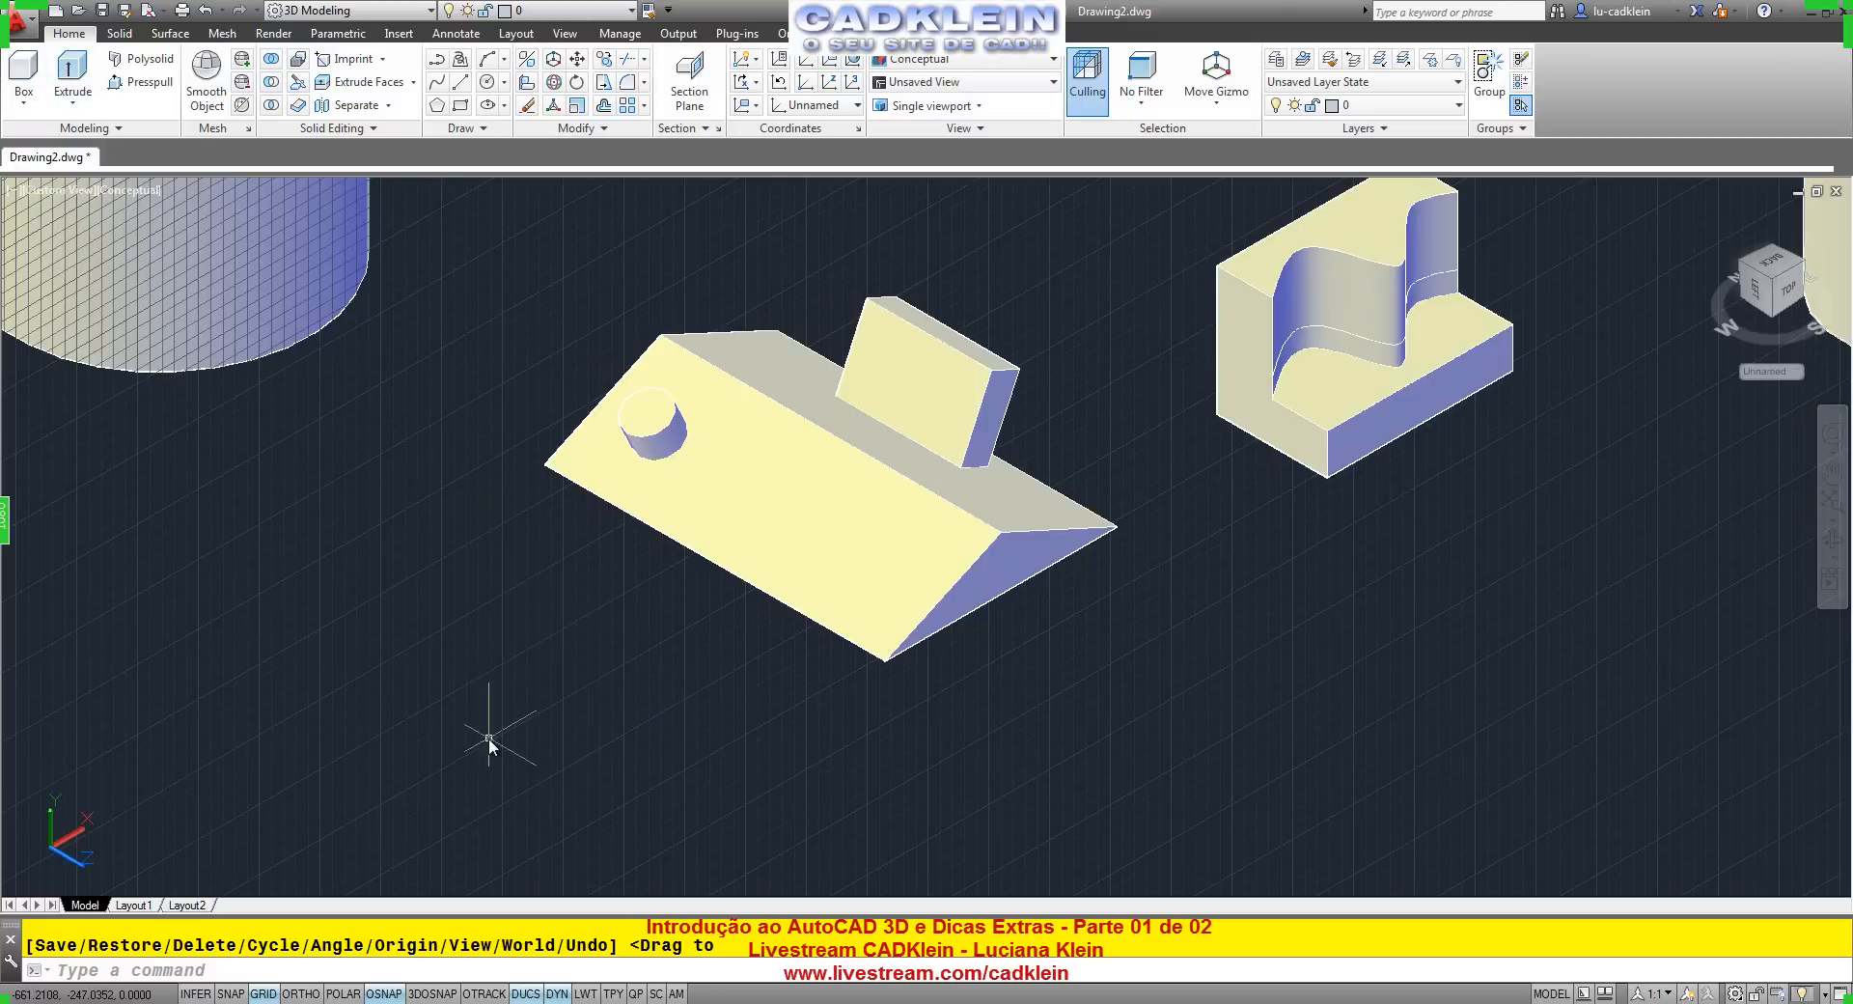
text(c)
key(Return)
click(375, 608)
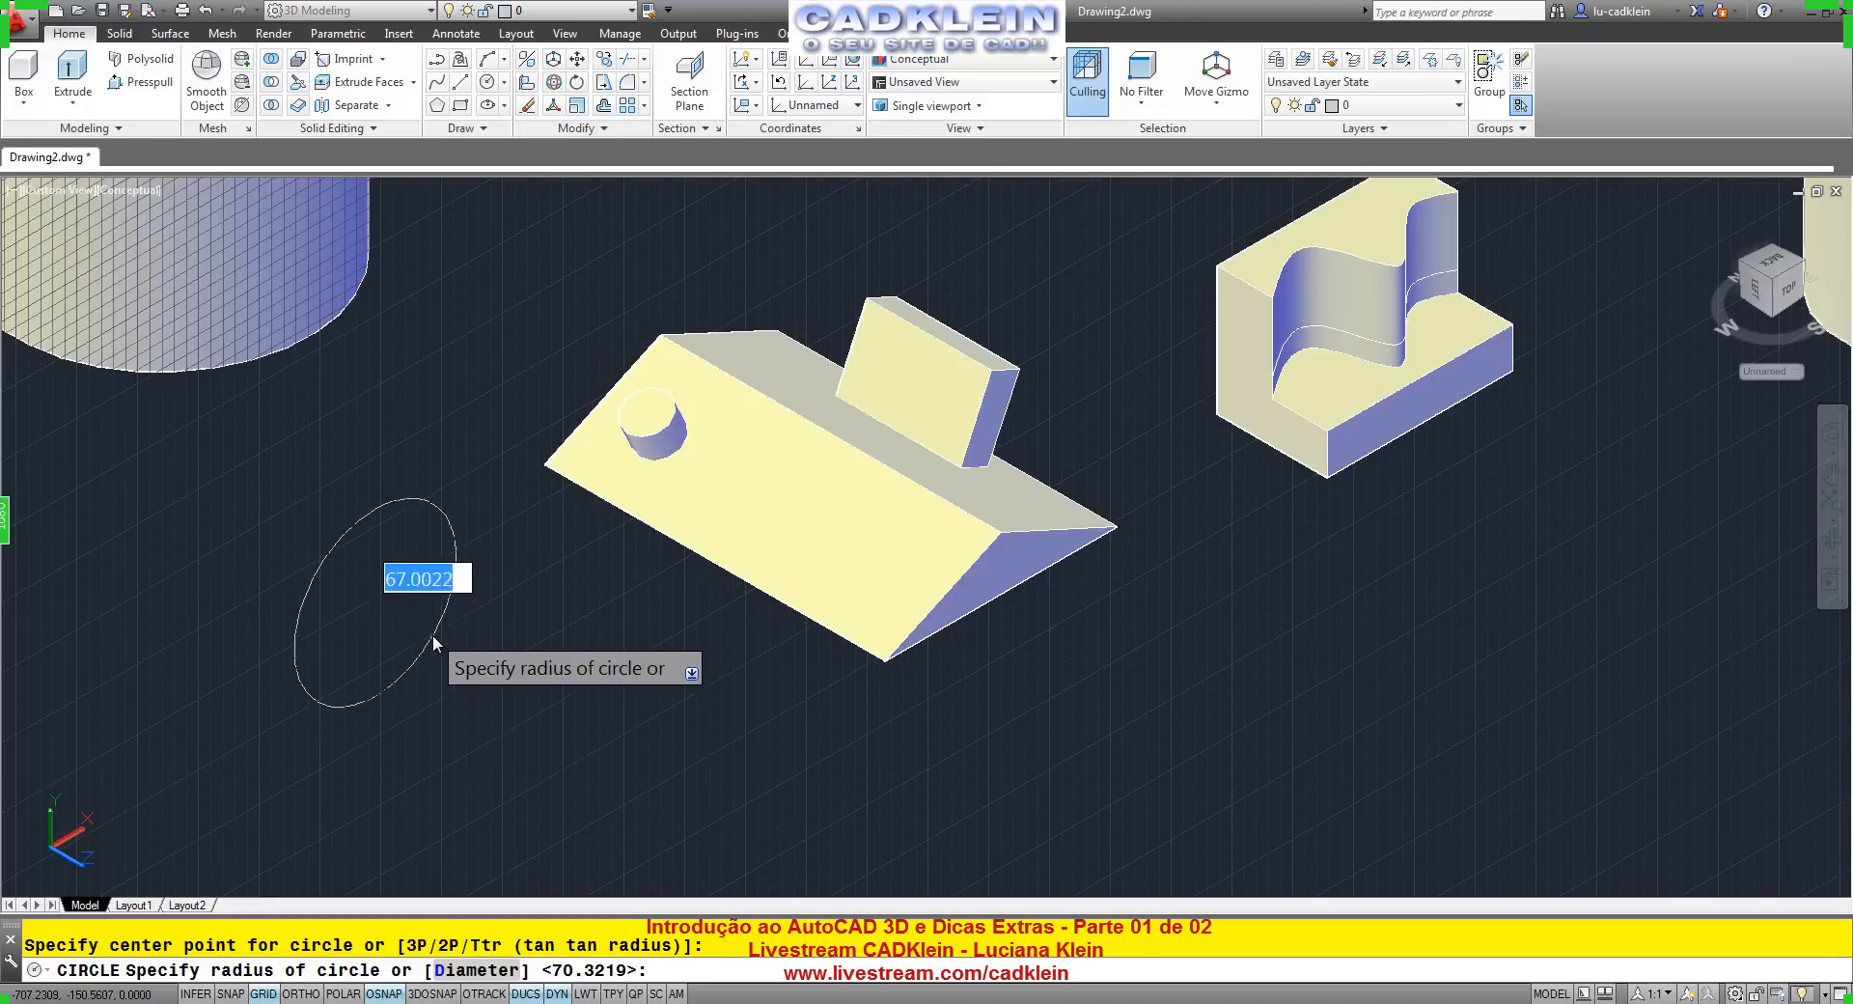
click(417, 635)
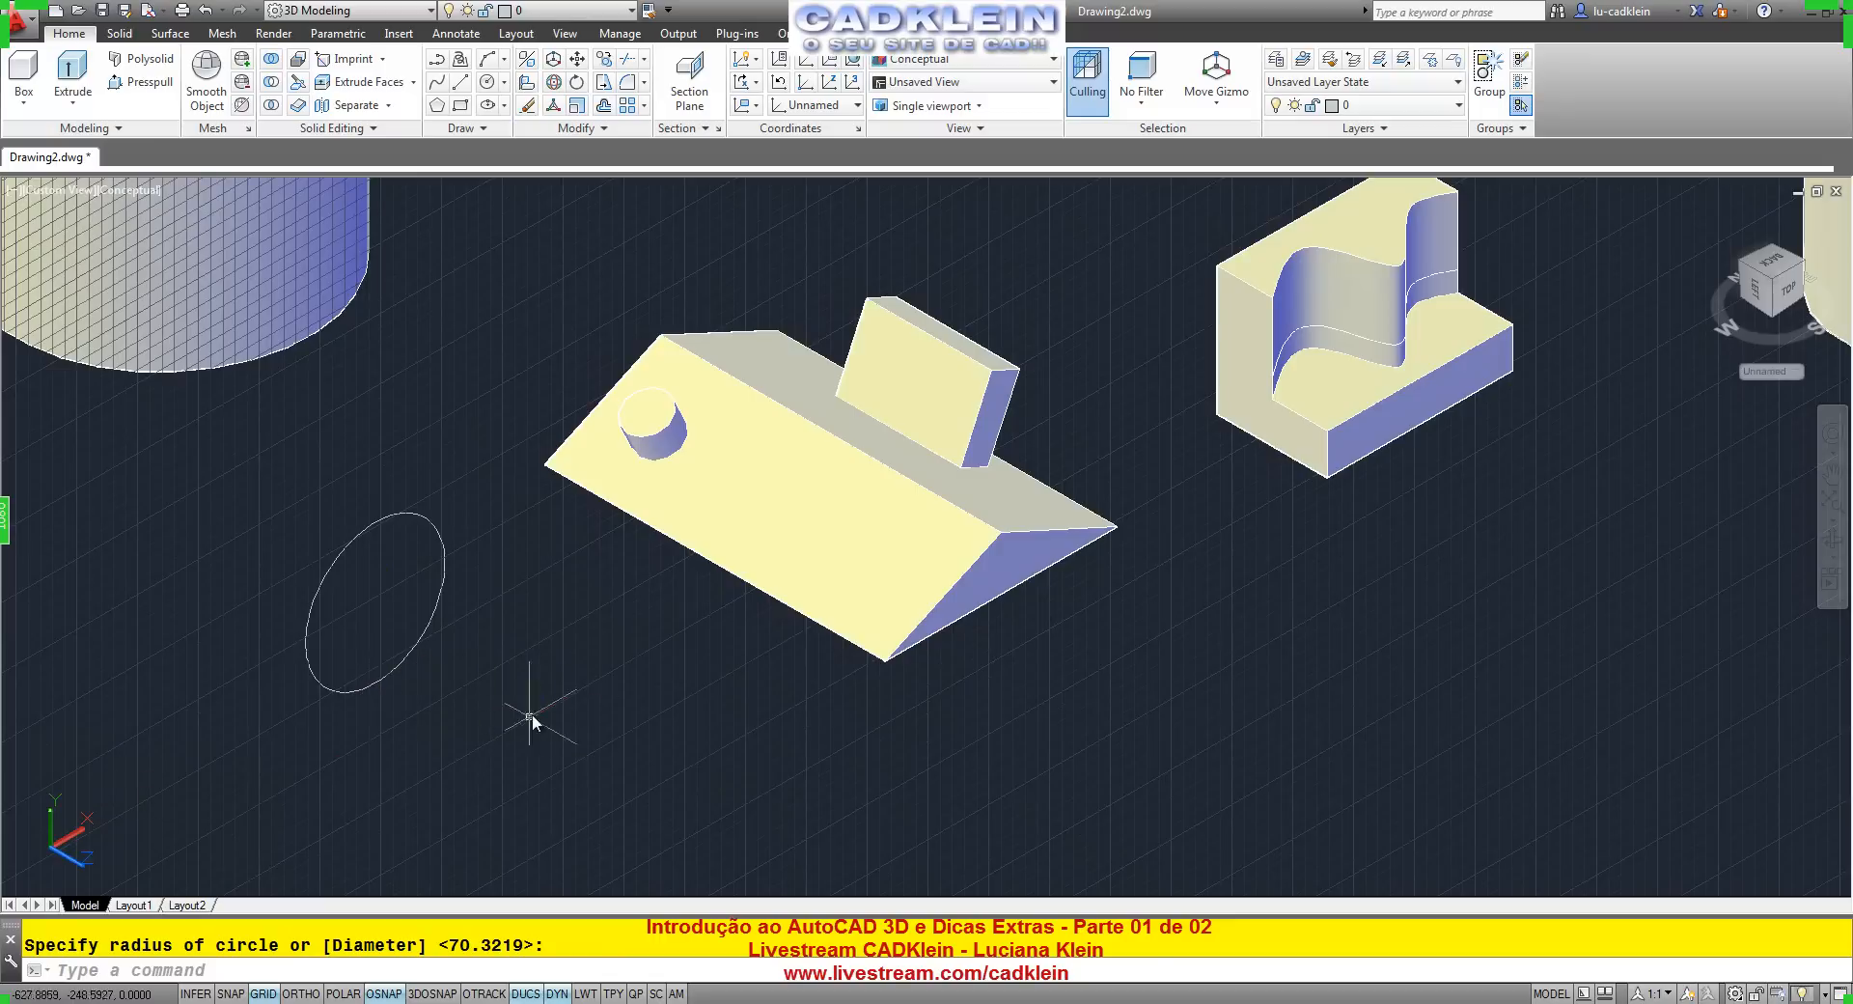
Cycle the UCS to the Left orientation with RTUCS and draw a second circle of about 40 radius between the first circle and the solid.
text(RTUCS)
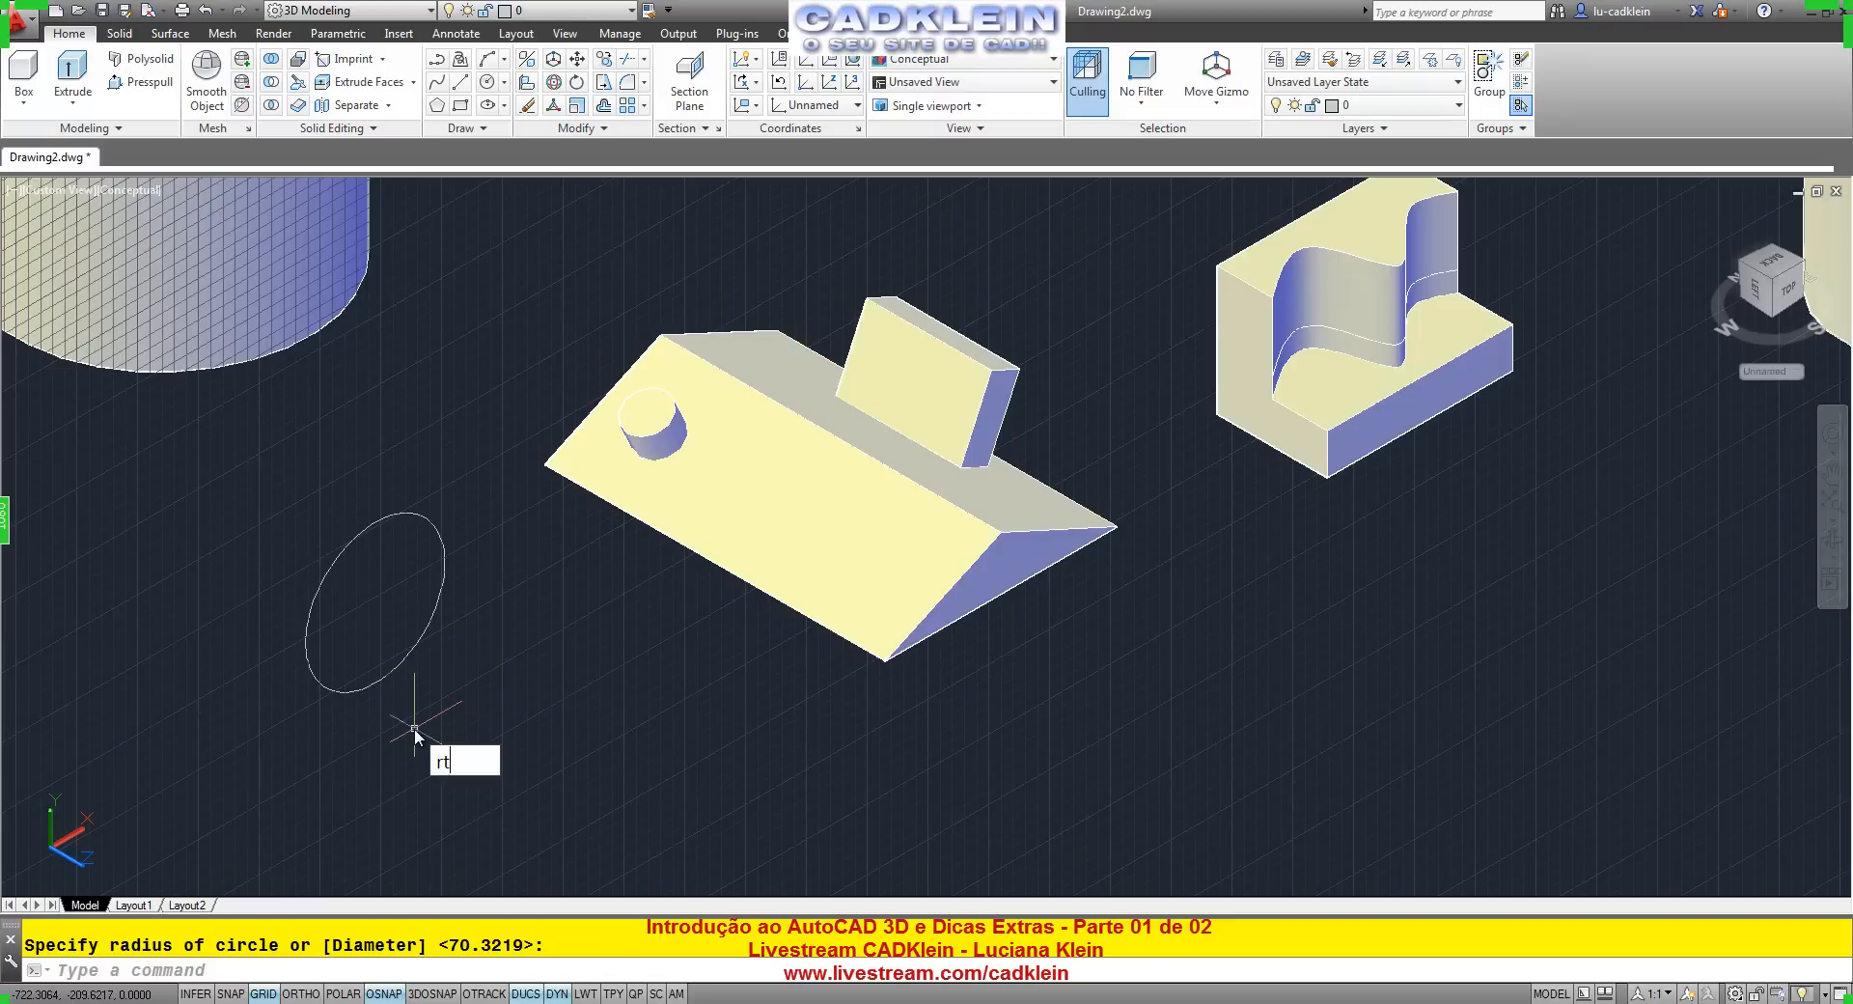
key(Return)
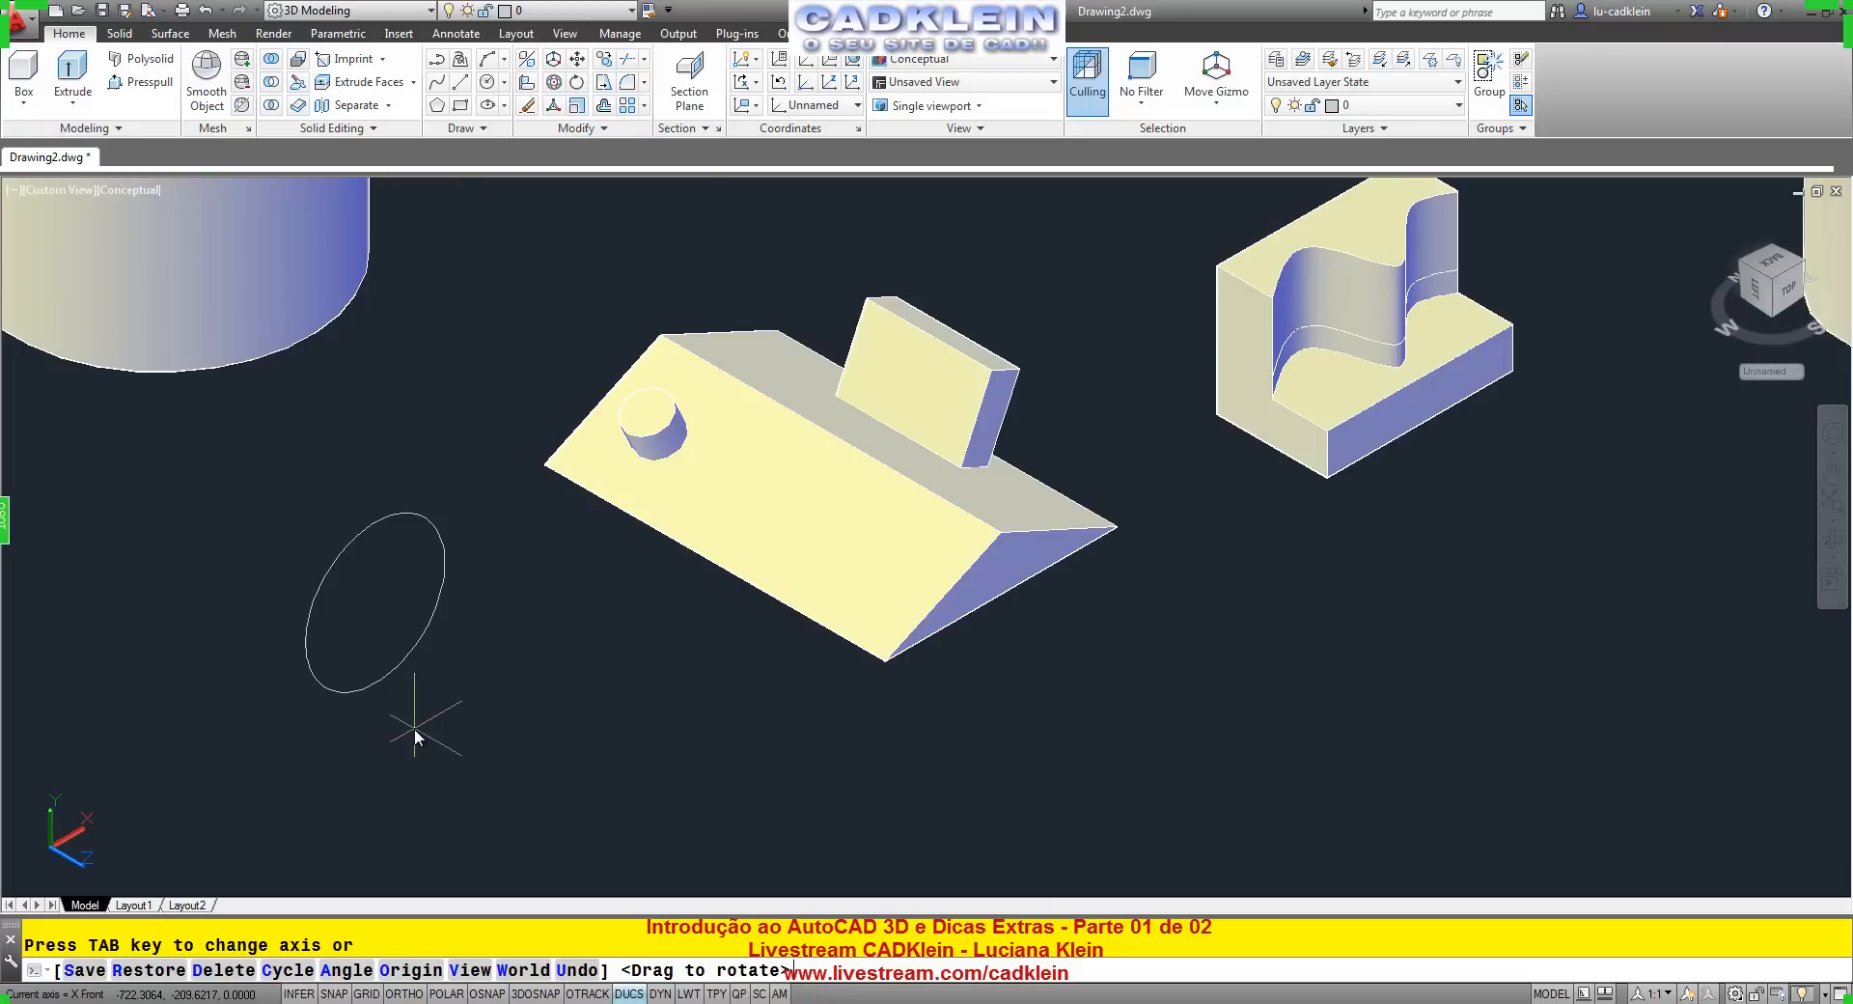
key(c)
key(c)
key(c)
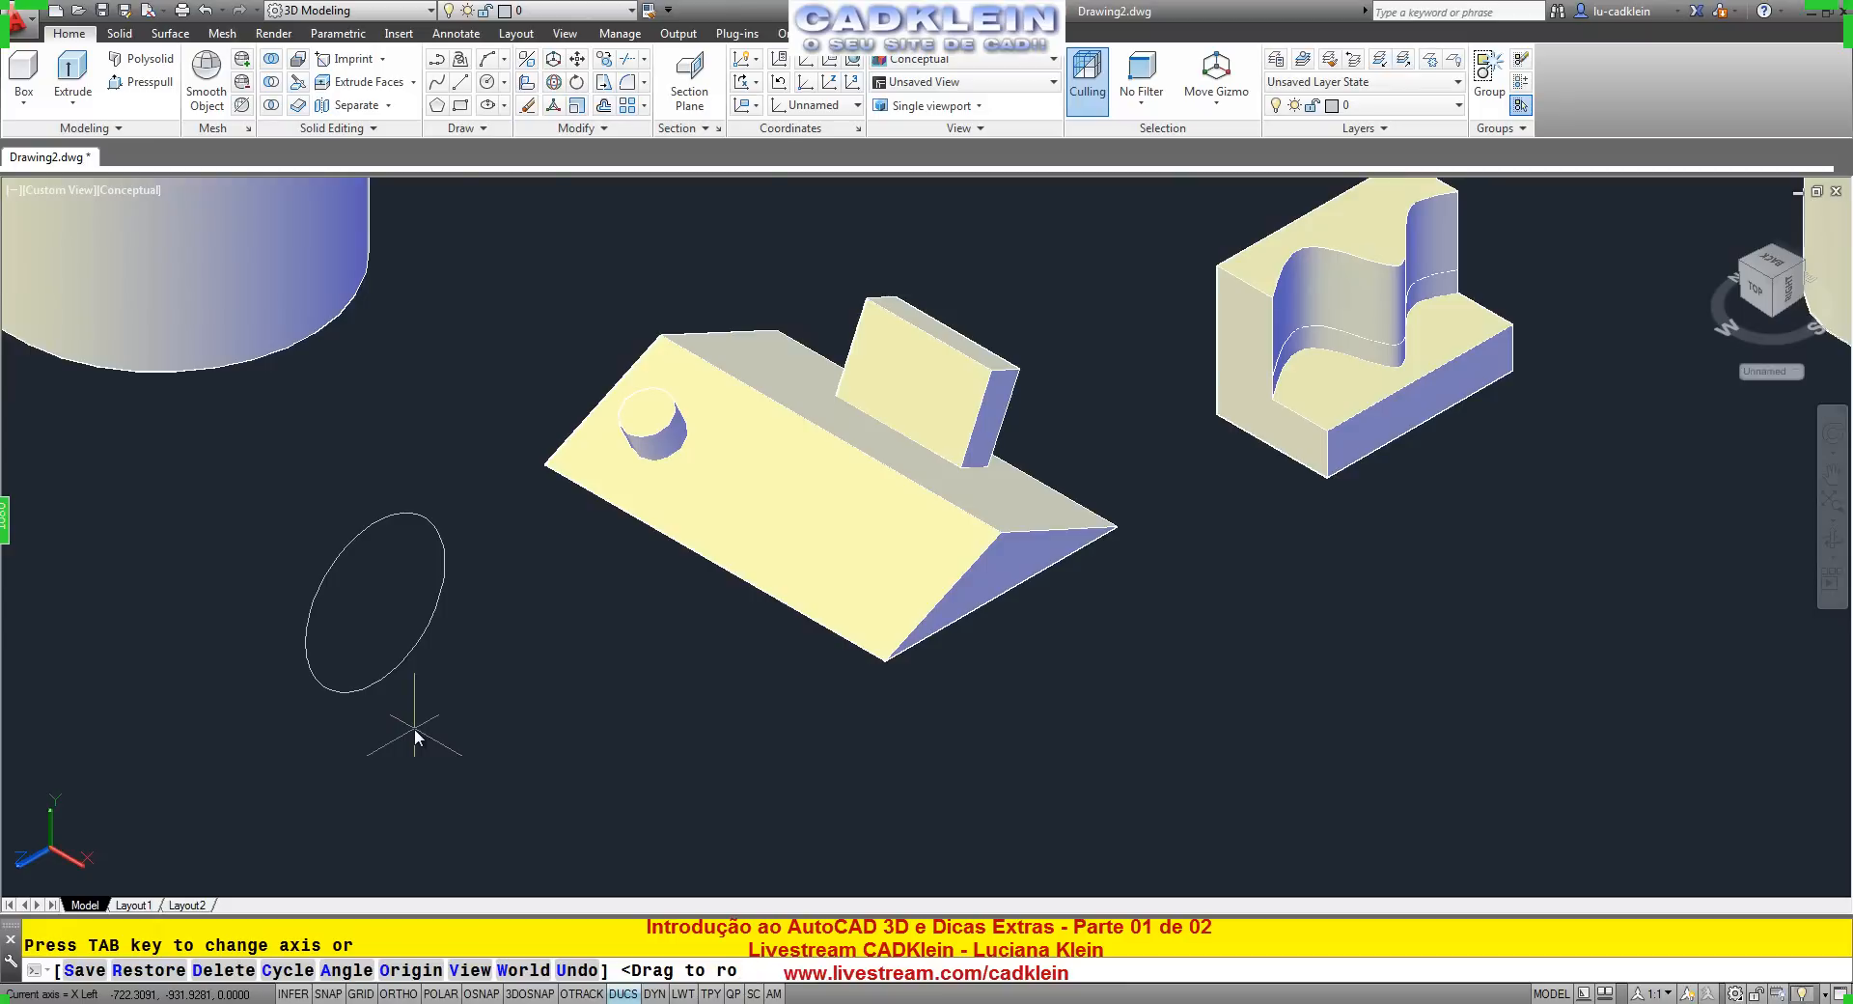
key(Return)
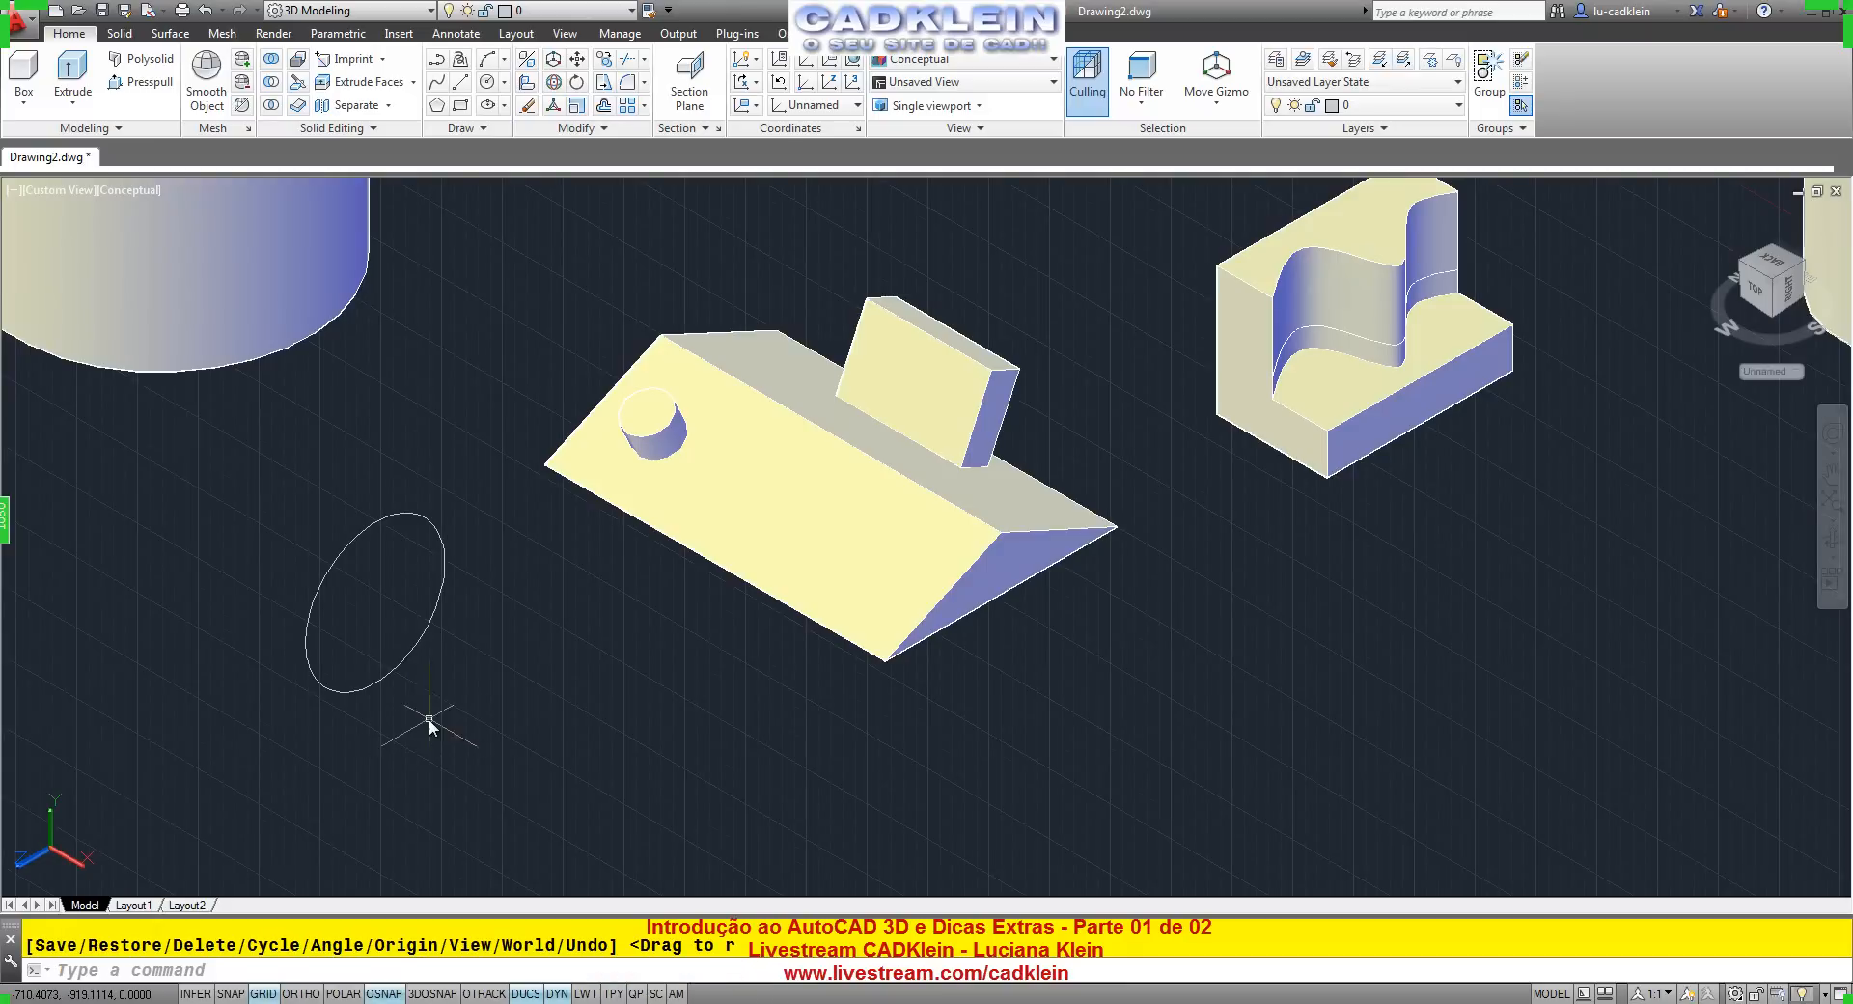
text(c)
key(Return)
click(581, 684)
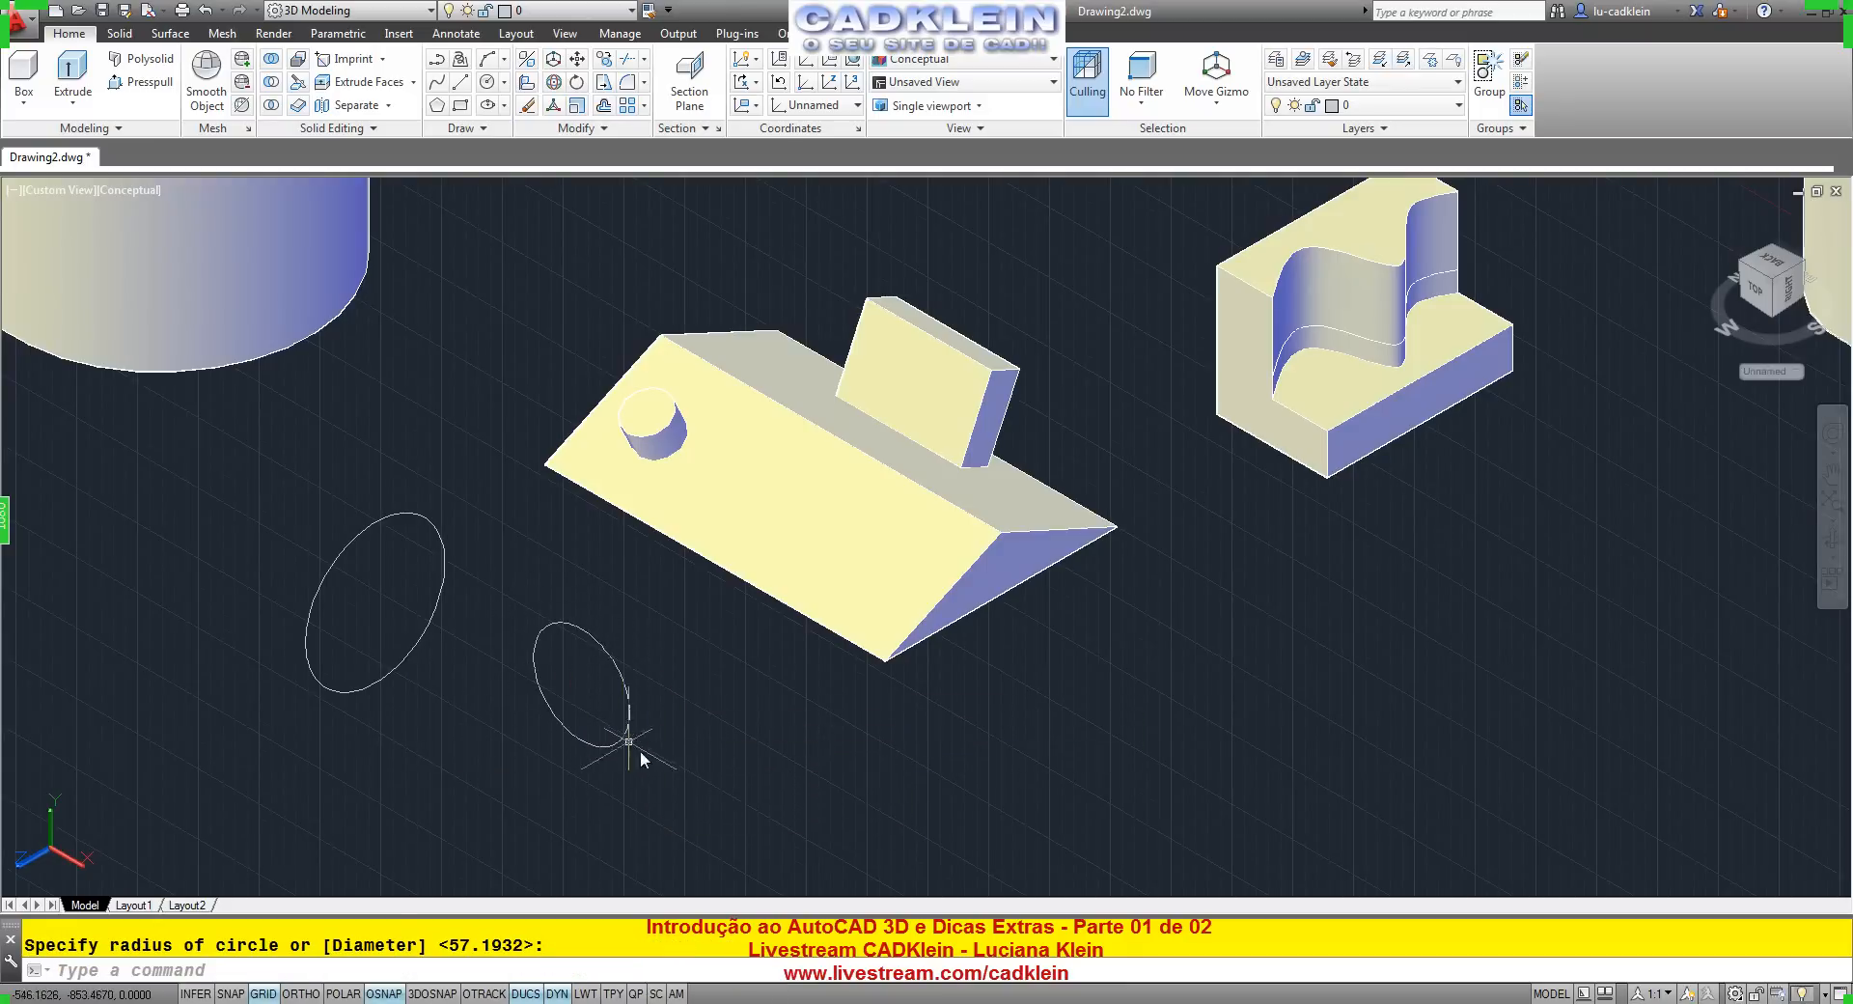
Draw a rectangle beside the smaller circle on the Left UCS plane.
scroll(508, 658, up, 3)
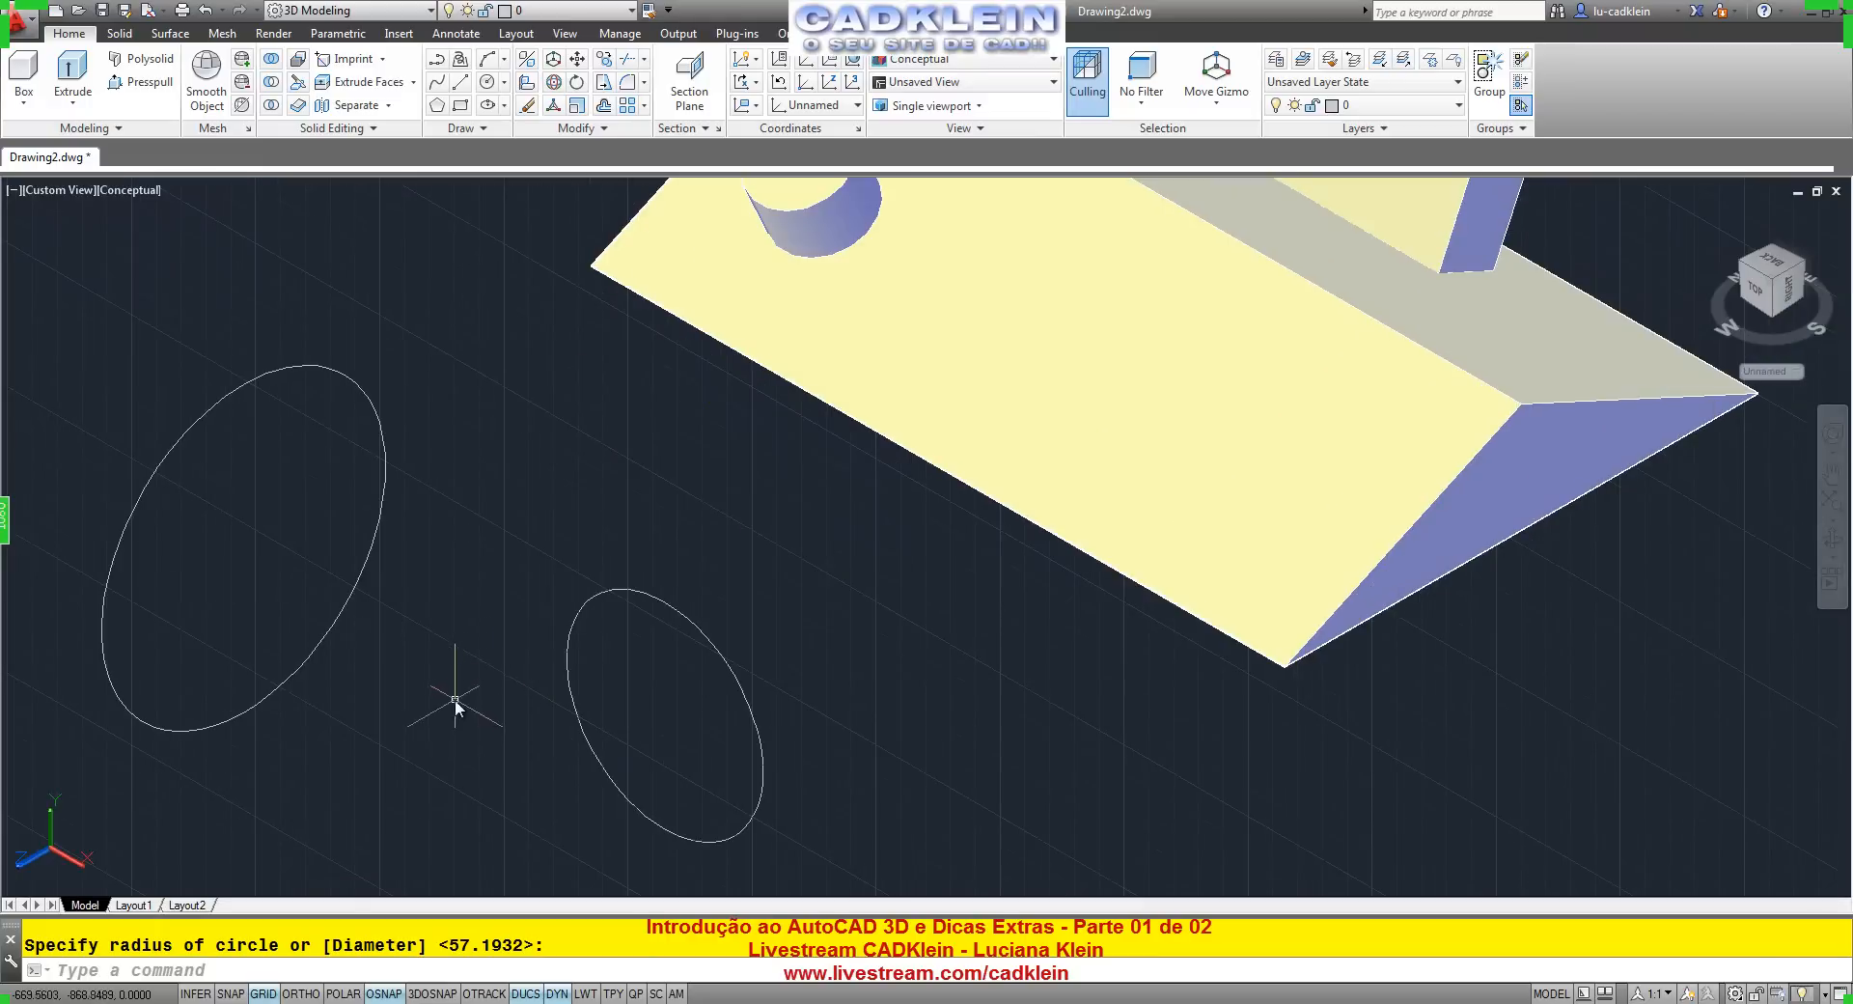
middle_drag(455, 707, 782, 628)
scroll(918, 558, down, 3)
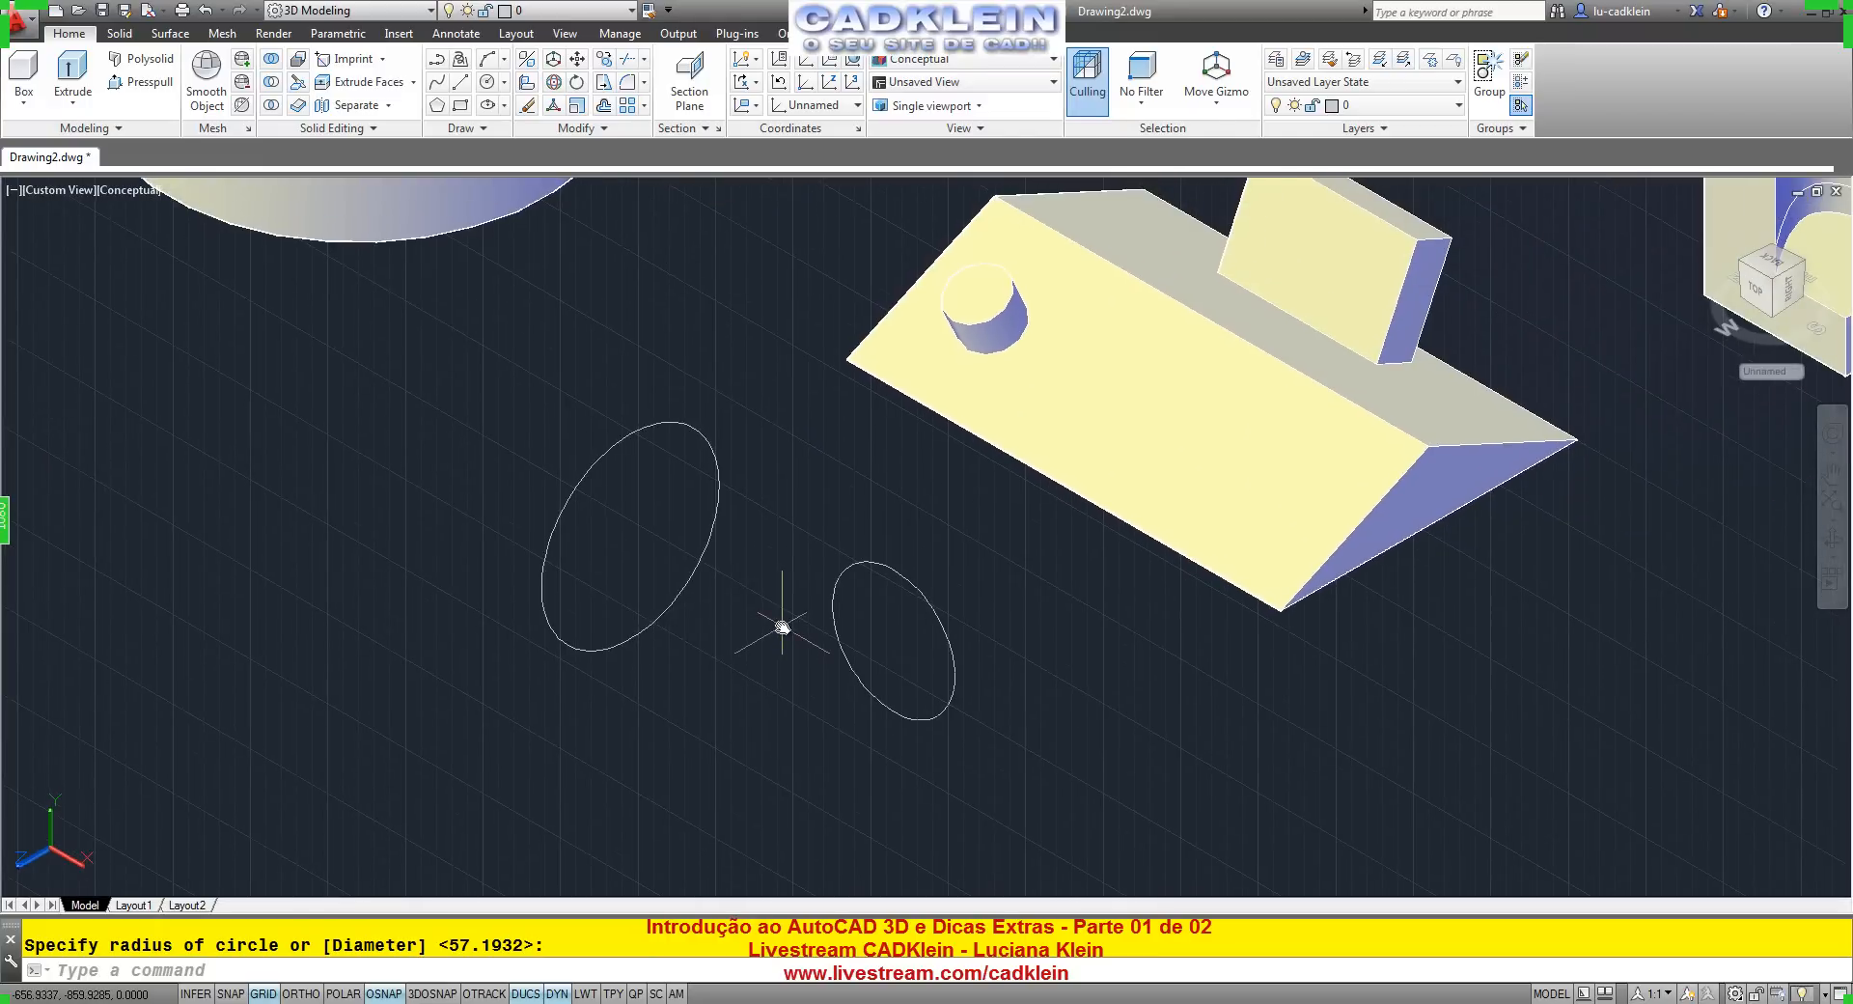
text(rec)
key(Return)
click(999, 648)
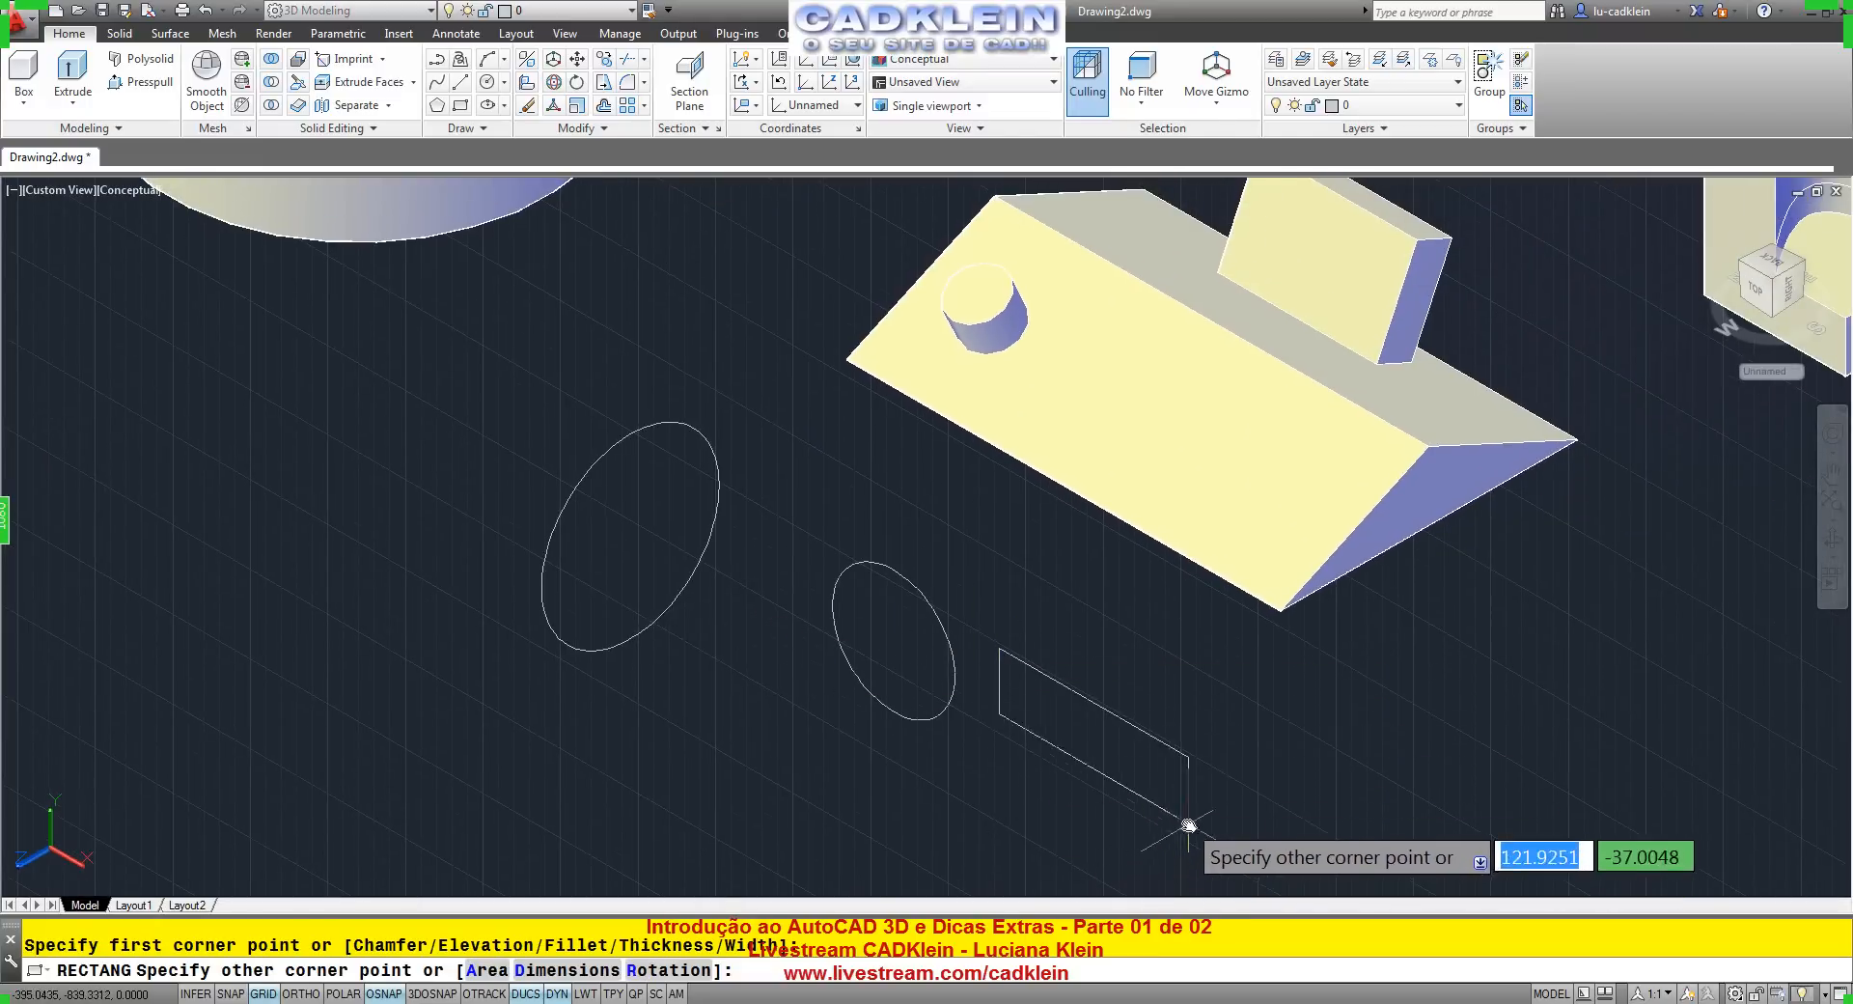
click(1133, 808)
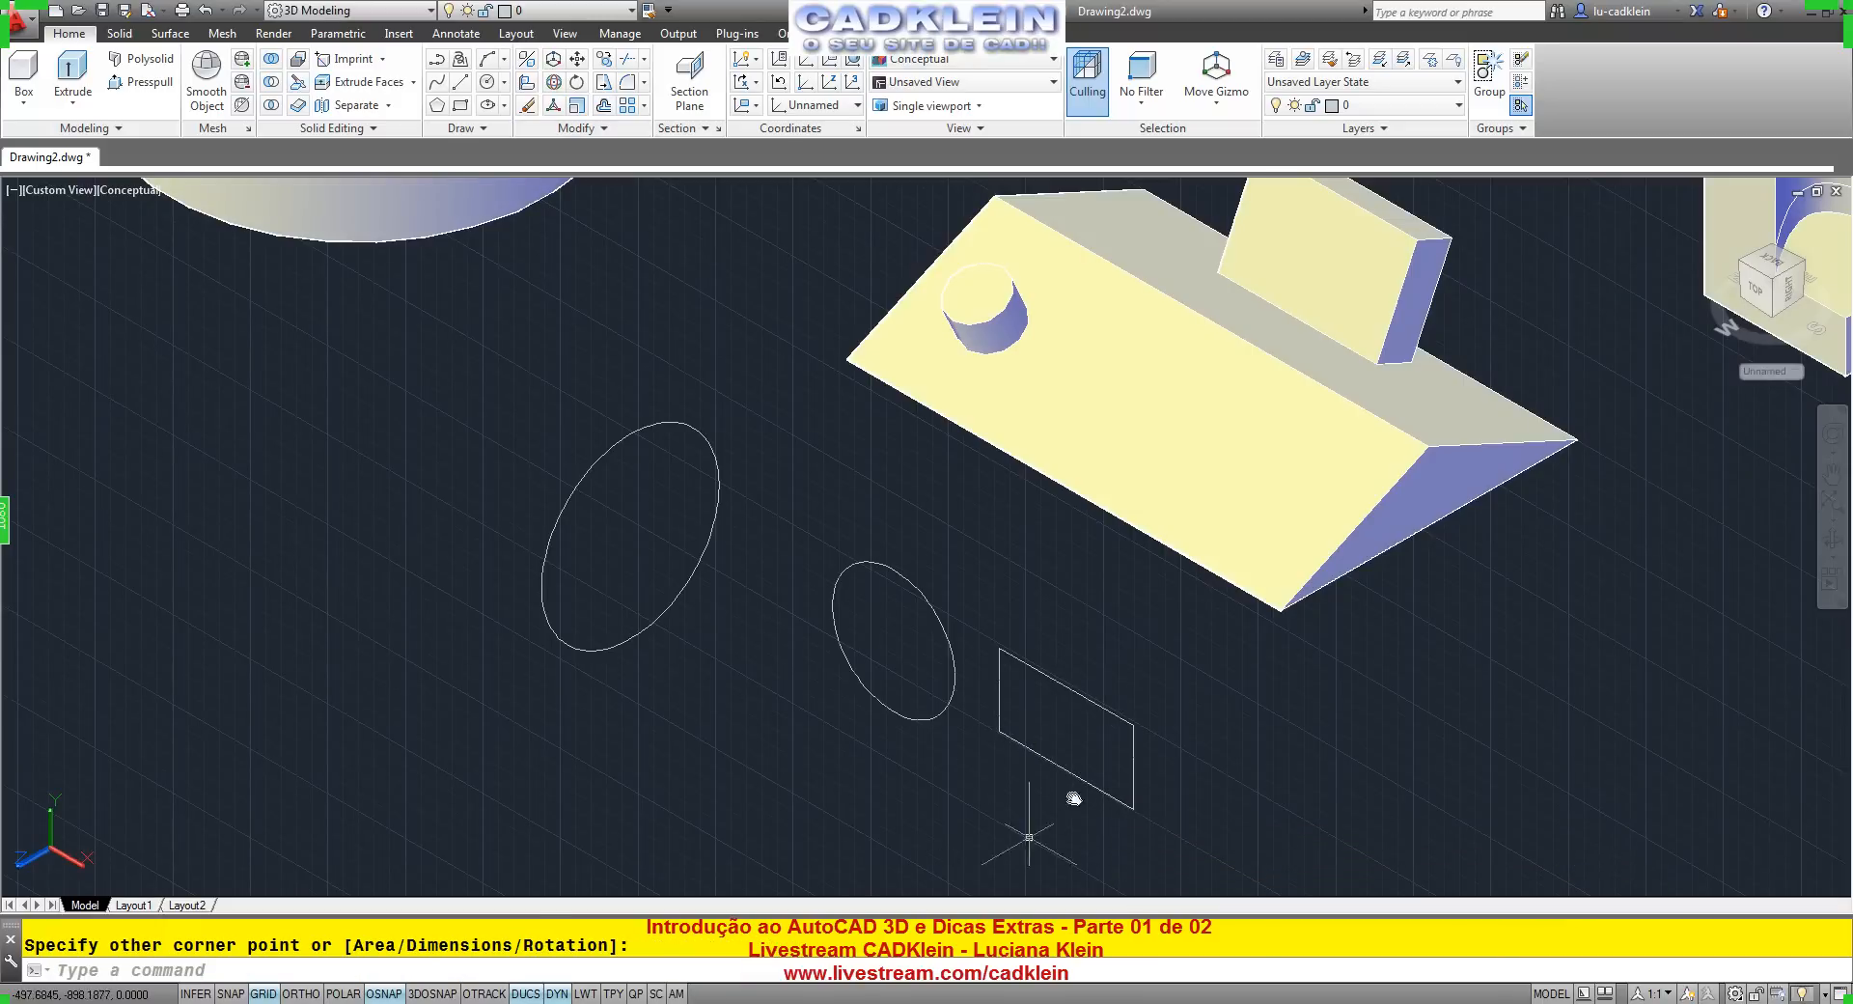
Return the UCS to the Front orientation with RTUCS and draw a rectangle overlapping the larger circle.
text(rtucs)
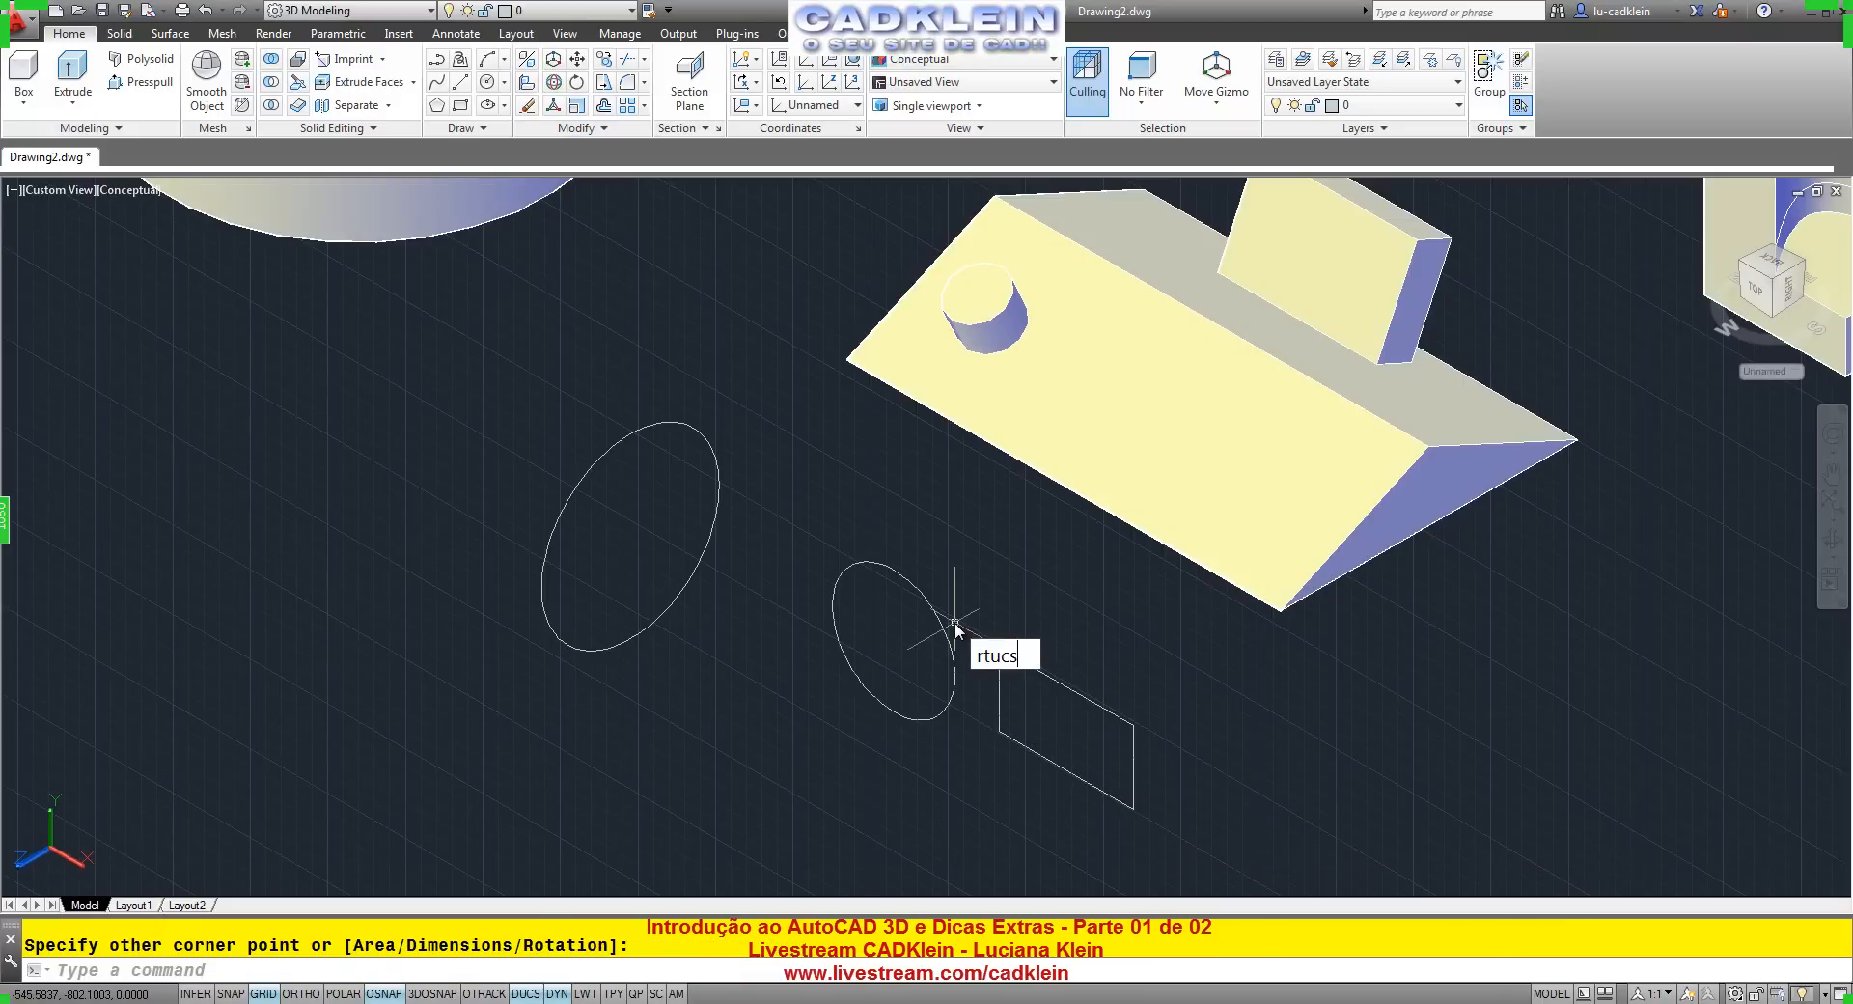
key(Return)
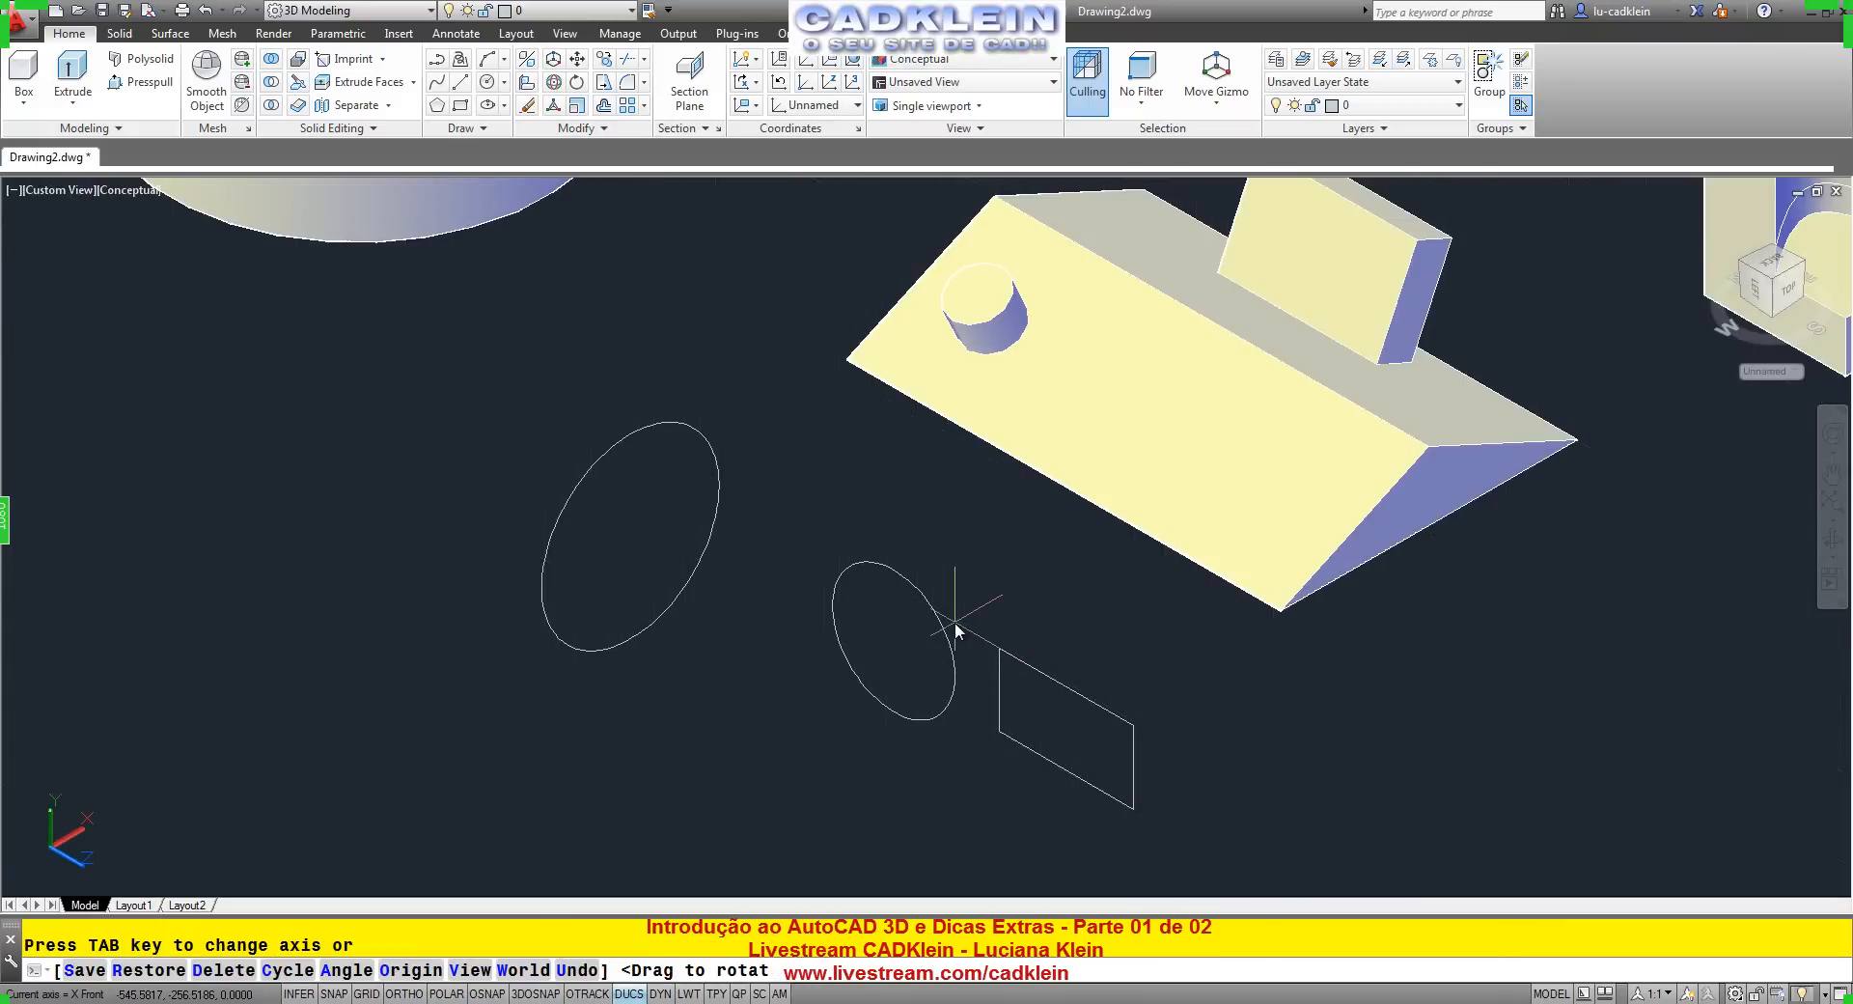
key(Return)
text(rec)
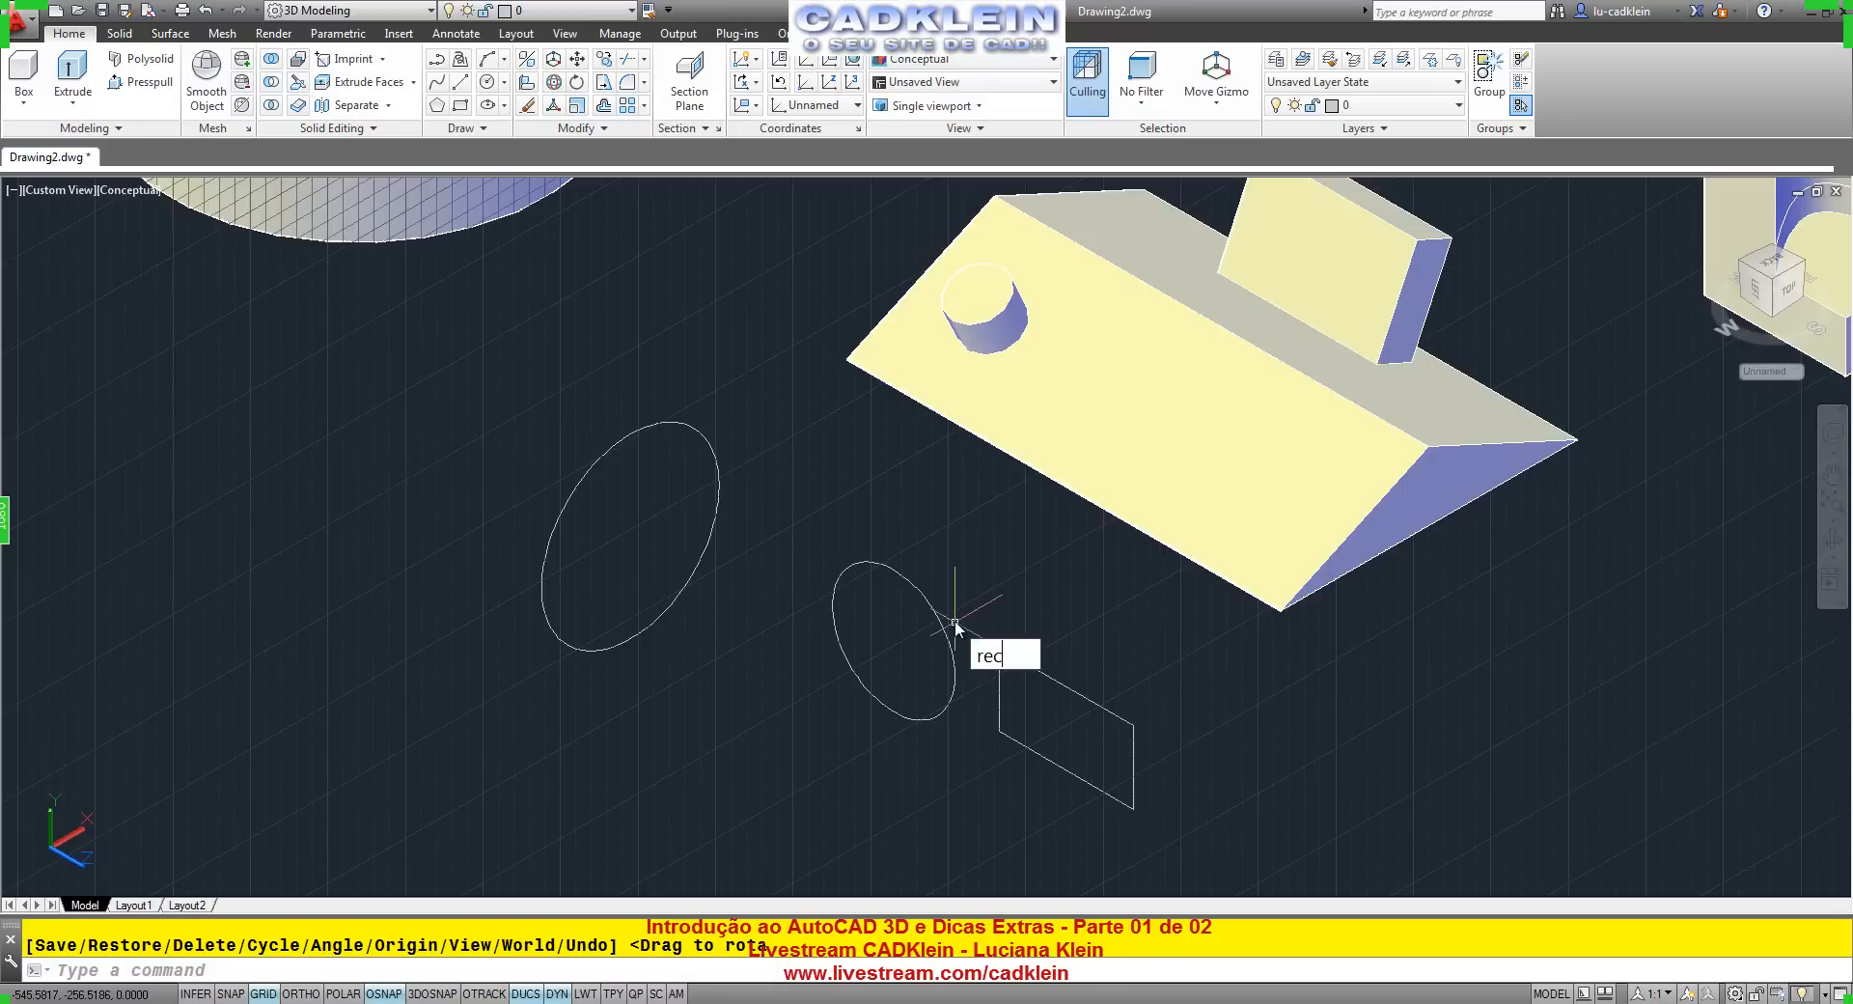
key(Return)
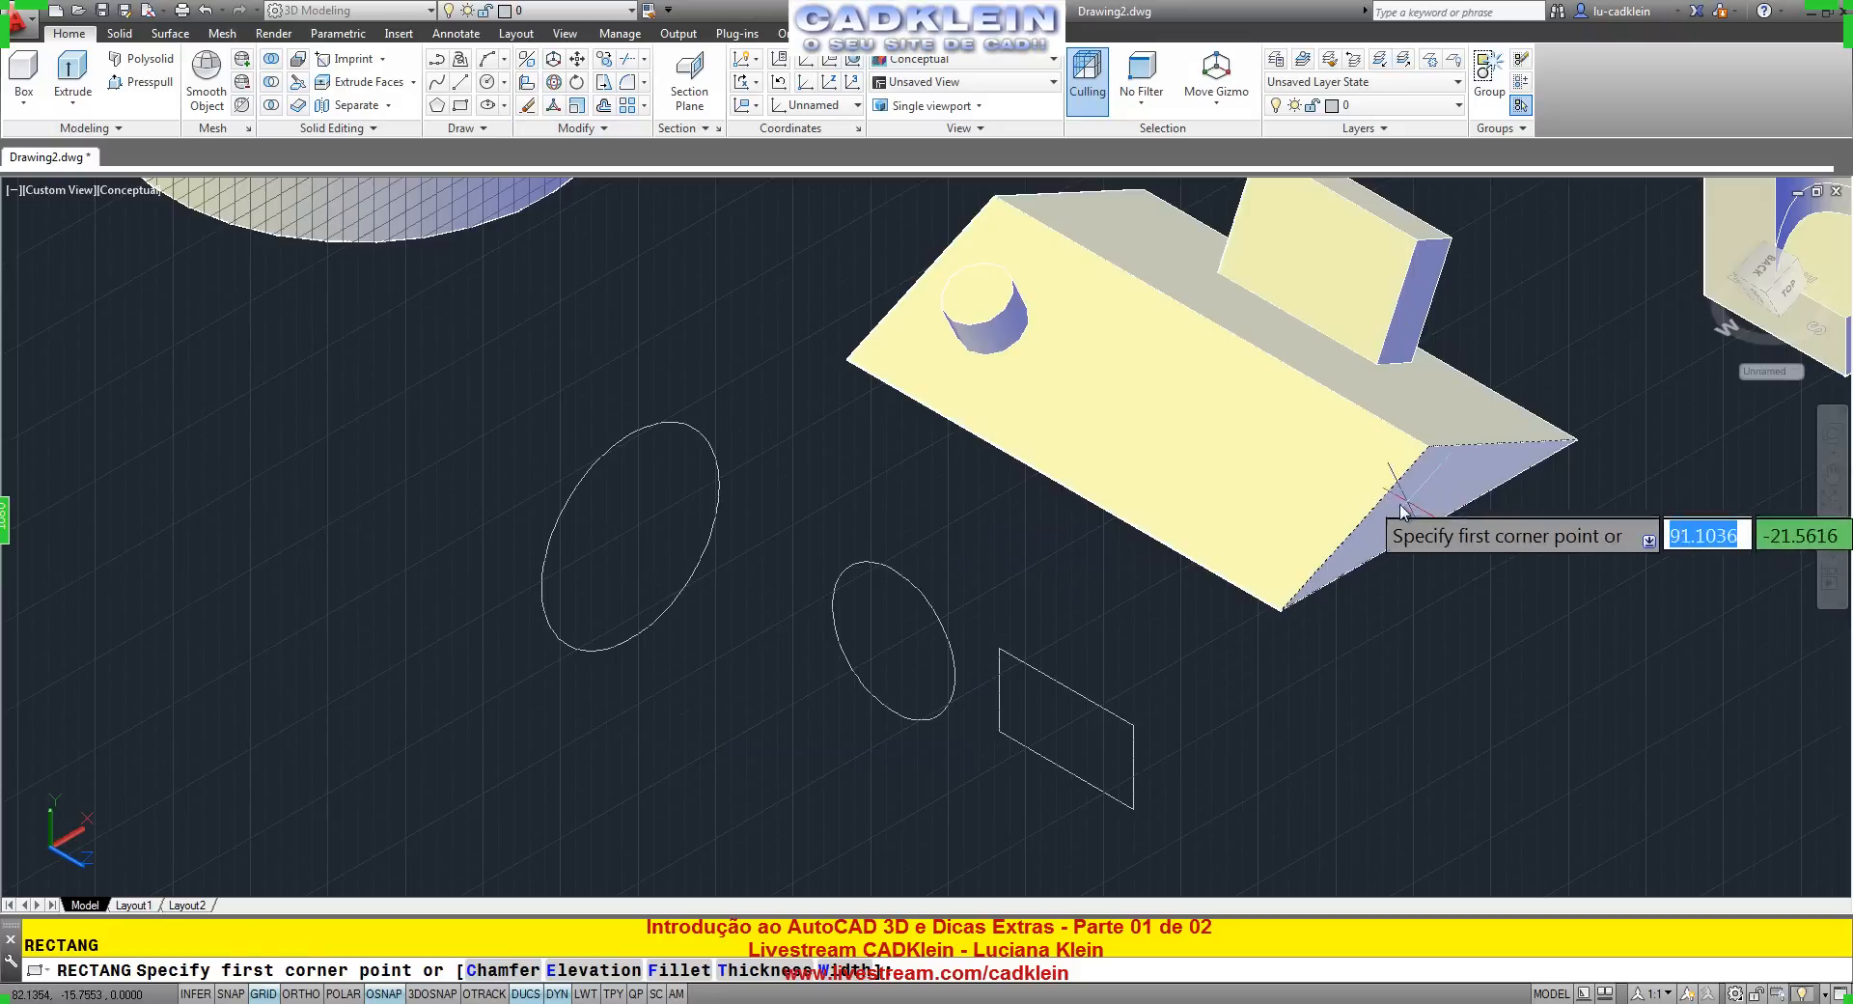
click(494, 749)
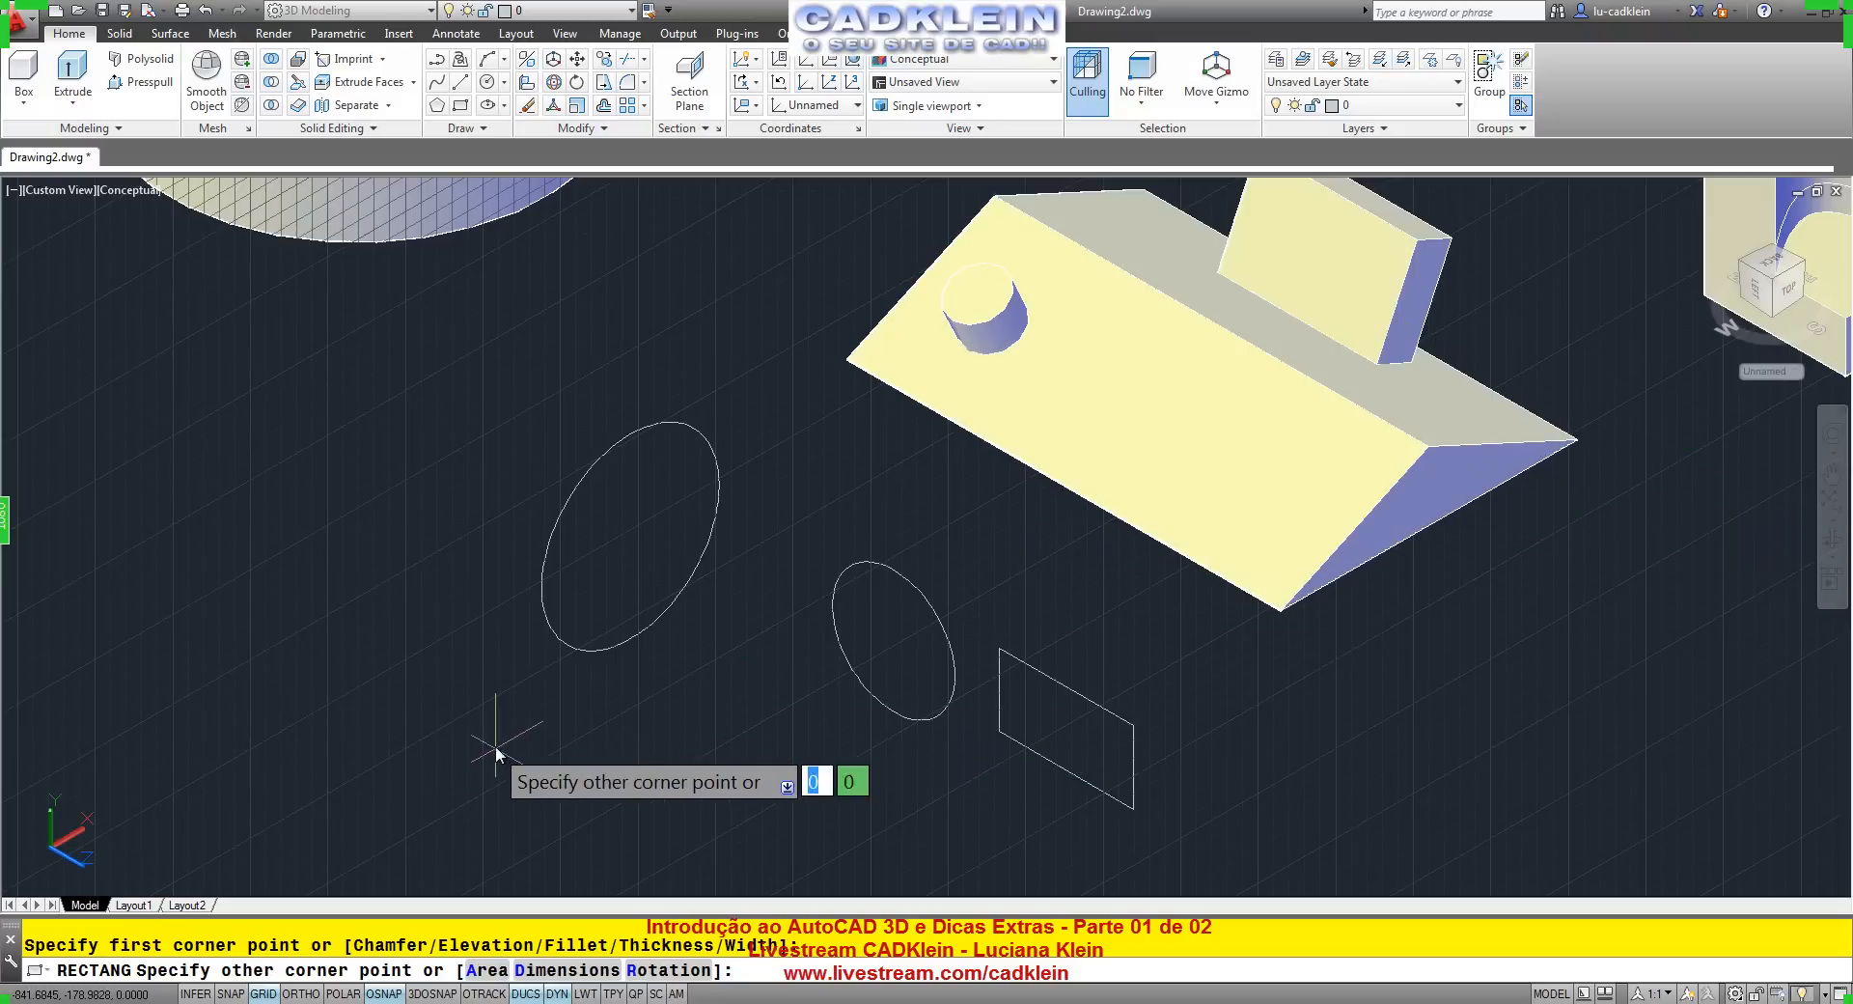
click(663, 540)
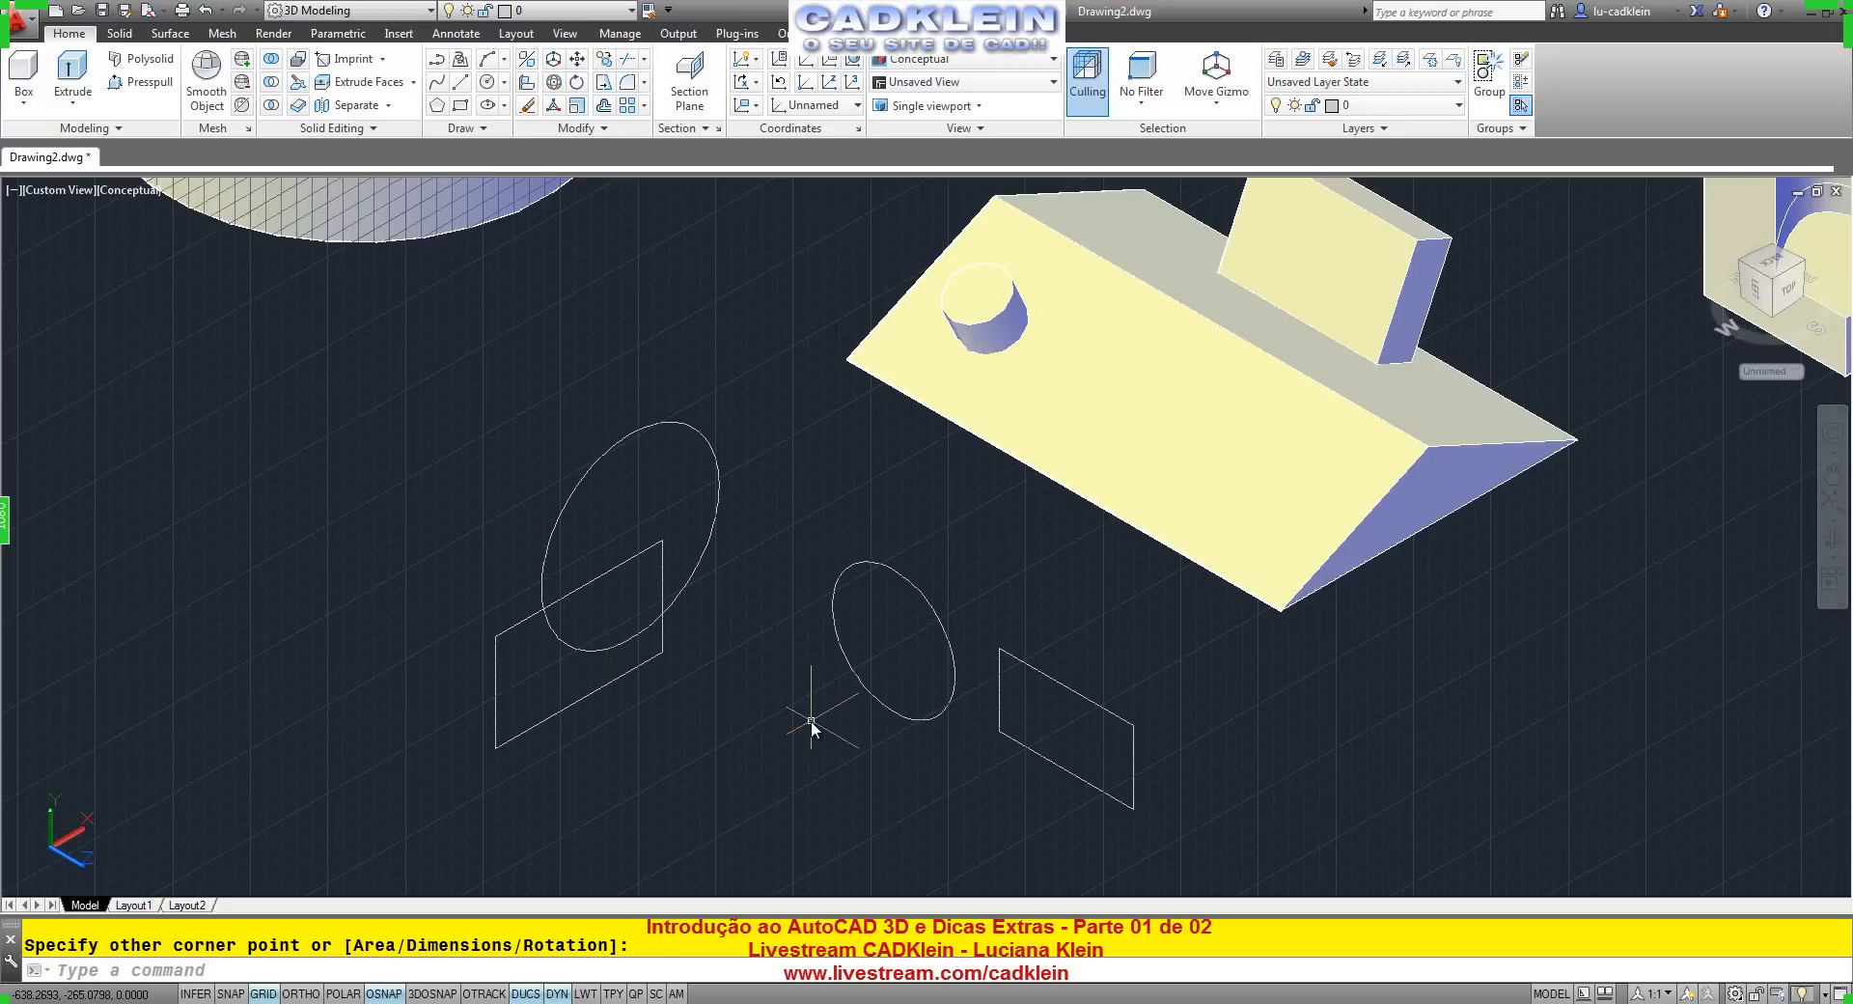
Reset the UCS to World and draw a flat circle in front of the two upright circles.
text(UCS)
key(Return)
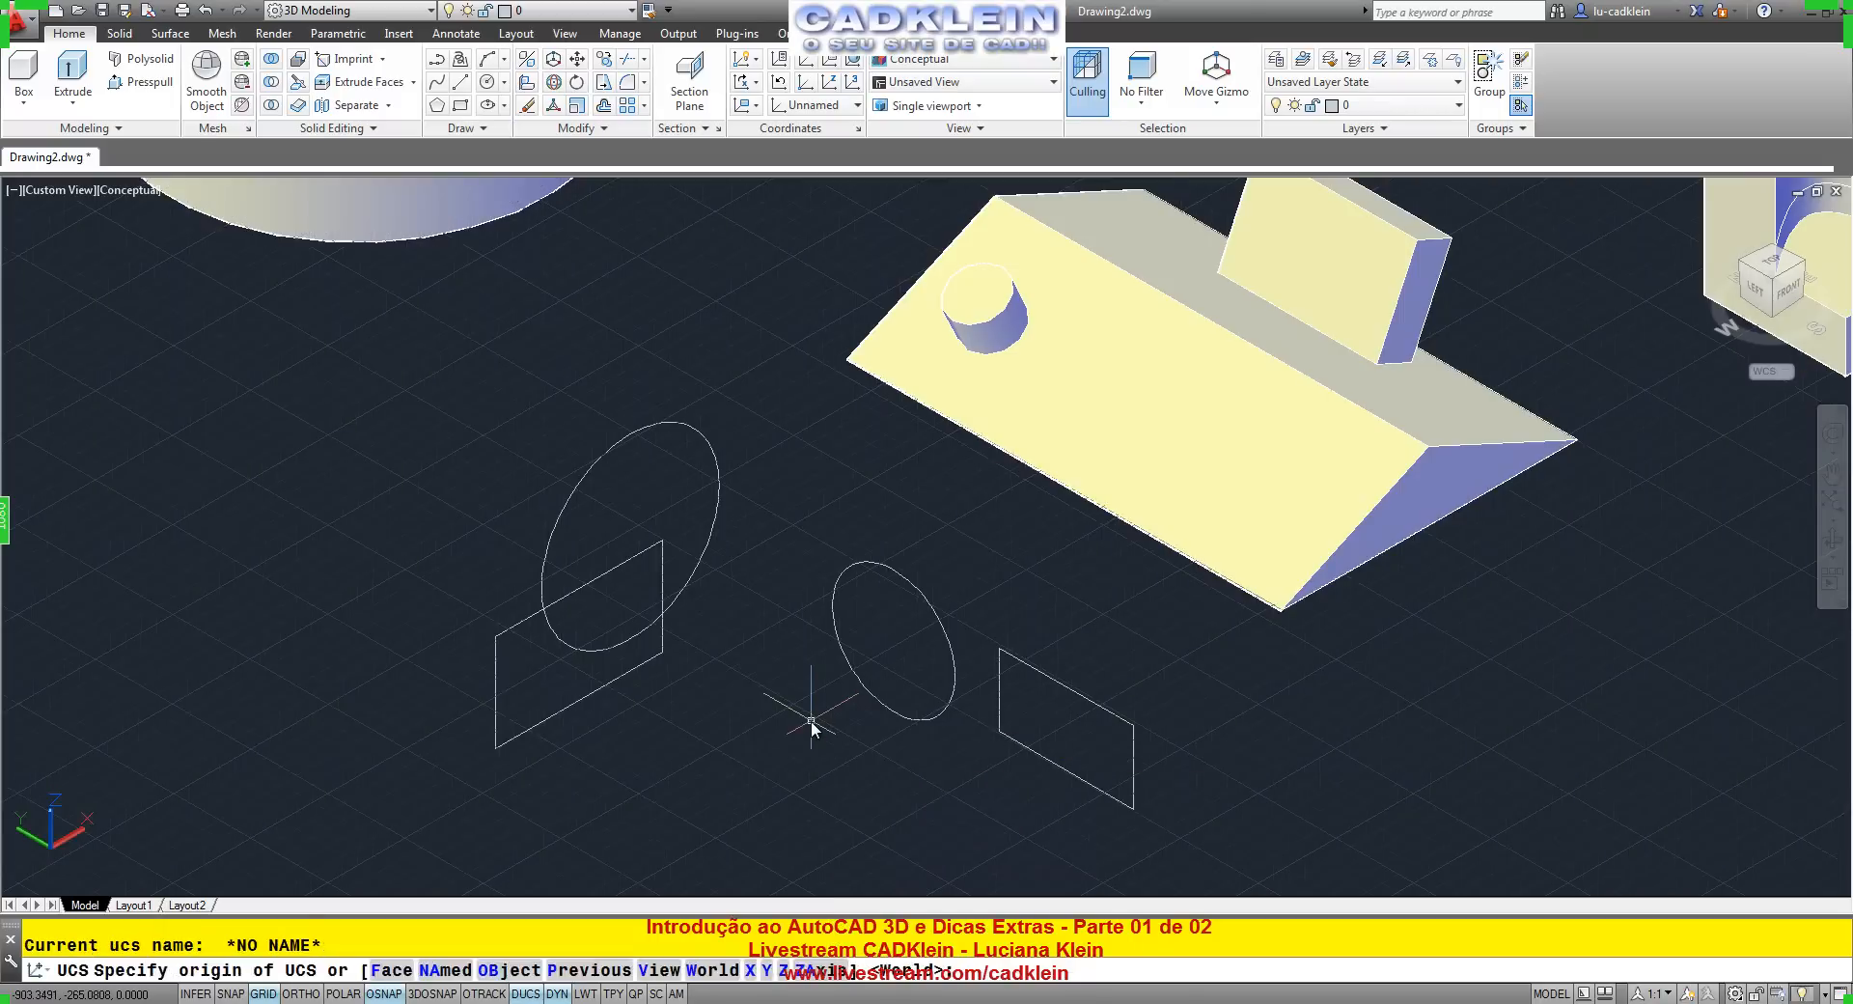
text(c)
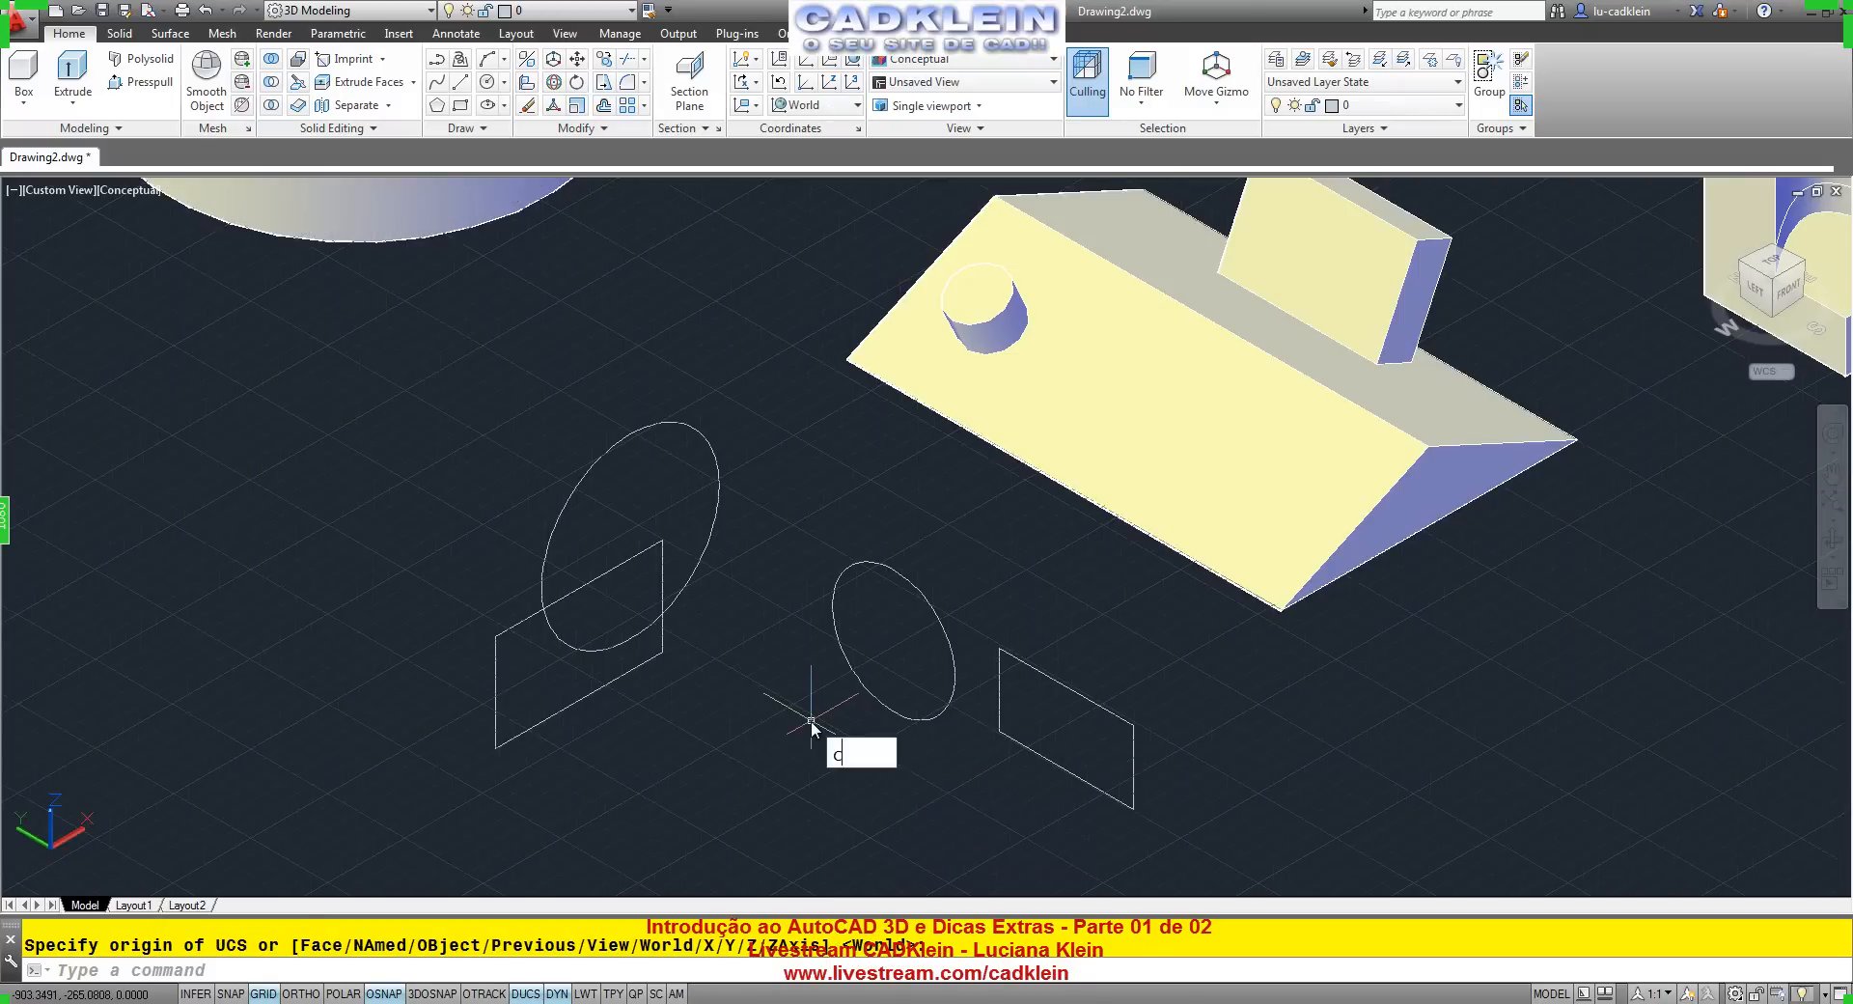
key(Return)
click(678, 818)
click(725, 782)
Draw a flat rectangle on the World plane overlapping the flat circle.
text(rec)
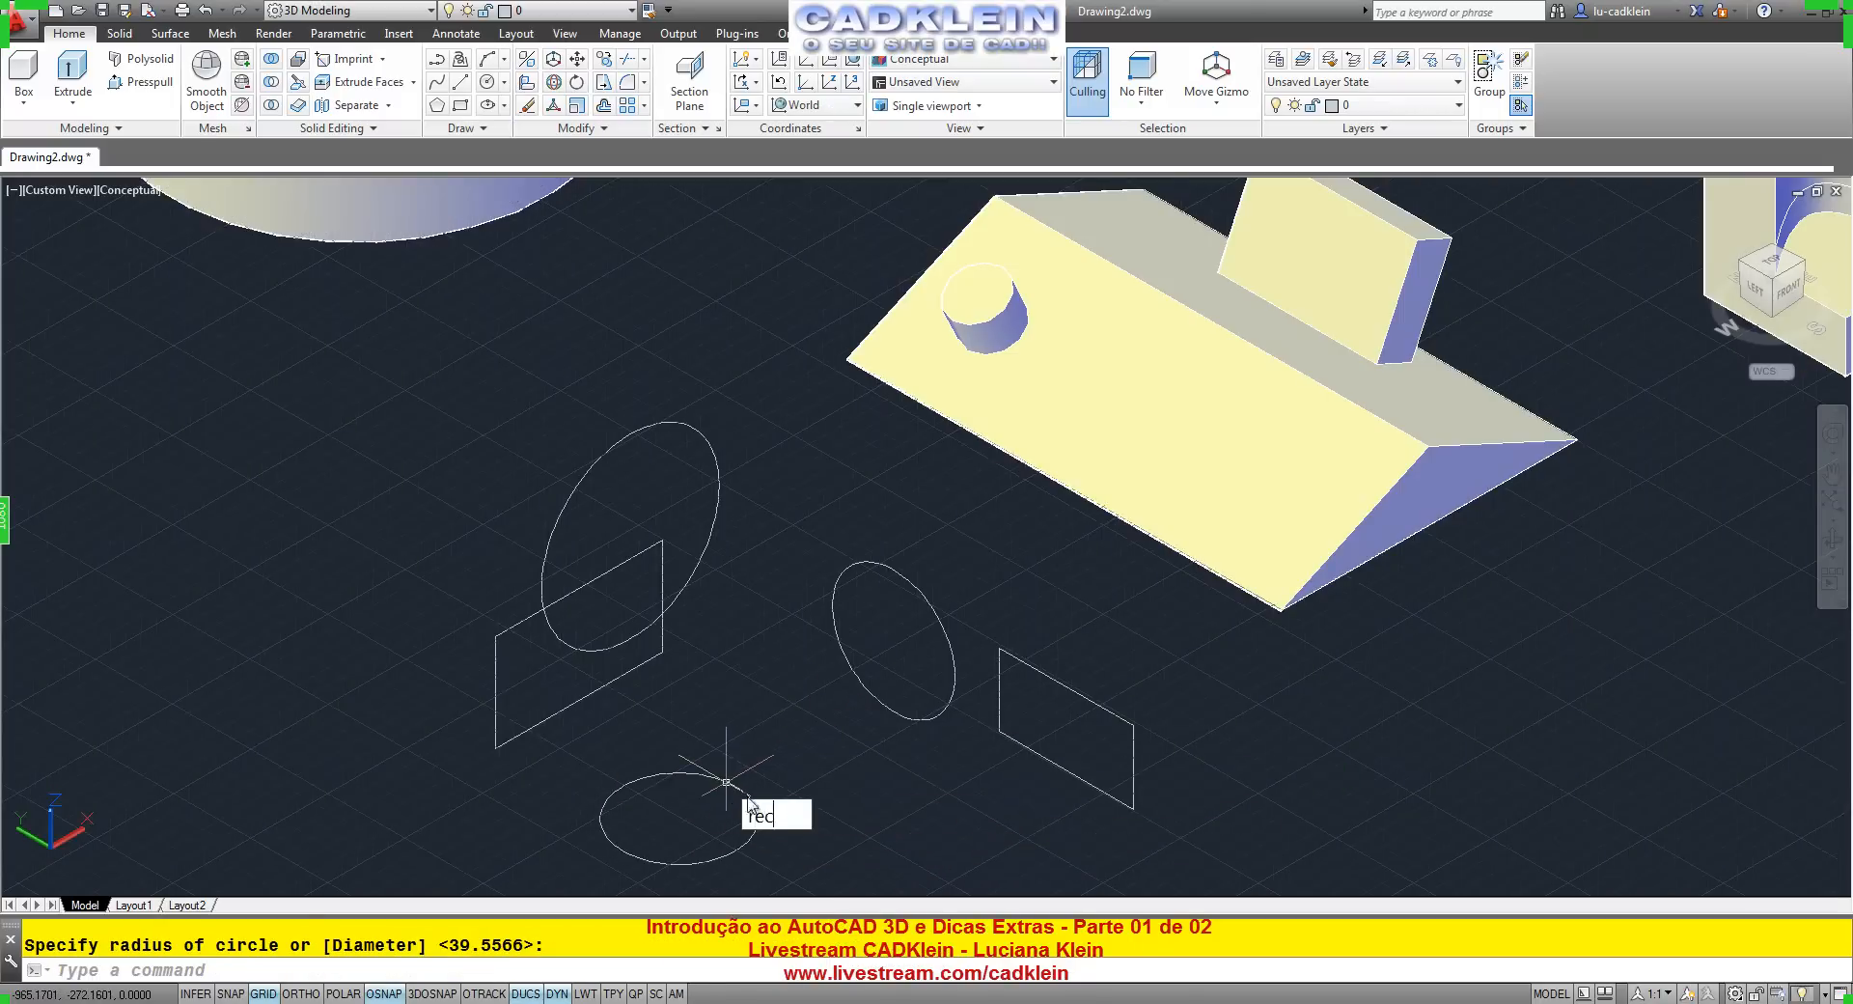
key(Return)
click(763, 760)
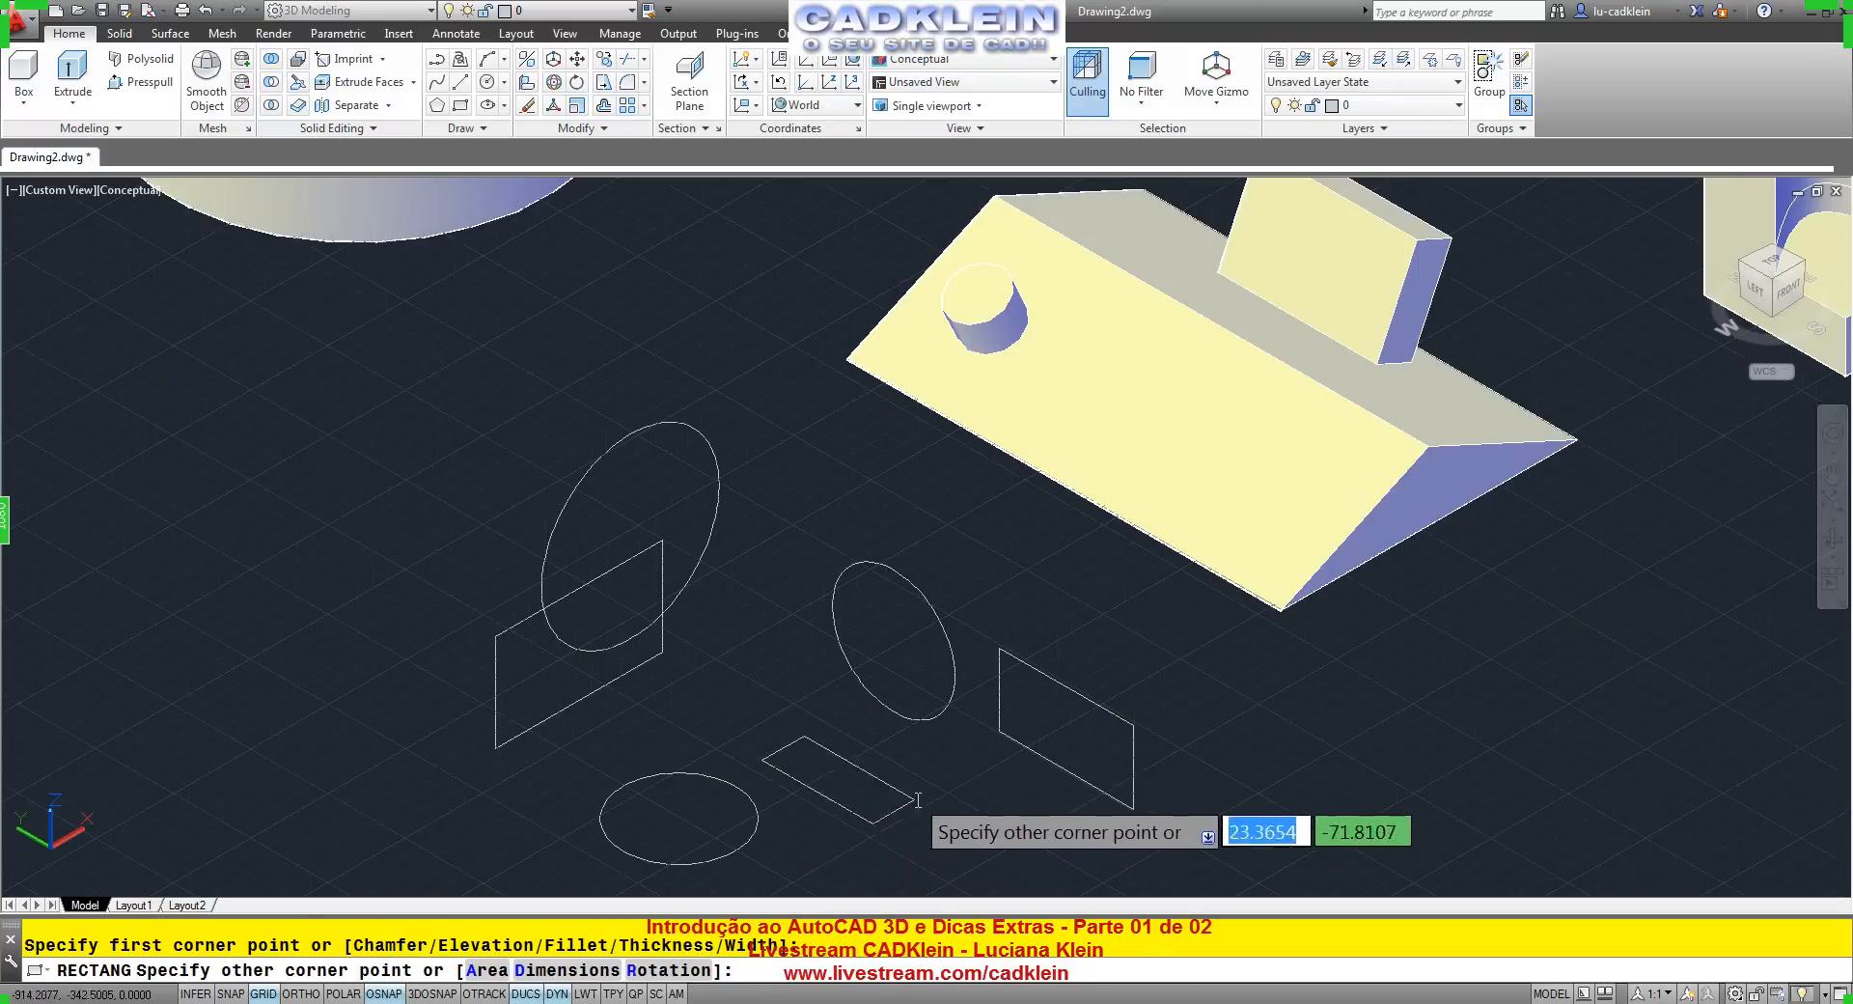
click(793, 885)
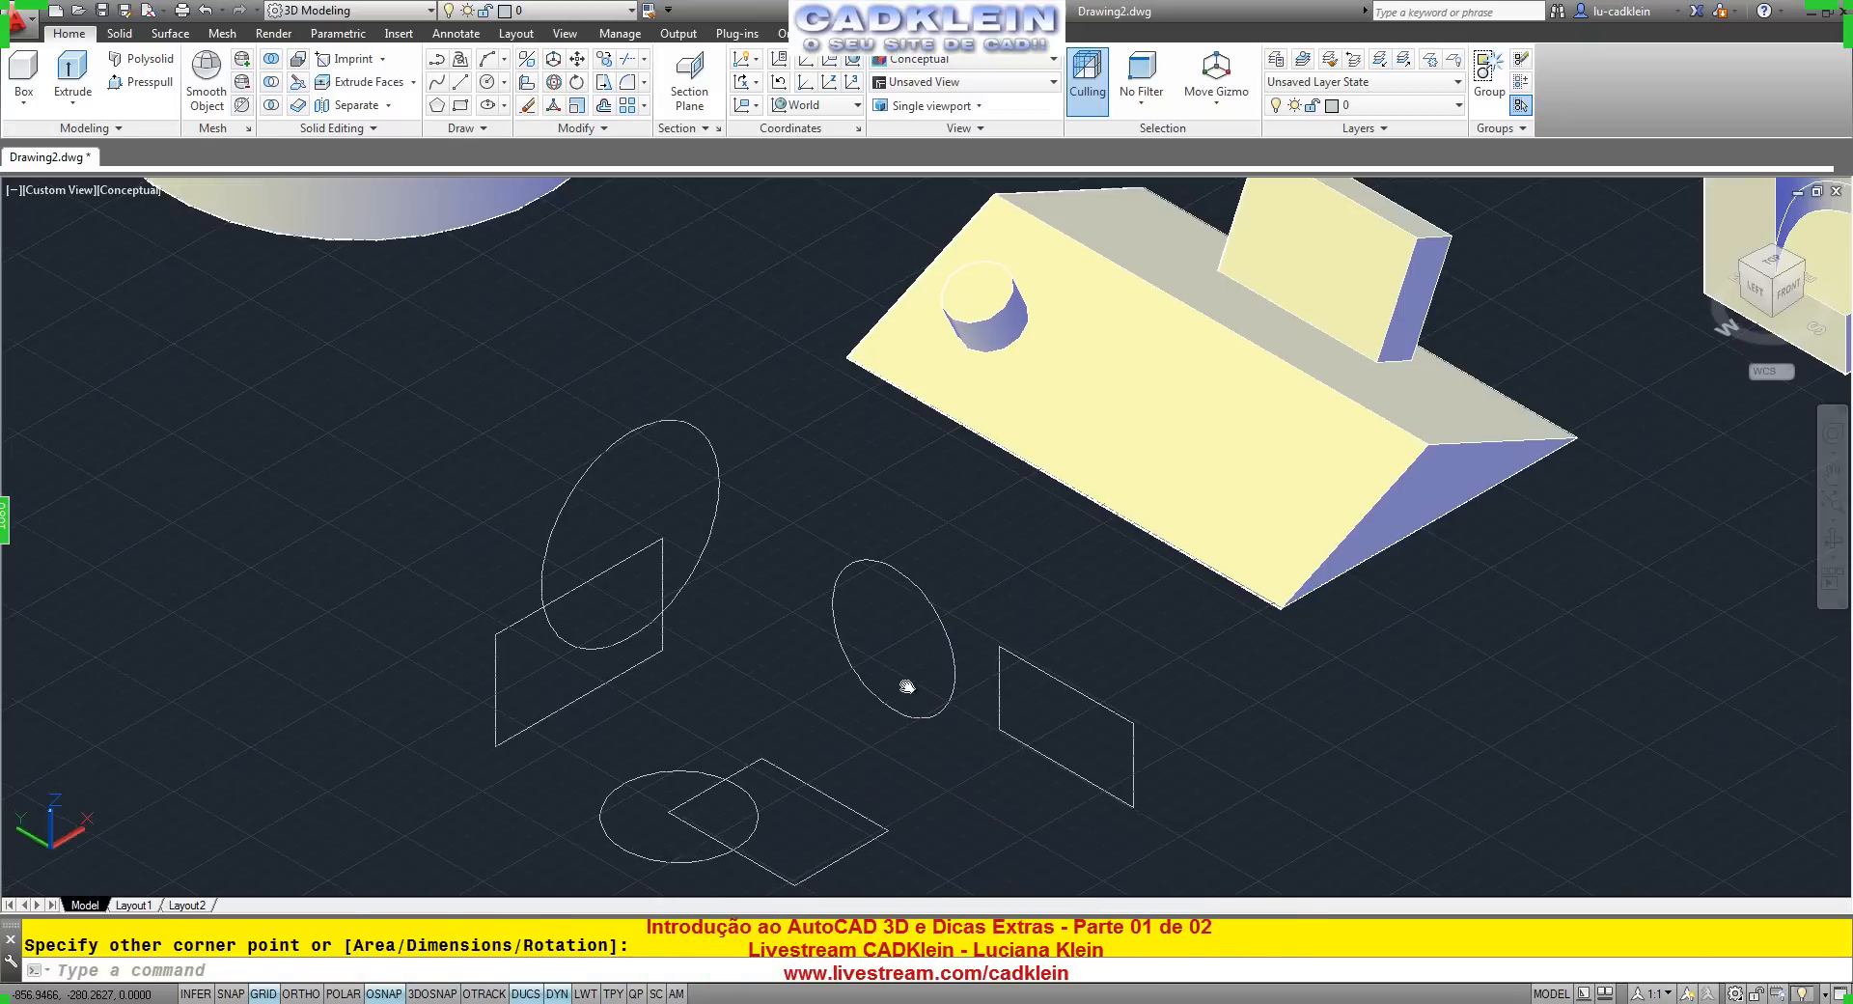
Check the livestream channel's chat in the browser and return to AutoCAD.
middle_drag(878, 735, 782, 631)
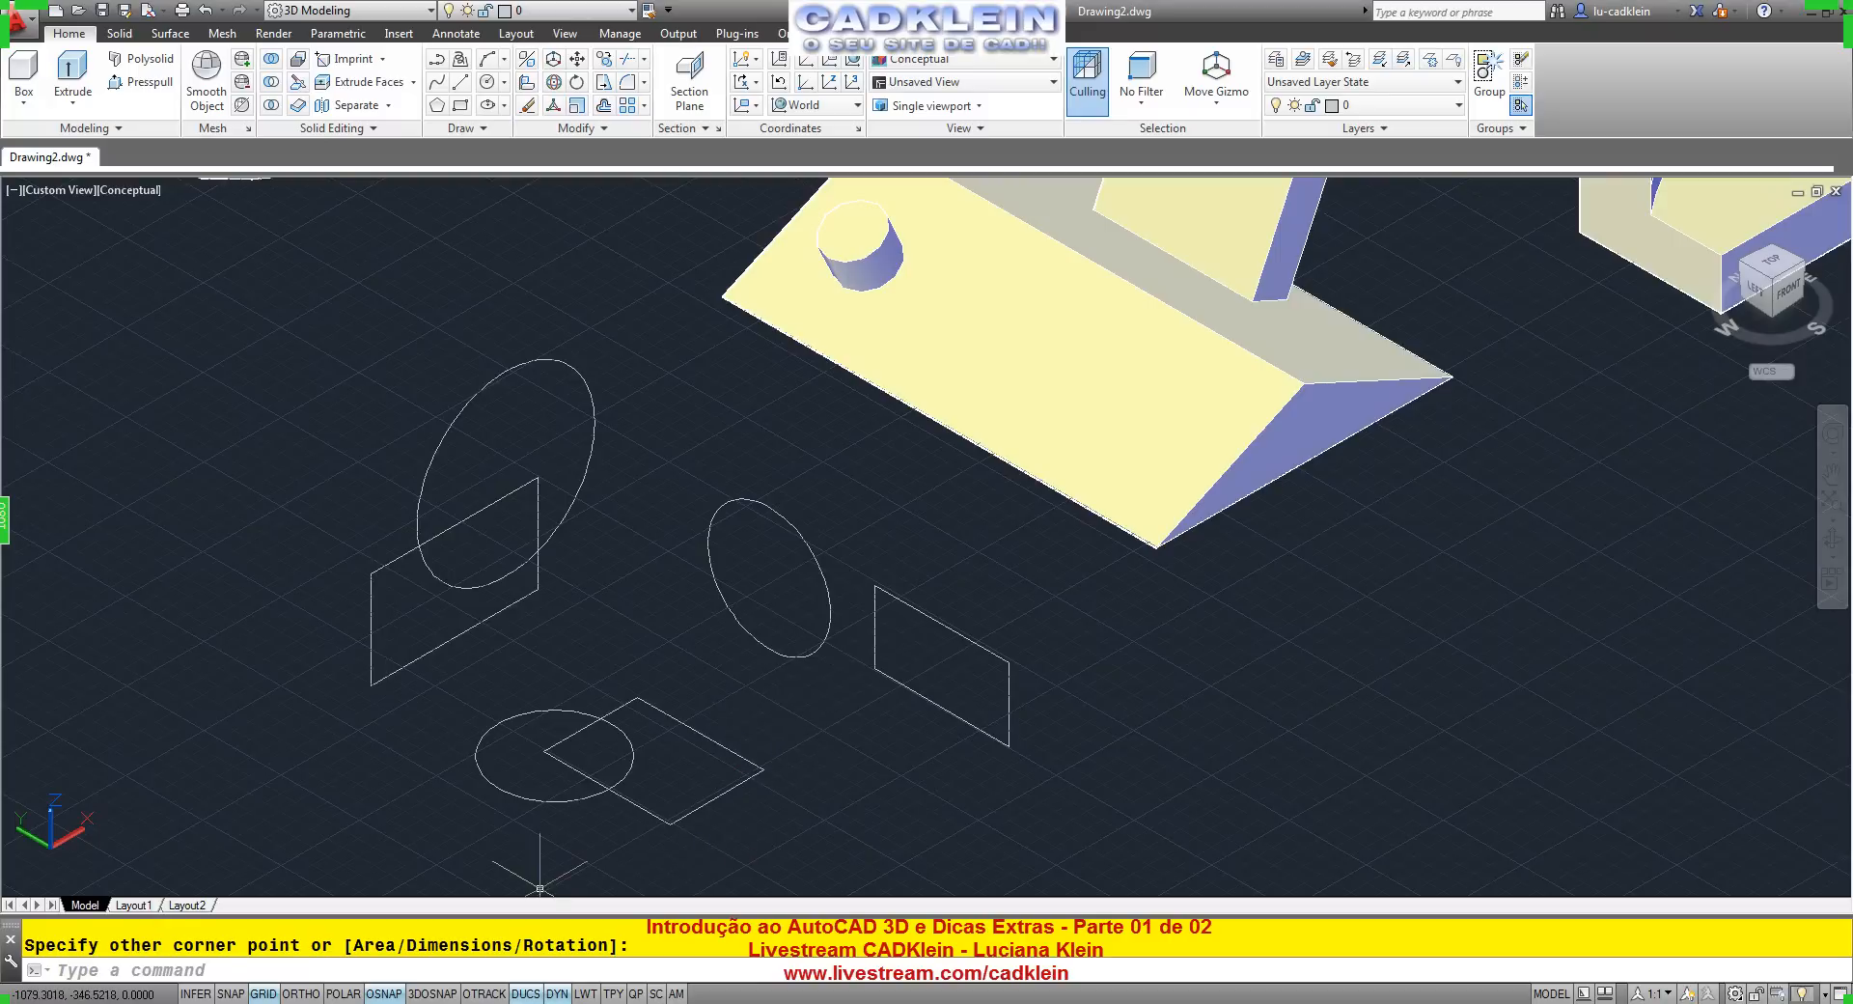
key(alt+Tab)
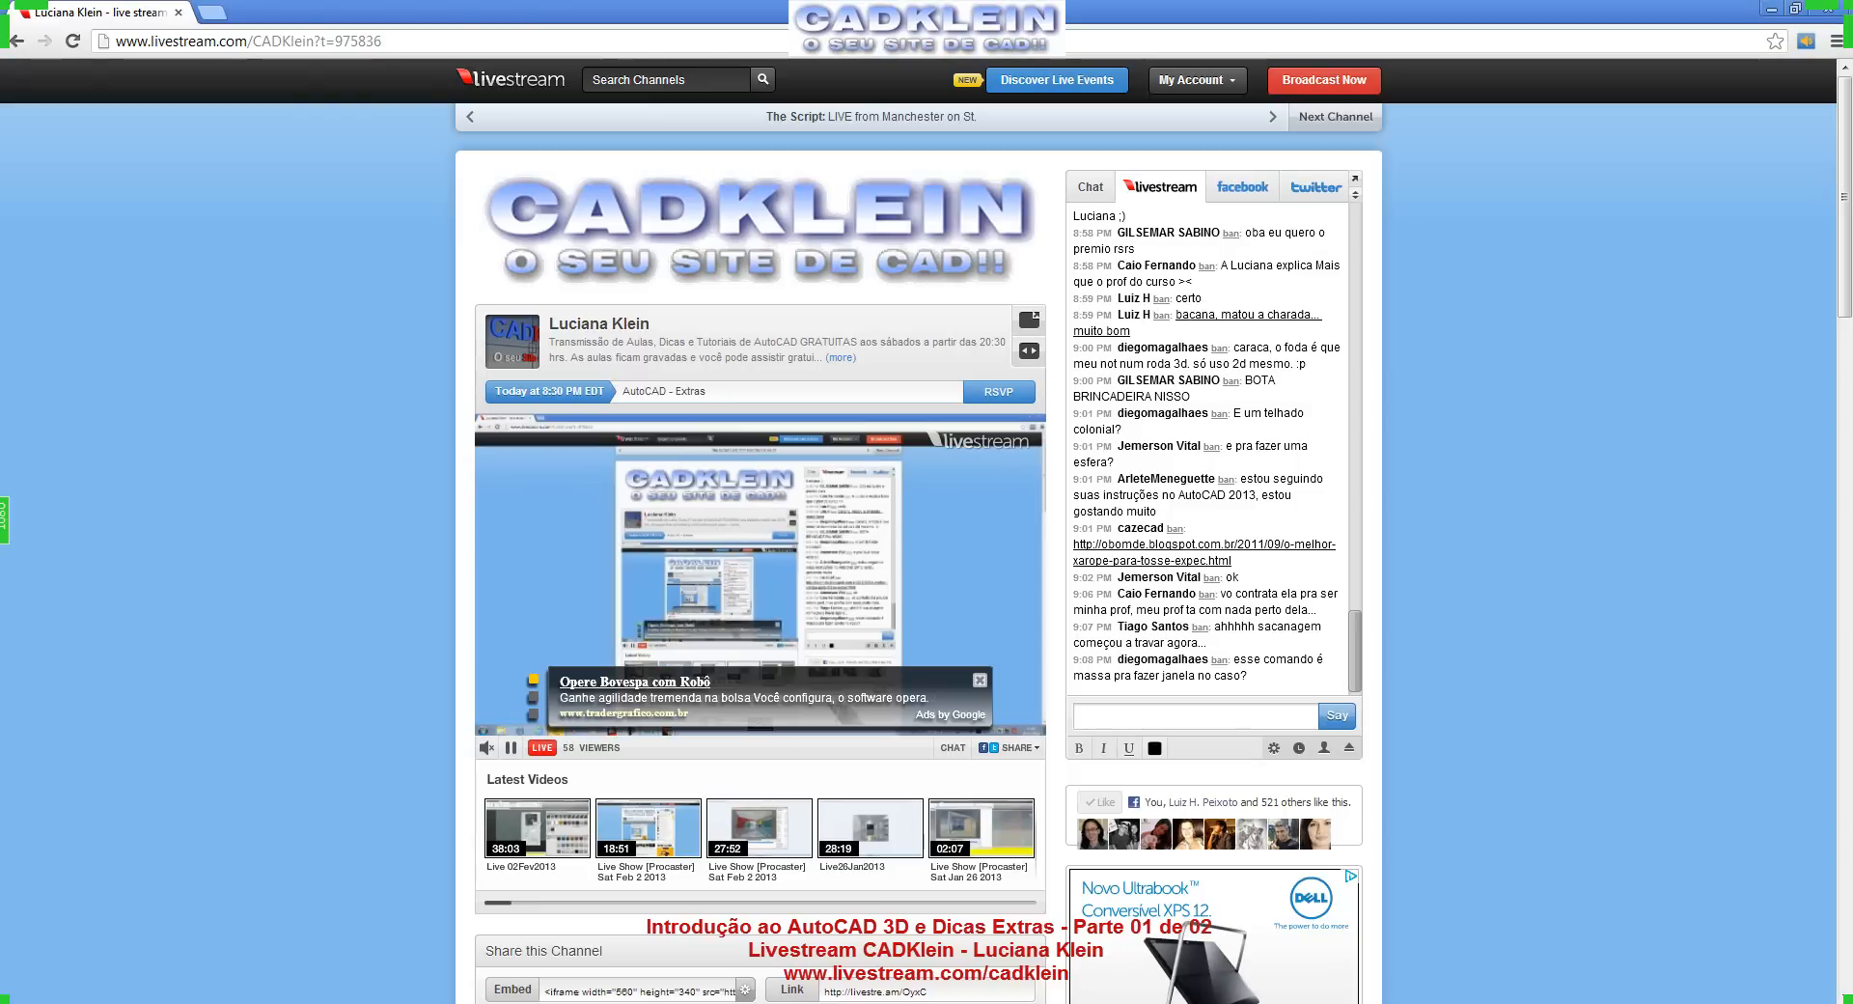
key(alt+Tab)
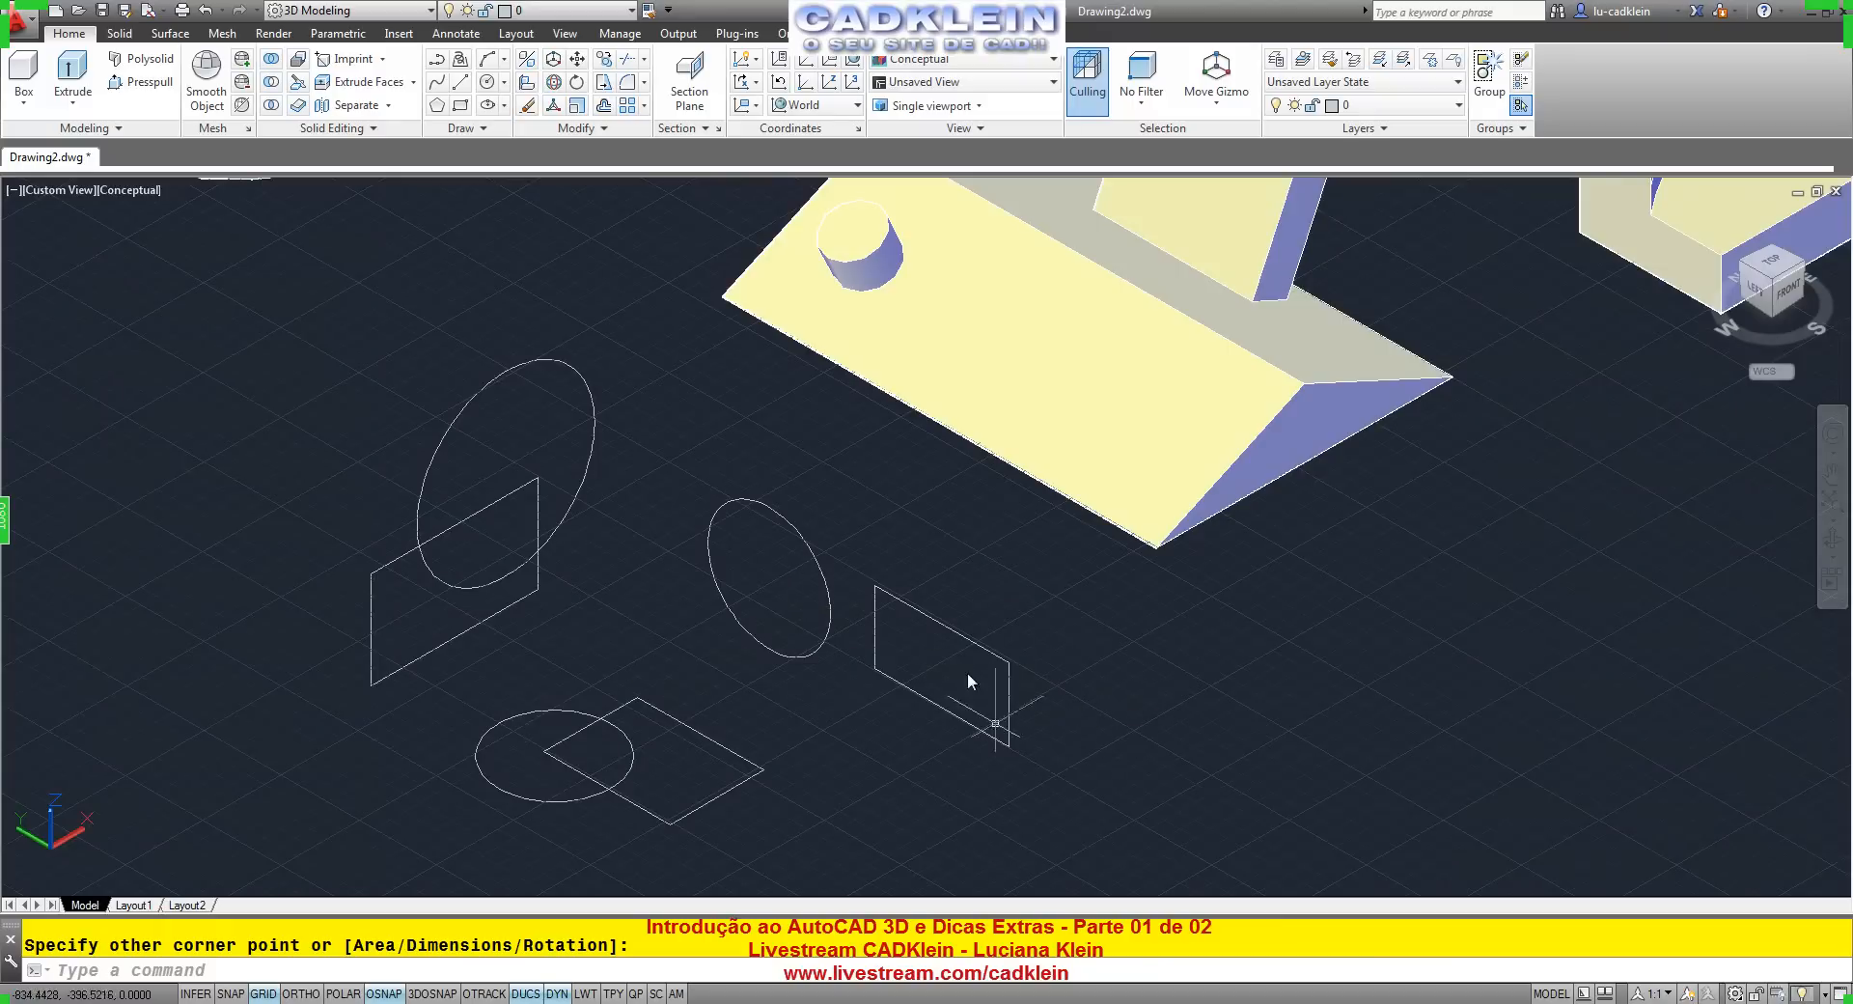
Erase all the practice circles and rectangles in front of the sloped solid.
drag(924, 537, 480, 784)
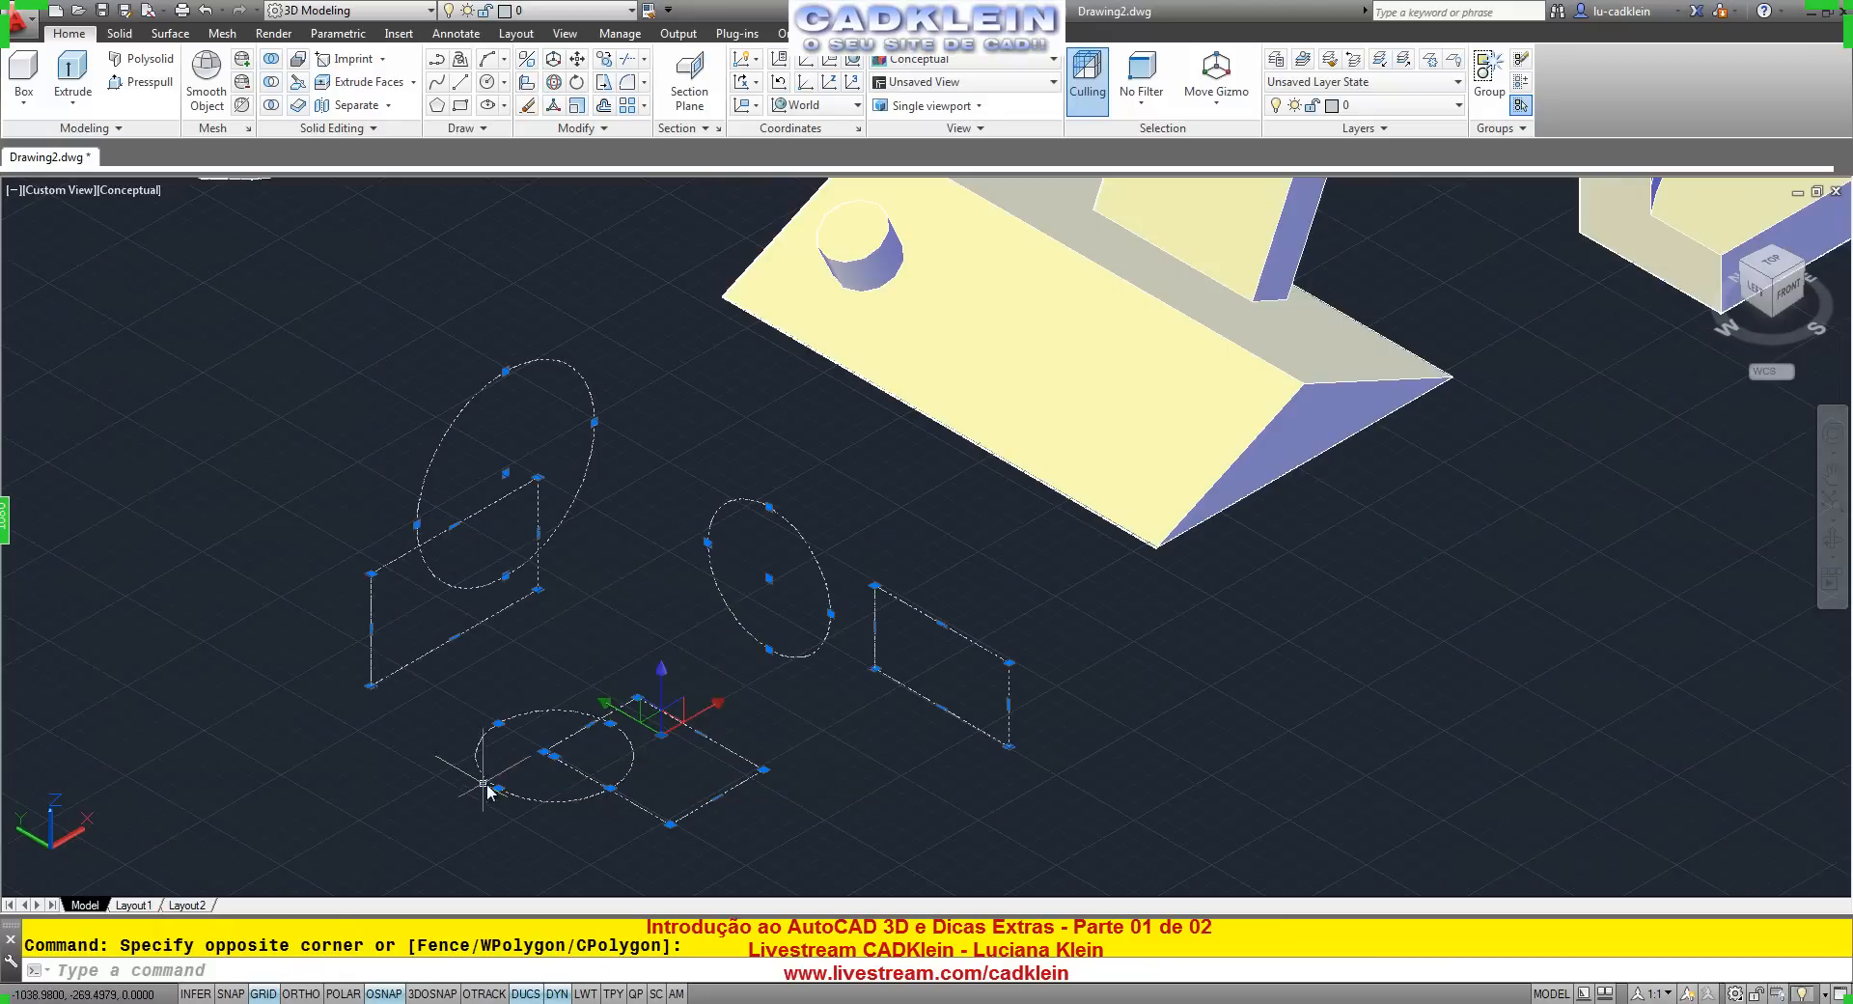
key(Delete)
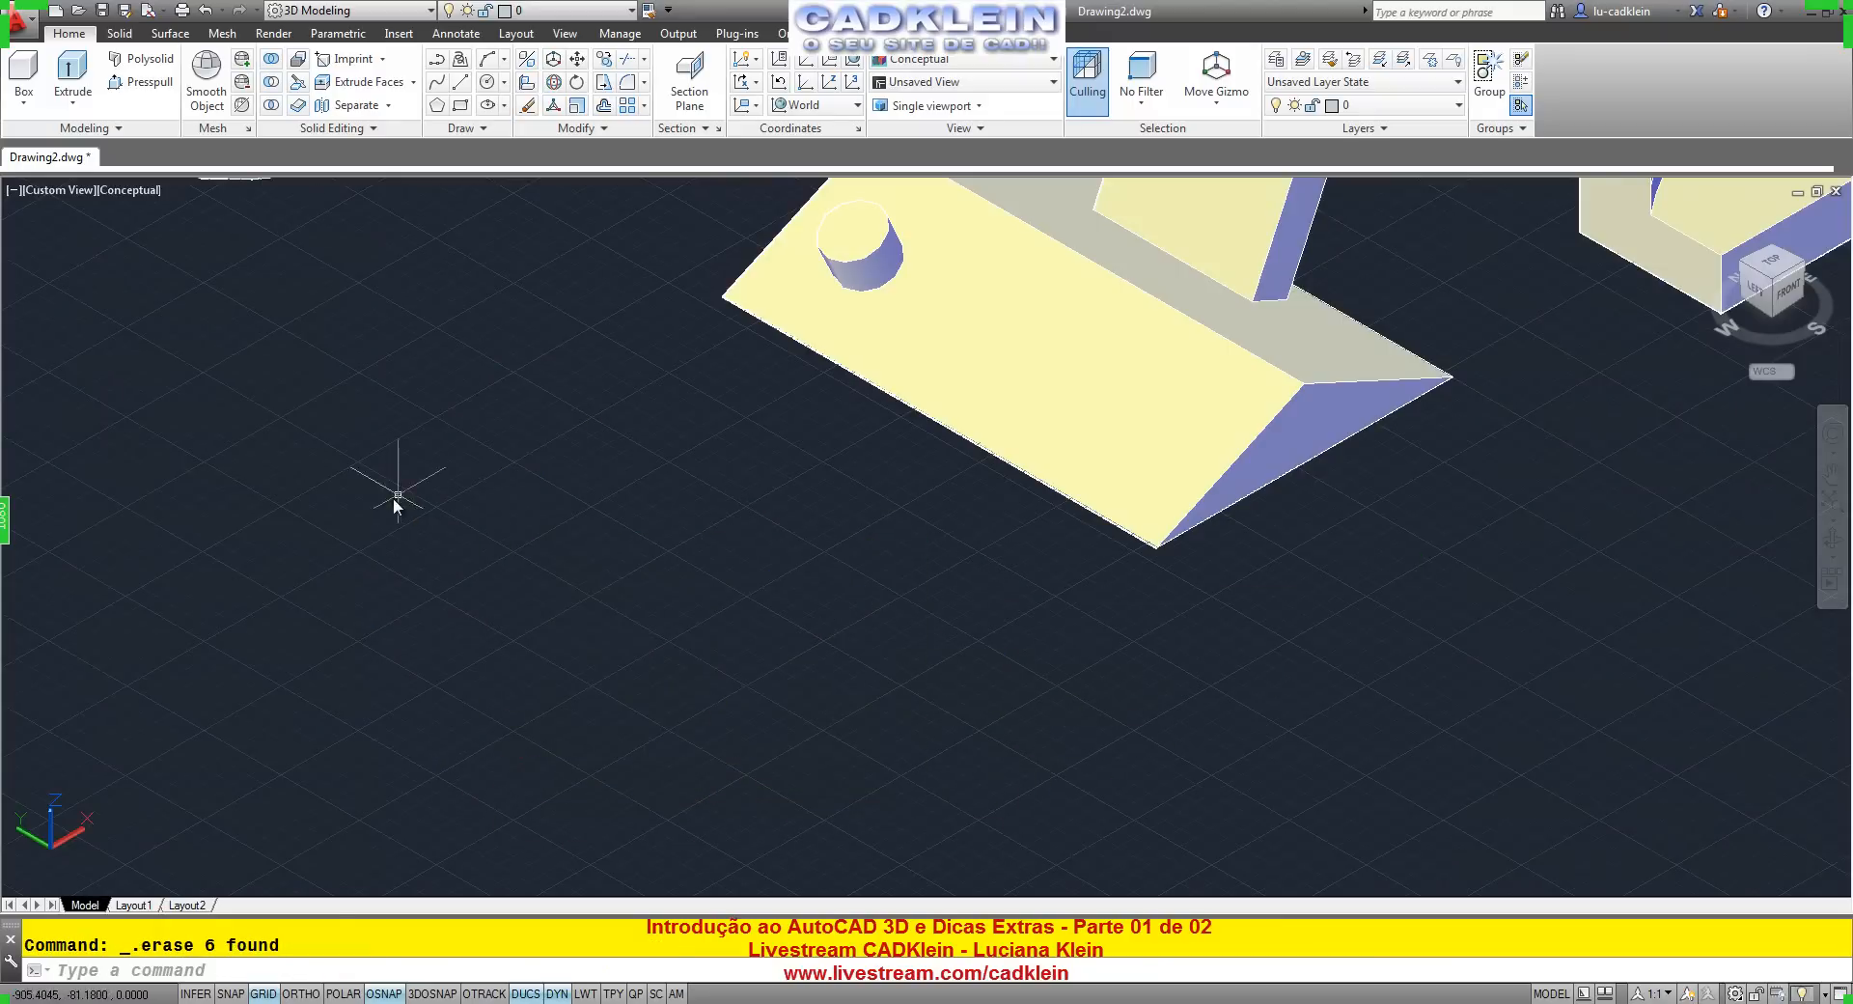
click(140, 59)
click(475, 718)
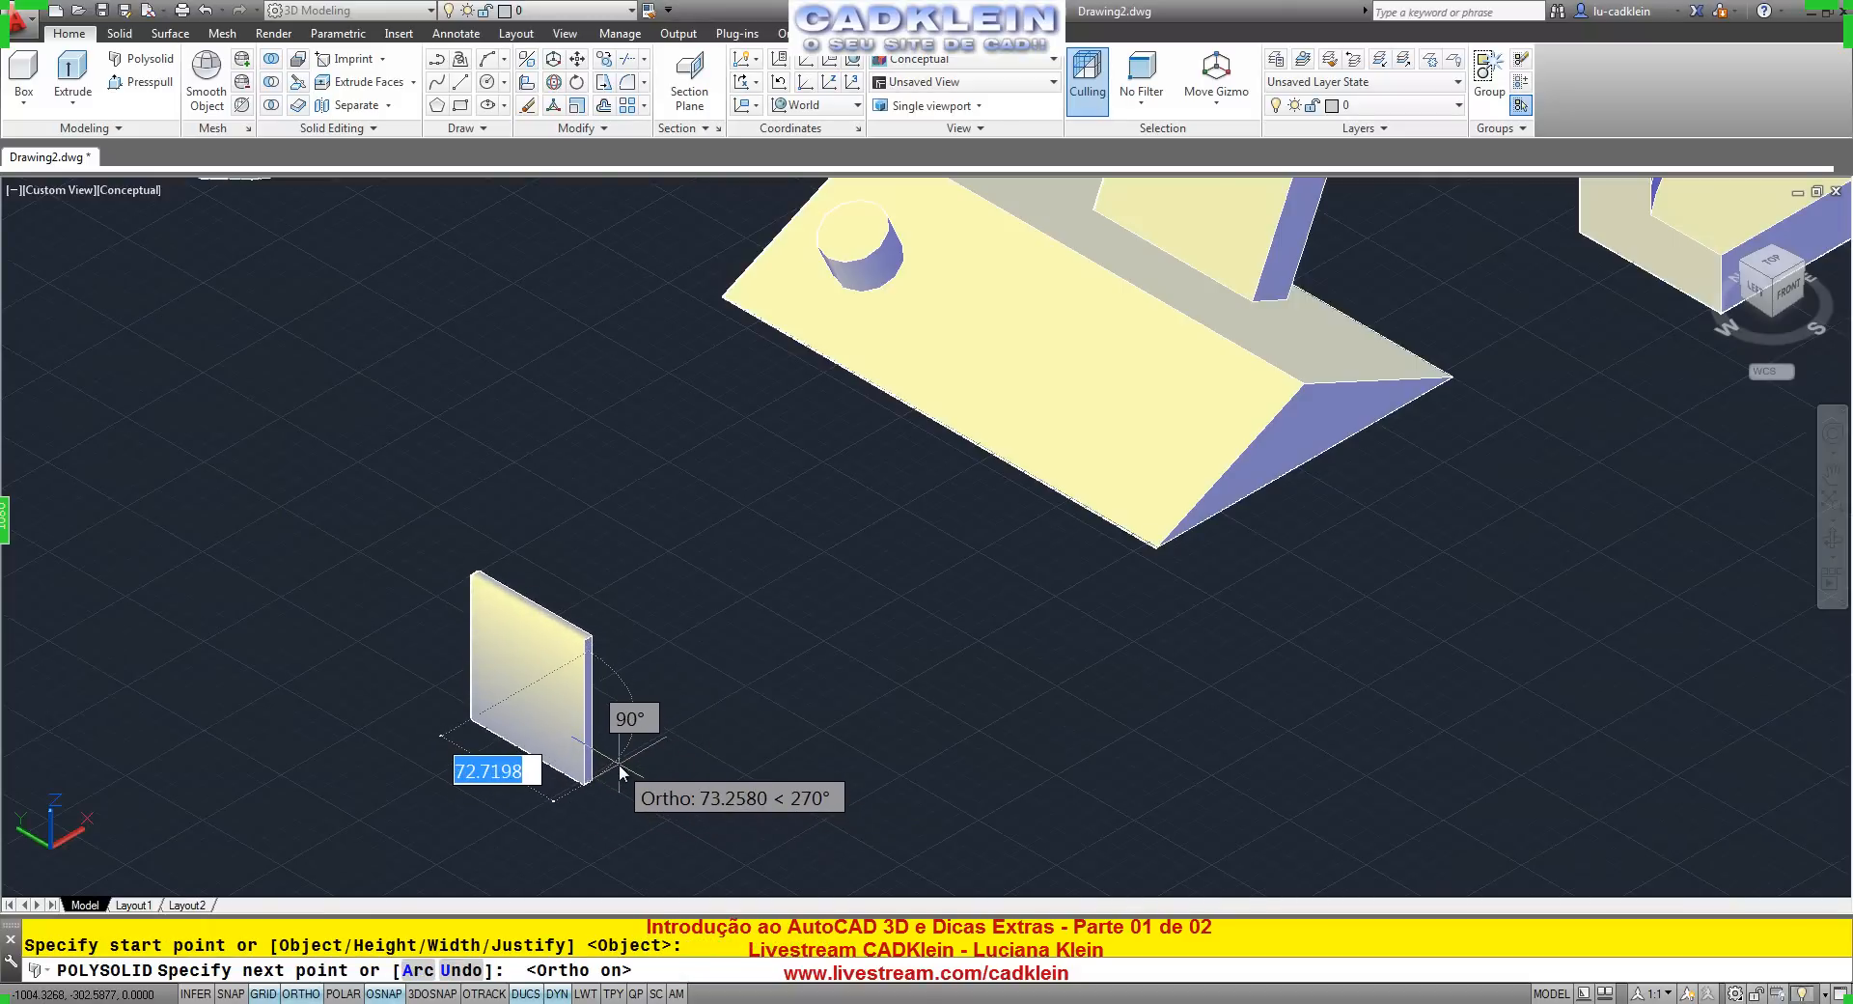
key(Escape)
Draw a cone with a base radius of about 122 and a height of about 290 beside the large cylinder.
scroll(867, 545, down, 3)
middle_drag(586, 280, 578, 487)
scroll(840, 401, down, 3)
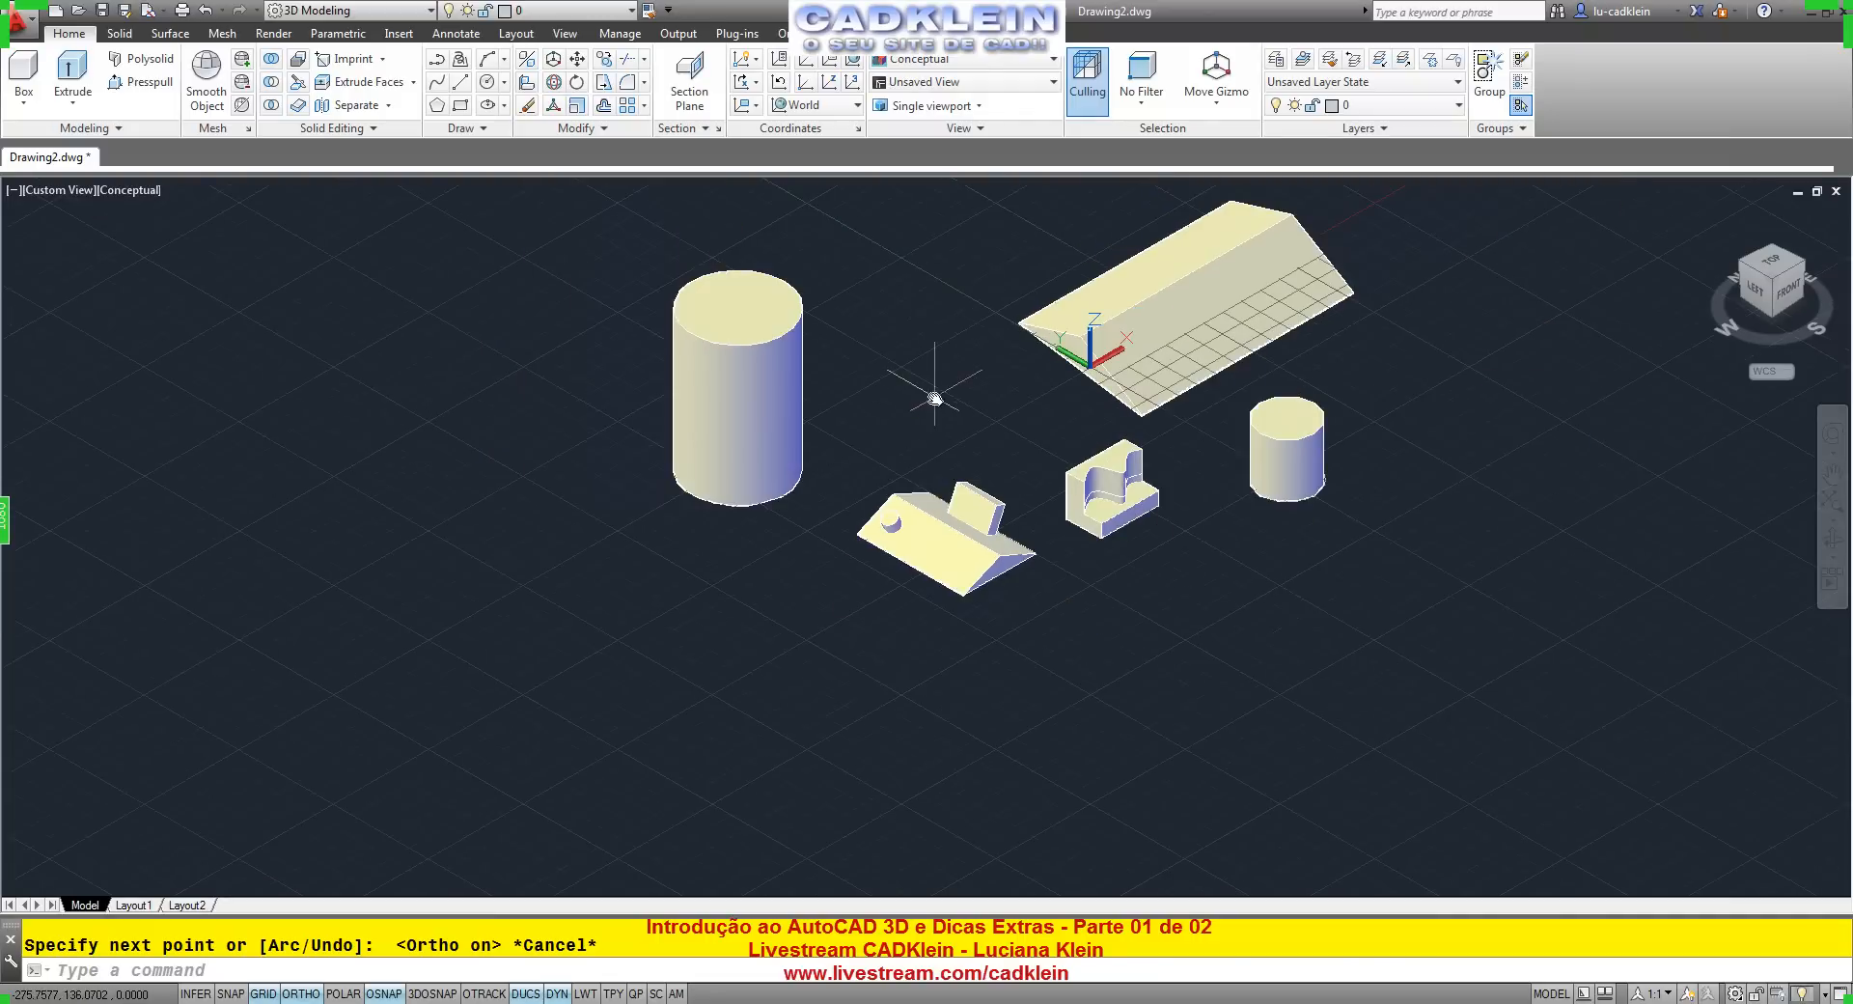
scroll(700, 381, up, 4)
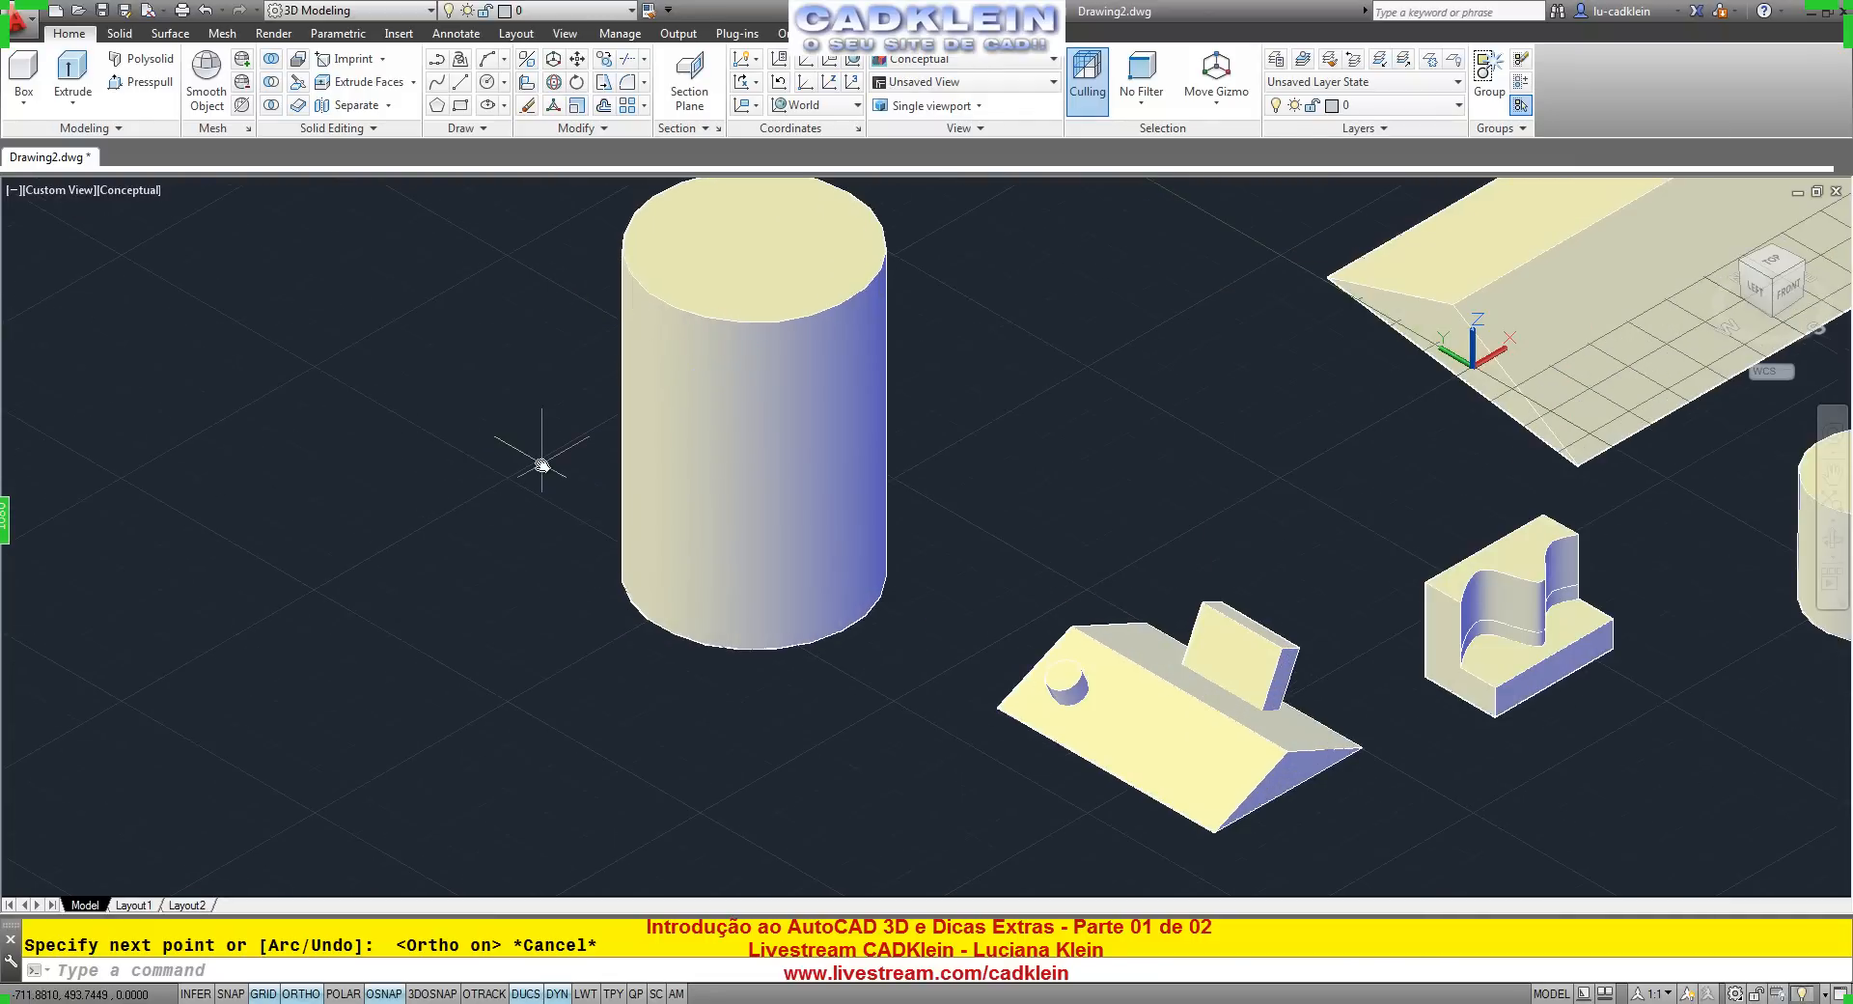
scroll(560, 480, up, 2)
scroll(564, 483, down, 3)
middle_drag(564, 484, 646, 480)
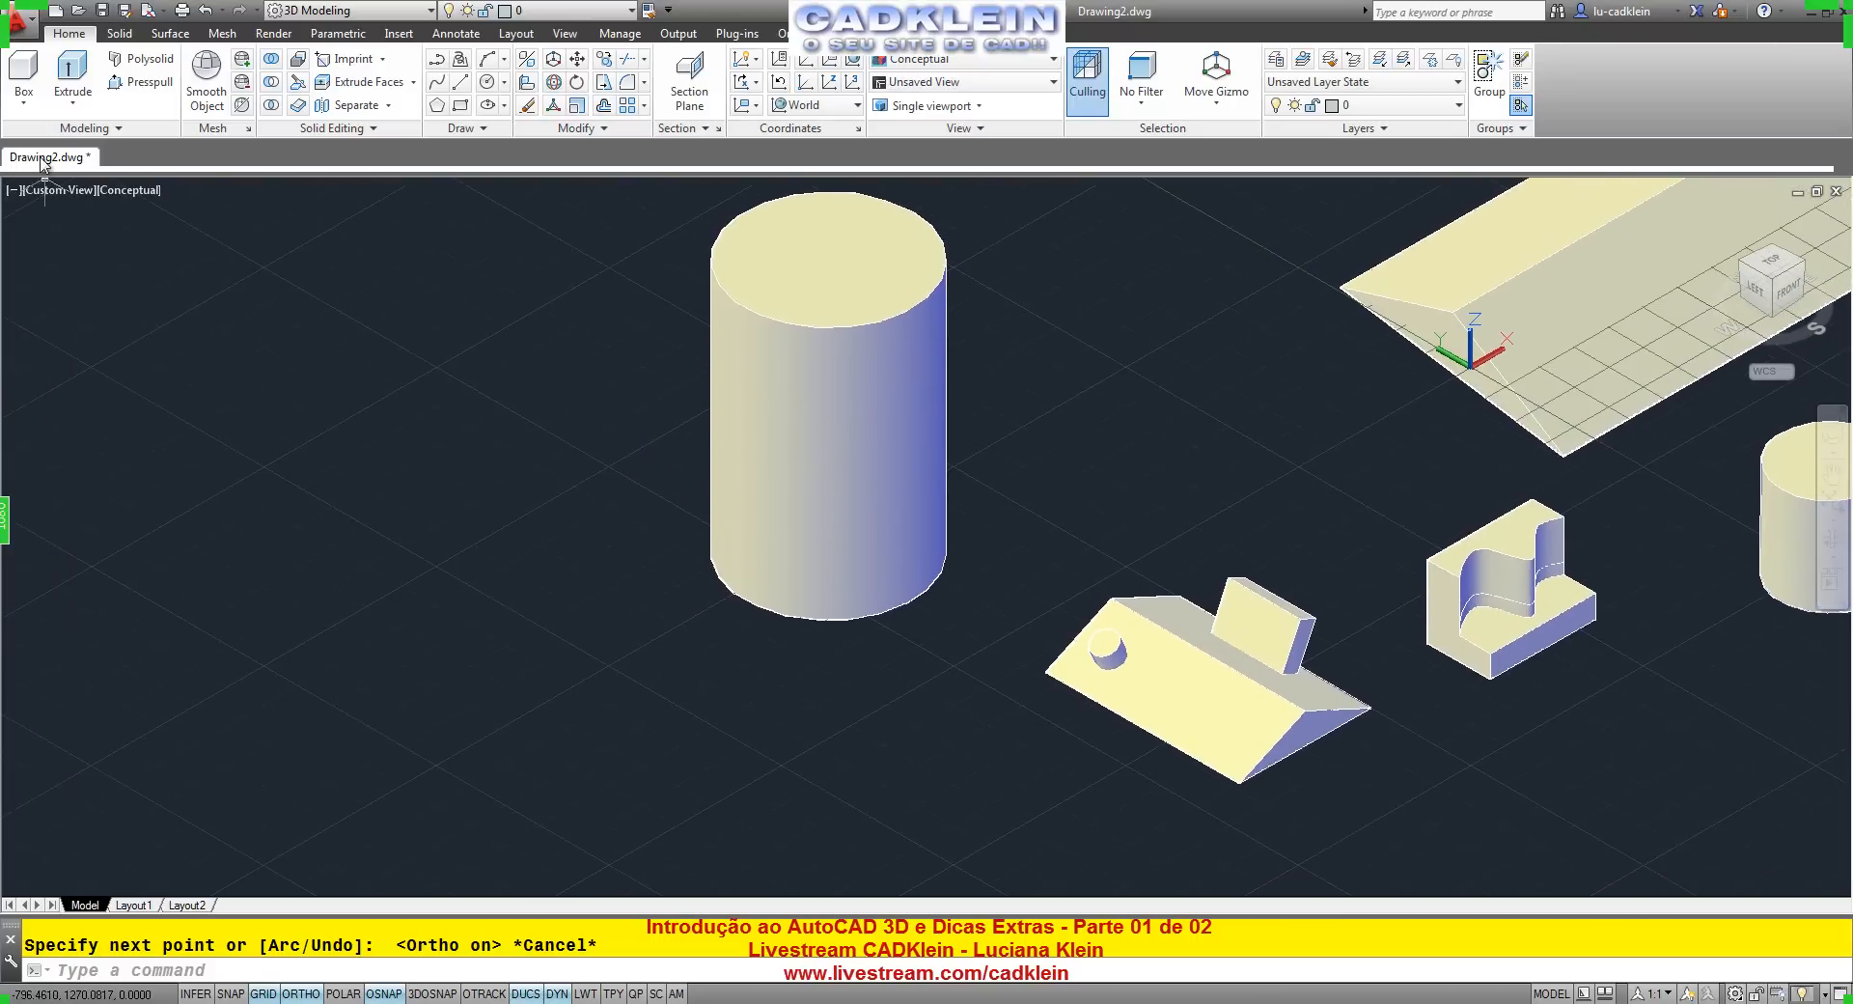
click(25, 106)
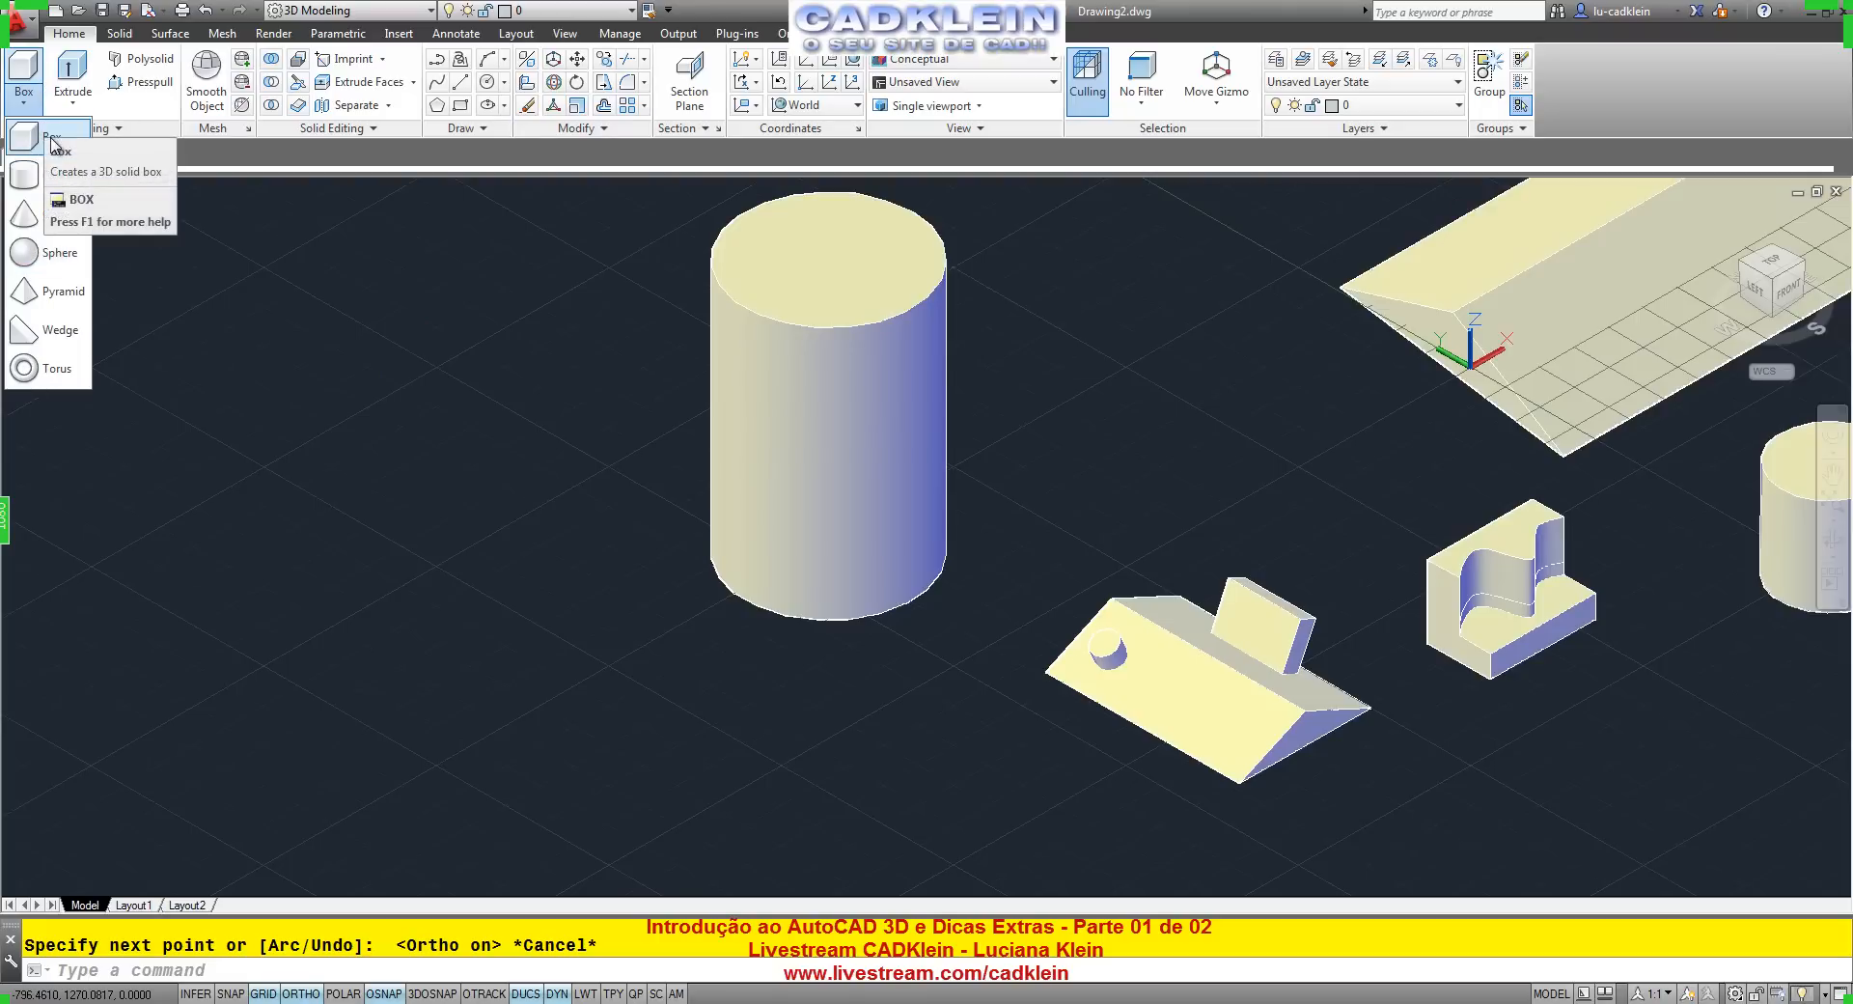
click(58, 214)
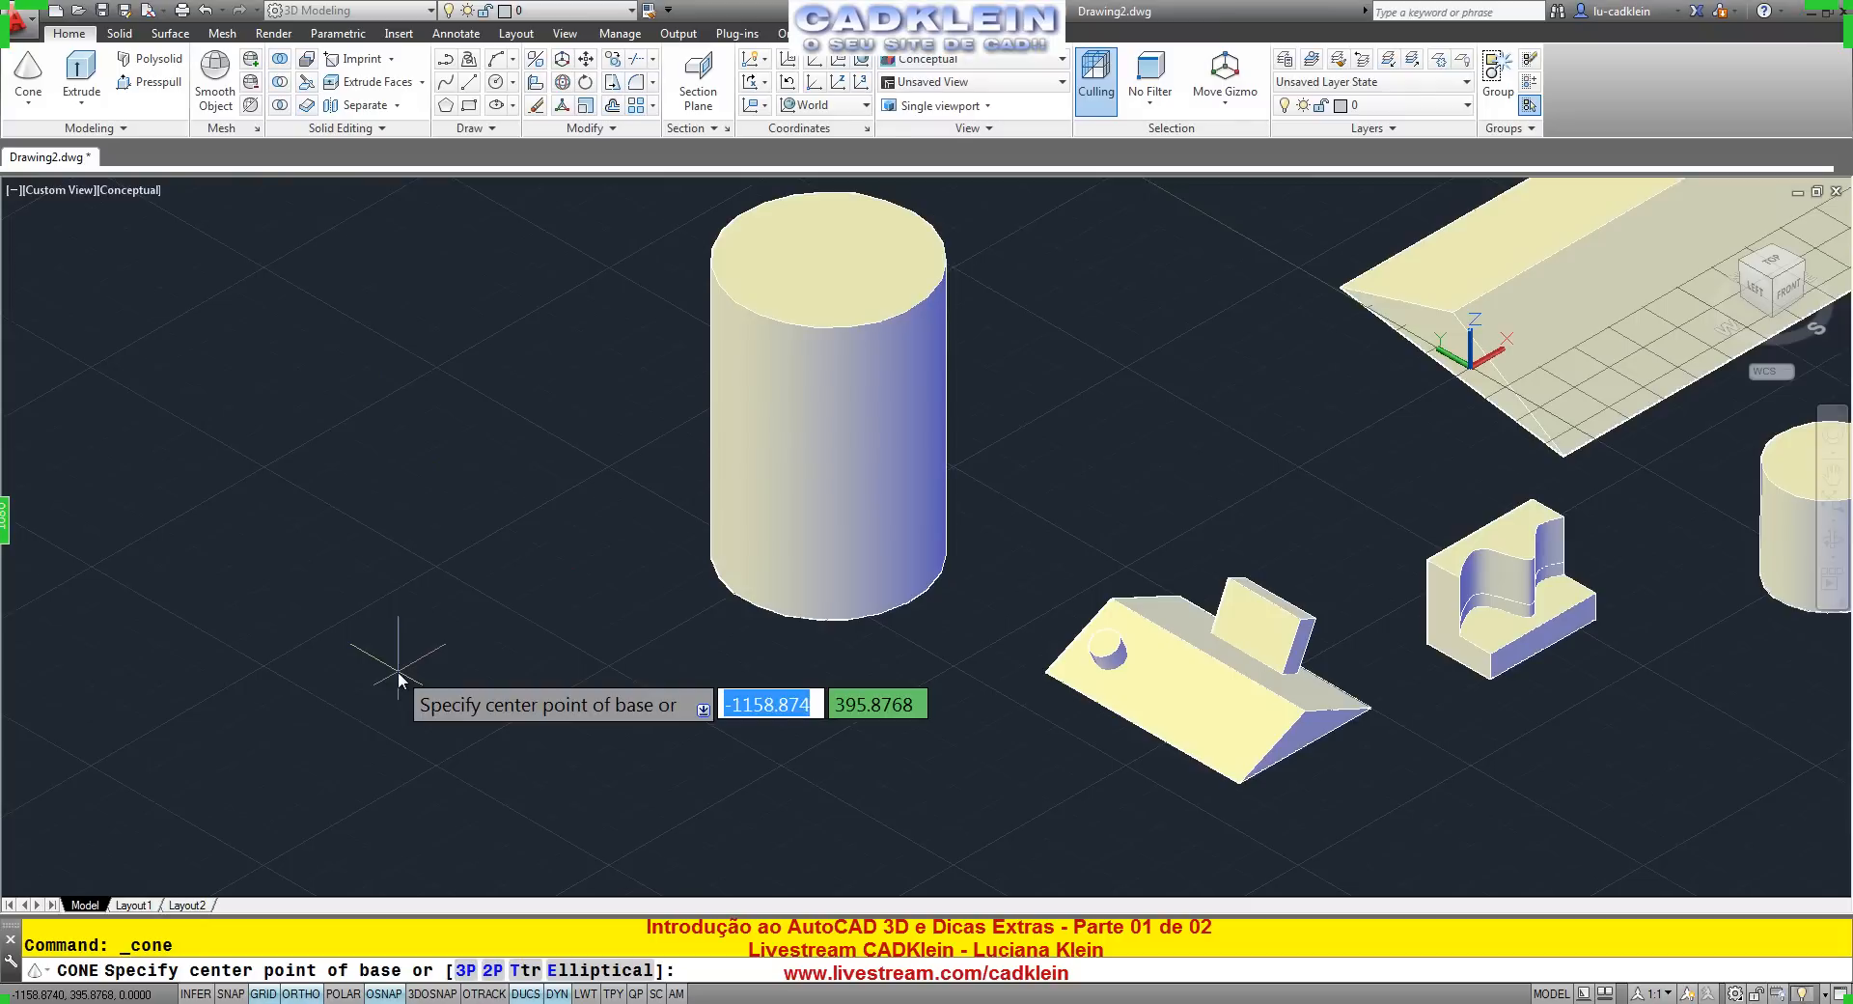
click(415, 721)
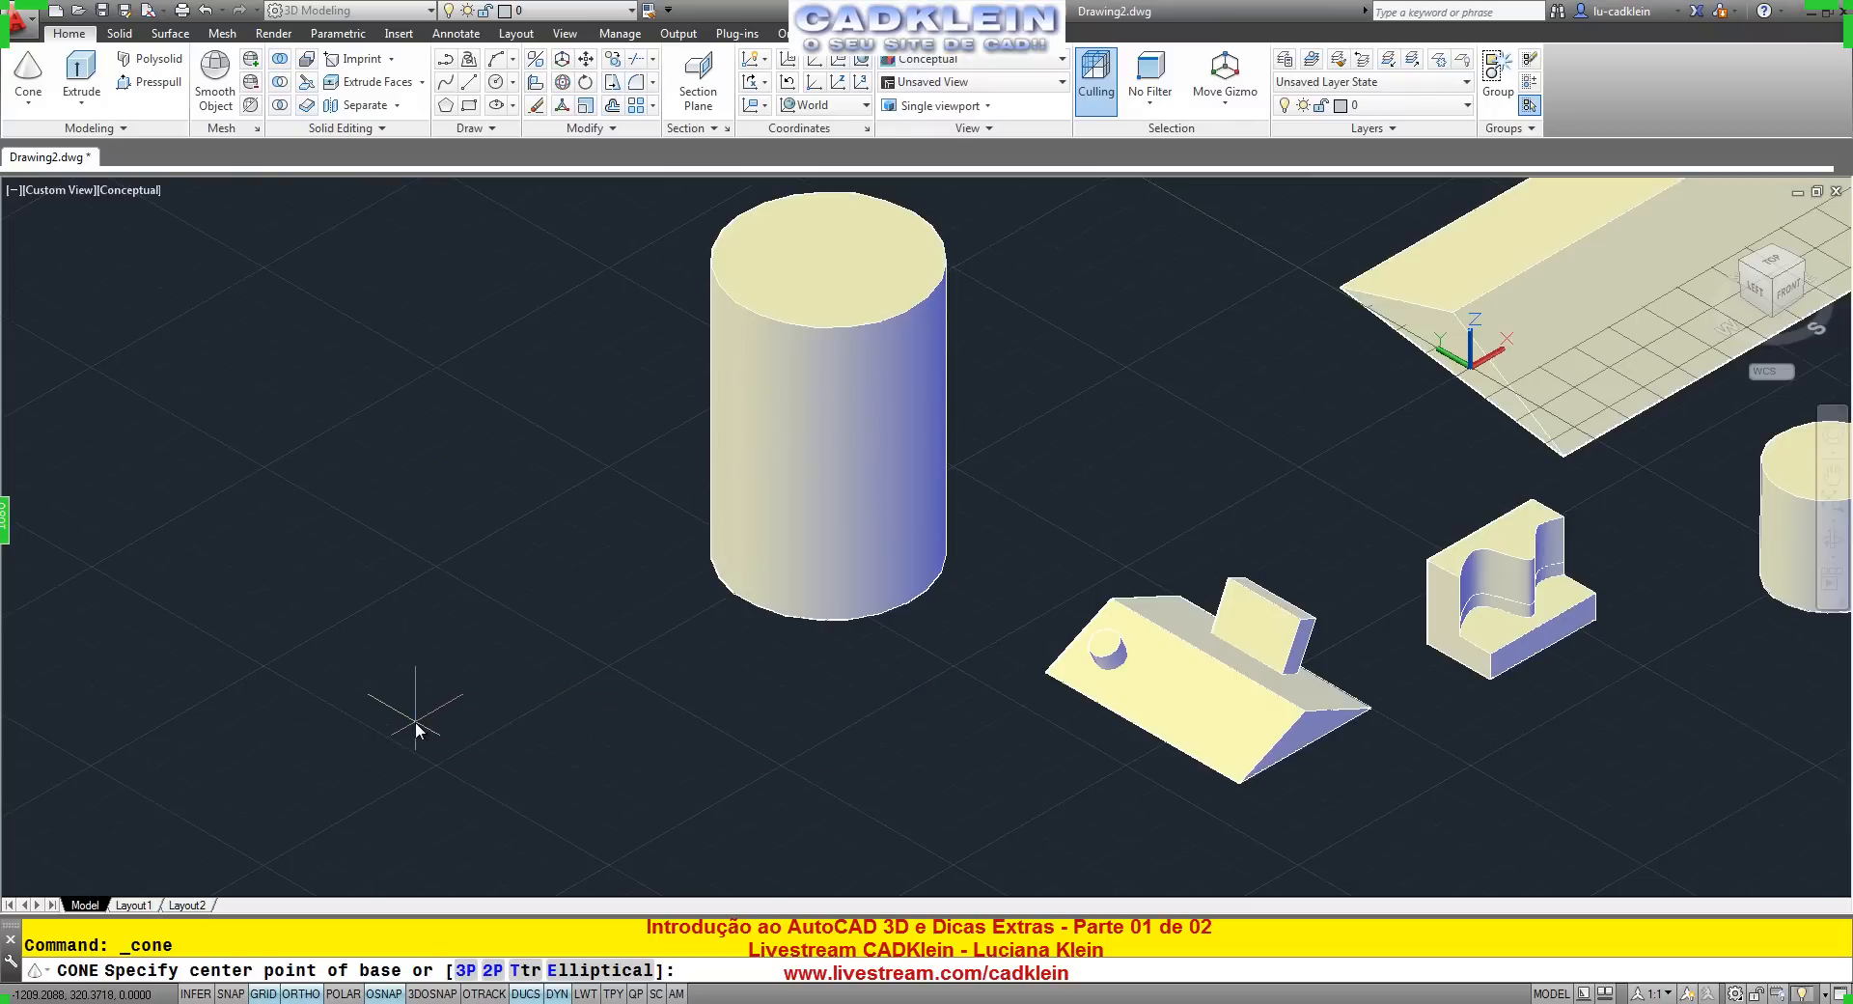
click(478, 675)
click(424, 507)
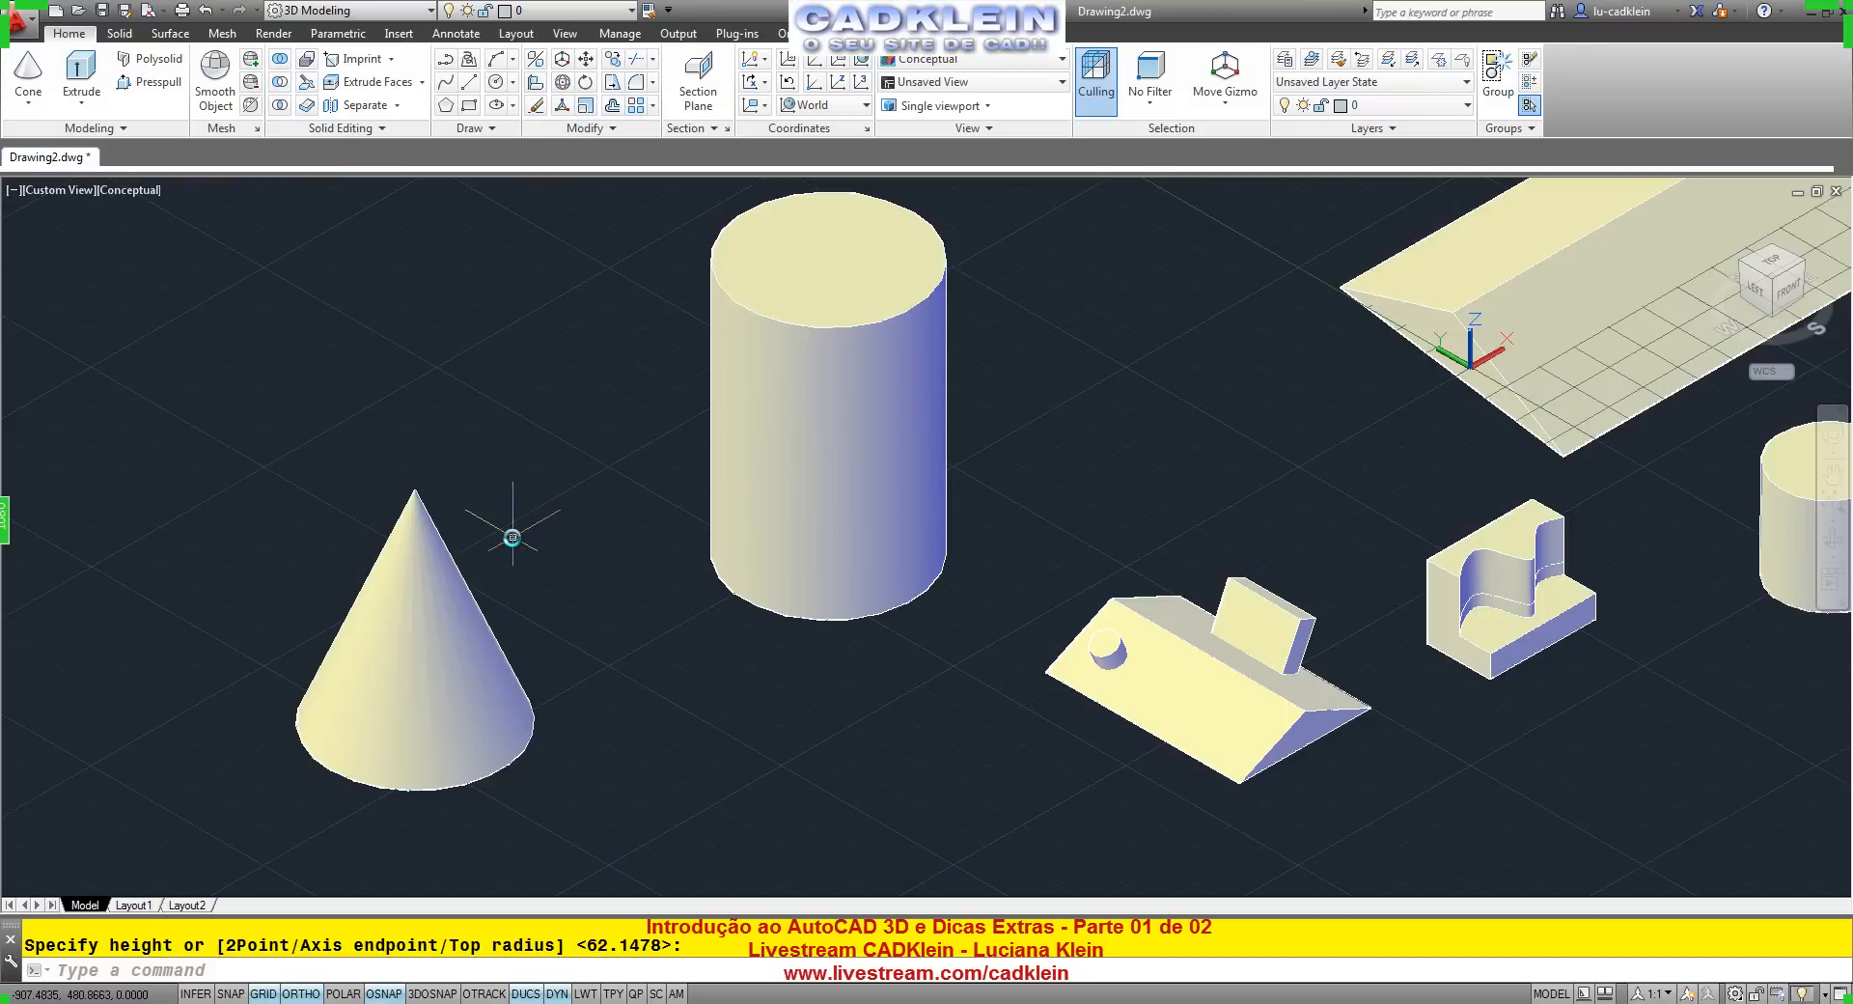
Open the new cone's properties and set its top radius to 10, followed by 40.
text(pr)
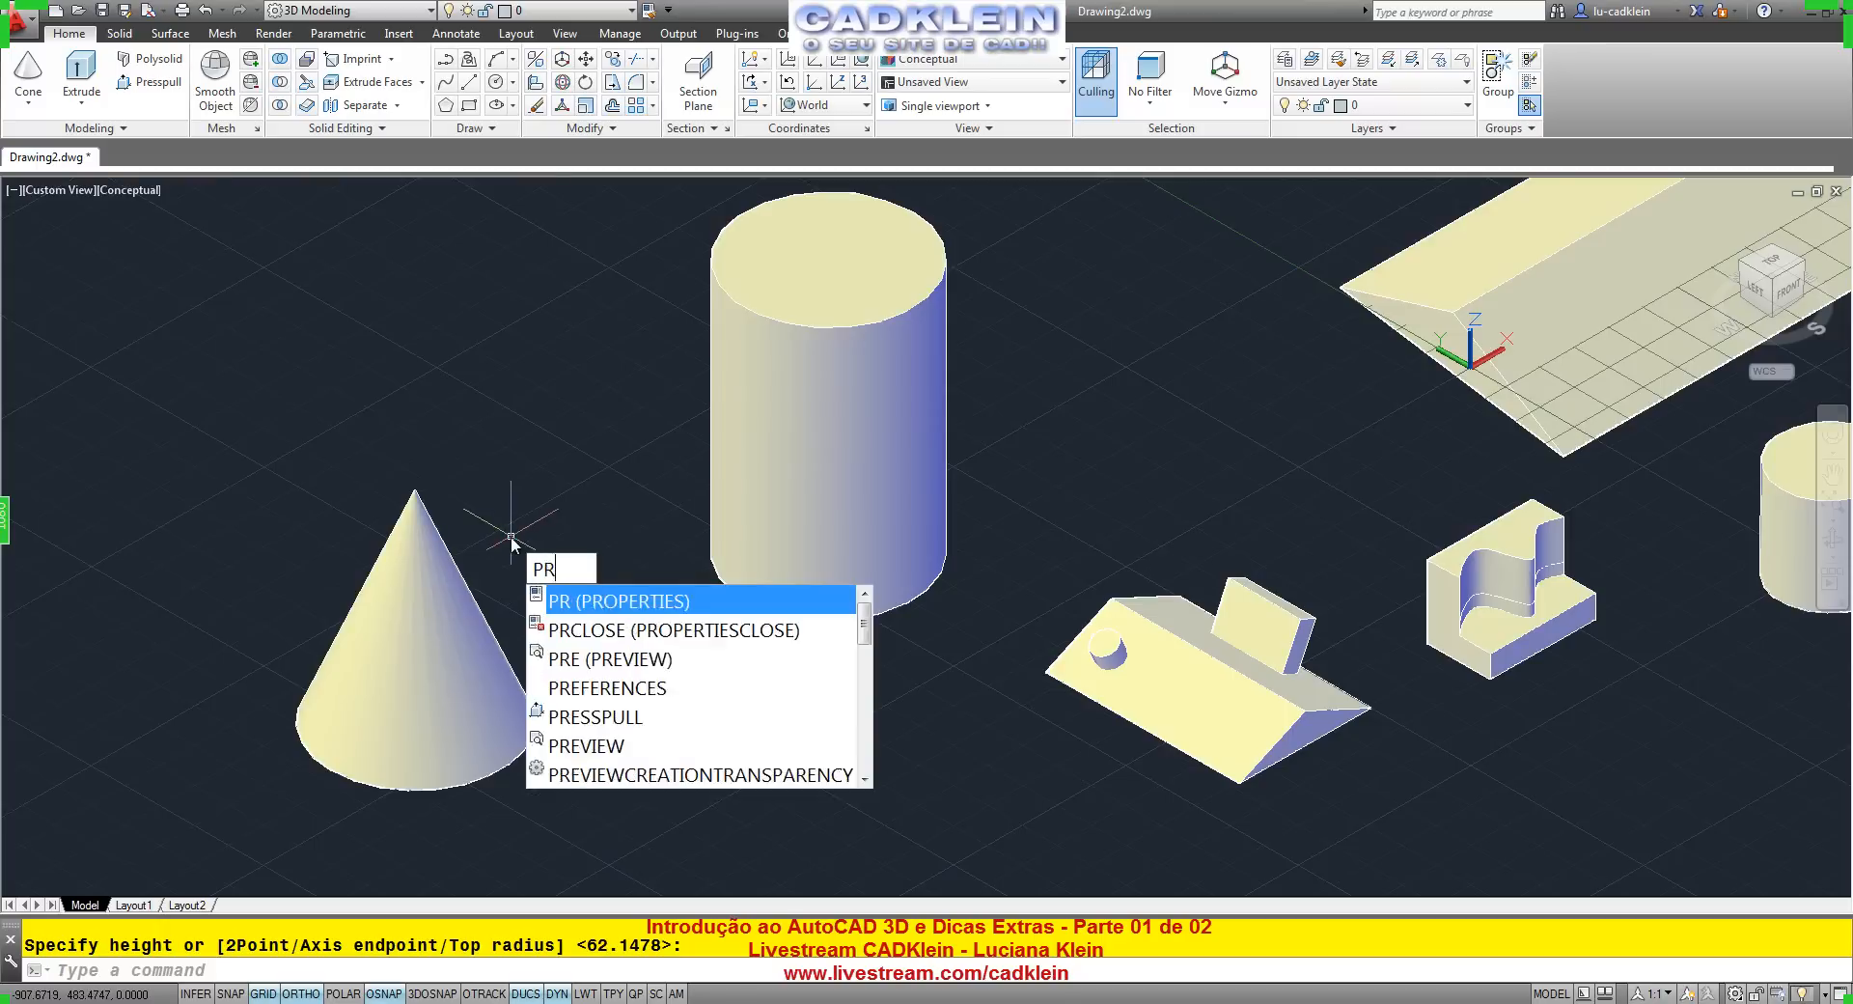
key(Return)
middle_drag(783, 609, 959, 595)
click(912, 584)
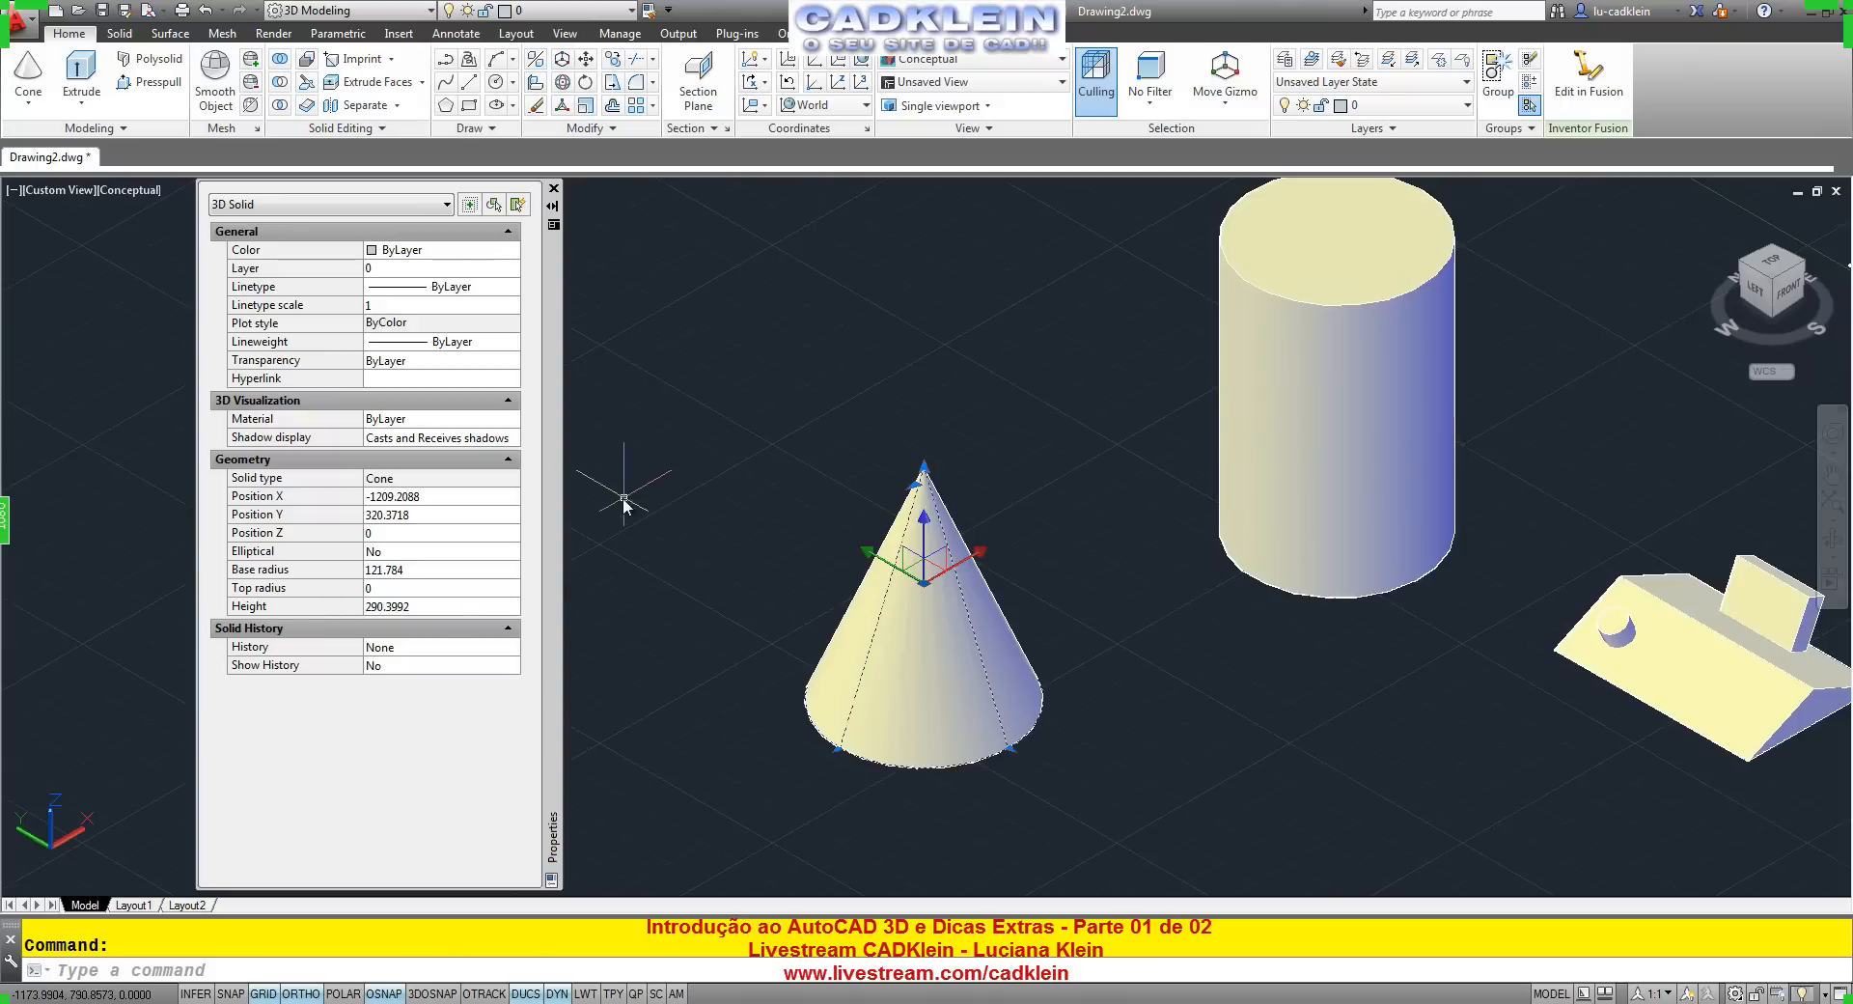
scroll(965, 475, up, 2)
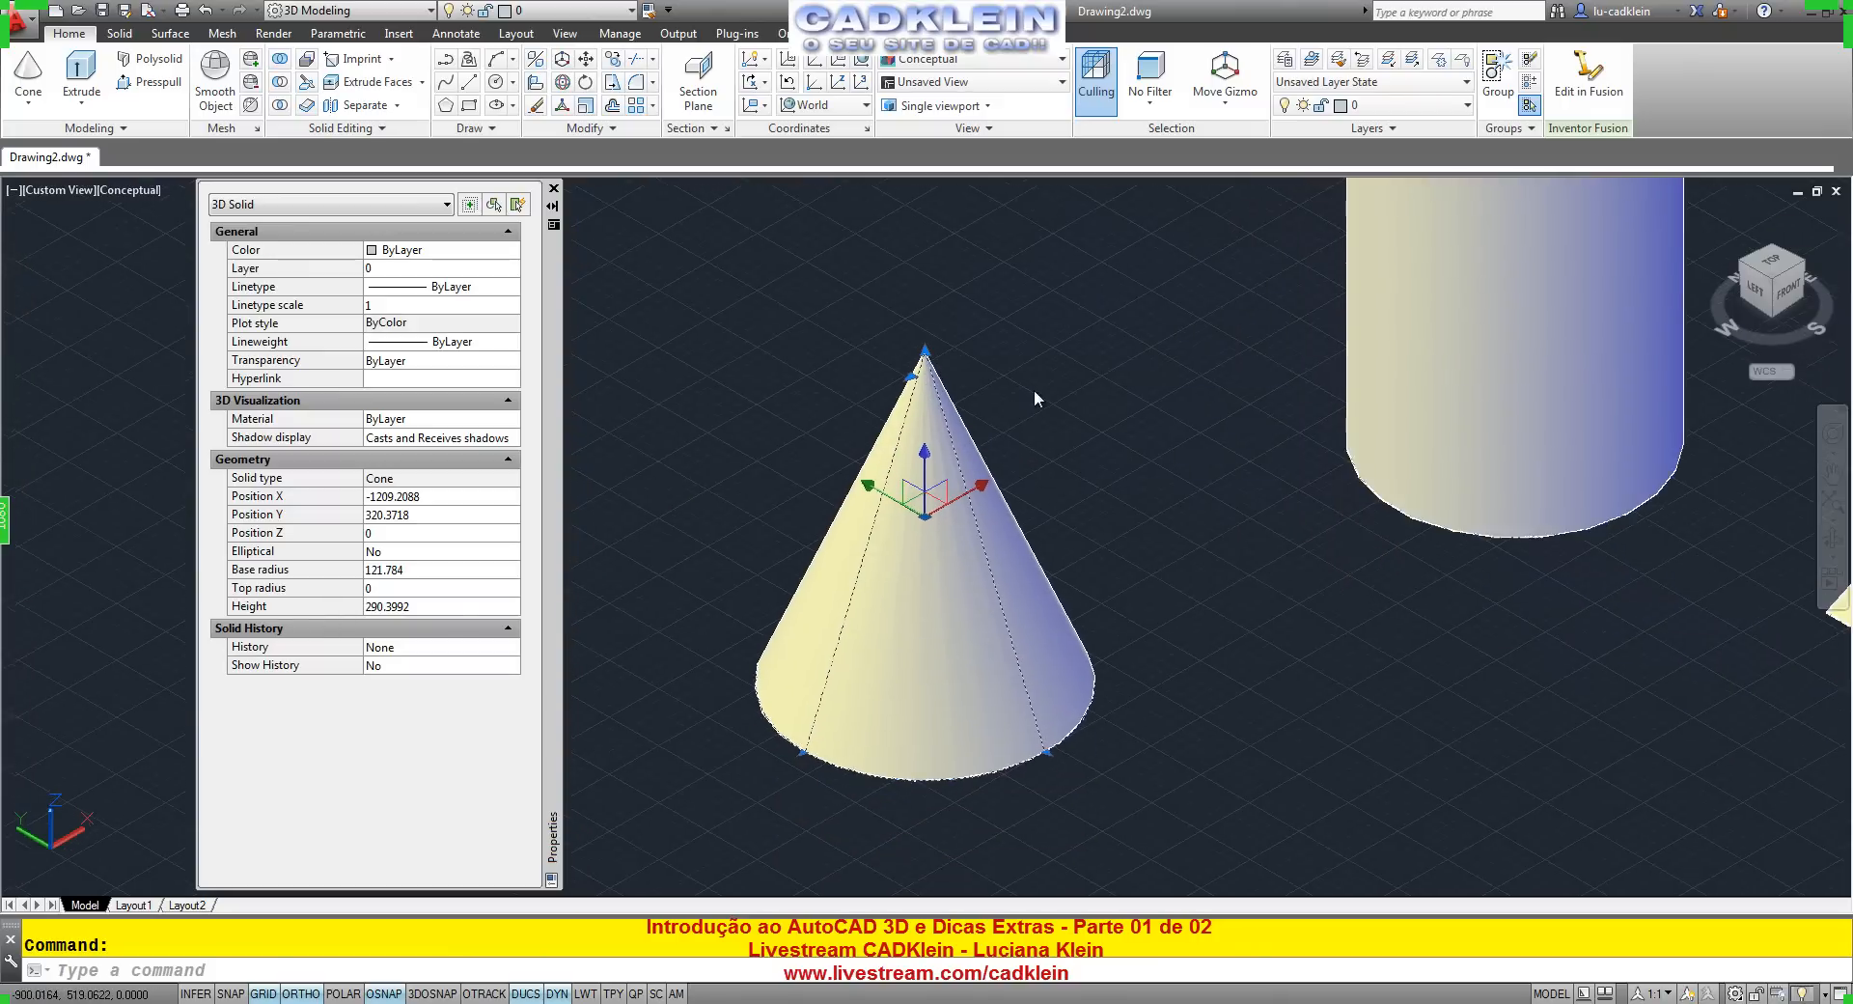
click(905, 386)
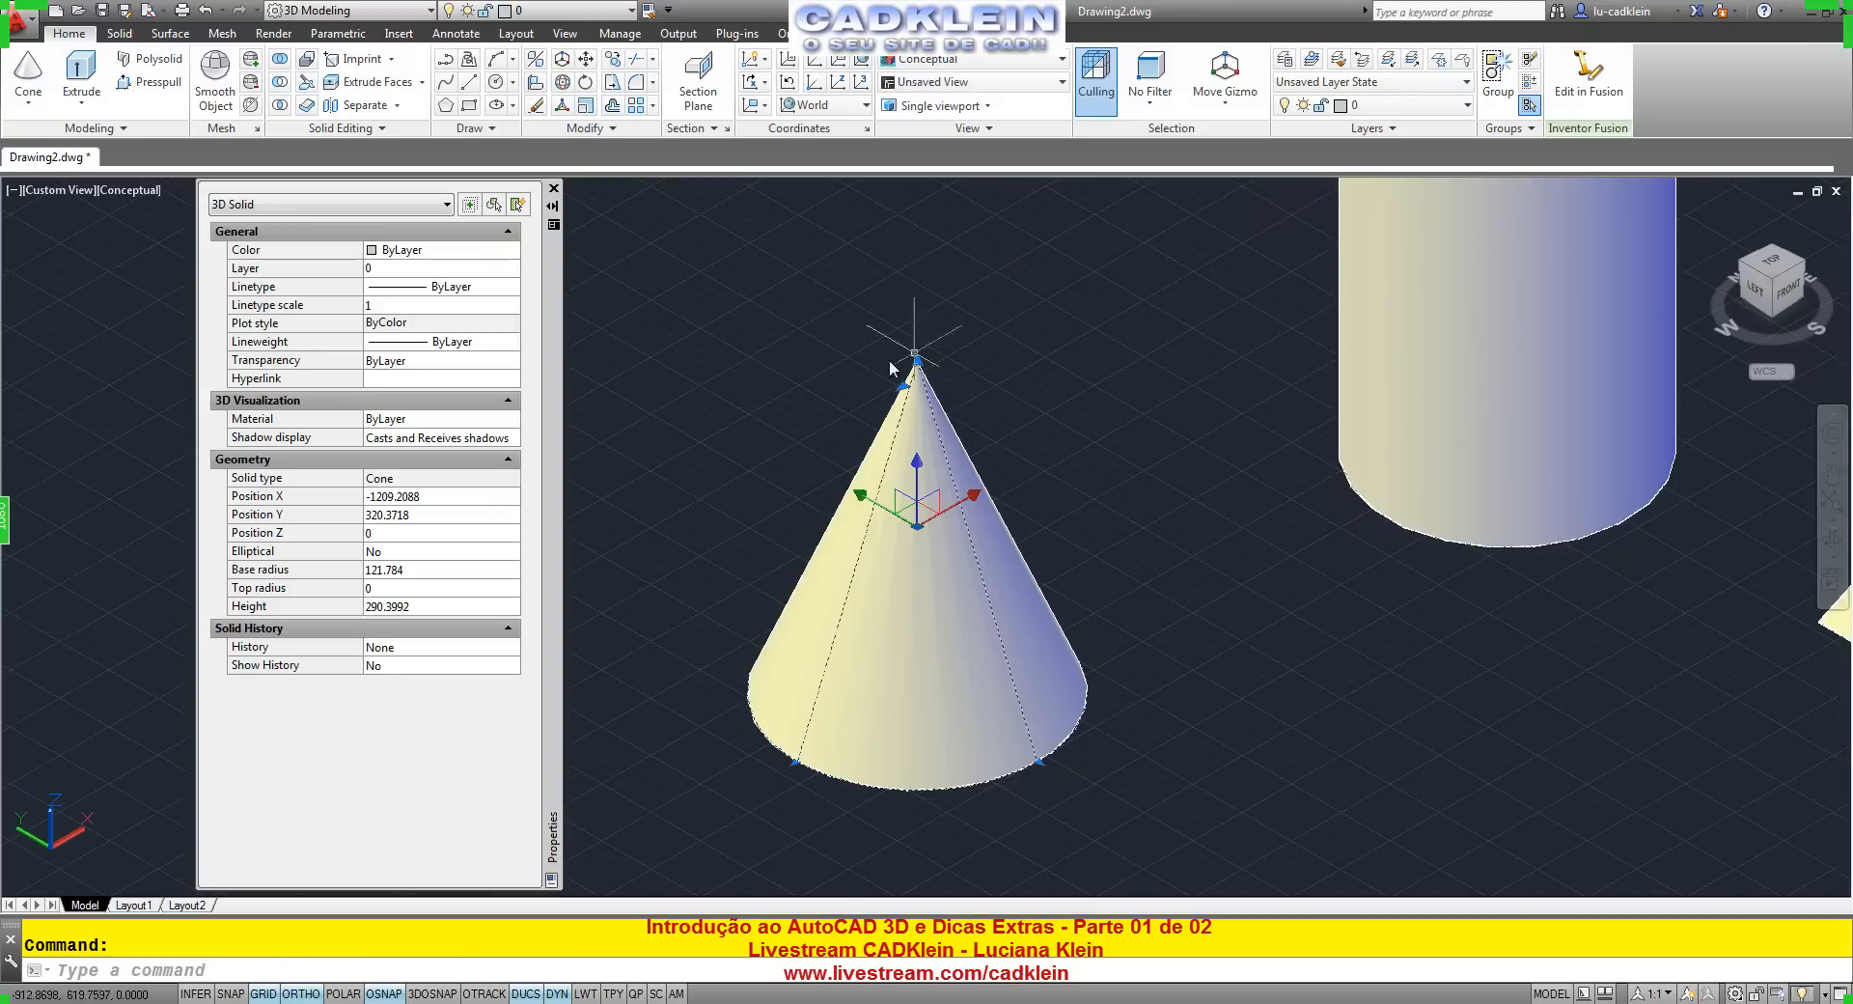
click(390, 587)
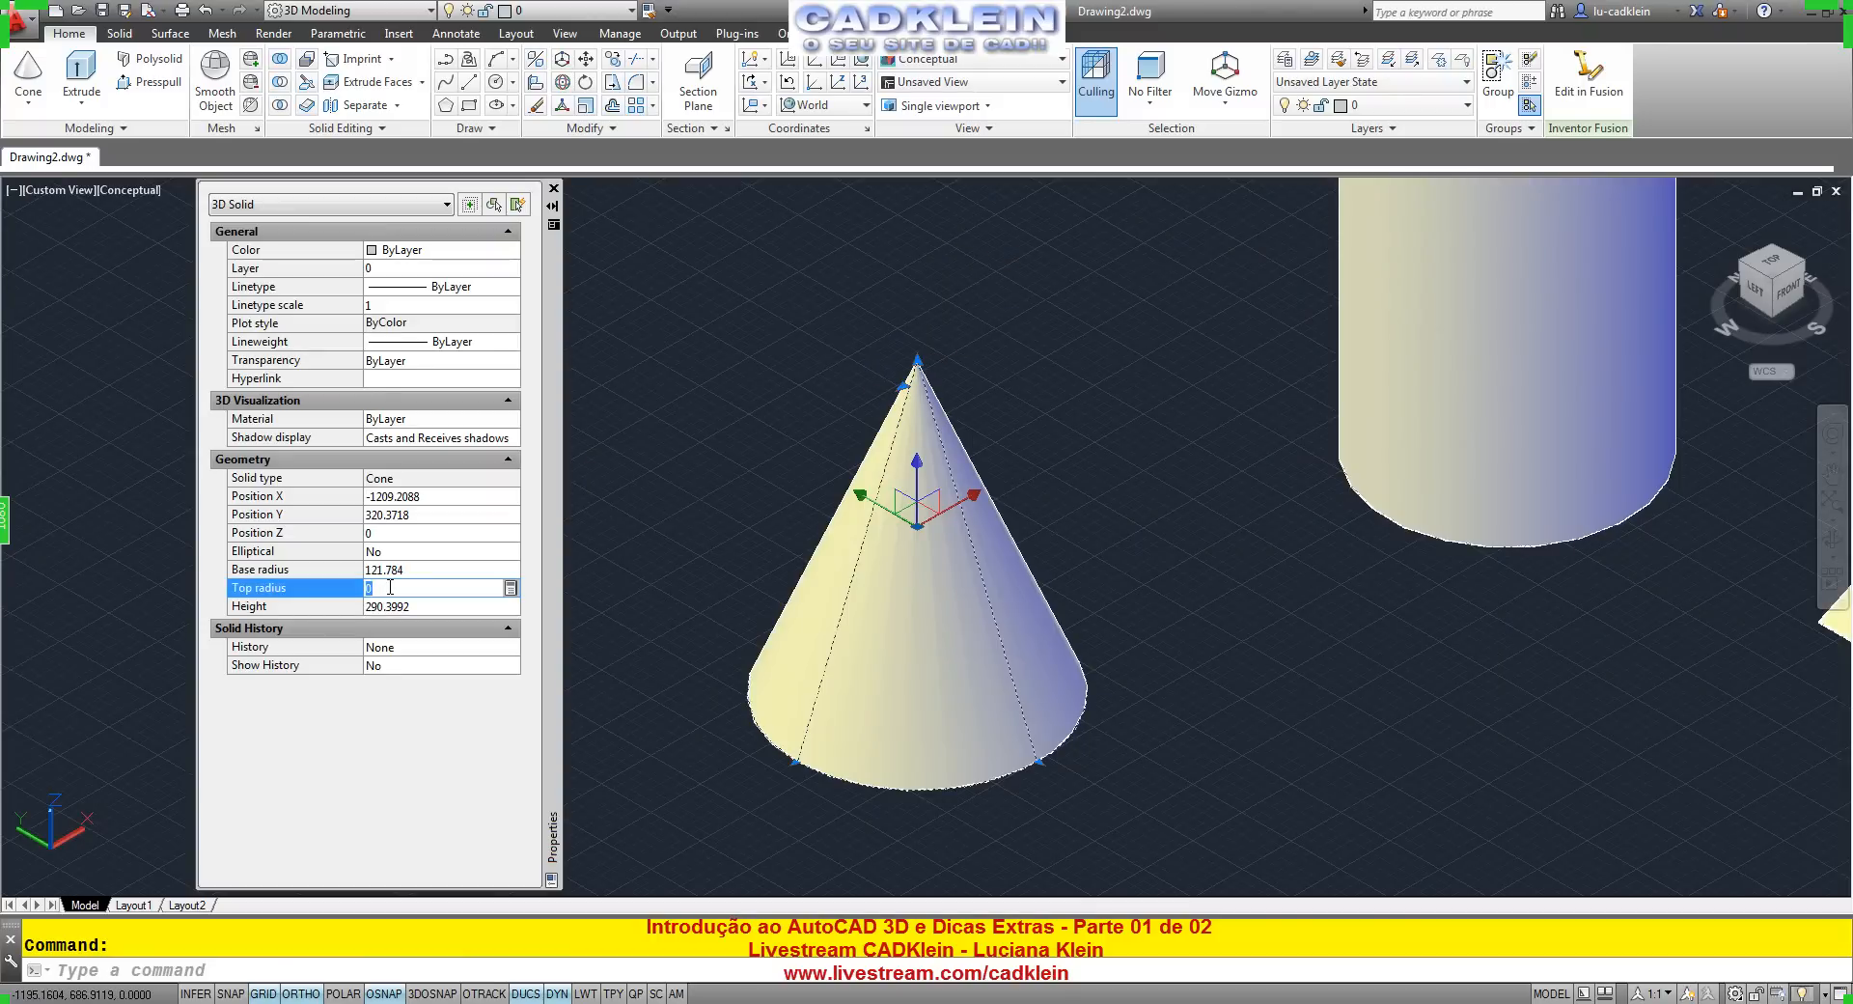
text(10)
key(Tab)
click(390, 588)
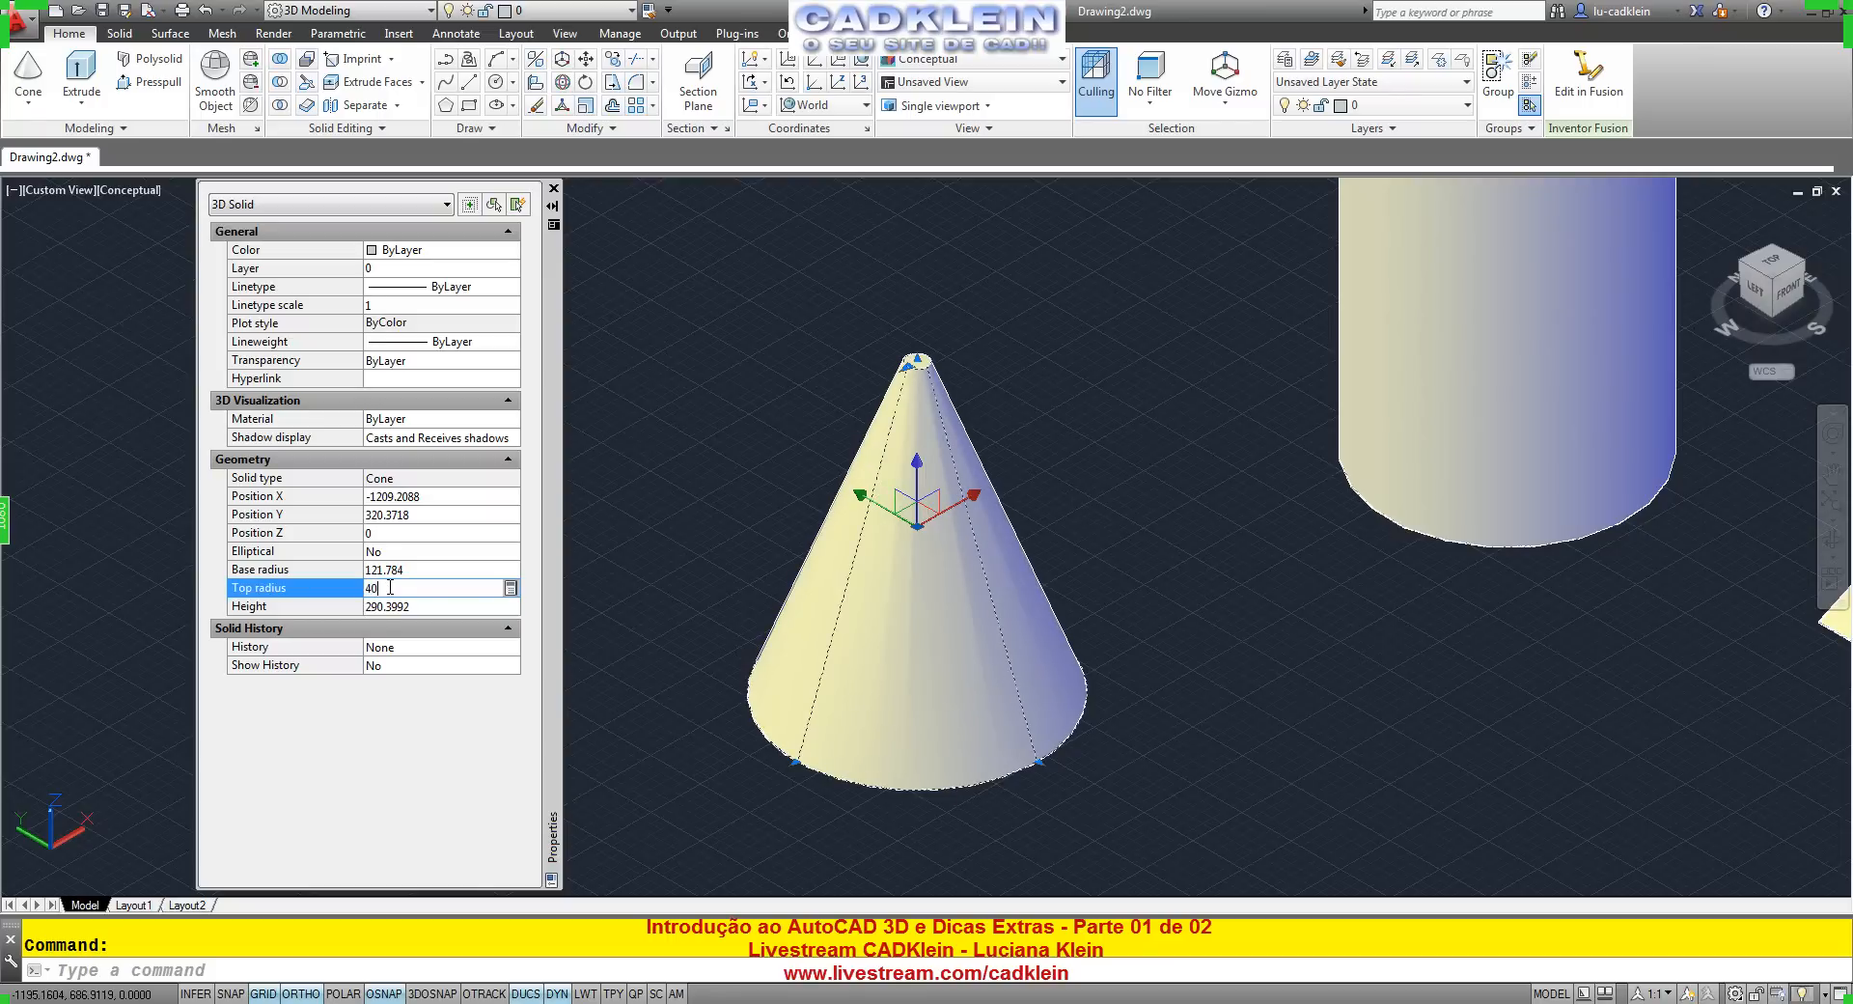
key(Tab)
Set the cone's base radius to 120 and its height to 100.
click(432, 563)
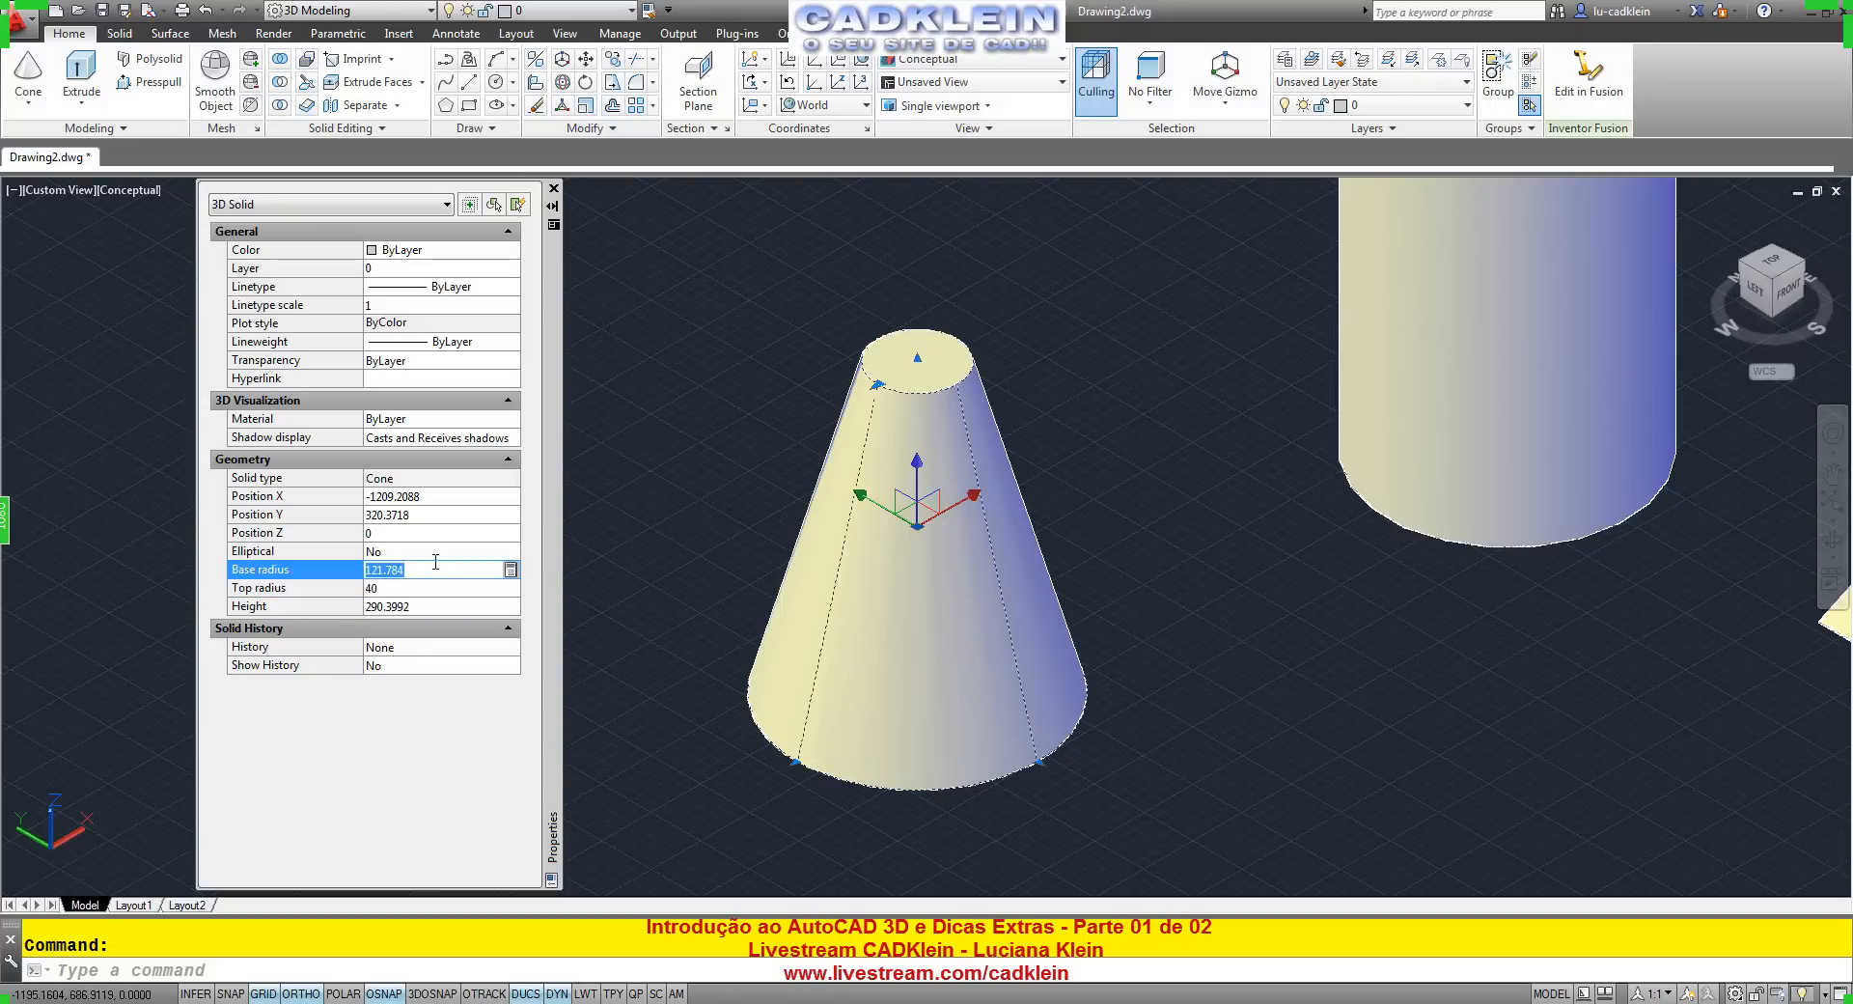
text(120)
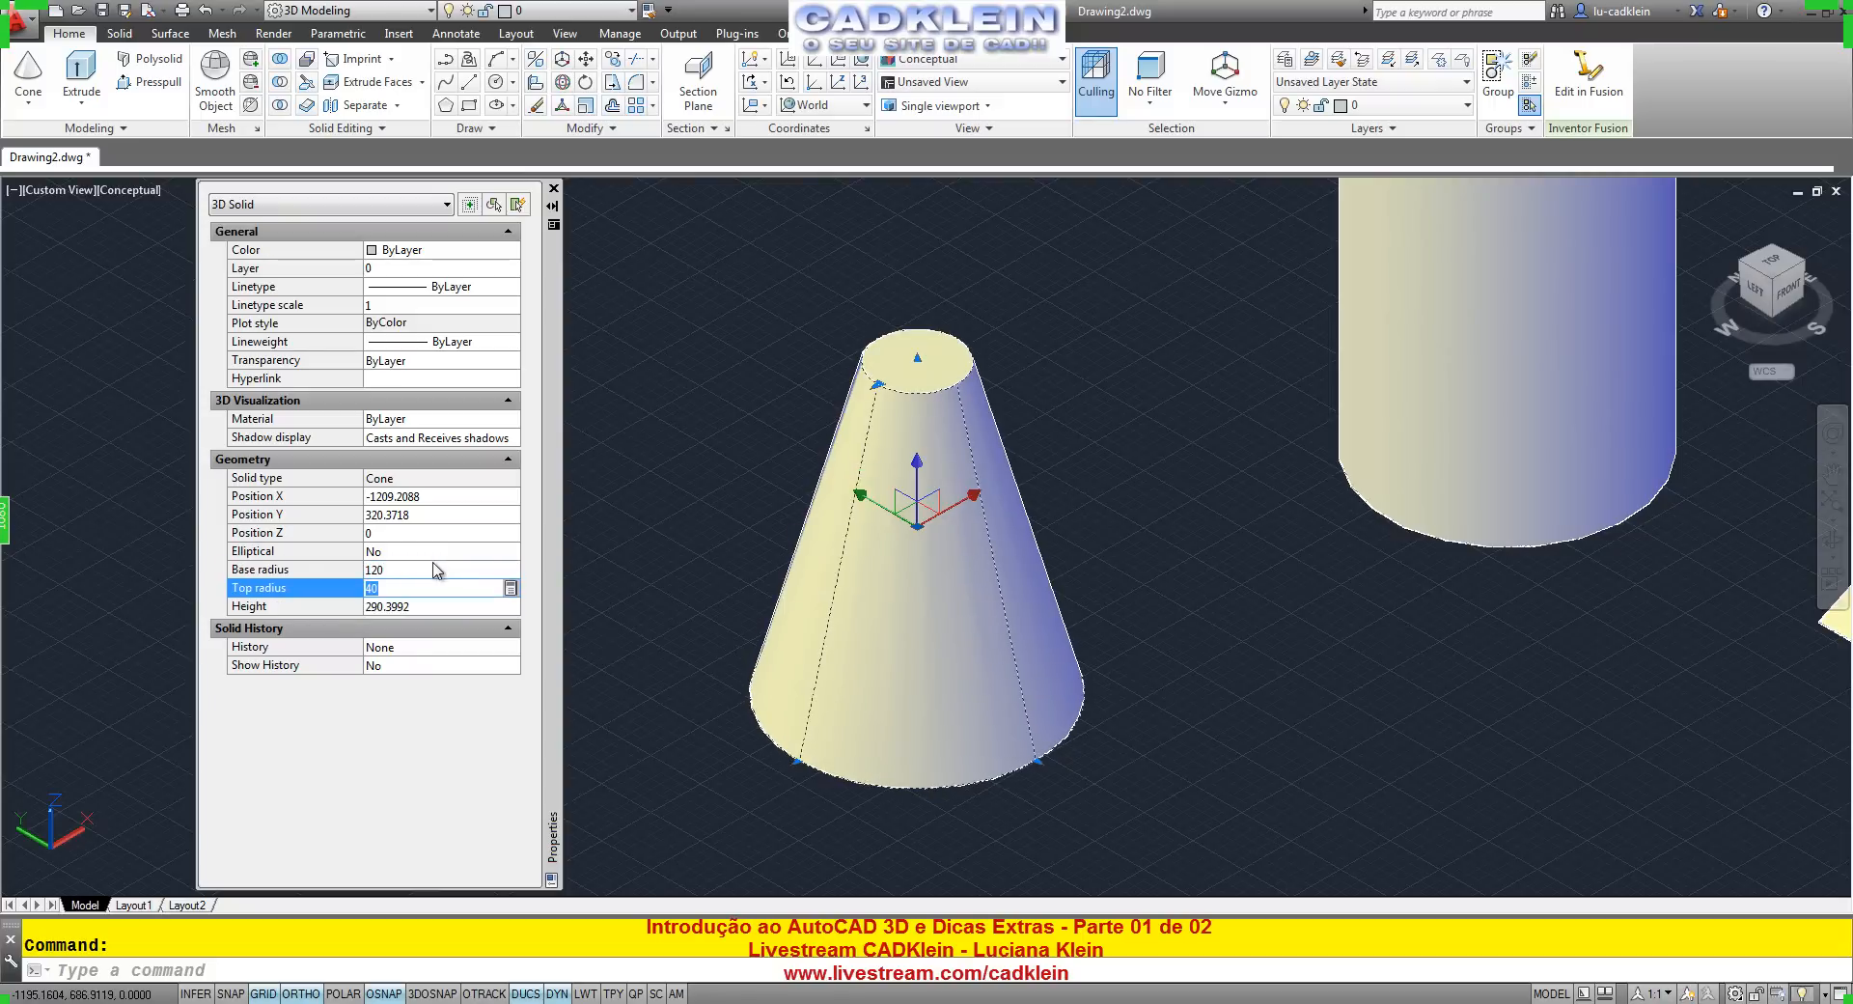
click(424, 606)
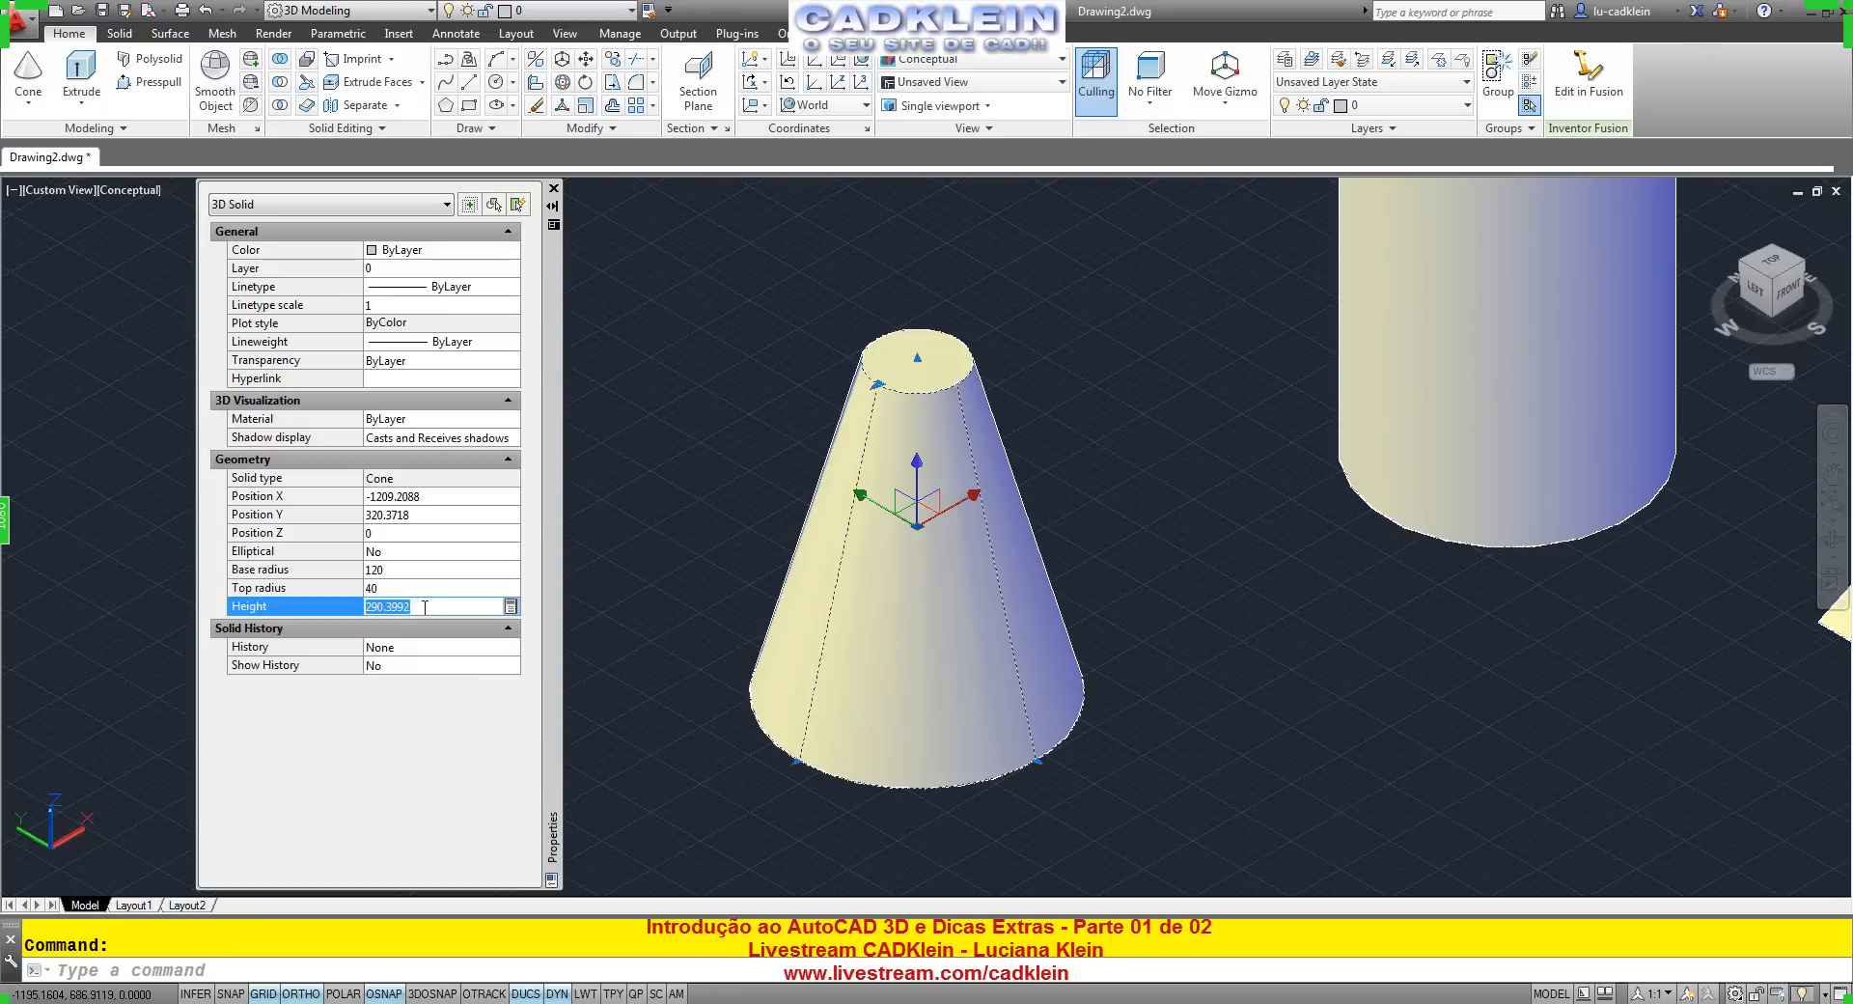
text(100)
key(Return)
Return the cone's top radius to 0 for a pointed tip and change it to 50.
scroll(943, 703, up, 5)
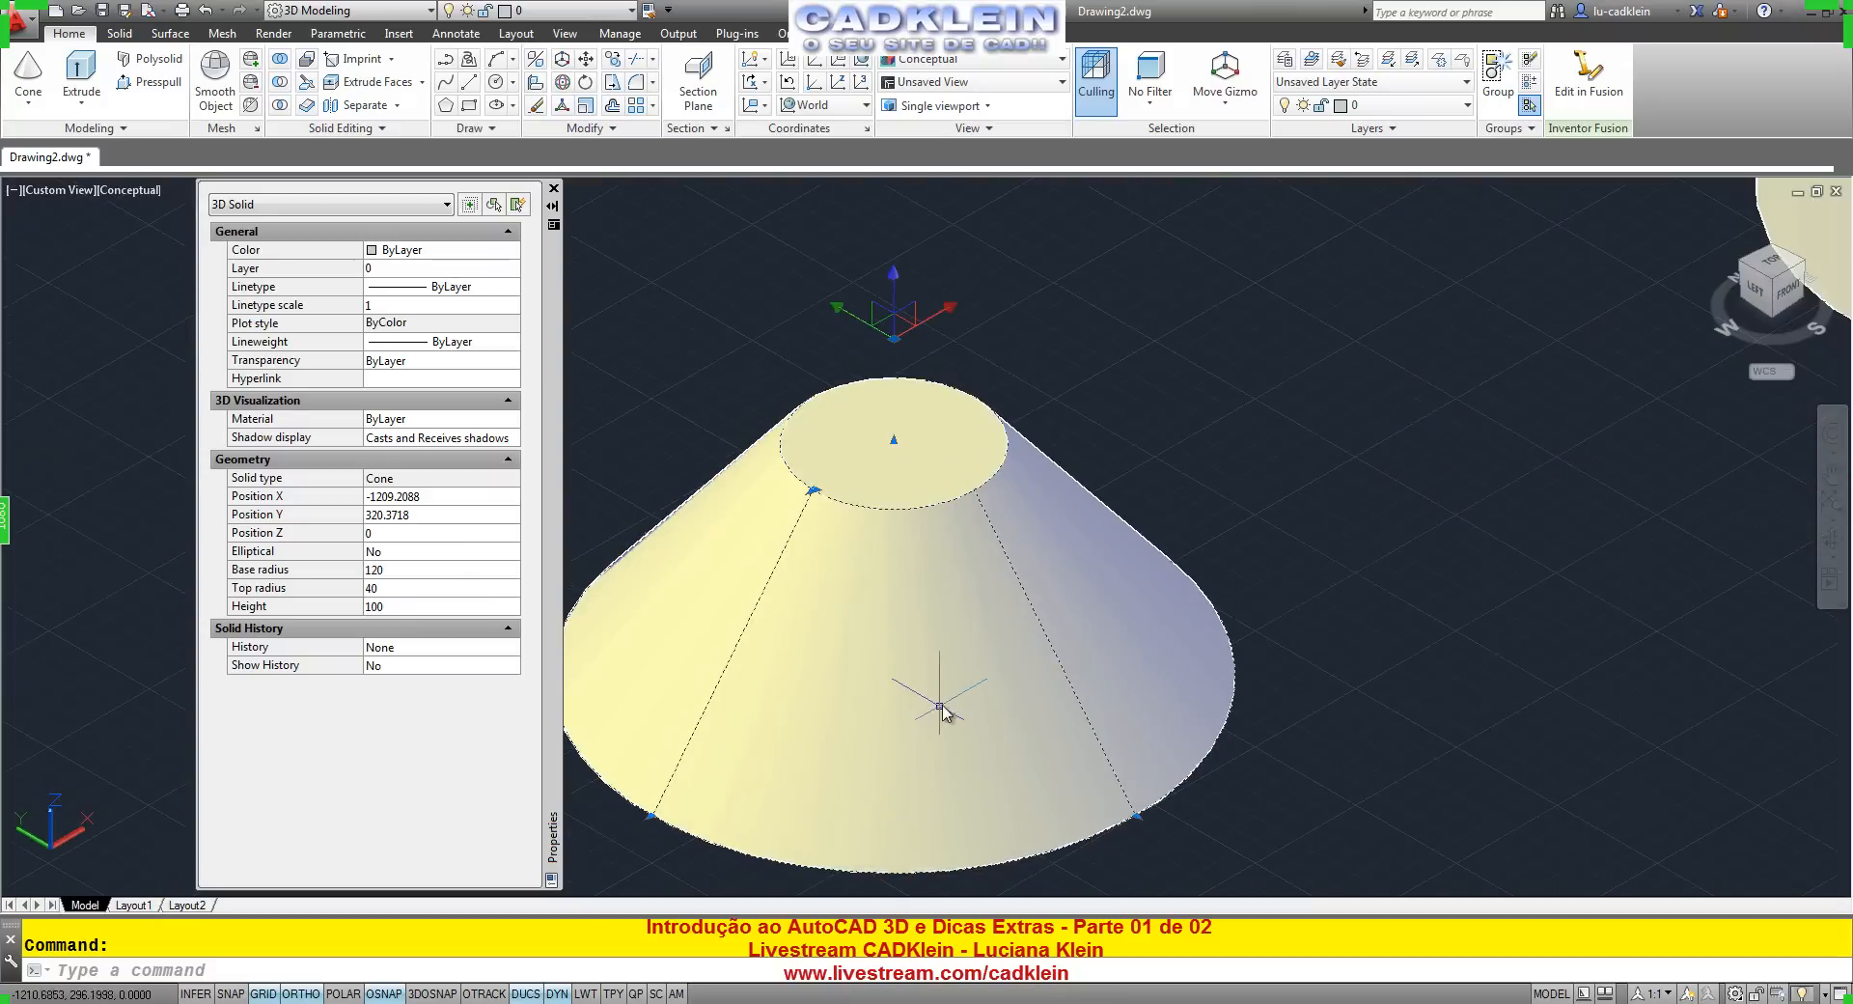
scroll(980, 661, down, 2)
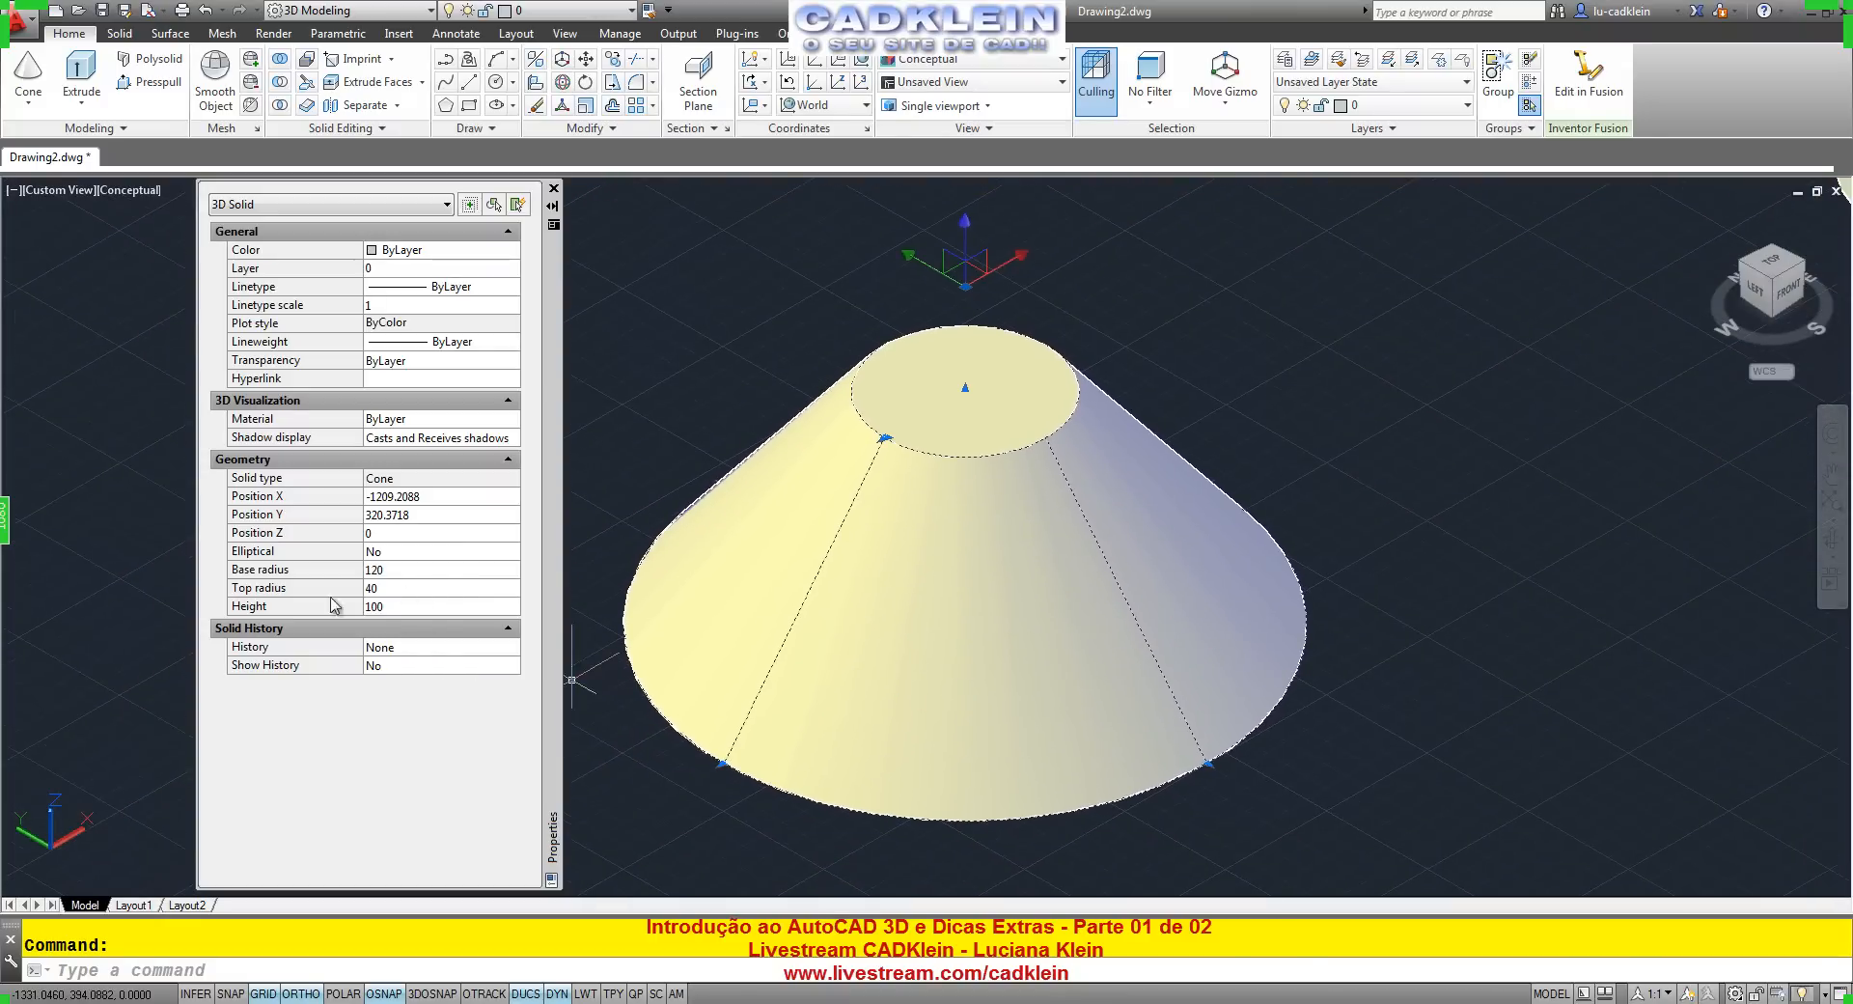
click(406, 589)
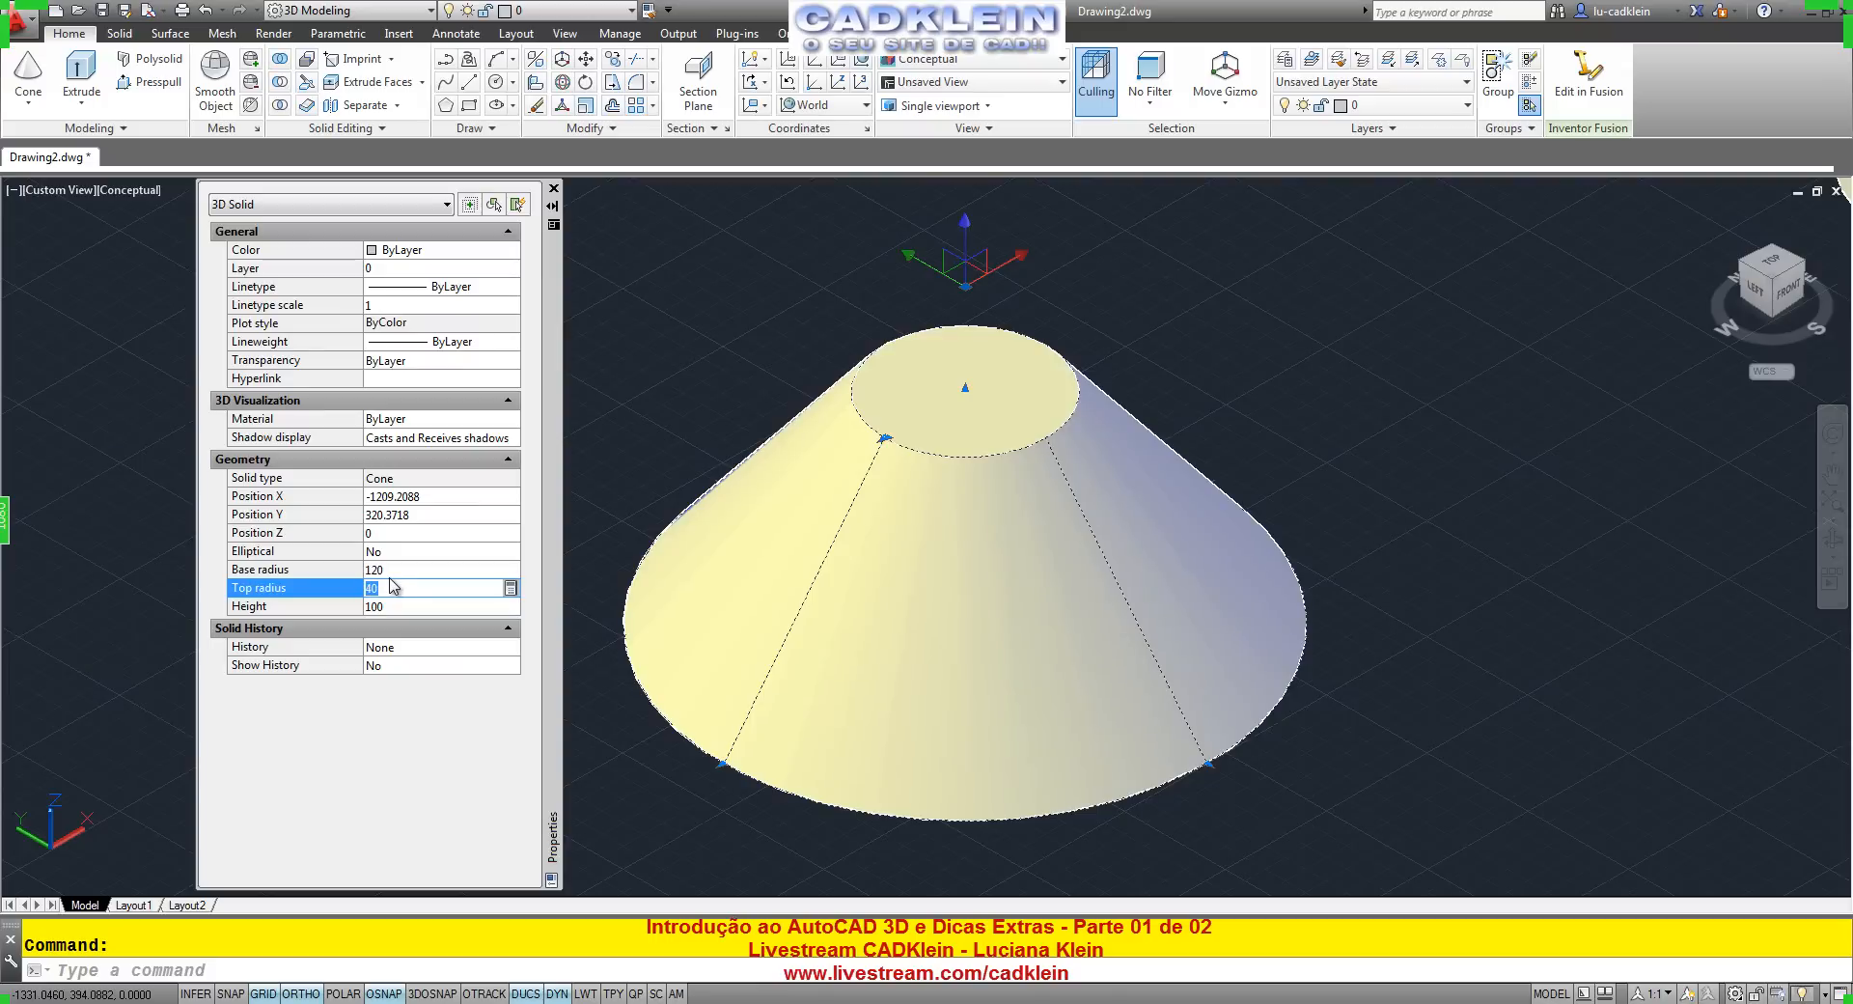
key(Tab)
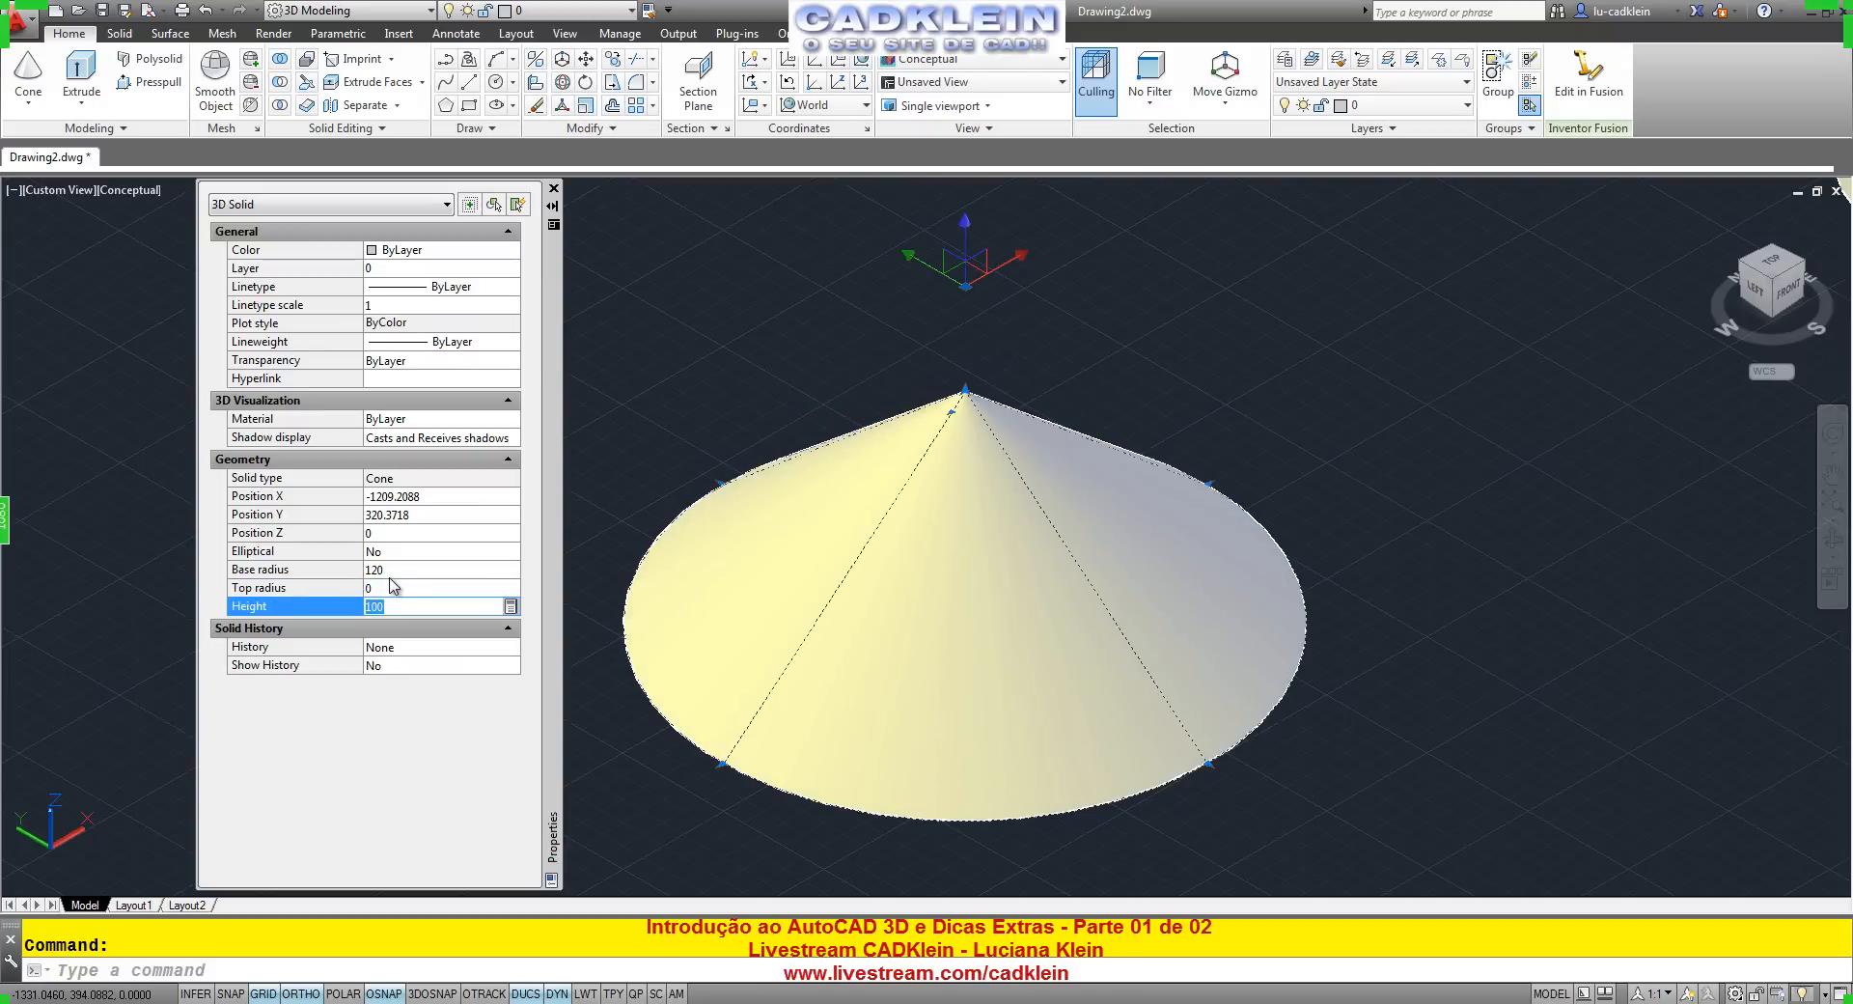
click(391, 588)
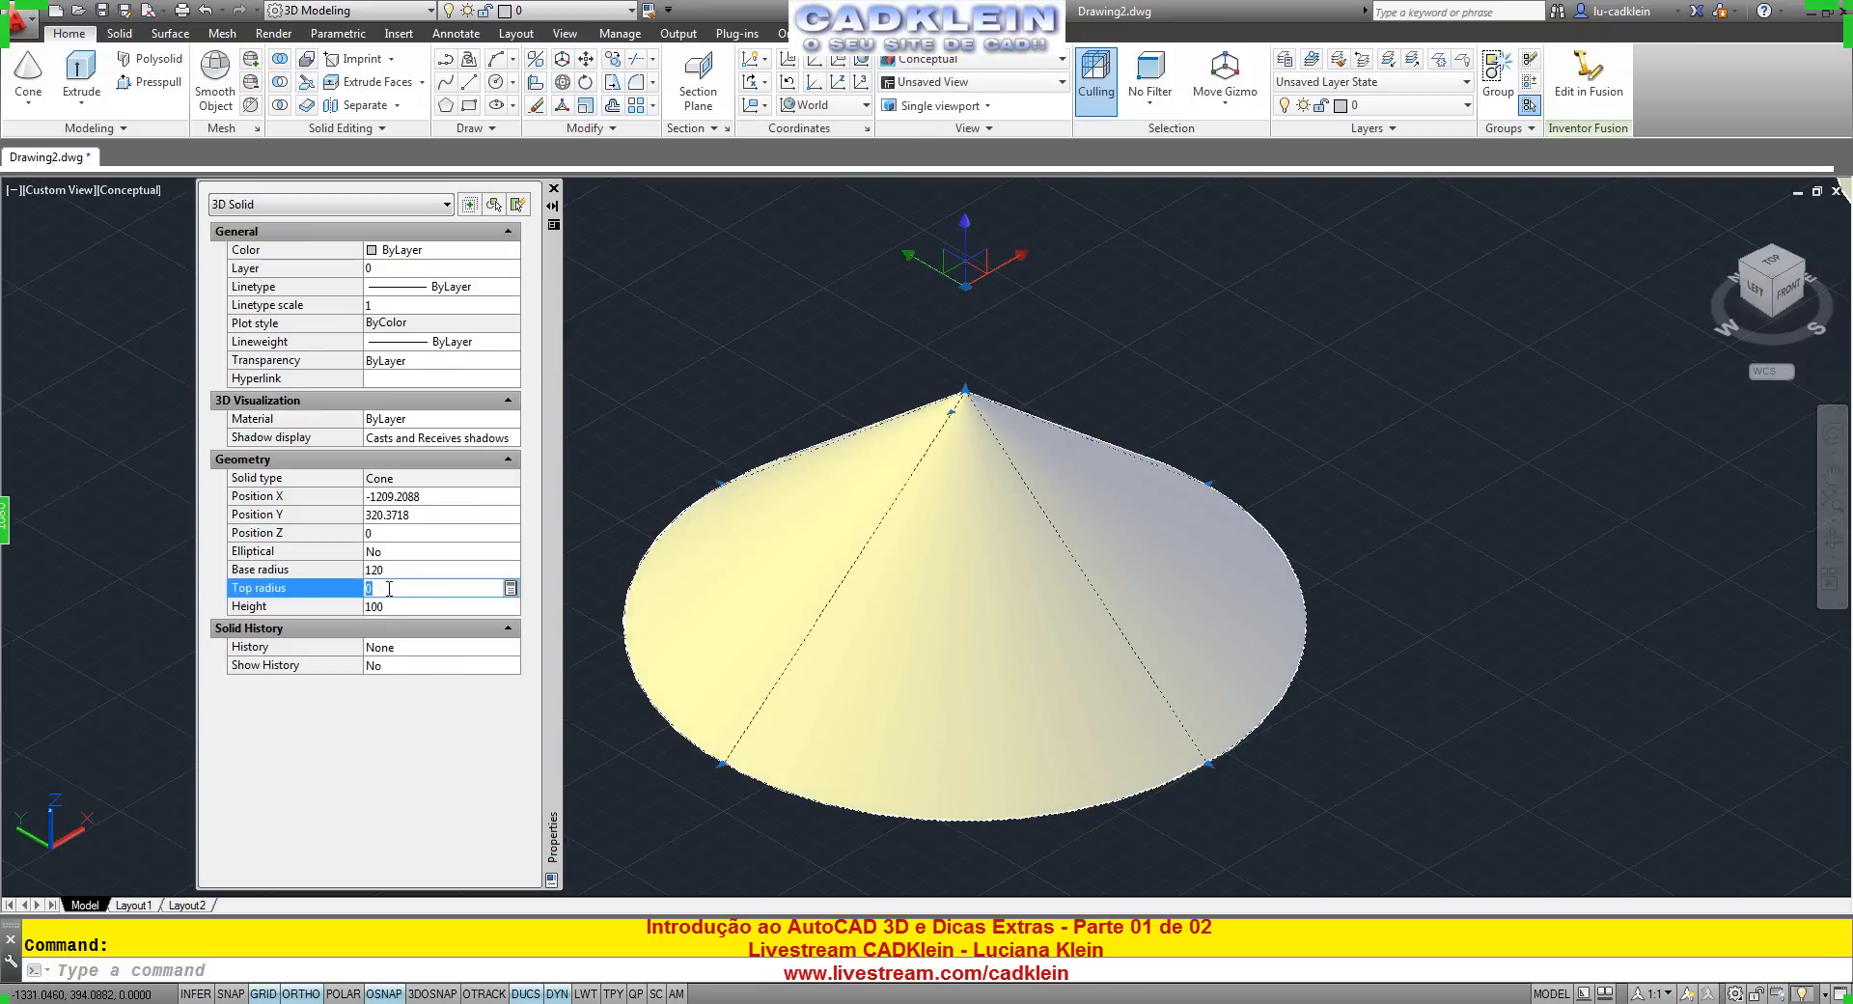
text(50)
key(Tab)
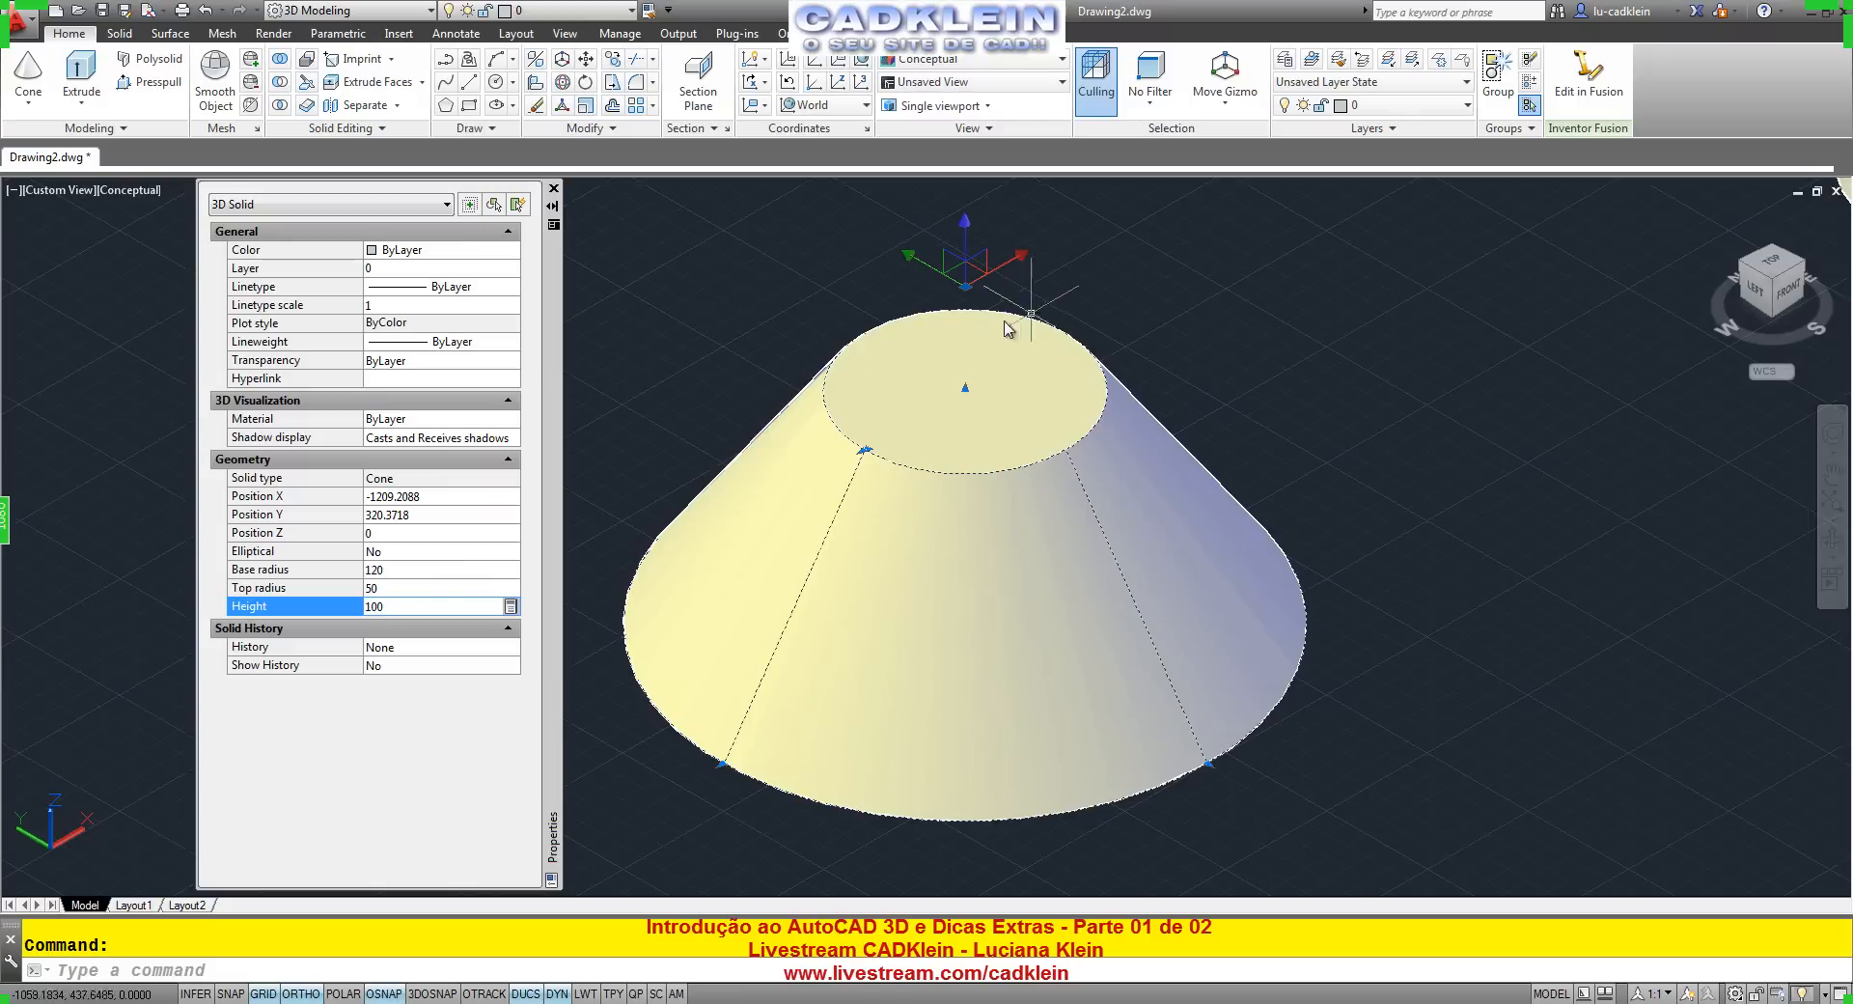
Stretch the cone's top radius outward with its grip to about 246, then close the properties and deselect the cone.
click(864, 454)
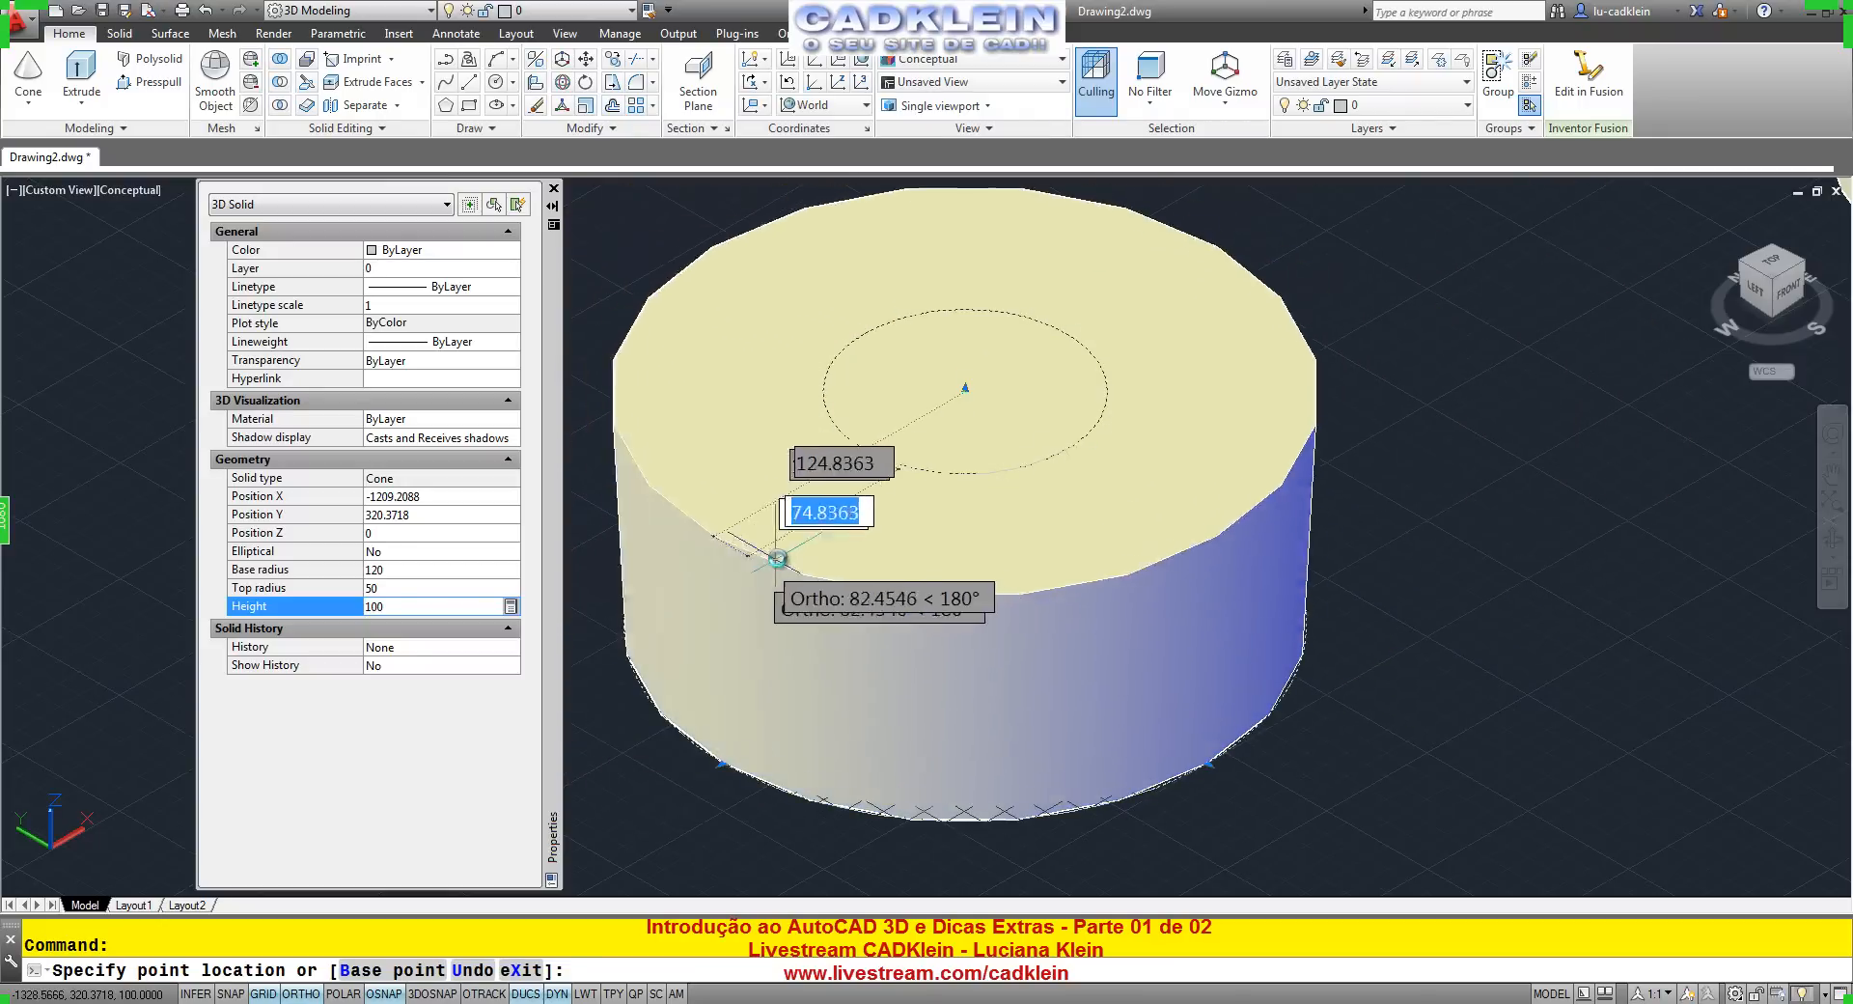
click(572, 612)
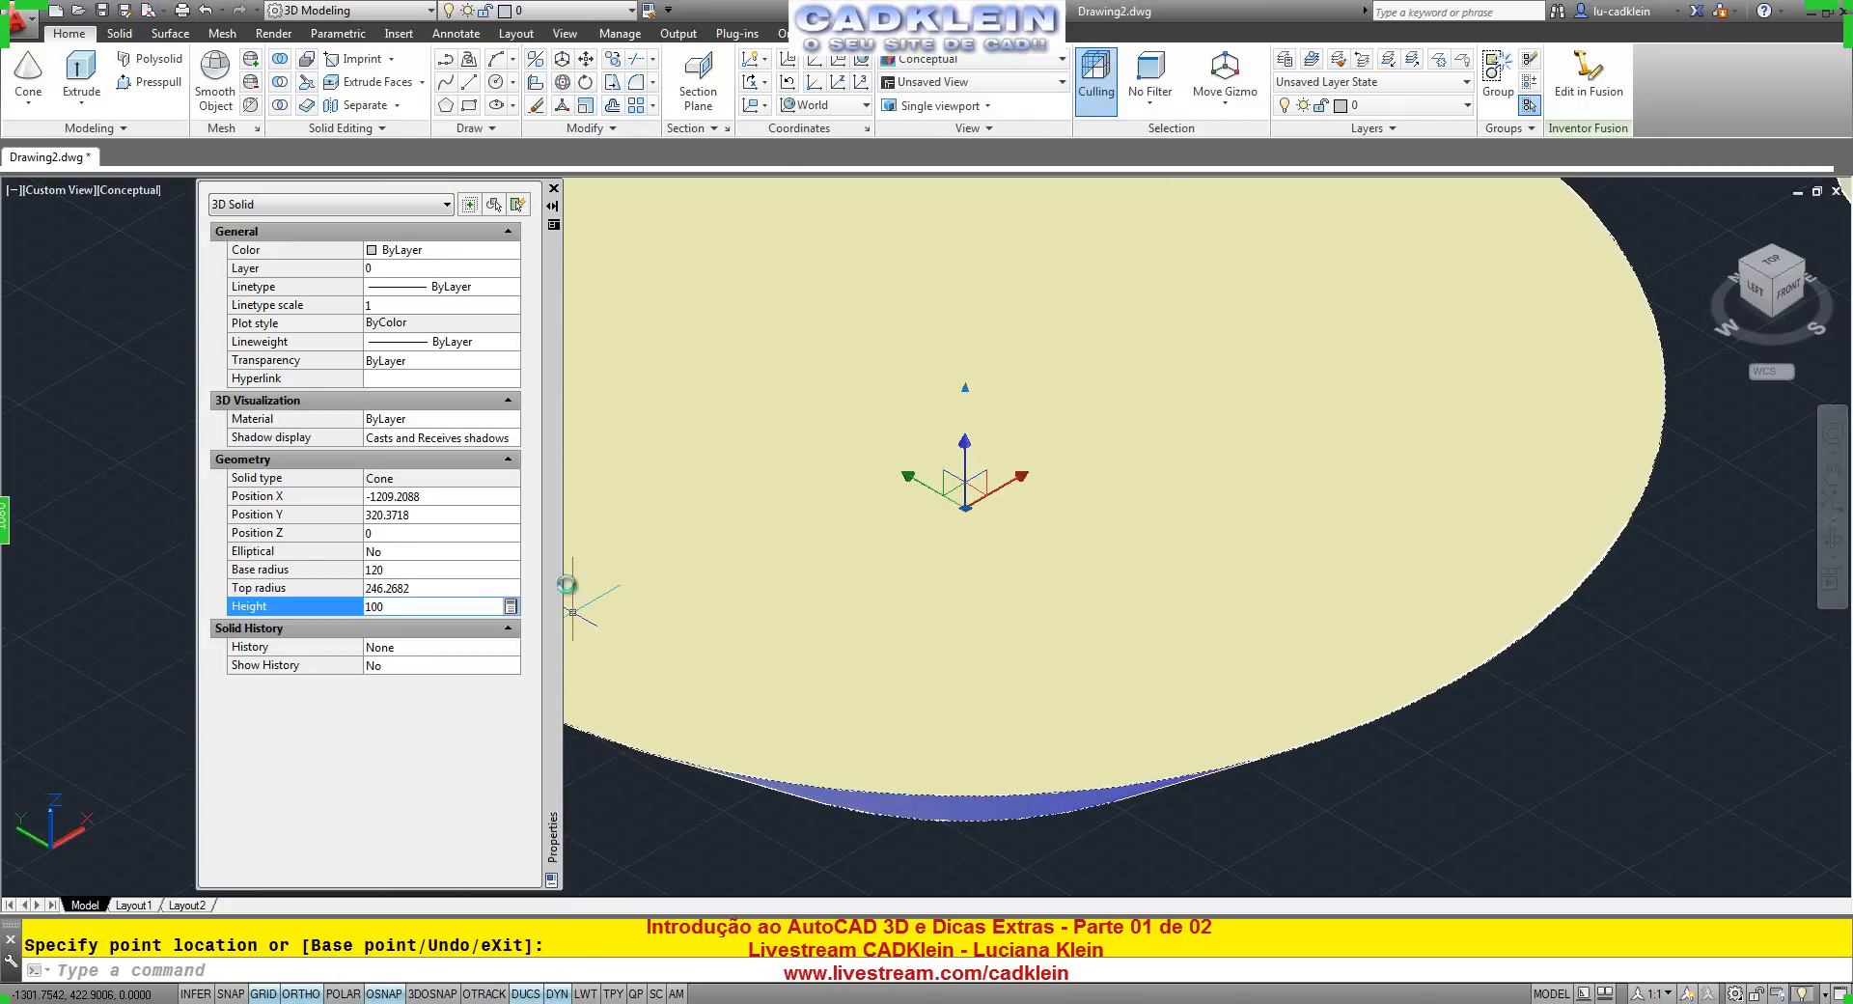
click(553, 189)
scroll(869, 458, down, 3)
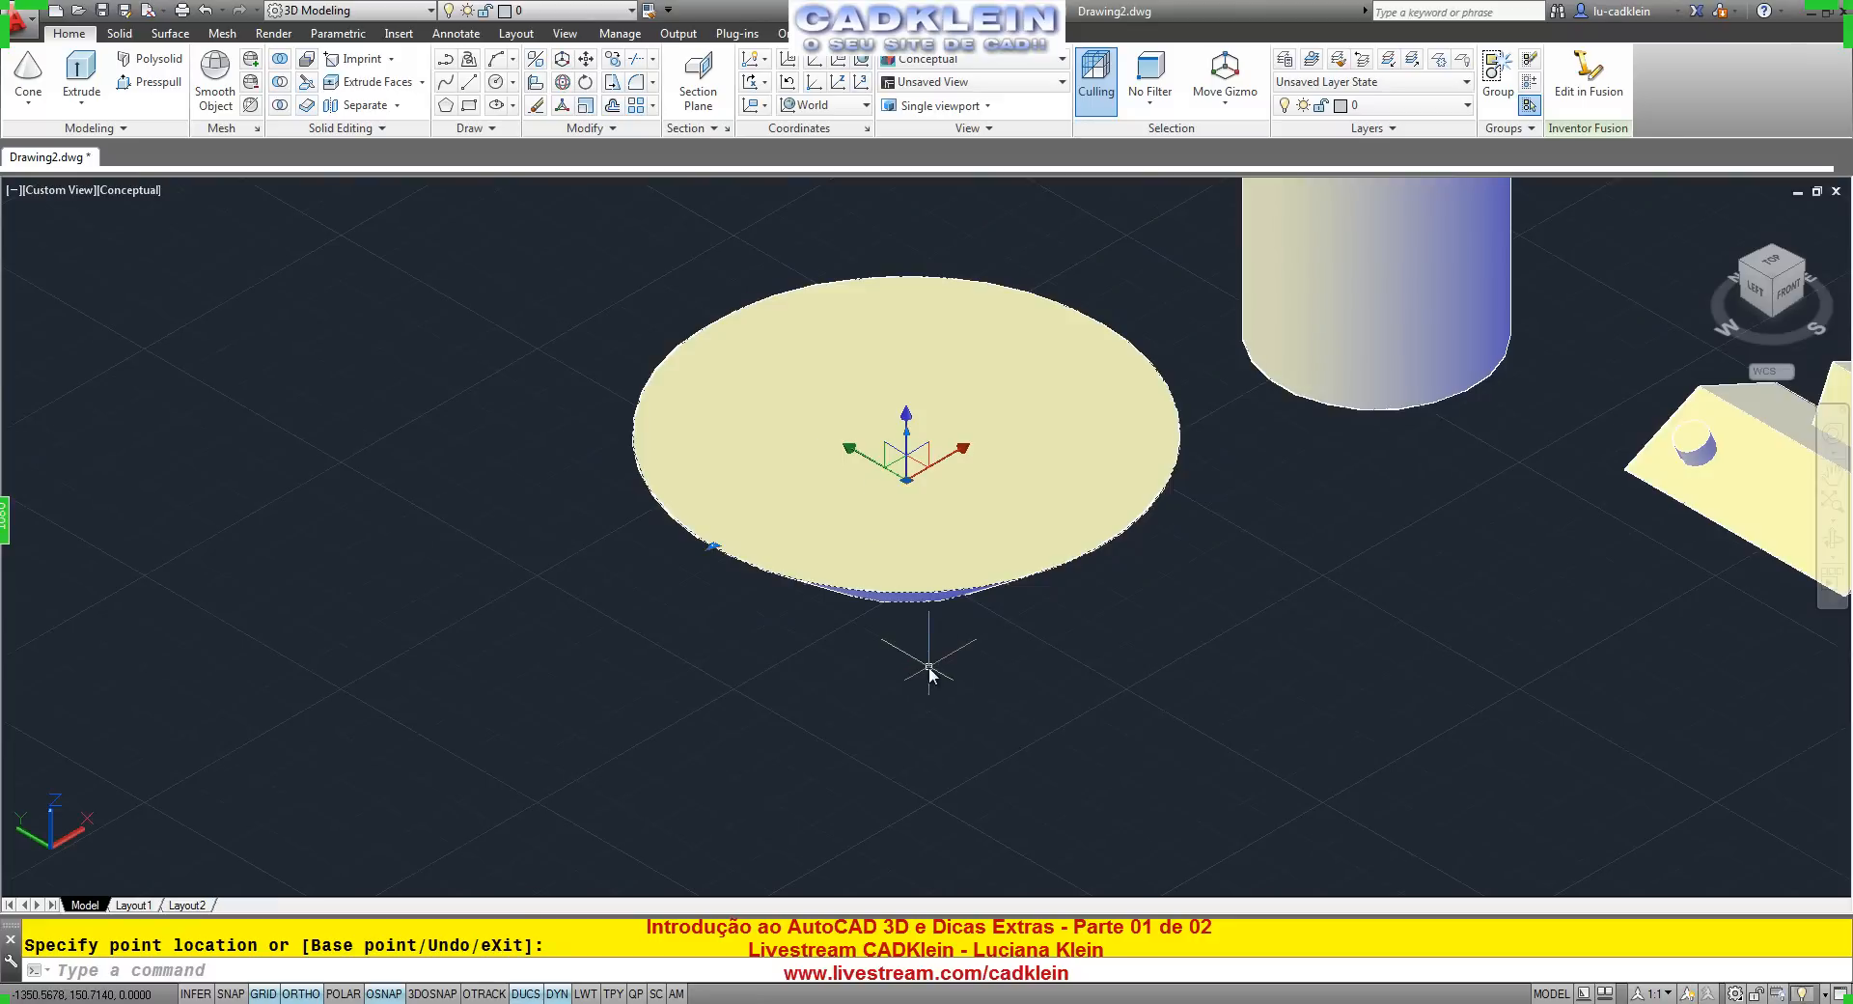
key(Escape)
Orbit the view with the ORBIT command to examine the widened cone beside the large cylinder.
text(ORBIT)
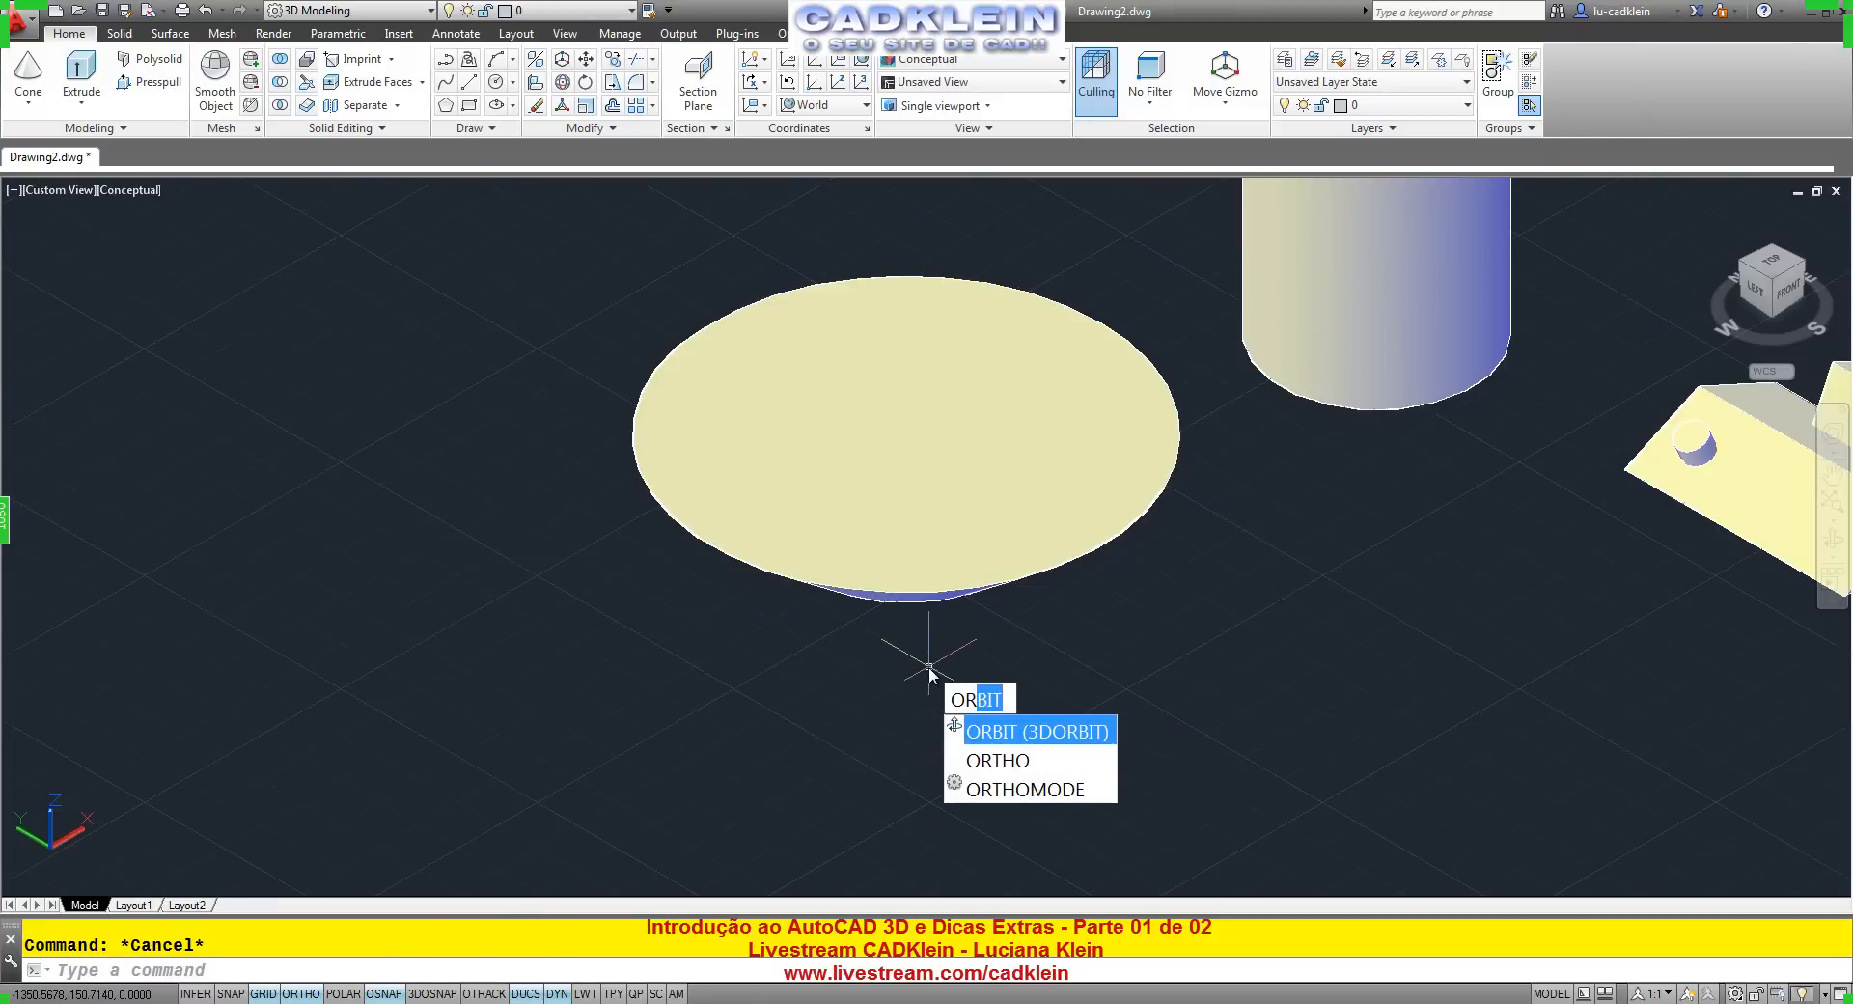
key(Return)
drag(959, 720, 1143, 663)
drag(1069, 543, 871, 587)
key(Escape)
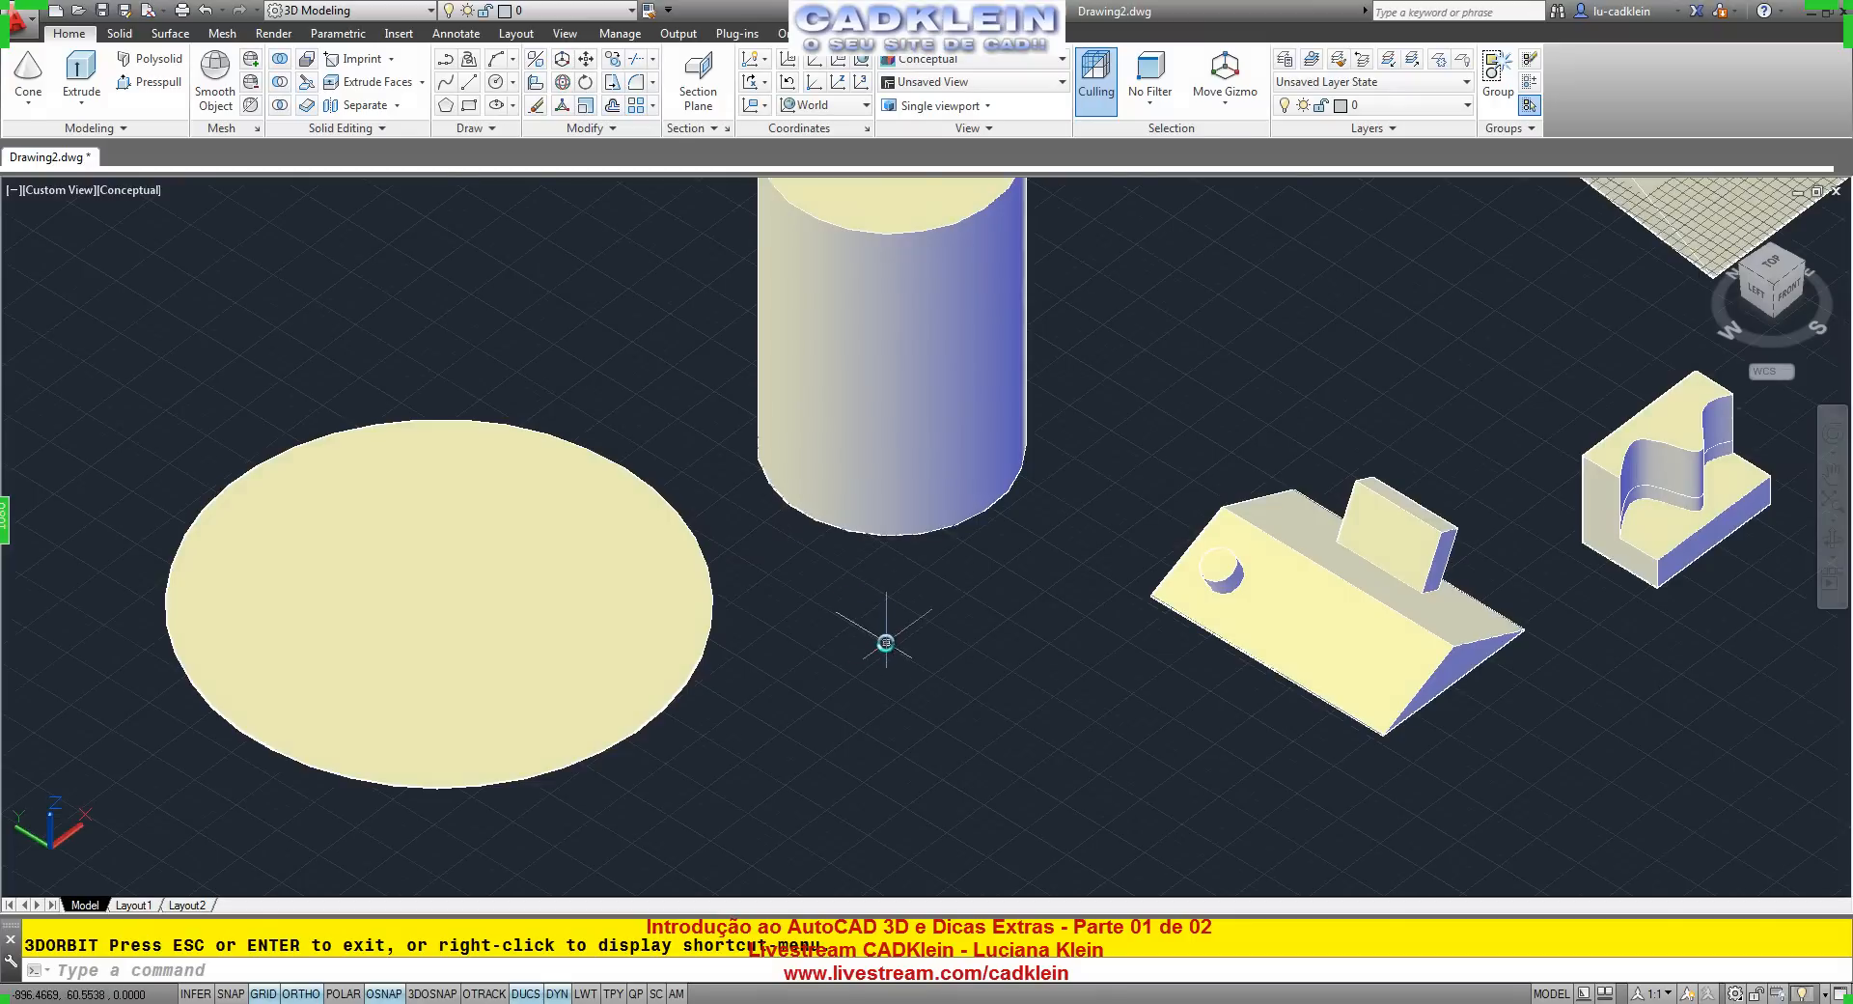
text(ORBIT)
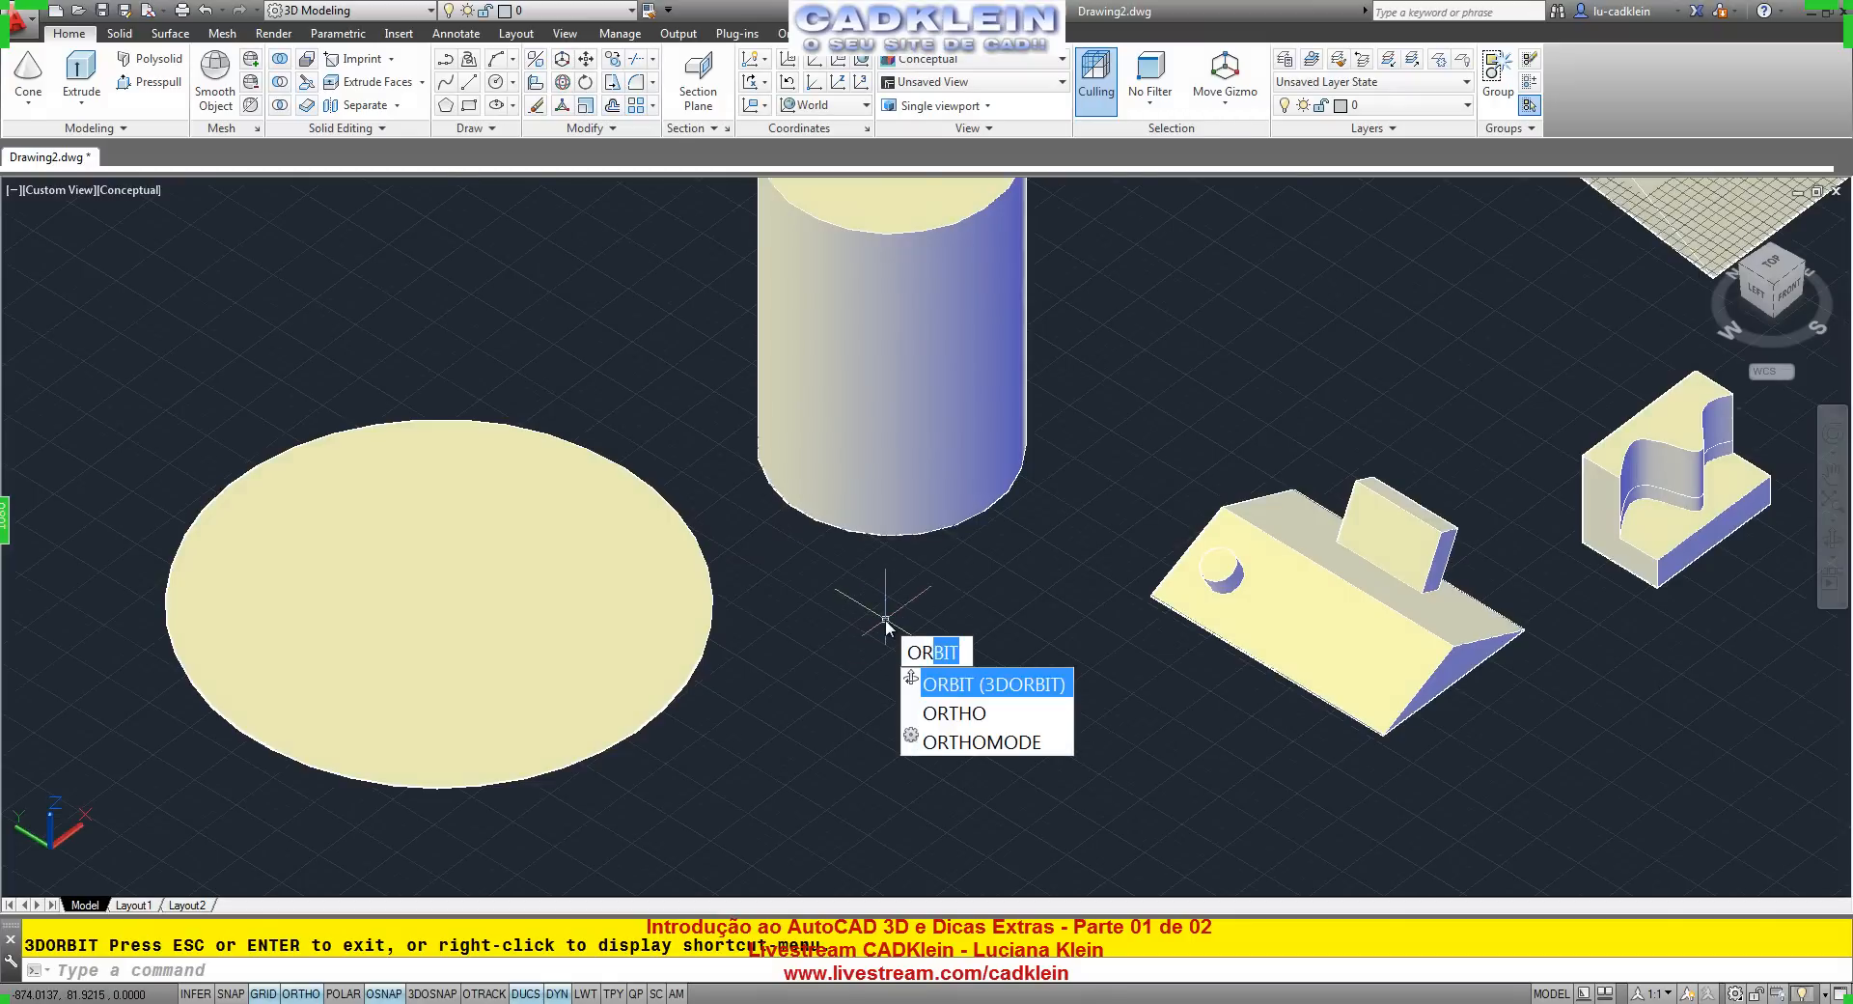
key(Escape)
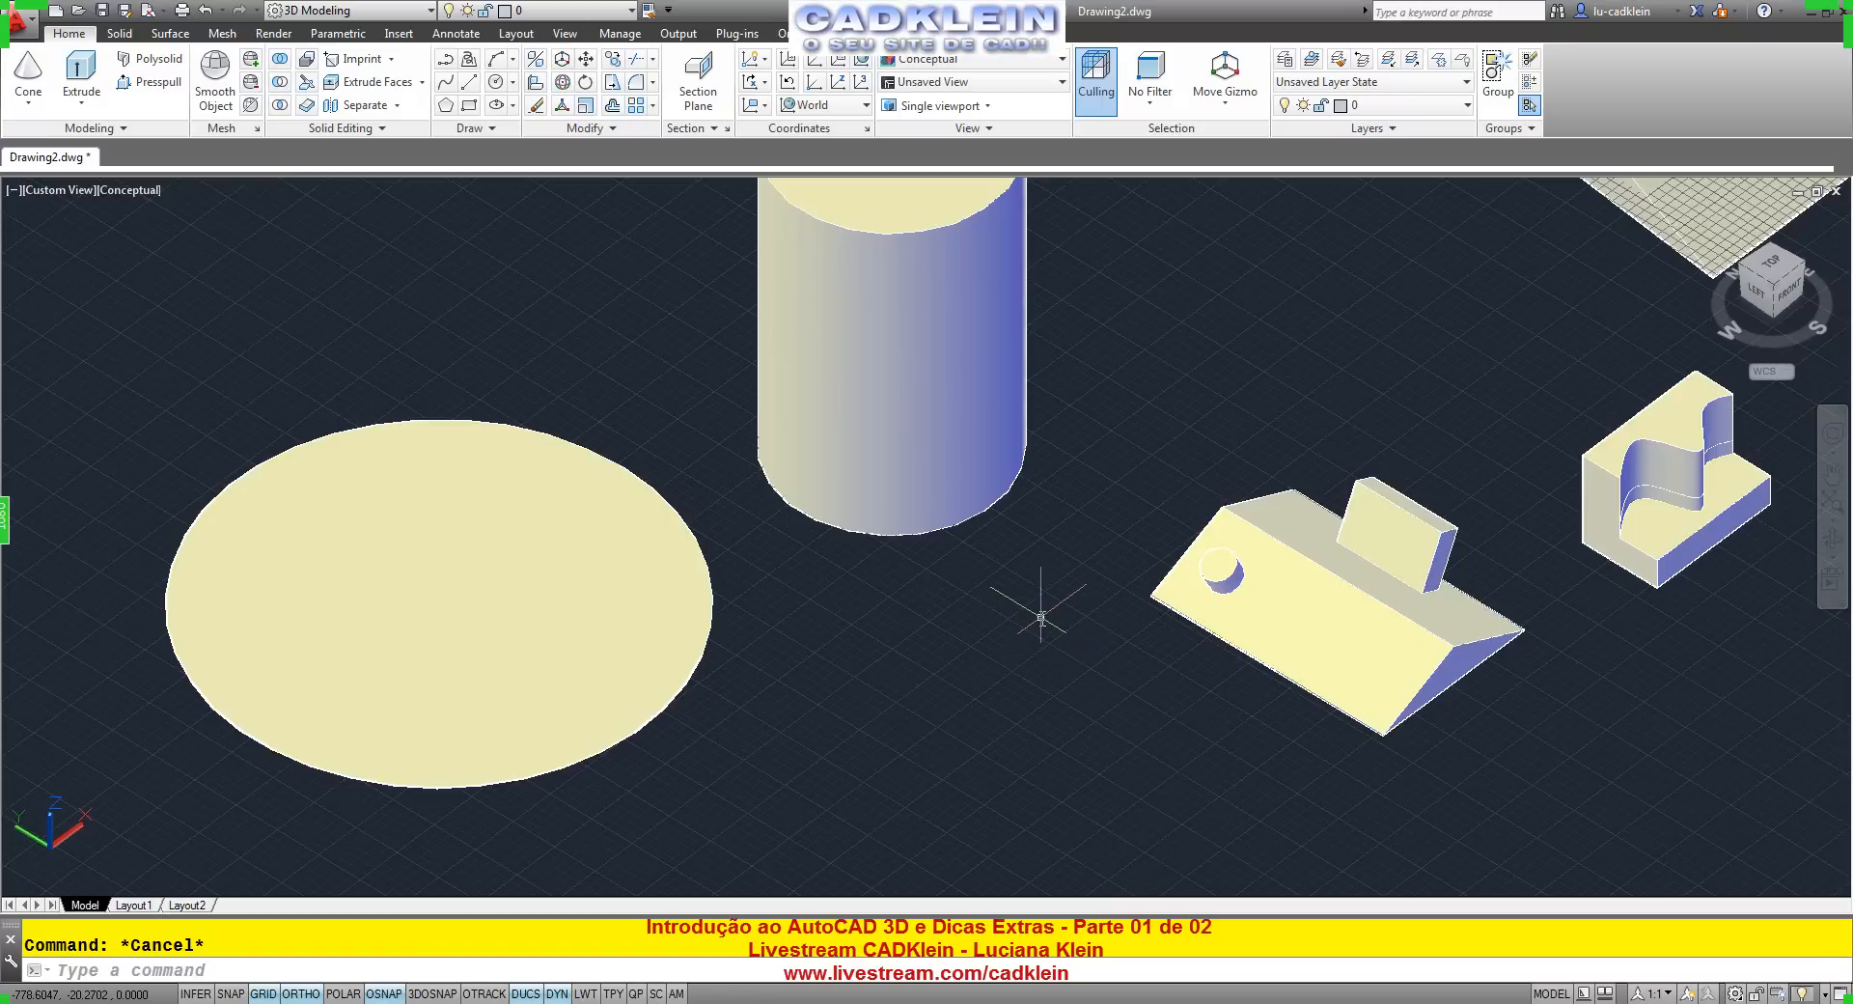
Orbit freely around the solids without a command to examine the inverted cone's tapered side.
shift+middle_drag(1040, 616, 1080, 607)
scroll(1088, 580, down, 2)
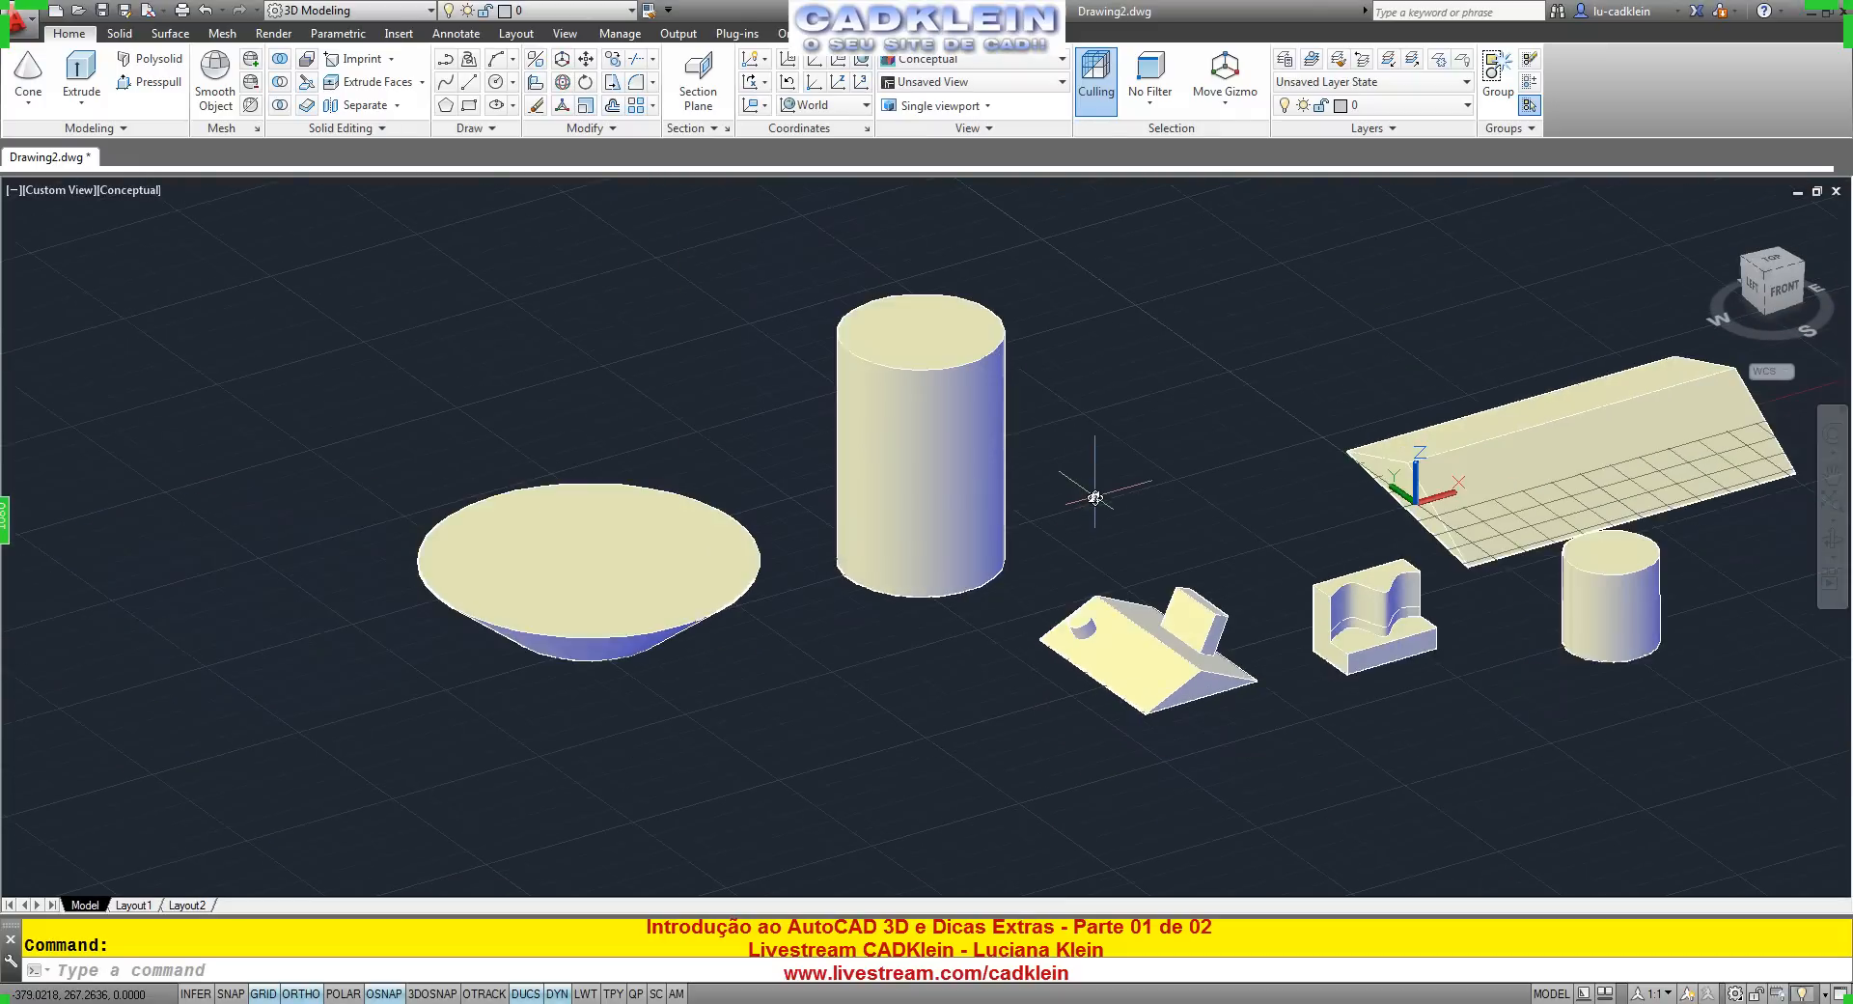
scroll(1086, 487, up, 2)
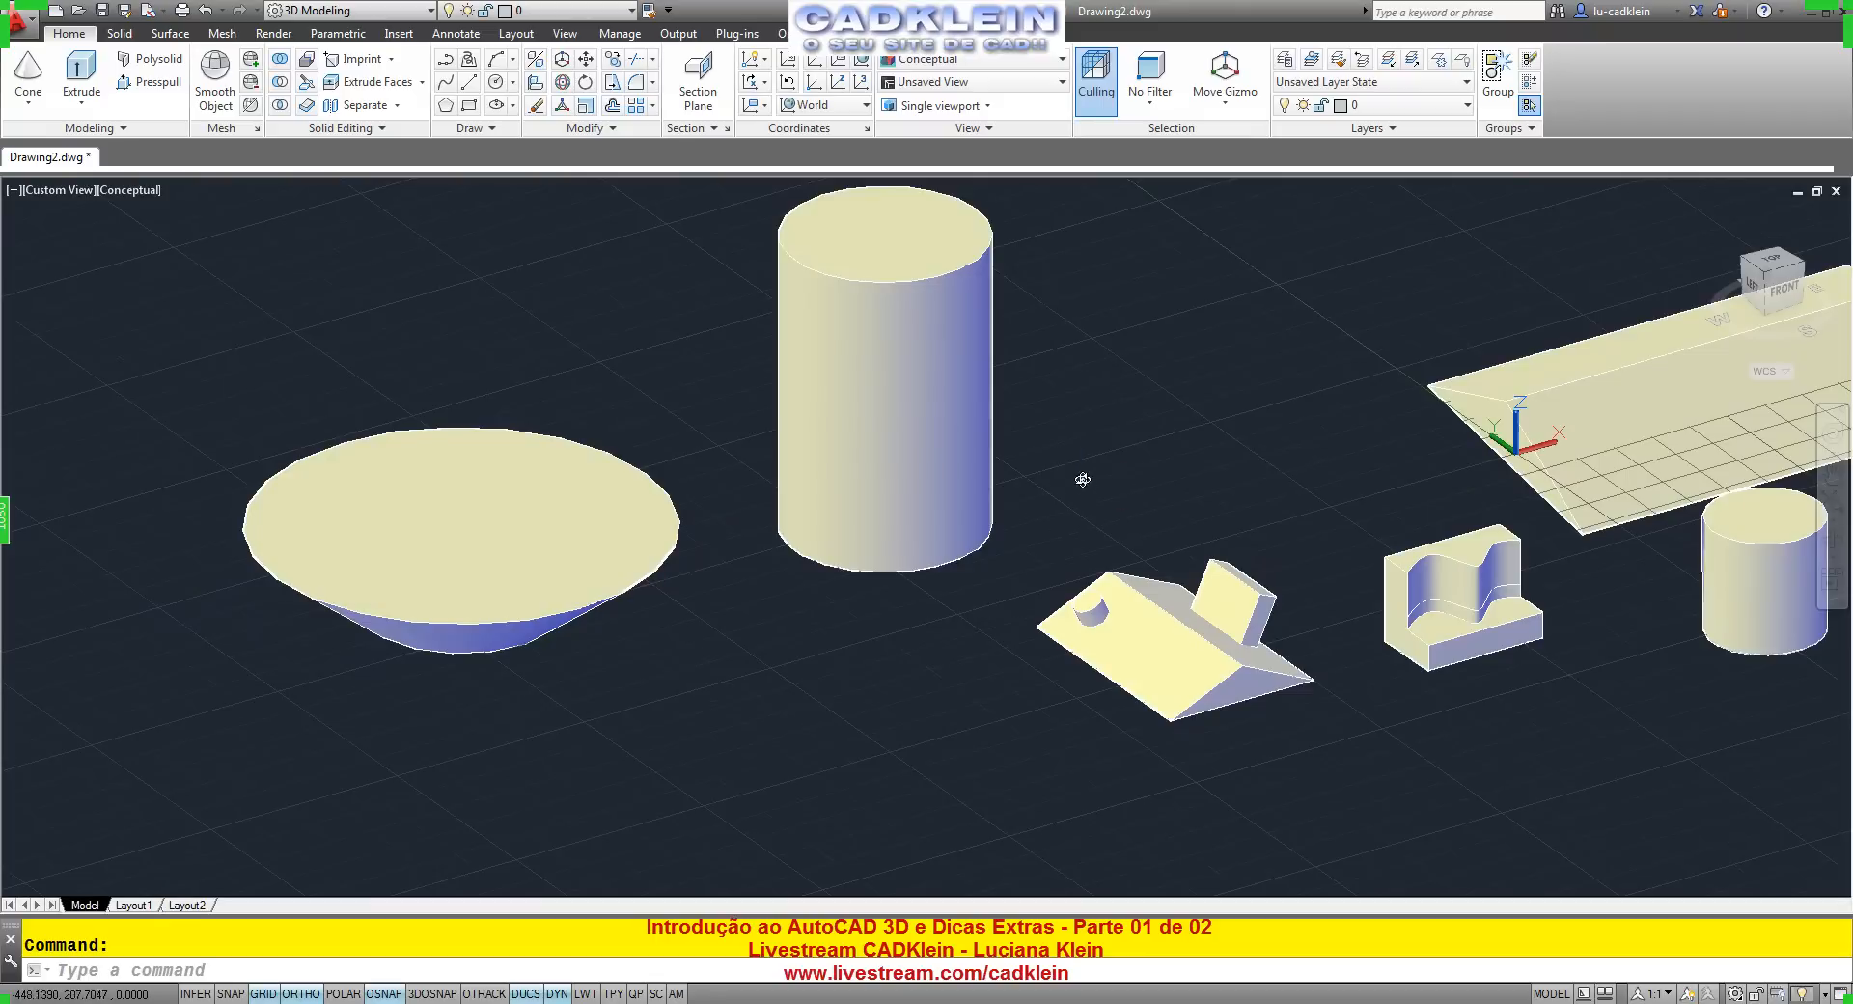
scroll(1082, 473, down, 2)
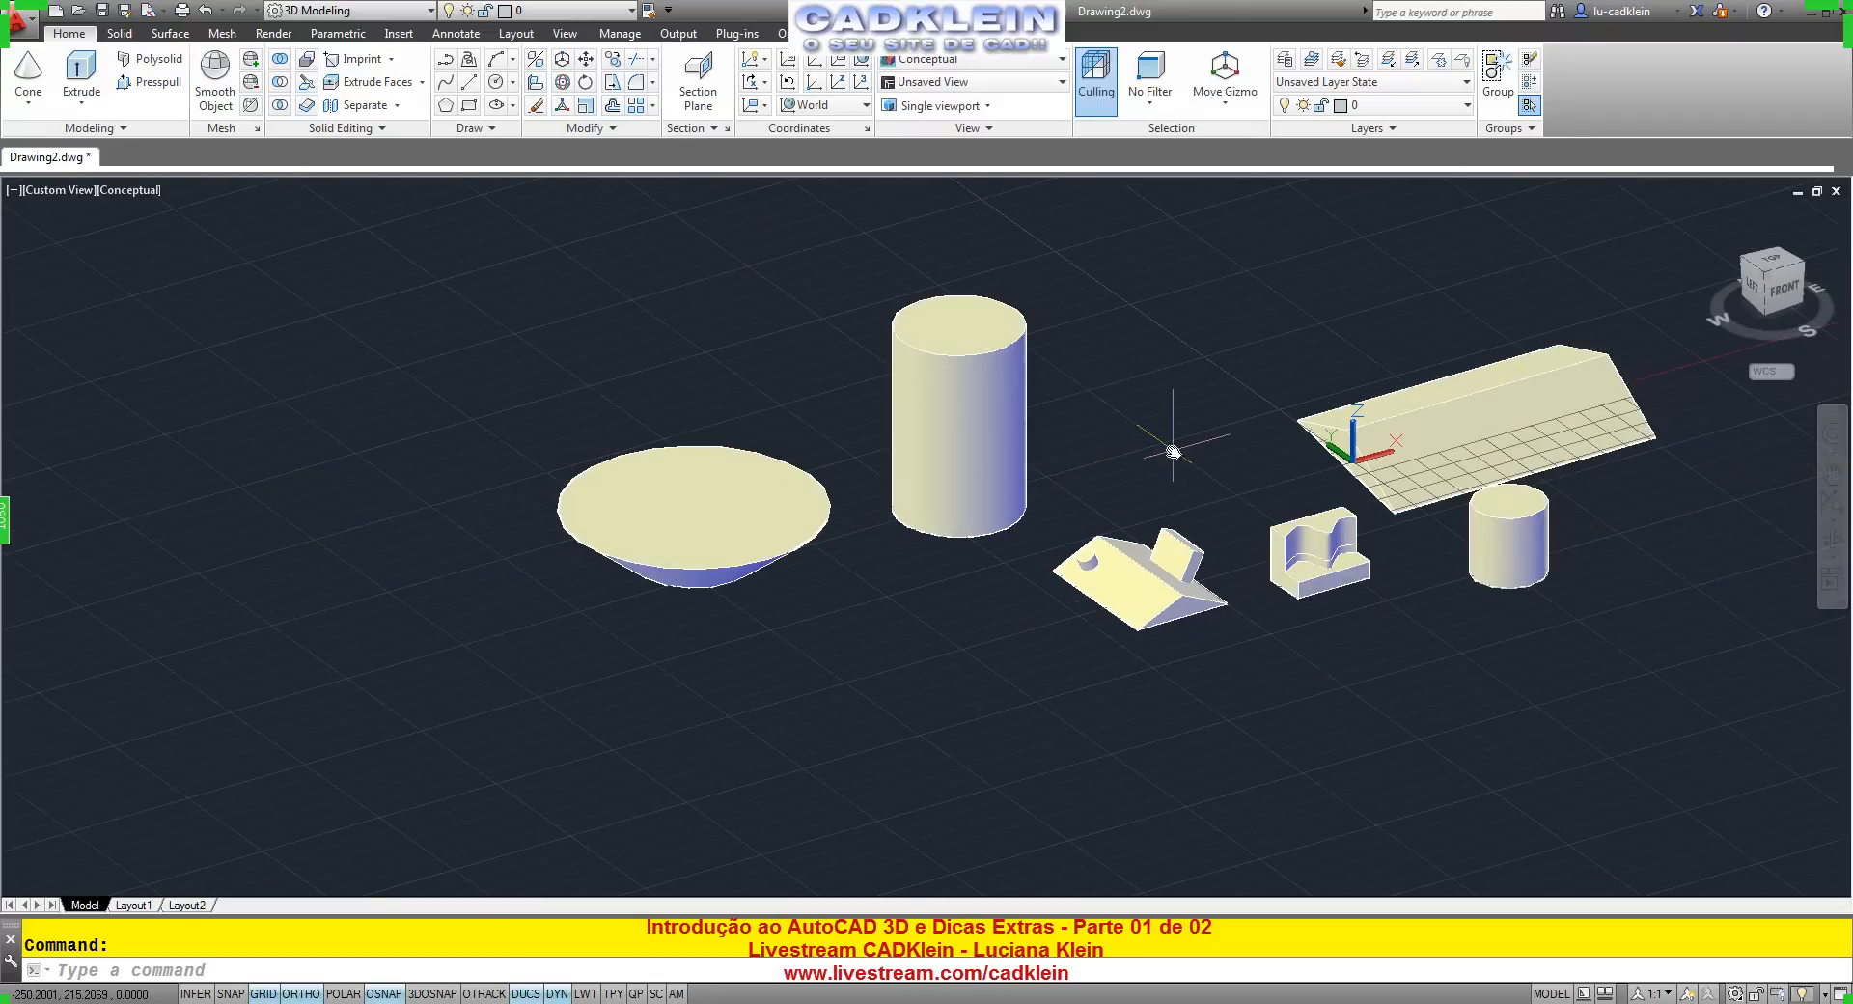
middle_drag(1172, 451, 1107, 429)
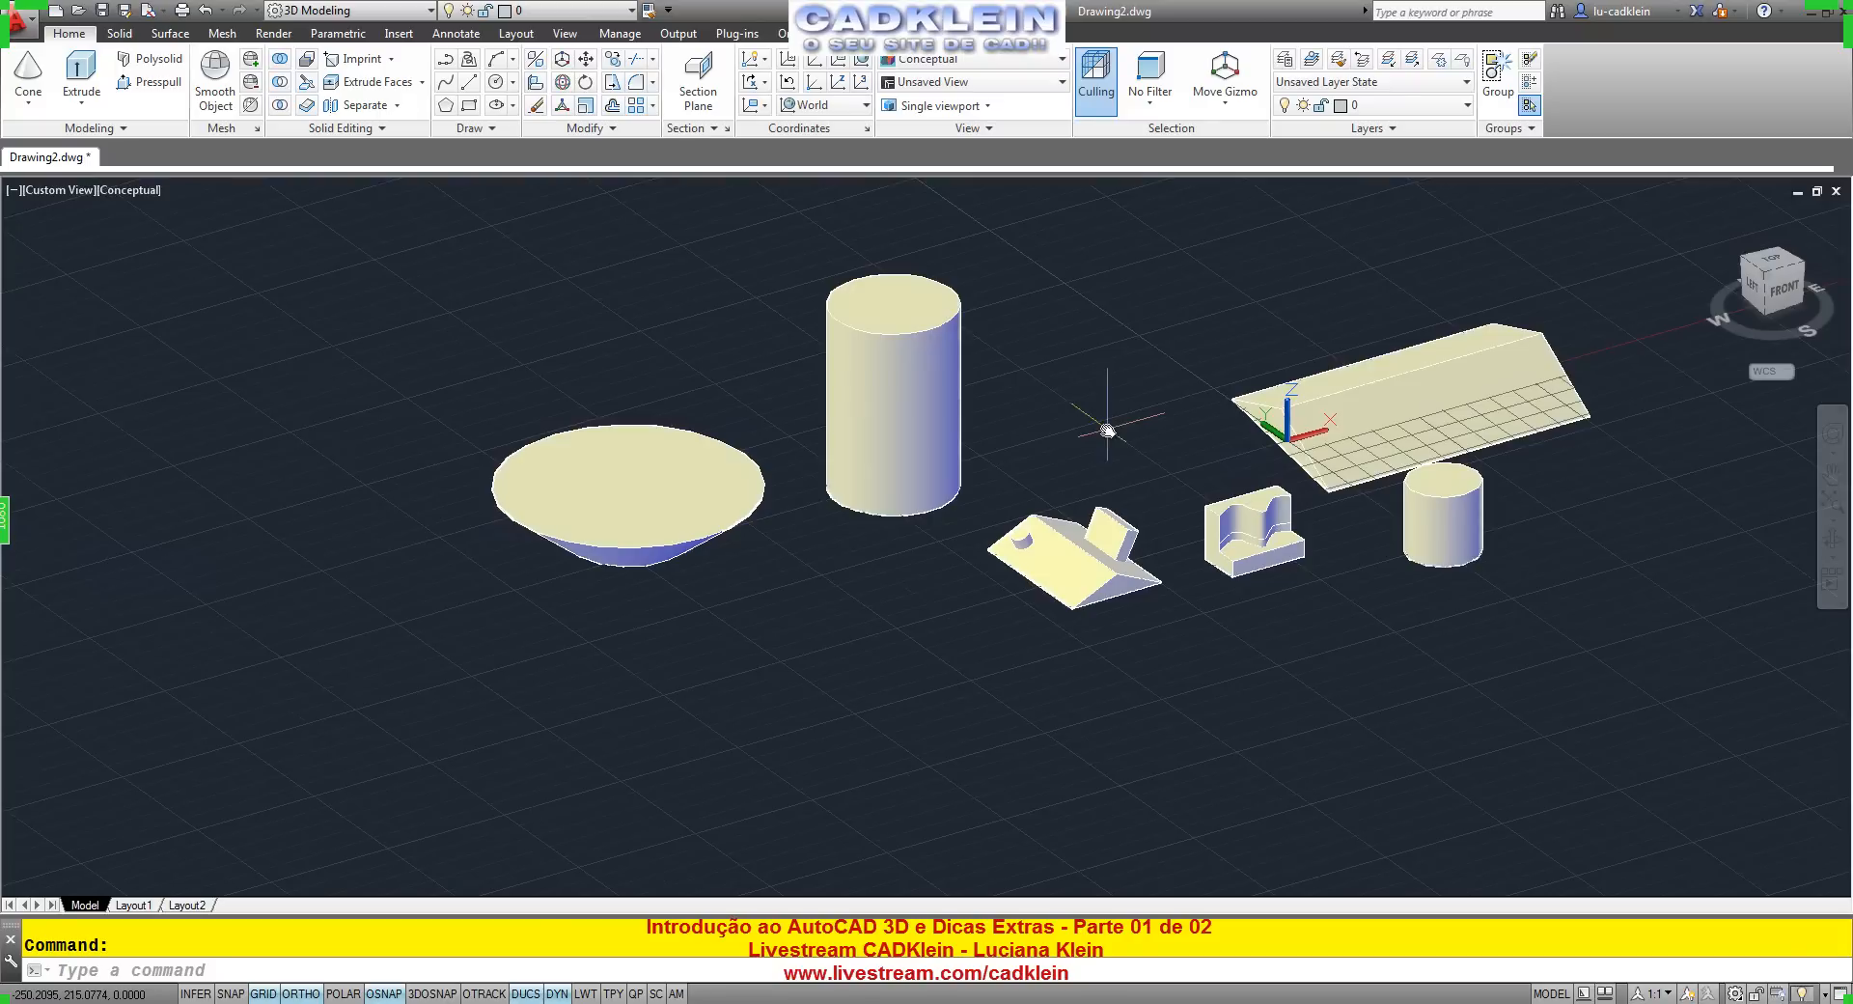
shift+middle_drag(1108, 429, 1007, 468)
scroll(932, 521, up, 2)
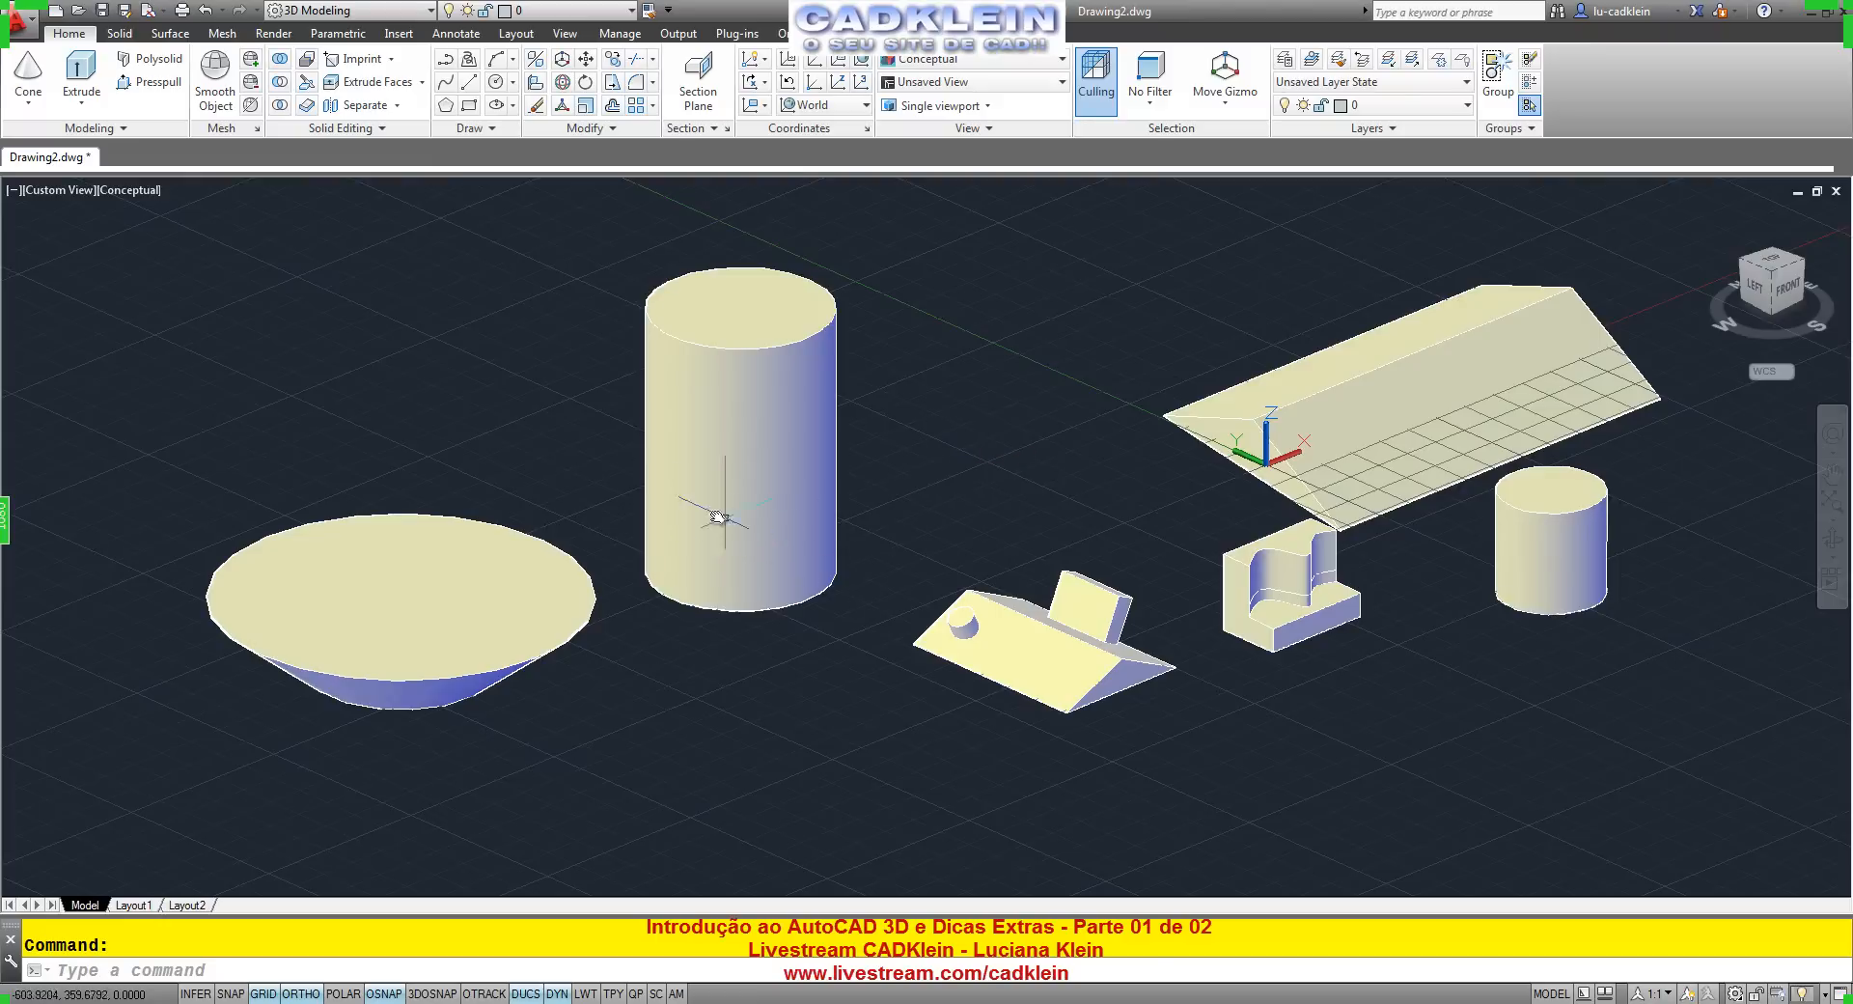
middle_drag(522, 415, 912, 415)
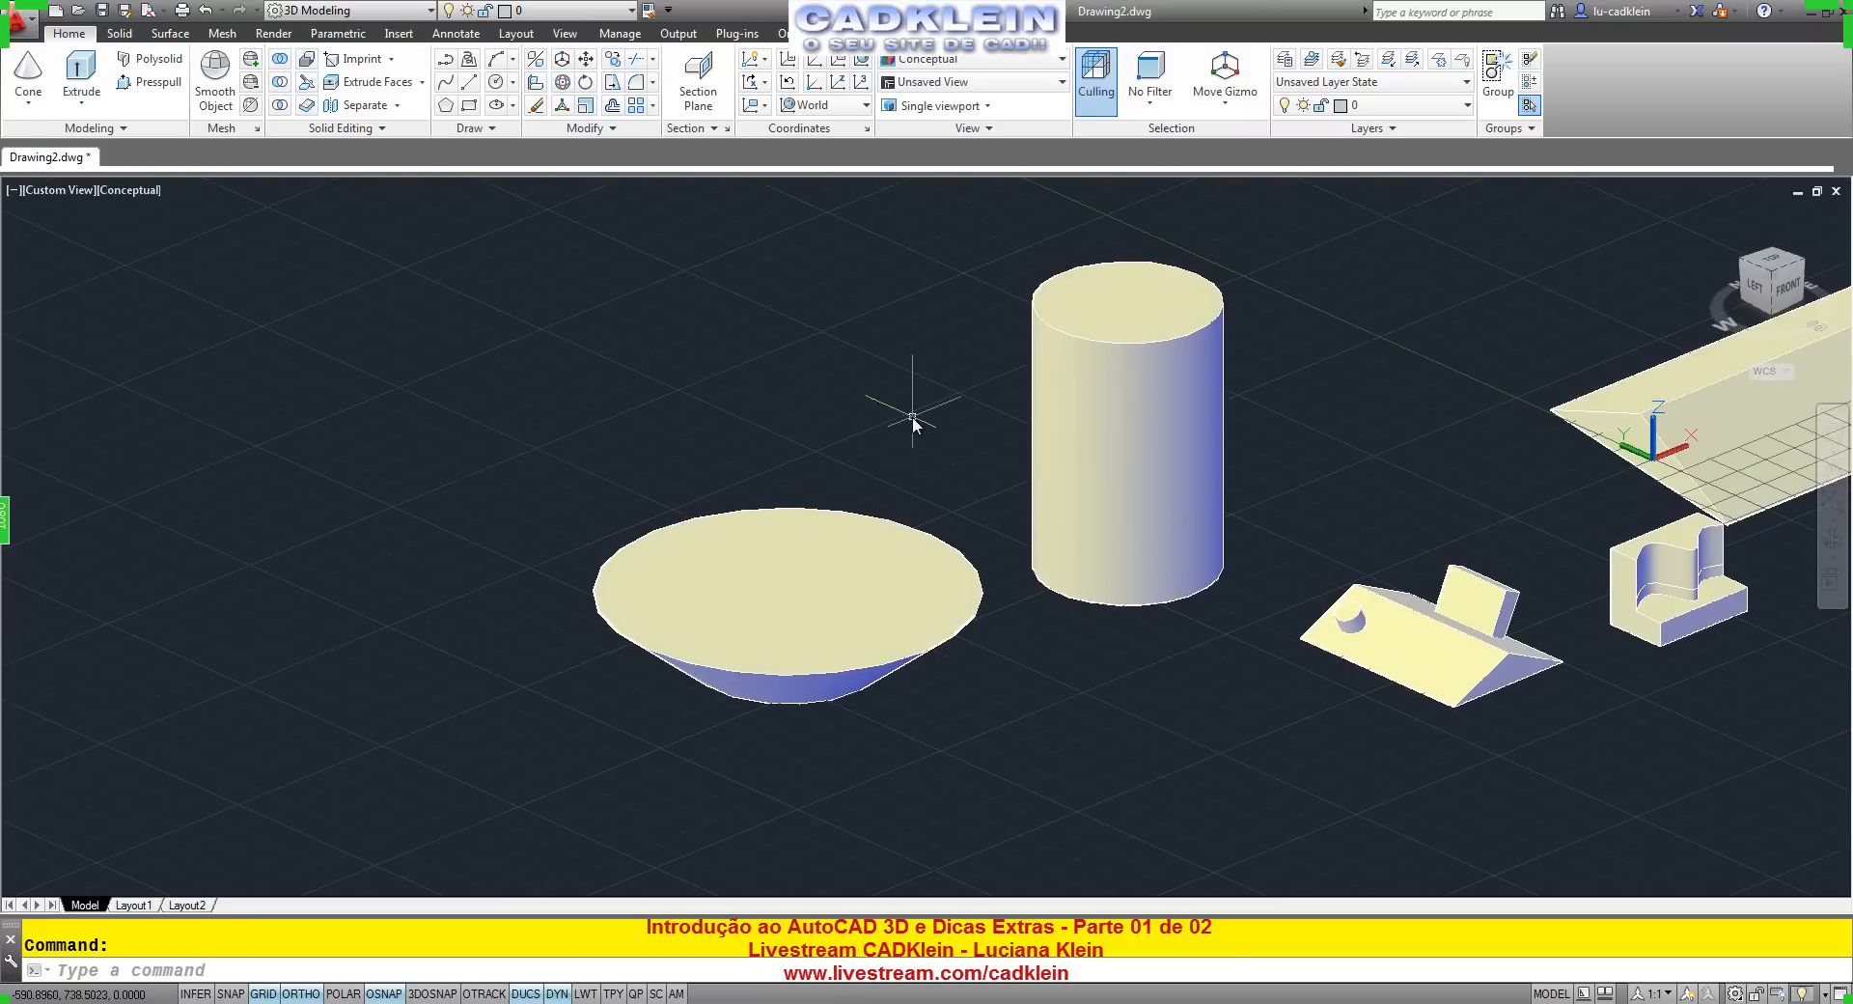
Create a sphere on the ground plane beside the inverted cone, on the side away from the large cylinder.
click(30, 104)
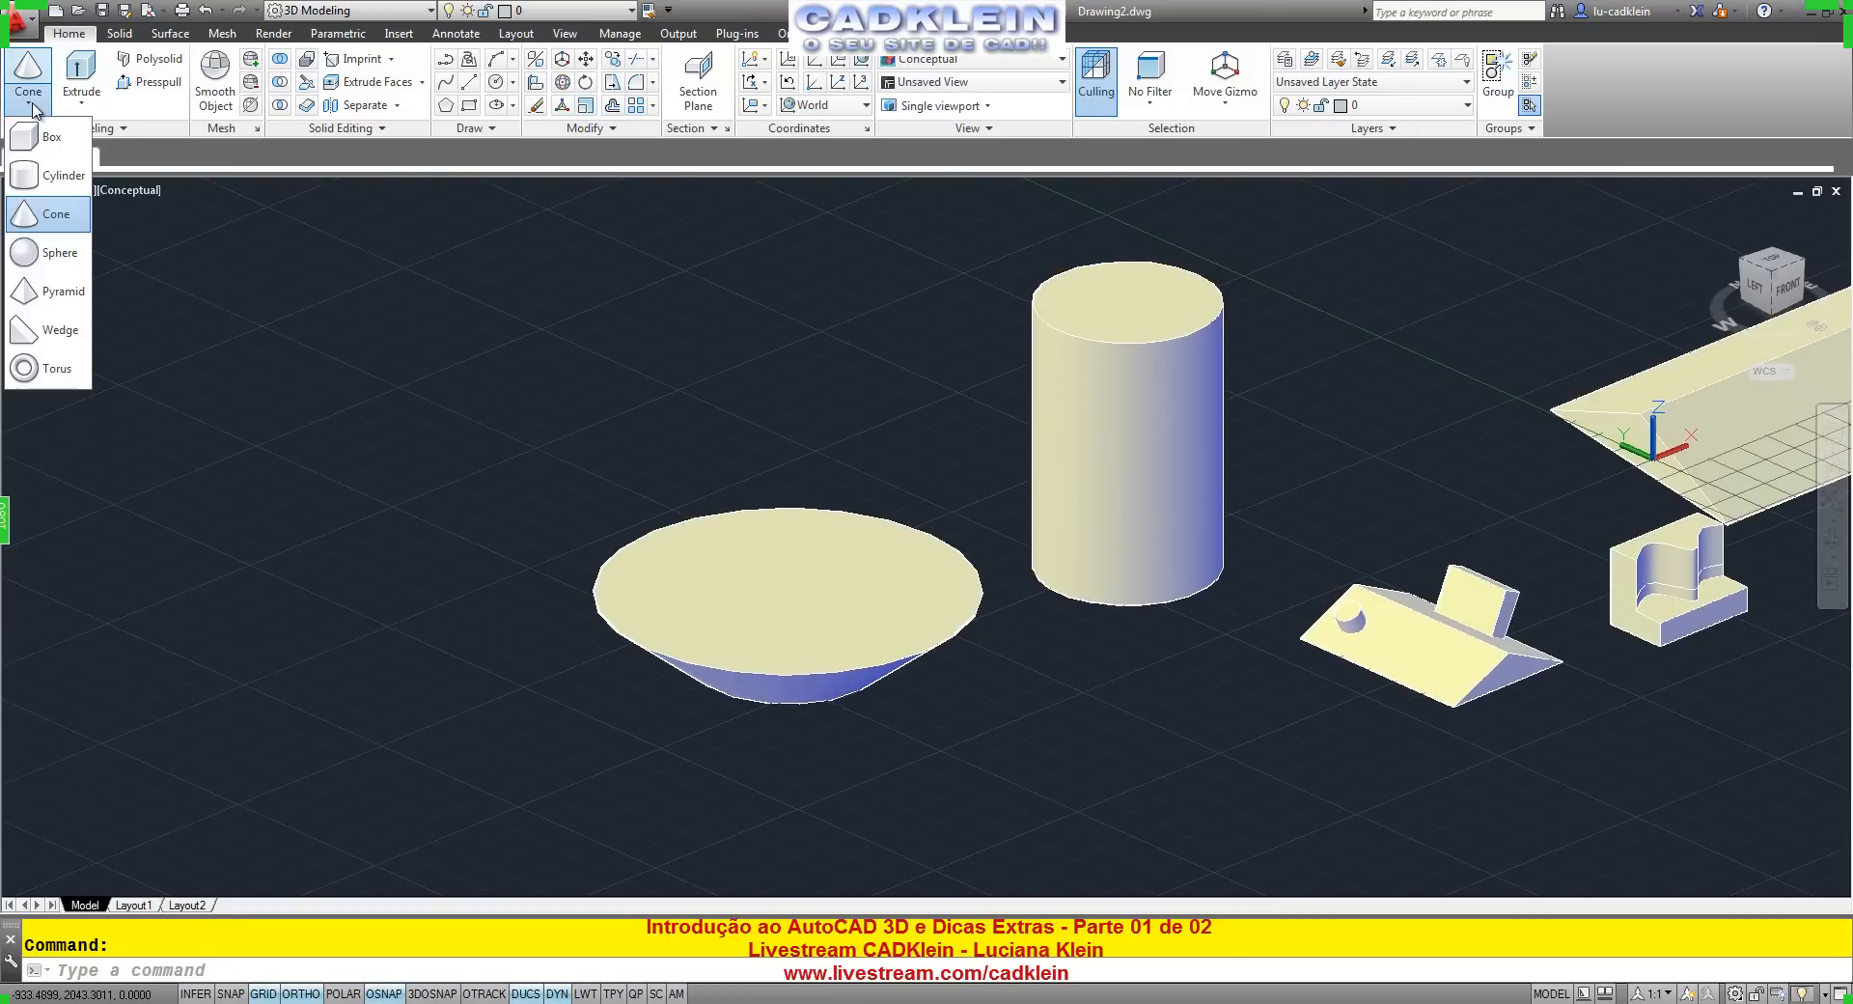
click(50, 254)
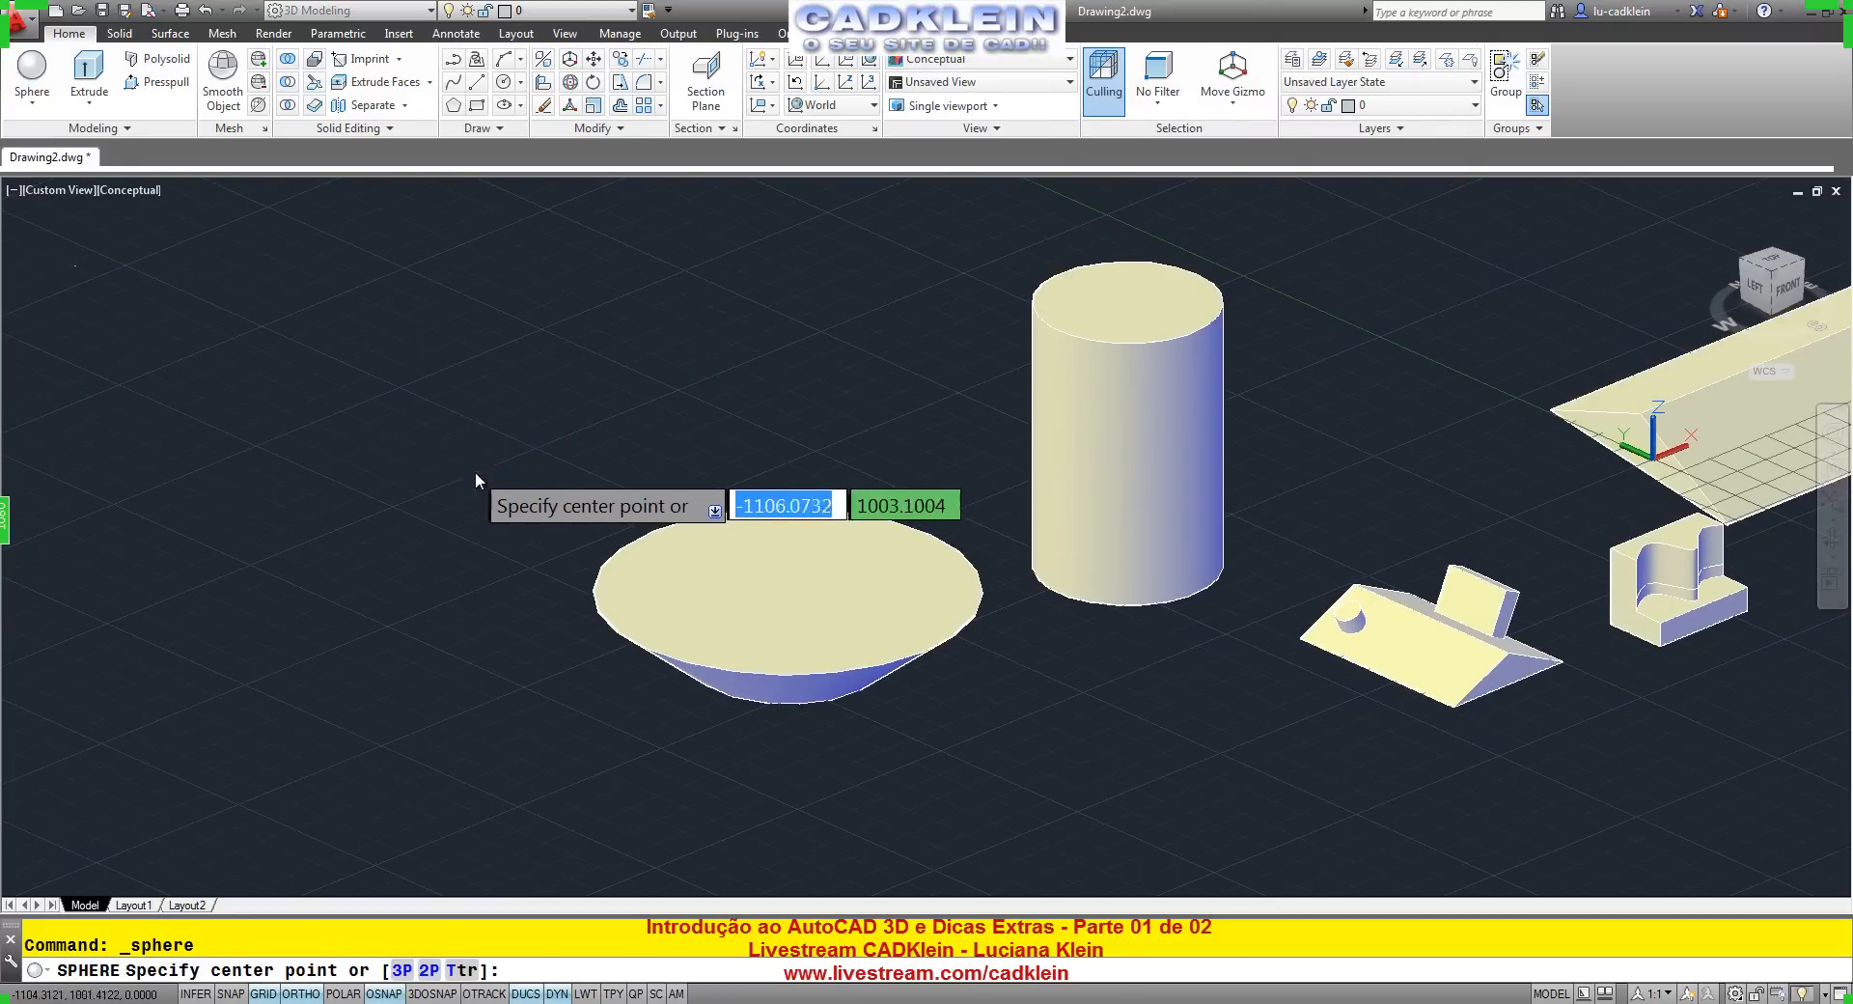
click(492, 429)
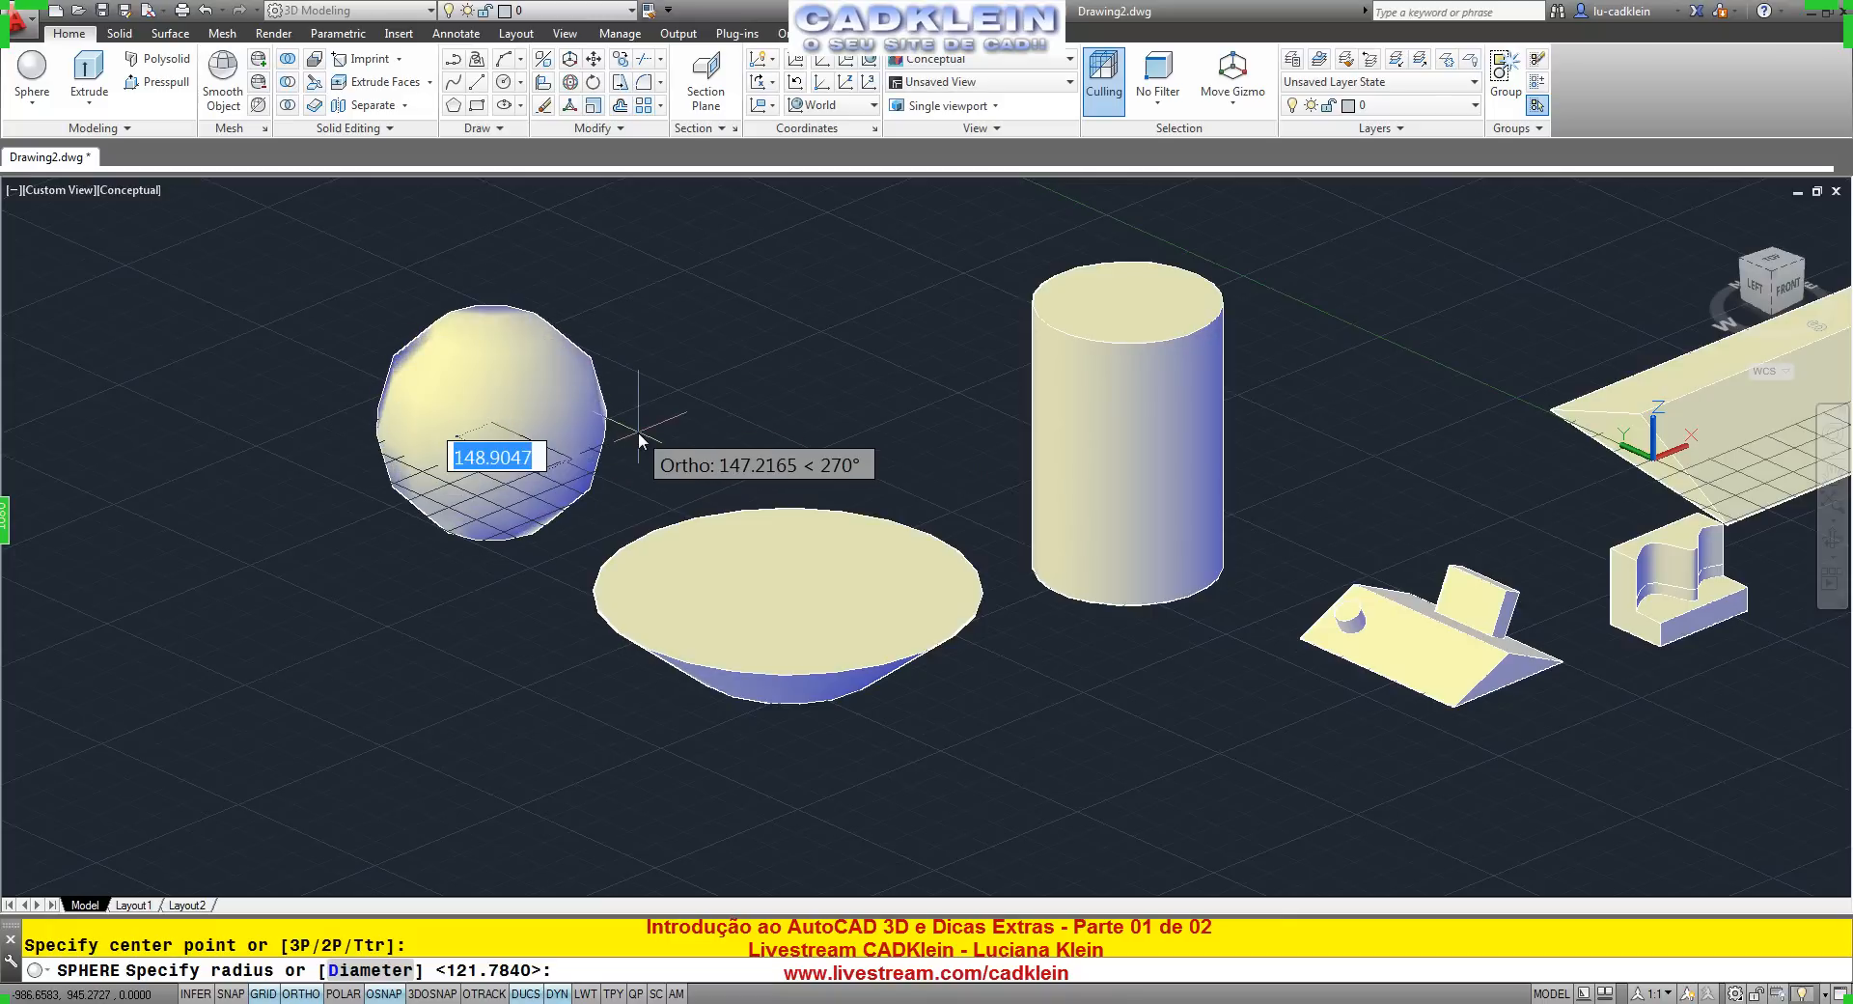
click(580, 431)
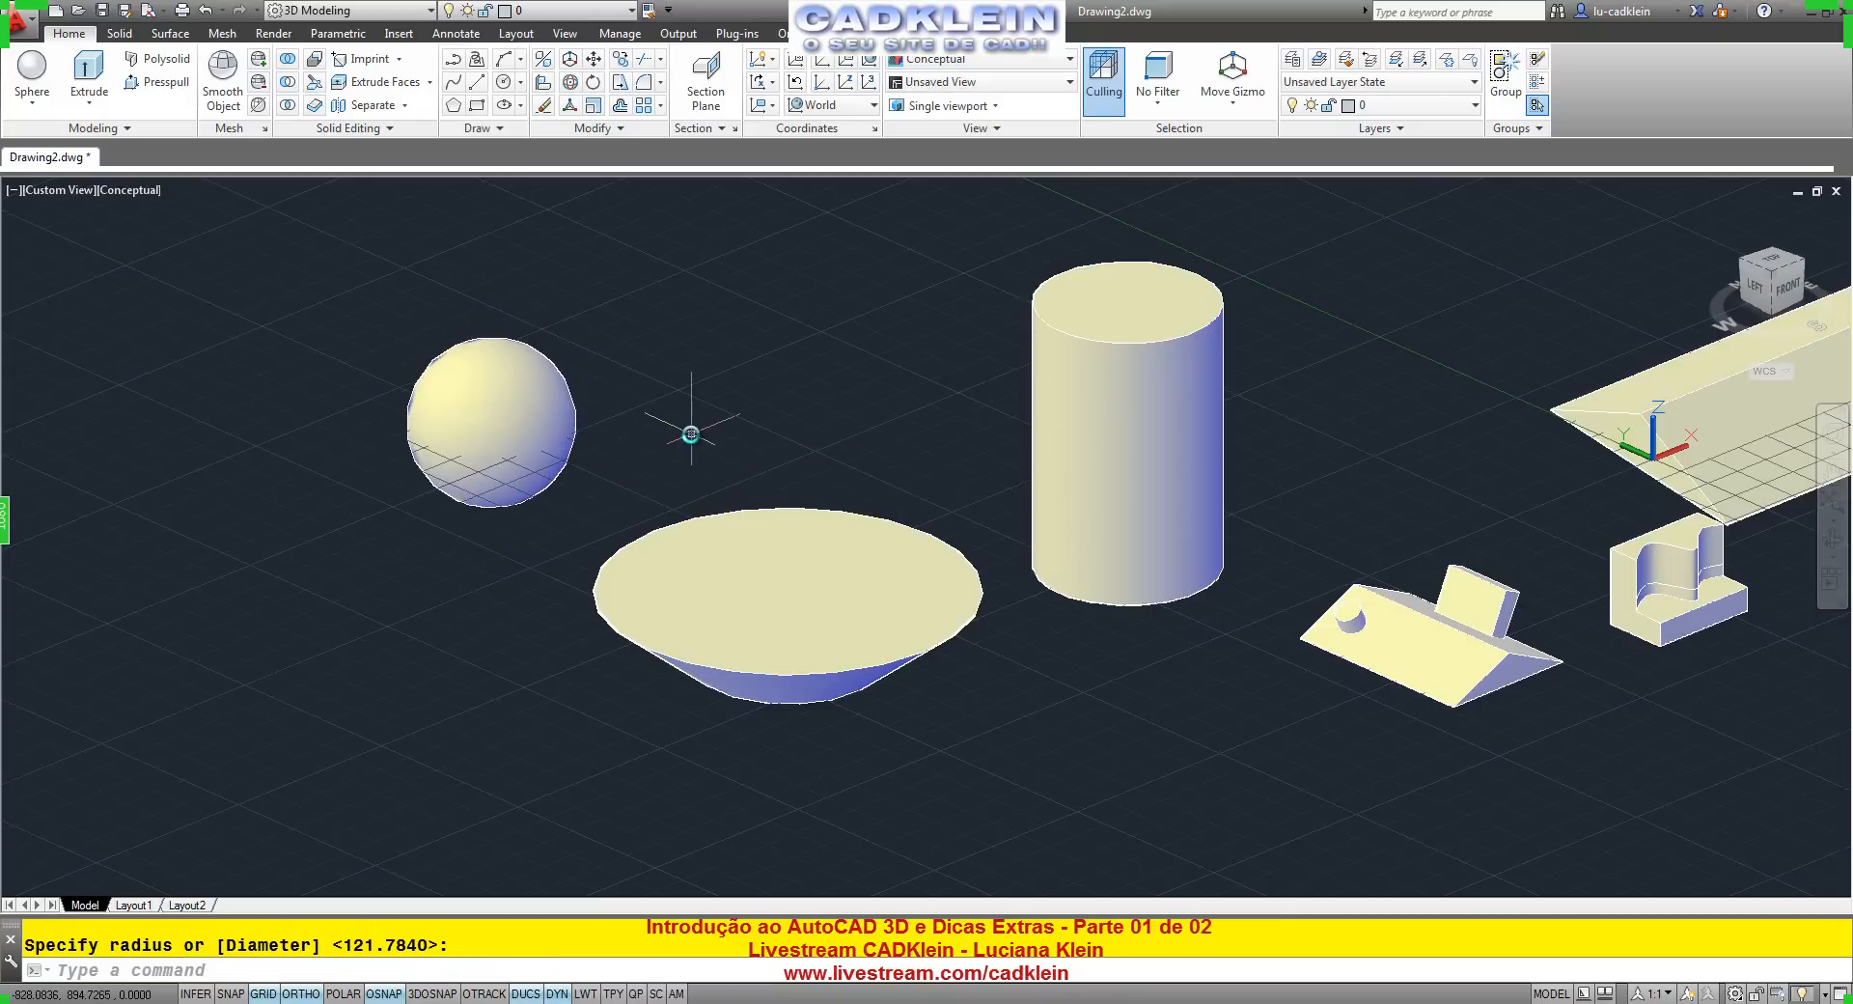
Resize the sphere to a radius of 80 with its radius grip and dynamic input.
click(567, 417)
scroll(615, 397, up, 2)
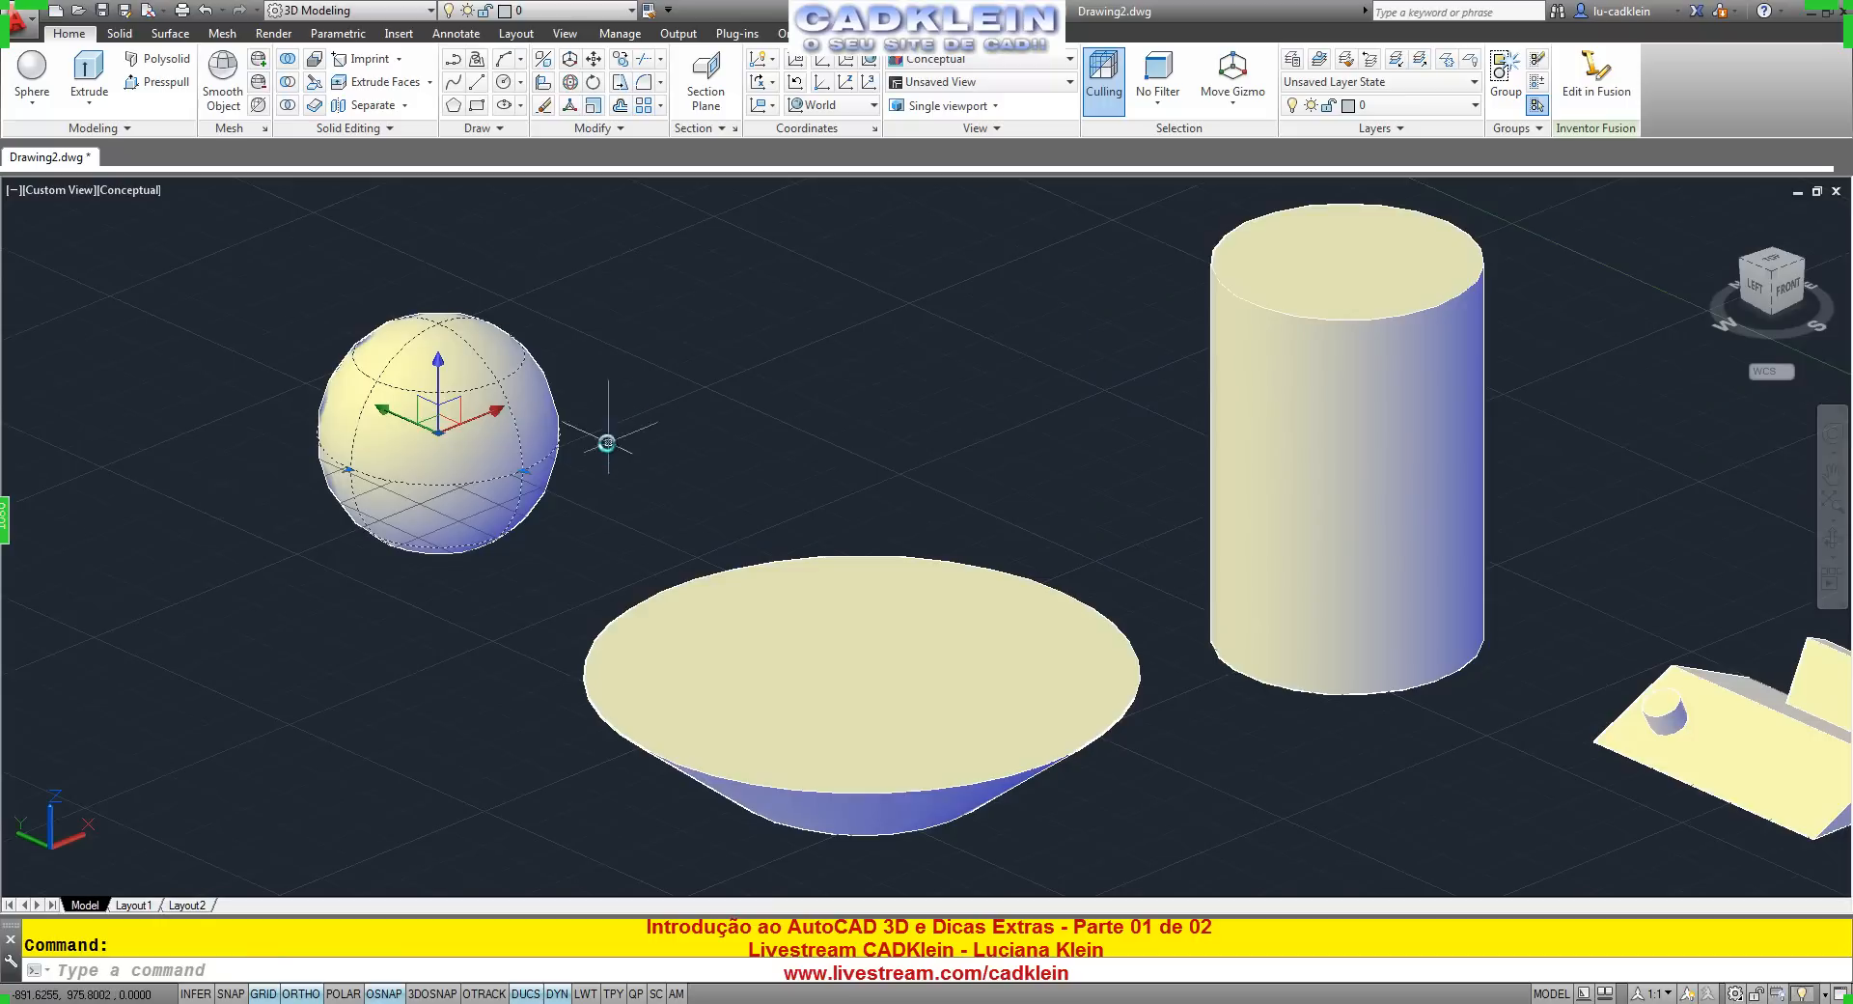
click(523, 470)
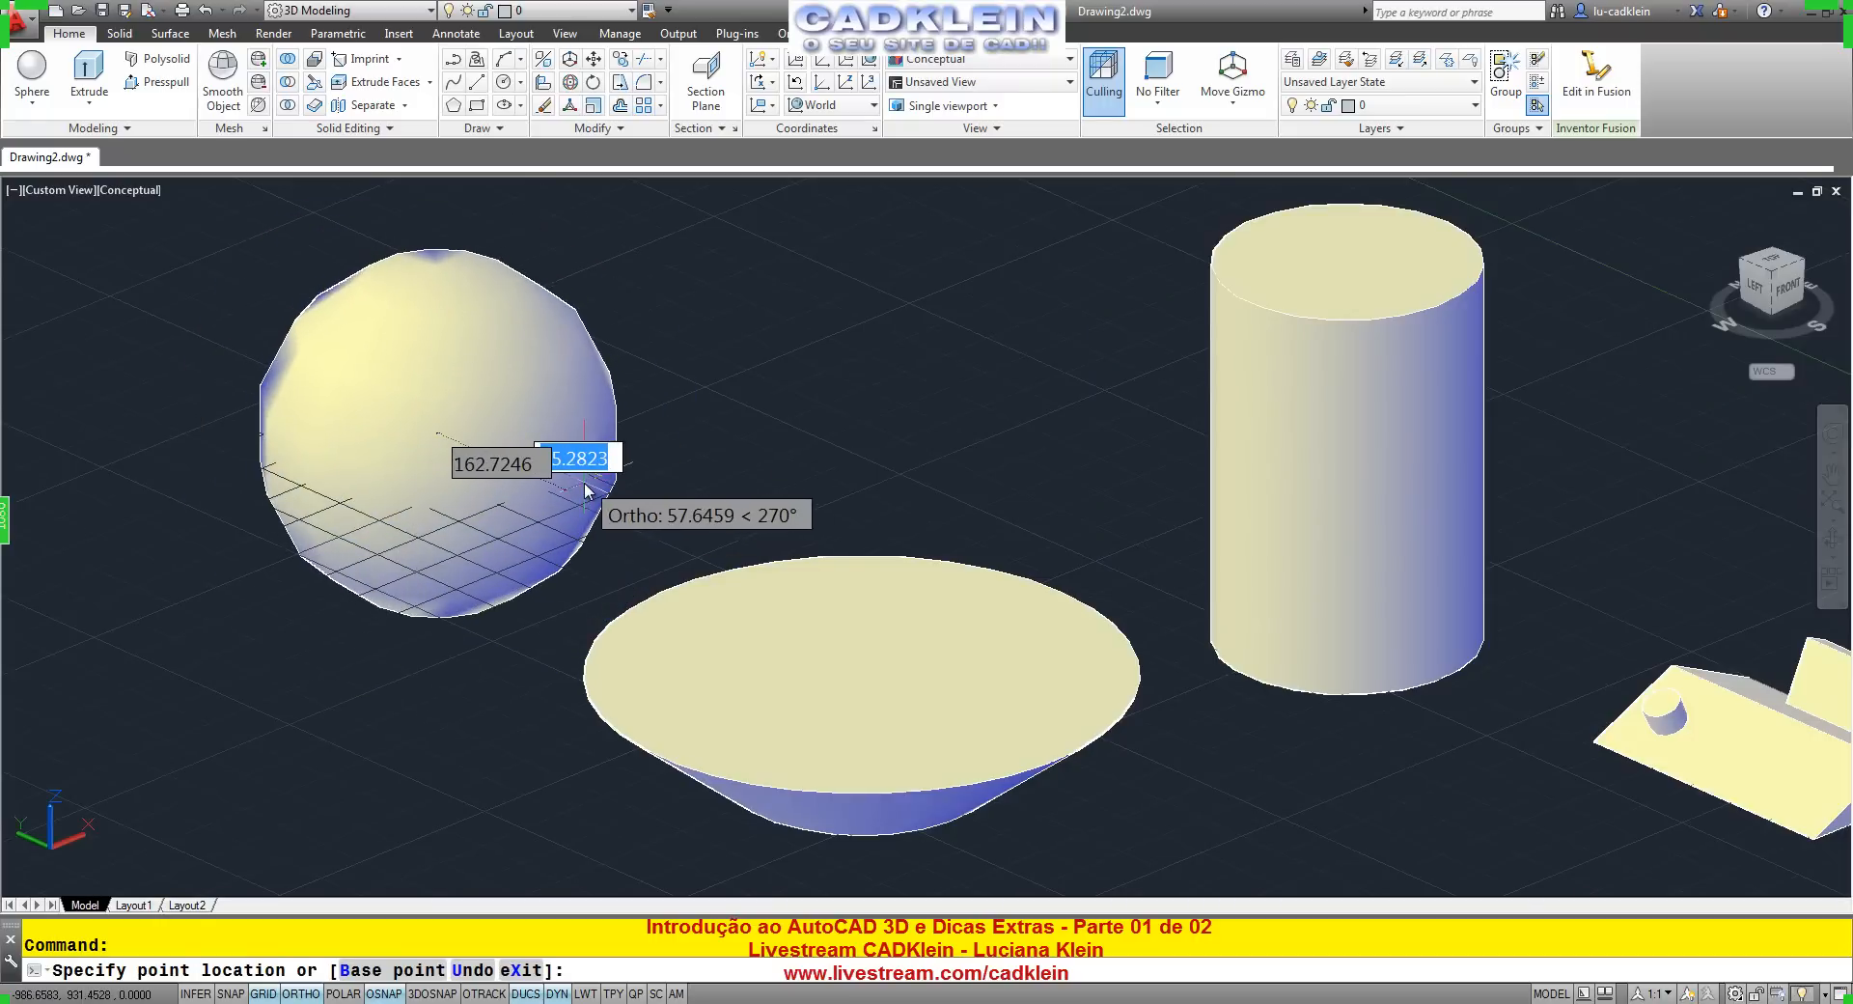
key(Tab)
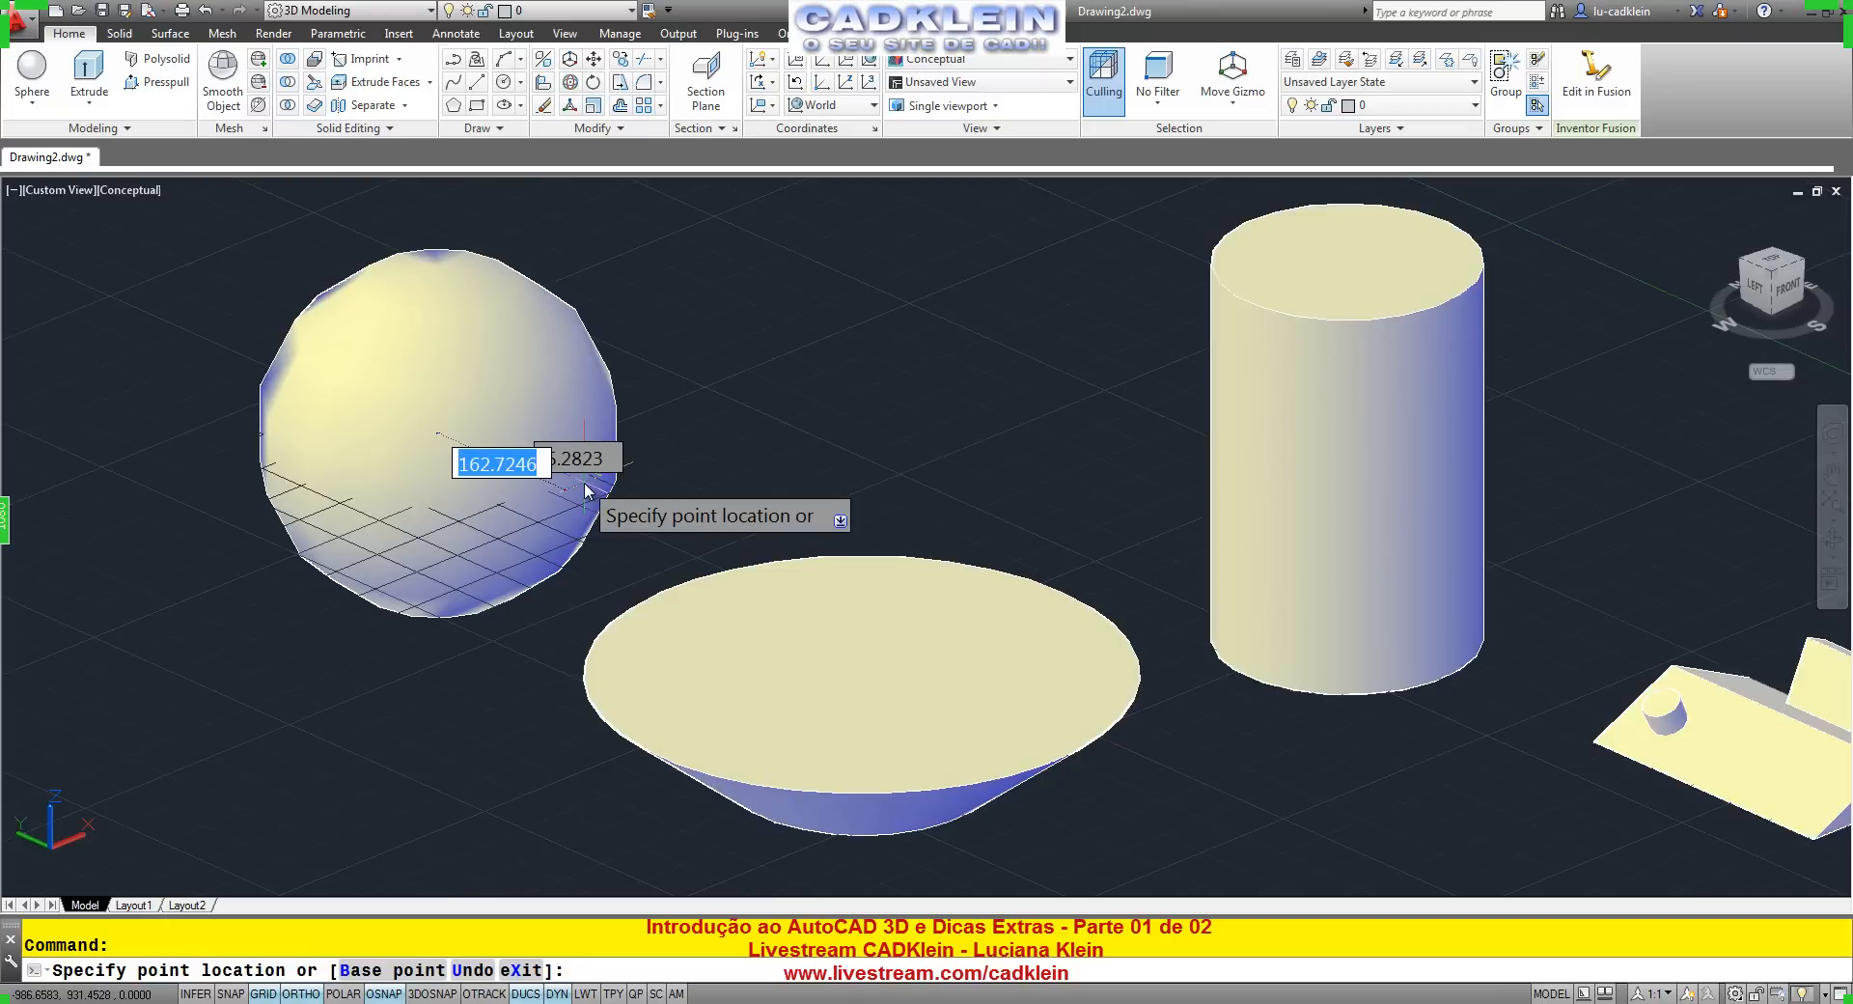
text(80)
key(Return)
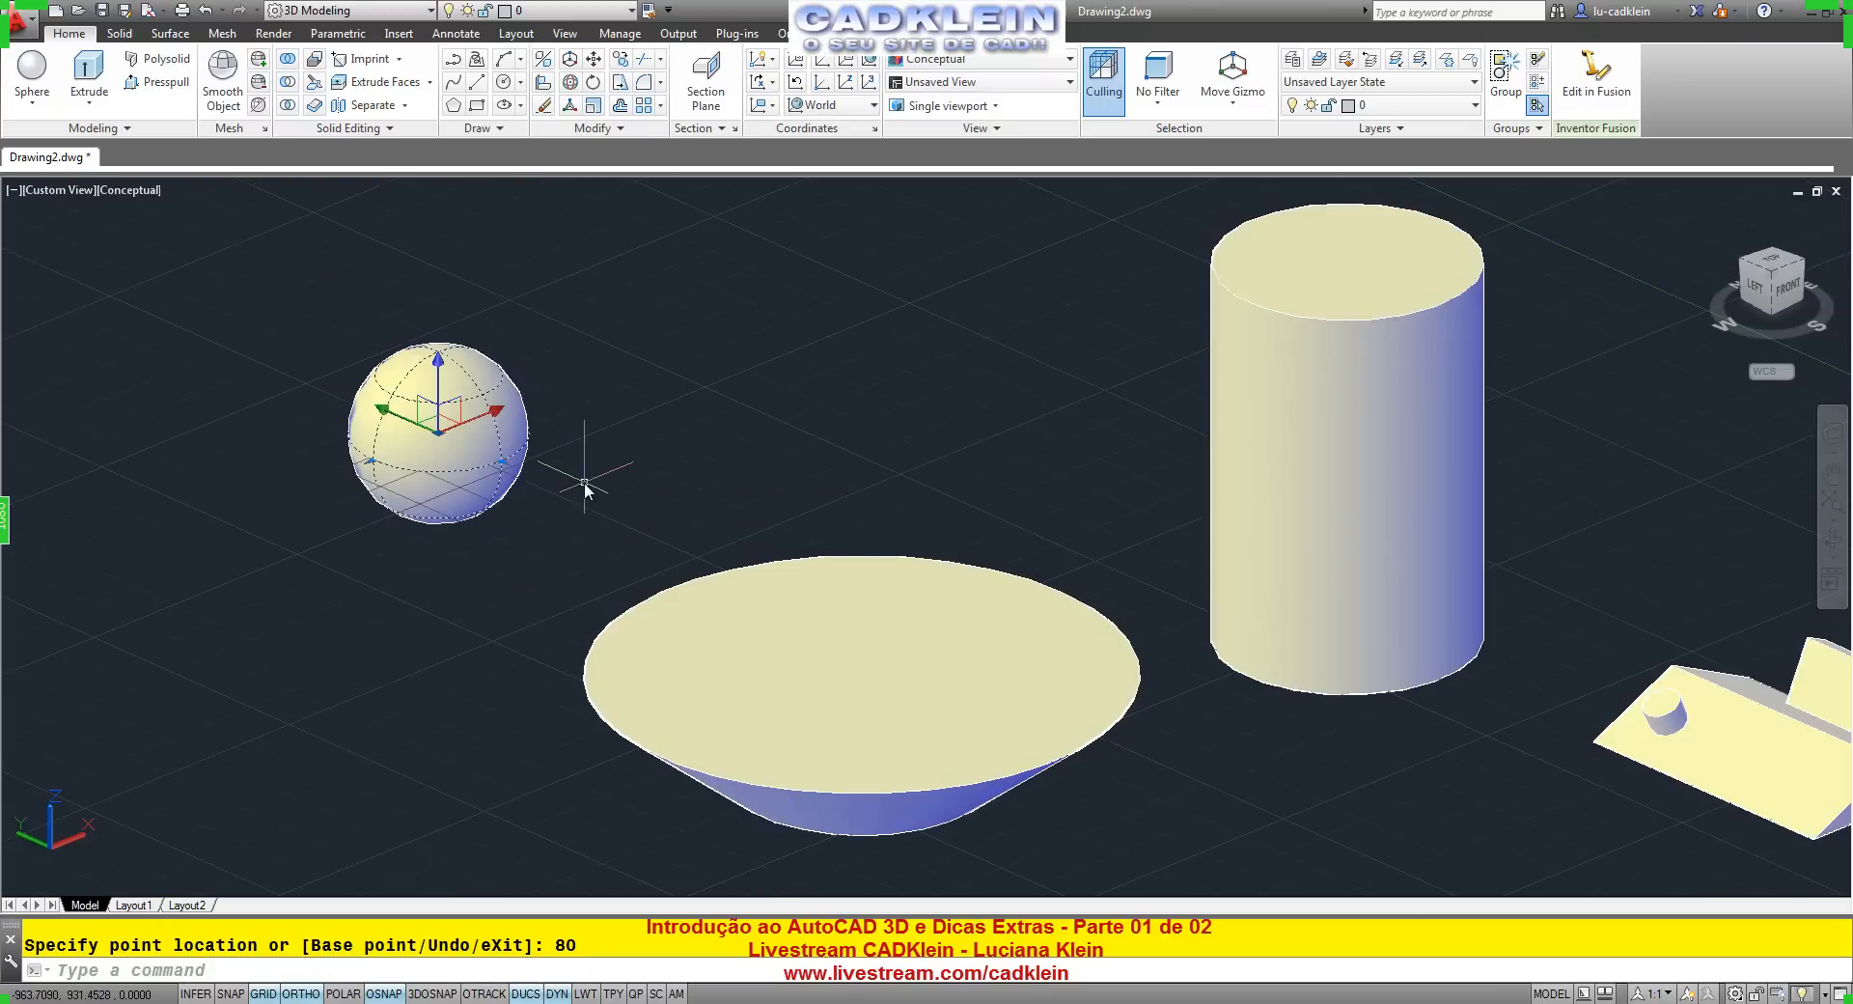
Examine the sphere's radius in its properties, then close them and deselect the sphere.
text(pr)
key(Return)
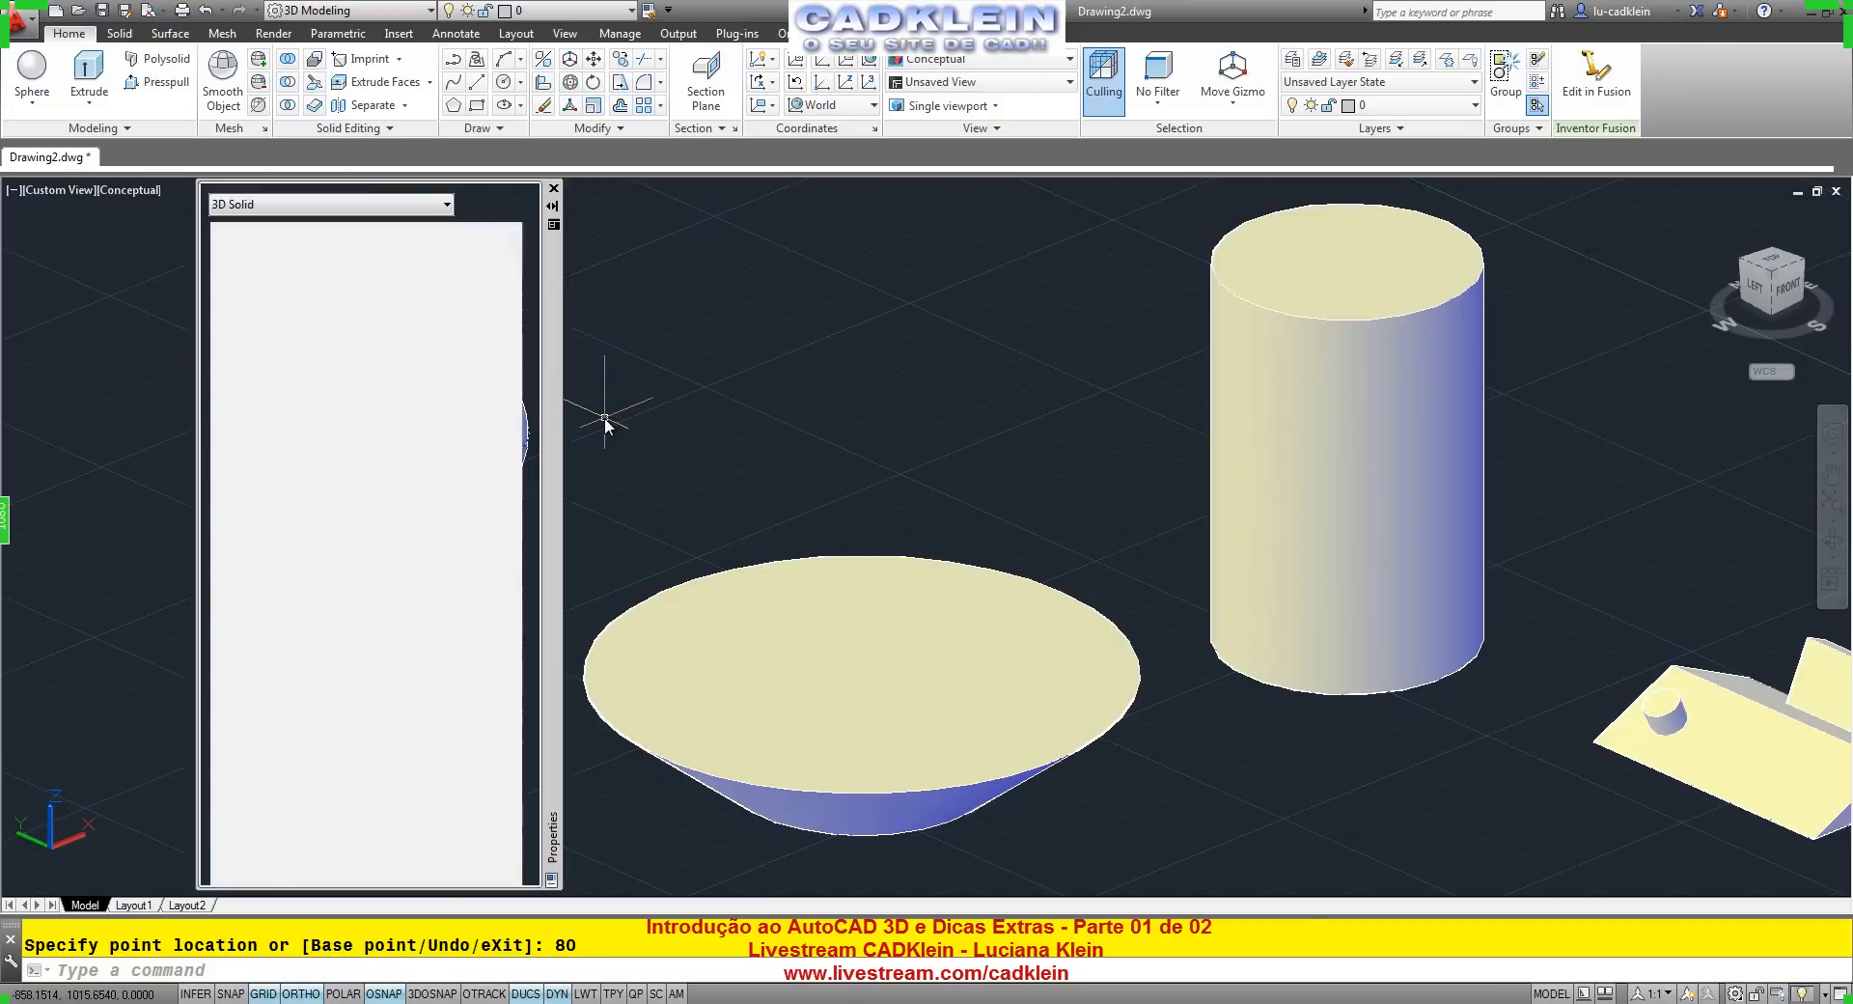
middle_drag(616, 420, 1108, 431)
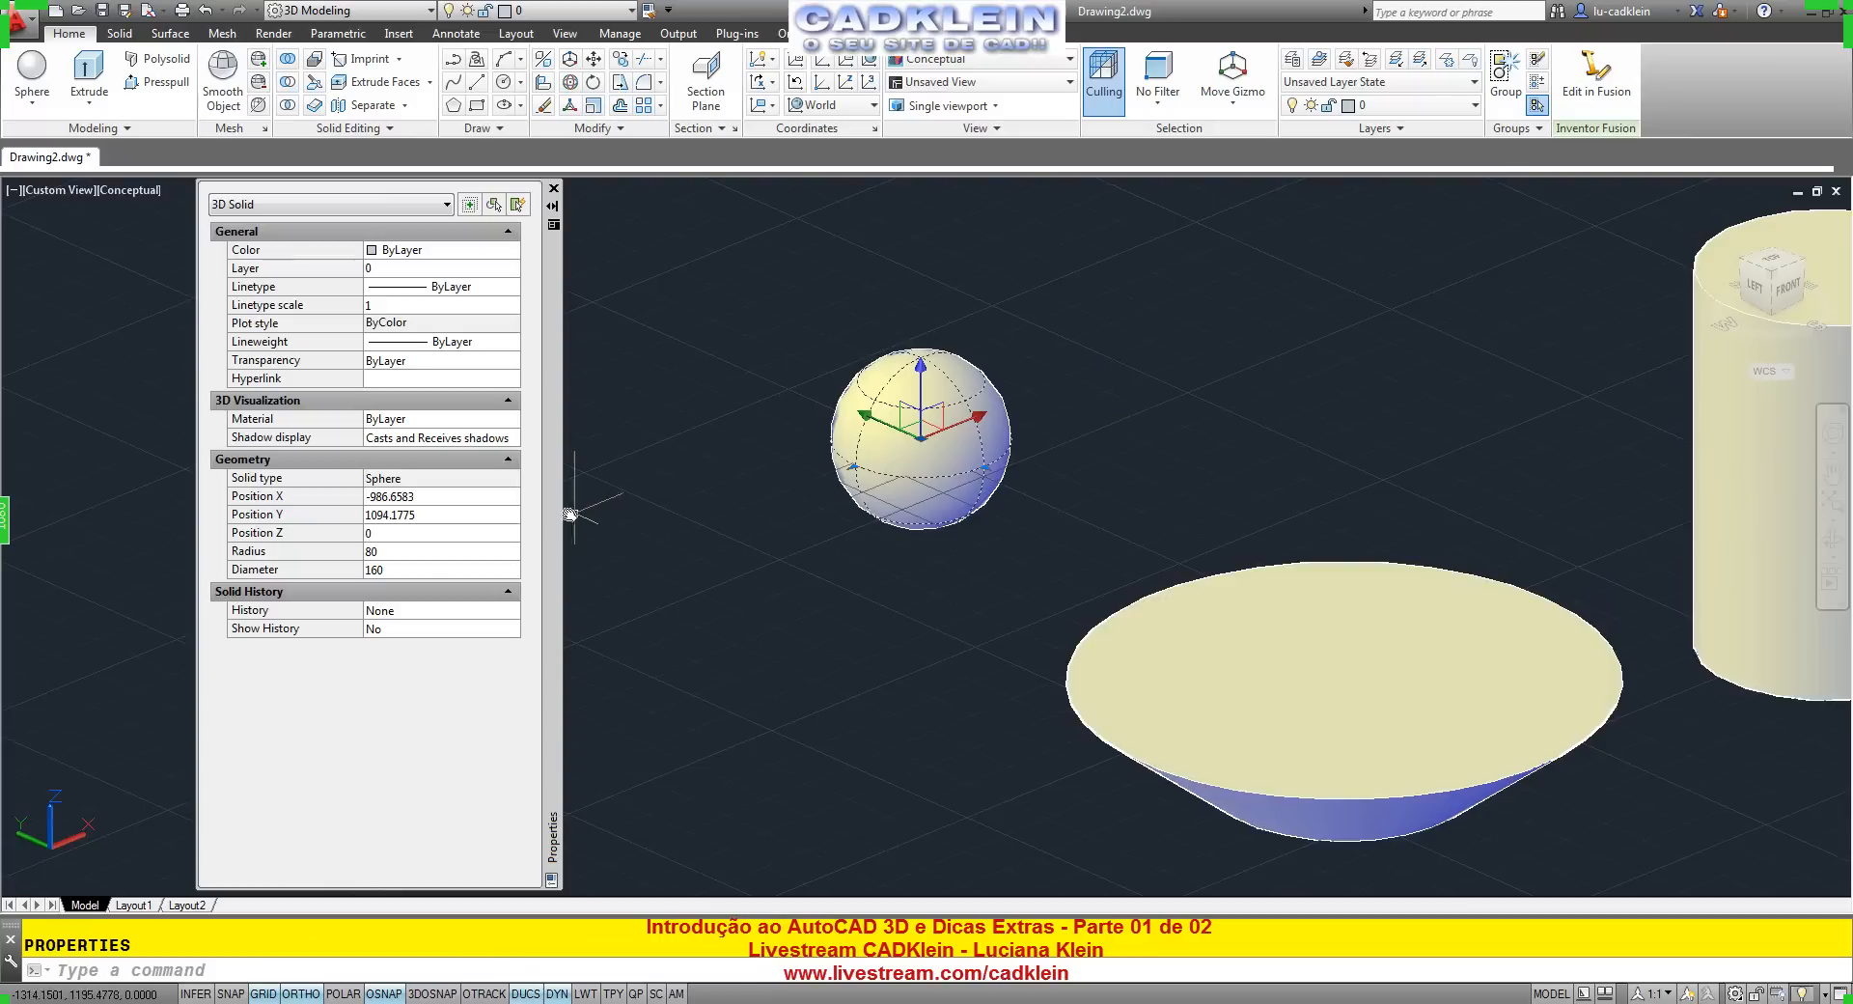
click(404, 552)
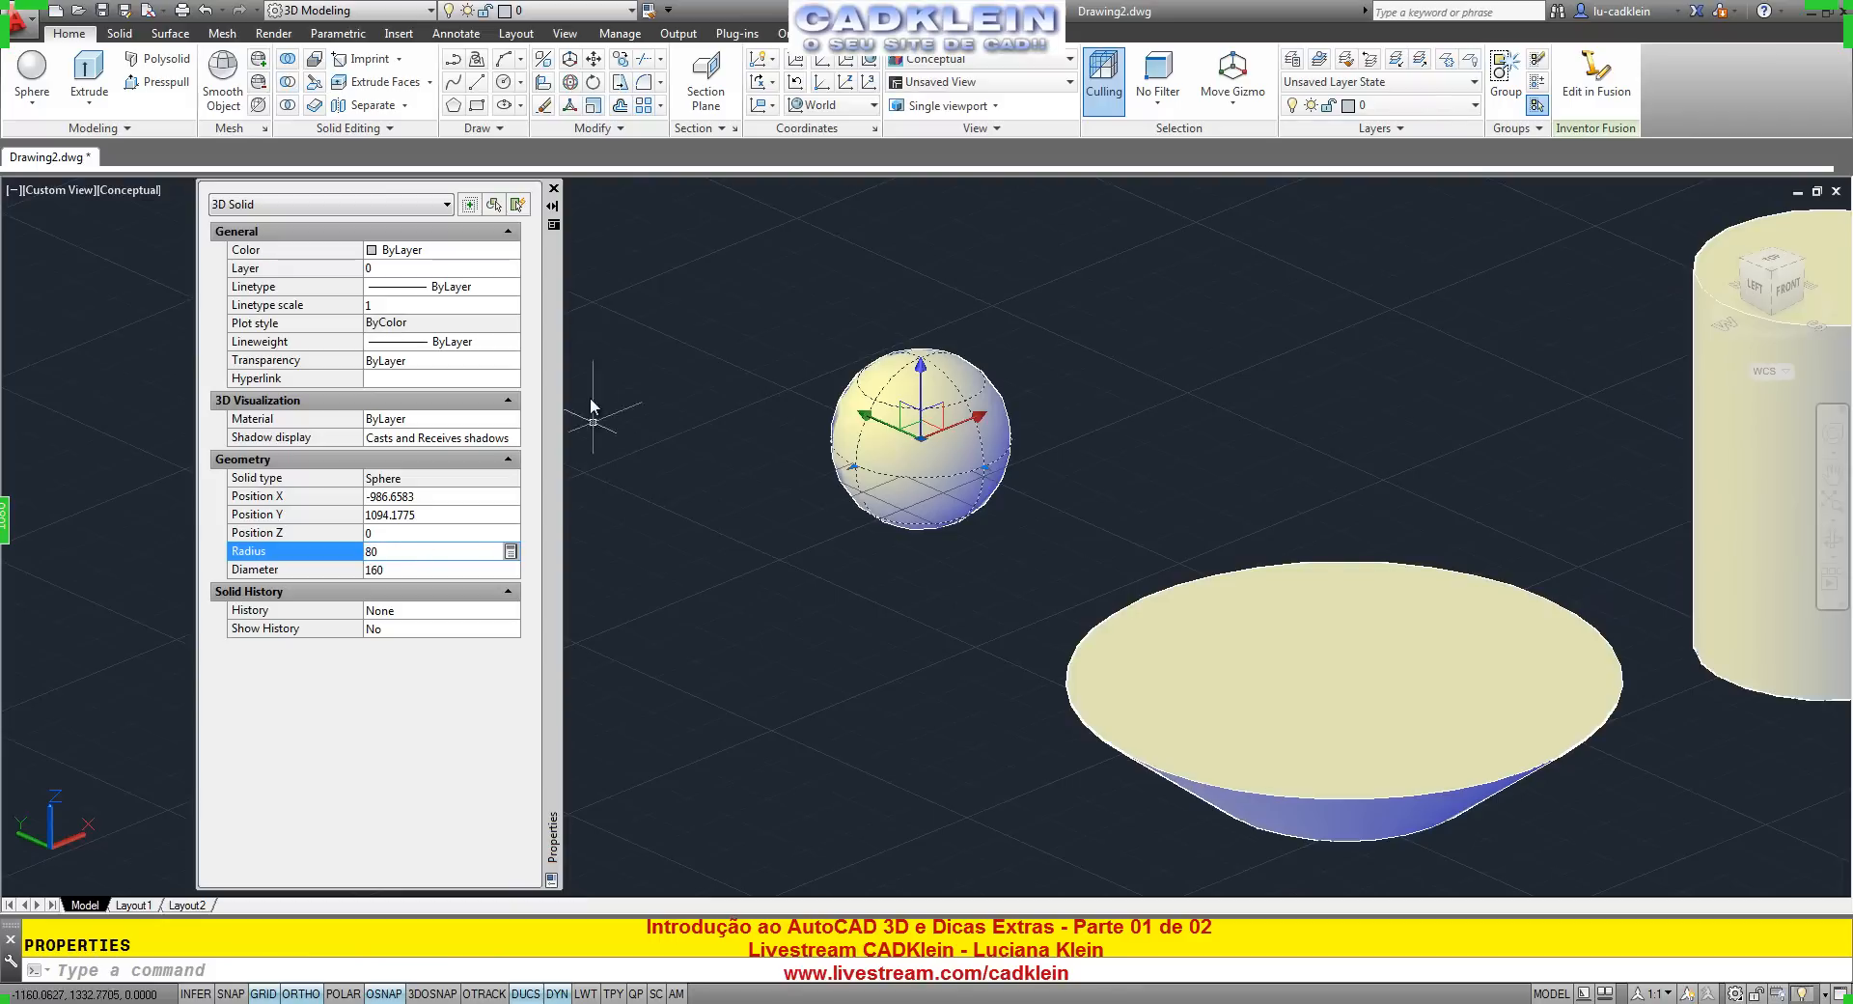
click(553, 187)
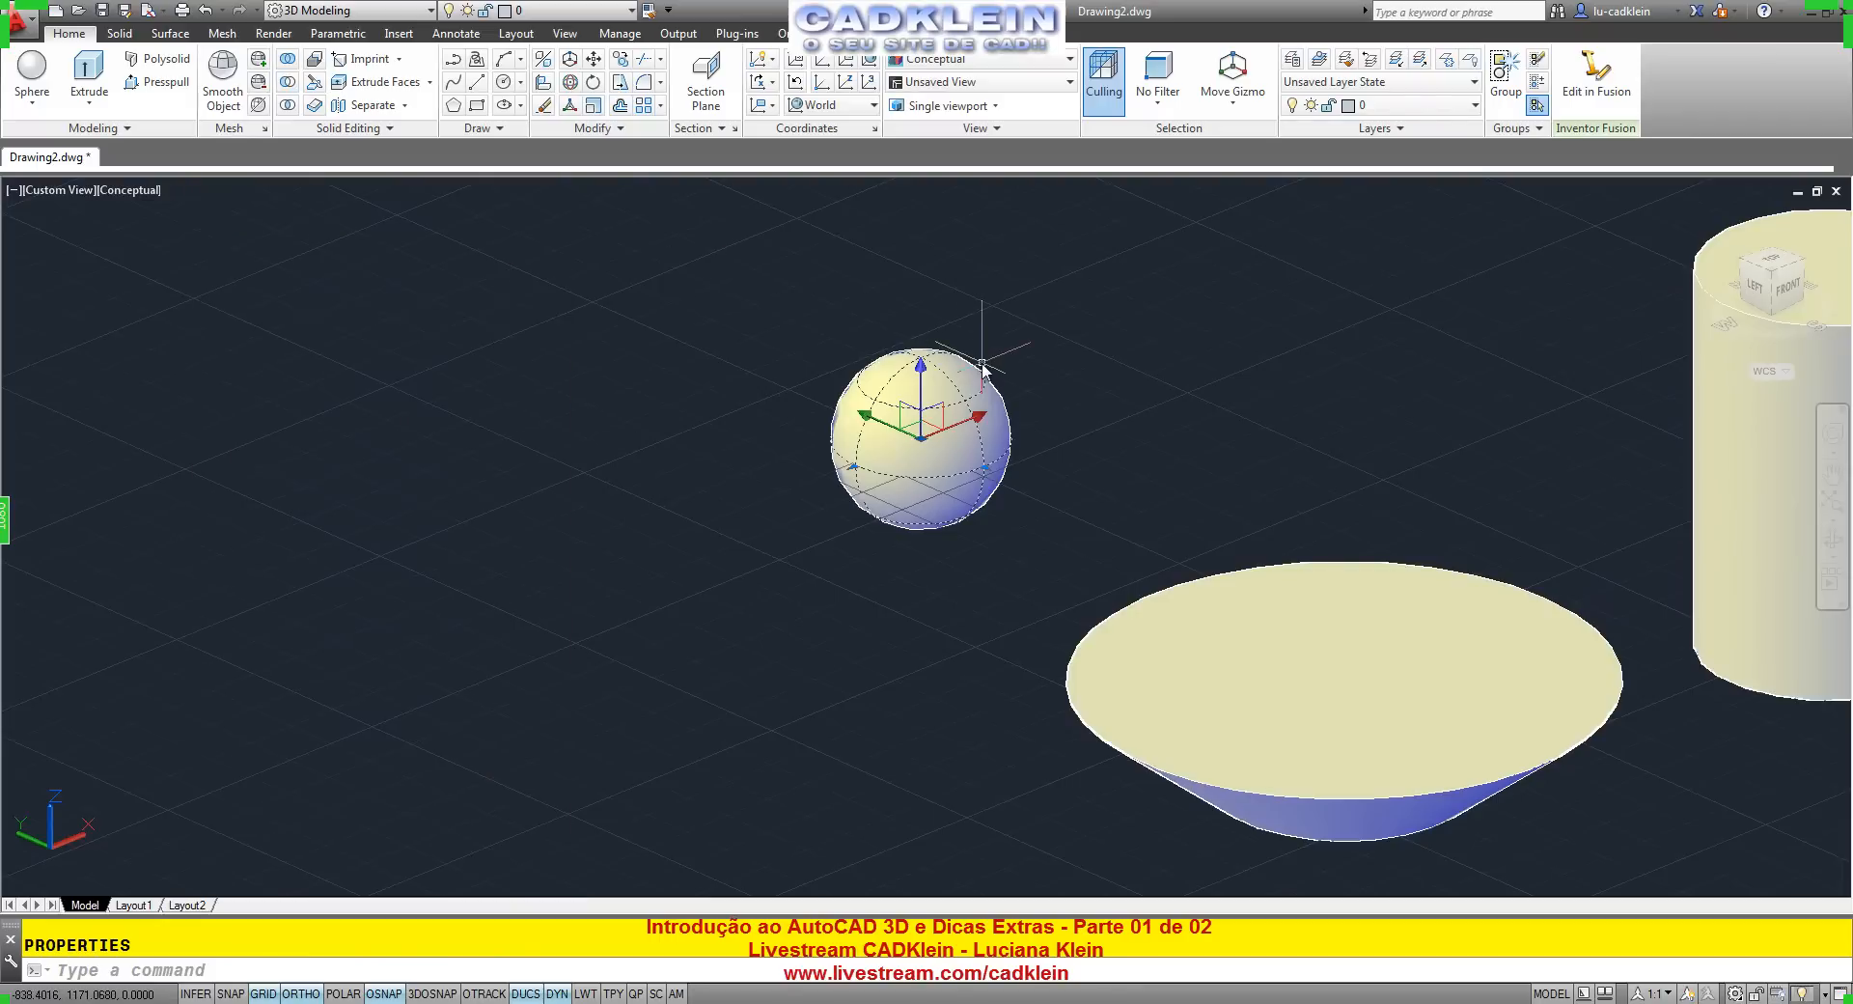
key(Escape)
Change the running object snaps with OSNAP, turning Endpoint off and Center and Quadrant on.
scroll(1162, 335, down, 5)
middle_drag(1162, 335, 729, 512)
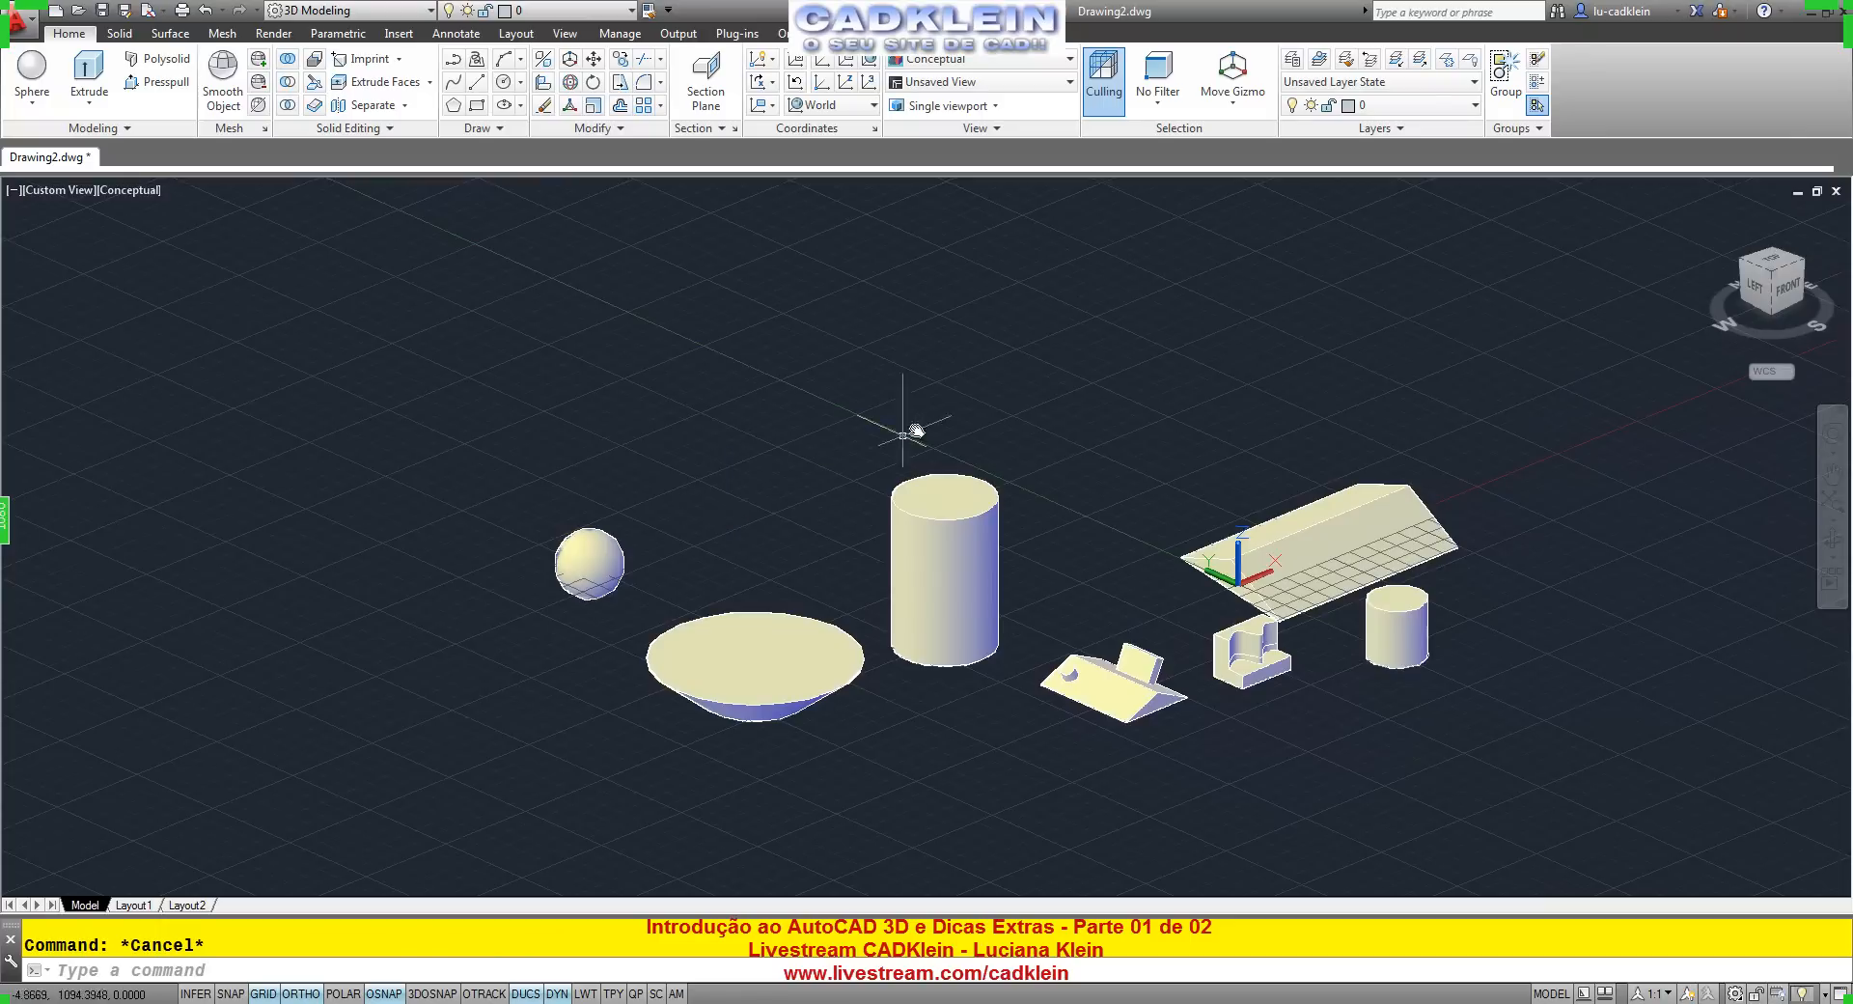
click(990, 396)
click(829, 388)
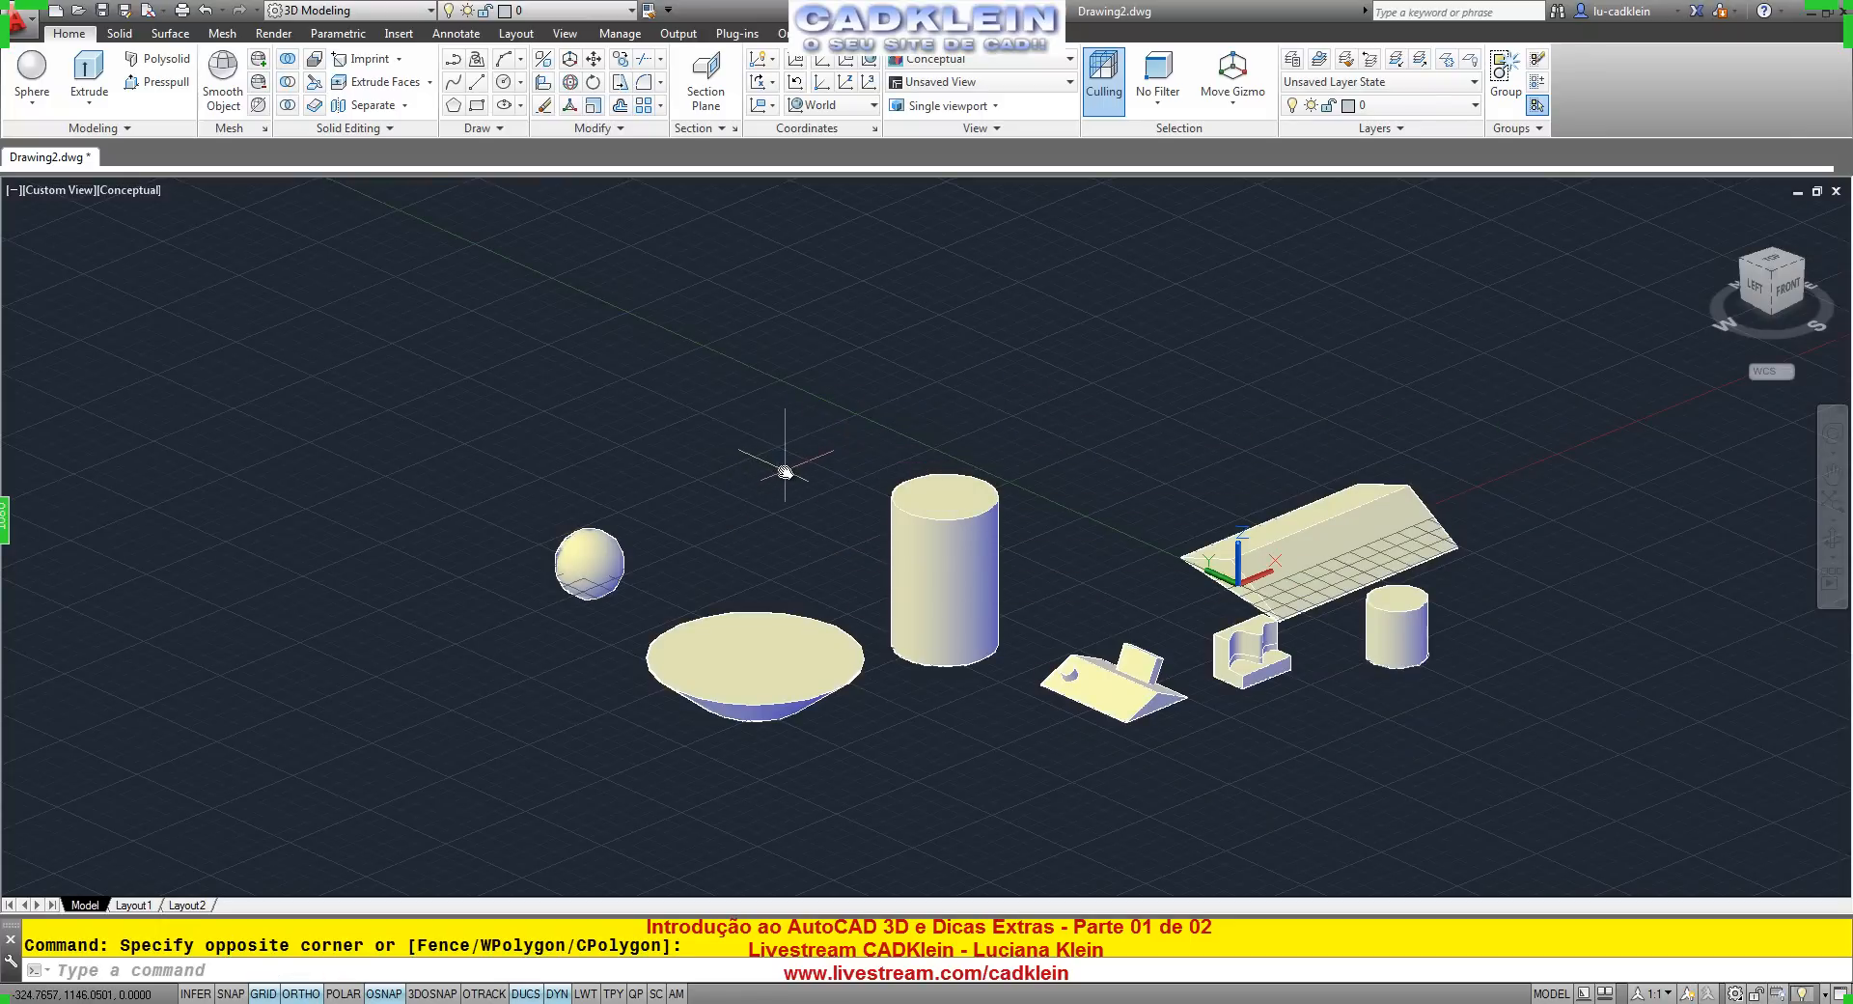
text(os)
key(Return)
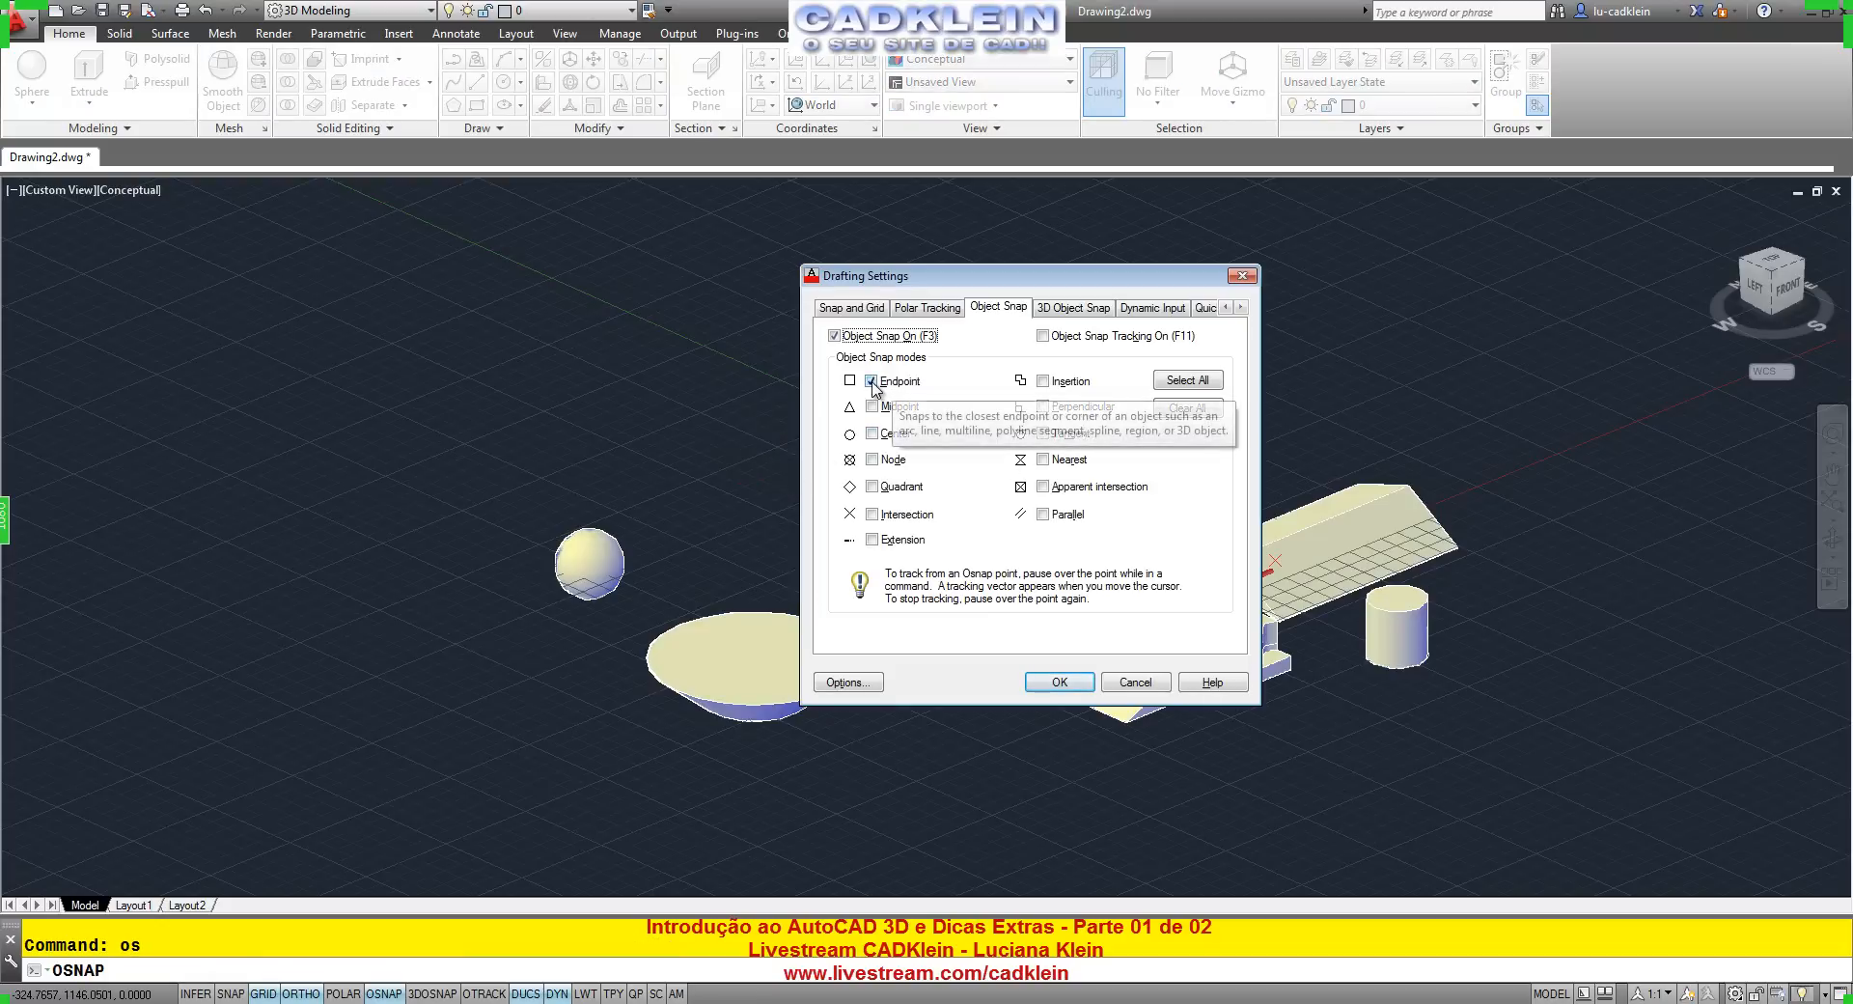
click(913, 384)
click(873, 434)
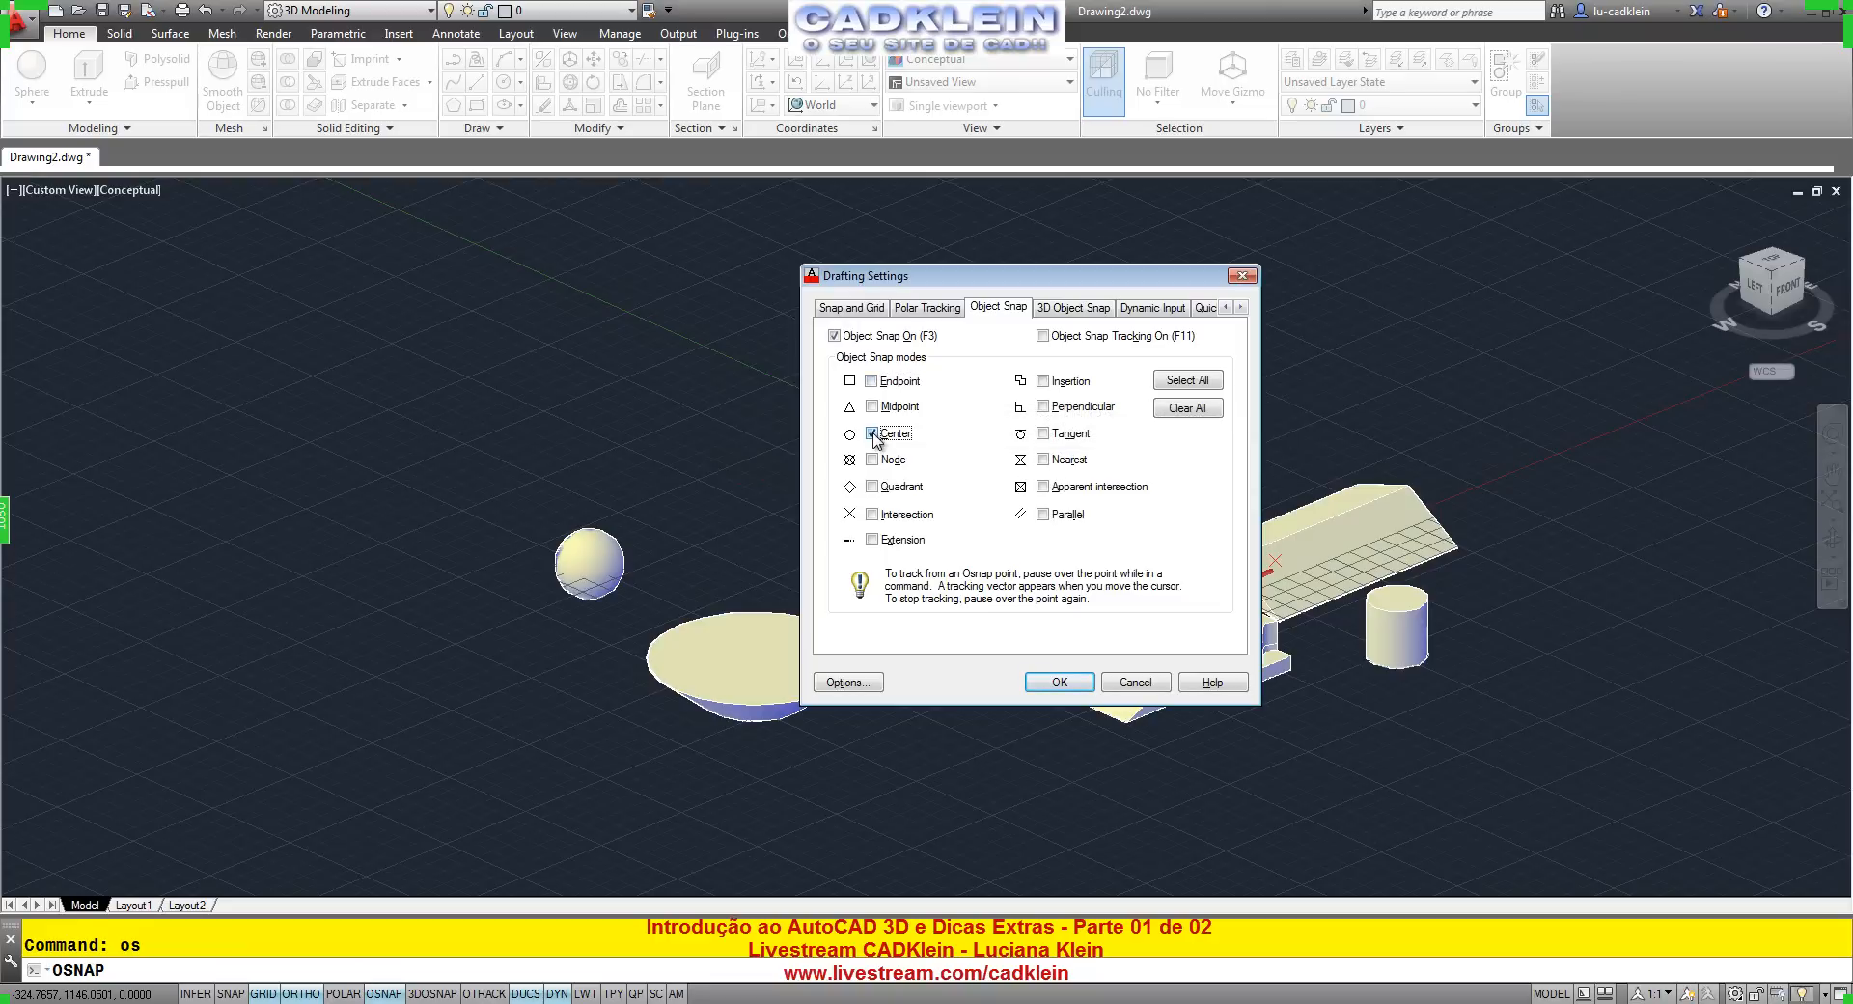
click(873, 488)
click(1047, 681)
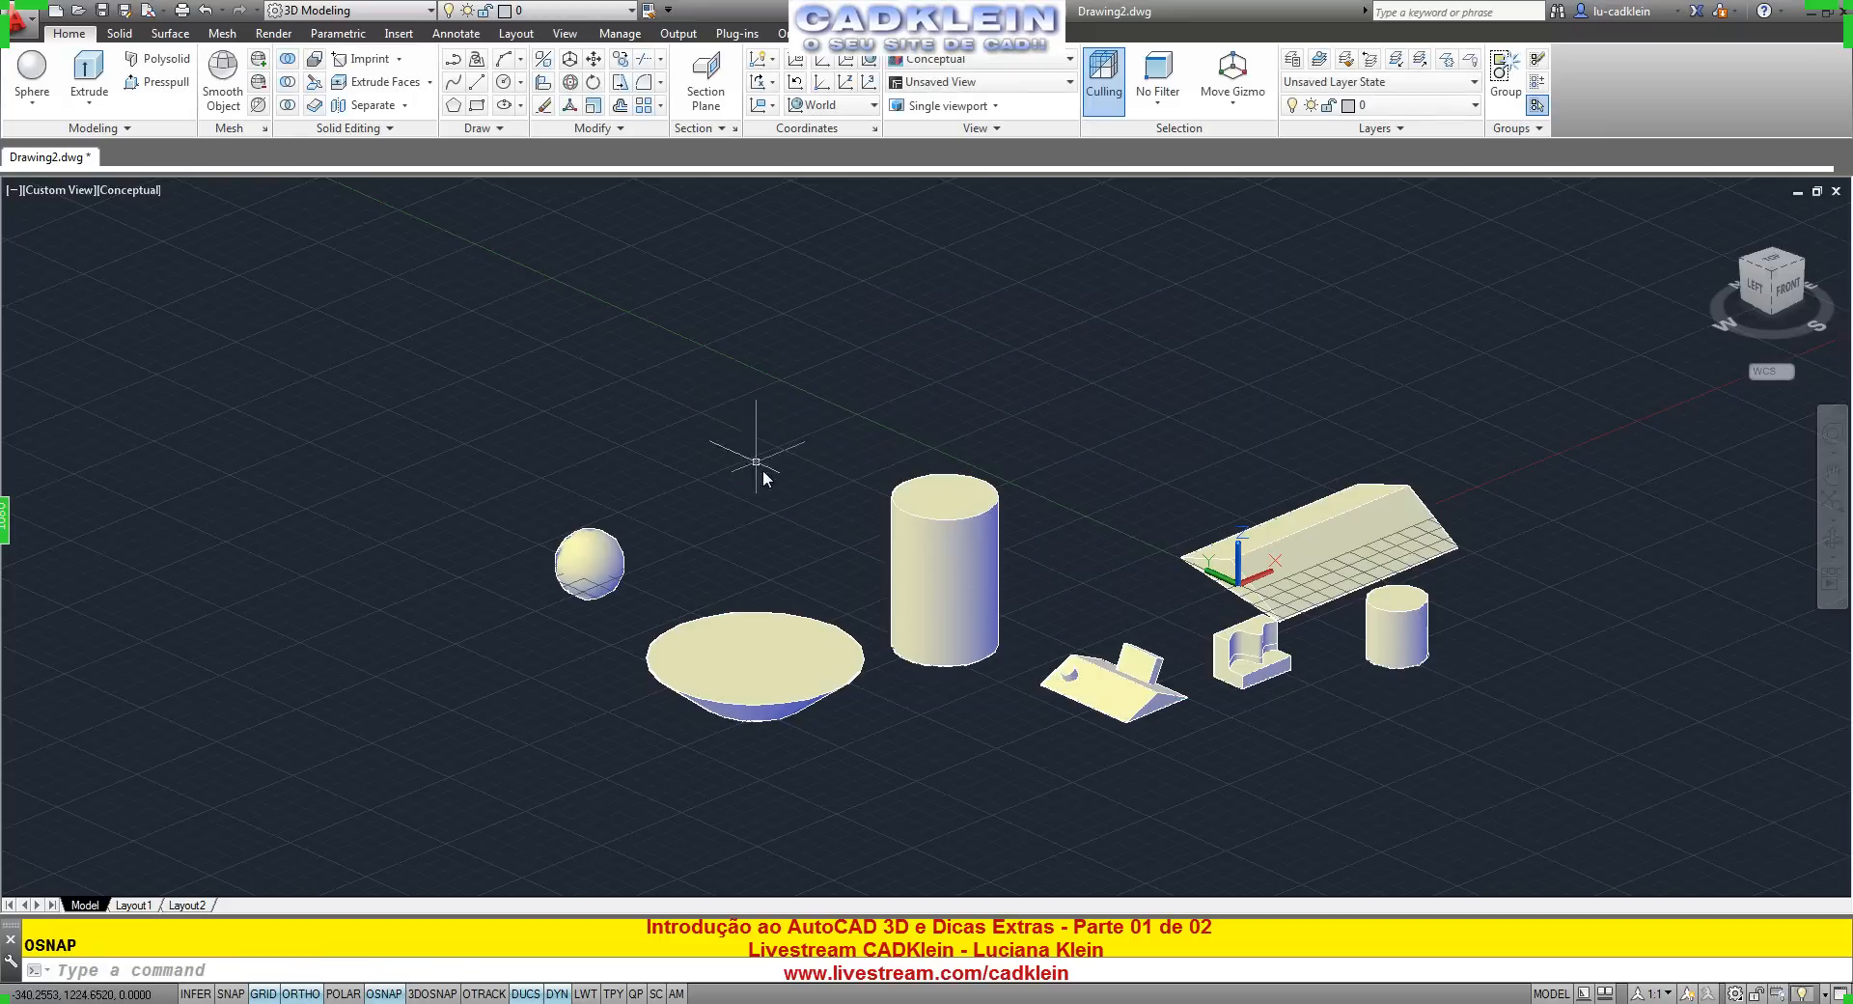
Erase all the solids in the drawing with one crossing selection.
click(1518, 404)
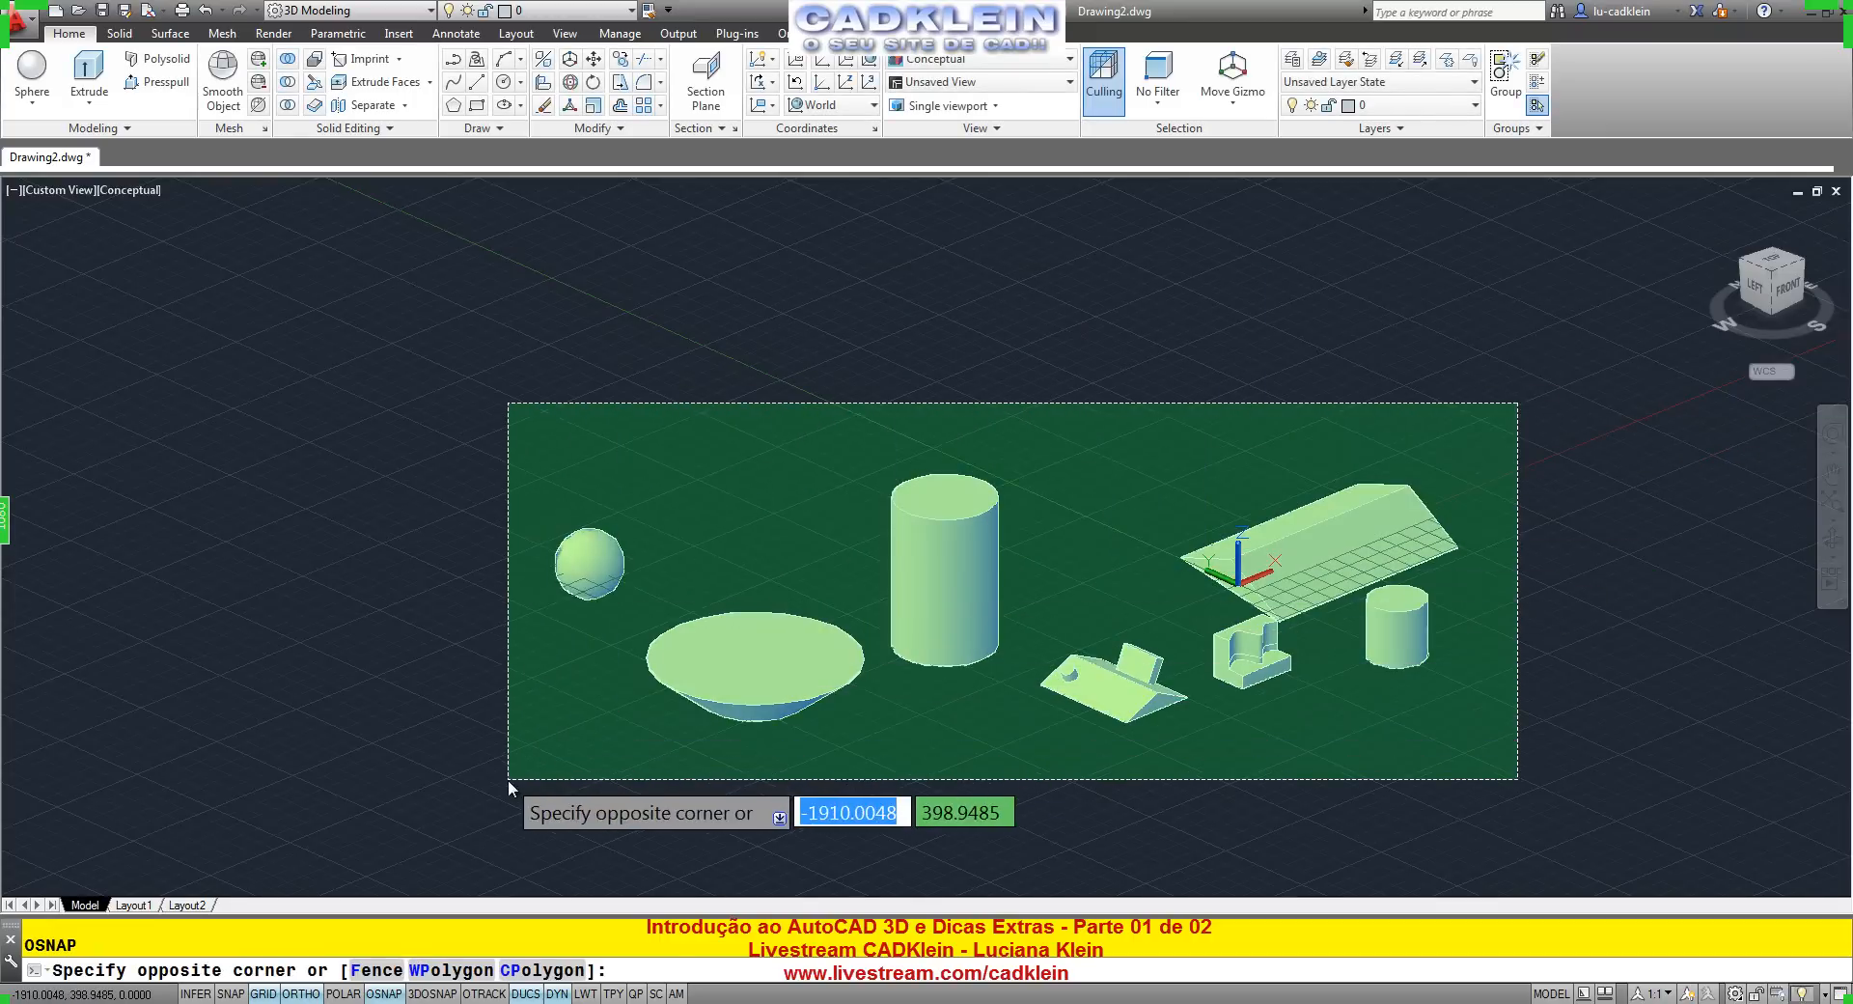
click(508, 779)
key(Delete)
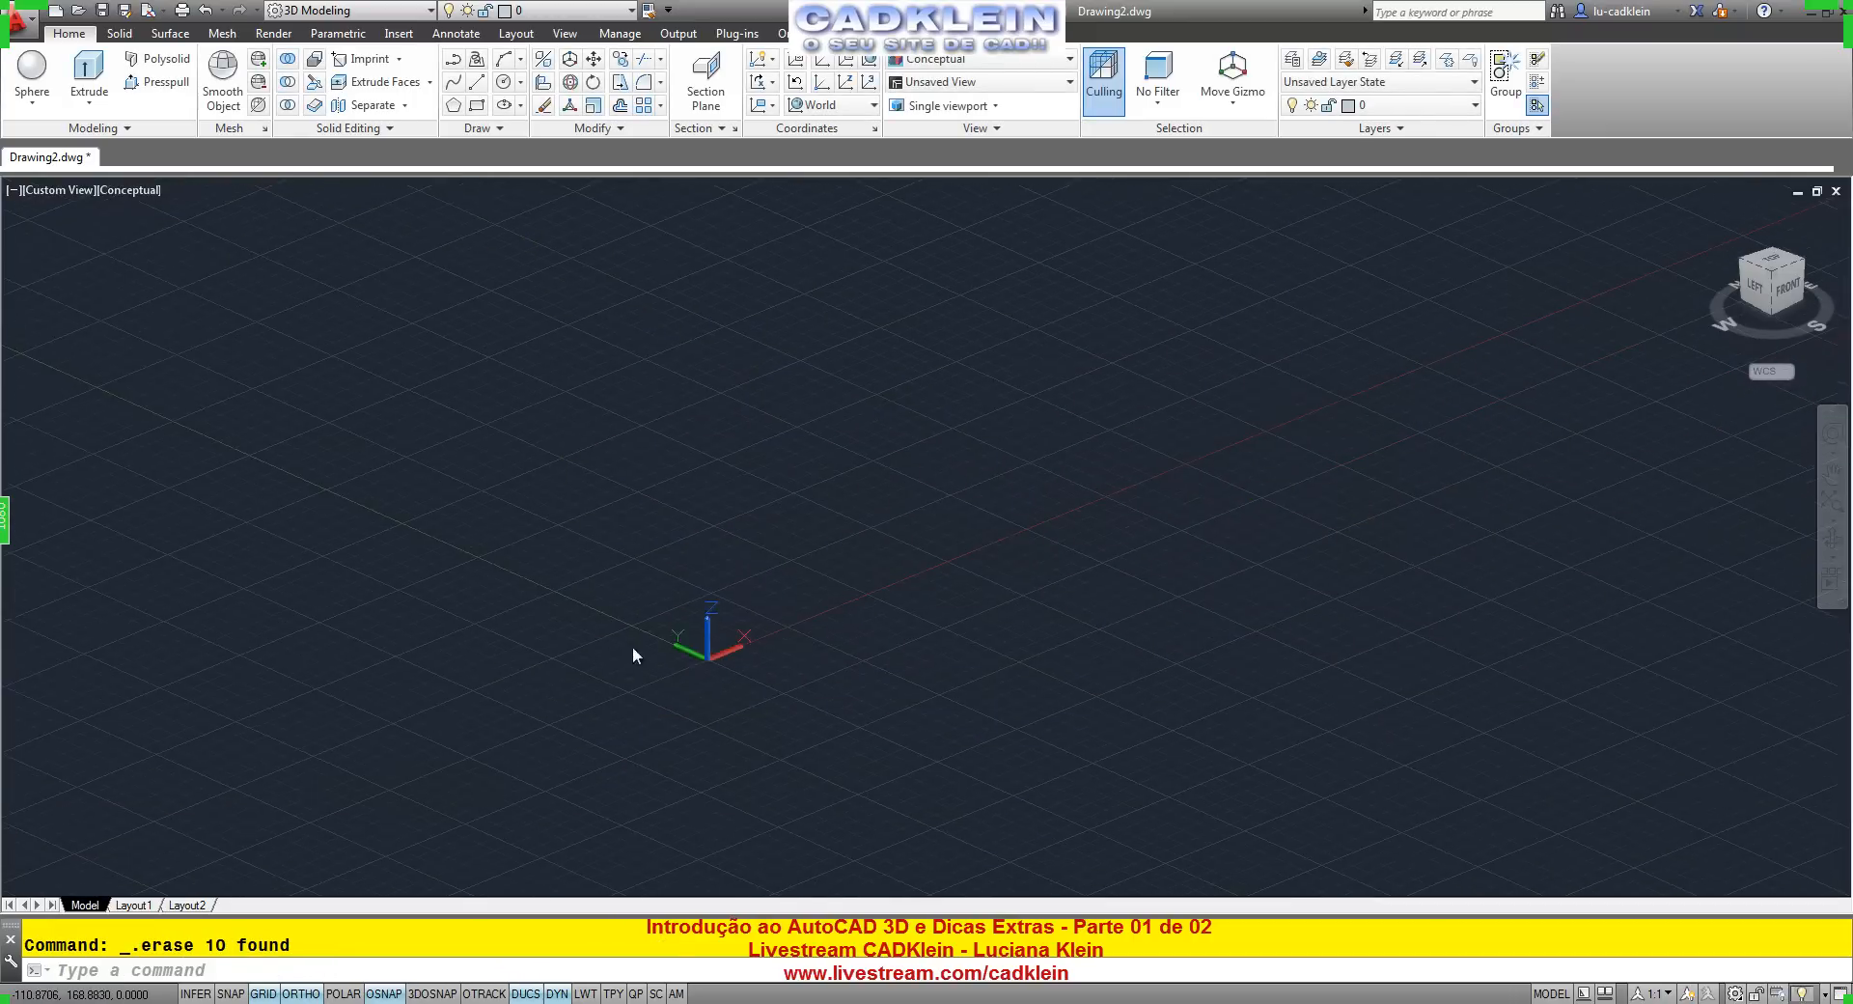
Create a cylinder near the X axis with a base radius of 10 and a height of 250.
scroll(749, 611, up, 3)
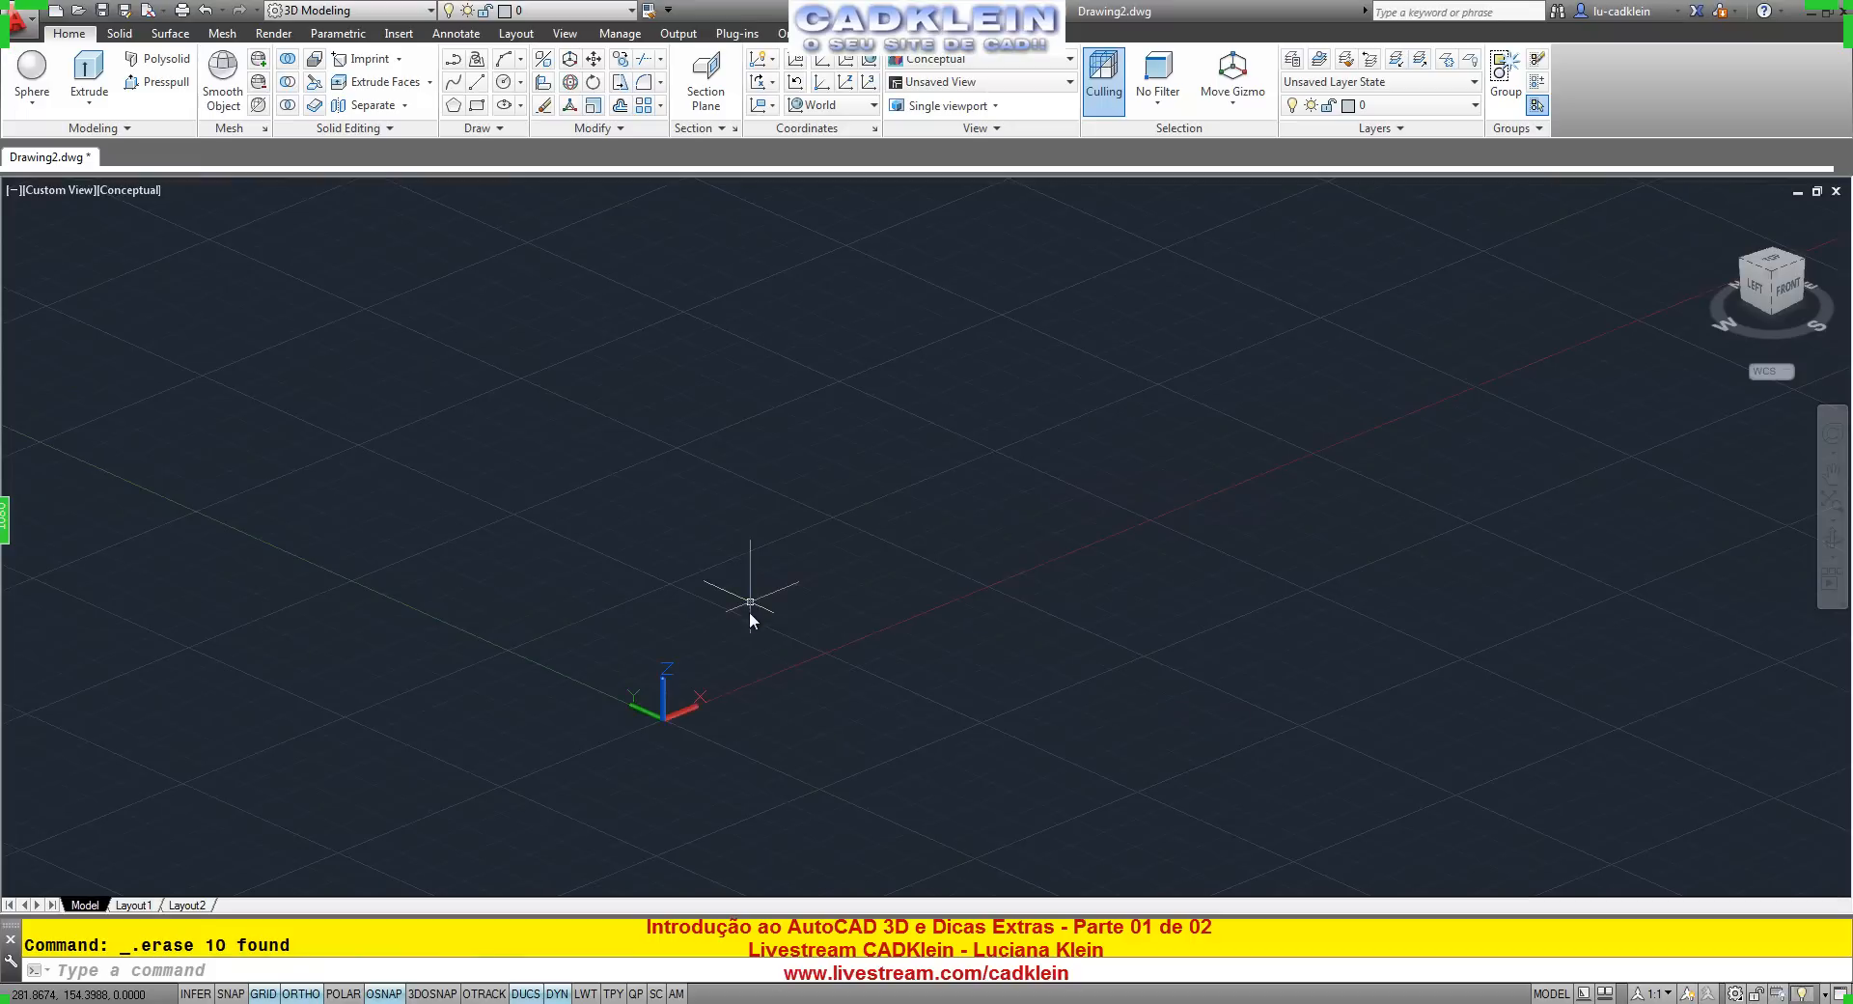
click(32, 106)
click(55, 189)
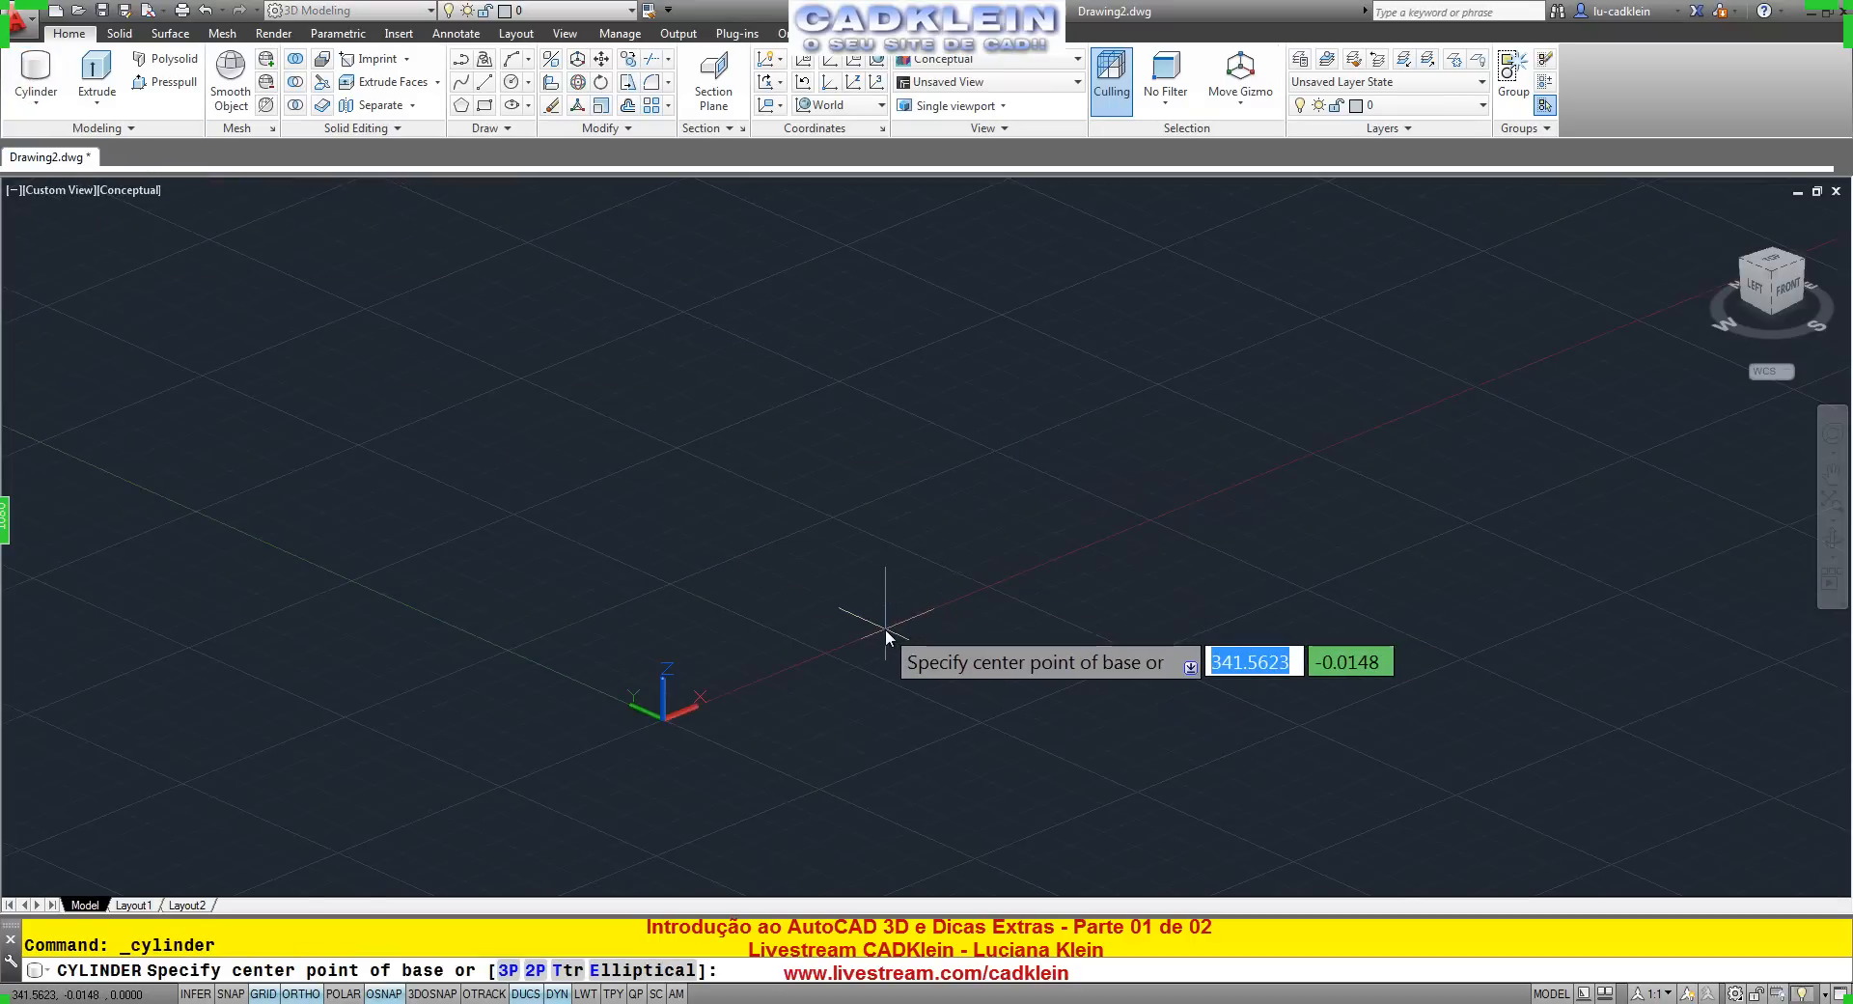
click(855, 645)
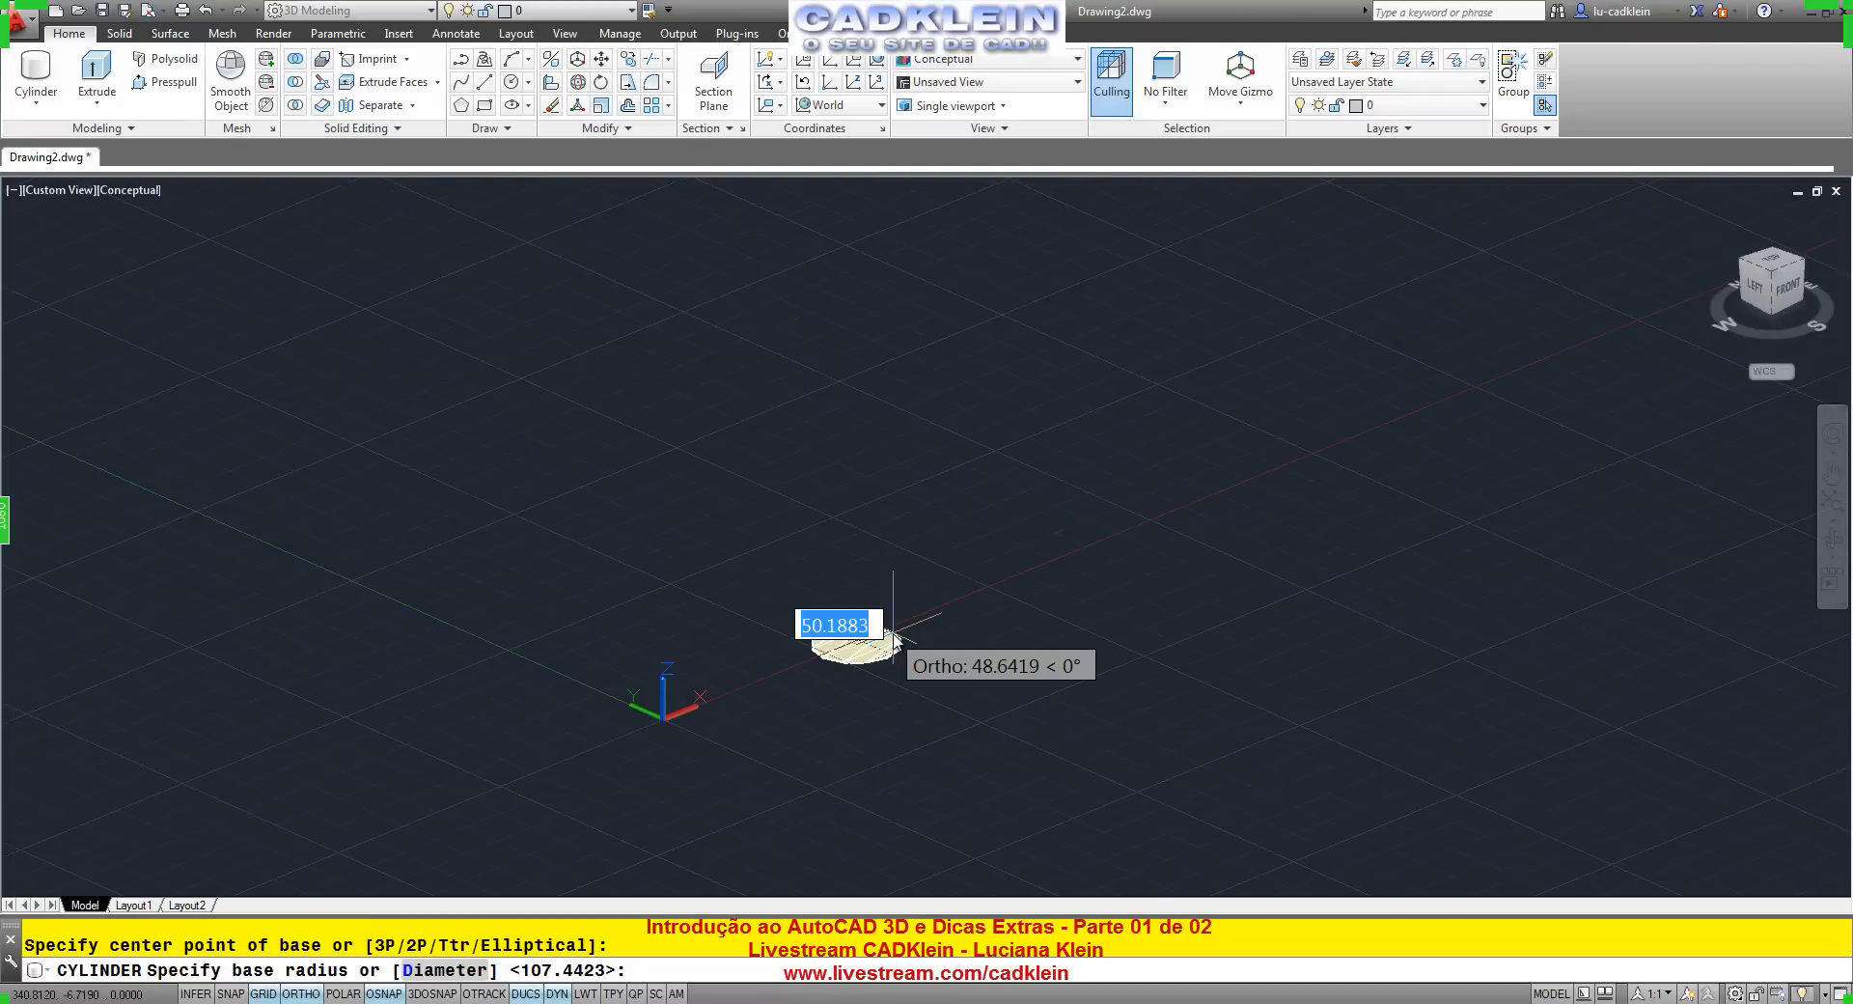
text(10)
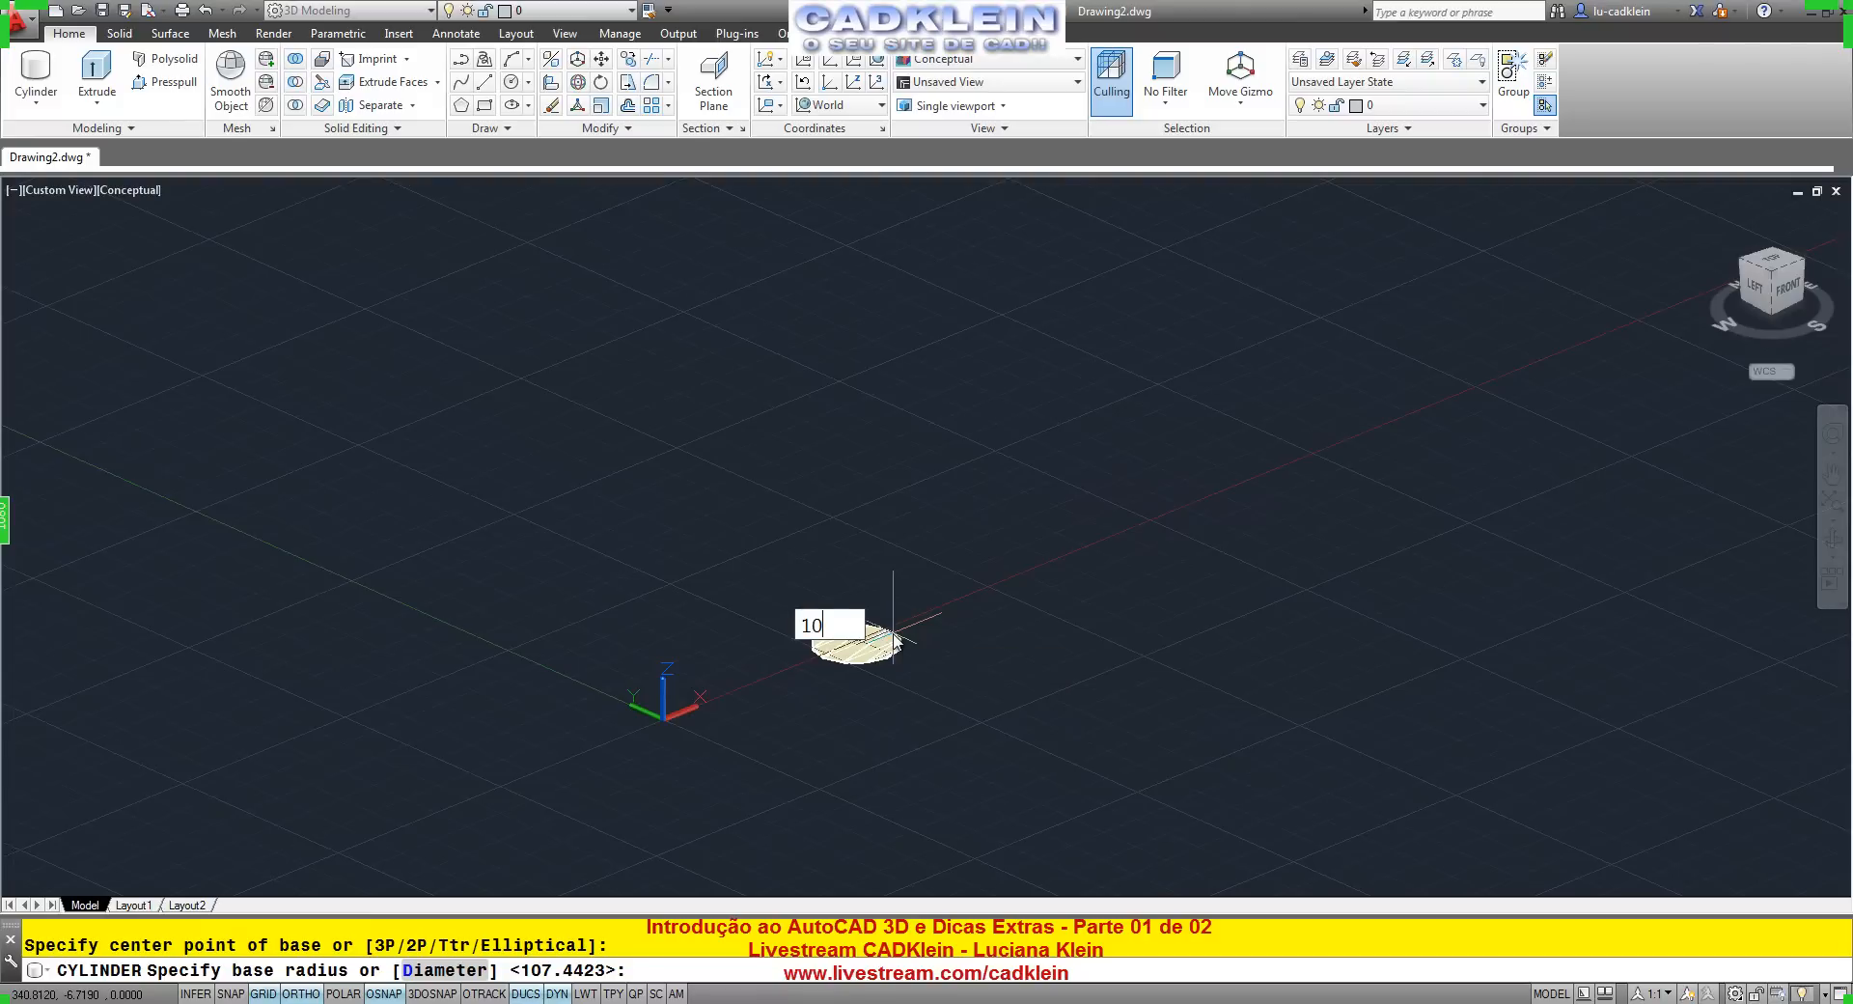
key(Return)
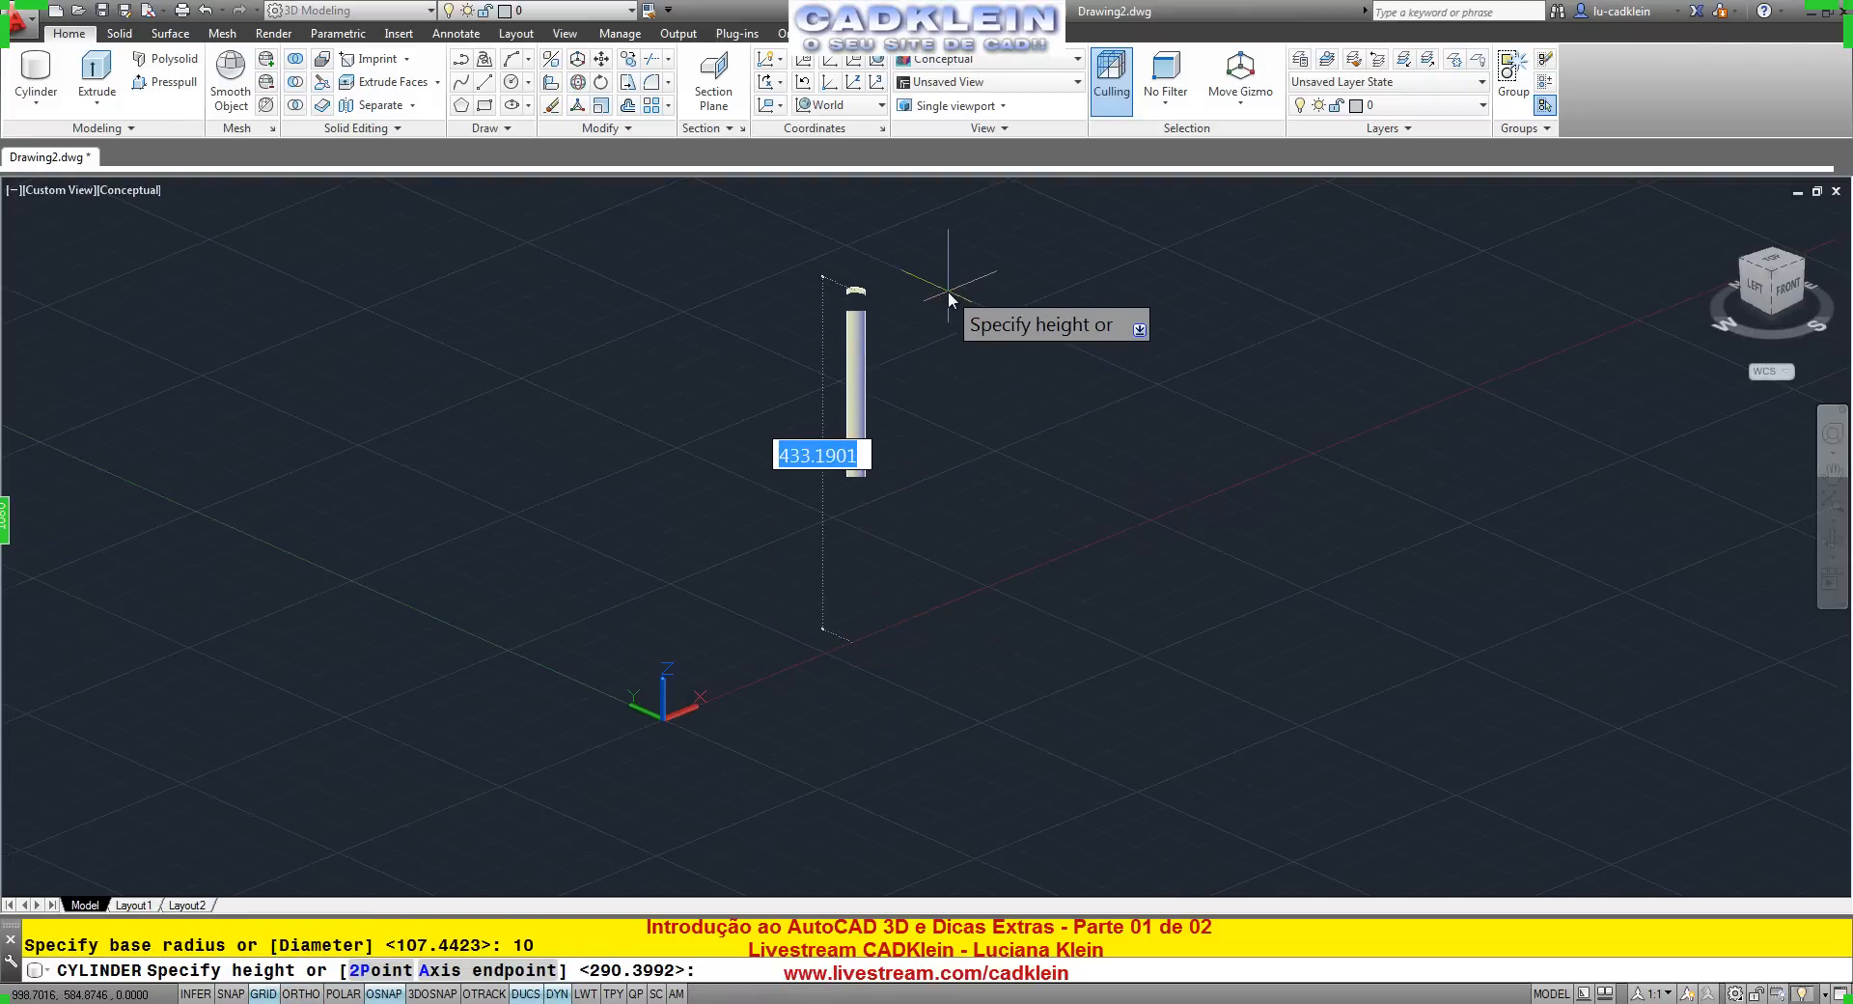
text(25)
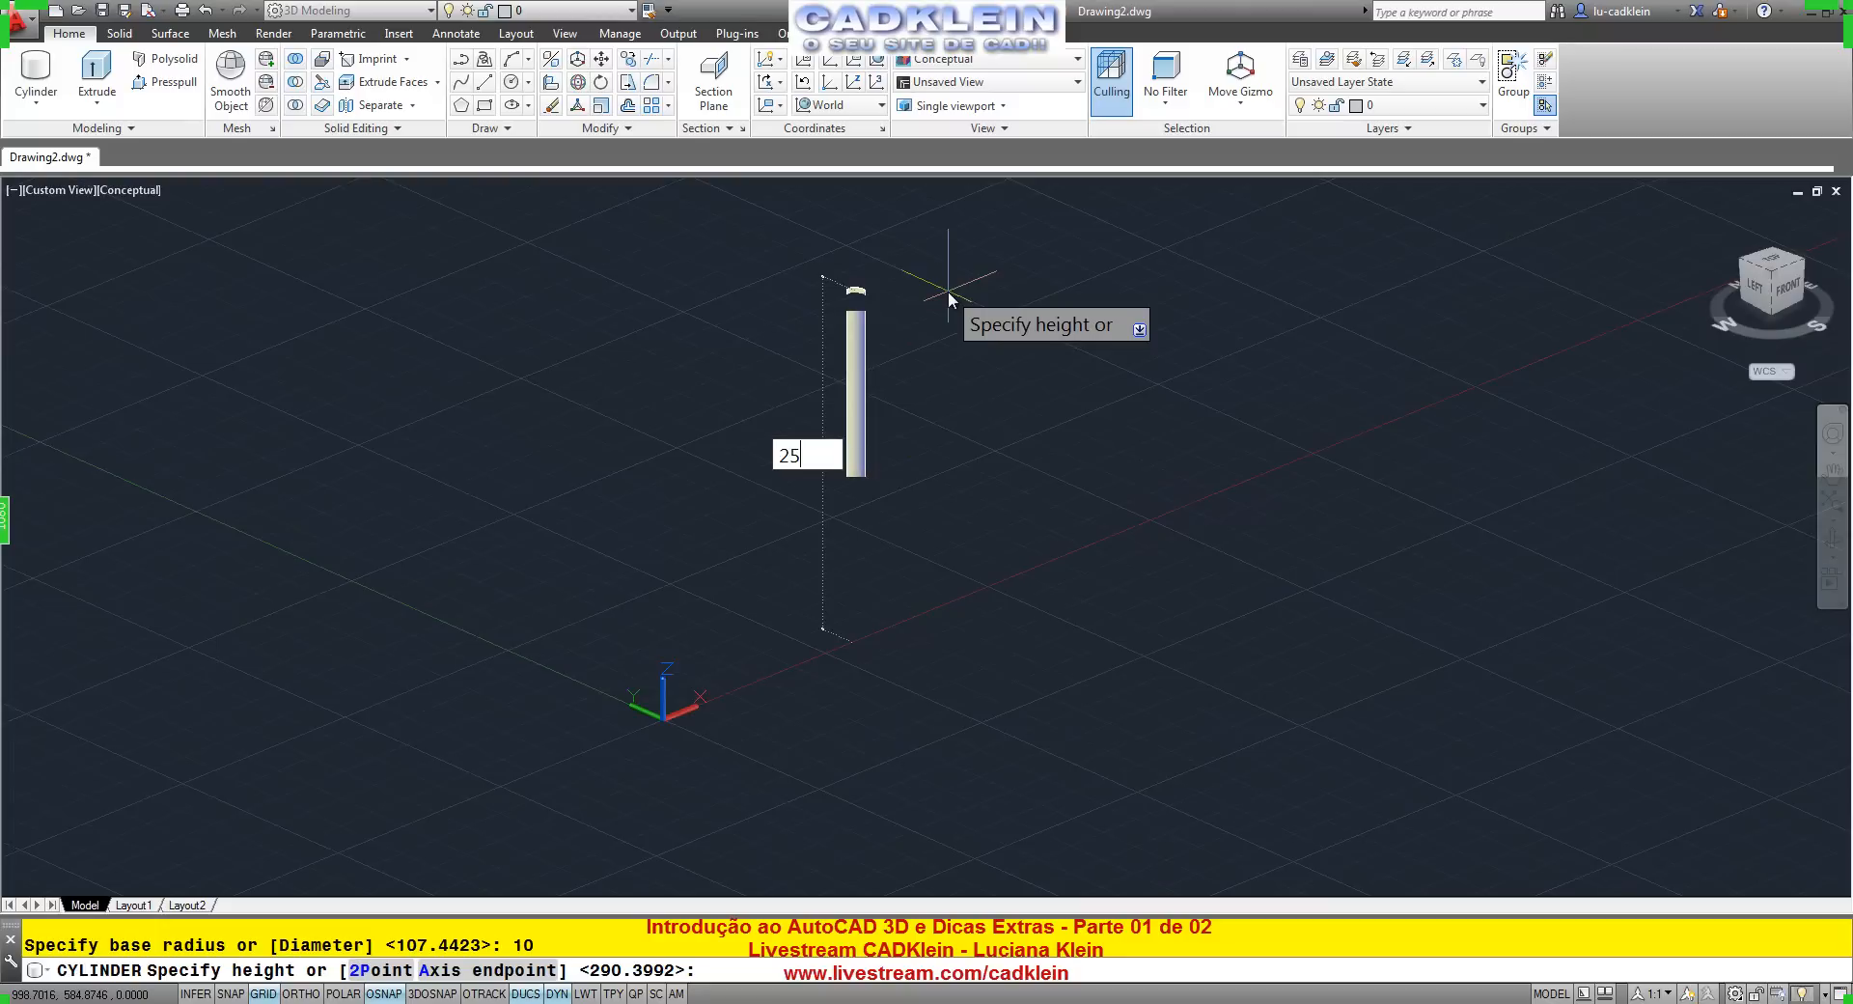
text(0)
key(Return)
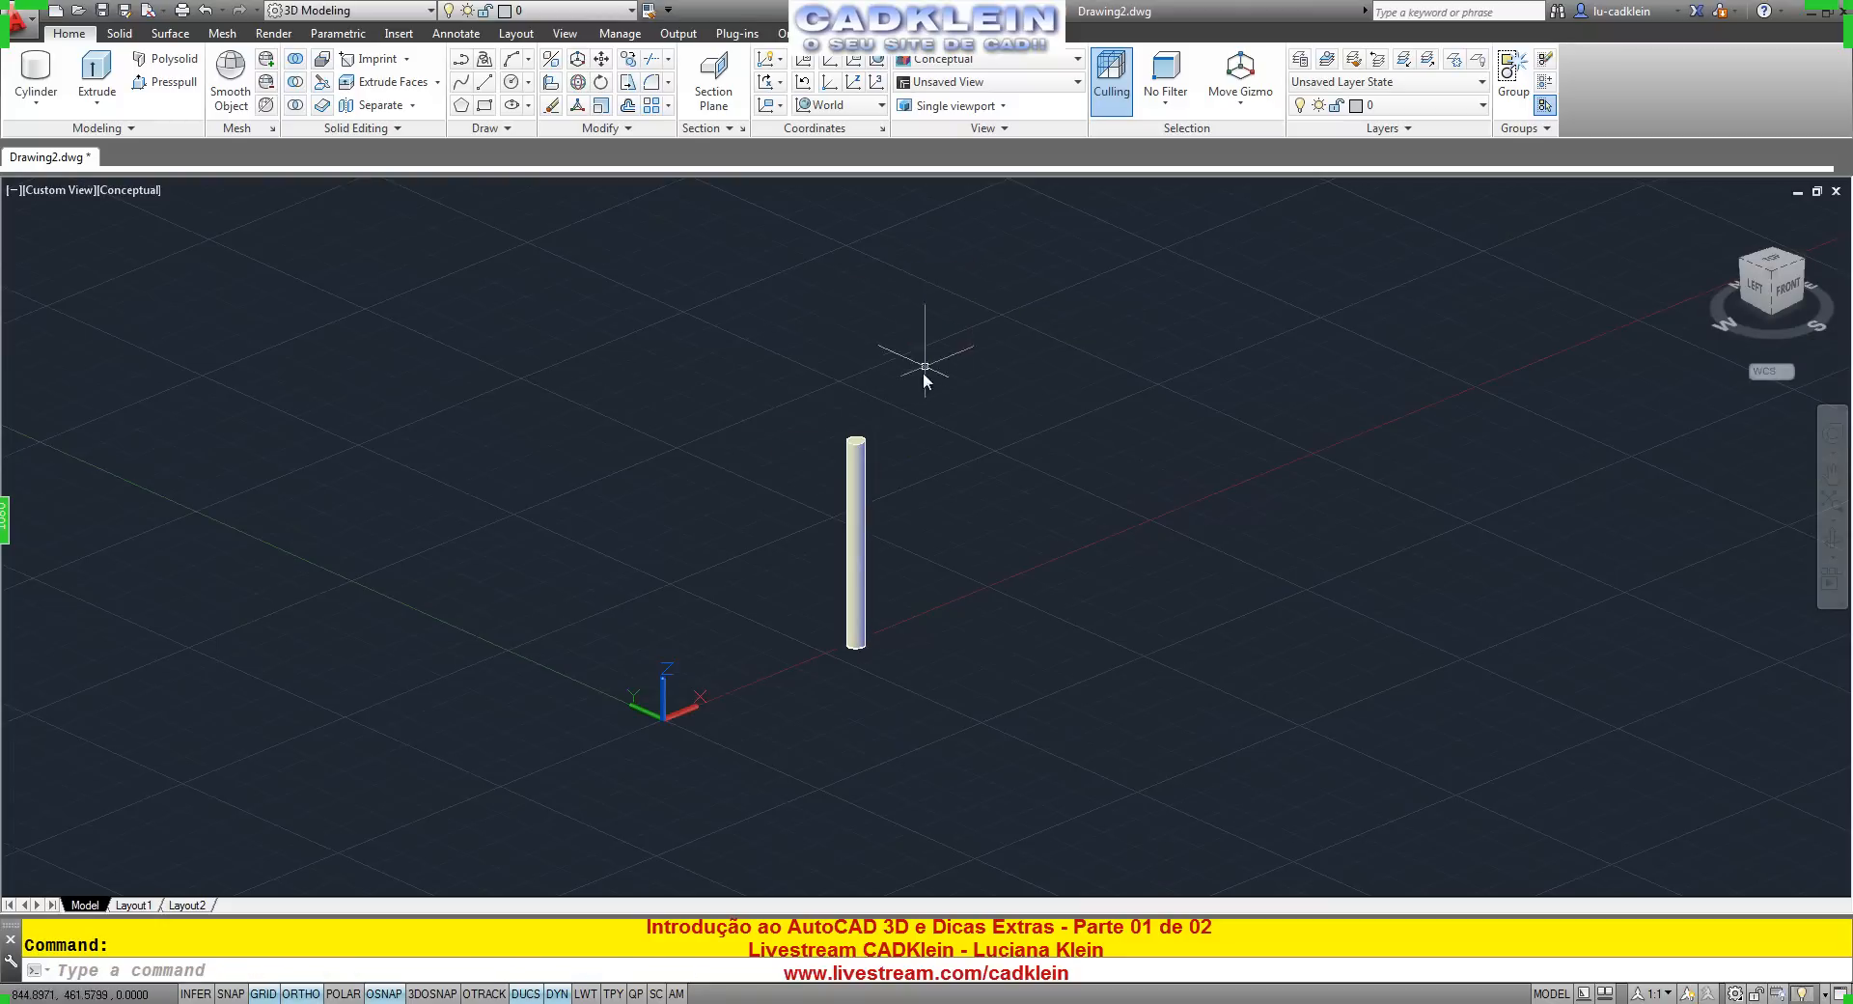
Set the cylinder's radius to 5 in its properties, then close them and deselect the cylinder.
scroll(960, 522, up, 3)
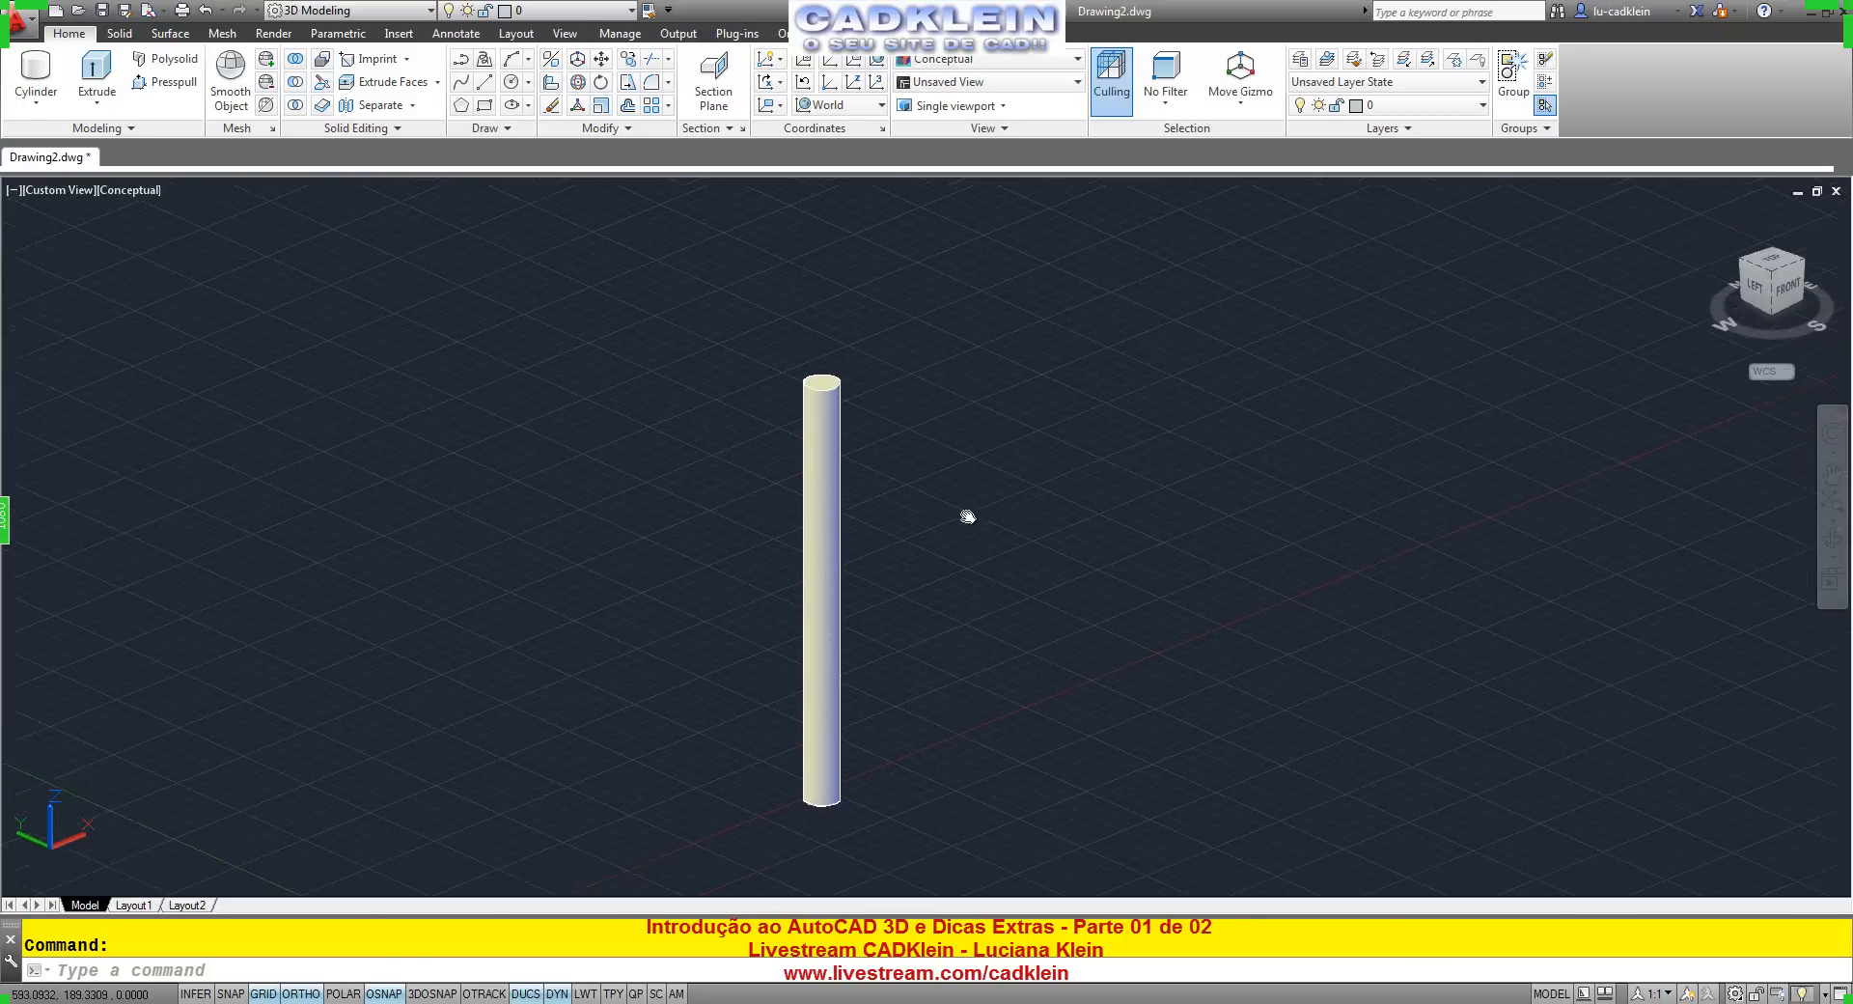
text(pr)
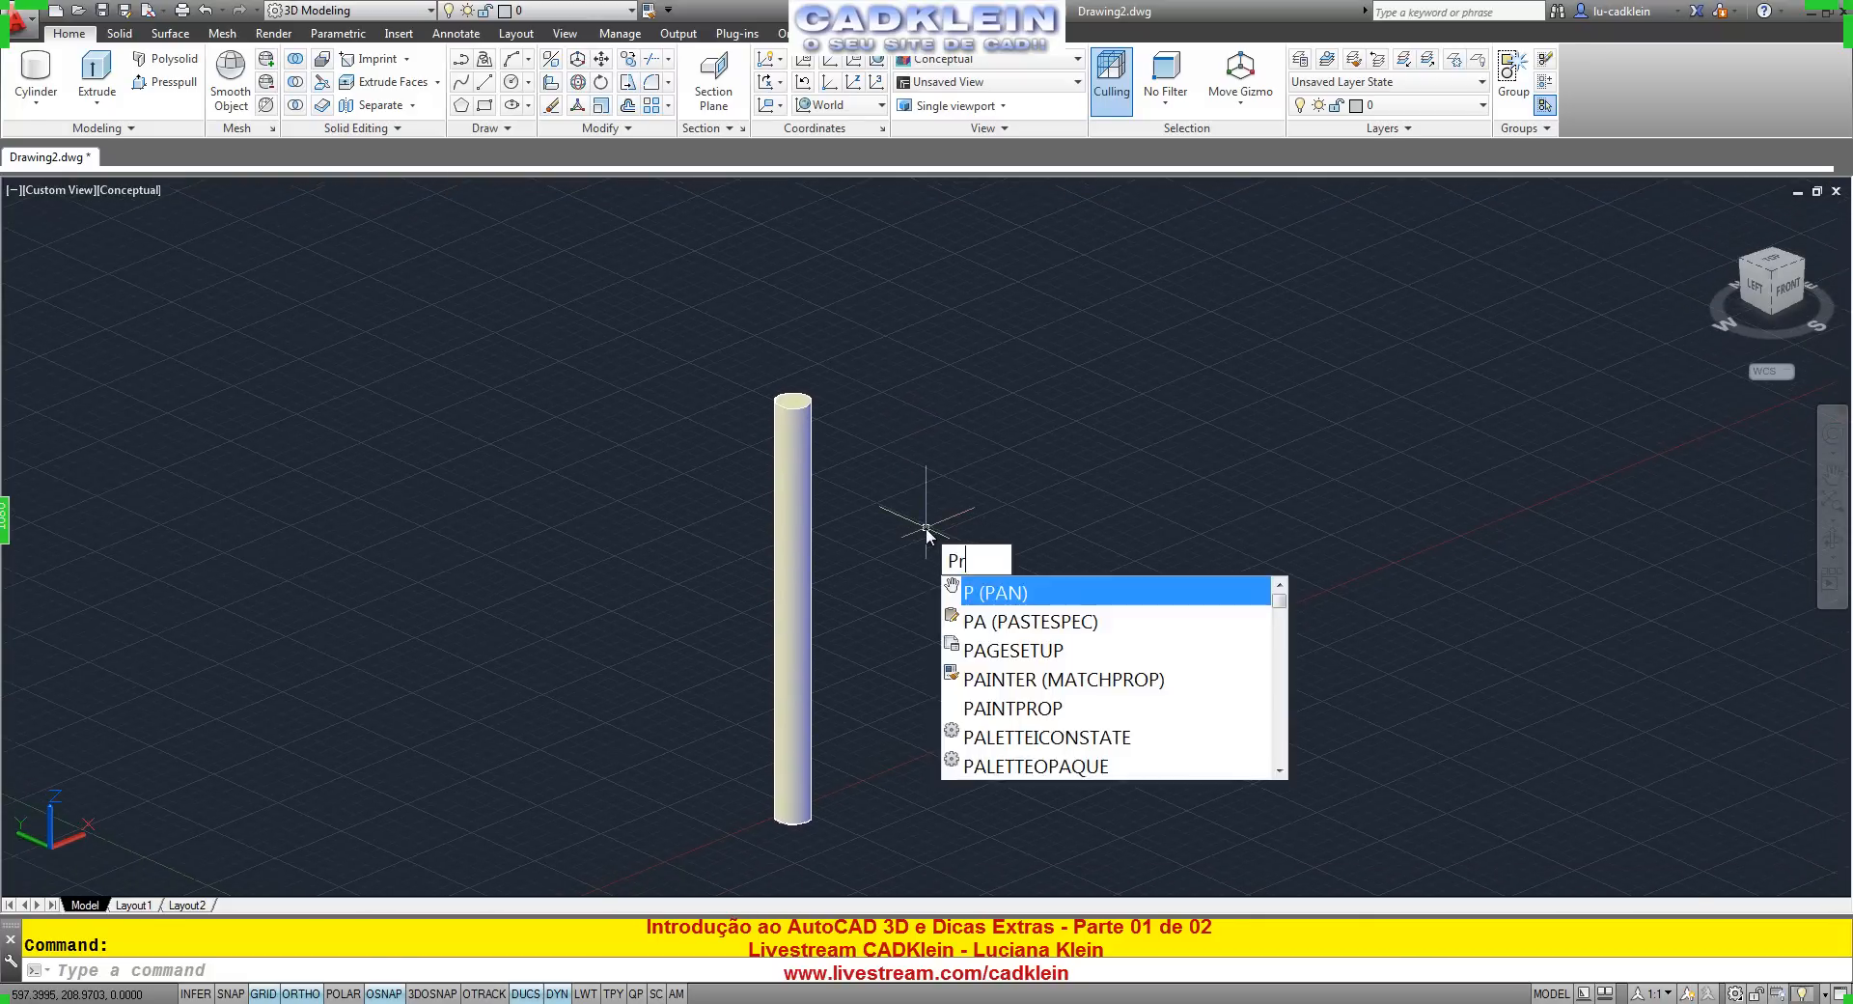
key(Return)
click(806, 529)
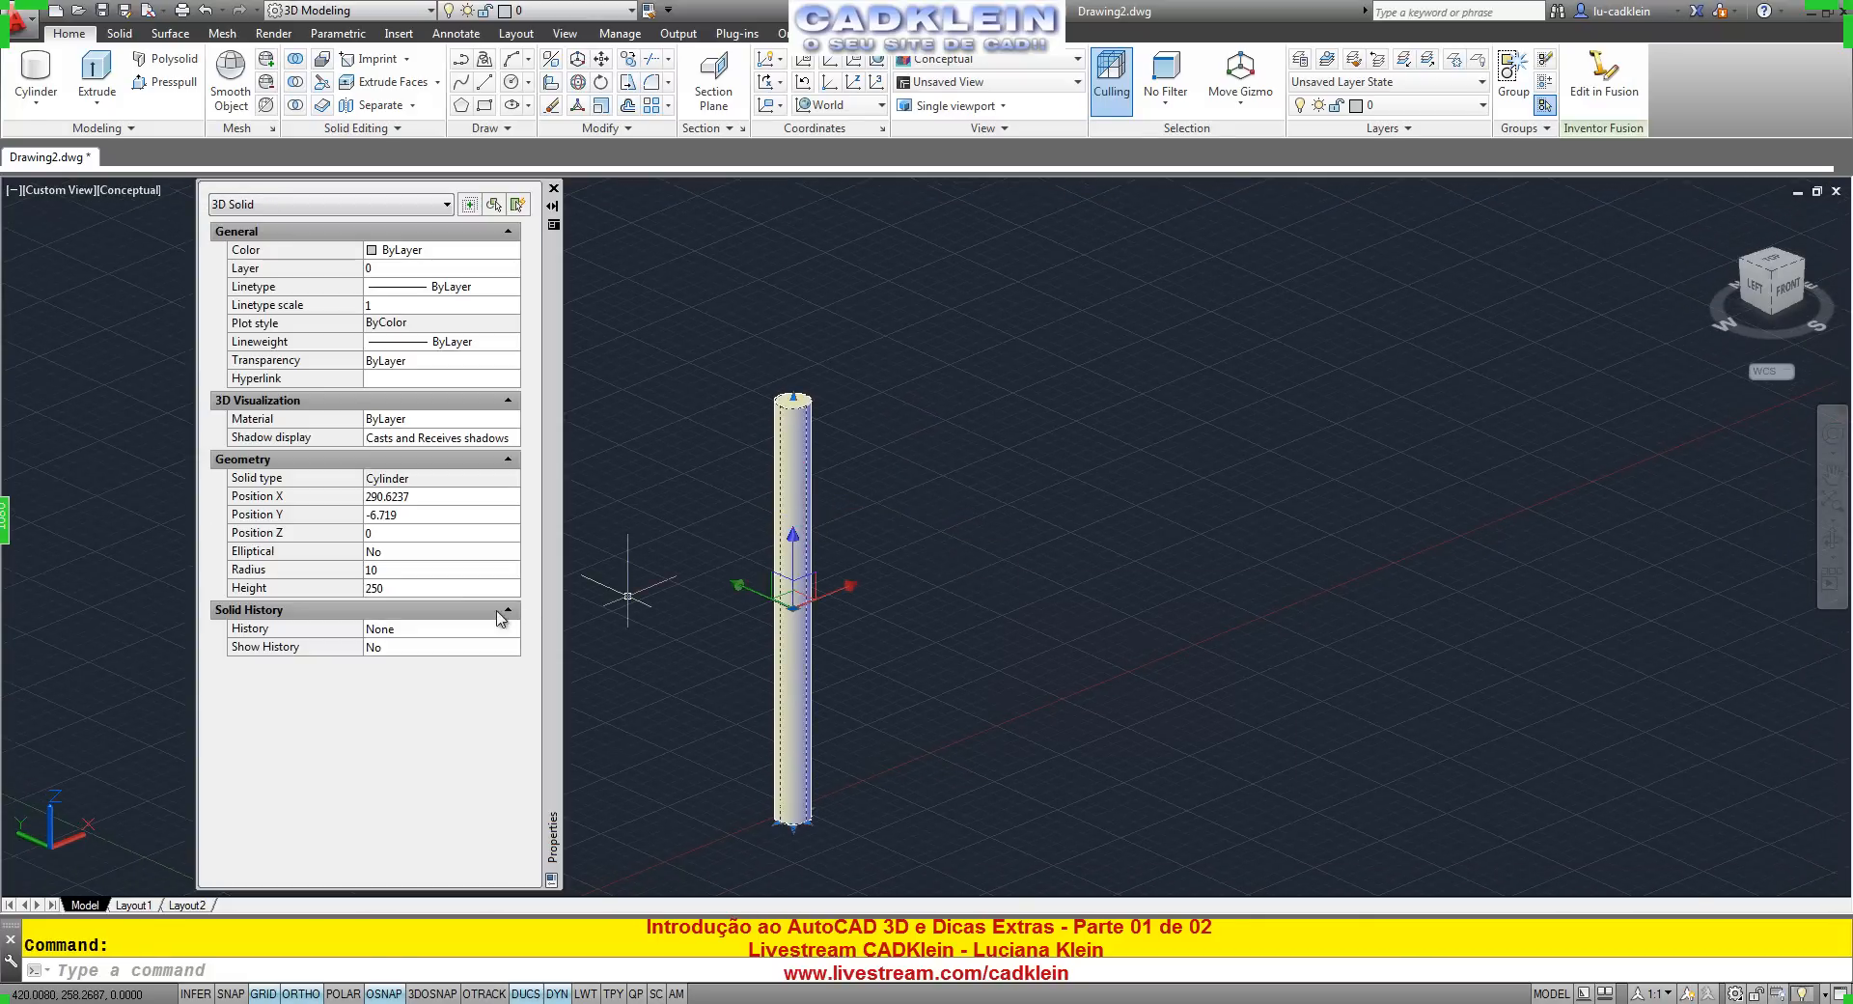
click(394, 570)
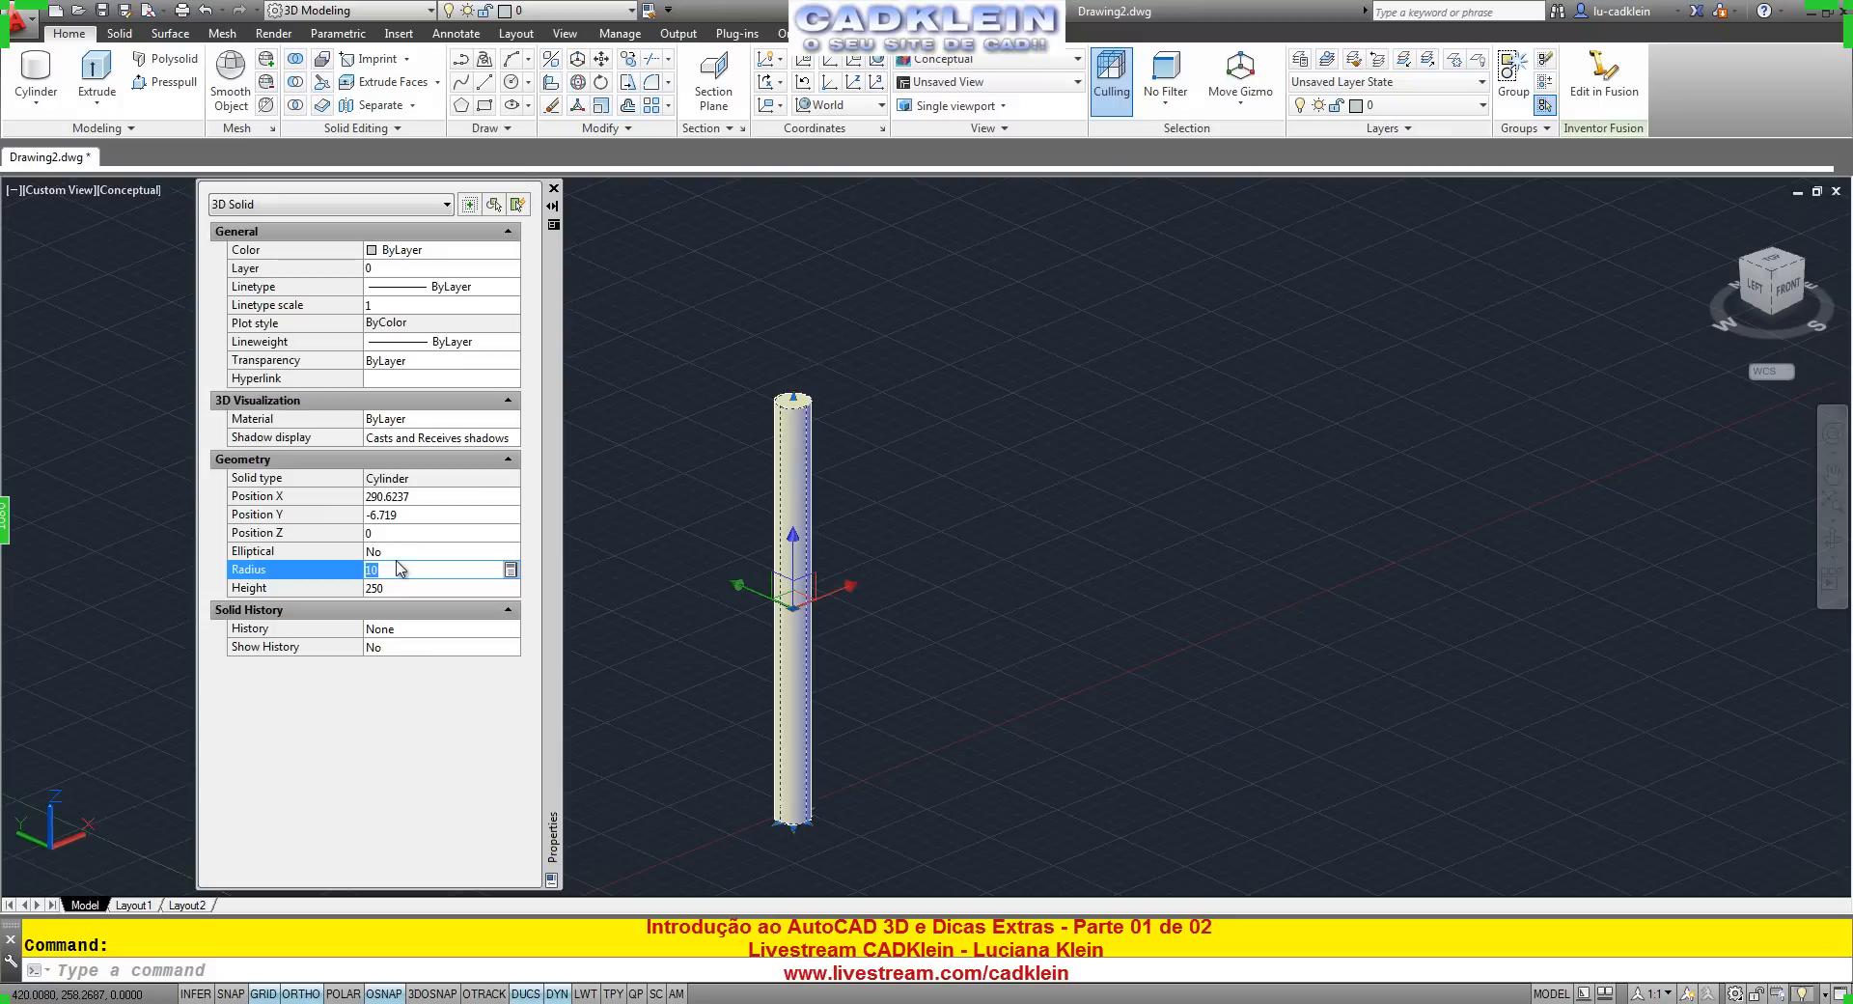
text(5)
key(Tab)
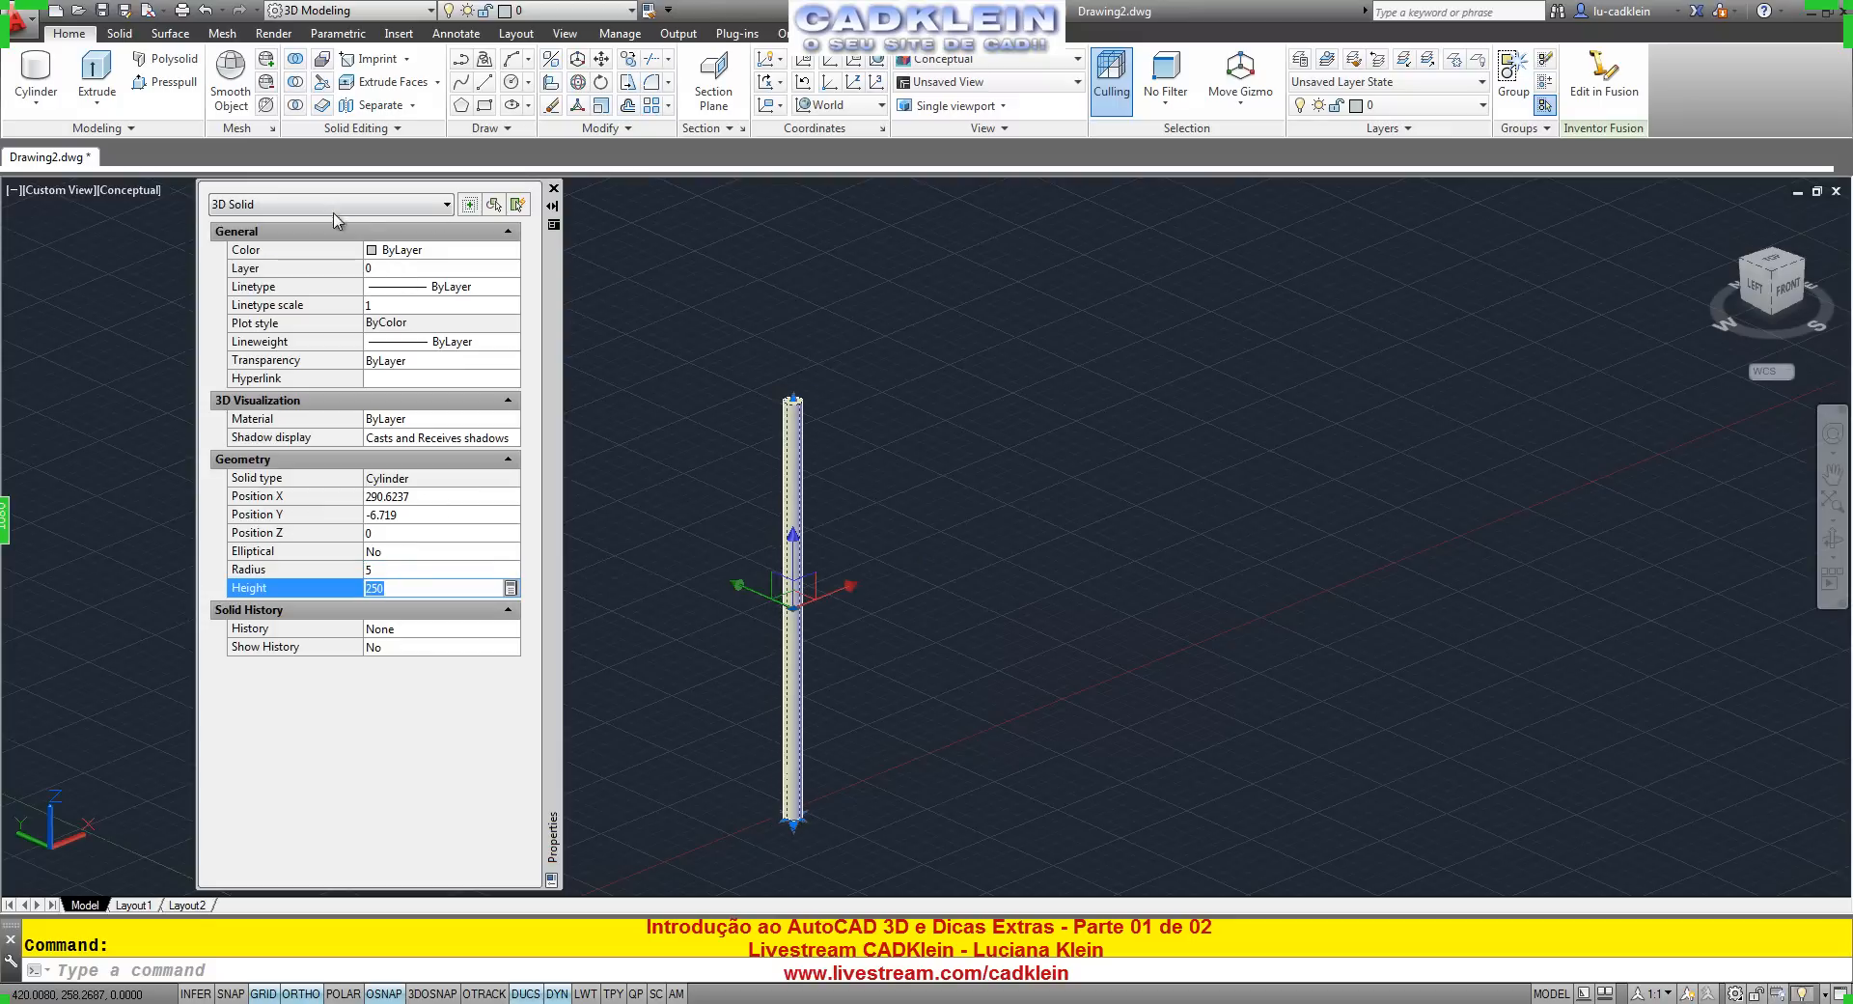
click(553, 189)
key(Escape)
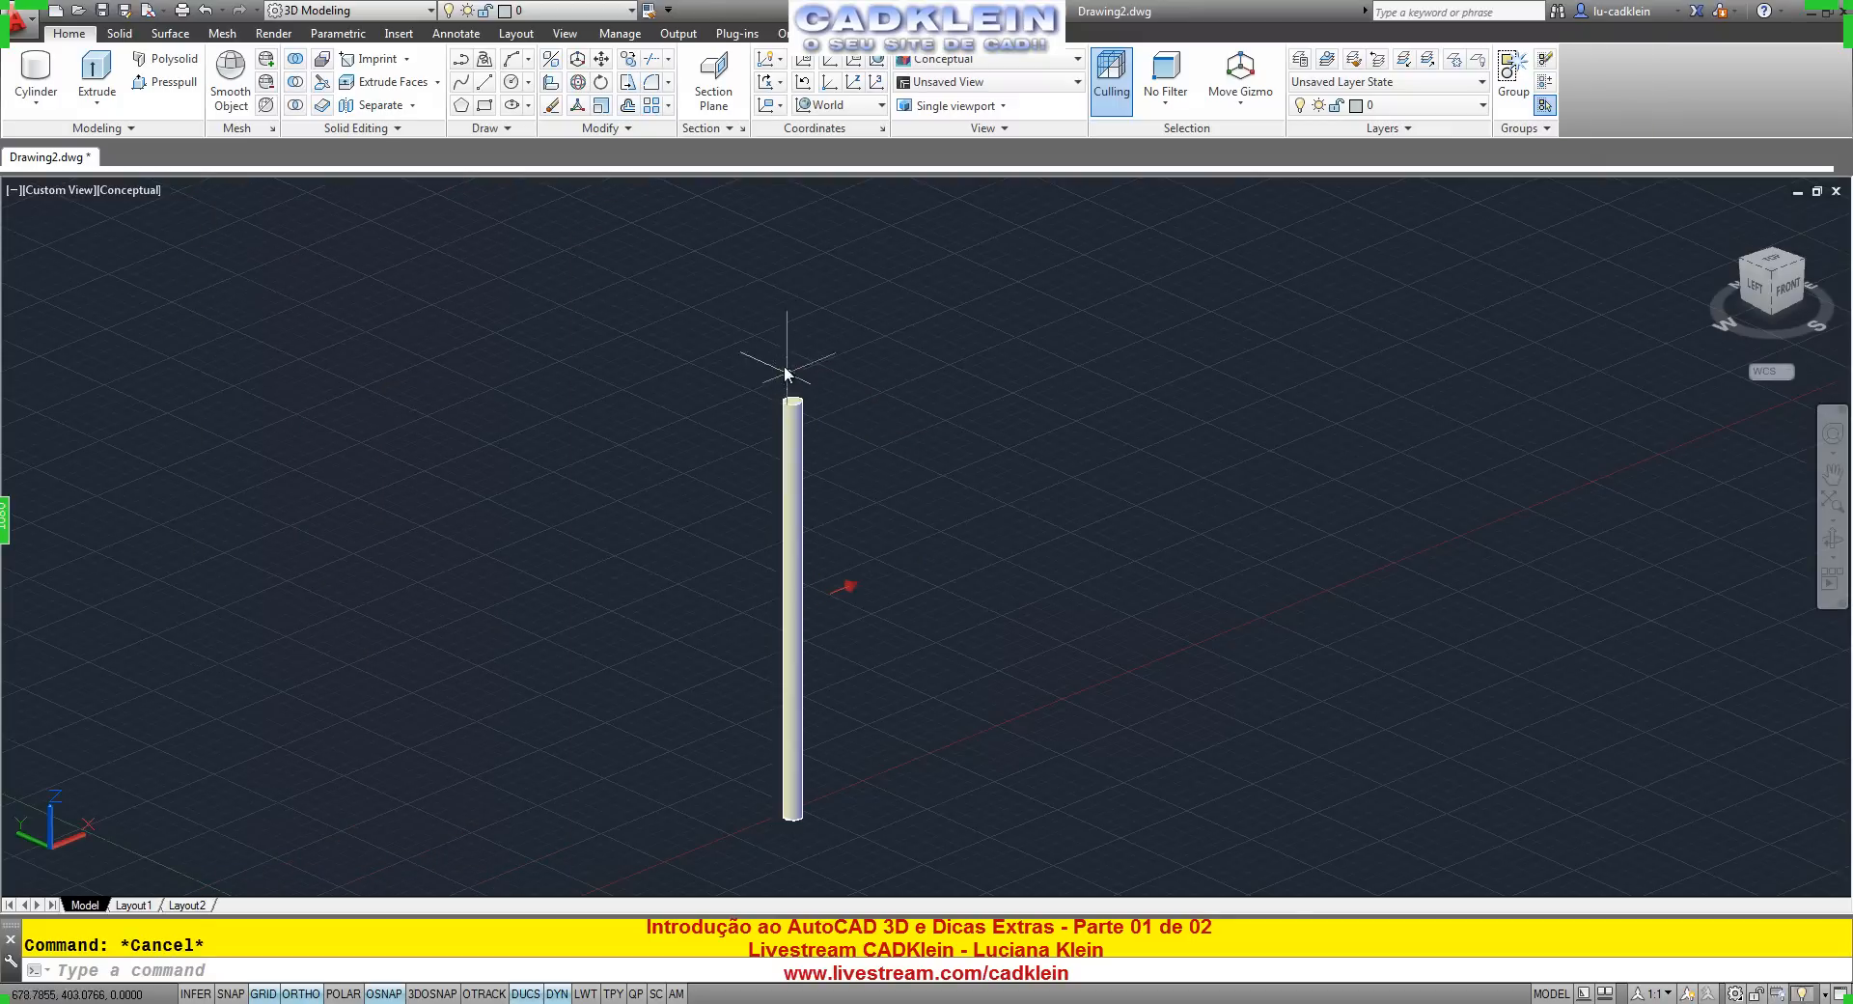
Create a cone centred on the cylinder's top face, matching its radius of 5, with a height of 20.
scroll(784, 359, up, 5)
scroll(823, 531, up, 3)
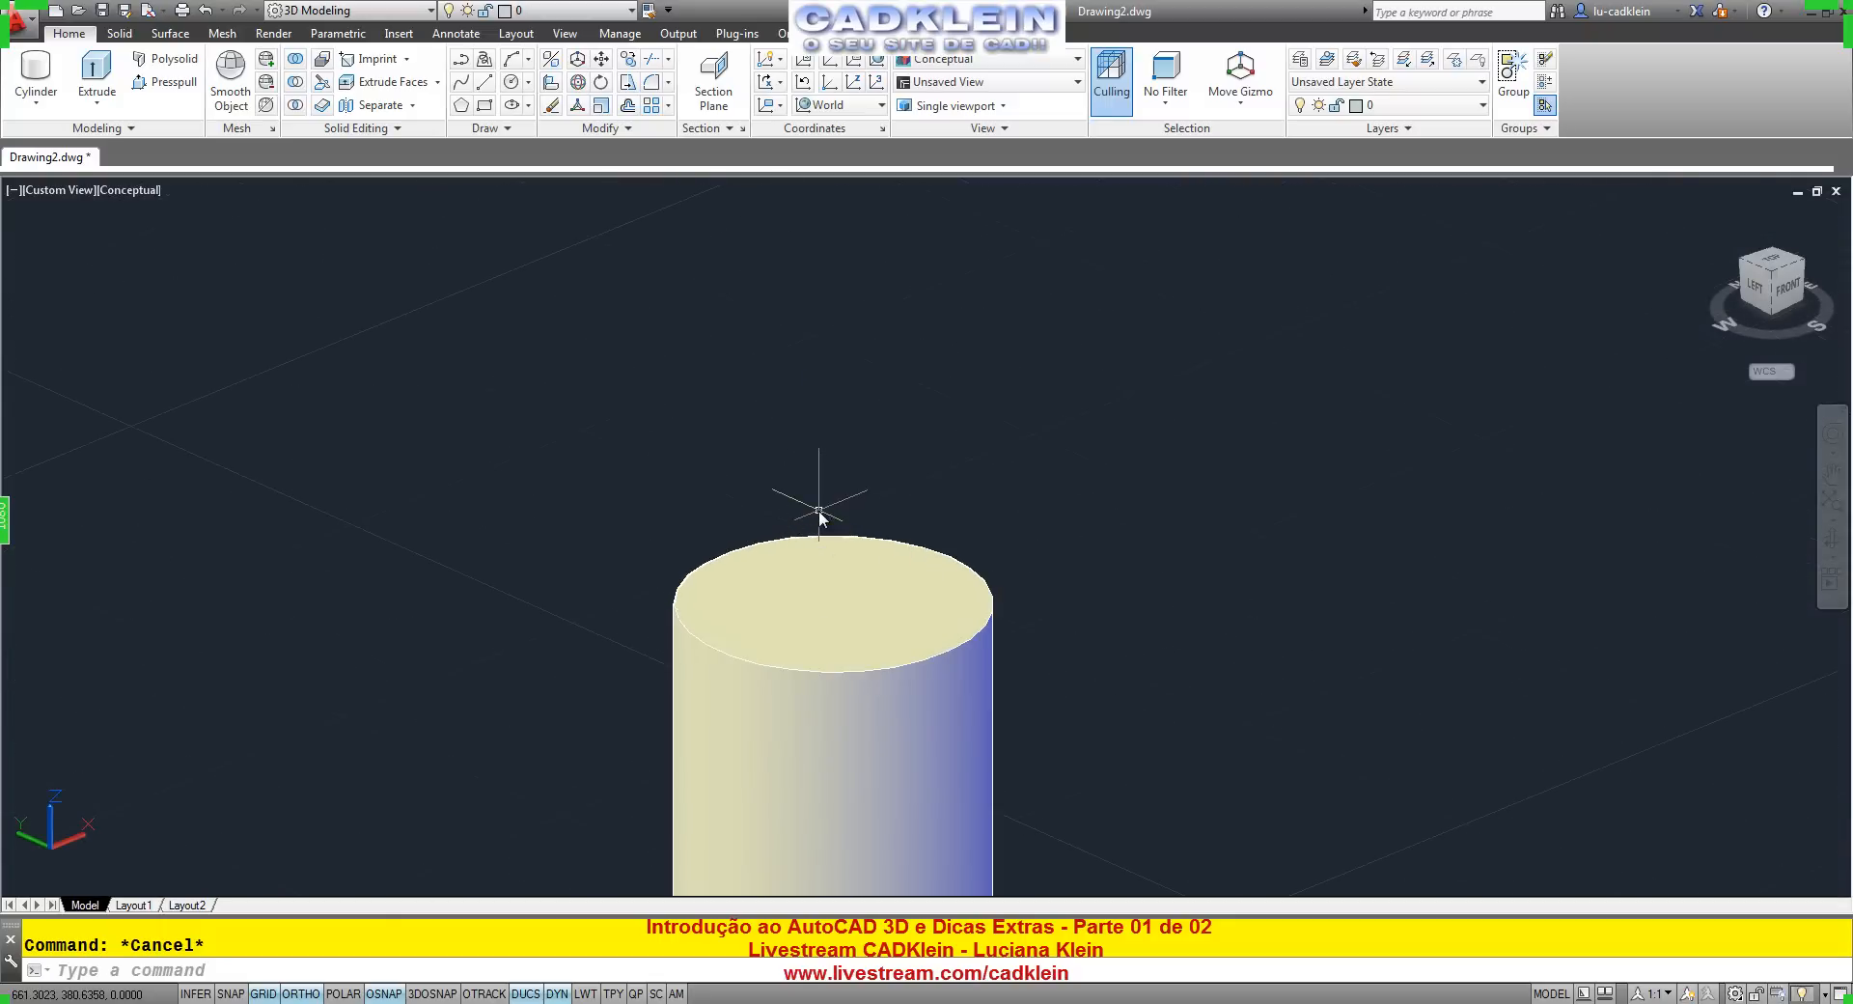
click(27, 100)
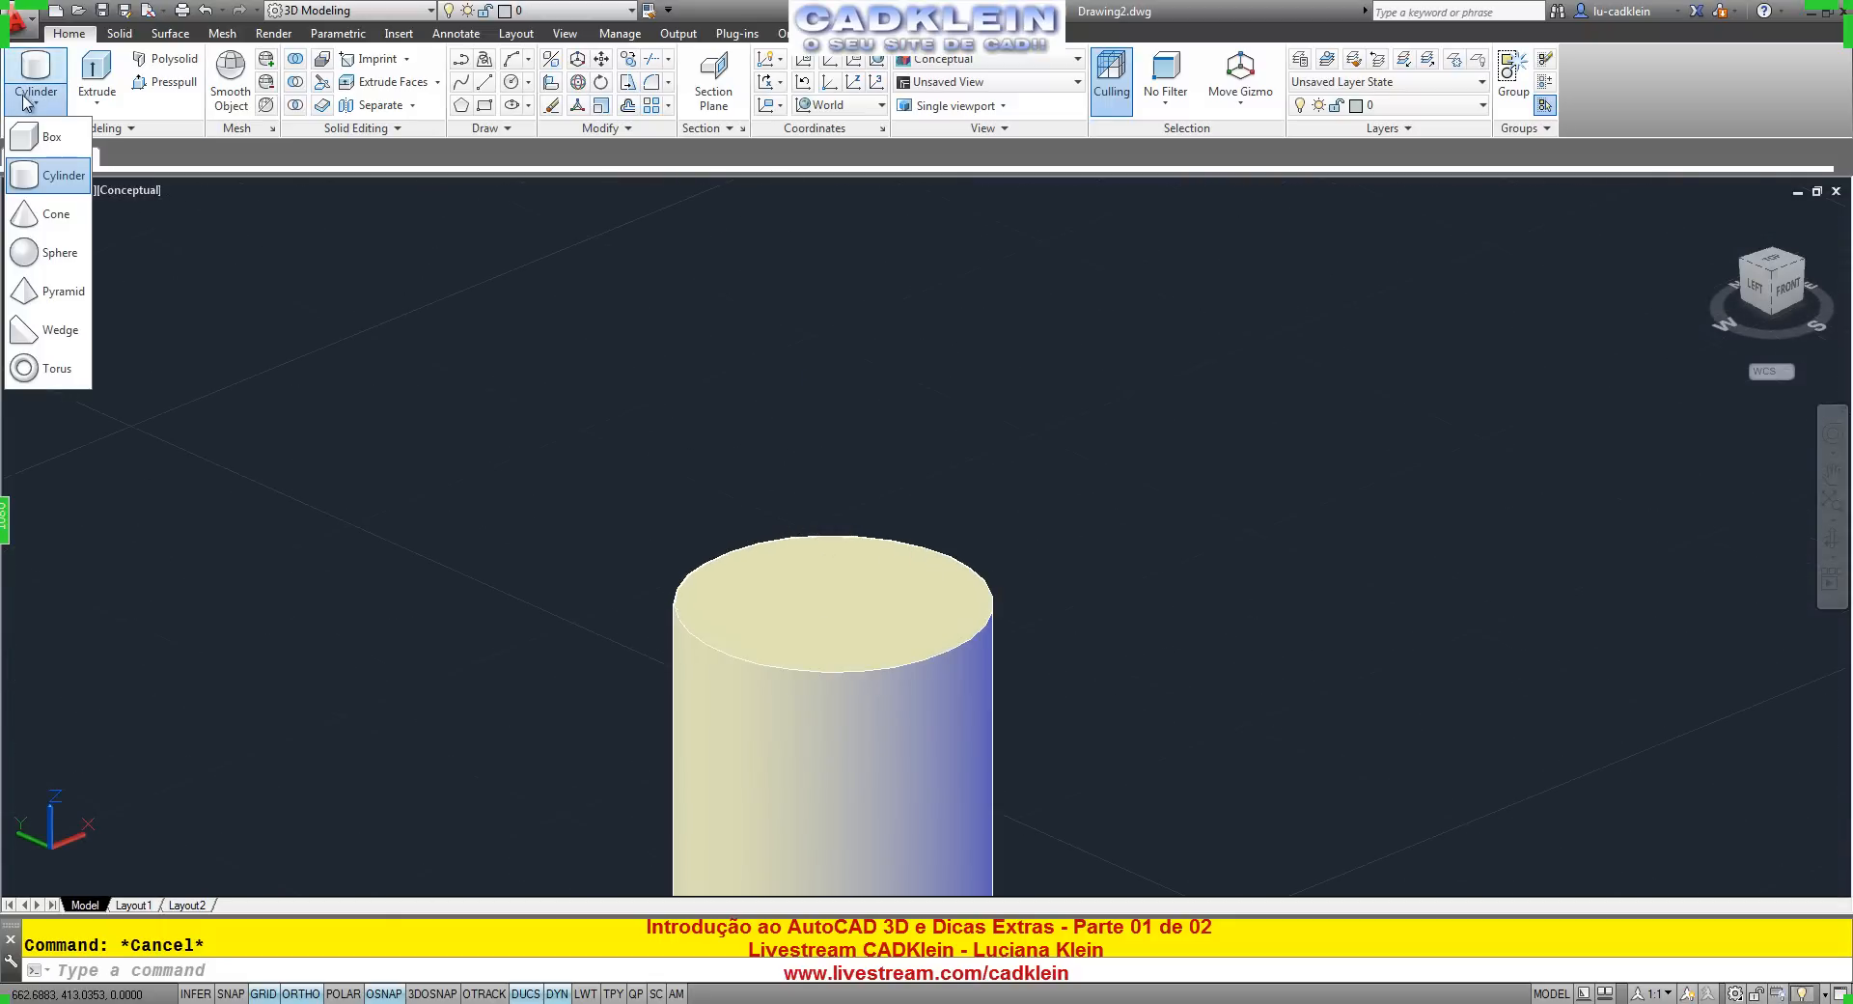
click(40, 214)
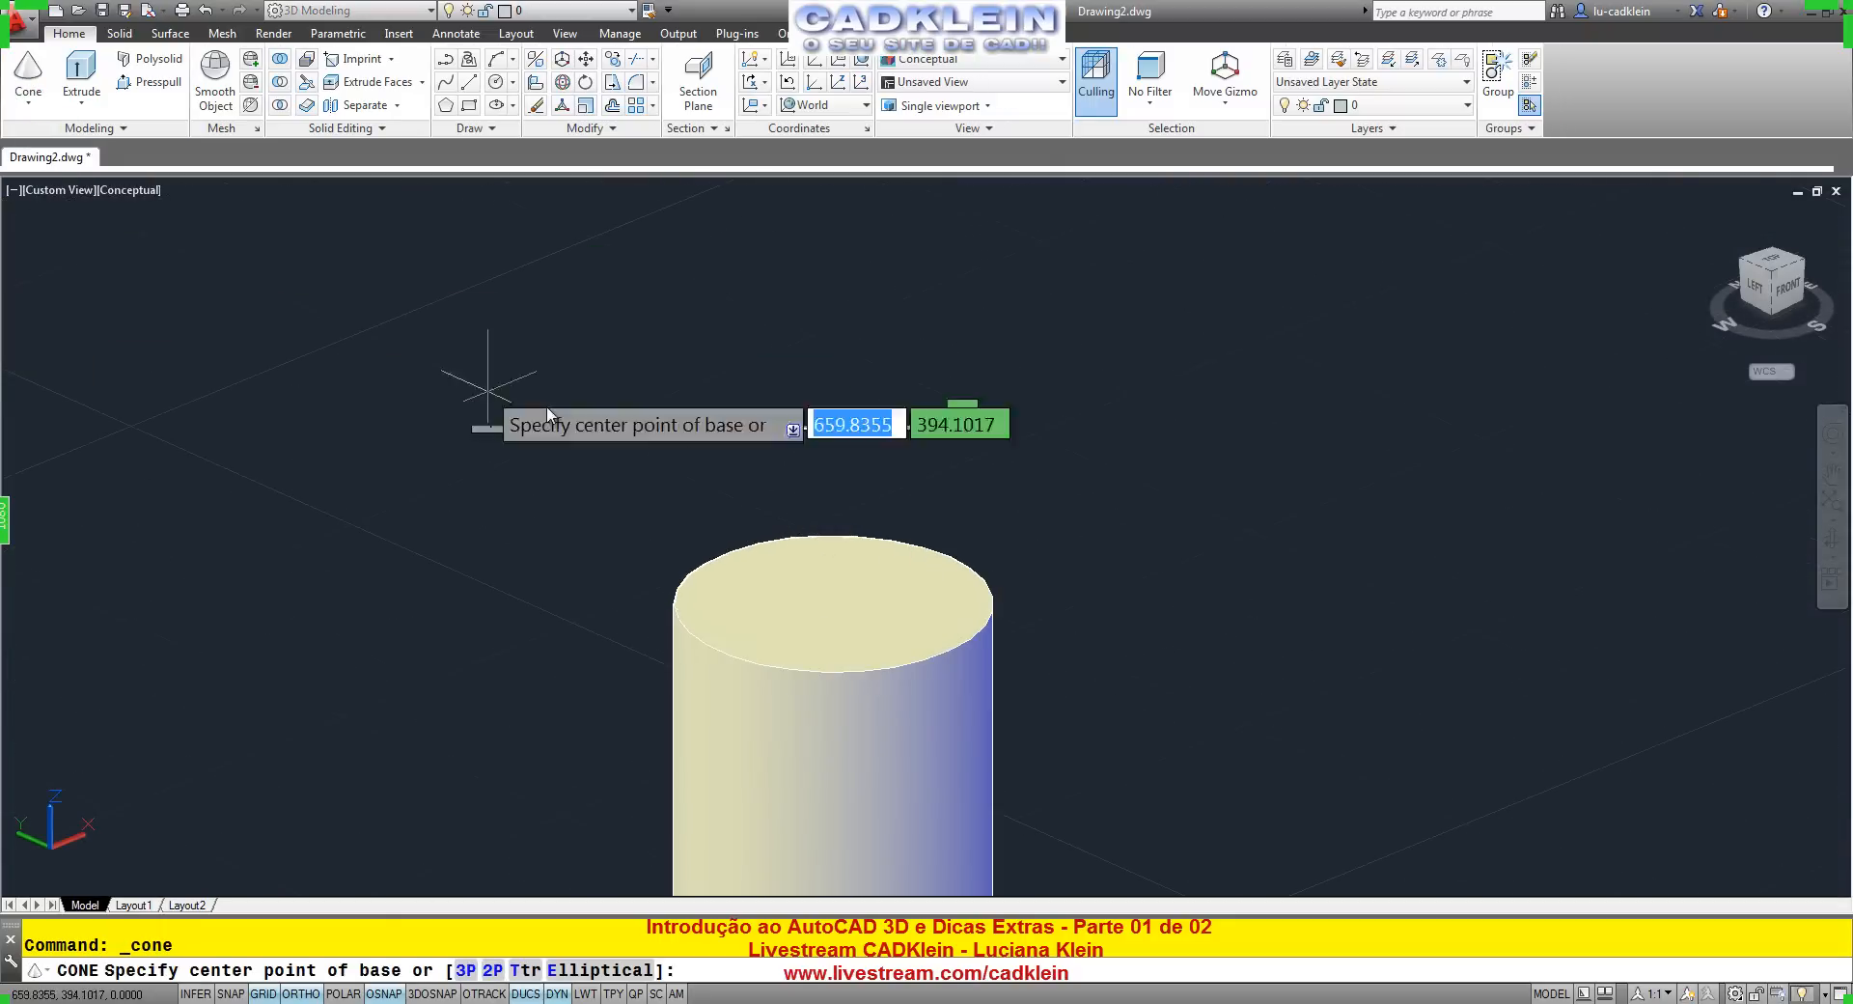
click(832, 607)
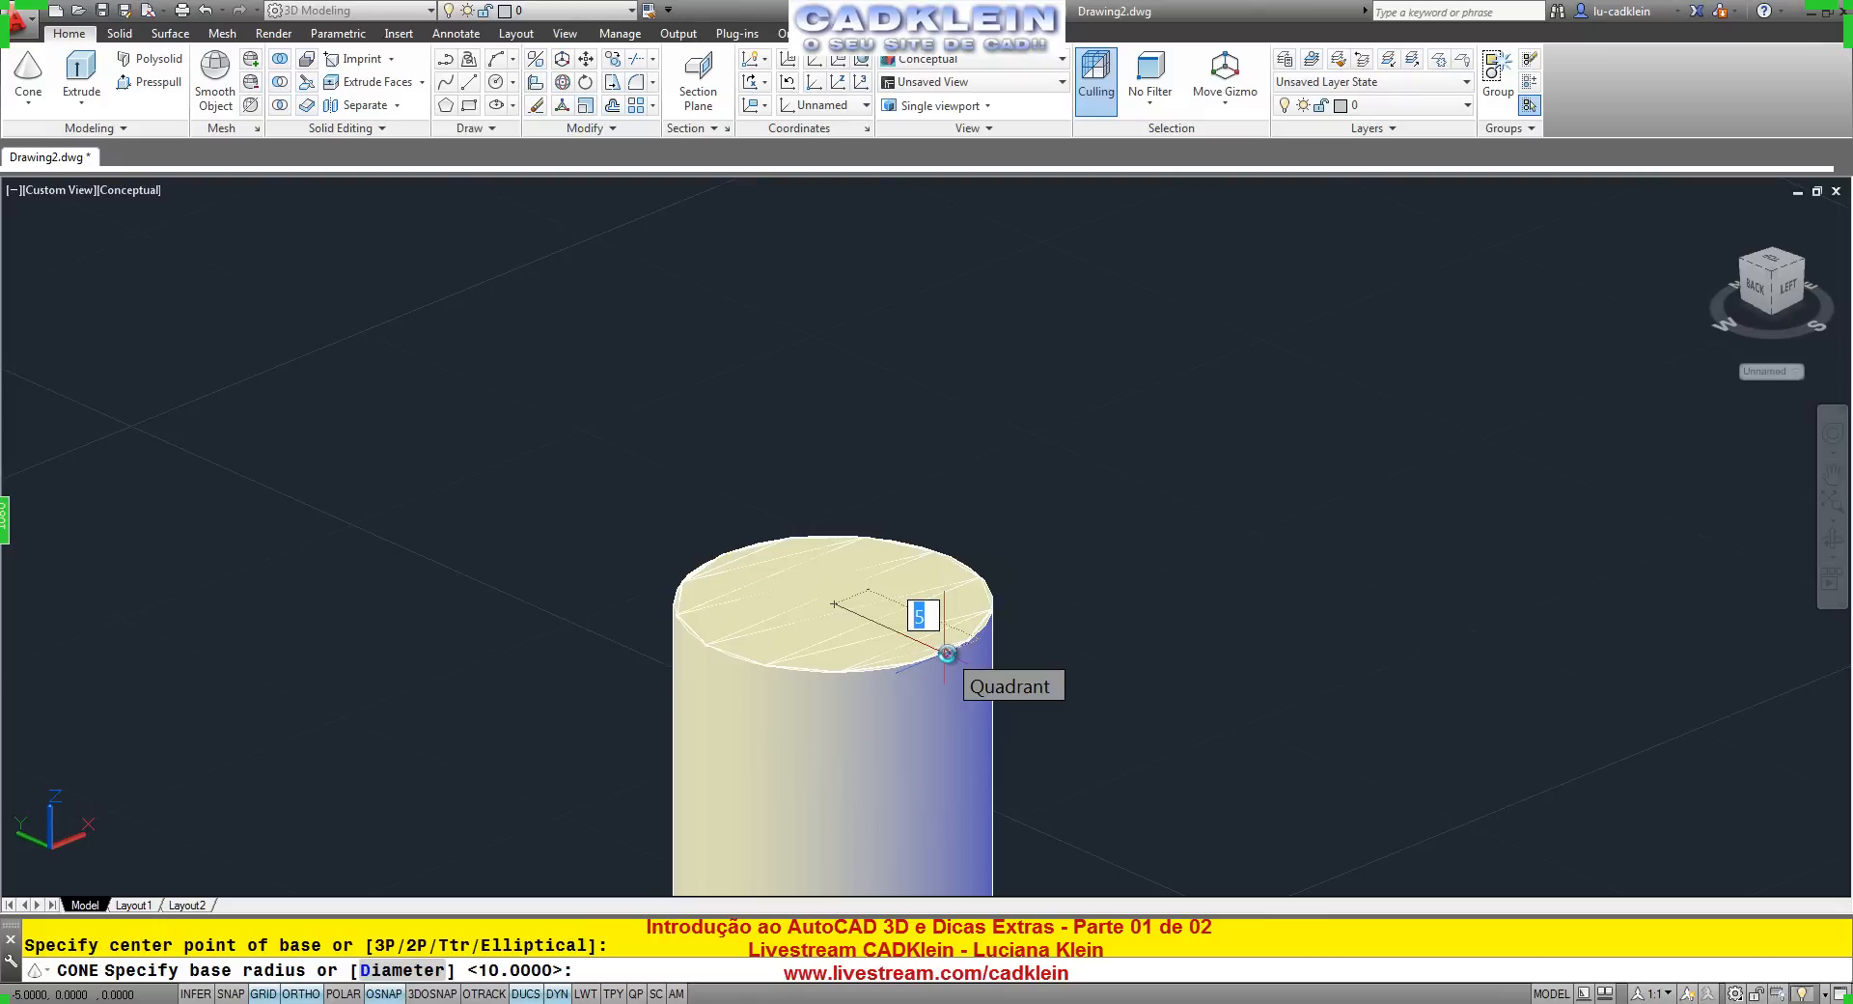
click(947, 653)
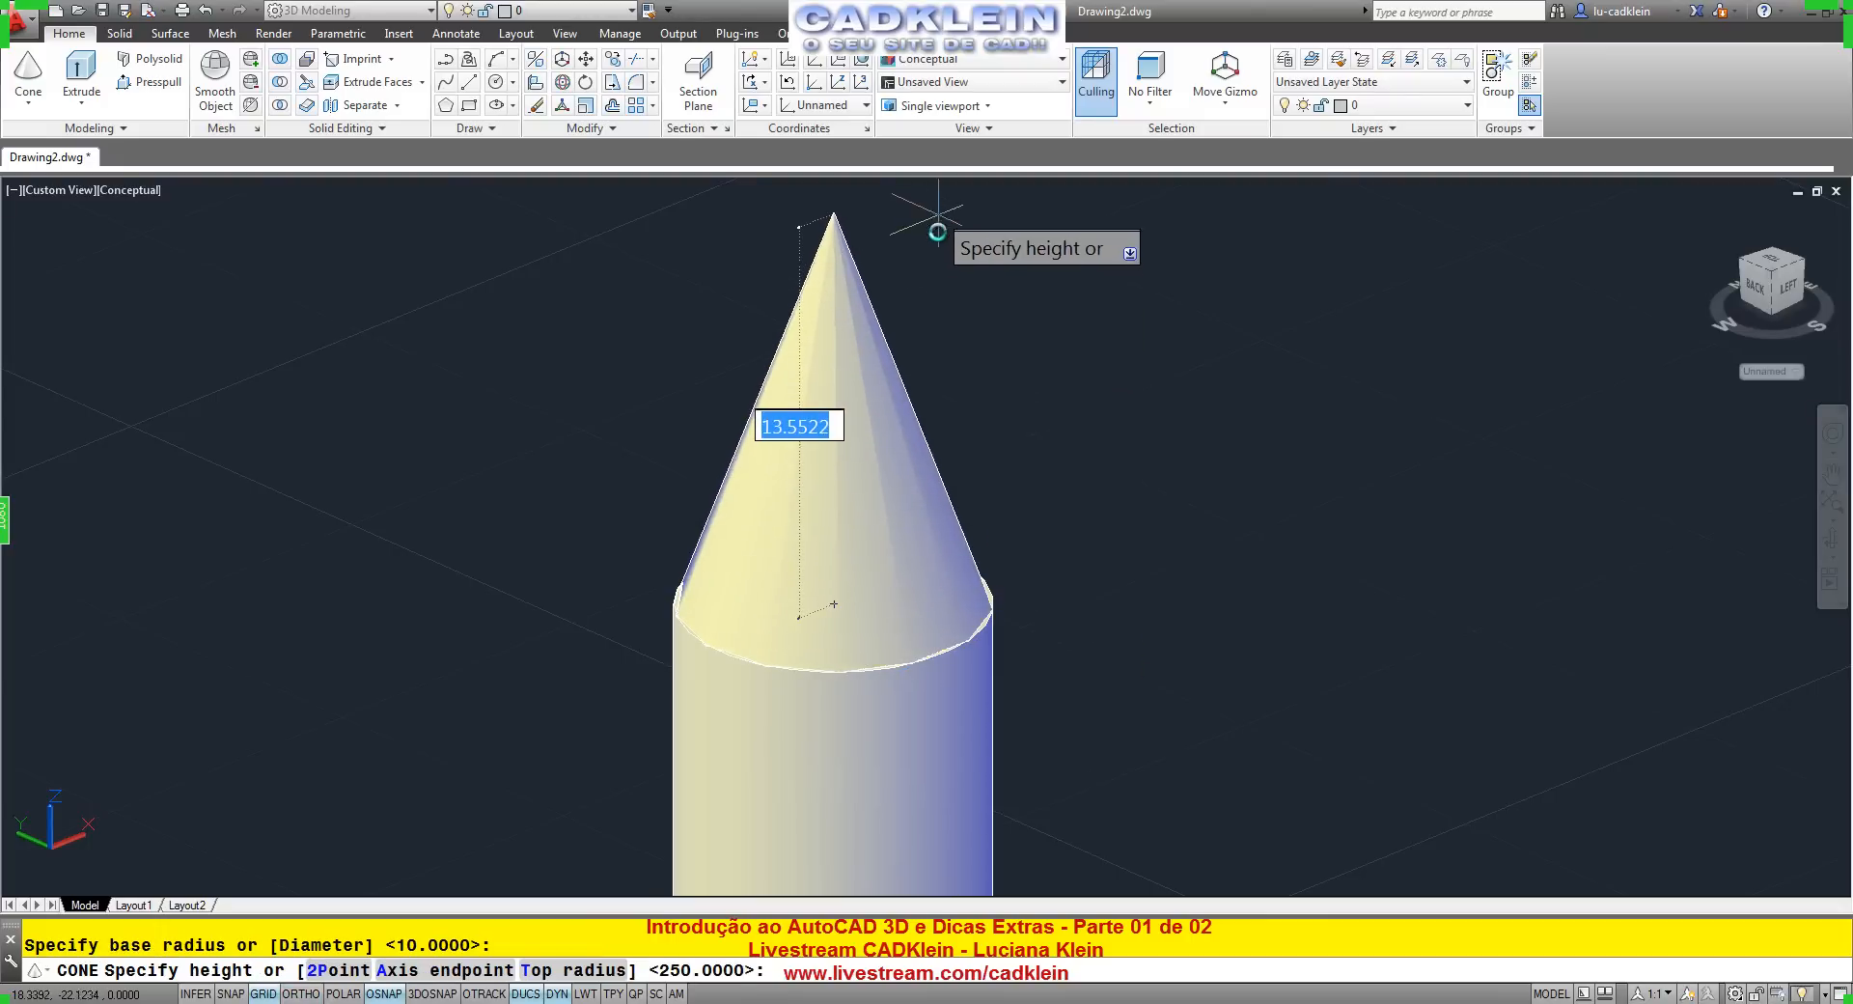
scroll(941, 226, down, 5)
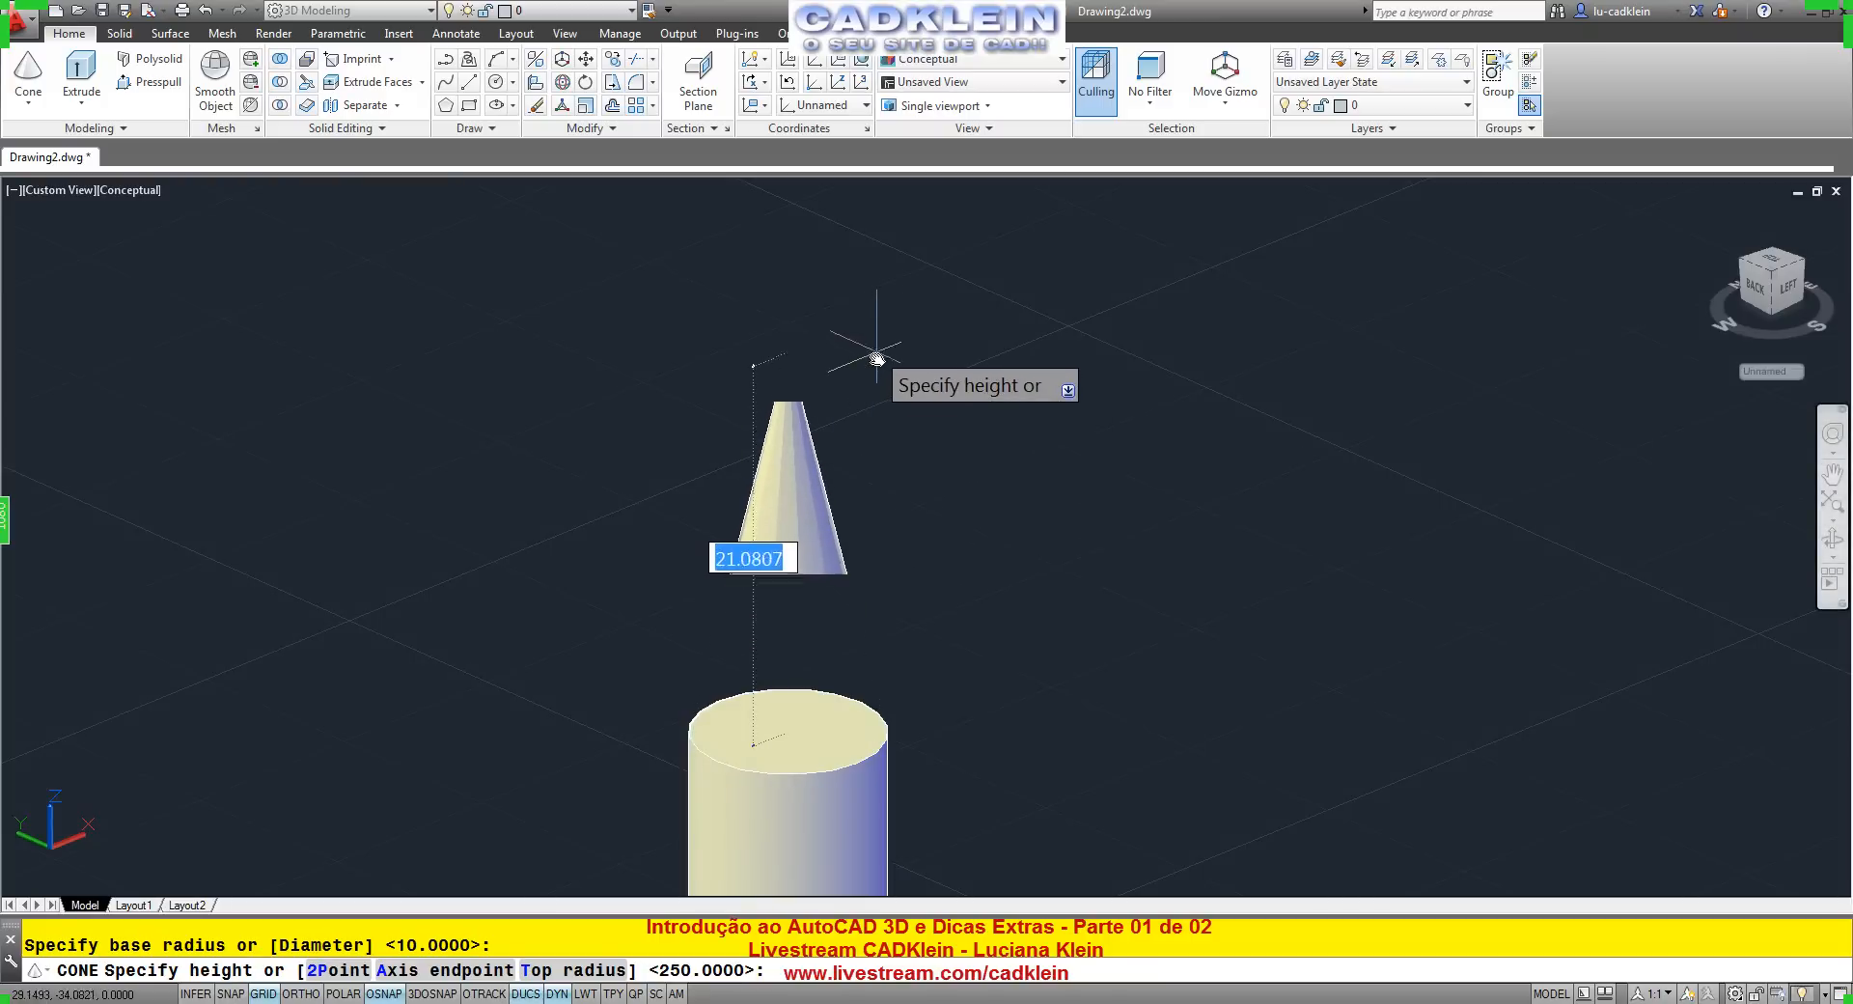
text(20)
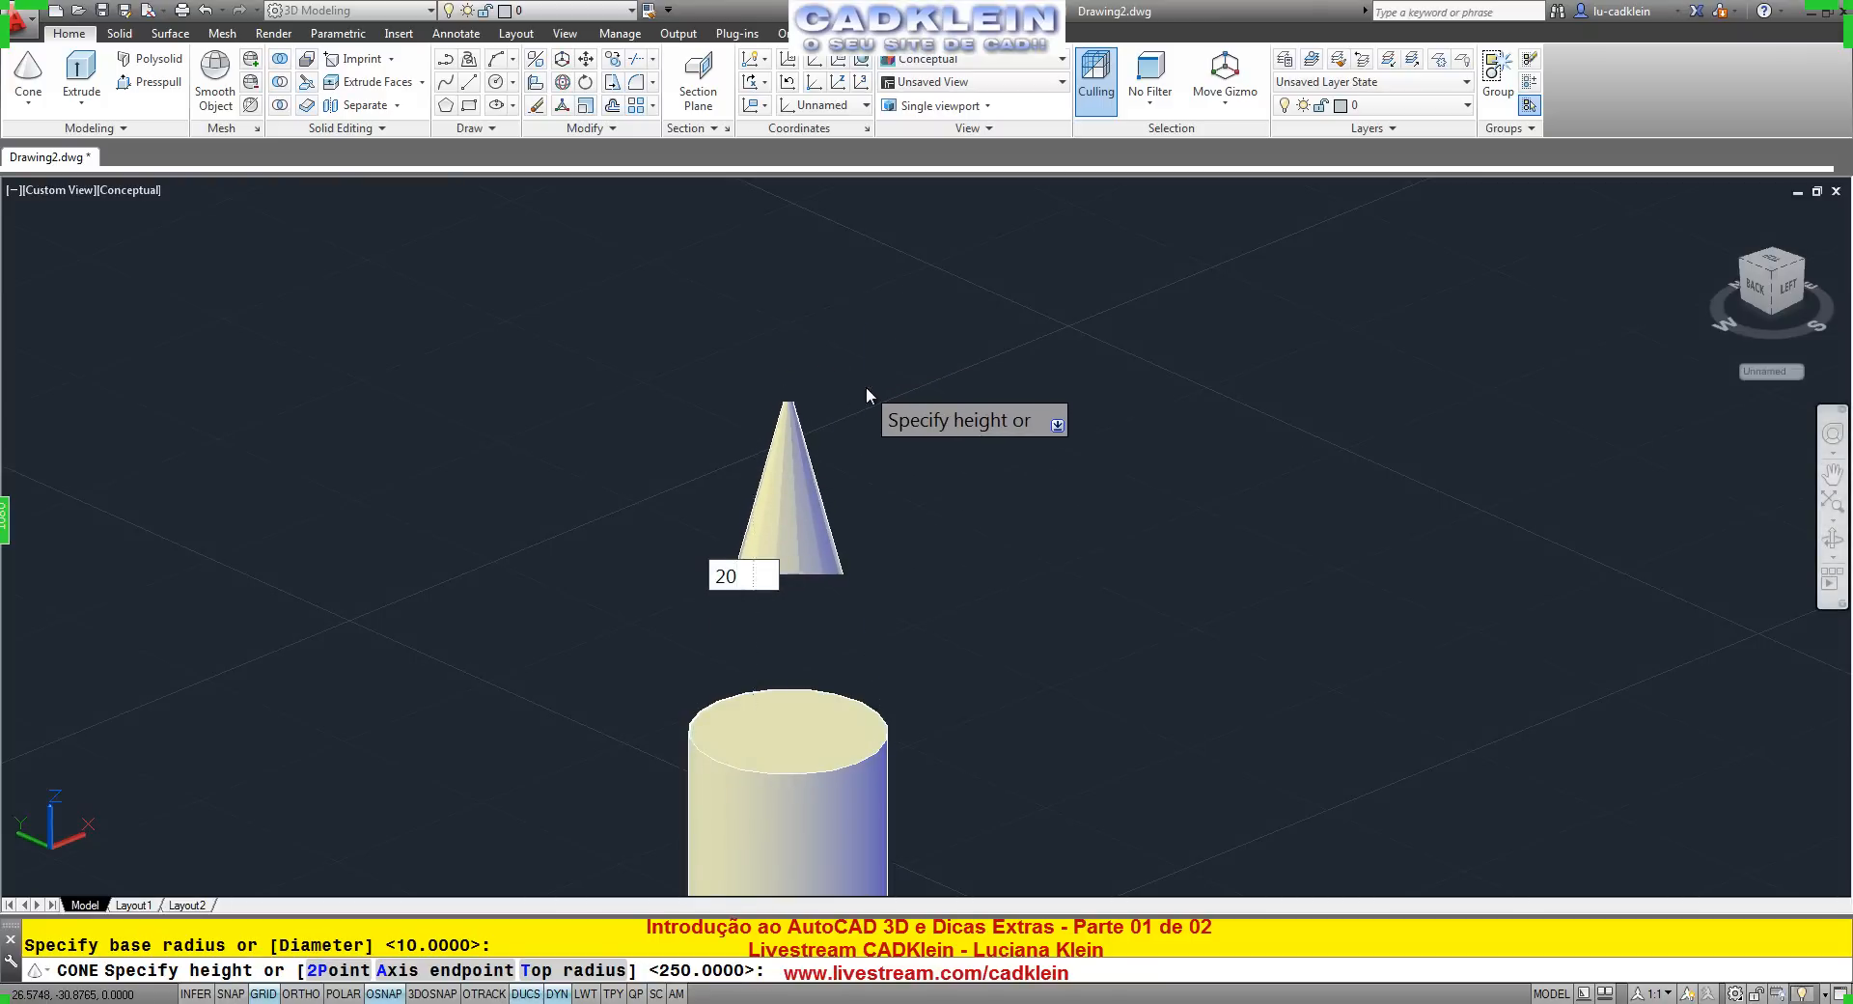
key(Return)
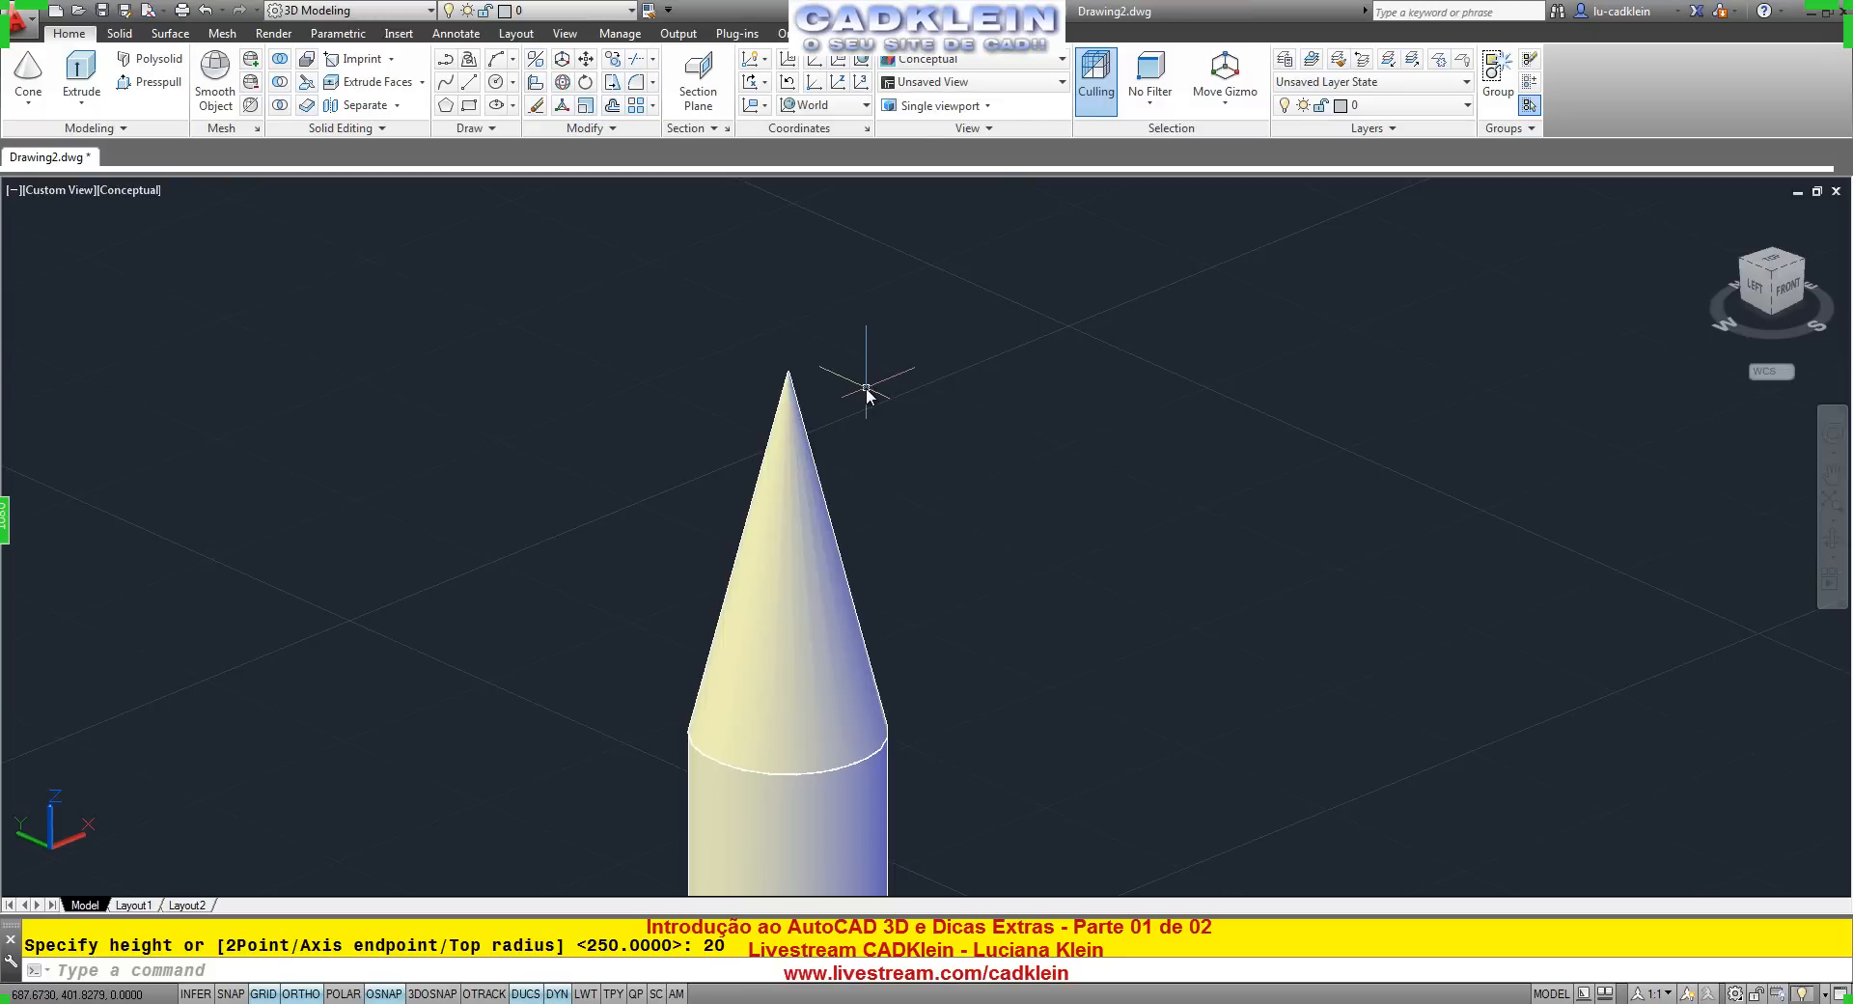
Create a cylinder of radius 0.5 centred on the cone's base, extending upward just past the cone's tip.
click(27, 104)
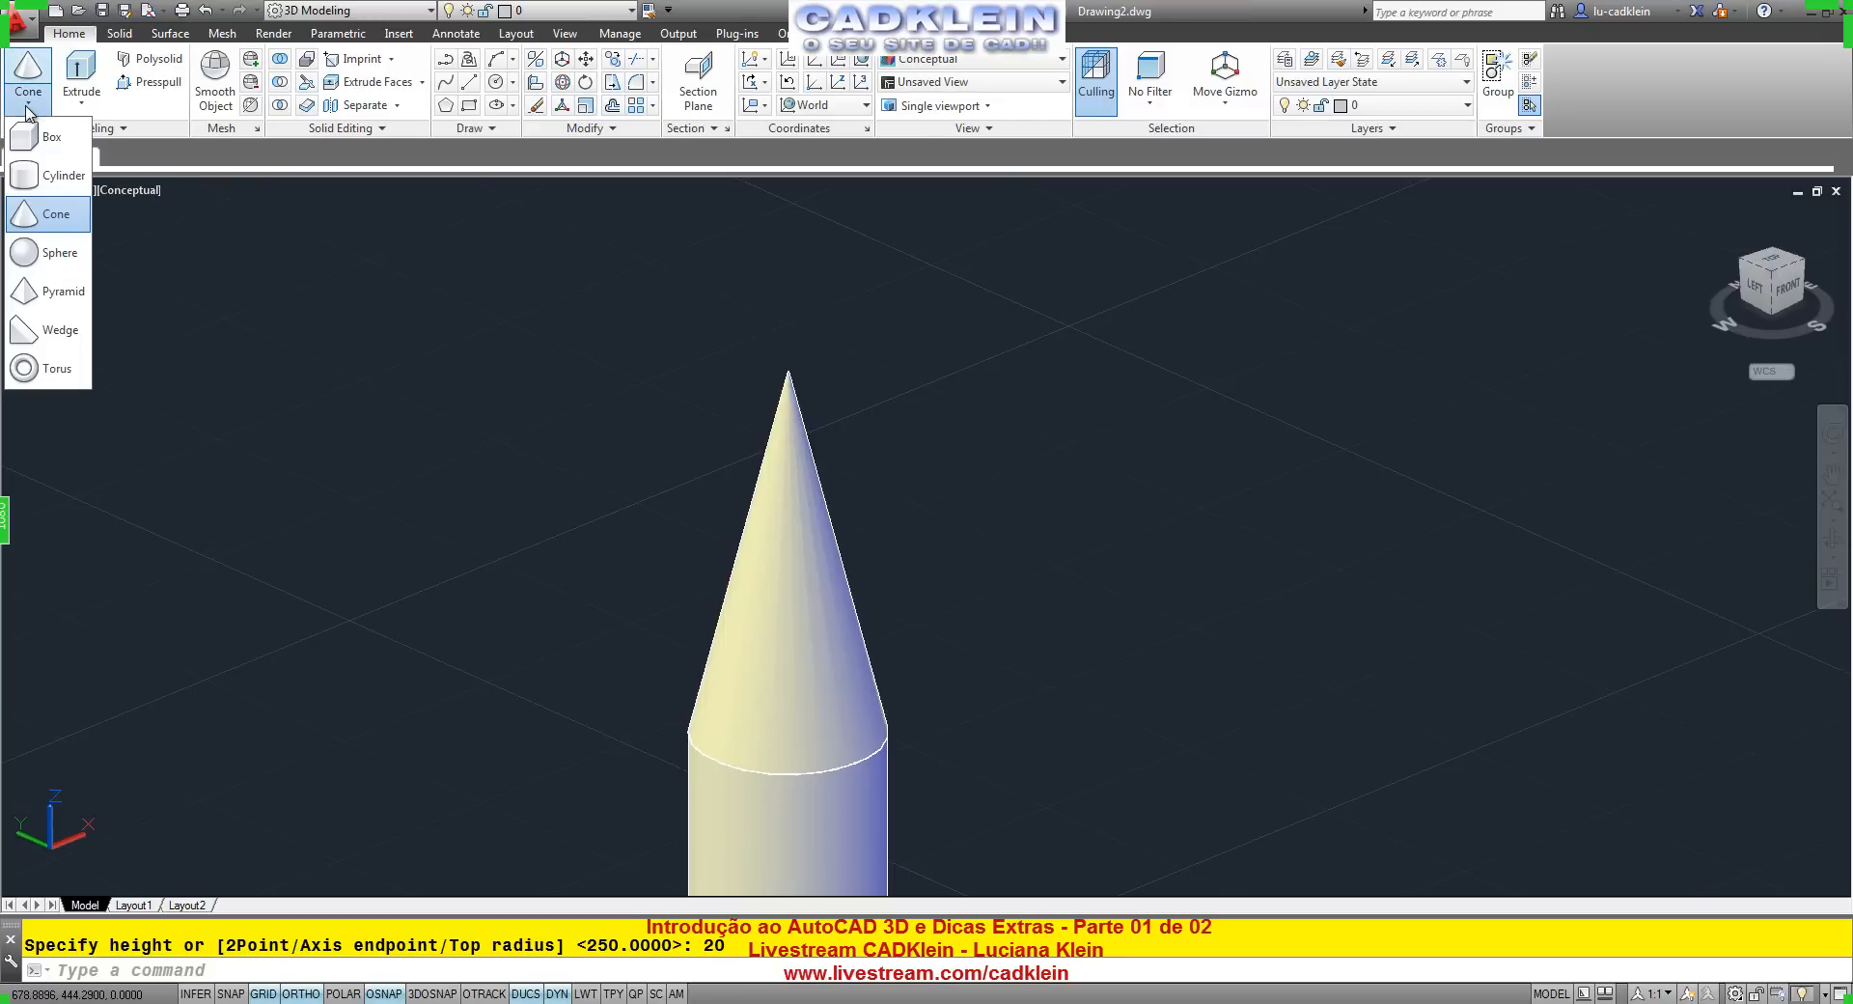
click(50, 174)
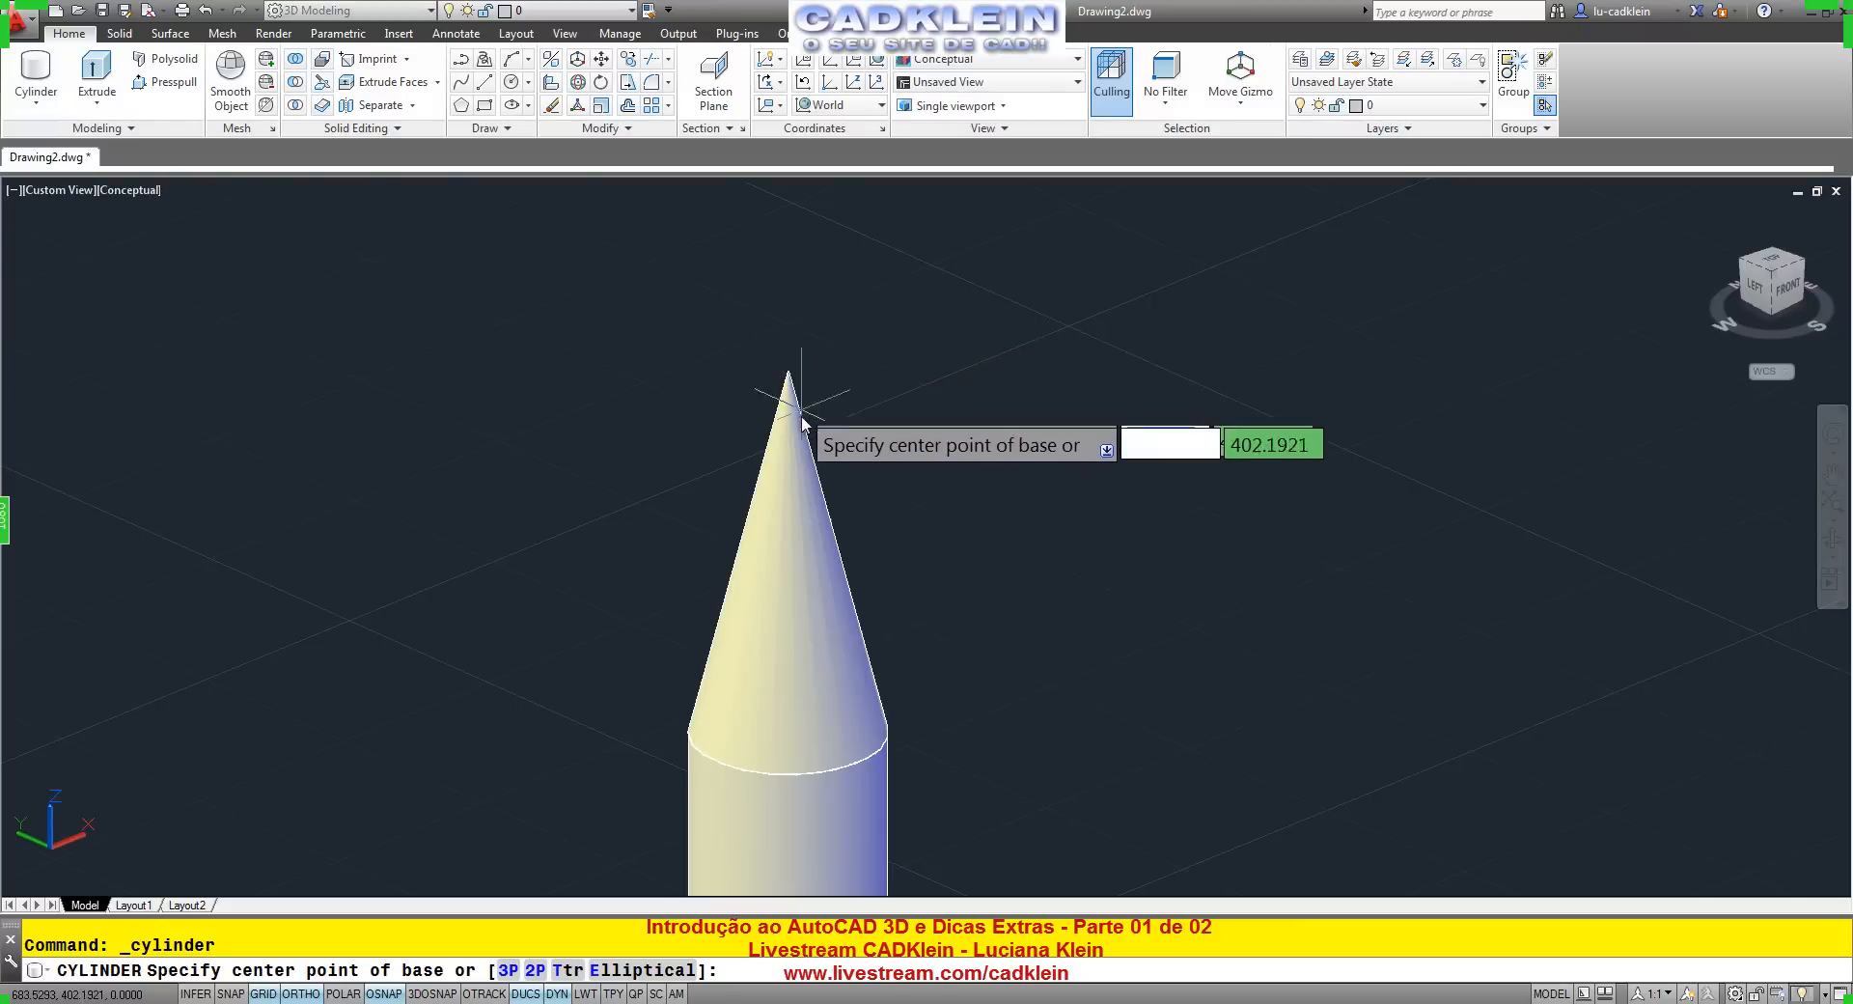
text(ce)
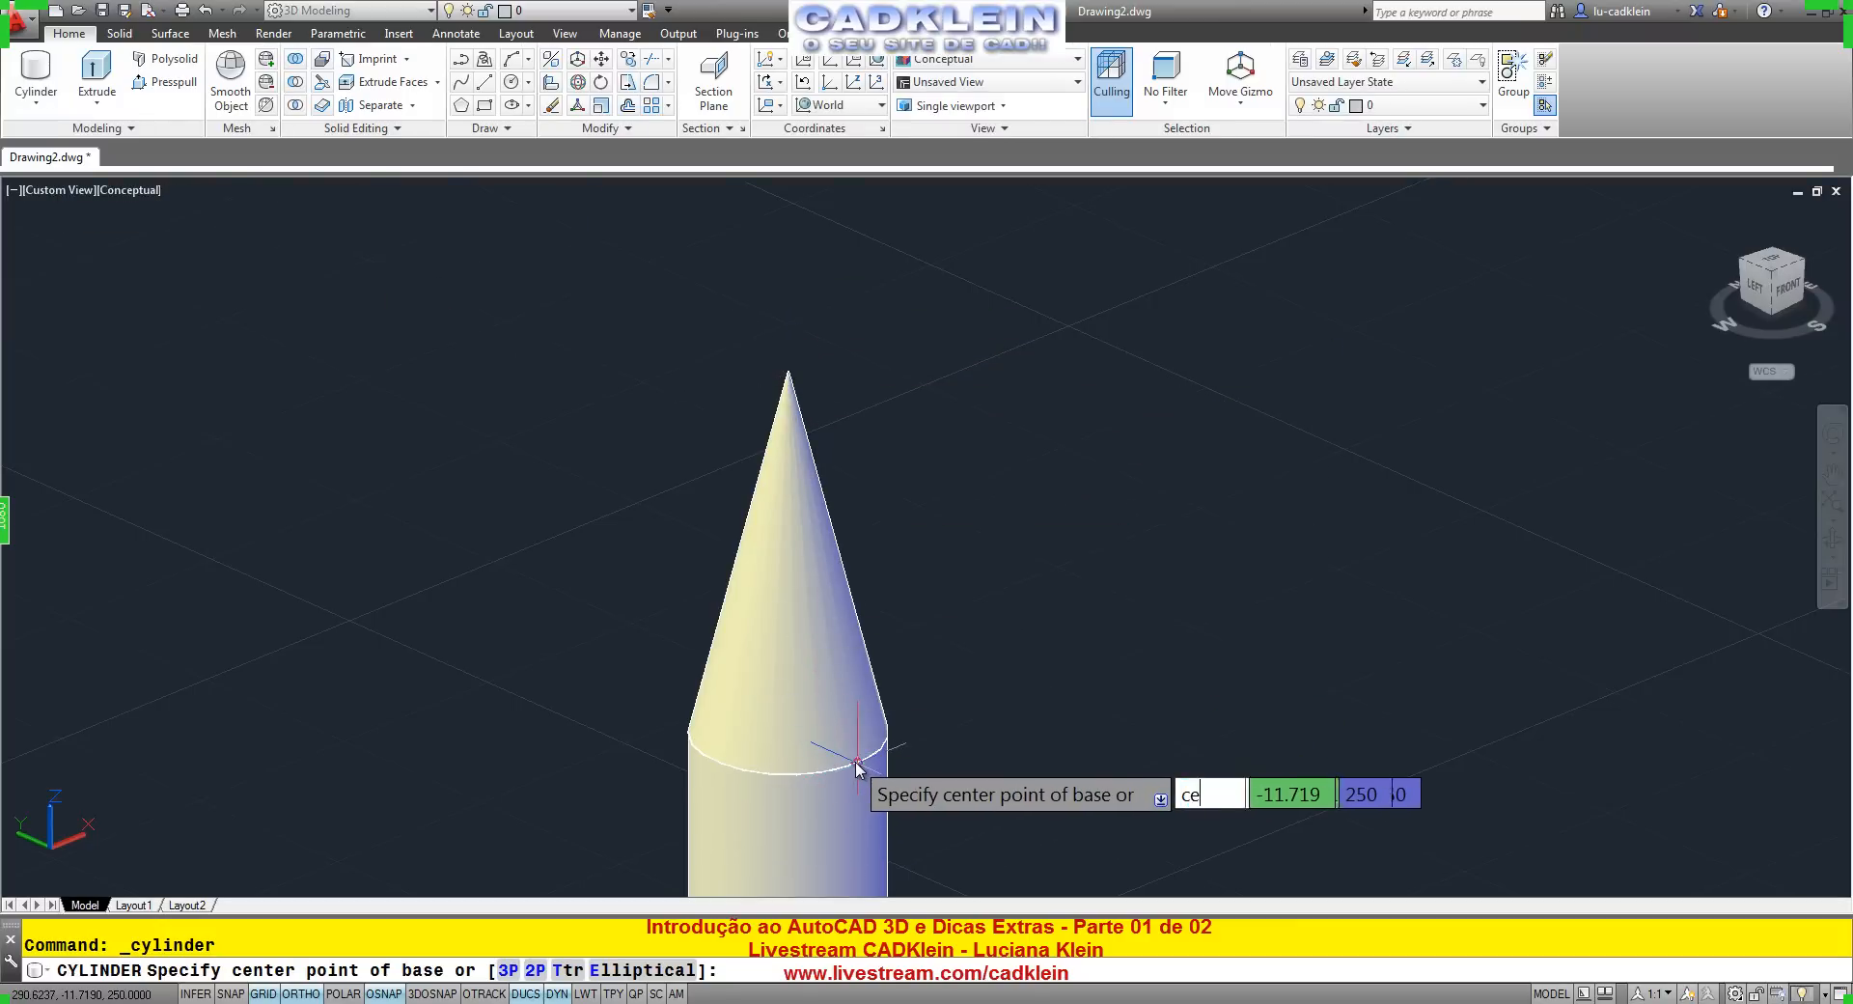
text(n)
key(Return)
click(851, 758)
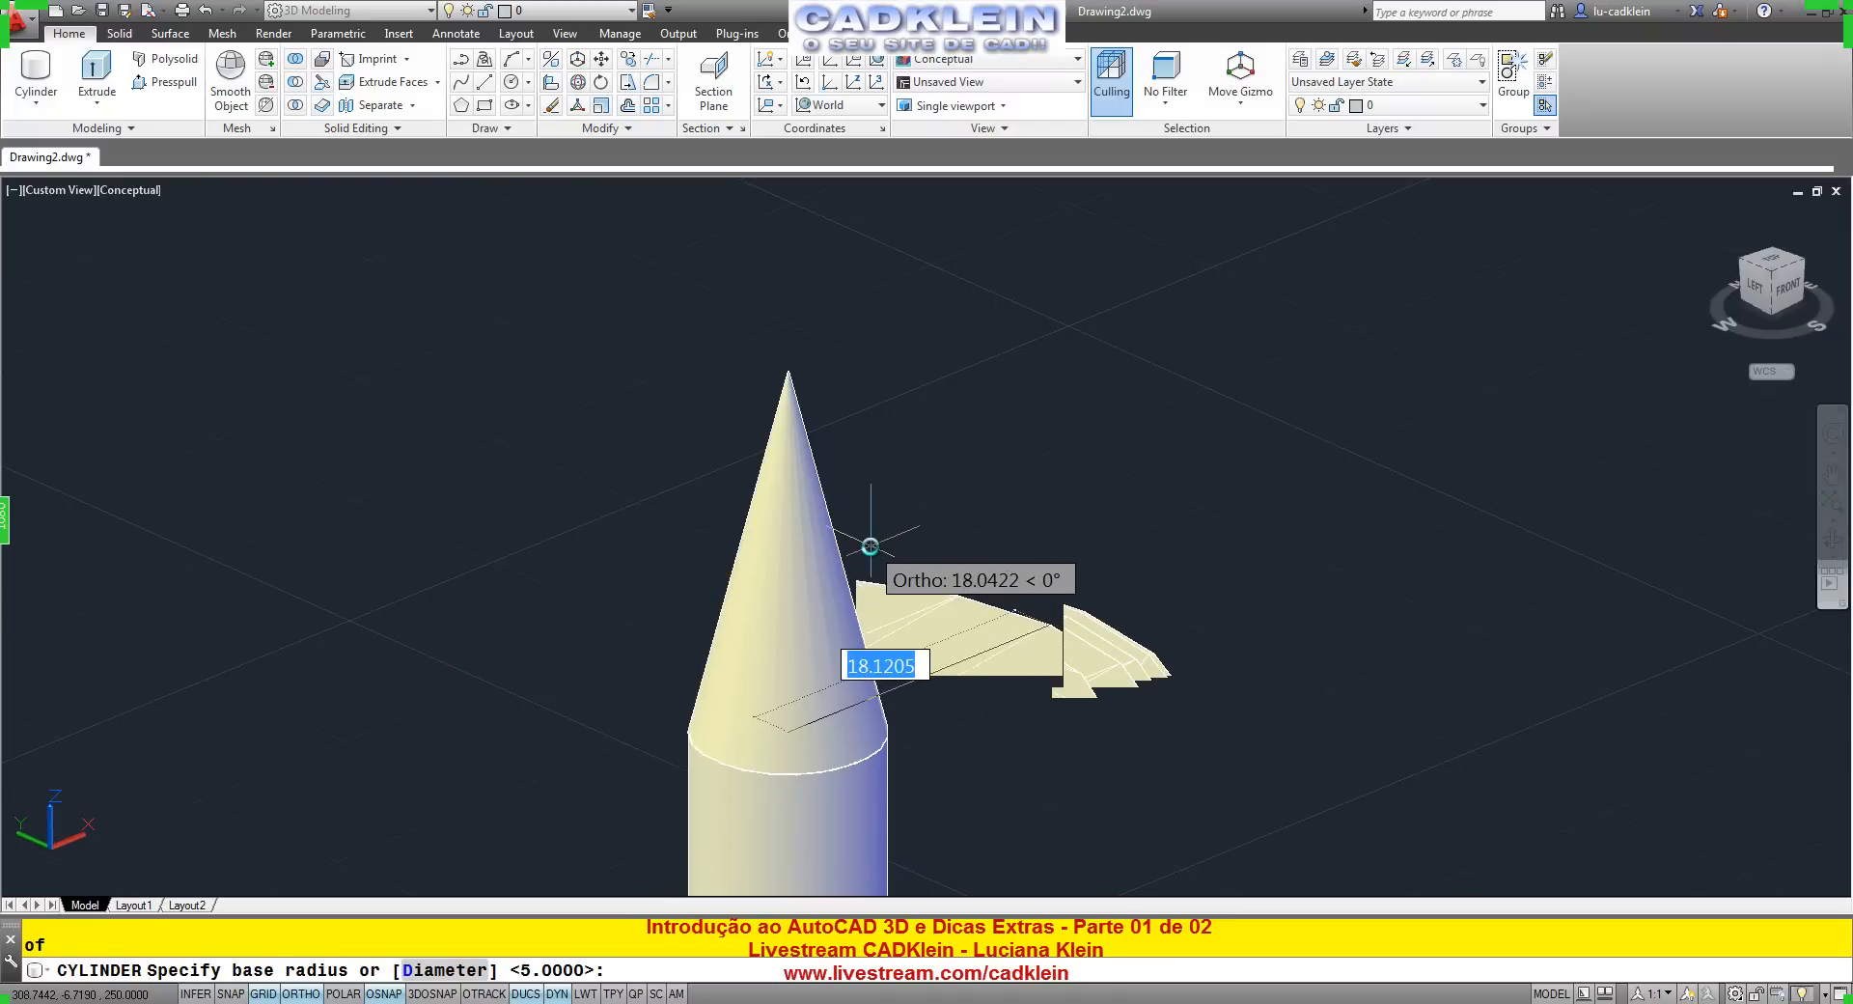
text(.5)
key(Return)
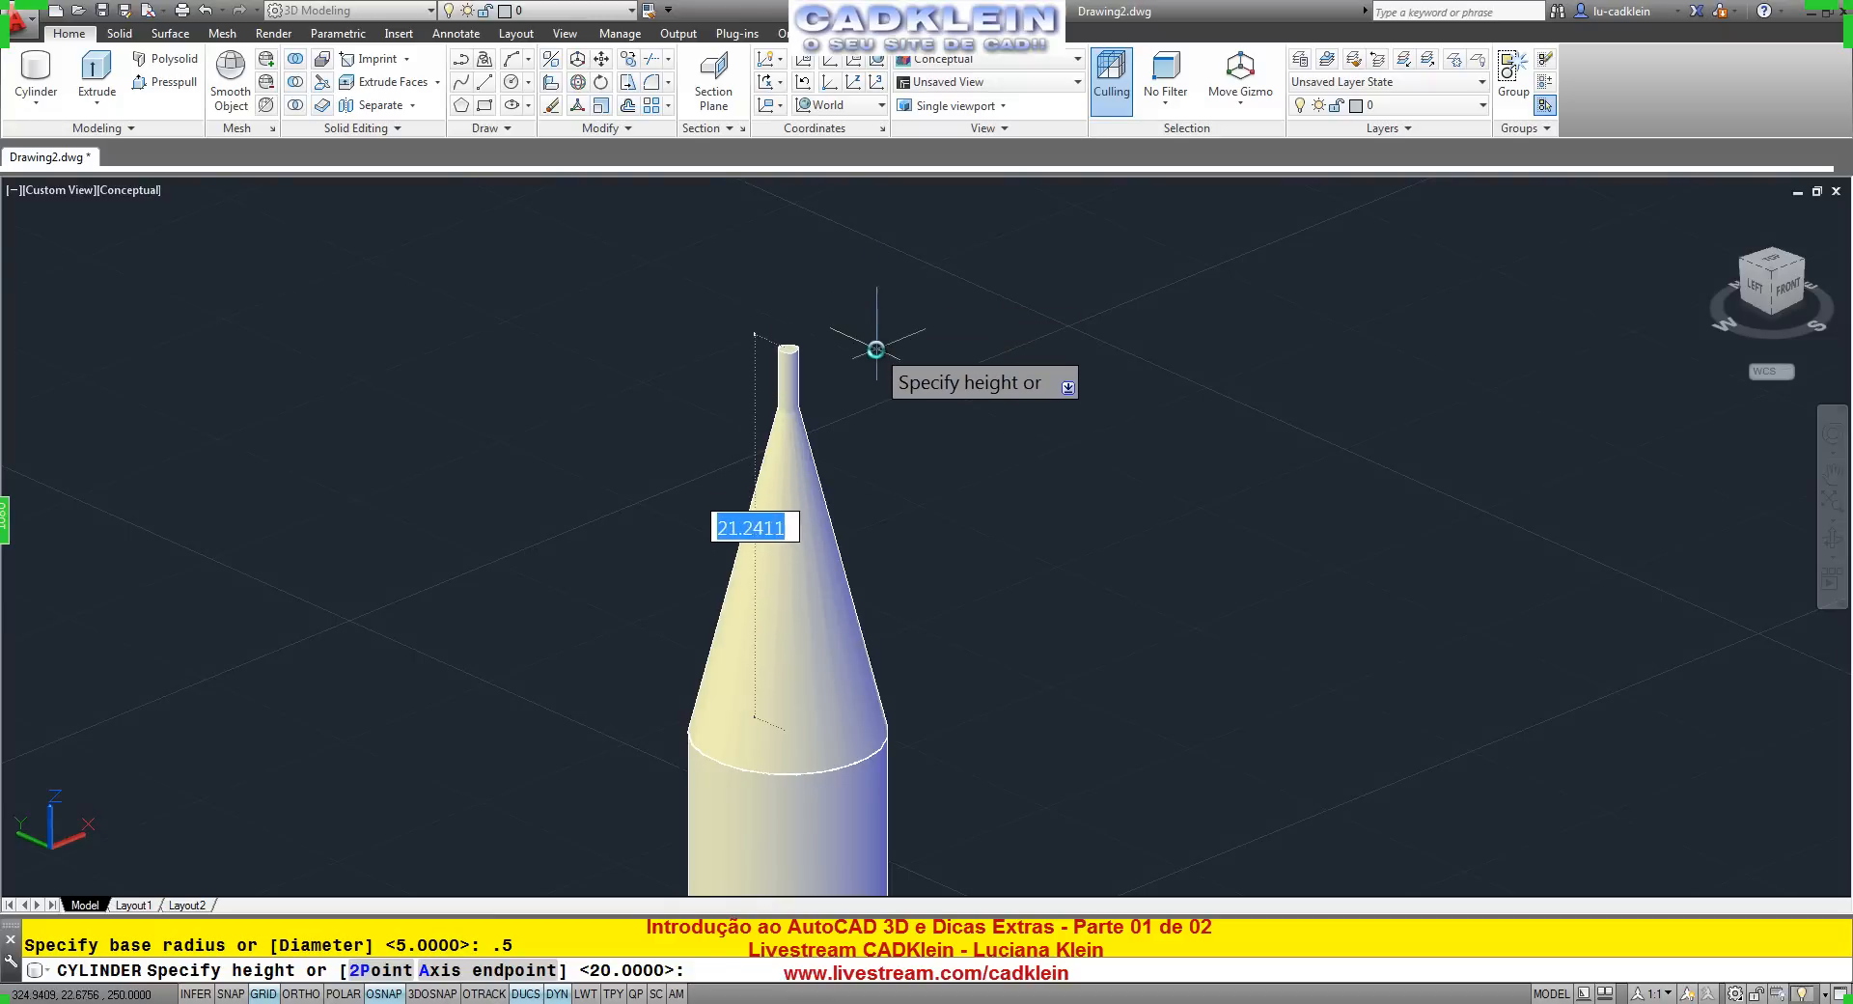
click(880, 319)
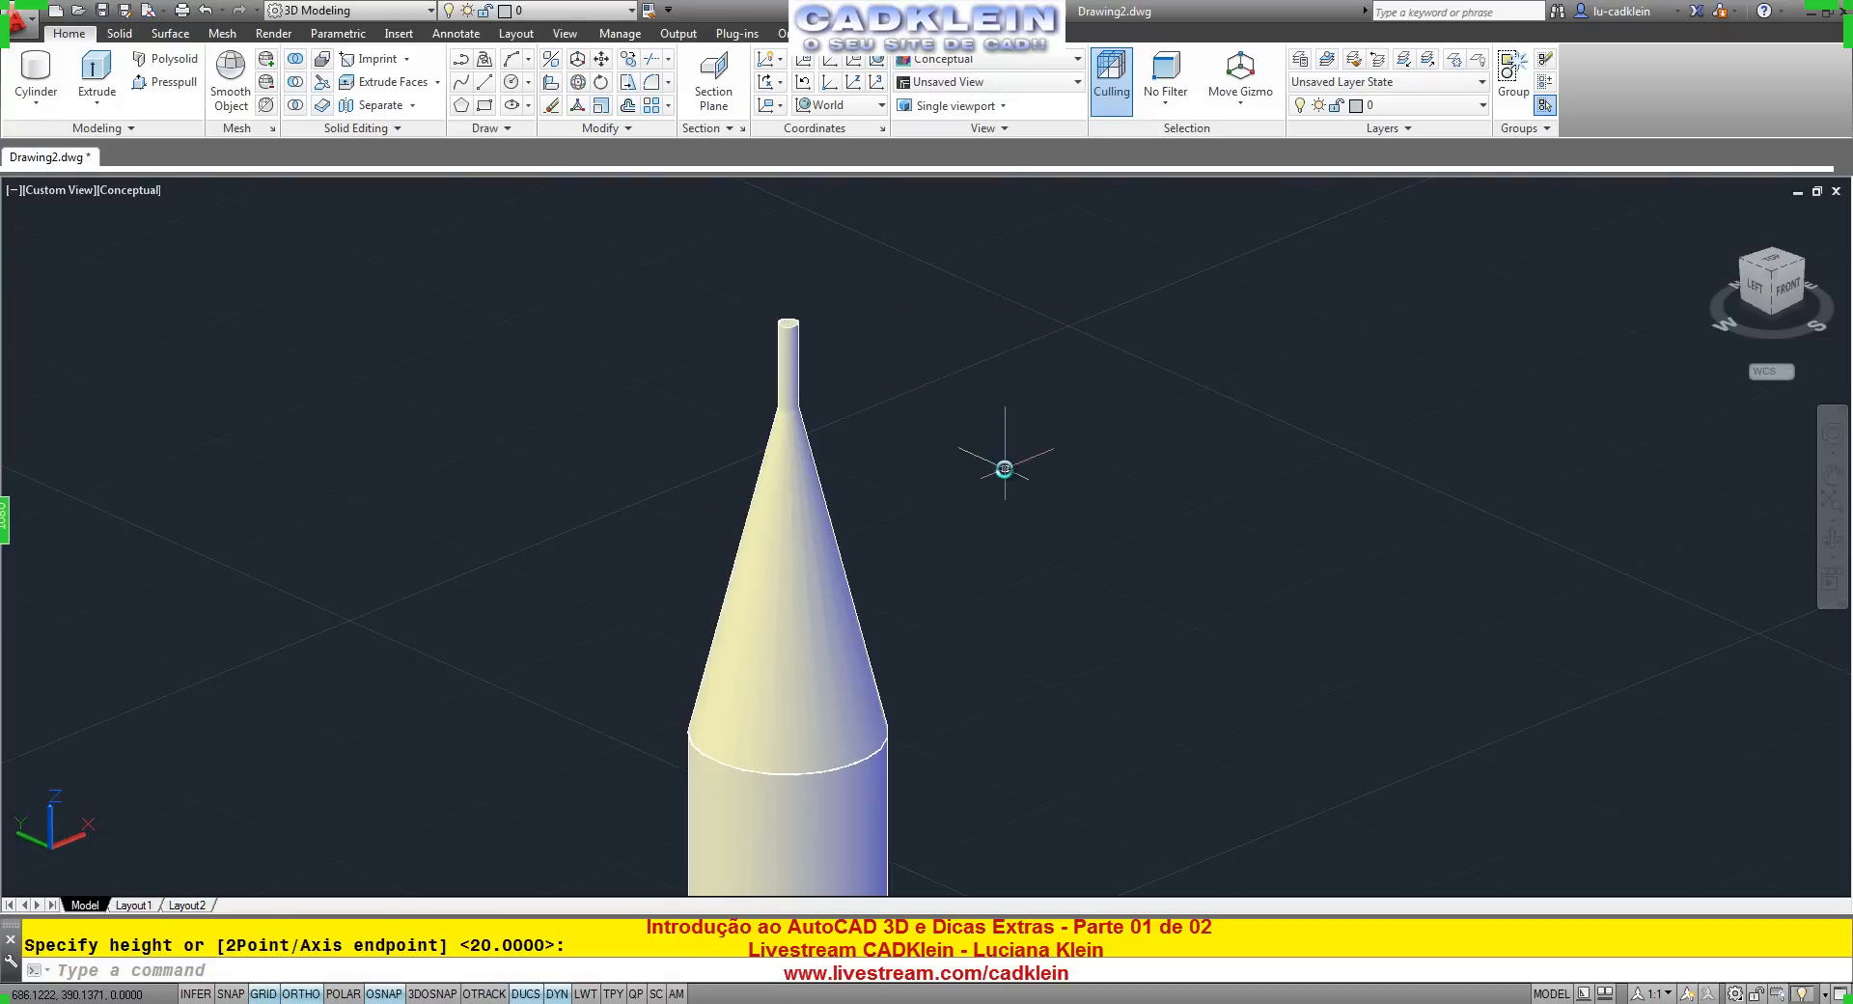
Create a sphere centred on the main cylinder's bottom face, with its radius reaching the cylinder's edge quadrant.
scroll(965, 415, down, 5)
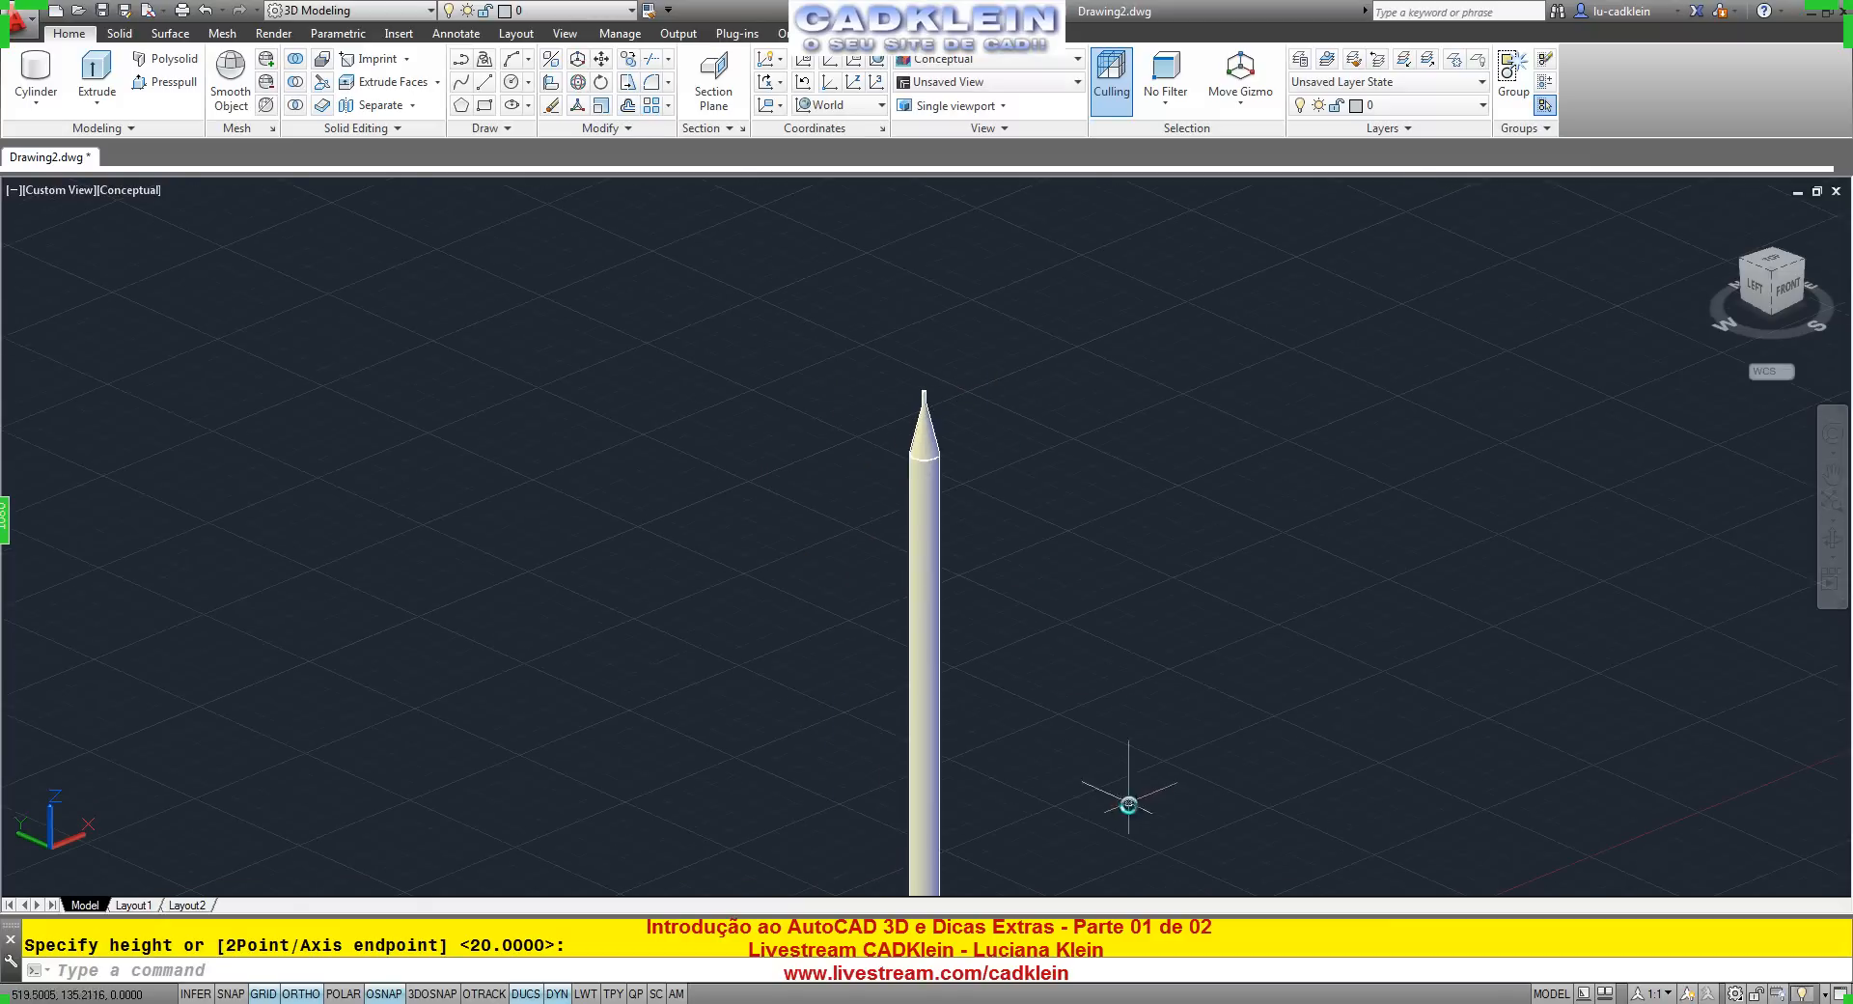
middle_drag(1118, 787, 1059, 428)
scroll(859, 676, up, 4)
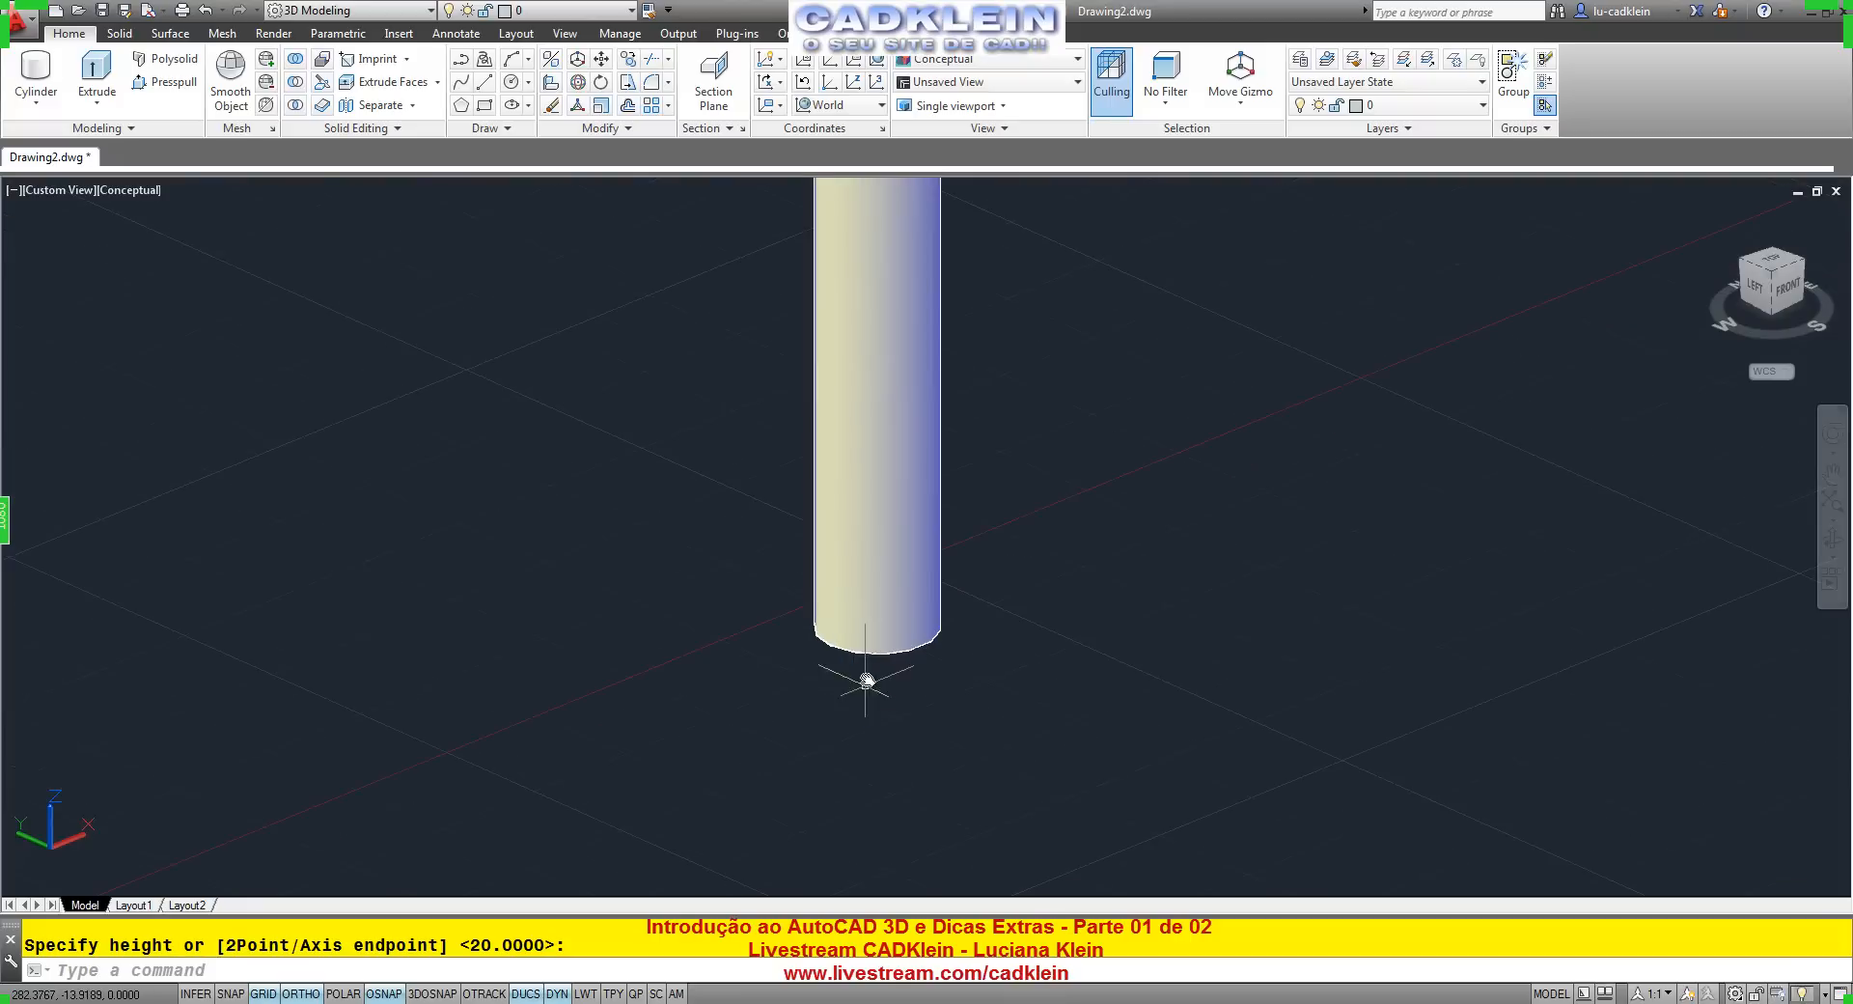
click(35, 99)
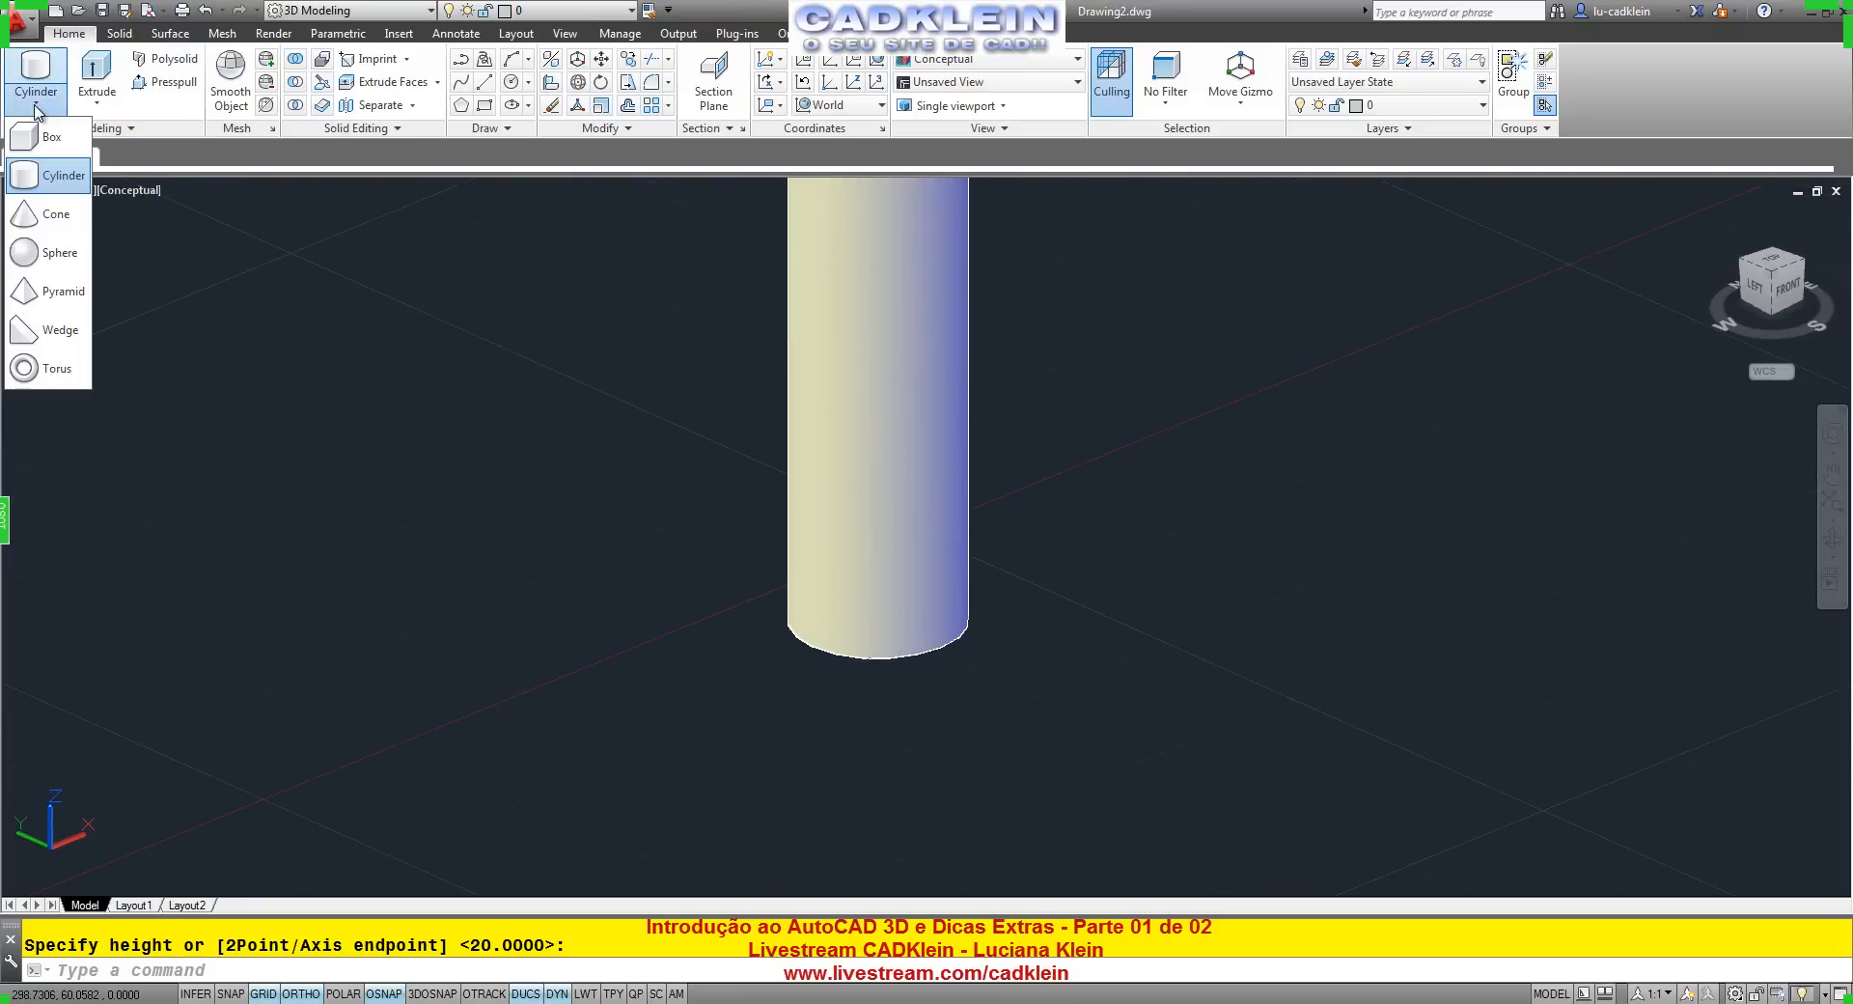
click(34, 254)
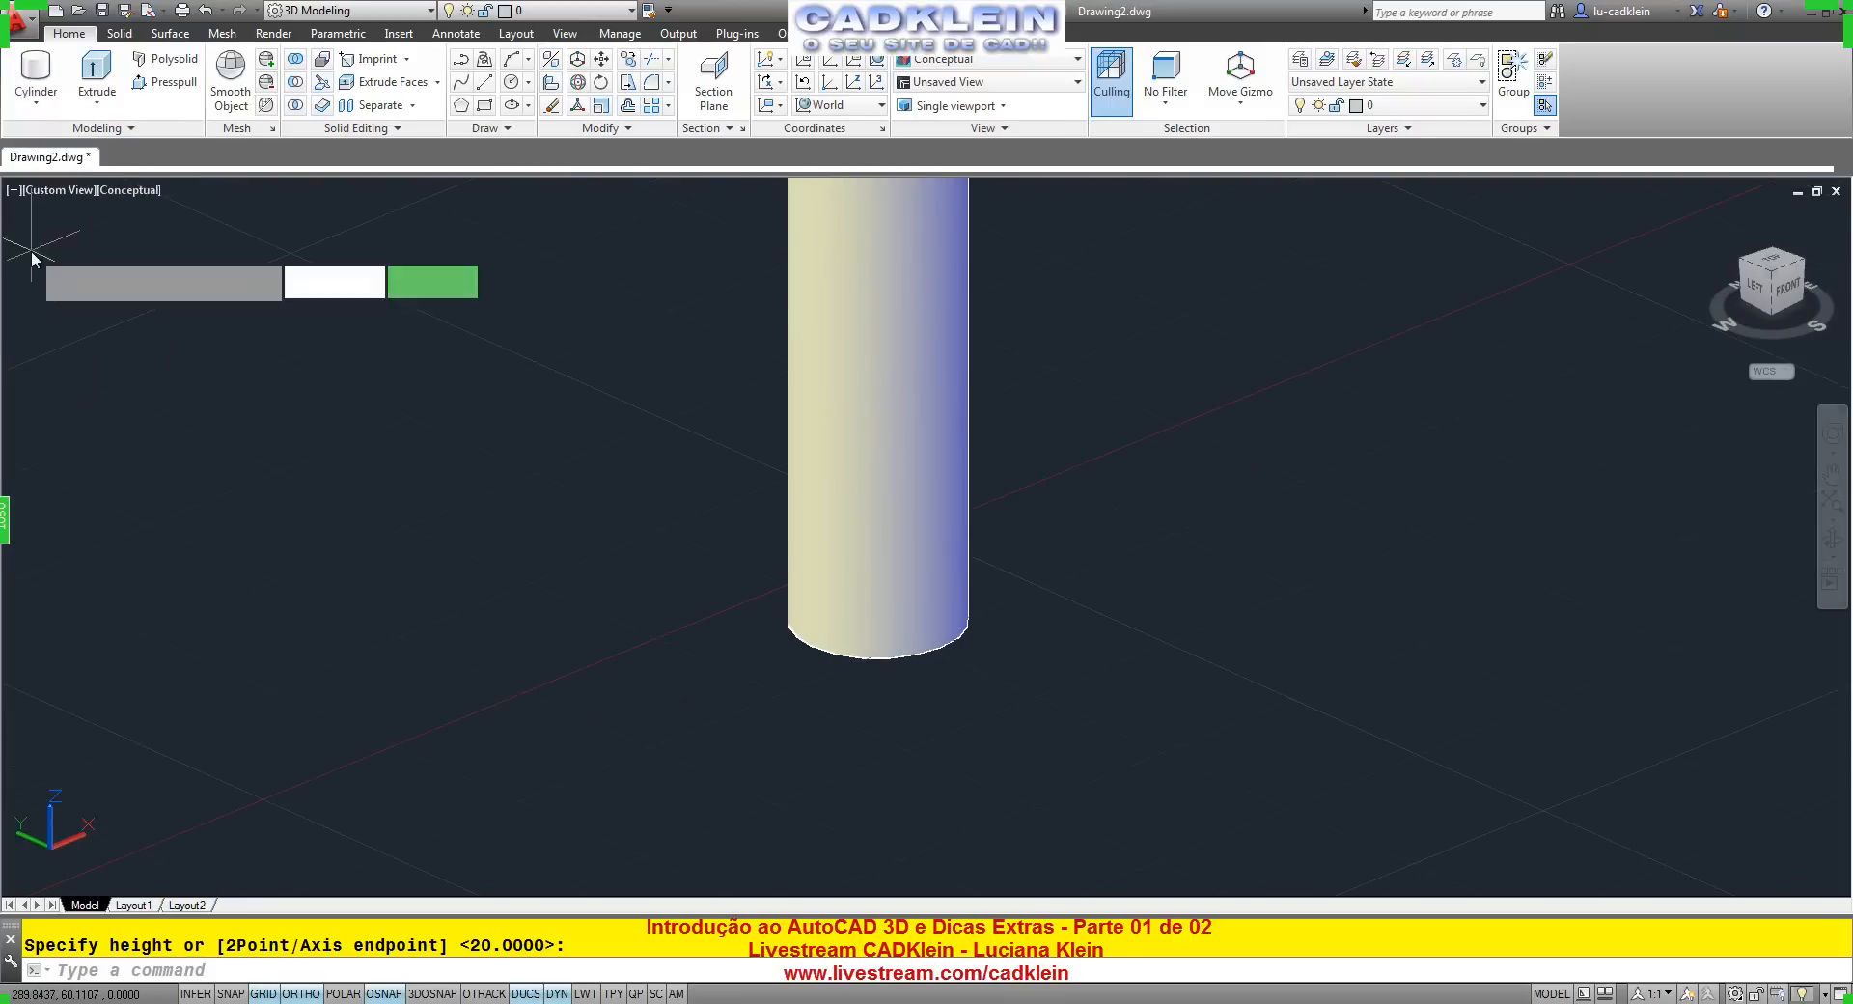
click(878, 622)
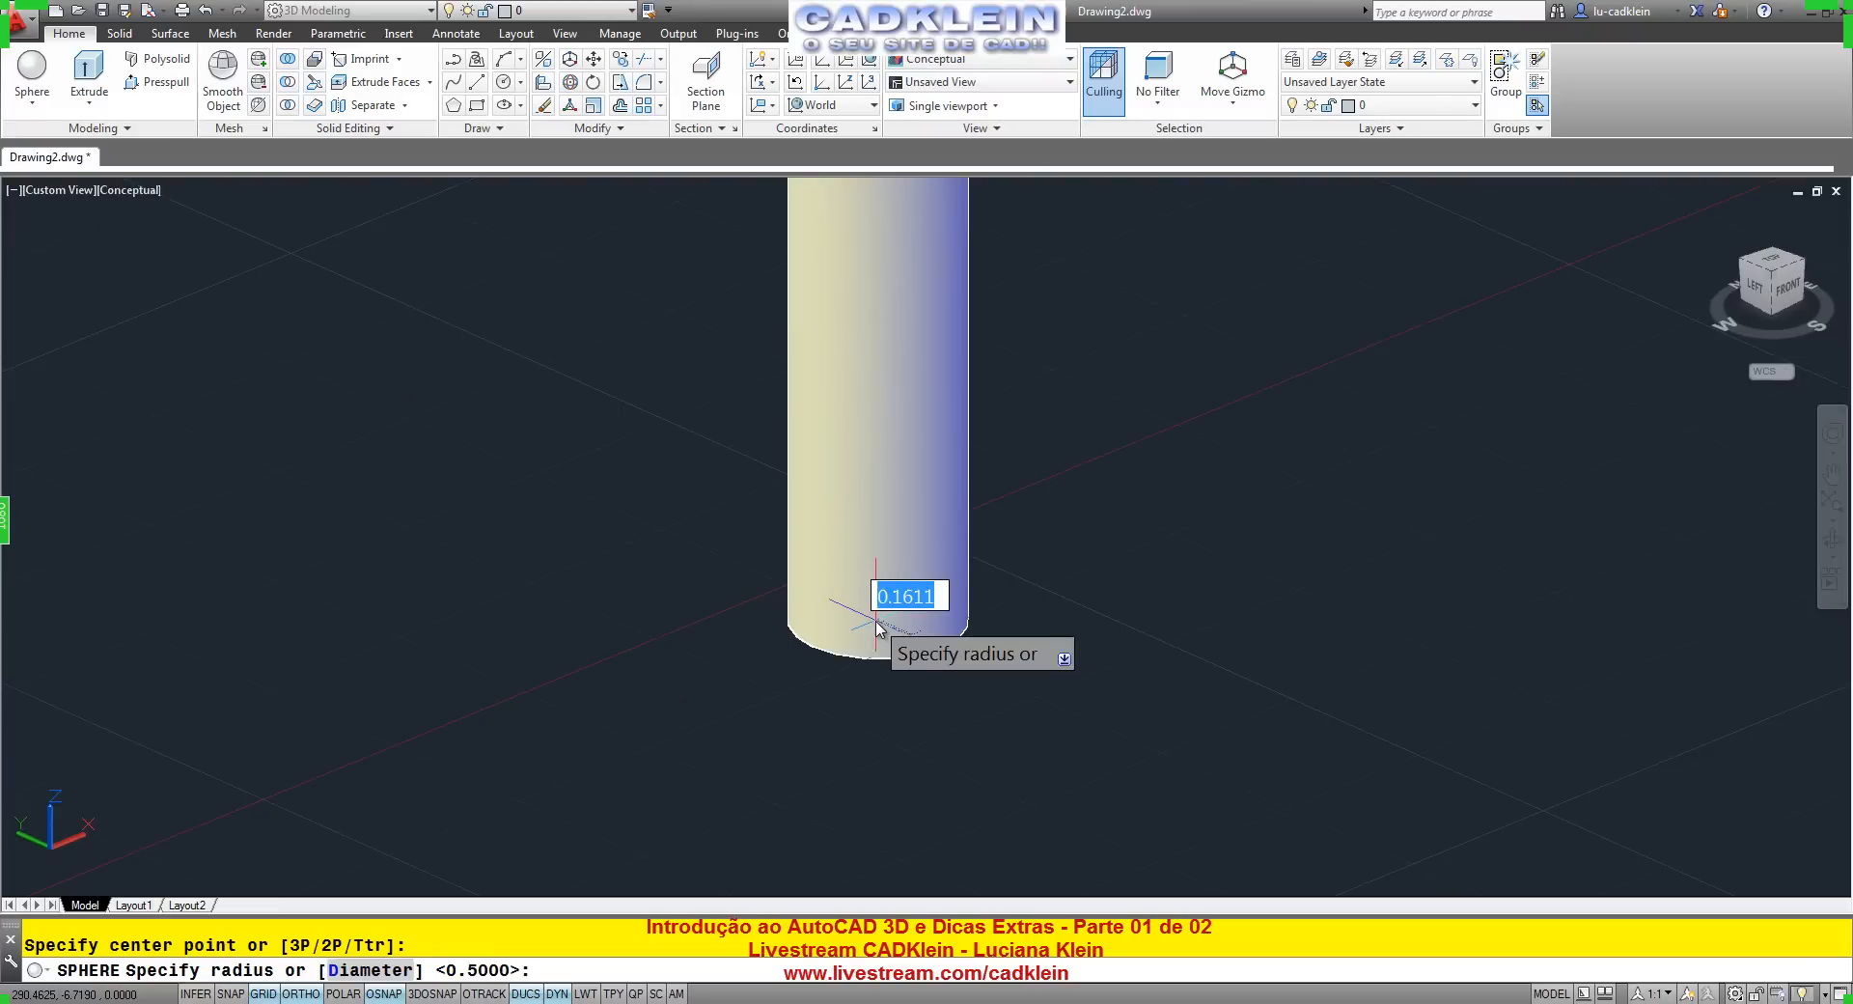
click(936, 647)
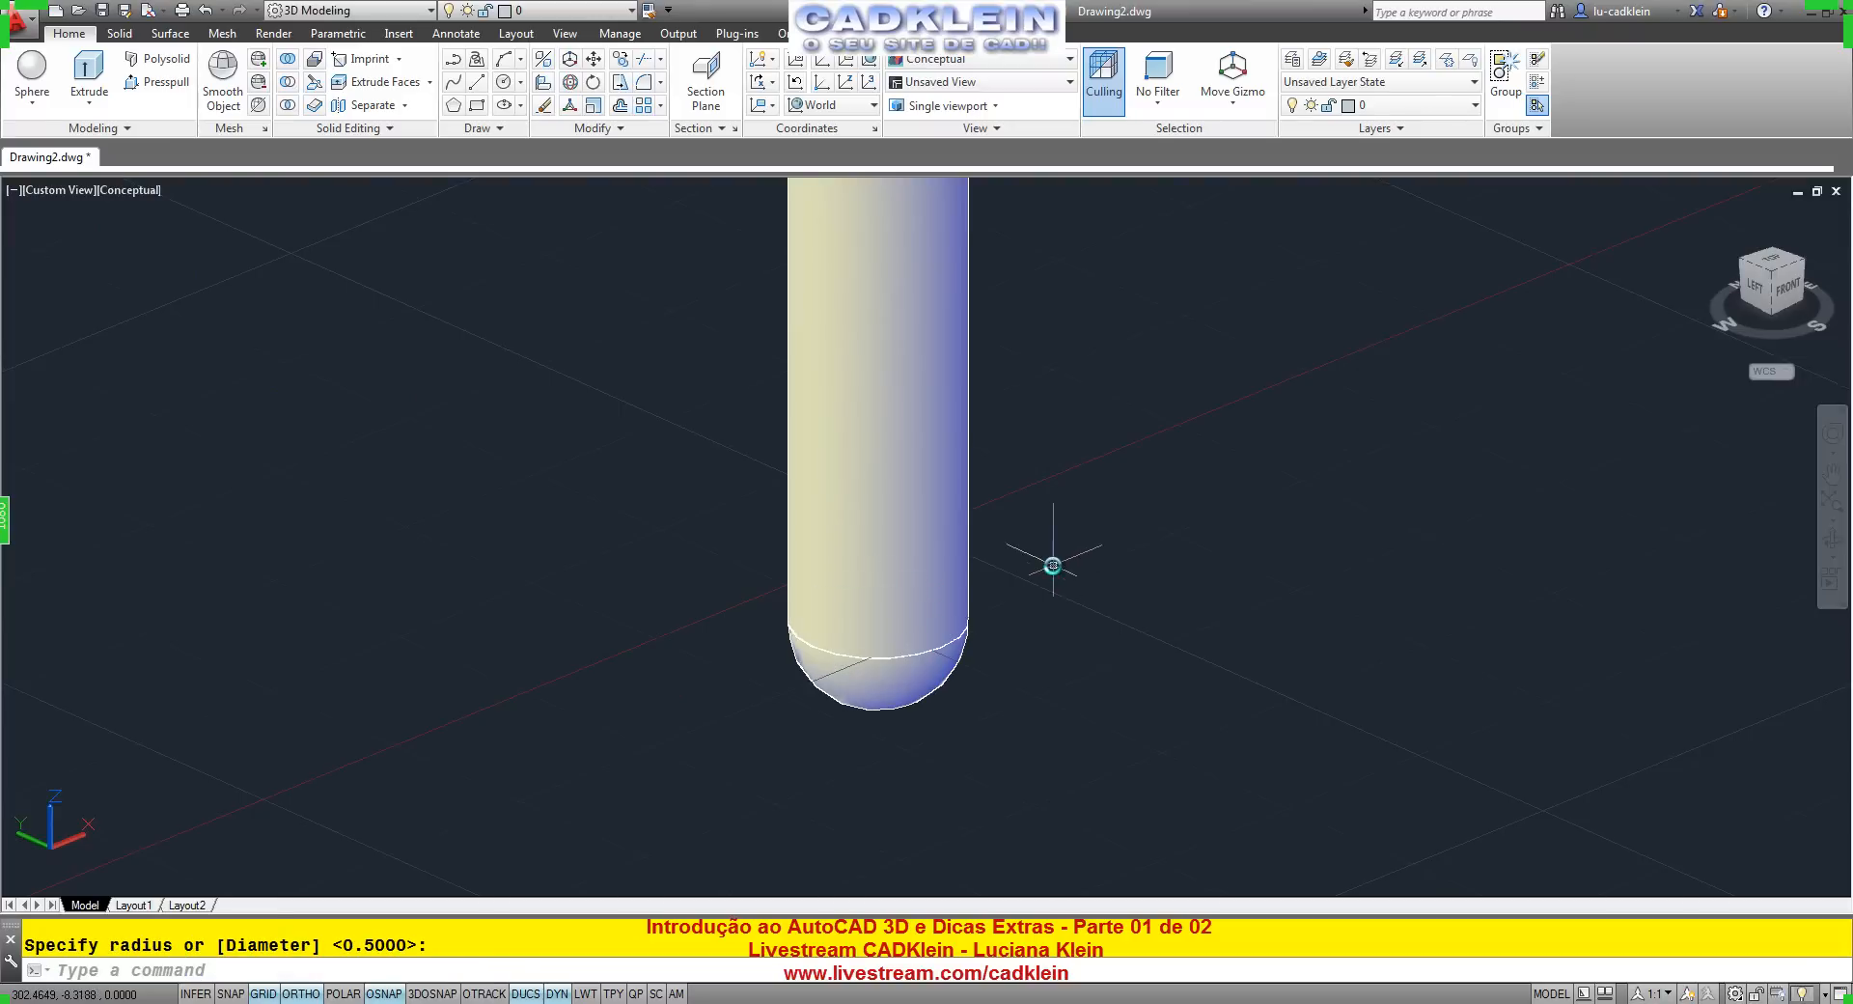
scroll(1078, 556, down, 5)
mouse_move(1078, 556)
middle_down()
mouse_move(1261, 479)
mouse_move(876, 661)
middle_up()
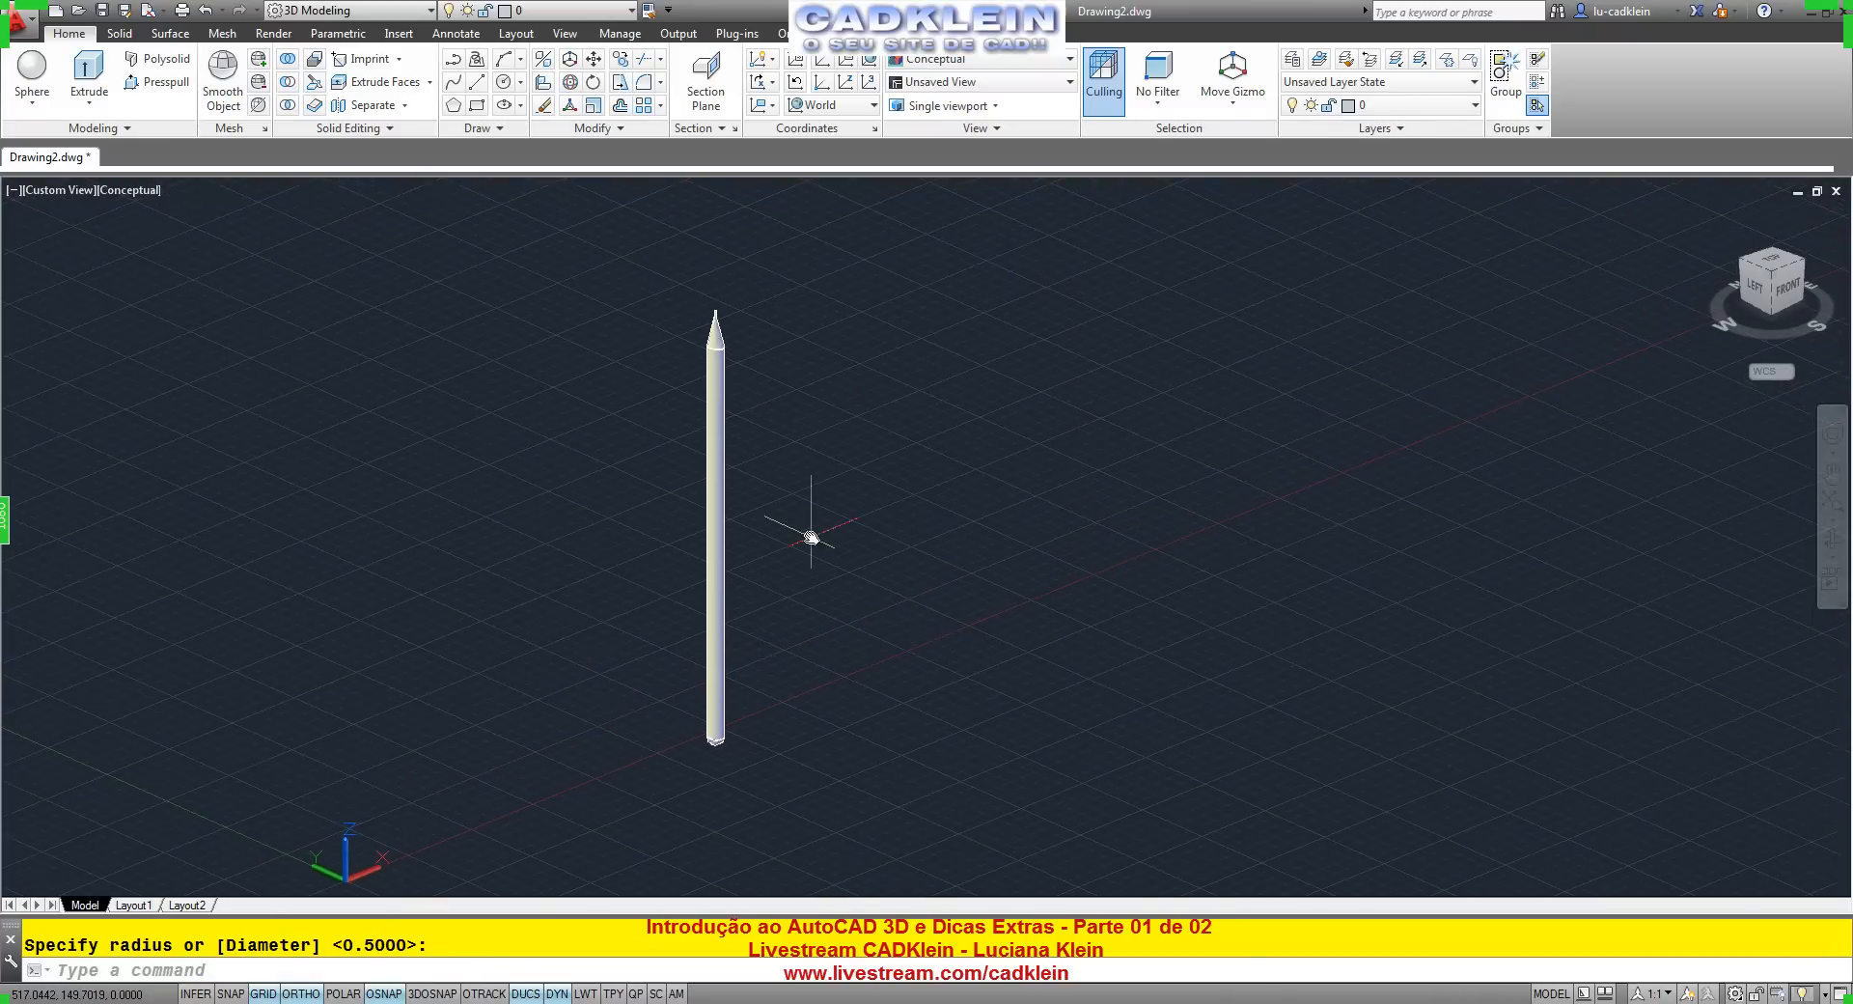
scroll(860, 533, up, 3)
middle_drag(860, 533, 863, 534)
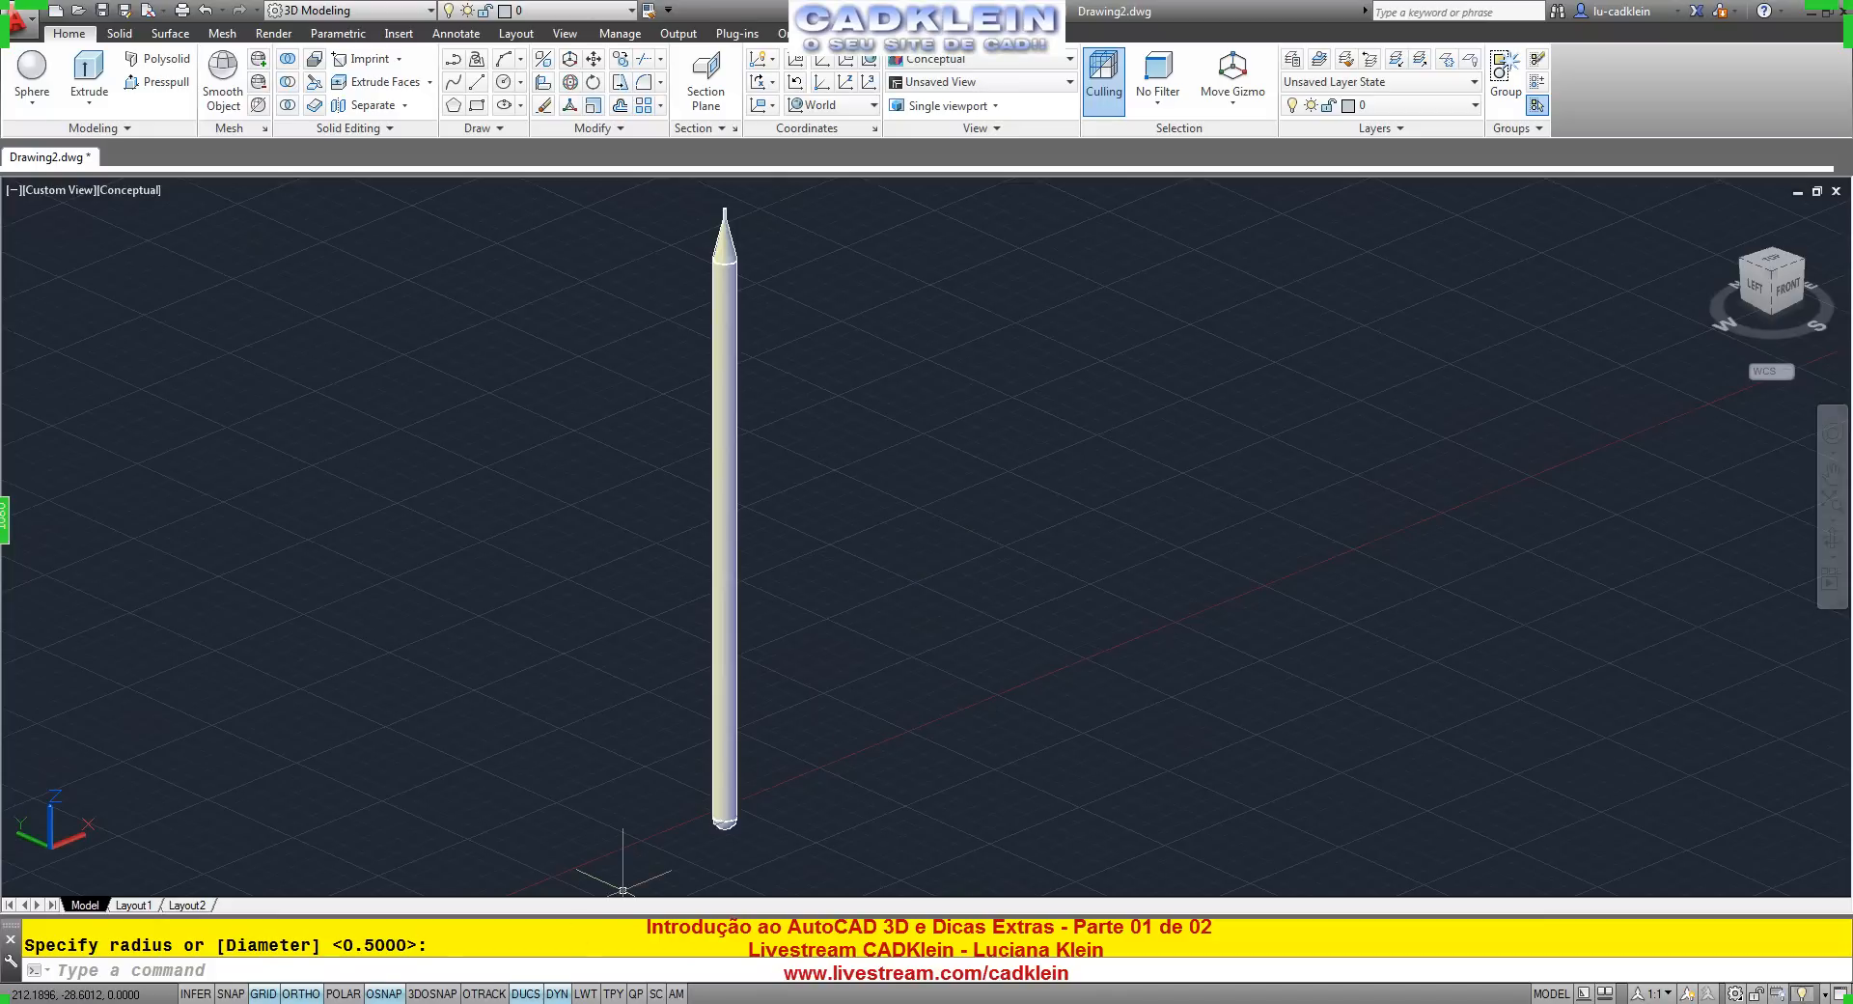
Draw a large rectangle by two opposite corners on the ground plane, beside the pencil model.
click(265, 1002)
scroll(1009, 551, down, 3)
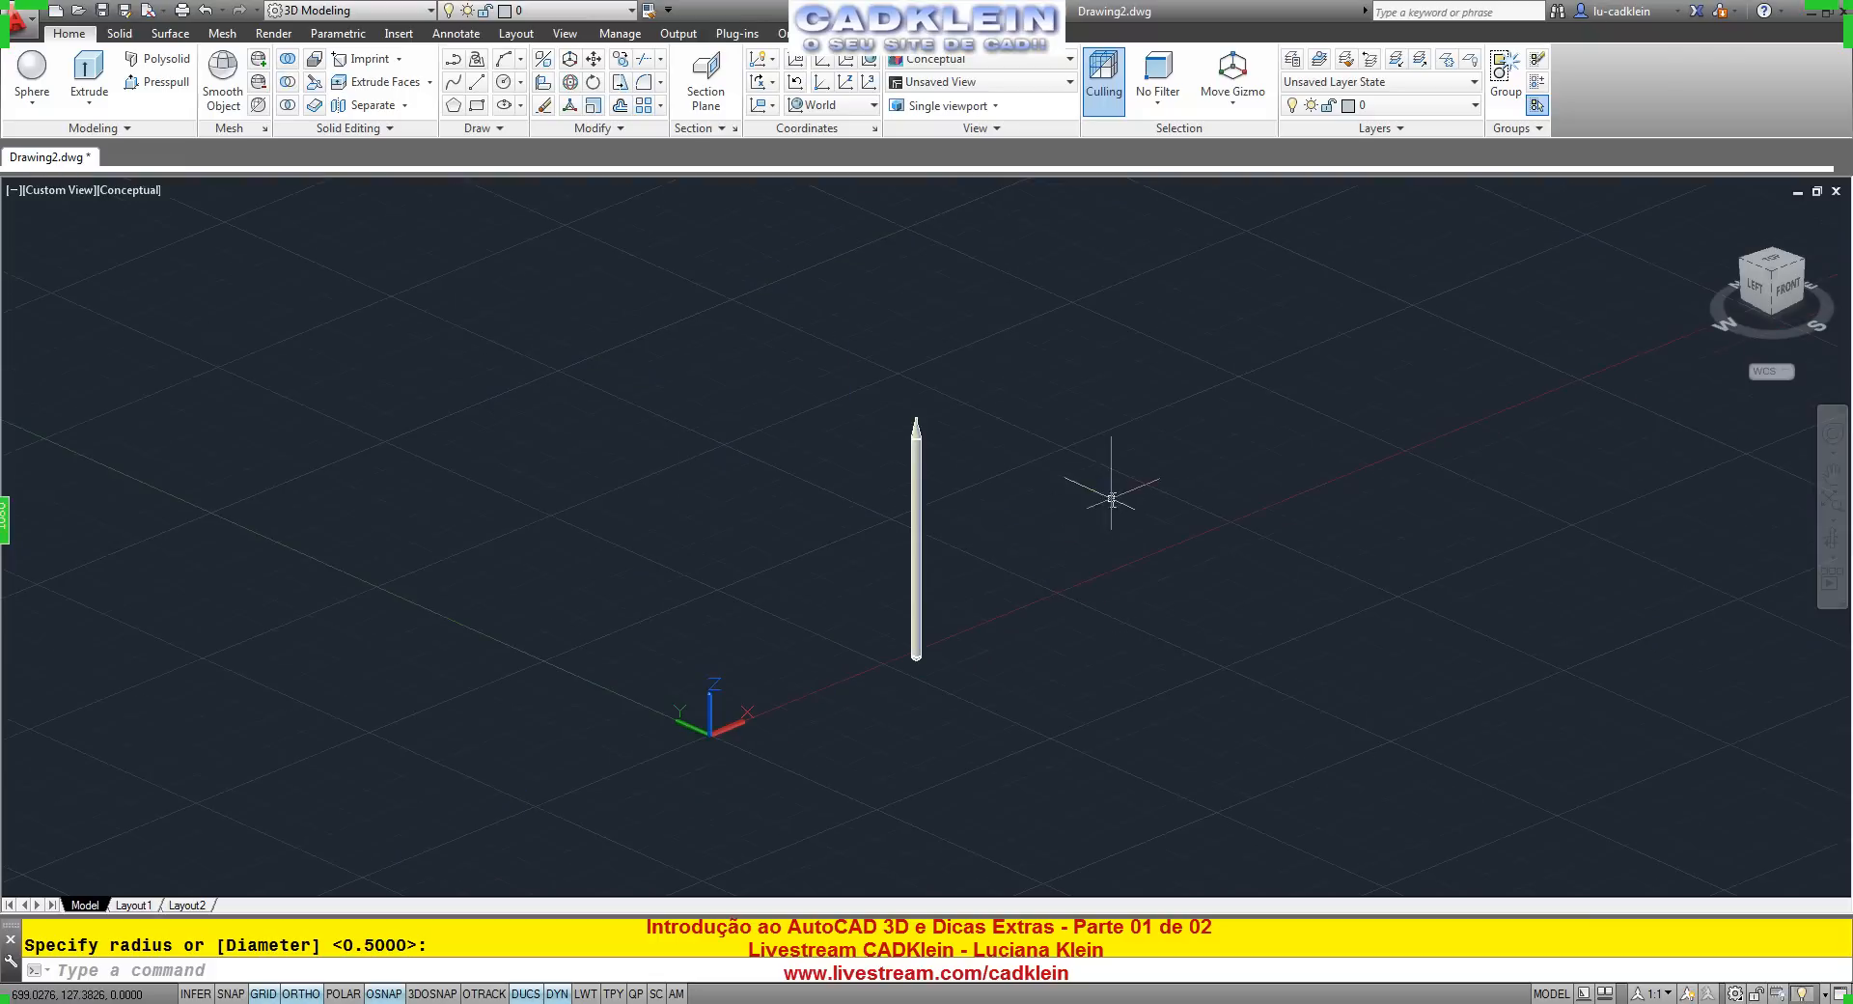
middle_drag(1100, 497, 583, 556)
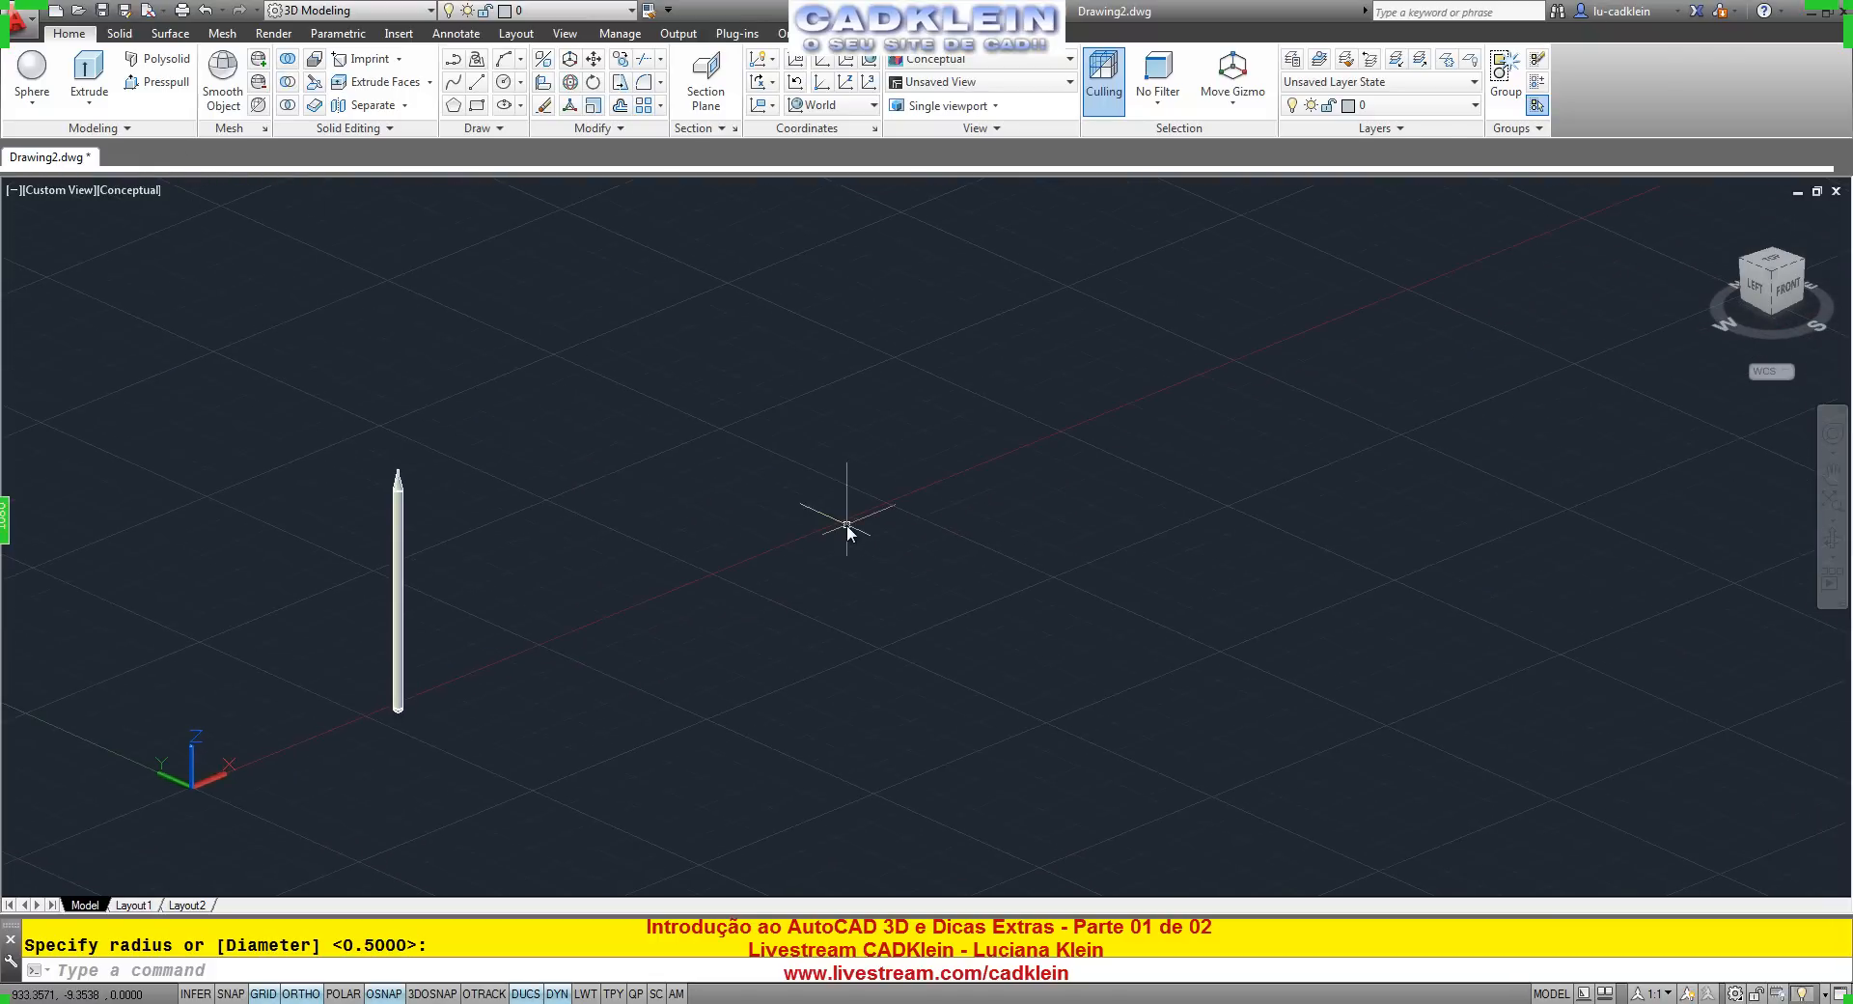
text(rec)
key(Return)
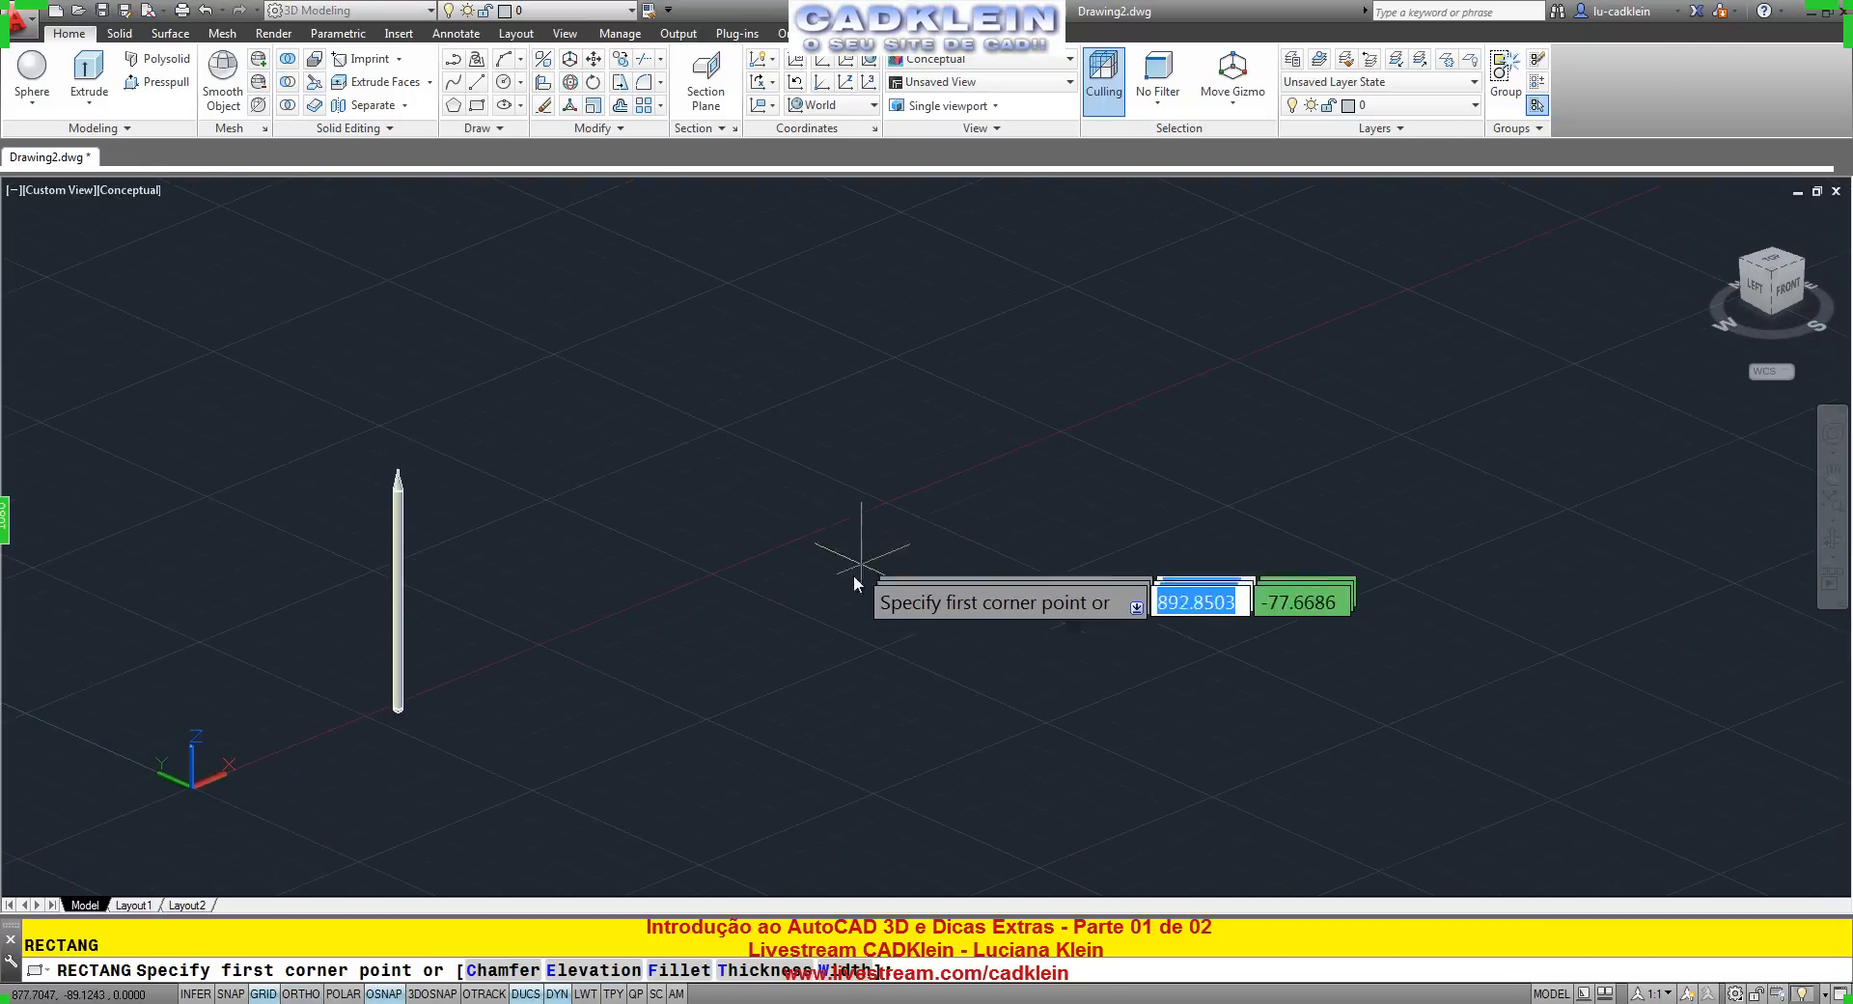
click(732, 645)
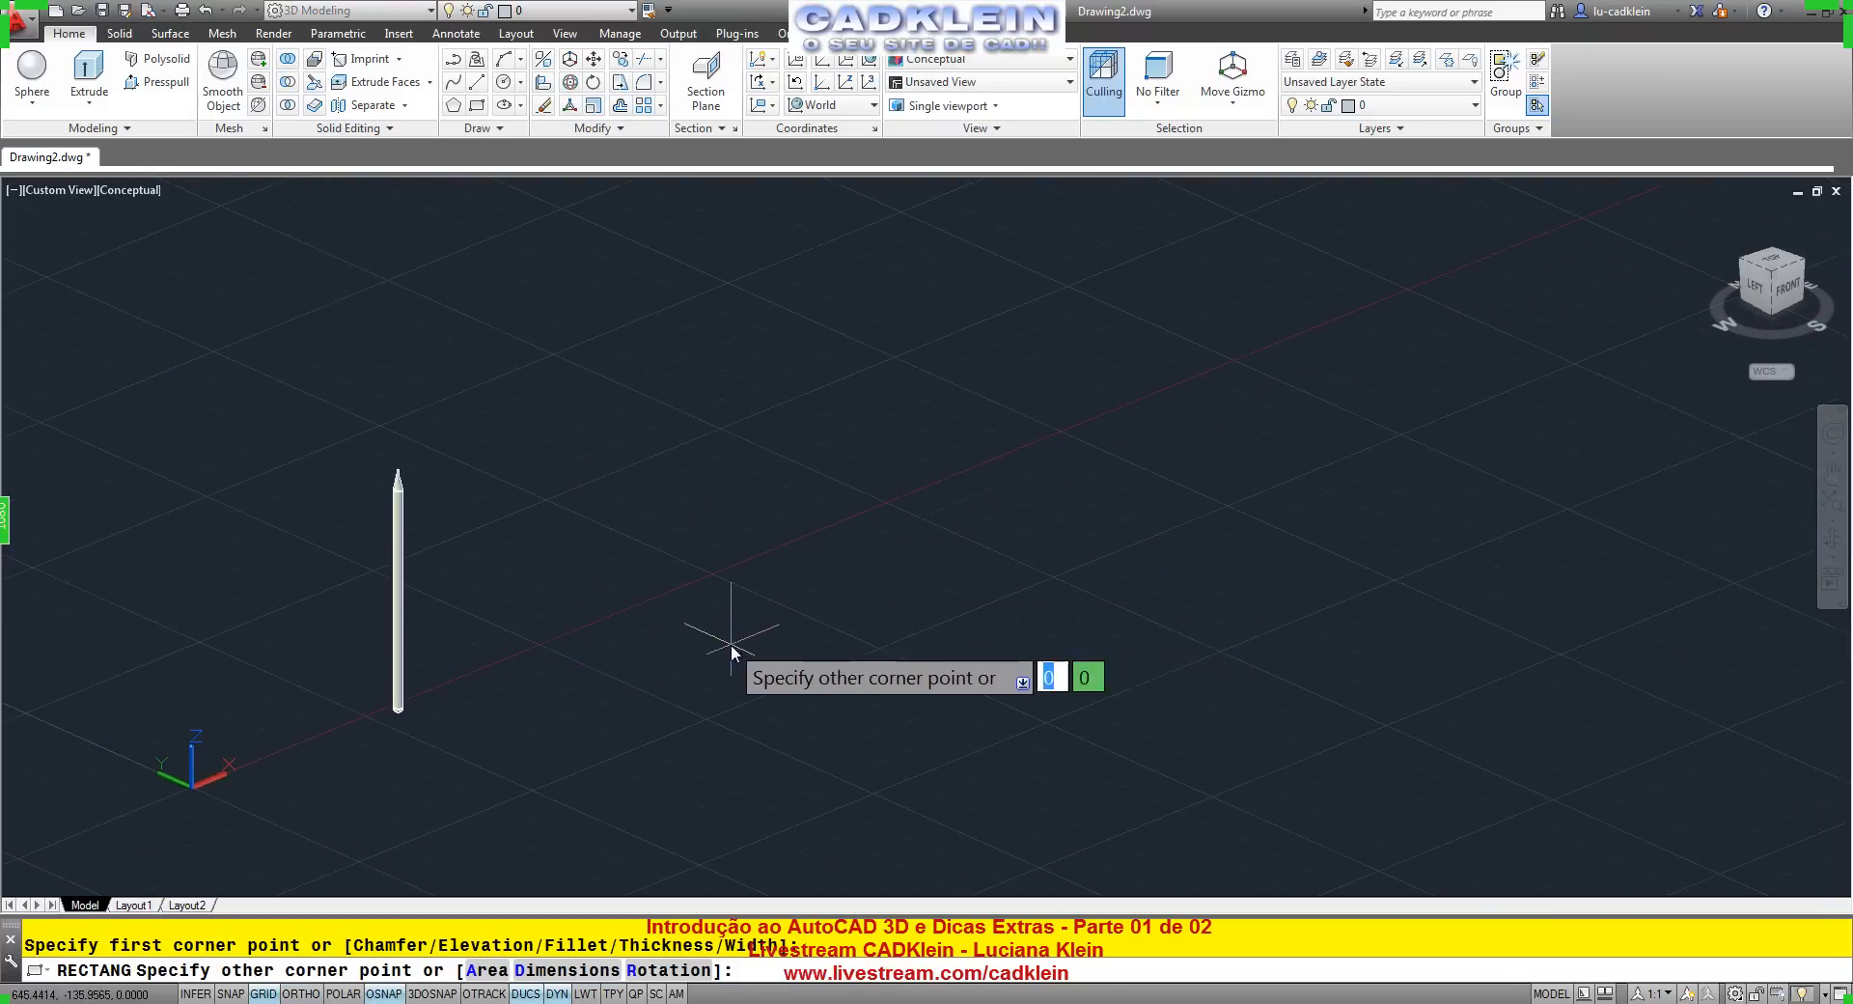
click(1243, 614)
Offset the rectangle outward once, picking the offset distance with two points from its corner.
text(O)
key(Return)
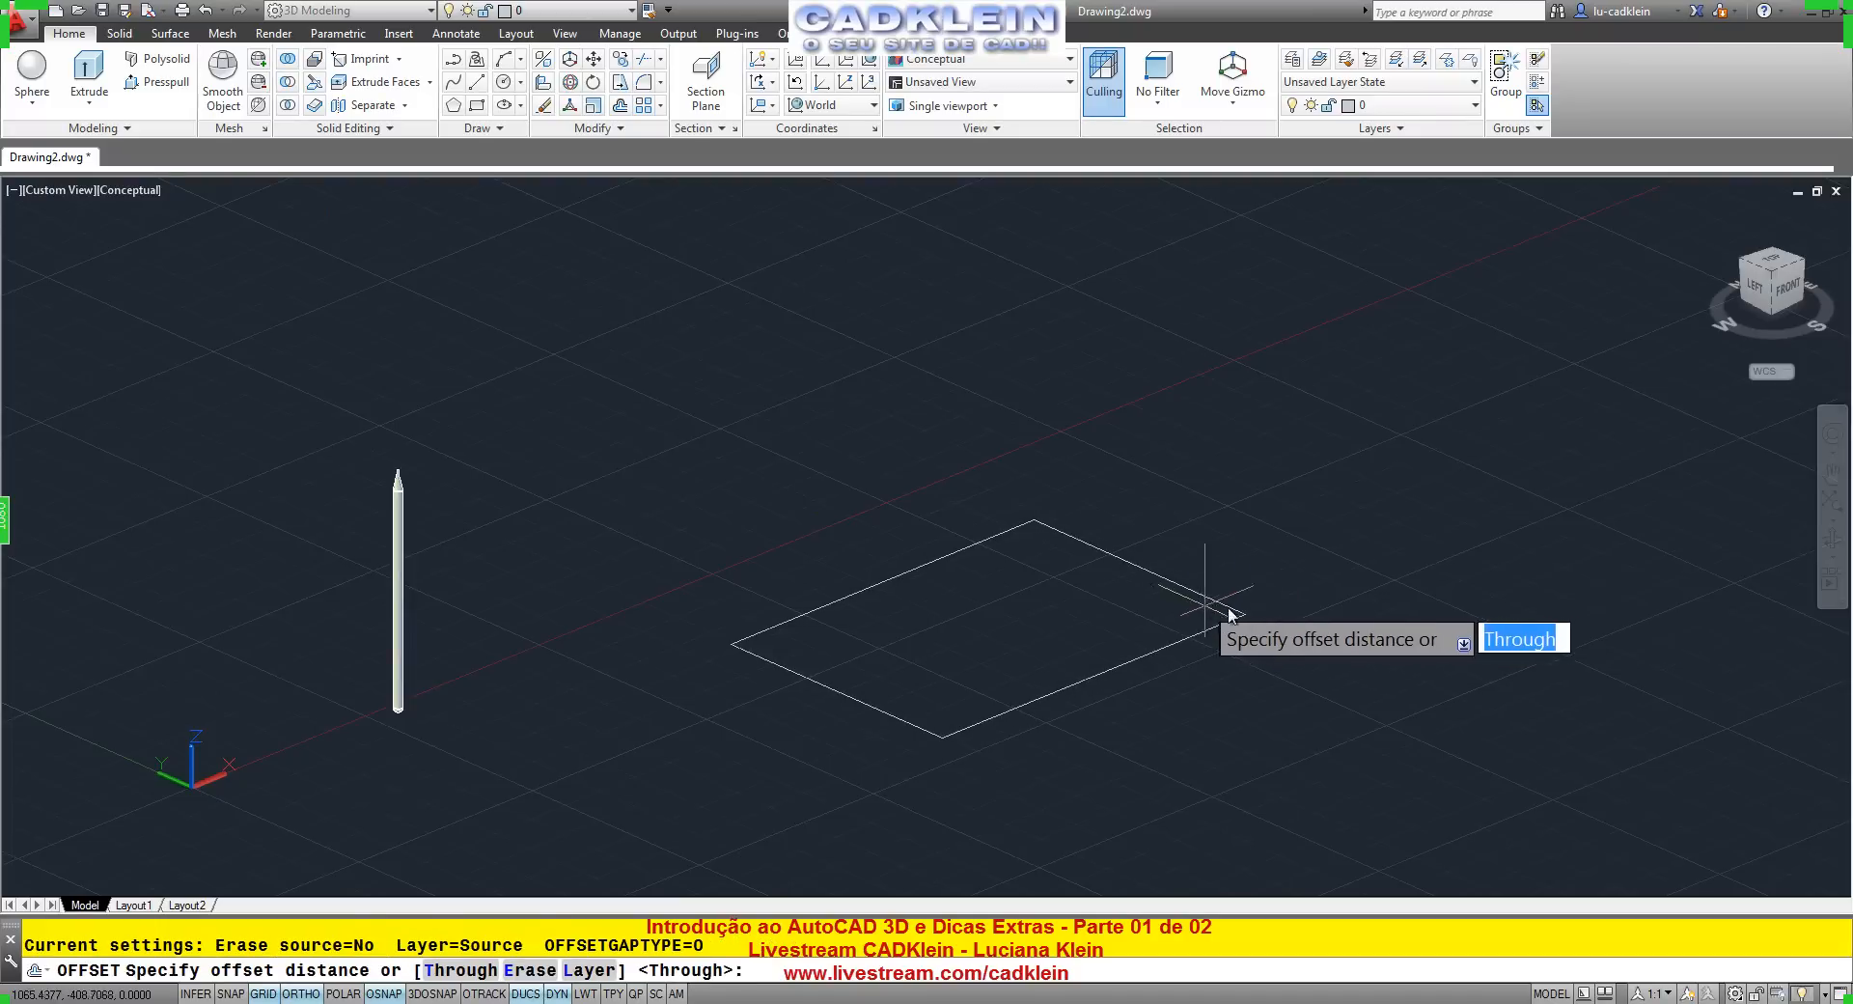
click(1243, 616)
click(1322, 653)
click(1224, 606)
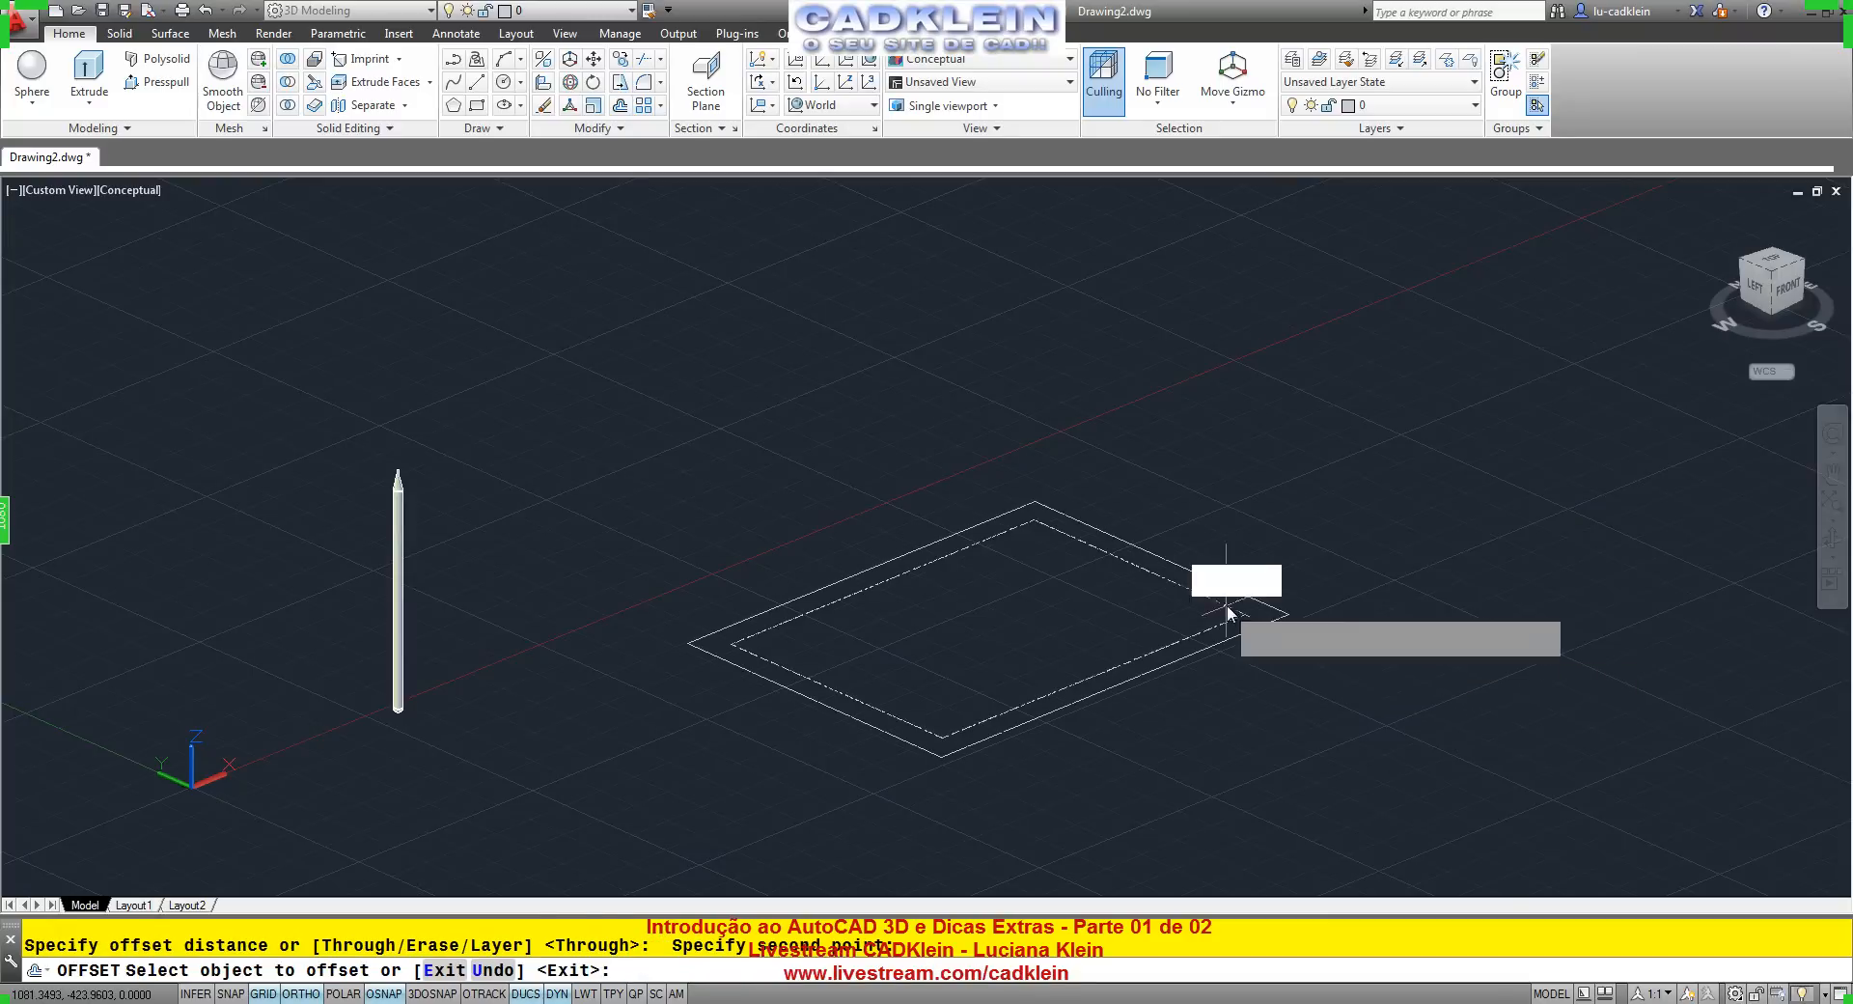
click(1408, 583)
key(Return)
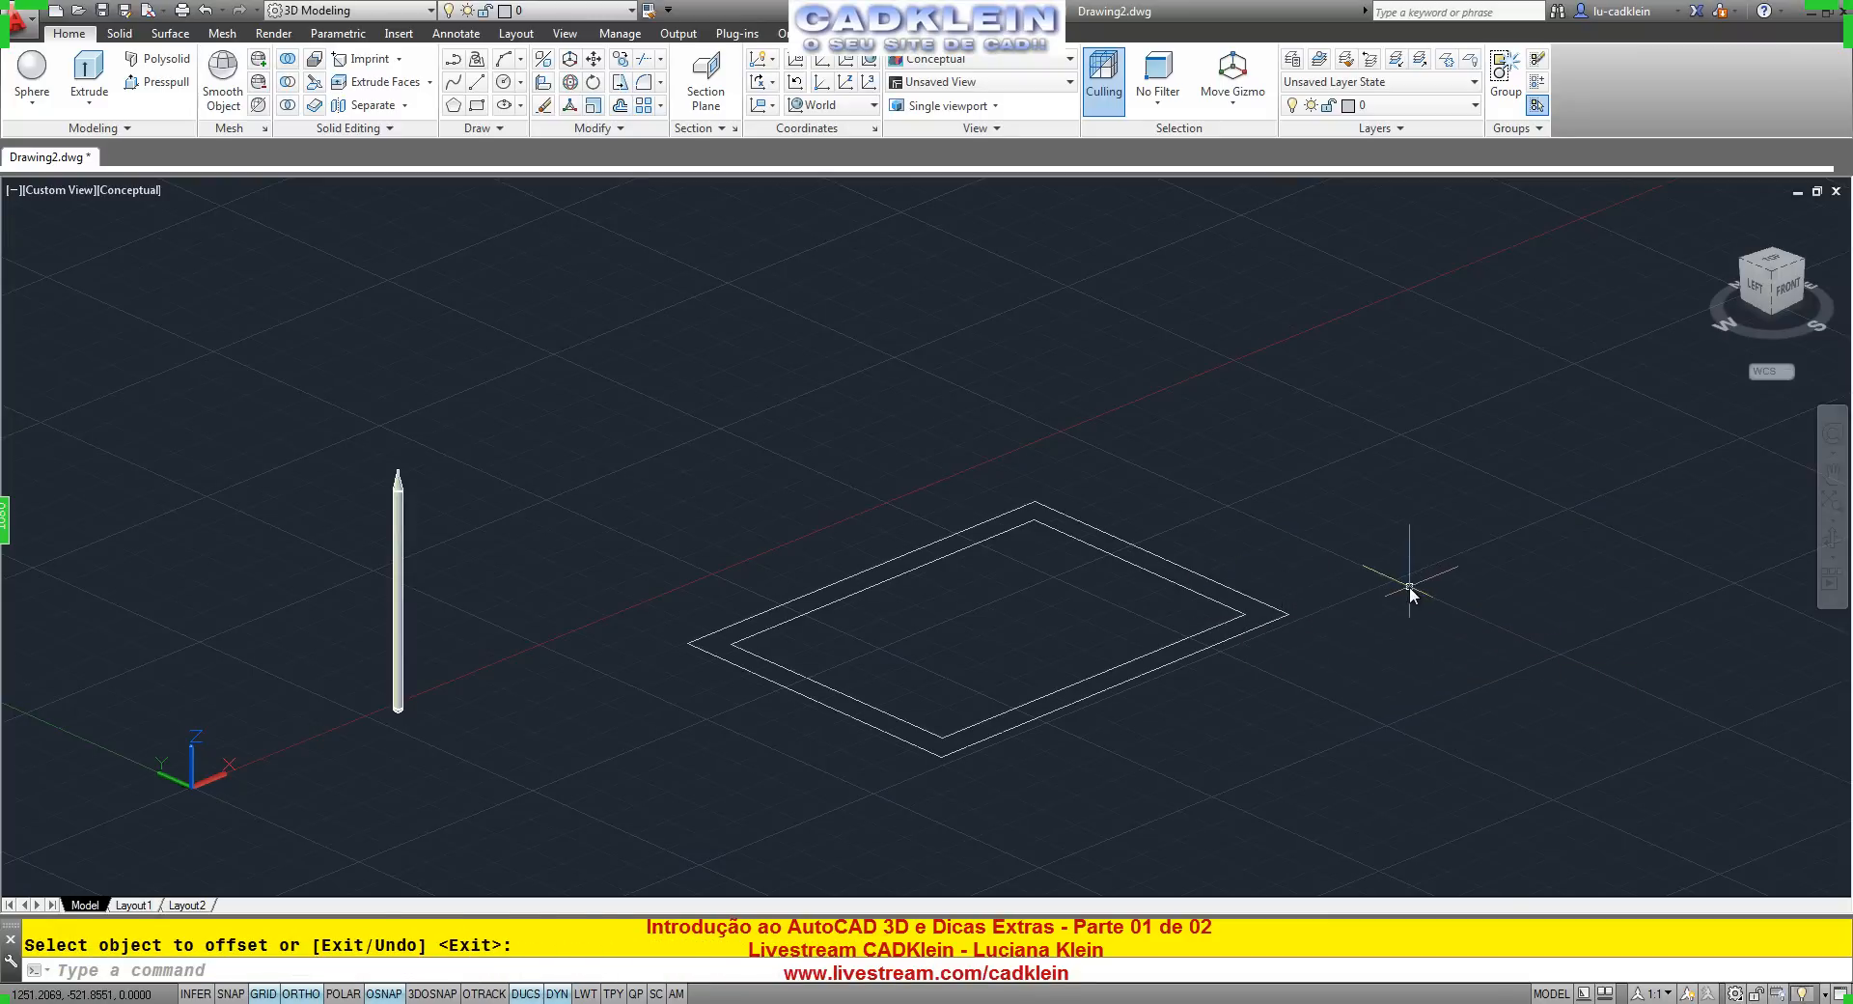
Presspull the inner rectangle up about 16 and the band between the rectangles up about 265 to form an open box.
click(166, 83)
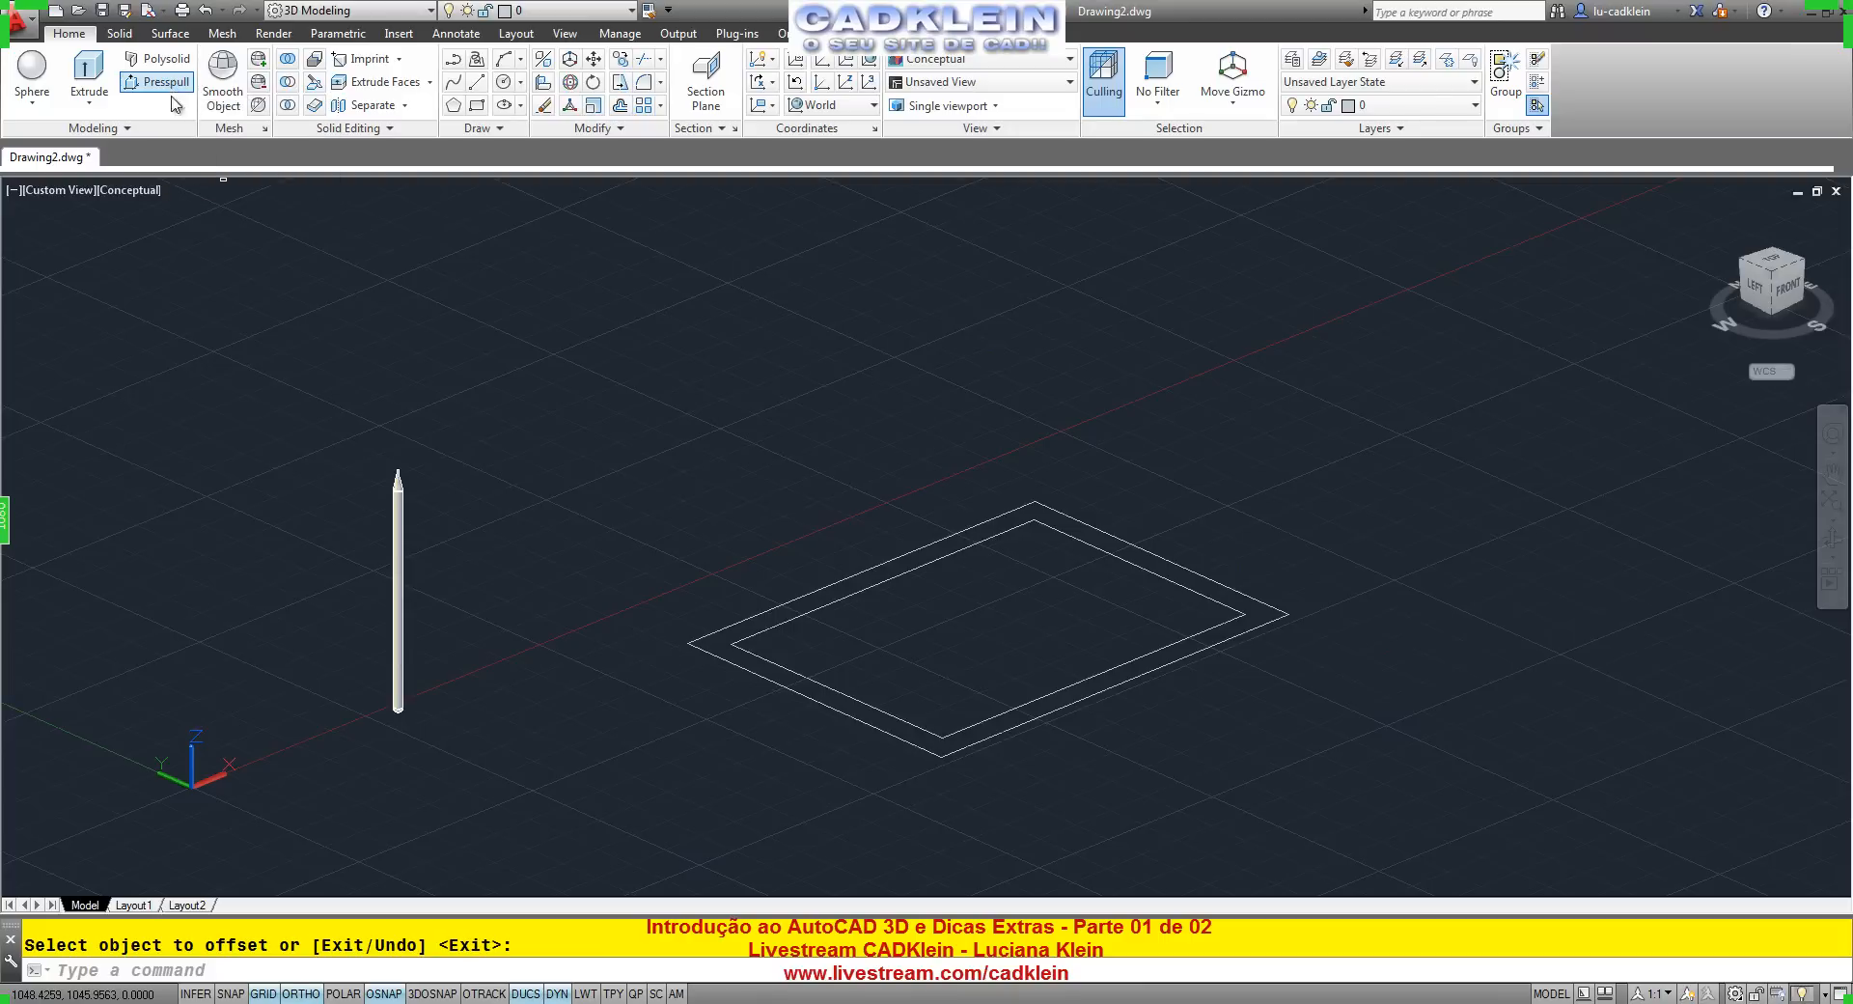
click(1006, 602)
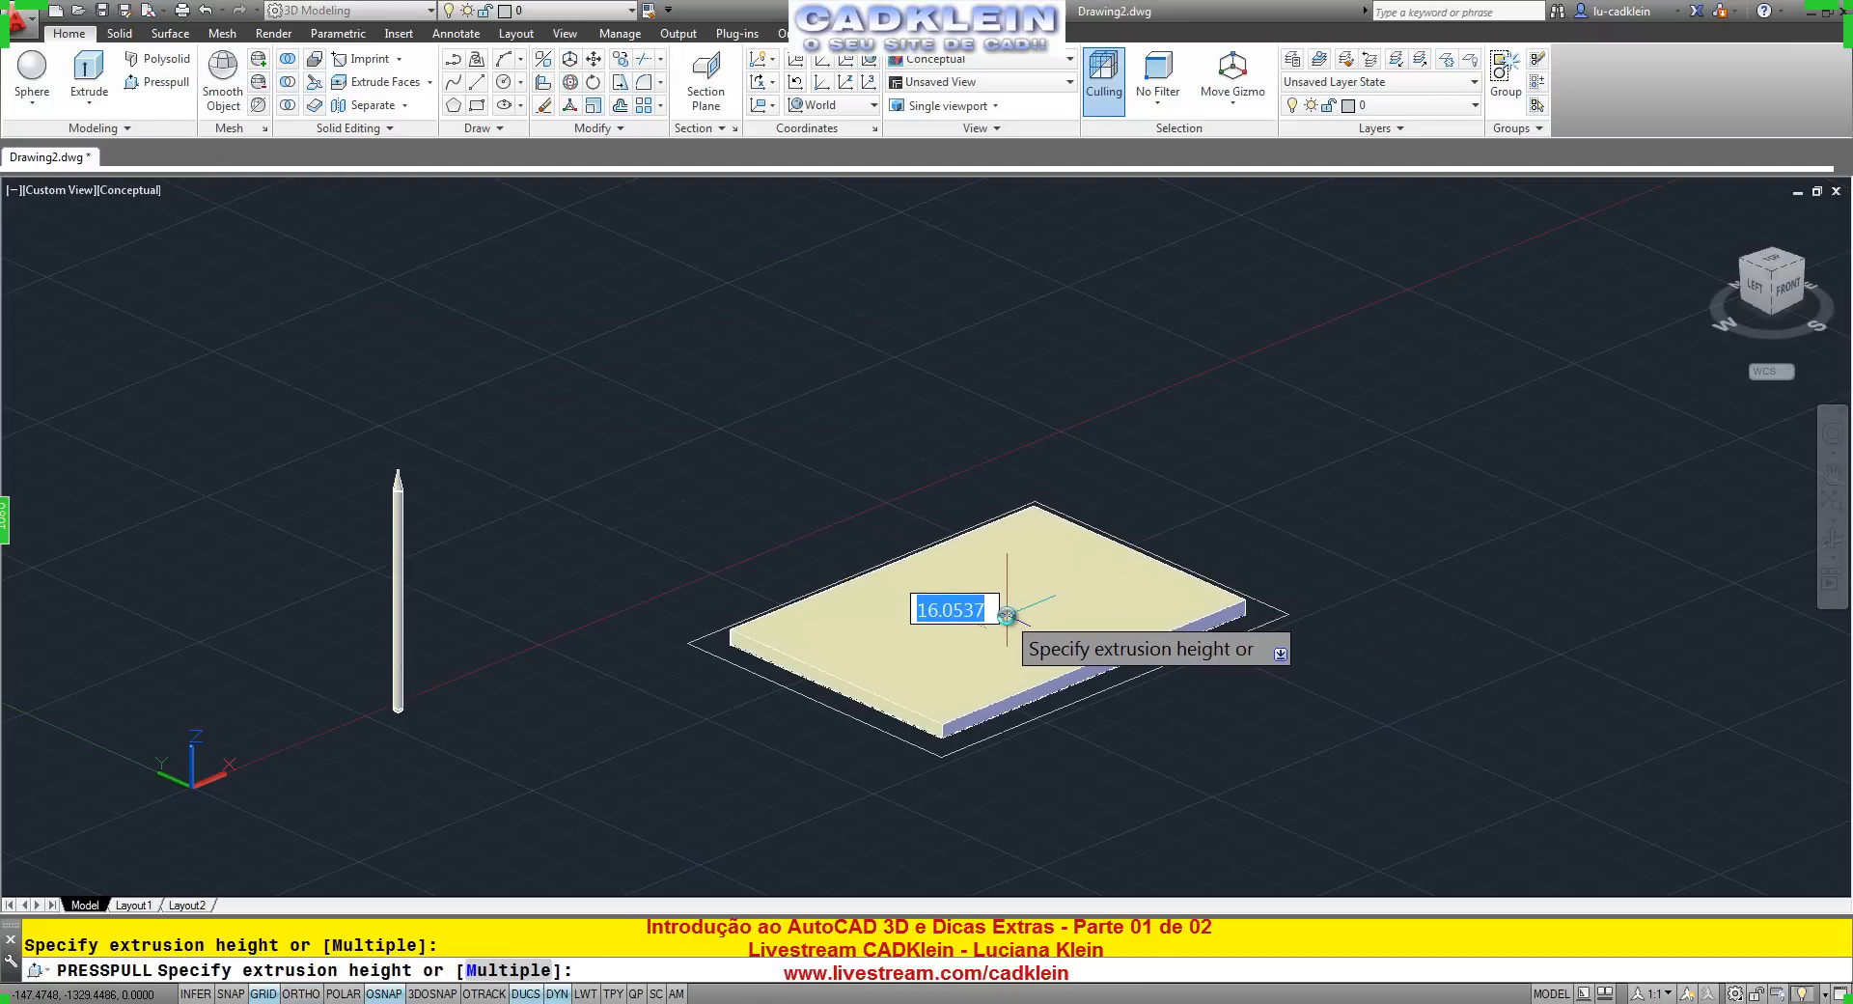
click(1005, 611)
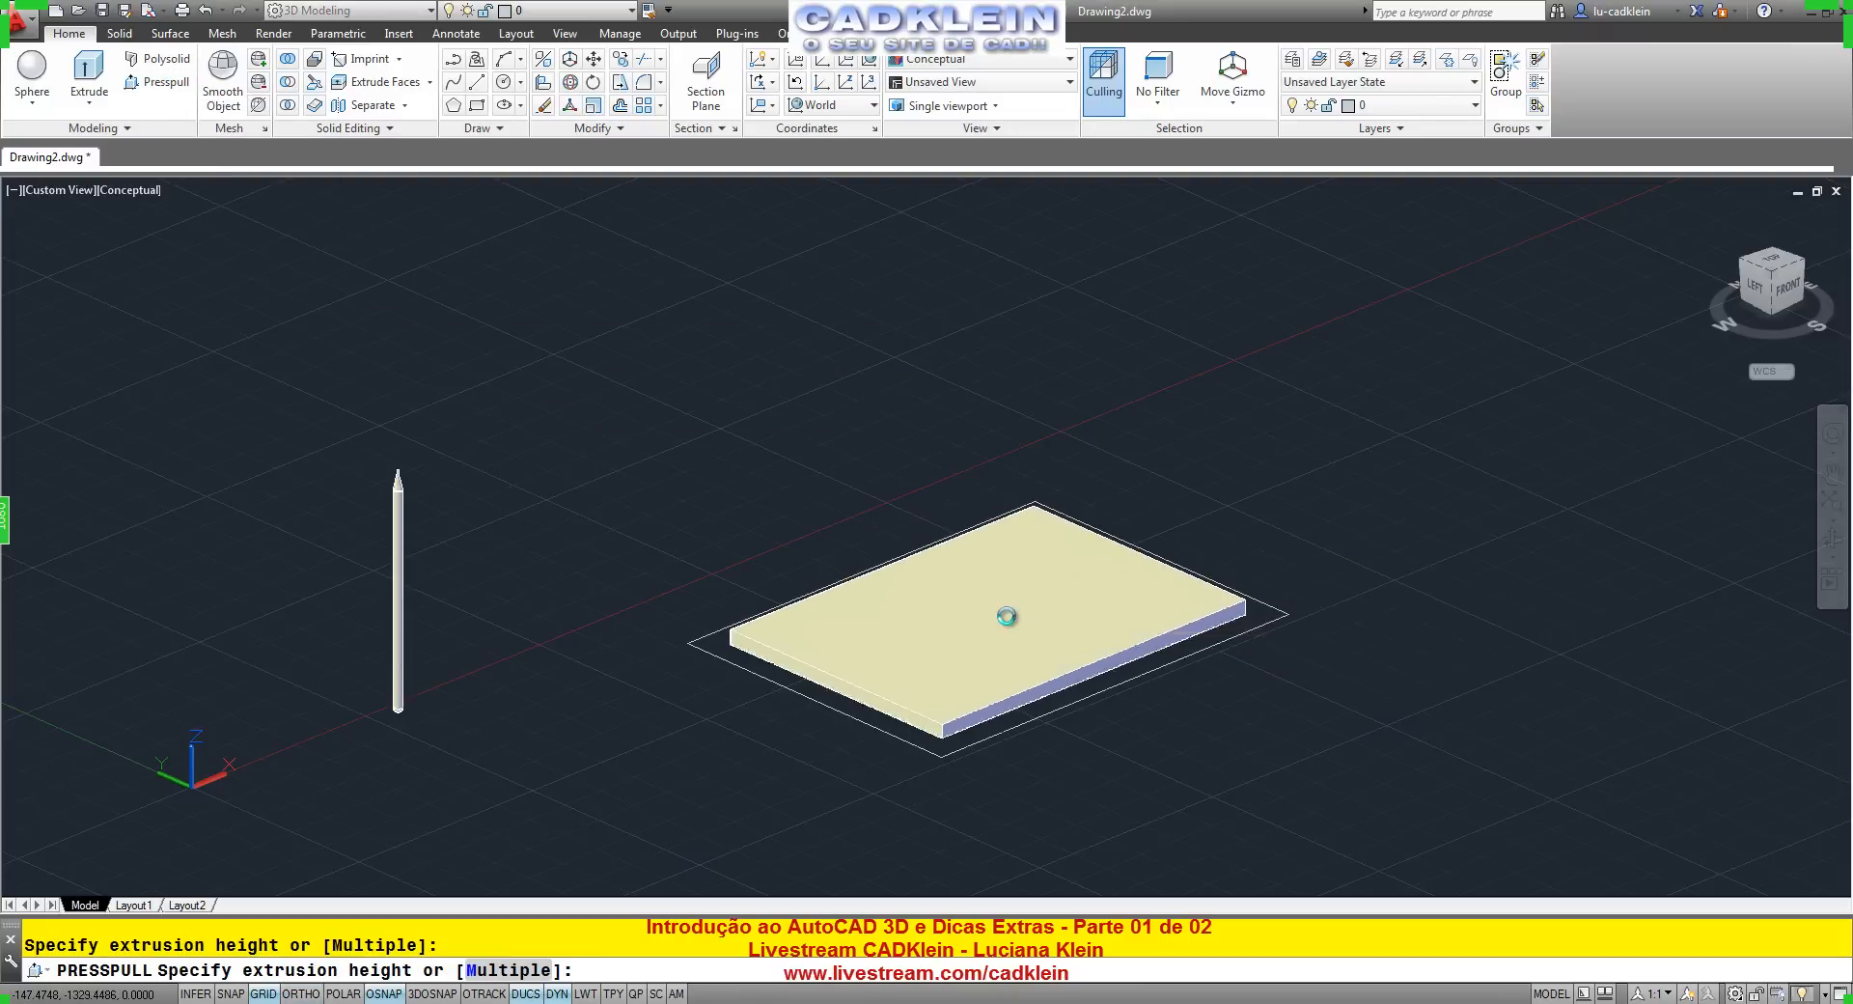
click(1258, 614)
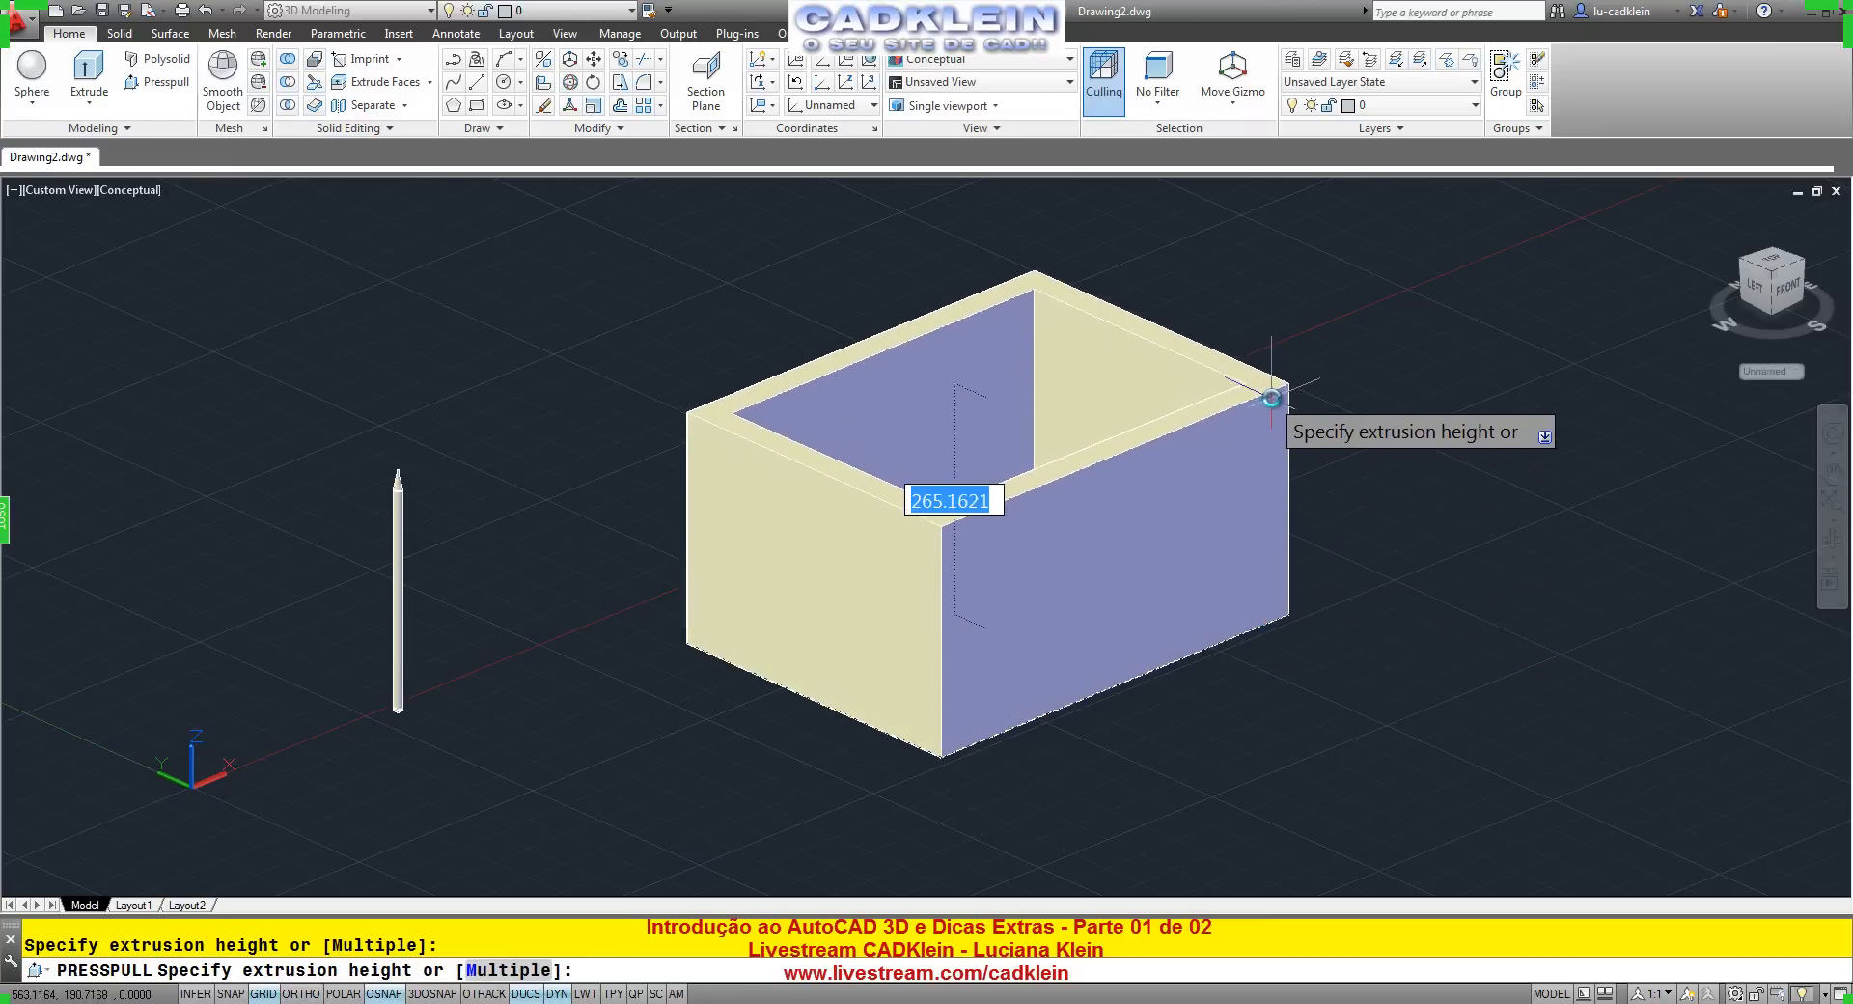
click(1265, 391)
key(Escape)
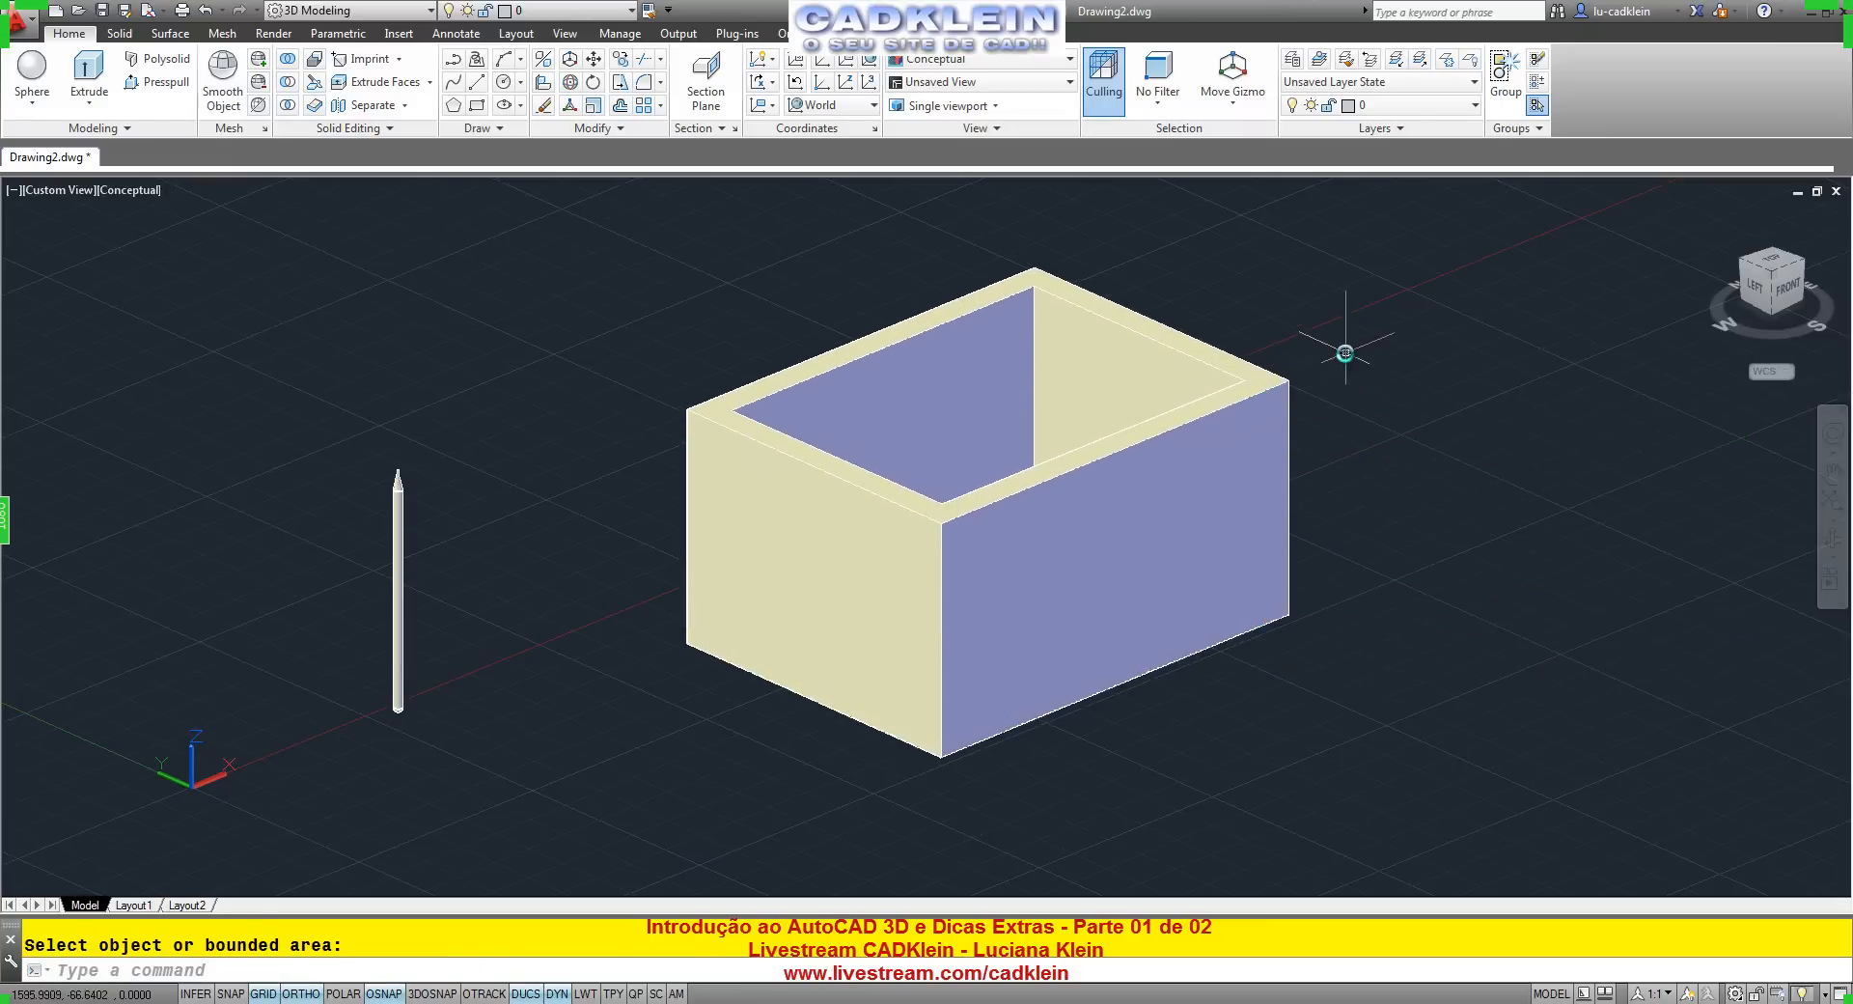
shift+middle_drag(1324, 339, 1169, 615)
middle_drag(1294, 623, 1307, 465)
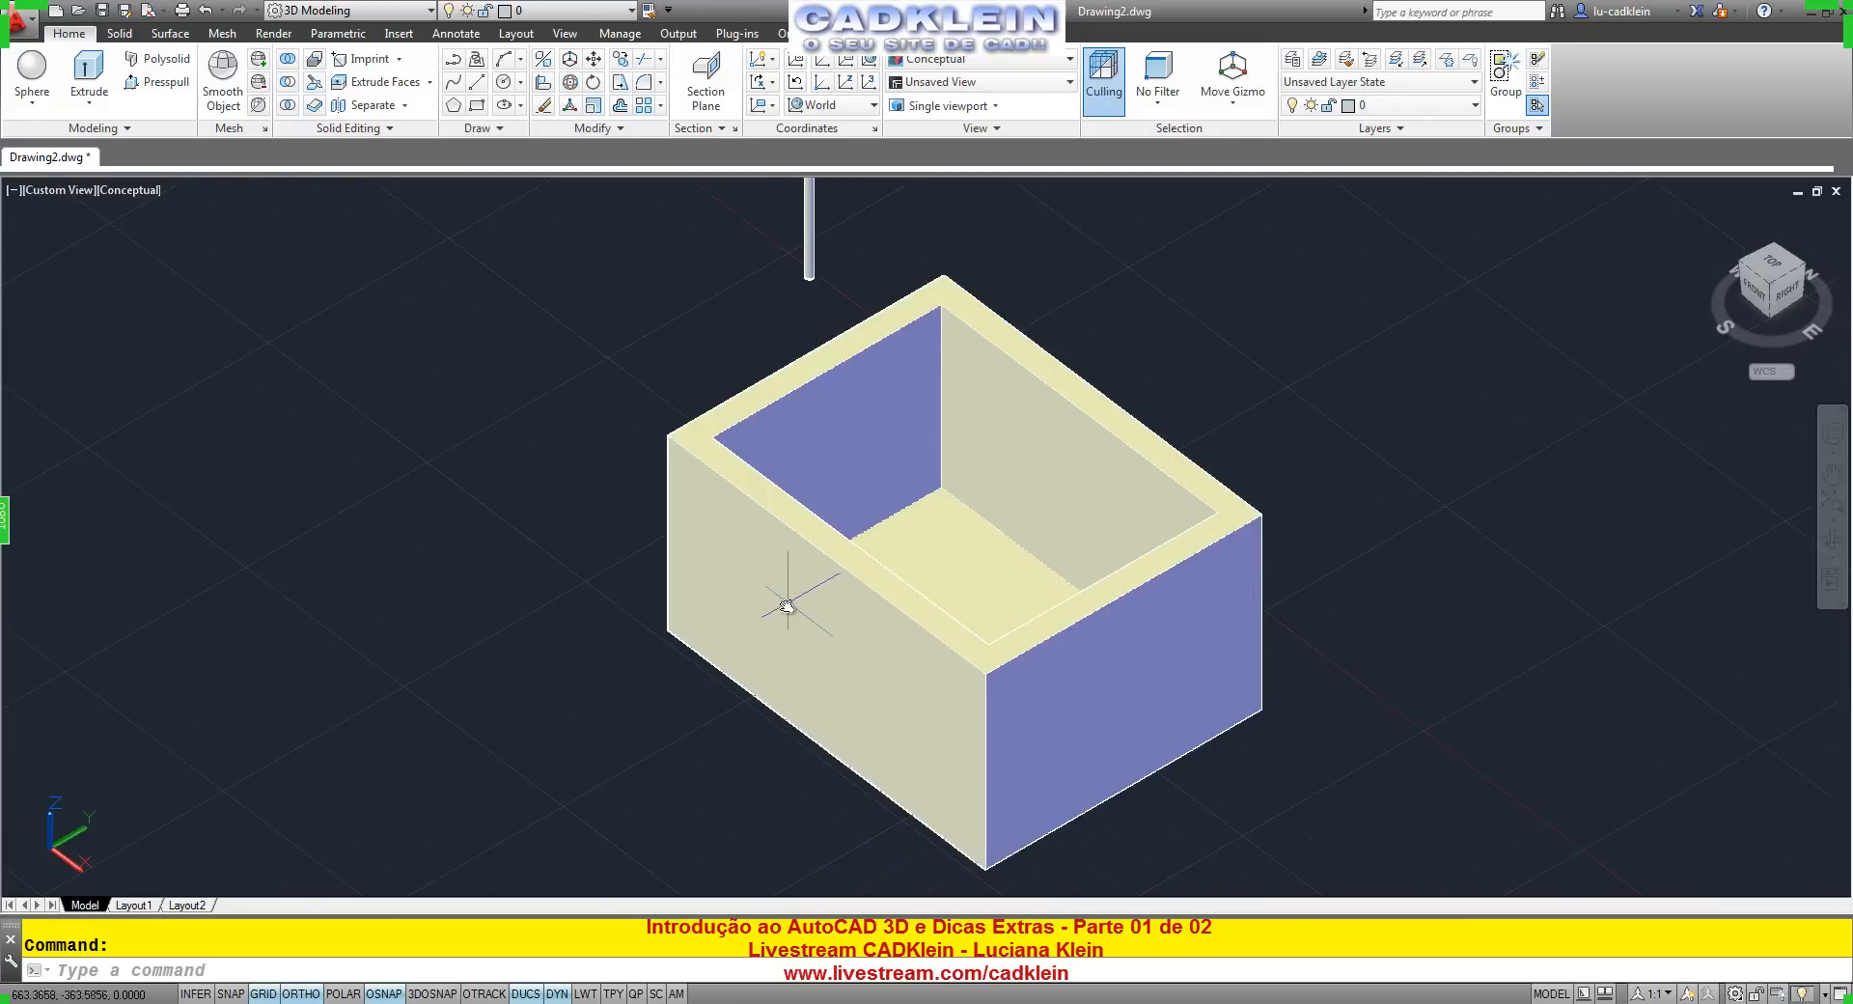
Create a solid box about 383 long, 374 wide and 446 high on the ground plane, beside the open box.
mouse_move(800, 592)
shift+middle_down()
mouse_move(965, 627)
mouse_move(1062, 681)
shift+middle_up()
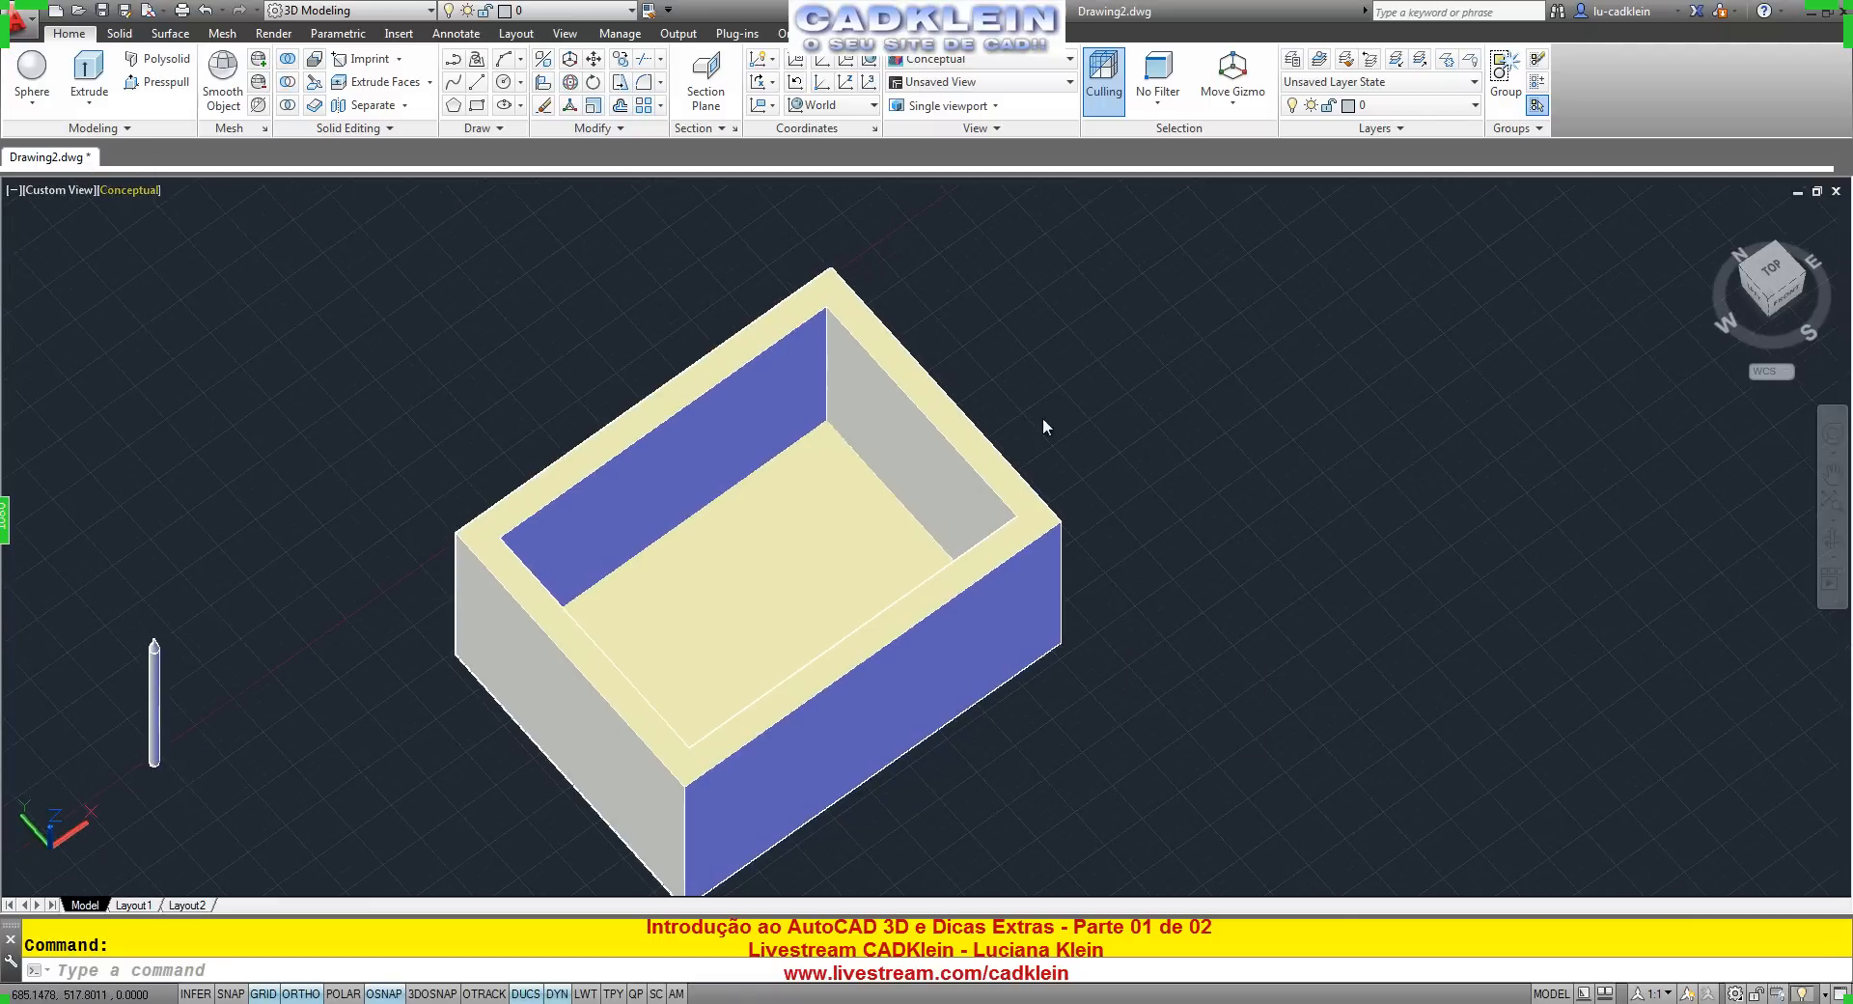
click(32, 101)
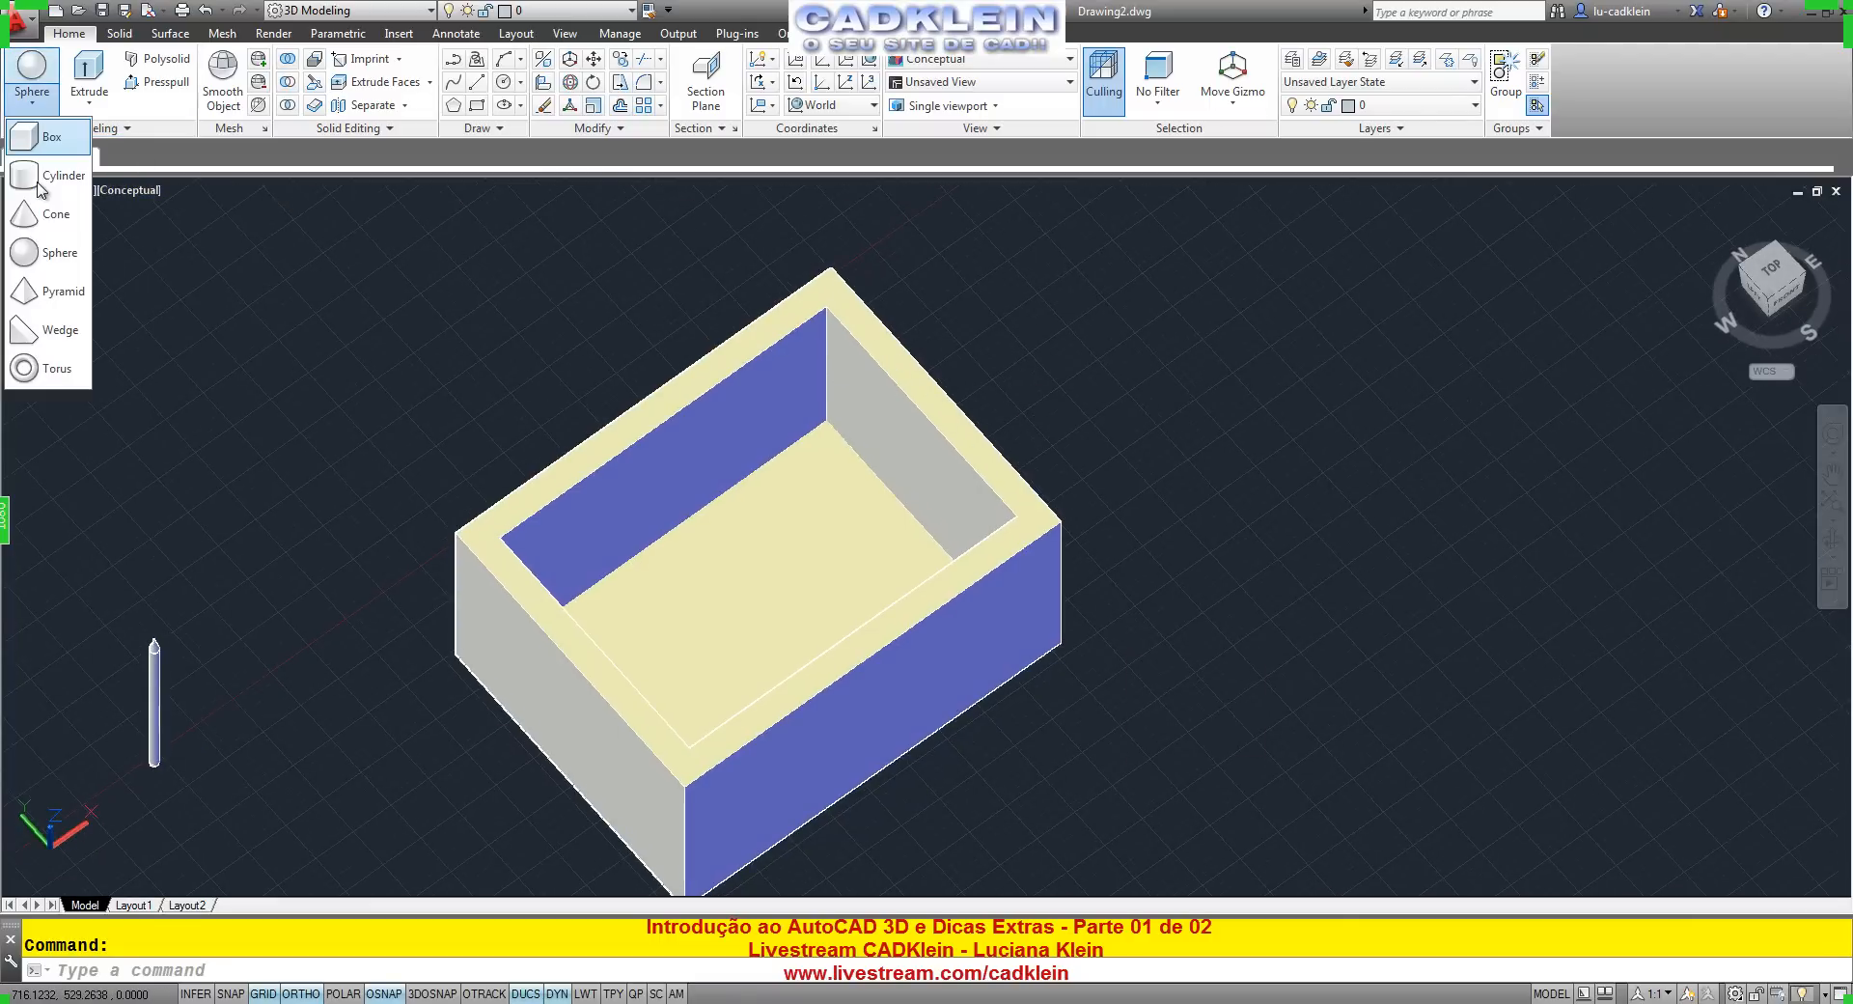
click(49, 136)
middle_drag(1295, 476, 879, 703)
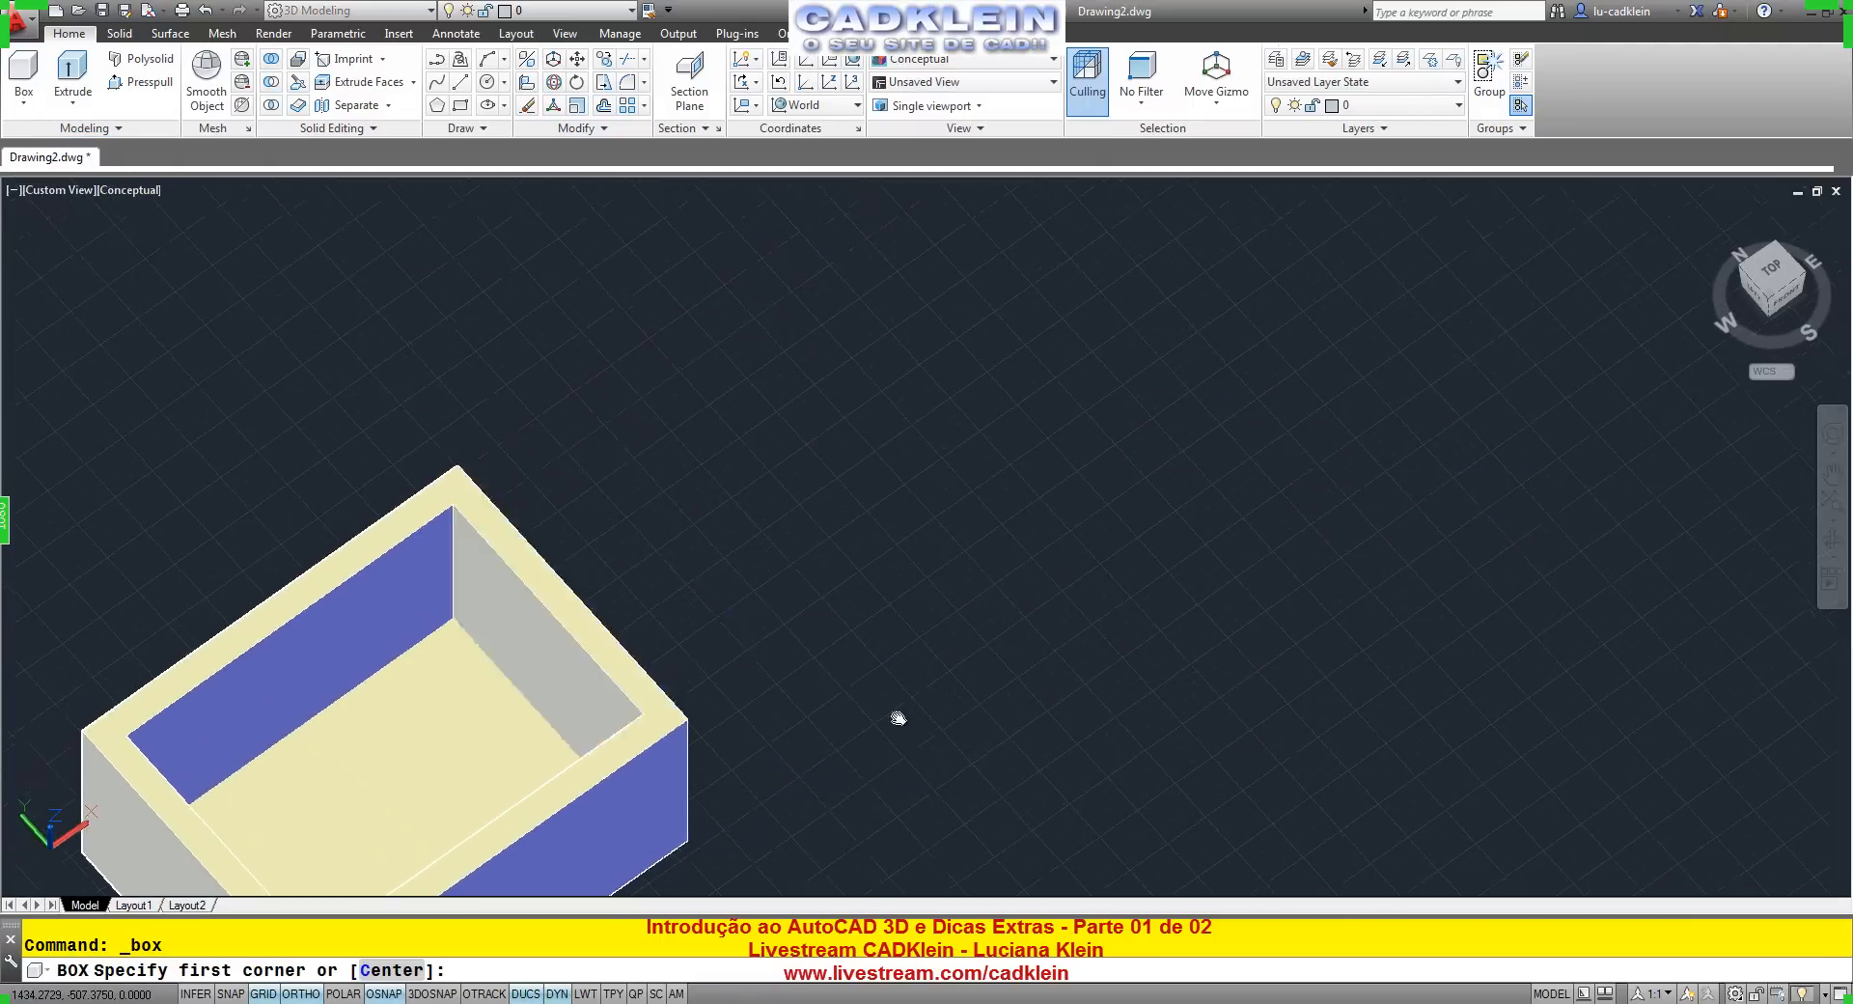
click(868, 493)
click(1382, 529)
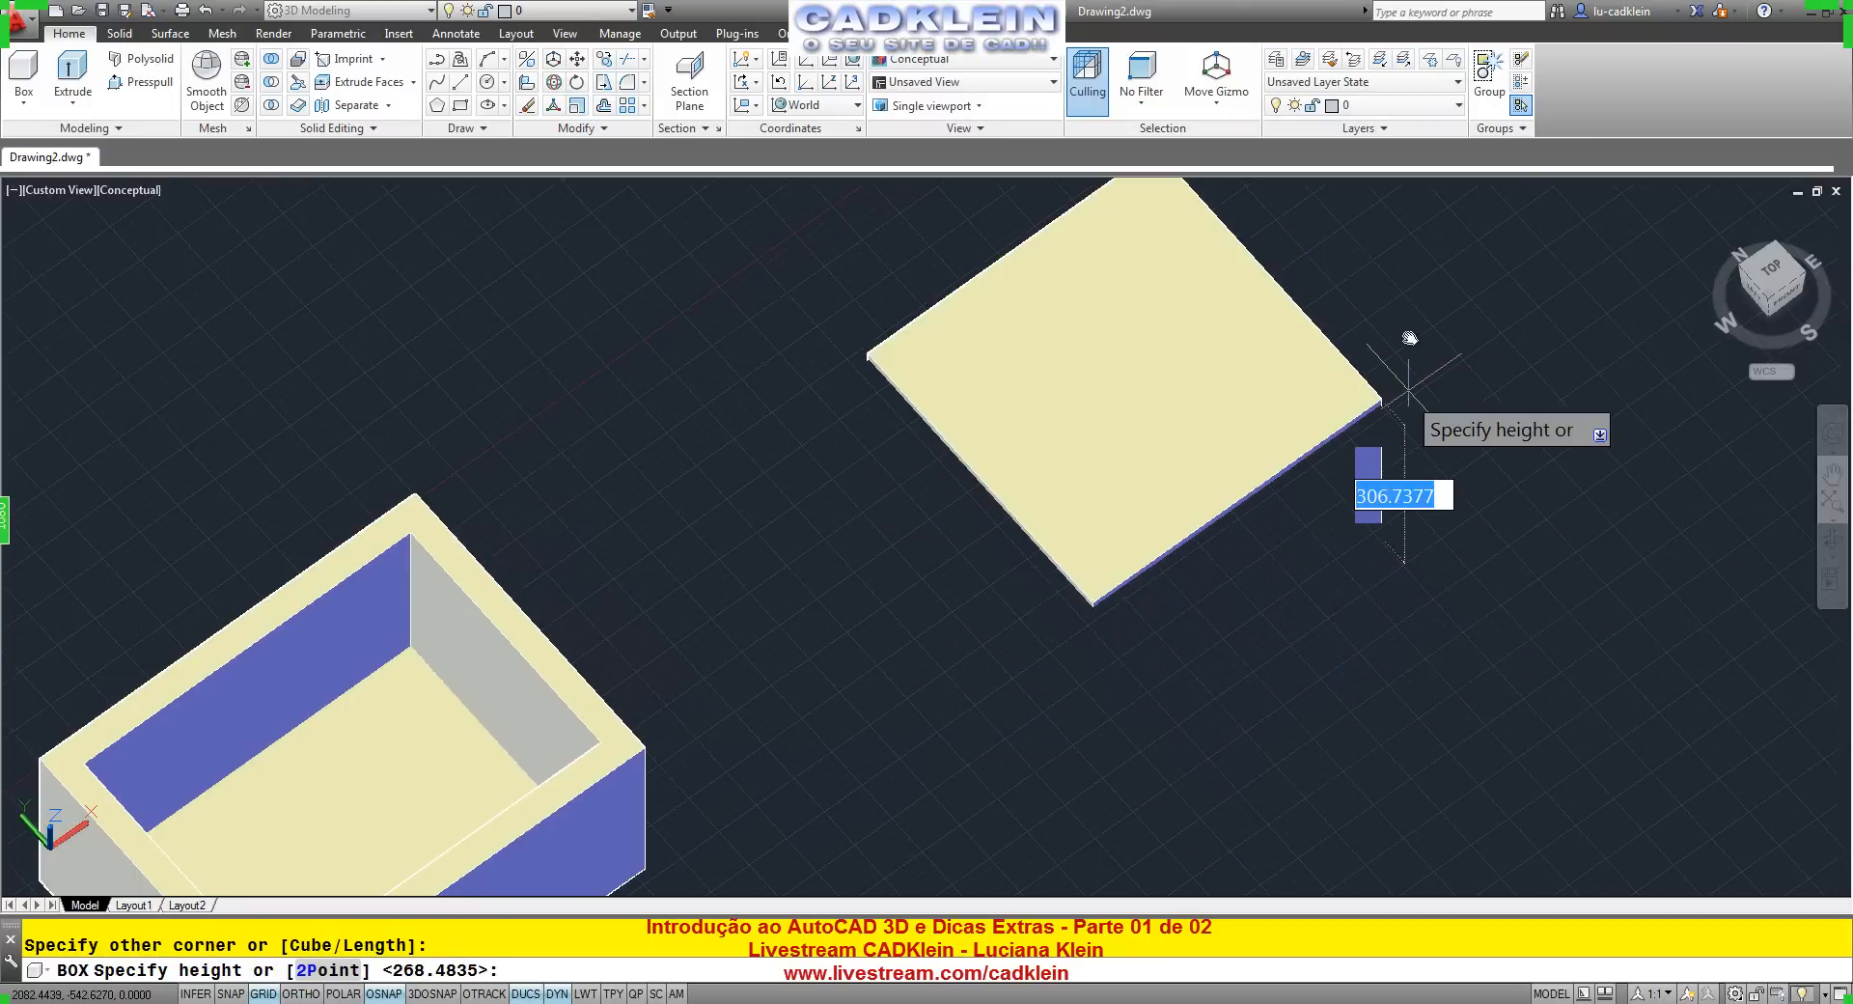
click(1406, 343)
Set the new box's length to 300, width to 300 and height to 200 in its properties.
shift+middle_drag(1409, 467, 1352, 463)
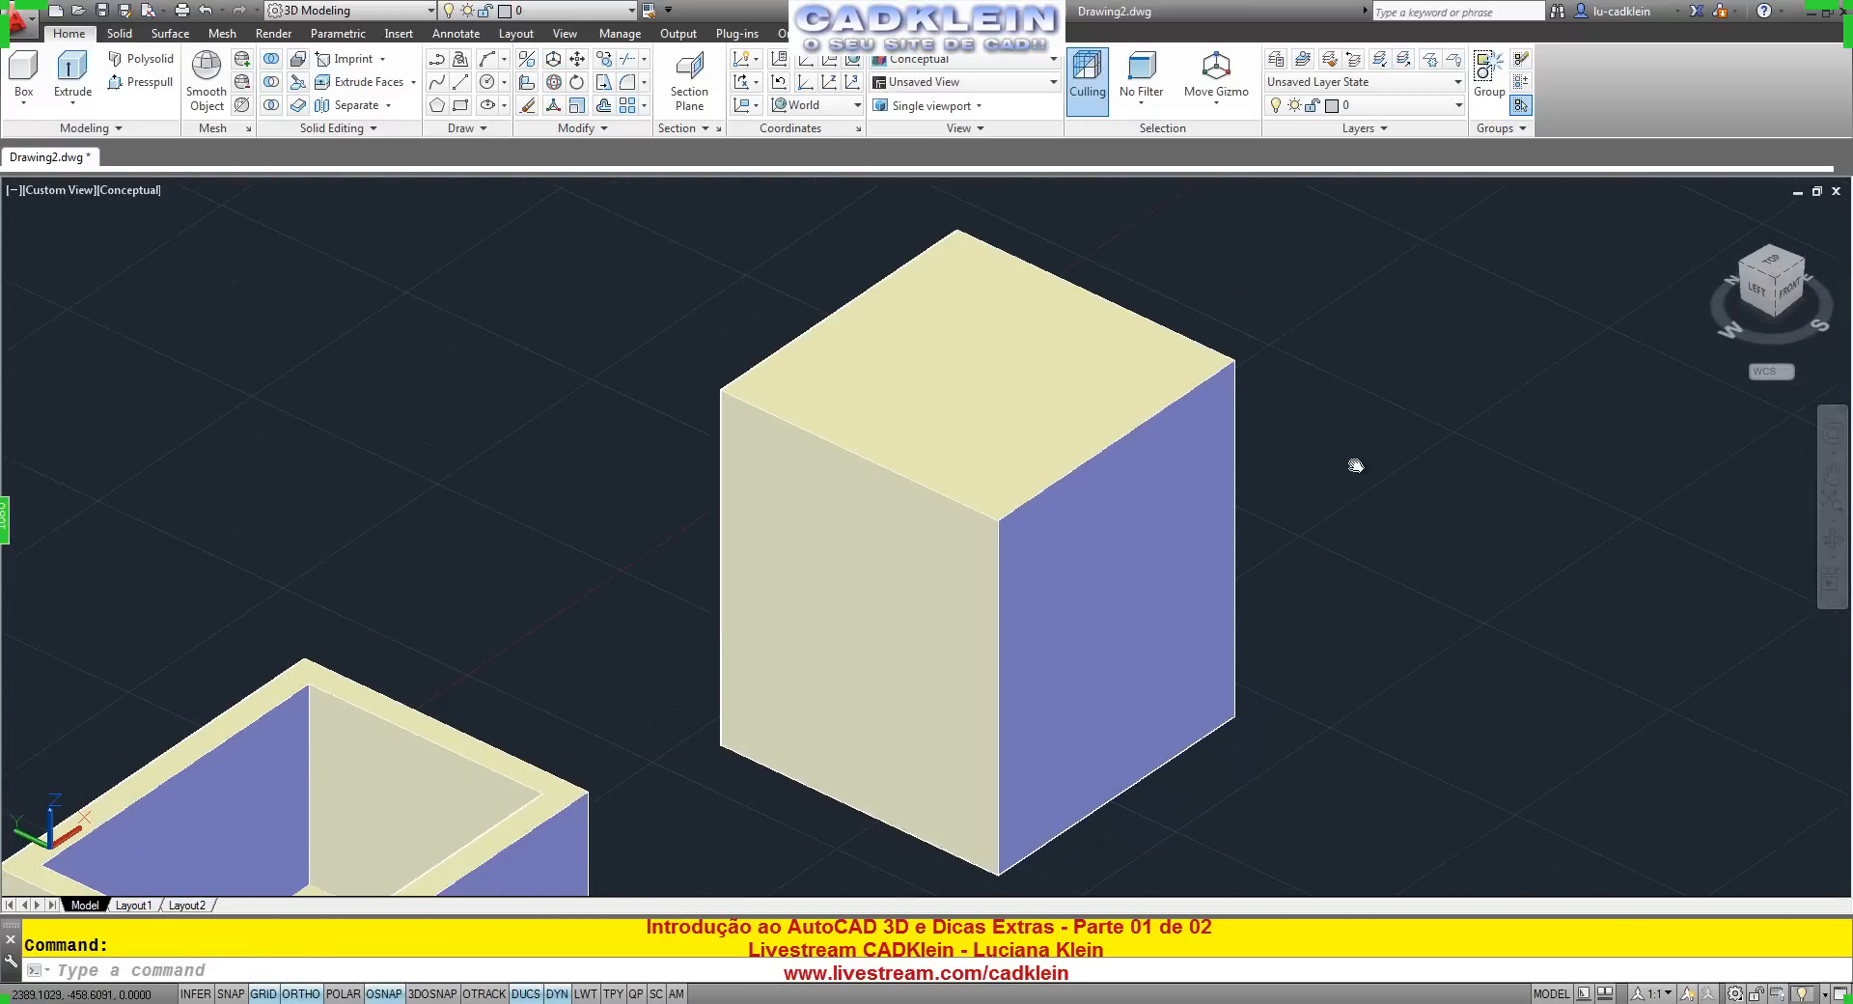
text(r)
key(Return)
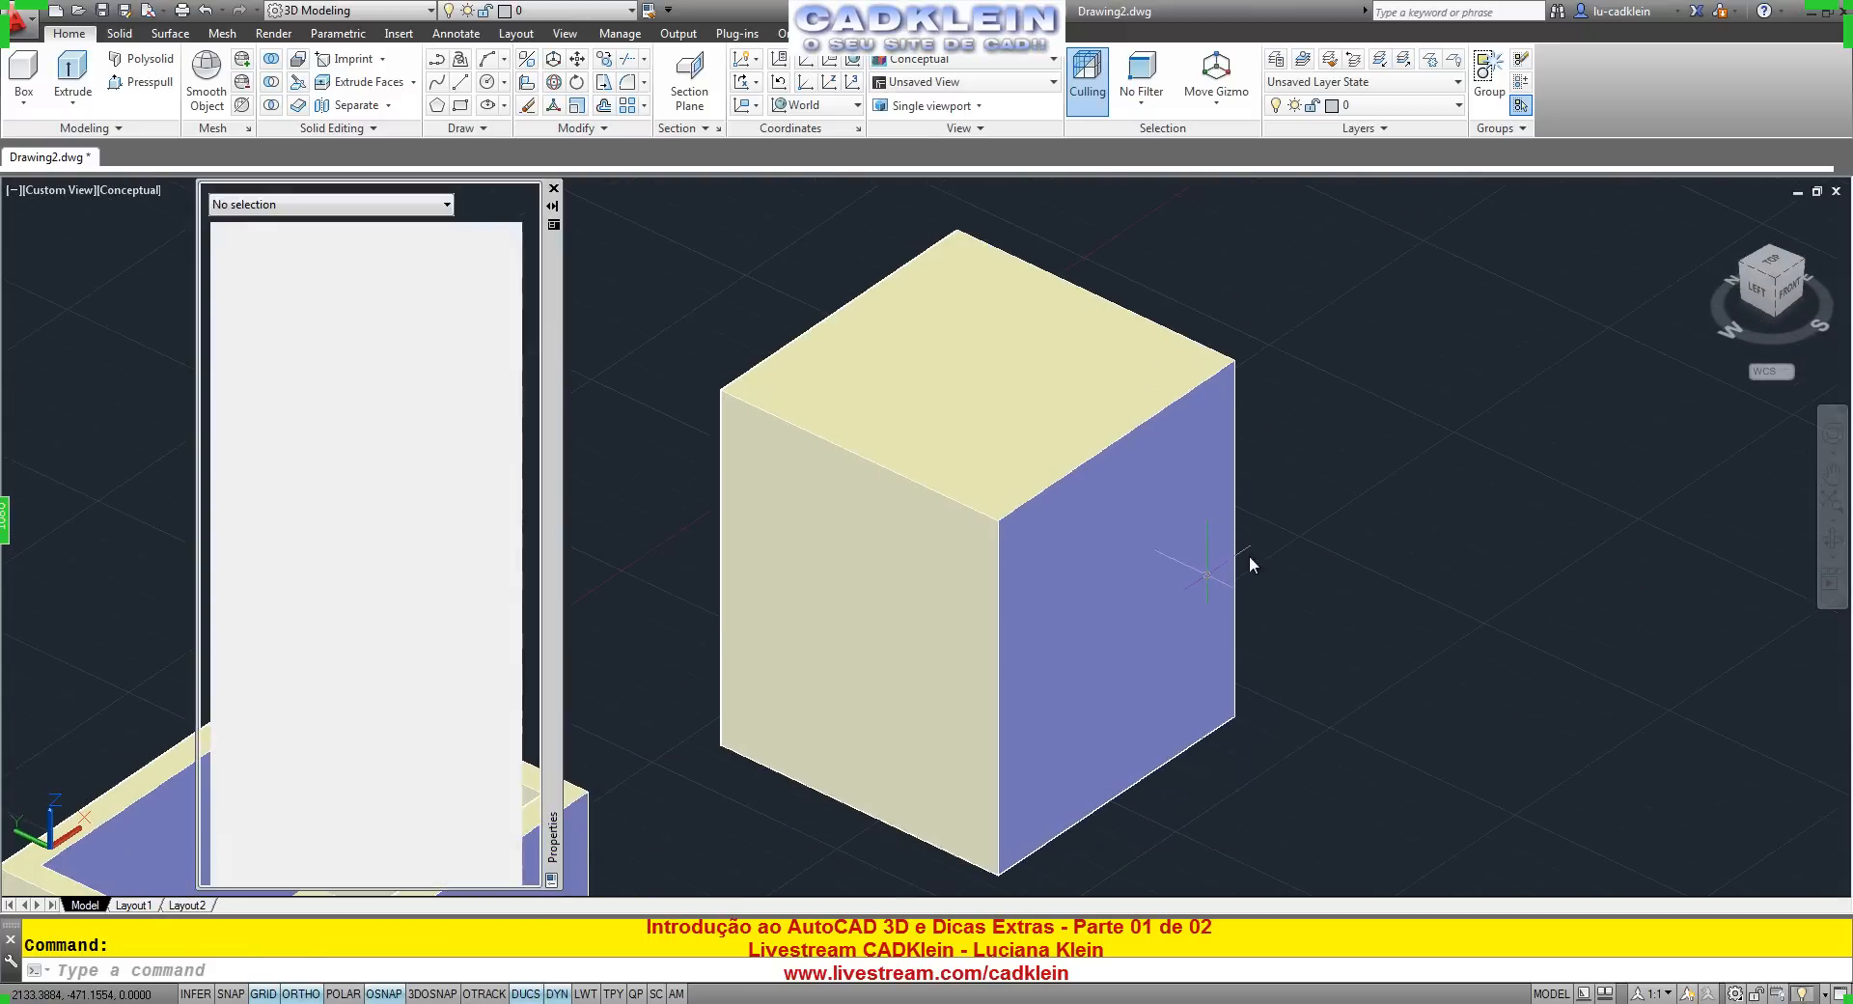
click(1171, 542)
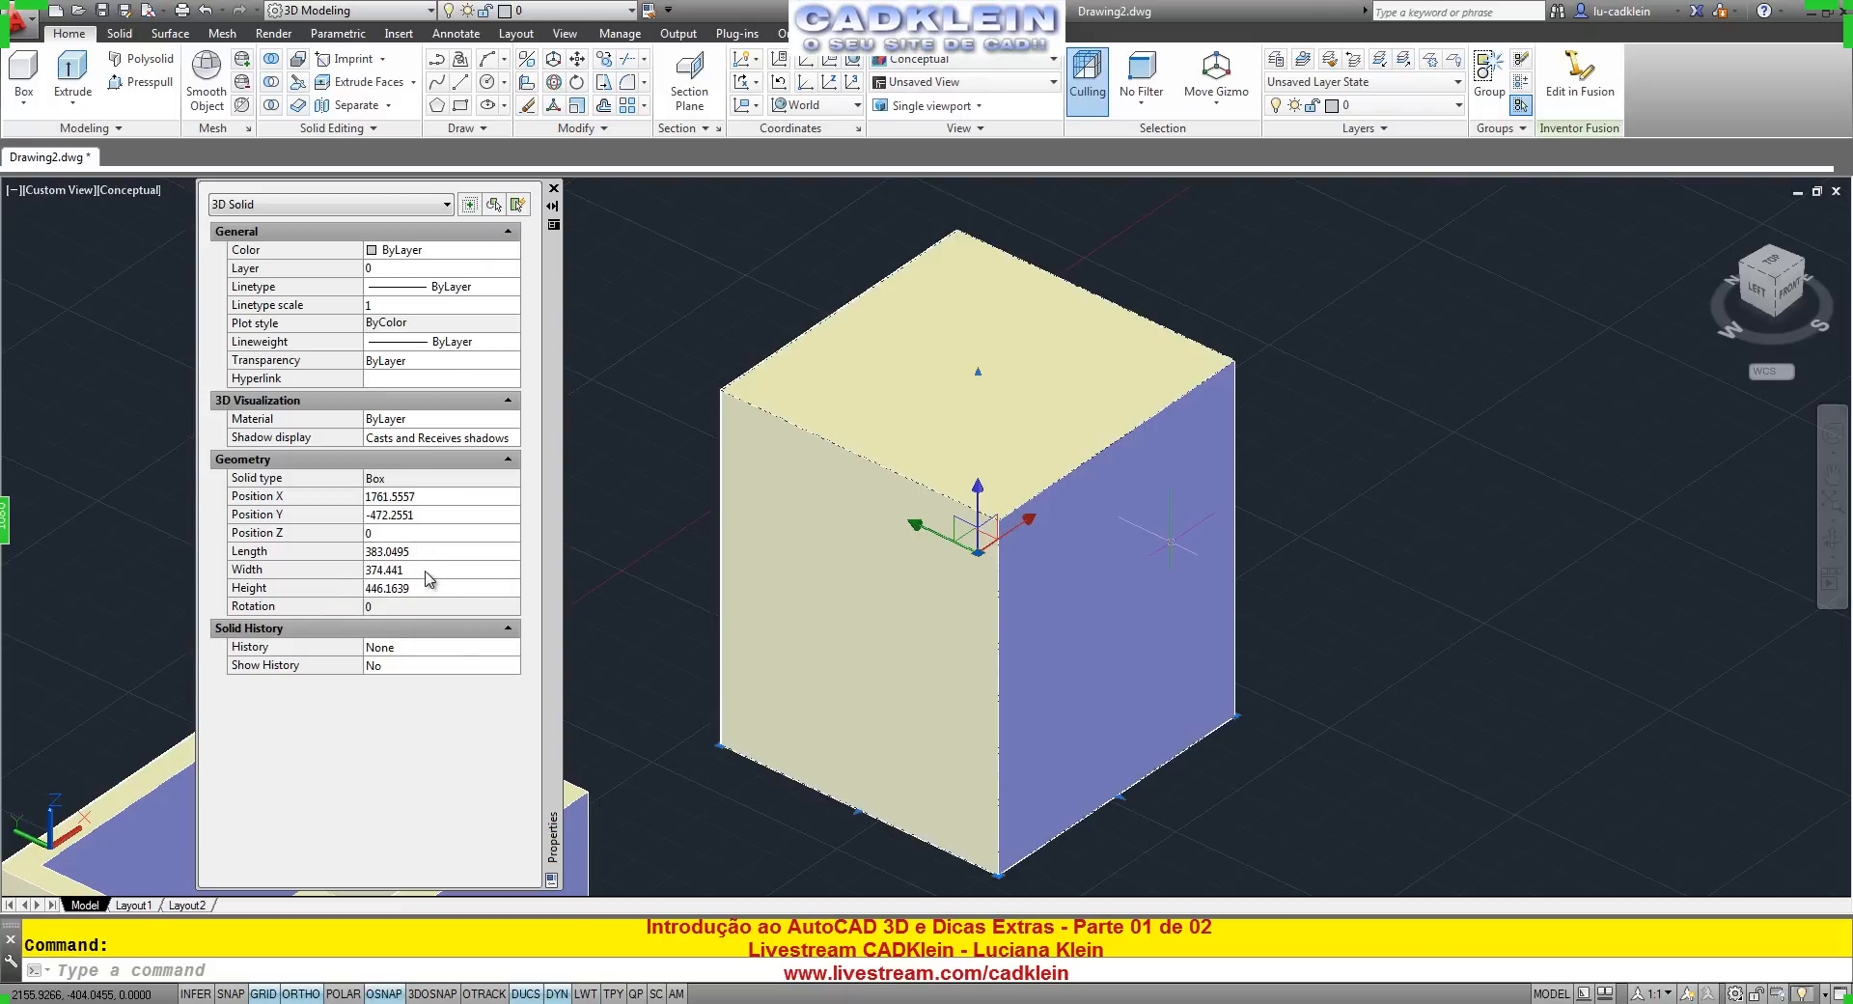
click(436, 550)
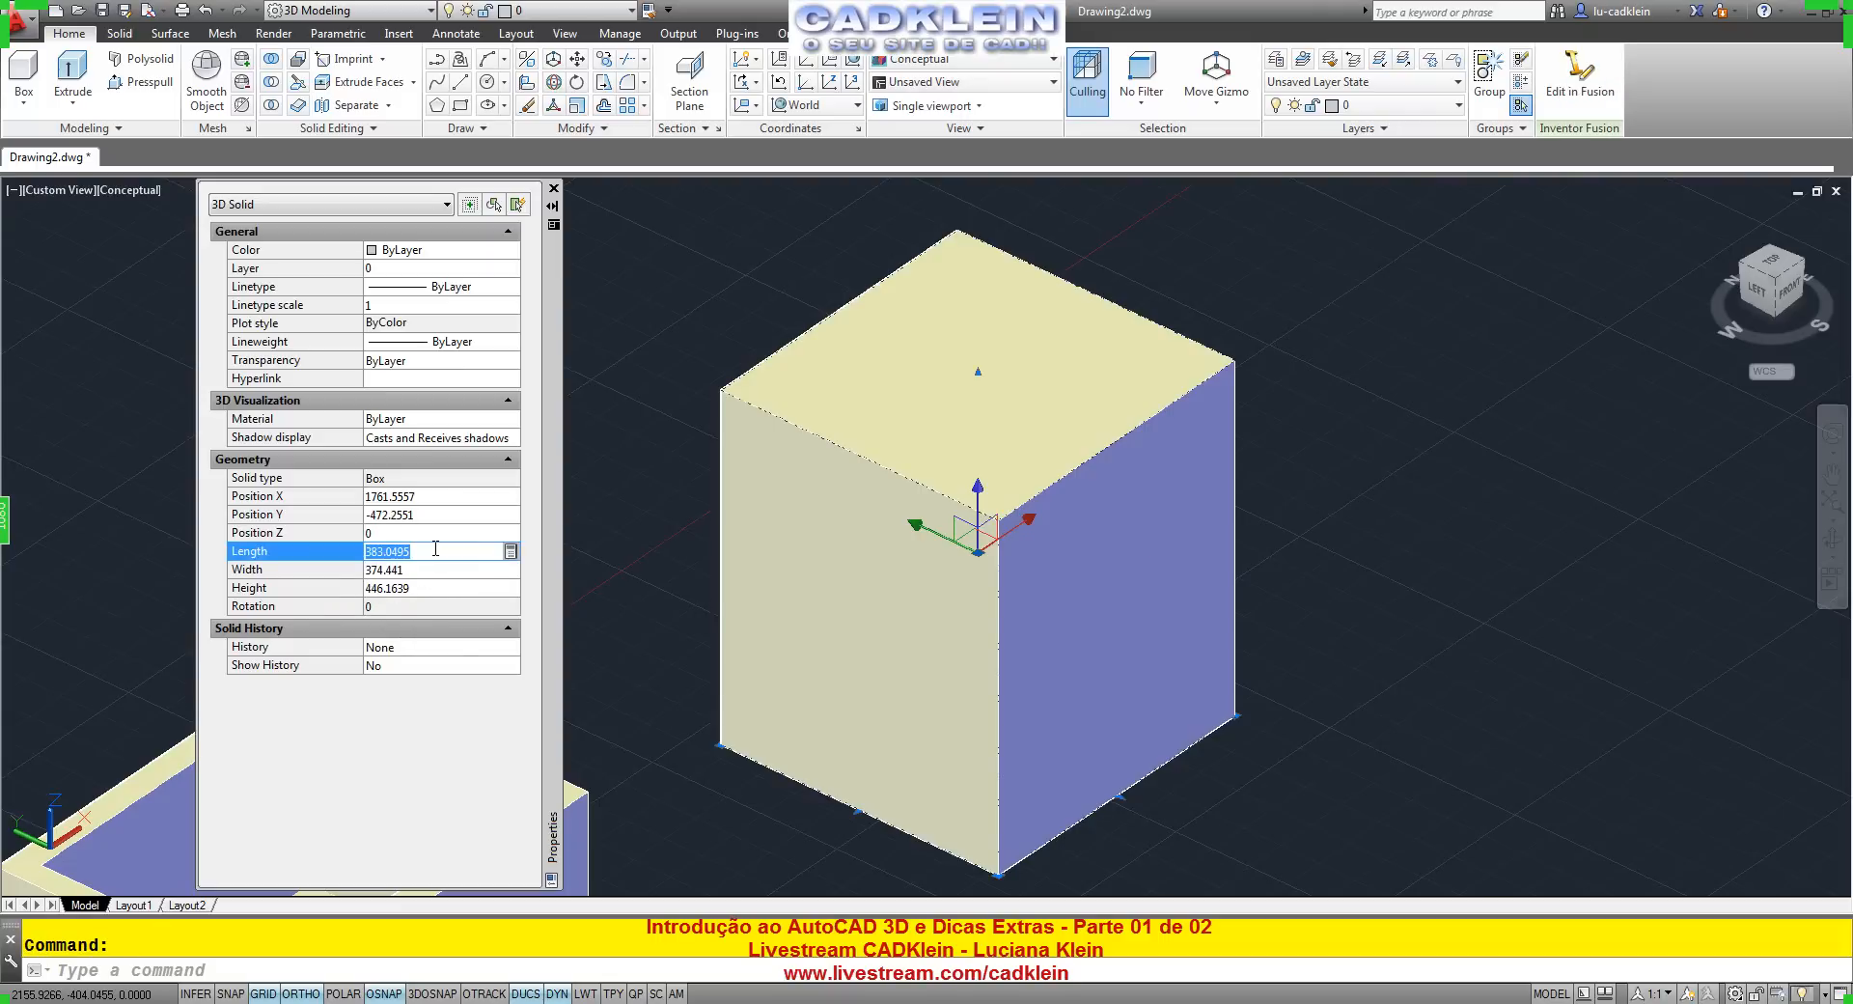
text(300)
key(Tab)
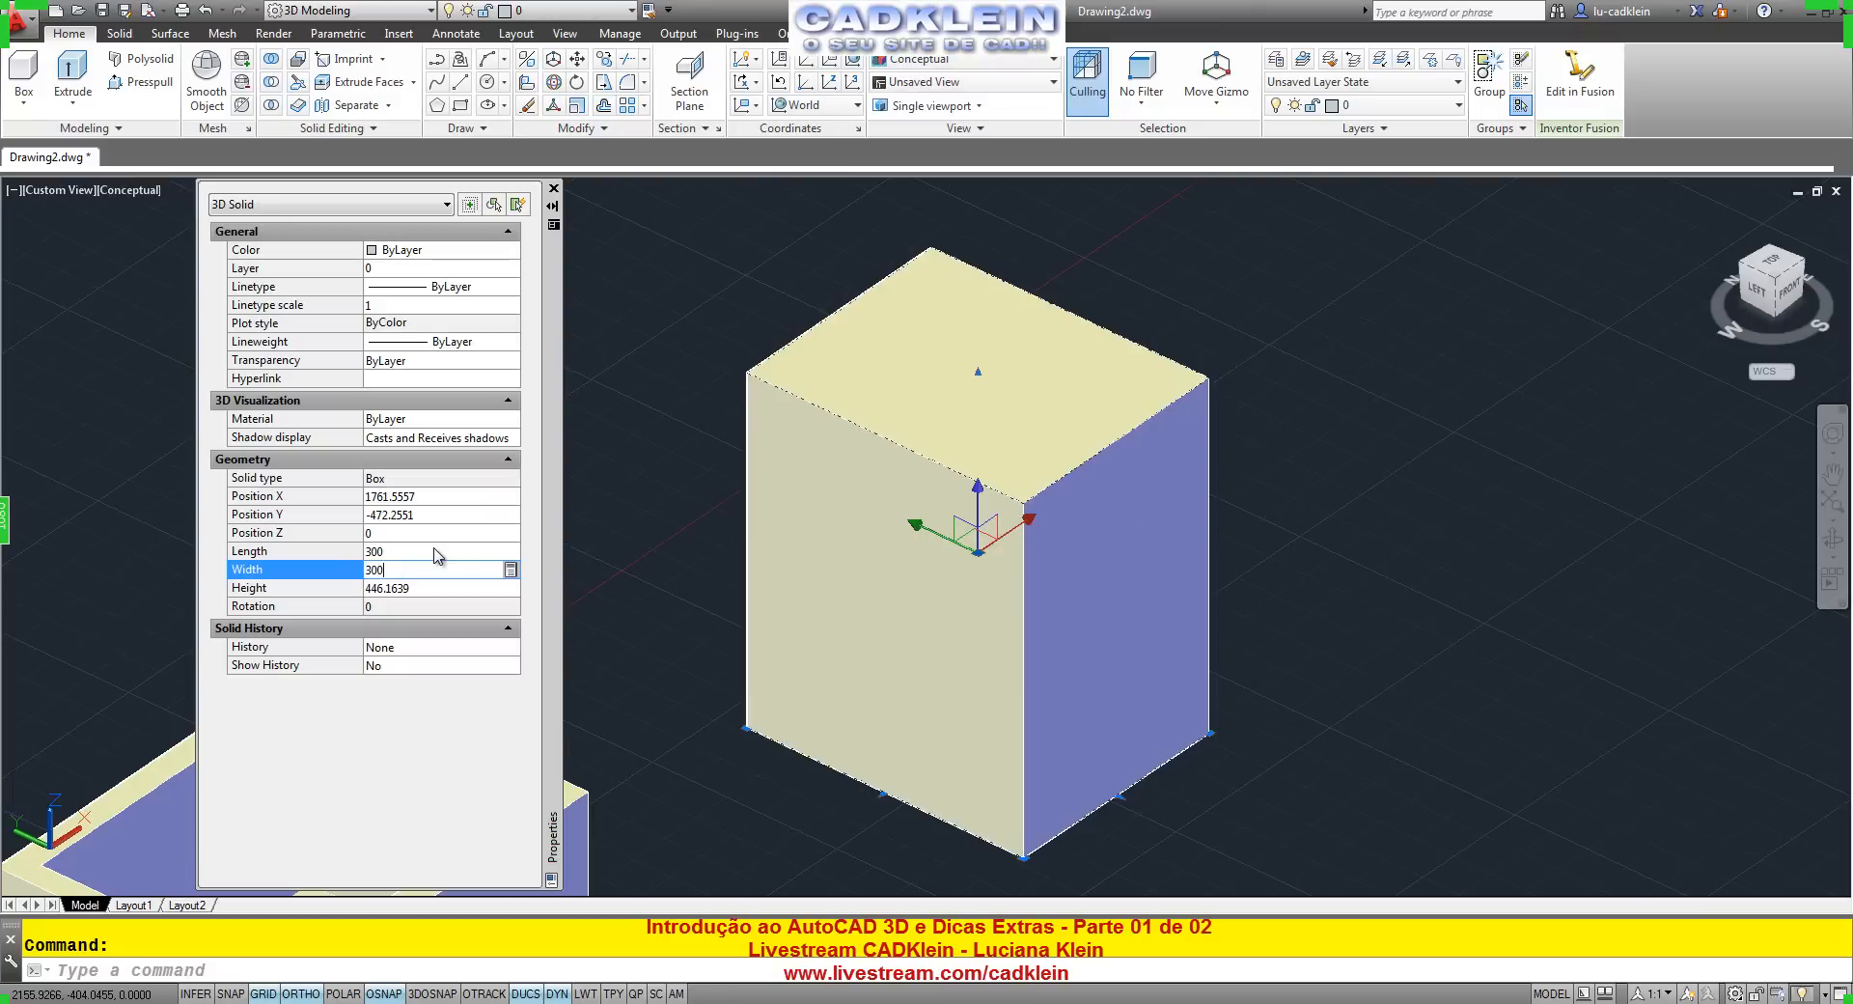
key(Tab)
text(200)
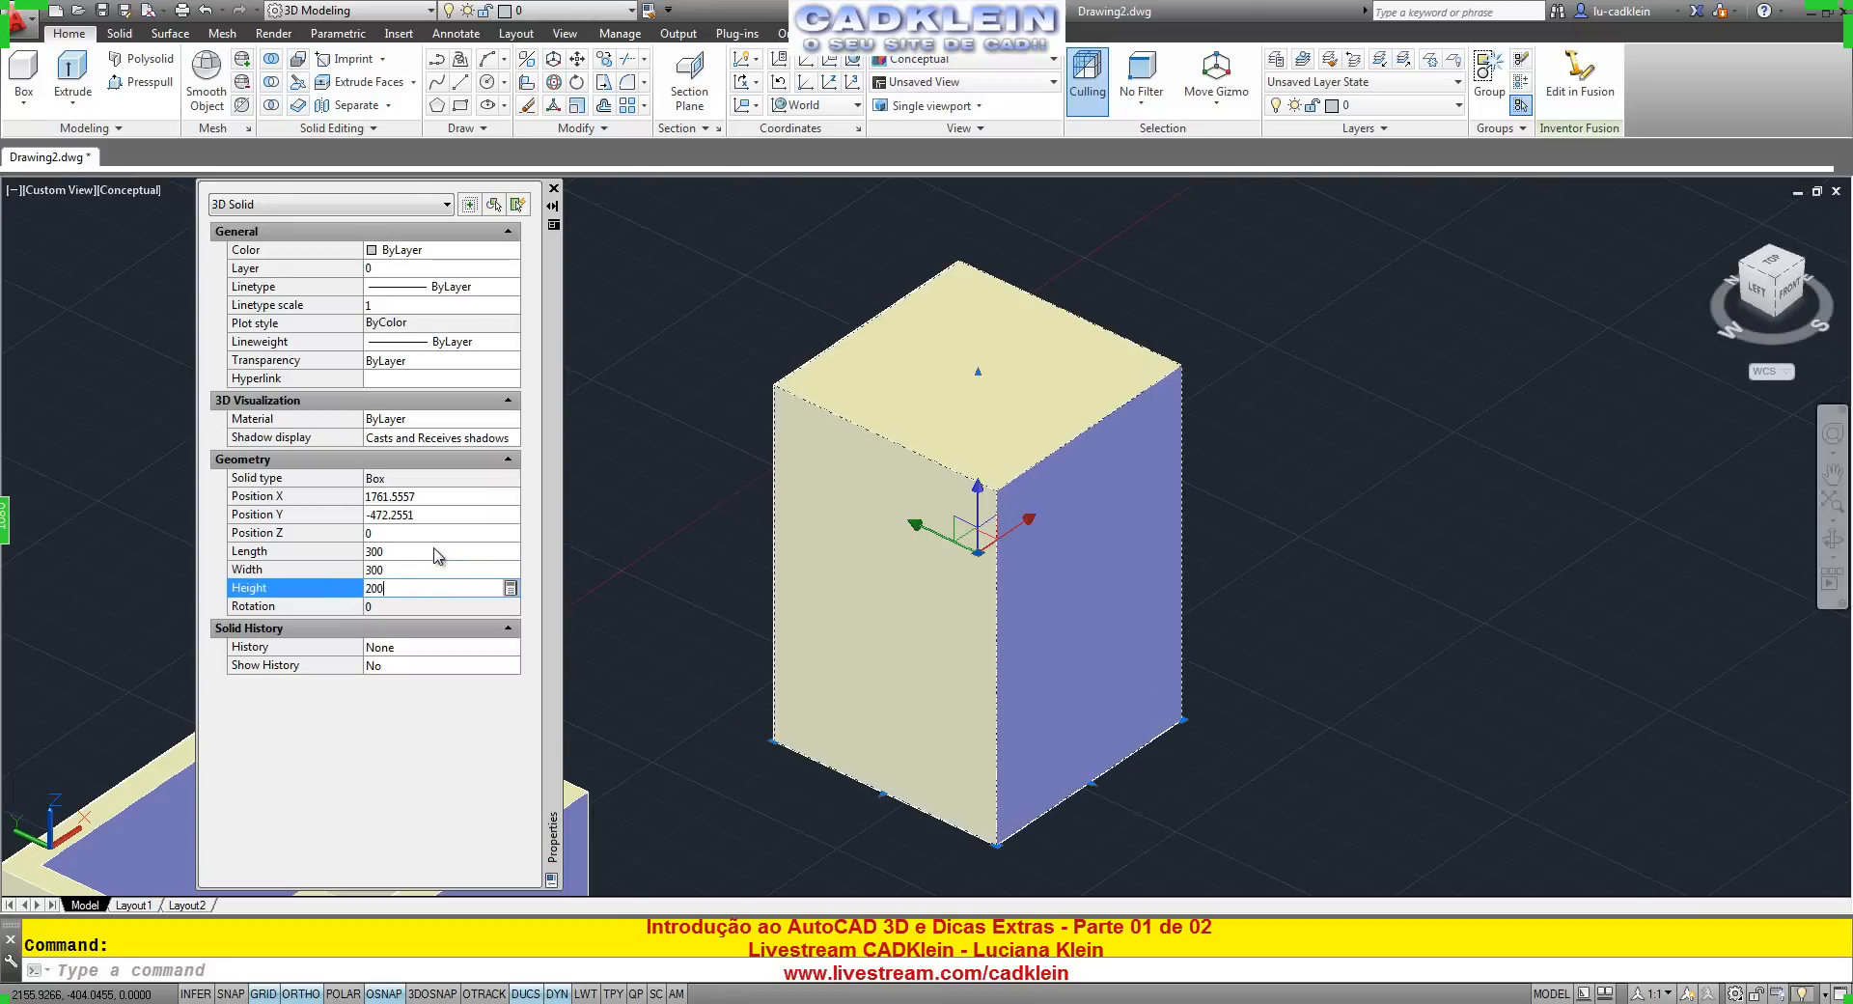
key(Tab)
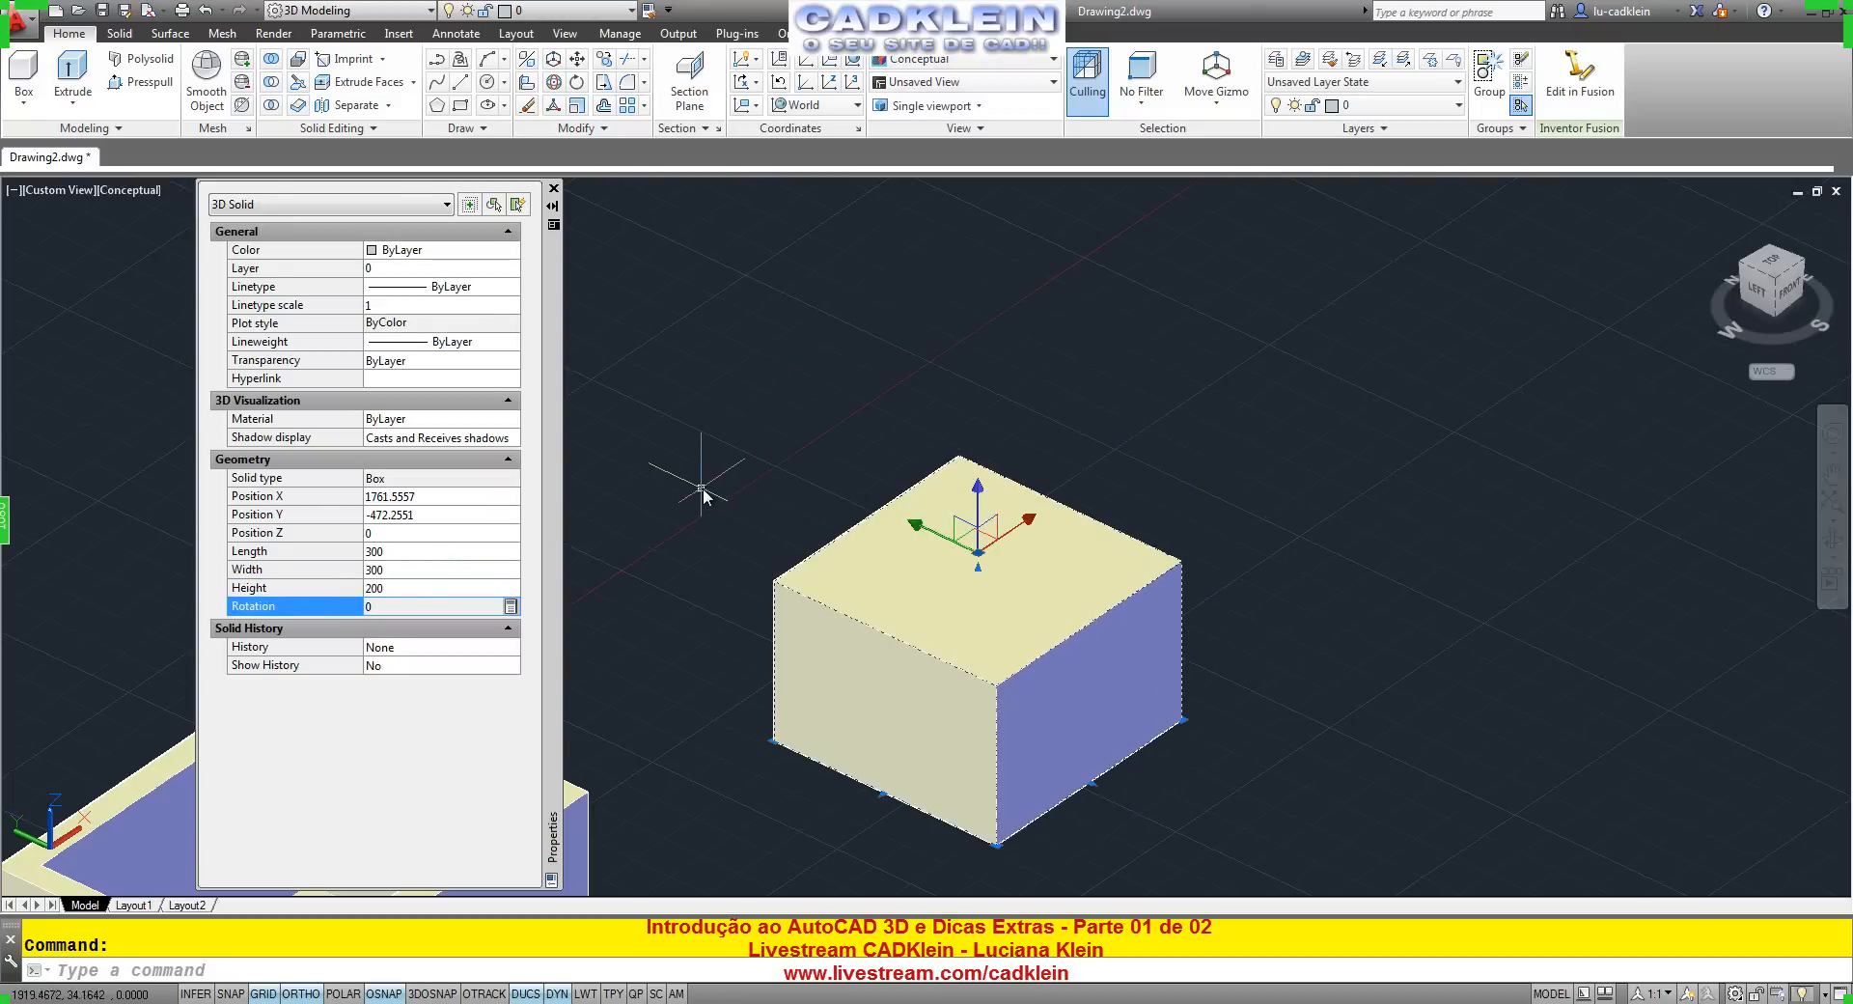
Create a second box about 356 long, 221 wide and 275 high, starting on the first box's top face.
click(23, 75)
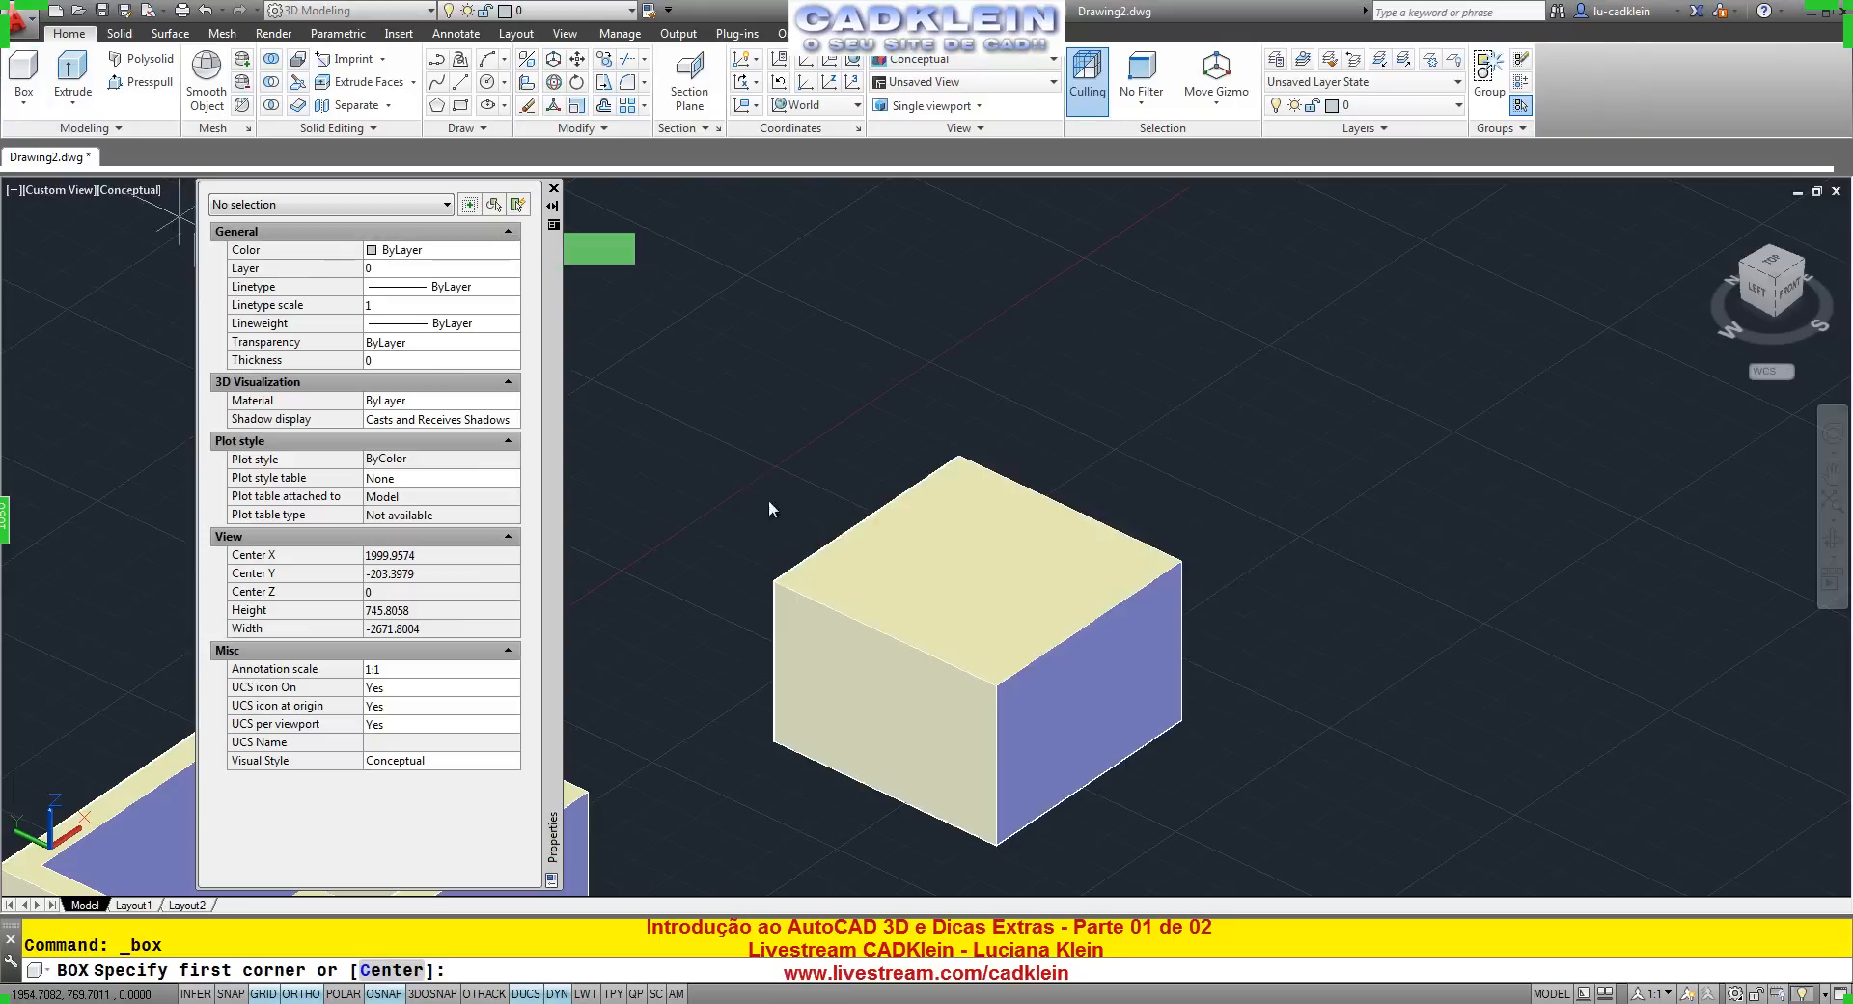
click(977, 580)
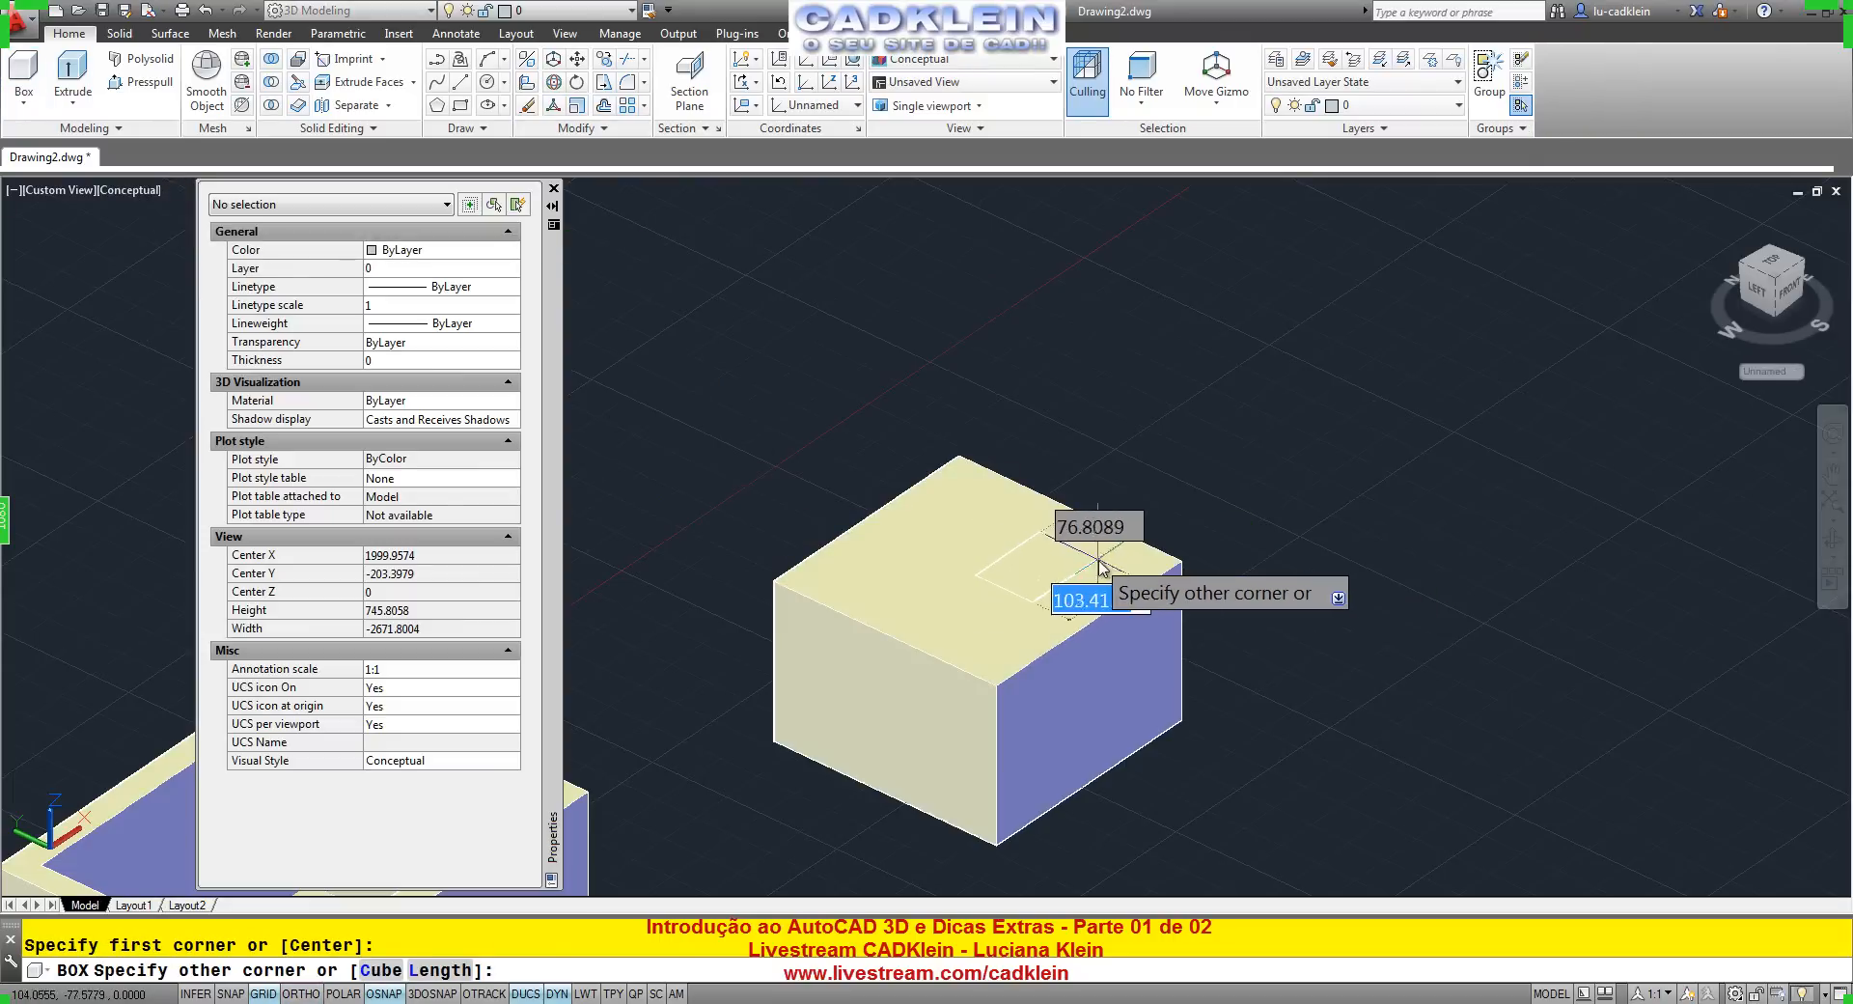
click(1359, 509)
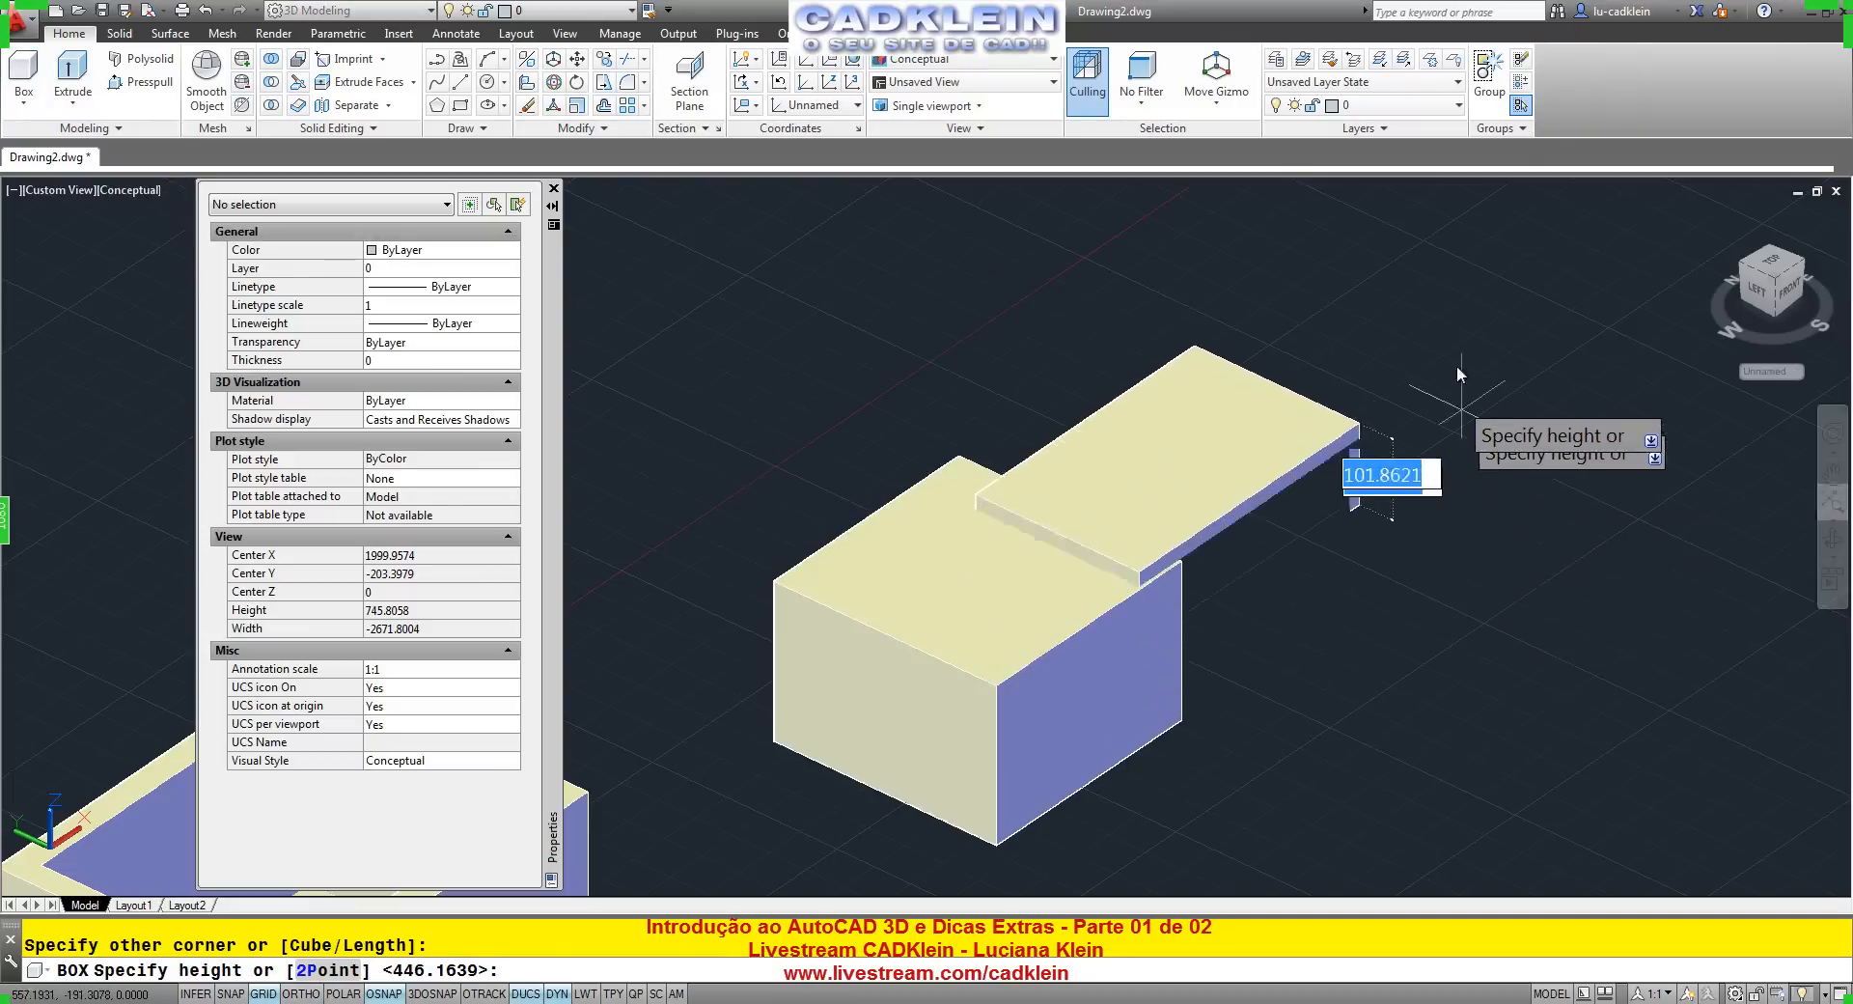
click(1440, 299)
Set the upper box's length to 200, width to 200 and height to 150, and deselect it.
click(1202, 362)
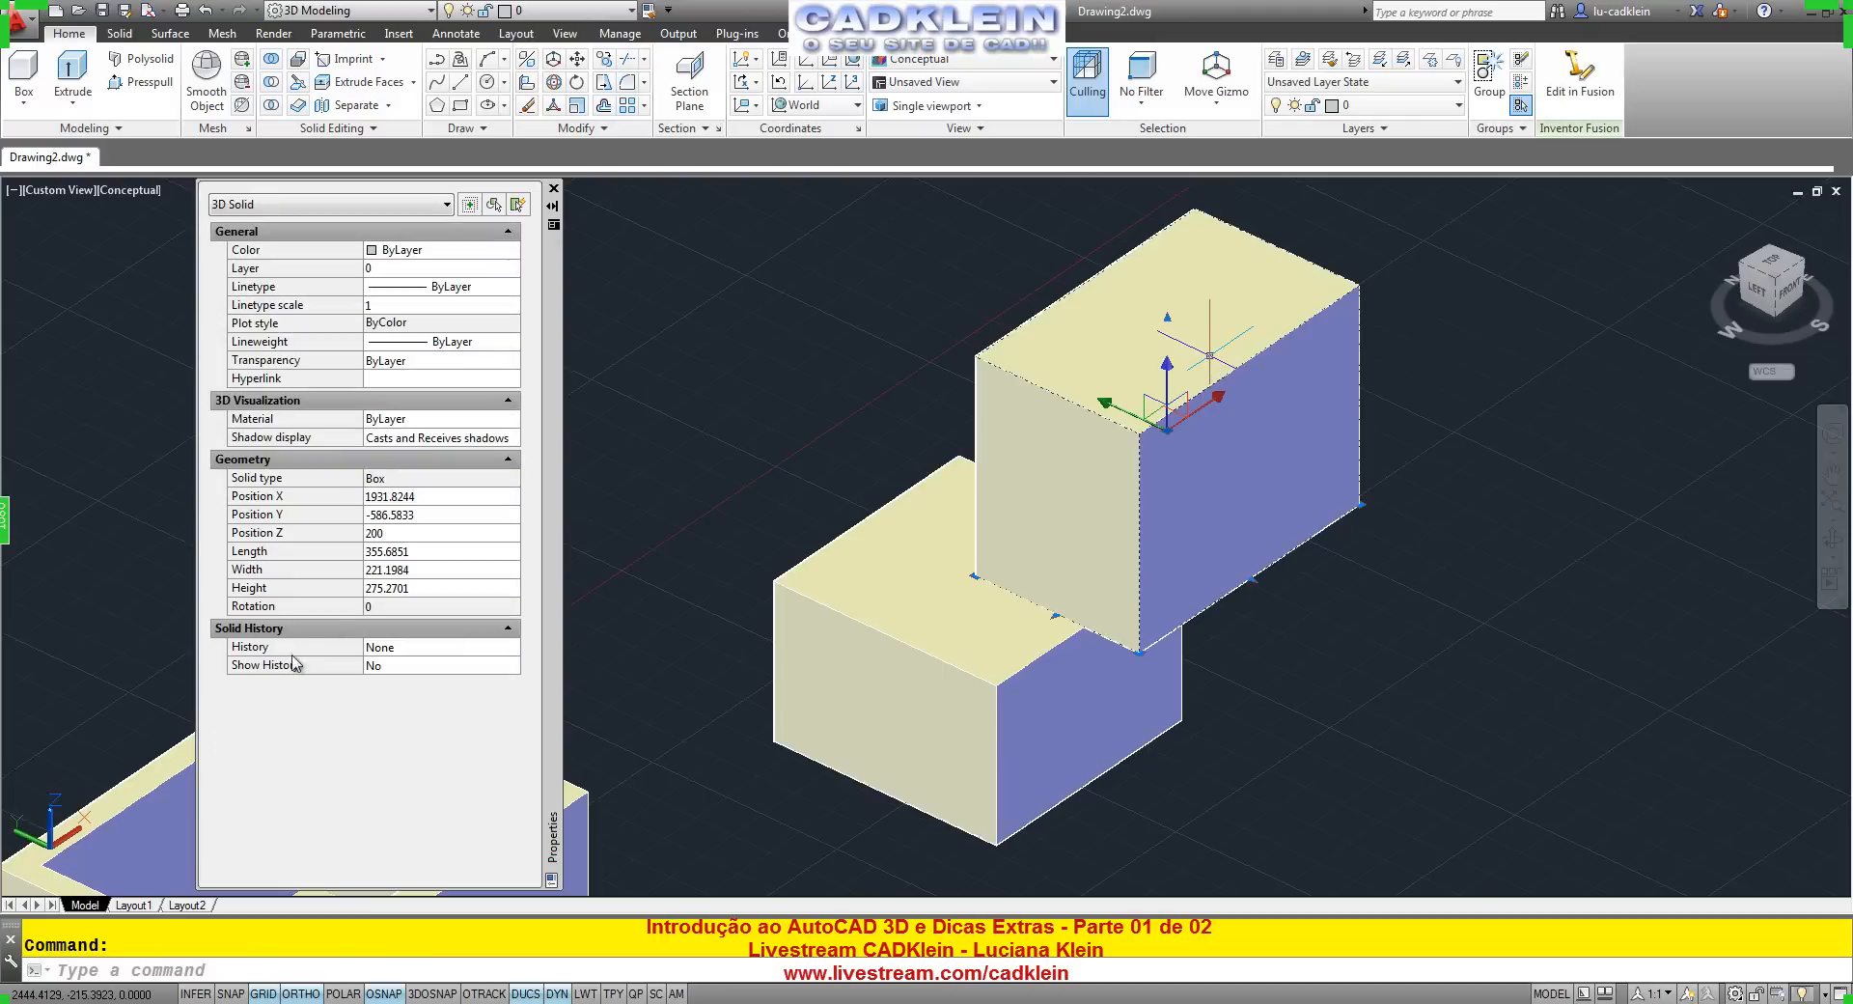
click(415, 555)
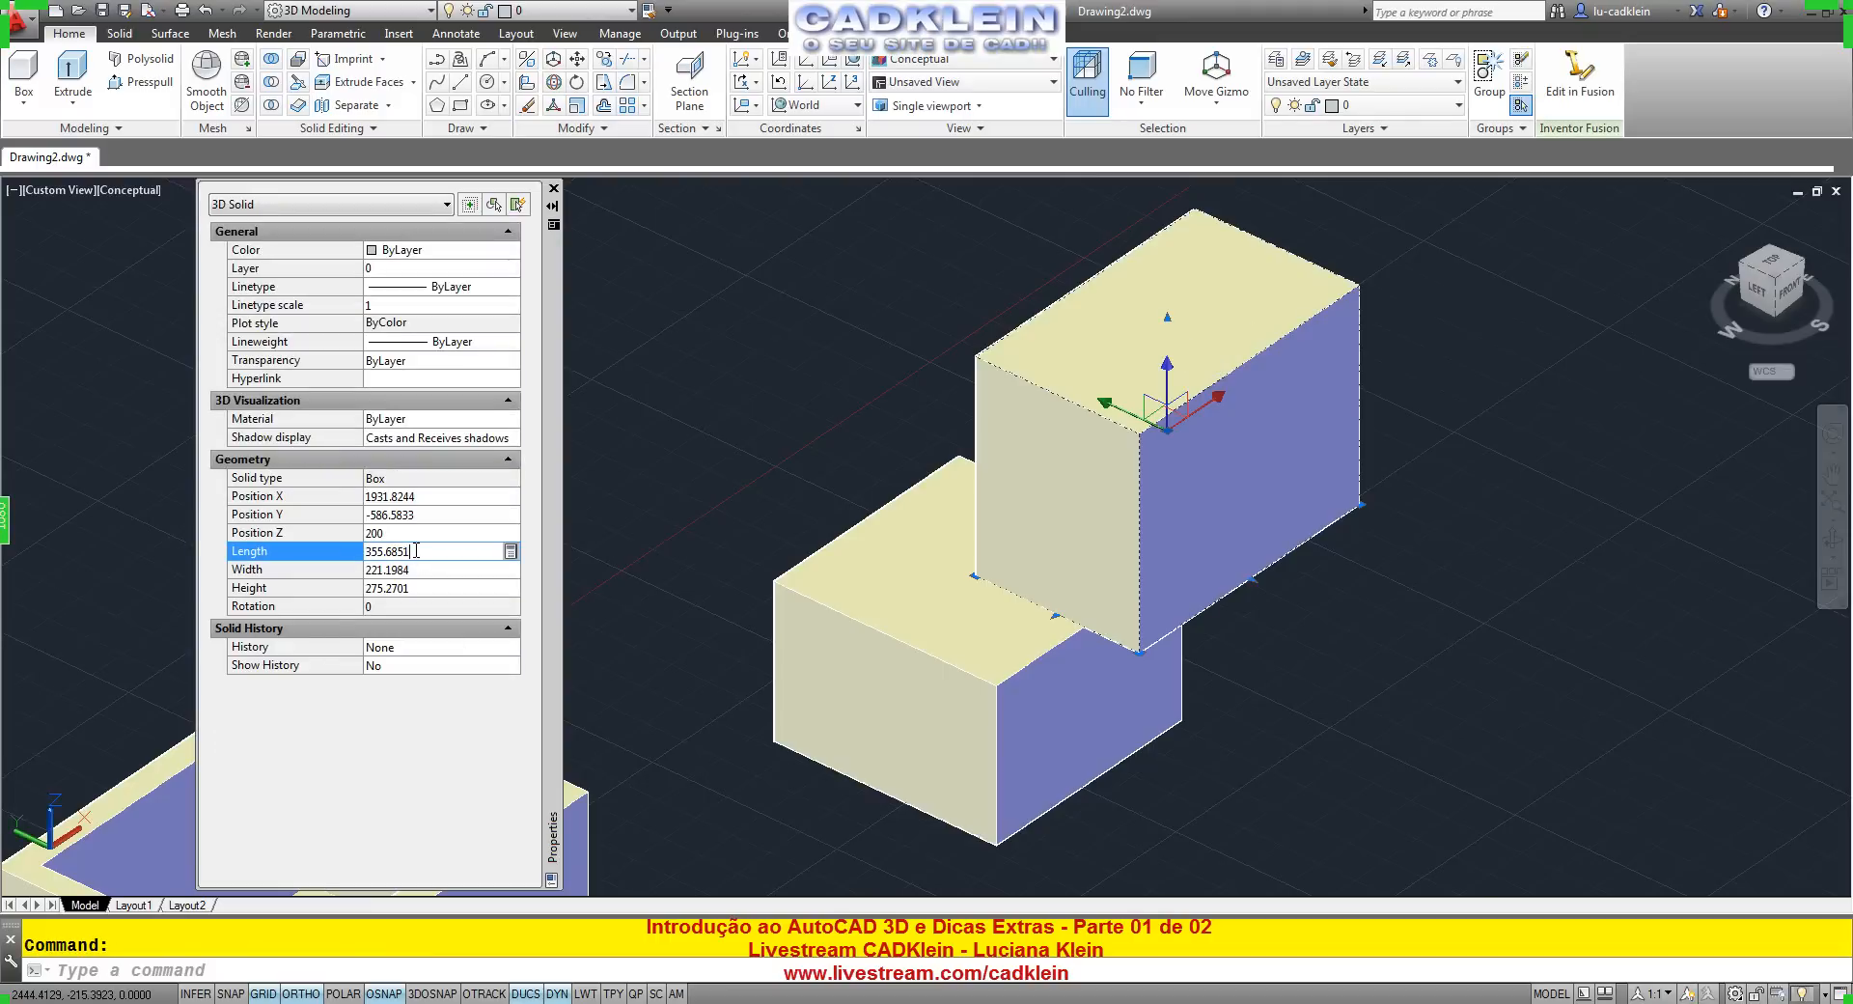
text(200)
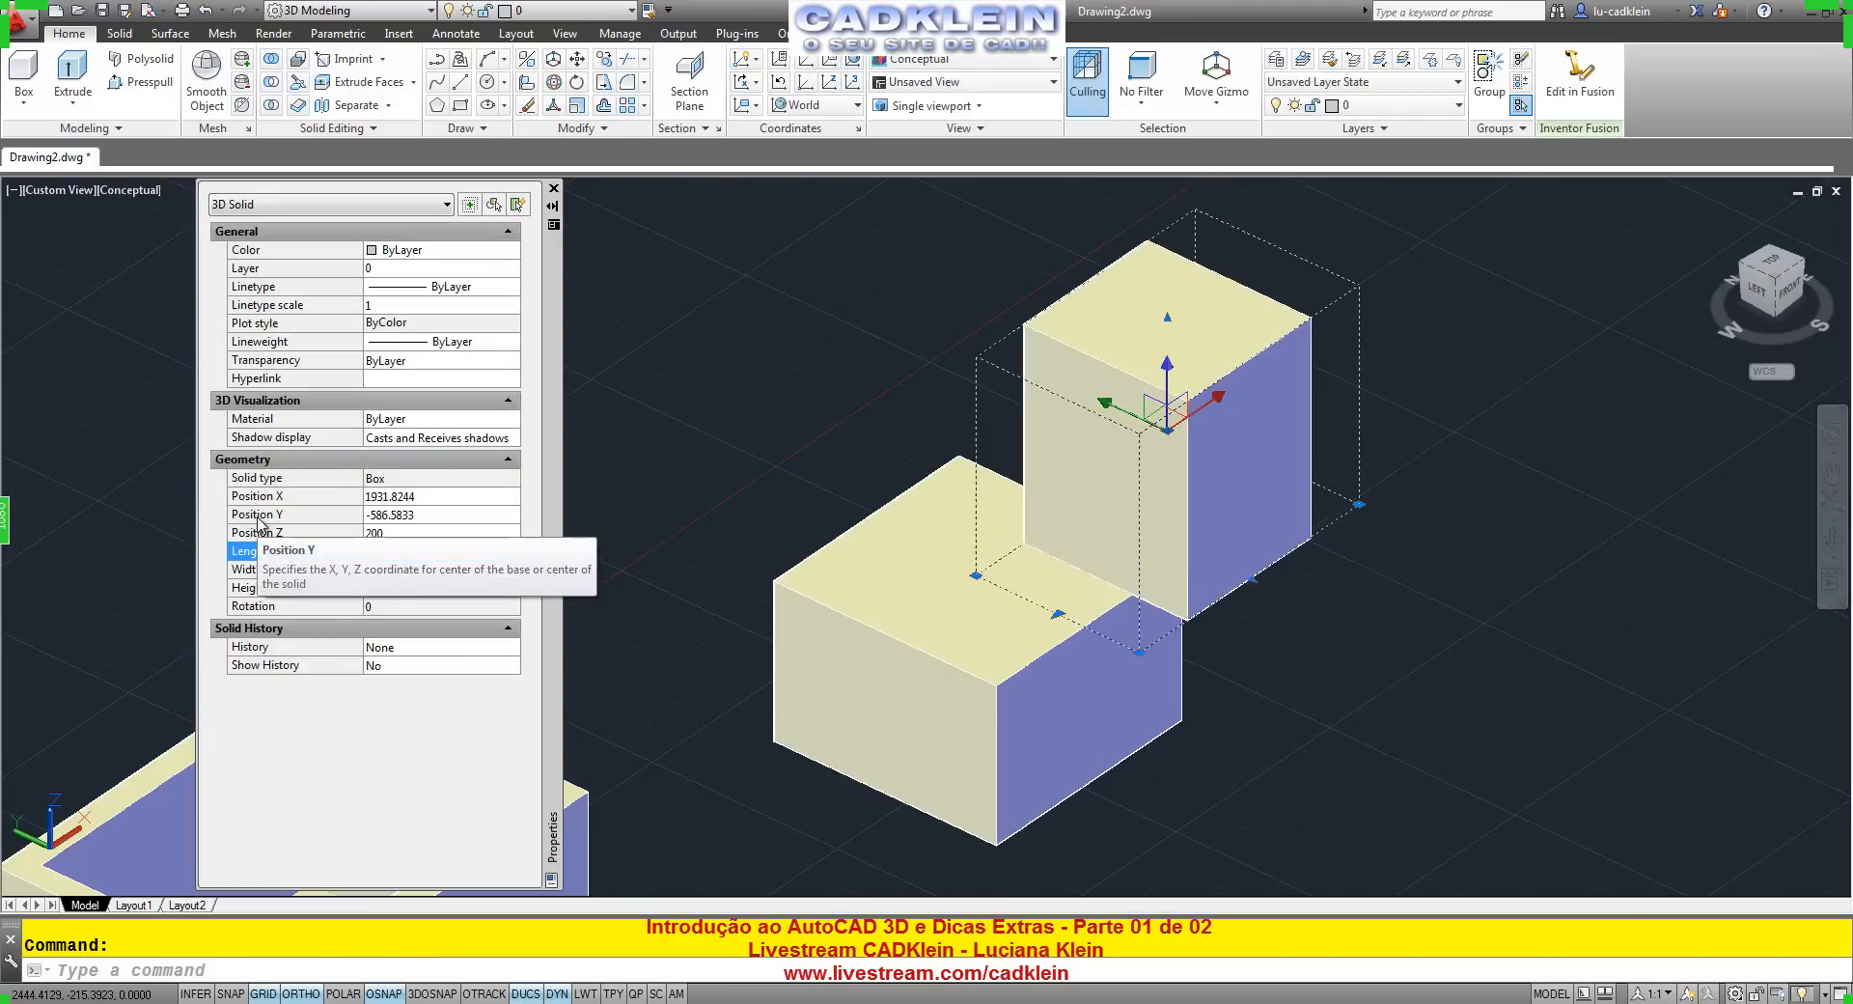
key(Return)
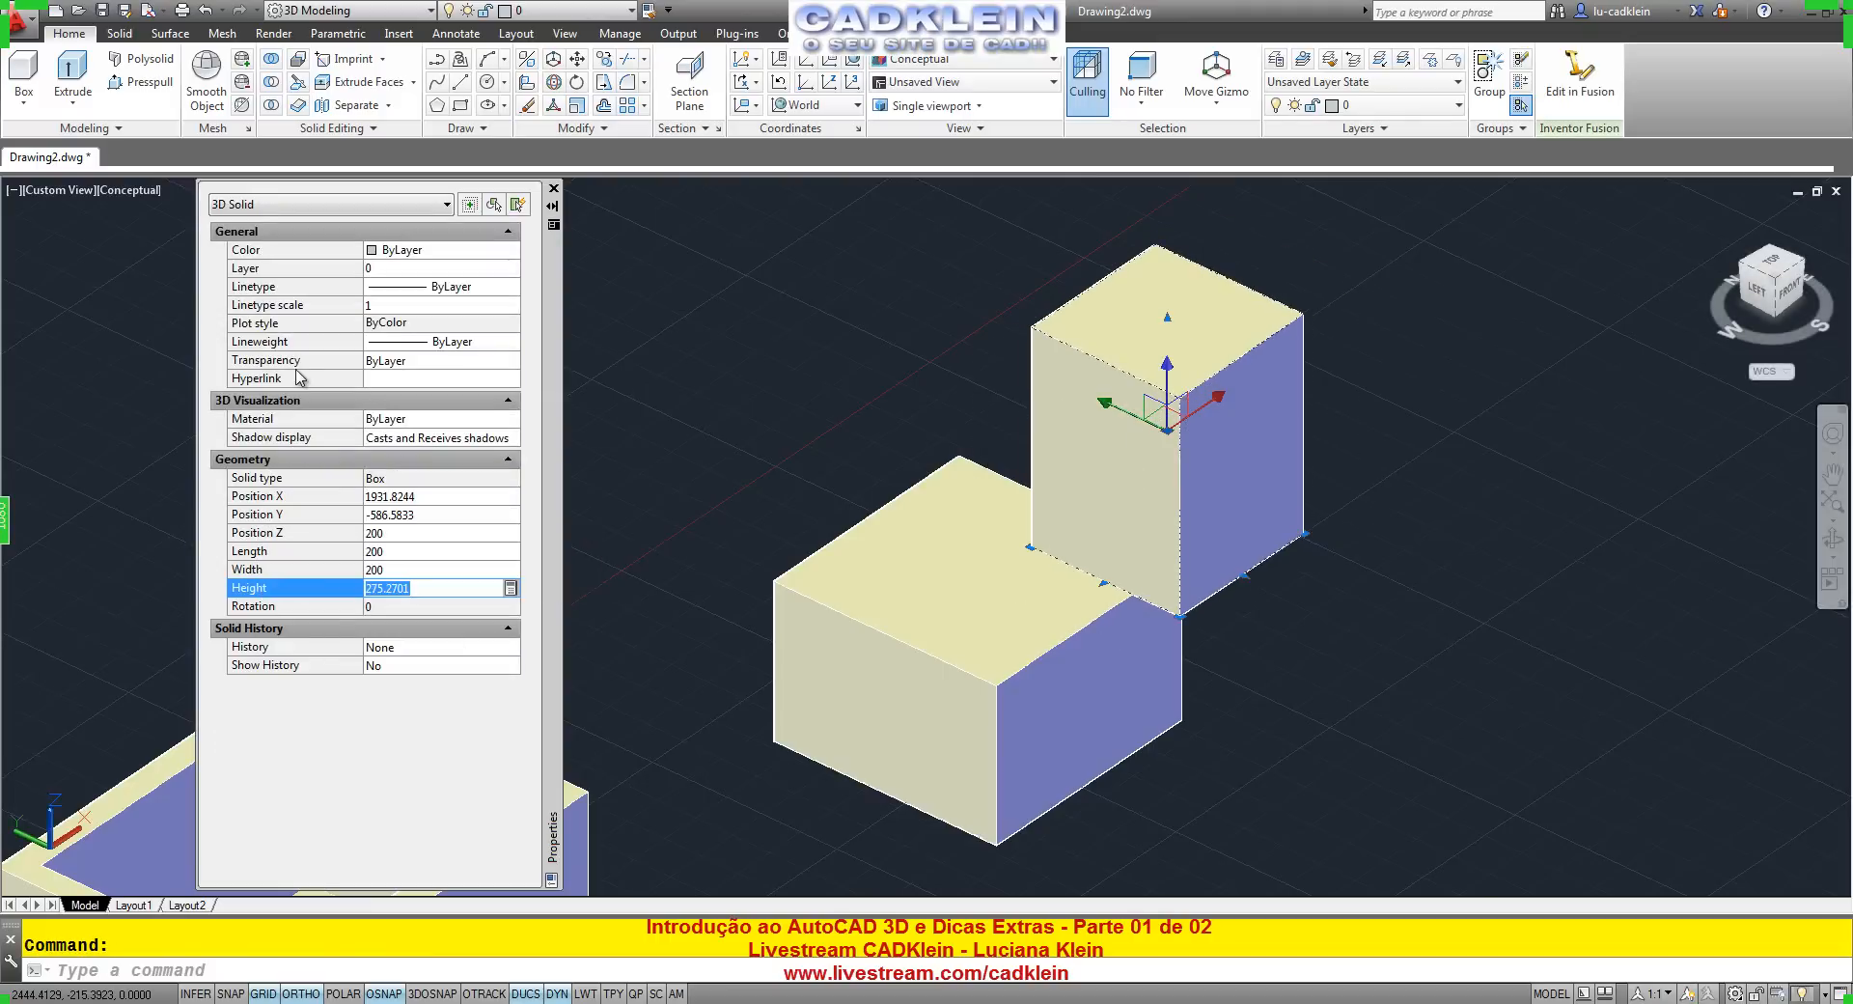
text(150)
key(Return)
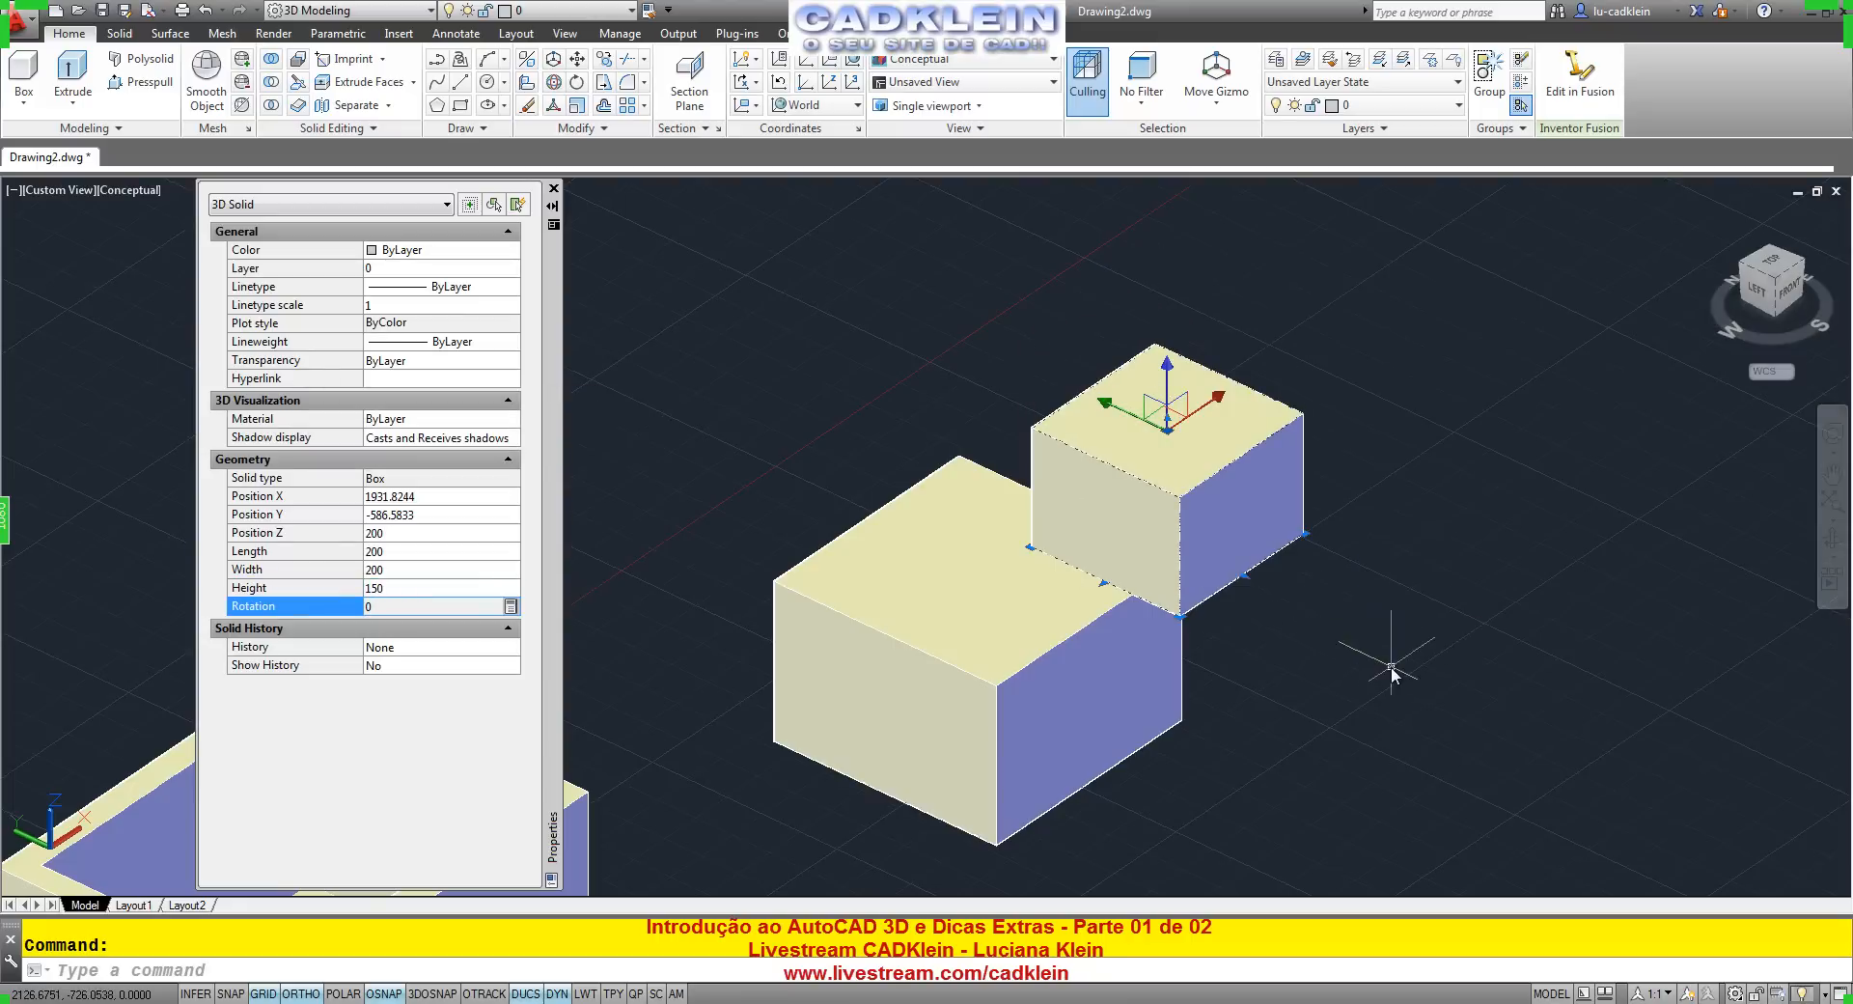
scroll(1332, 627, up, 3)
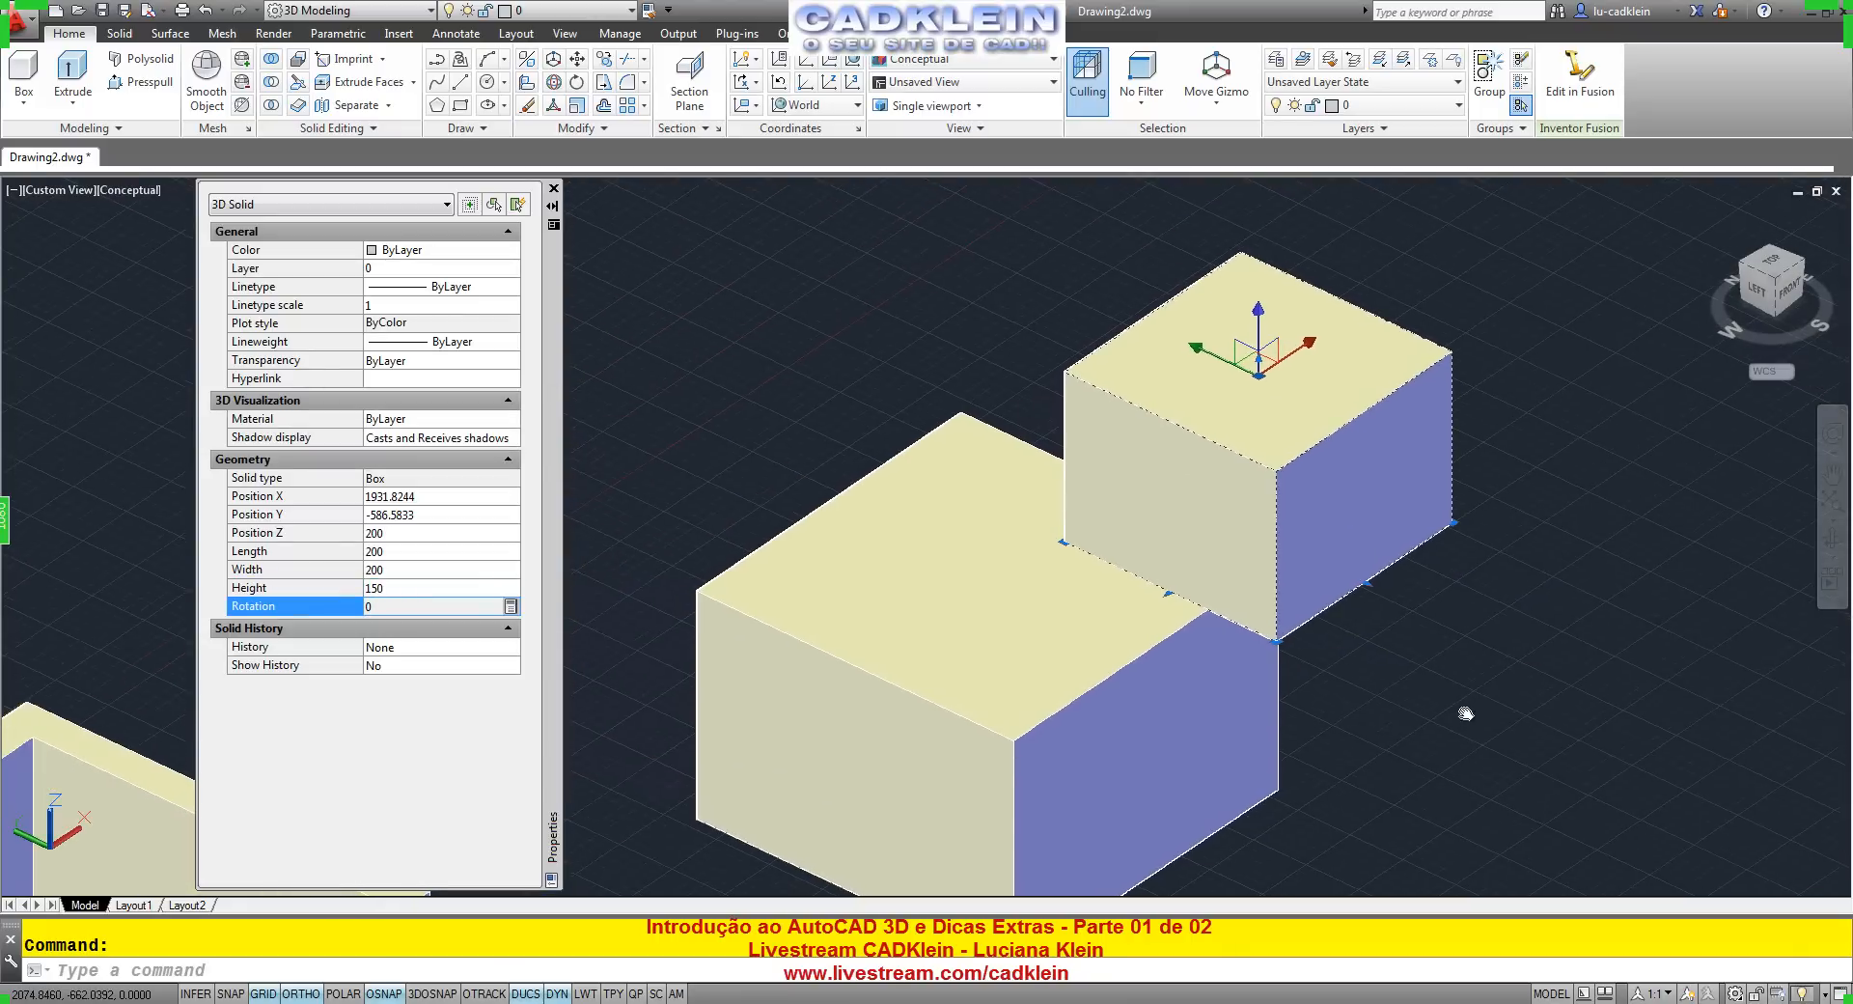
key(Escape)
text(l)
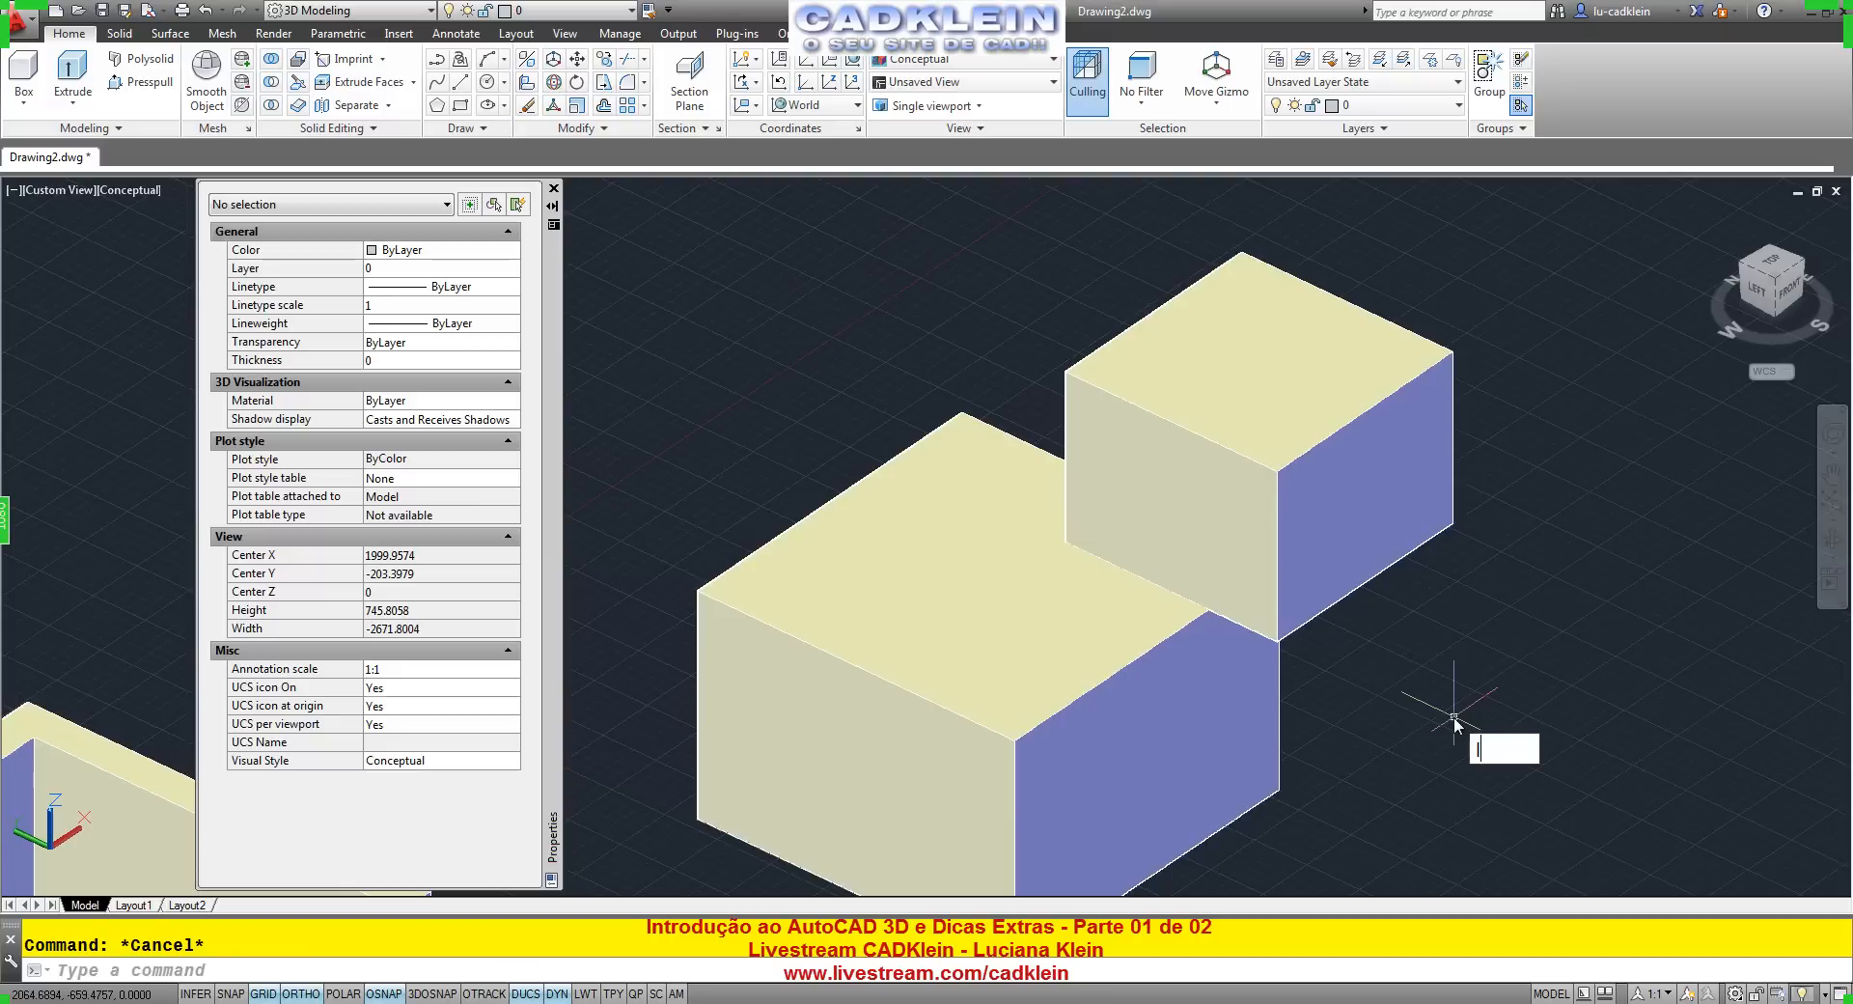
key(BackSpace)
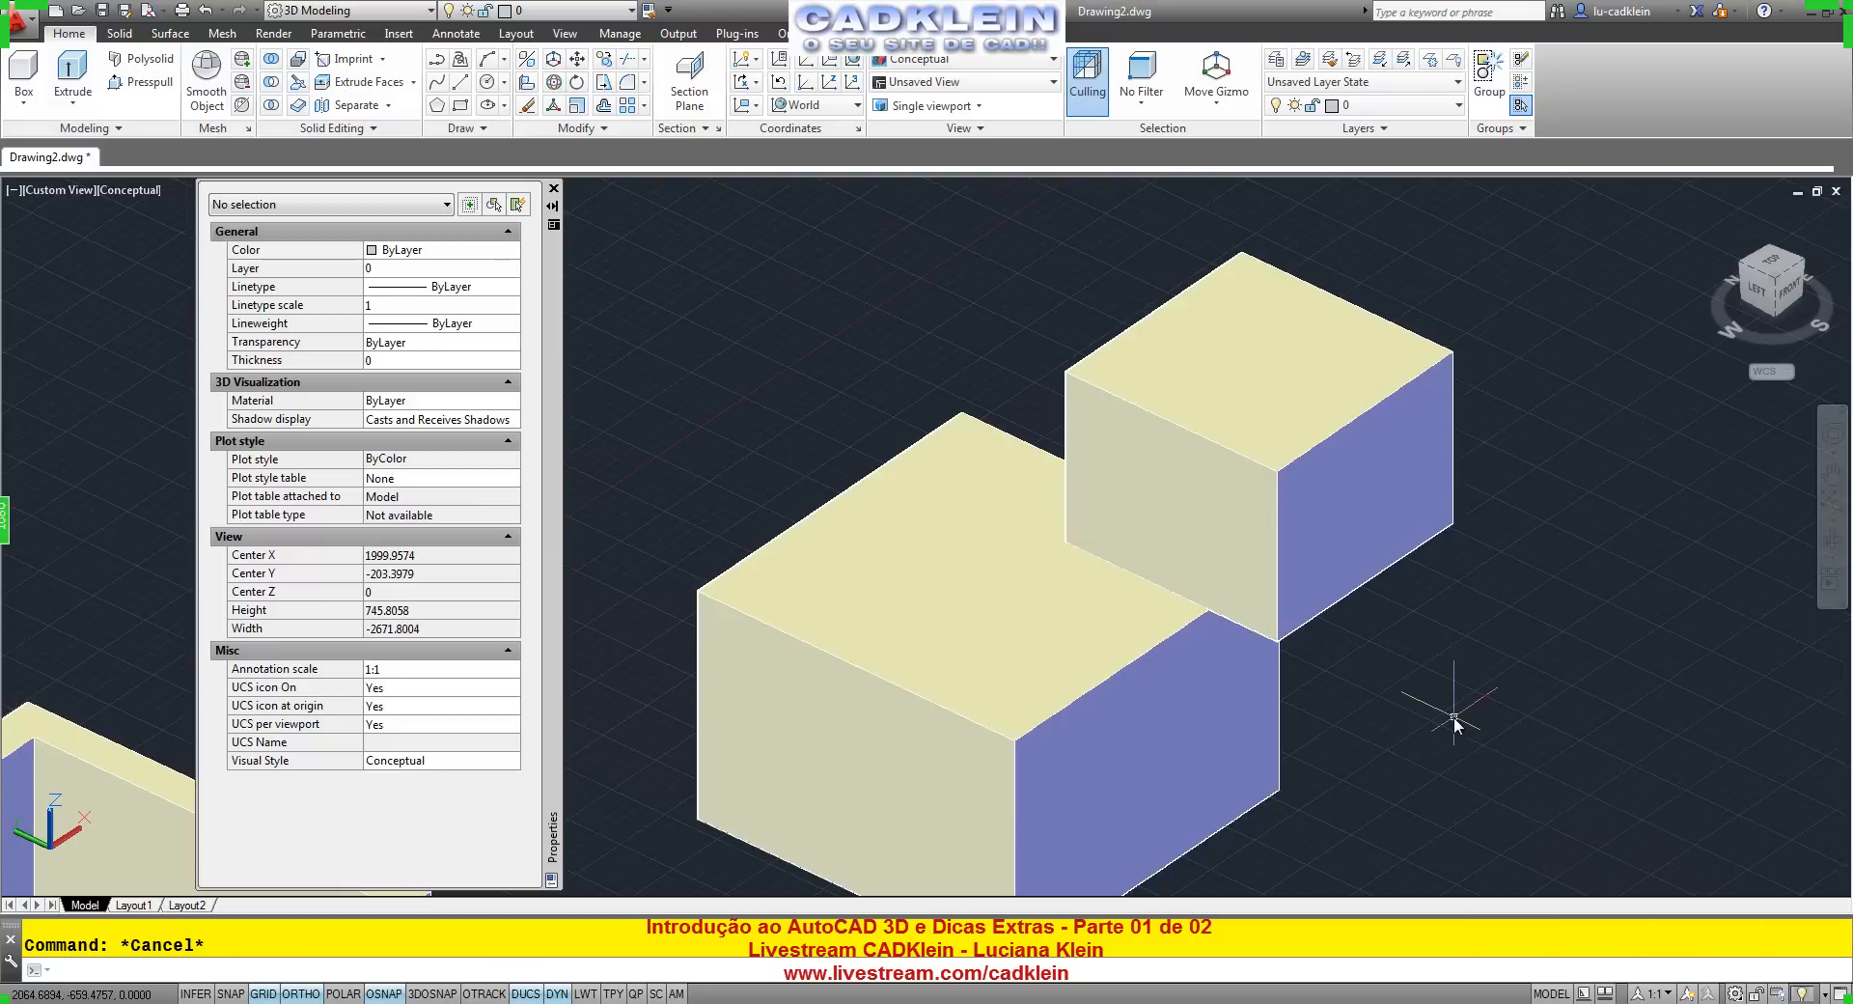
text(m)
key(Return)
click(1345, 434)
key(Return)
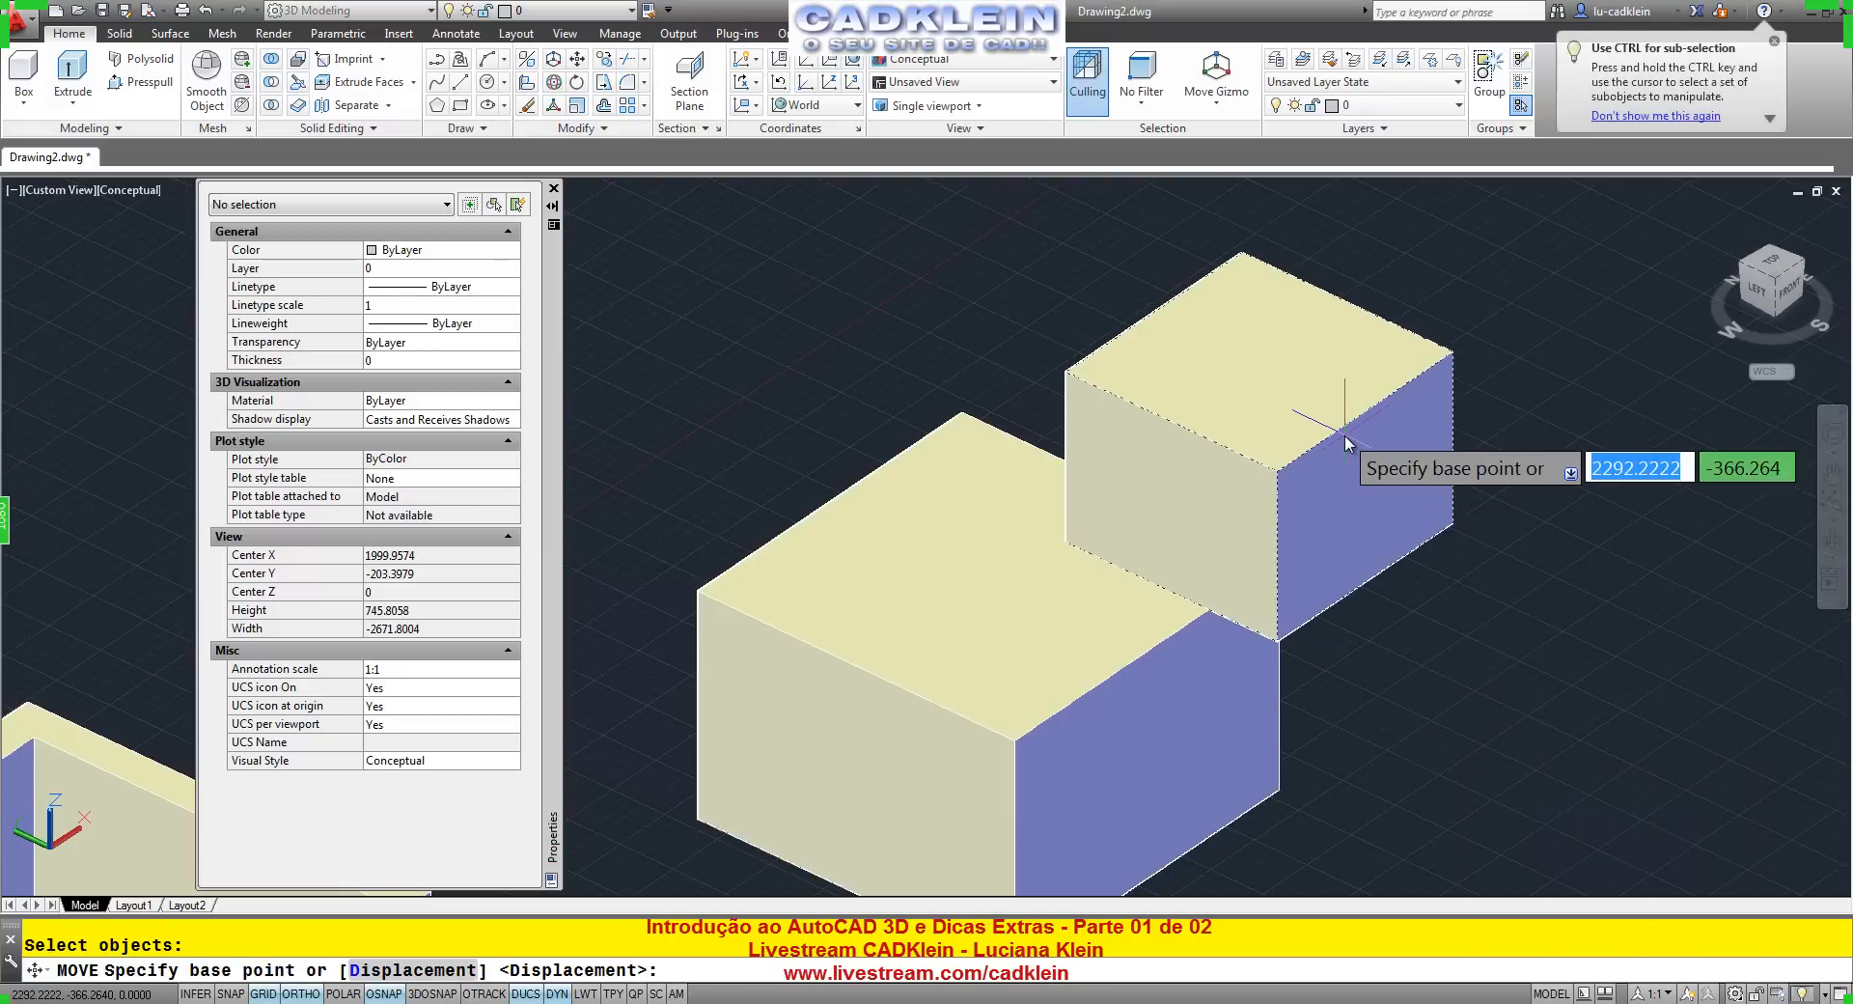
text(m2p)
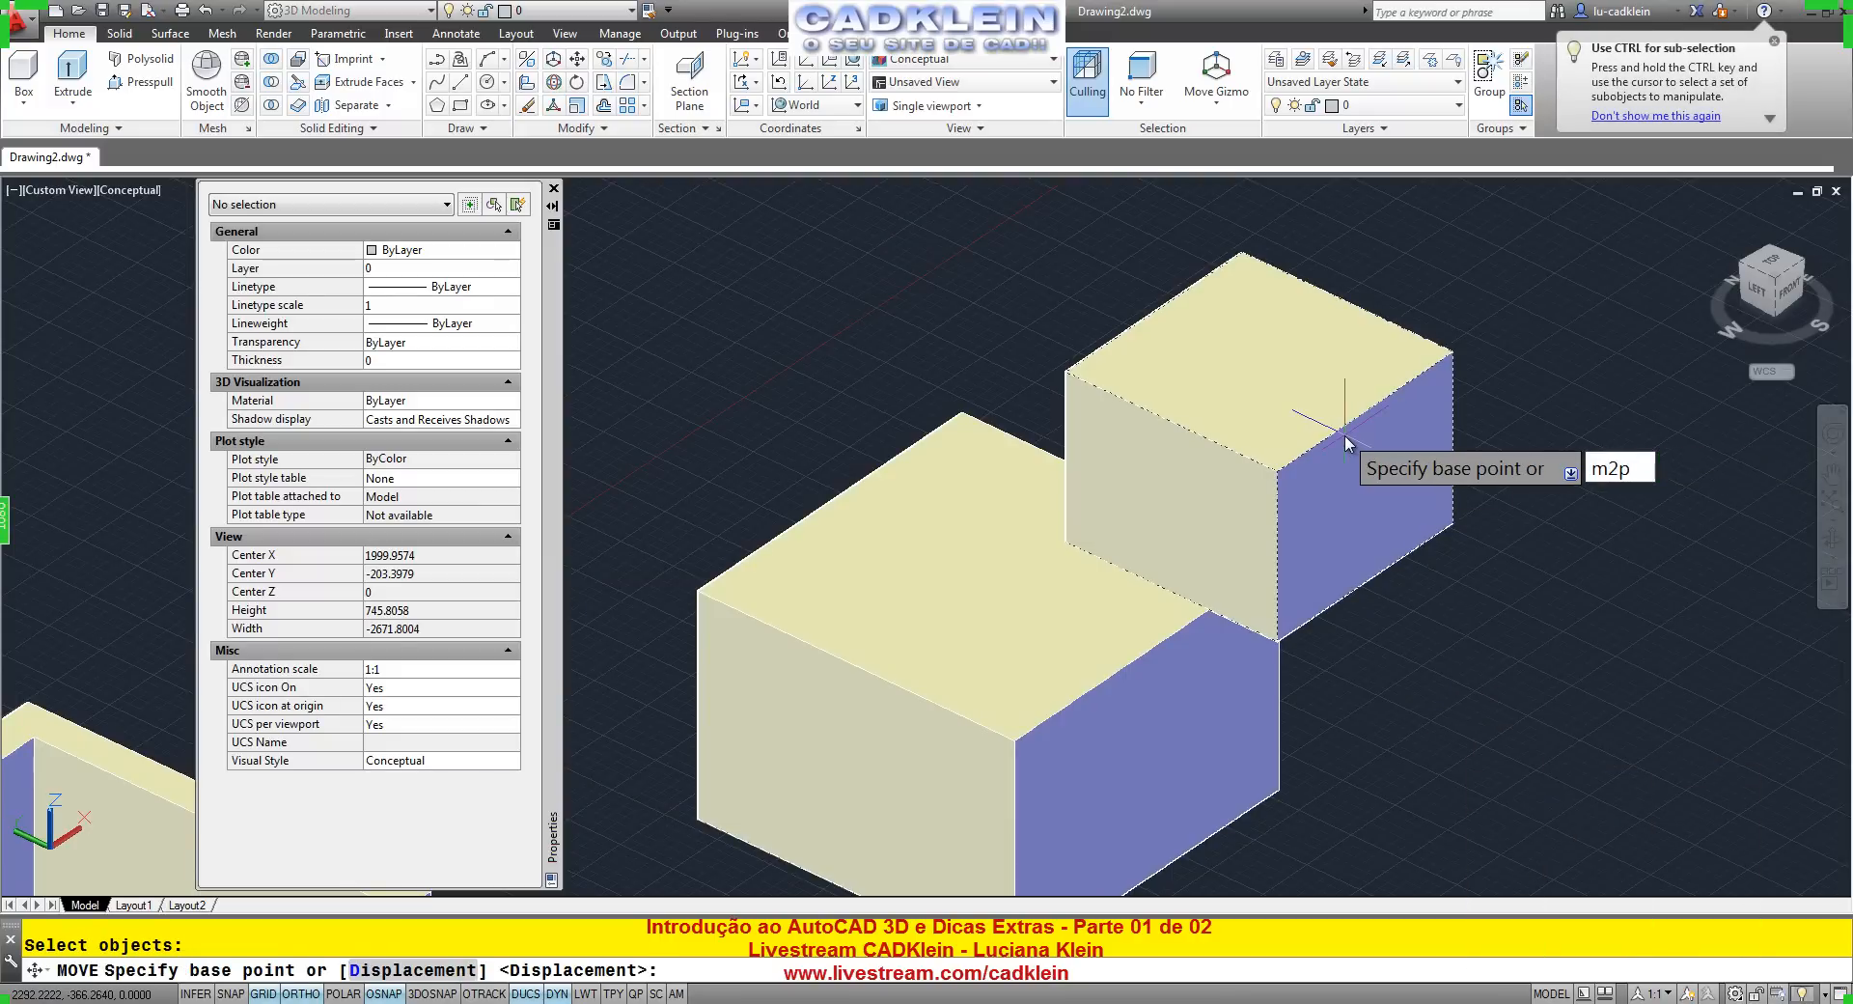
key(Escape)
Clear all object snap modes and enable only Endpoint.
text(os)
key(Return)
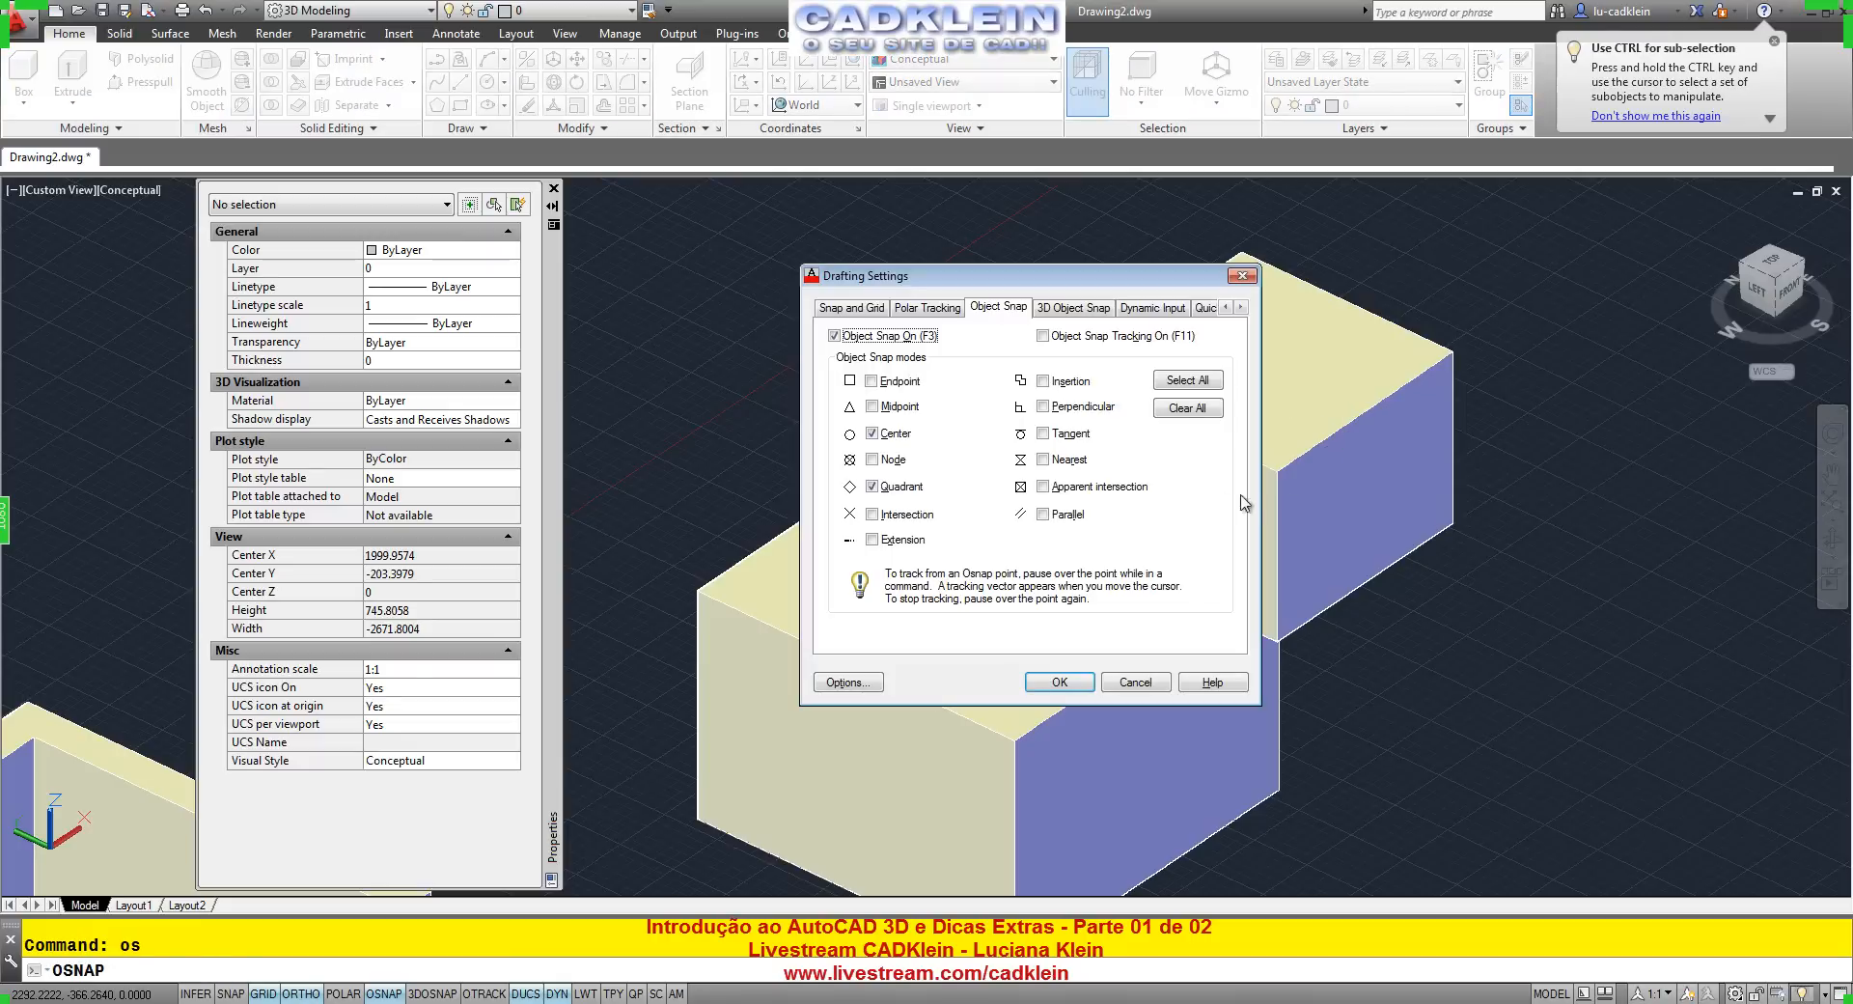
click(1187, 408)
click(890, 381)
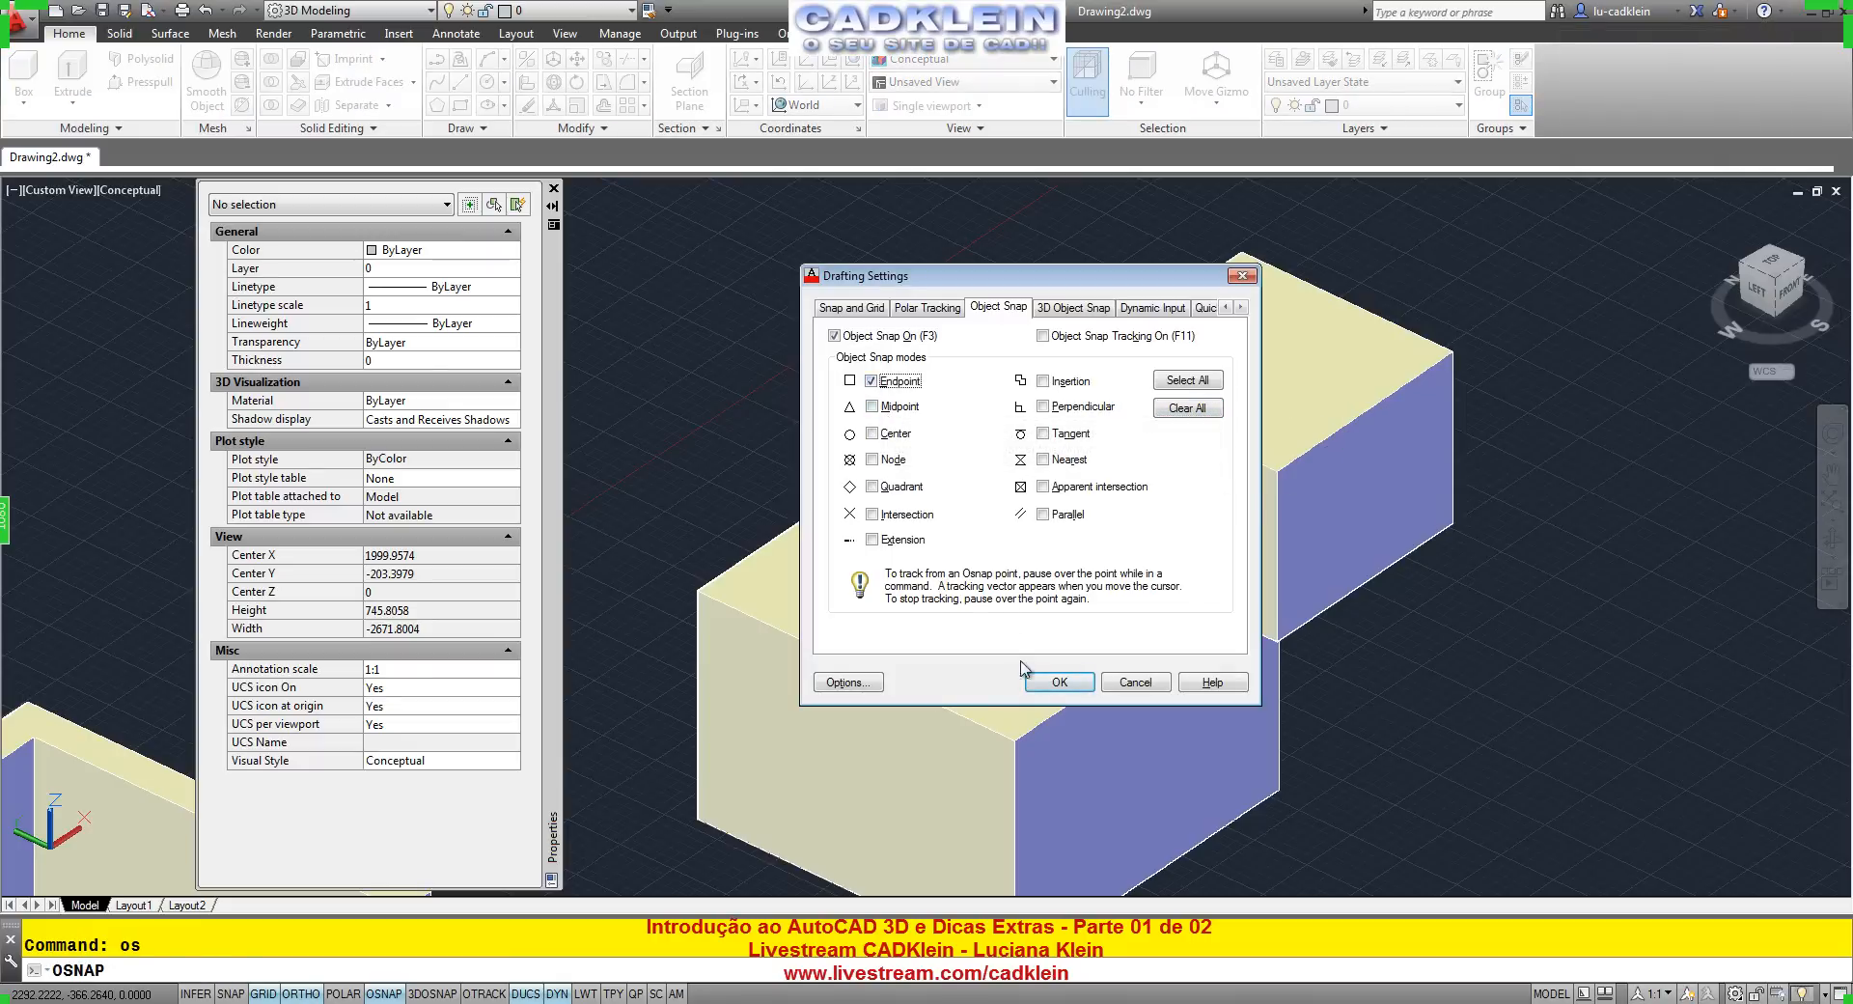
click(1060, 681)
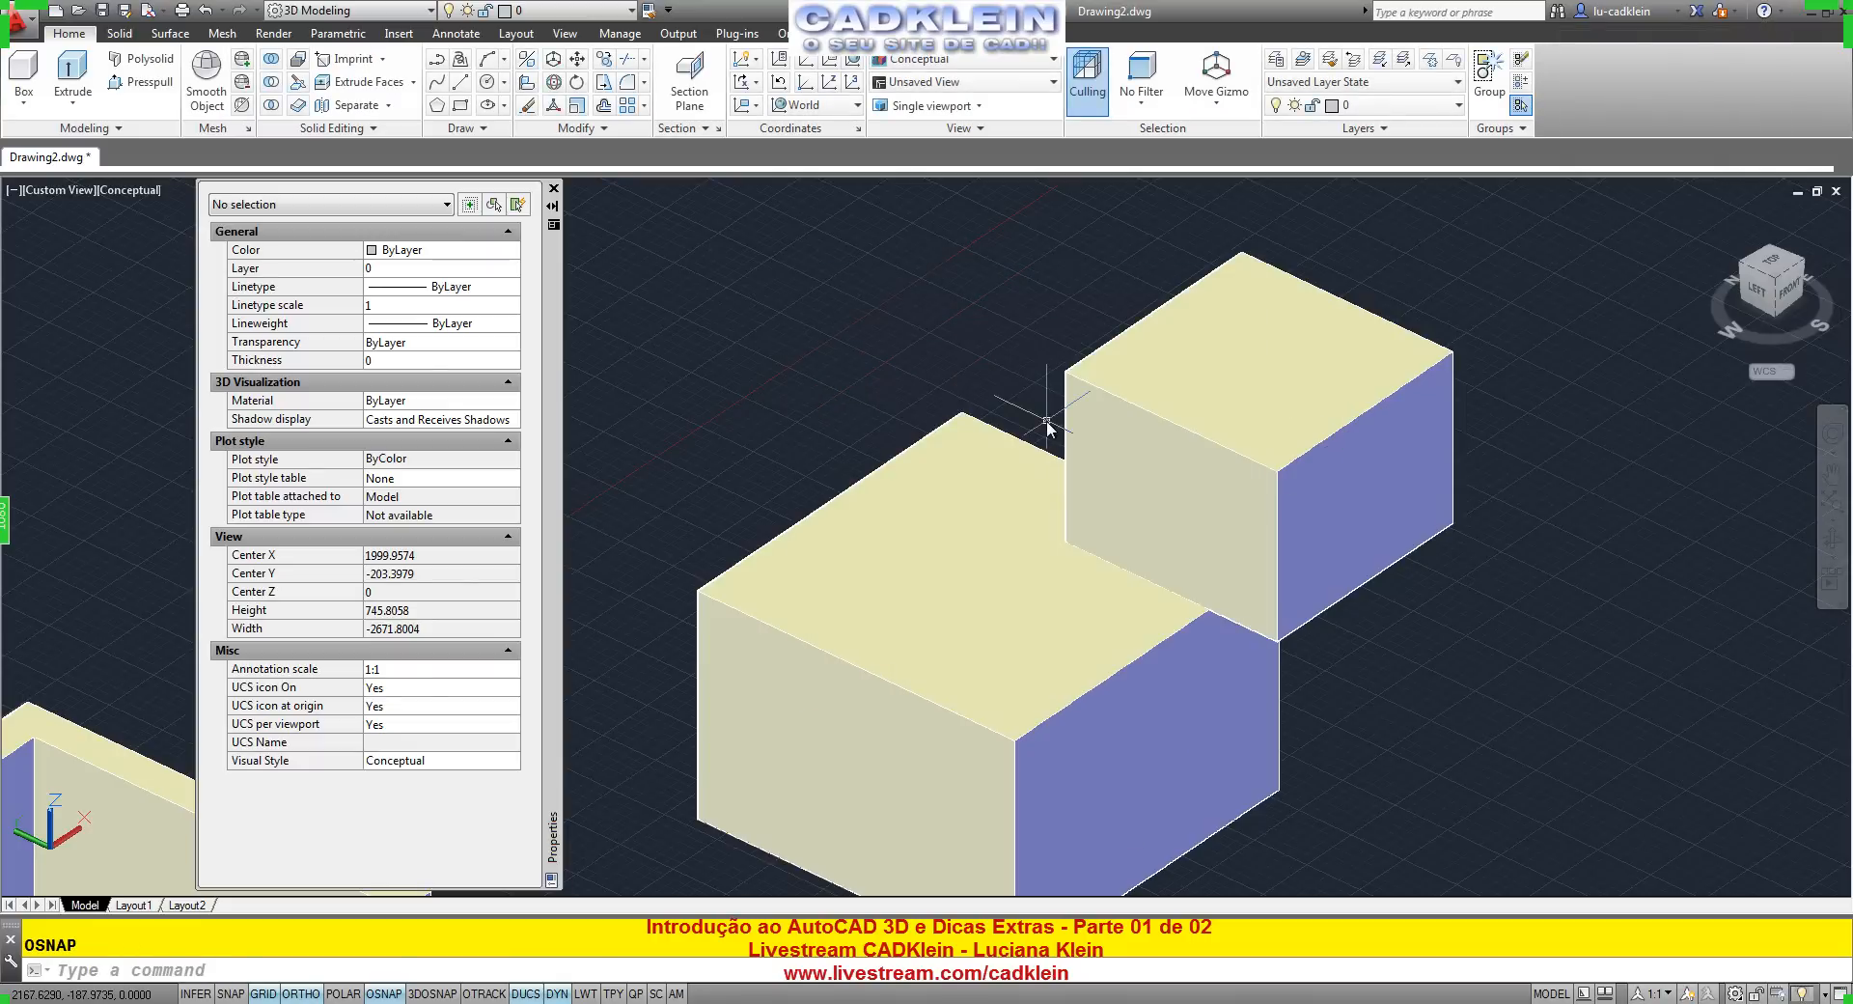
Move the smaller box so its top-face centre lands on the larger box's top-face centre, using the midpoint between two opposite corners for both points.
text(m)
key(Return)
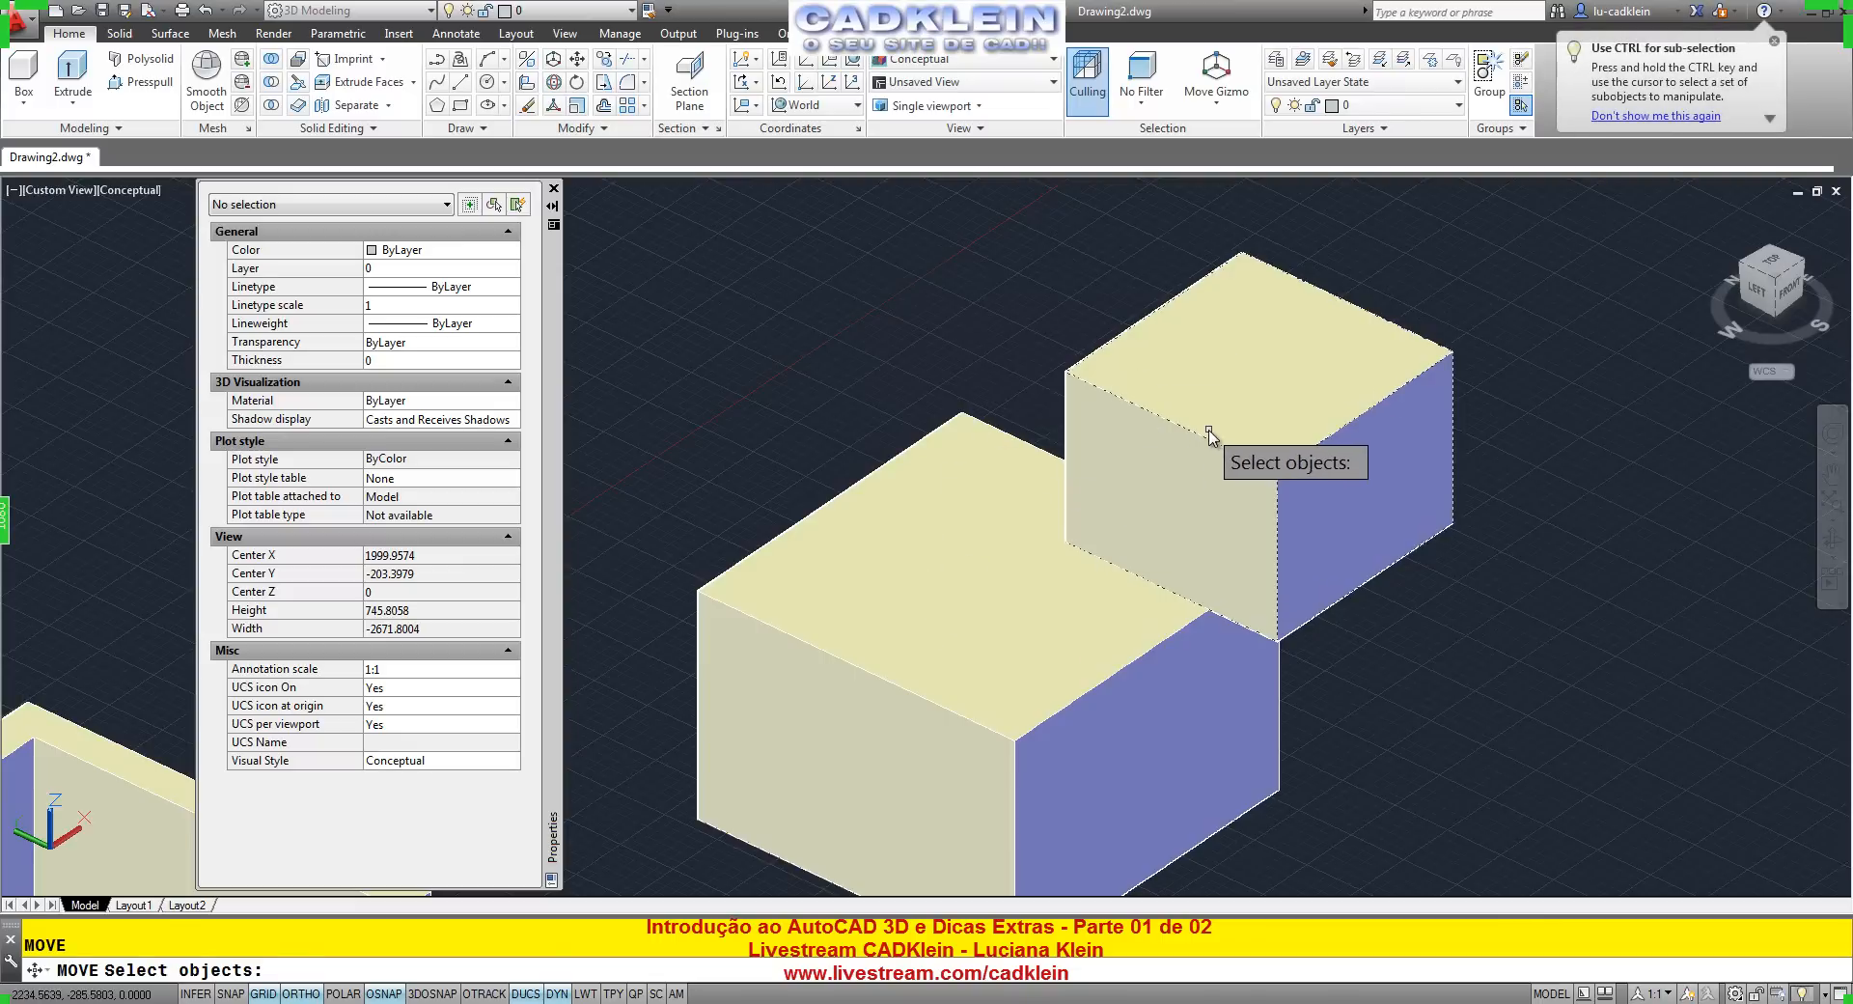
click(1238, 357)
key(Return)
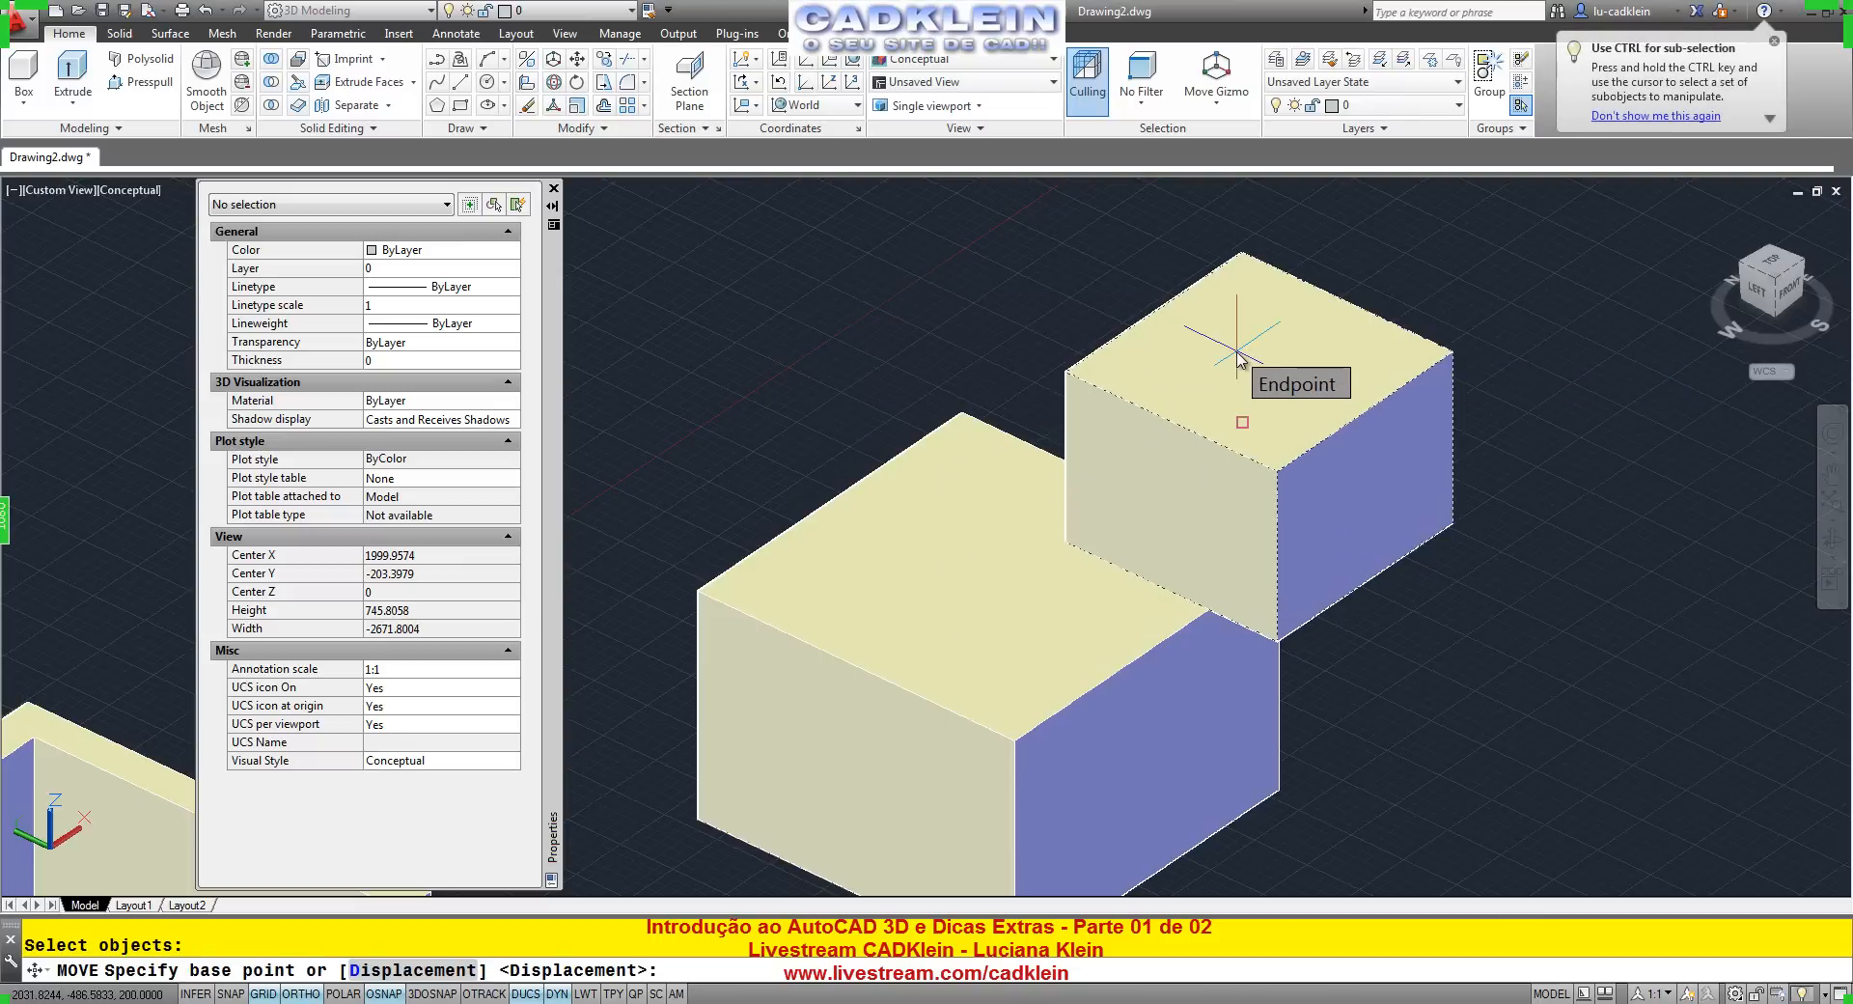
text(m2p)
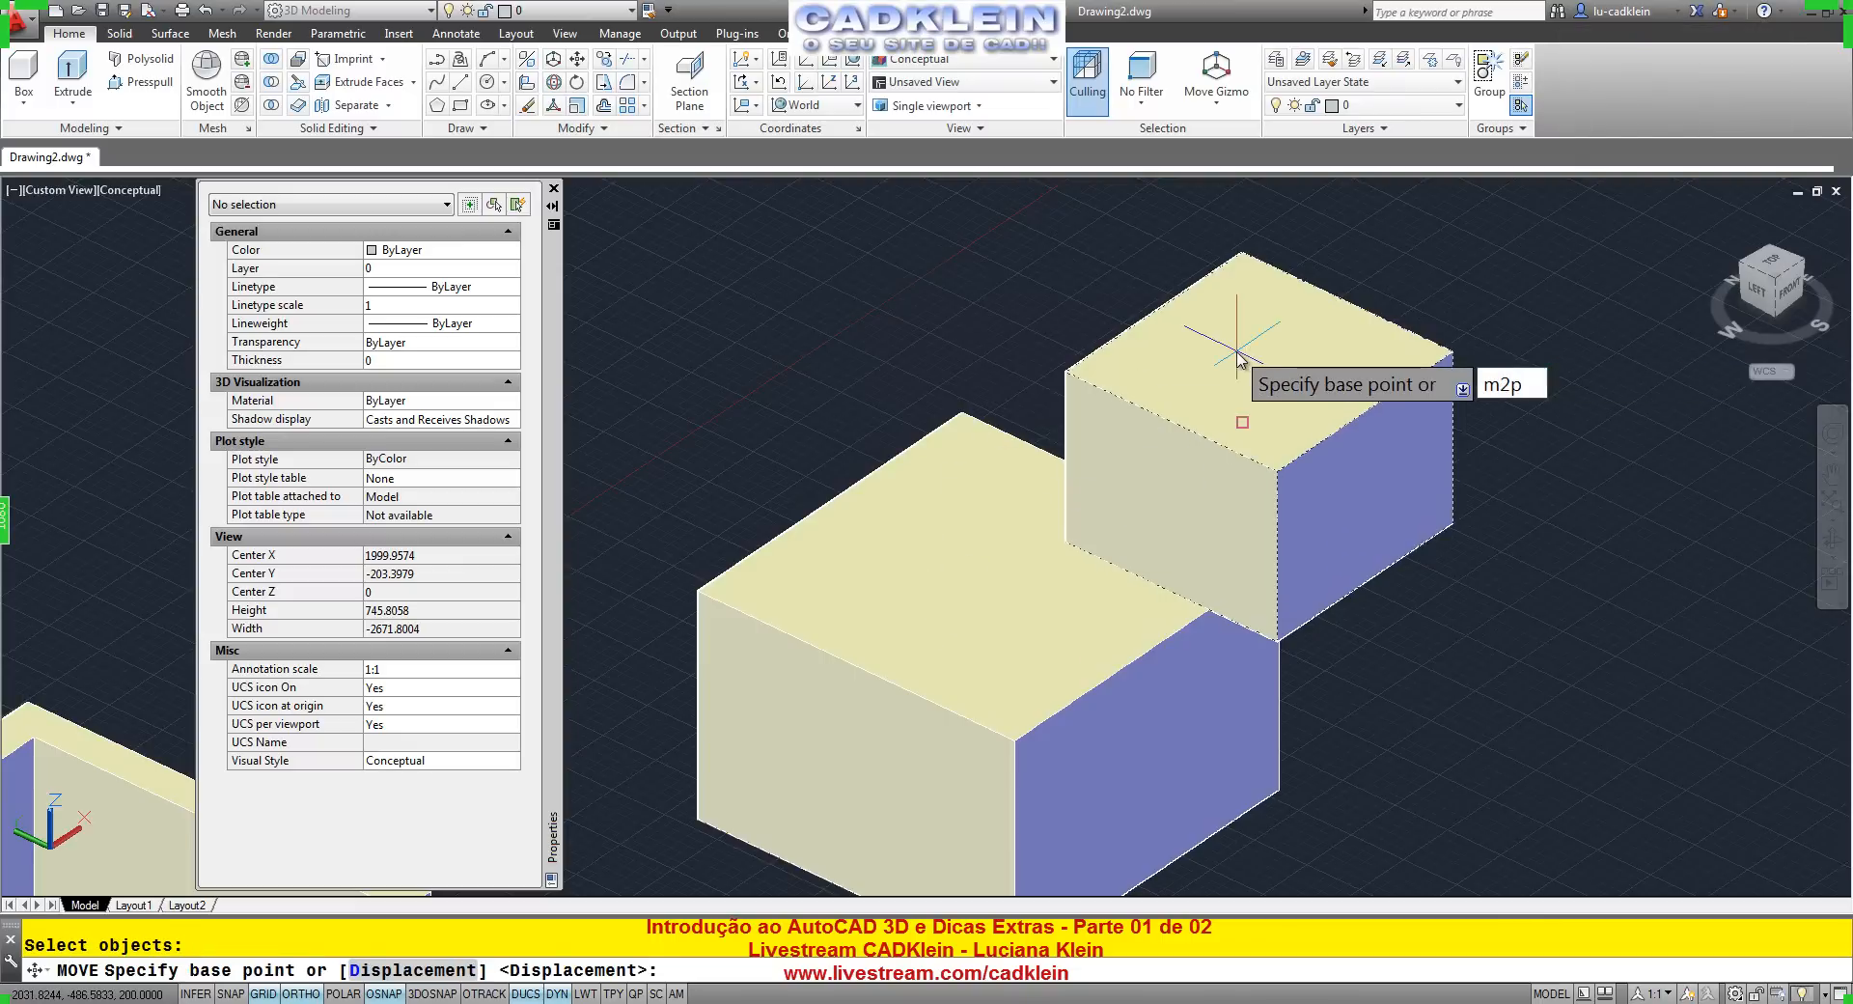
key(Return)
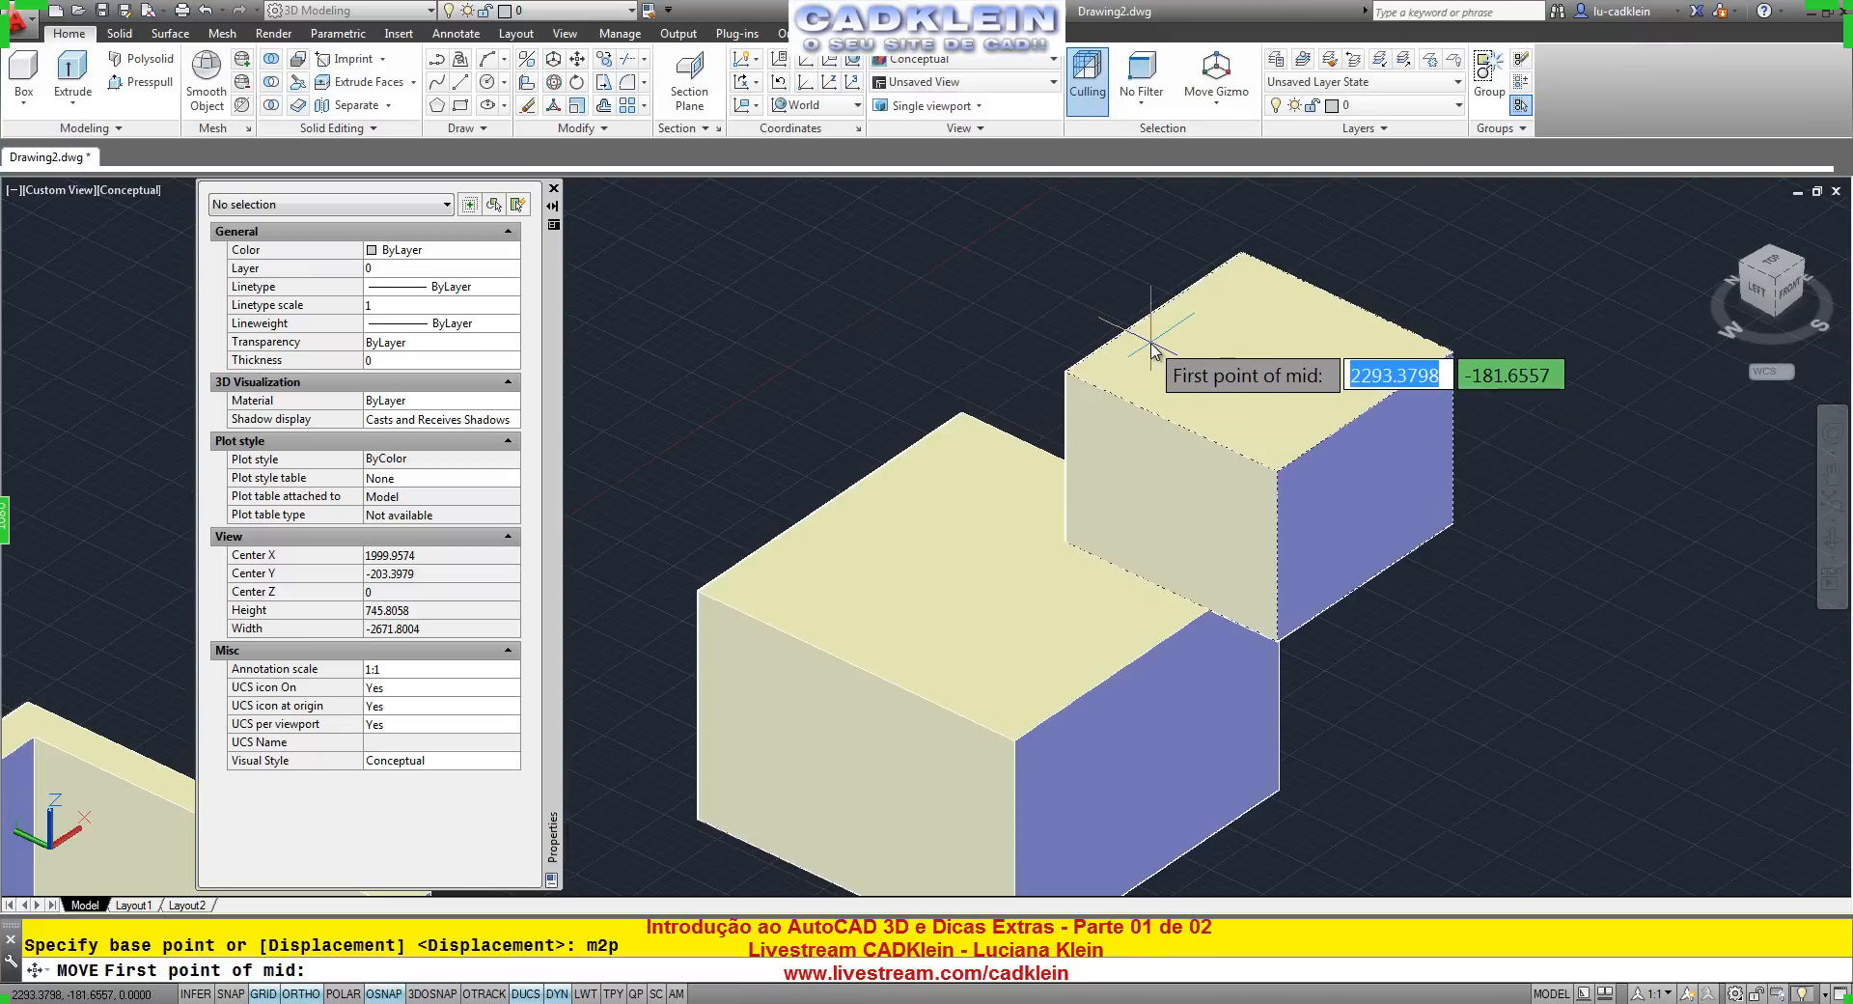
click(1258, 248)
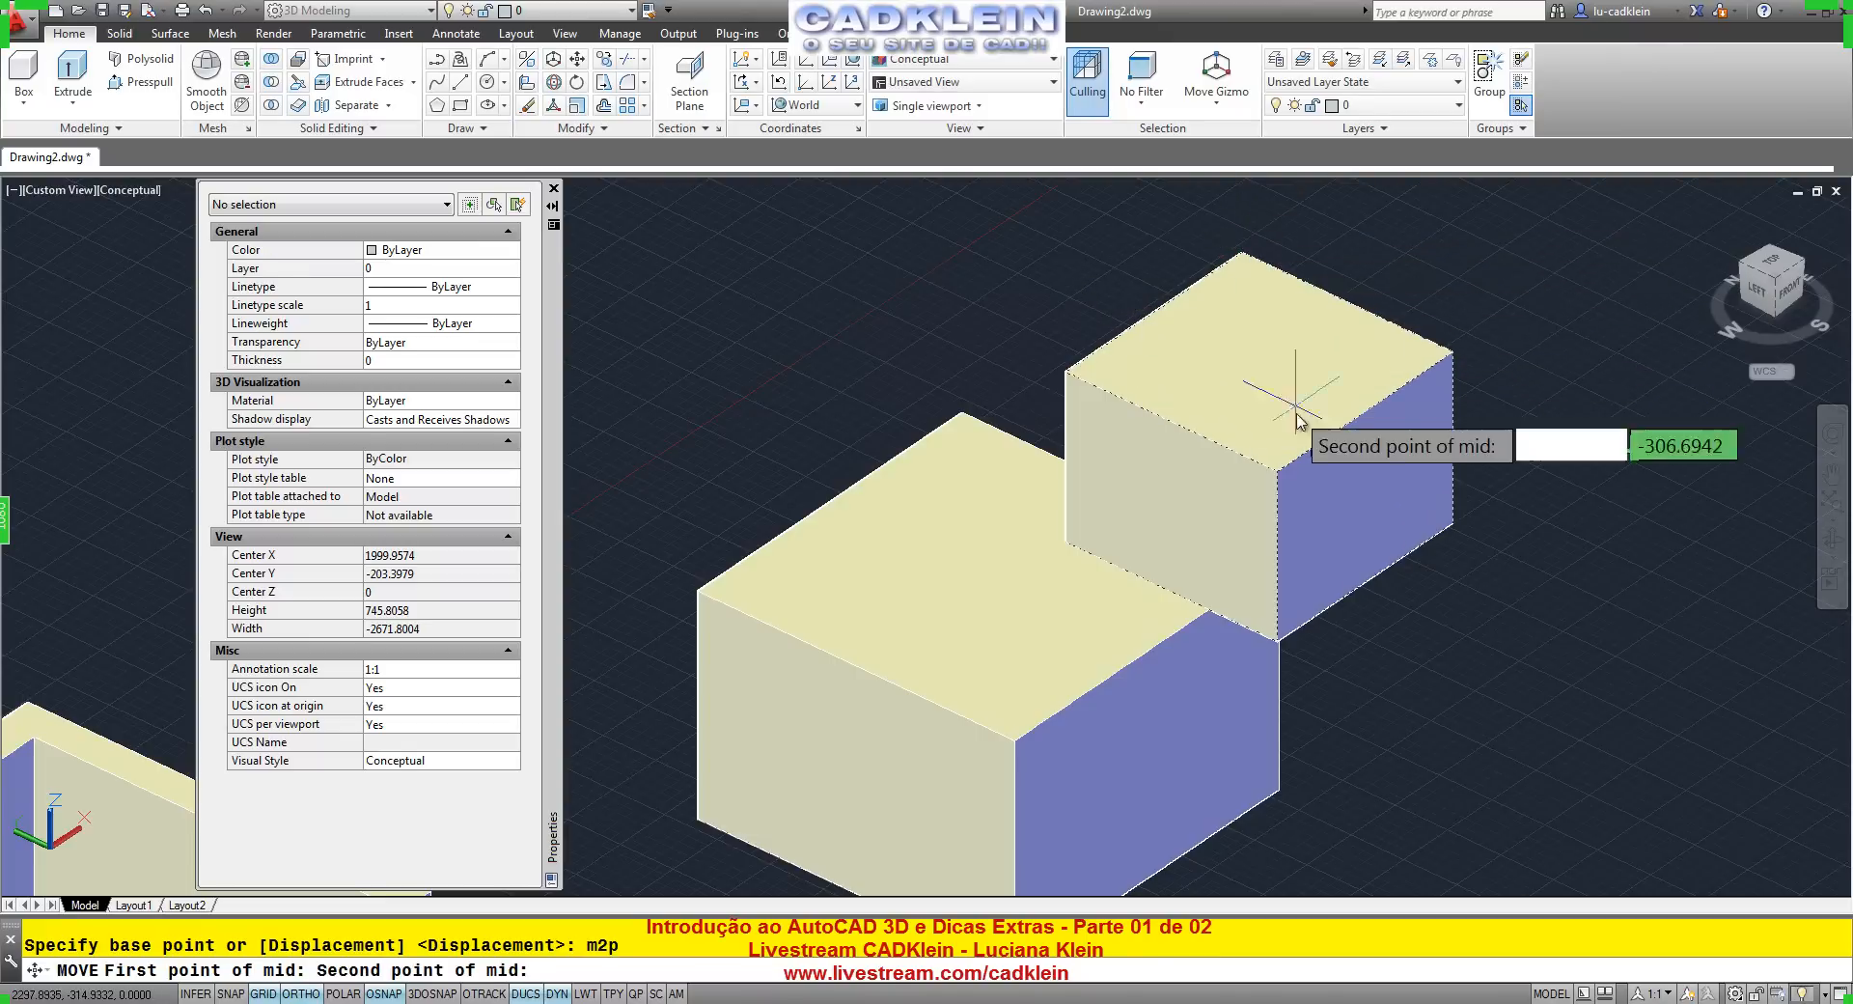
click(1280, 479)
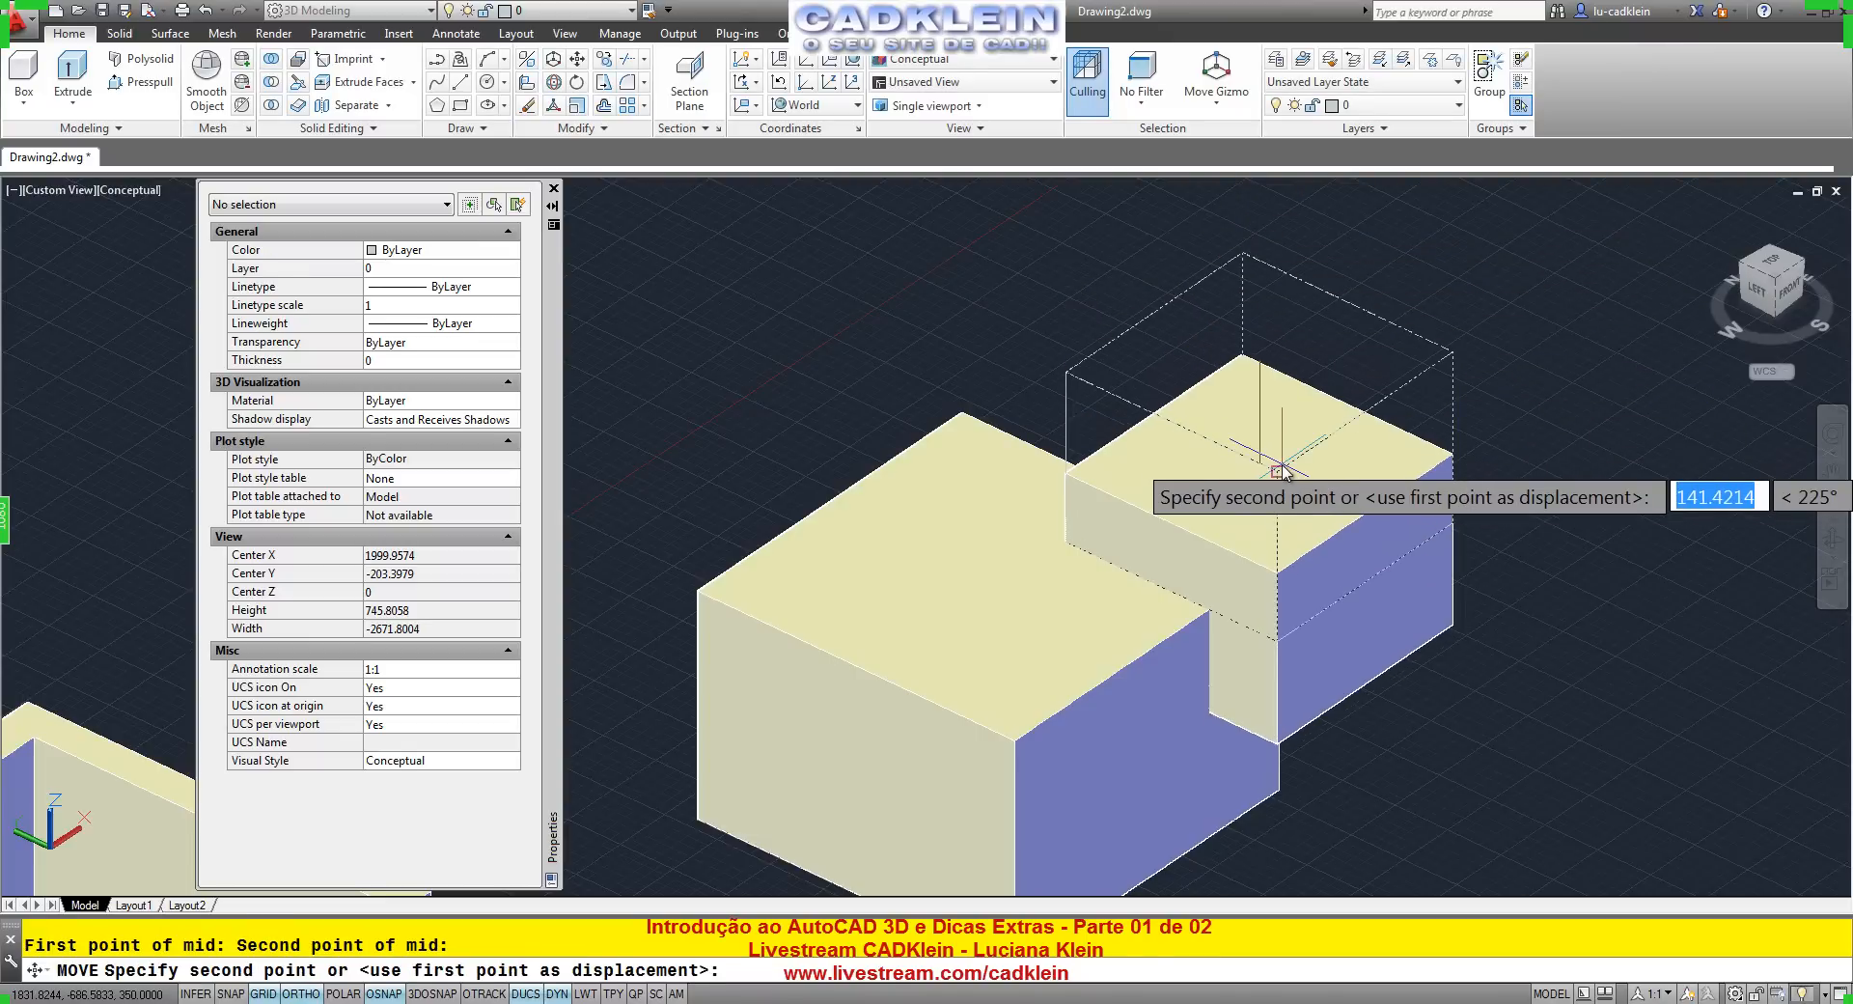
text(m2p)
key(Return)
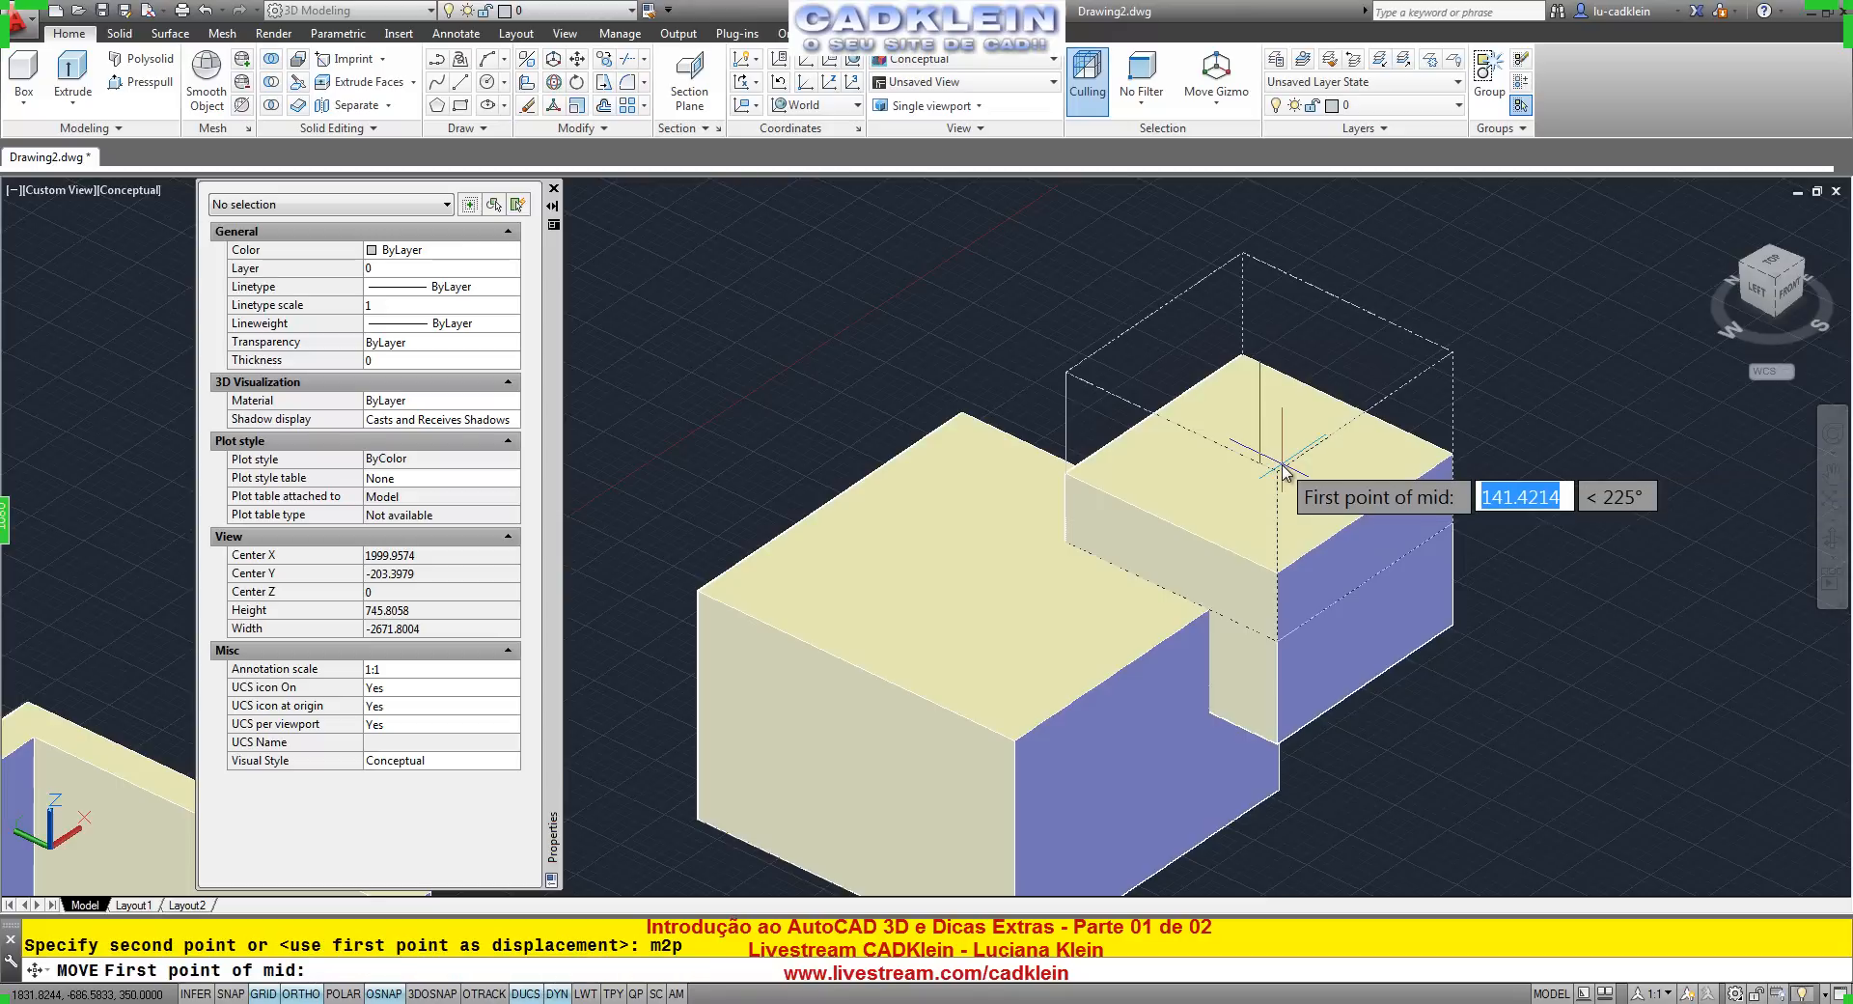
click(961, 410)
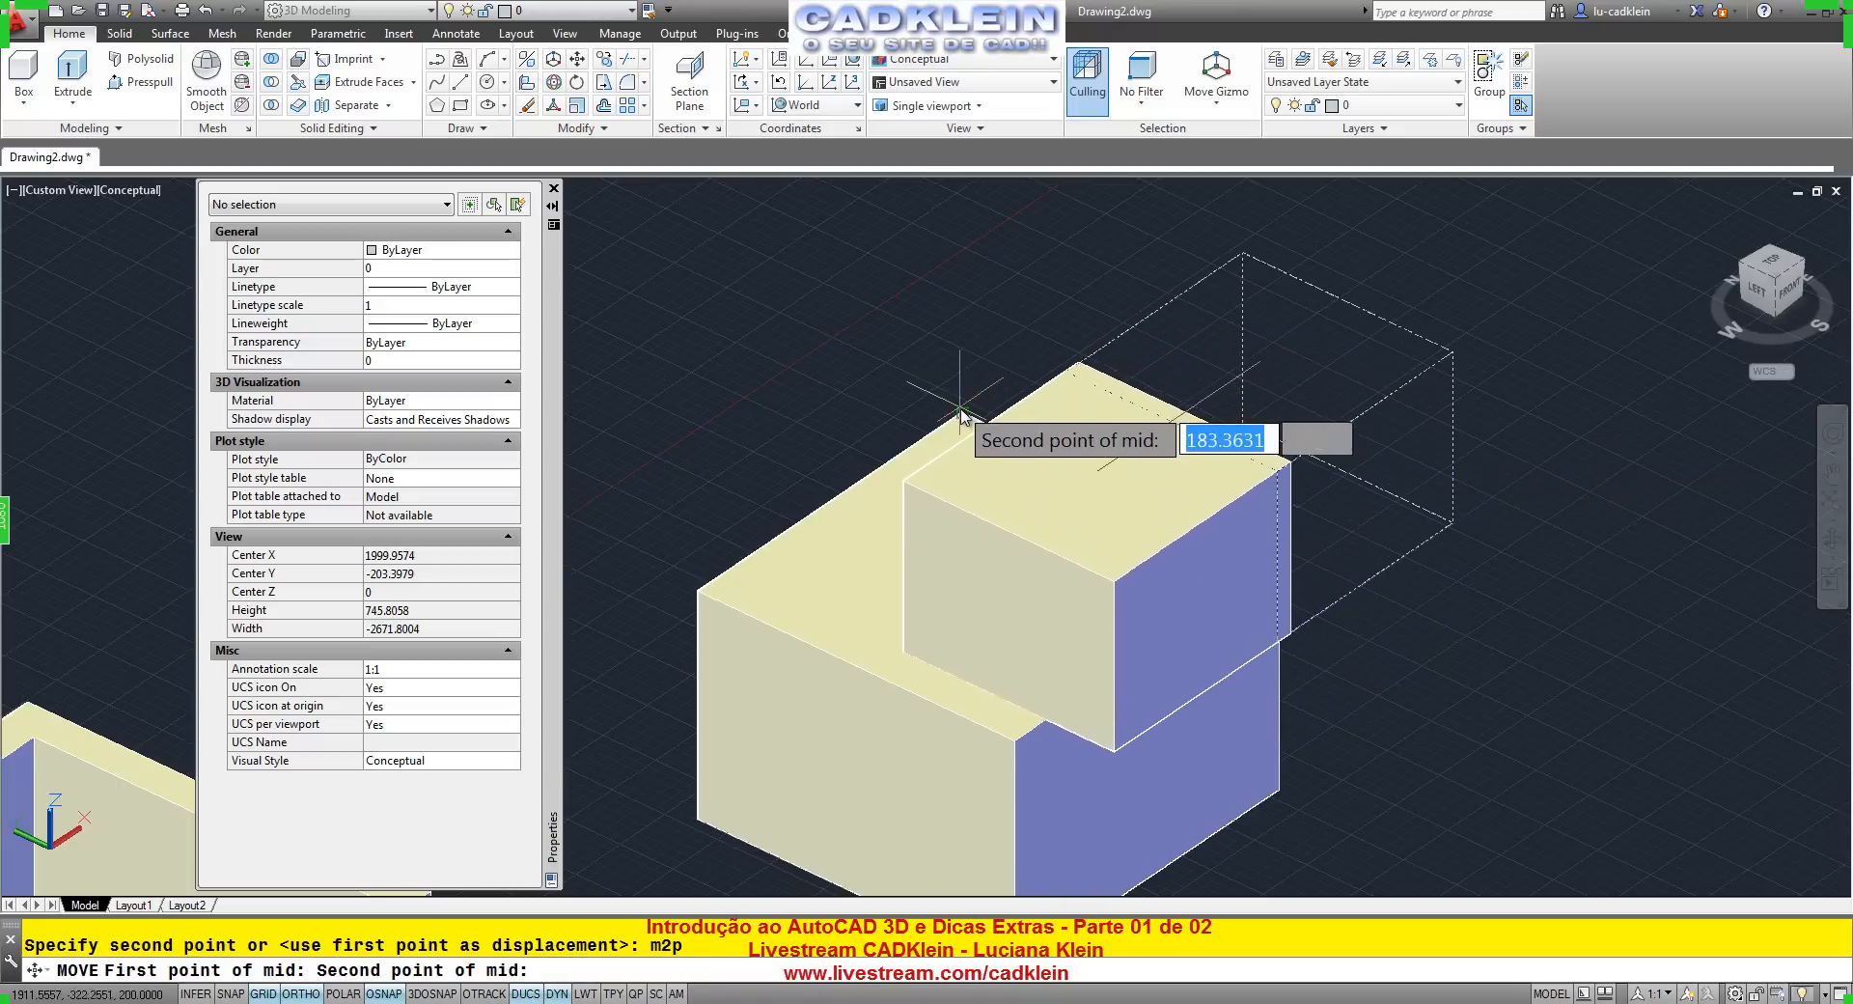
click(1012, 744)
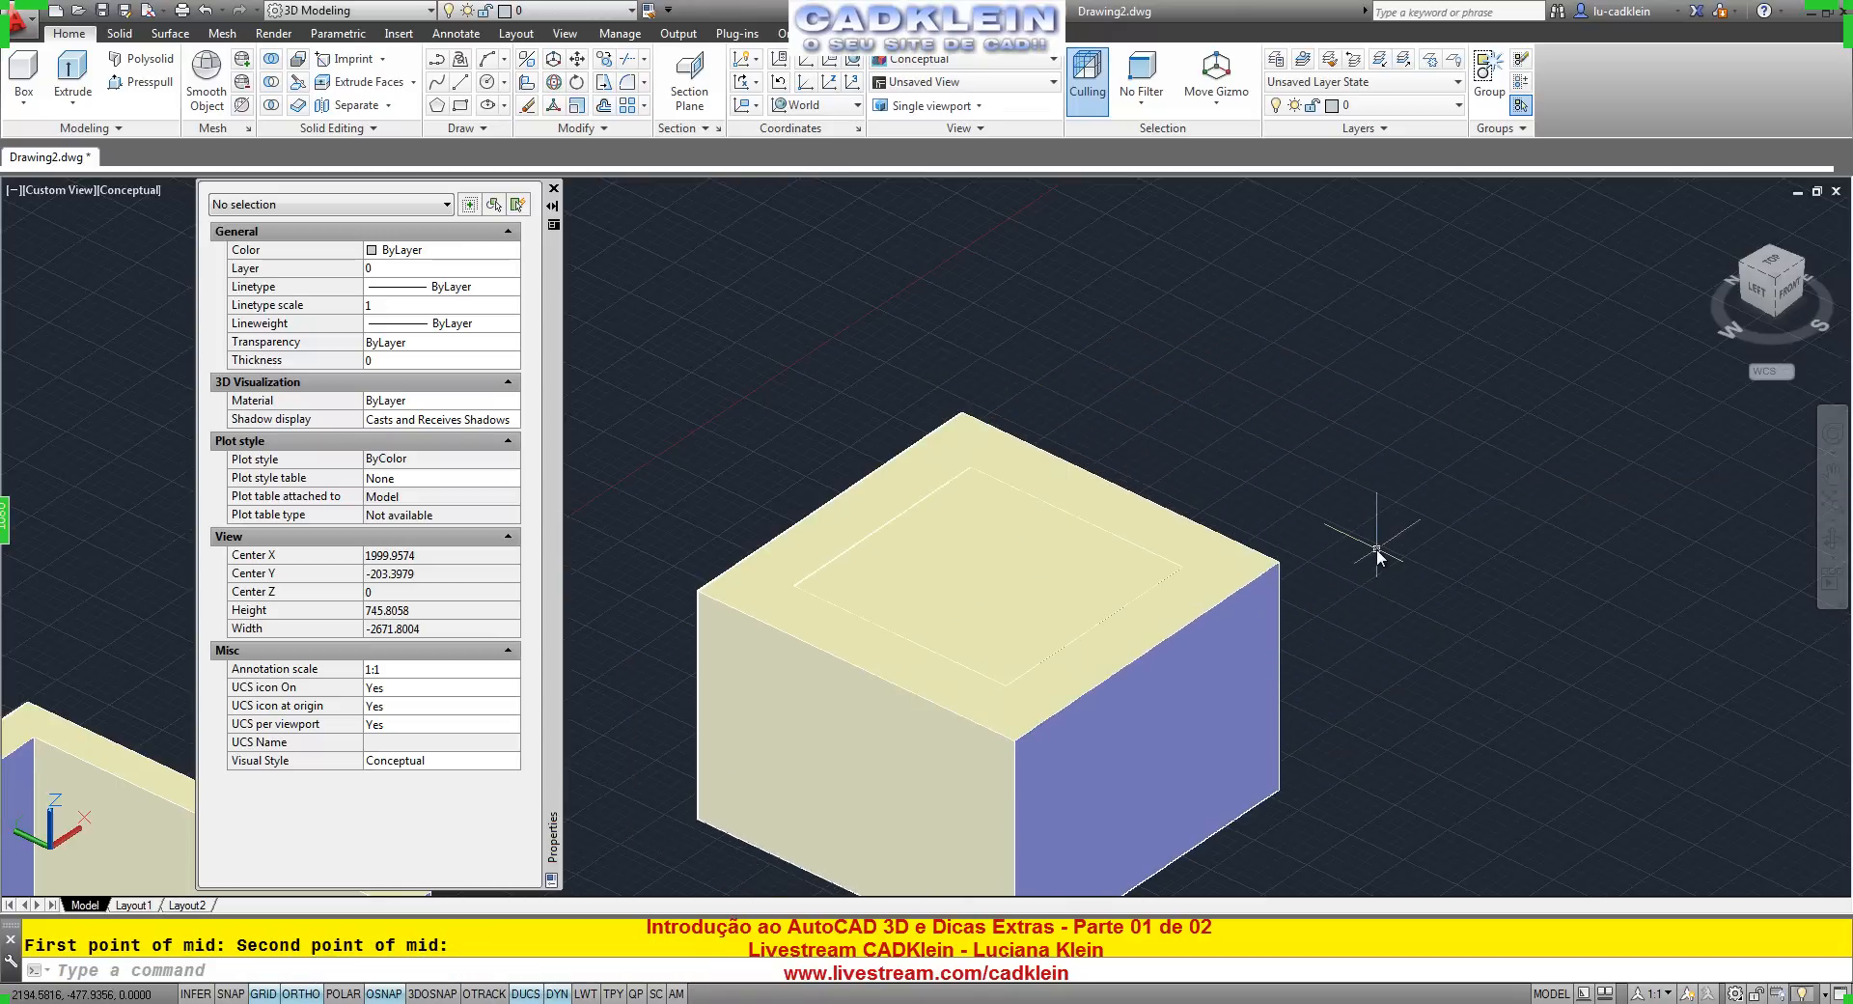
Switch the viewport's visual style to Wireframe to expose the inner box's edges.
scroll(1376, 548, up, 1)
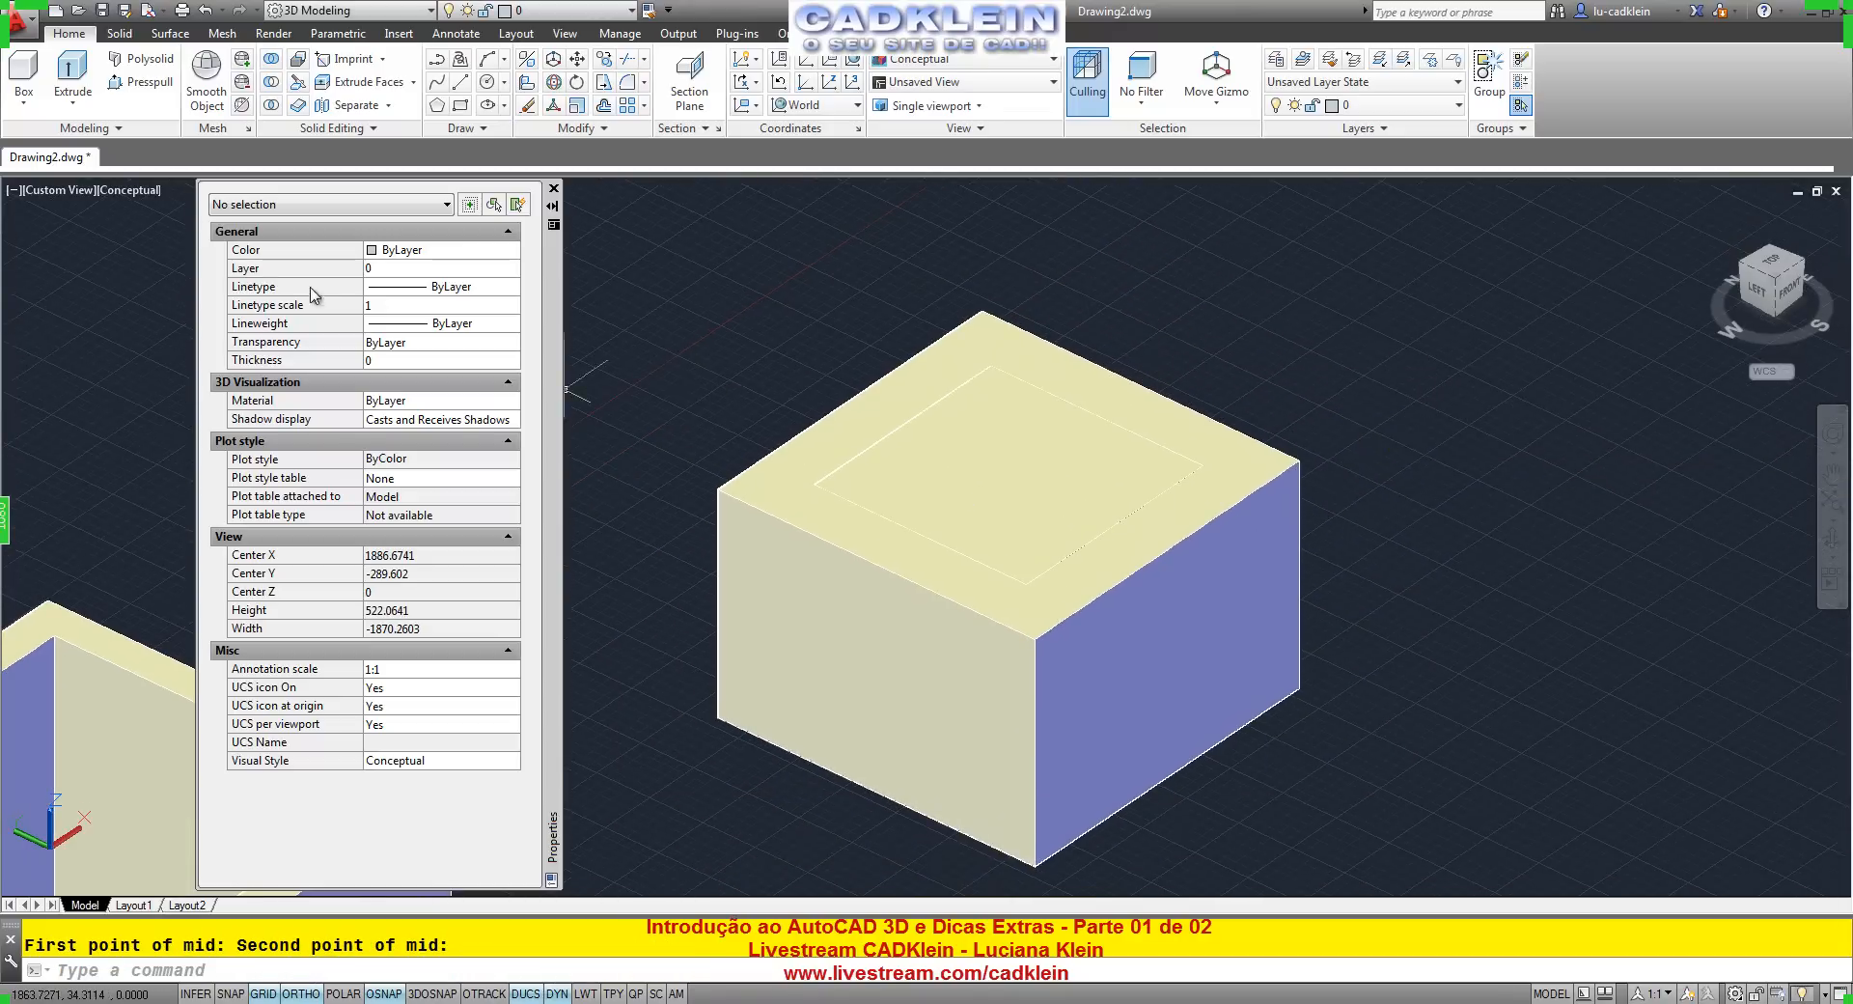
click(127, 192)
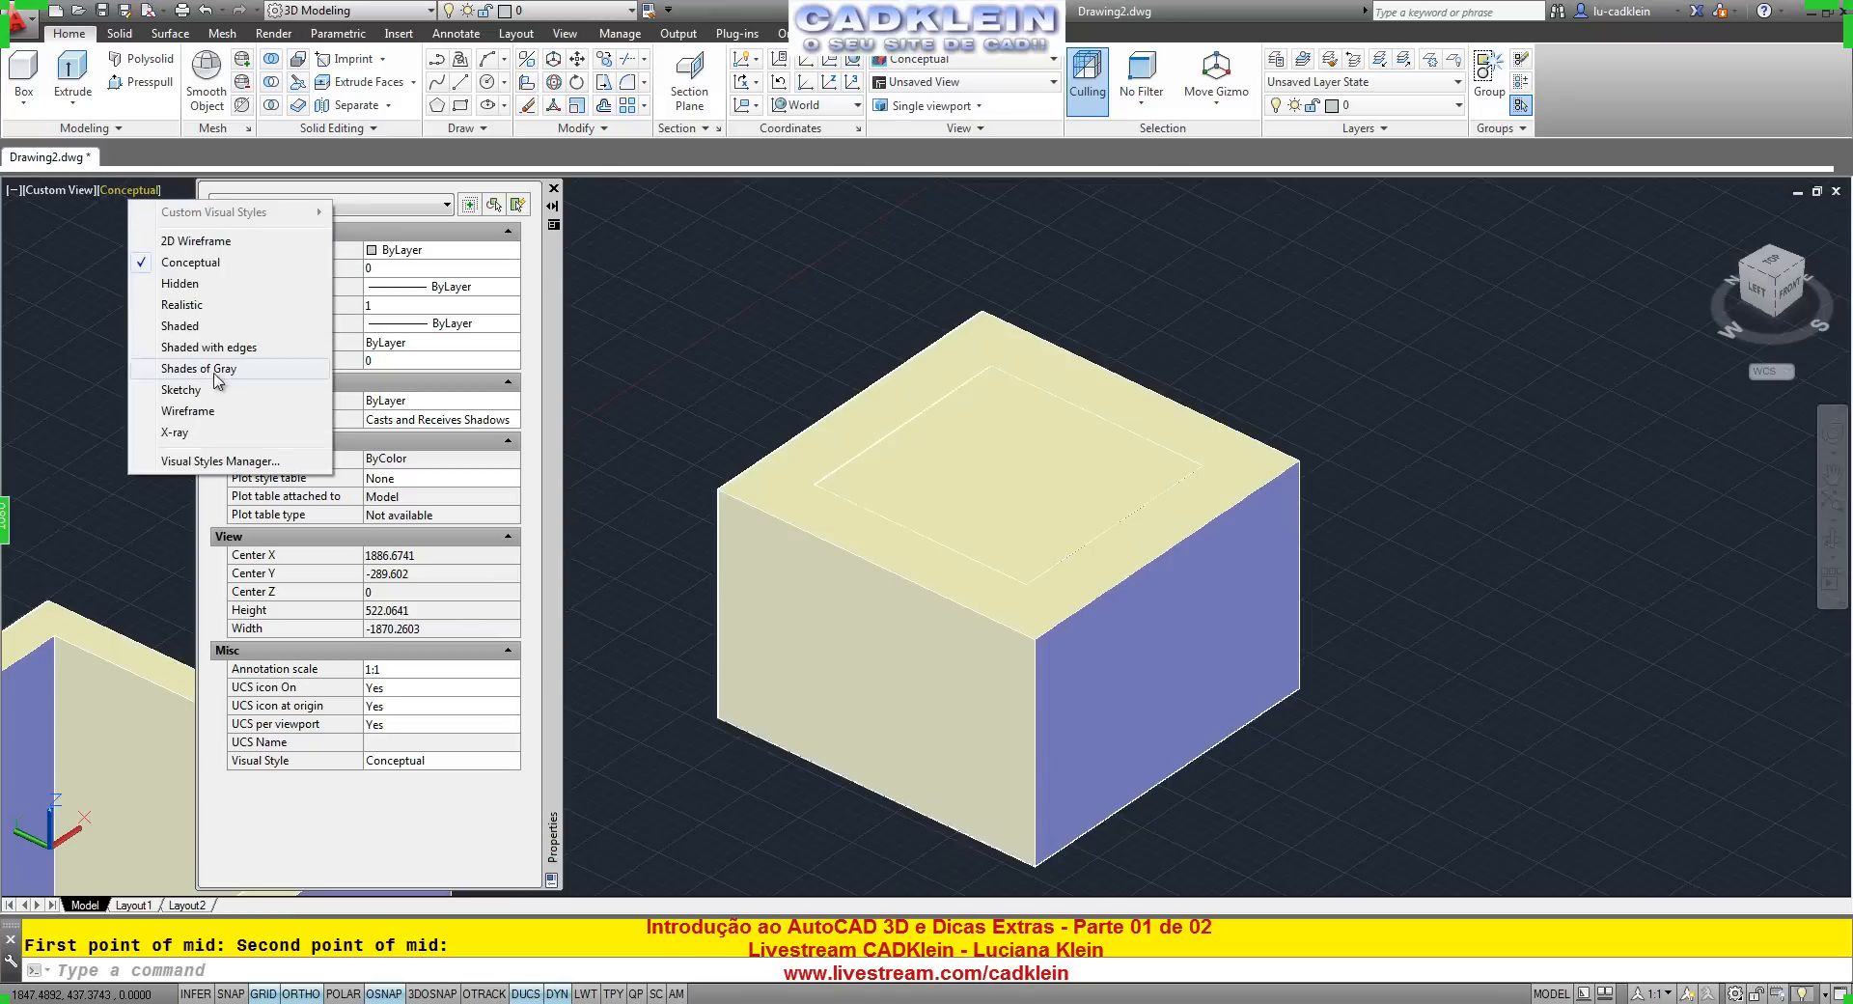
click(187, 411)
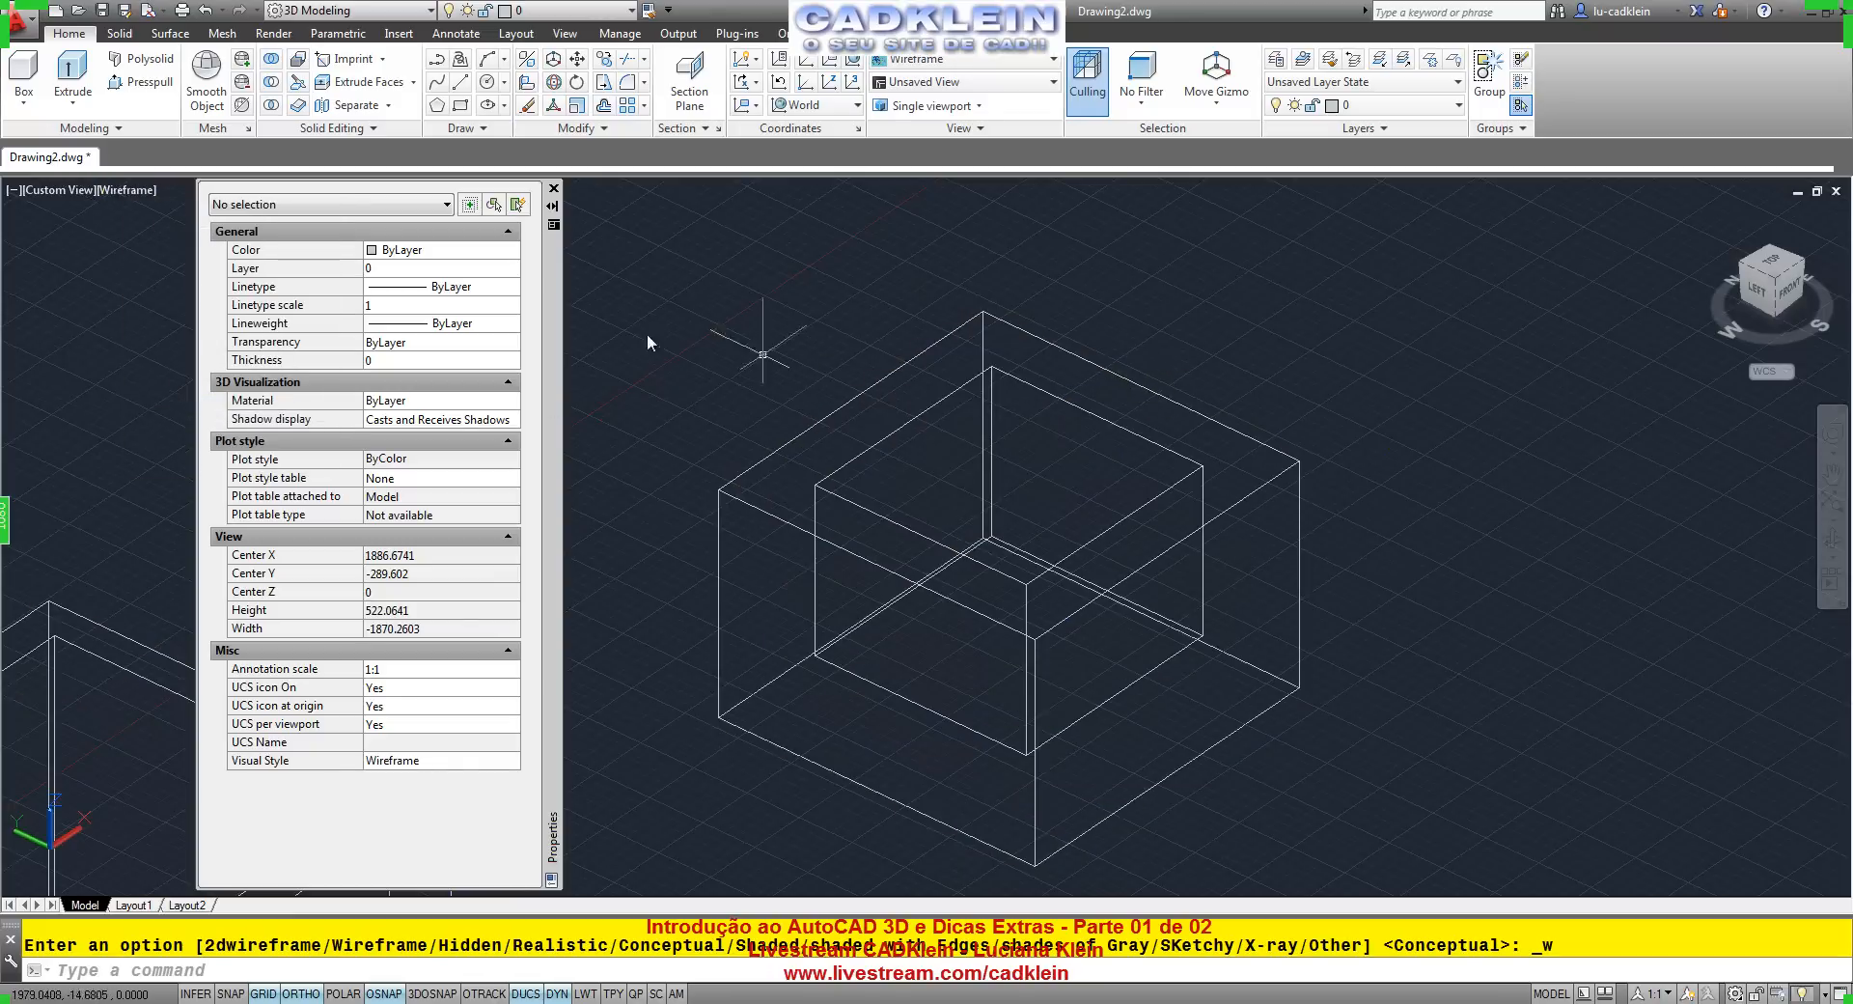
click(145, 192)
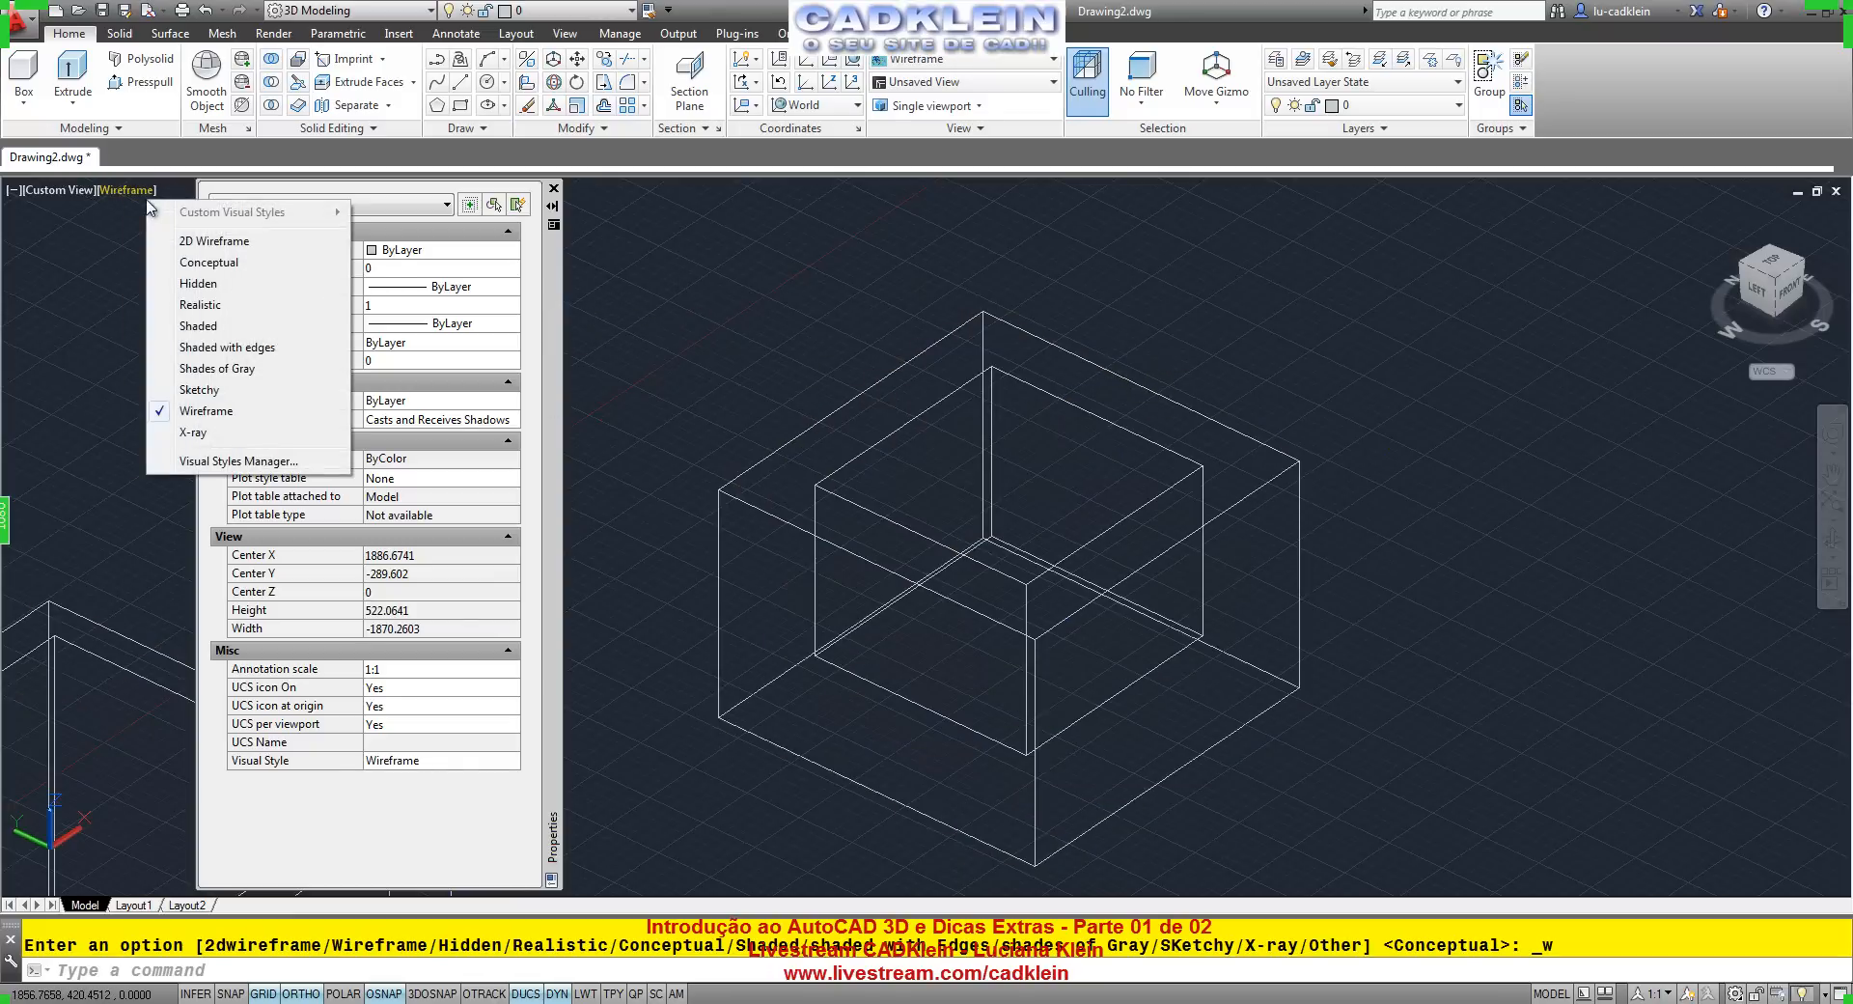
click(794, 286)
click(733, 265)
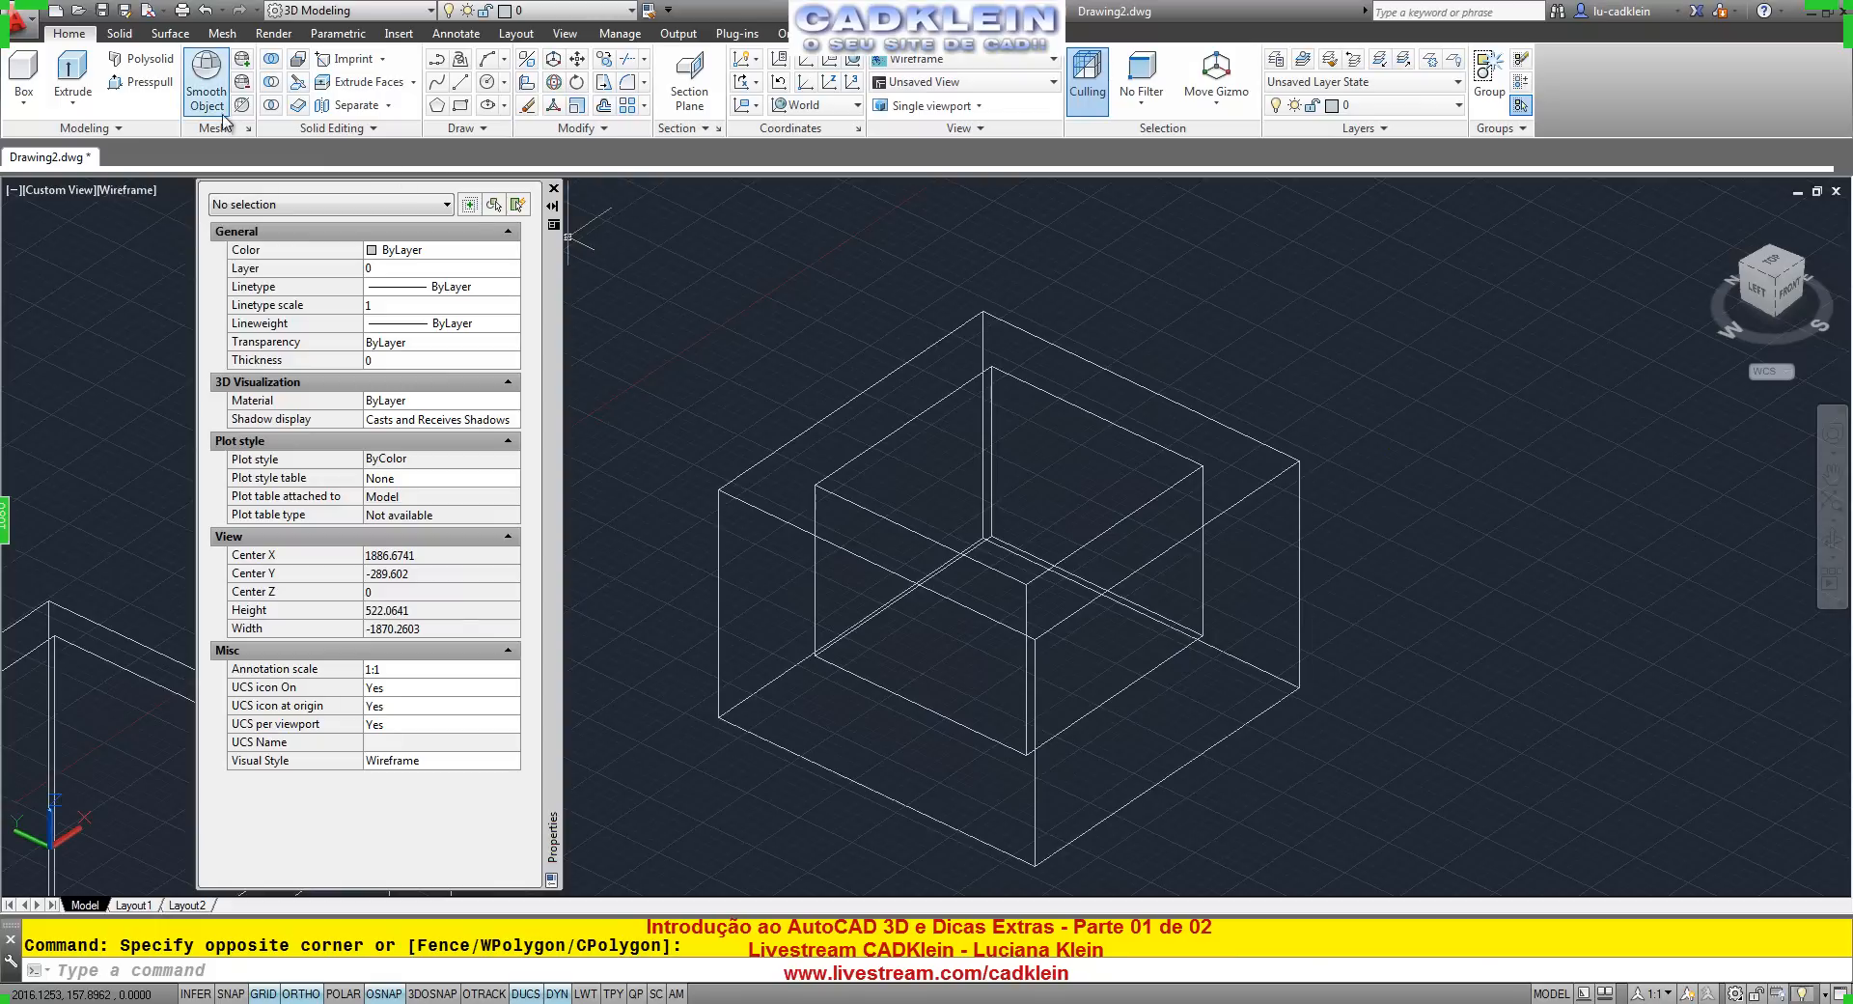
Subtract the inner box from the larger outer box.
click(272, 83)
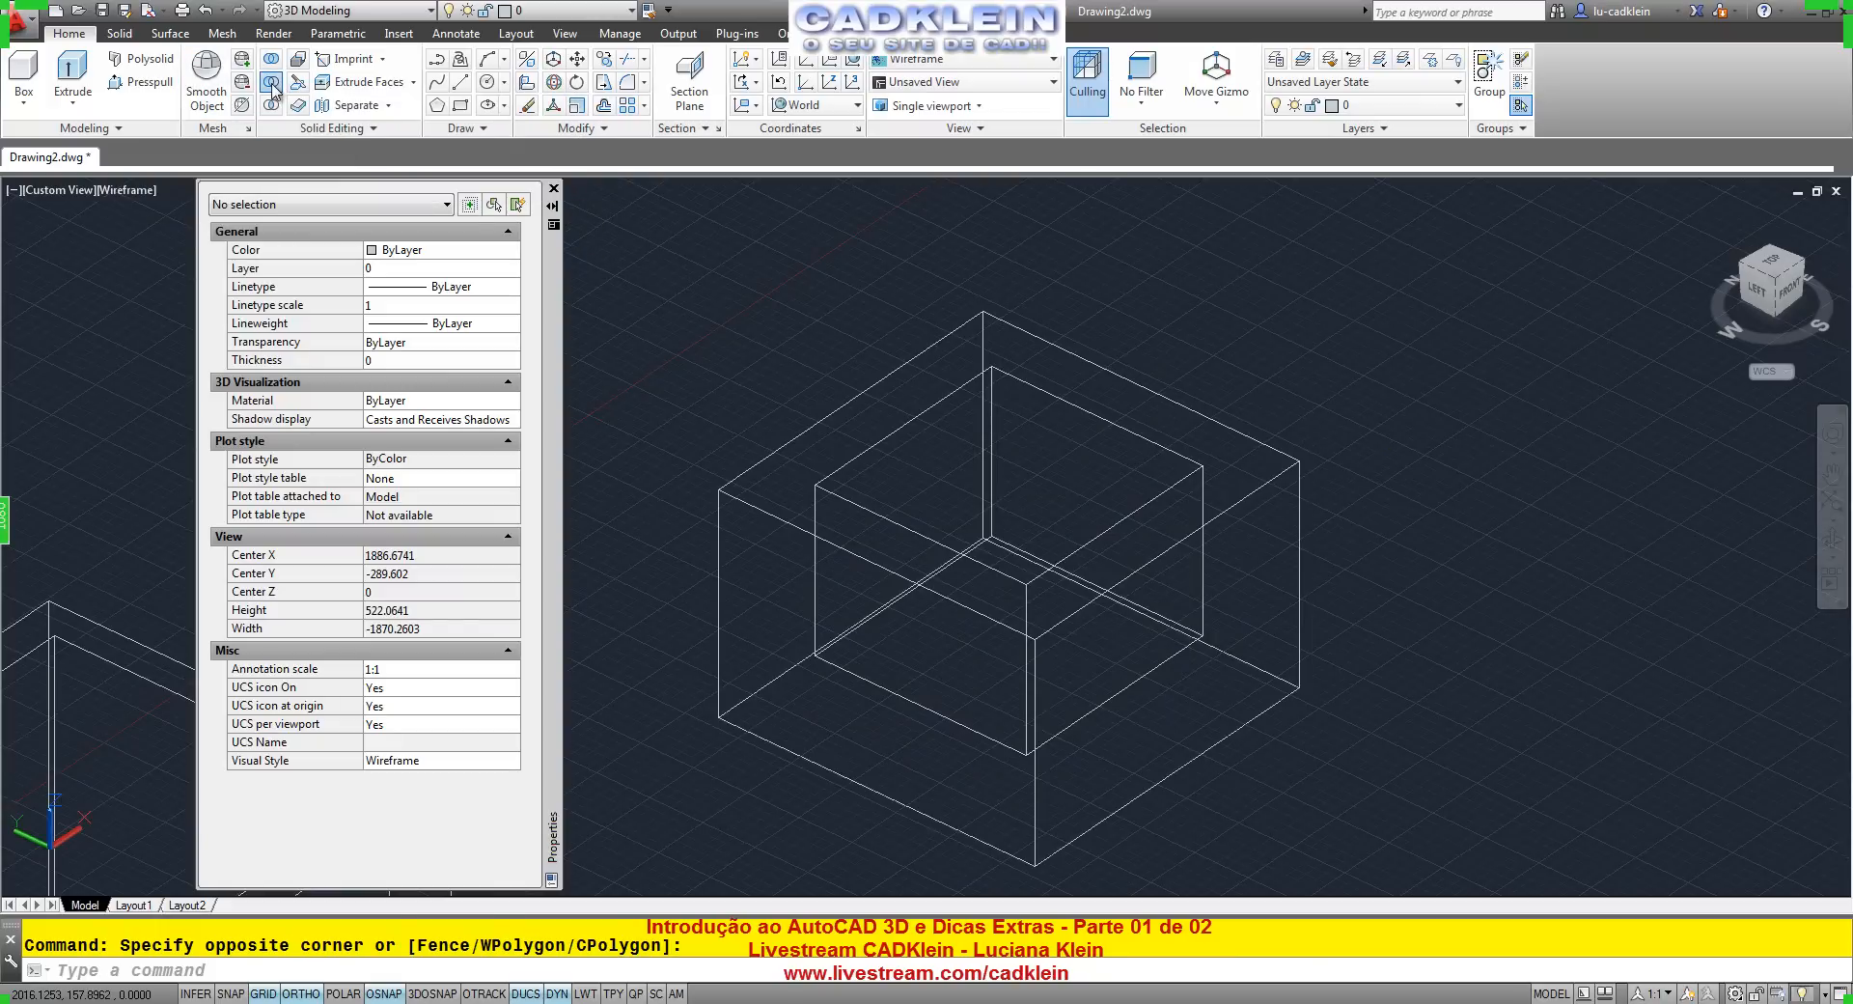
click(1099, 363)
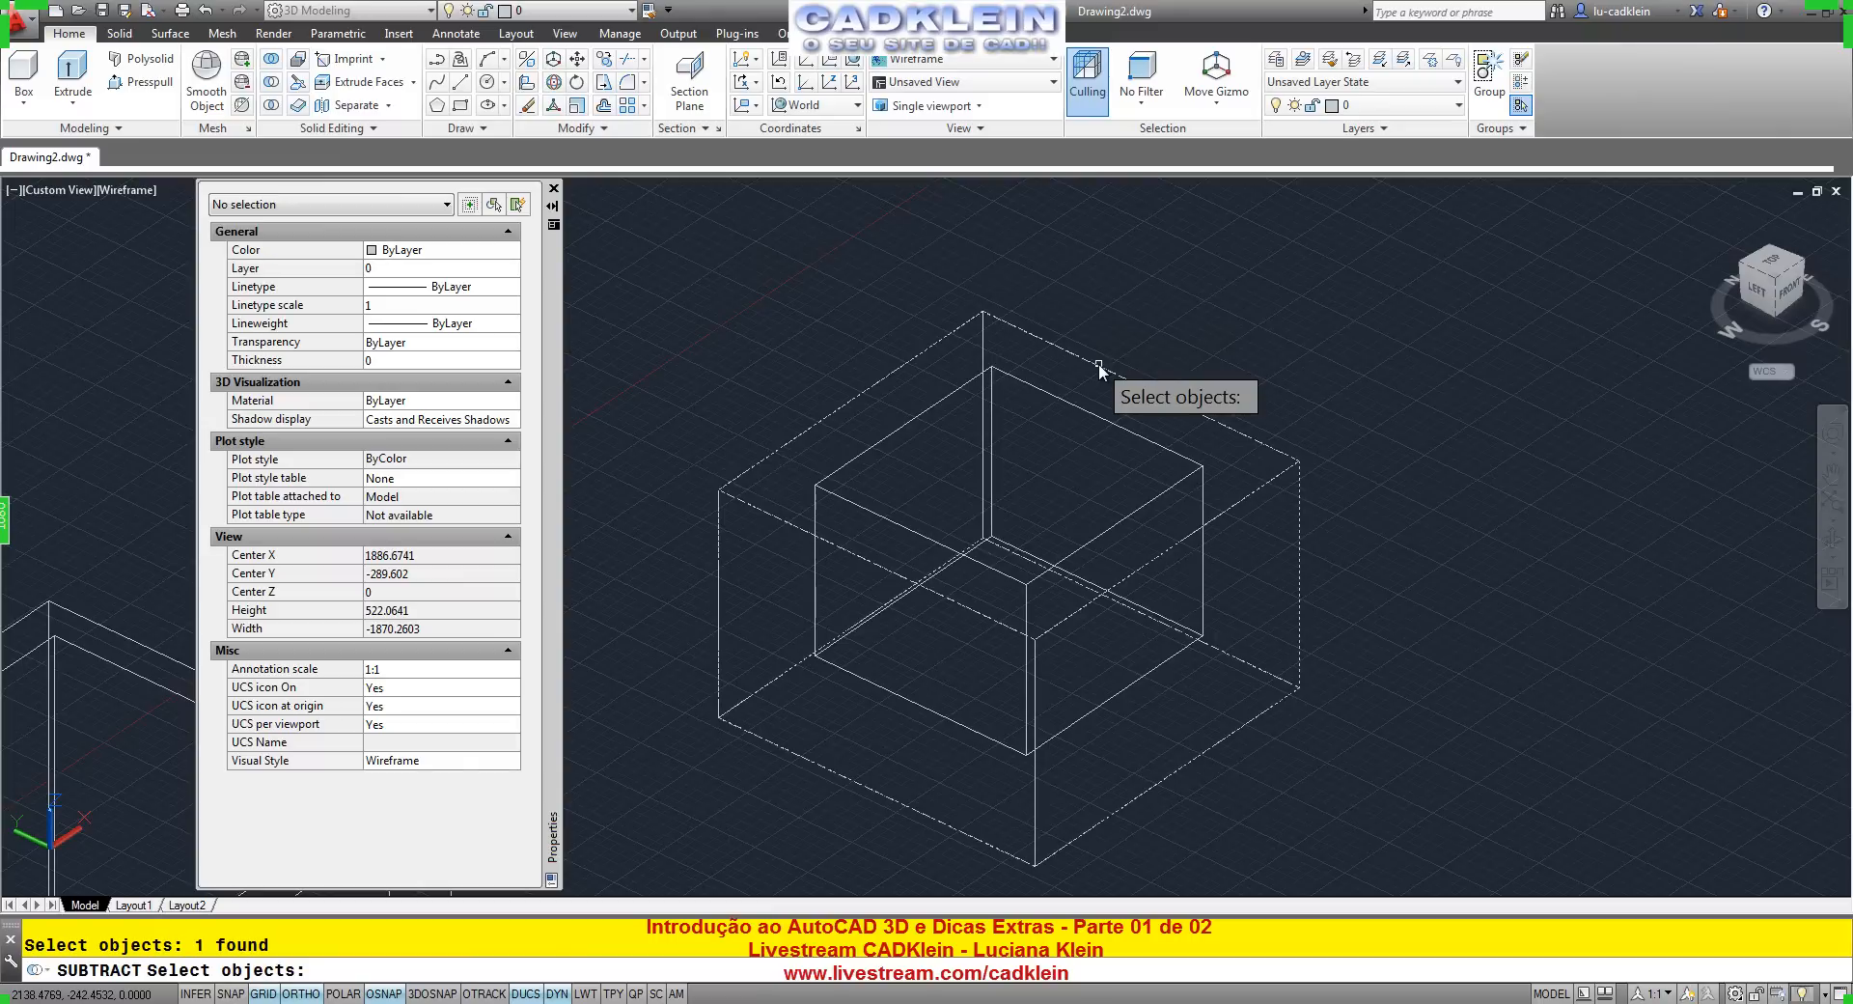
key(Return)
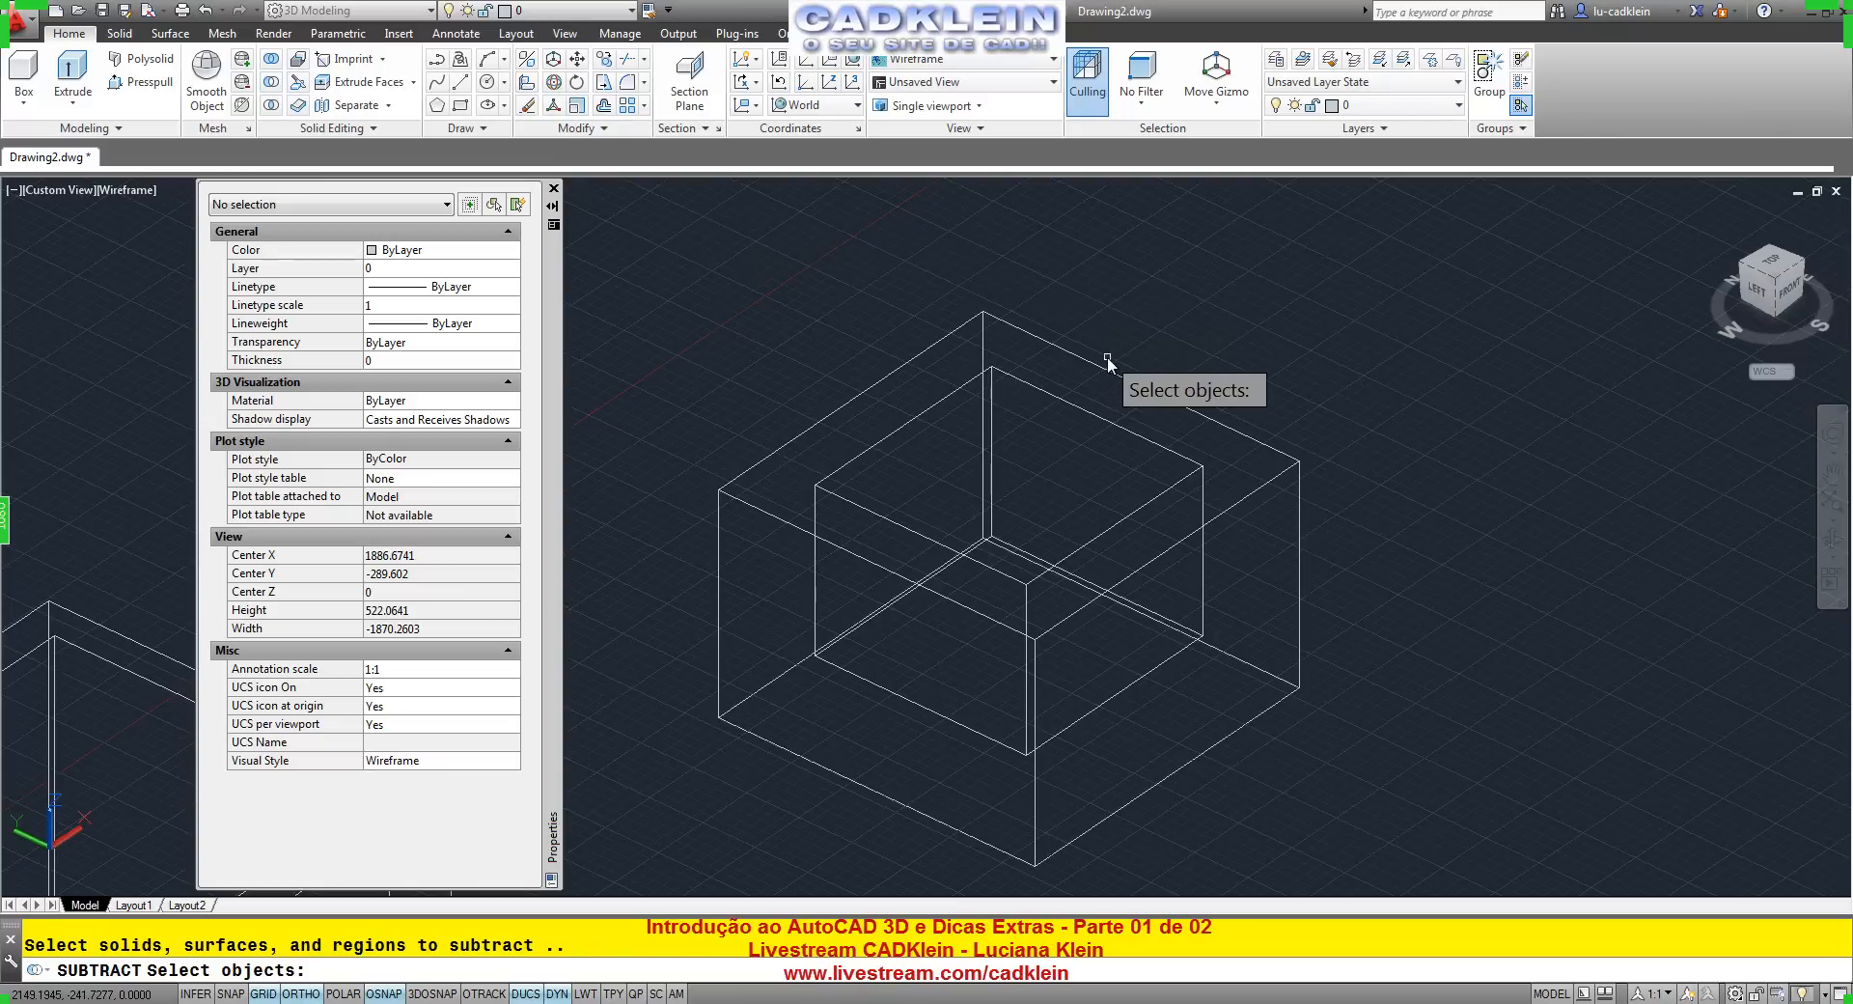
click(1044, 391)
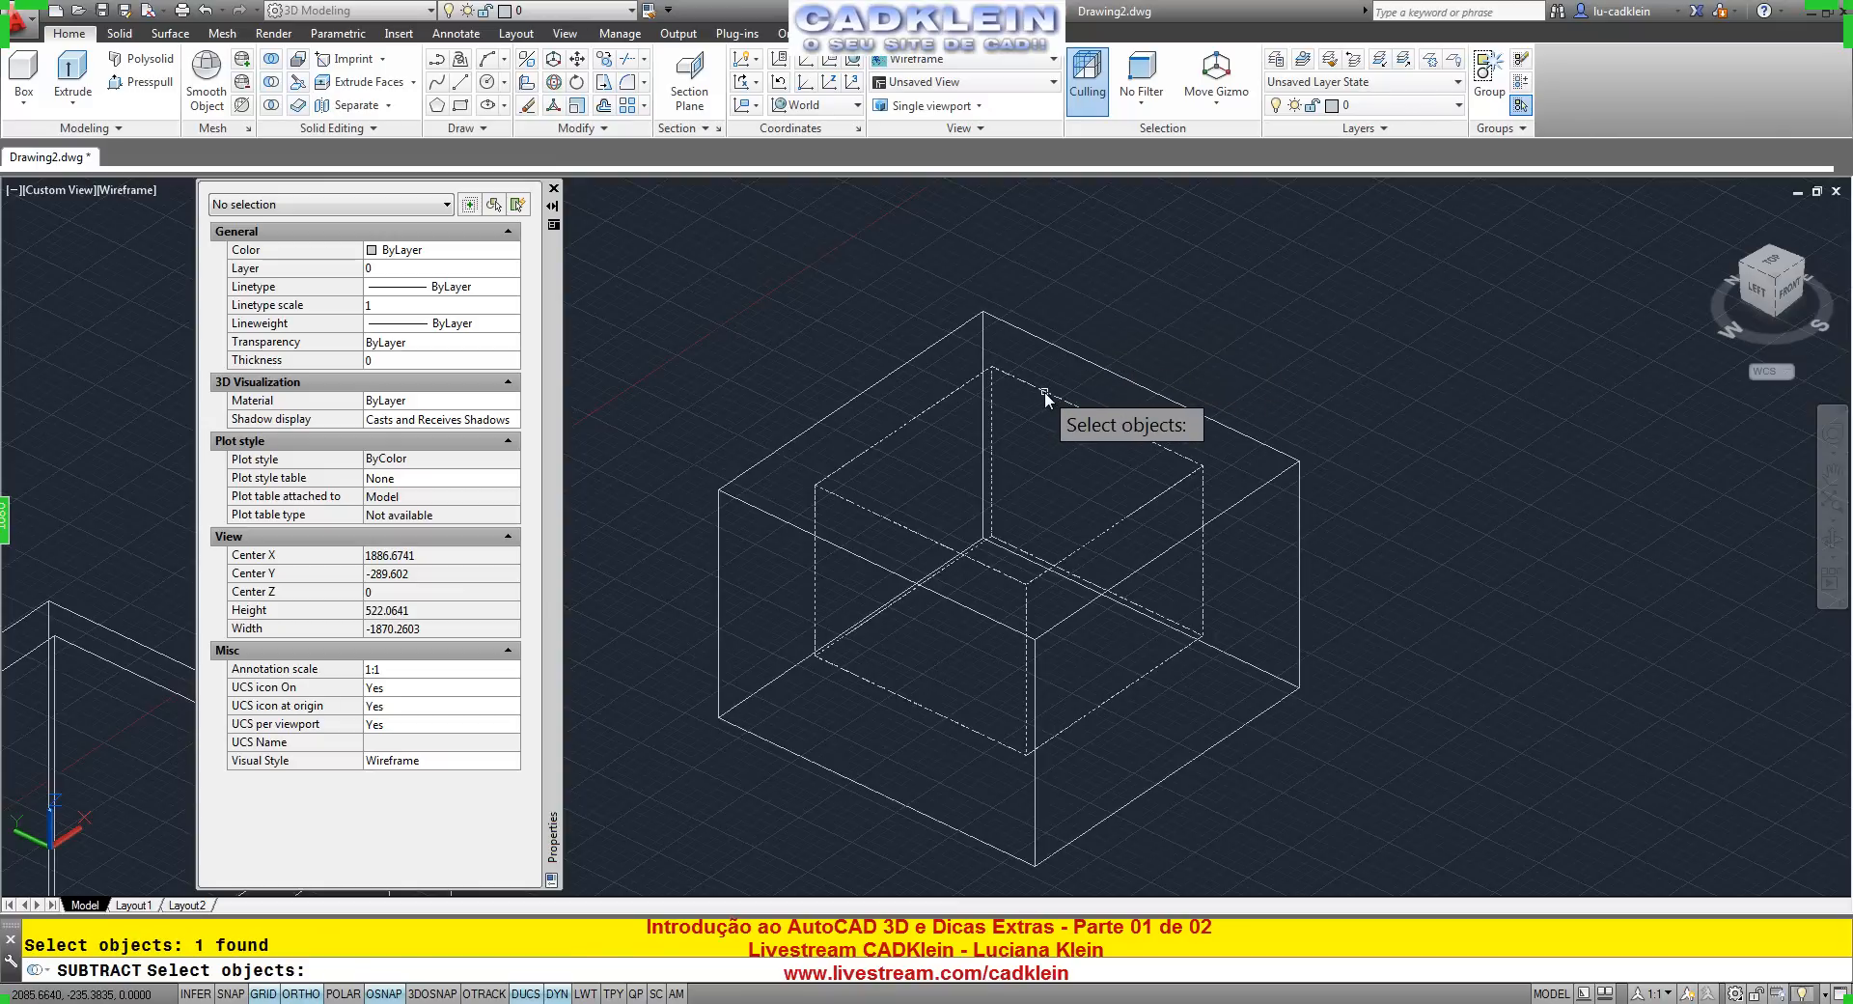
key(Return)
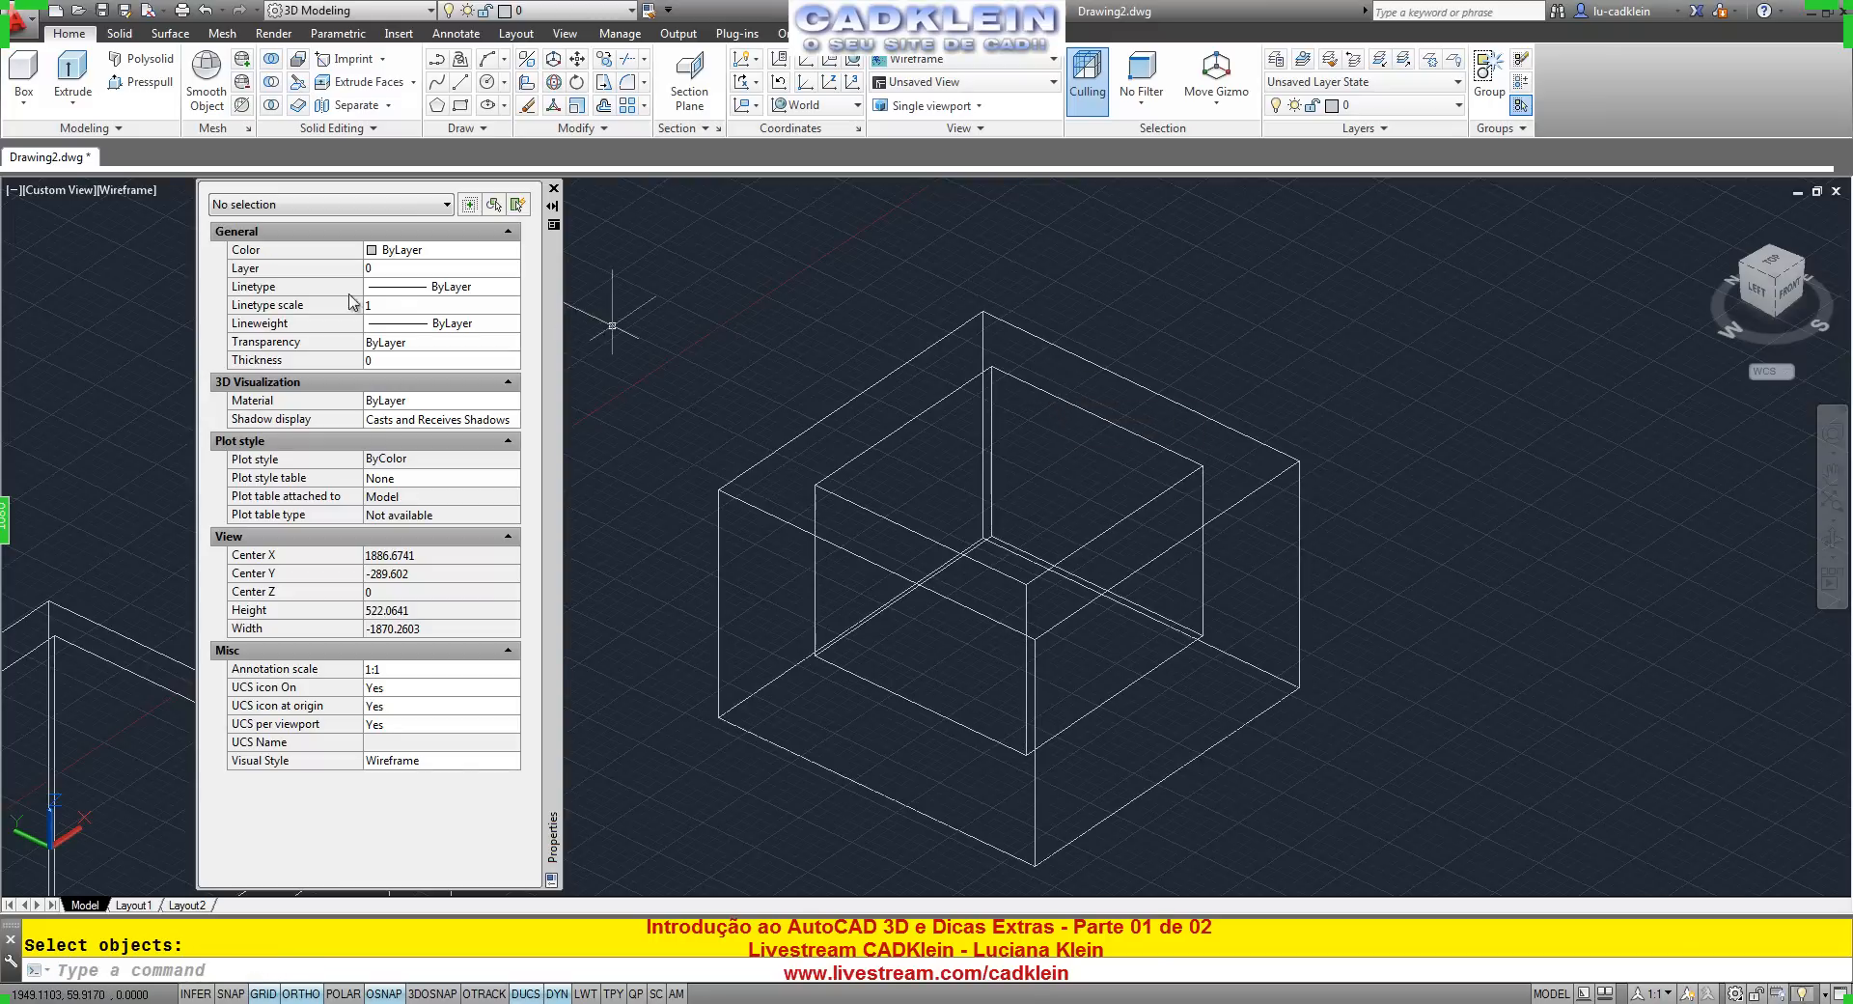
Set the visual style back to Conceptual and close the Properties palette.
click(129, 190)
click(237, 260)
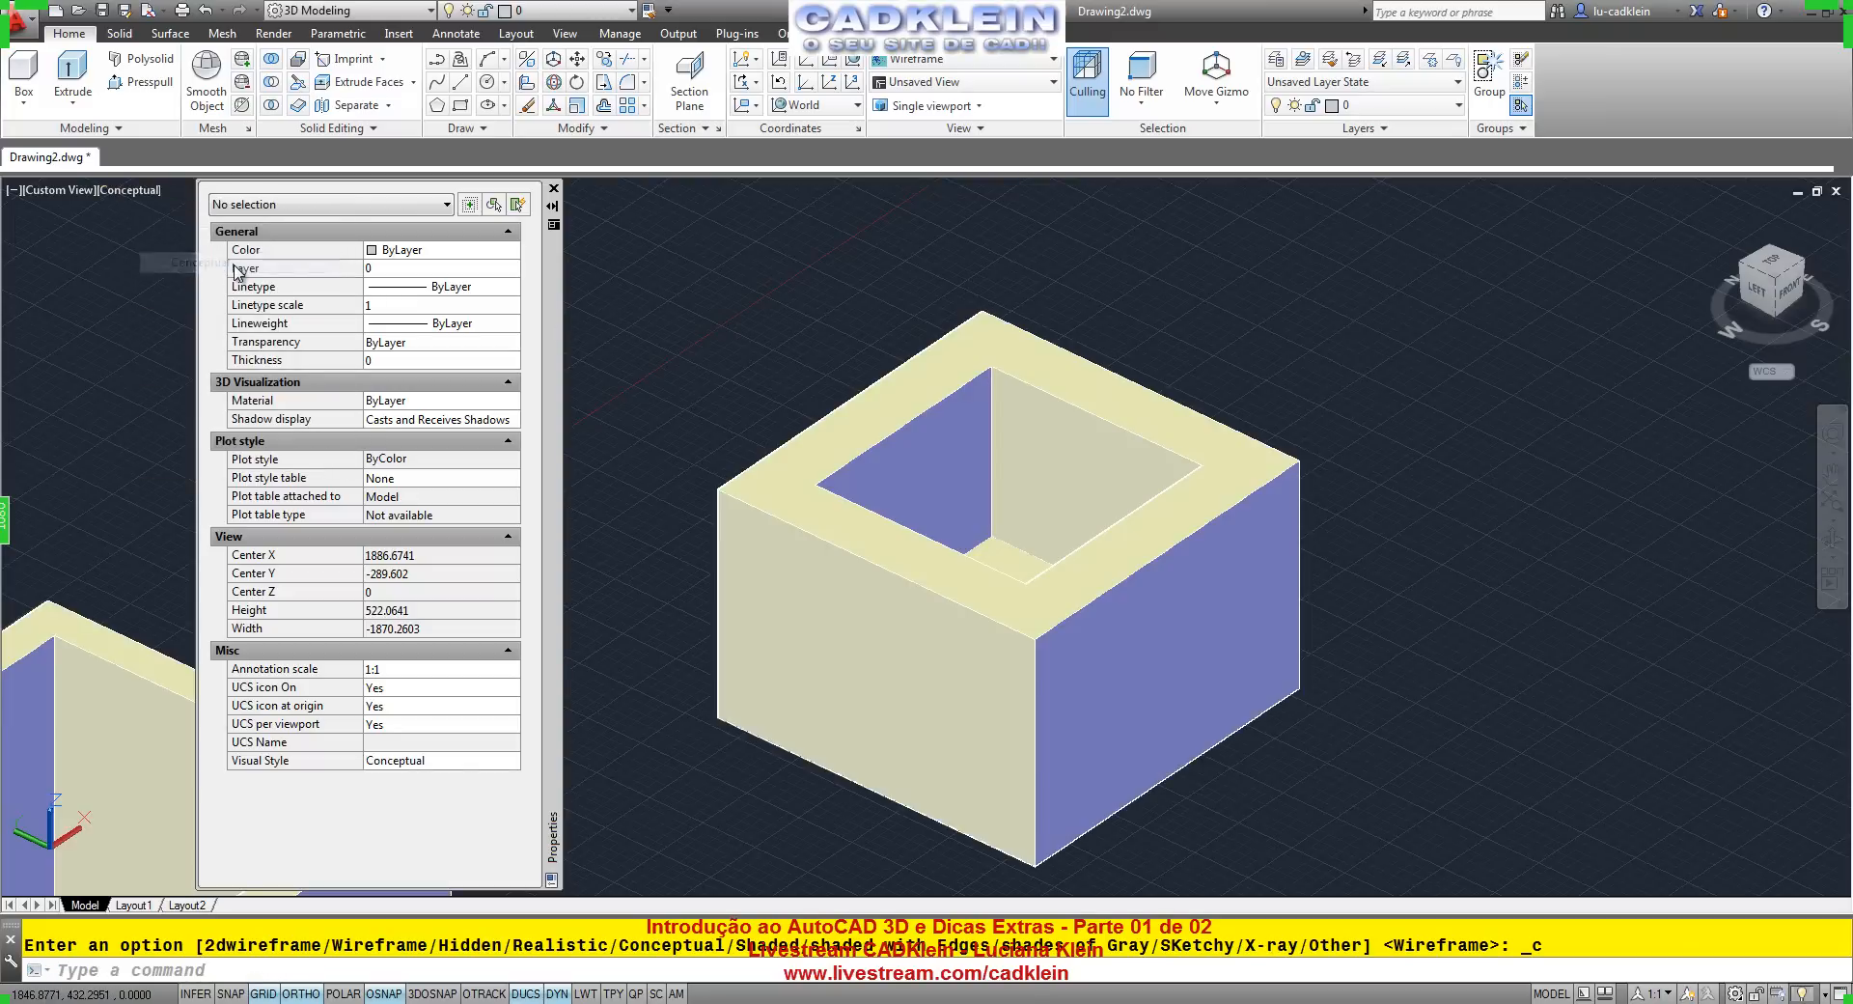
scroll(1335, 328, down, 3)
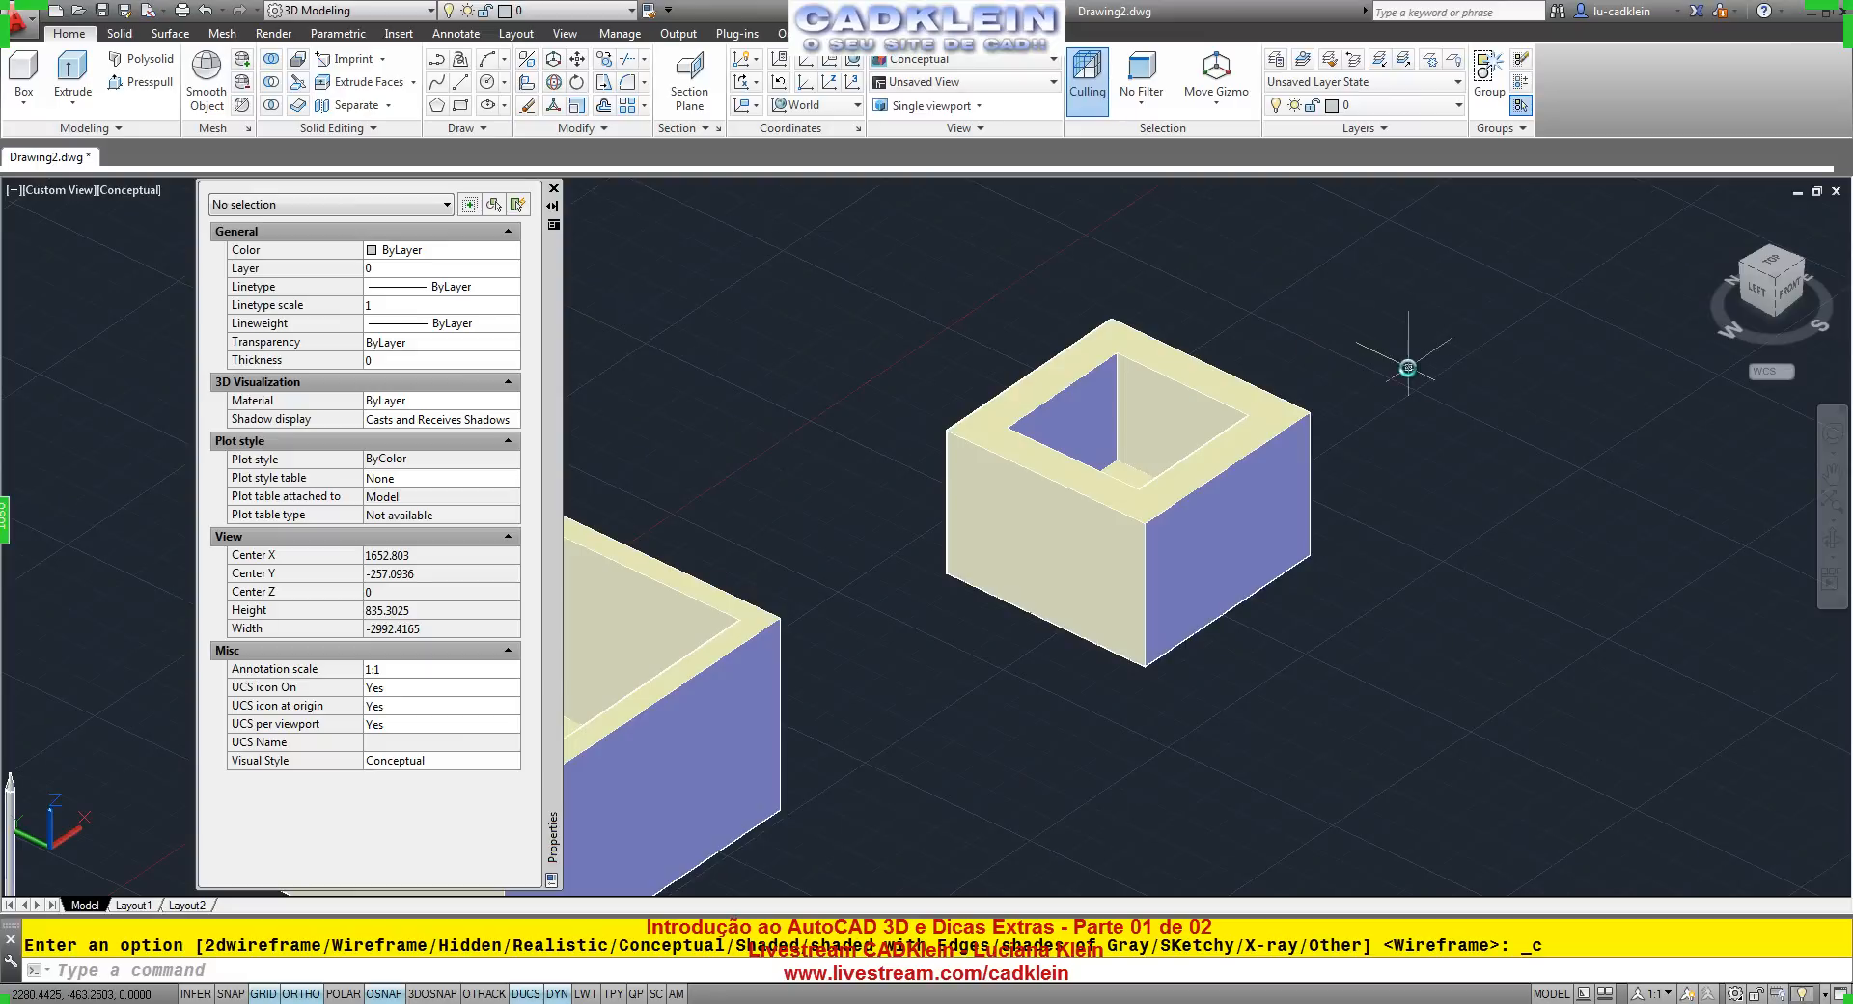
shift+middle_drag(1337, 330, 1371, 416)
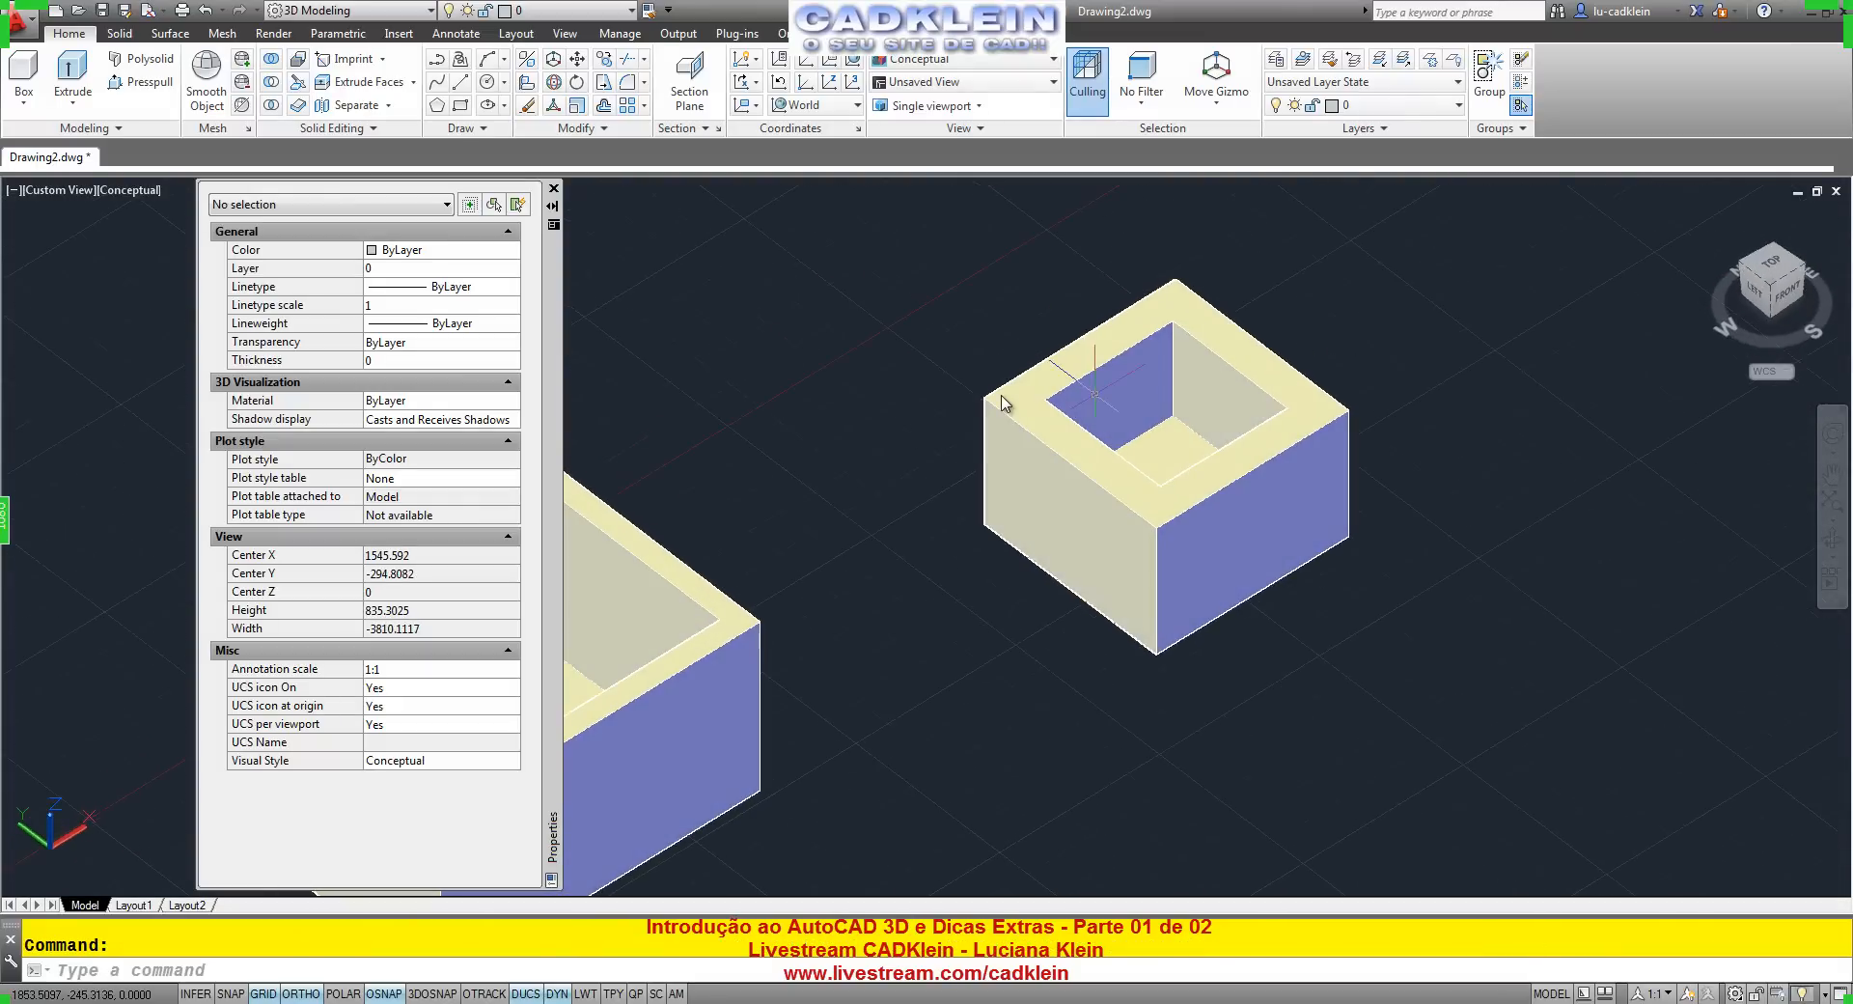
click(553, 188)
scroll(813, 415, down, 2)
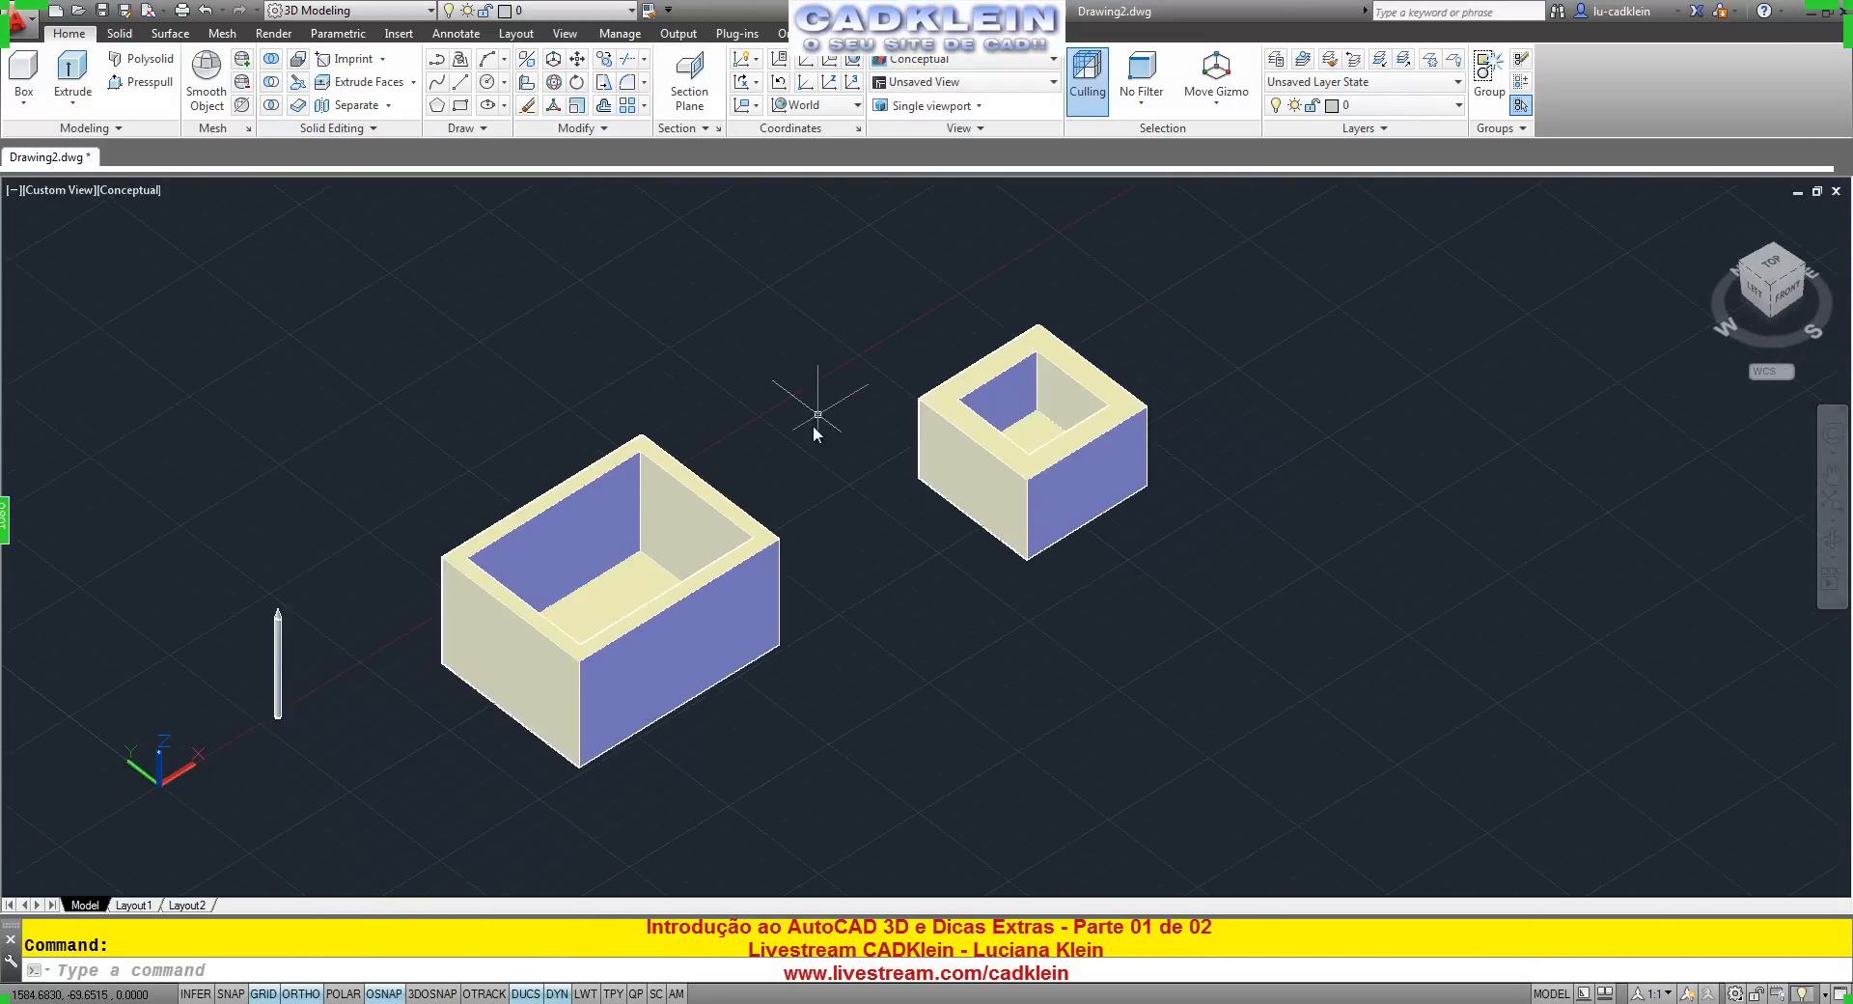
middle_drag(815, 418, 1014, 438)
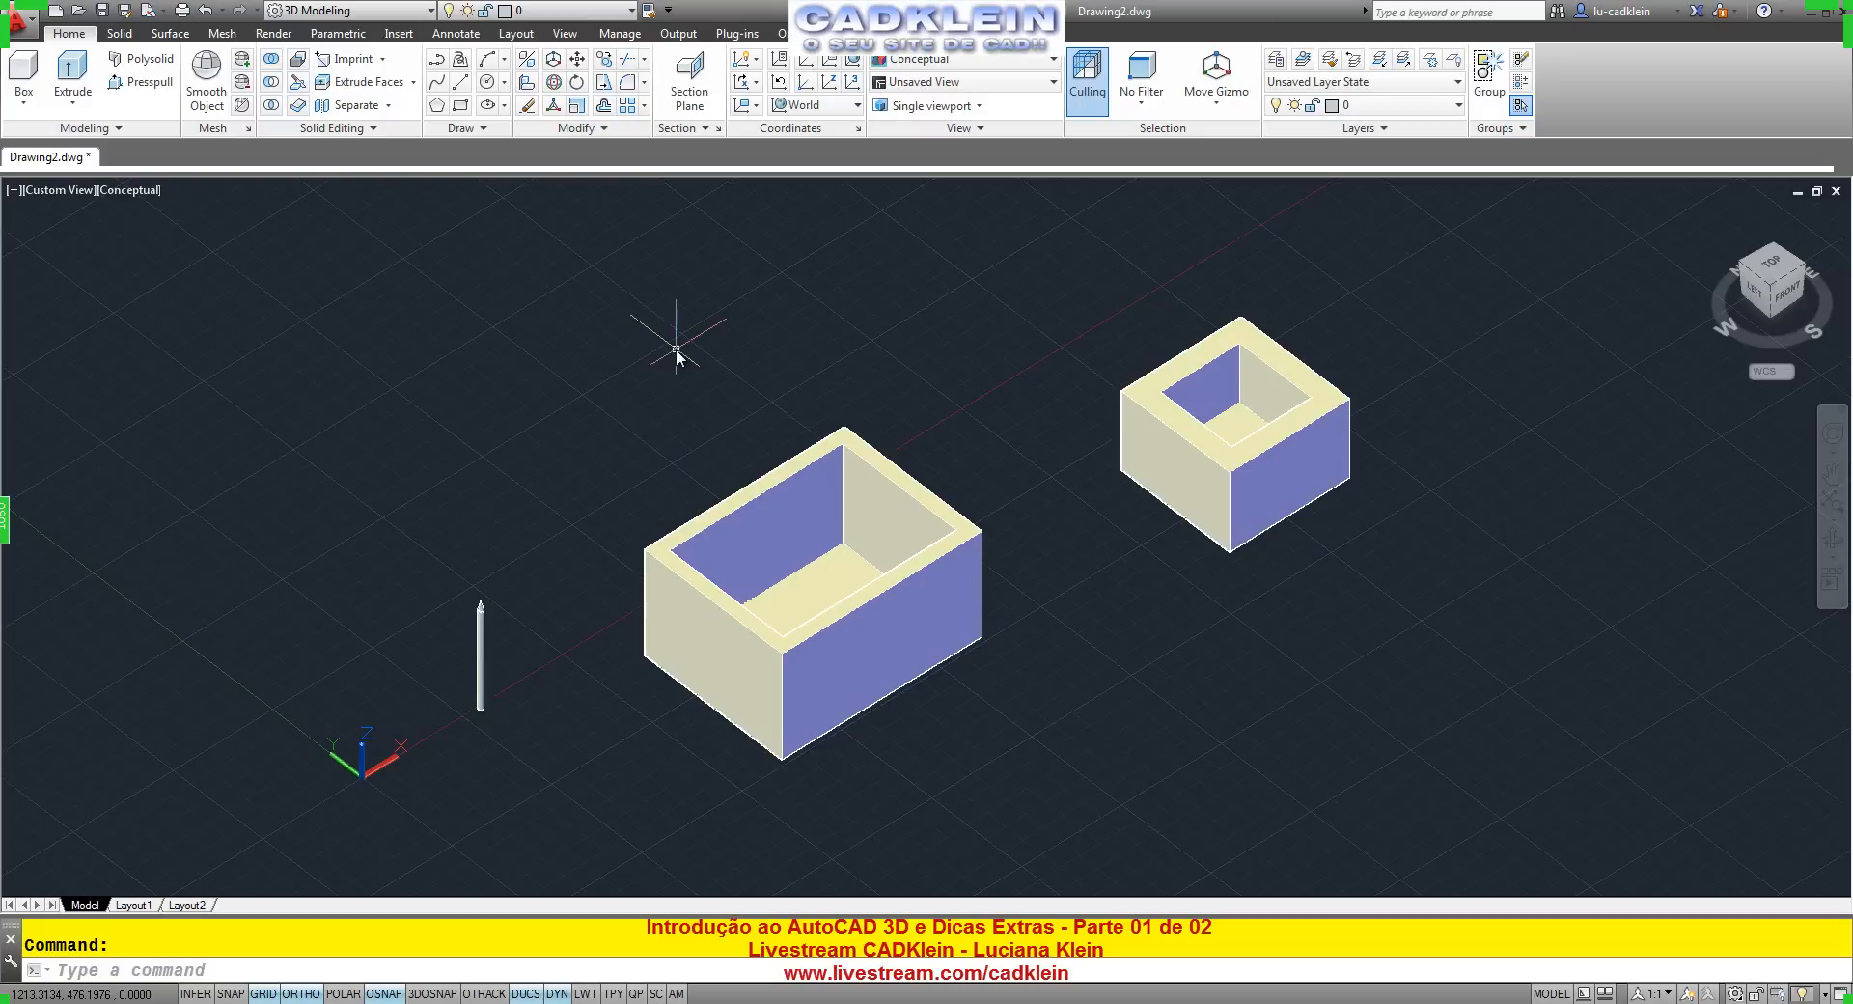
Create a low, narrow box as a stair tread in the empty area in front of the two hollow boxes.
click(23, 69)
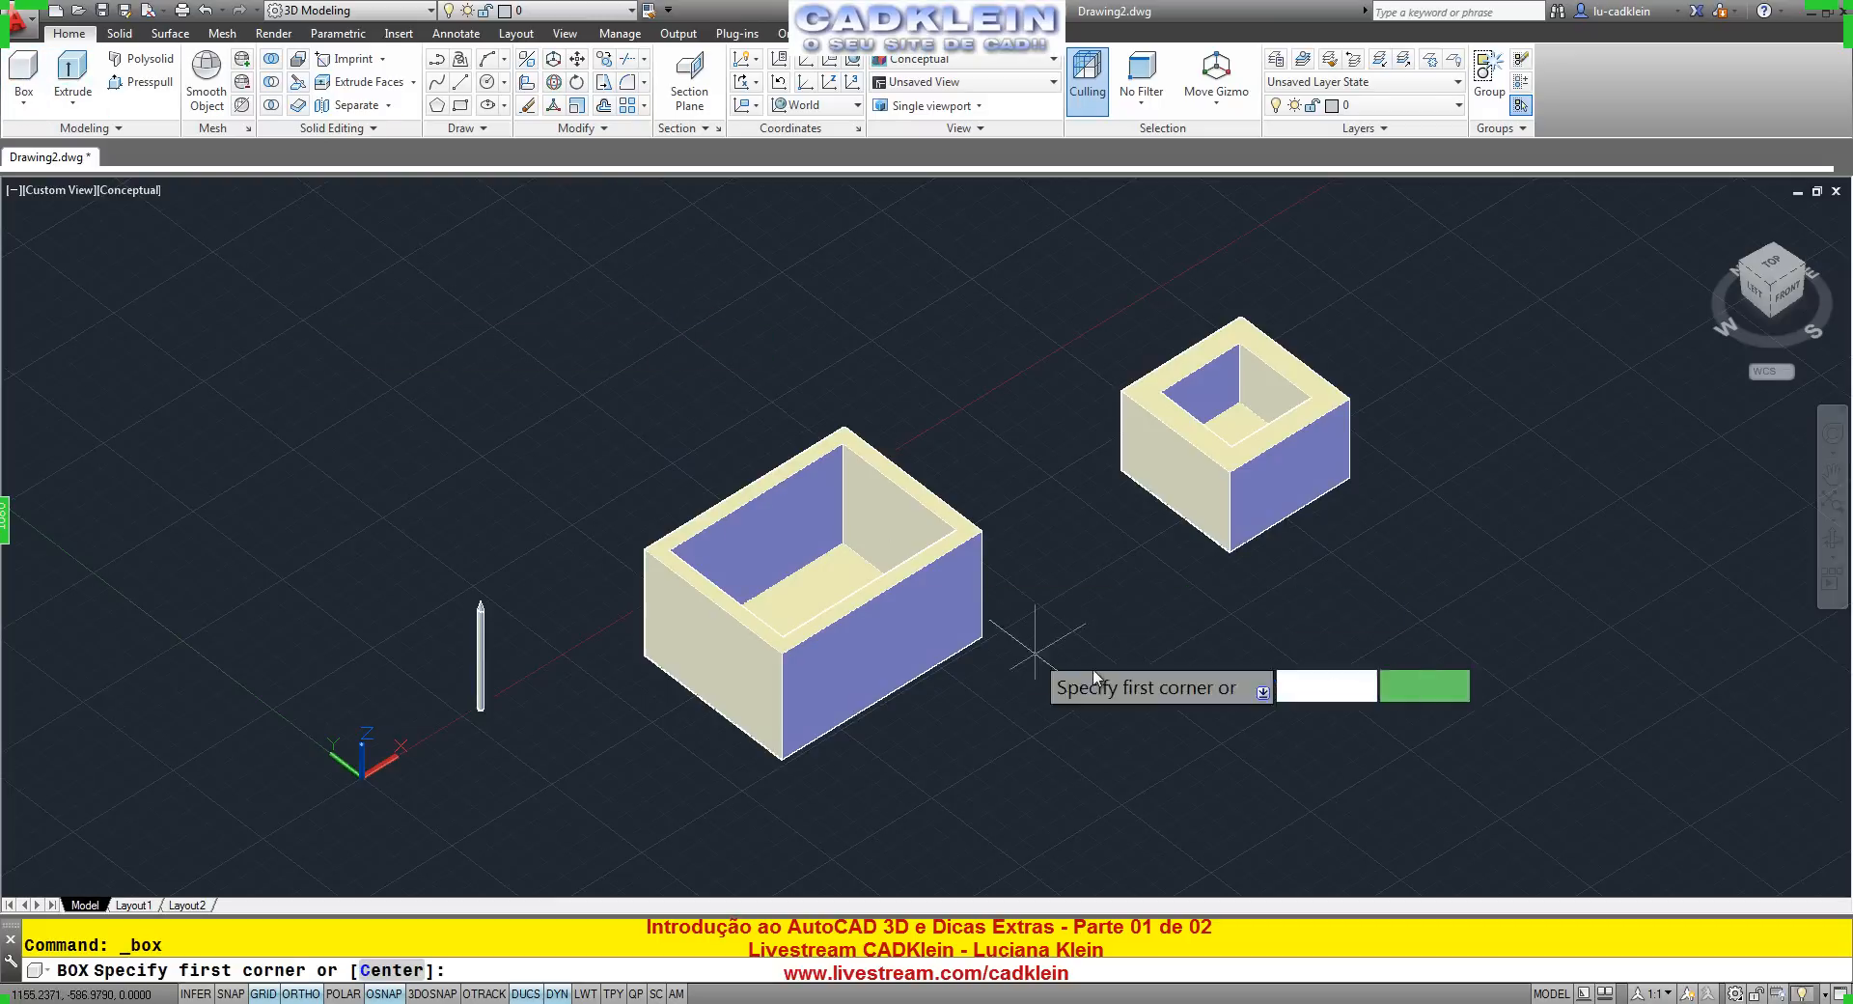
click(1040, 797)
click(1211, 703)
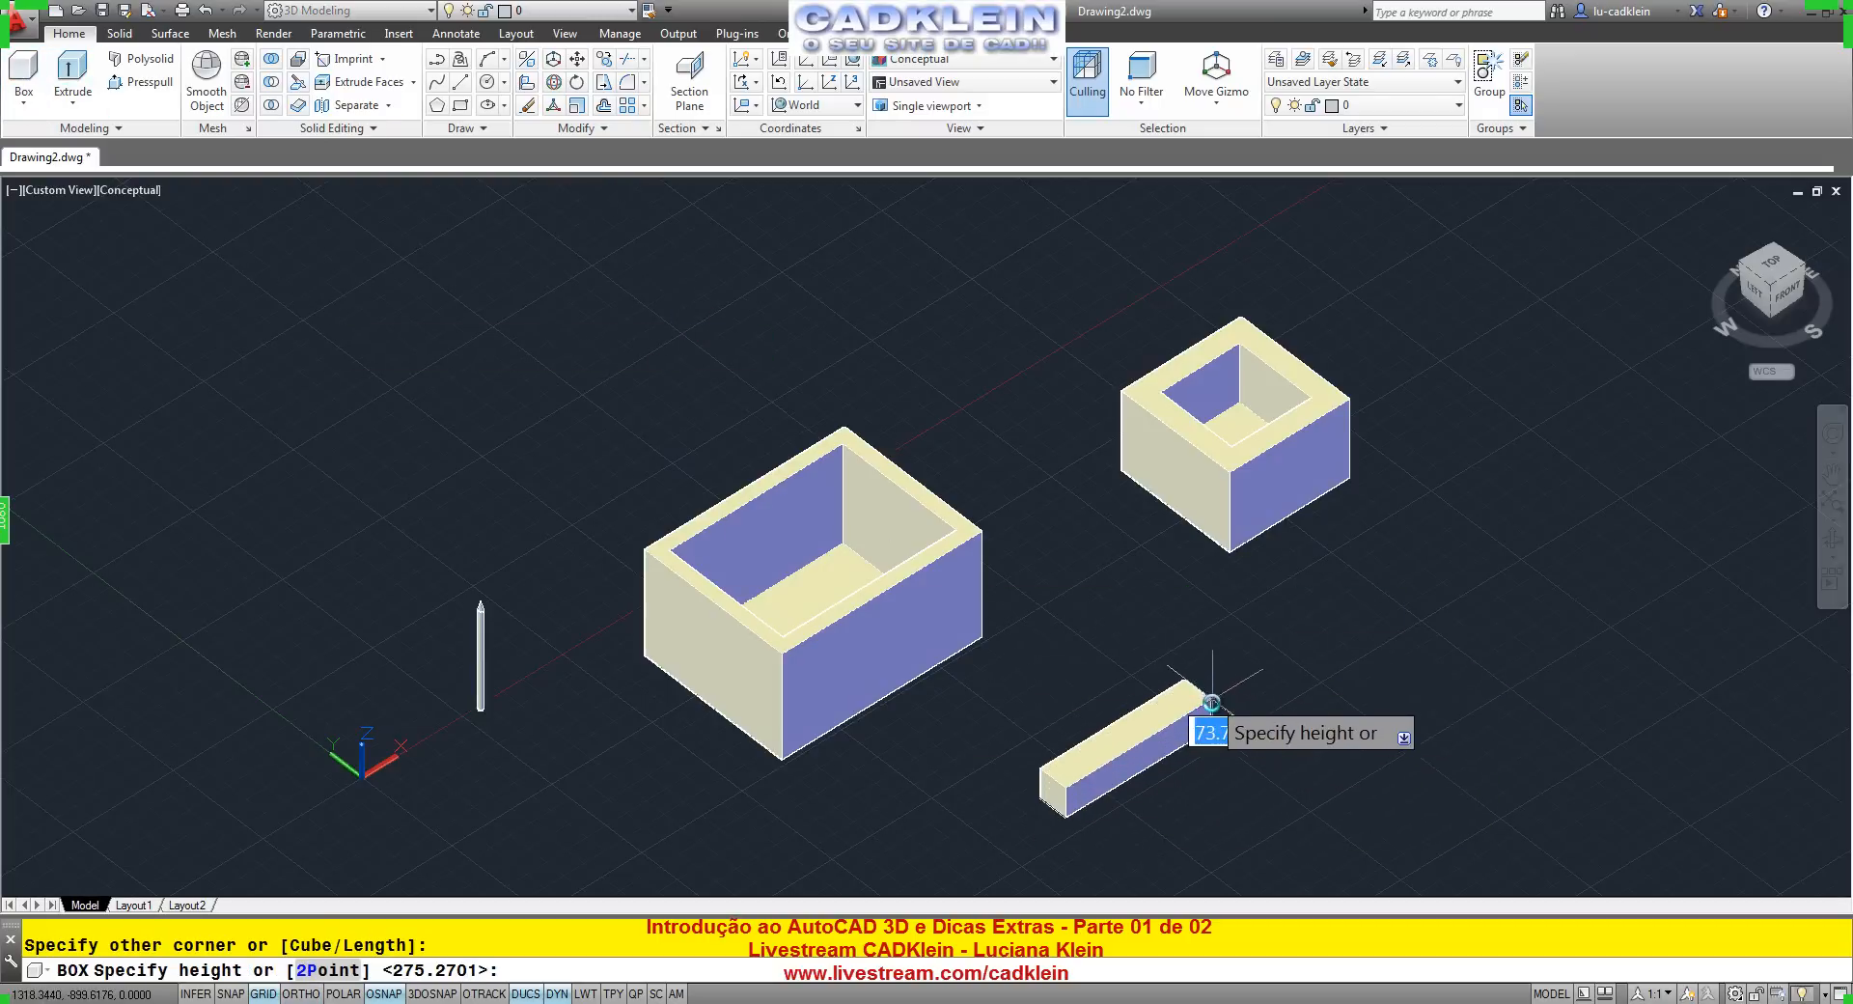
click(1211, 702)
scroll(1191, 762, up, 3)
middle_drag(1191, 795, 1219, 639)
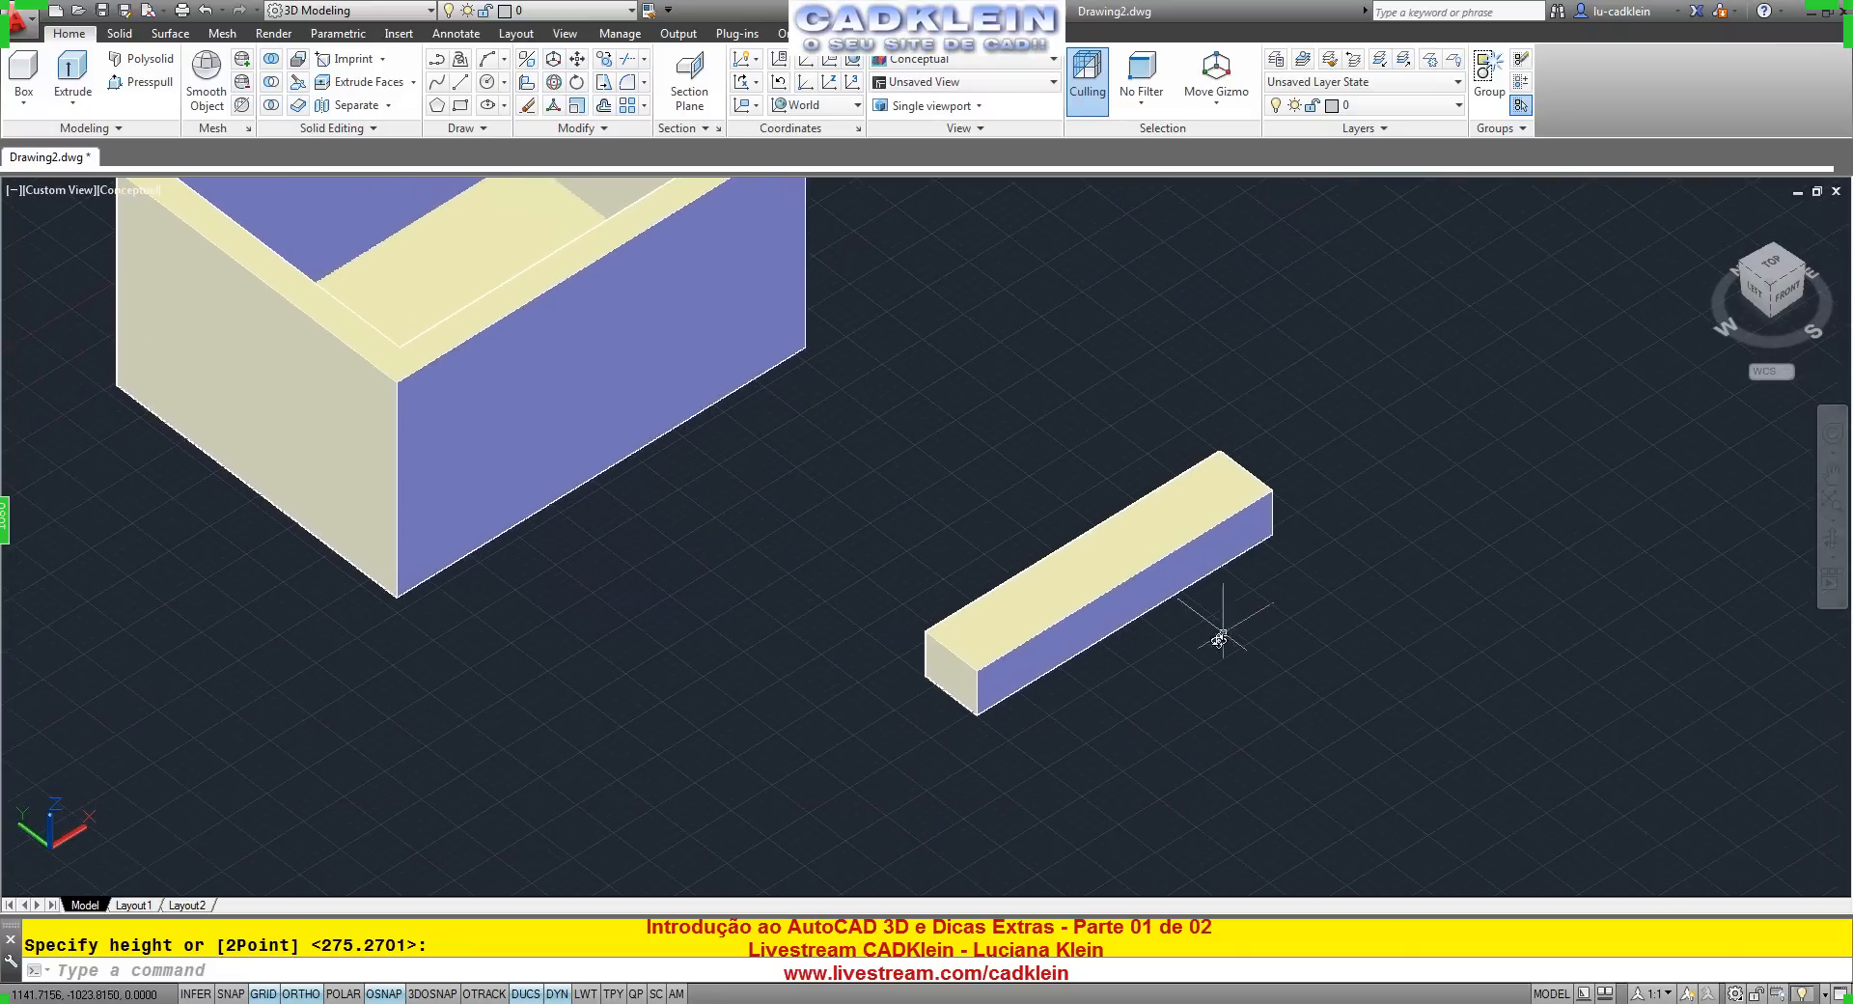
shift+middle_drag(1046, 729, 1146, 670)
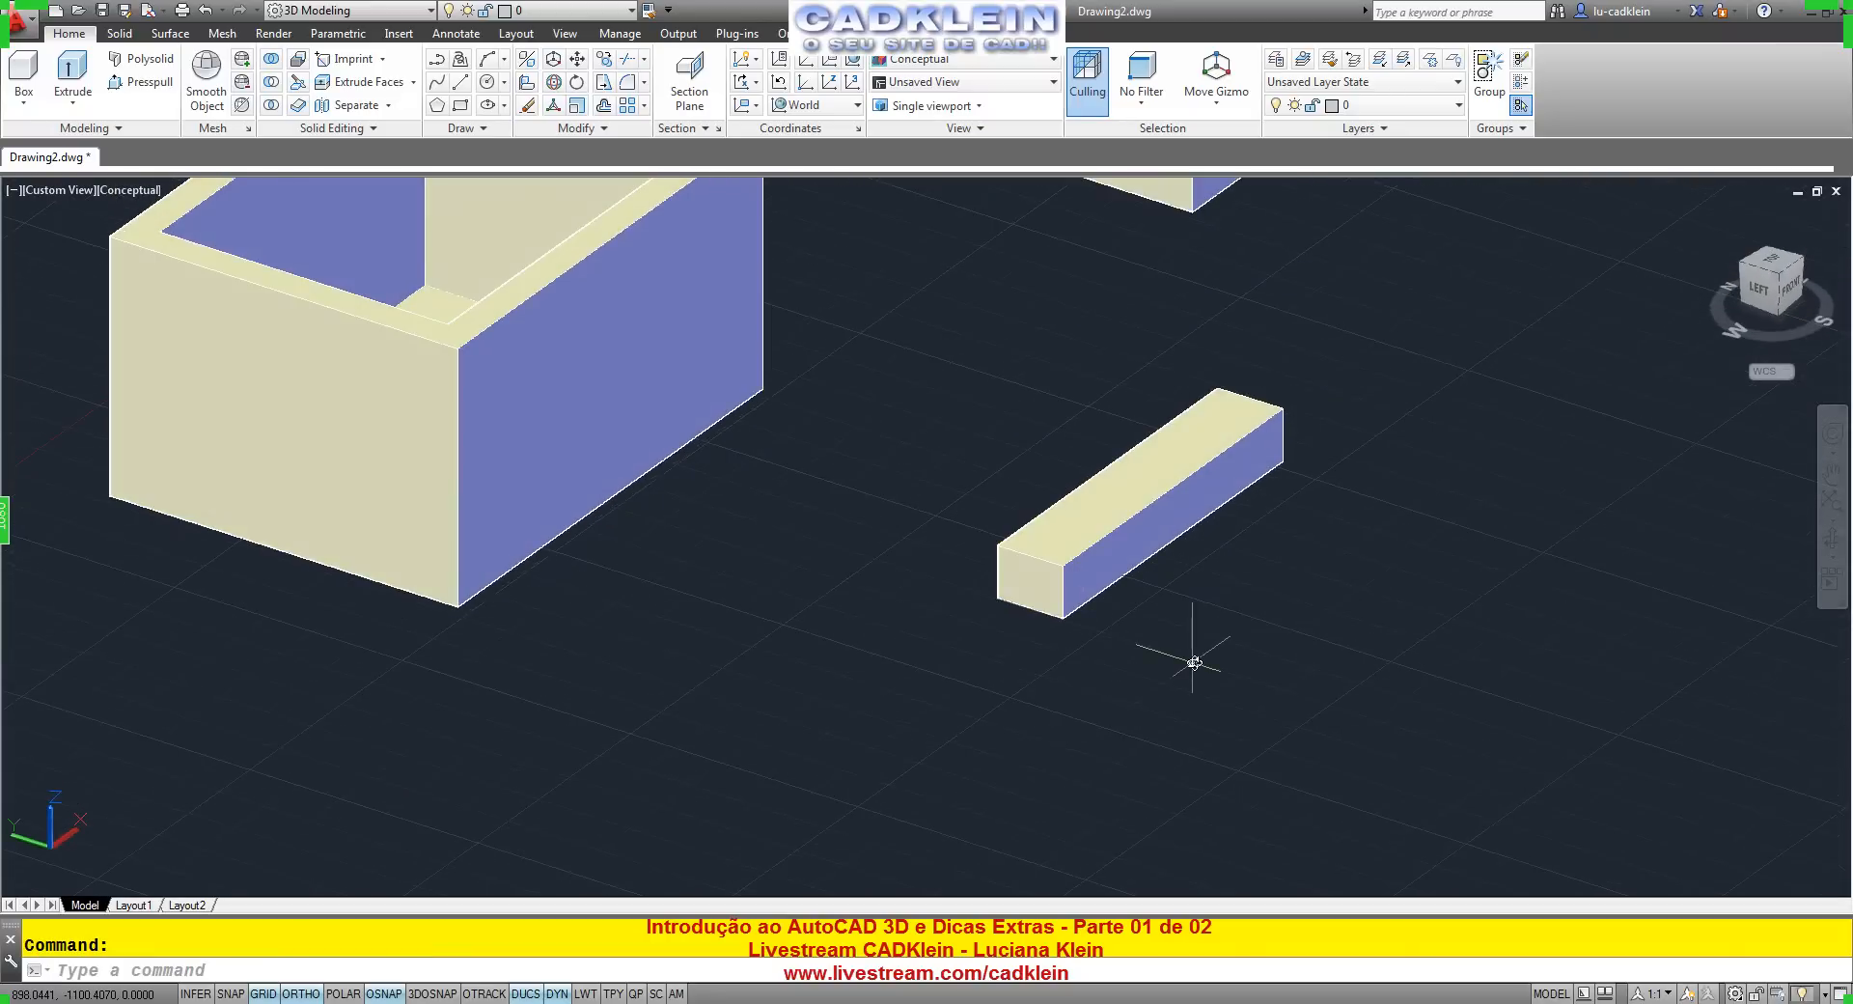
Copy the narrow box five times as ascending steps, from its lower front corner to each preceding step's opposite upper front corner, turning Ortho off partway.
text(co)
key(Return)
click(1117, 536)
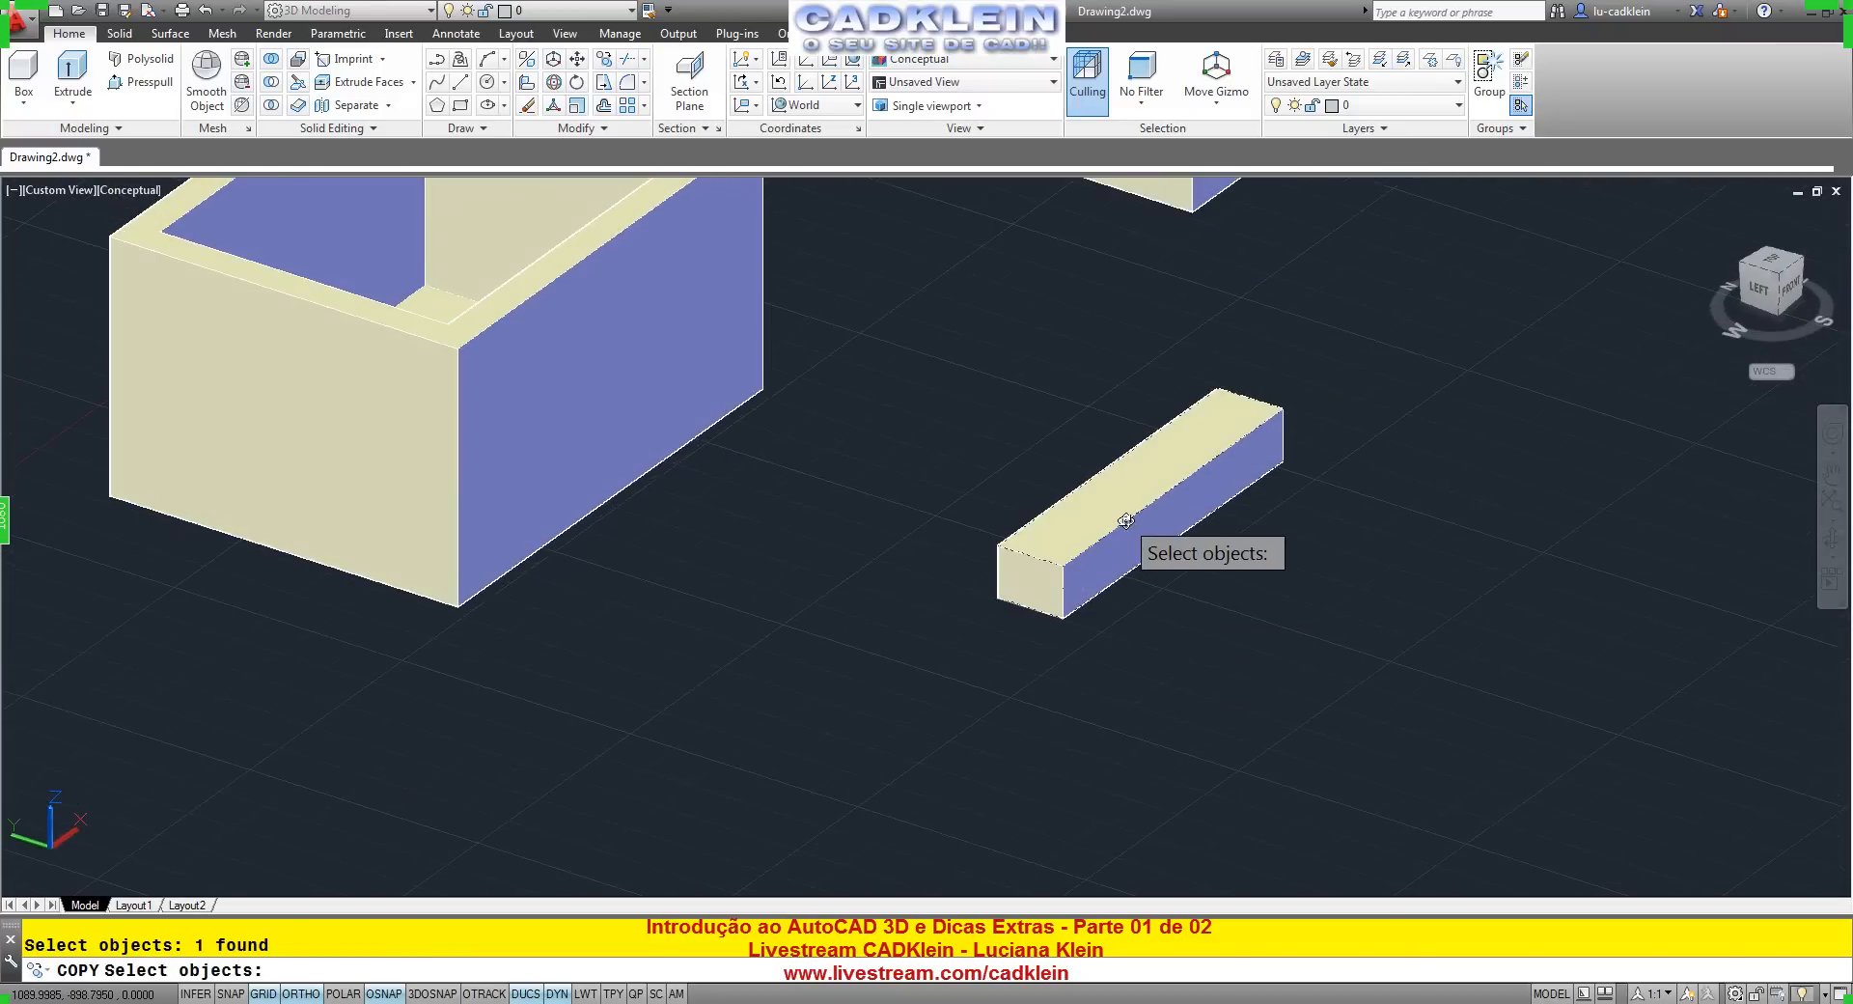
key(Return)
click(999, 599)
click(1064, 560)
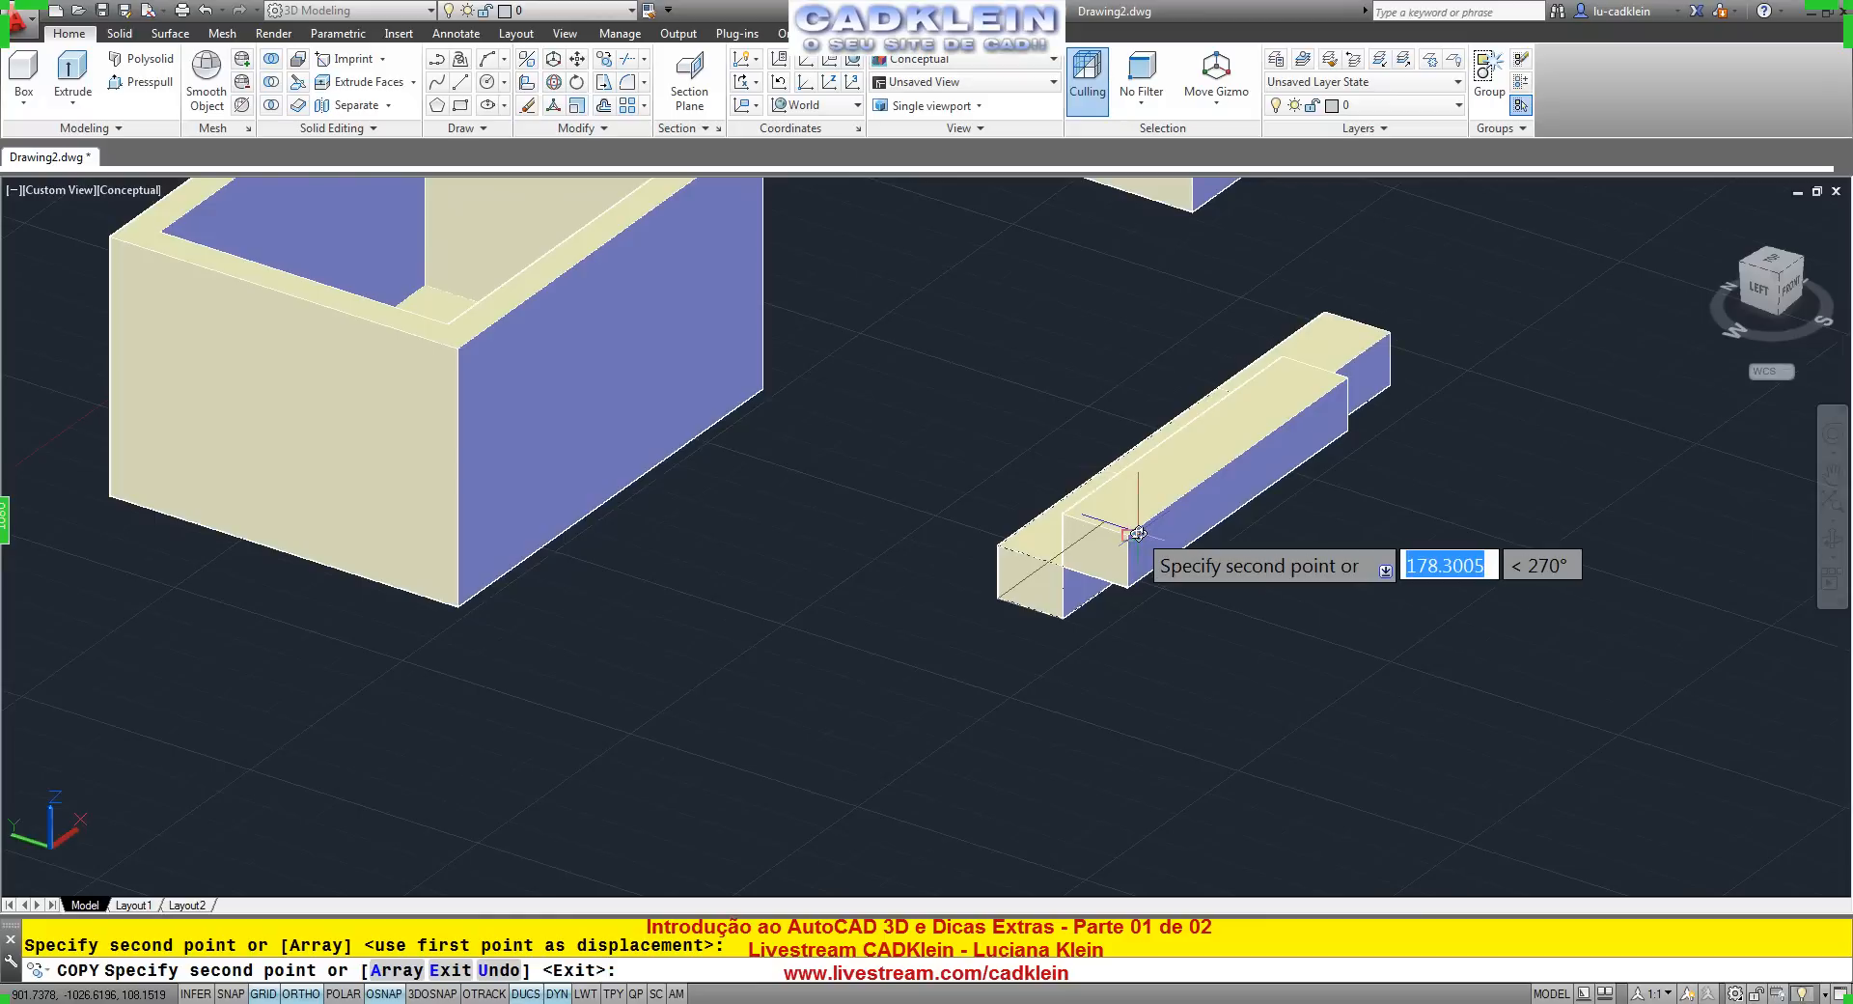
click(1138, 533)
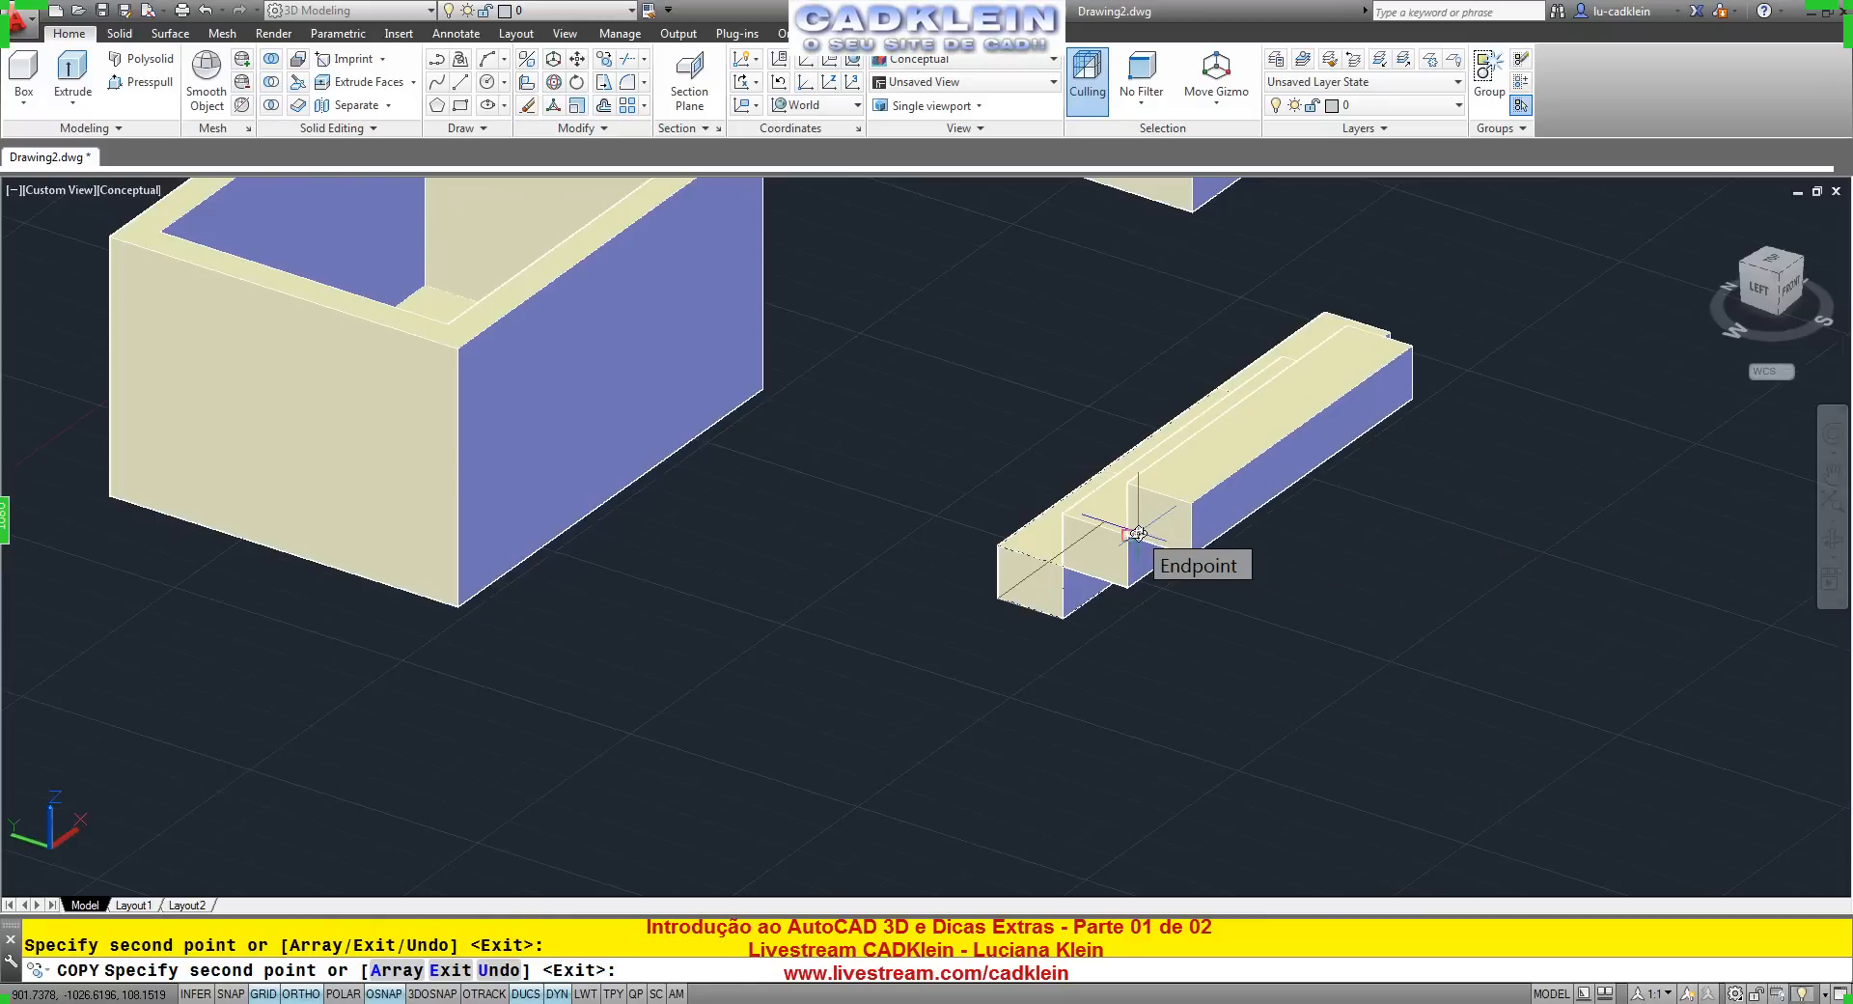
click(1202, 490)
key(F8)
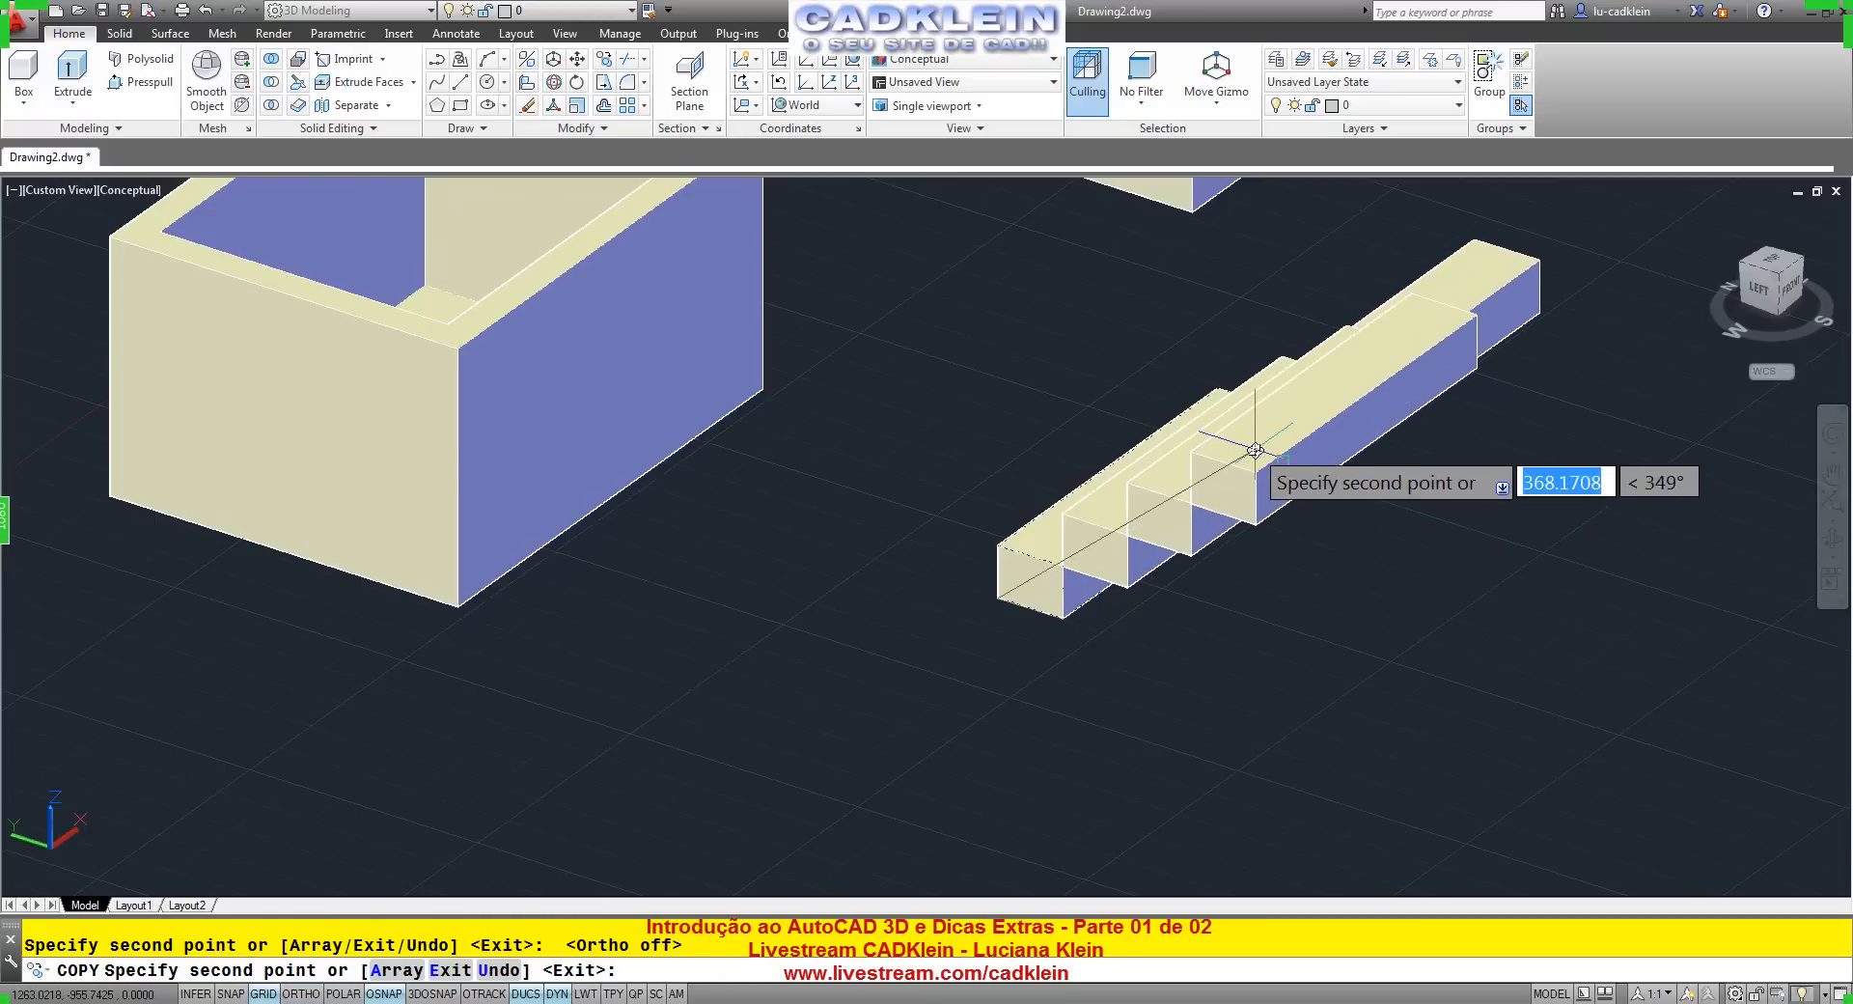
click(1254, 451)
click(1319, 416)
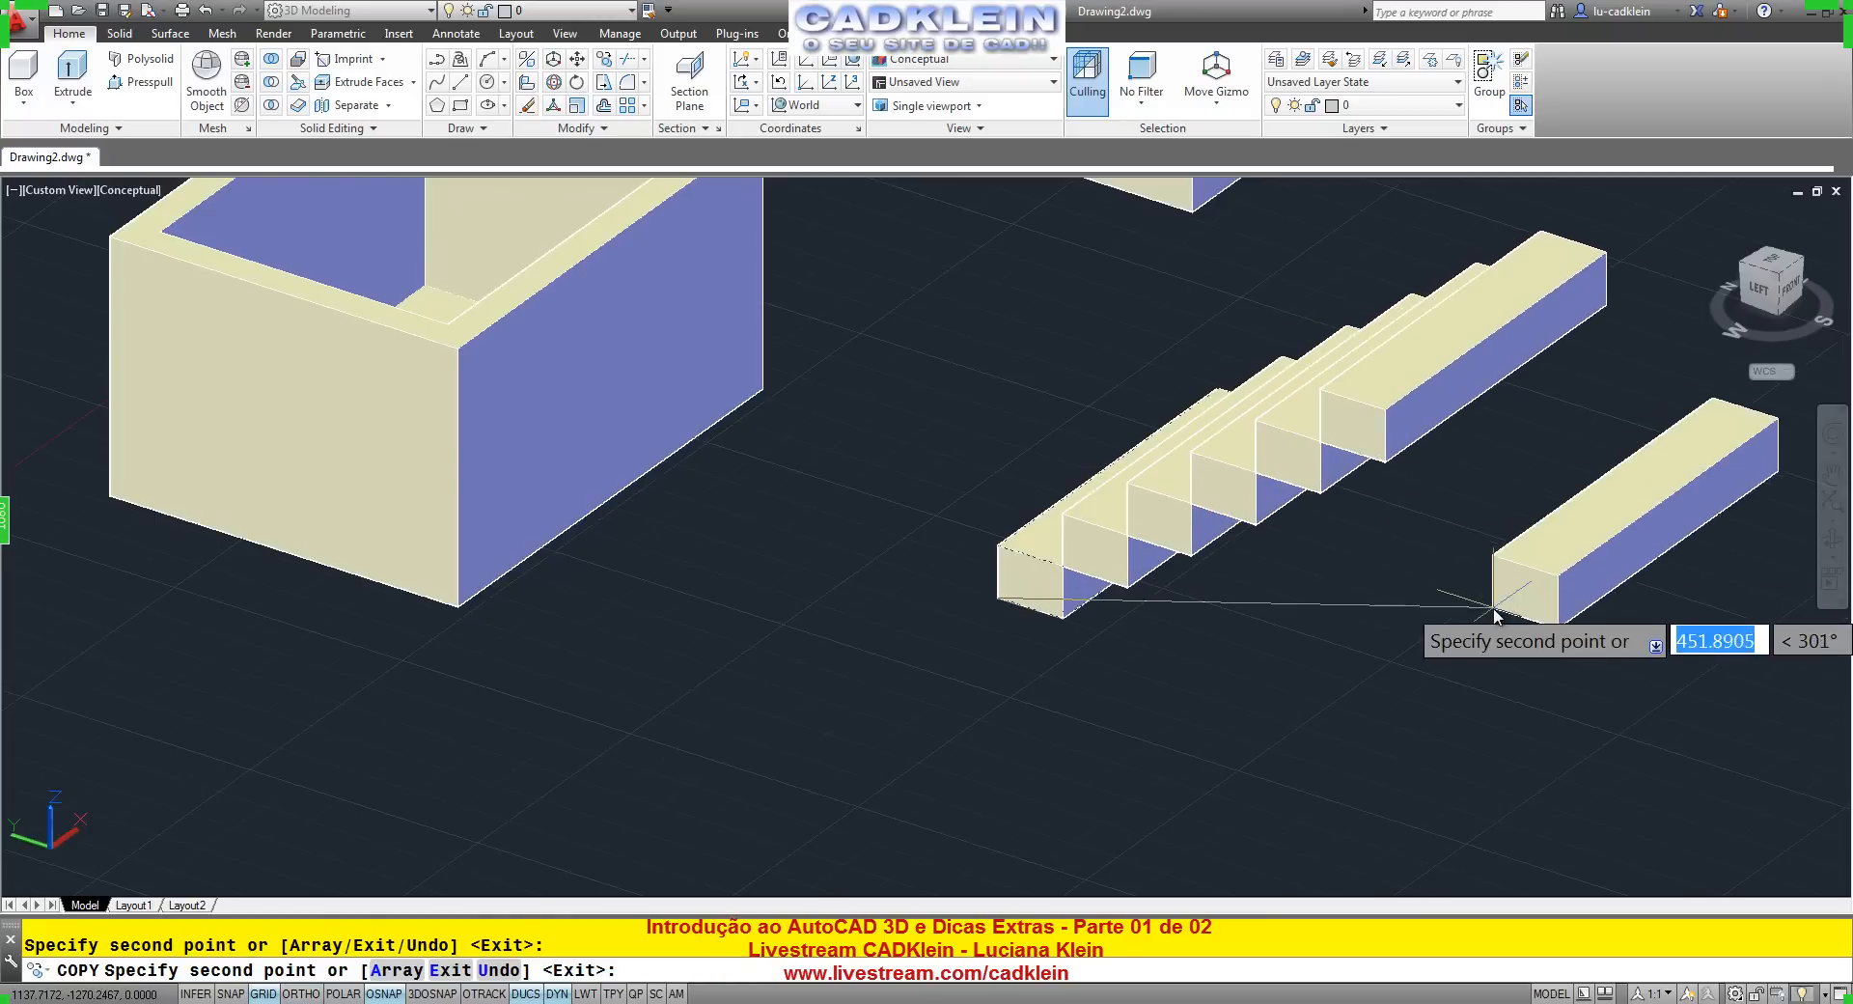
key(Escape)
middle_drag(1405, 587, 1108, 649)
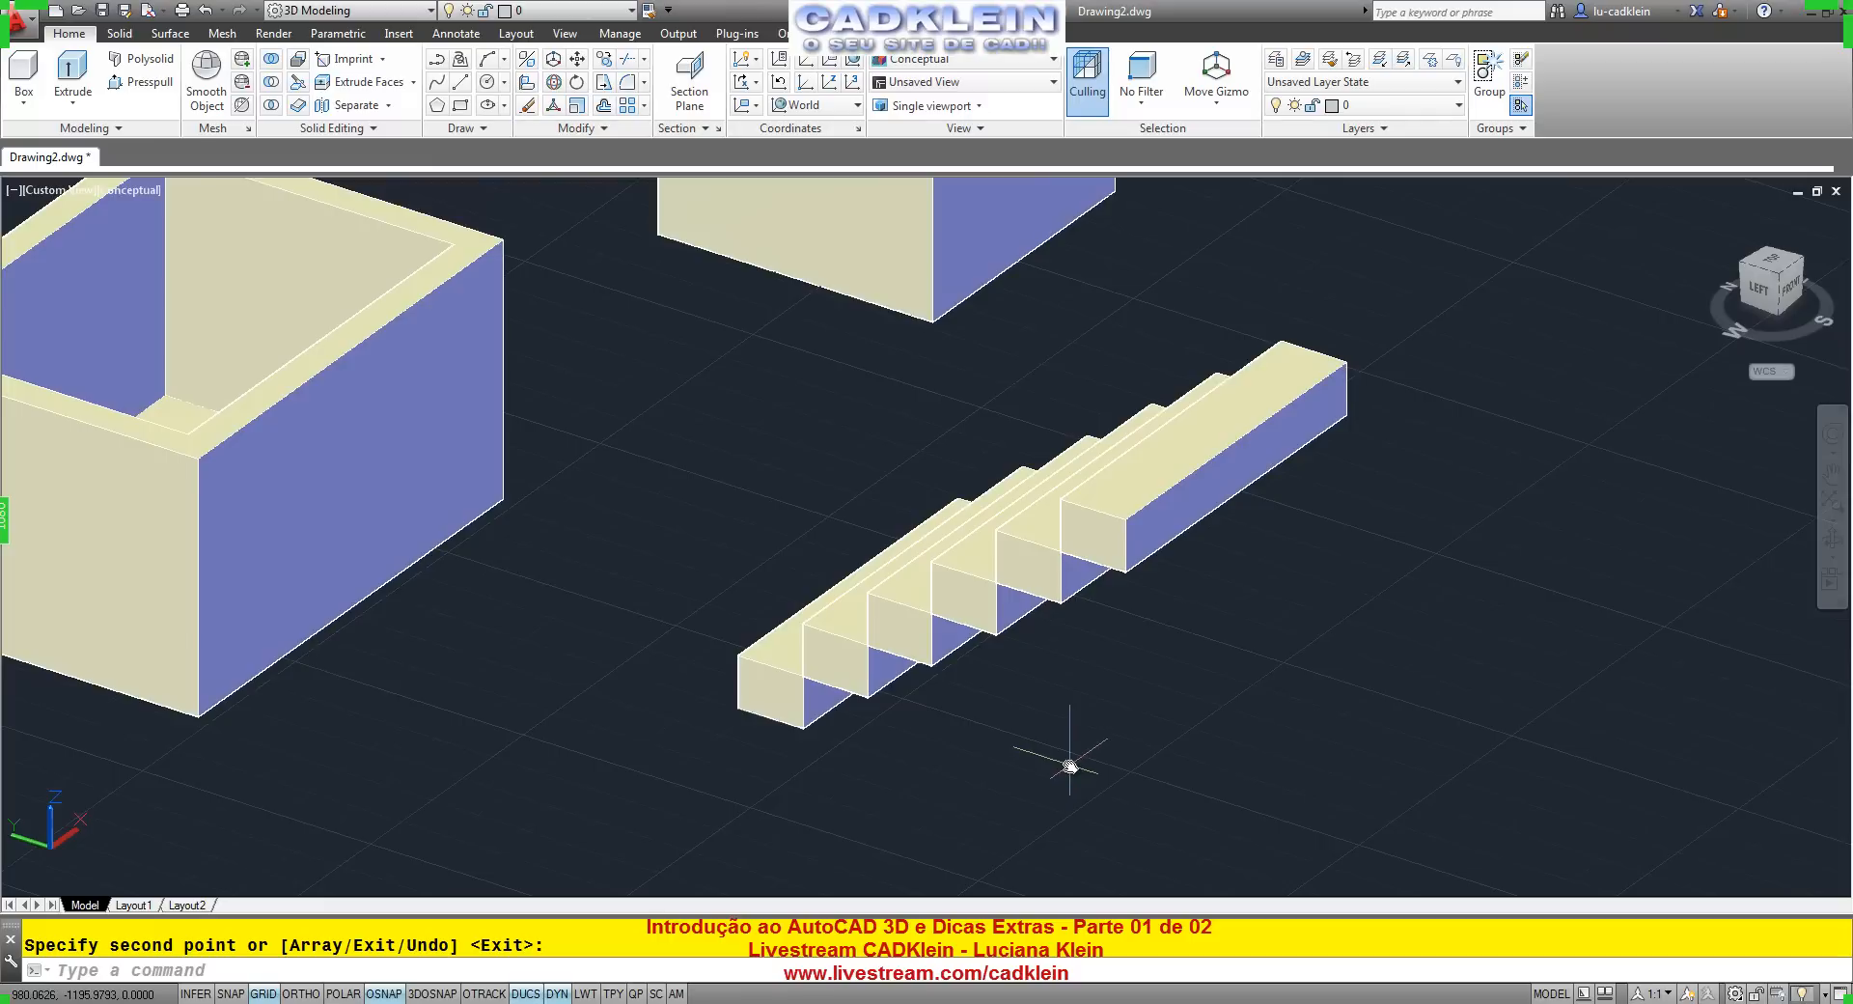
scroll(1066, 765, down, 4)
middle_drag(1037, 716, 1146, 533)
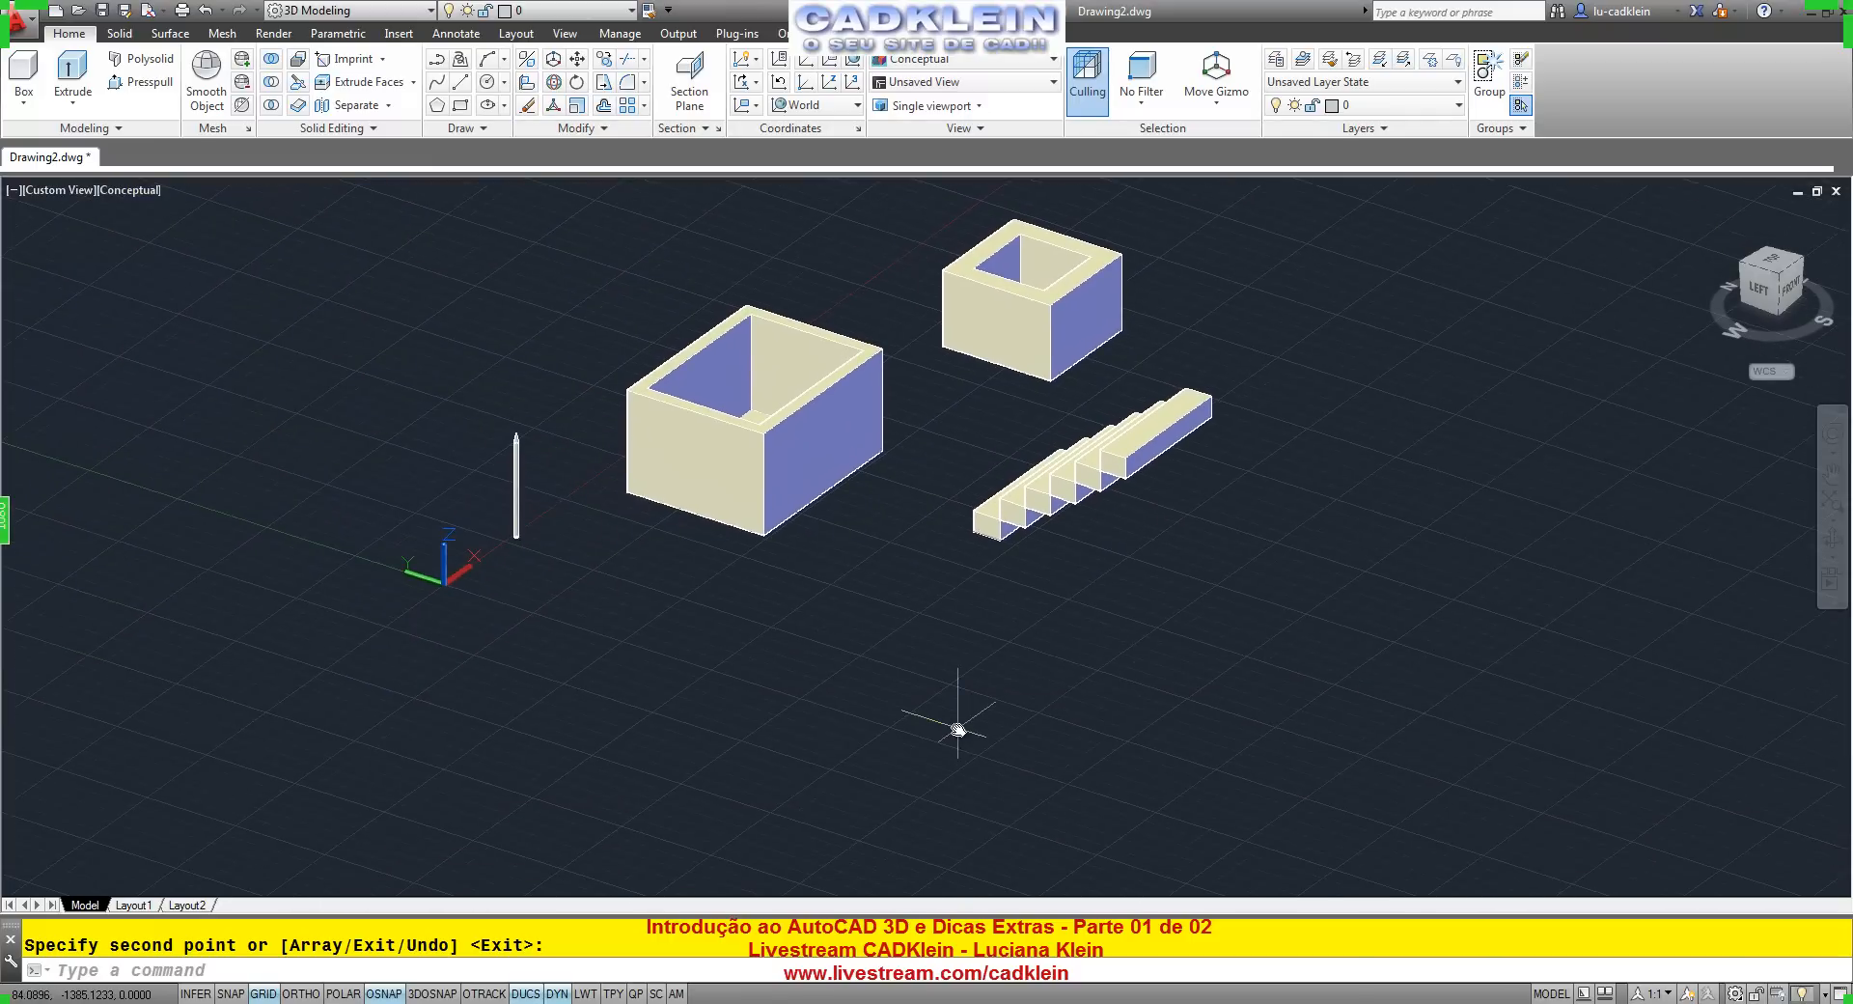
Switch to the plan view of the current UCS.
text(PLAN)
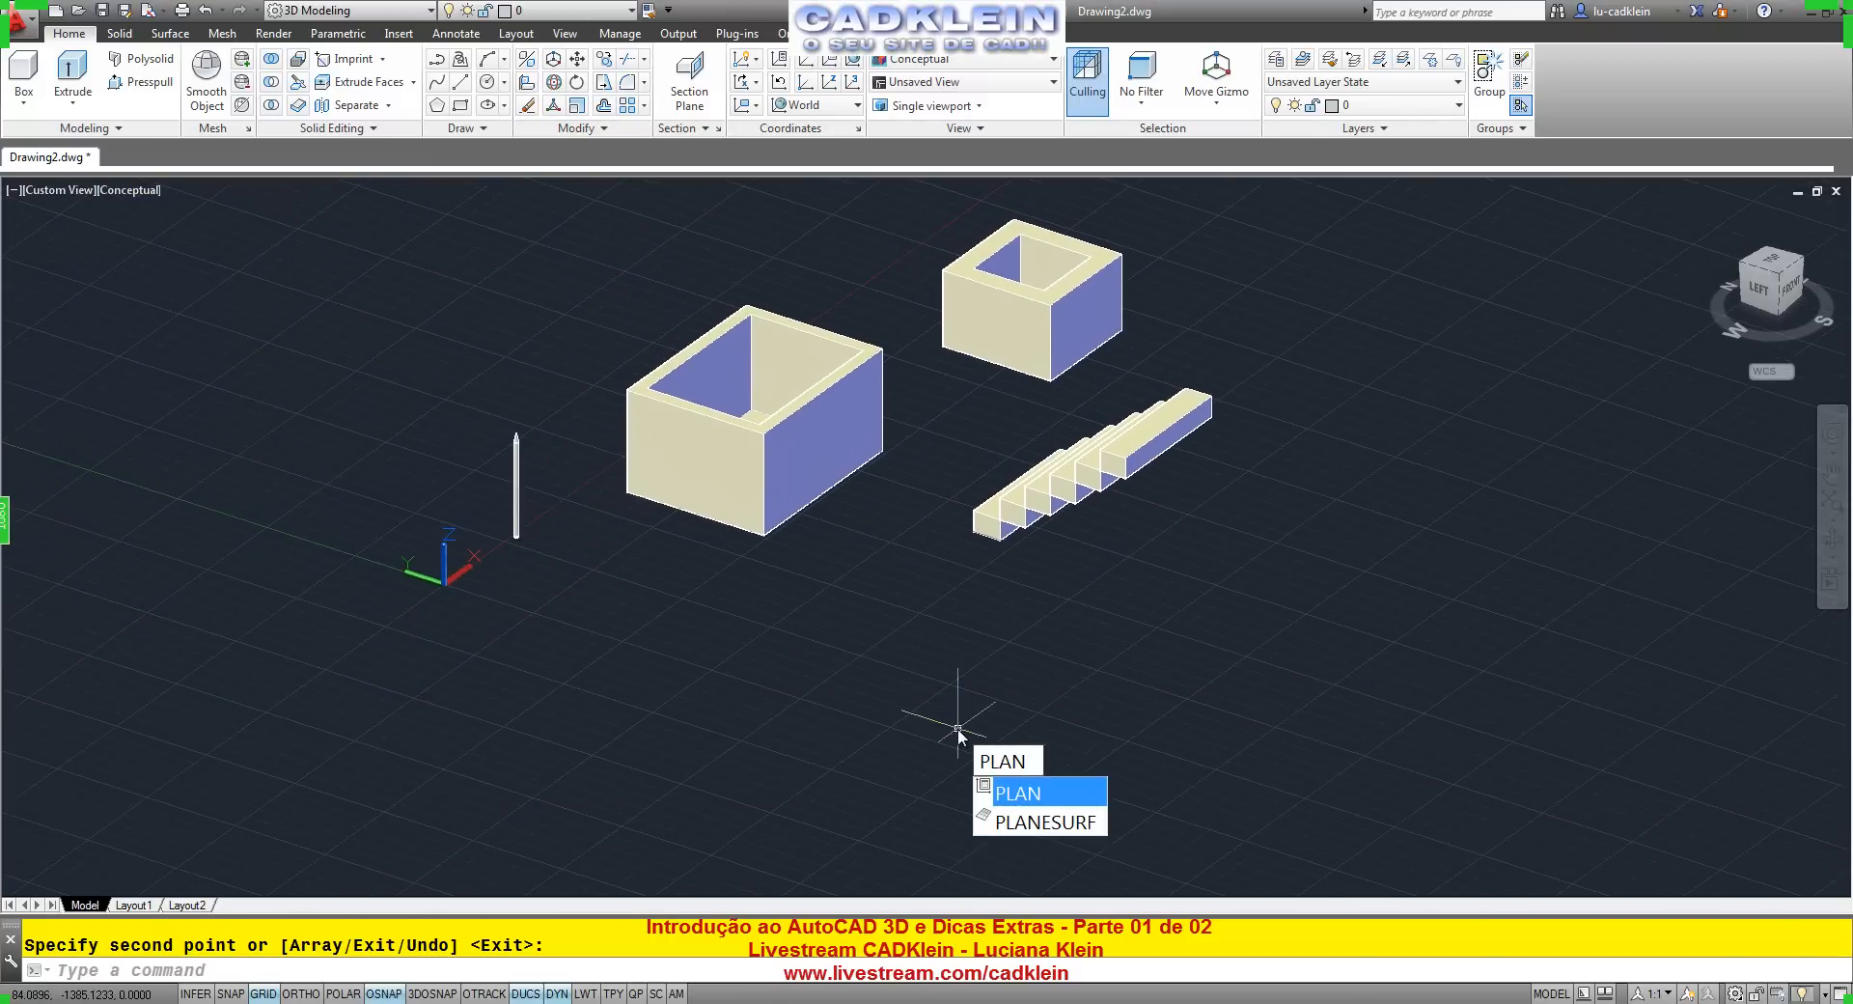
key(Return)
key(Return)
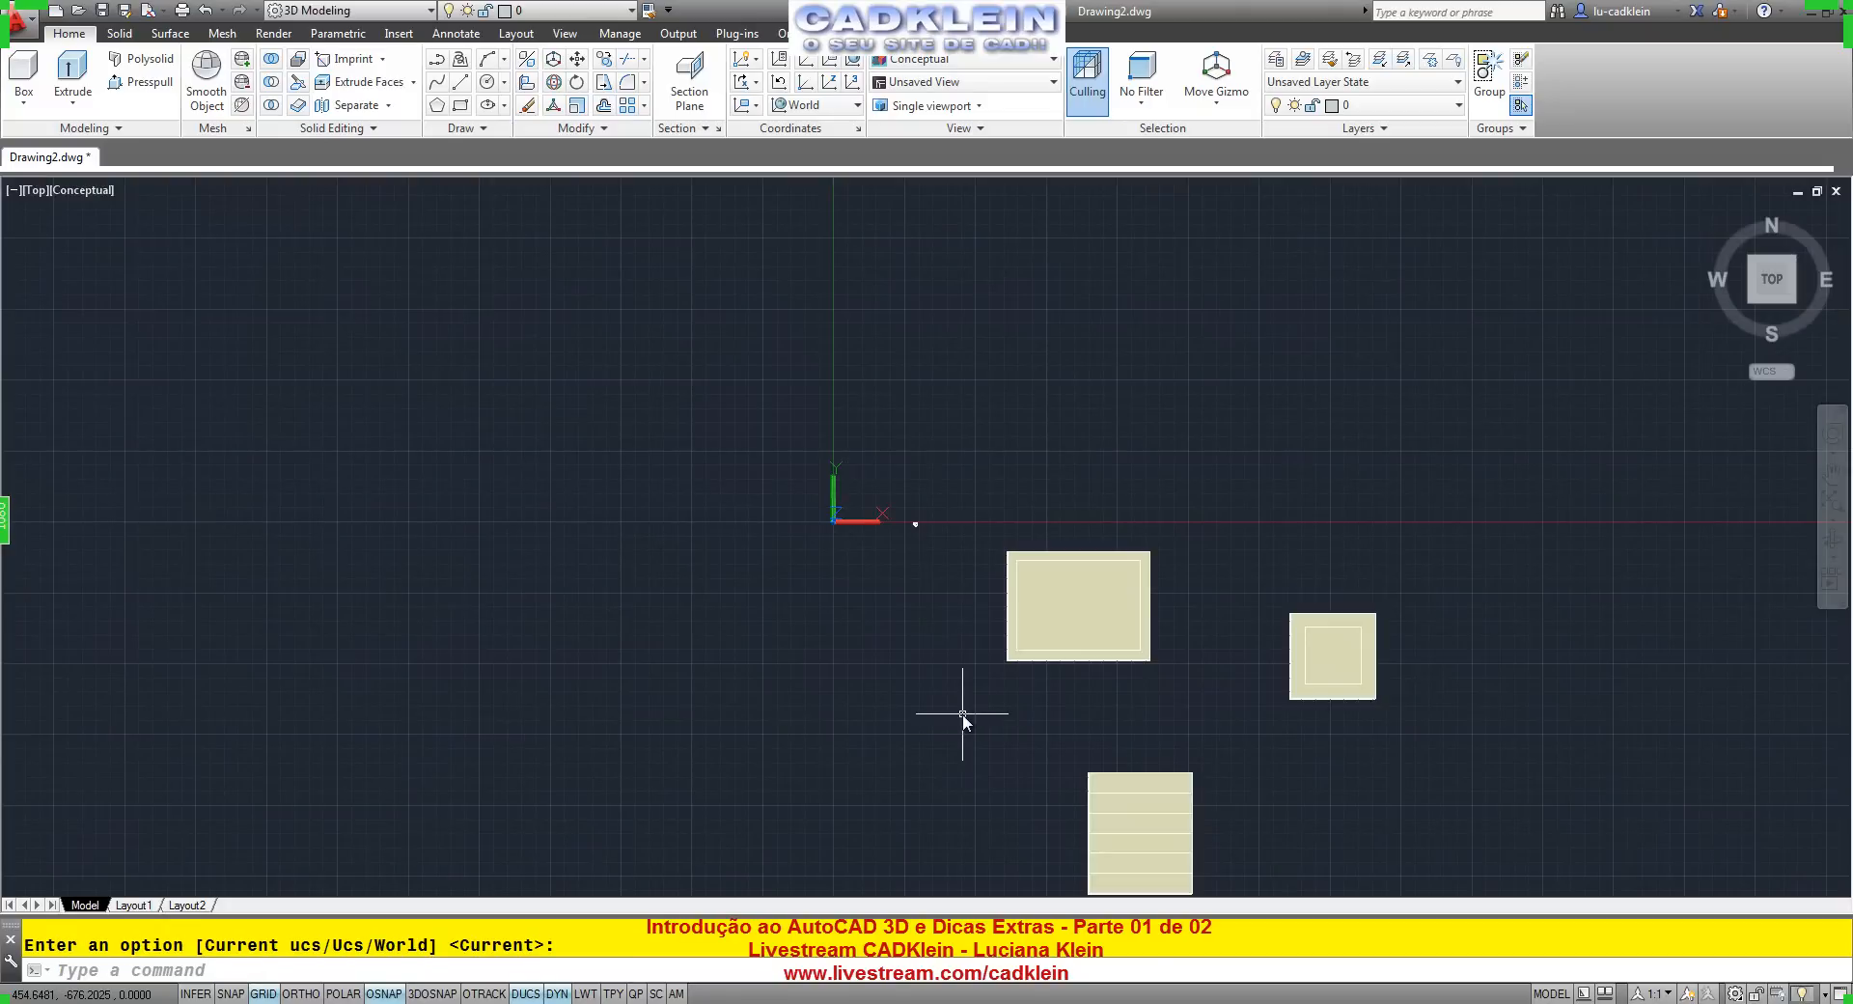
text(rec)
key(Return)
click(750, 569)
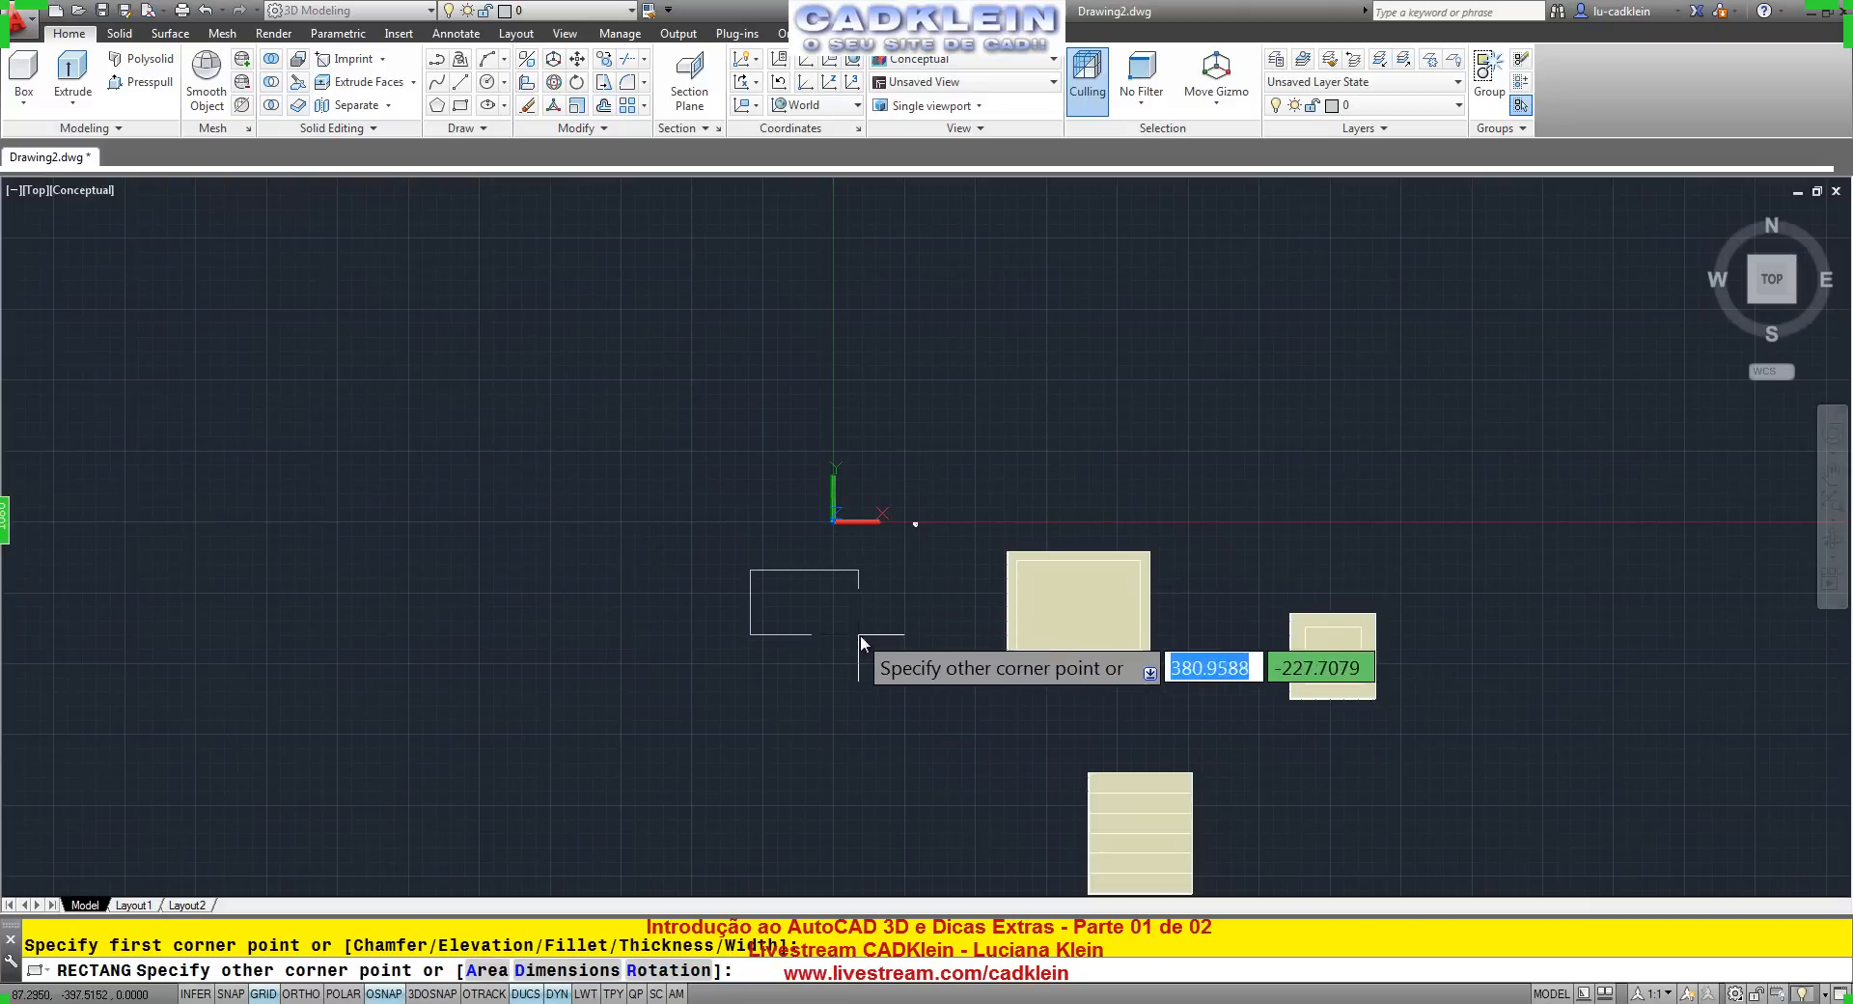
click(866, 654)
scroll(845, 615, up, 5)
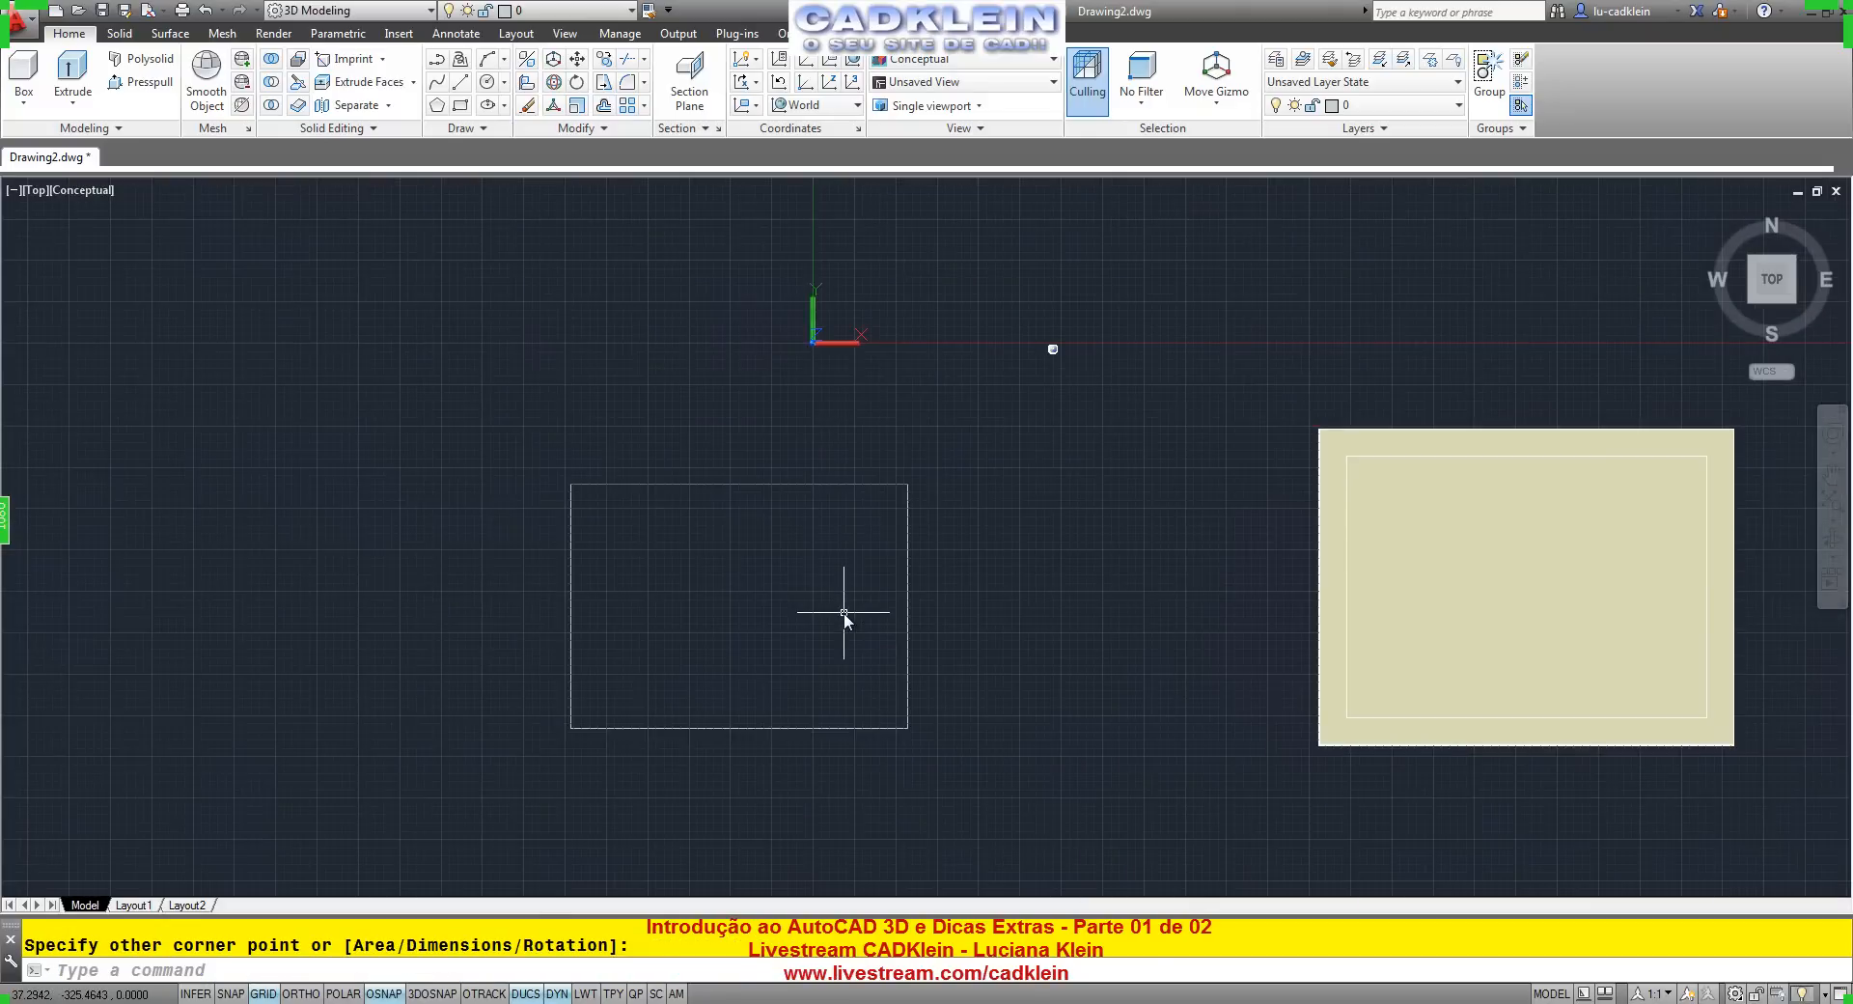
scroll(845, 615, down, 5)
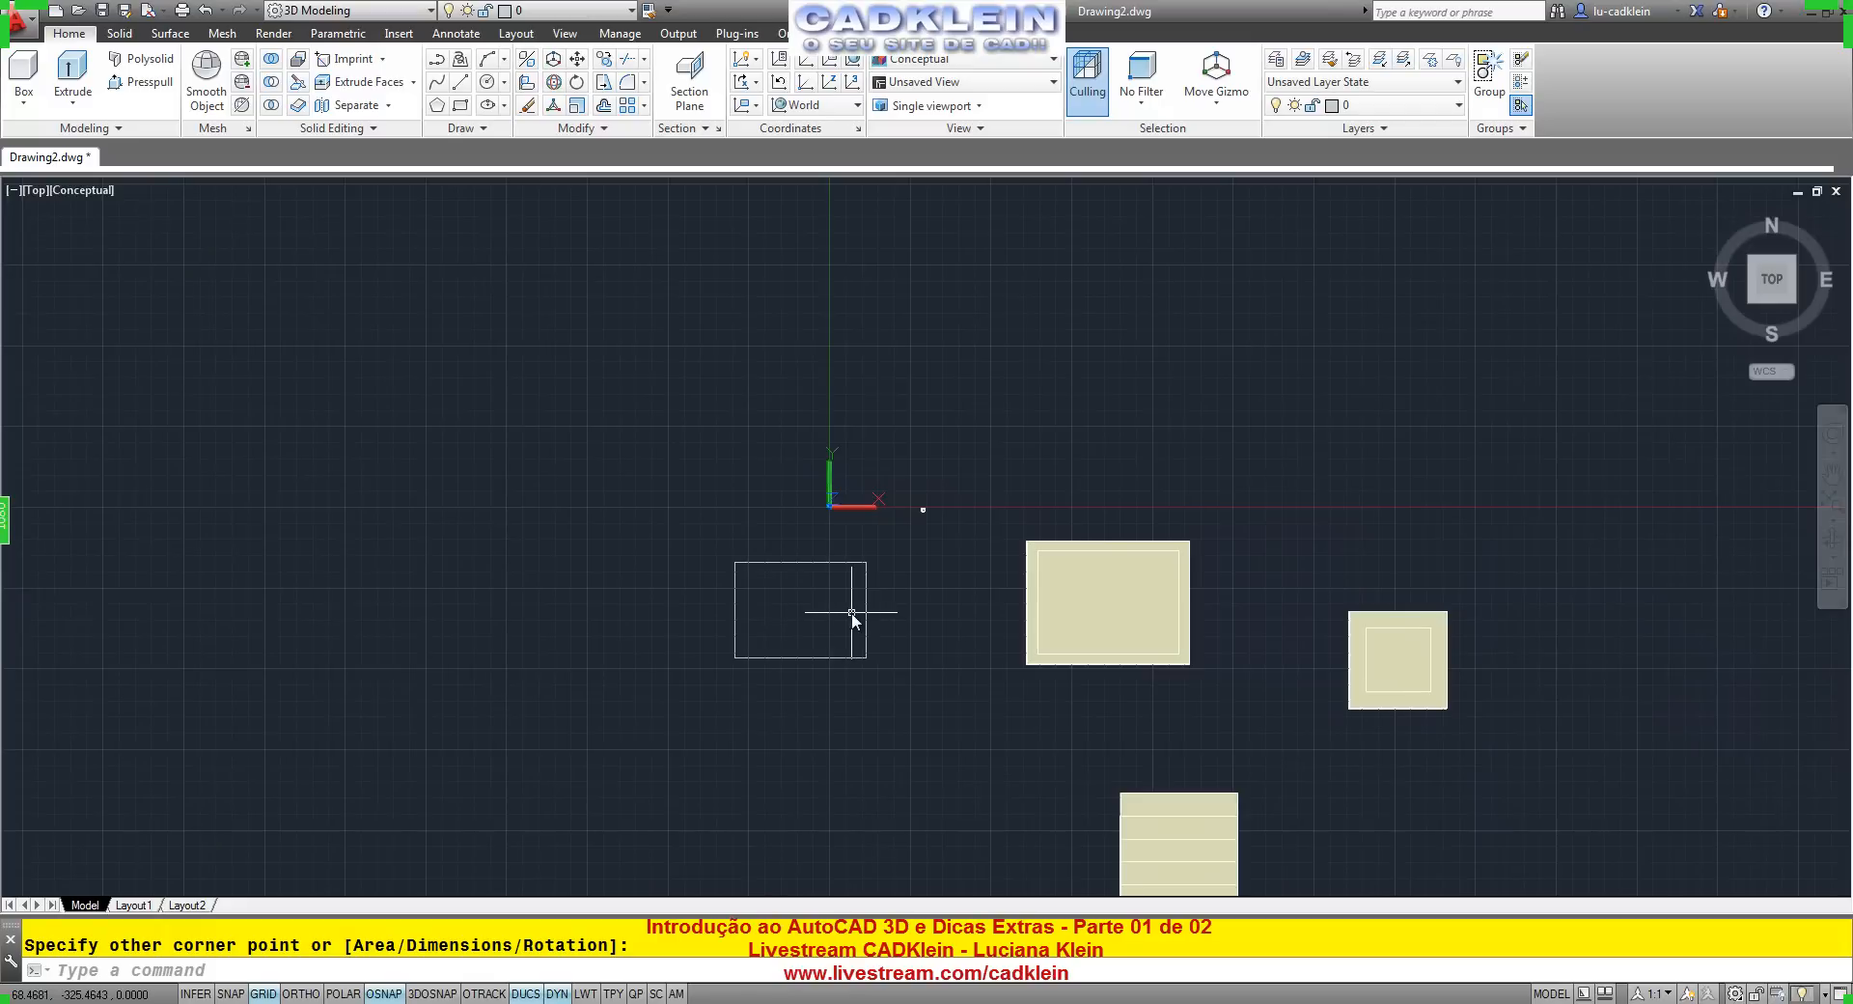
text(e)
key(Return)
click(903, 569)
click(767, 652)
key(Return)
Draw a flat rectangle about 108 by 21 units in the empty area below and left of the origin.
text(rec)
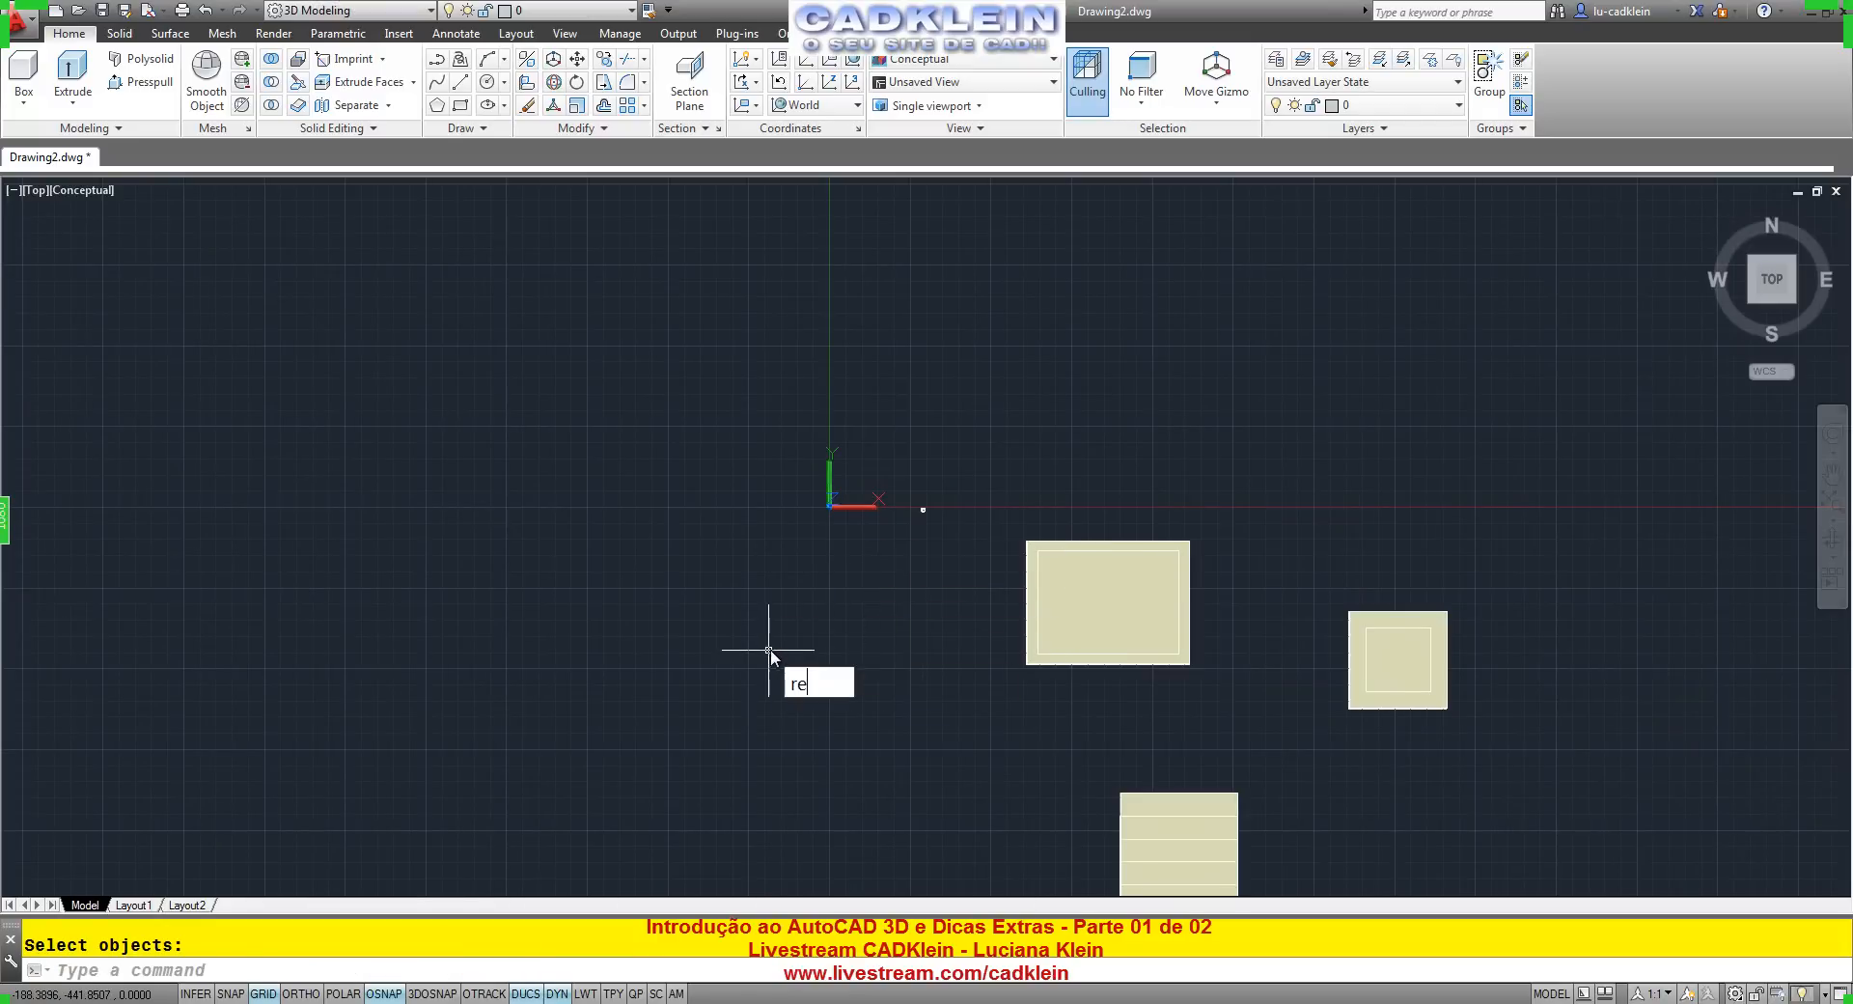
key(Return)
click(695, 587)
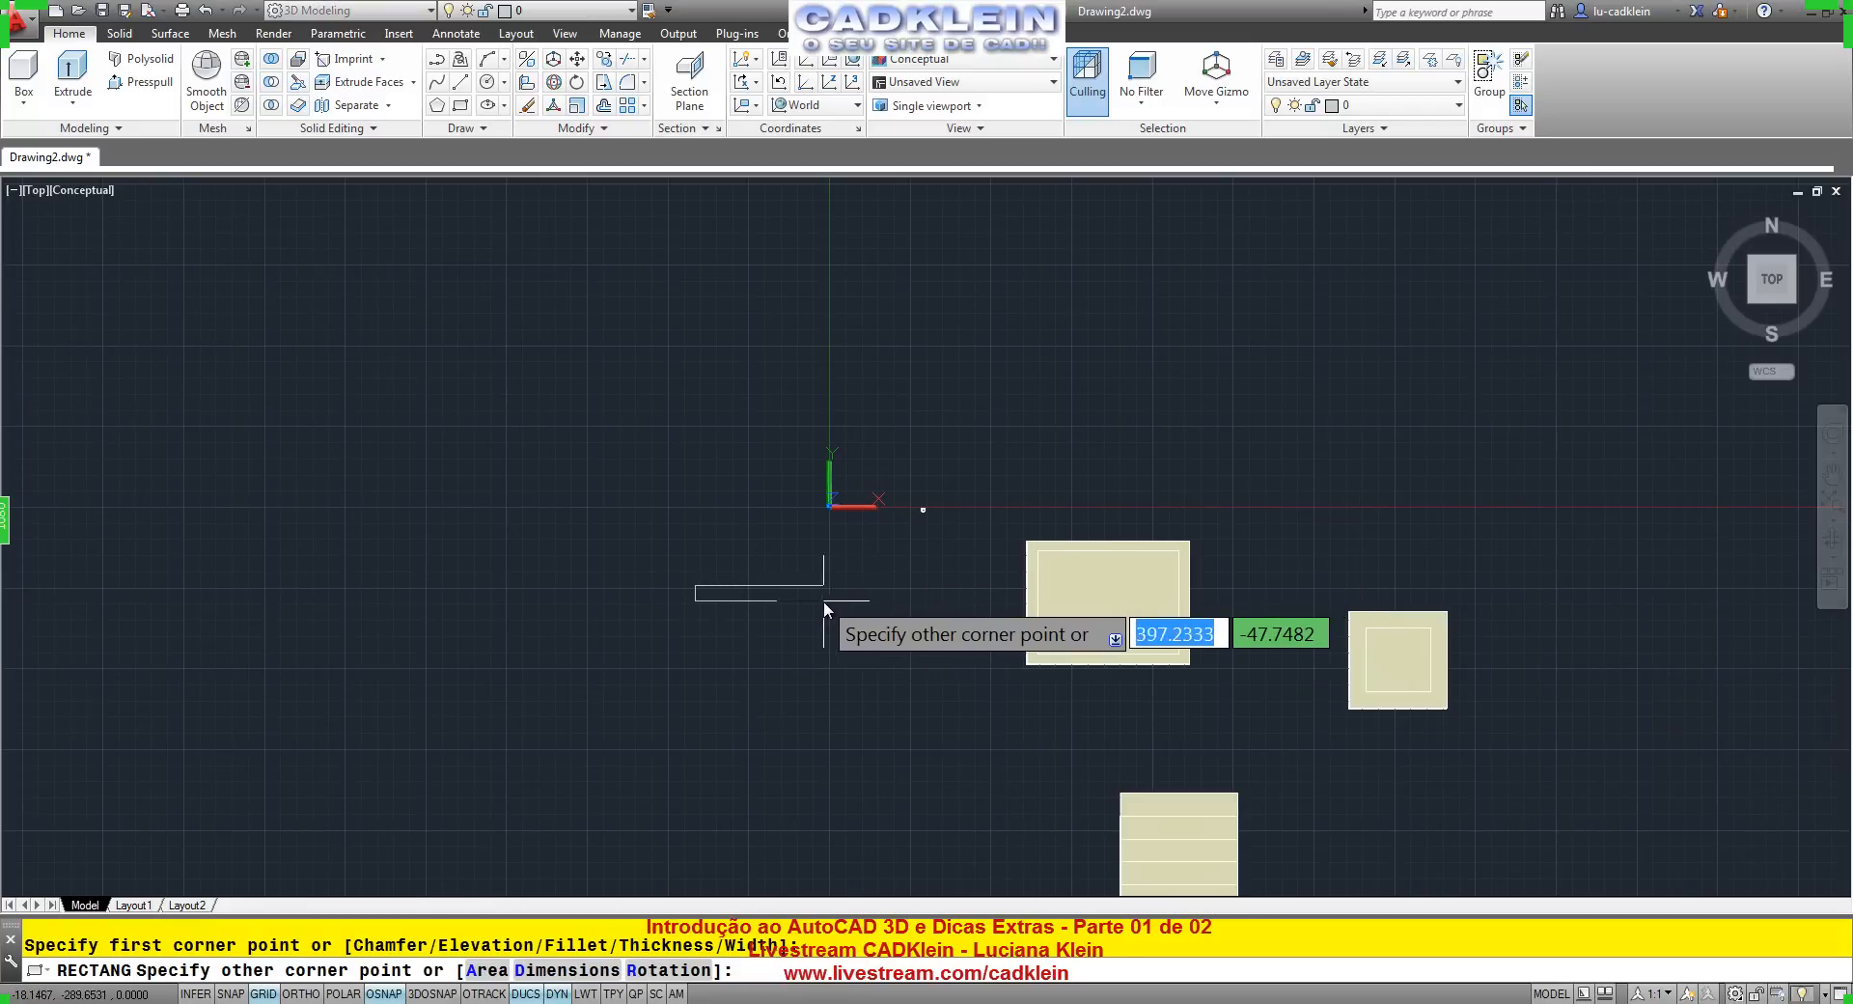
scroll(728, 598, up, 6)
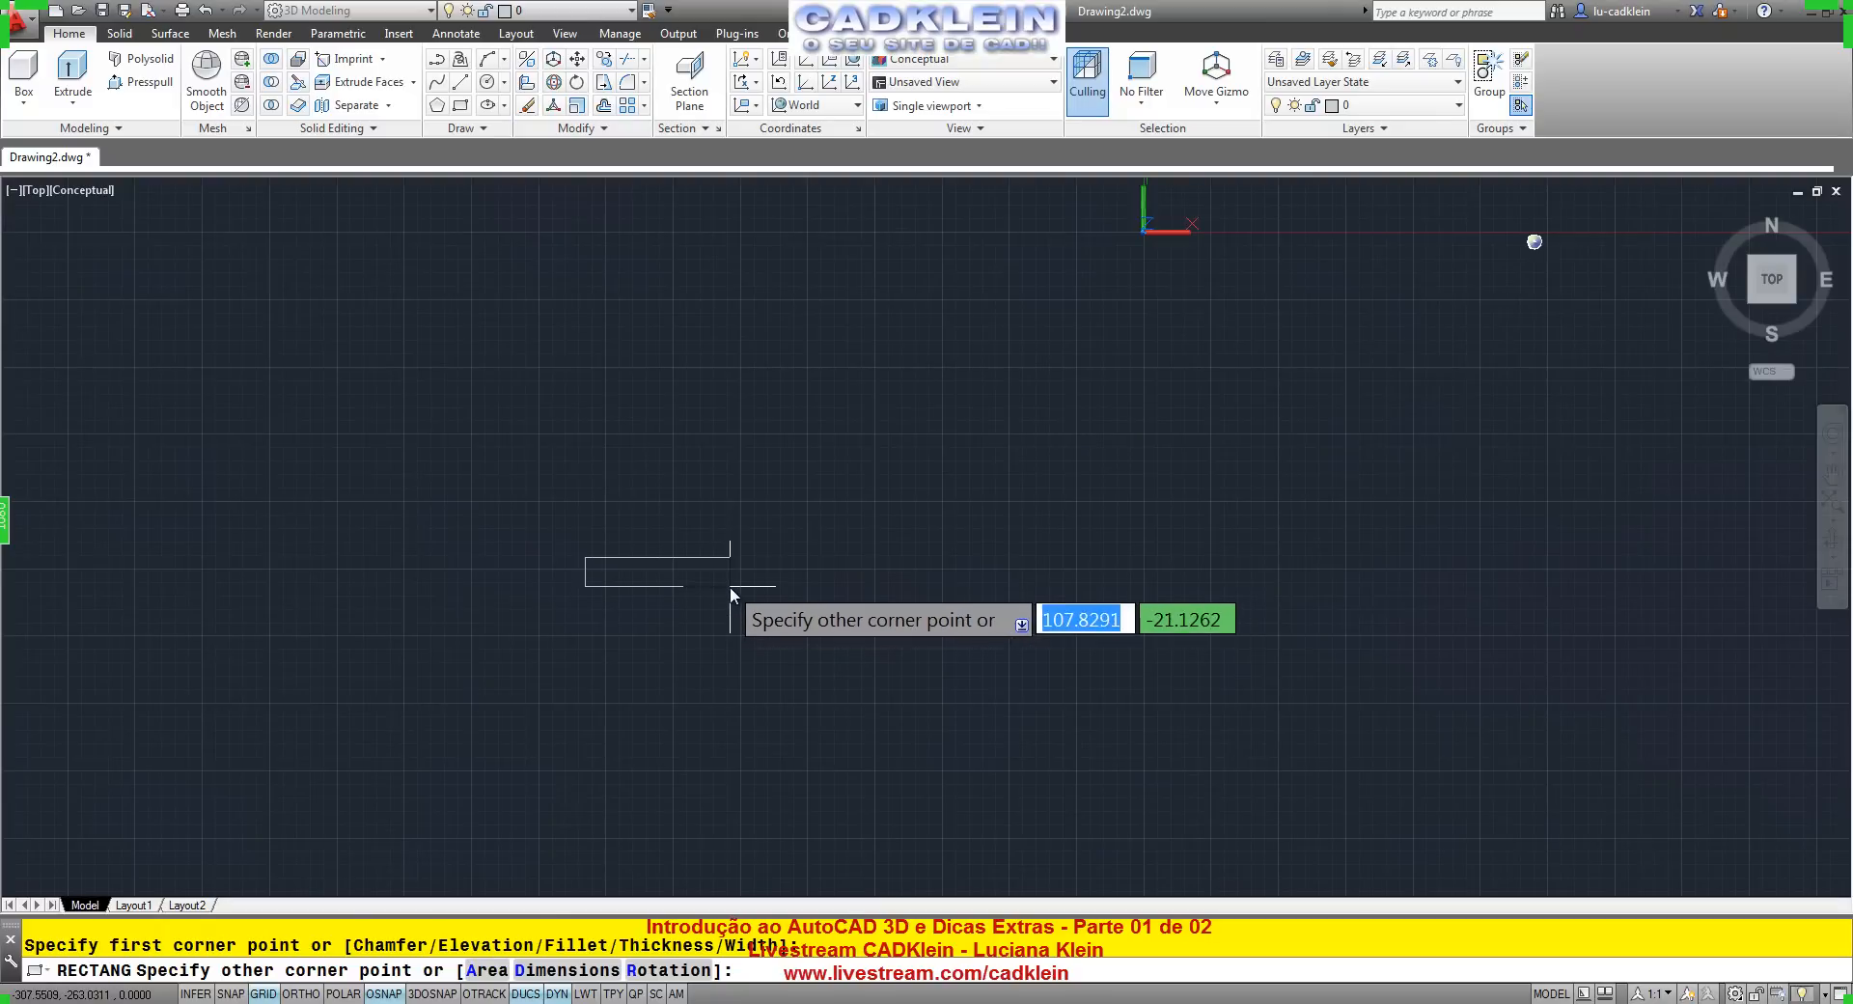
click(729, 586)
Copy the rectangle five times in a descending row, from its upper left corner to each preceding rectangle's lower right corner.
text(co)
key(Return)
click(717, 589)
click(688, 593)
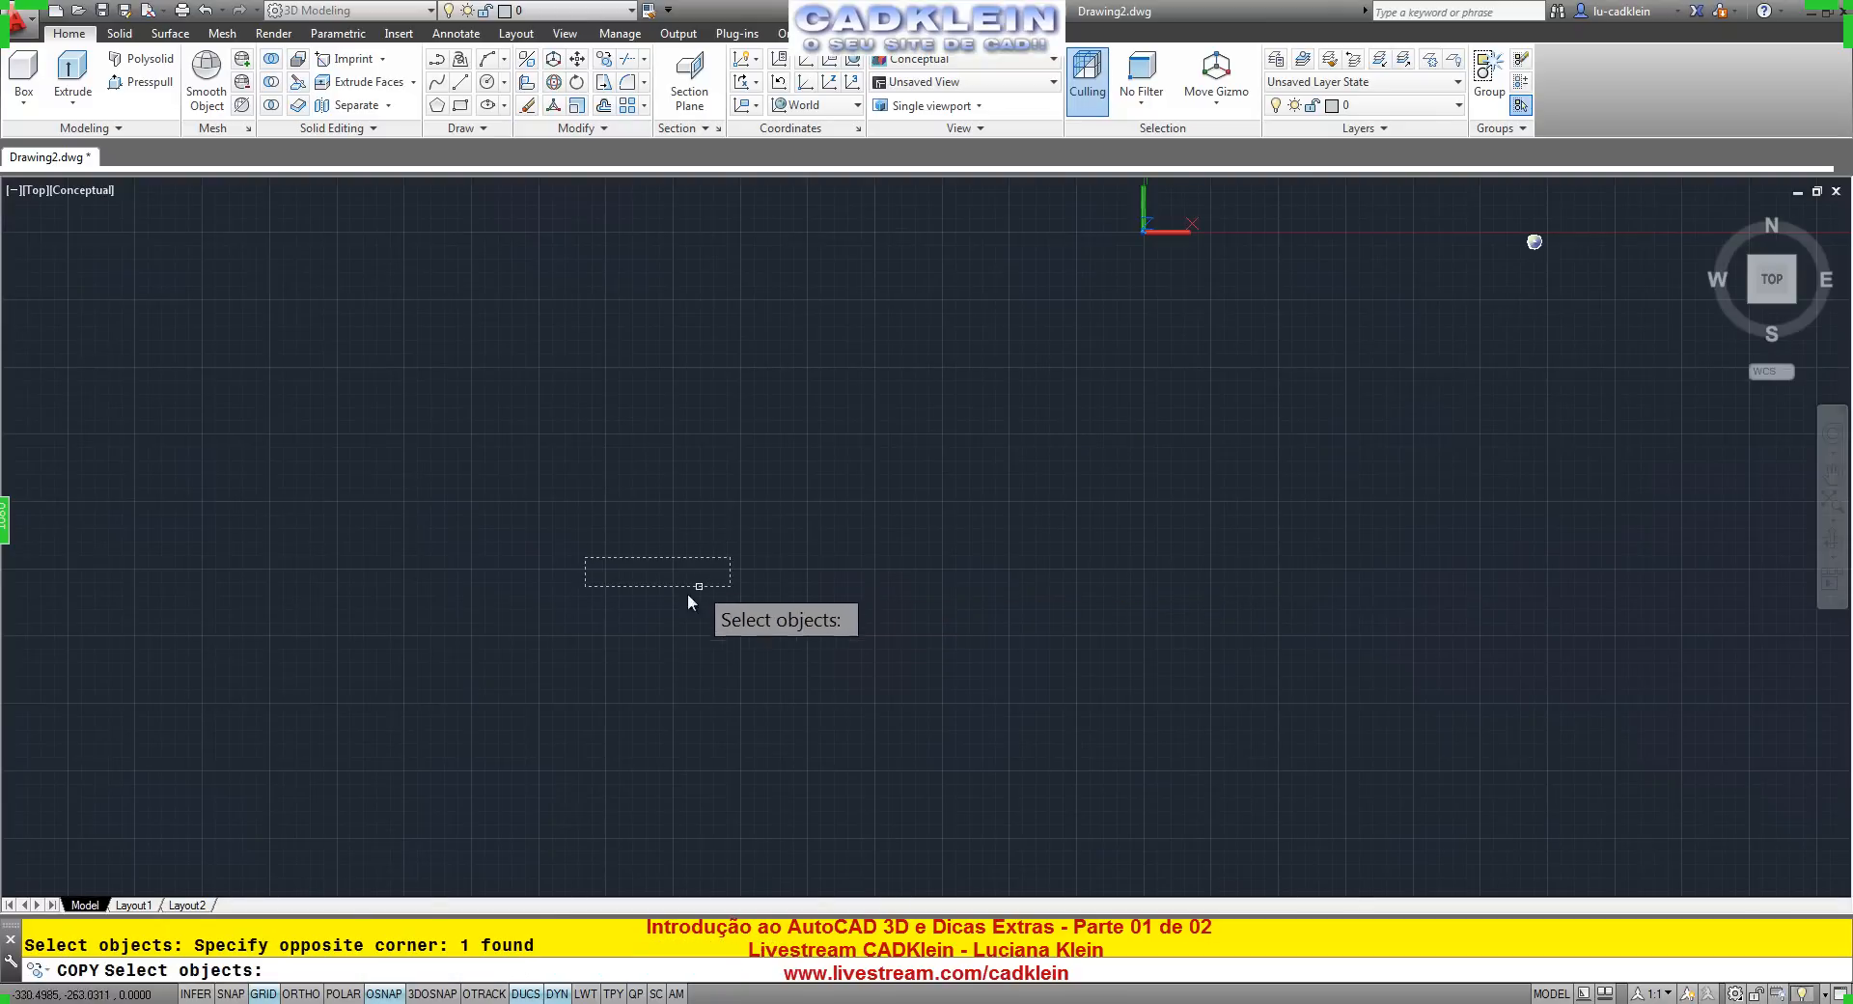
key(Return)
click(586, 558)
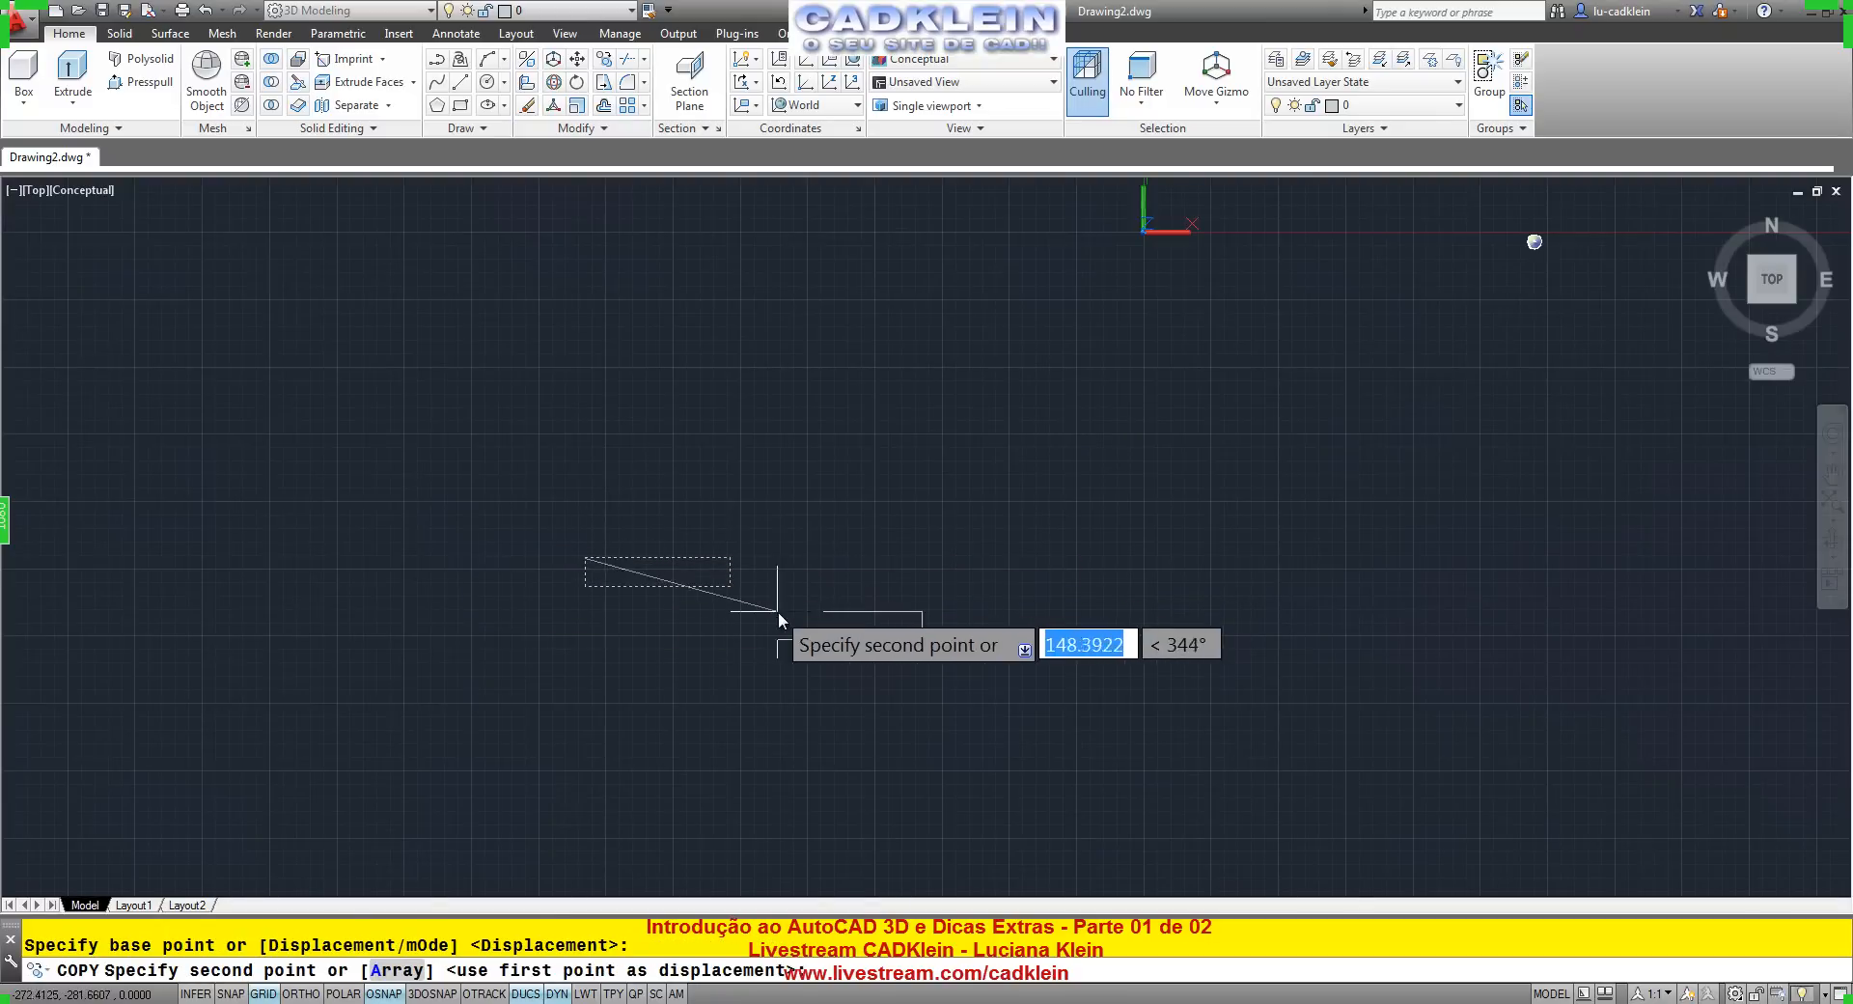
click(731, 585)
click(876, 614)
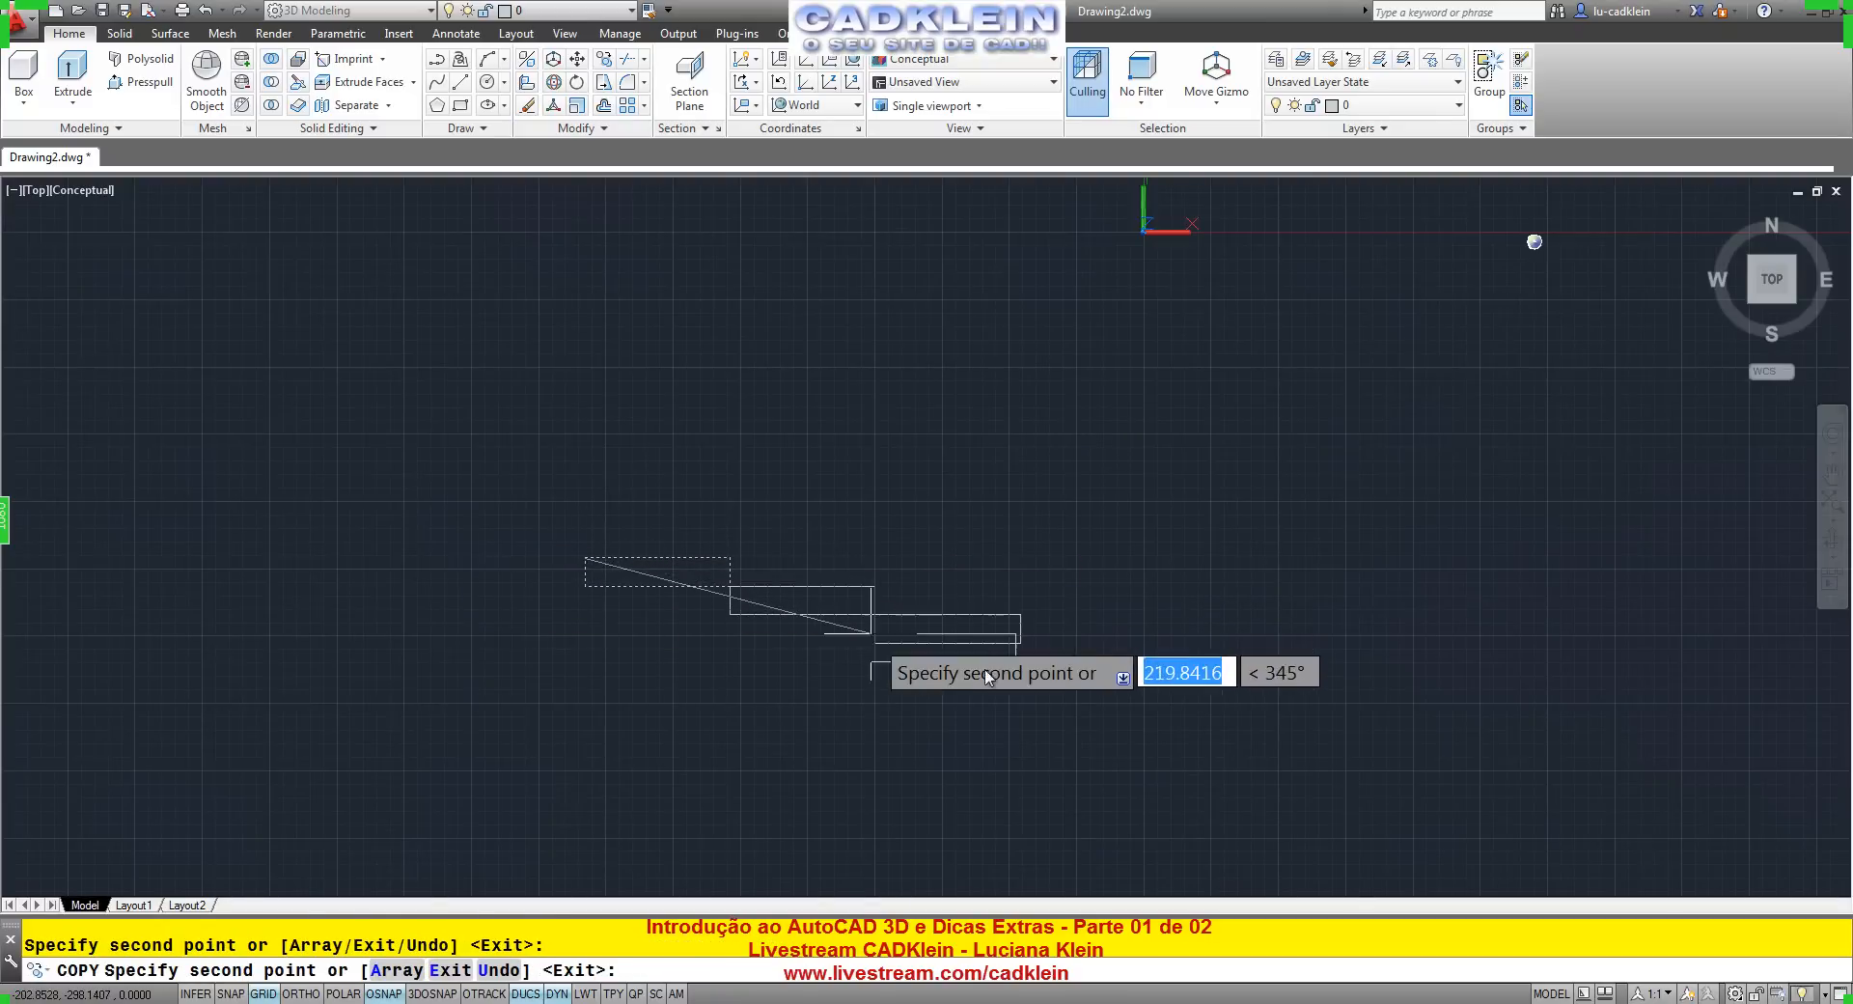
click(1020, 642)
click(1166, 672)
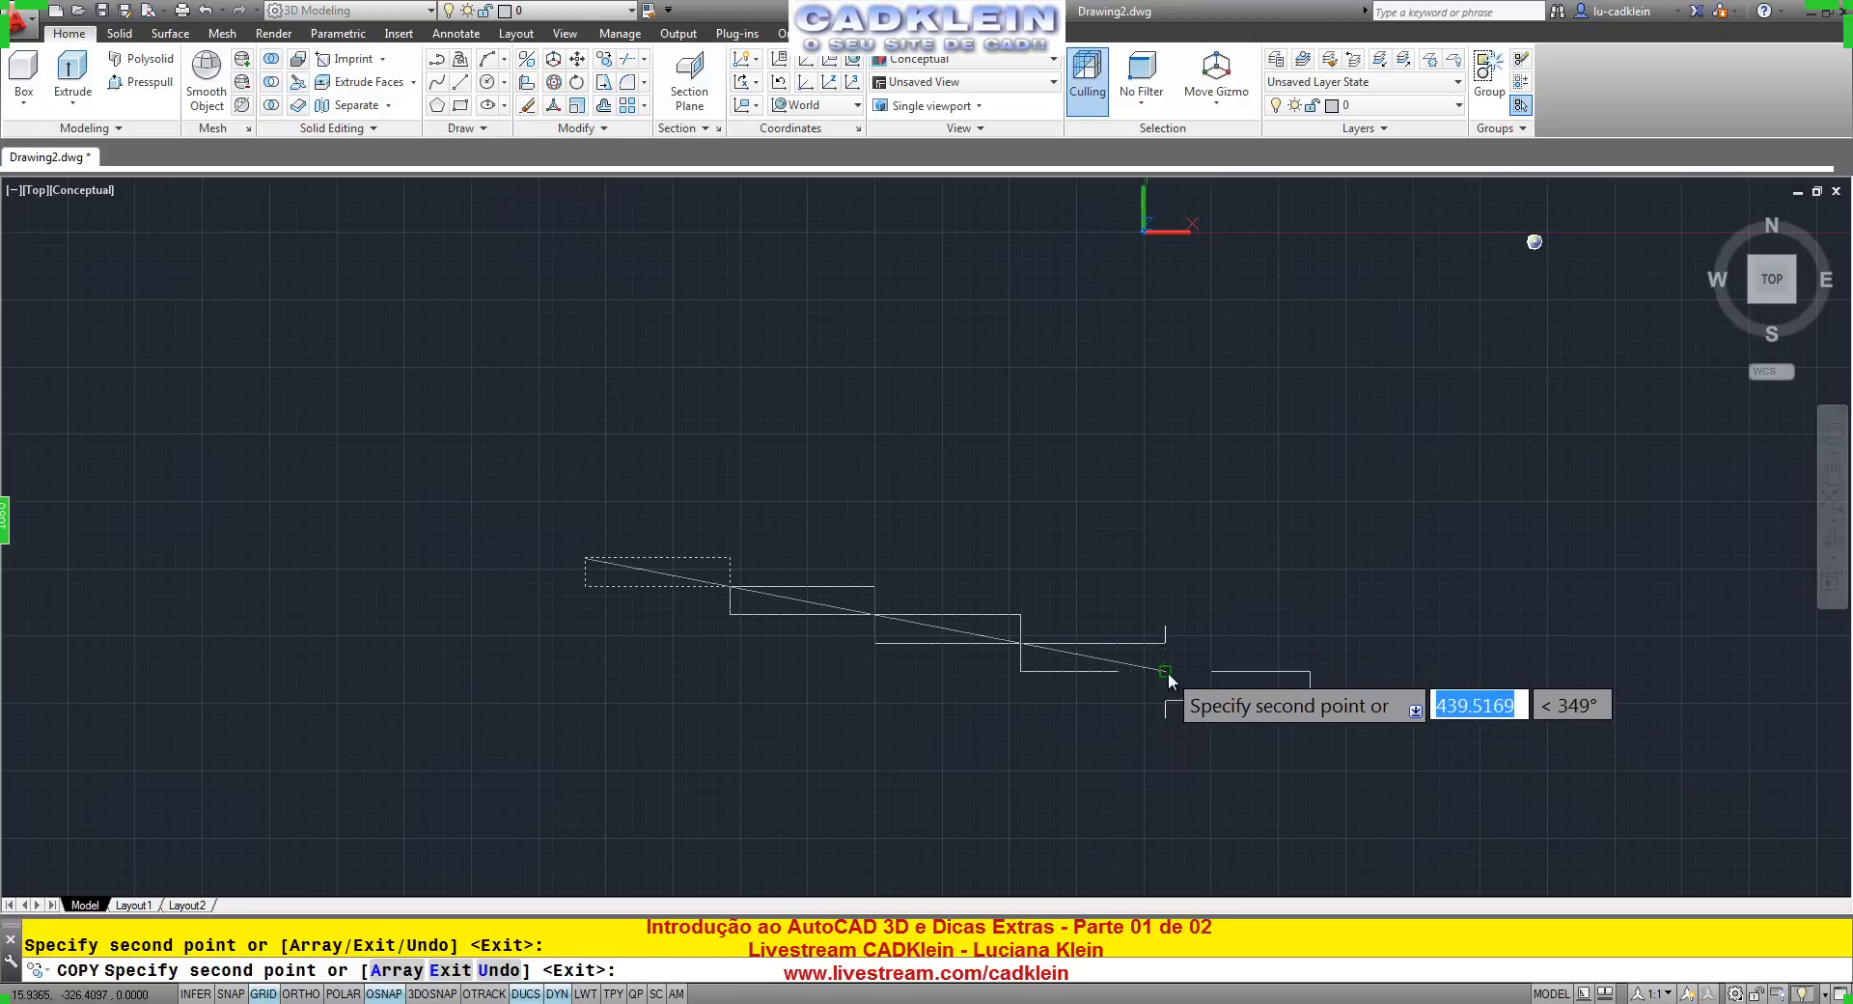
click(1321, 699)
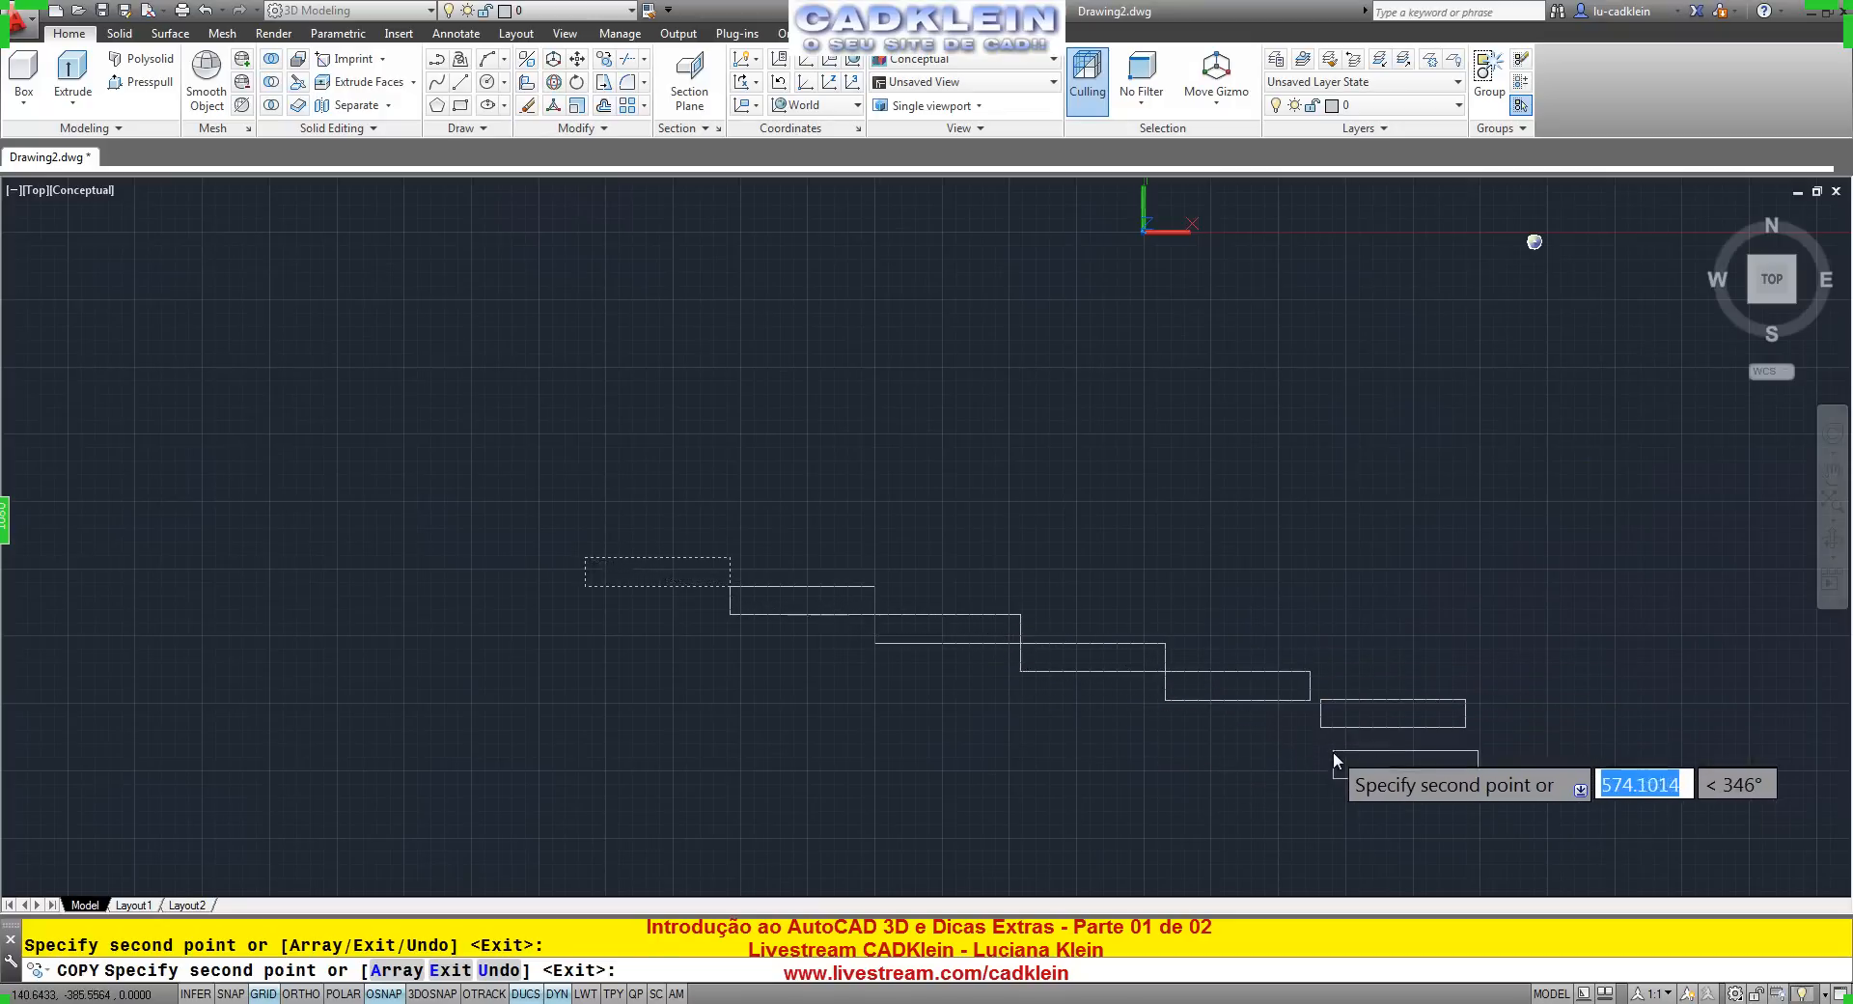
key(Return)
Move the misplaced last rectangle by its upper left corner onto the lower right corner of the preceding one.
click(1338, 738)
click(1334, 673)
text(m)
key(Return)
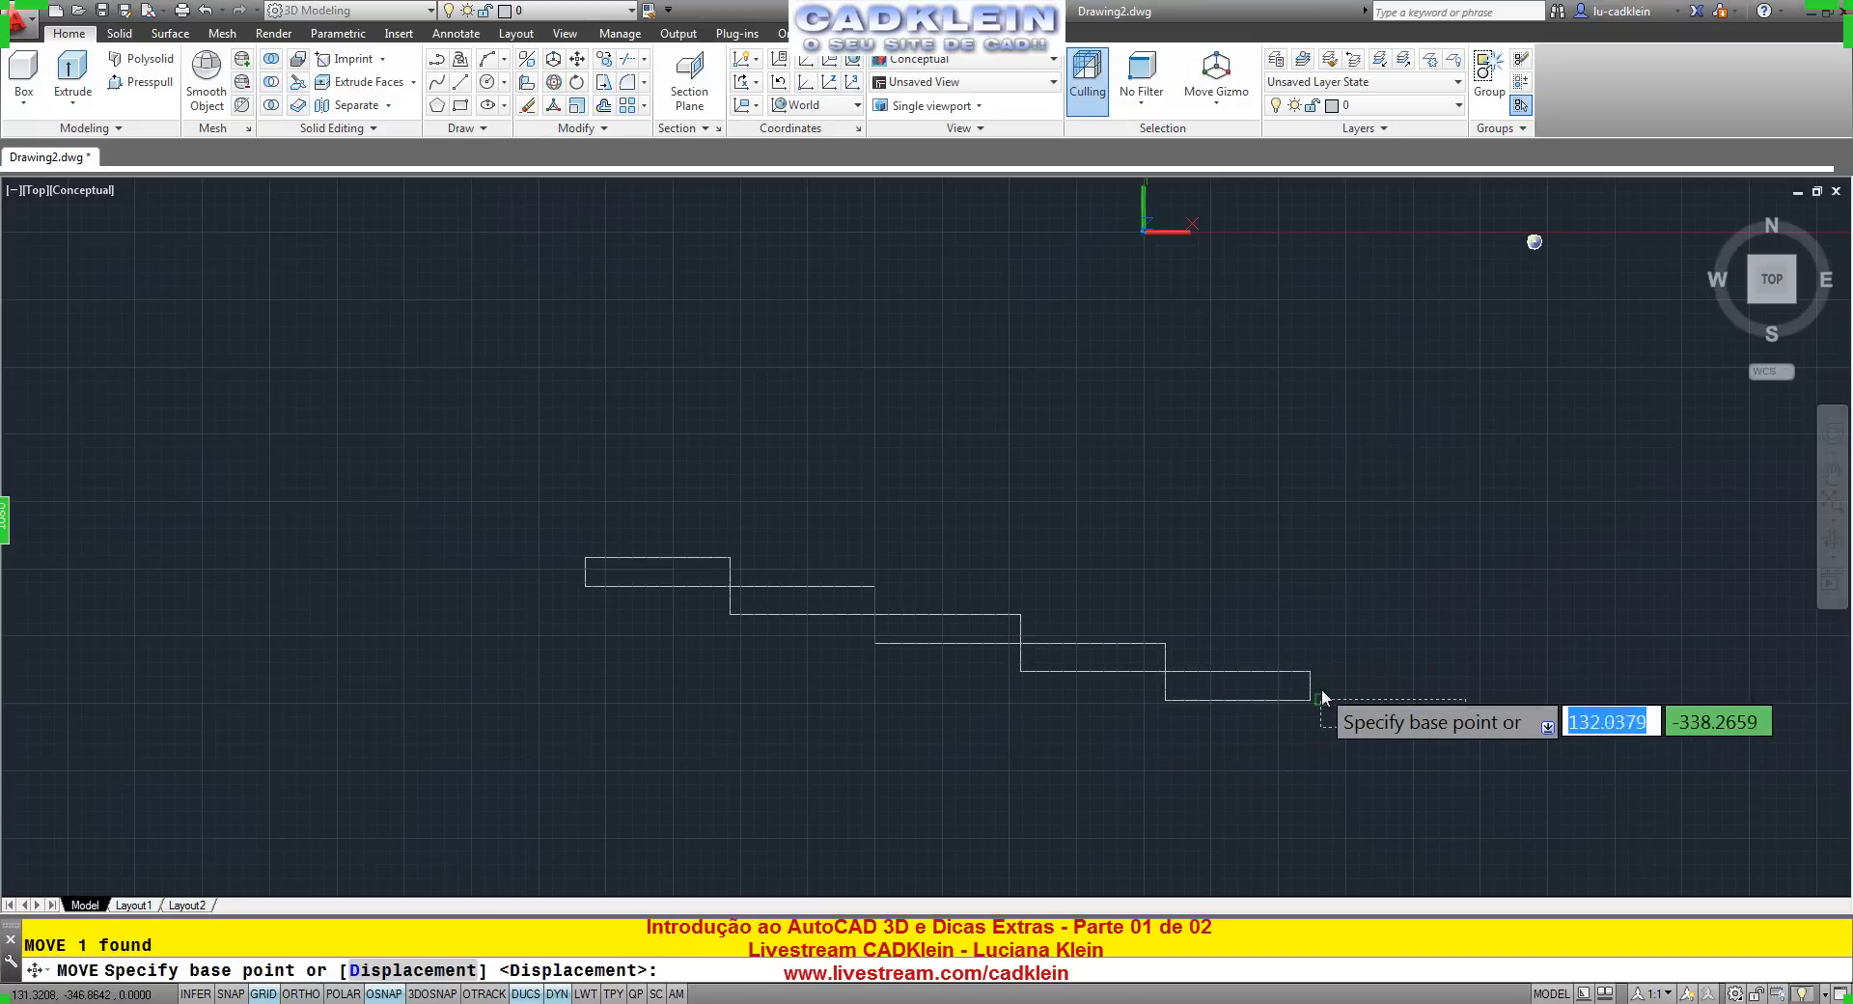
click(1319, 693)
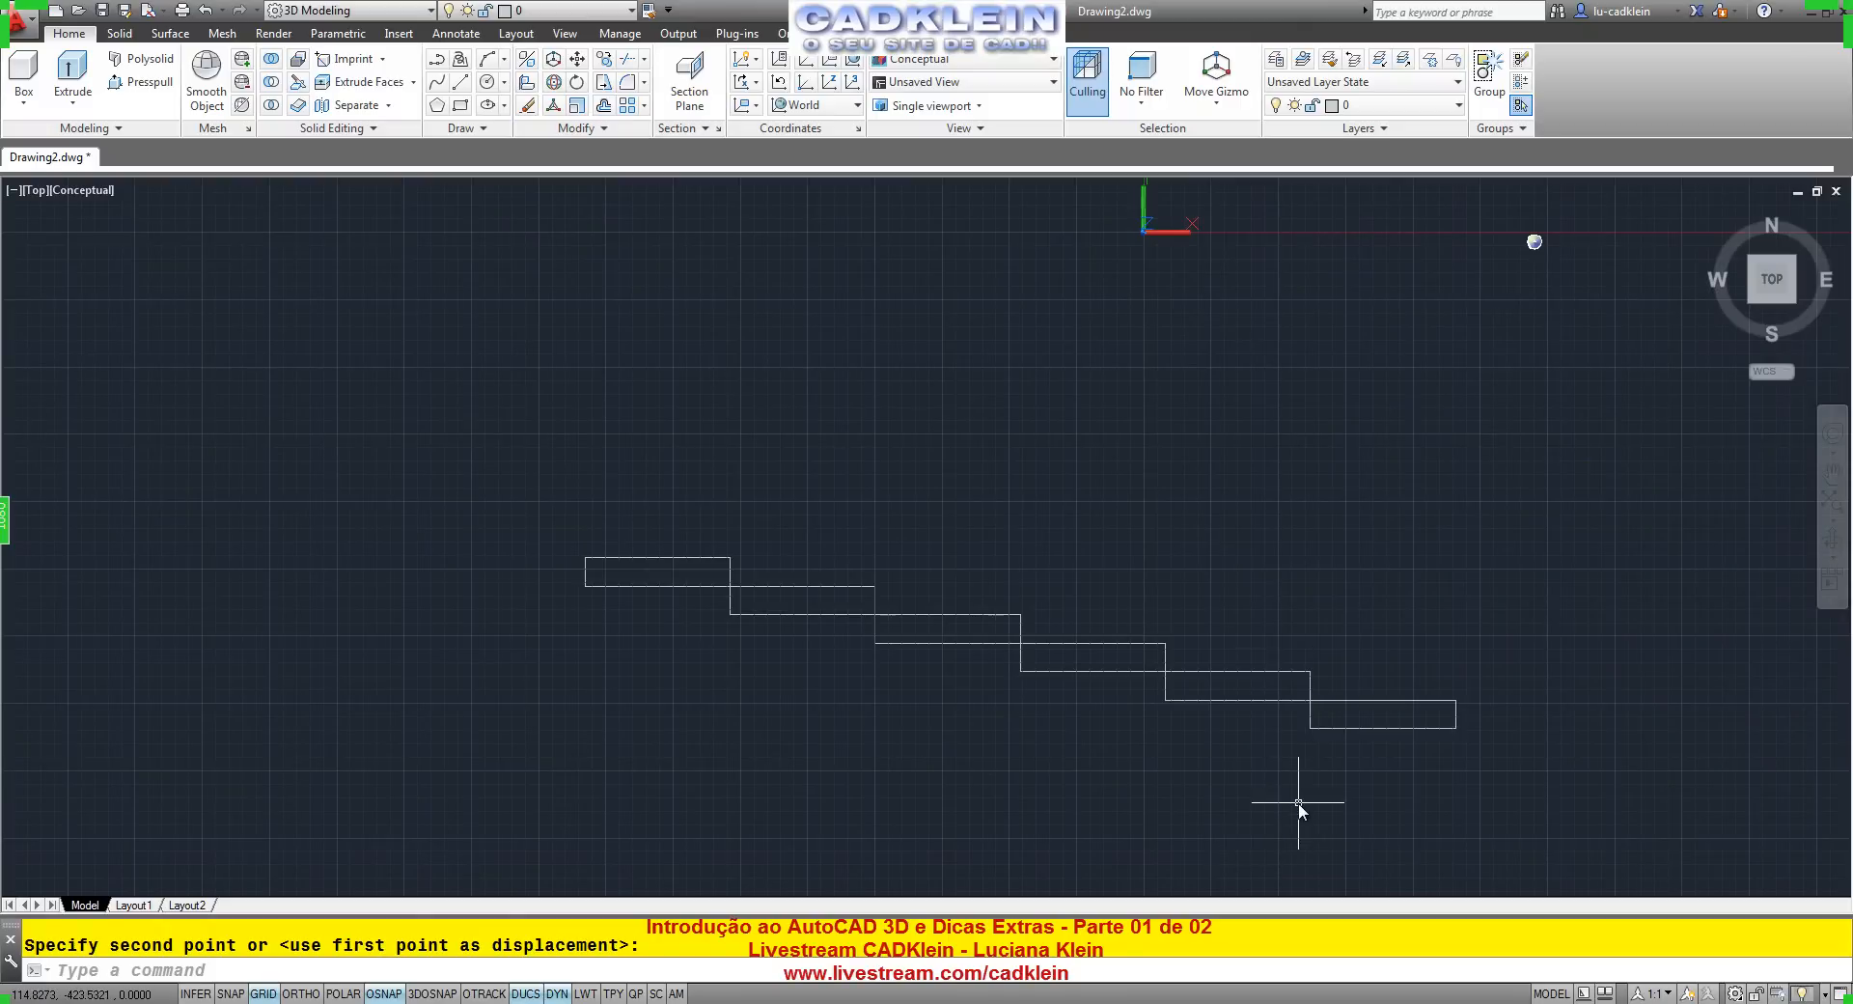
key(Escape)
Explode all six stepped rectangles into separate lines.
text(x)
key(Return)
click(1488, 776)
click(563, 527)
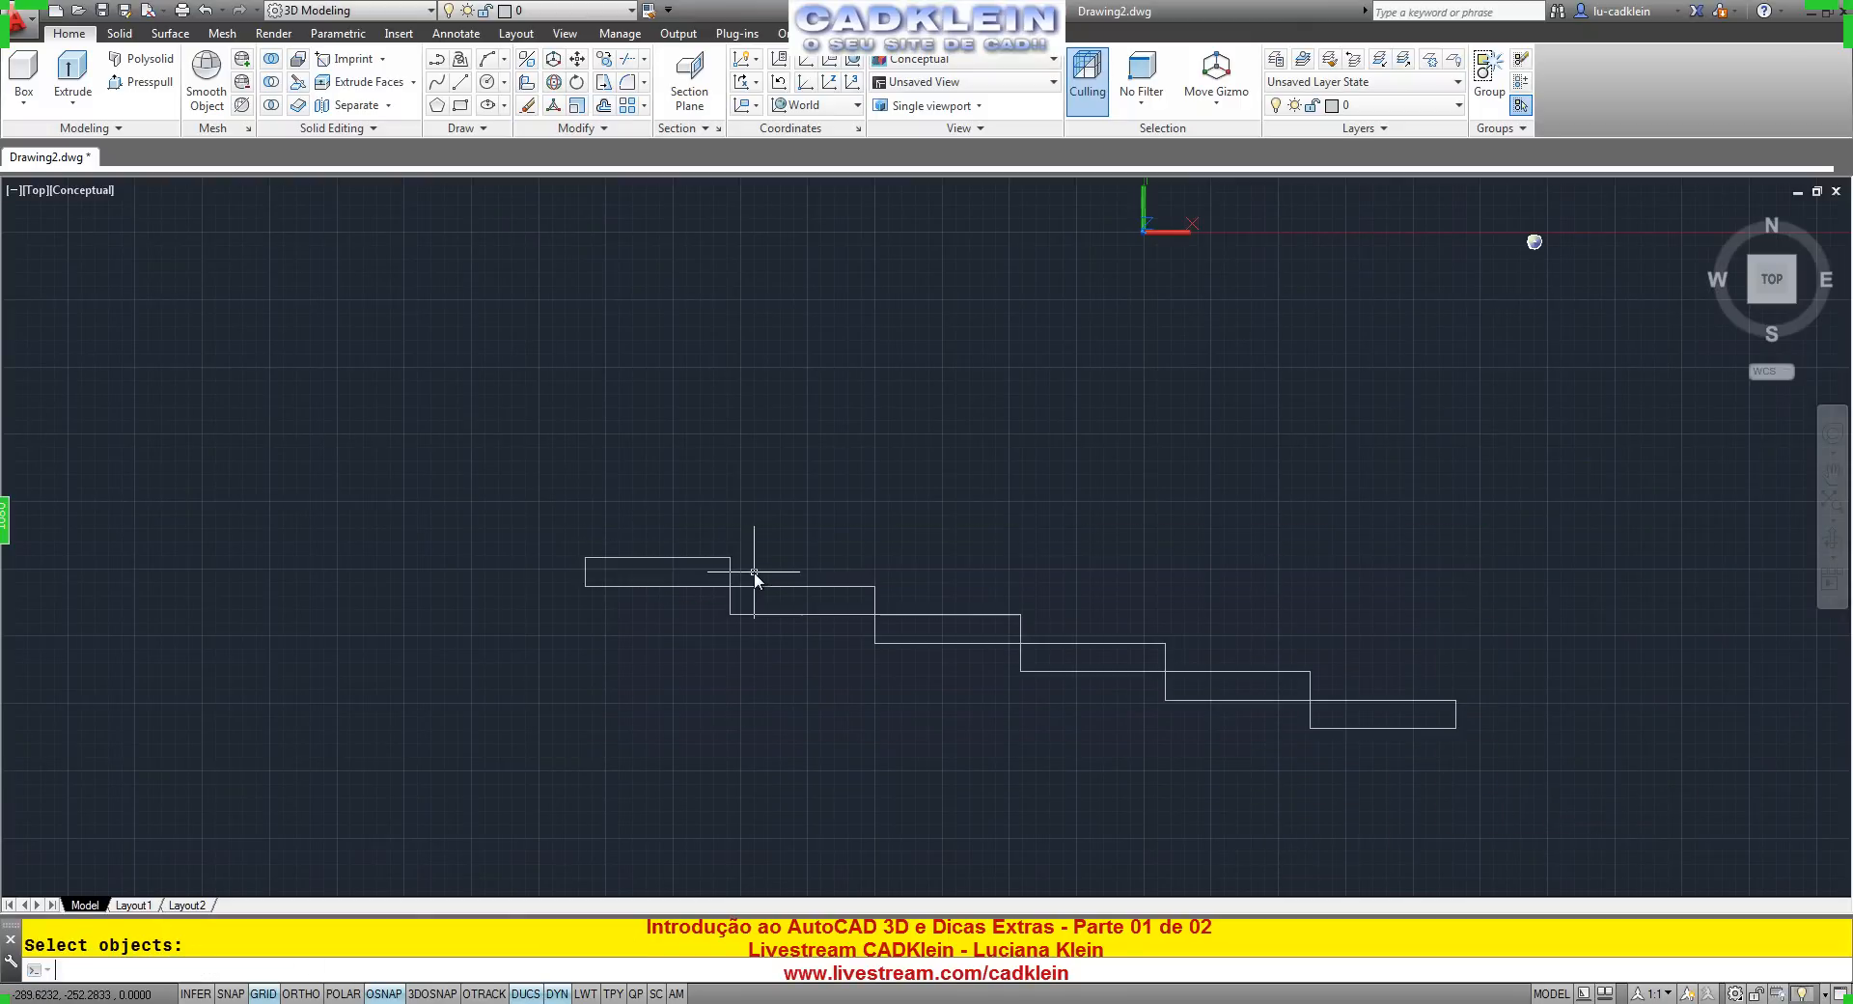
Erase the lower and inner left-hand lines of the exploded rectangles, leaving only the stepped outline.
text(e)
key(Return)
click(747, 619)
click(681, 577)
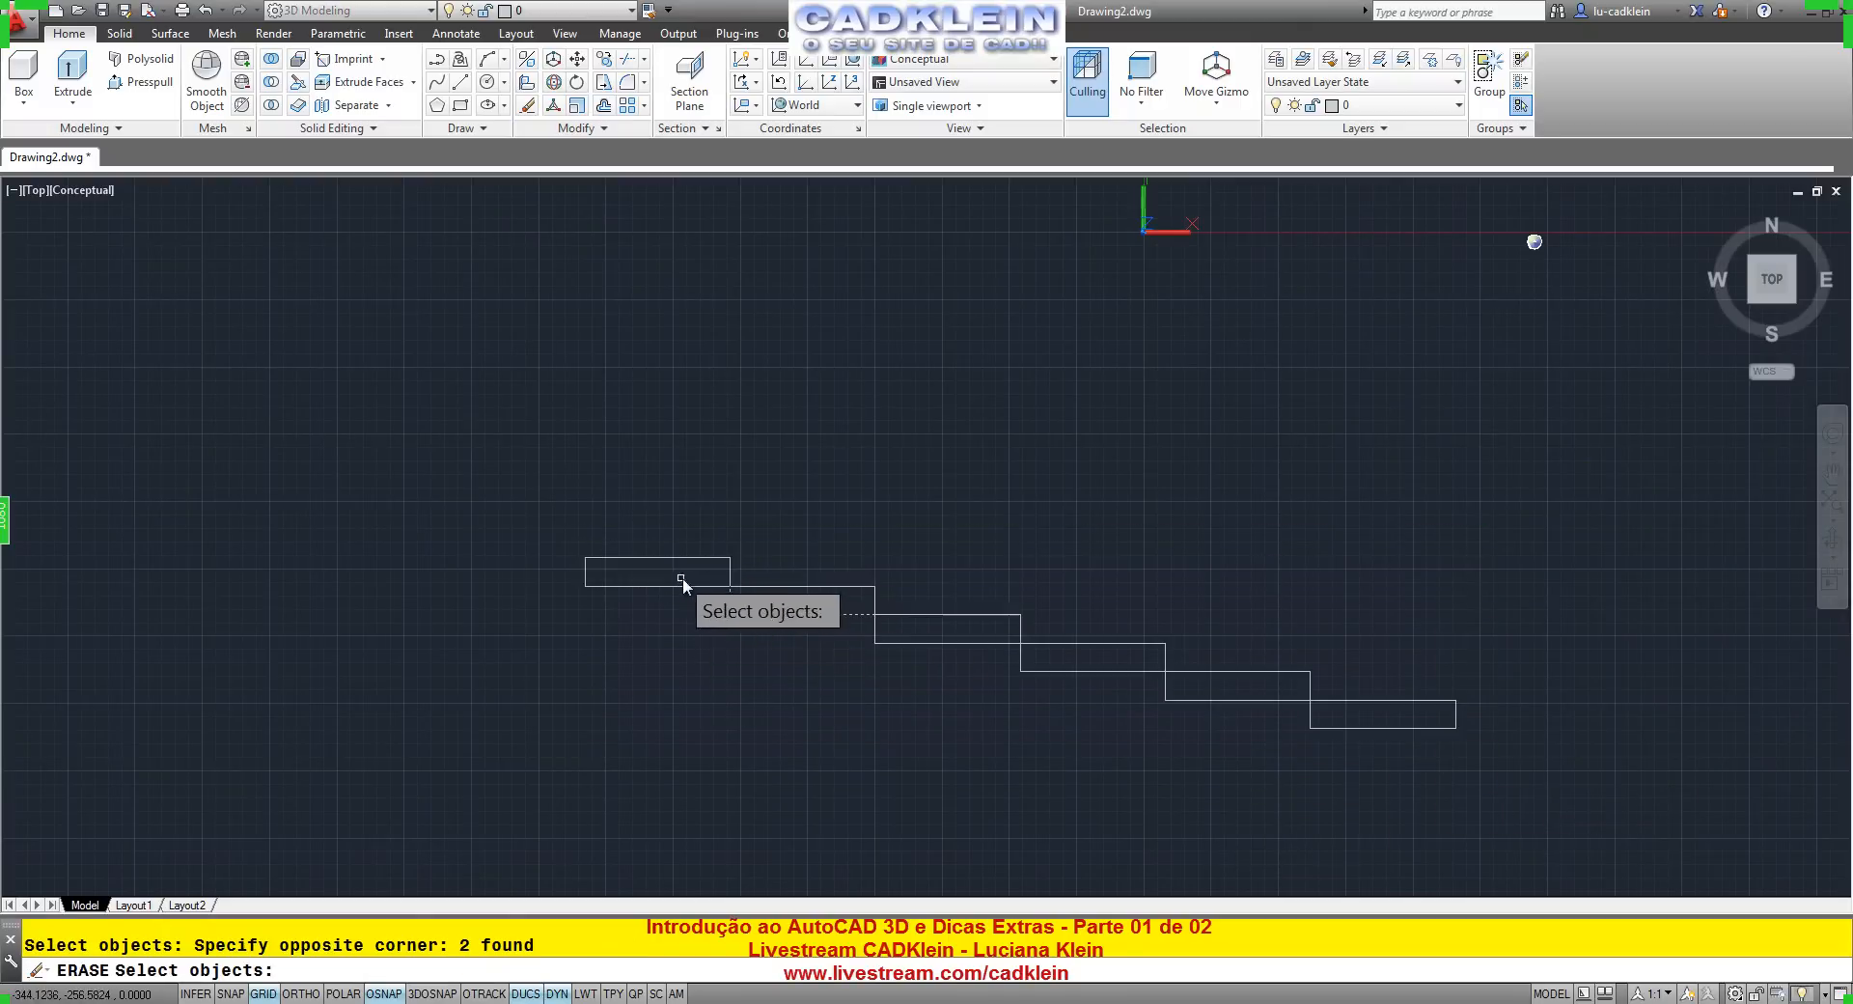
click(929, 634)
click(865, 670)
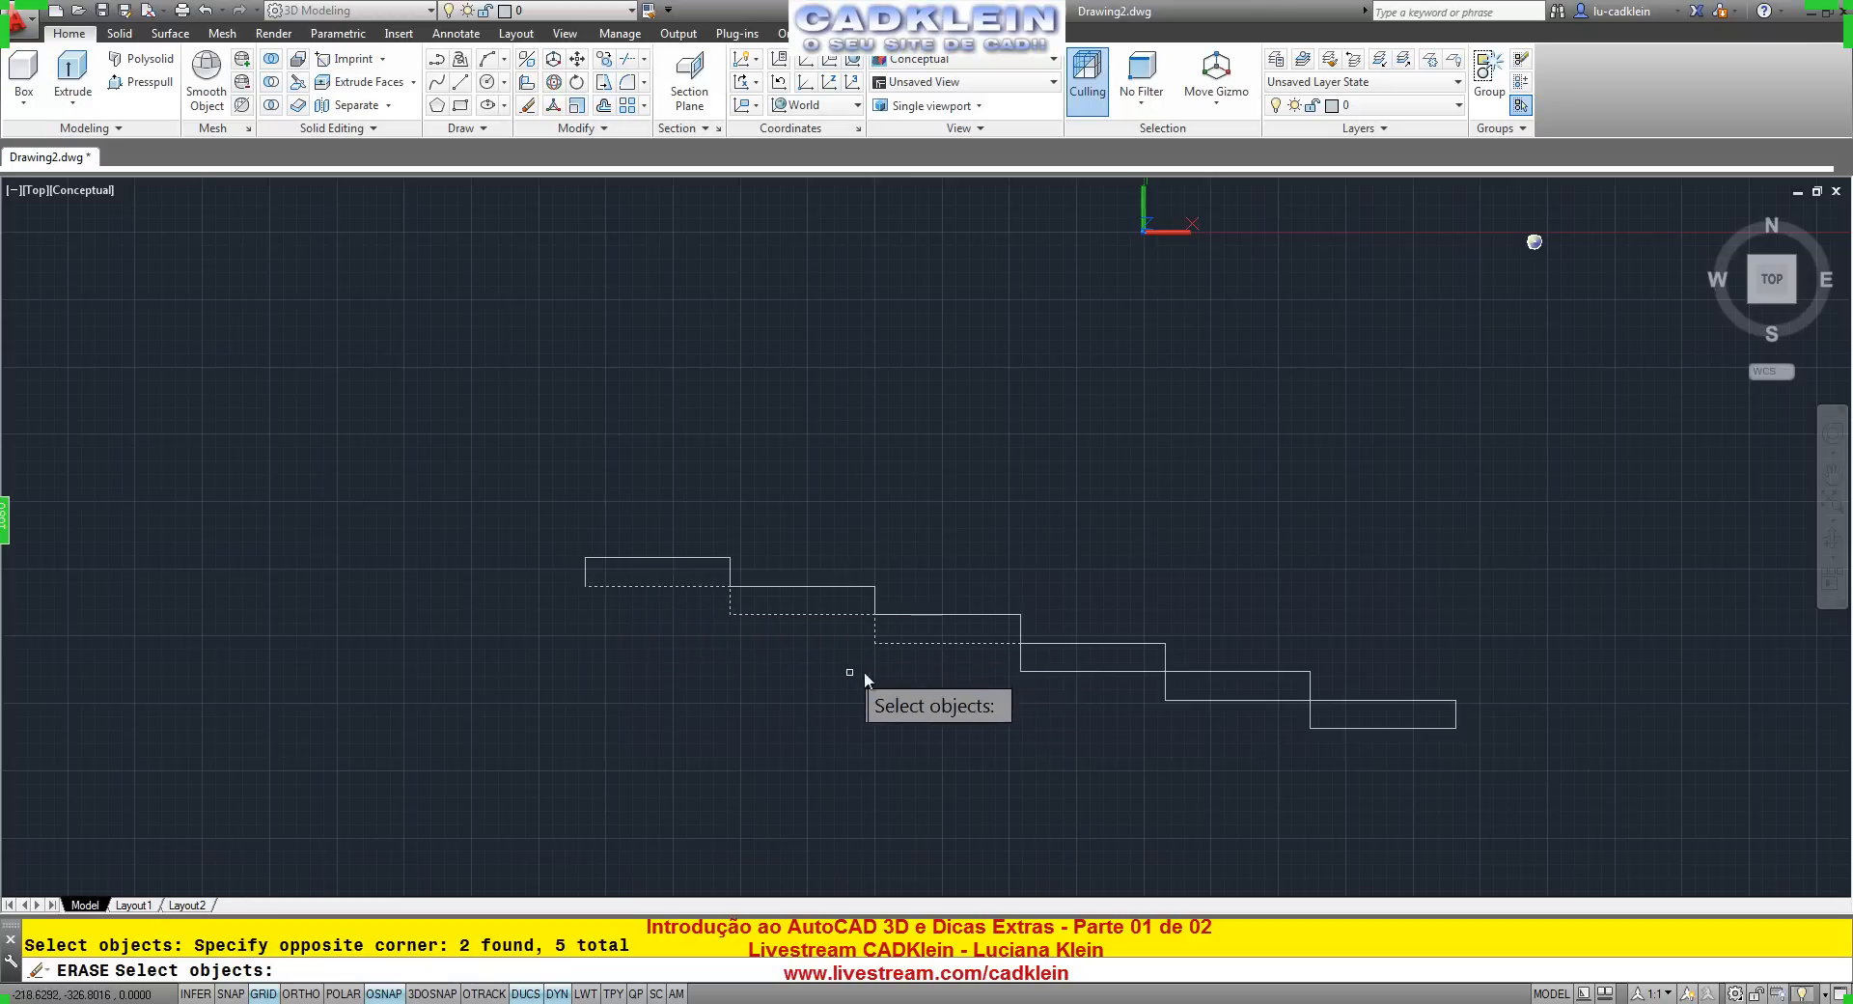
click(1067, 652)
click(1015, 703)
click(1199, 689)
click(1118, 734)
click(1339, 716)
click(1251, 763)
key(Return)
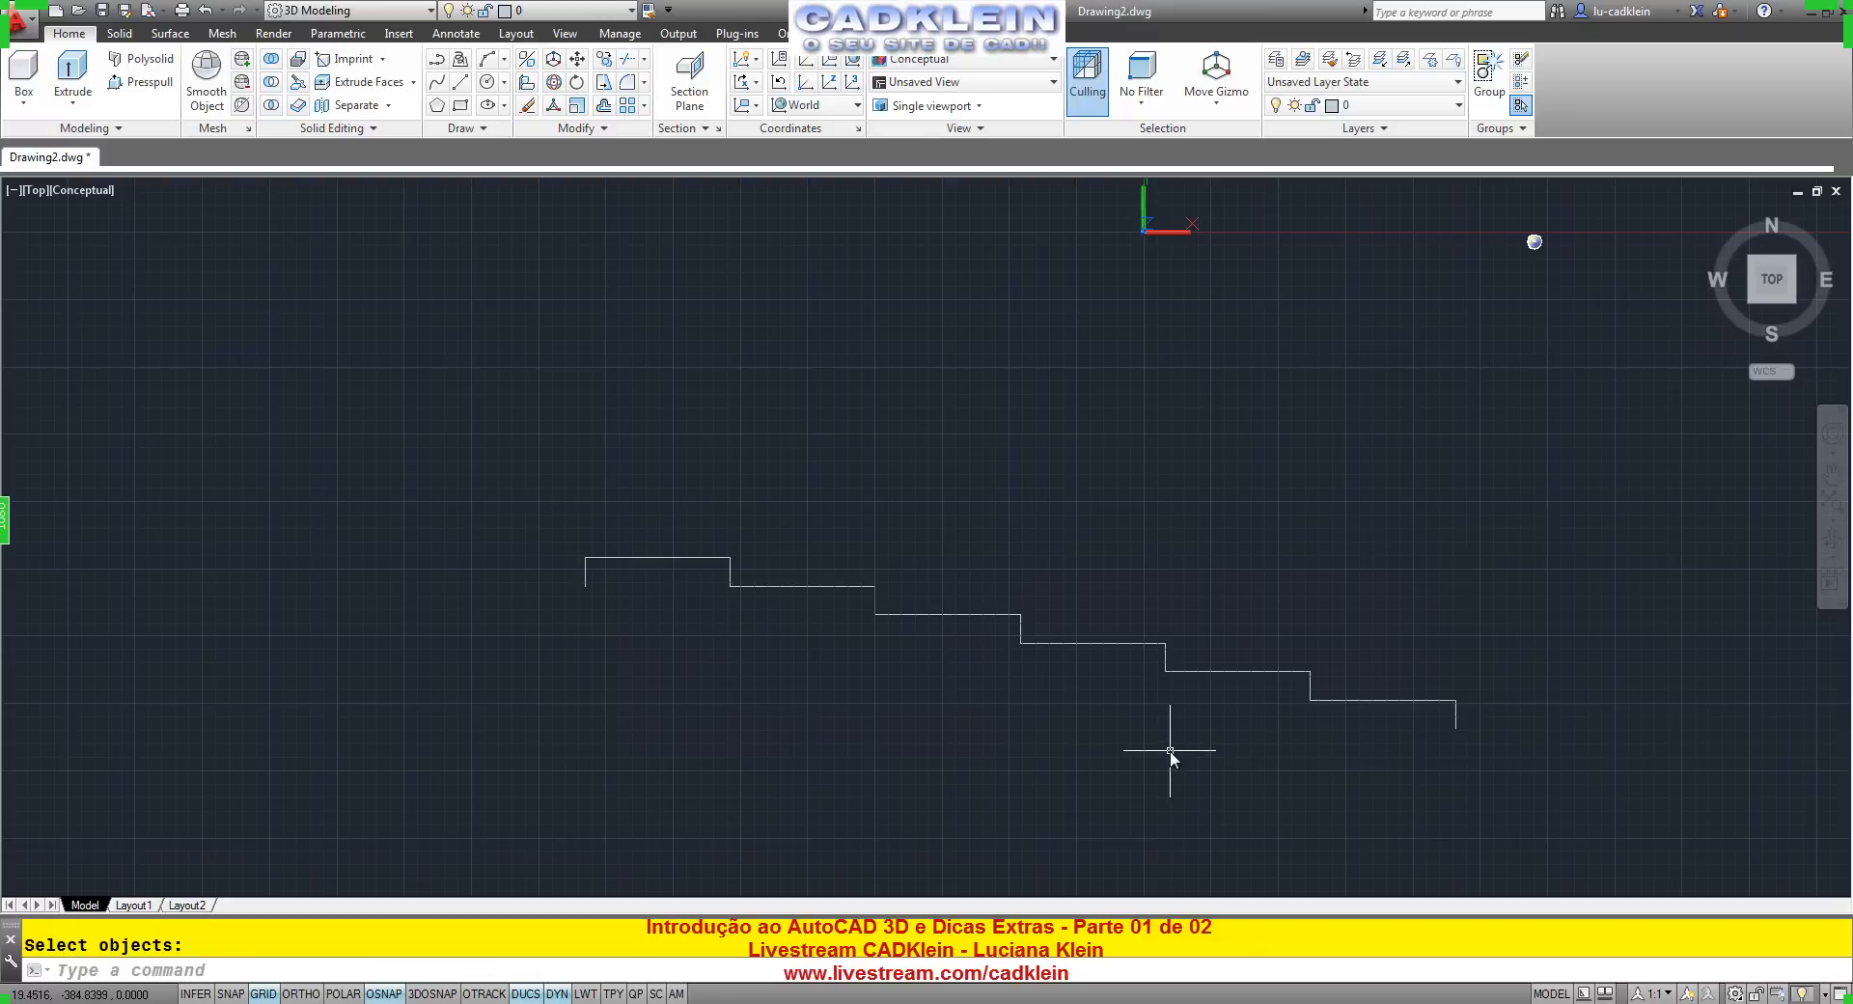
Draw a horizontal base line with Ortho on, from the lower end of the last riser back under the highest step.
text(l)
key(Return)
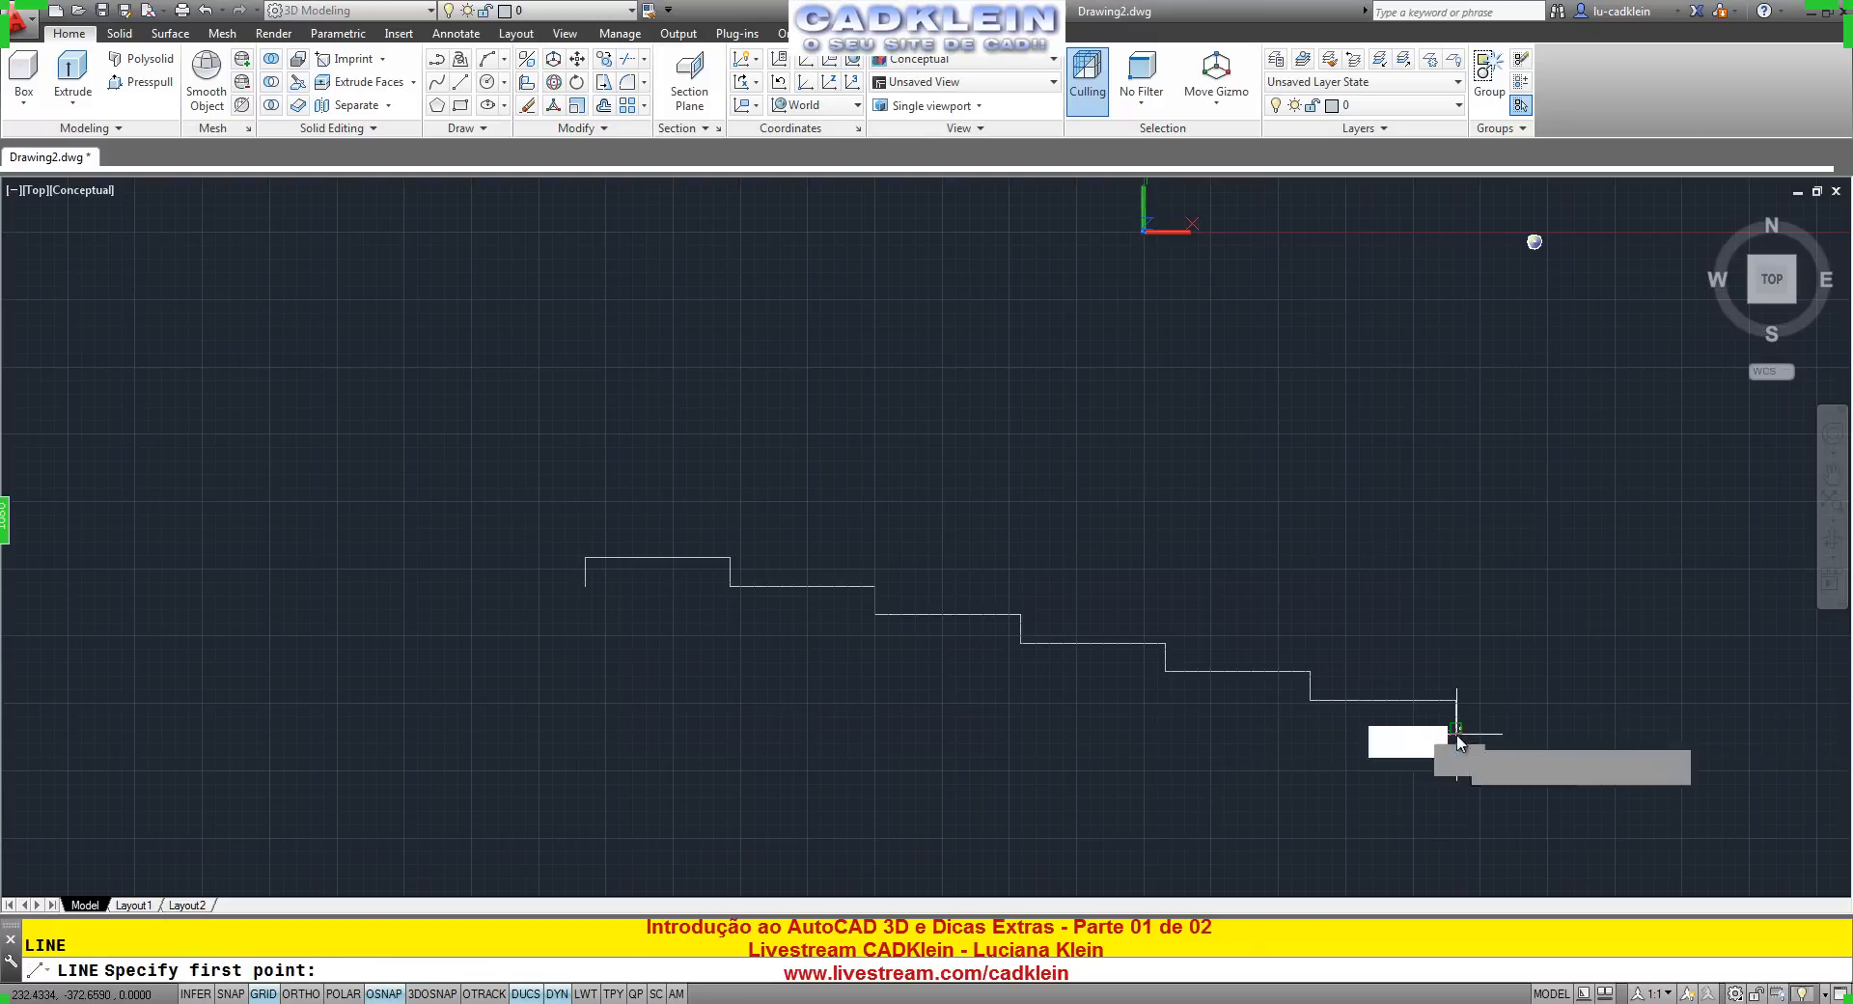
click(1455, 728)
key(F8)
click(651, 748)
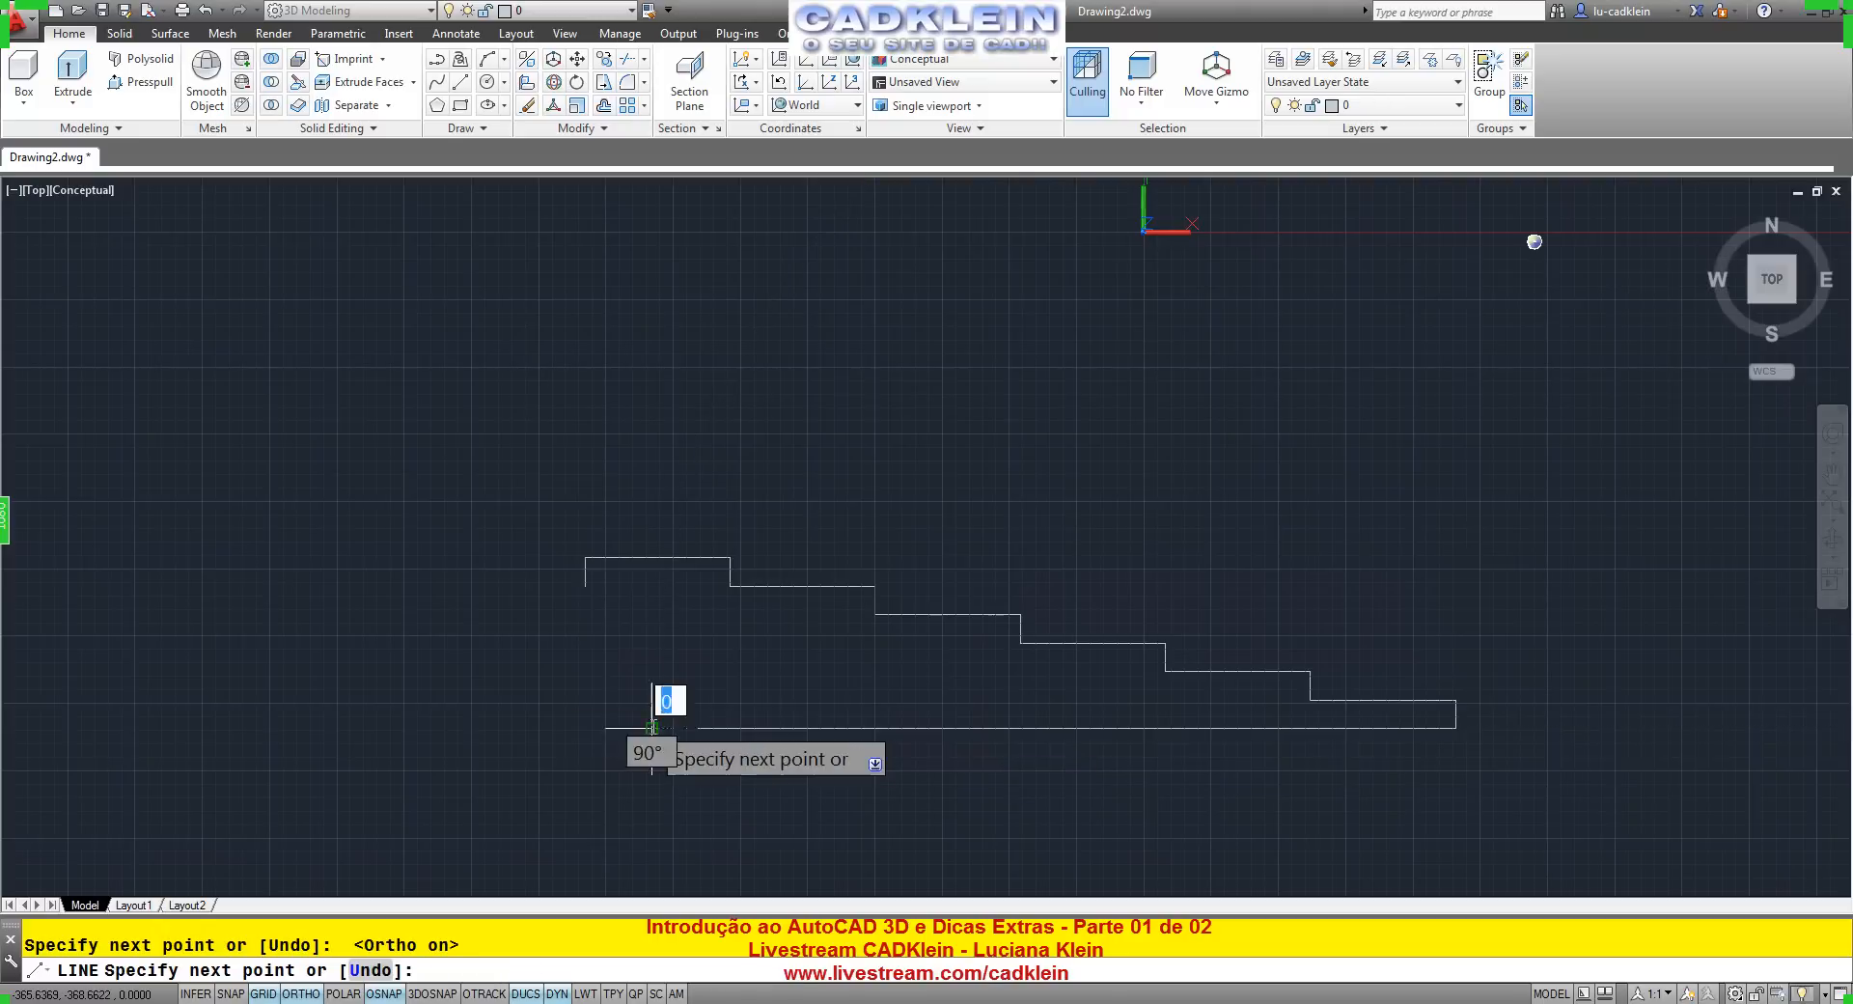
key(Return)
Fillet the base line and the short vertical line at the highest step with radius 0 to close the stair profile.
text(f)
key(Return)
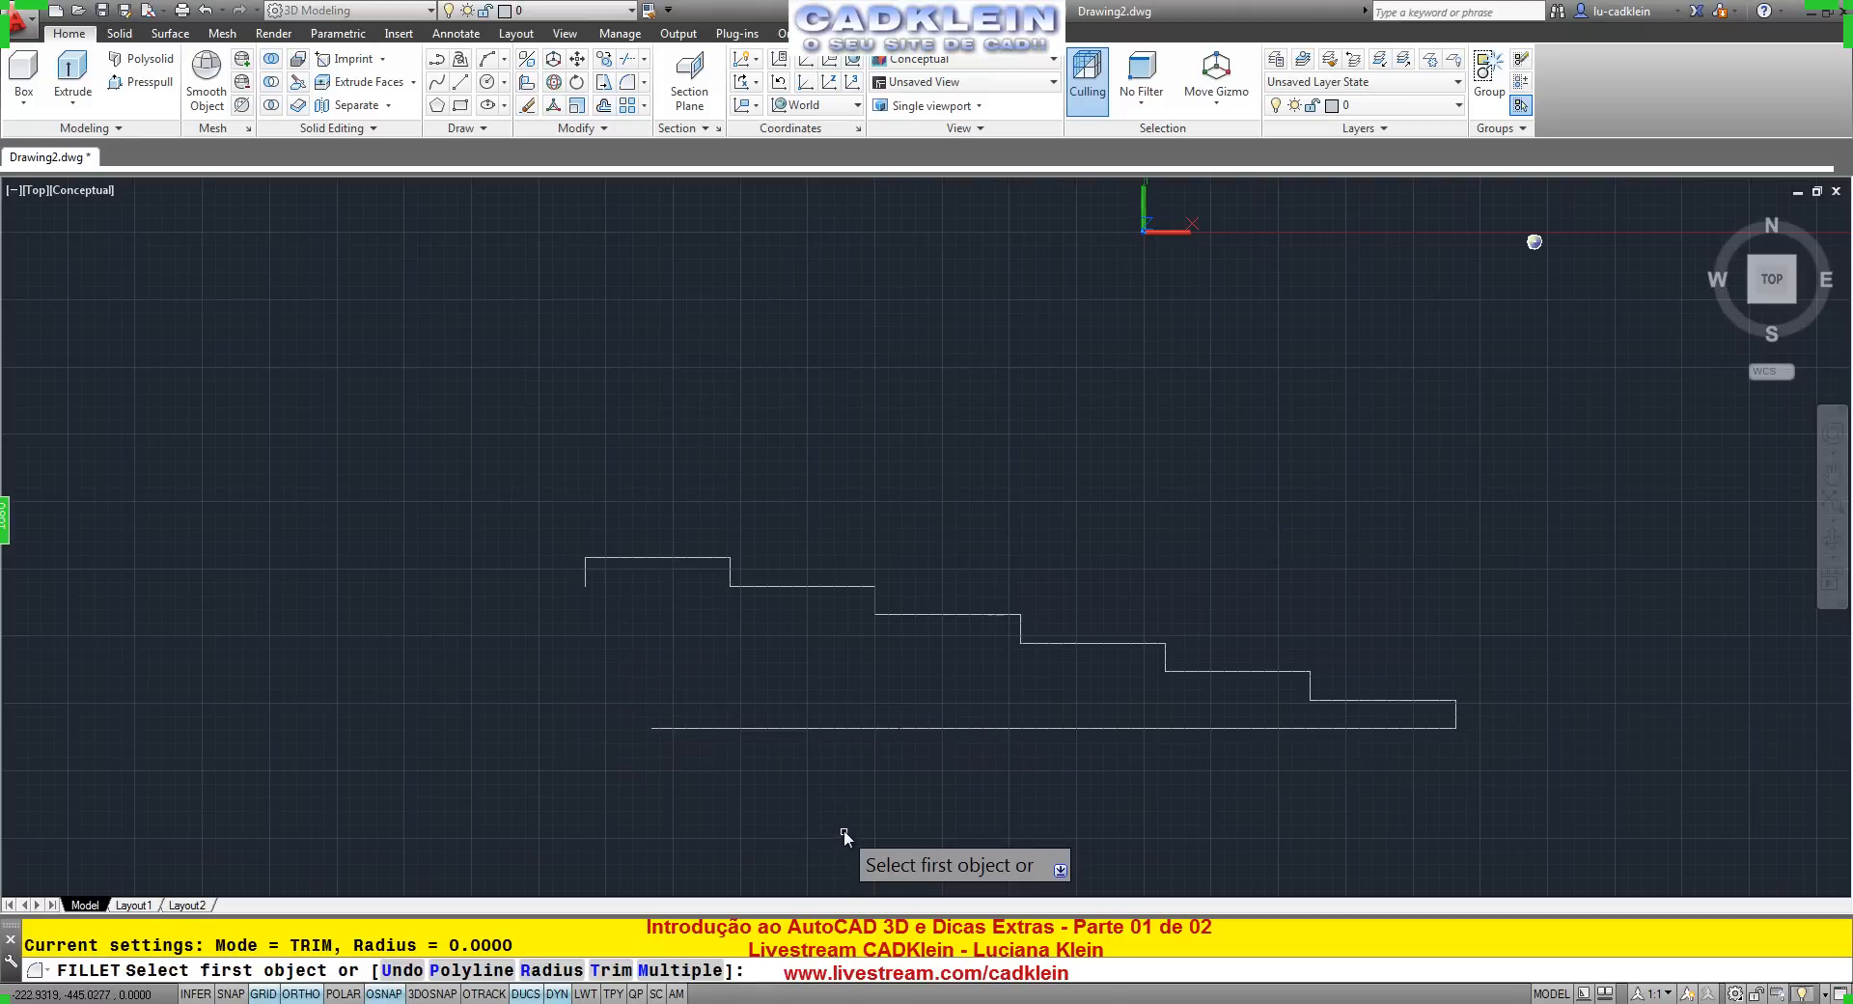
click(665, 729)
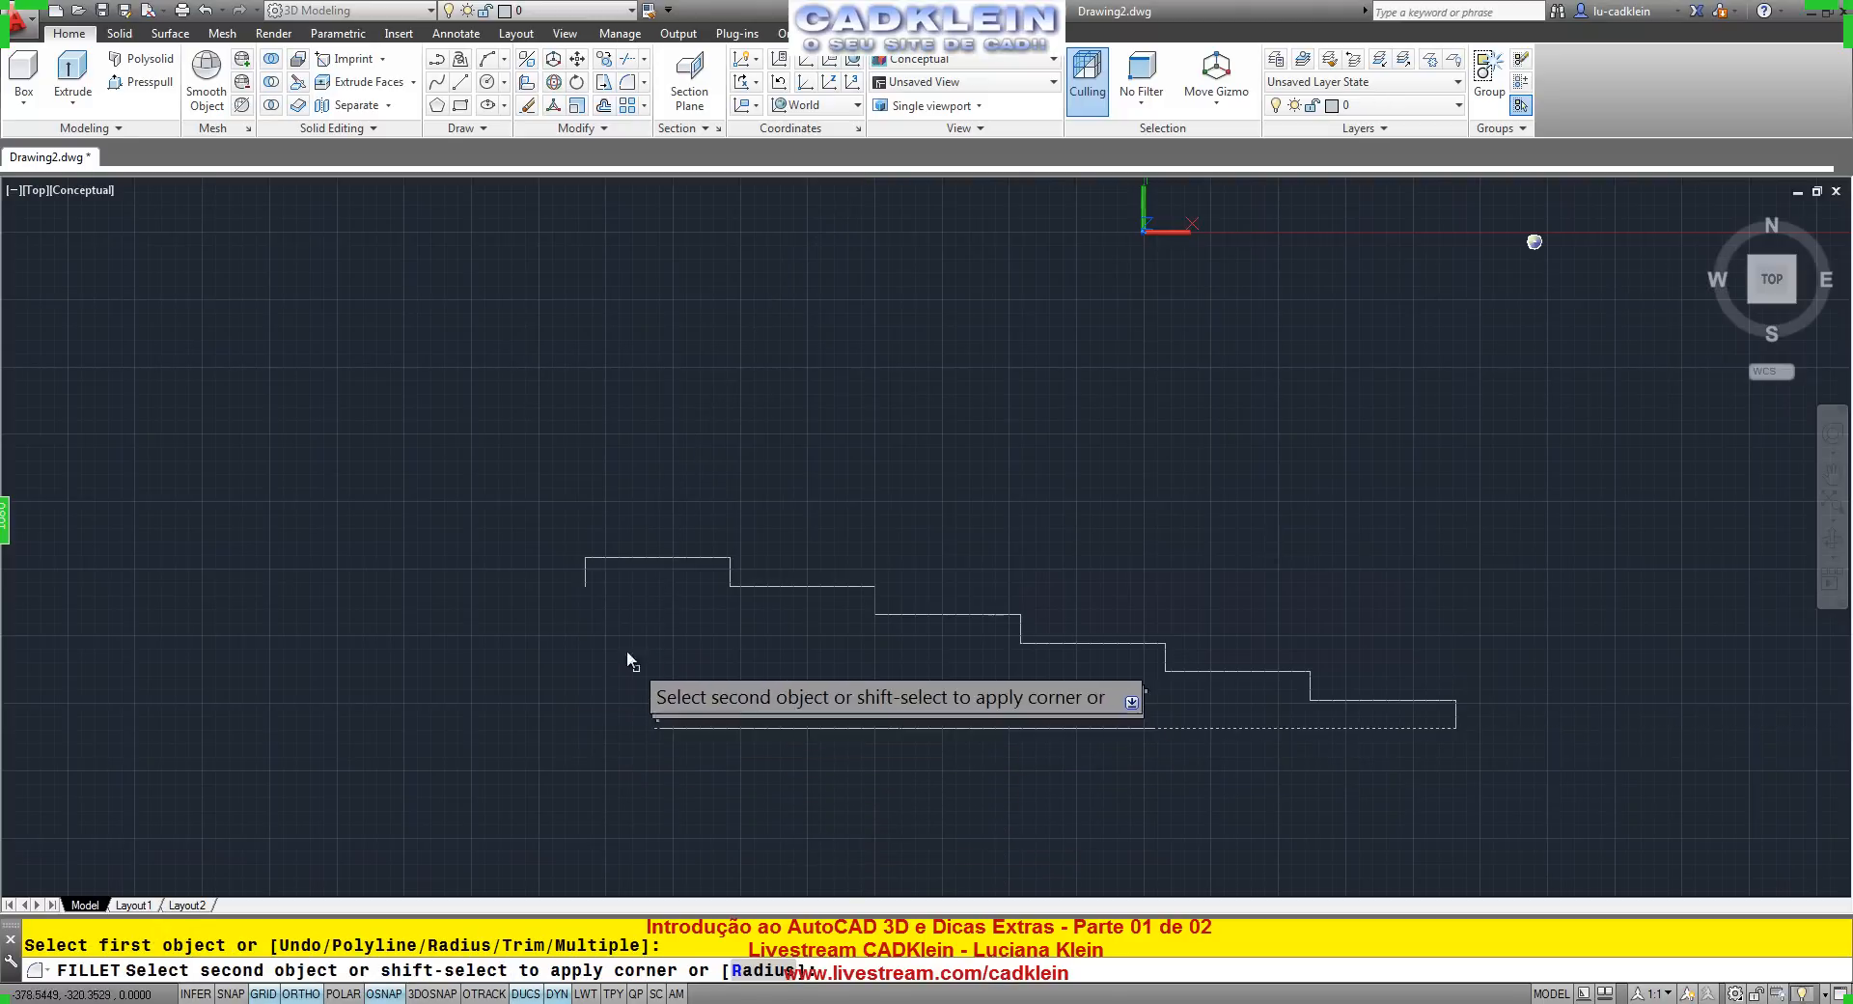
click(586, 579)
scroll(782, 671, up, 2)
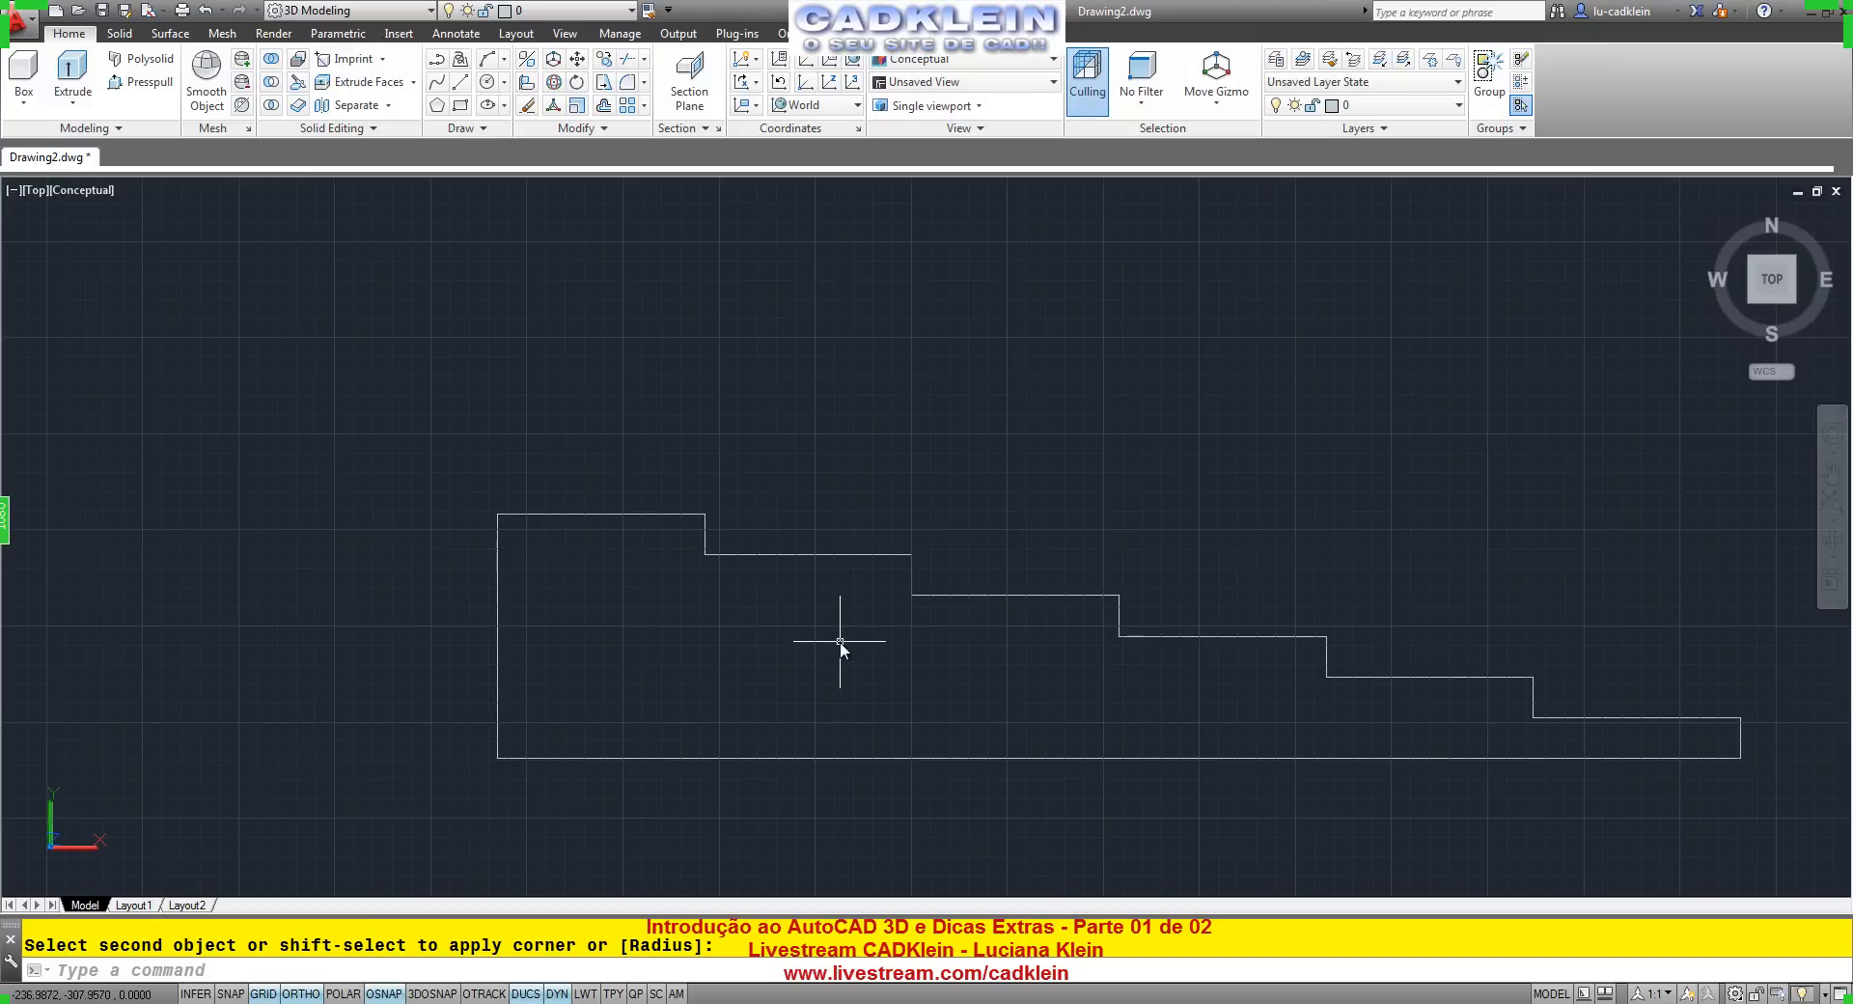
Return to the home 3D view and Presspull the closed stair profile upward about 296 units.
middle_drag(841, 641, 643, 549)
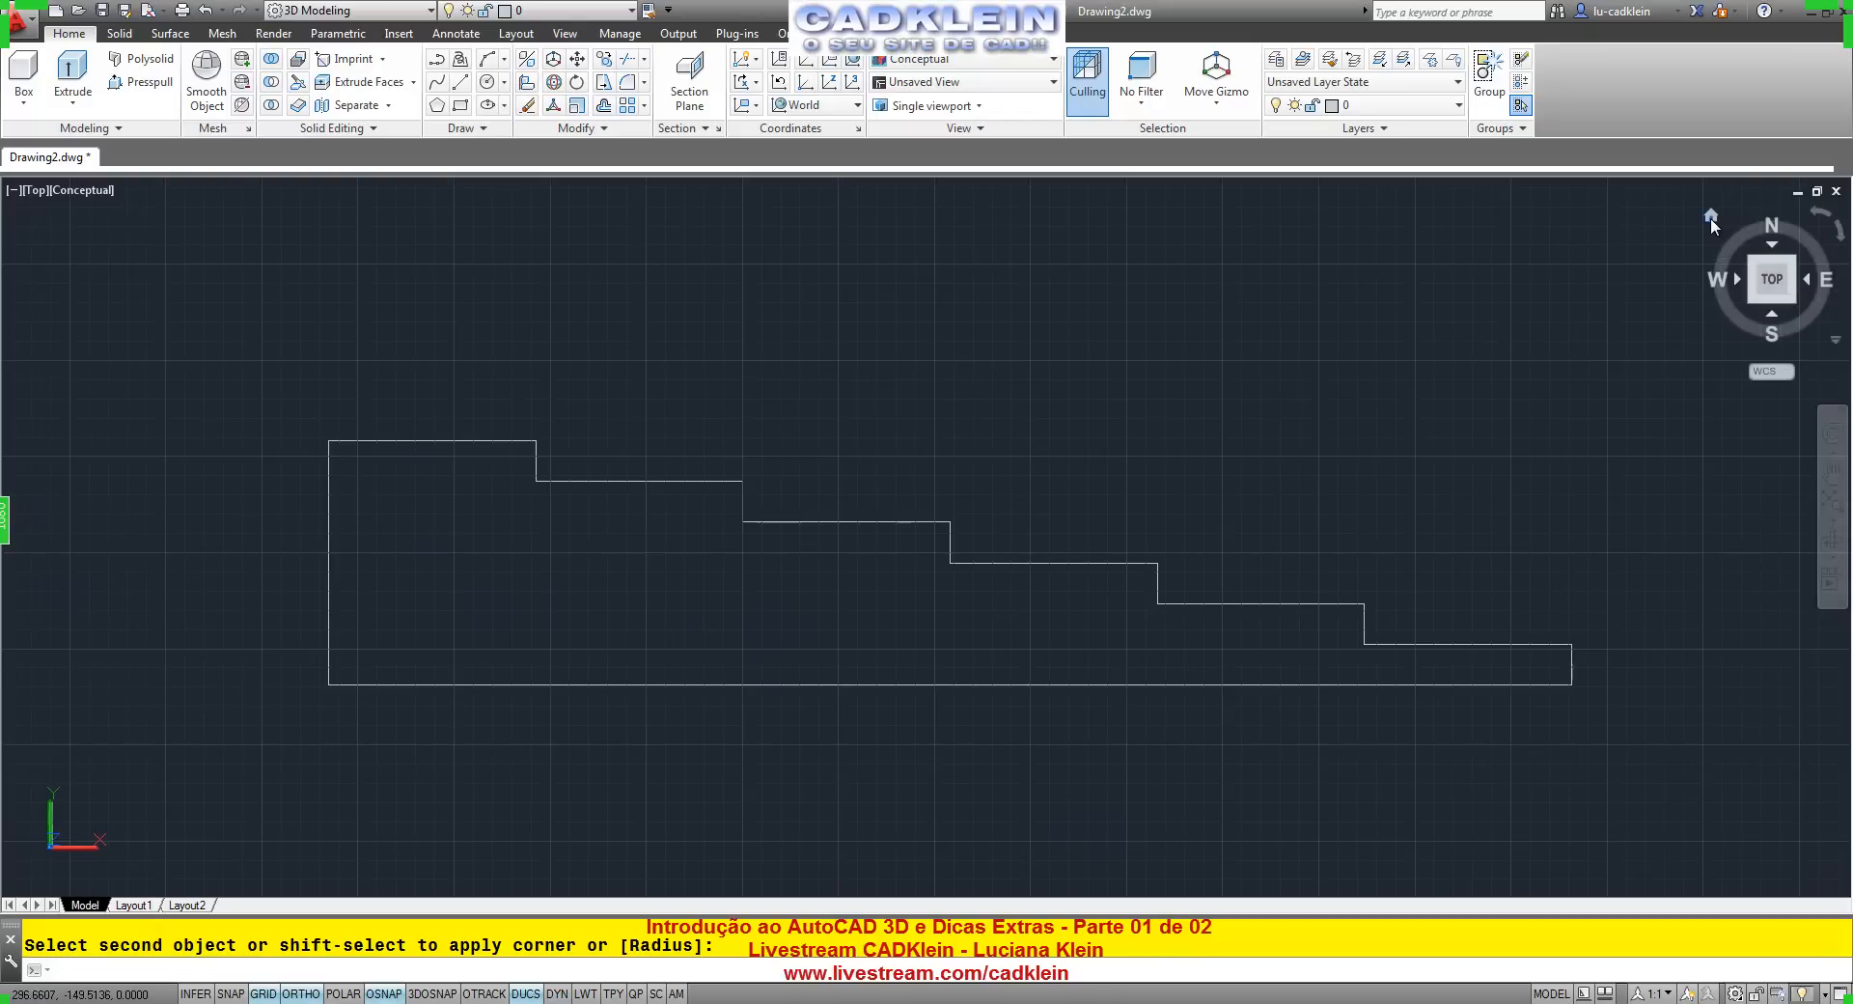
click(1711, 217)
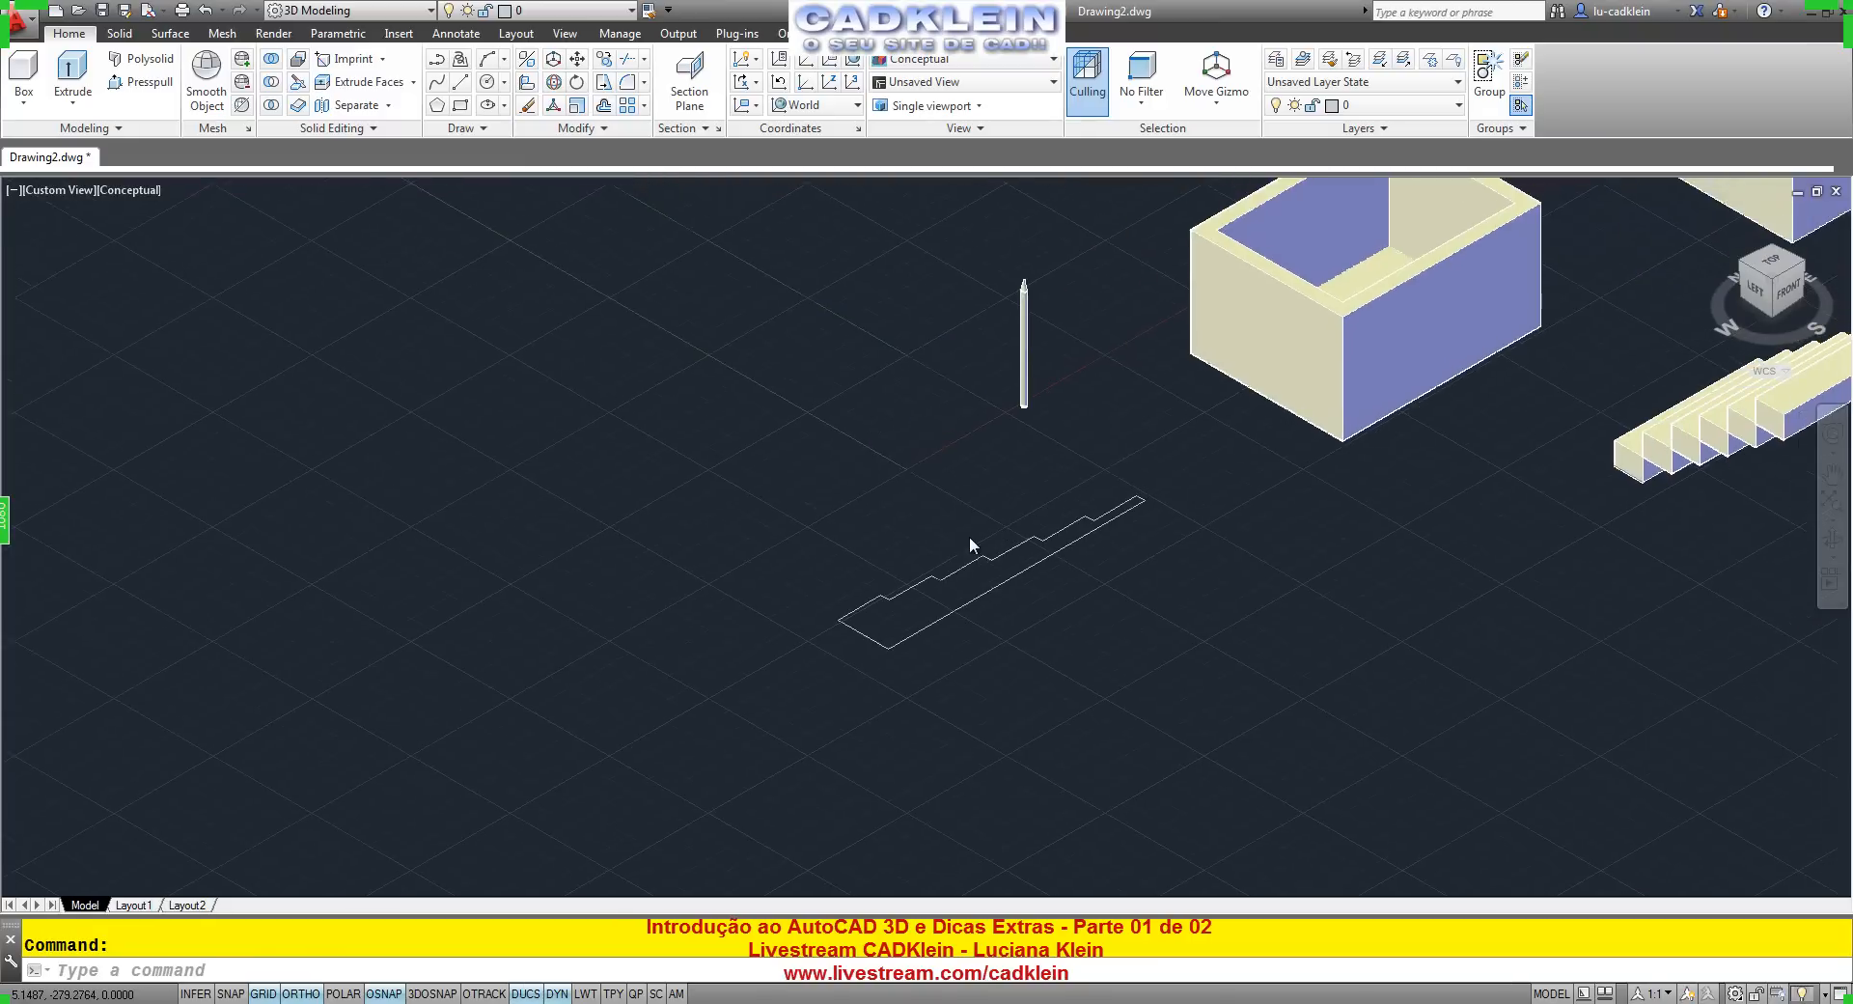
click(150, 83)
click(950, 603)
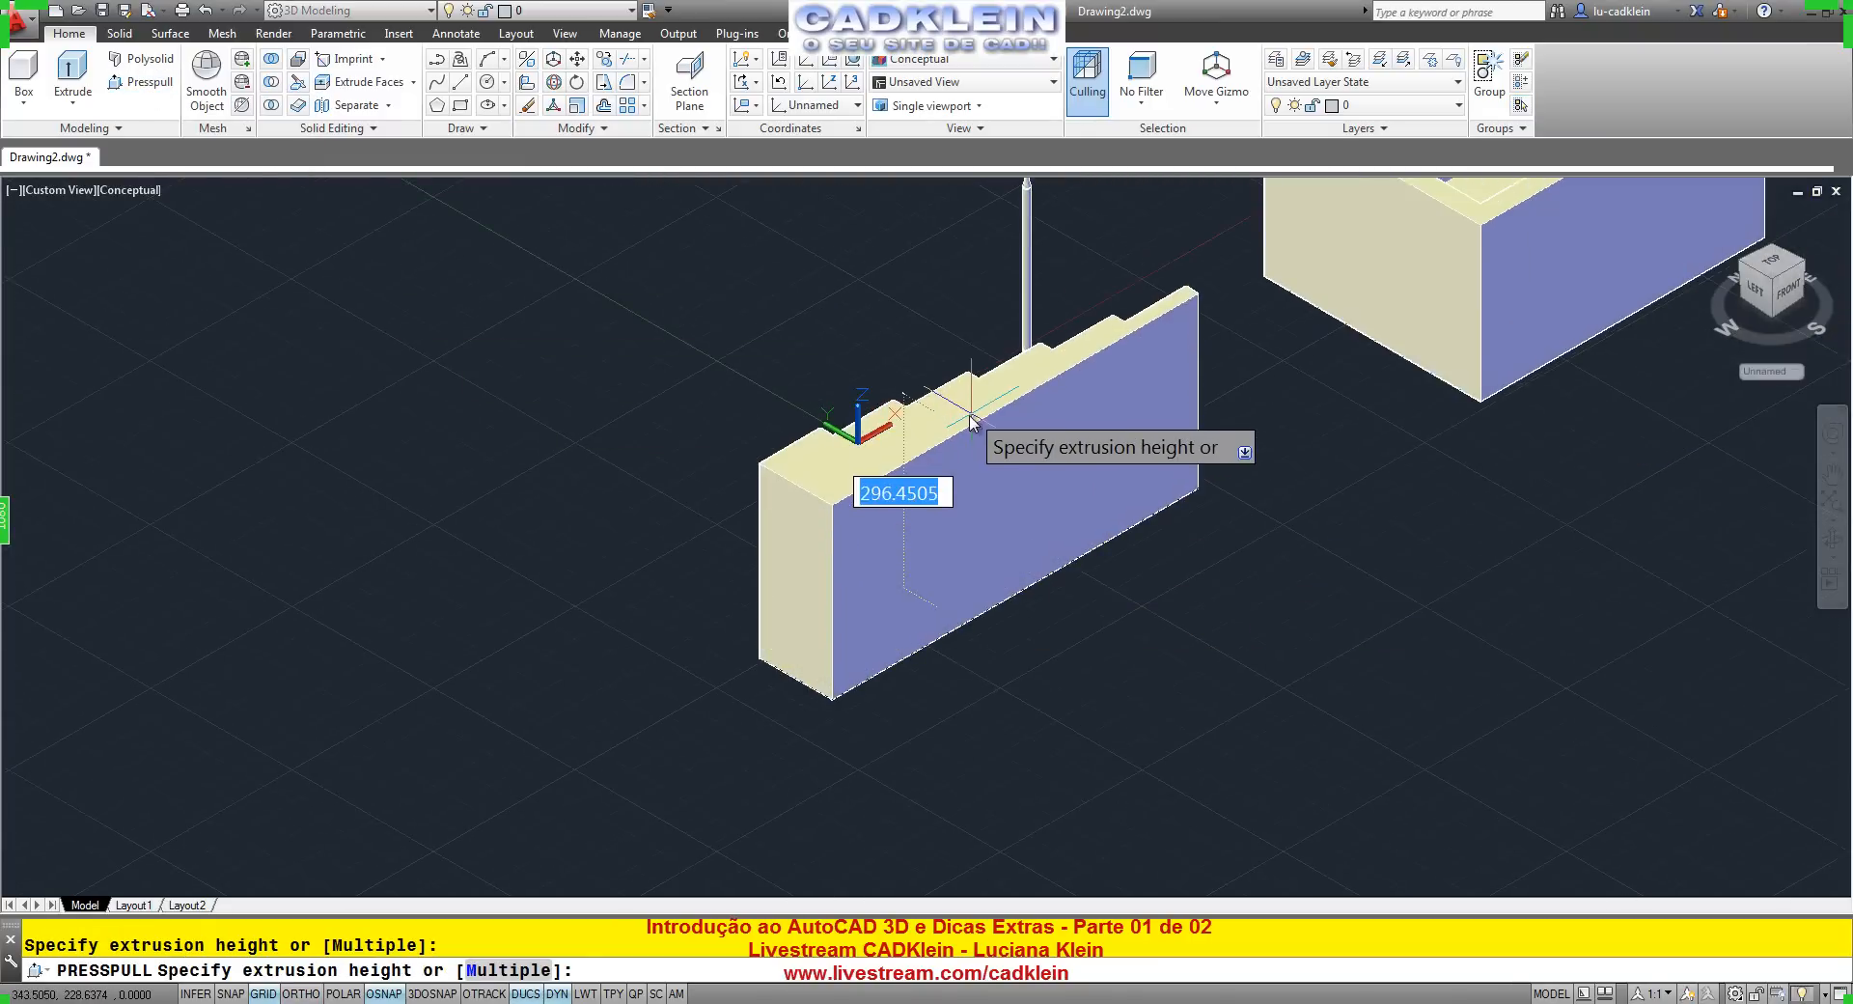
click(970, 419)
key(Return)
Rotate the extruded stair solid 90° in 3D about the X axis at its lower front corner, so the steps face up.
middle_drag(1108, 529, 1001, 603)
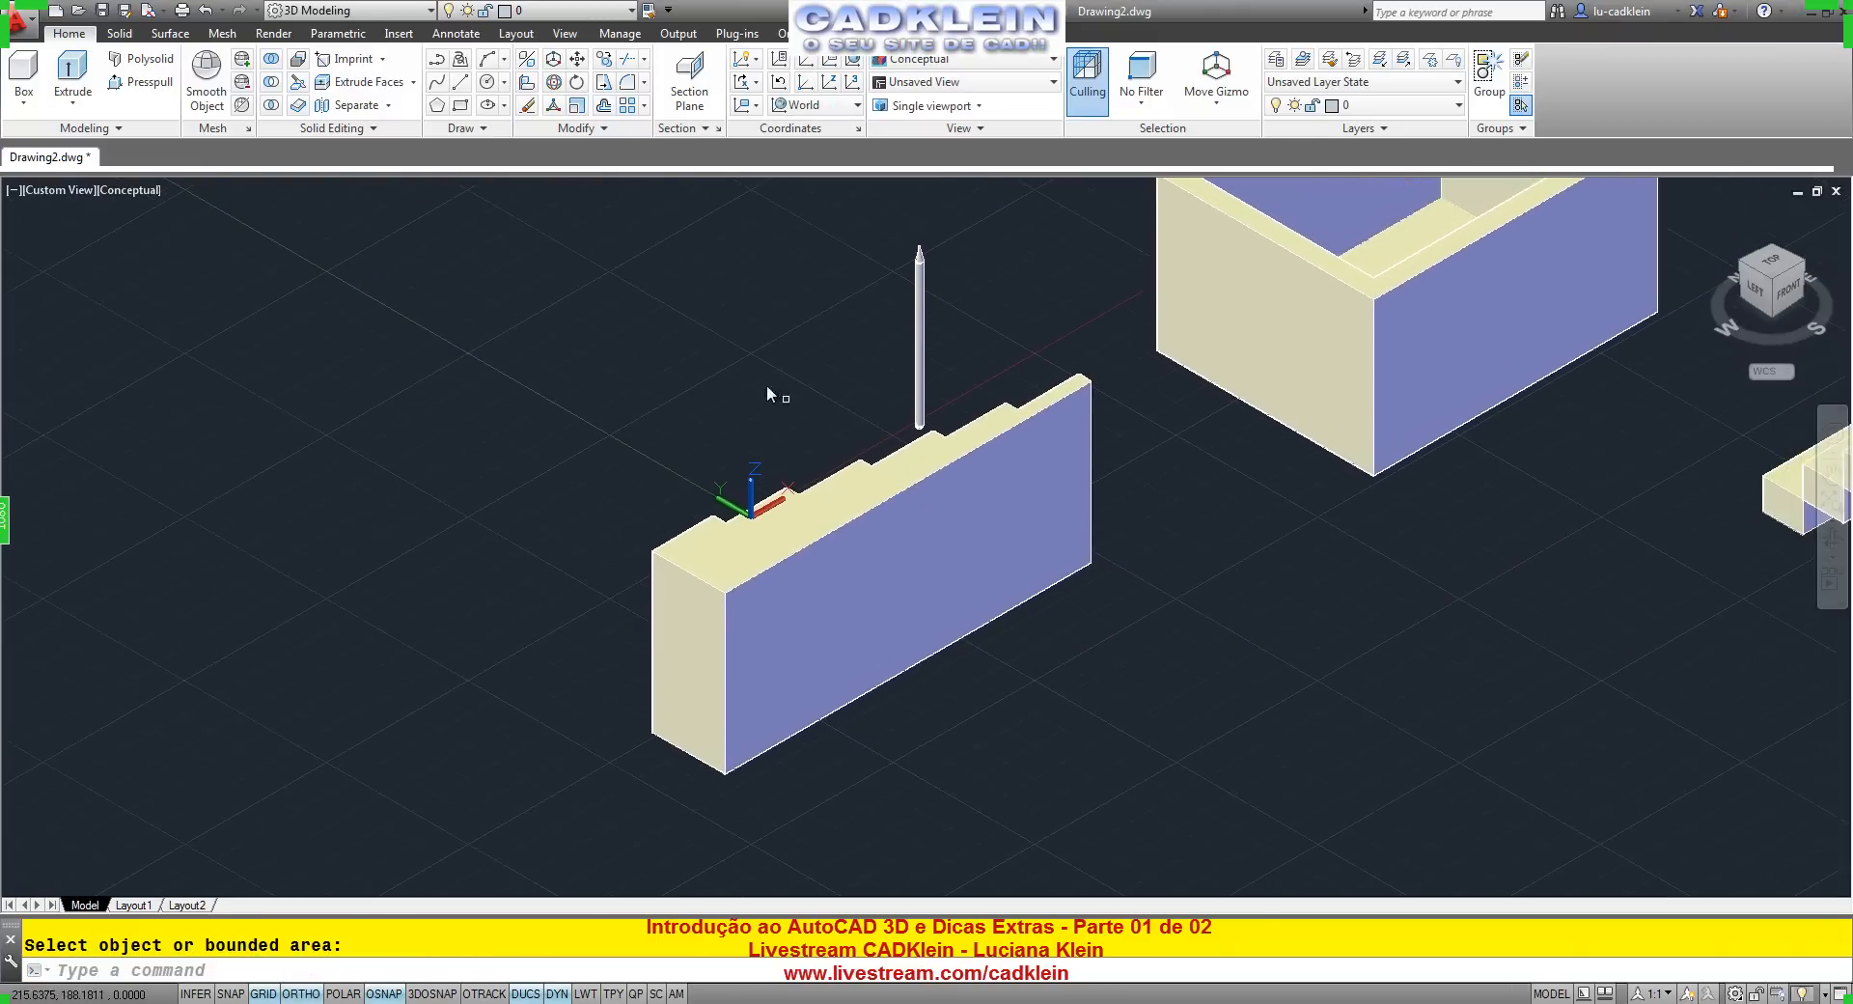
click(844, 565)
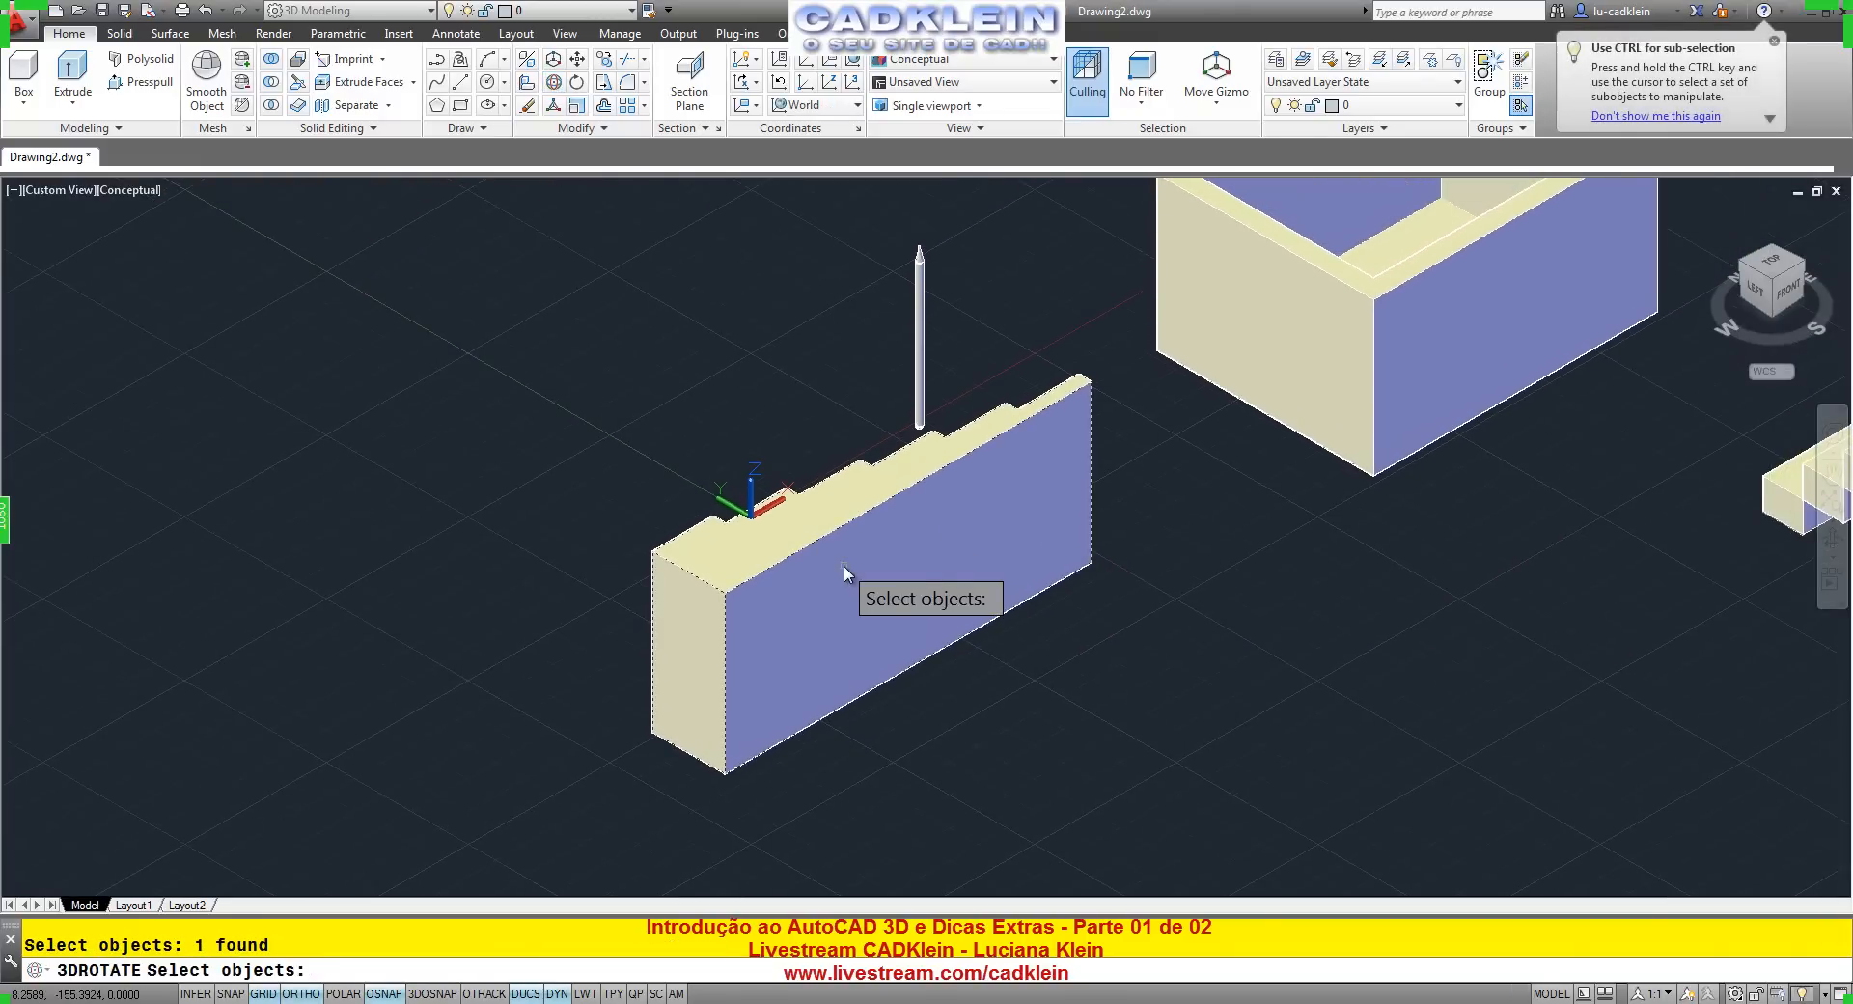
key(Return)
click(728, 769)
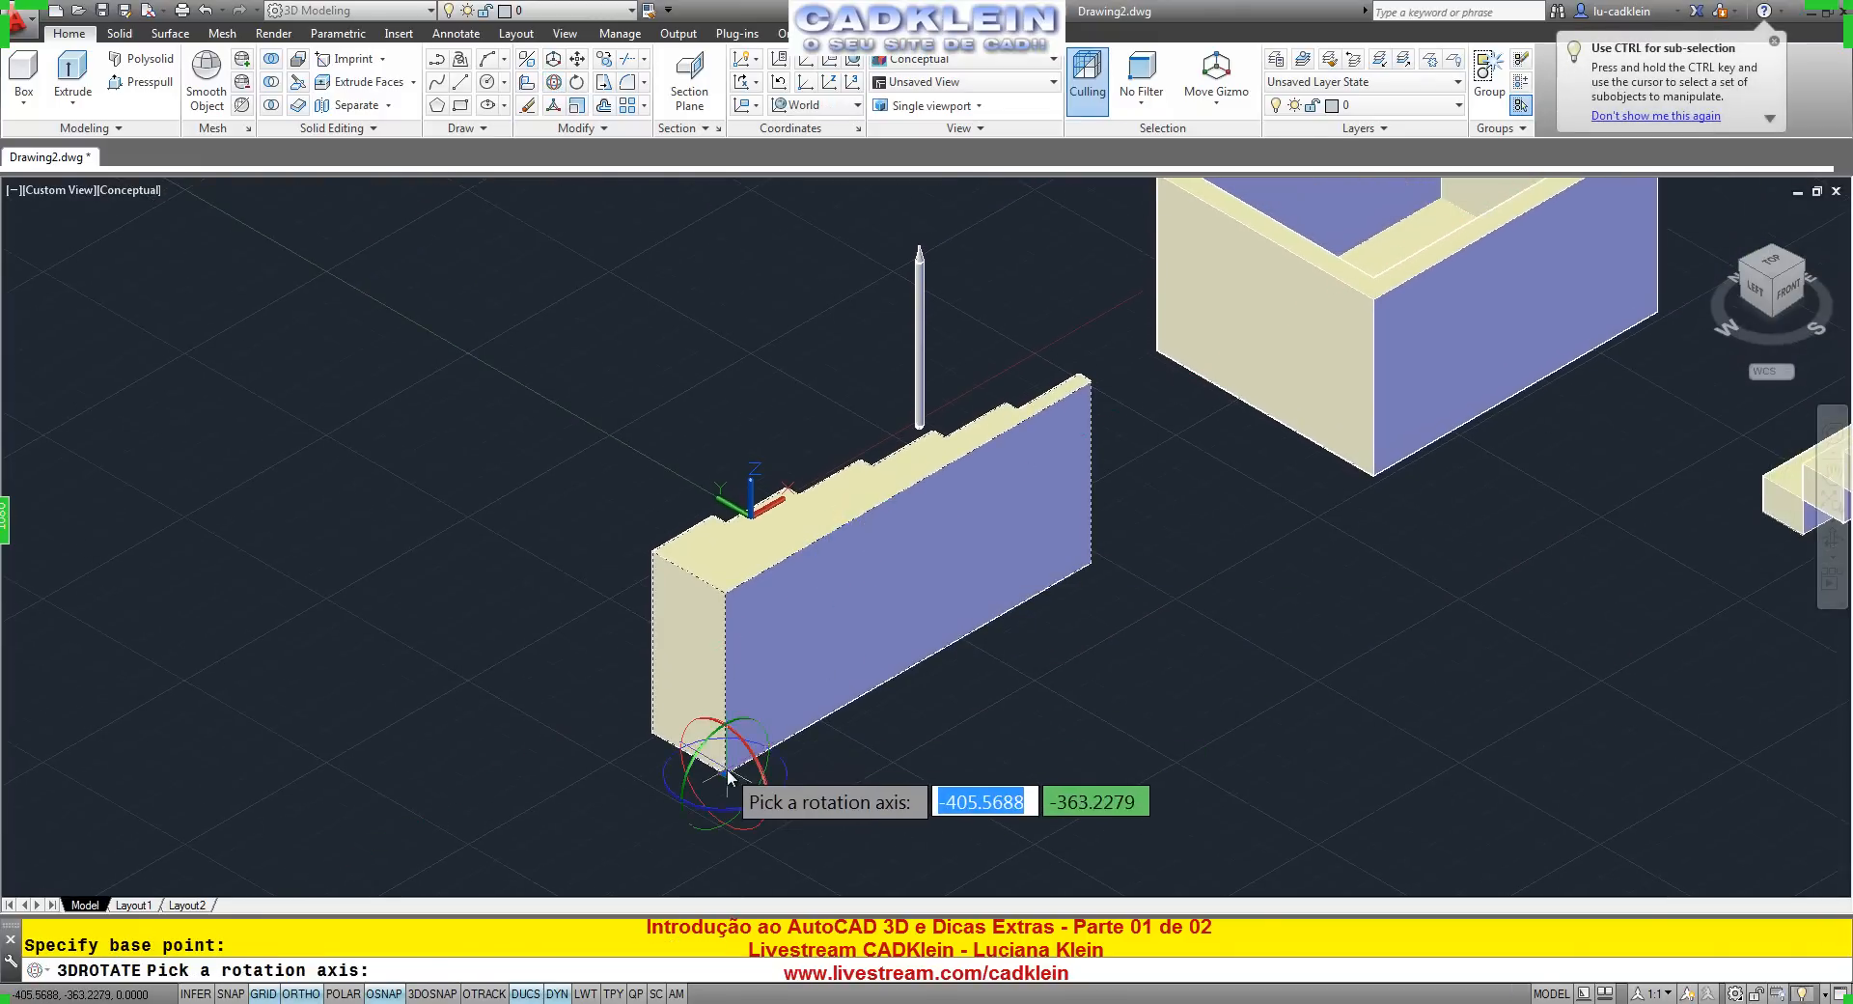
click(760, 767)
click(721, 468)
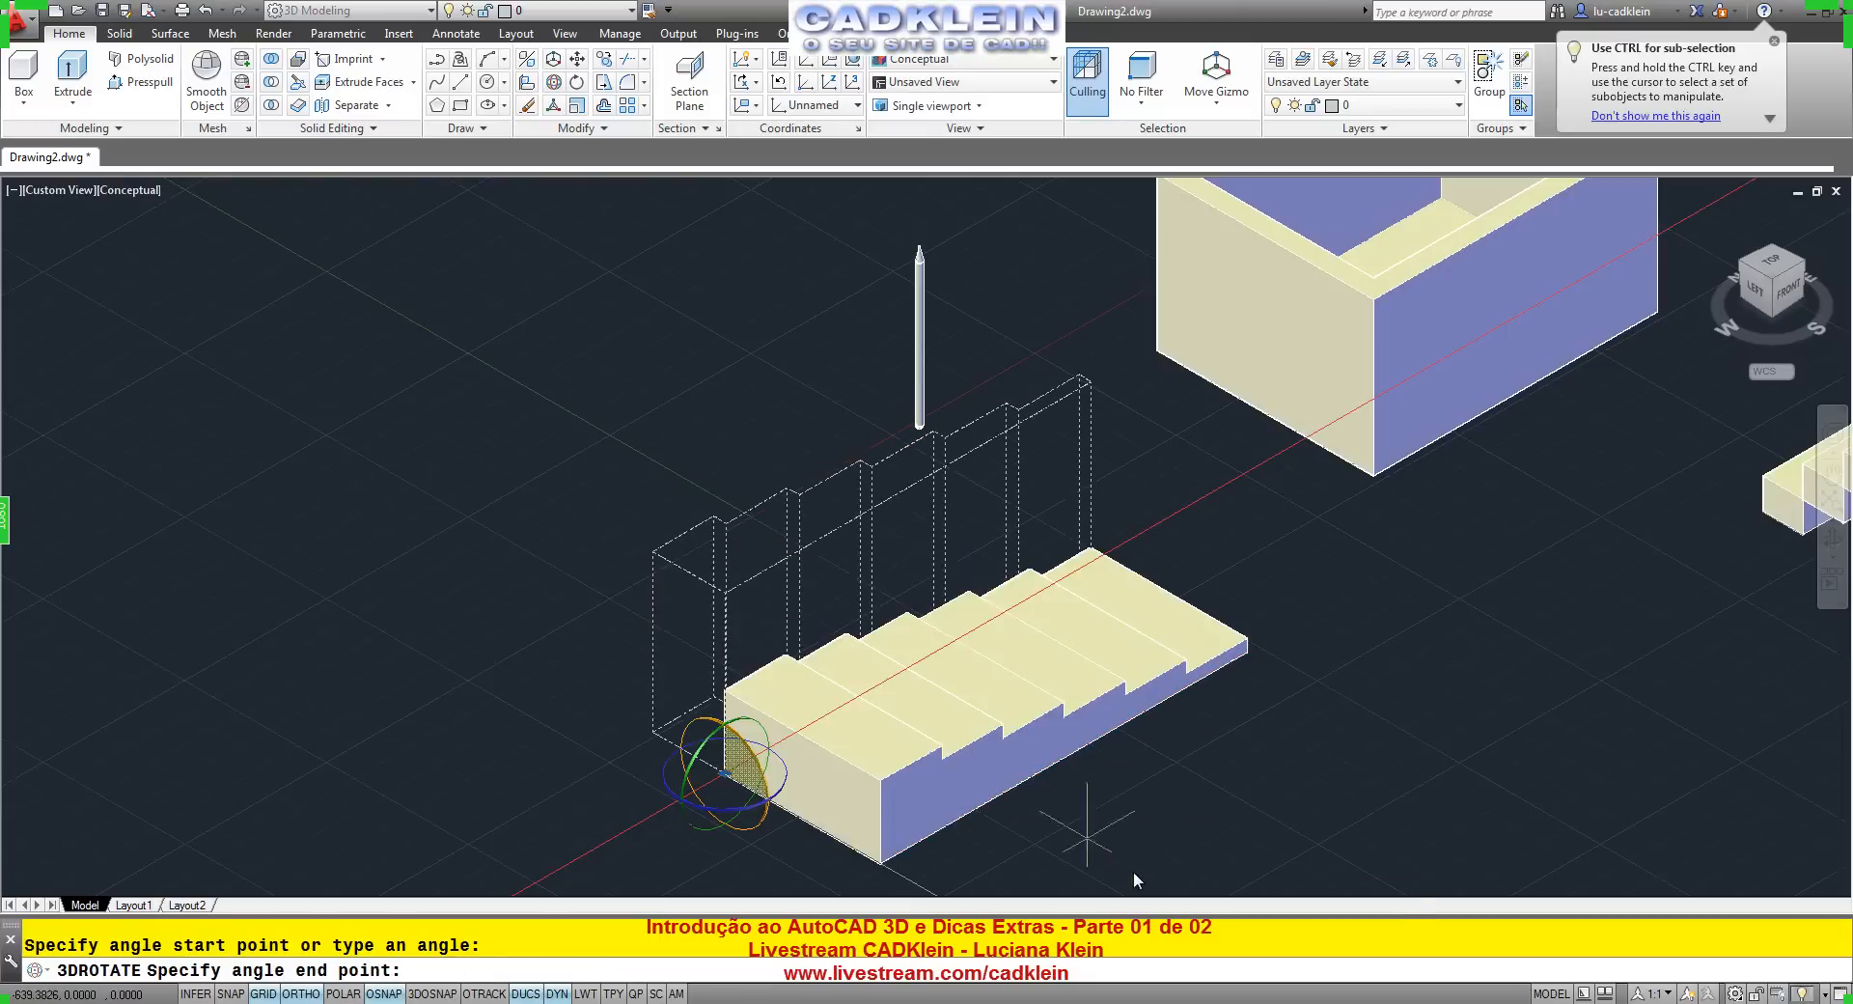
click(1134, 871)
Examine the extruded staircase and the copied-box staircase from several angles and close up.
middle_drag(1193, 777, 808, 597)
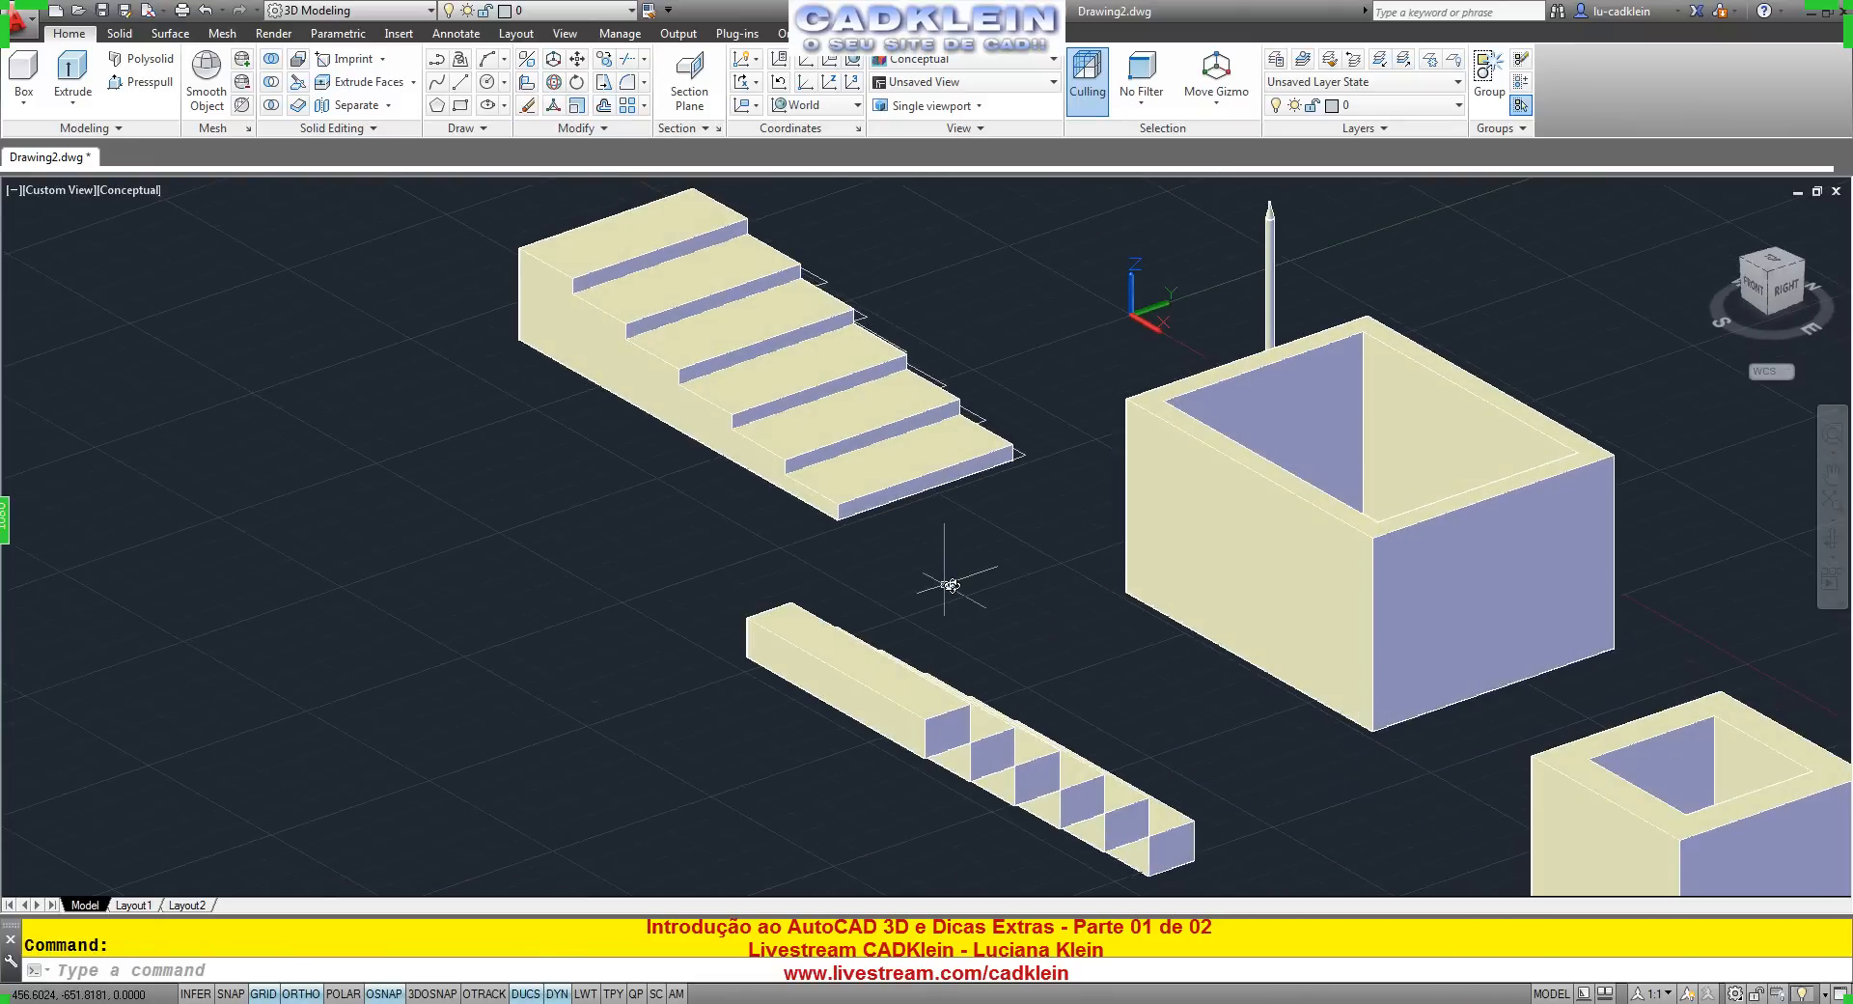
shift+middle_drag(1014, 534, 1022, 686)
click(1750, 273)
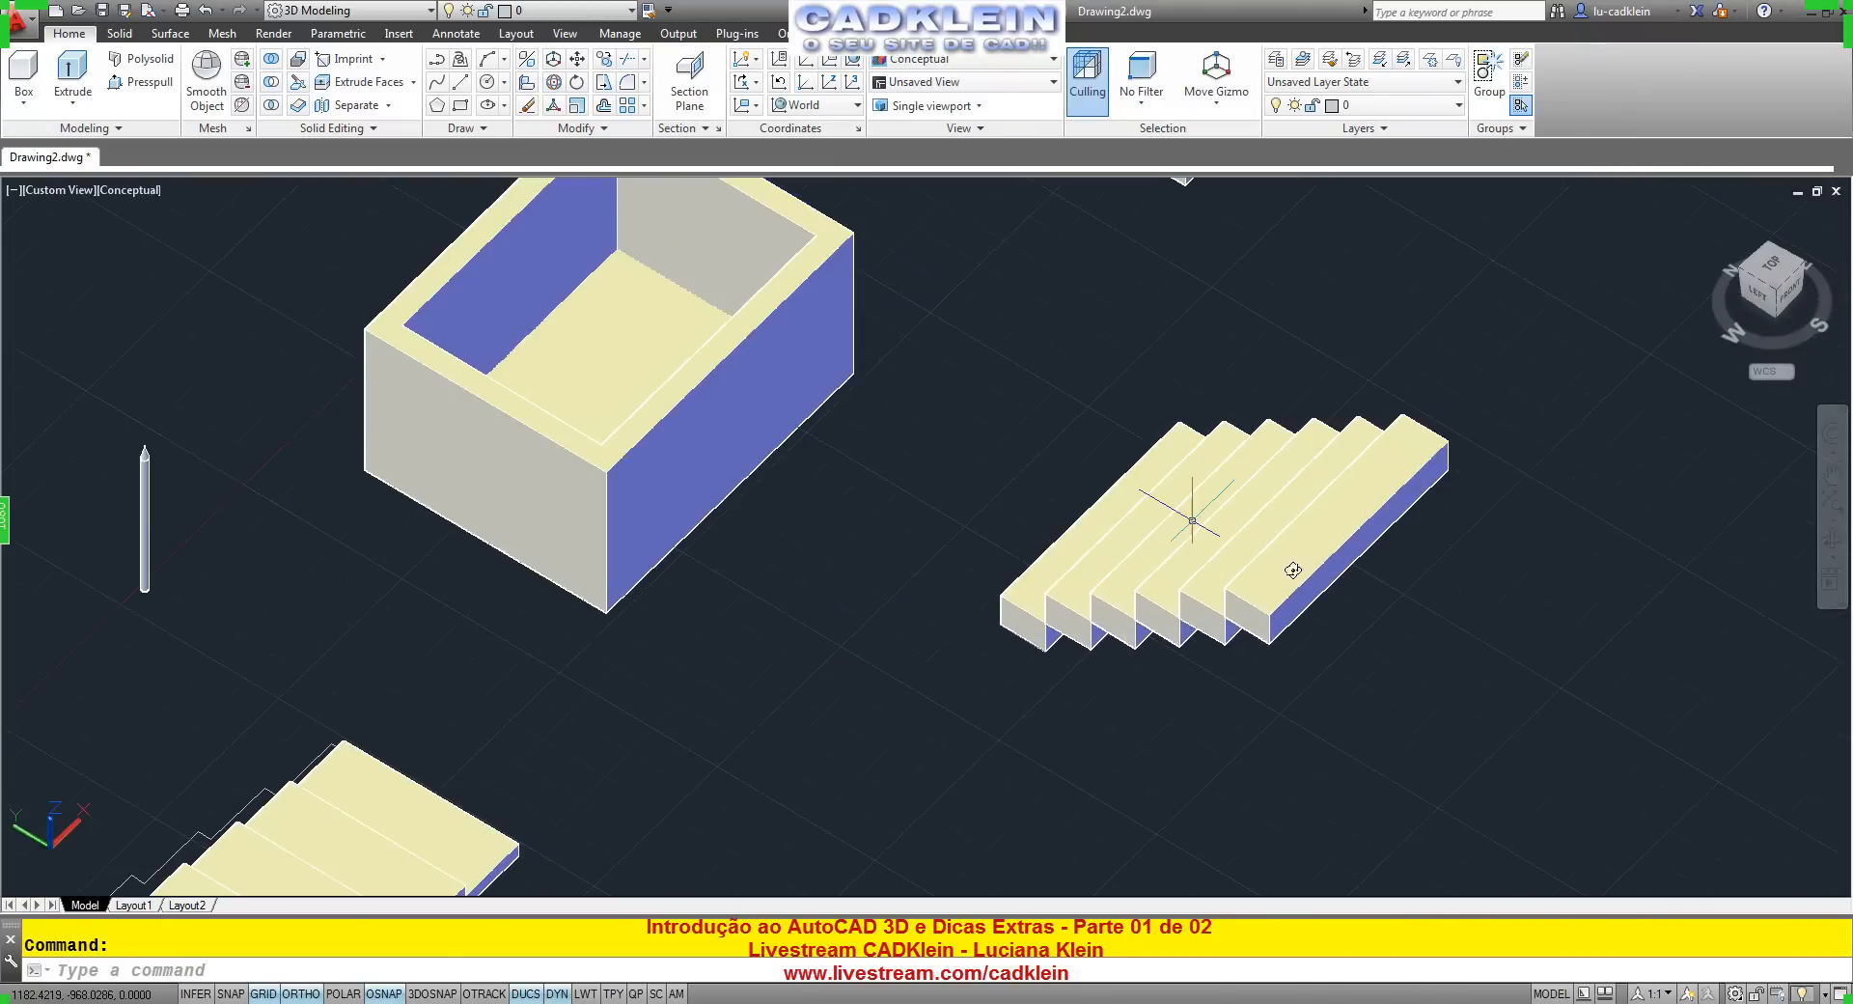
shift+middle_drag(1136, 669, 1184, 600)
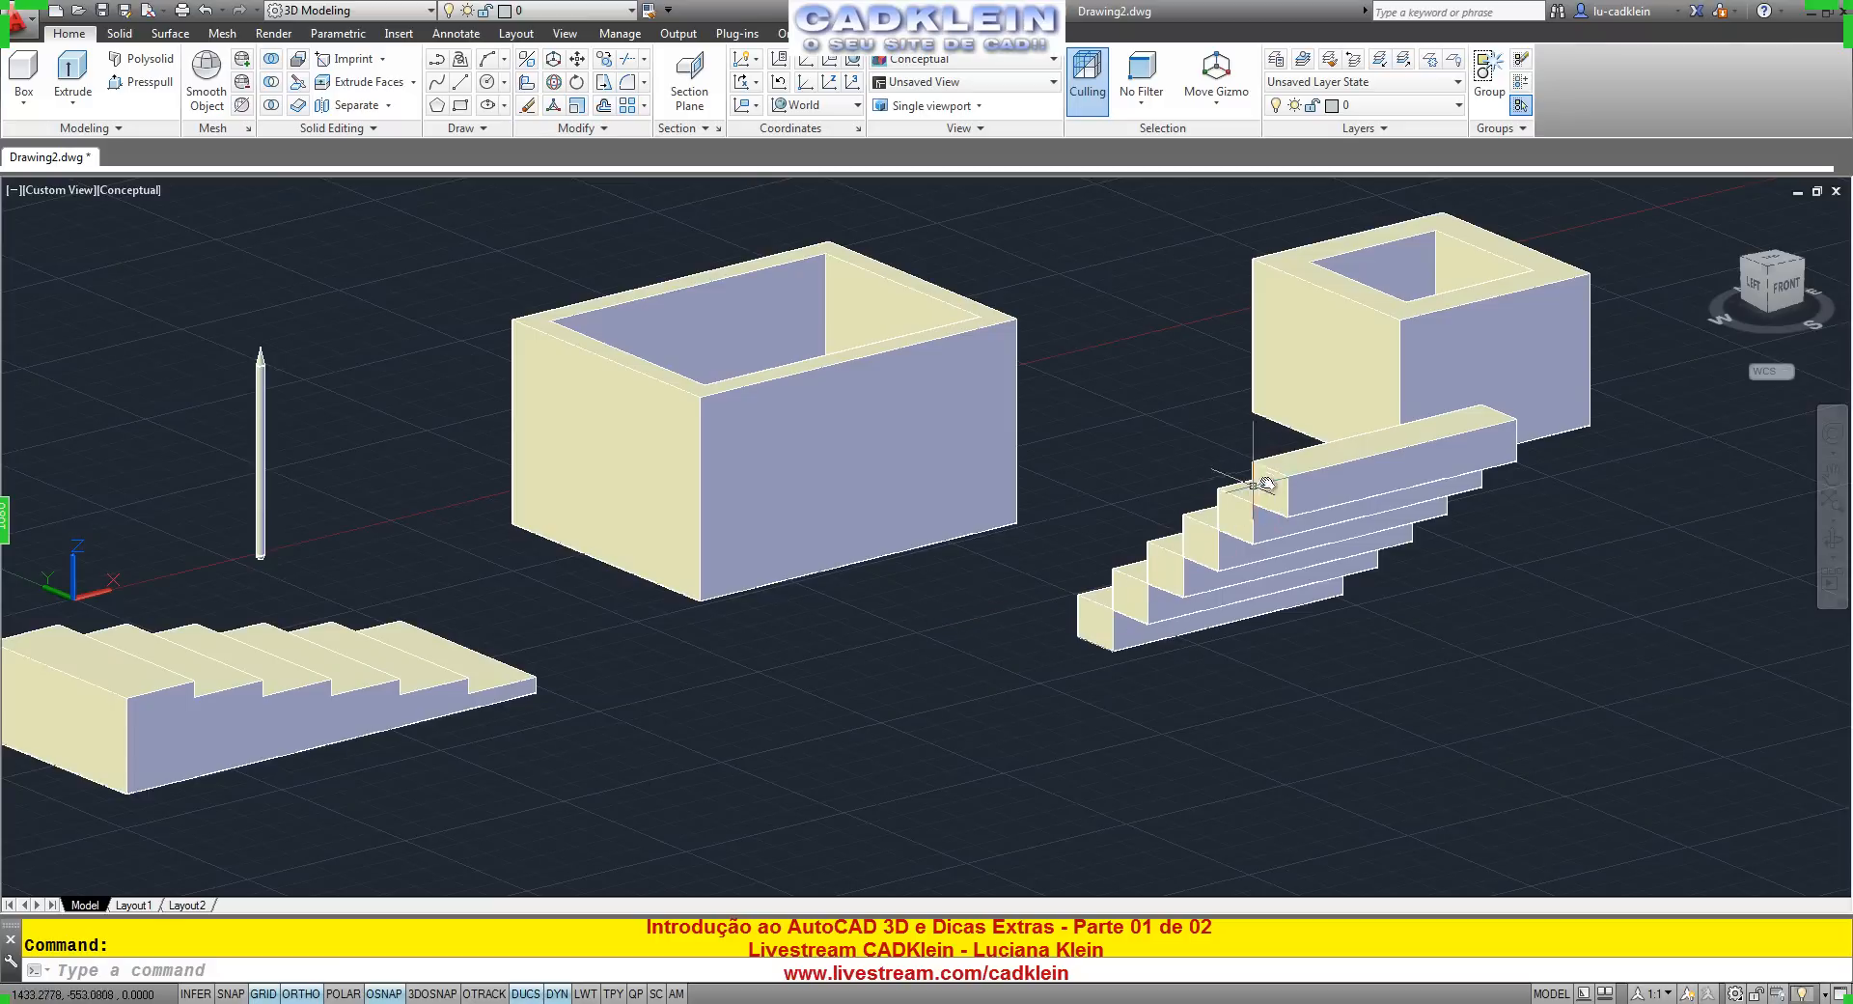
scroll(1113, 608, up, 5)
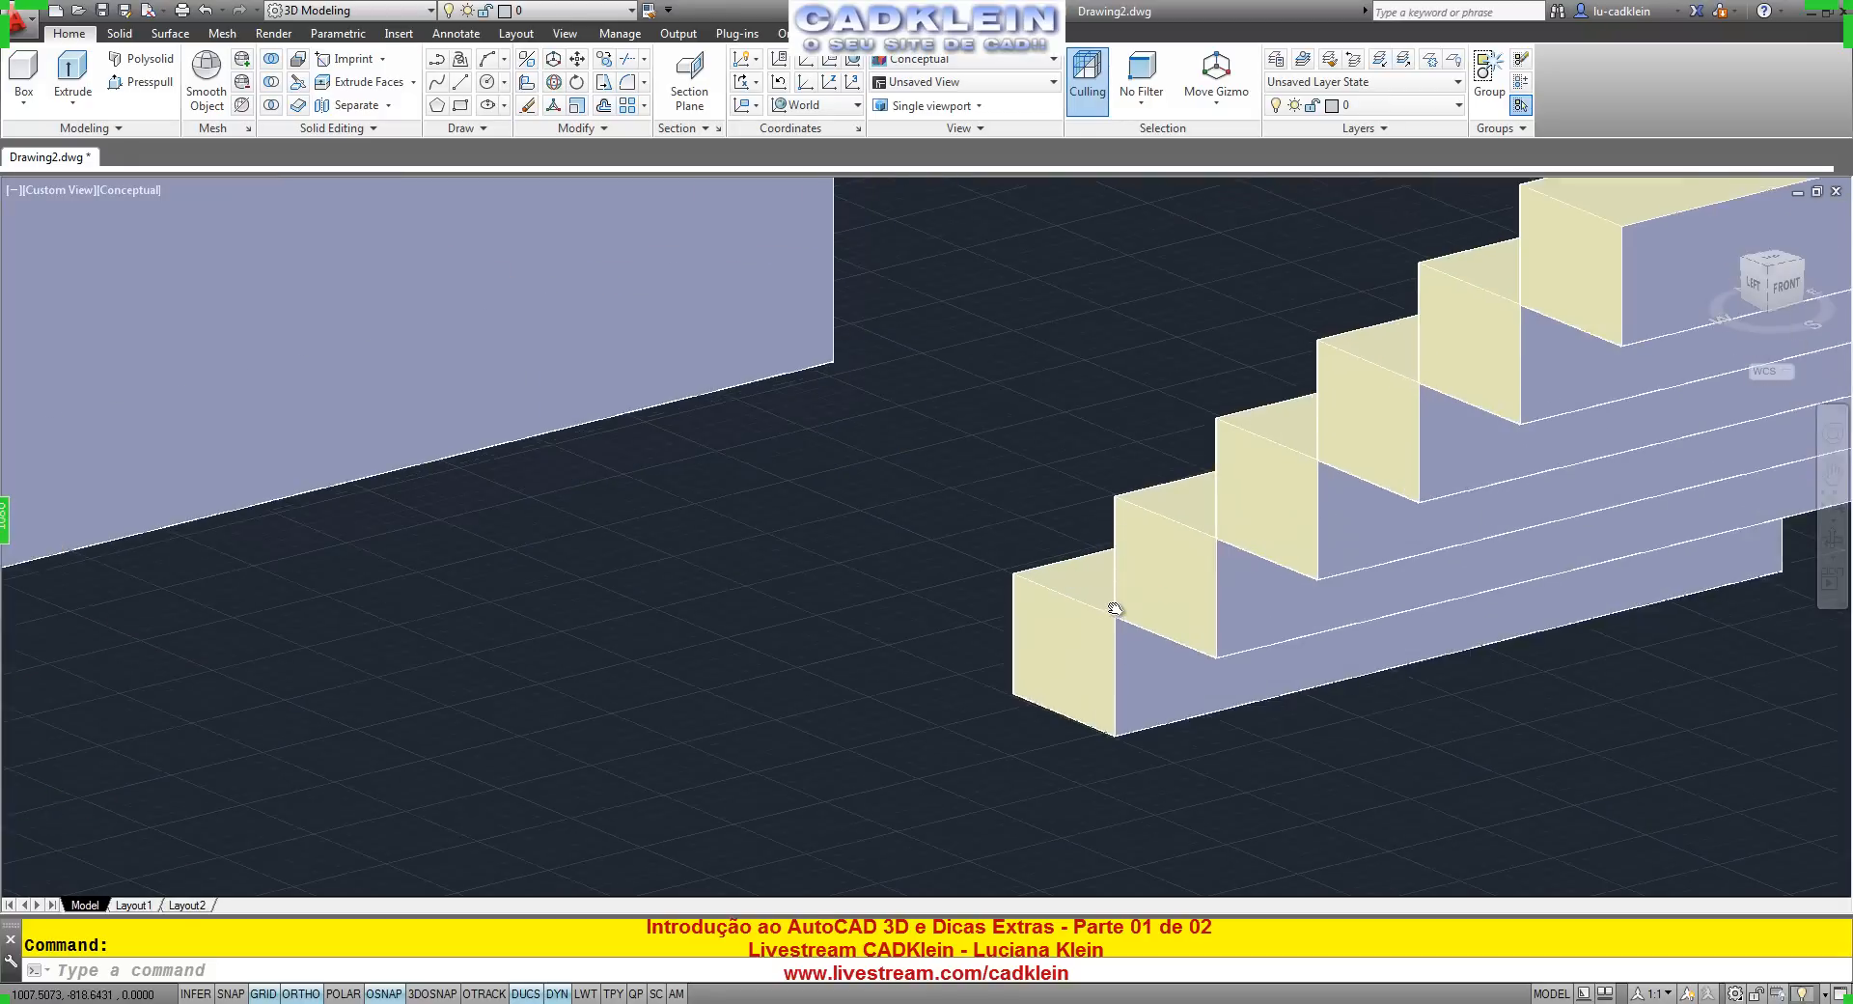
Look over the copied-box staircase, the extruded staircase and the hollow box from the front and back.
scroll(1113, 616, down, 8)
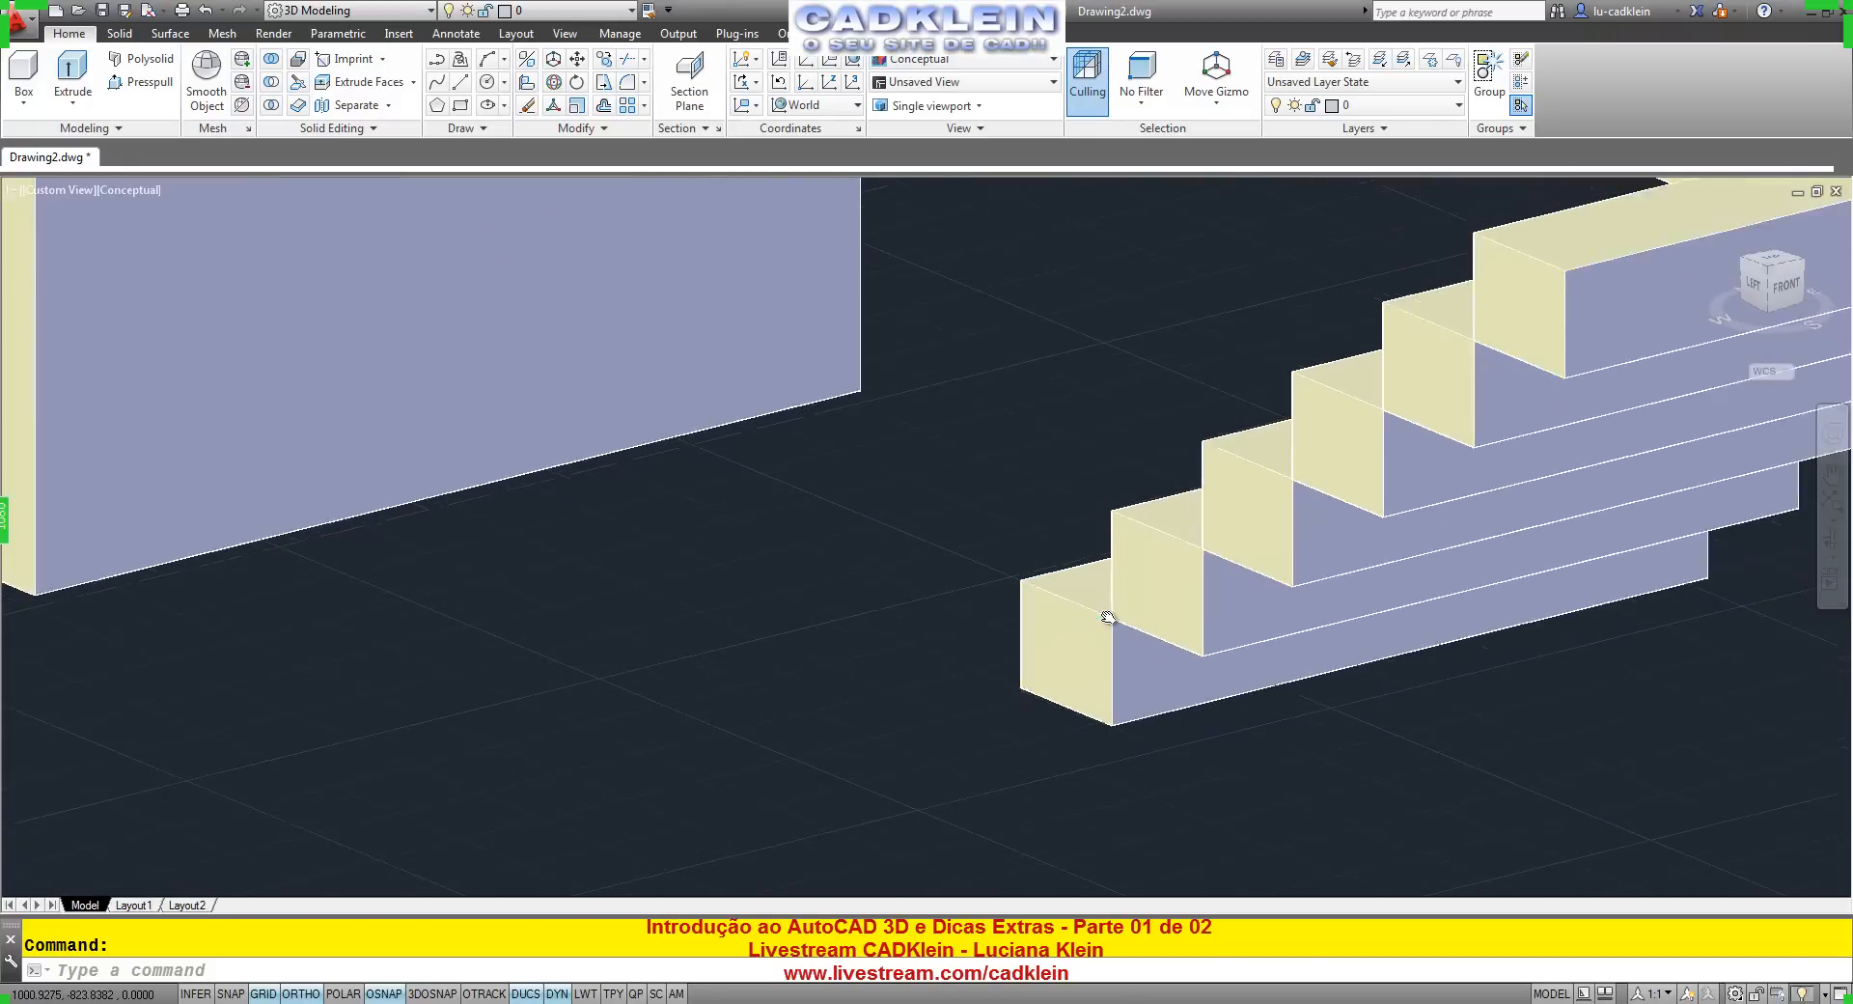
scroll(464, 577, up, 3)
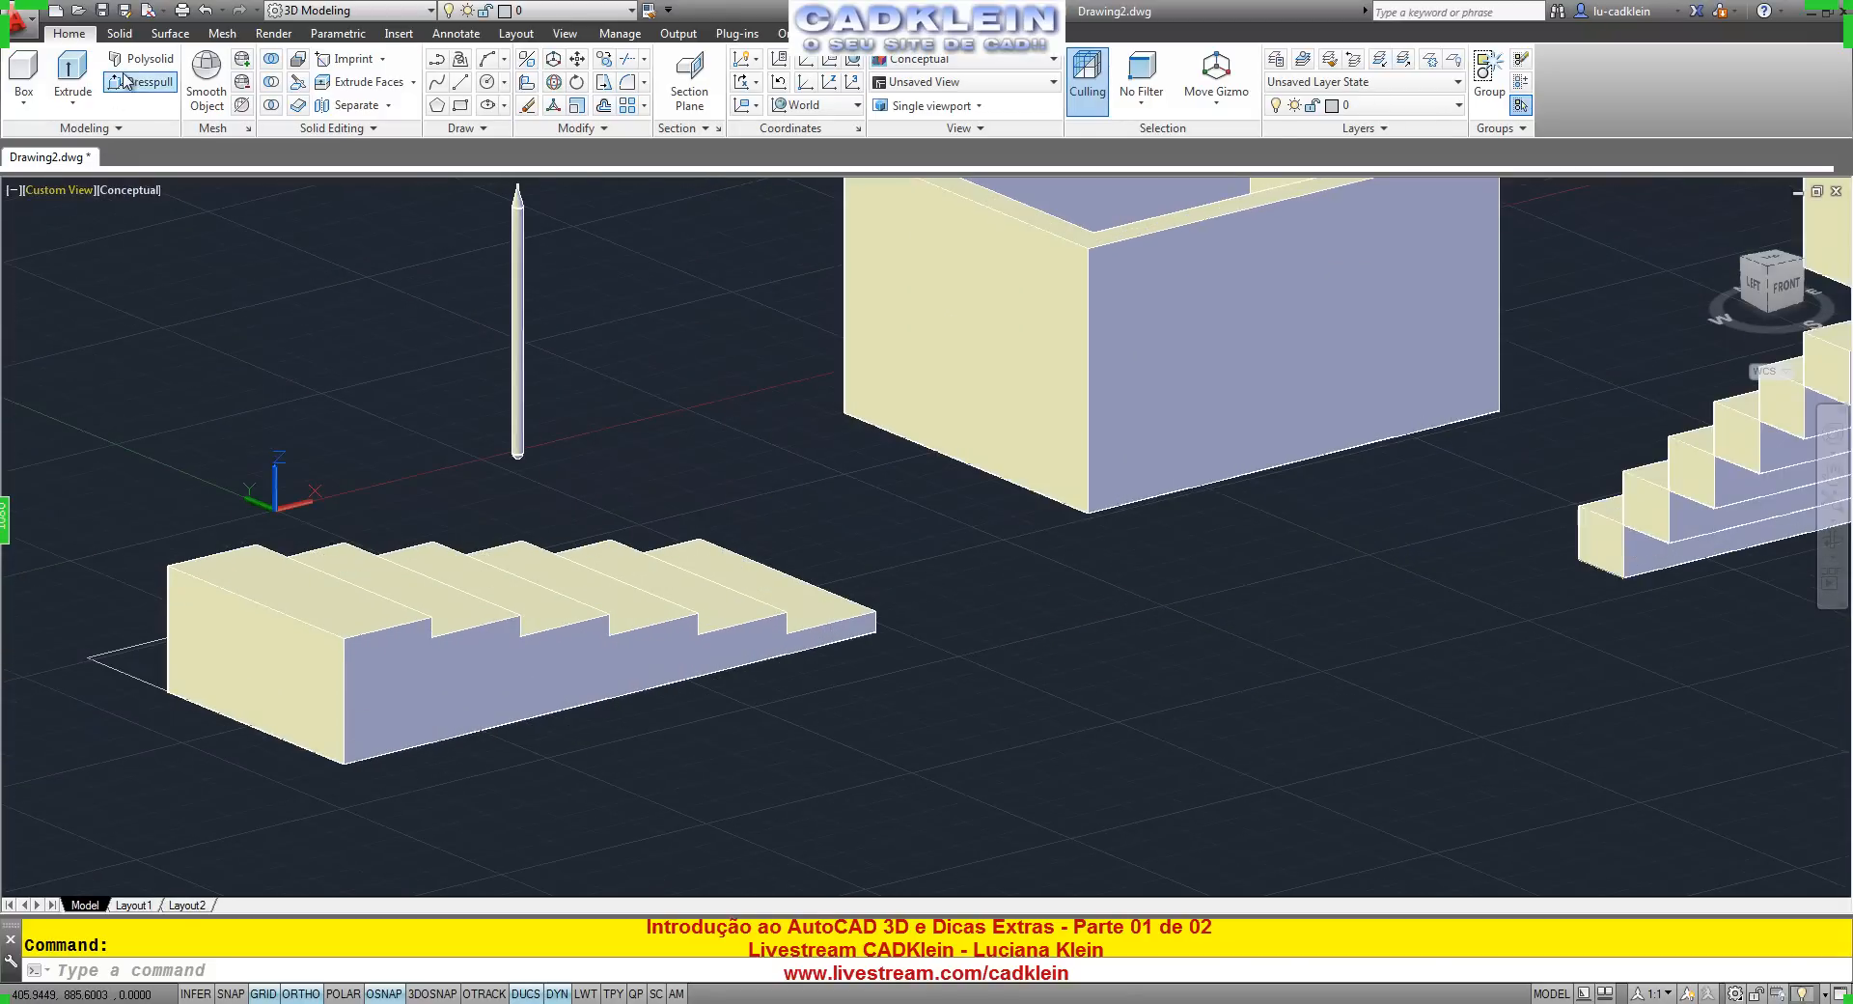
middle_drag(830, 586, 1121, 526)
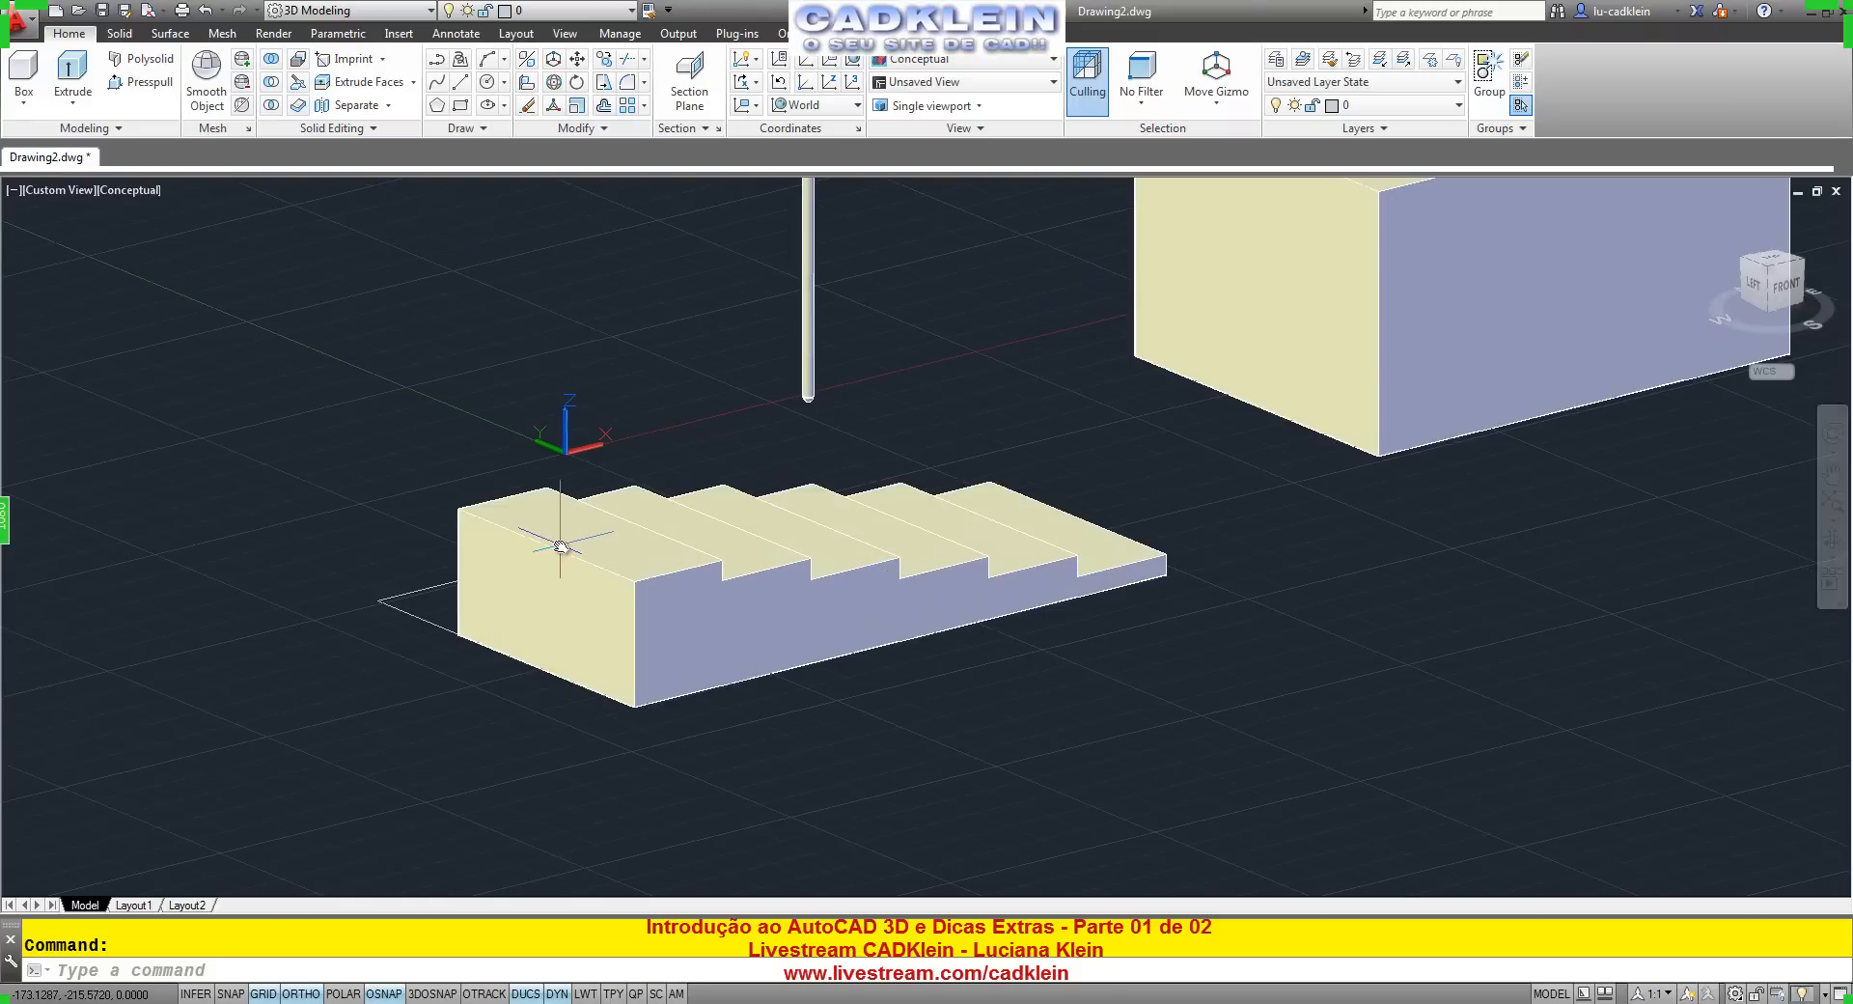
middle_drag(559, 537, 1129, 620)
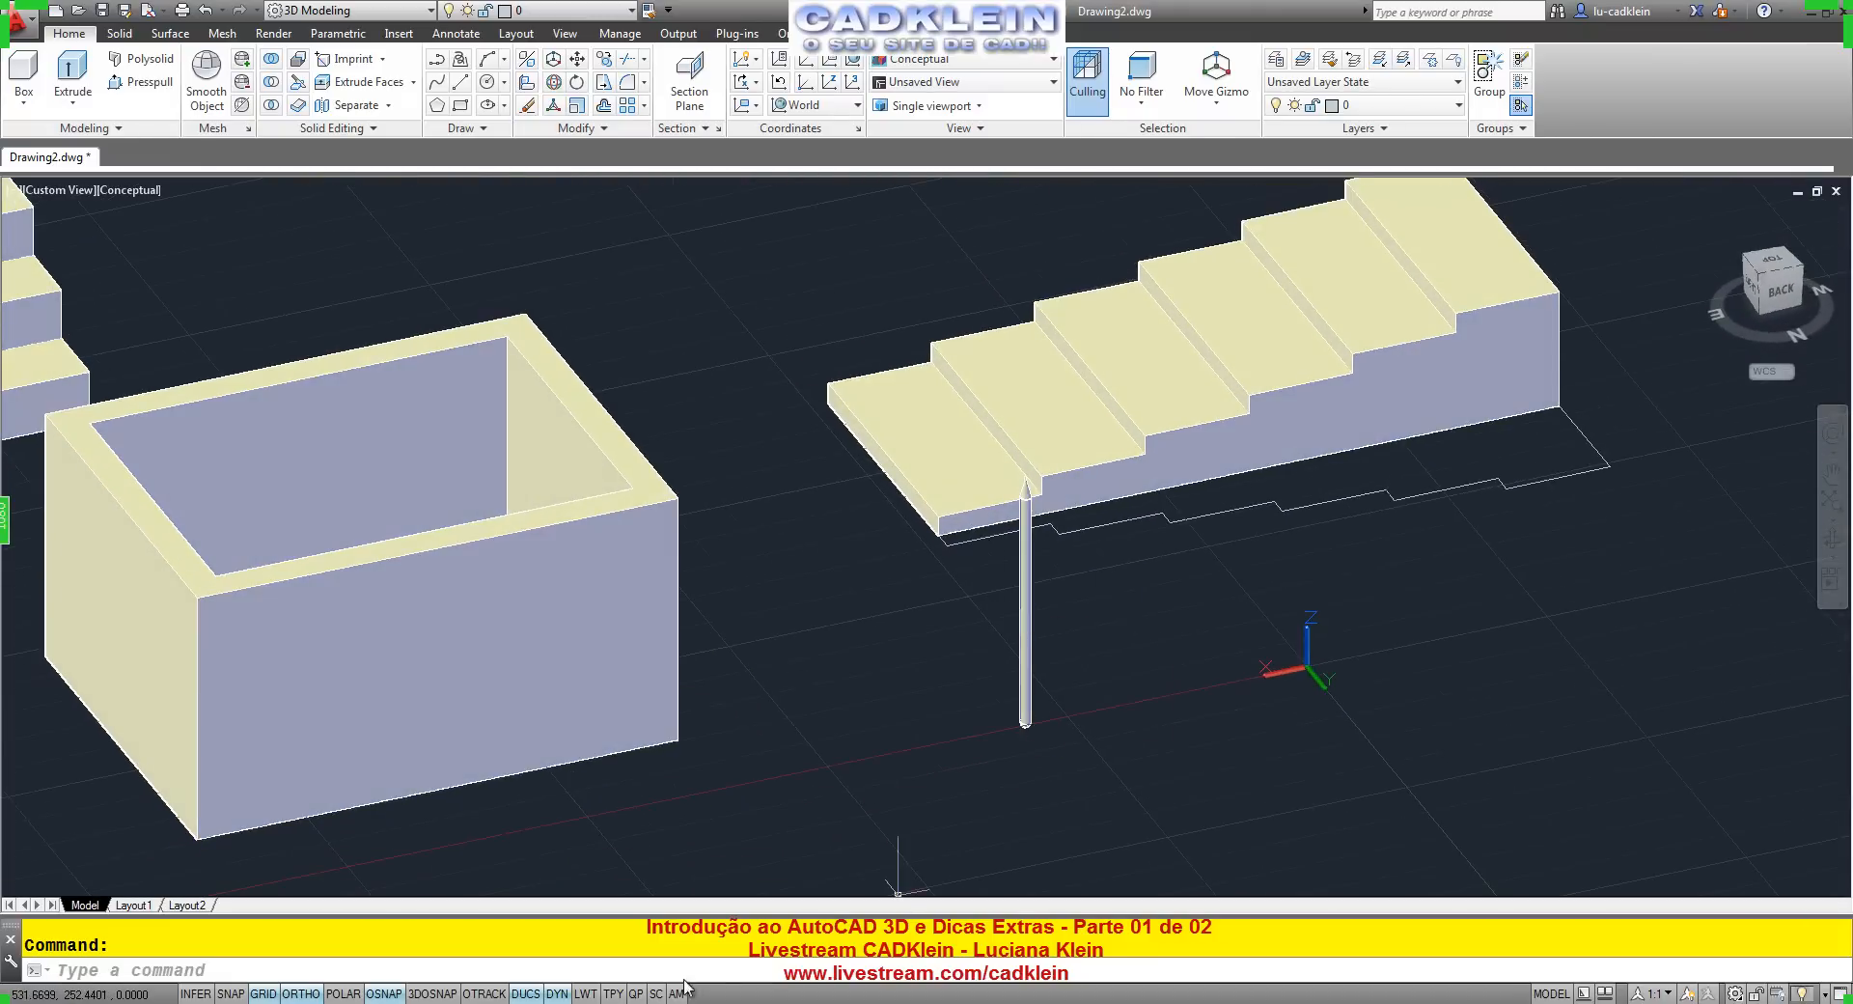
Switch to the Livestream page in the browser and read the viewers' questions in the Facebook and Livestream chats.
key(alt+Tab)
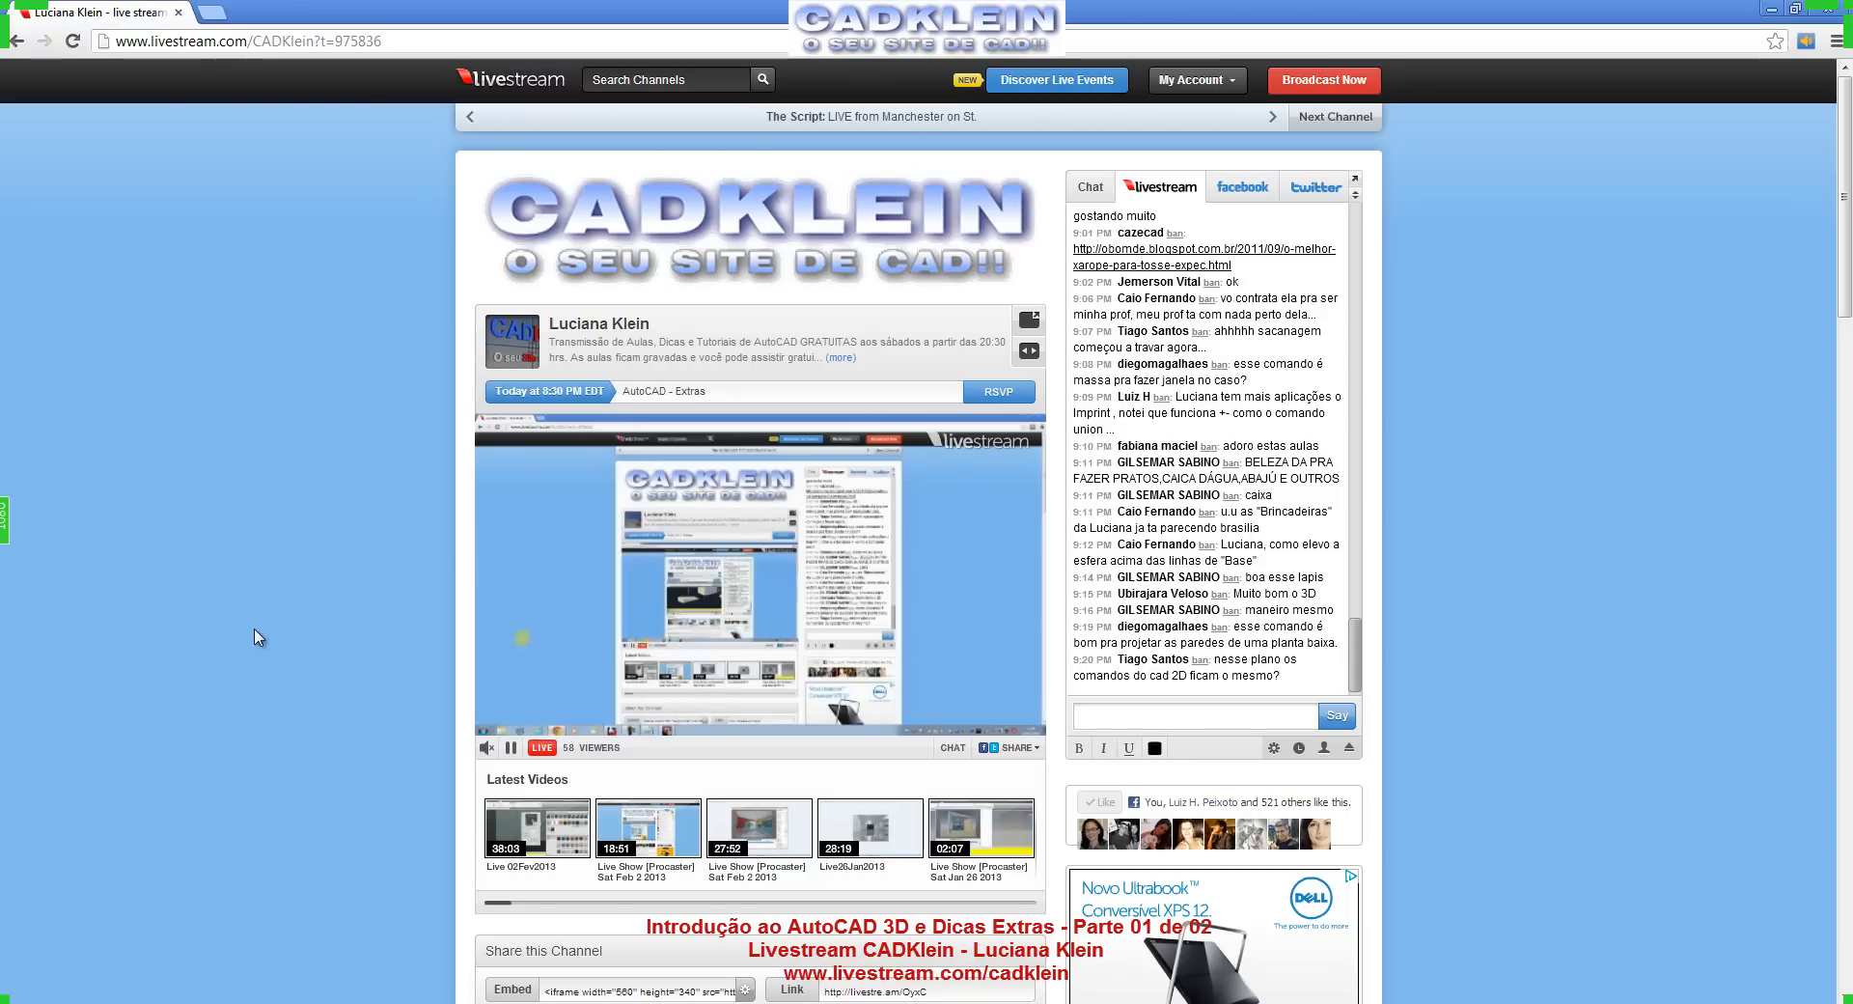
click(1243, 187)
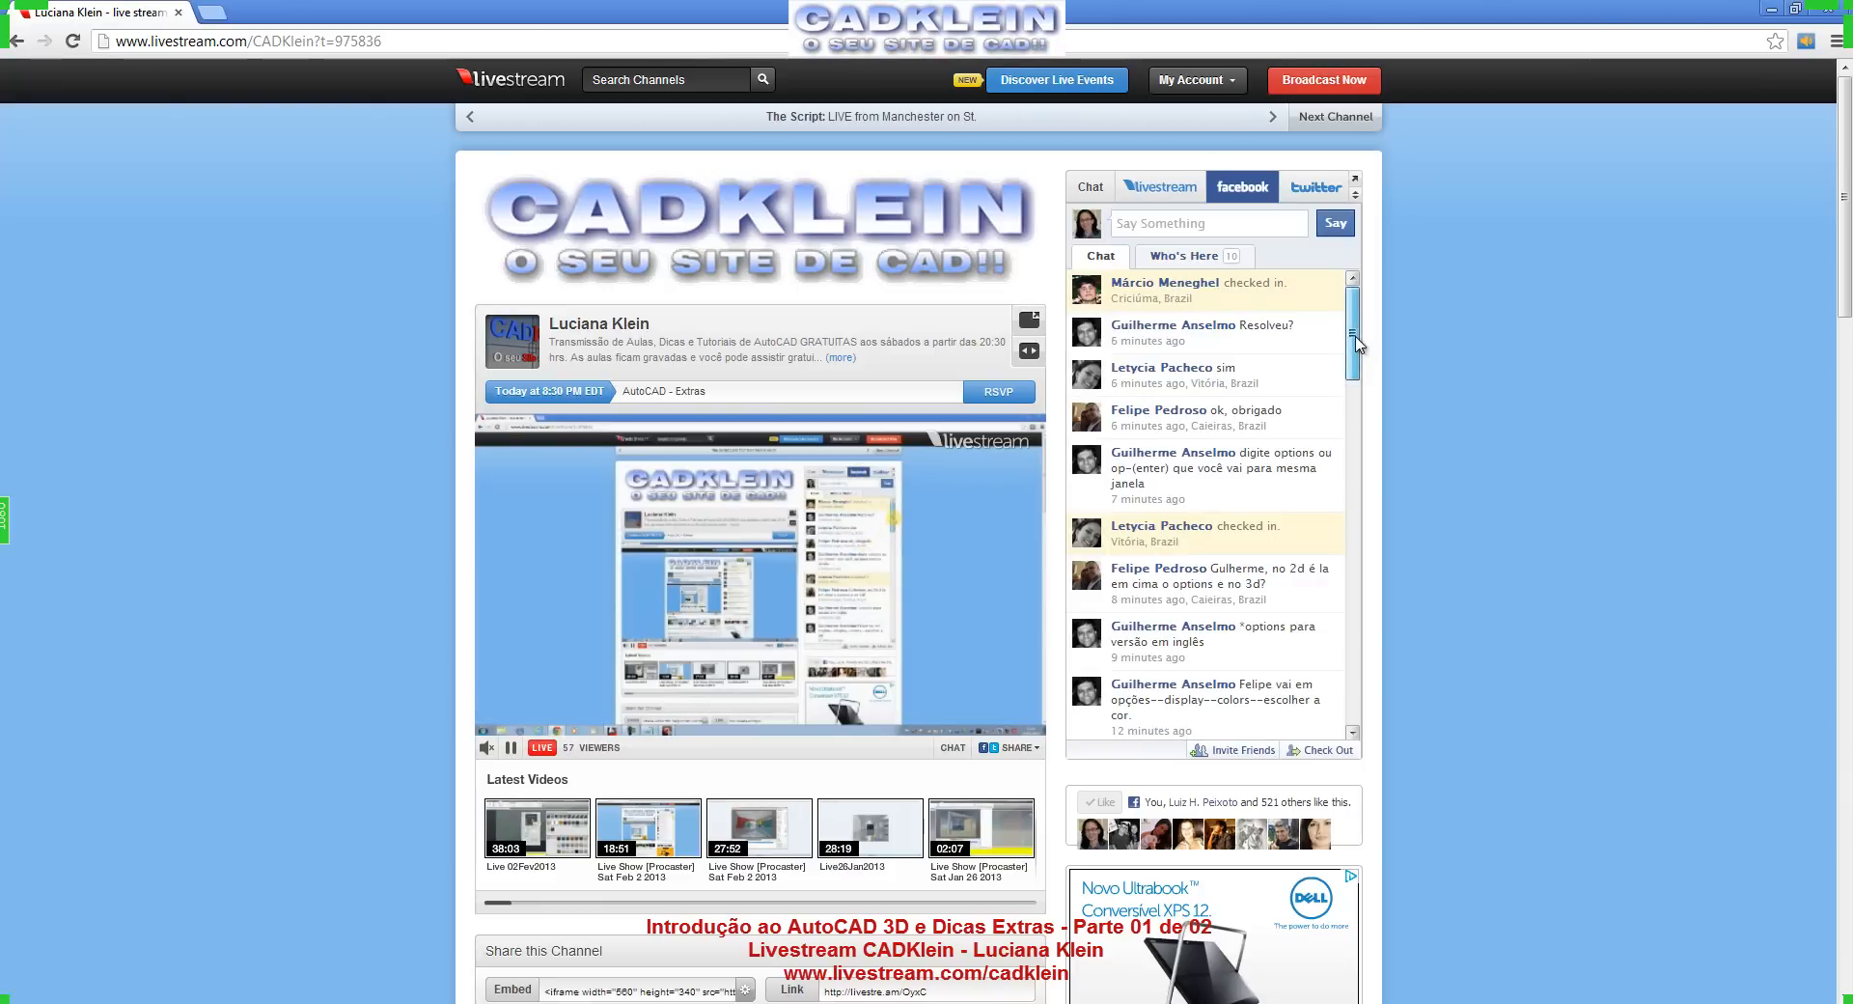
scroll(1356, 344, down, 4)
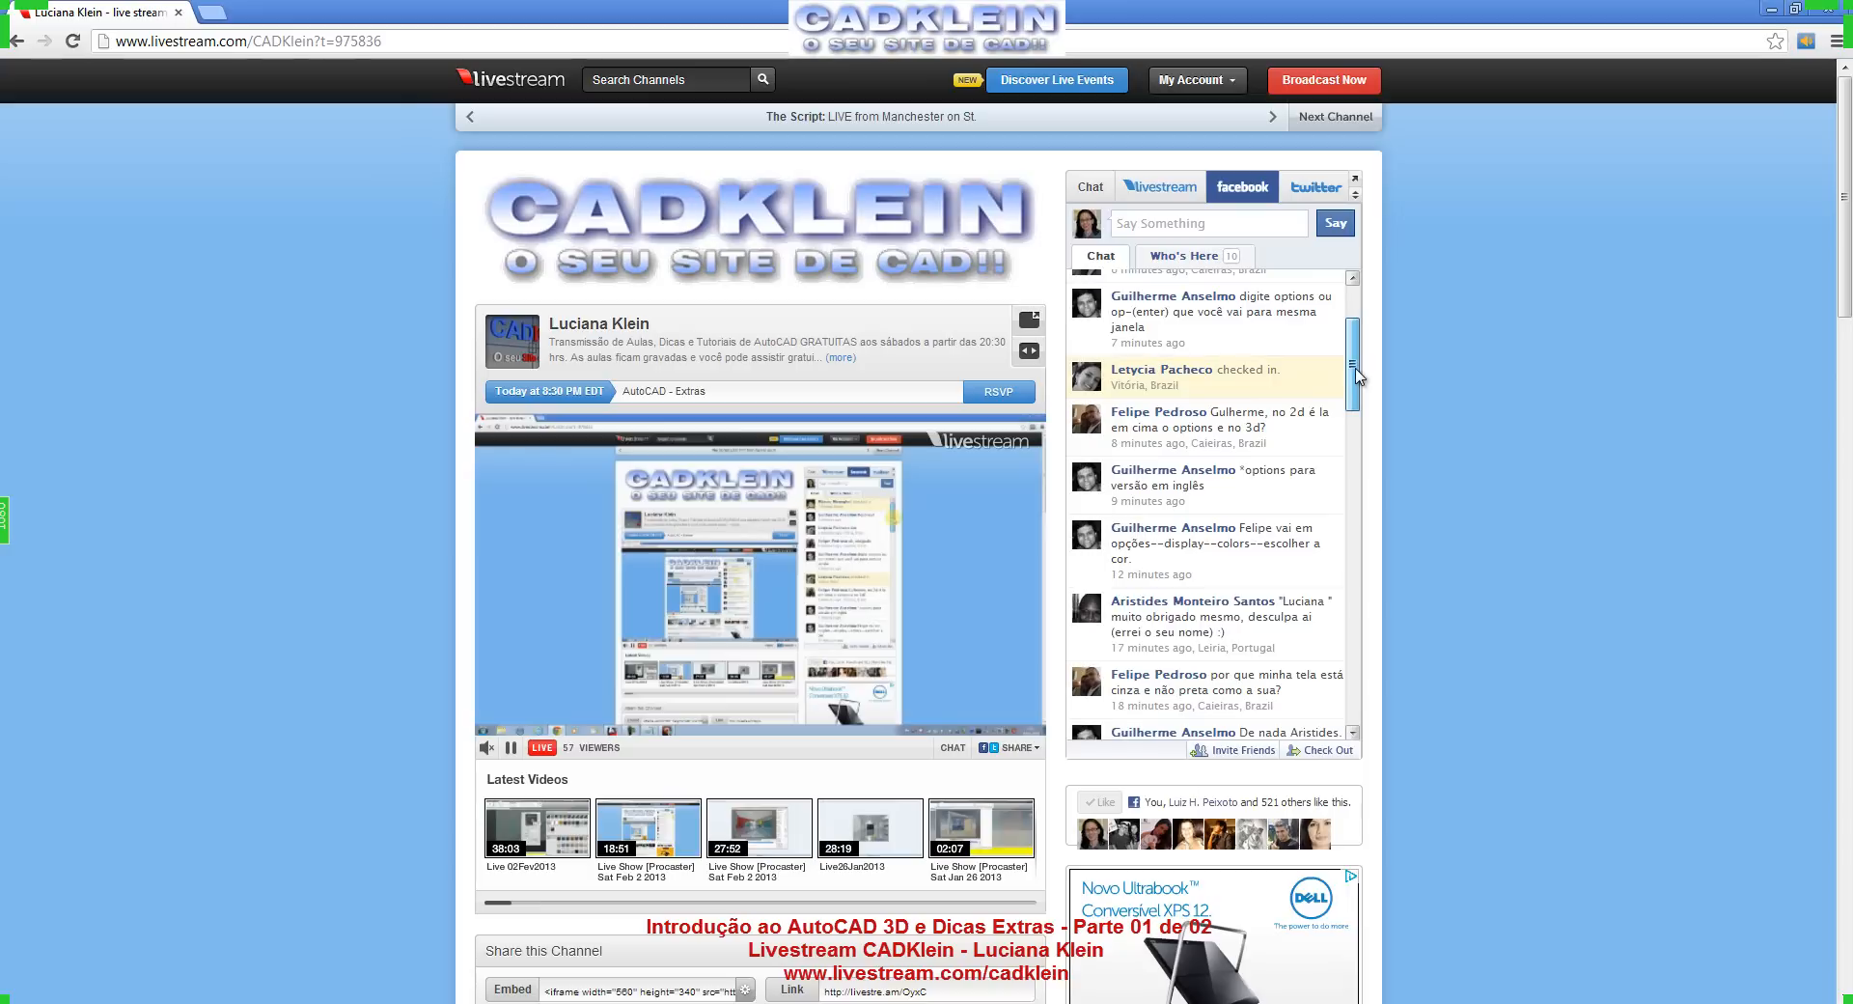
scroll(1359, 401, down, 4)
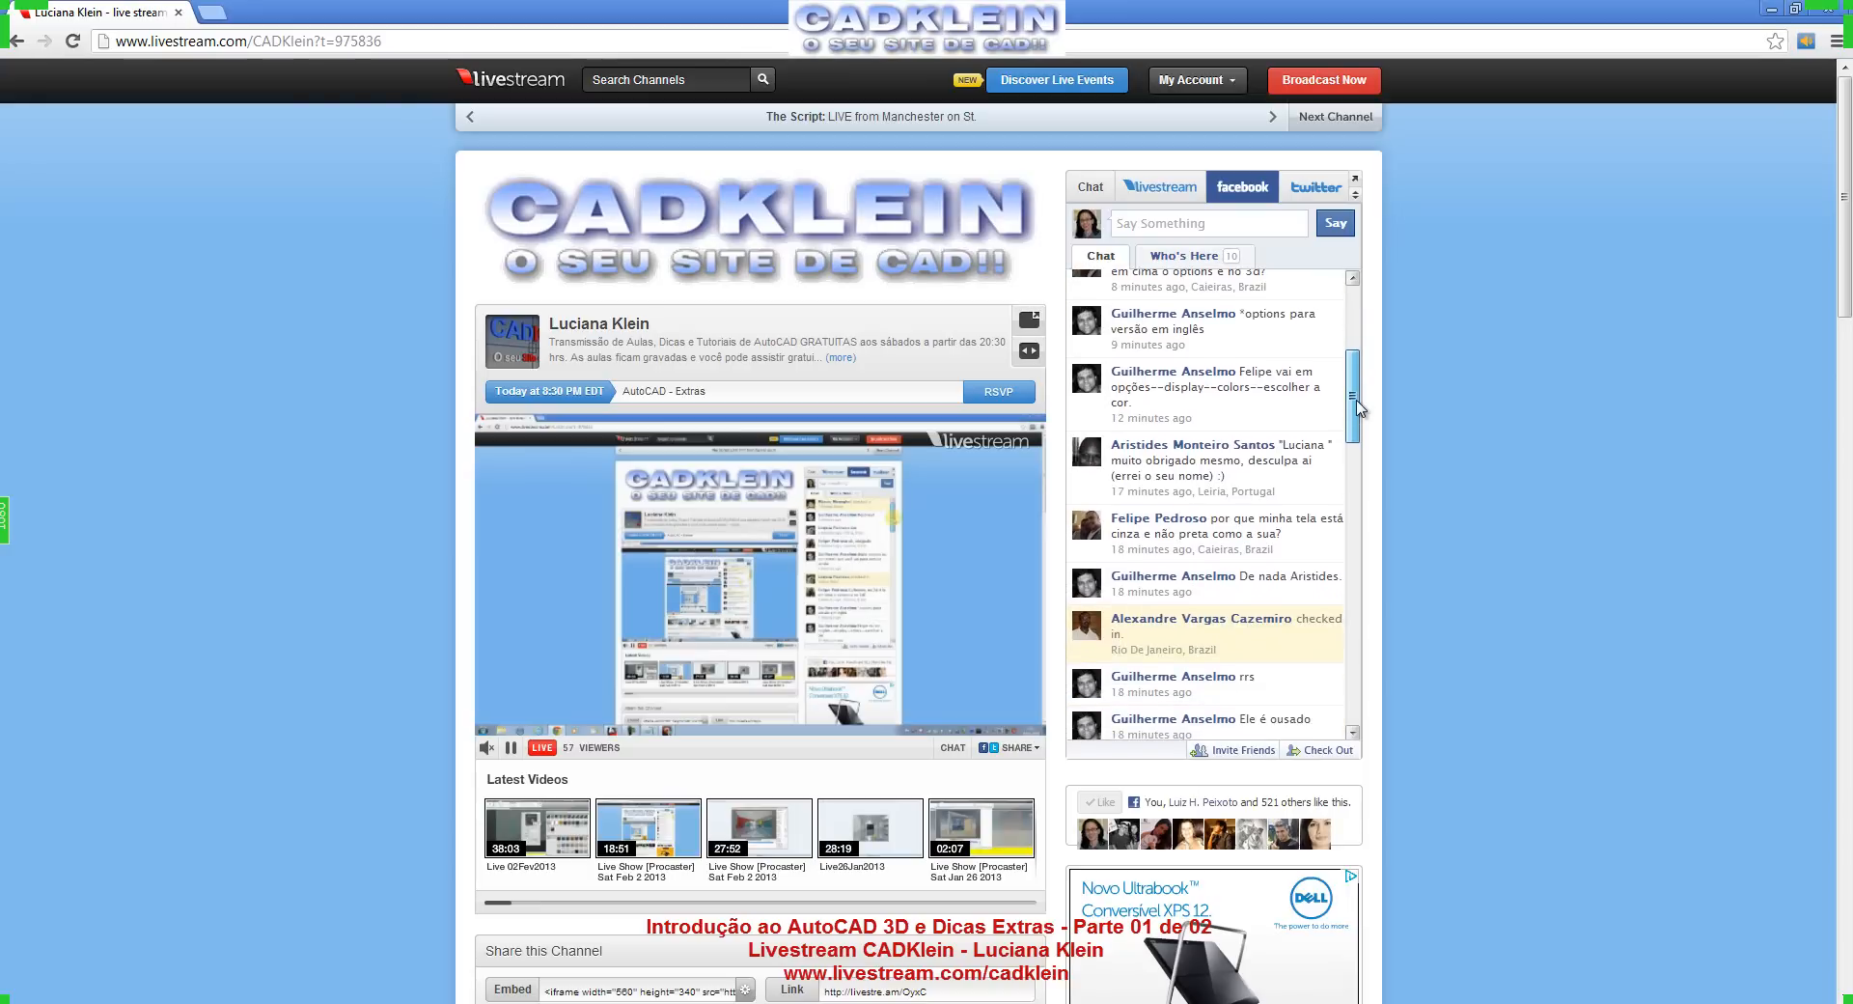
mouse_move(1358, 407)
mouse_down()
mouse_move(1352, 505)
mouse_move(1354, 402)
mouse_up()
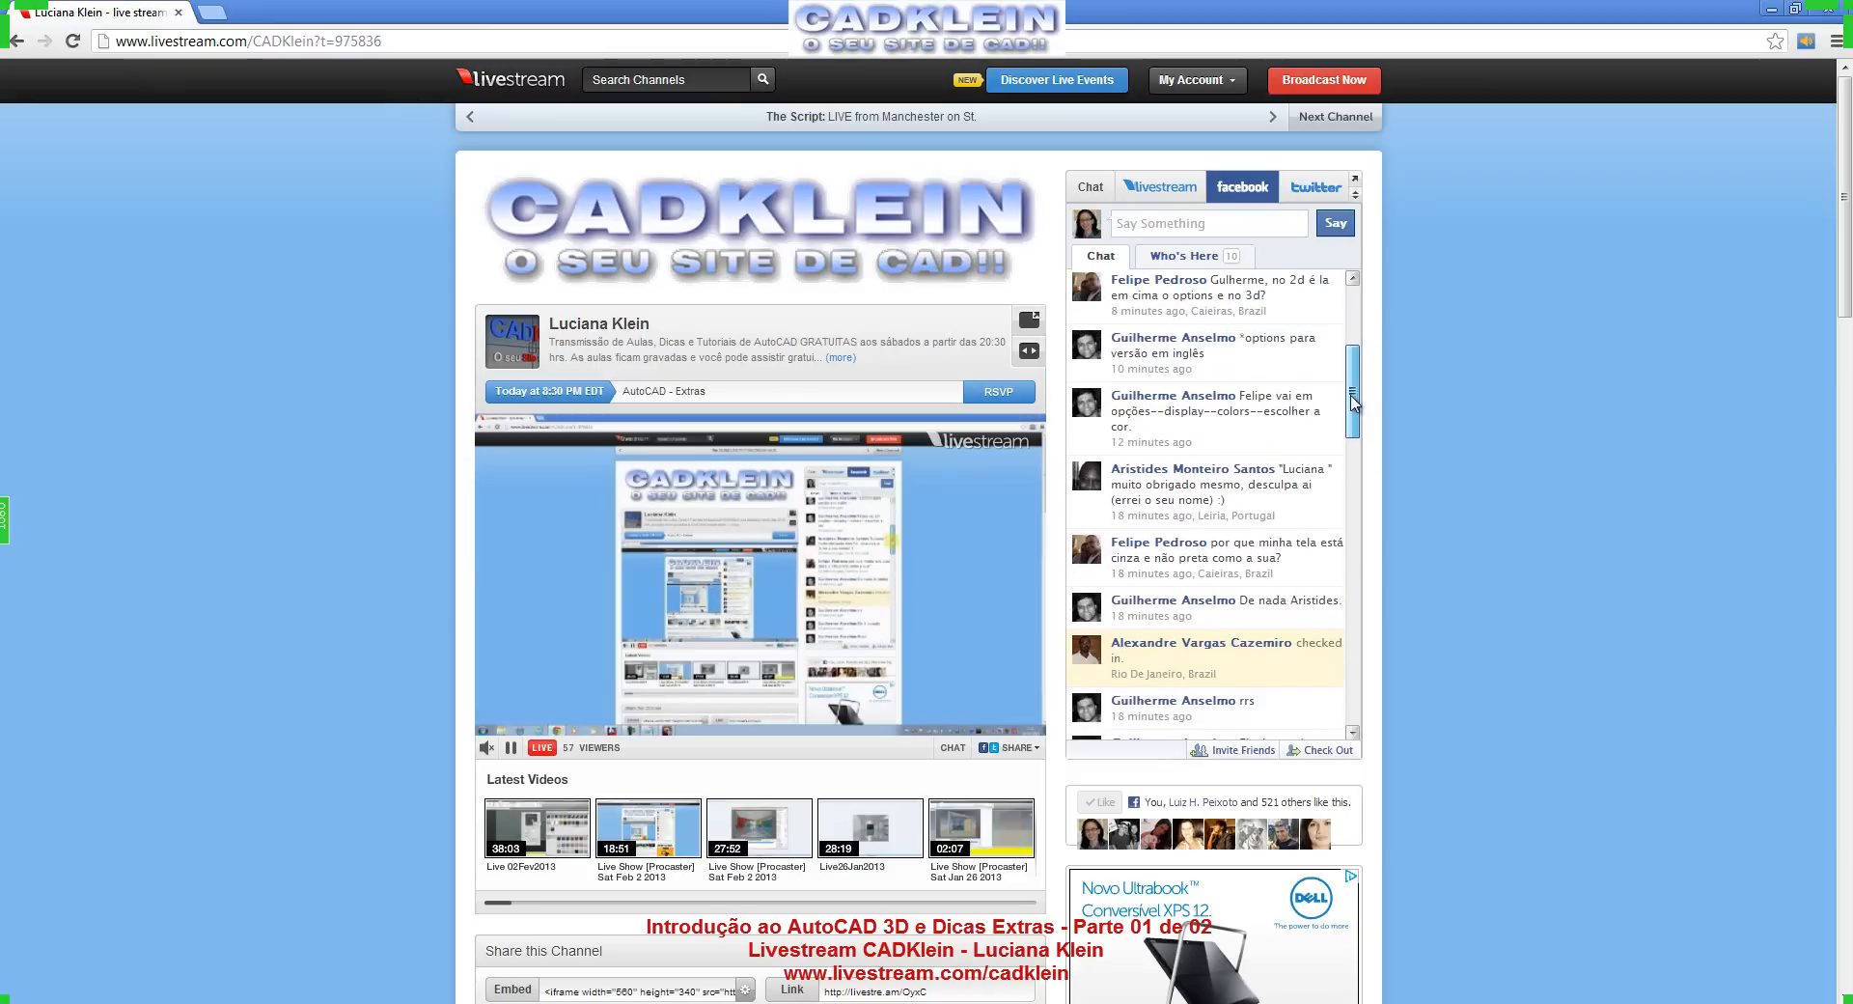
drag(1354, 402, 1355, 374)
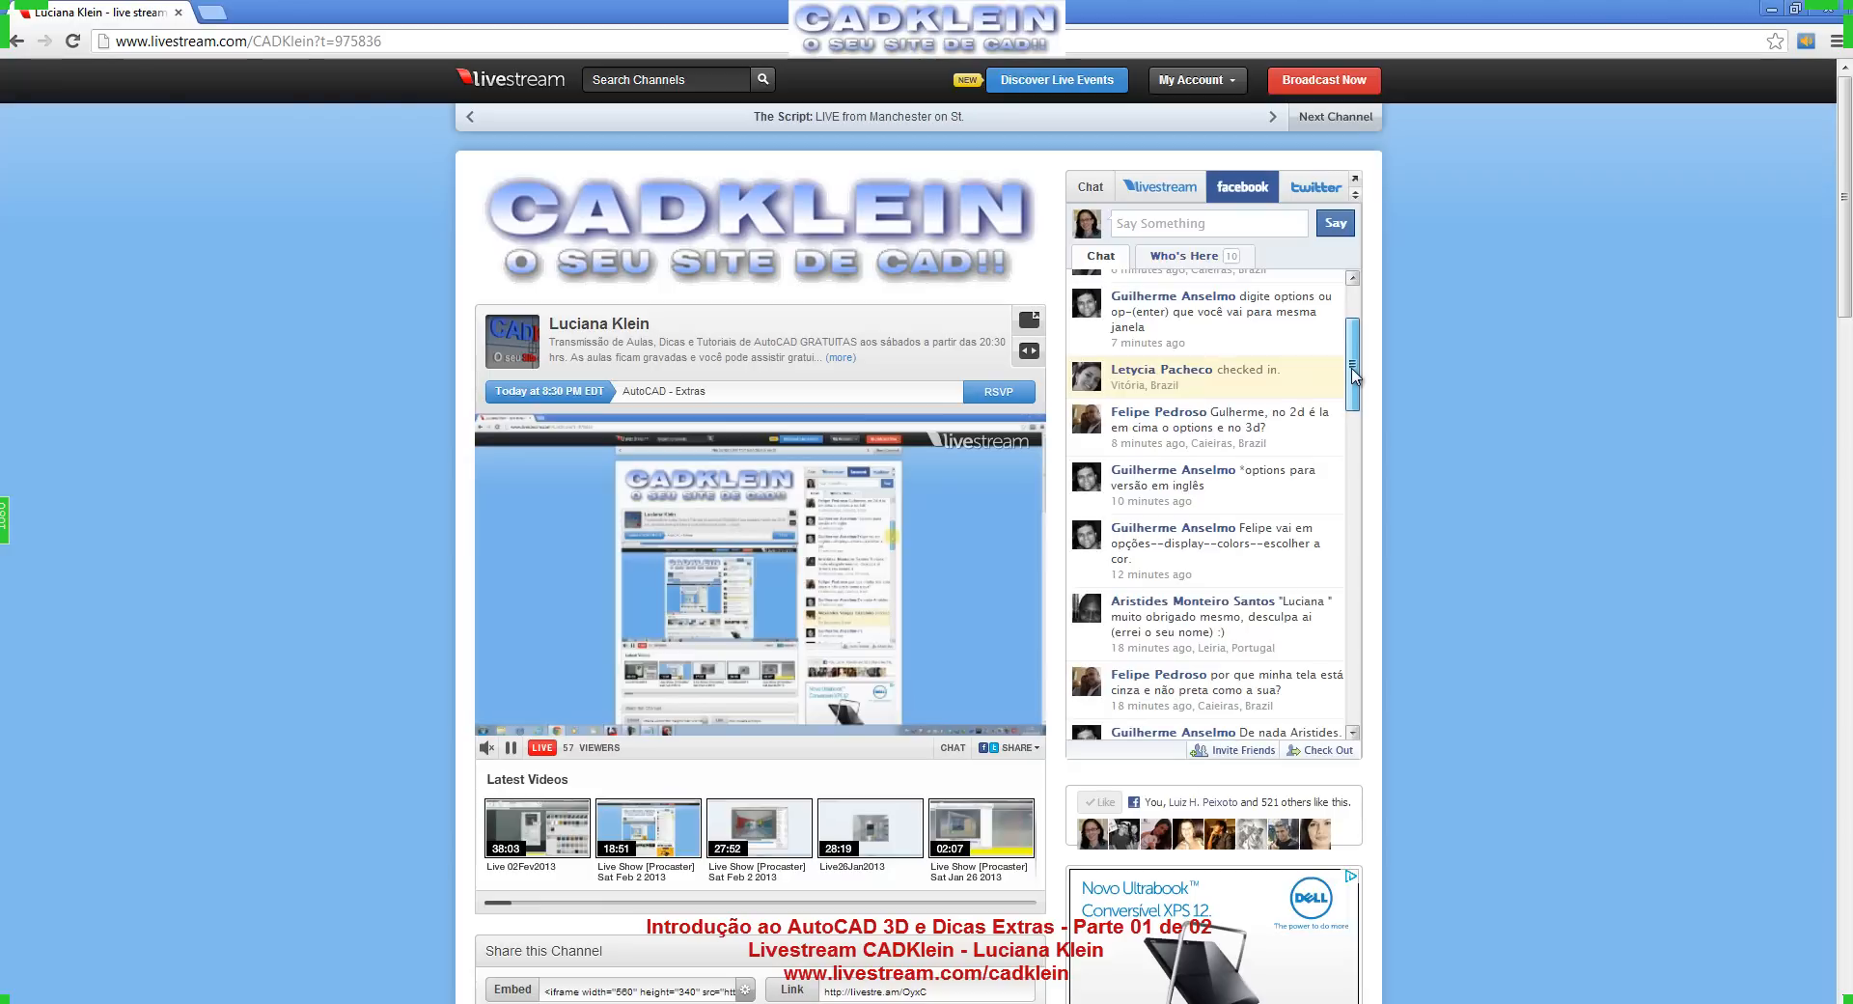
drag(1354, 374, 1362, 333)
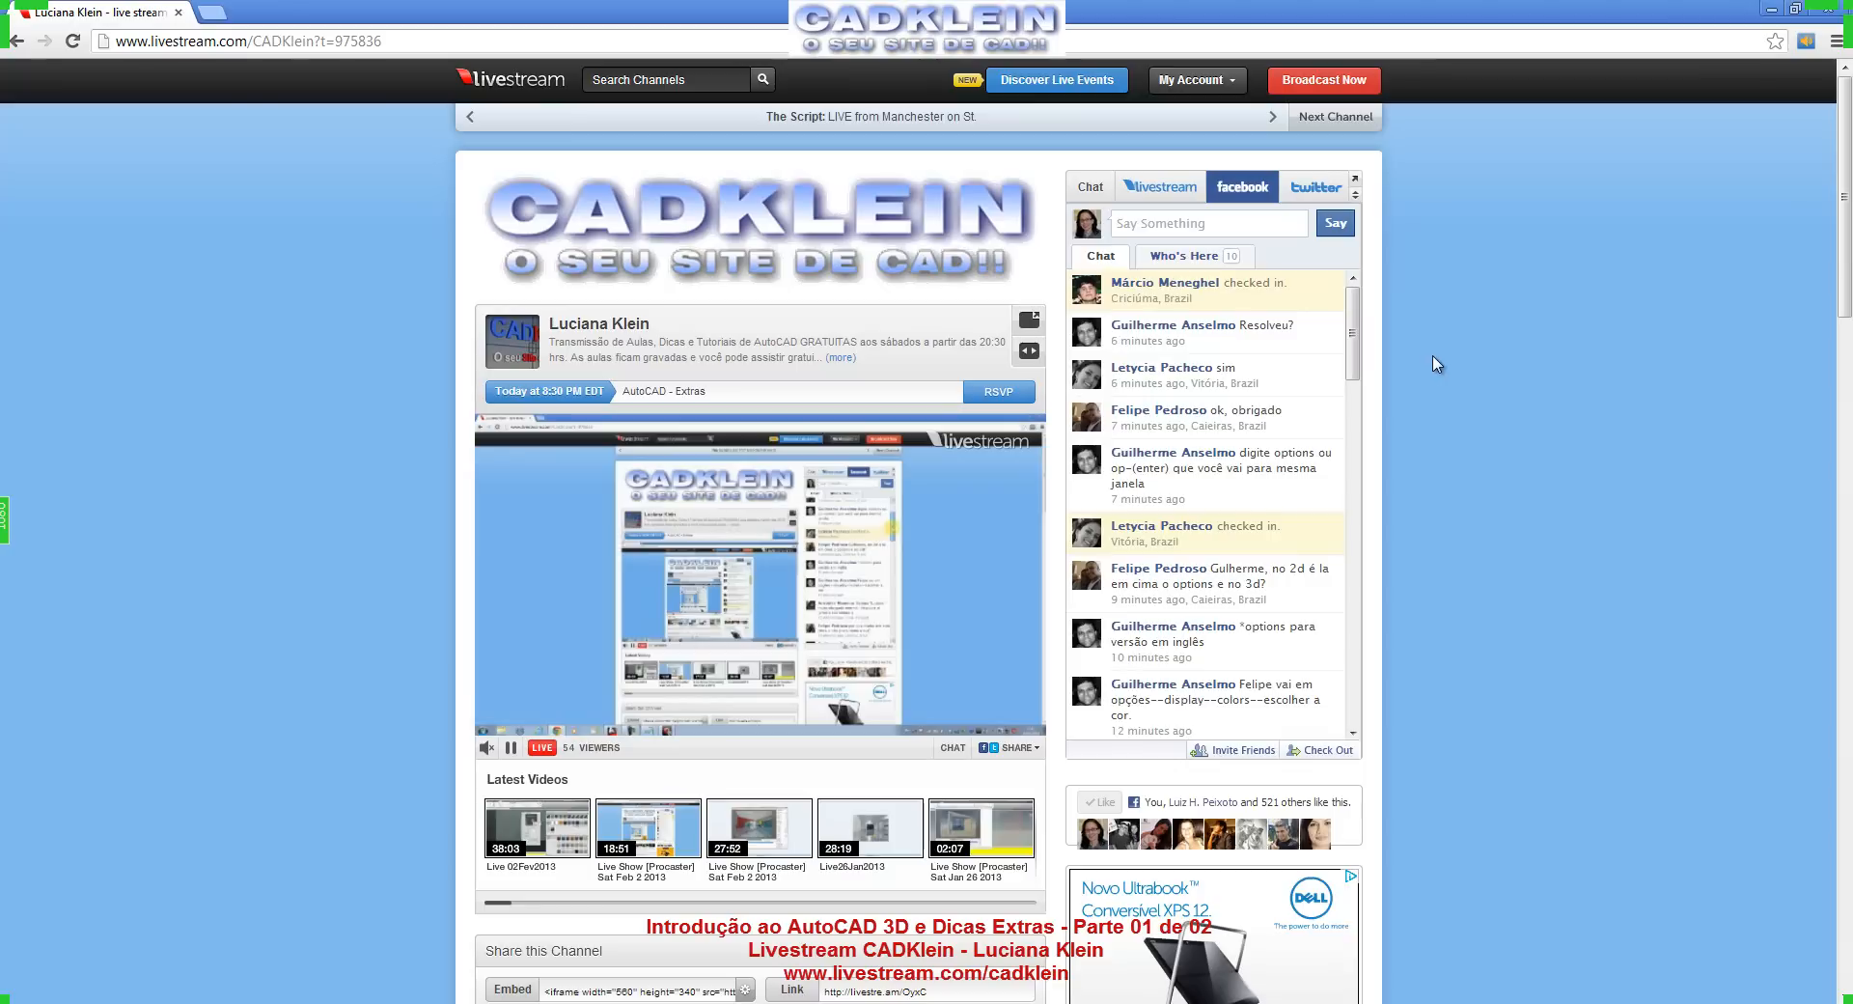
click(1162, 187)
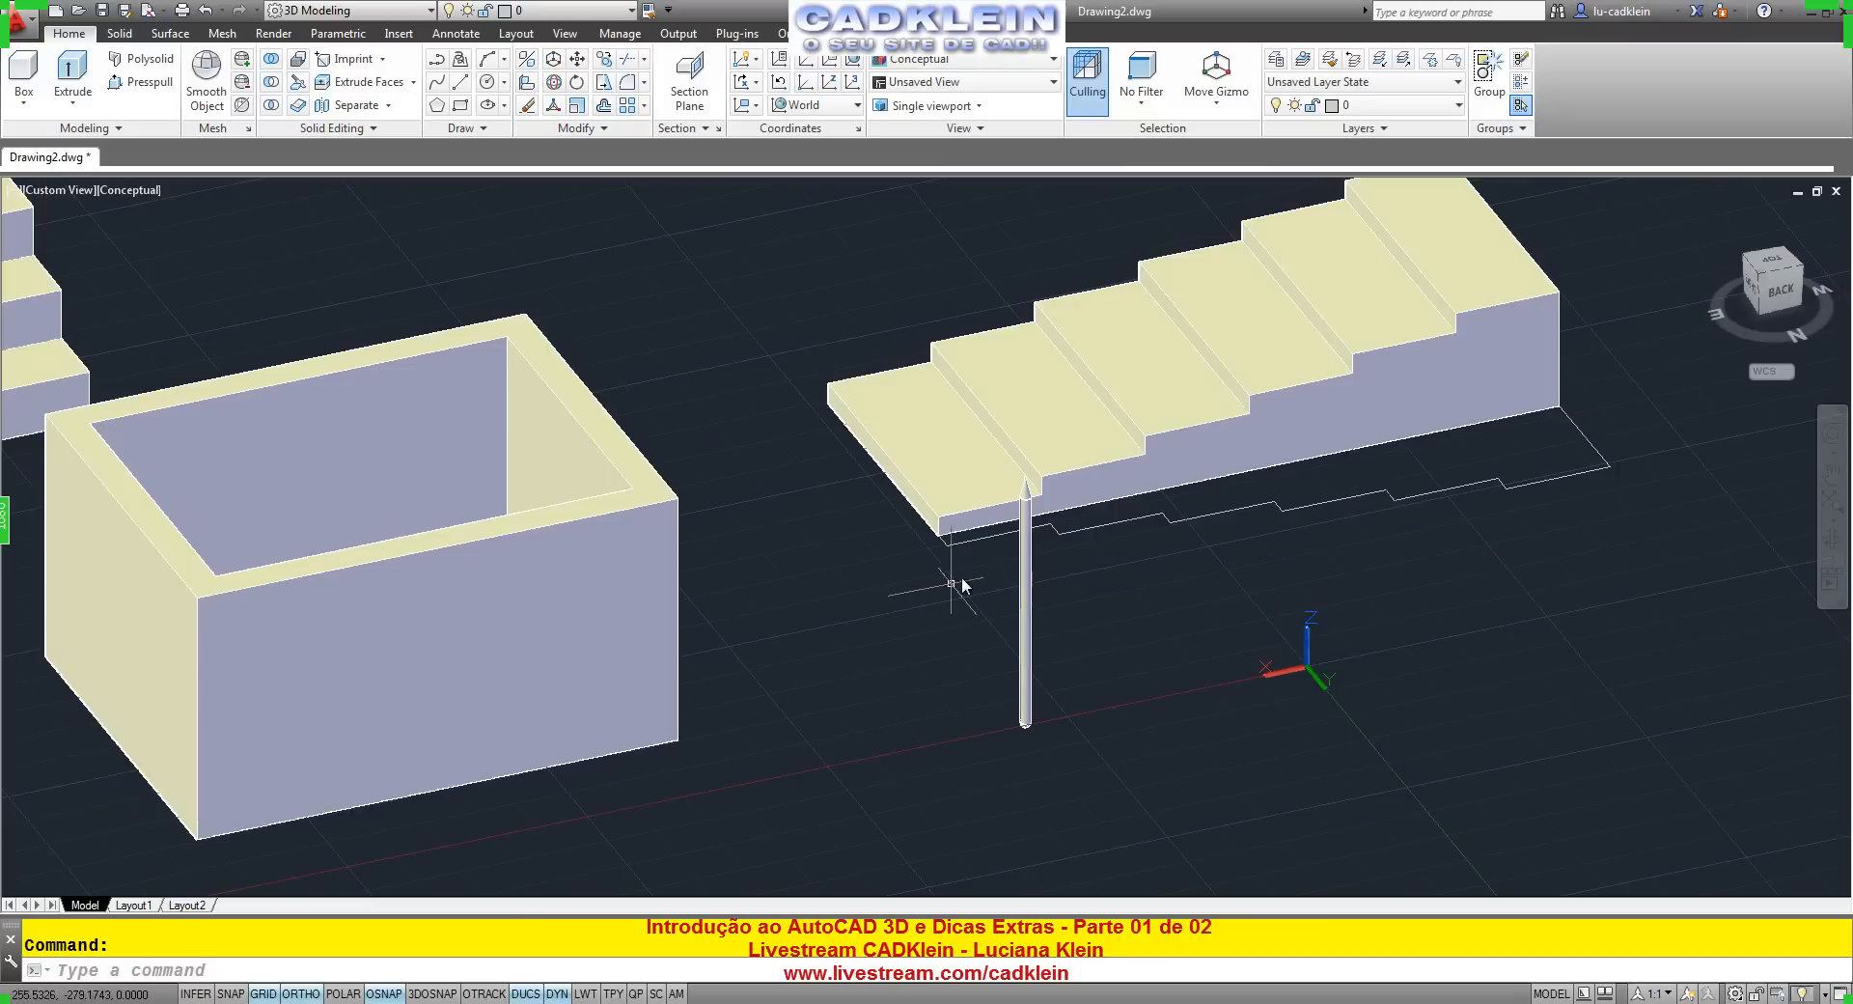
Return to AutoCAD and, in the Back view, use ID to read the coordinates of the extruded staircase's lower corner nearest the pencil.
scroll(947, 593, down, 3)
scroll(1004, 668, up, 10)
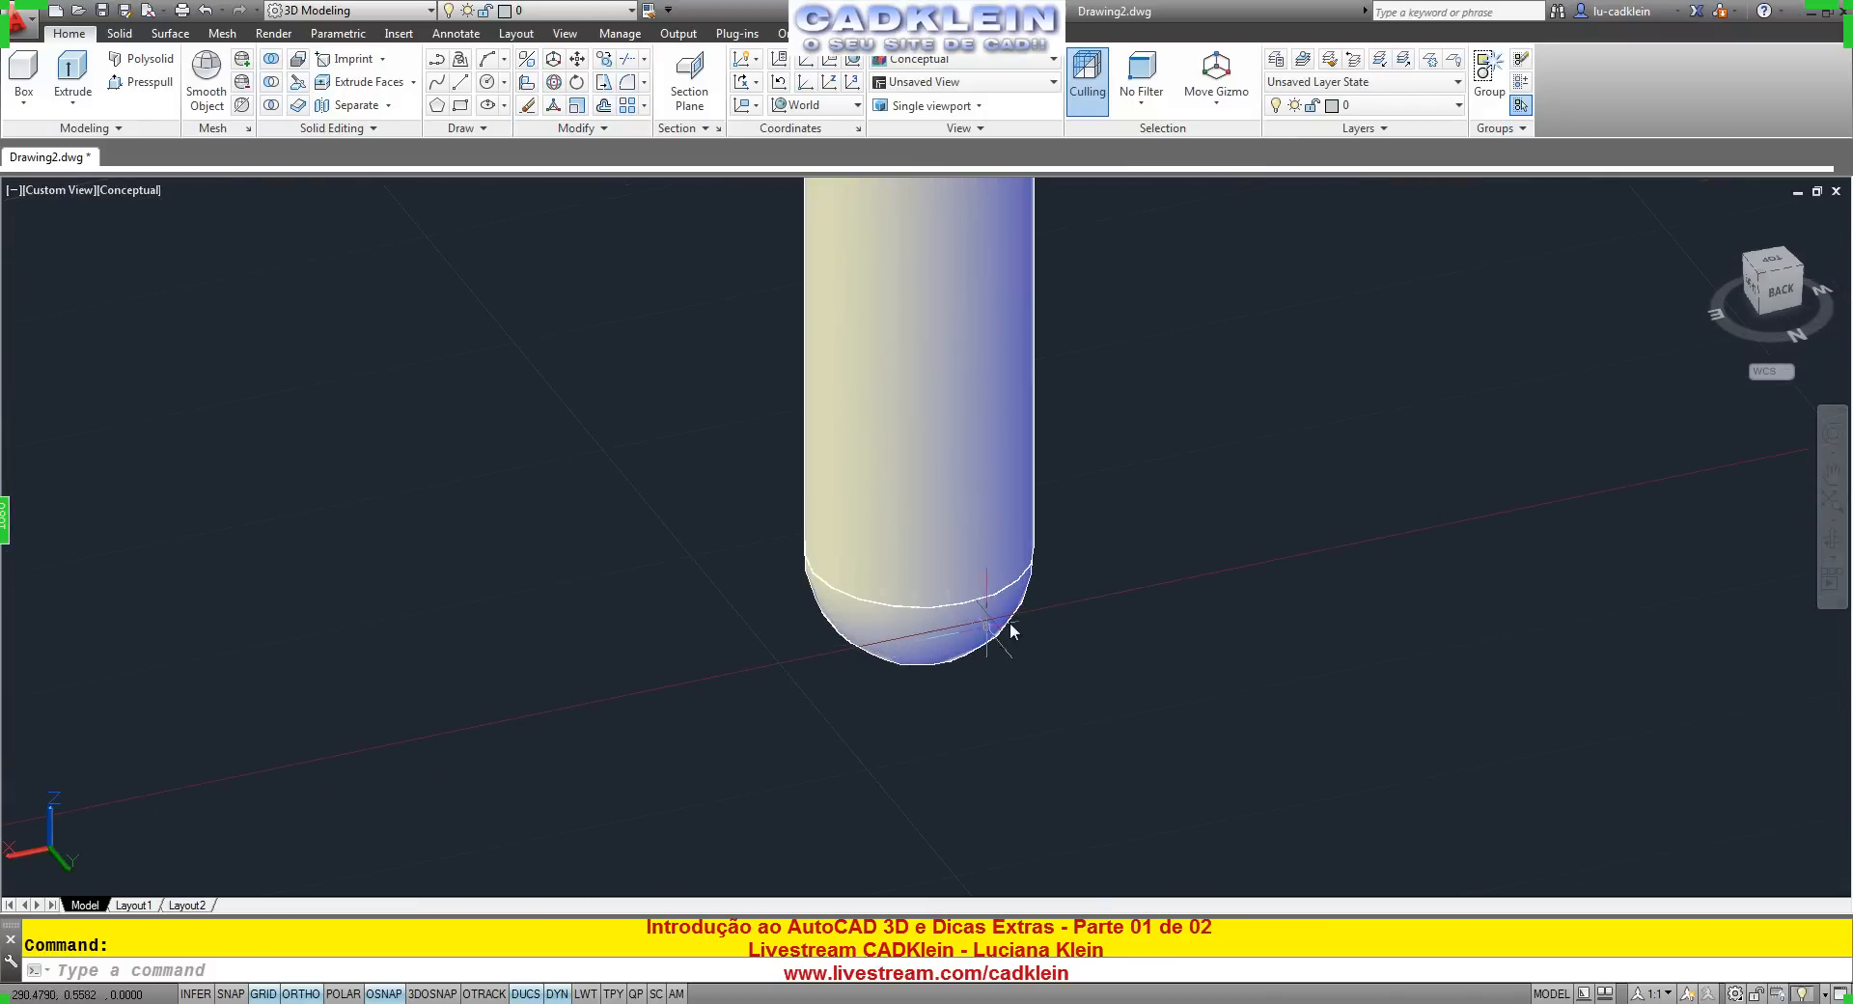
click(1792, 295)
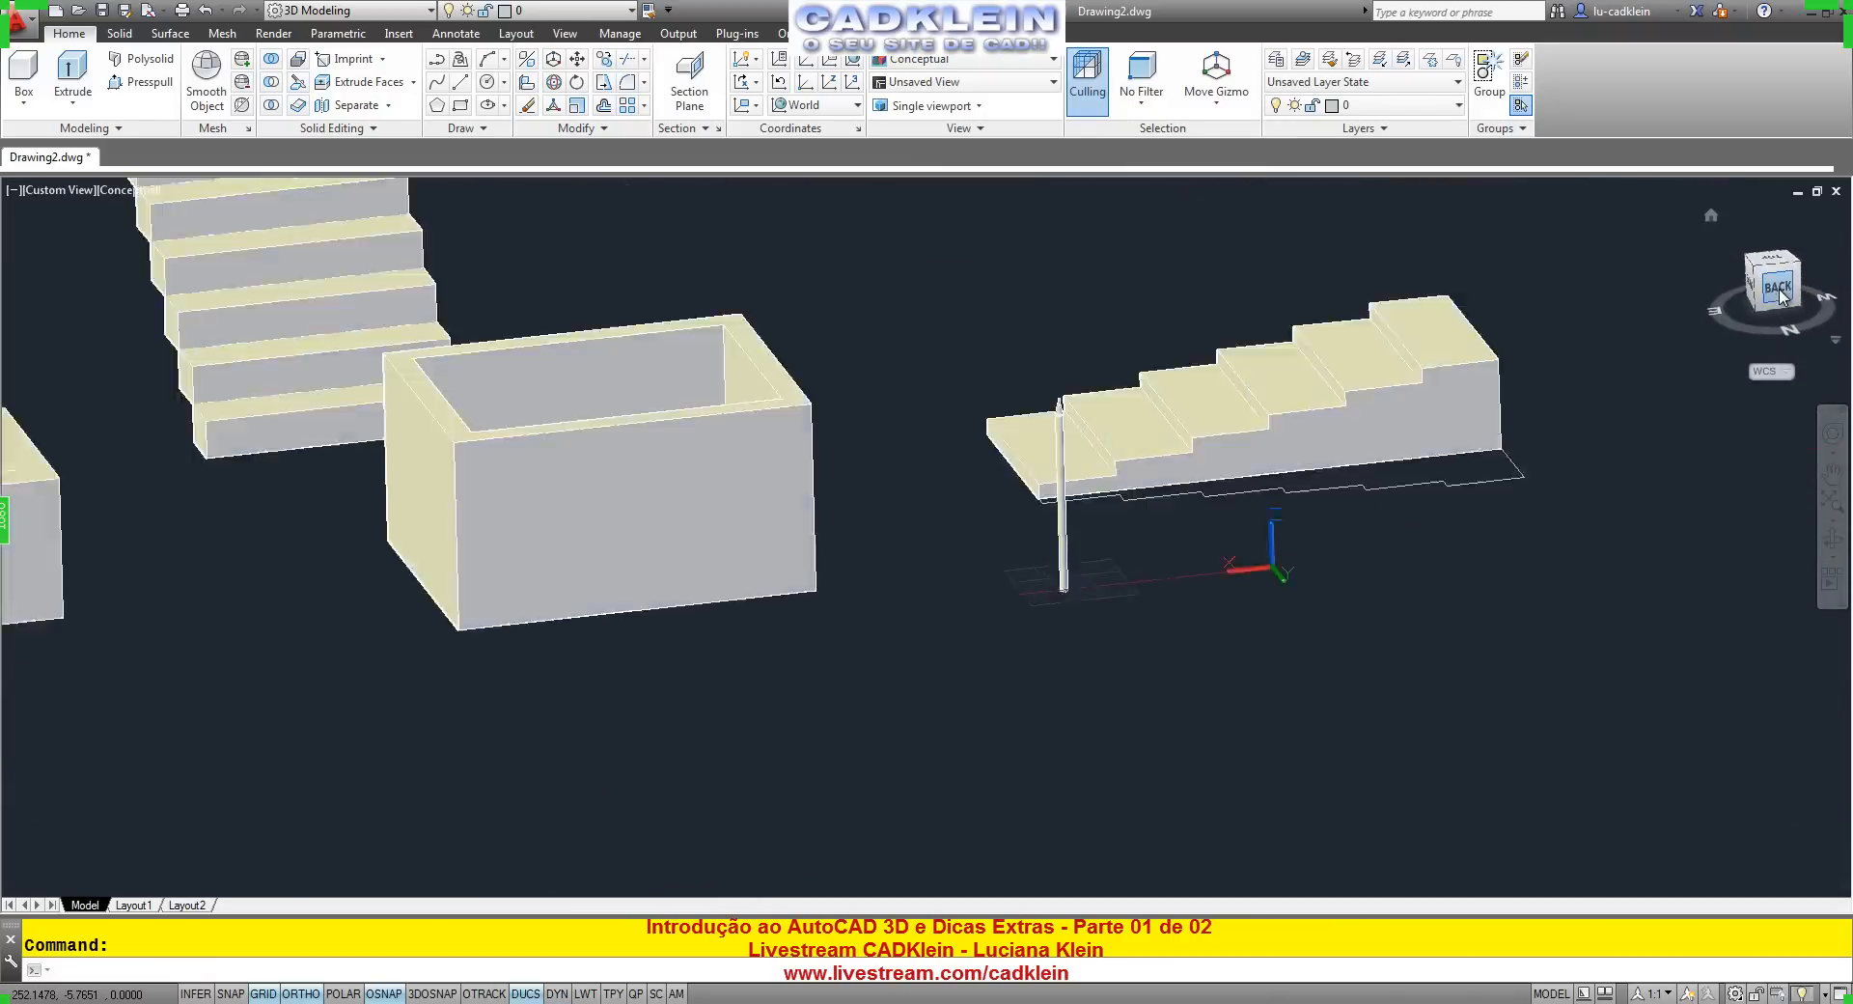
scroll(1052, 579, up, 5)
scroll(1069, 570, up, 3)
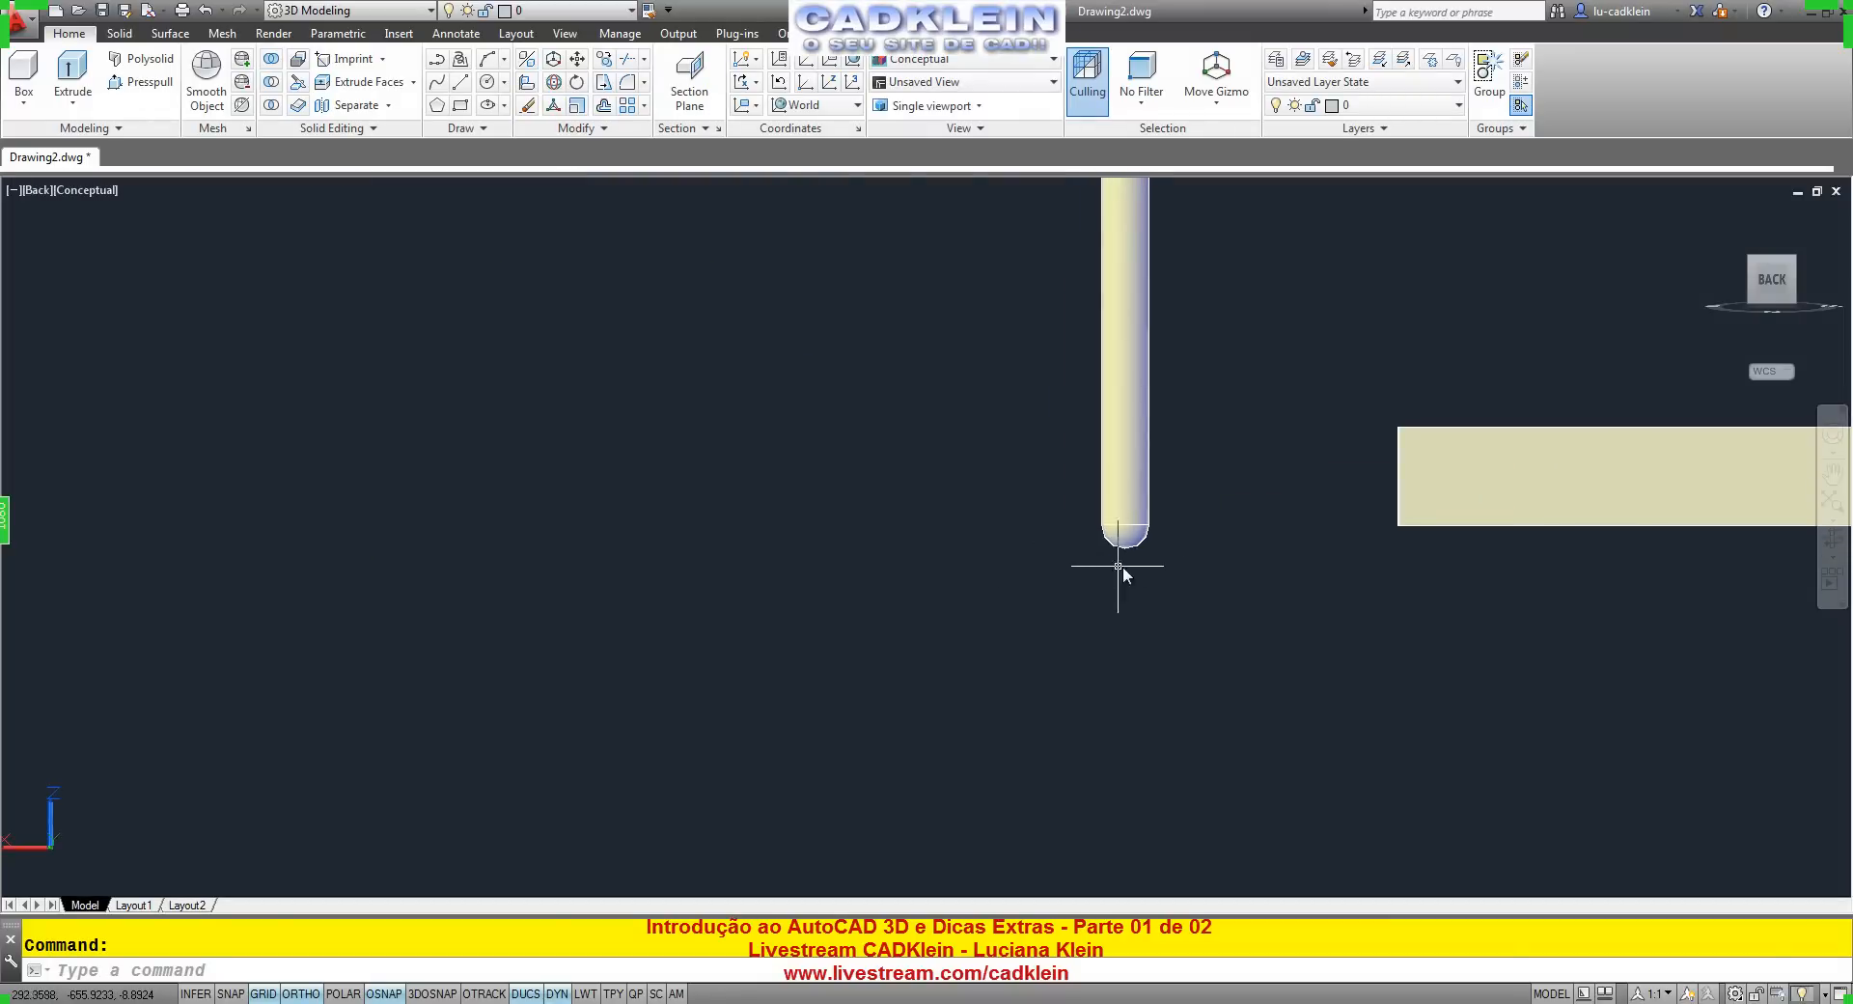
middle_drag(1271, 613, 889, 648)
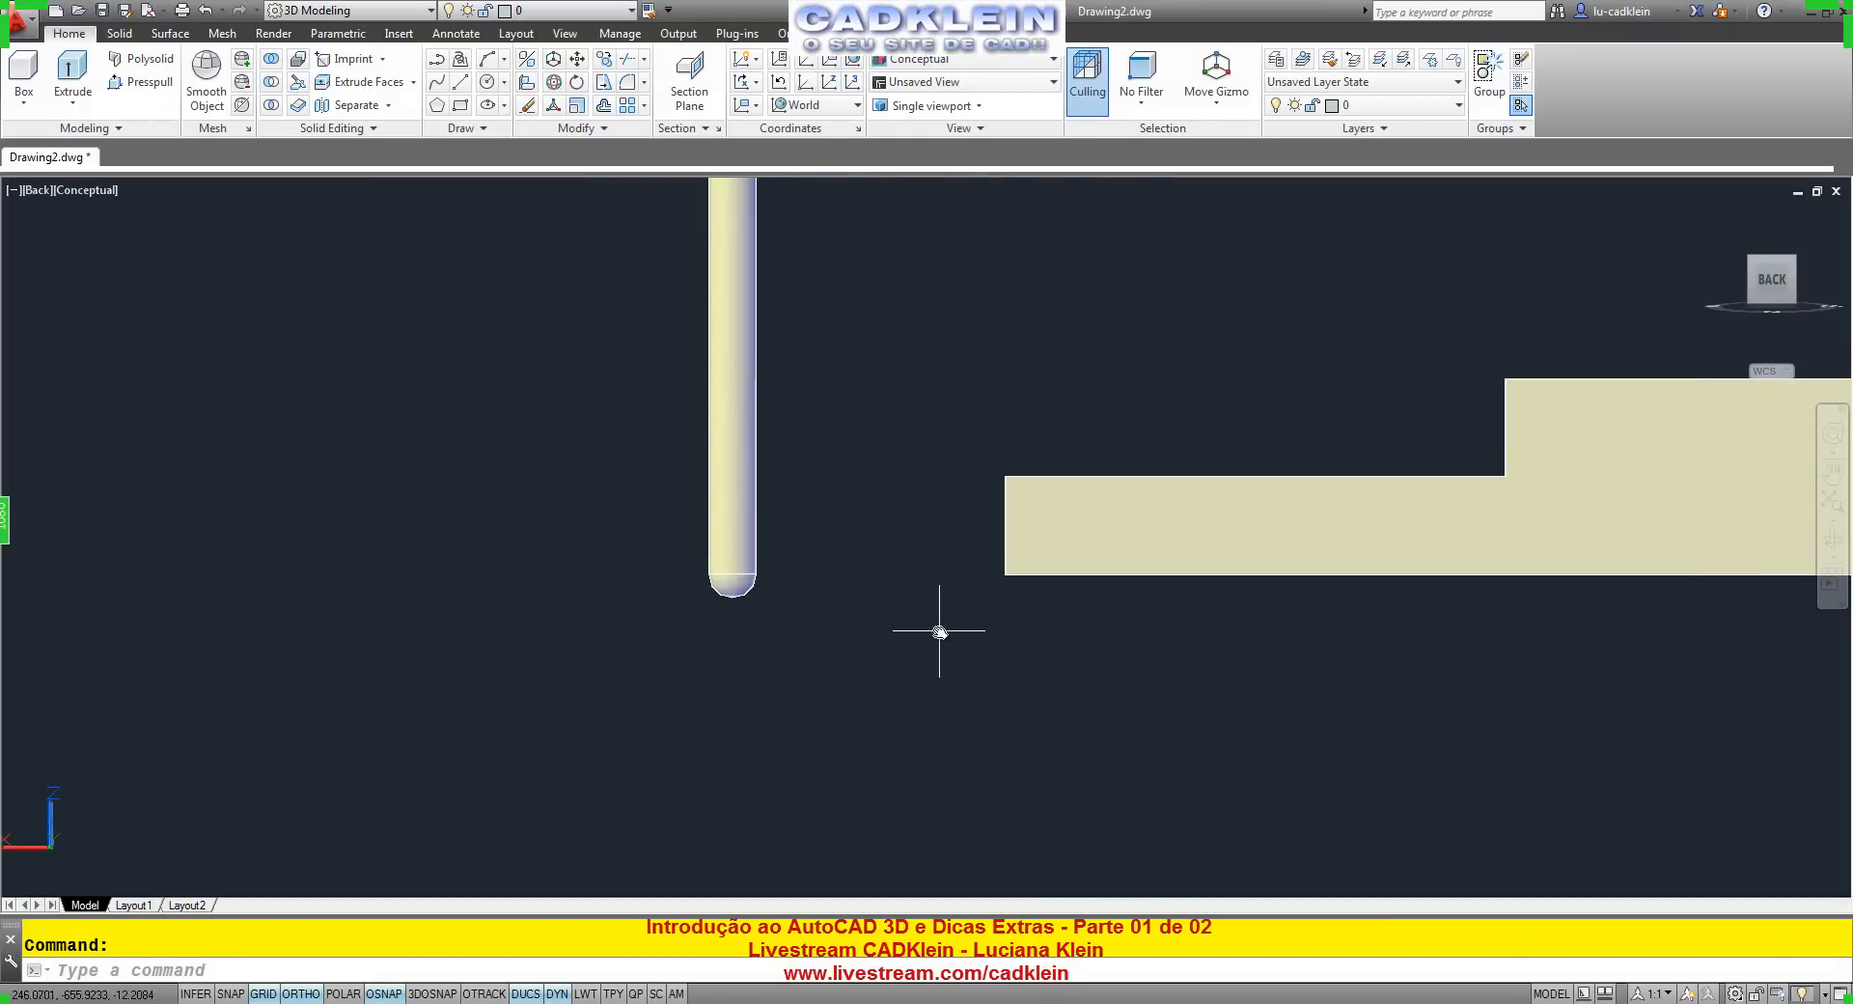
text(ID)
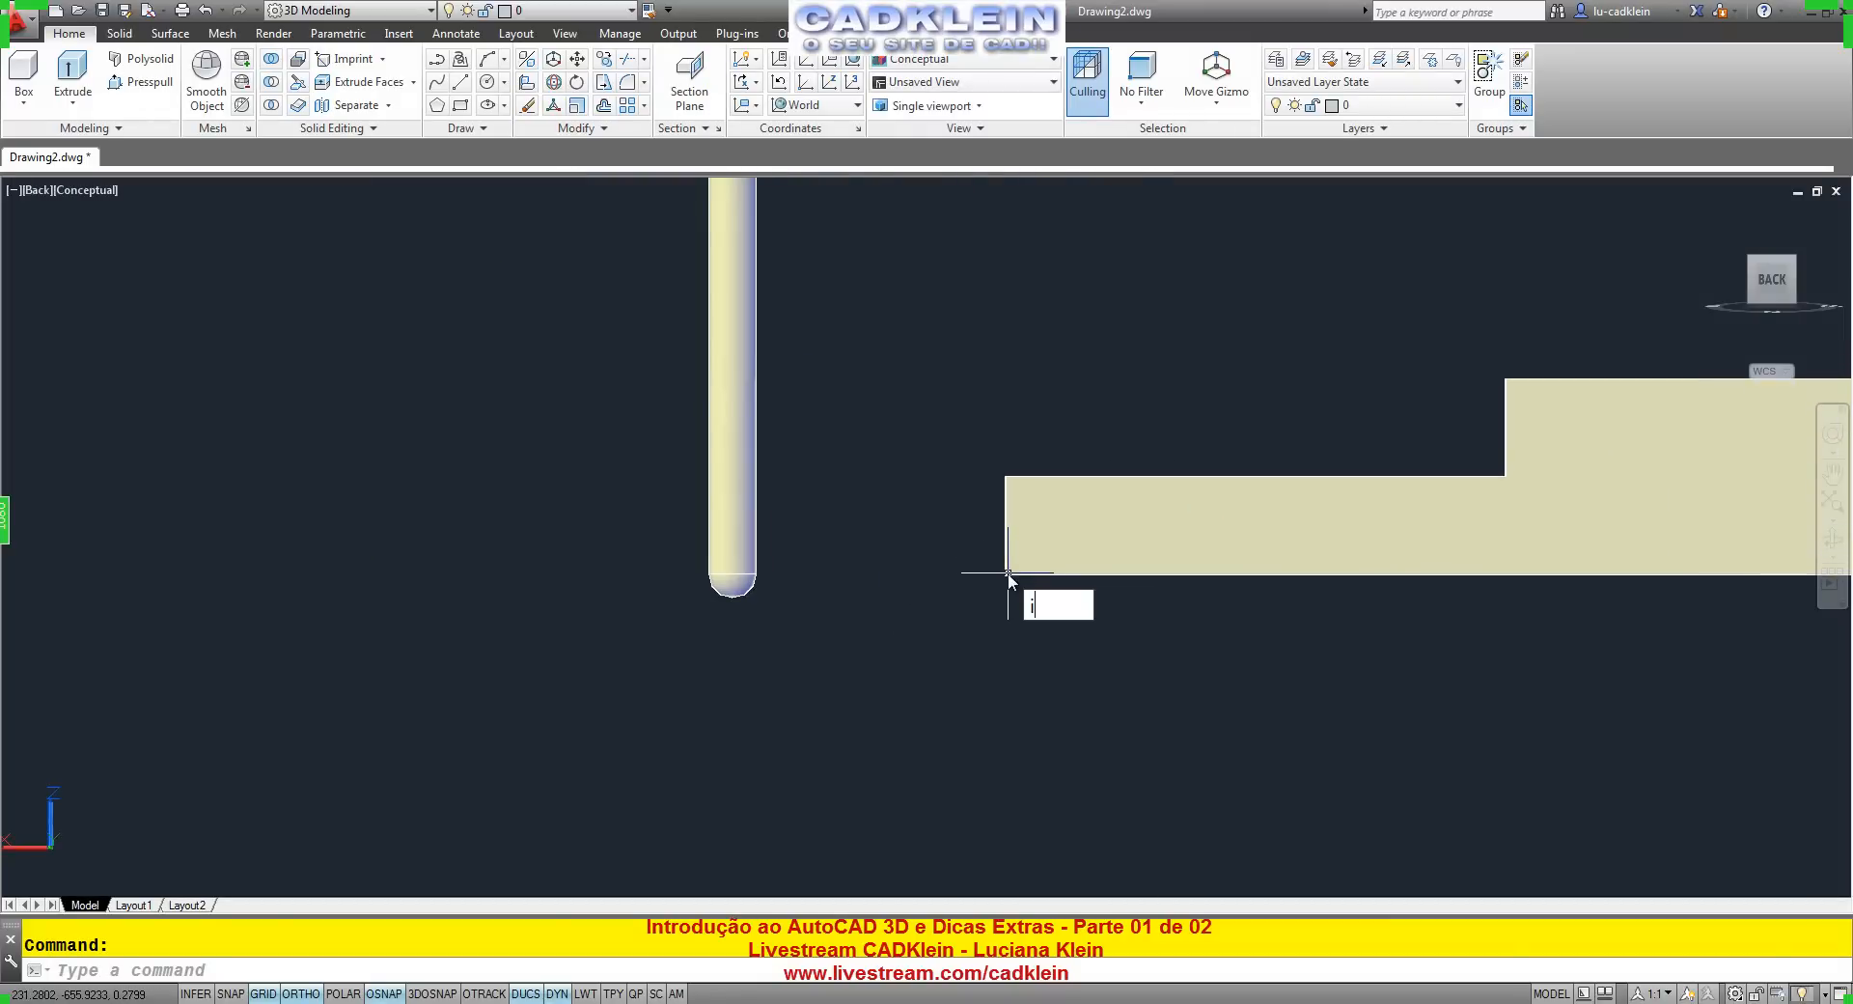
key(Return)
click(1005, 575)
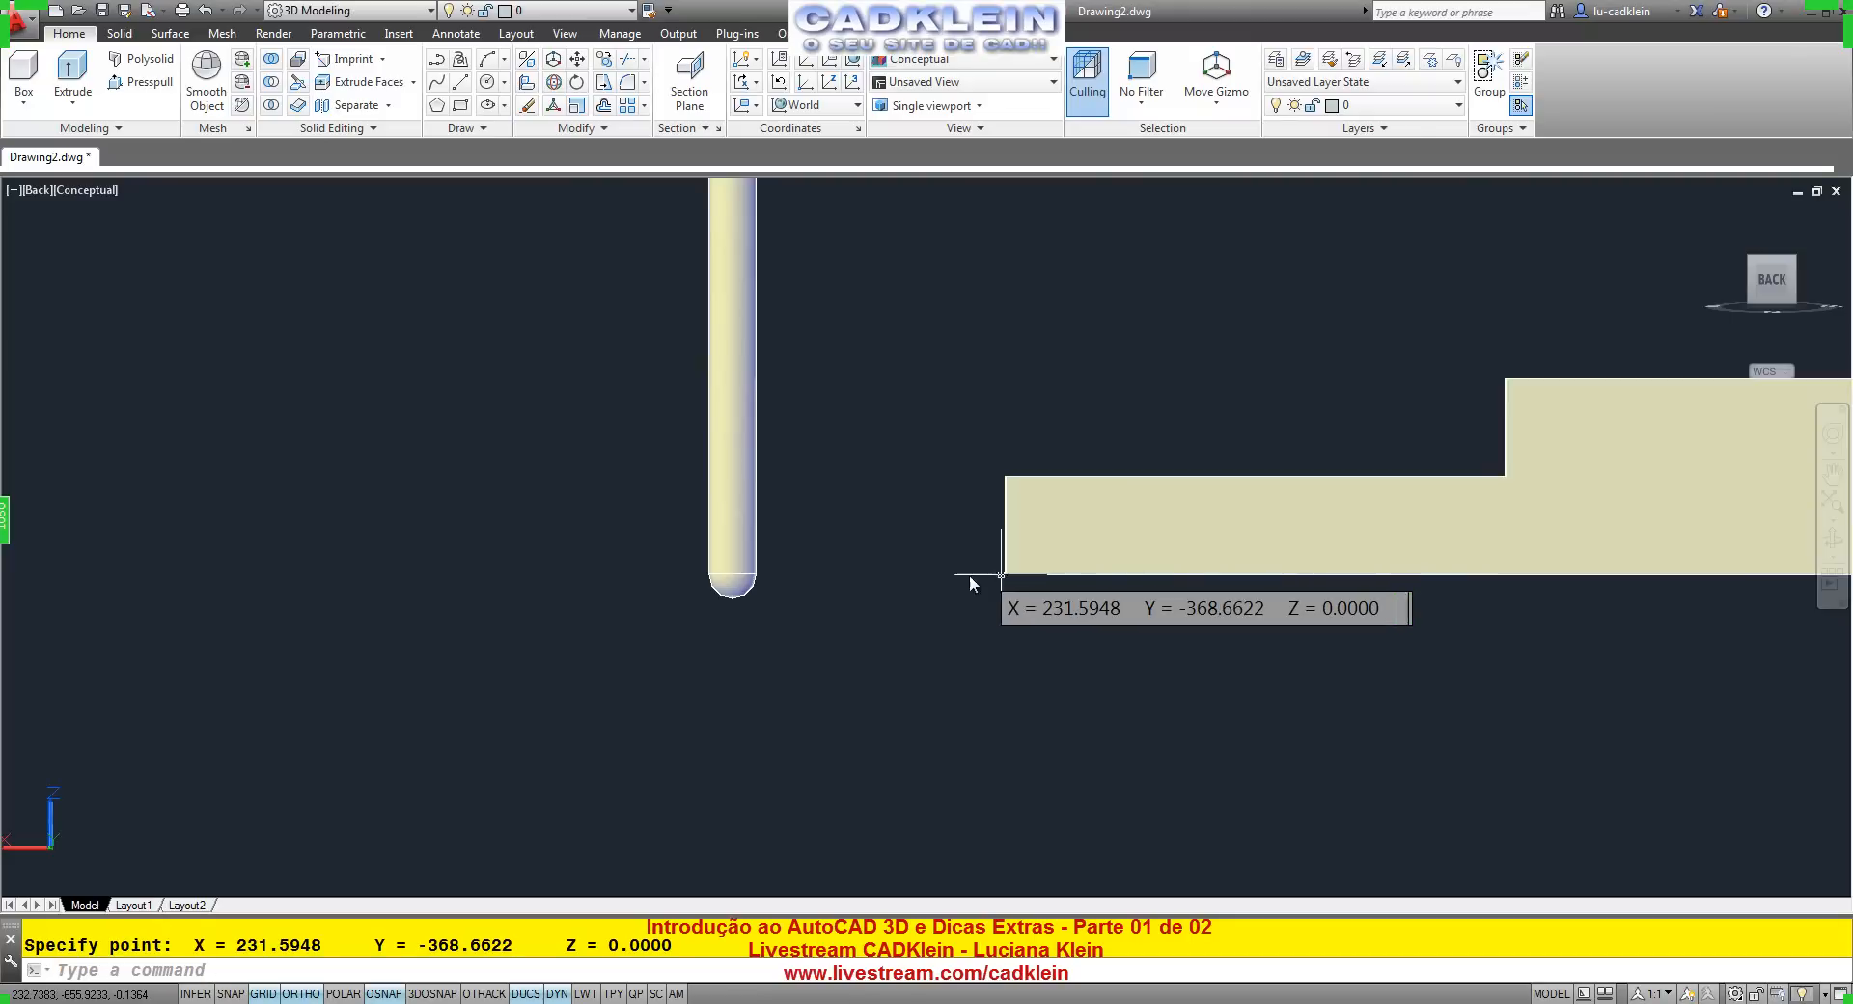
Use ID with the center snap to read the coordinates of the center at the pencil's rounded end.
key(Return)
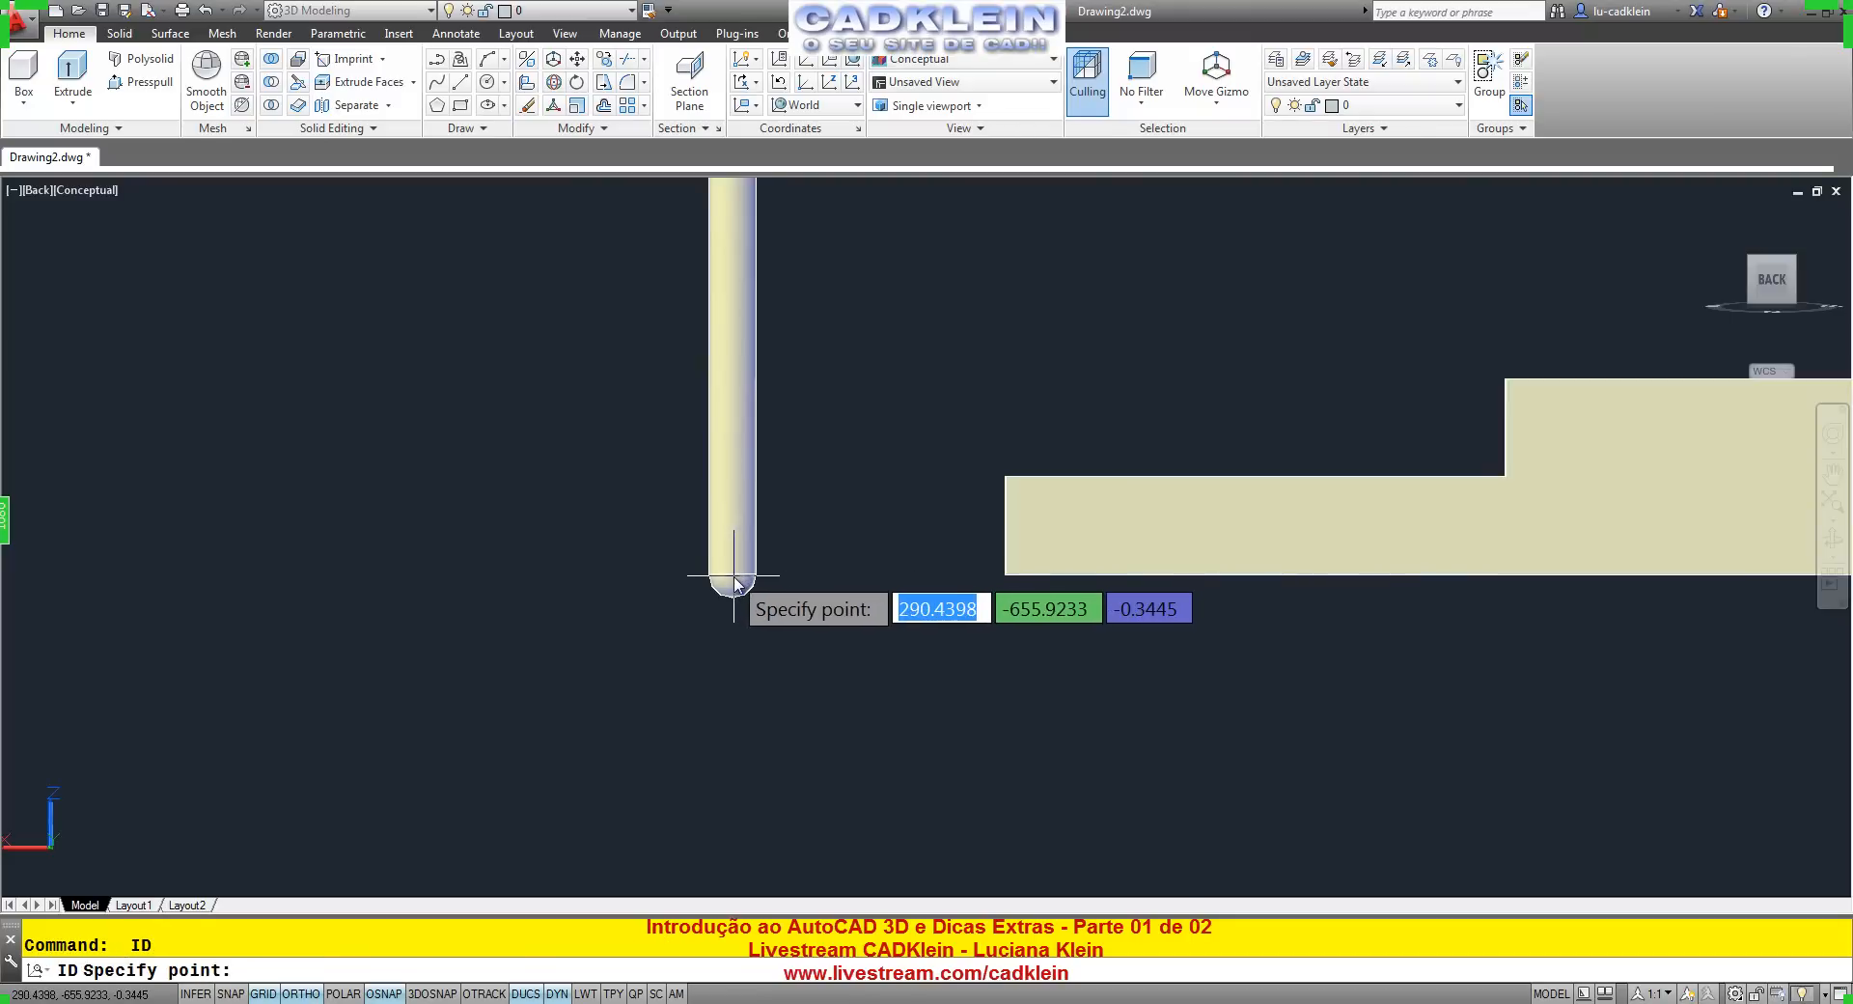
text(cen)
key(Return)
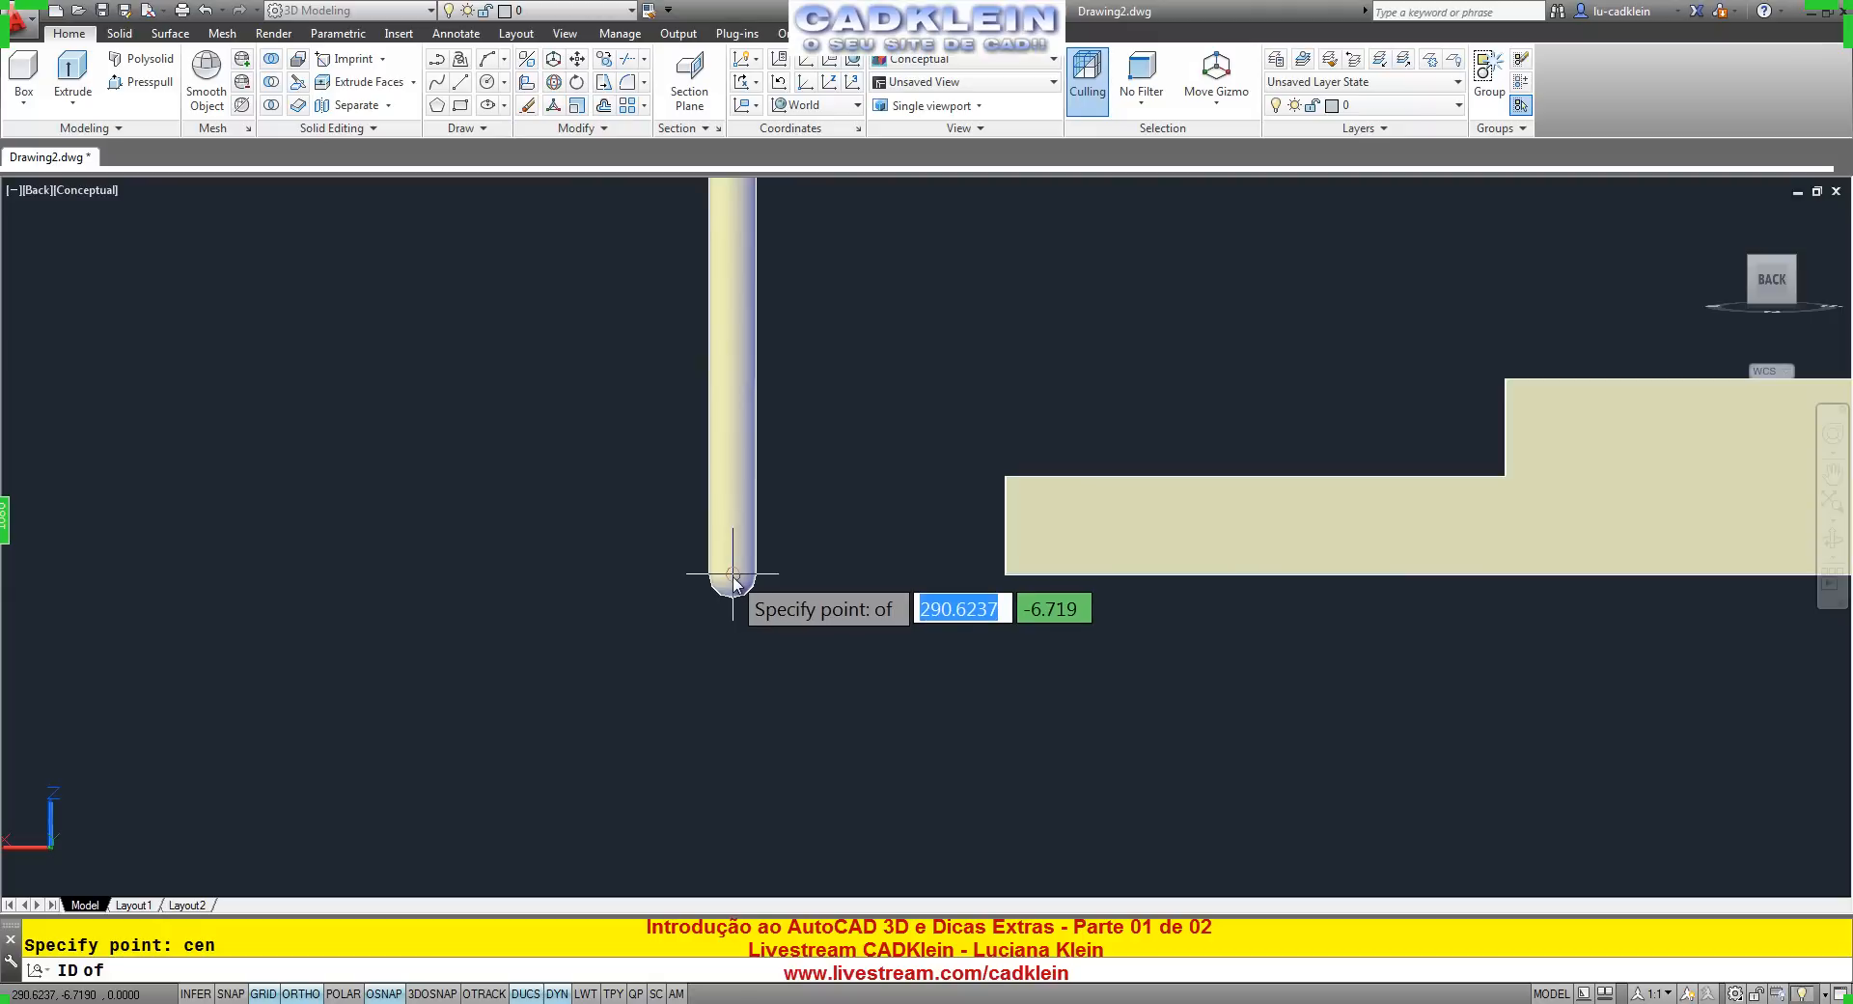
click(733, 581)
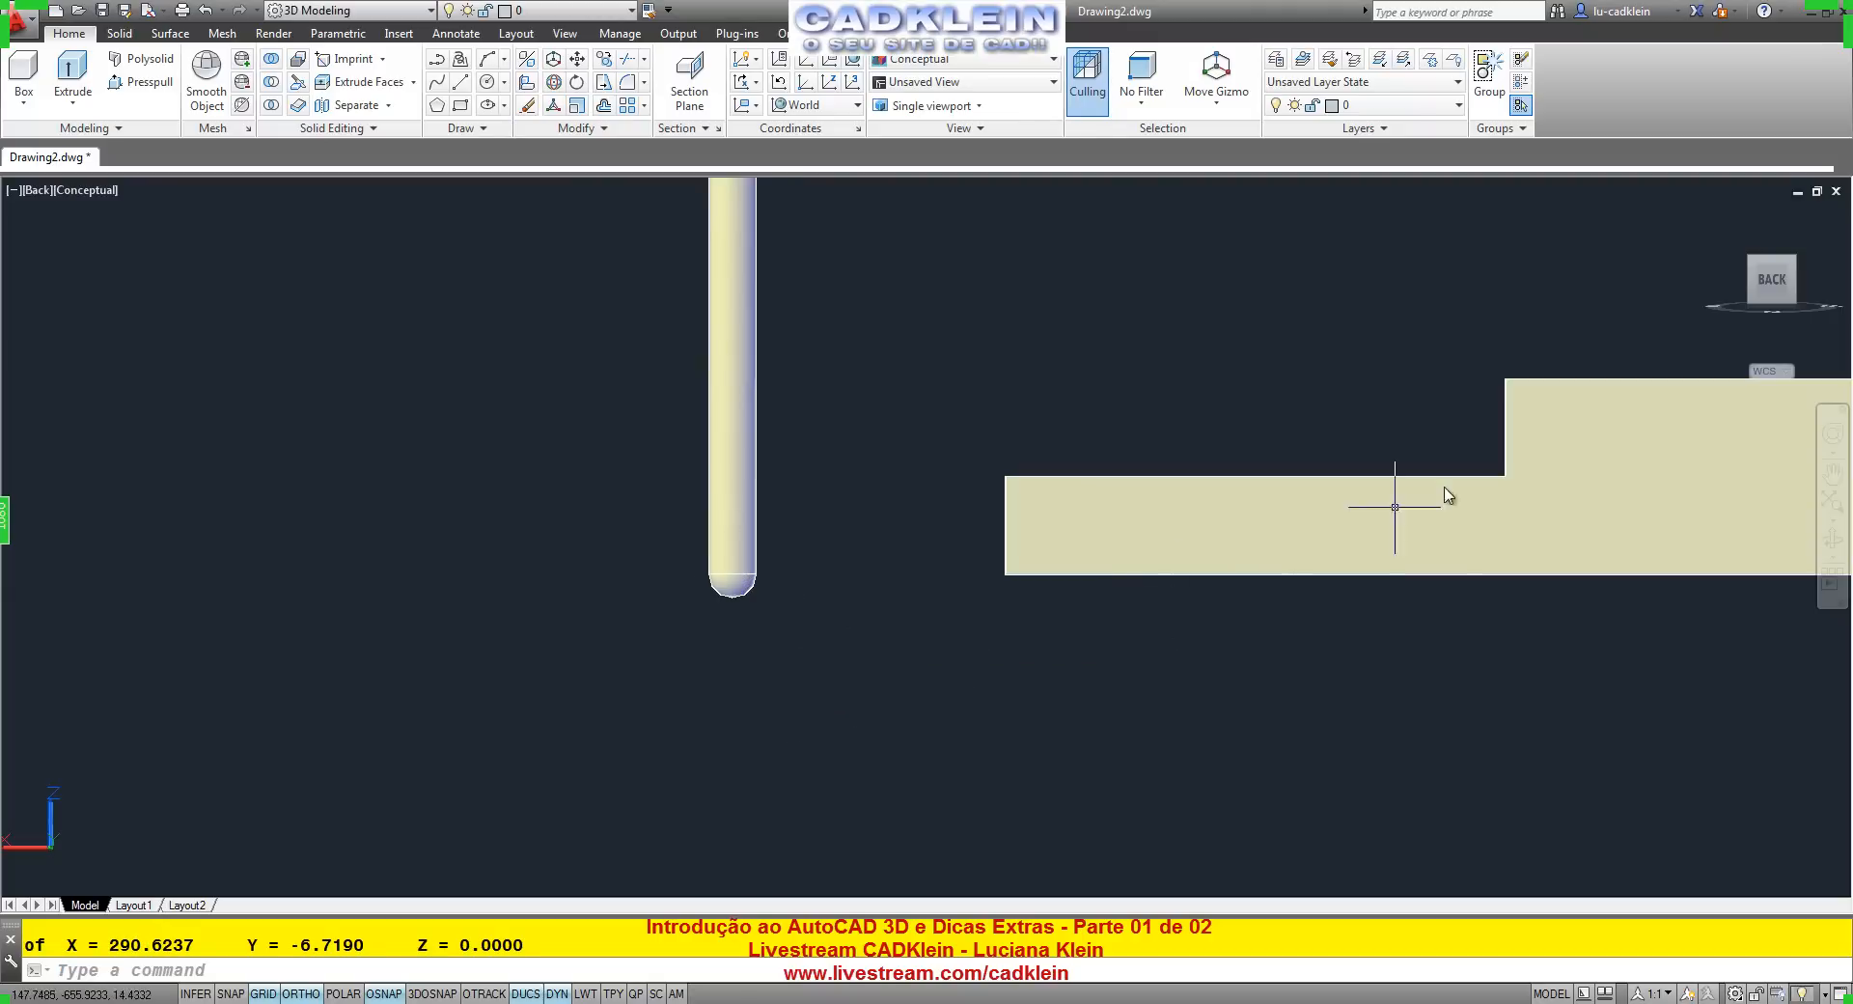
Return to the home 3D view and draw a solid sphere of about 33 radius on the ground plane beside the pencil.
click(1712, 212)
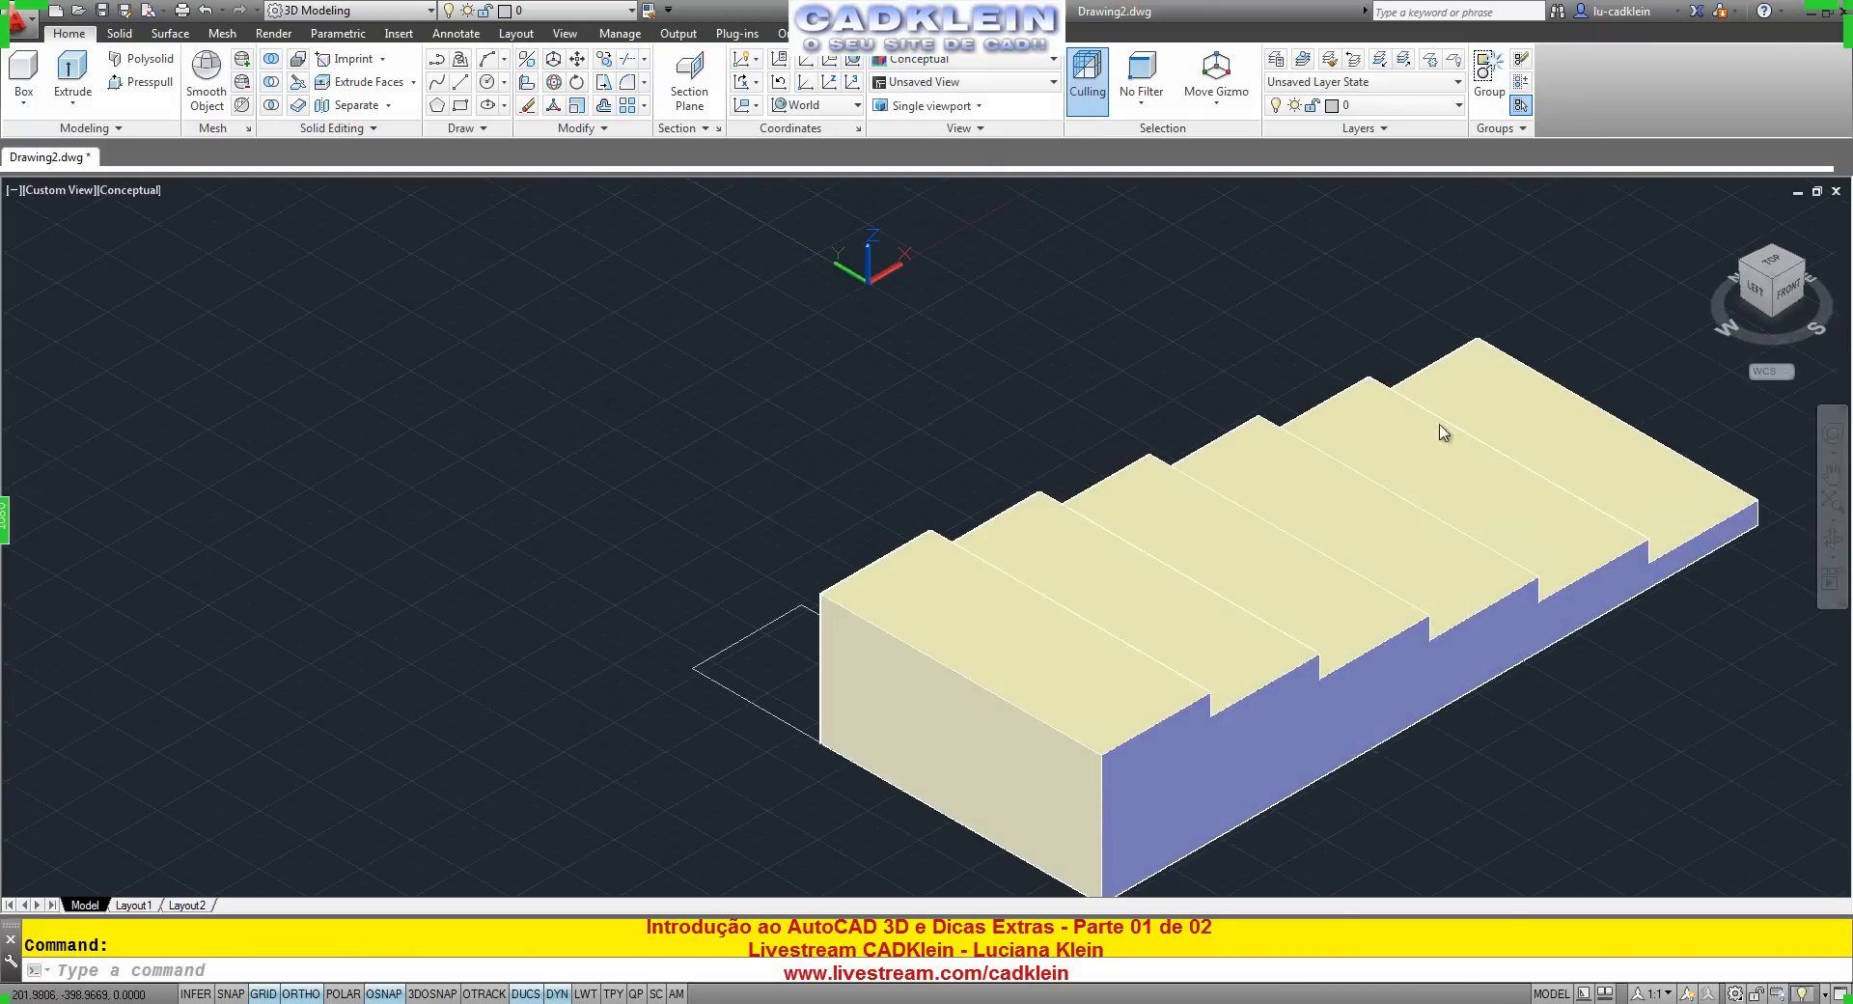
scroll(990, 460, down, 5)
middle_drag(1347, 460, 1183, 634)
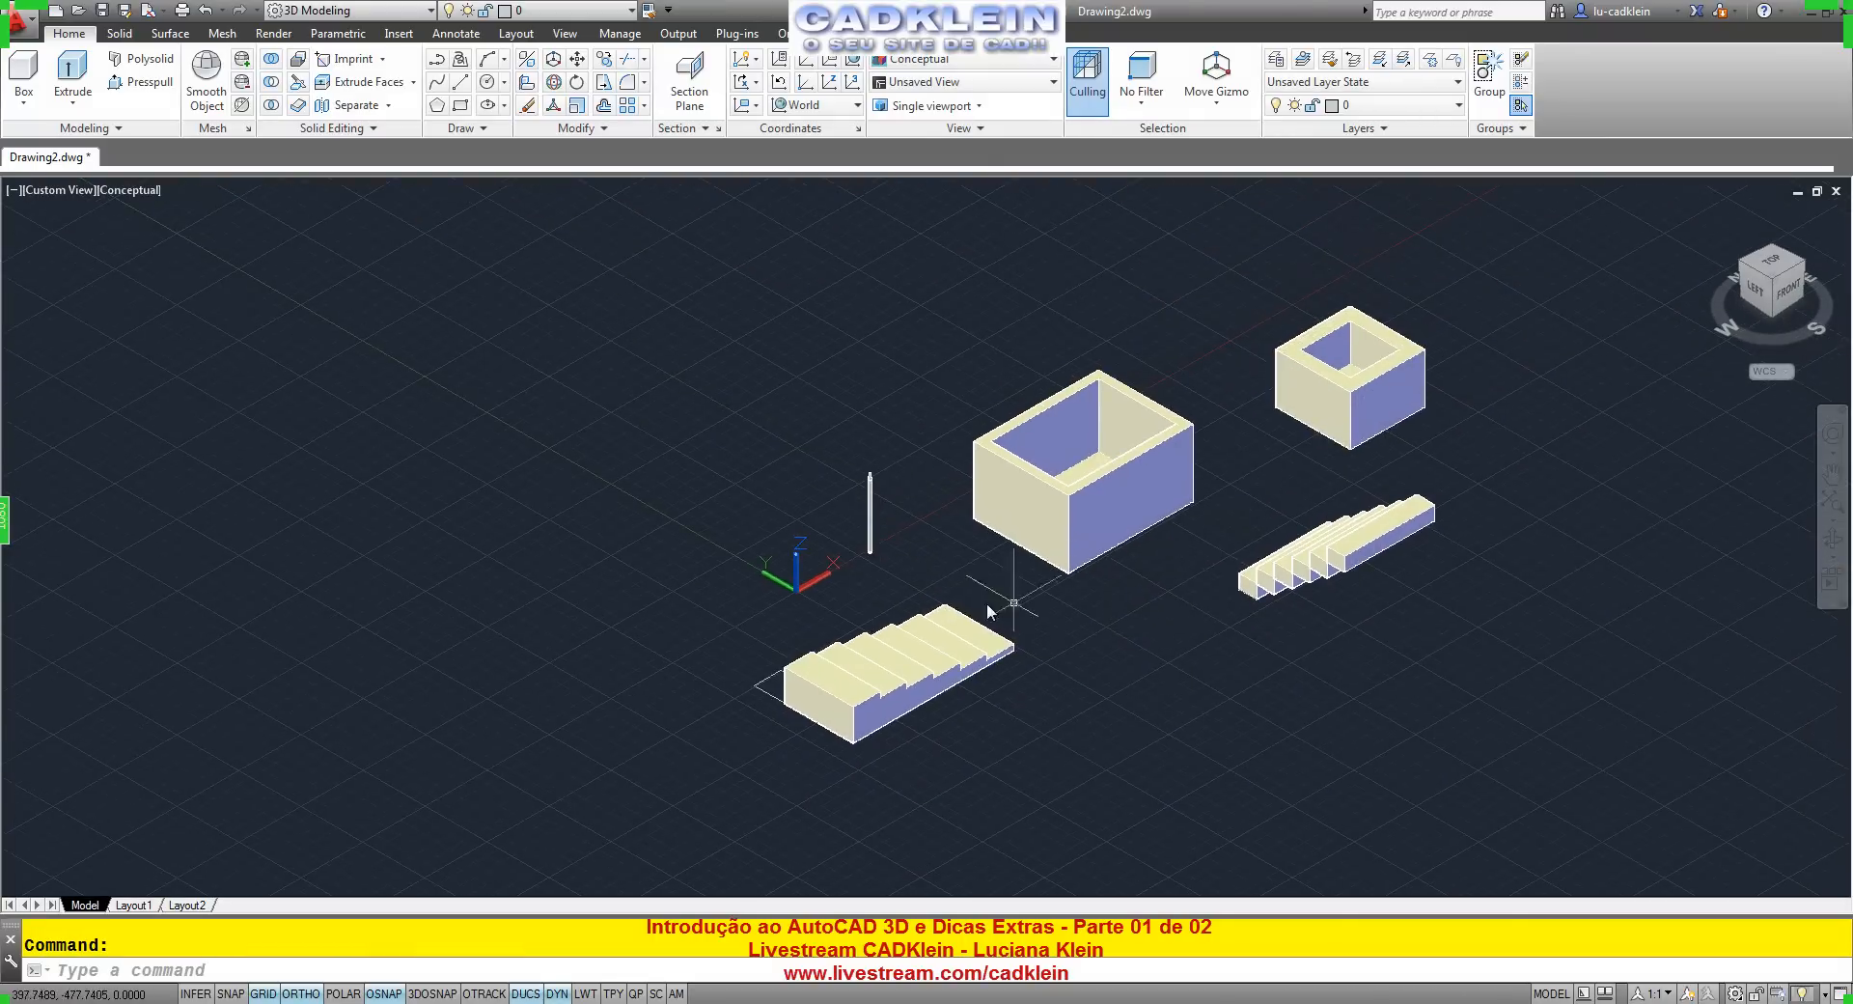
scroll(834, 552, up, 6)
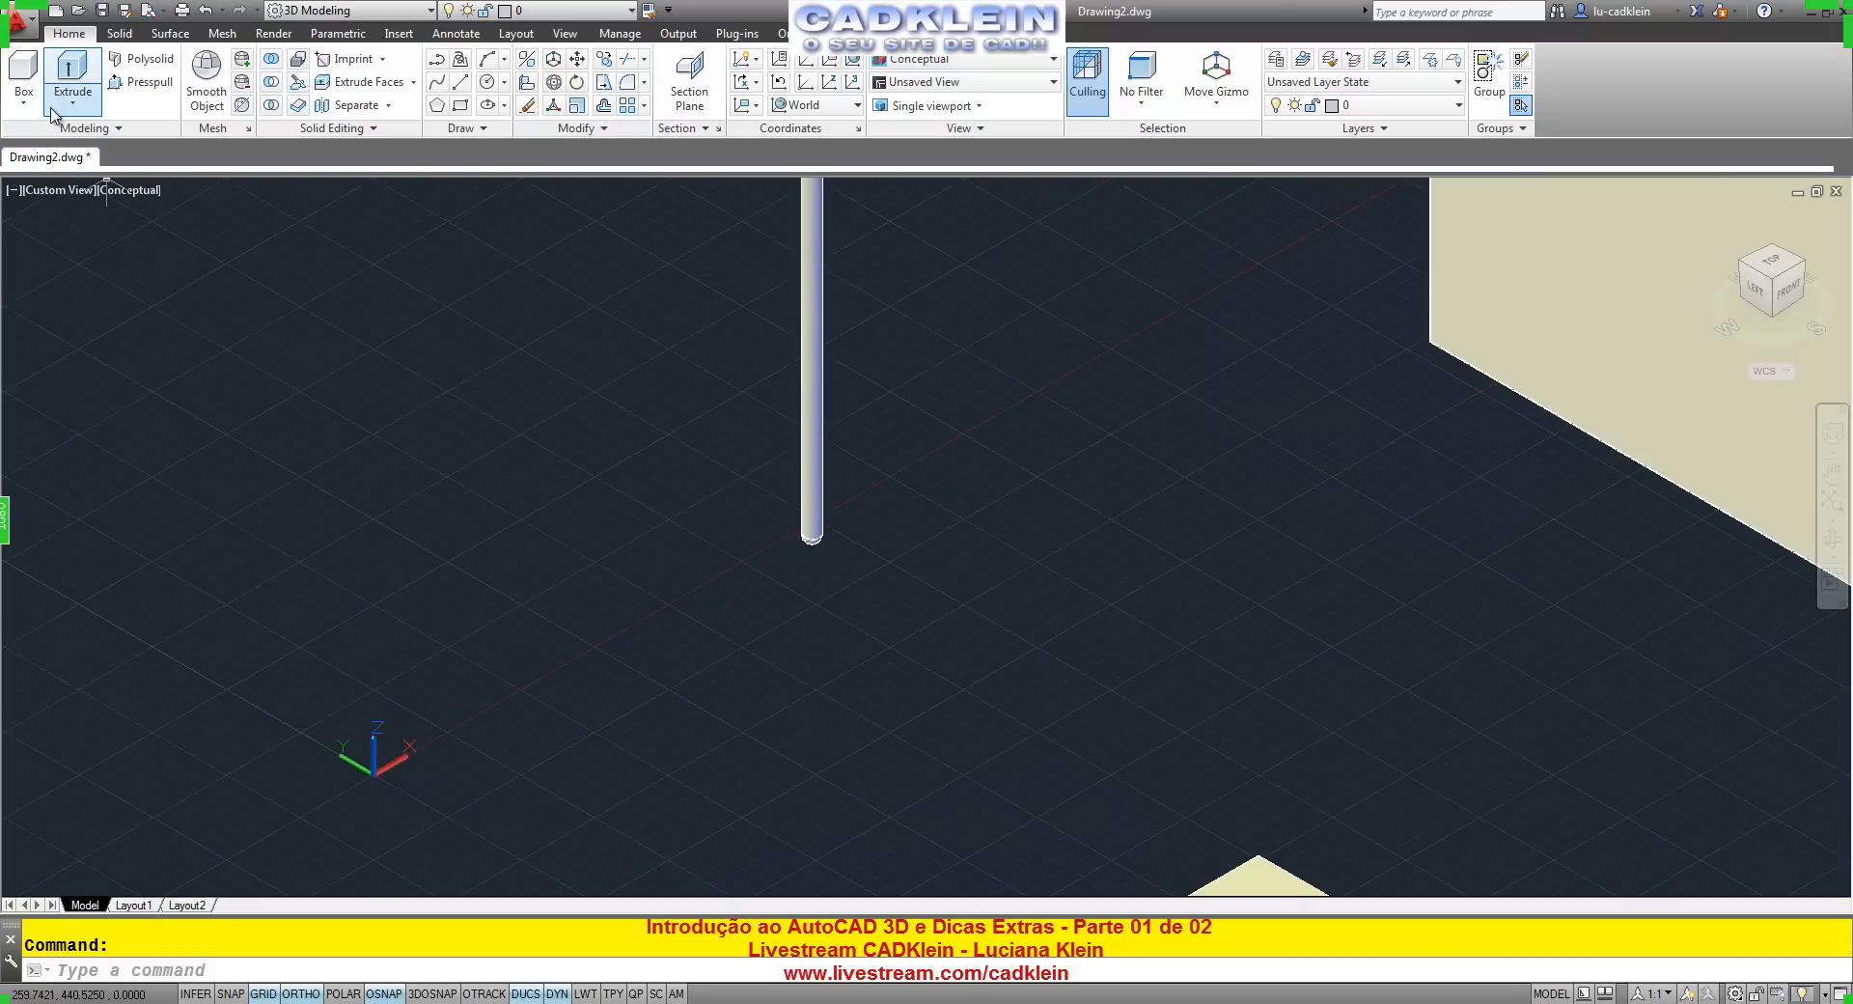
click(24, 97)
click(46, 263)
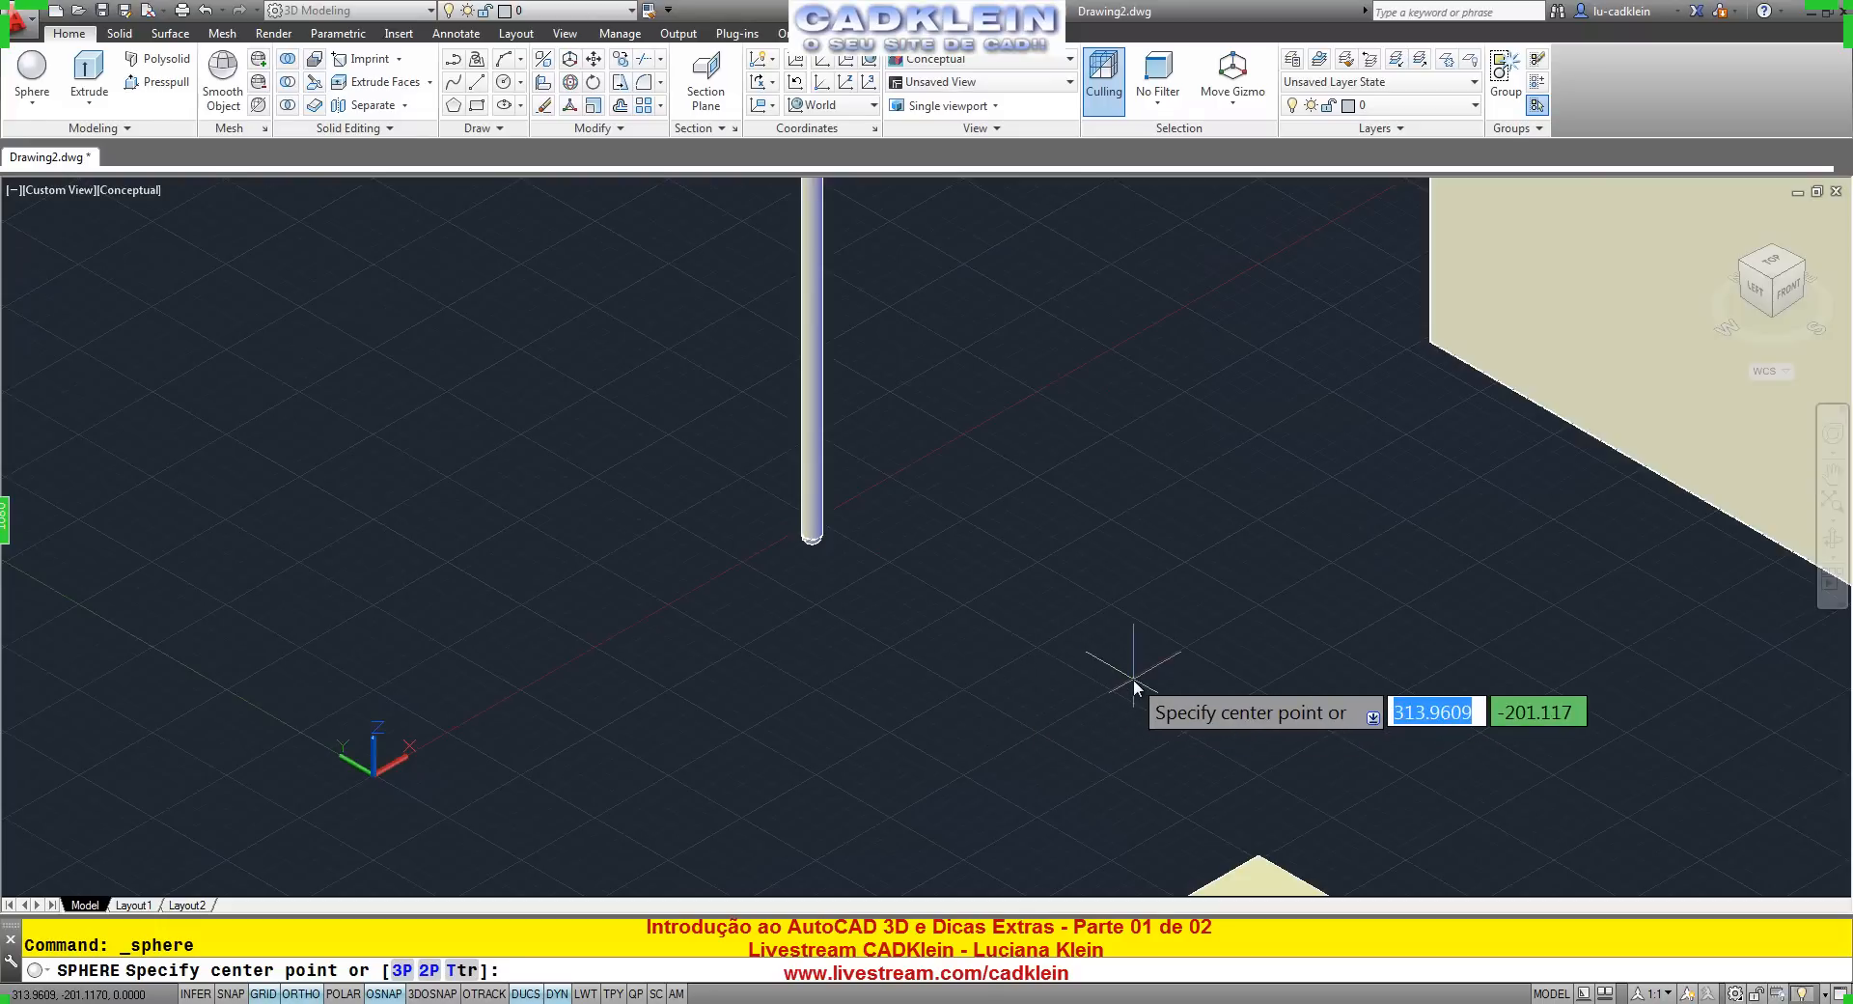
click(1009, 637)
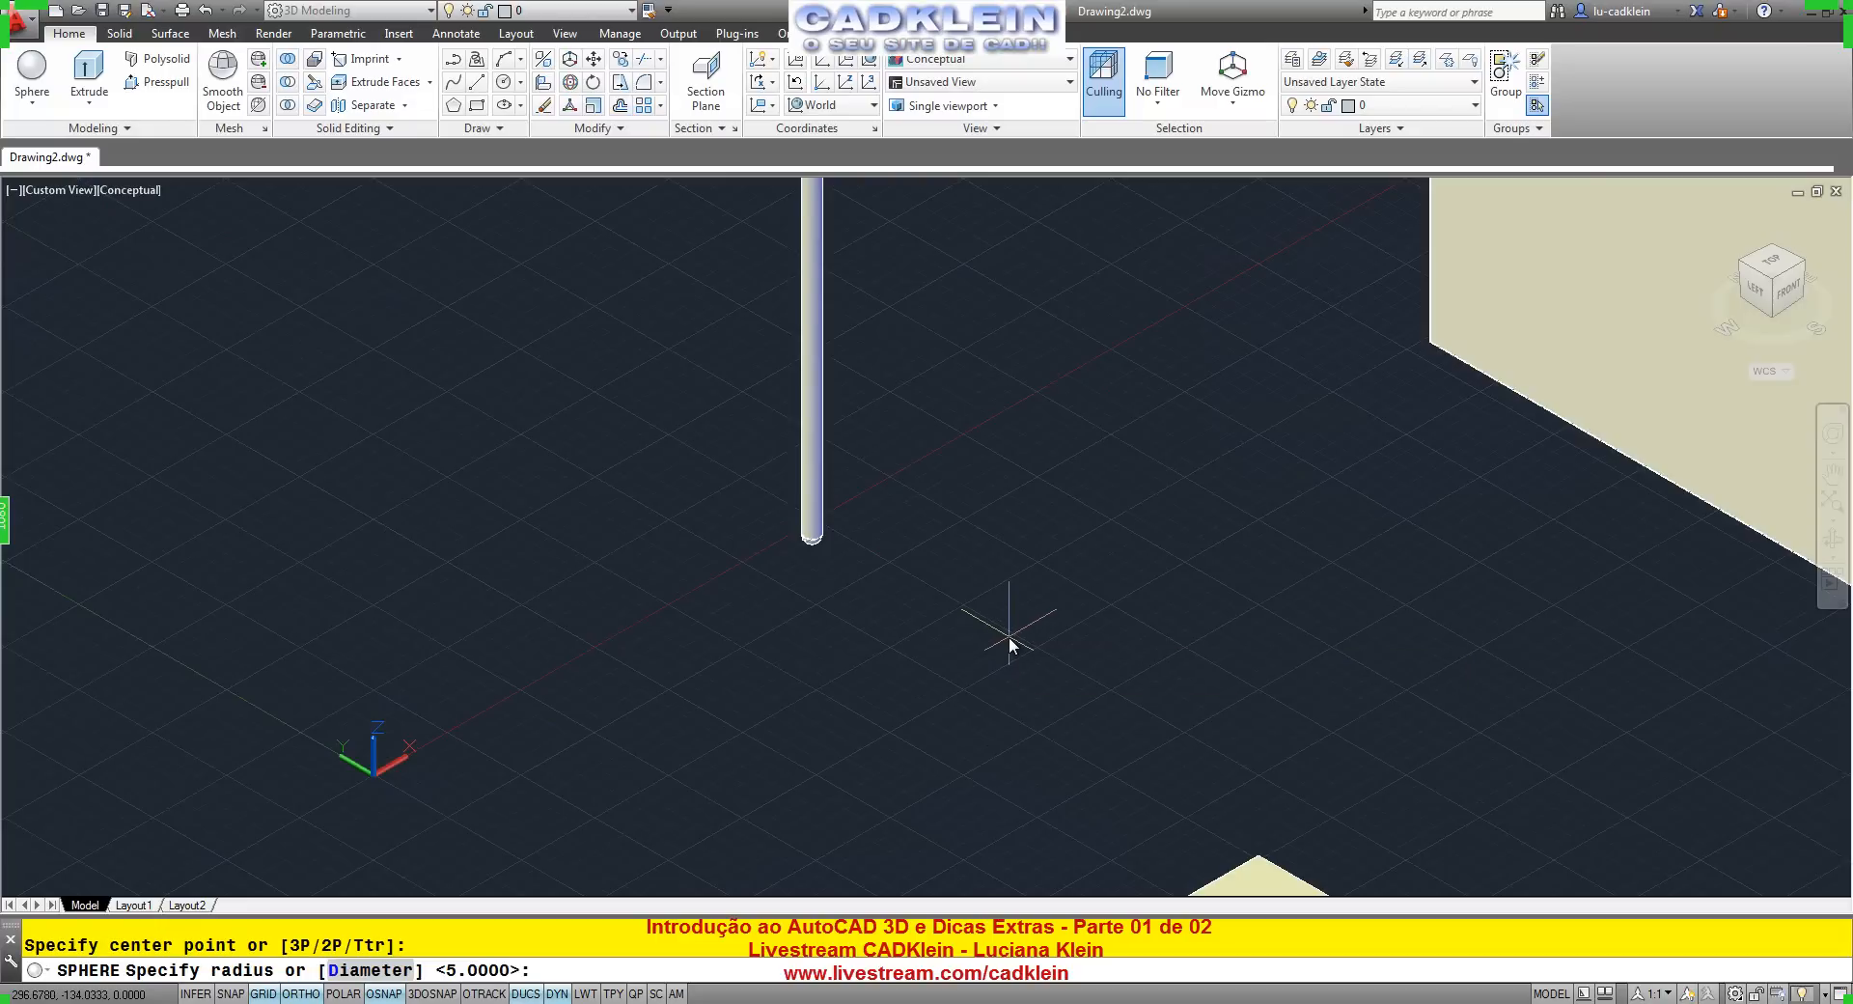
click(1106, 635)
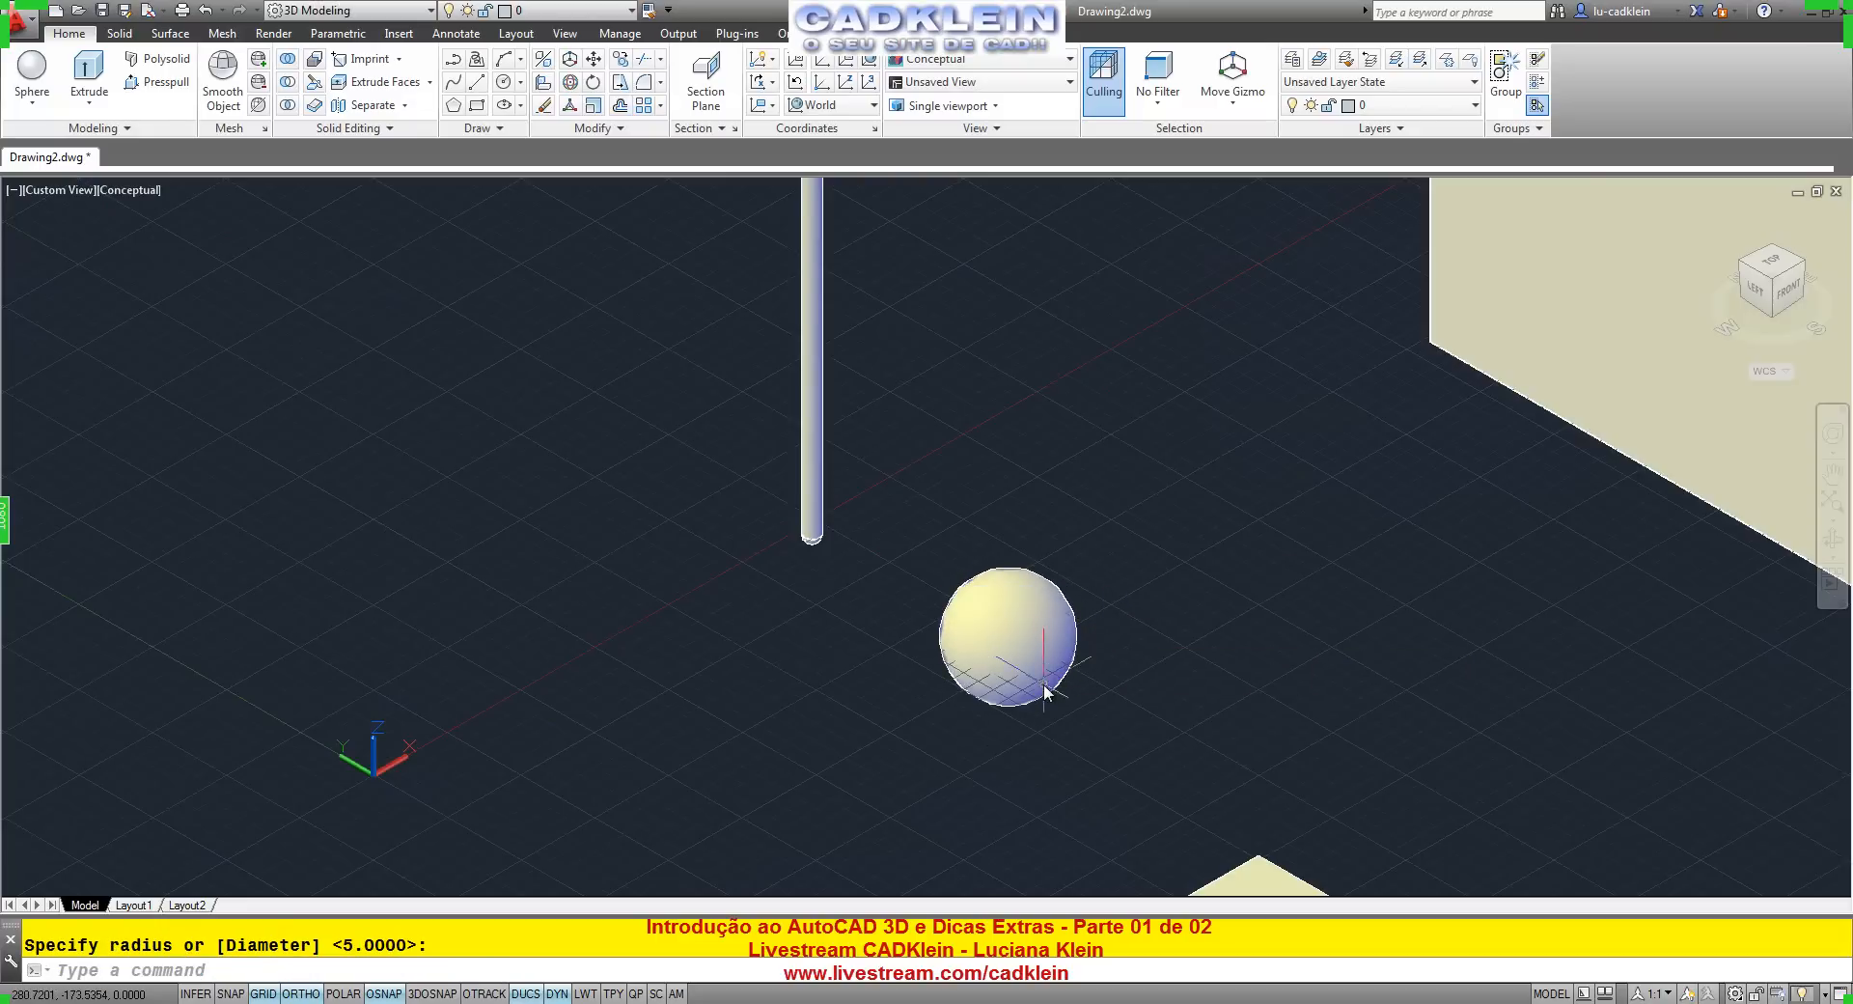
Set the new sphere's radius to 30 in its properties.
scroll(1023, 689, up, 5)
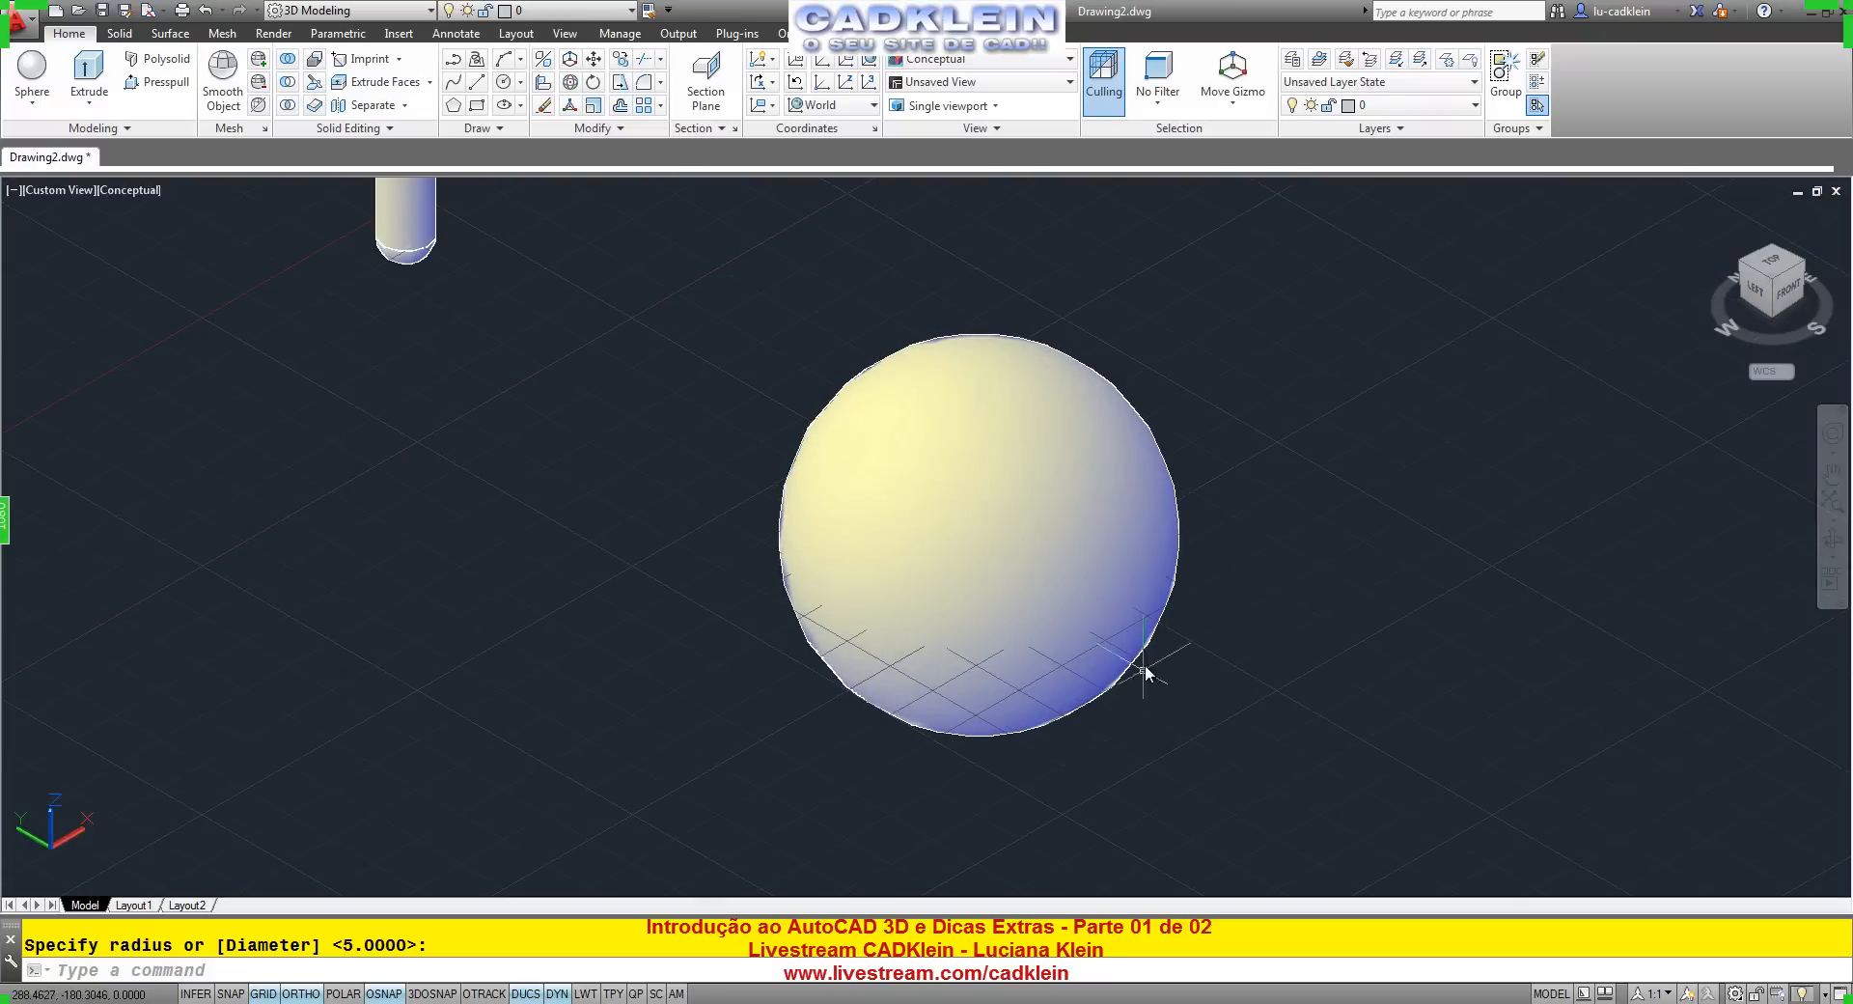
click(1057, 415)
text(pr)
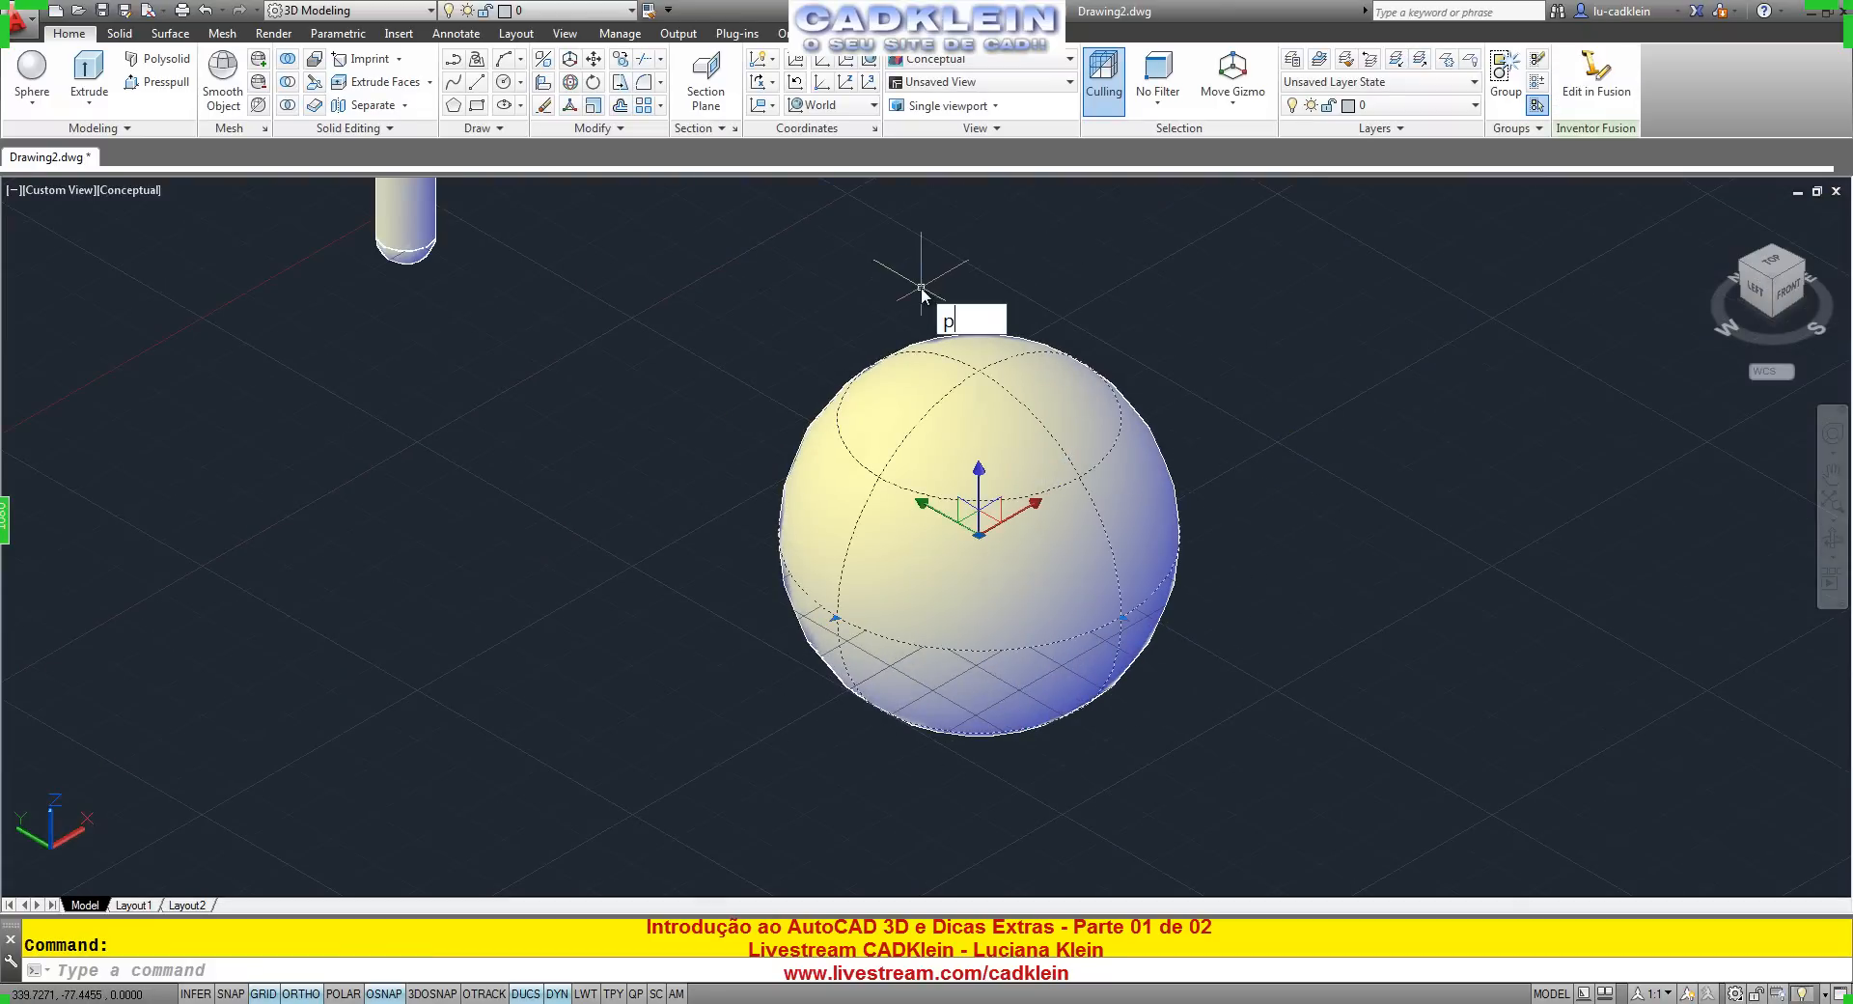
key(Return)
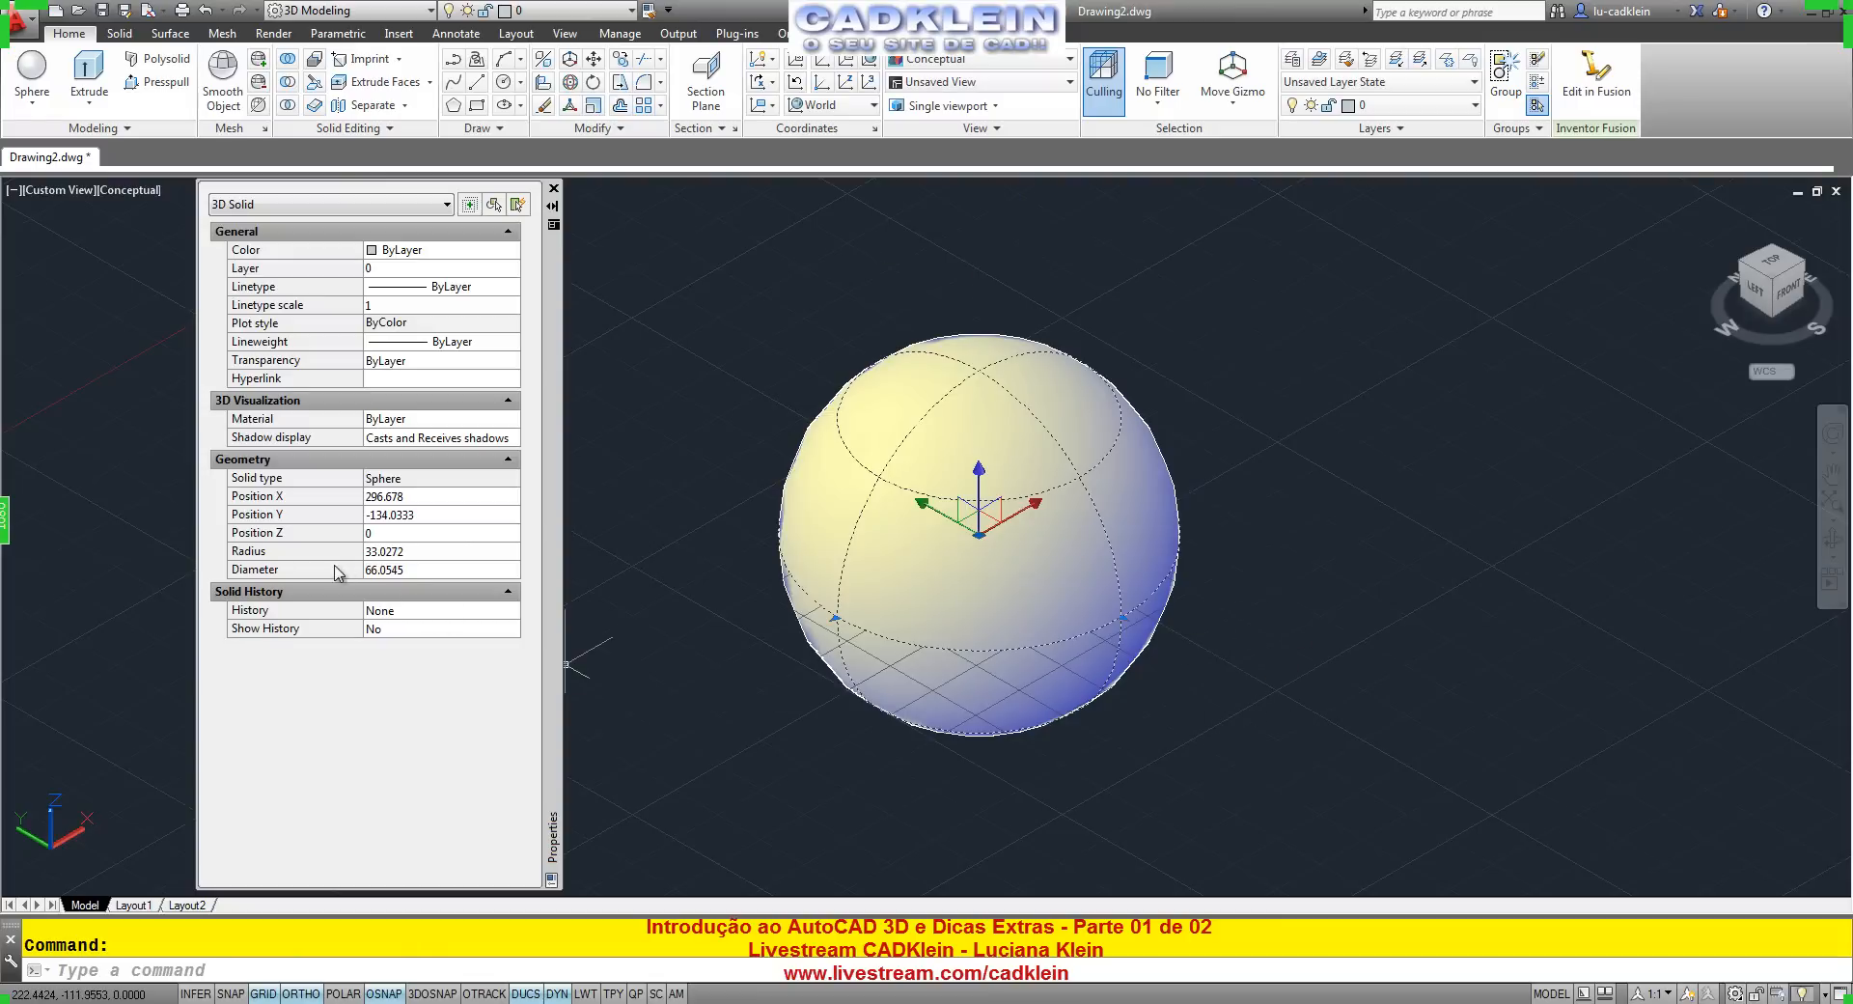
click(430, 551)
text(30)
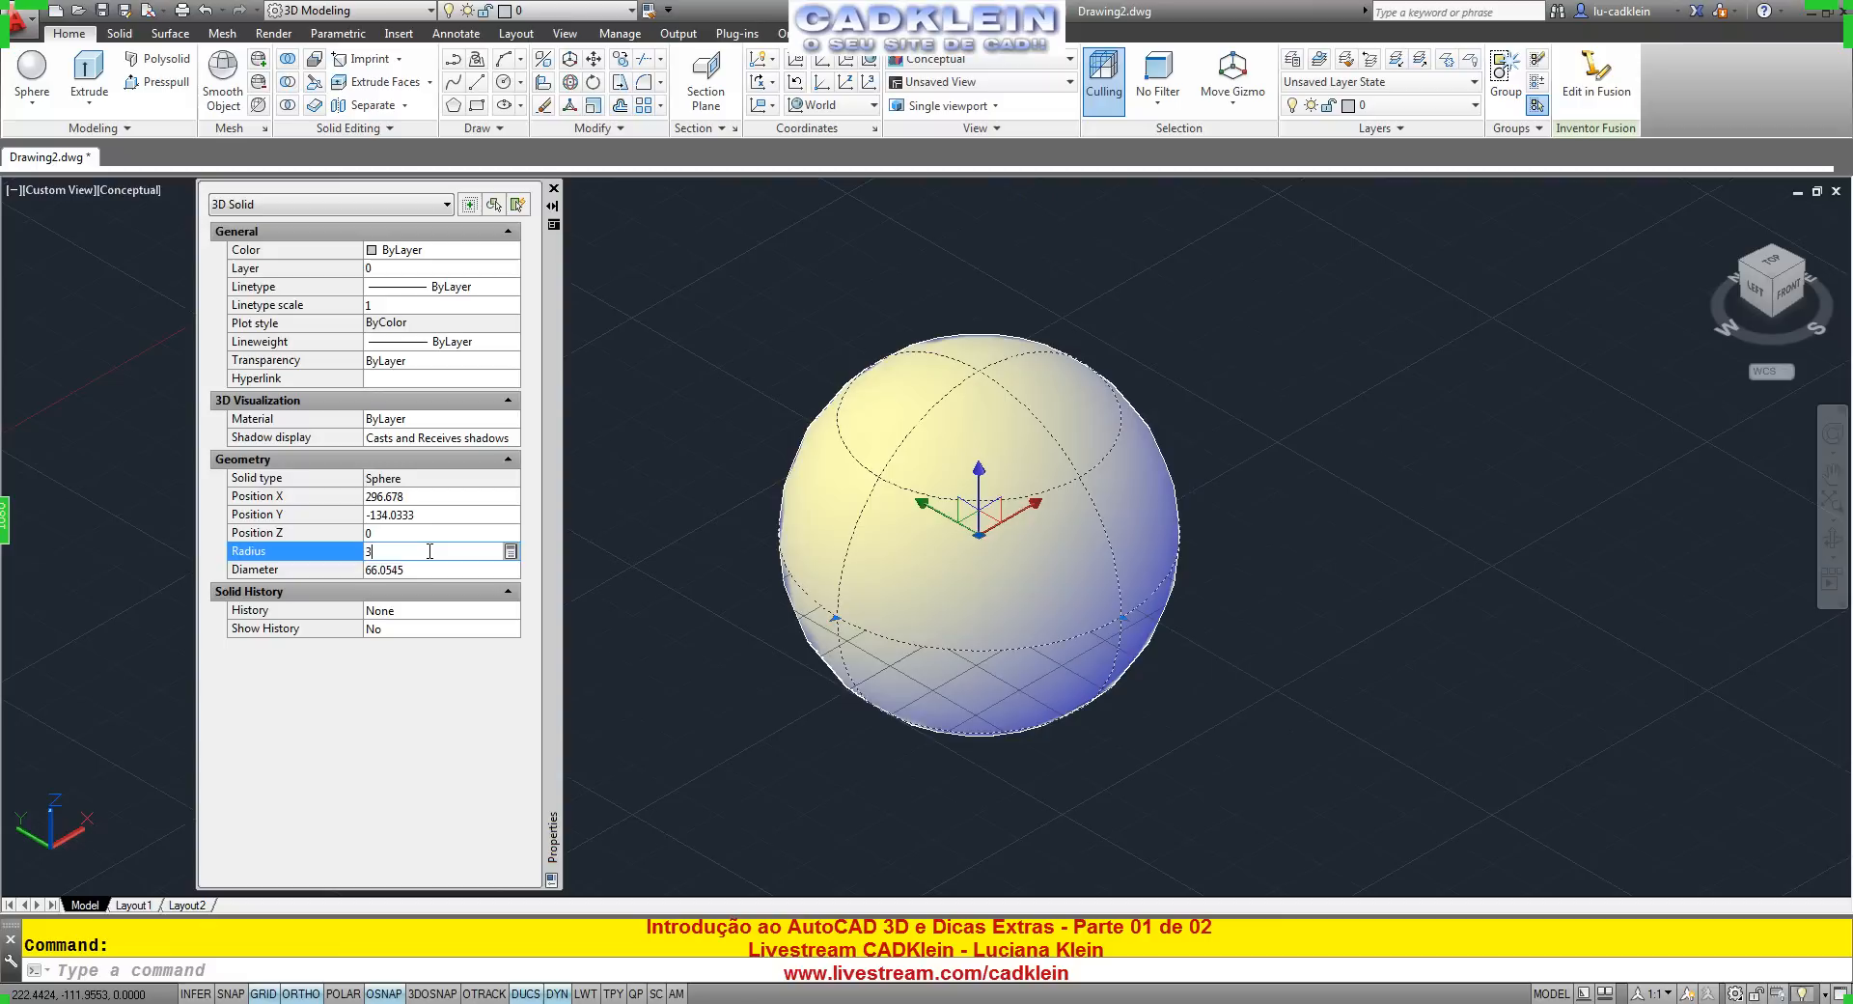
key(Tab)
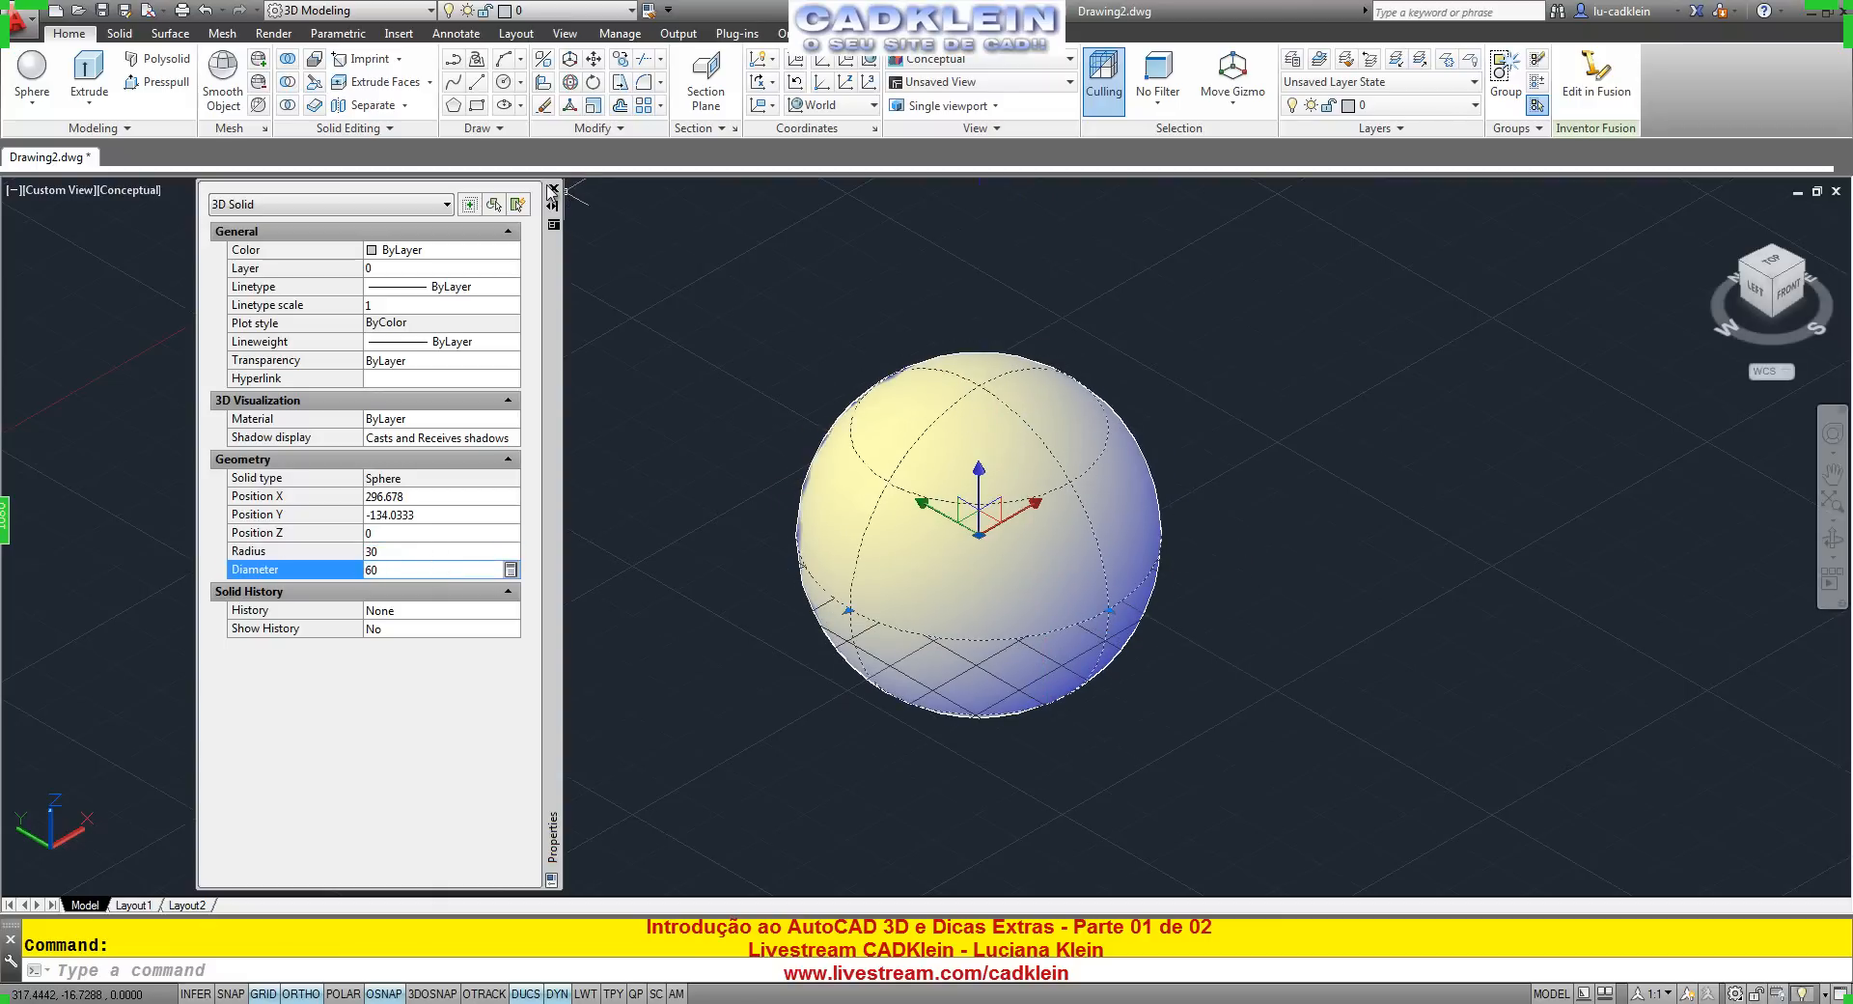
key(ctrl+1)
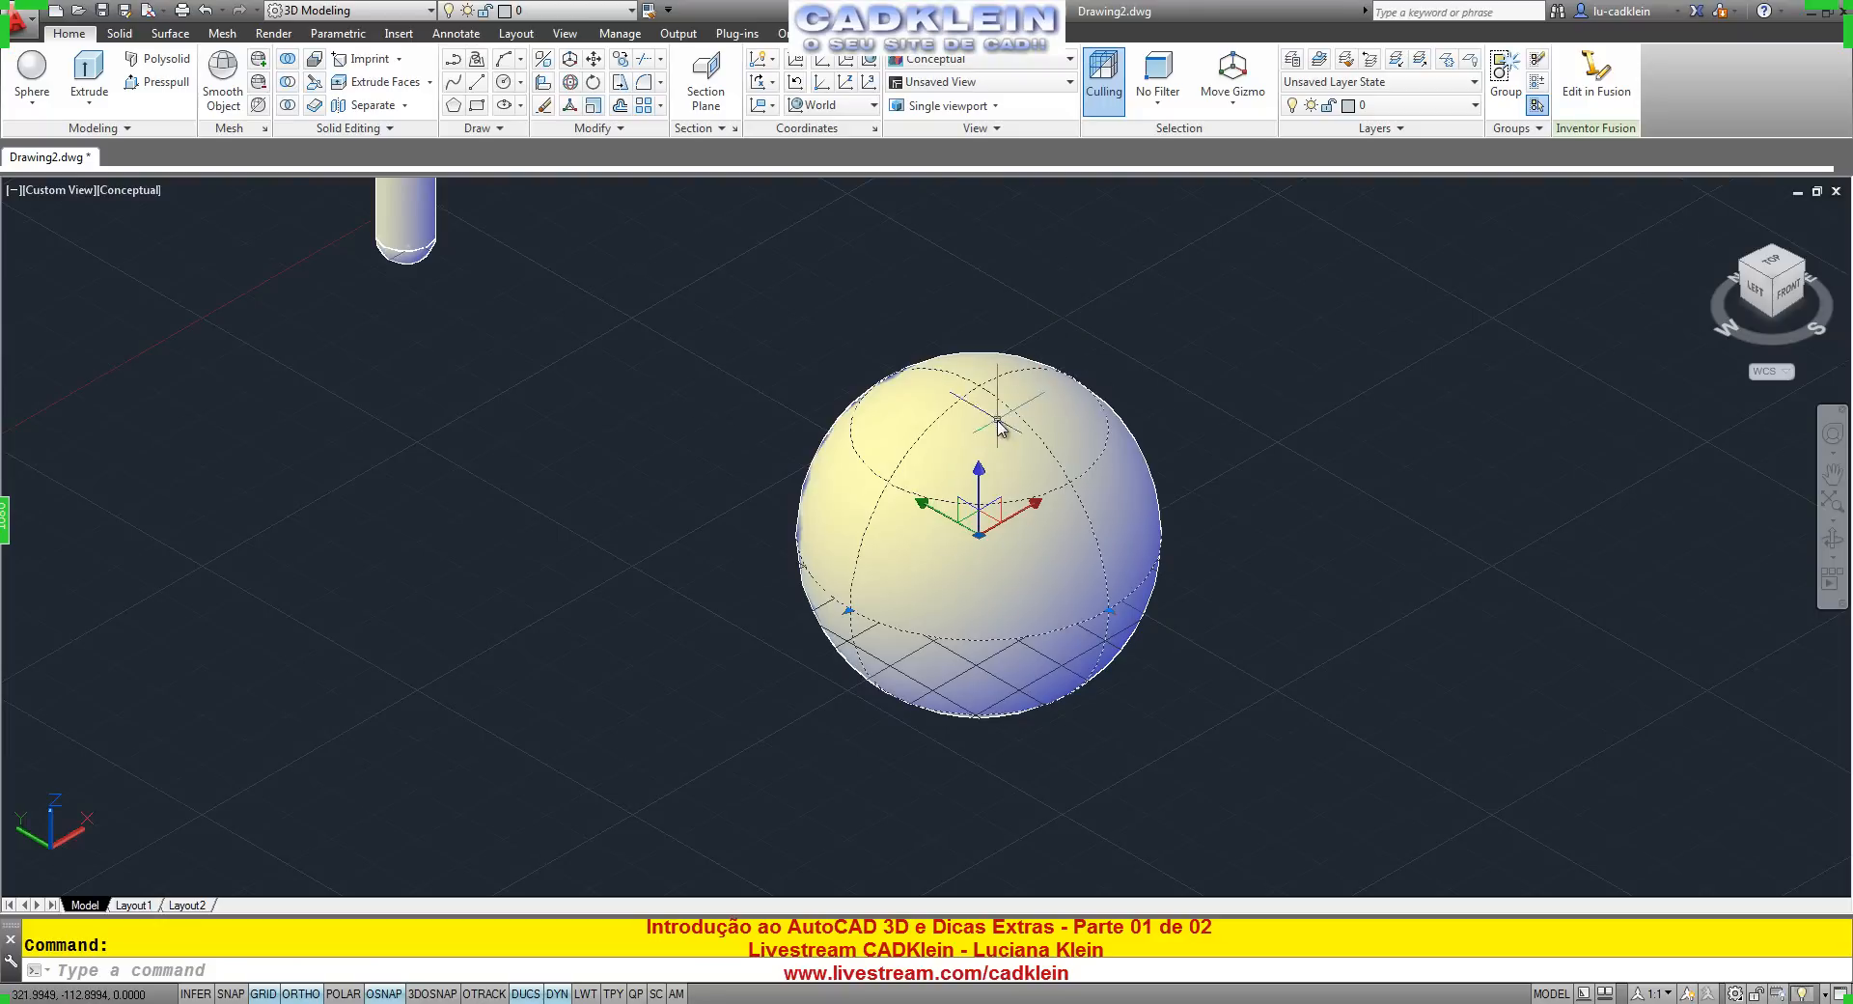
Move the sphere up 30 units along the Z axis with the move gizmo.
click(979, 473)
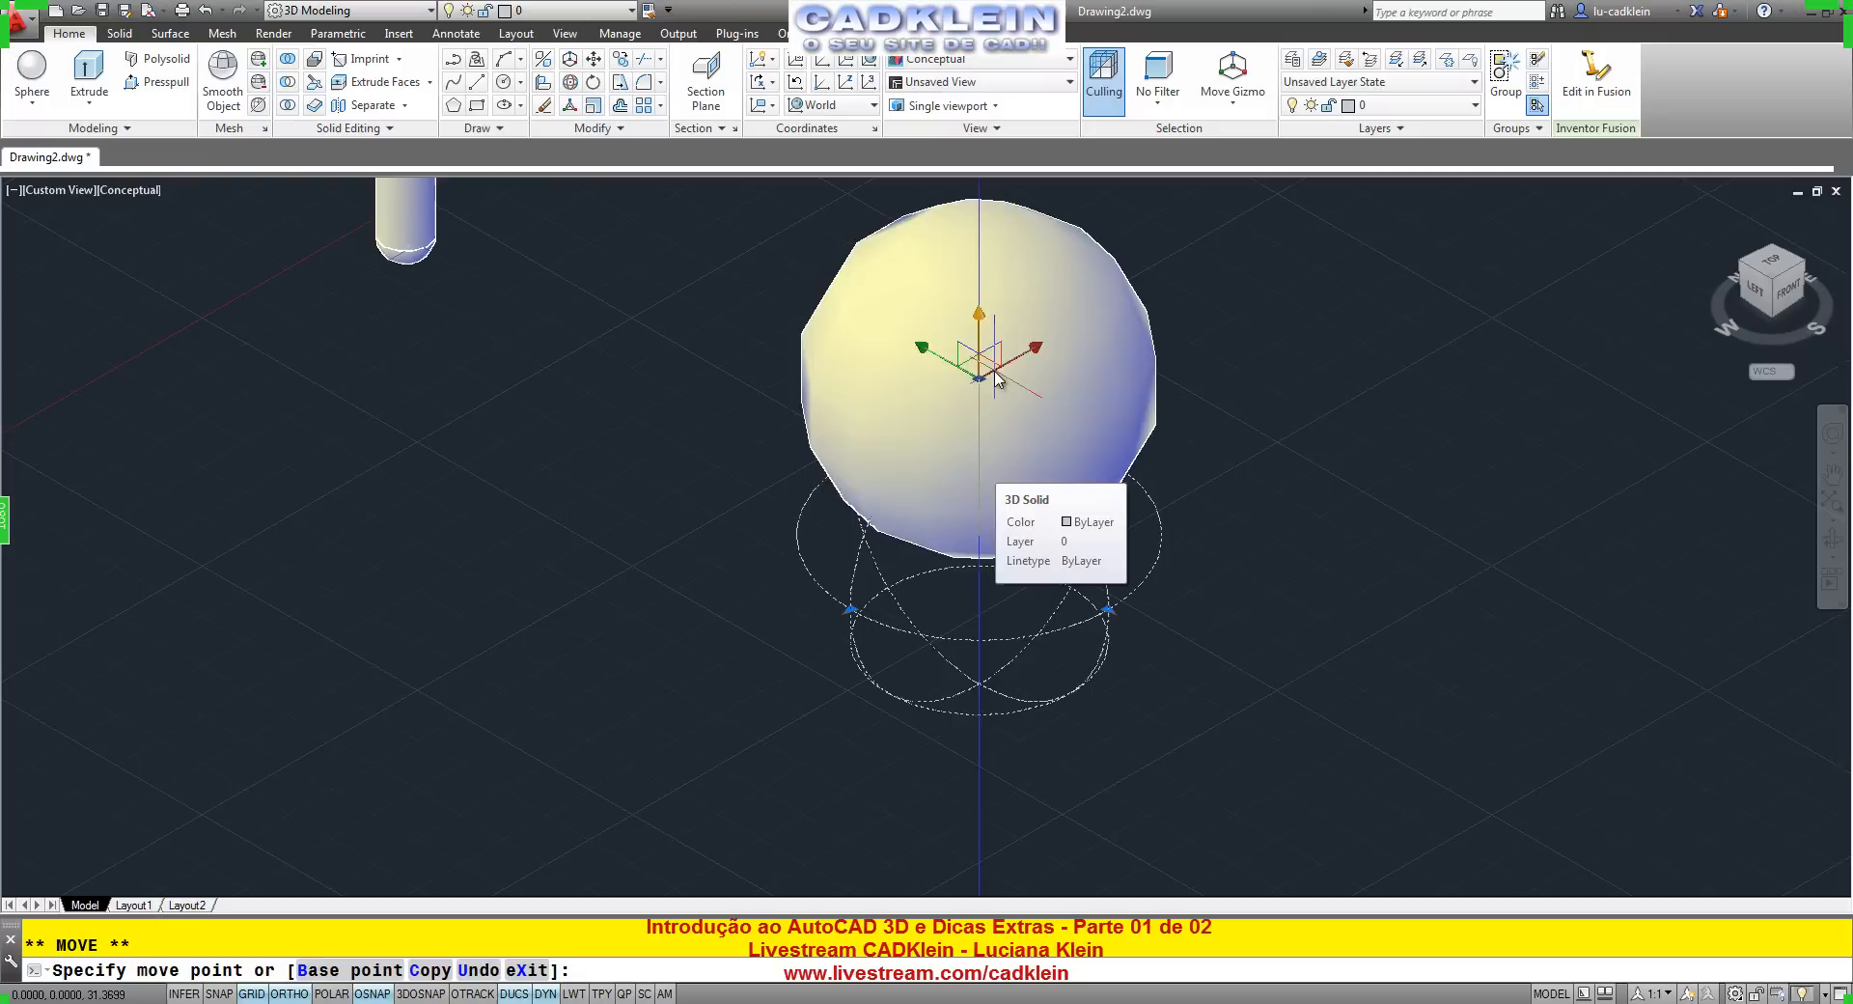
text(30)
key(Return)
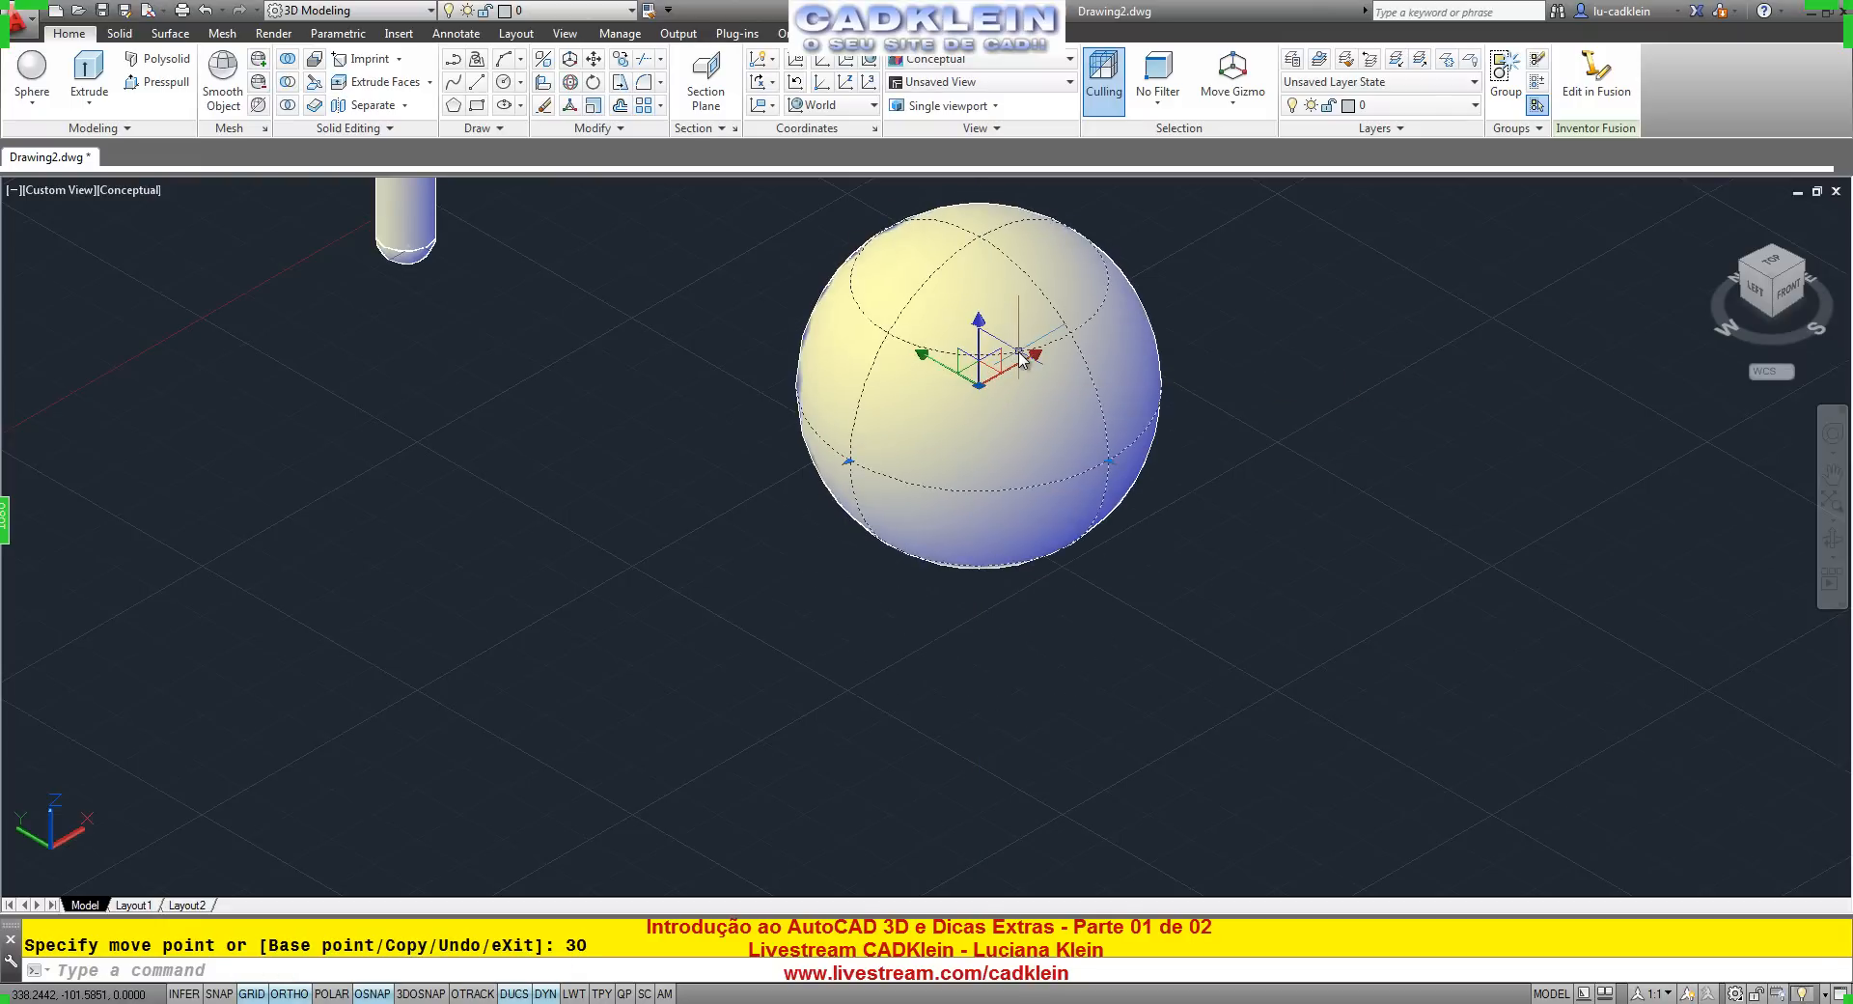
Deselect the sphere, switch to the browser and check the channel's Facebook and Livestream chats for viewer questions.
key(Escape)
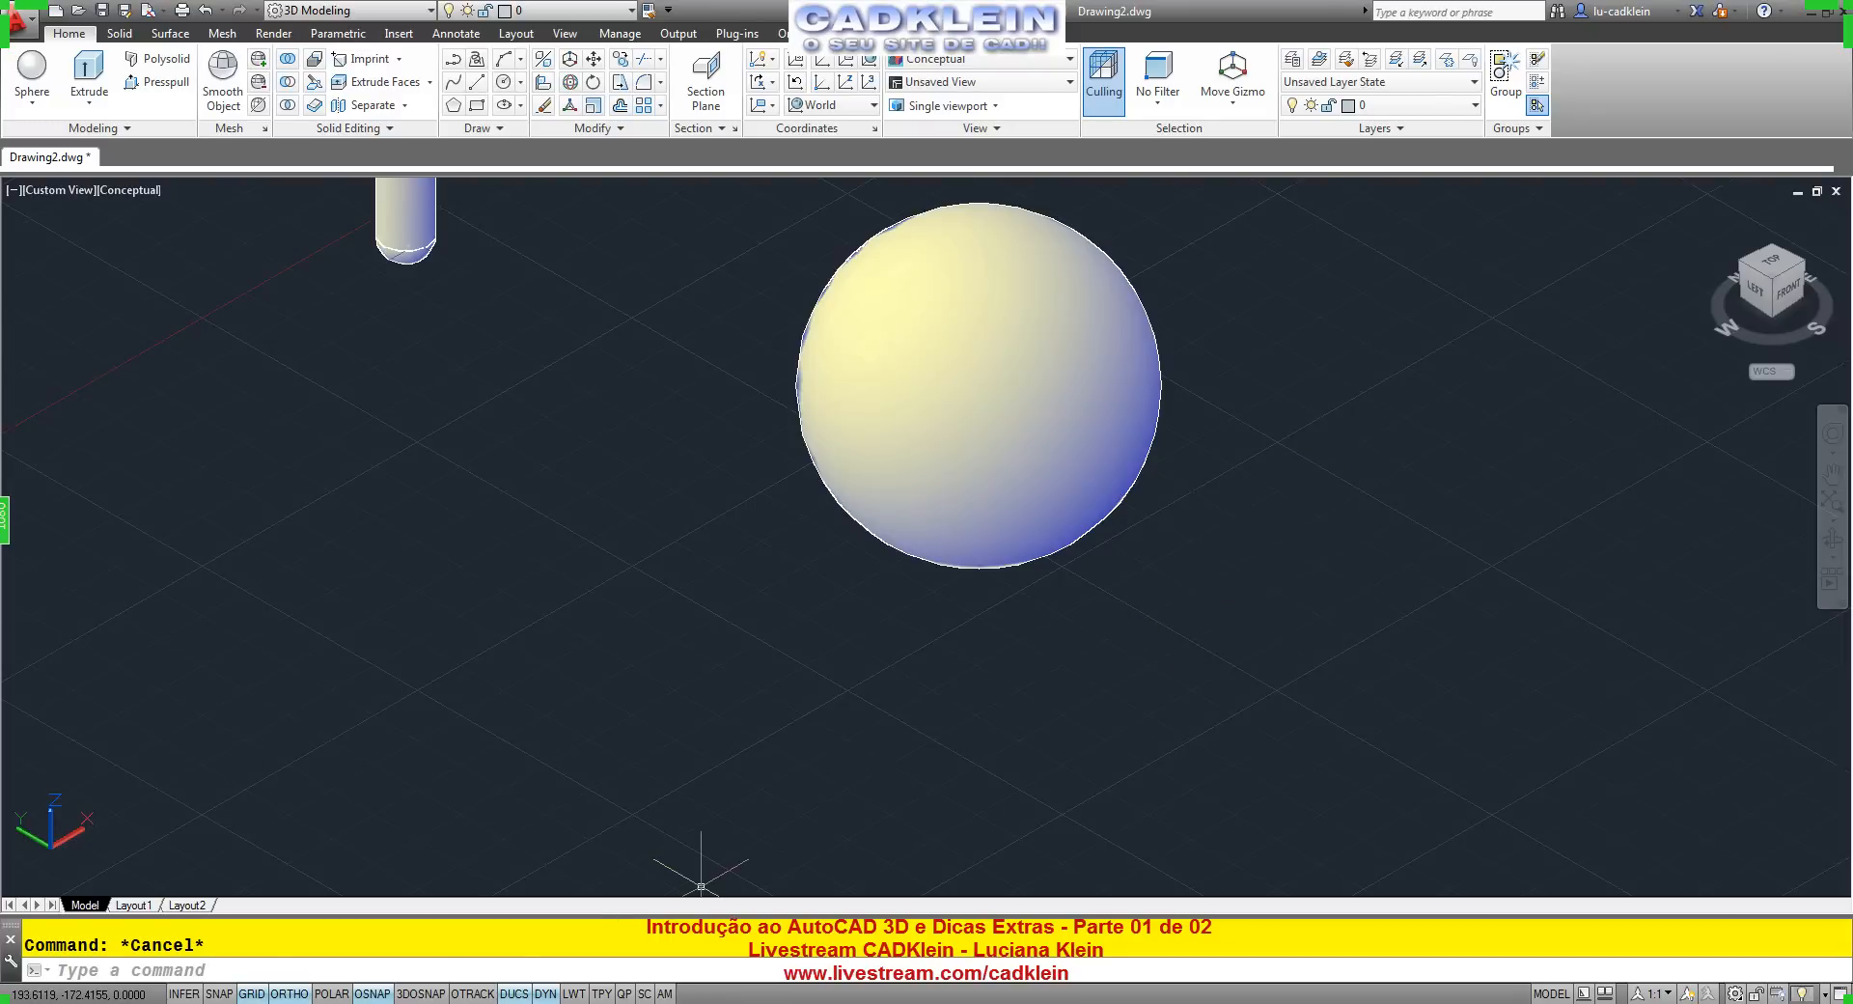
key(alt+Tab)
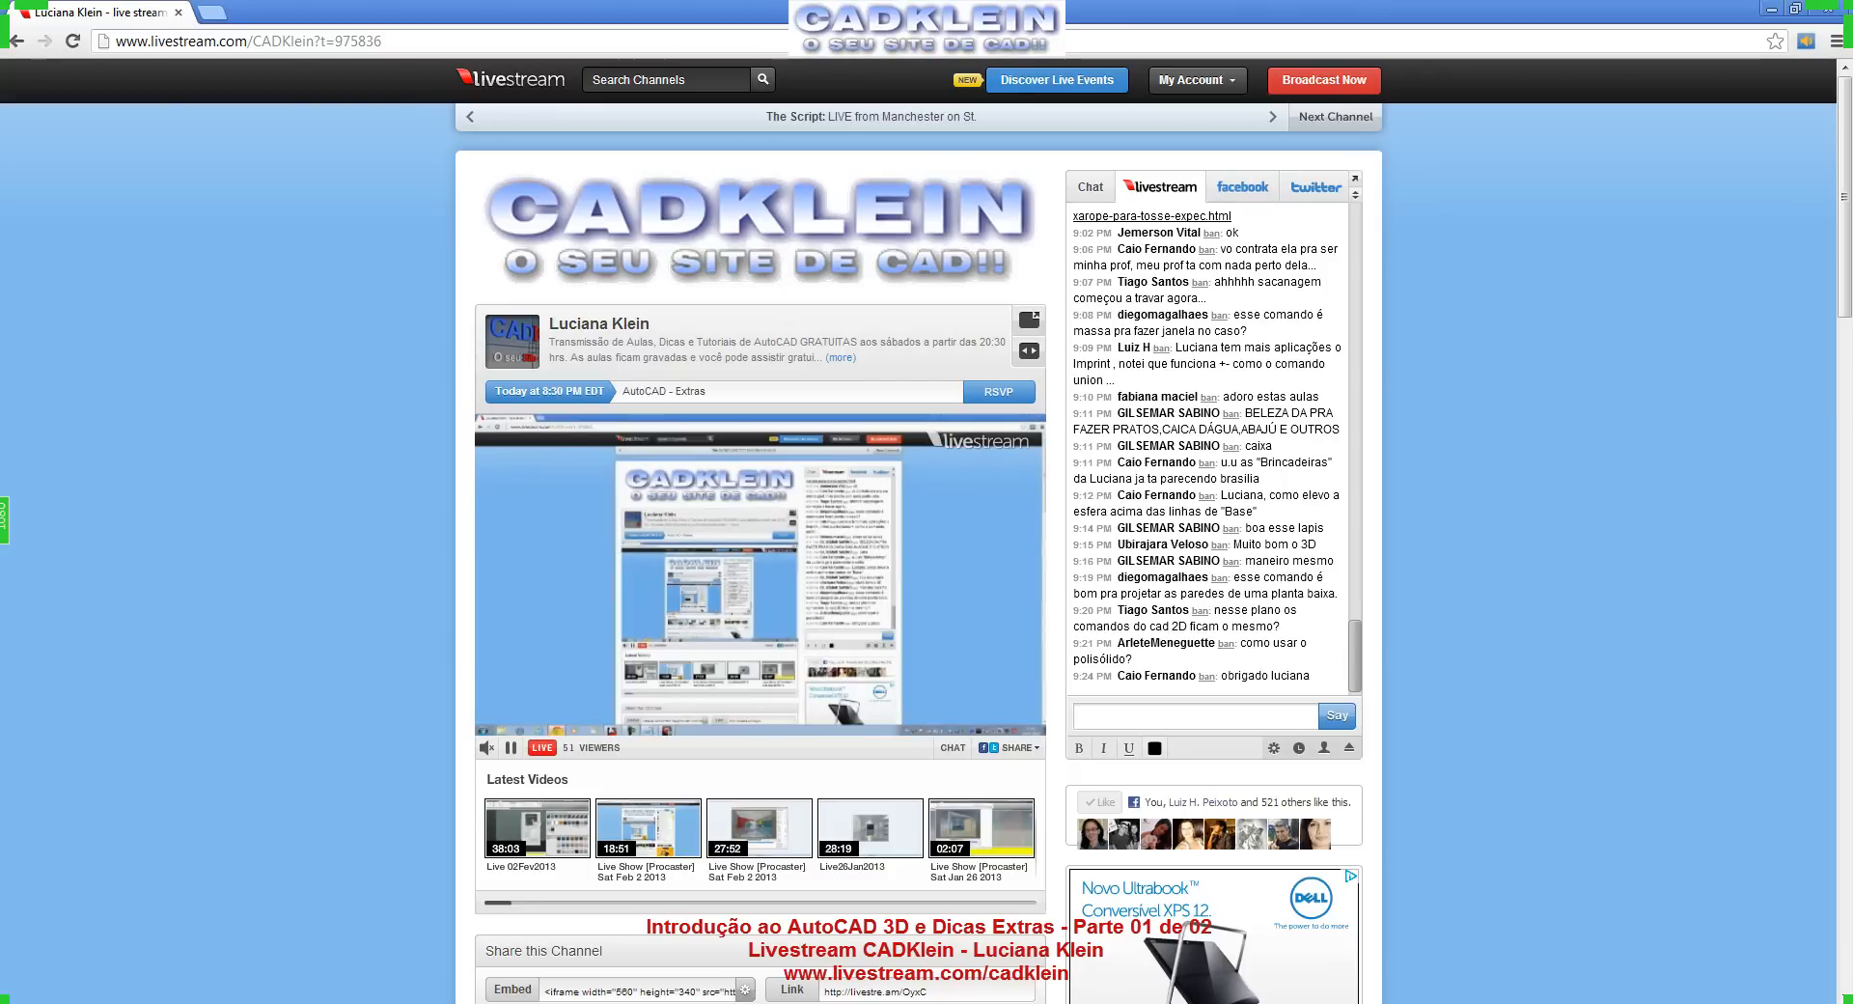
click(1248, 191)
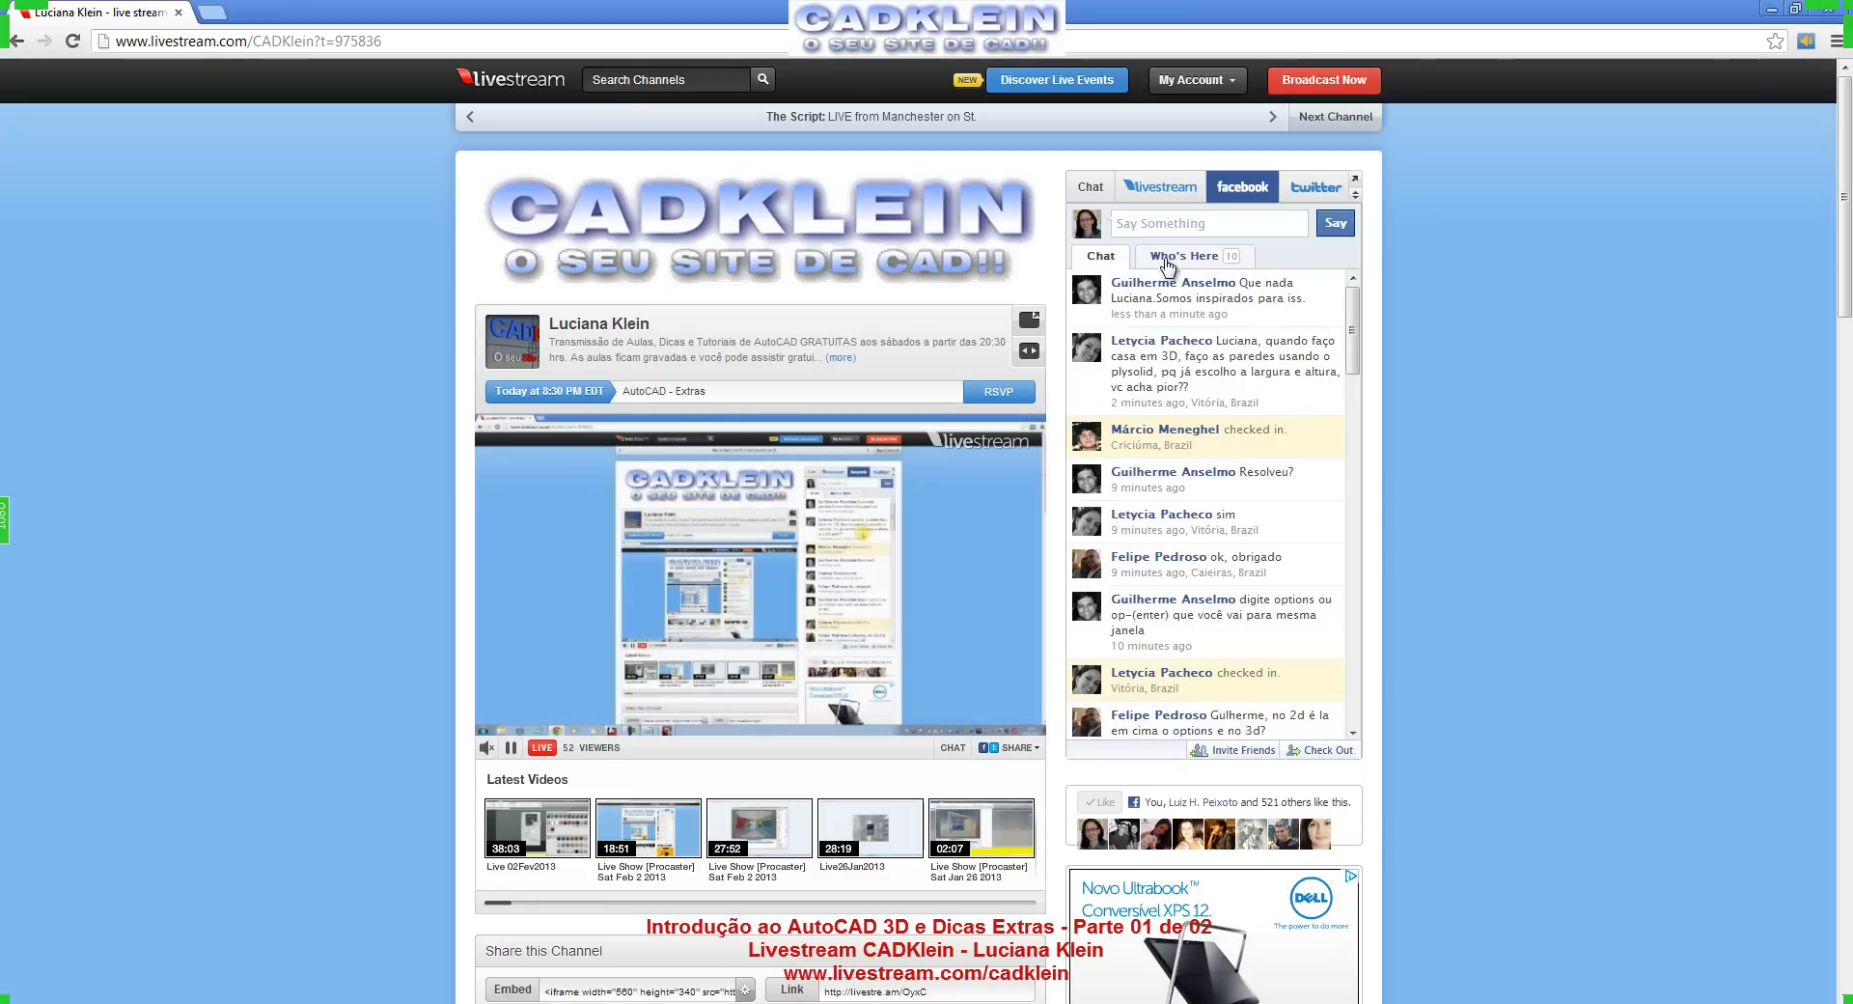
click(1162, 186)
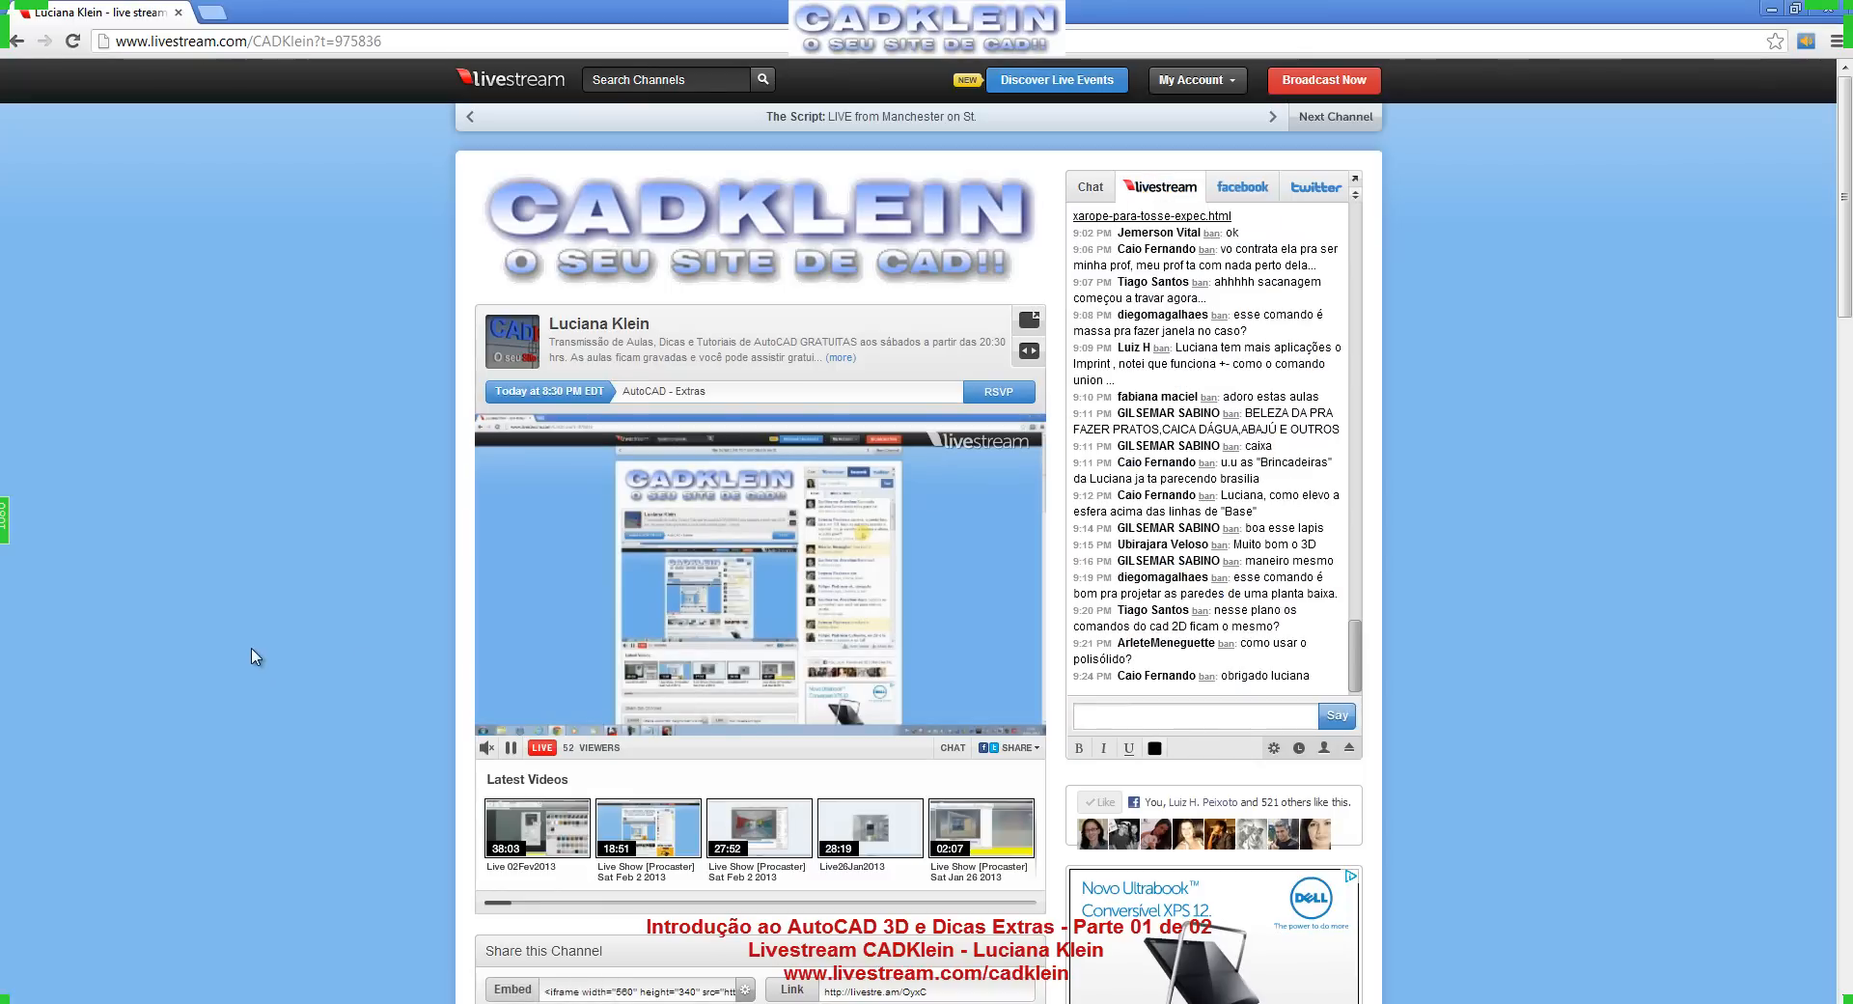
Switch back to AutoCAD and erase all the objects in the drawing.
key(alt+Tab)
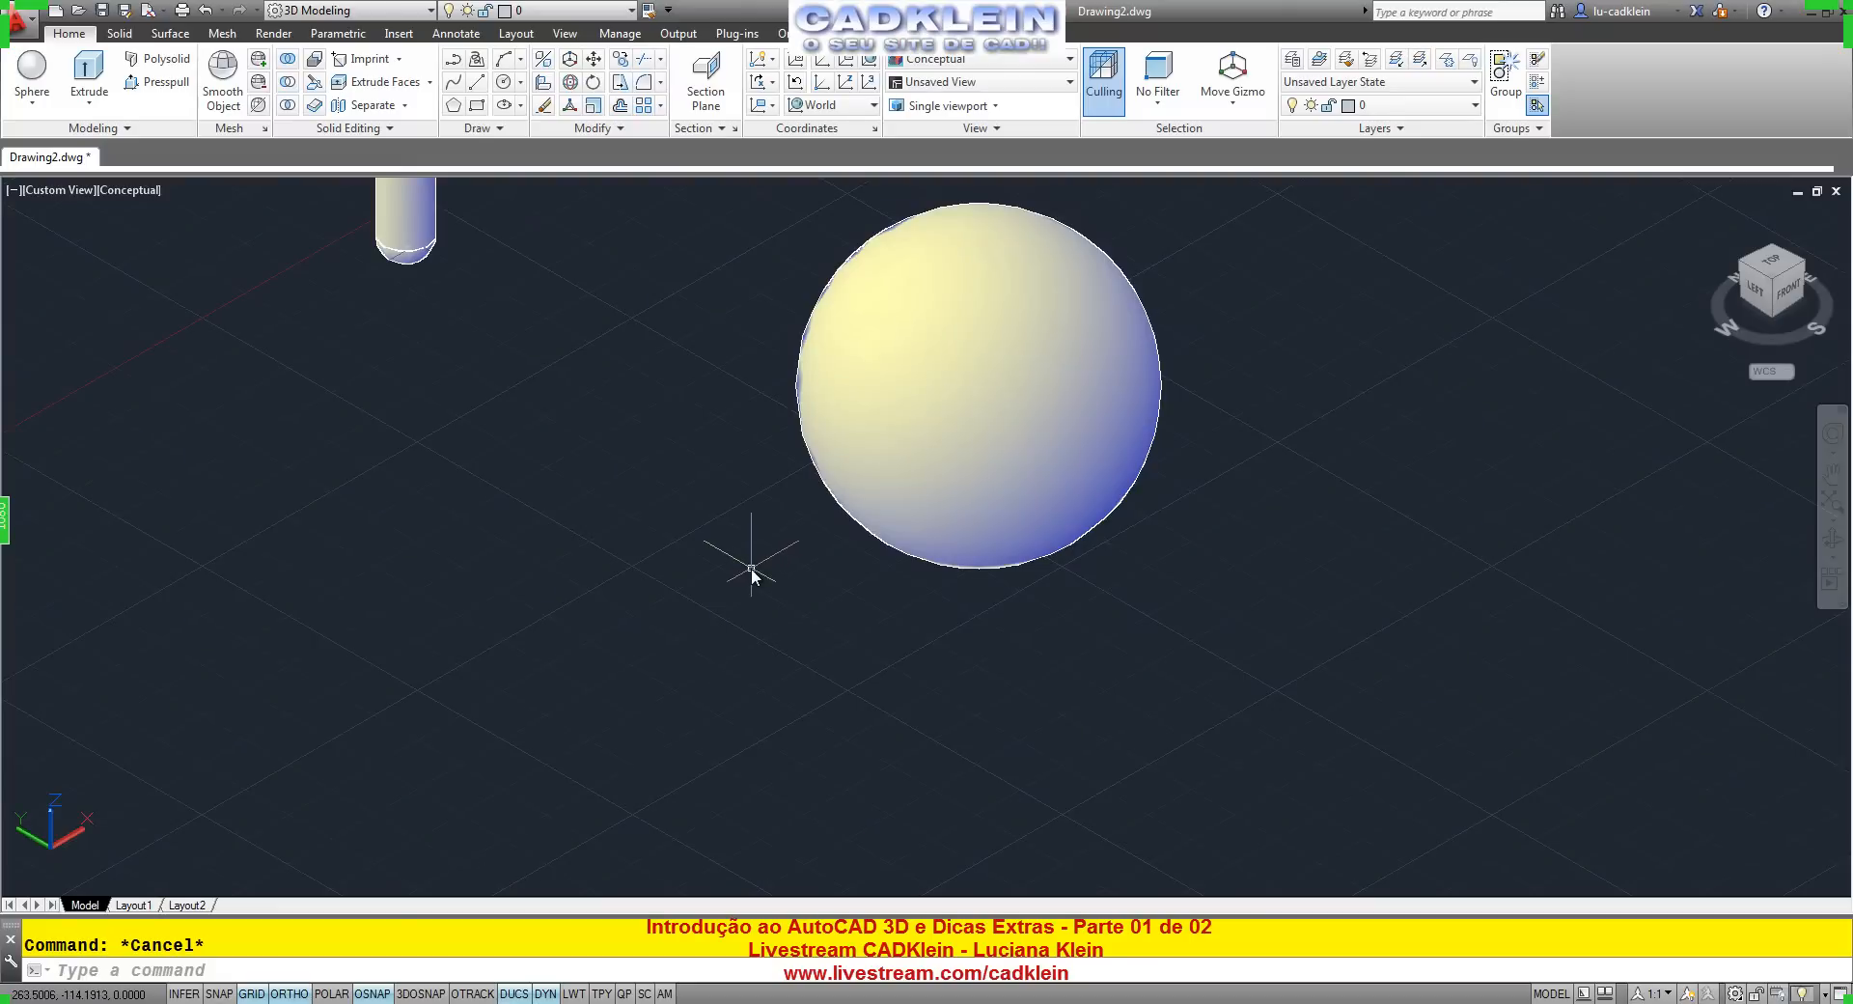
scroll(749, 558, down, 6)
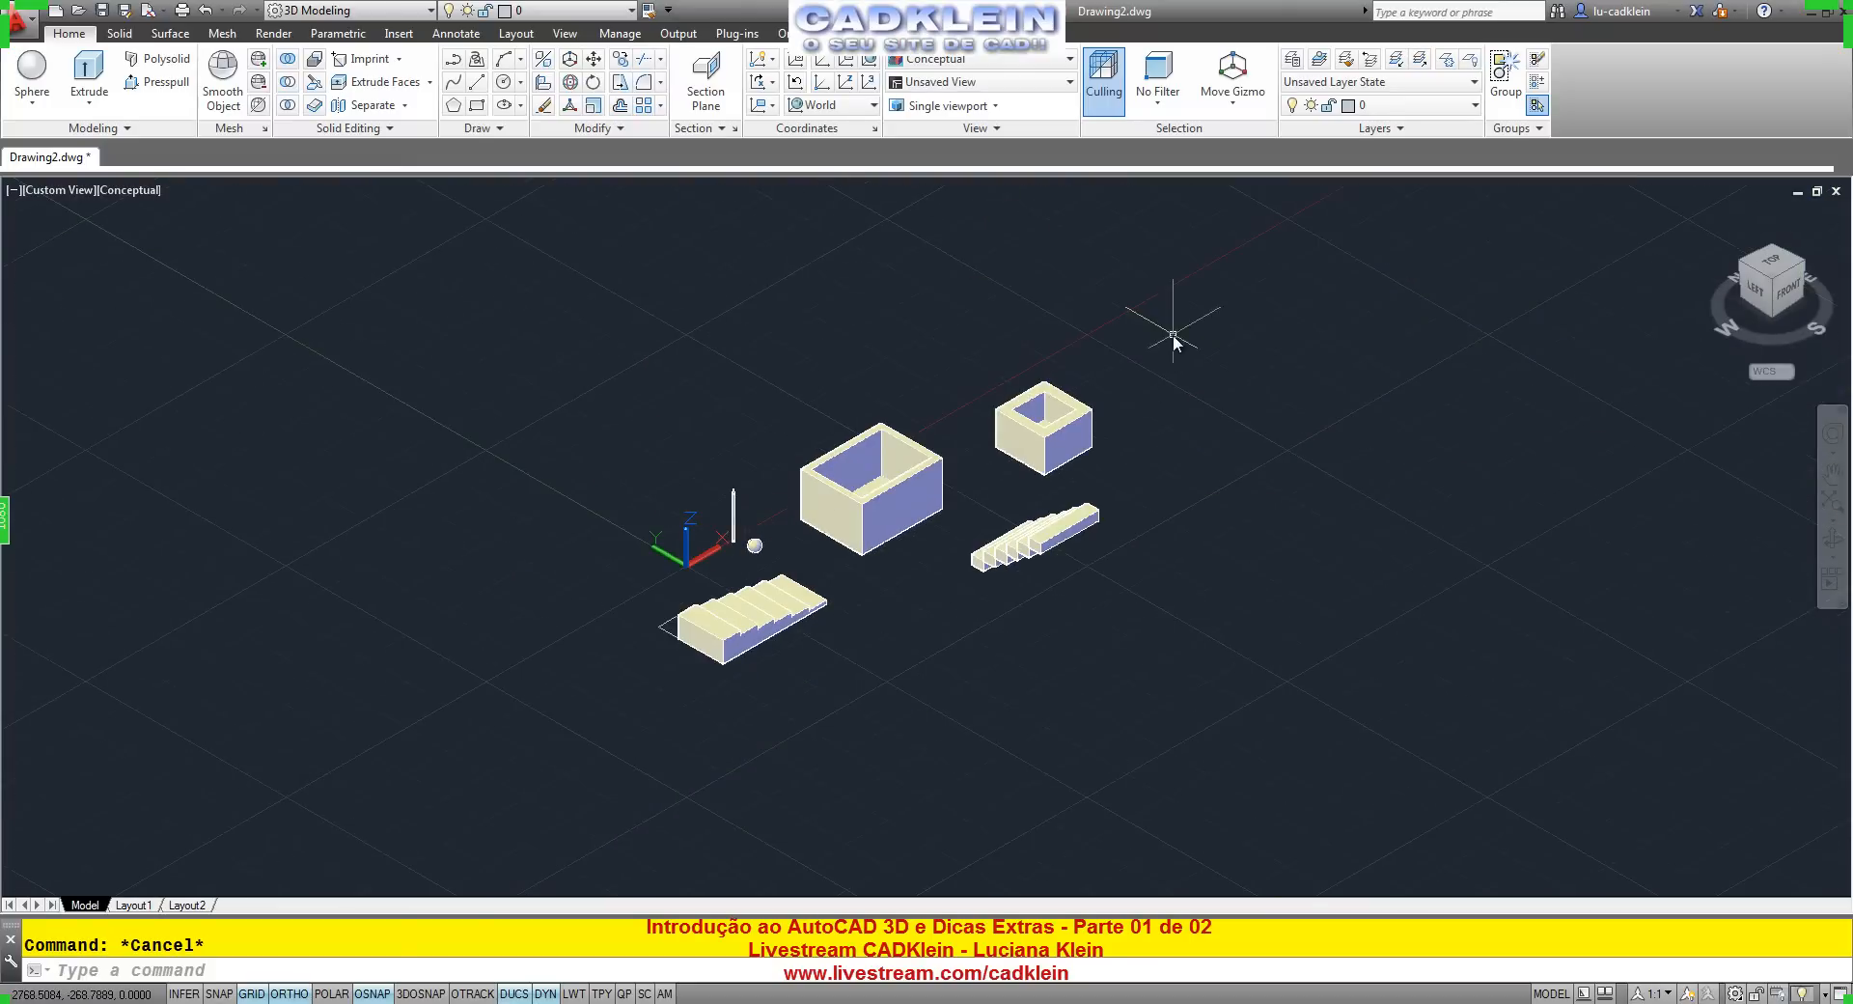
click(1172, 334)
click(518, 732)
key(Delete)
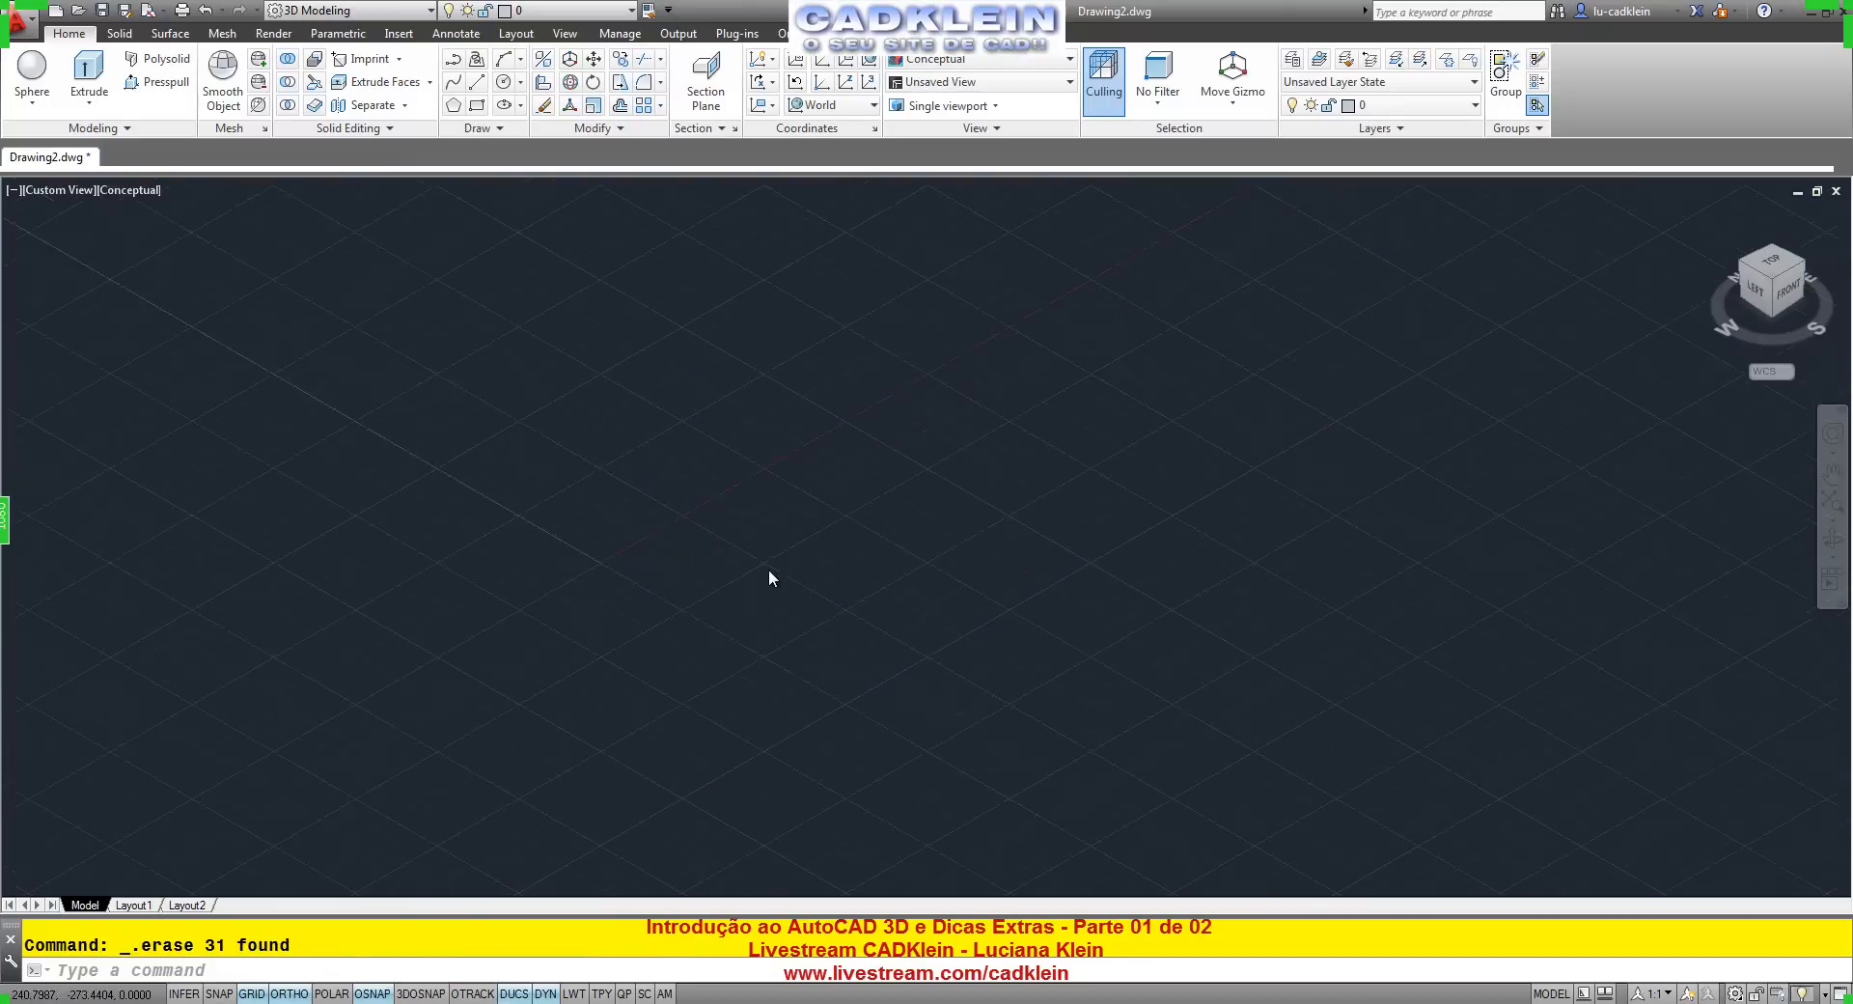
Start a polysolid with a width of 15 and a height of 300.
click(166, 59)
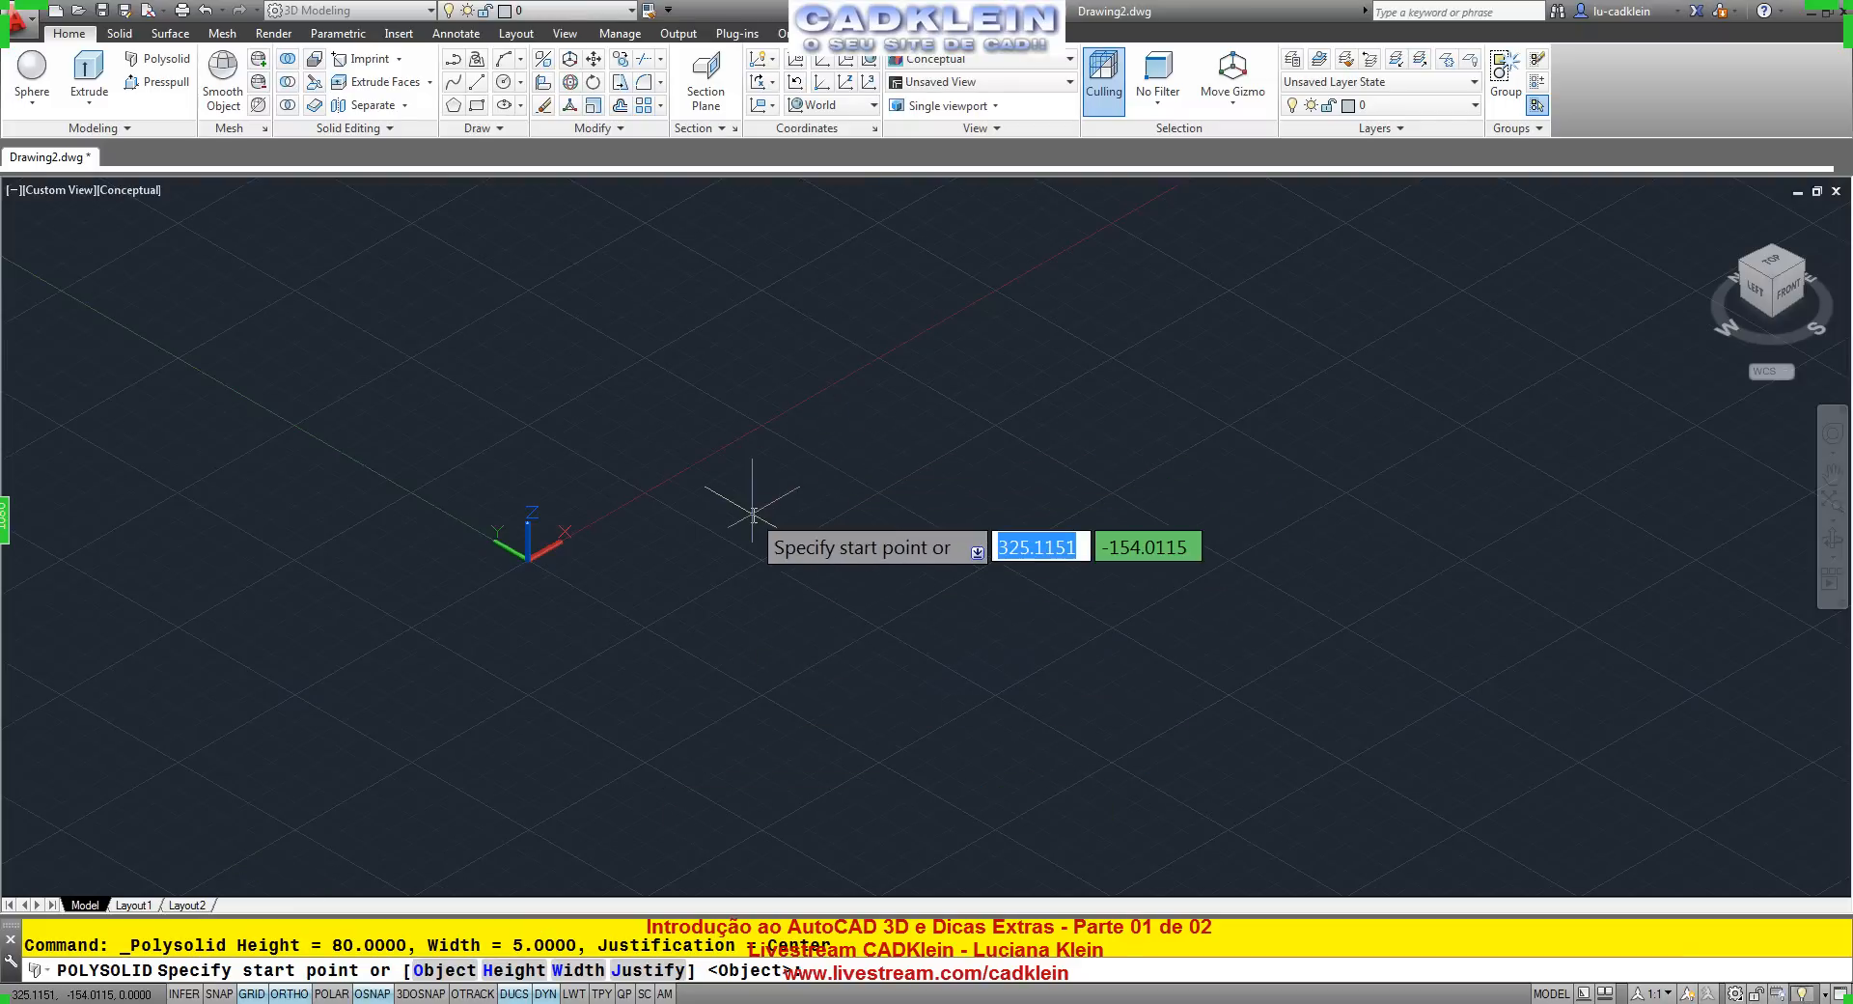
text(w)
key(Return)
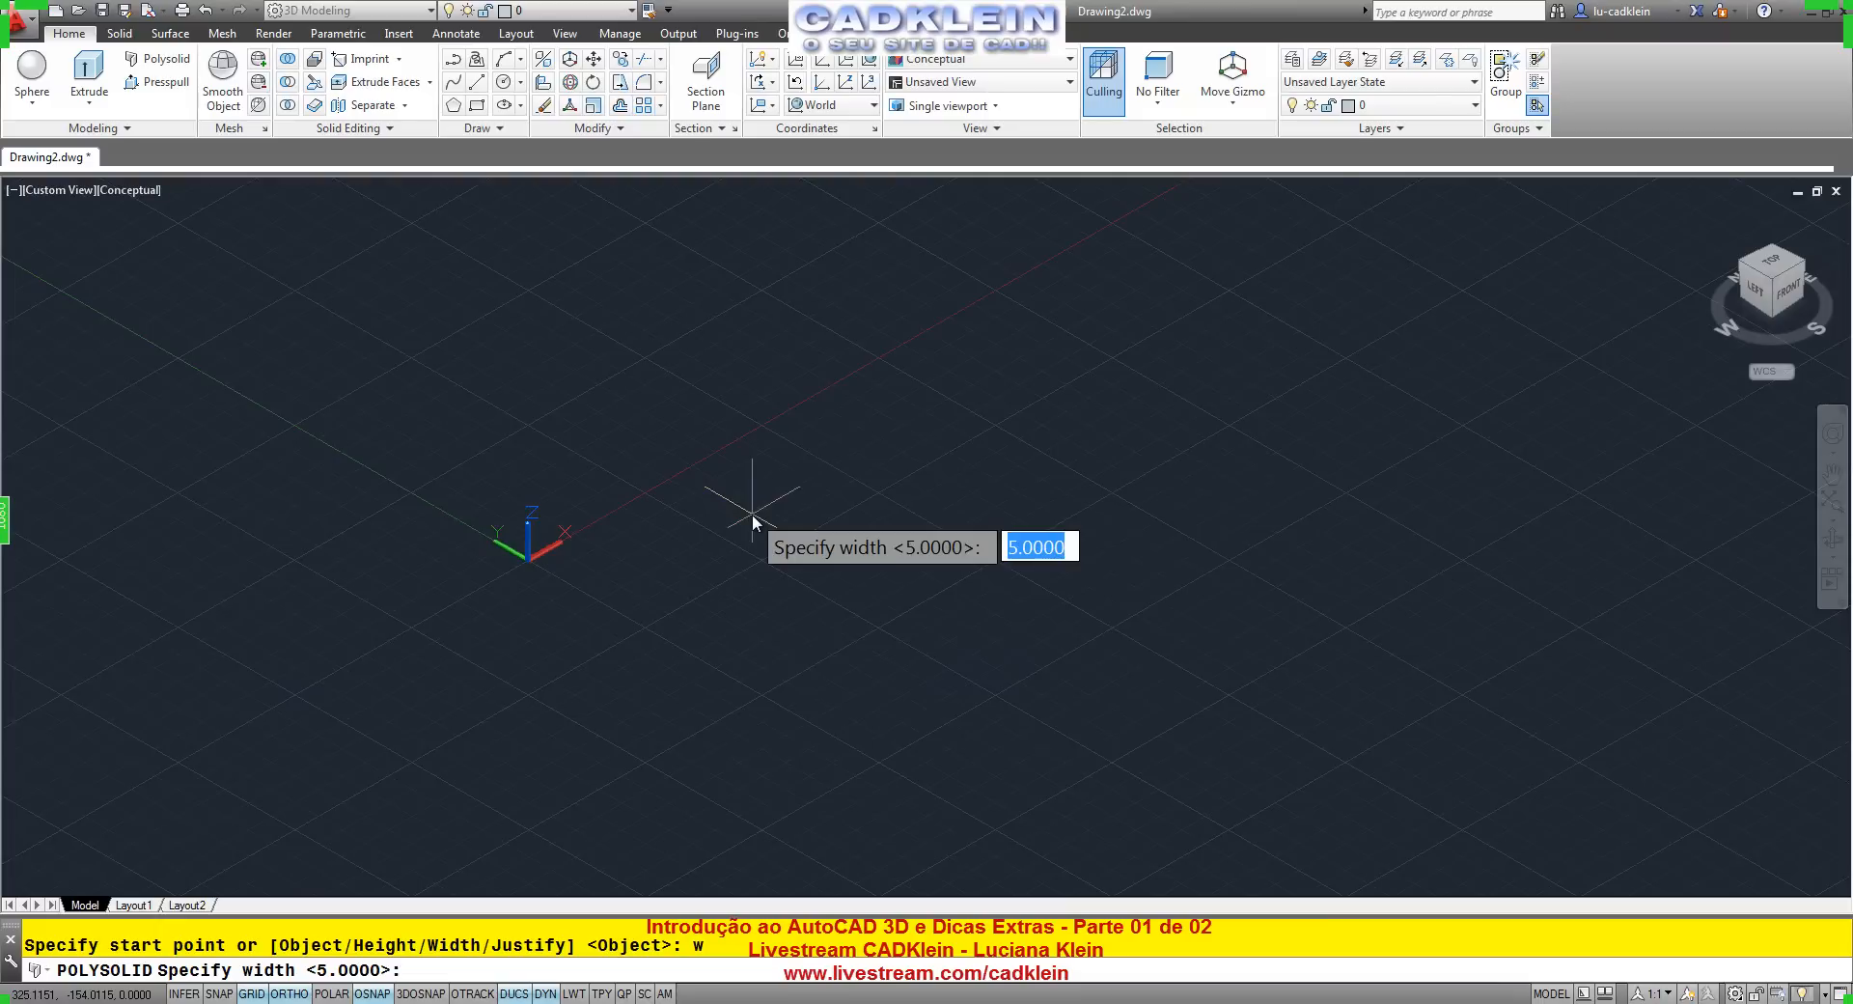
text(15)
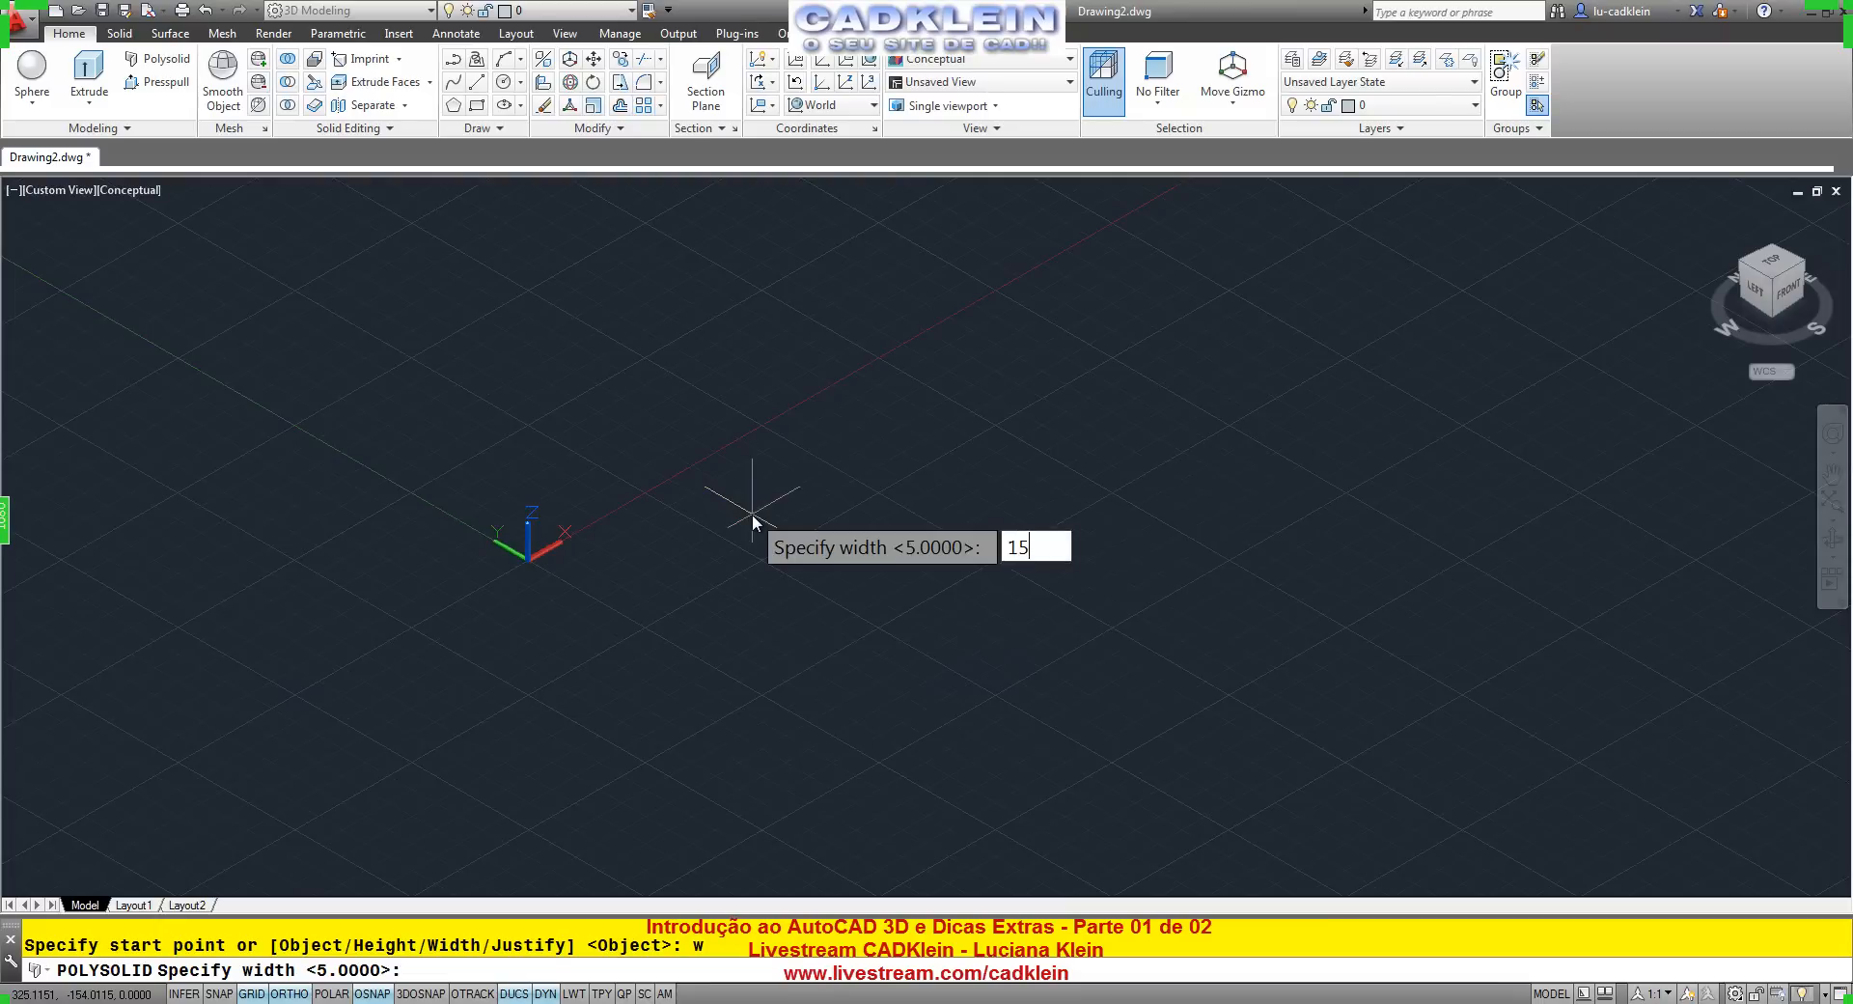
key(Return)
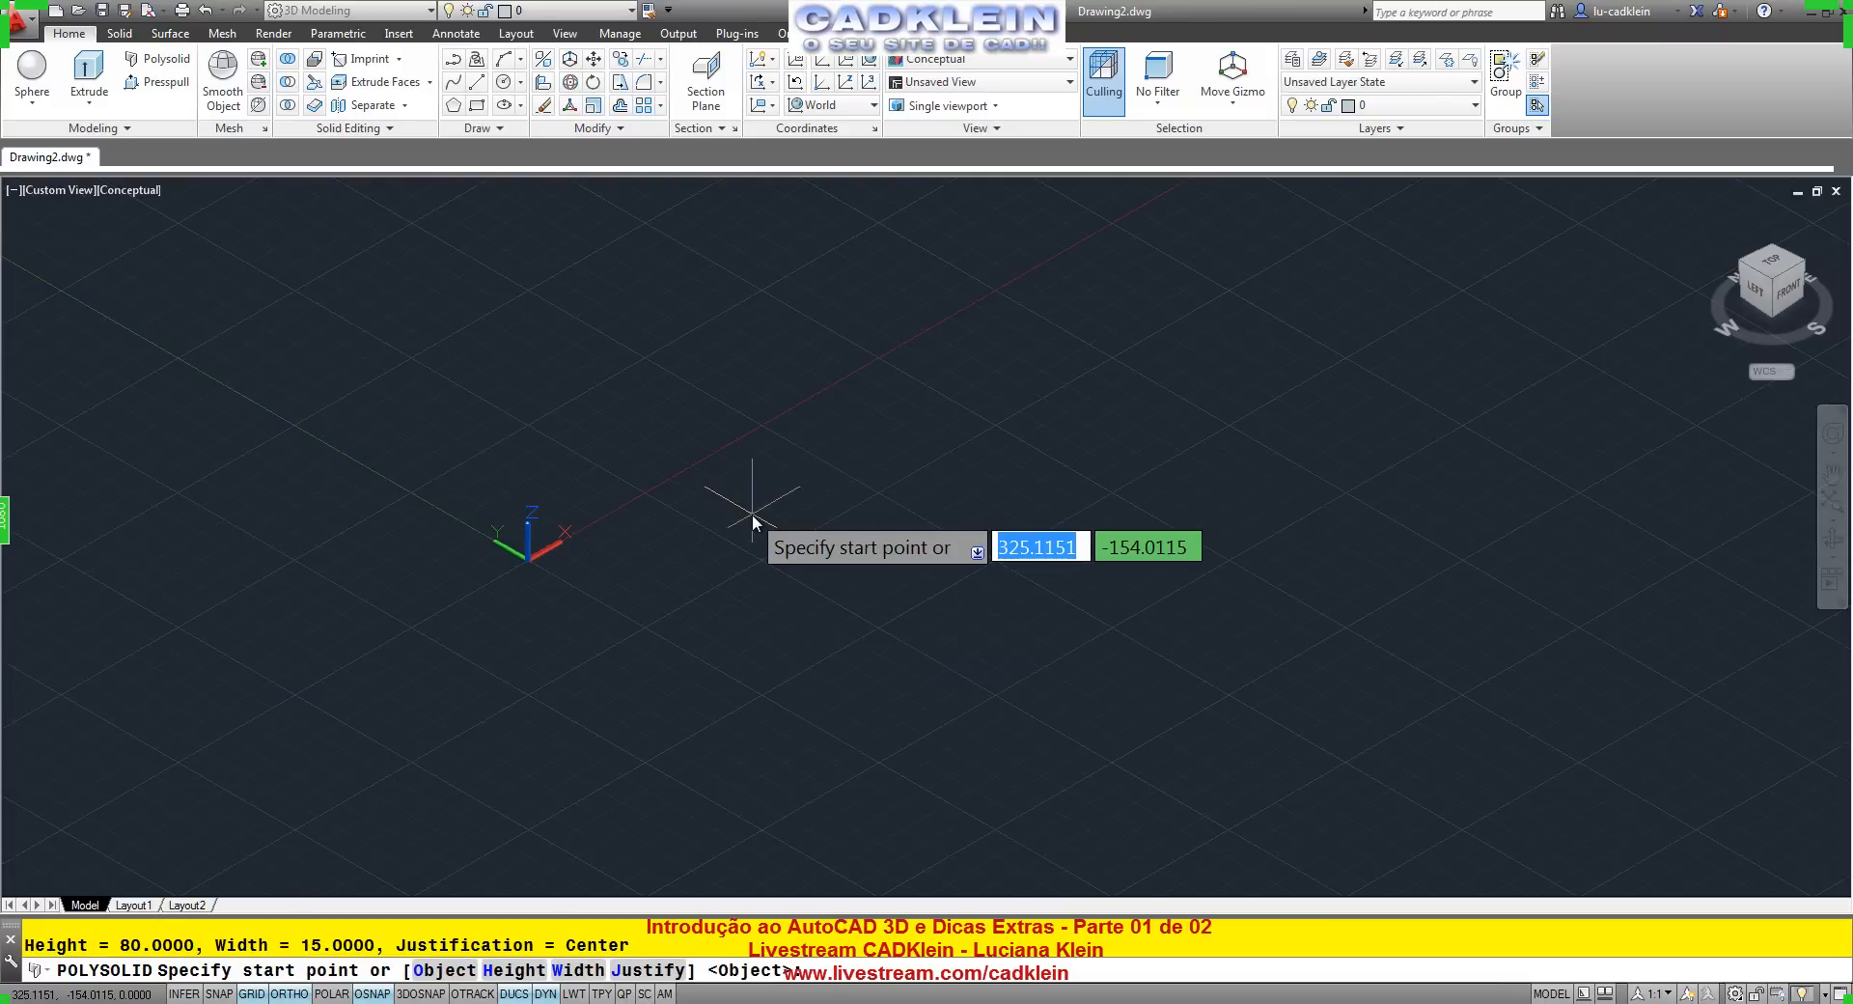
text(h)
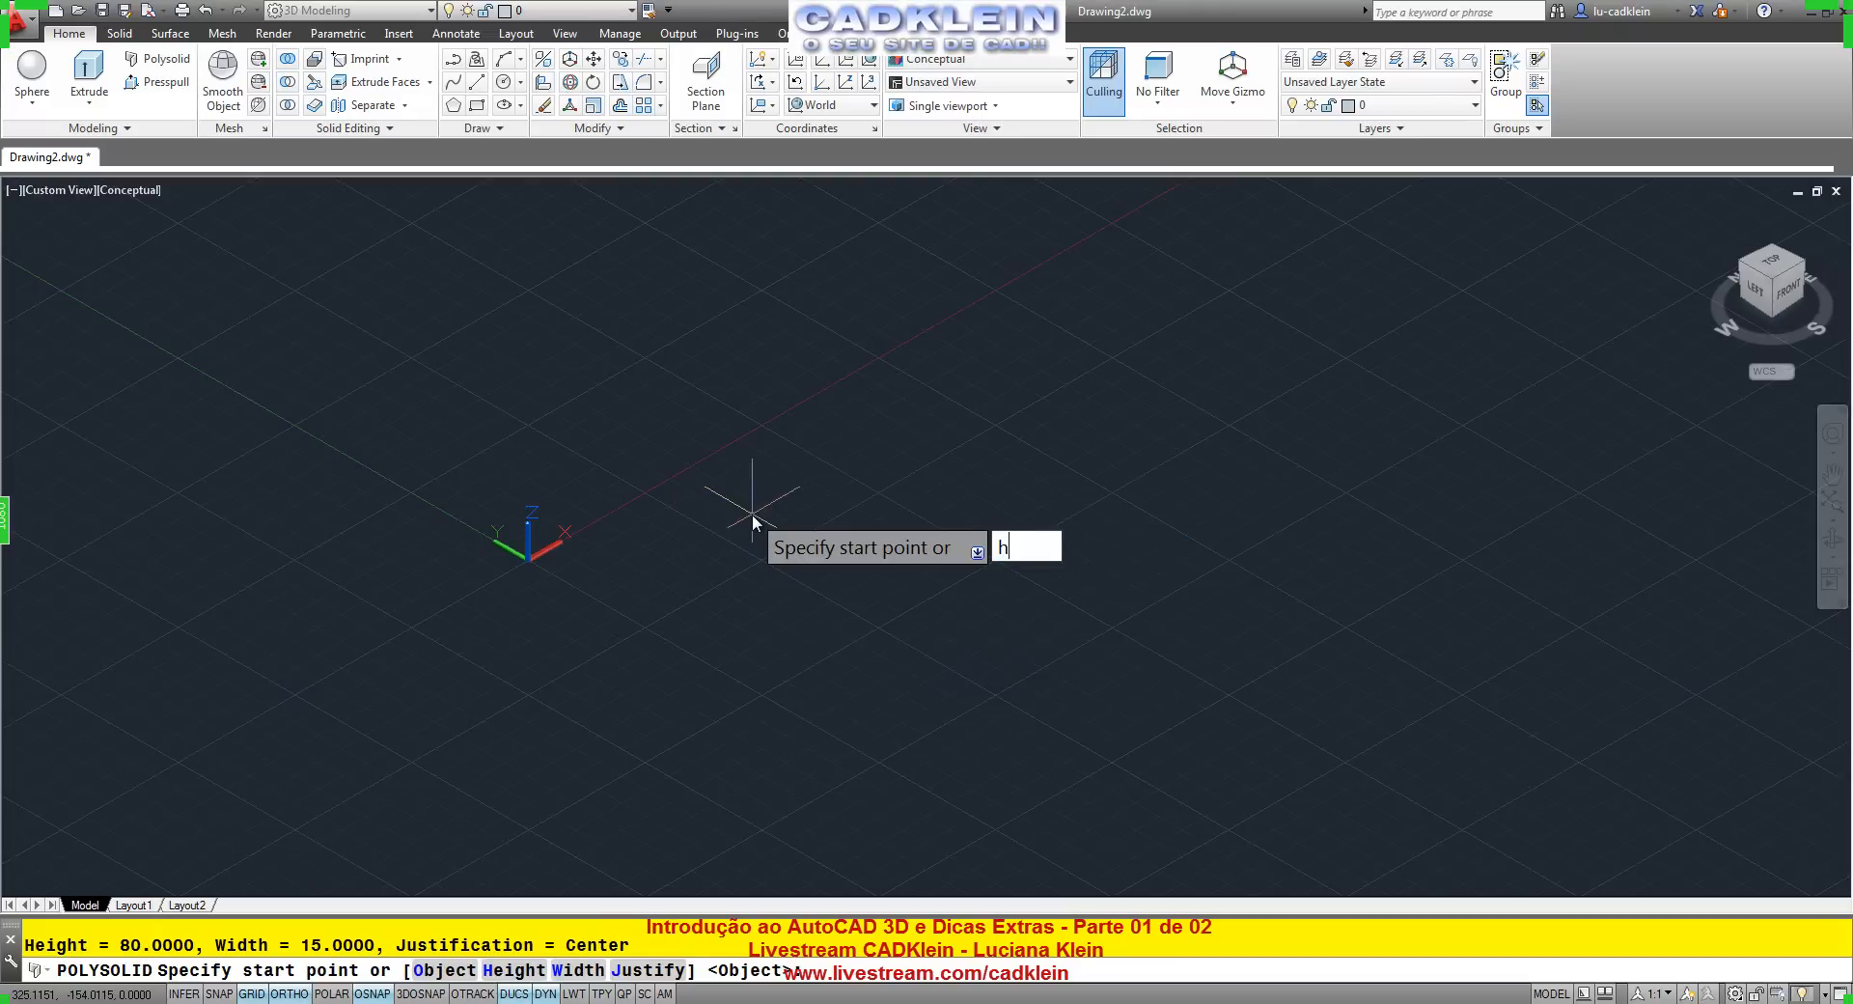
key(Return)
text(300)
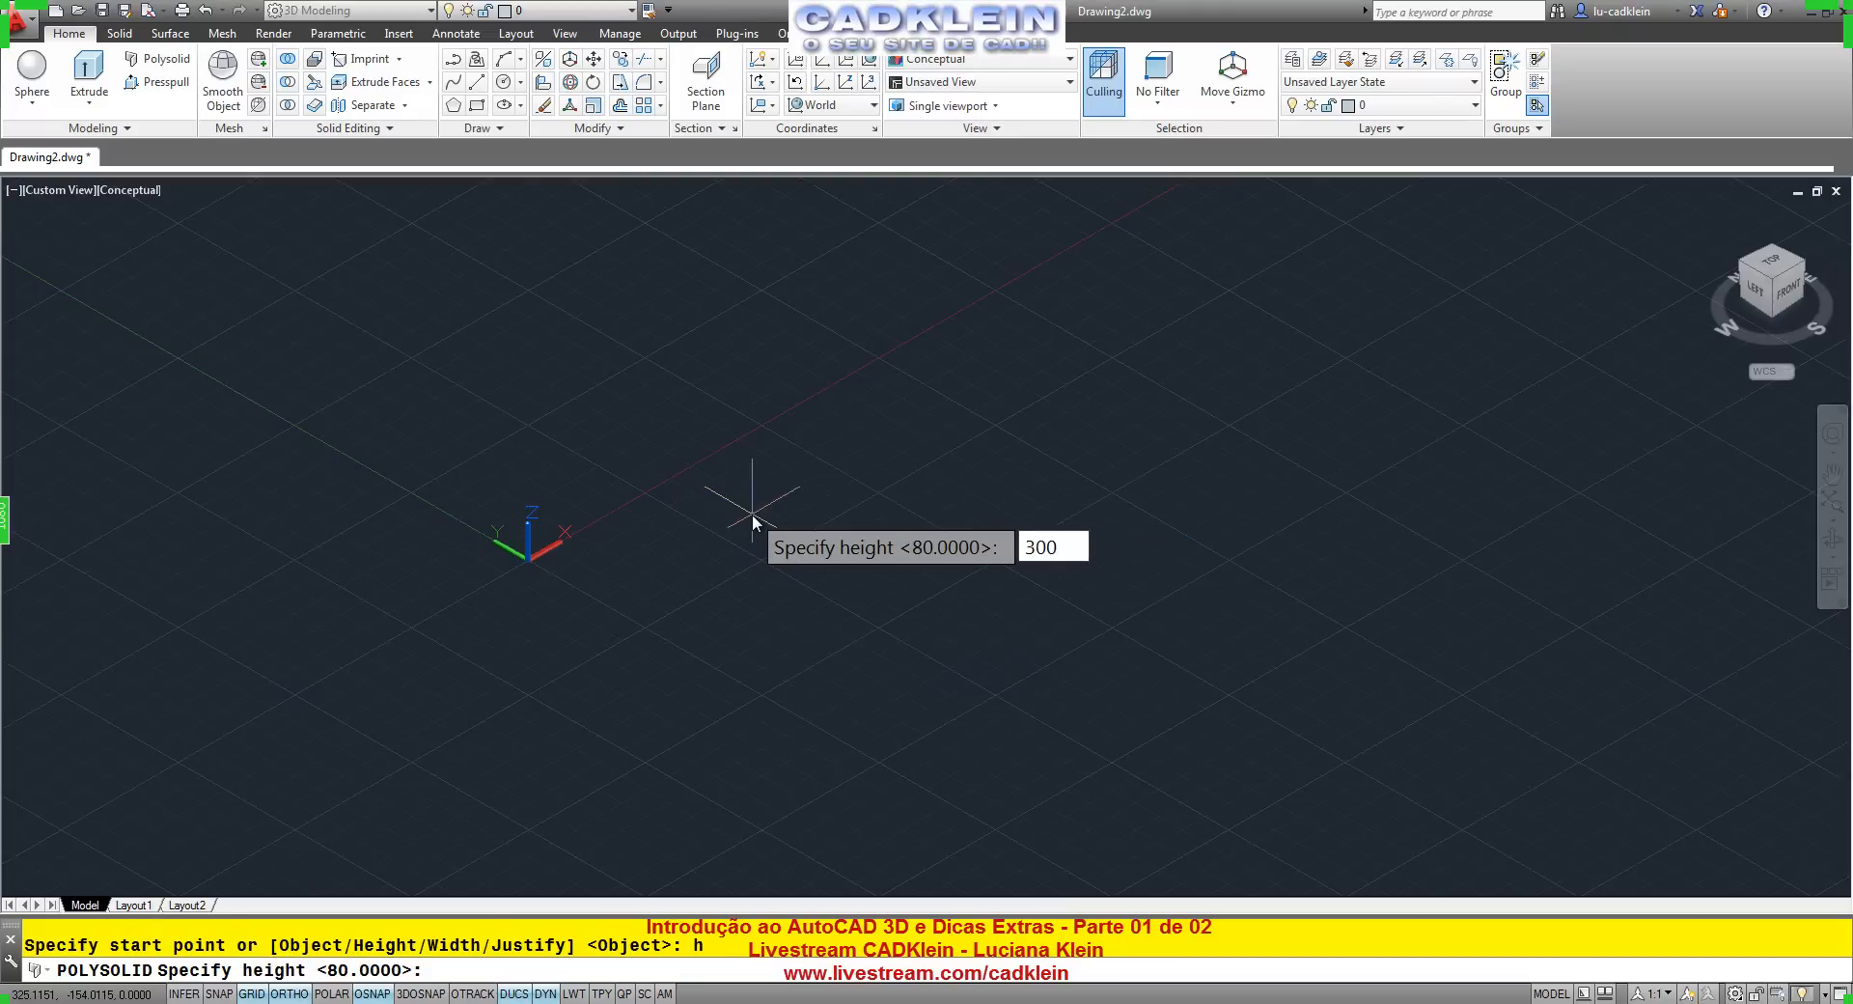
key(Return)
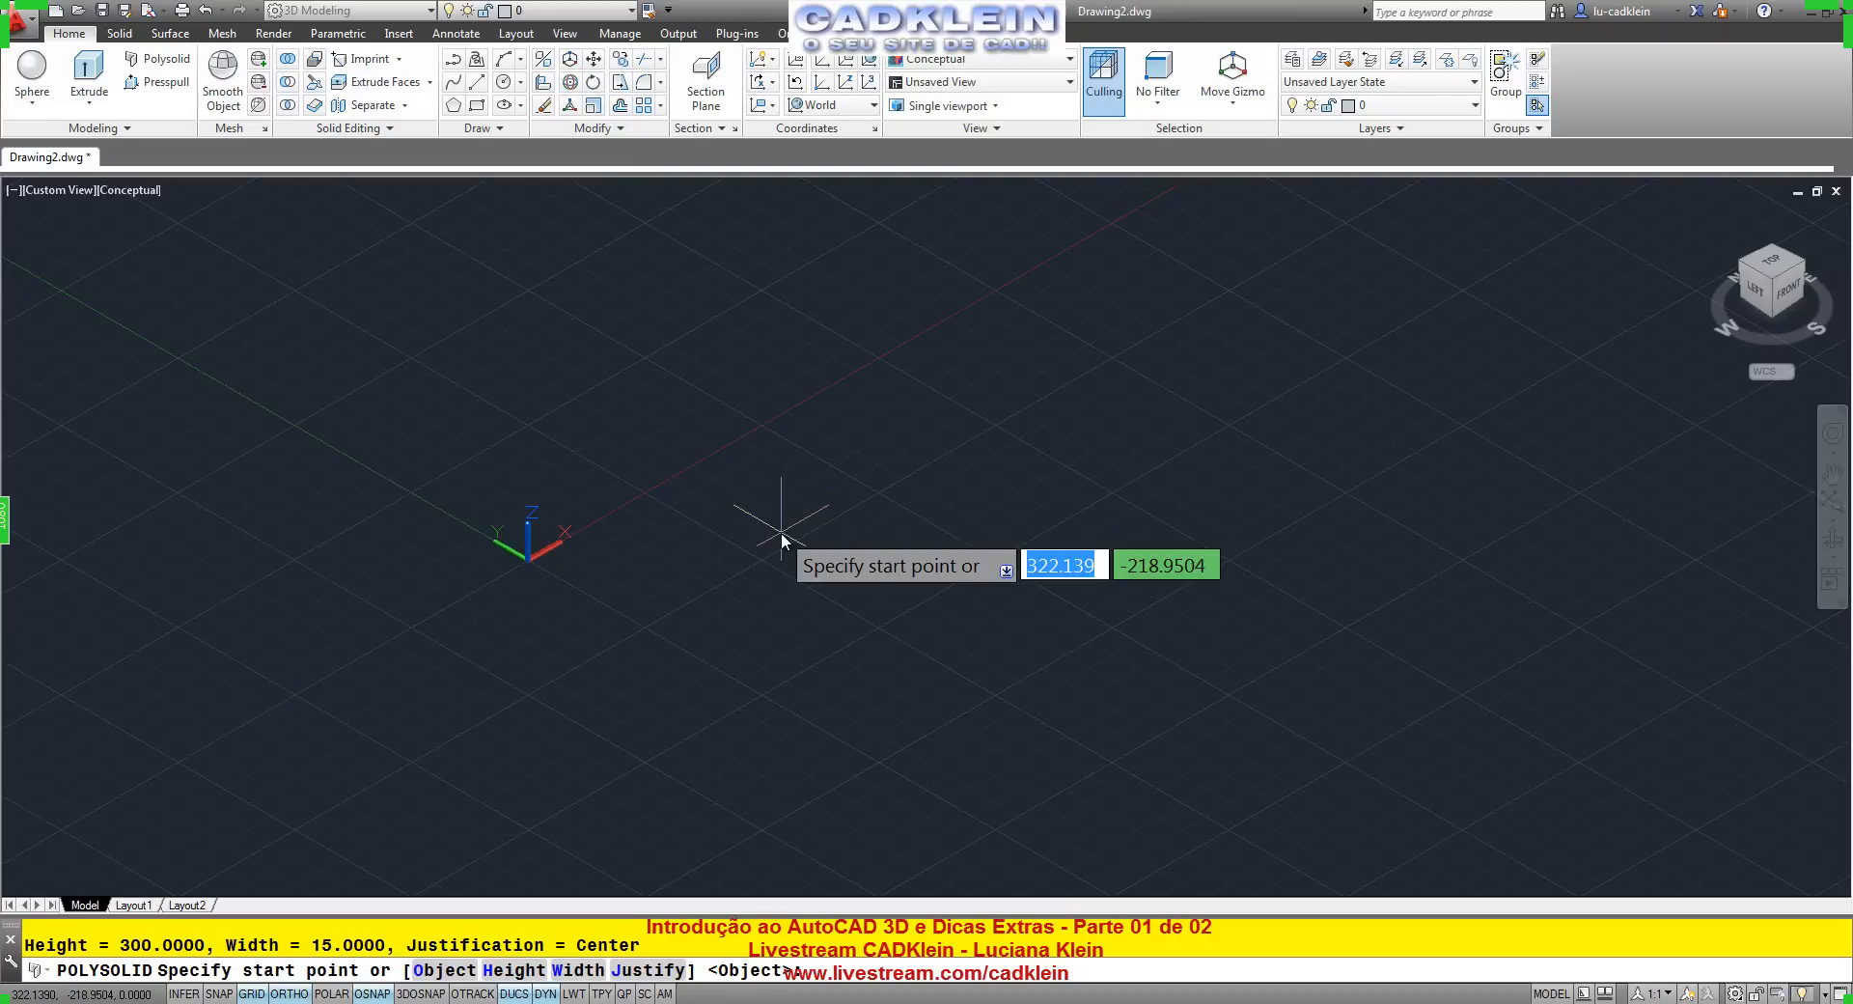
Start the wall near the origin and draw segments of 600 along positive X and 800 along negative Y.
click(775, 545)
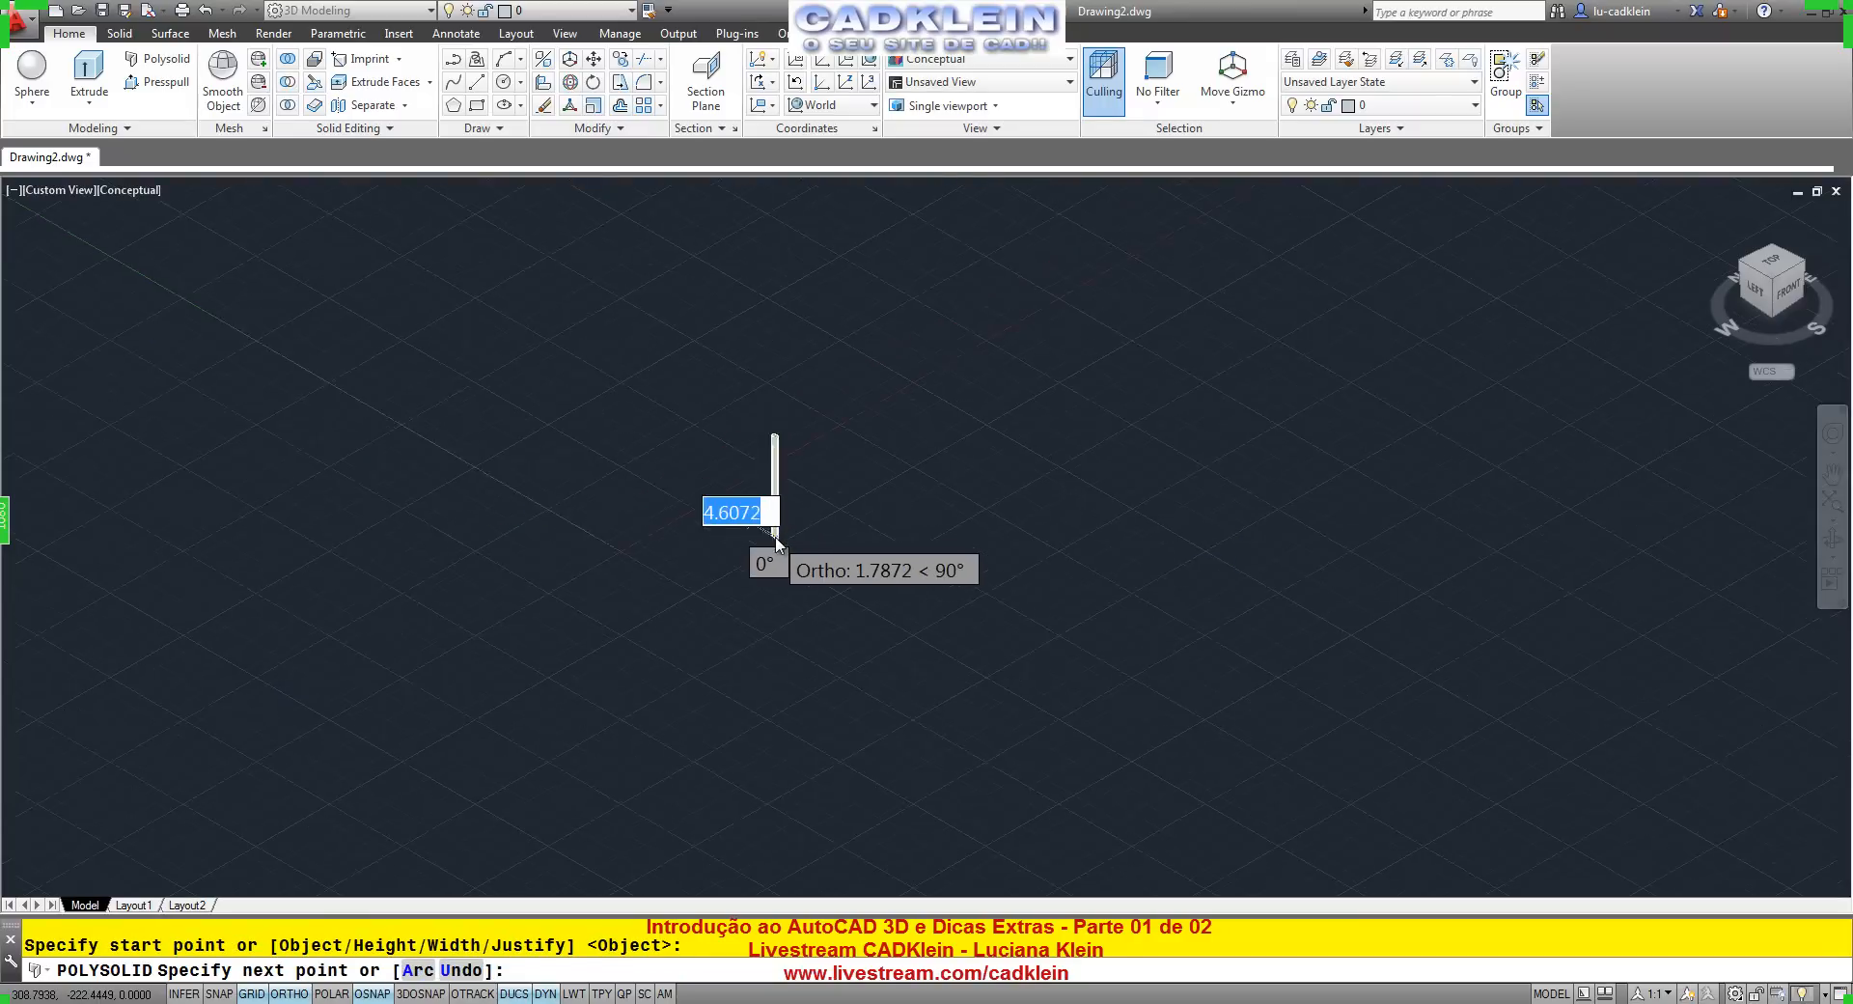
scroll(927, 482, down, 2)
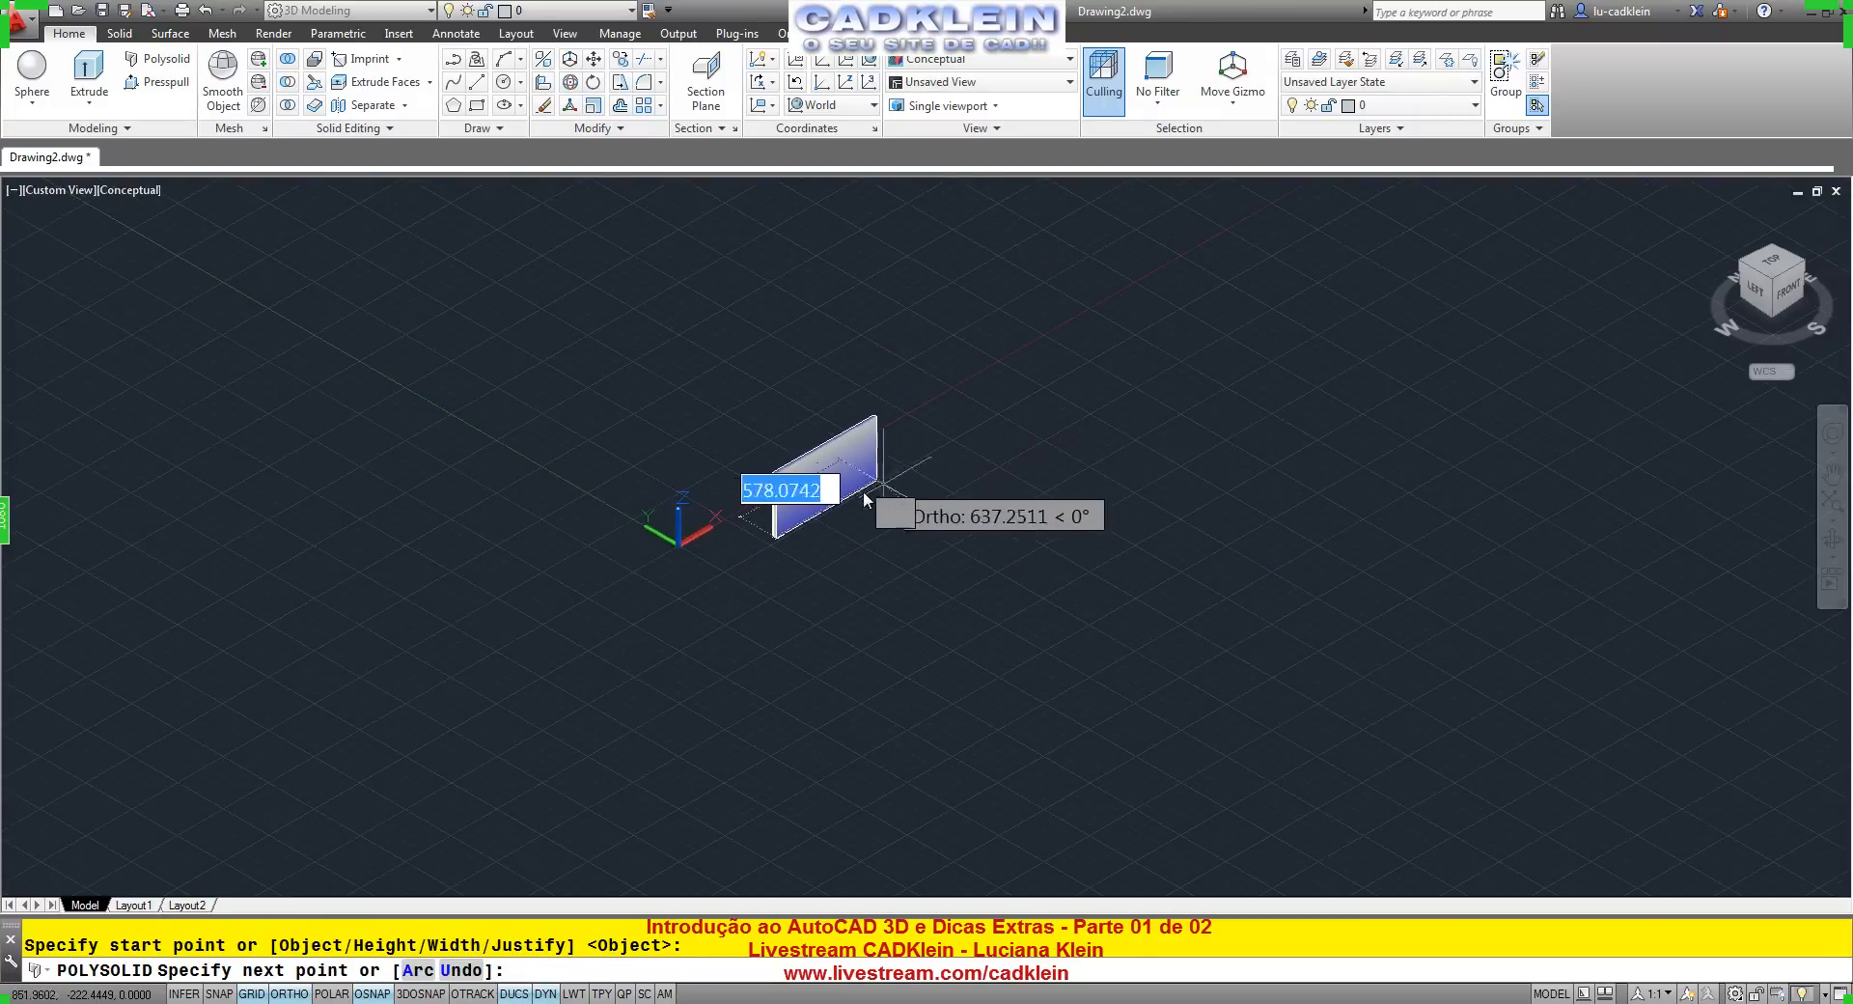
scroll(855, 490, up, 5)
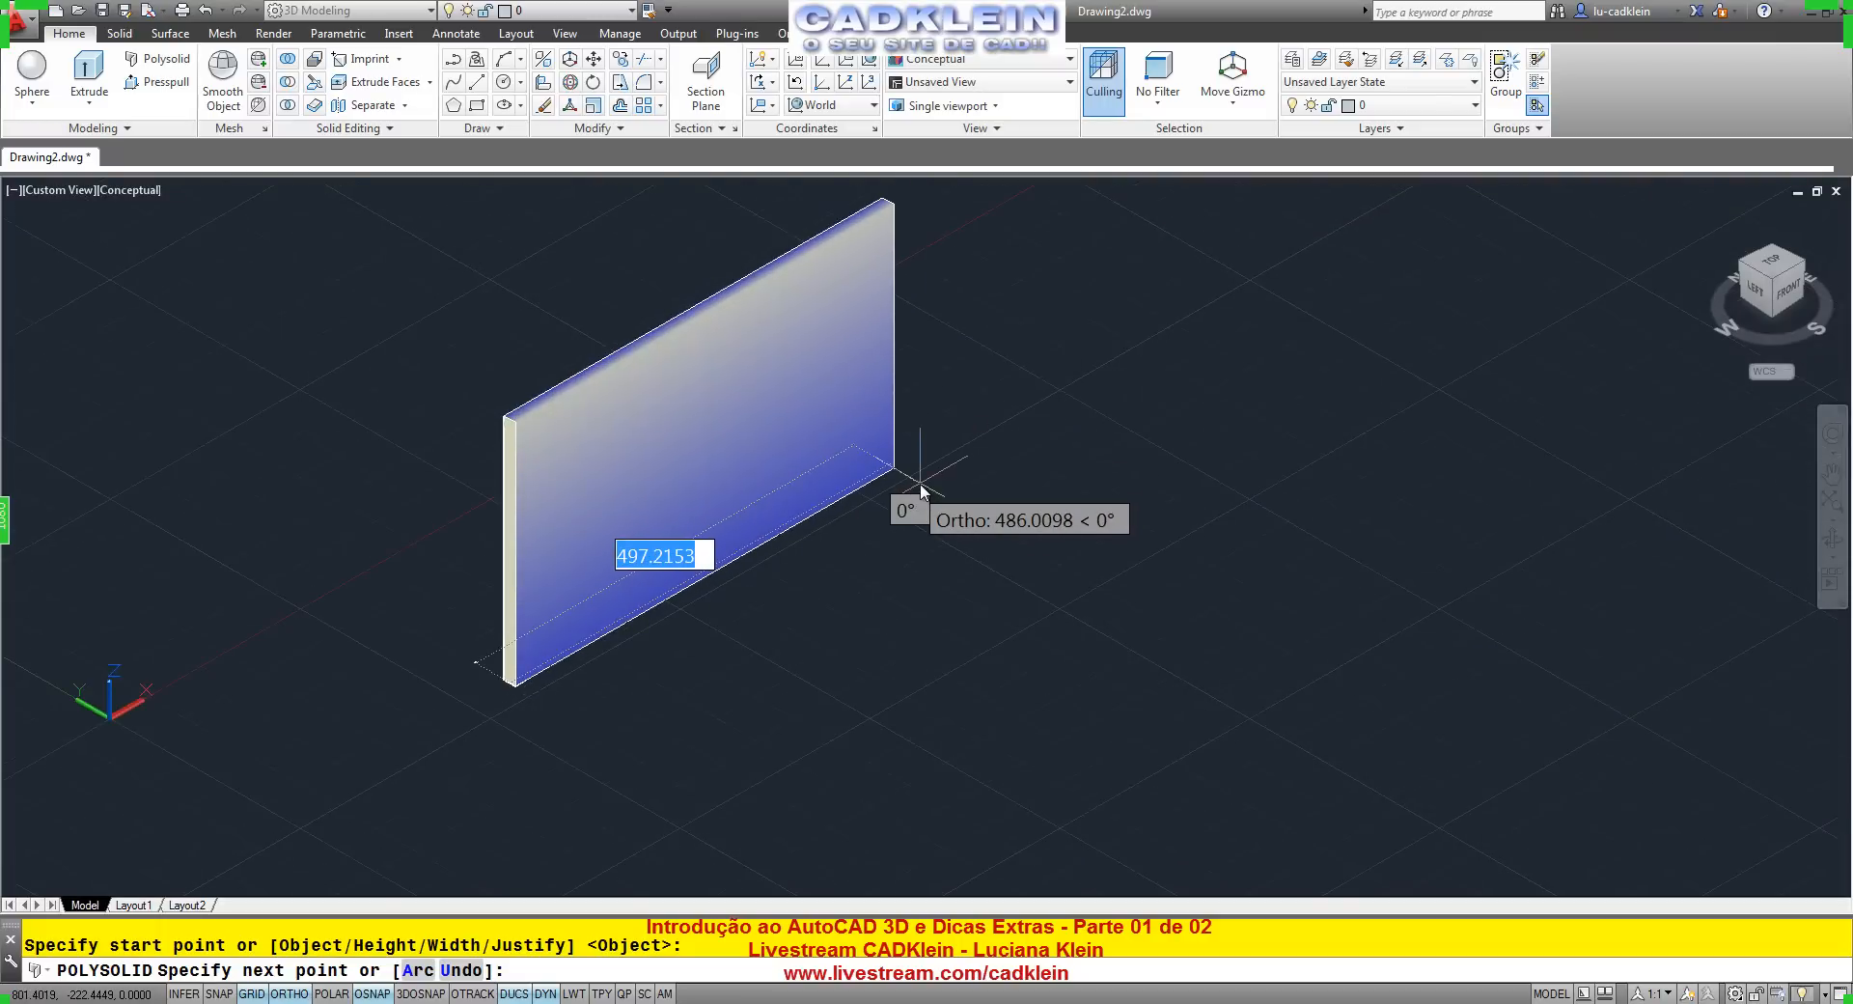
scroll(911, 507, down, 2)
scroll(989, 432, up, 2)
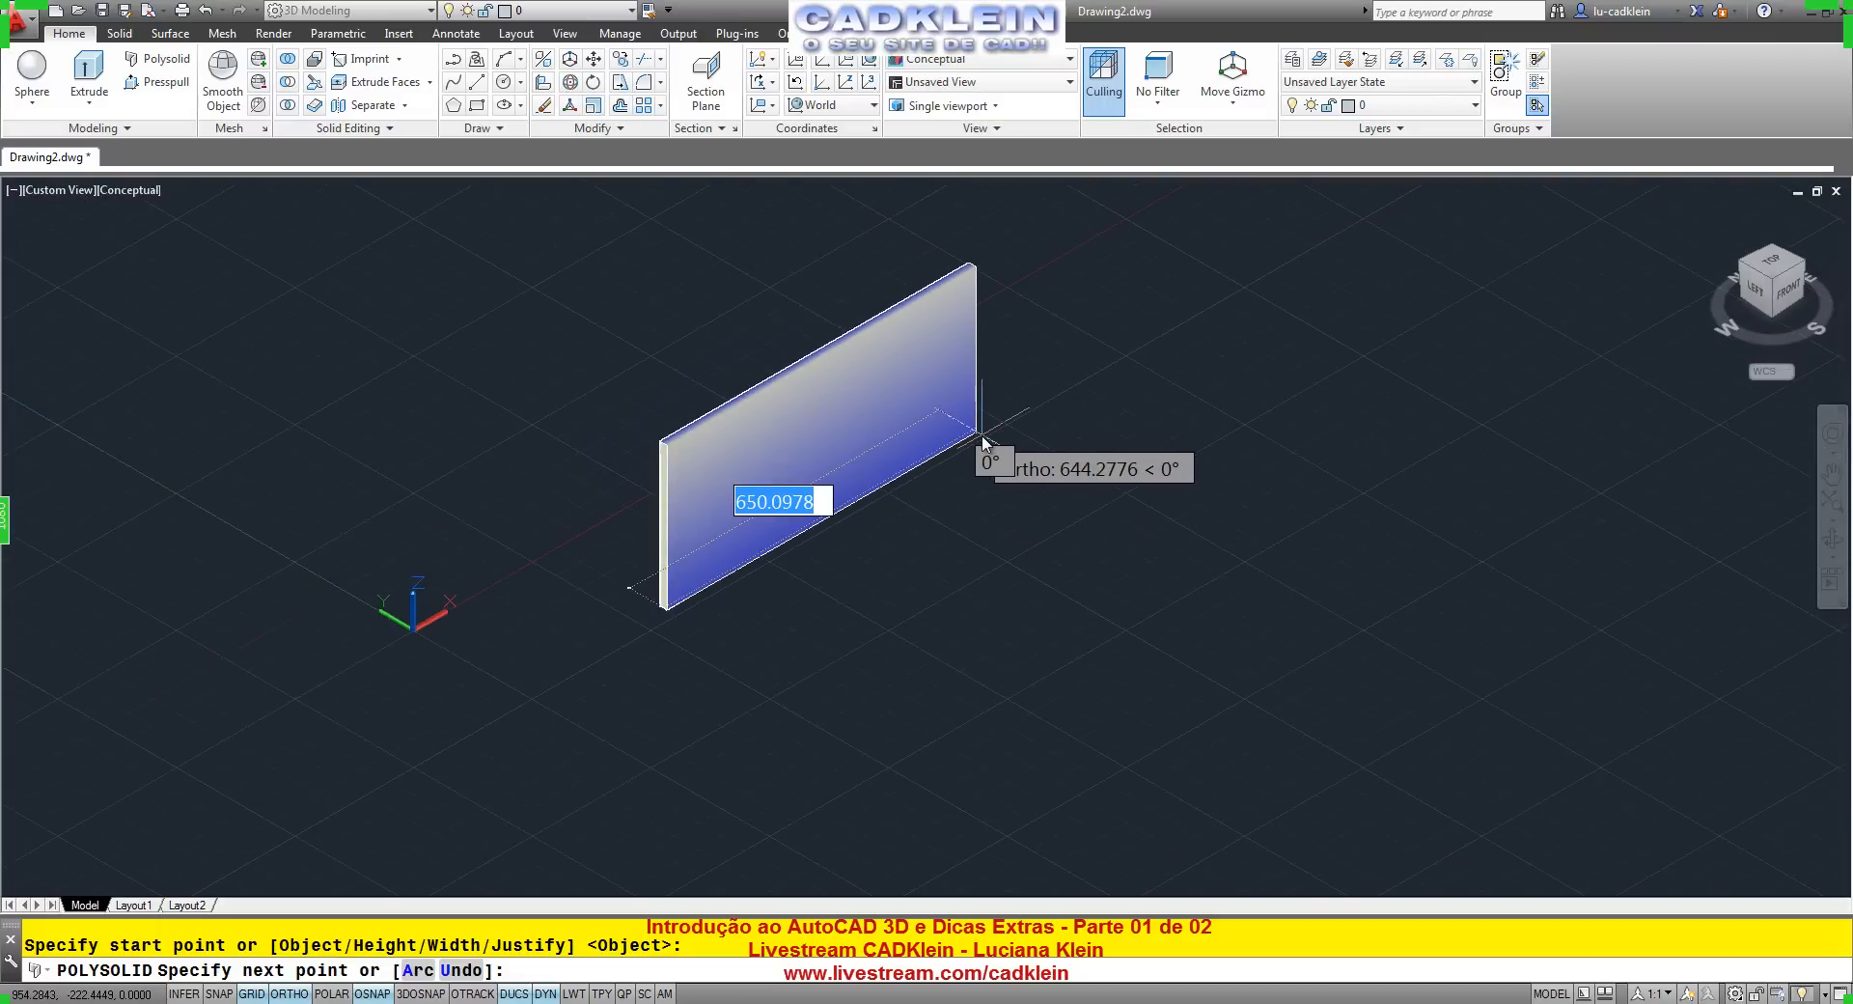
text(600)
key(Return)
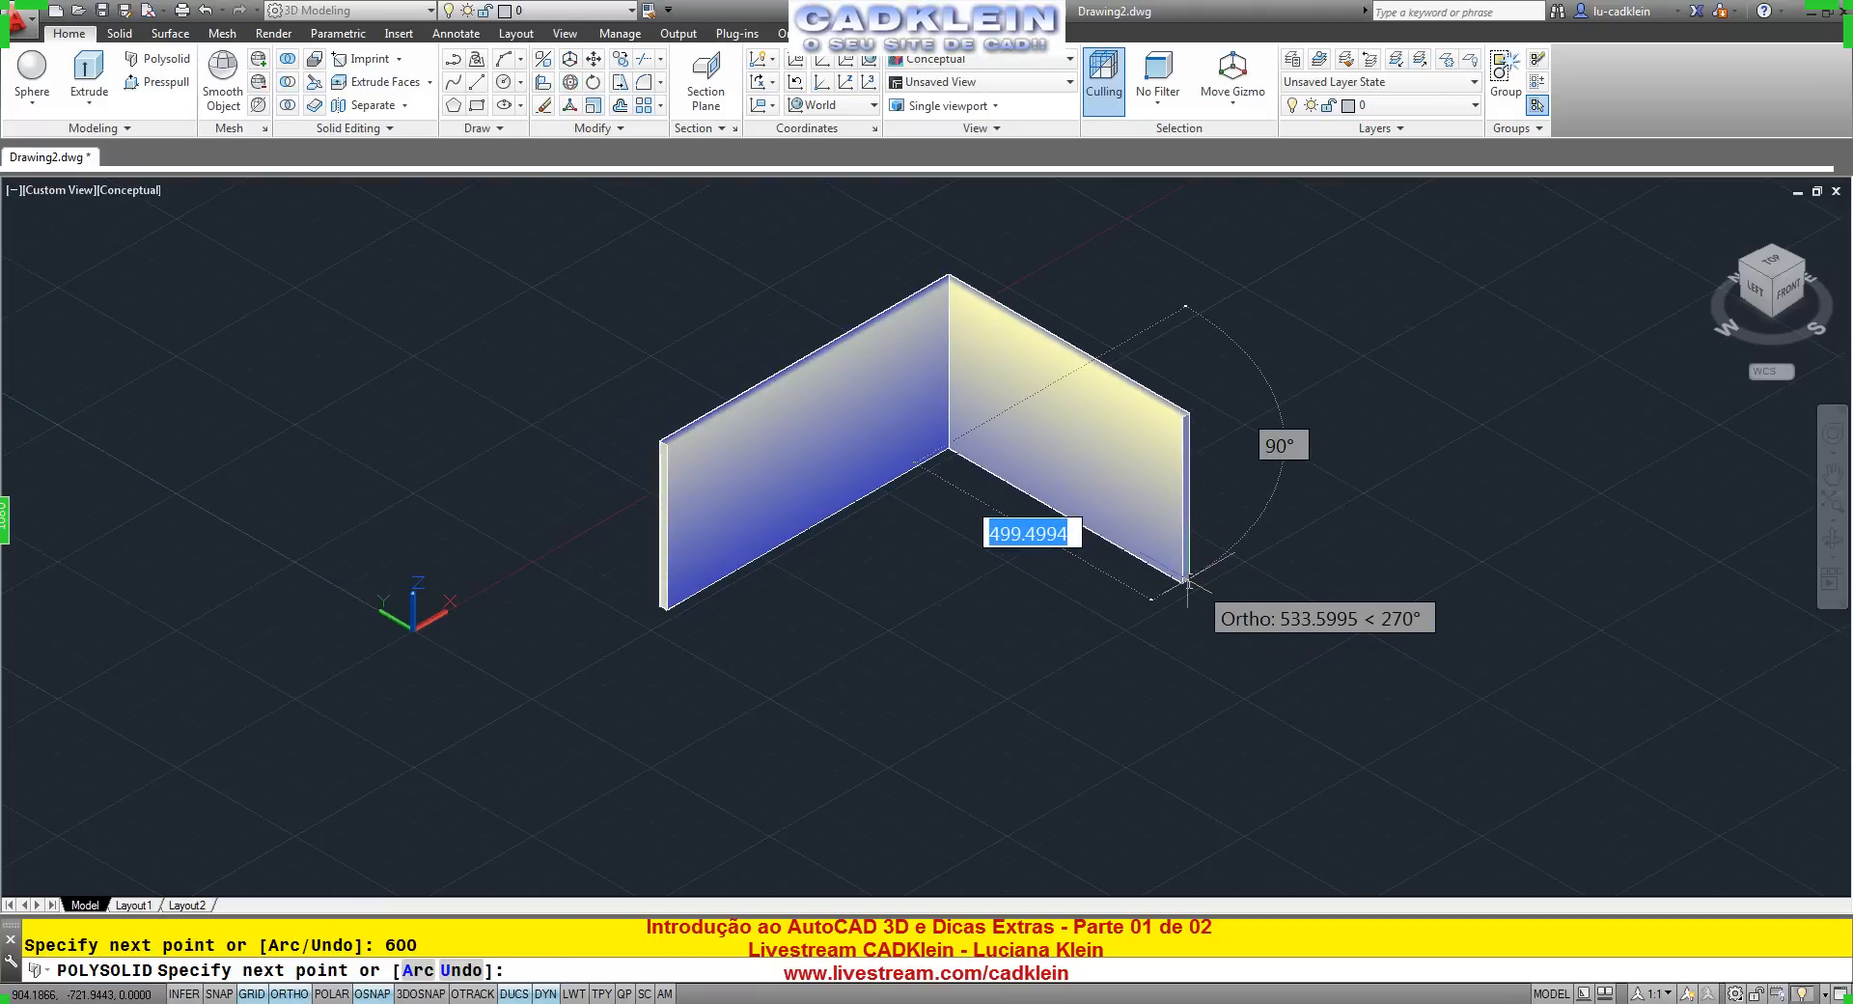
text(800)
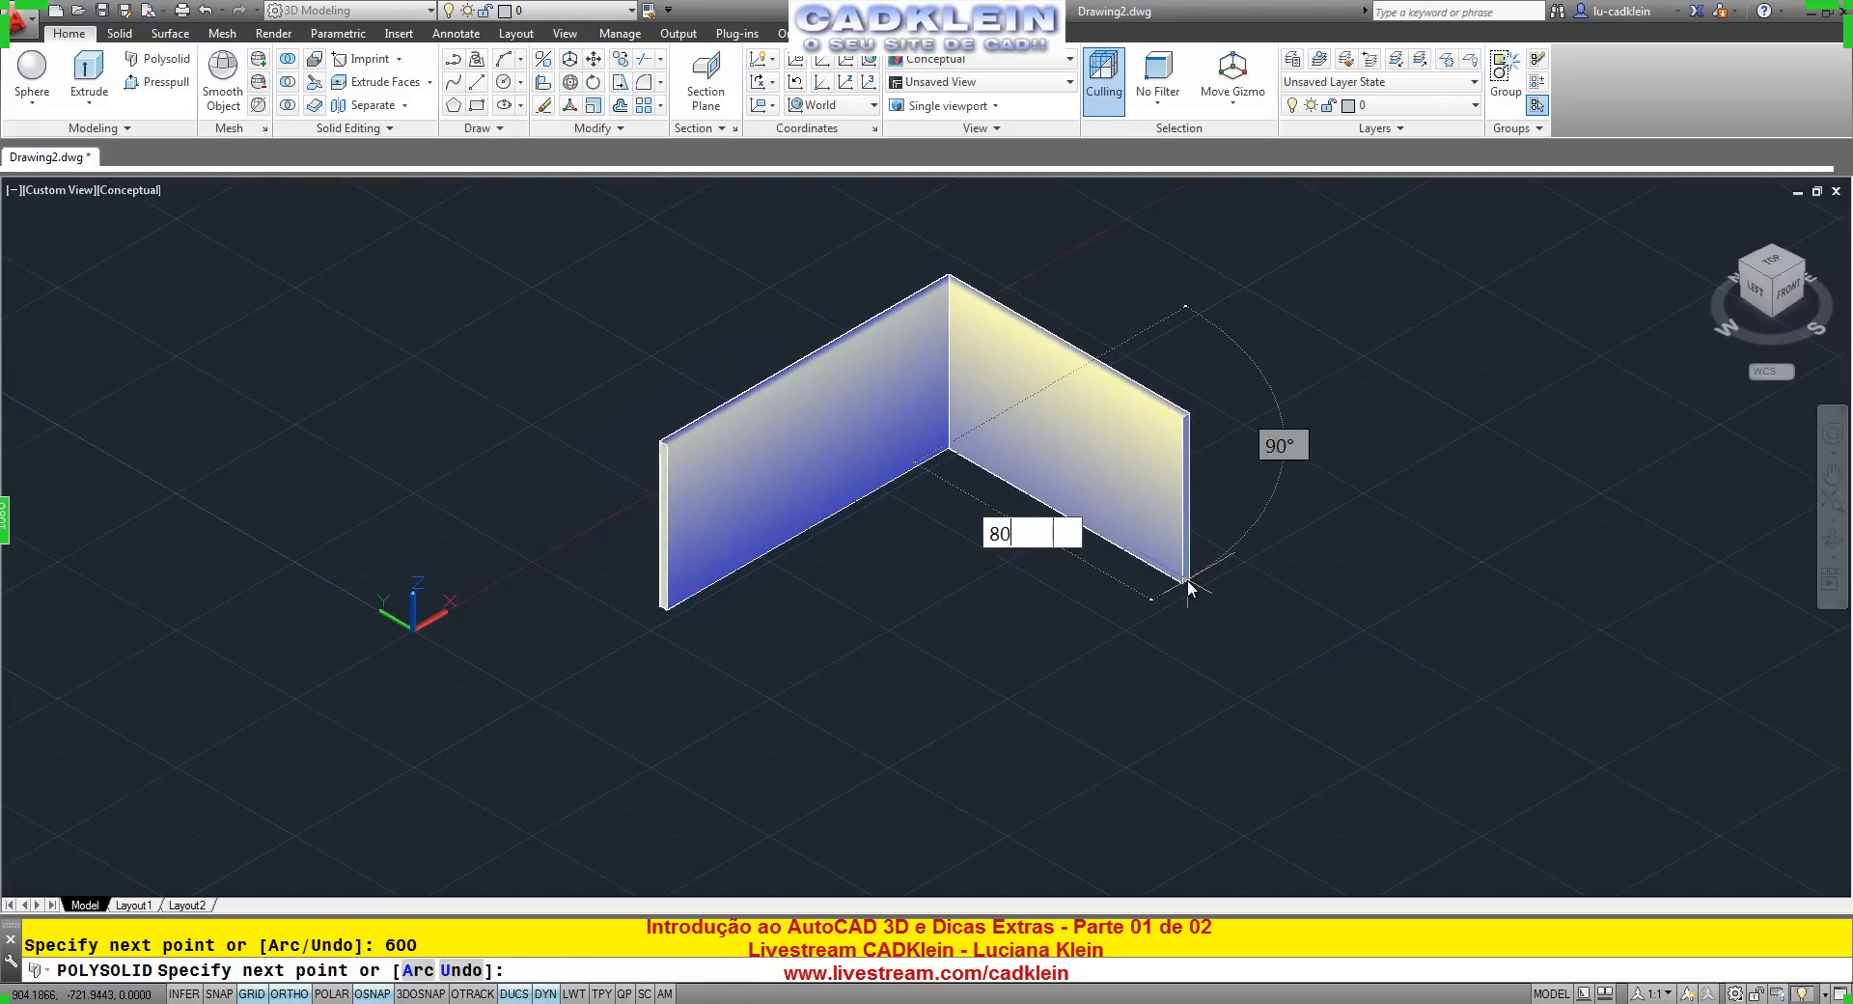
key(Return)
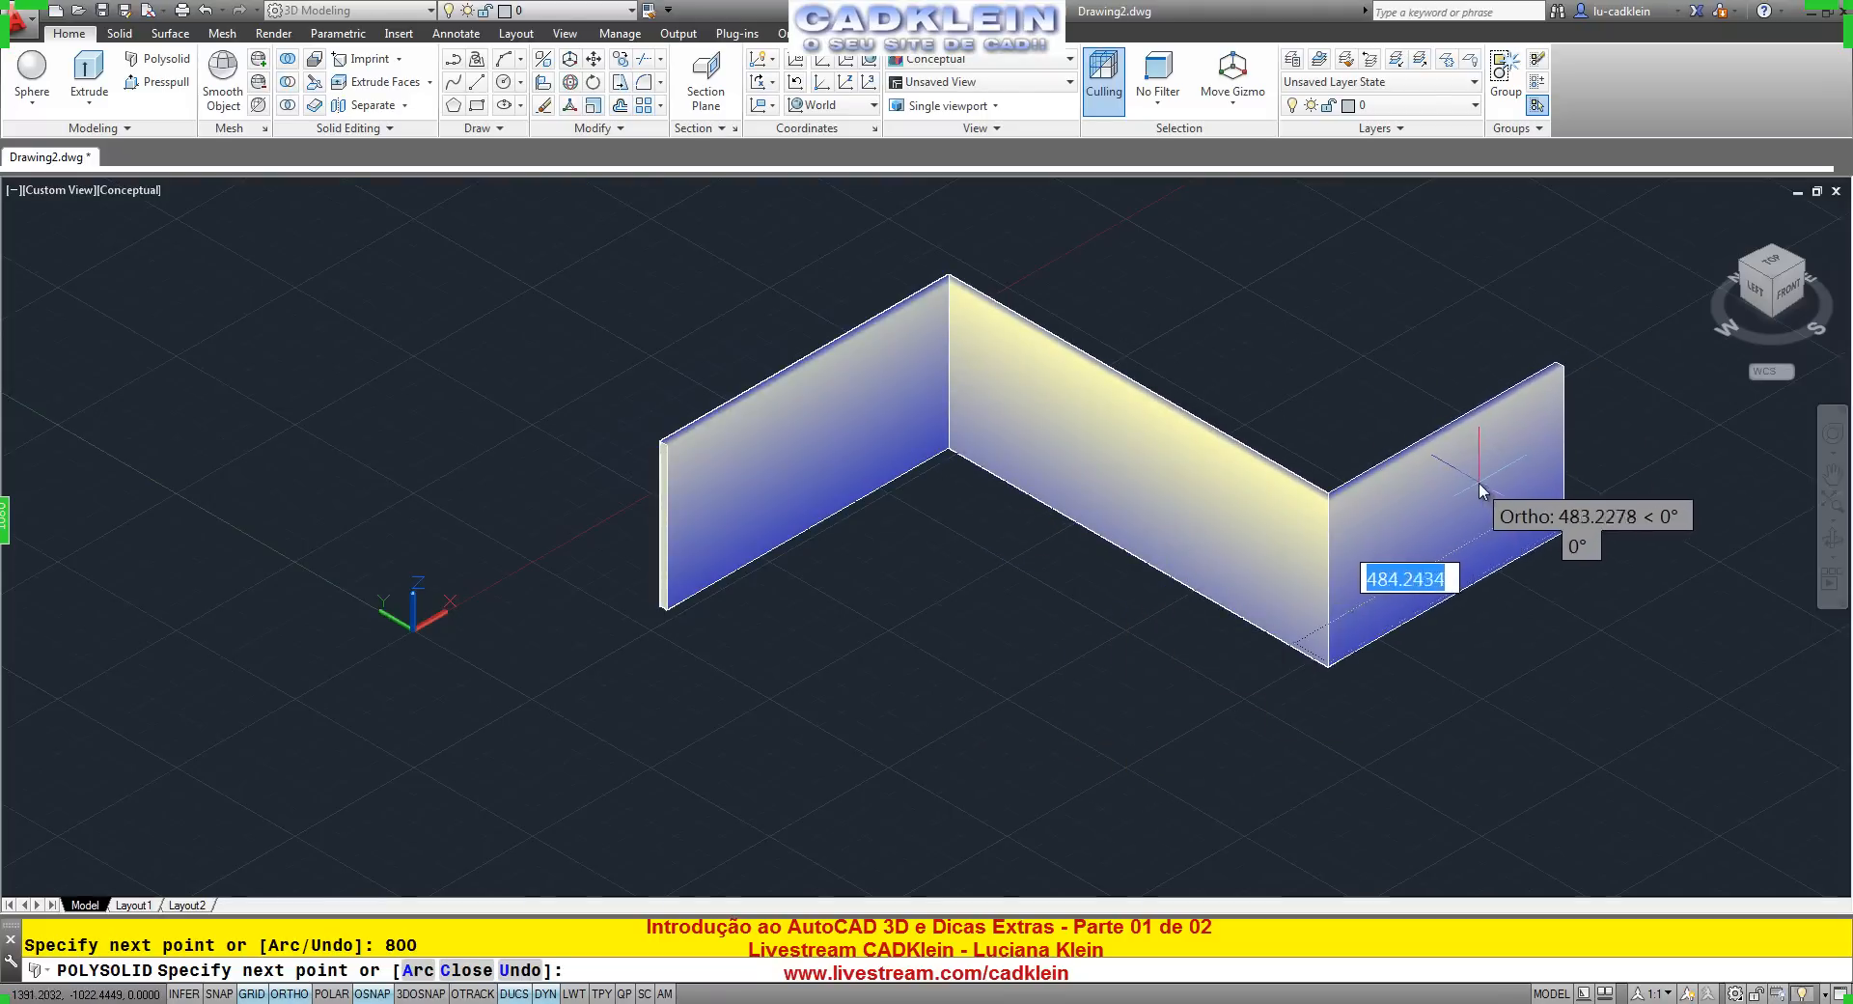
Continue the wall 450 along positive X, 300 along negative Y and 1050 along negative X, and close the outline.
text(450)
key(Return)
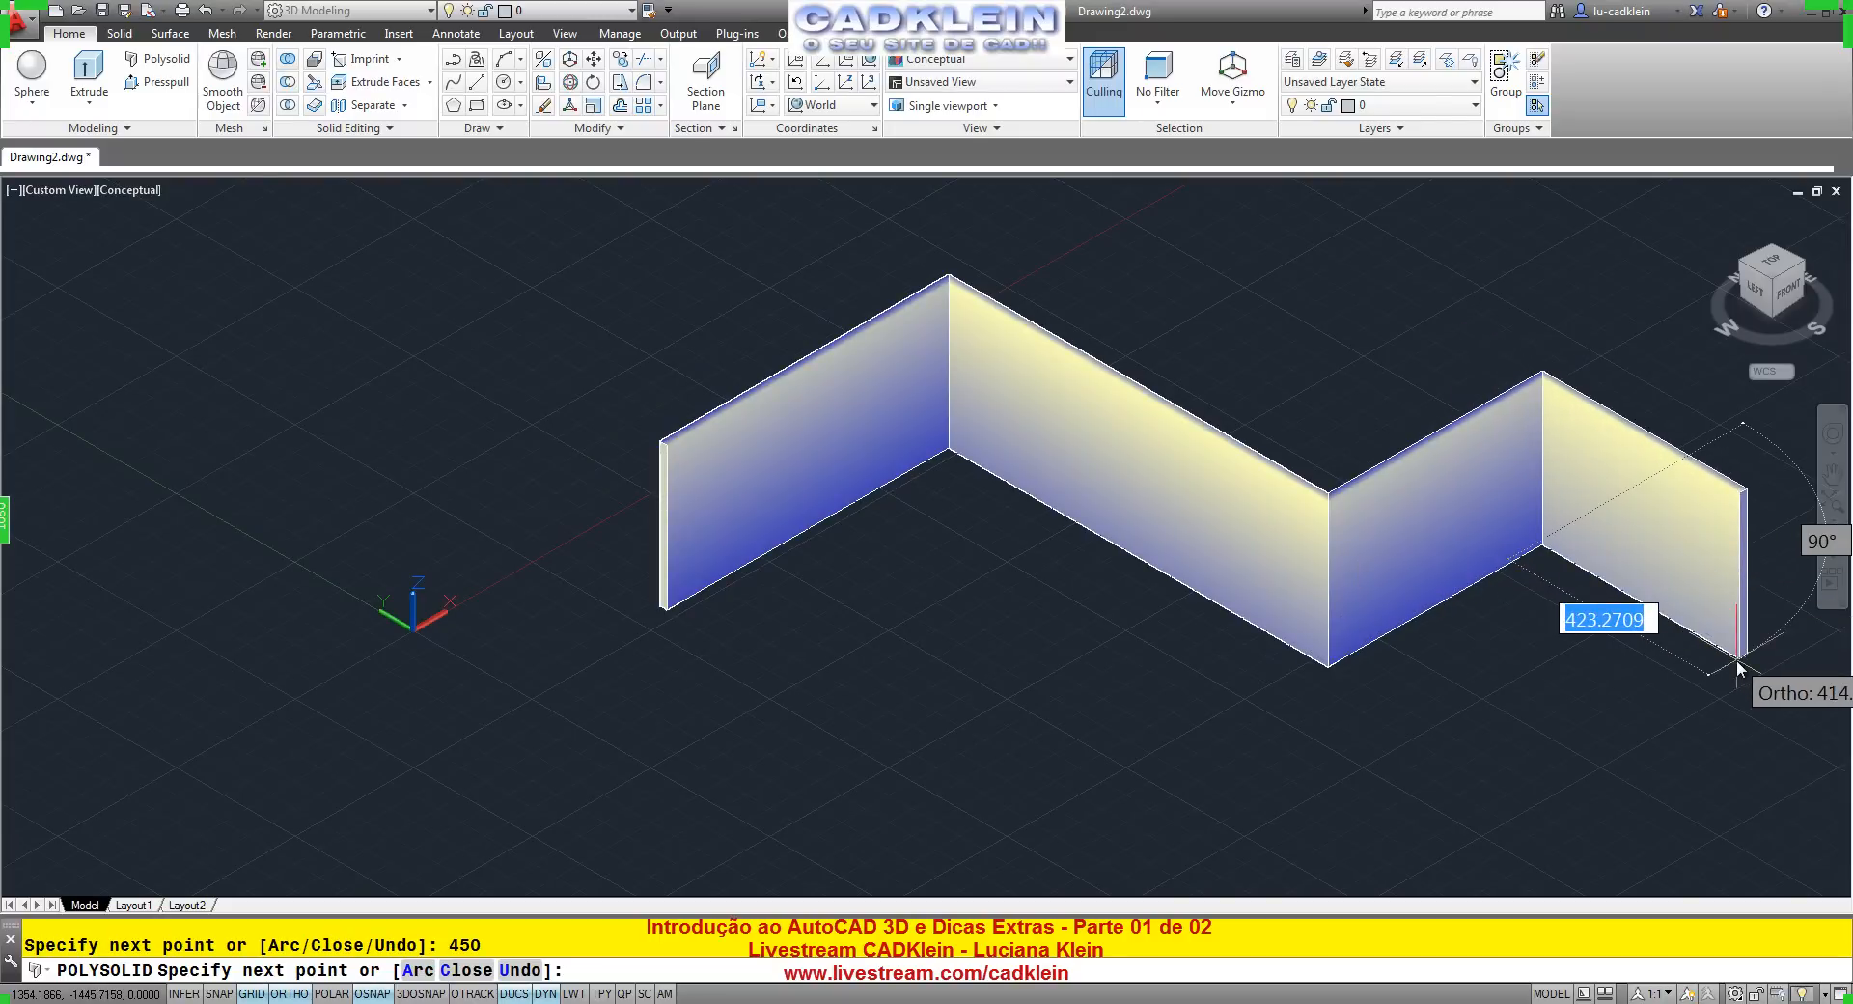
text(300)
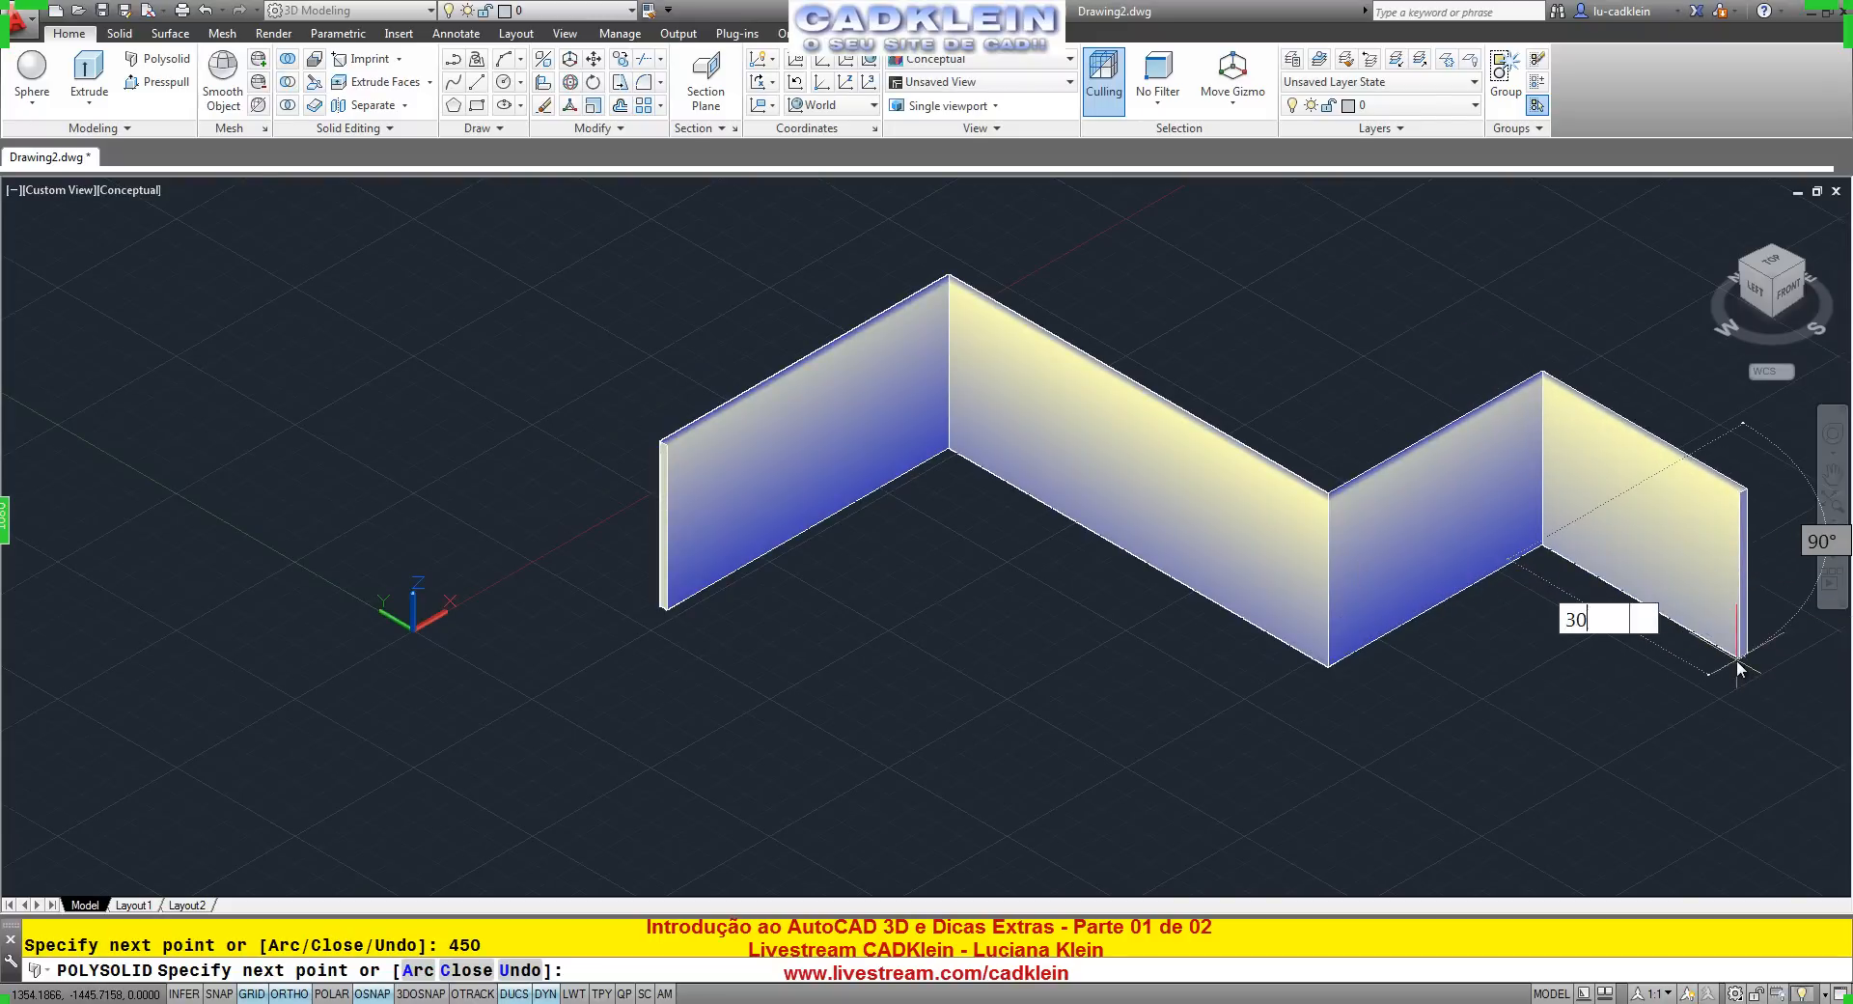
key(Return)
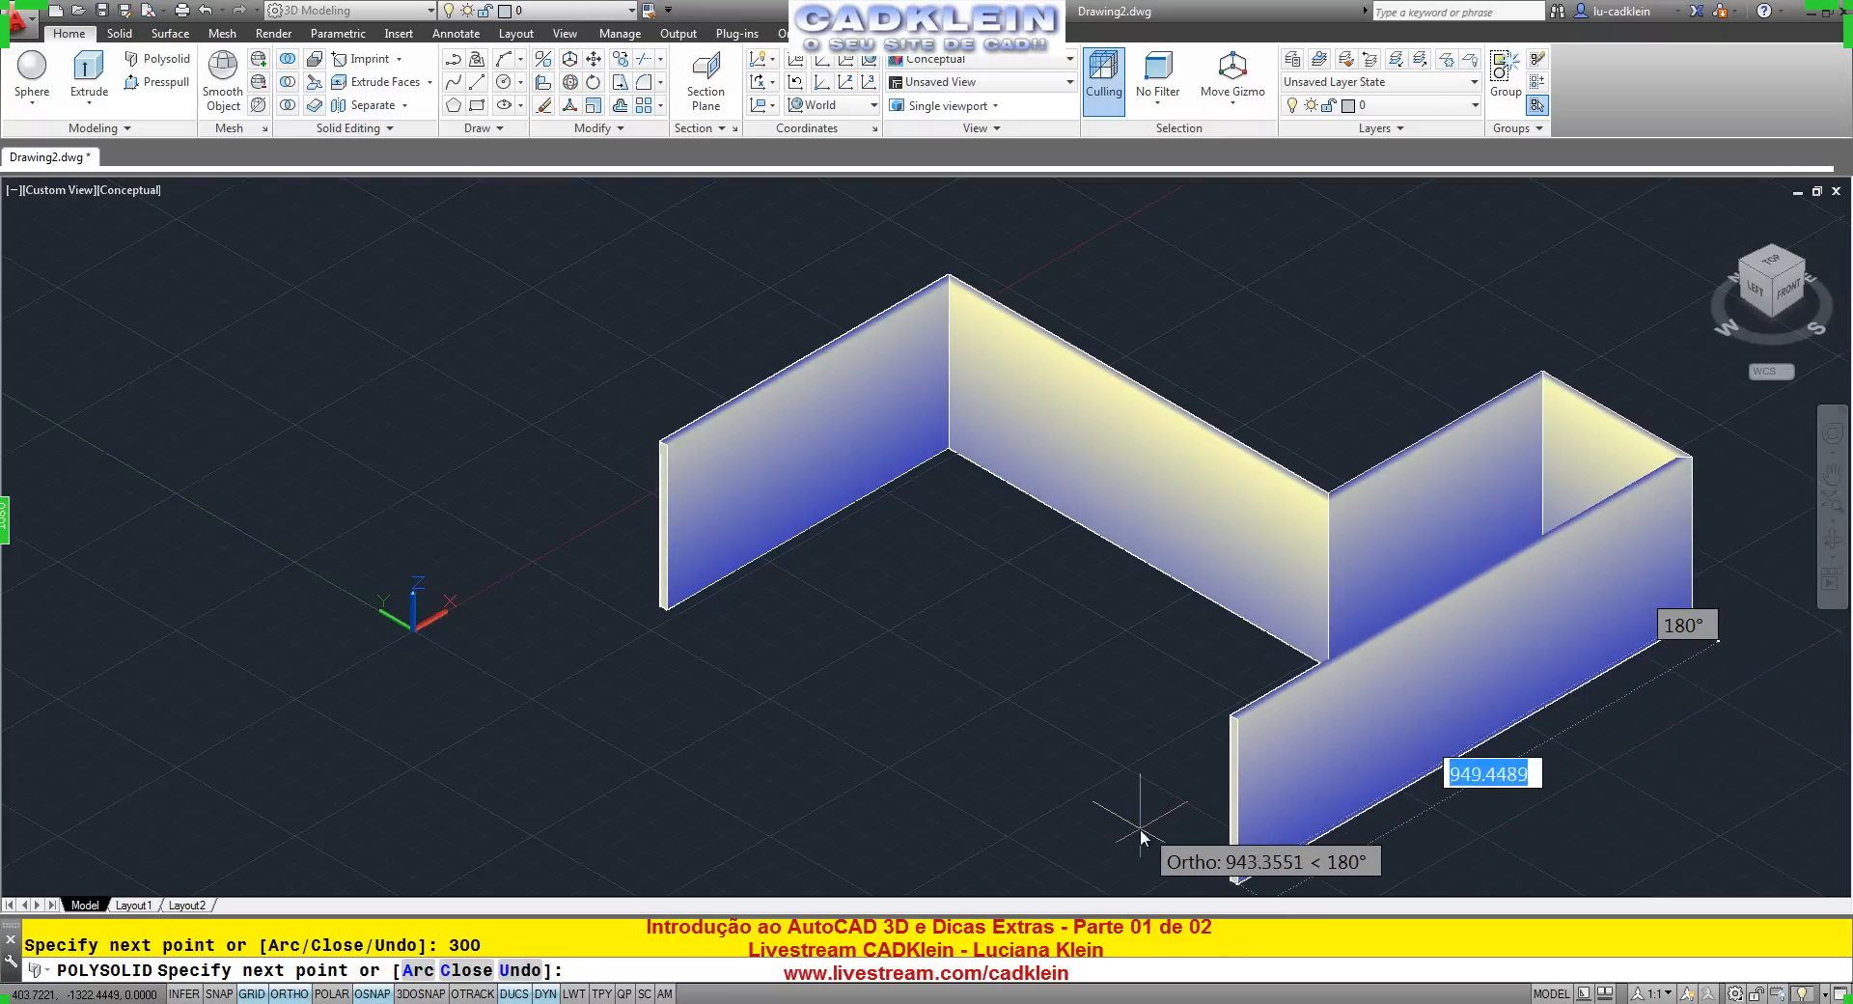
middle_drag(1137, 829, 1160, 726)
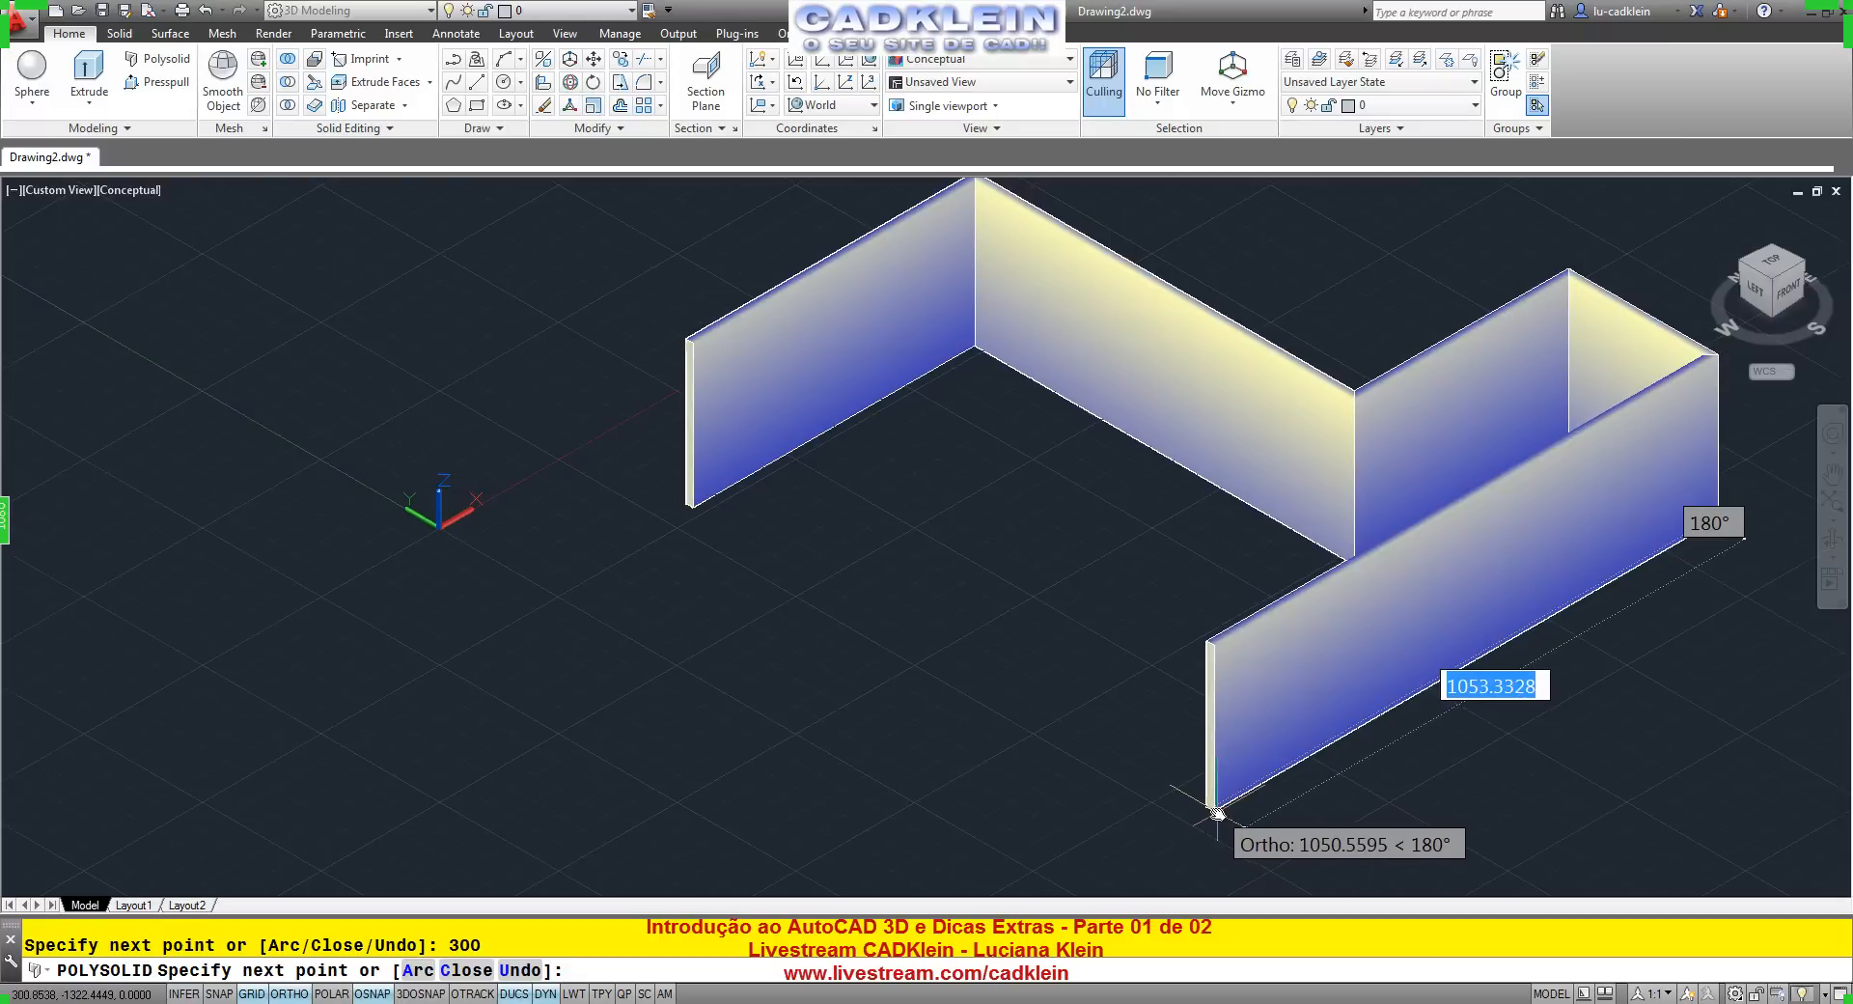
text(1050)
key(Return)
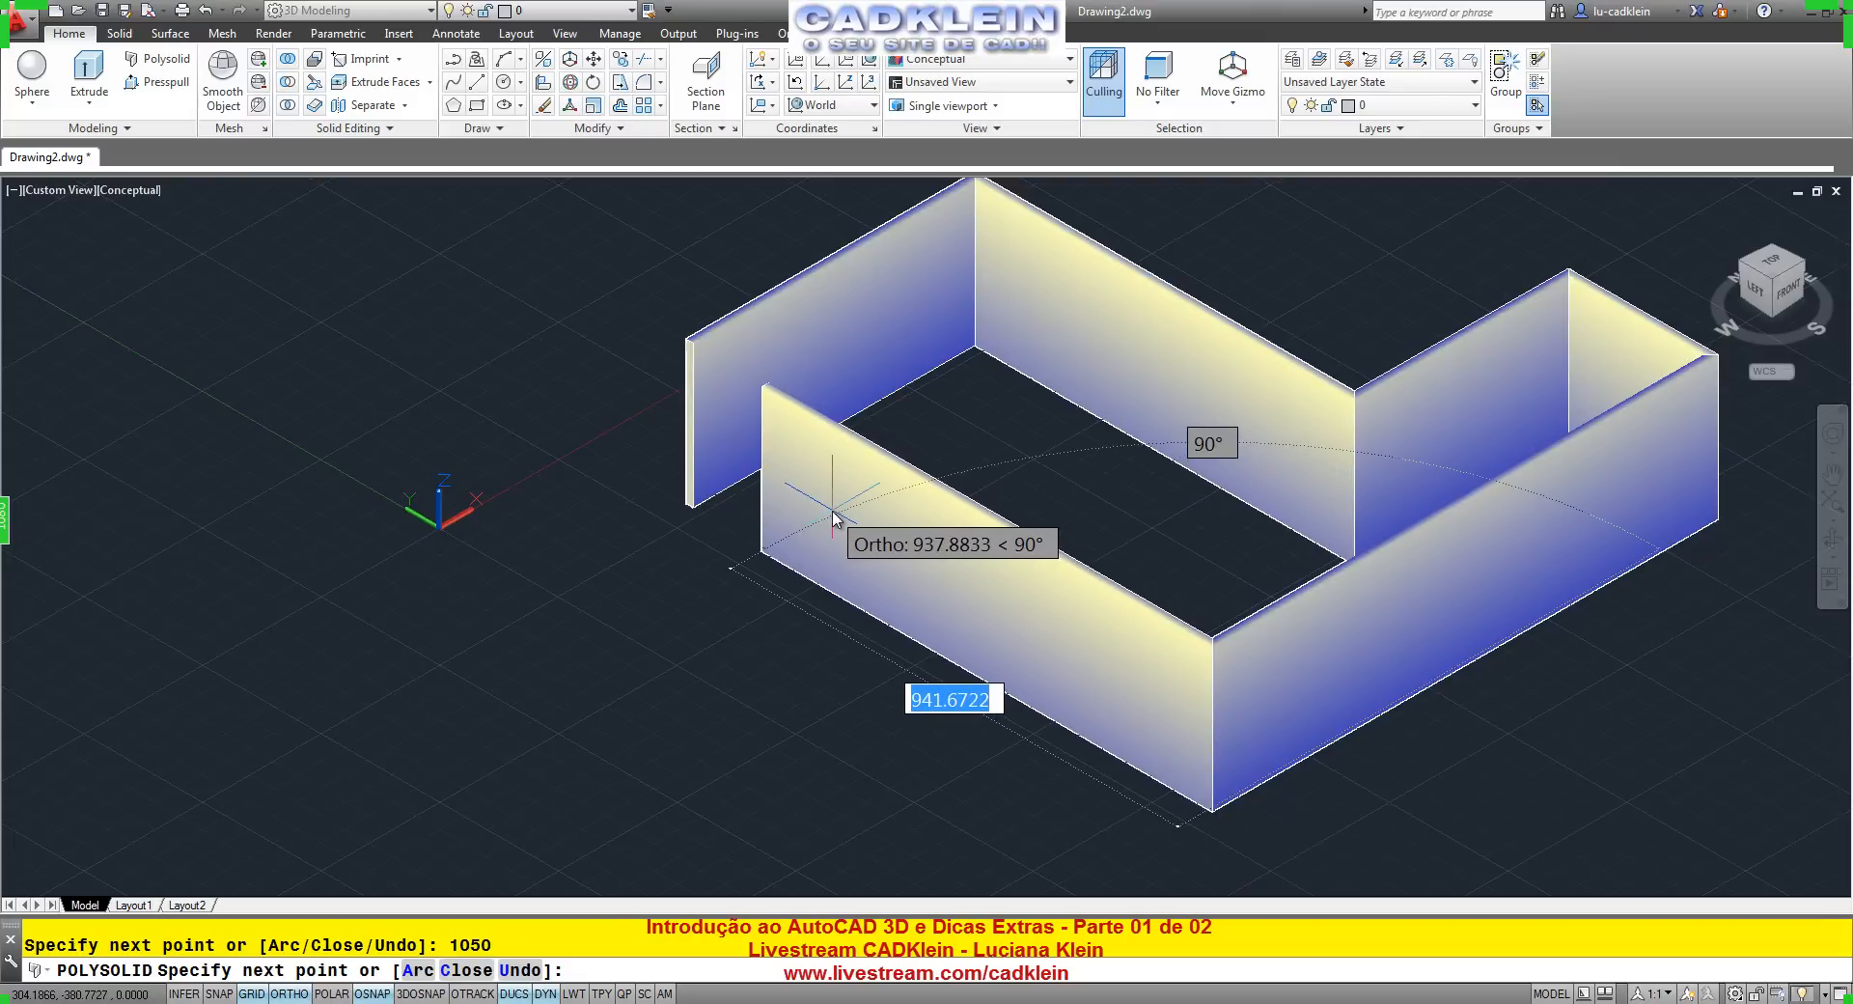
text(c)
key(Return)
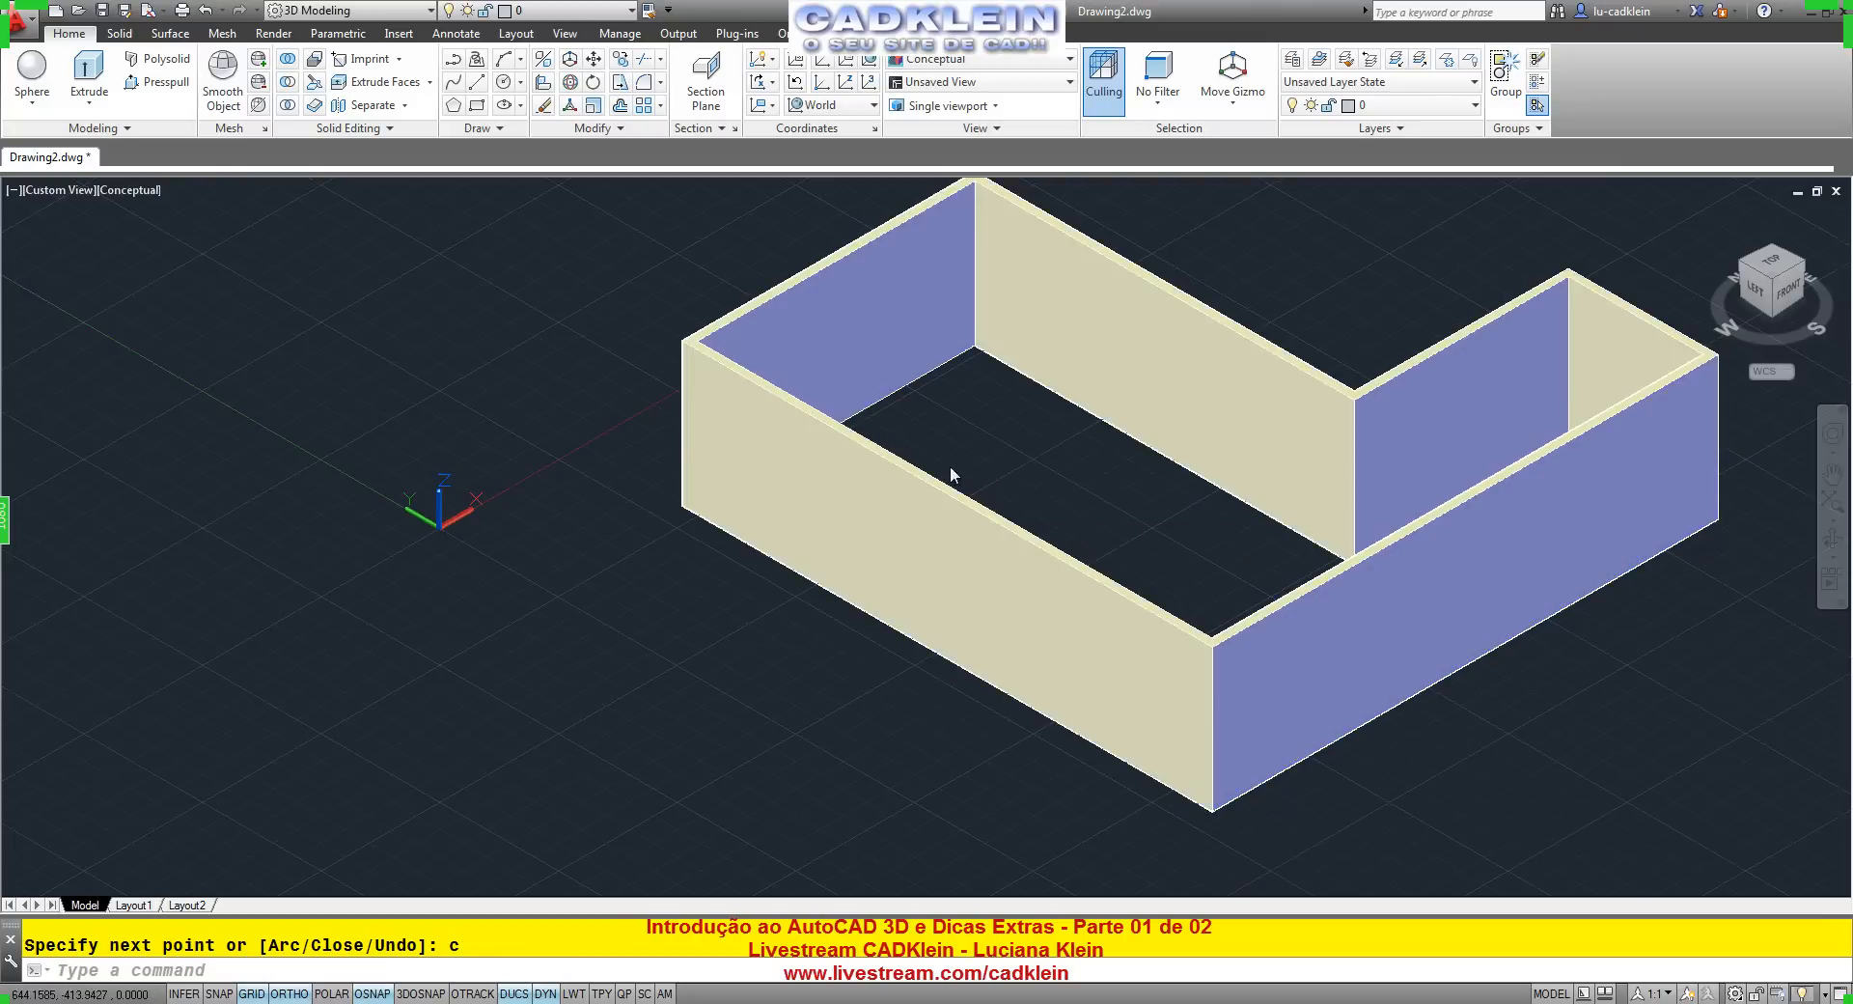
Examine the L-shaped wall outline from the top view and return to the home 3D view.
click(1771, 260)
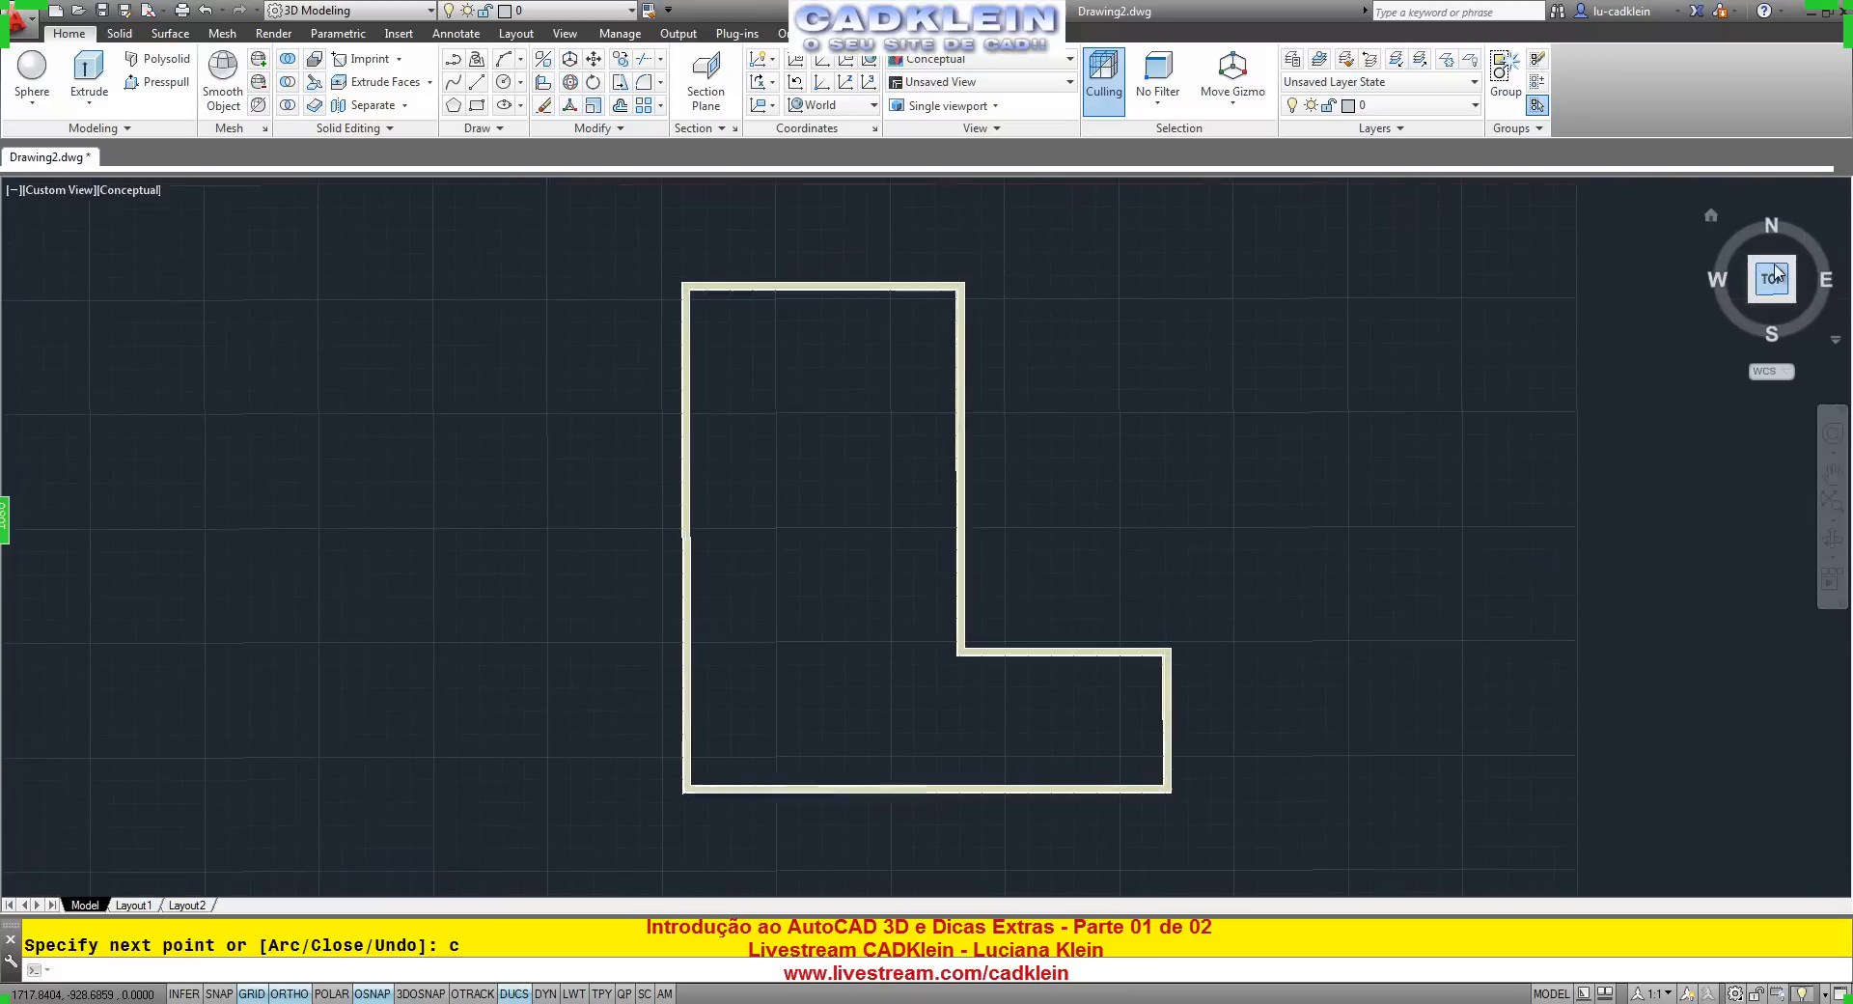
scroll(676, 354, up, 3)
scroll(763, 357, down, 4)
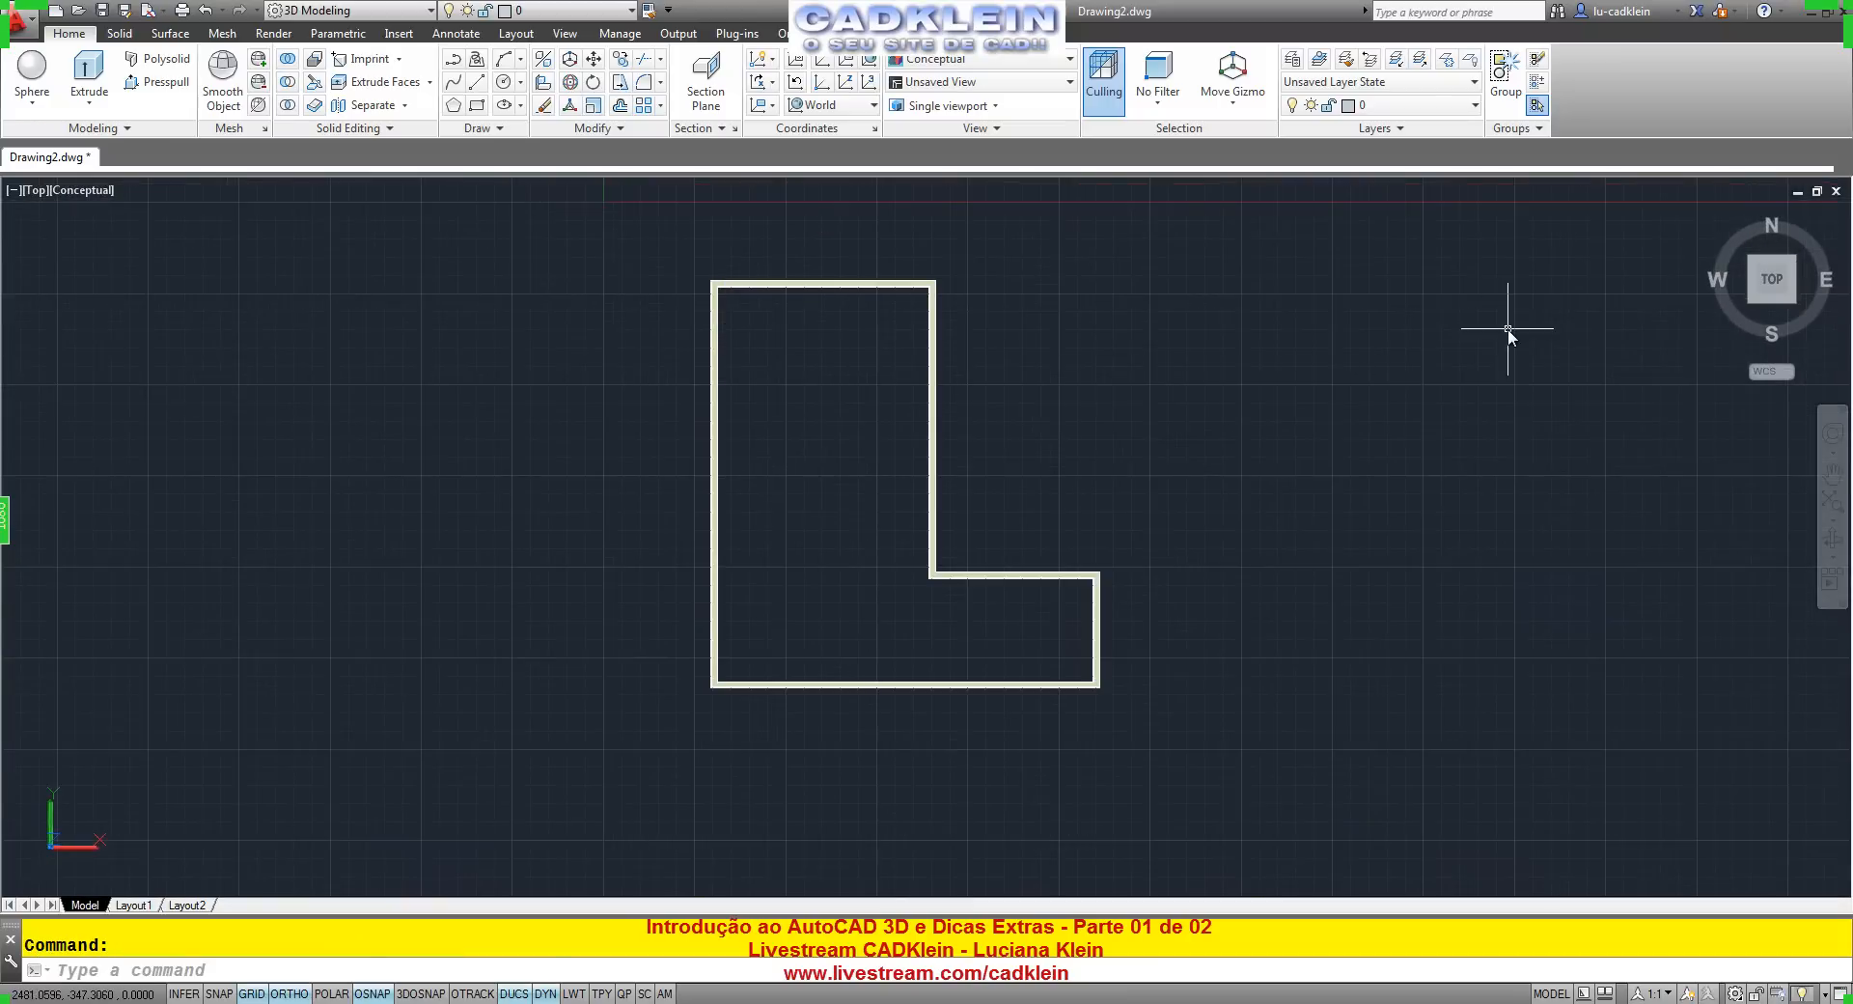
scroll(1409, 478, down, 6)
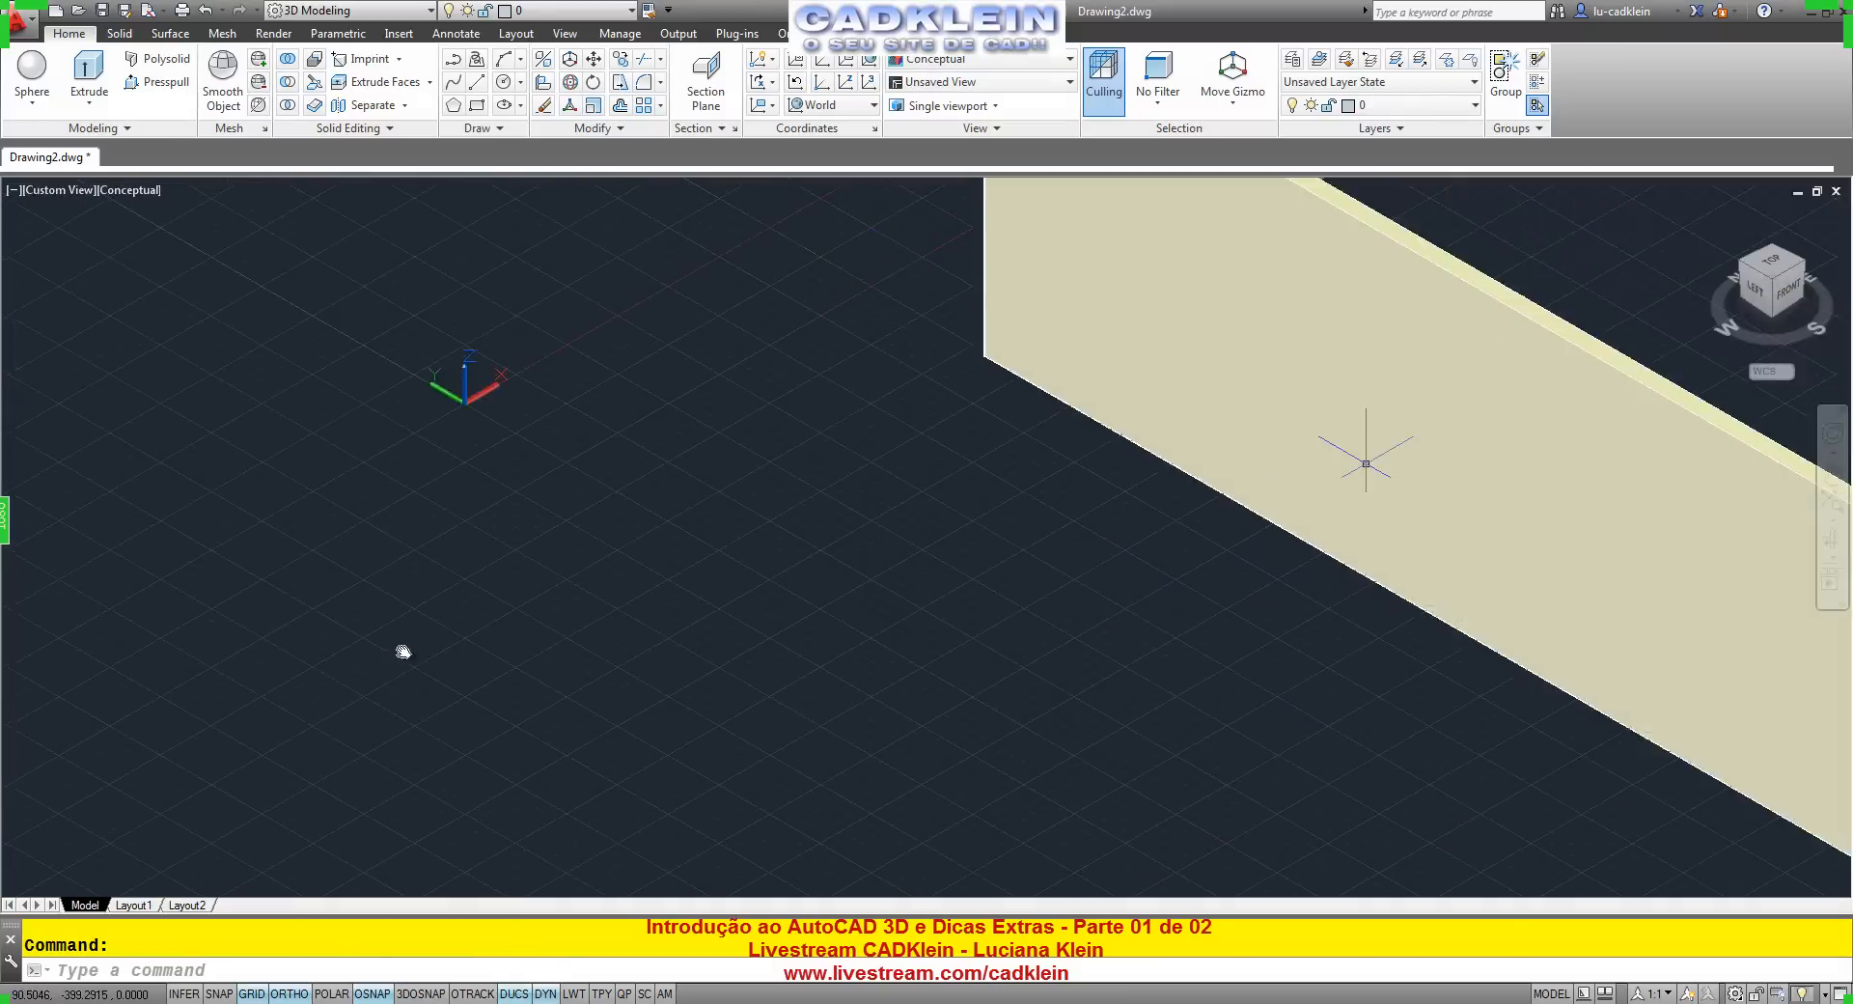
scroll(821, 550, up, 3)
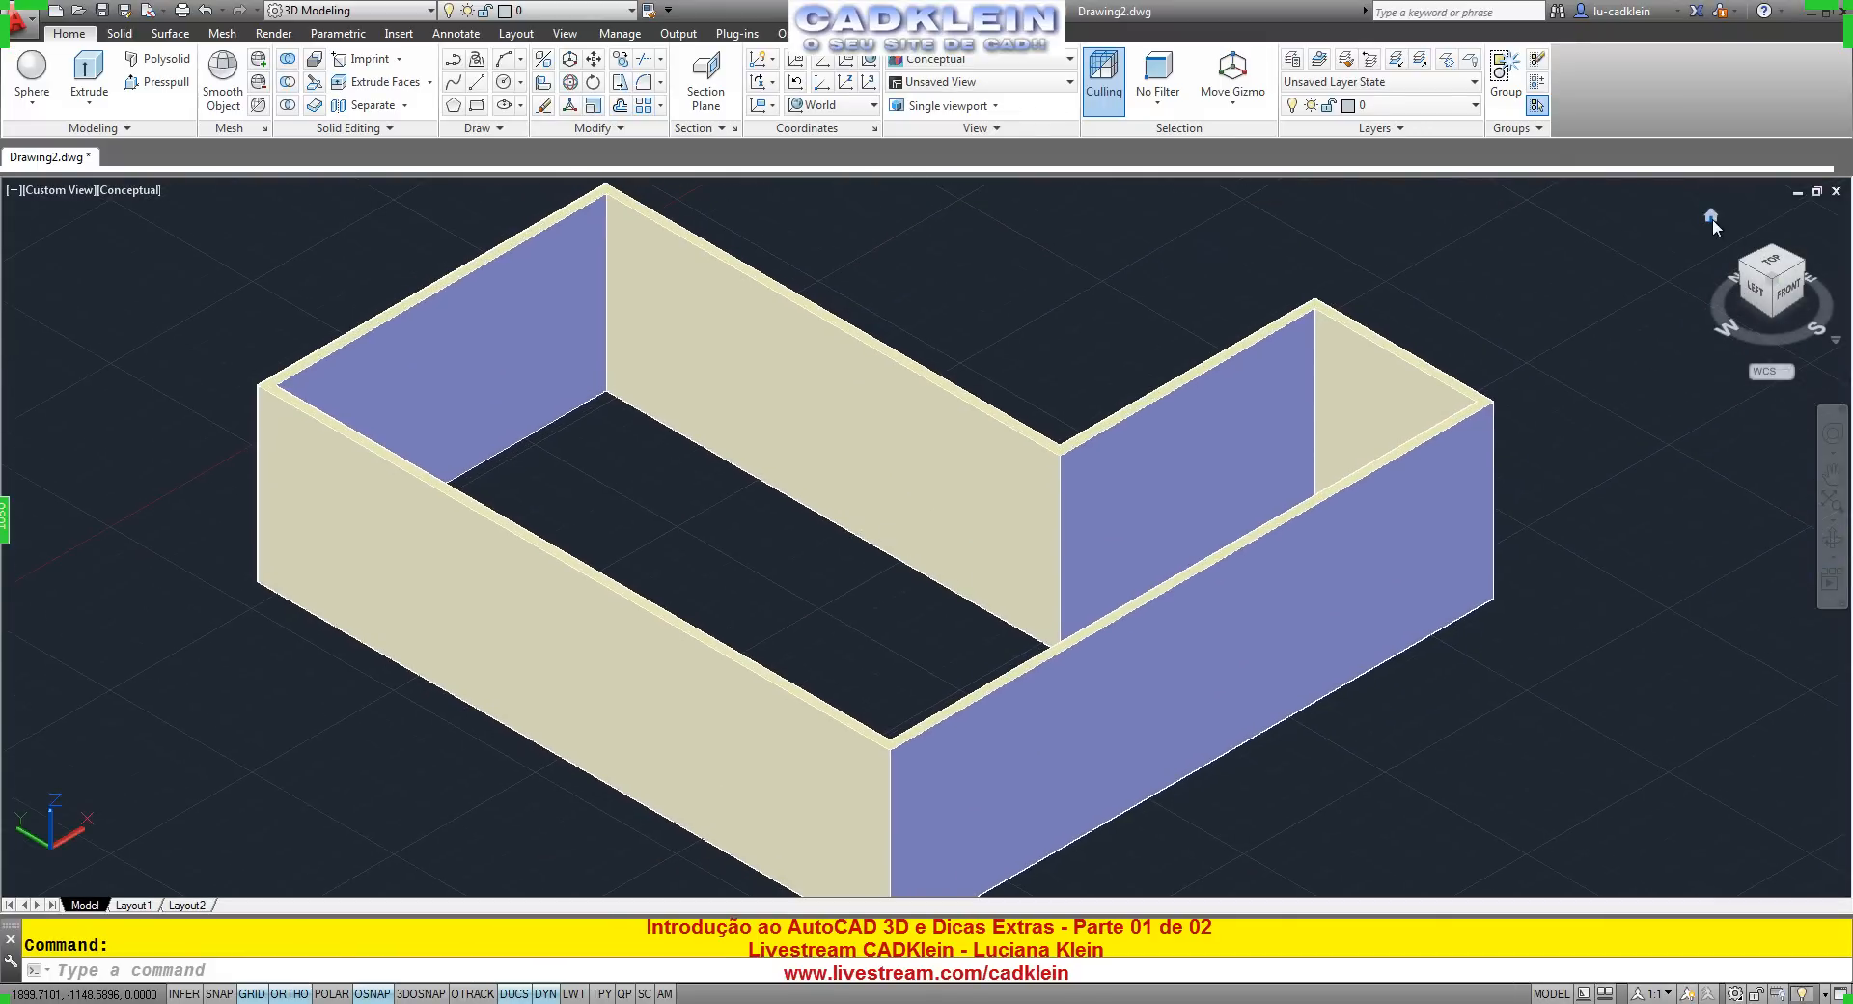
right_click(1712, 218)
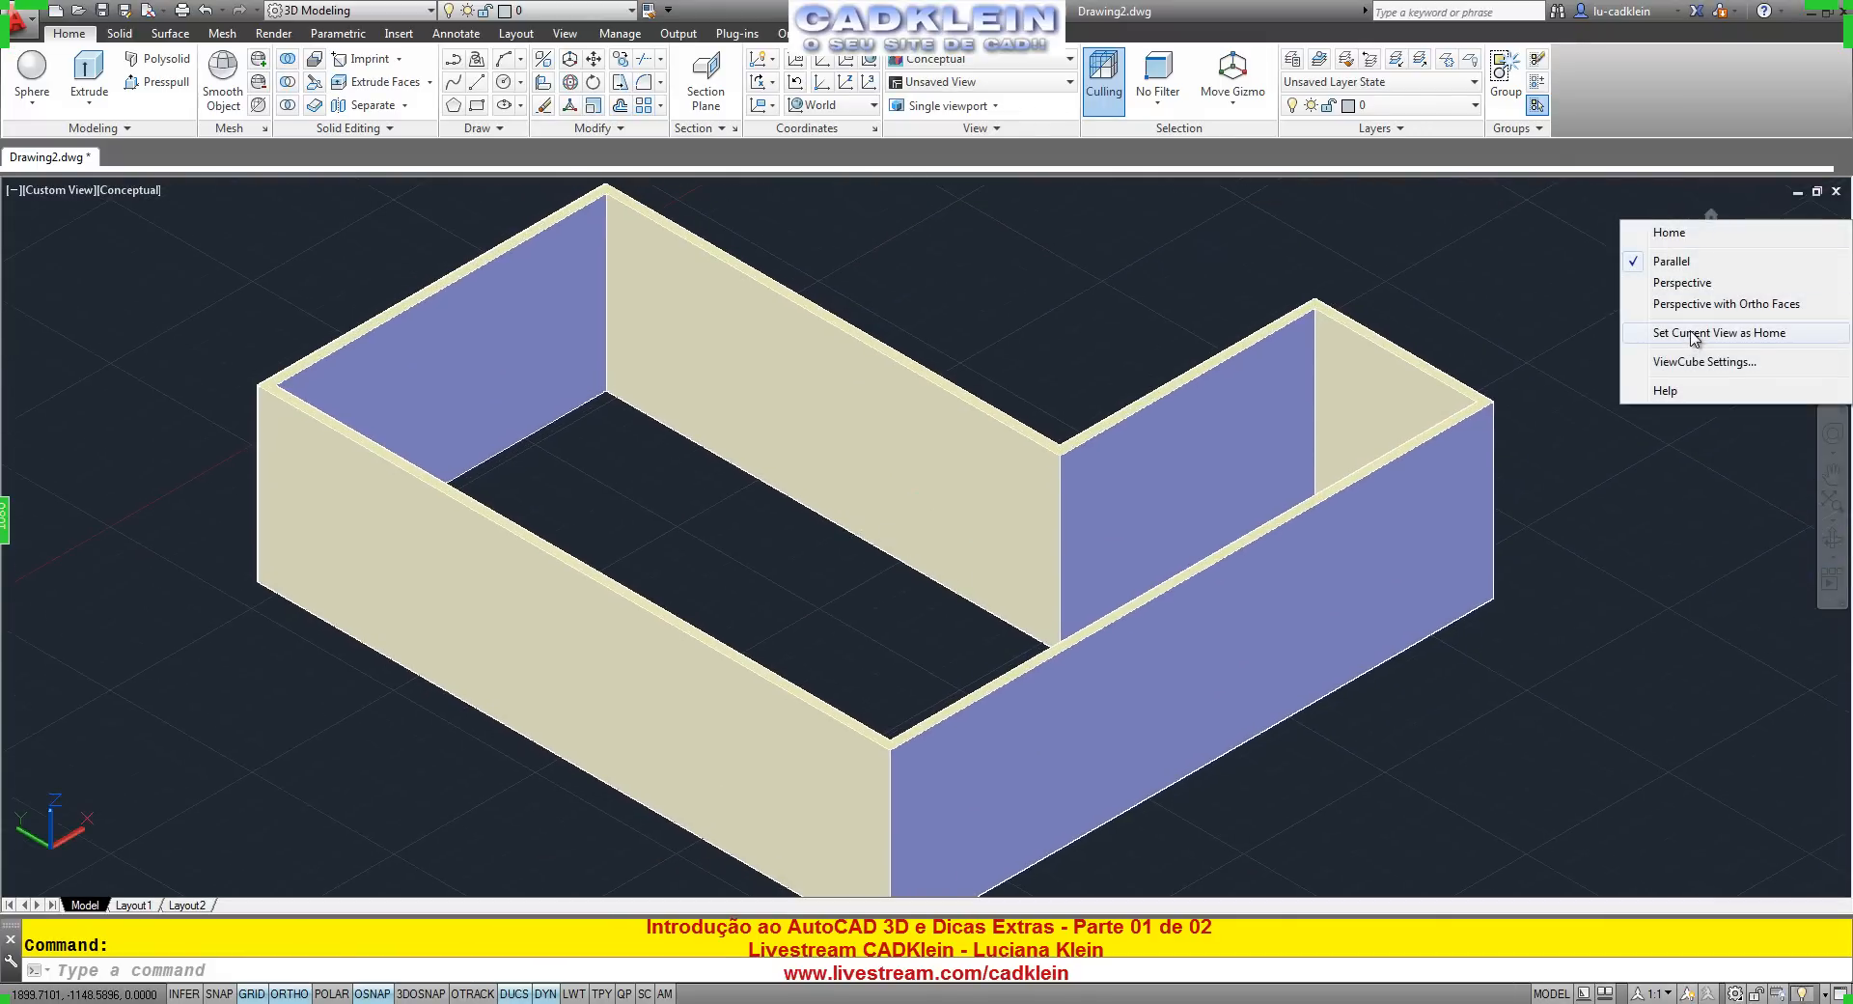
click(1535, 280)
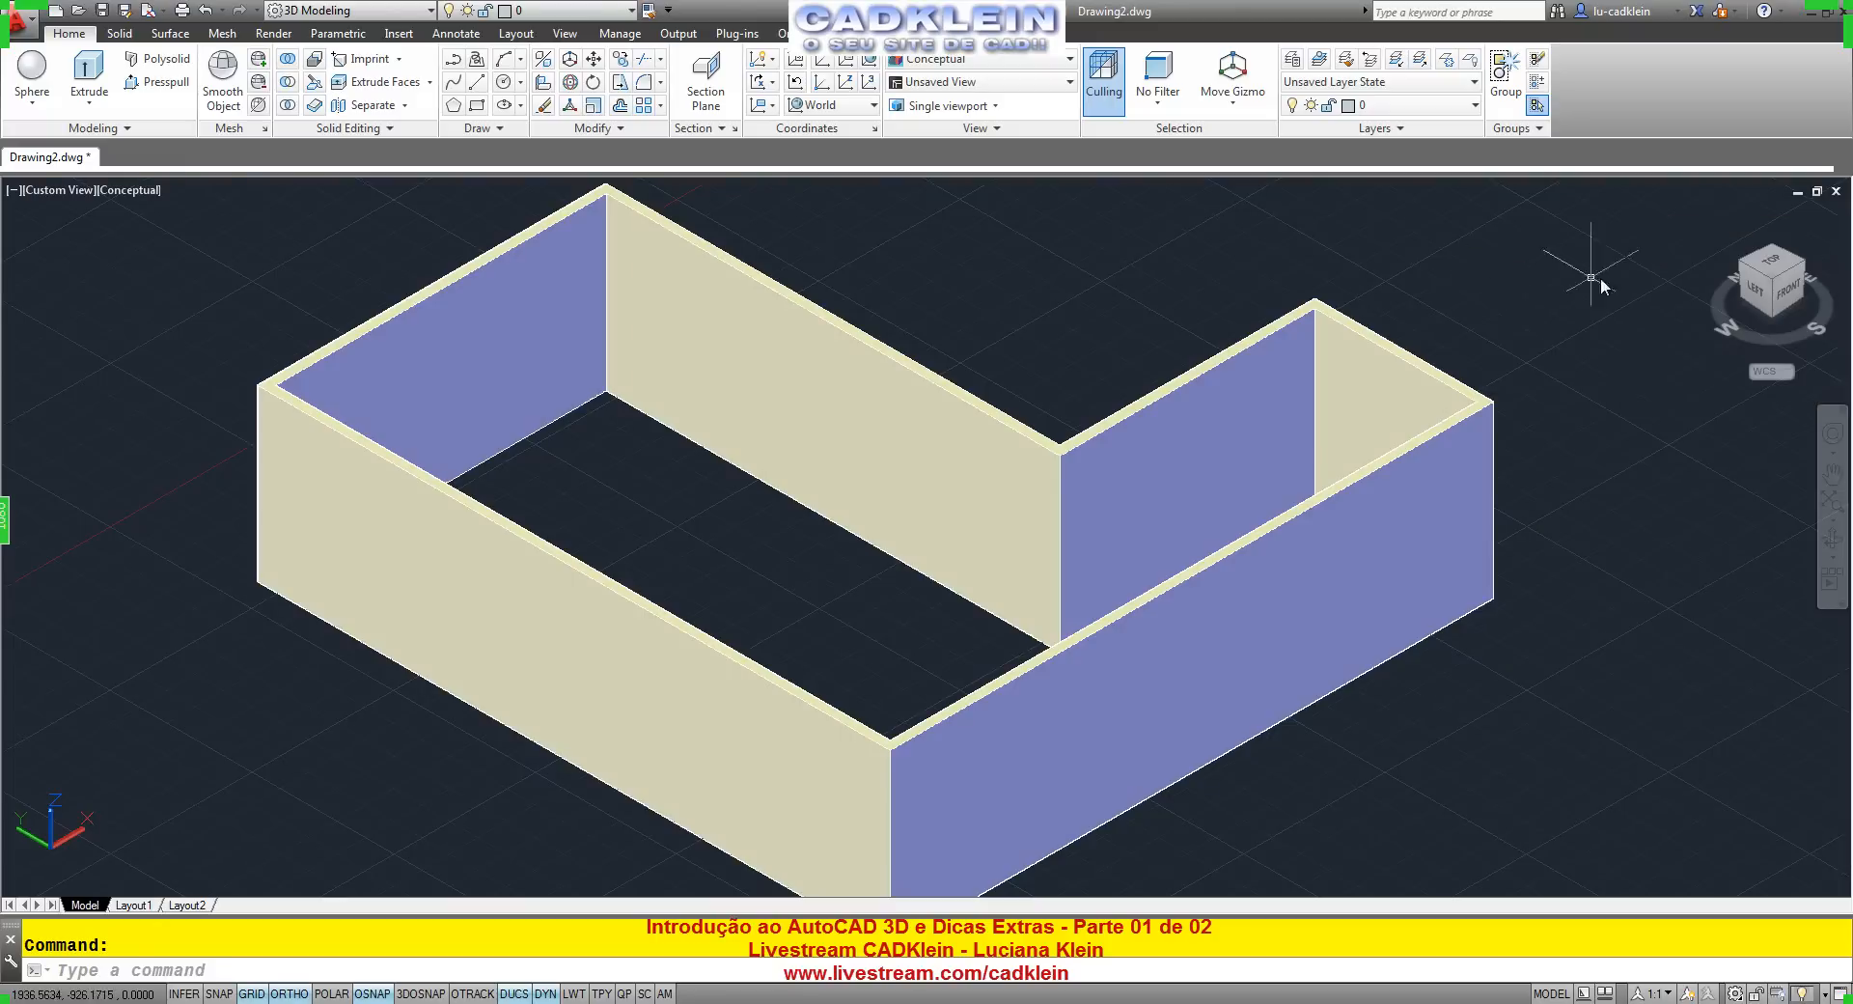
click(1712, 216)
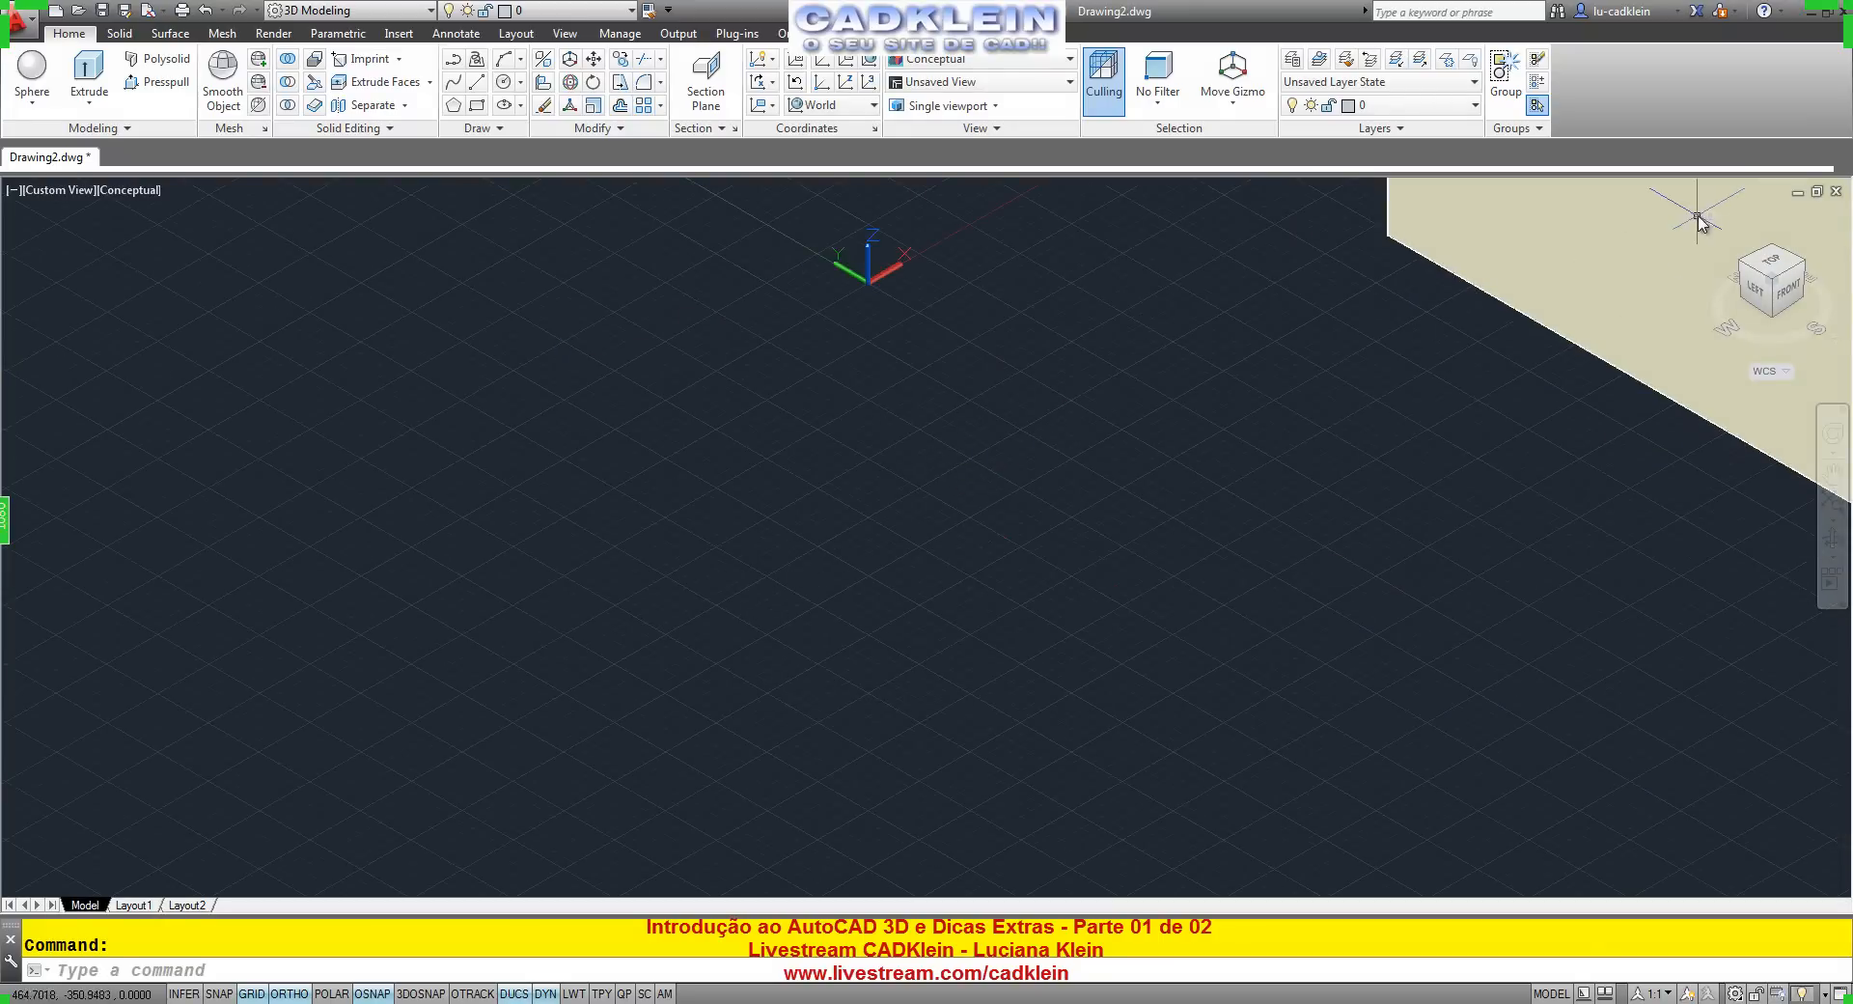
Fit the whole wall model in the 3D view and set the current view as home.
mouse_move(1714, 222)
middle_drag(1477, 364, 1529, 392)
middle_click(1529, 392)
middle_click(1529, 392)
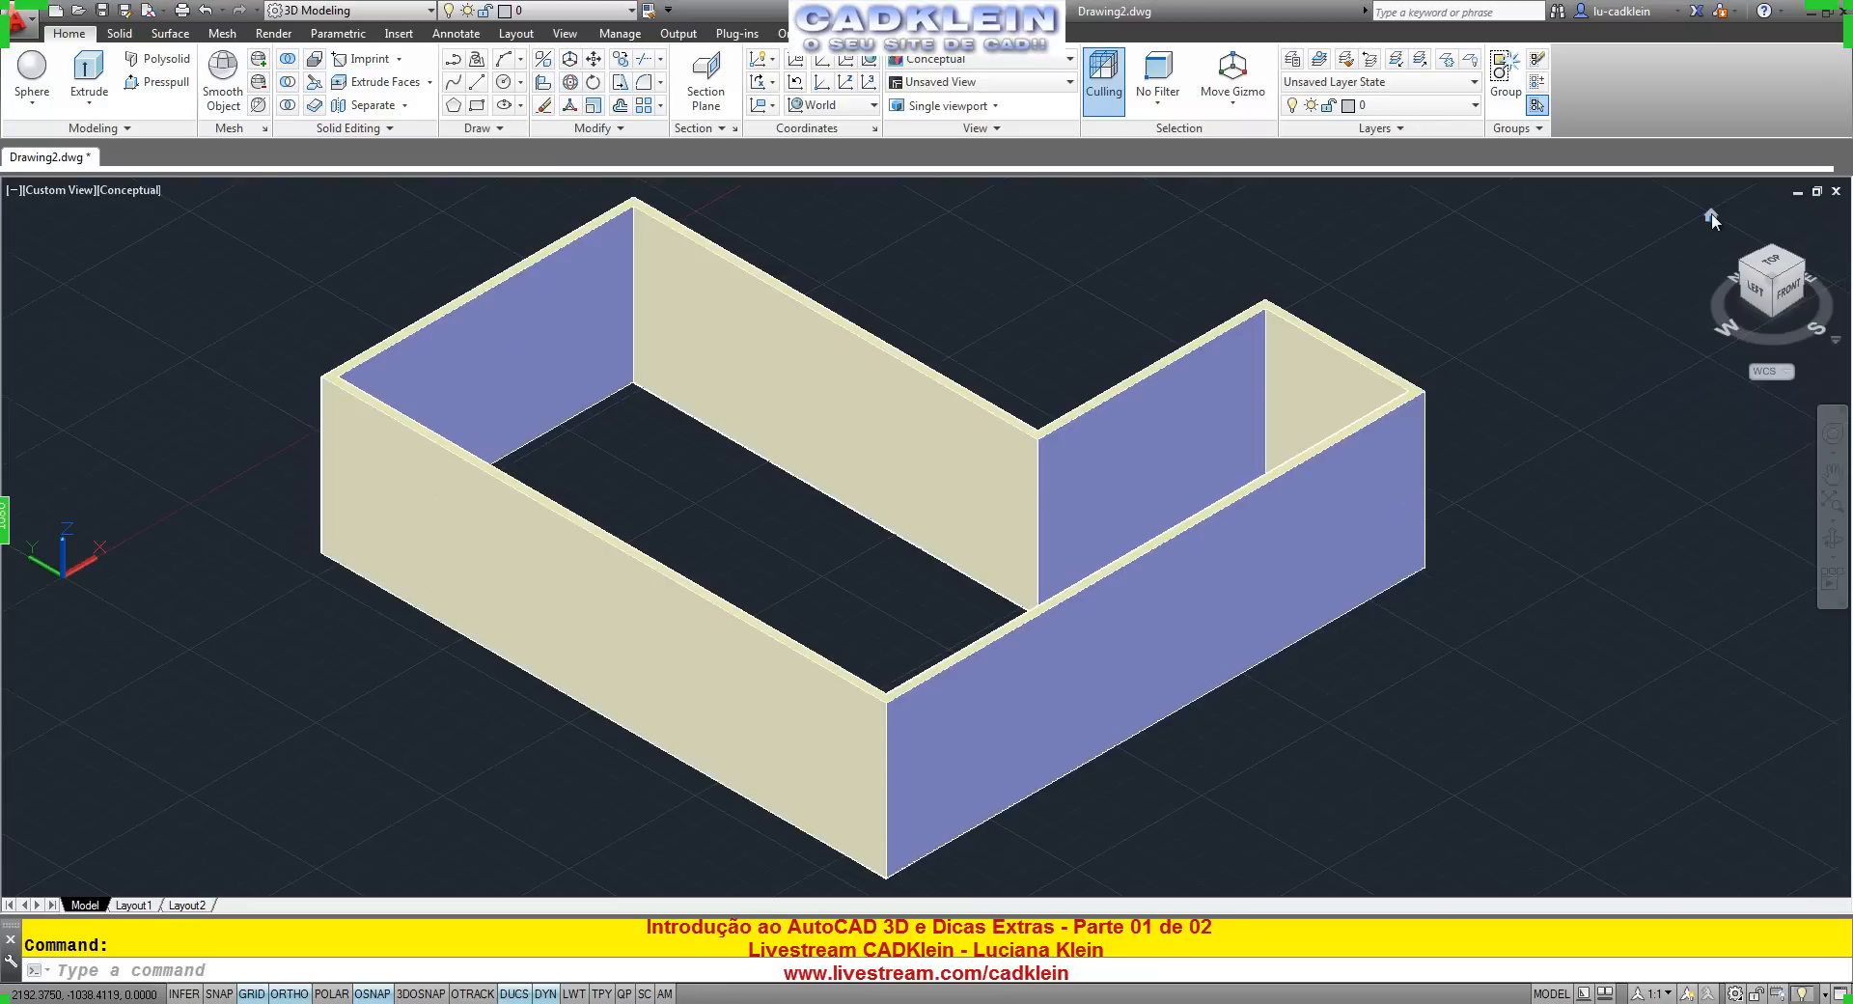
right_click(1712, 219)
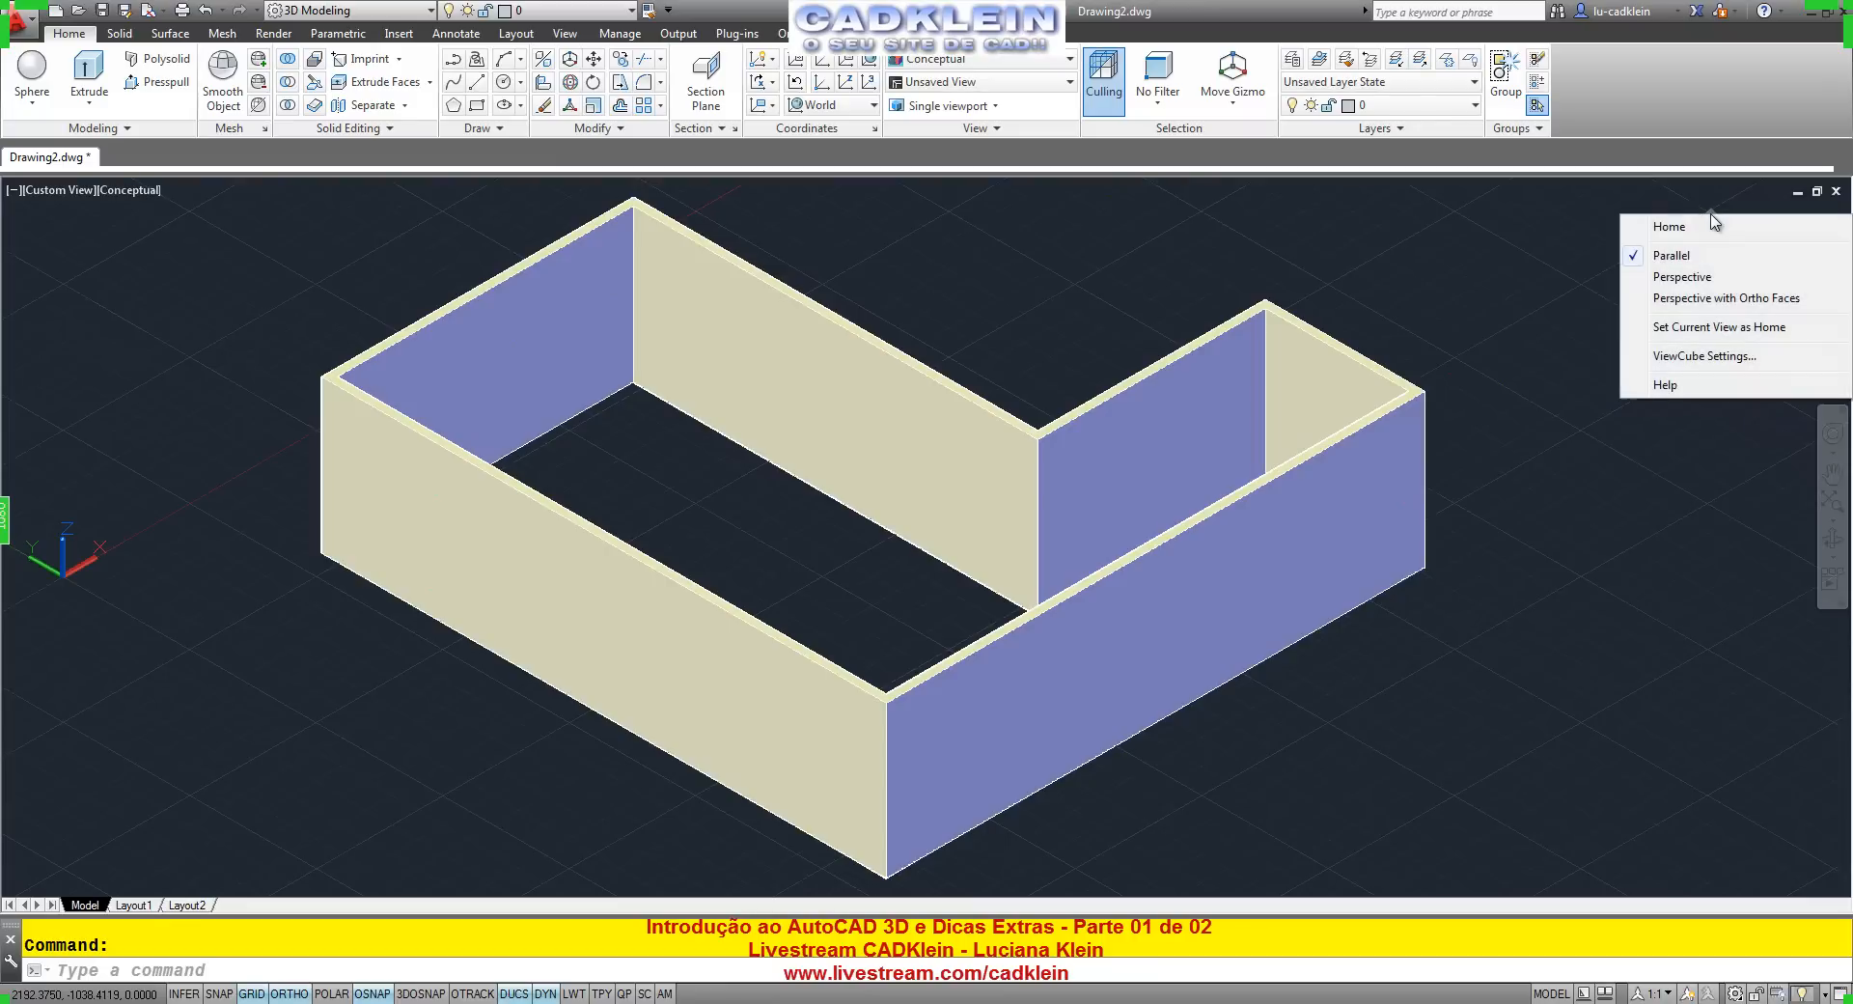
click(1723, 329)
Test the saved home view by zooming out and orbiting the walls, and return to home.
scroll(1342, 384, down, 6)
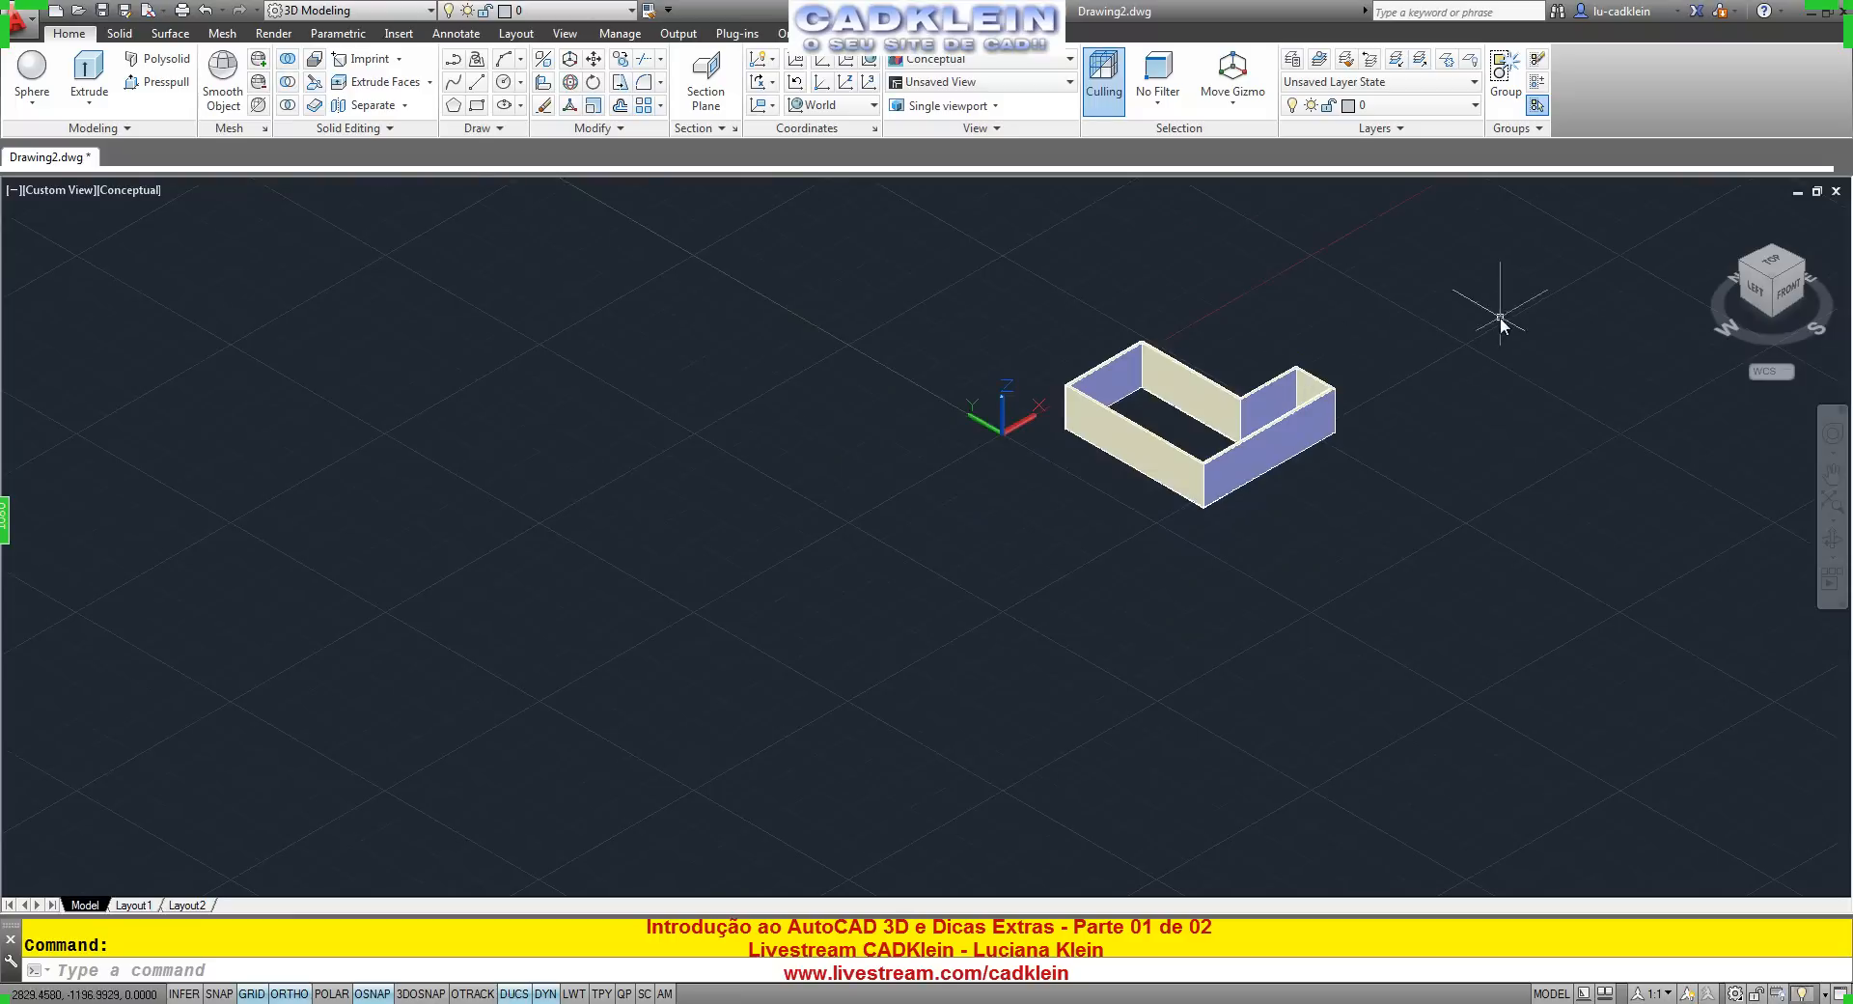
middle_drag(1454, 336, 1001, 529)
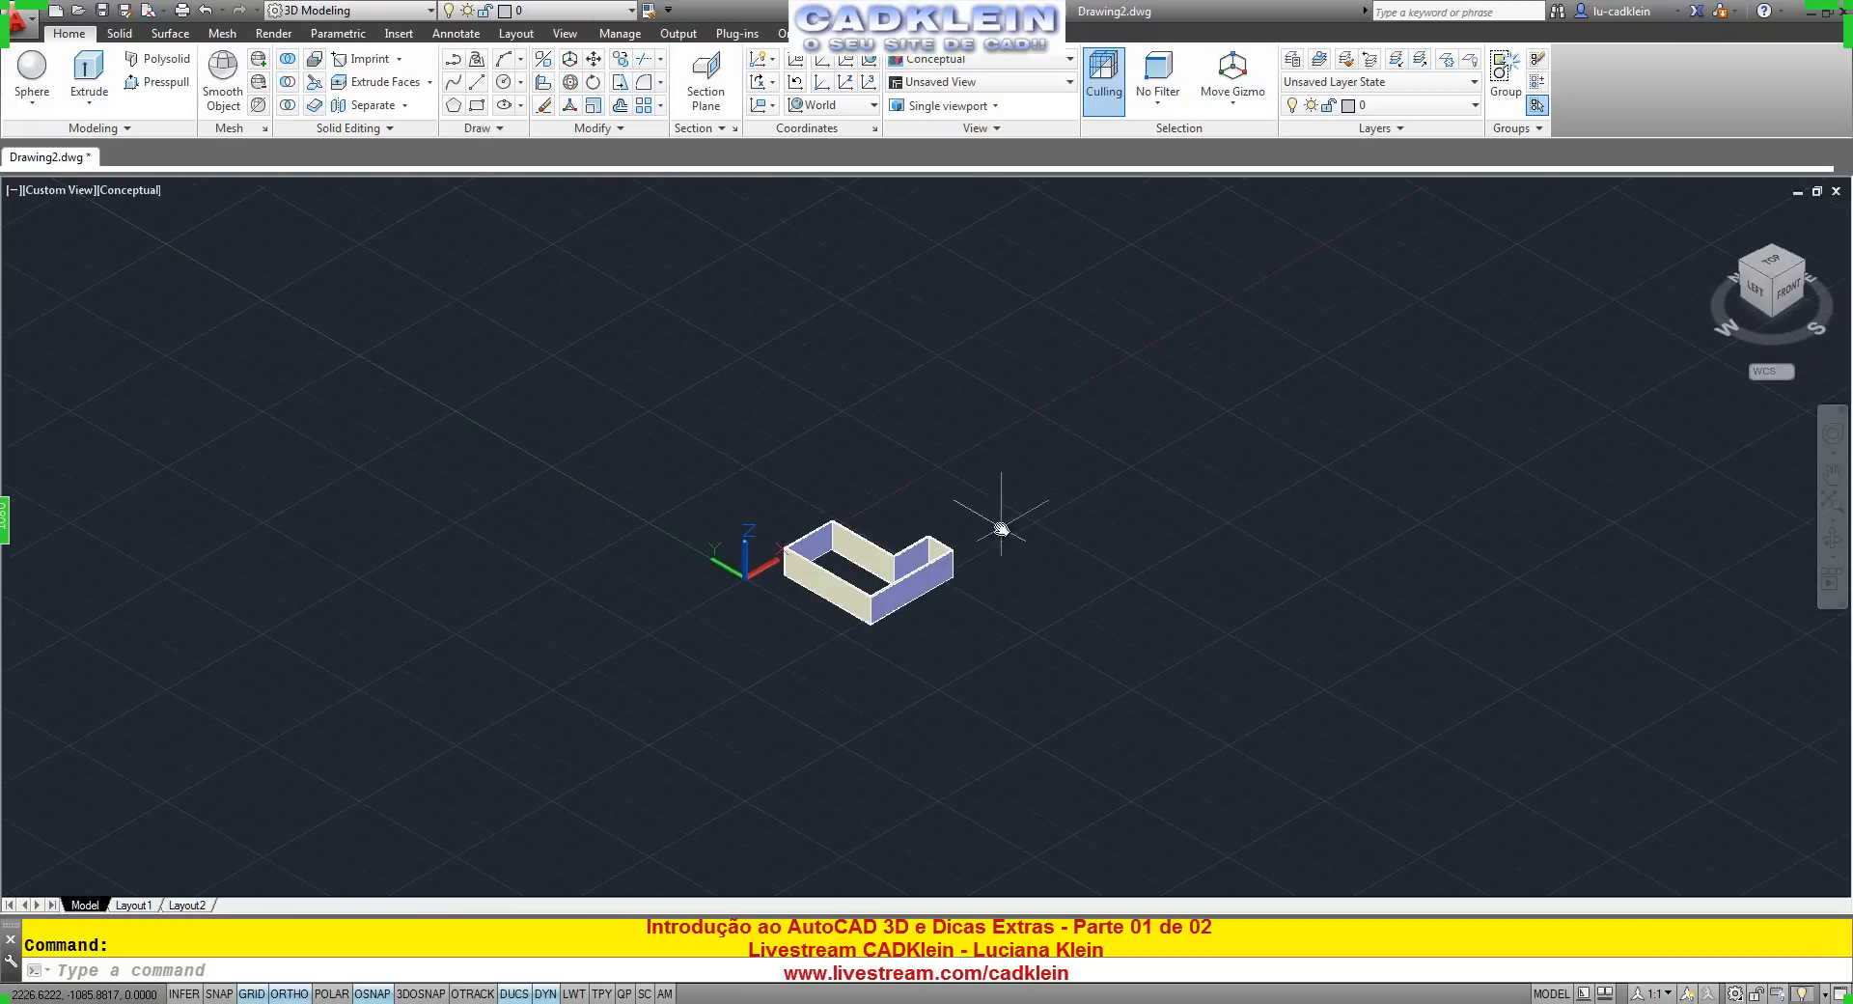
shift+middle_drag(1100, 612, 1743, 355)
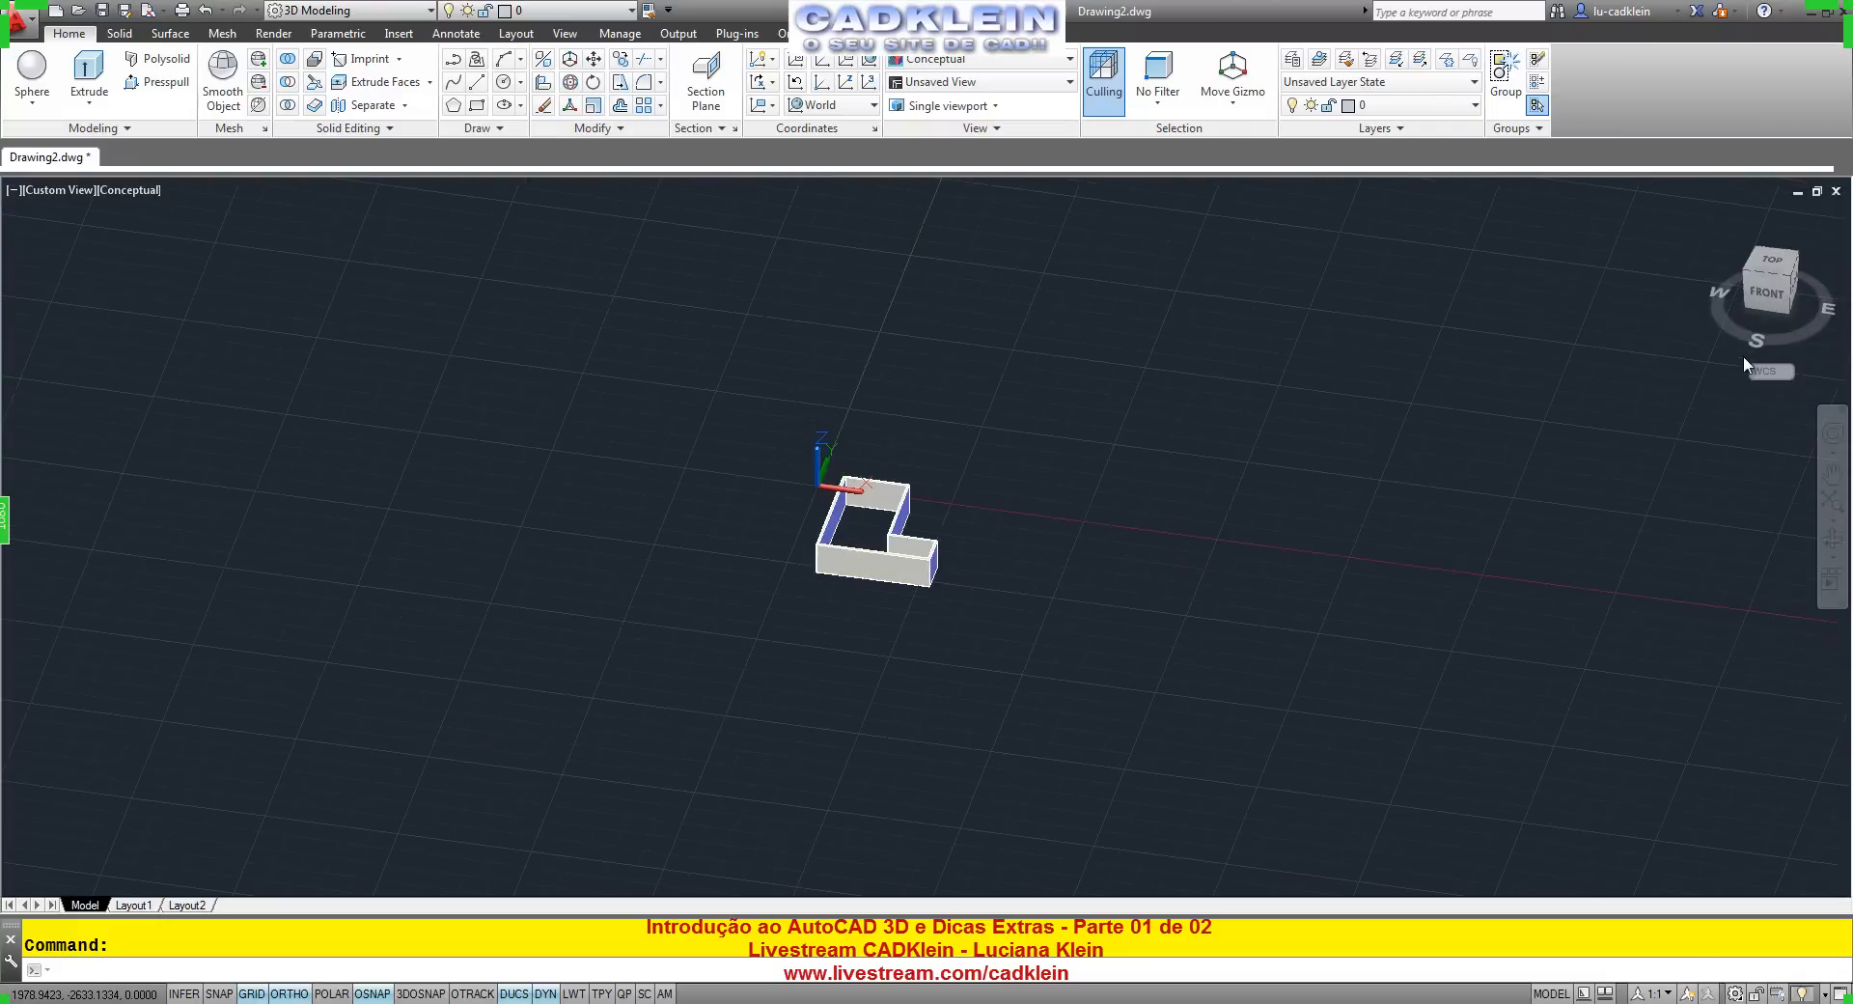
click(1714, 216)
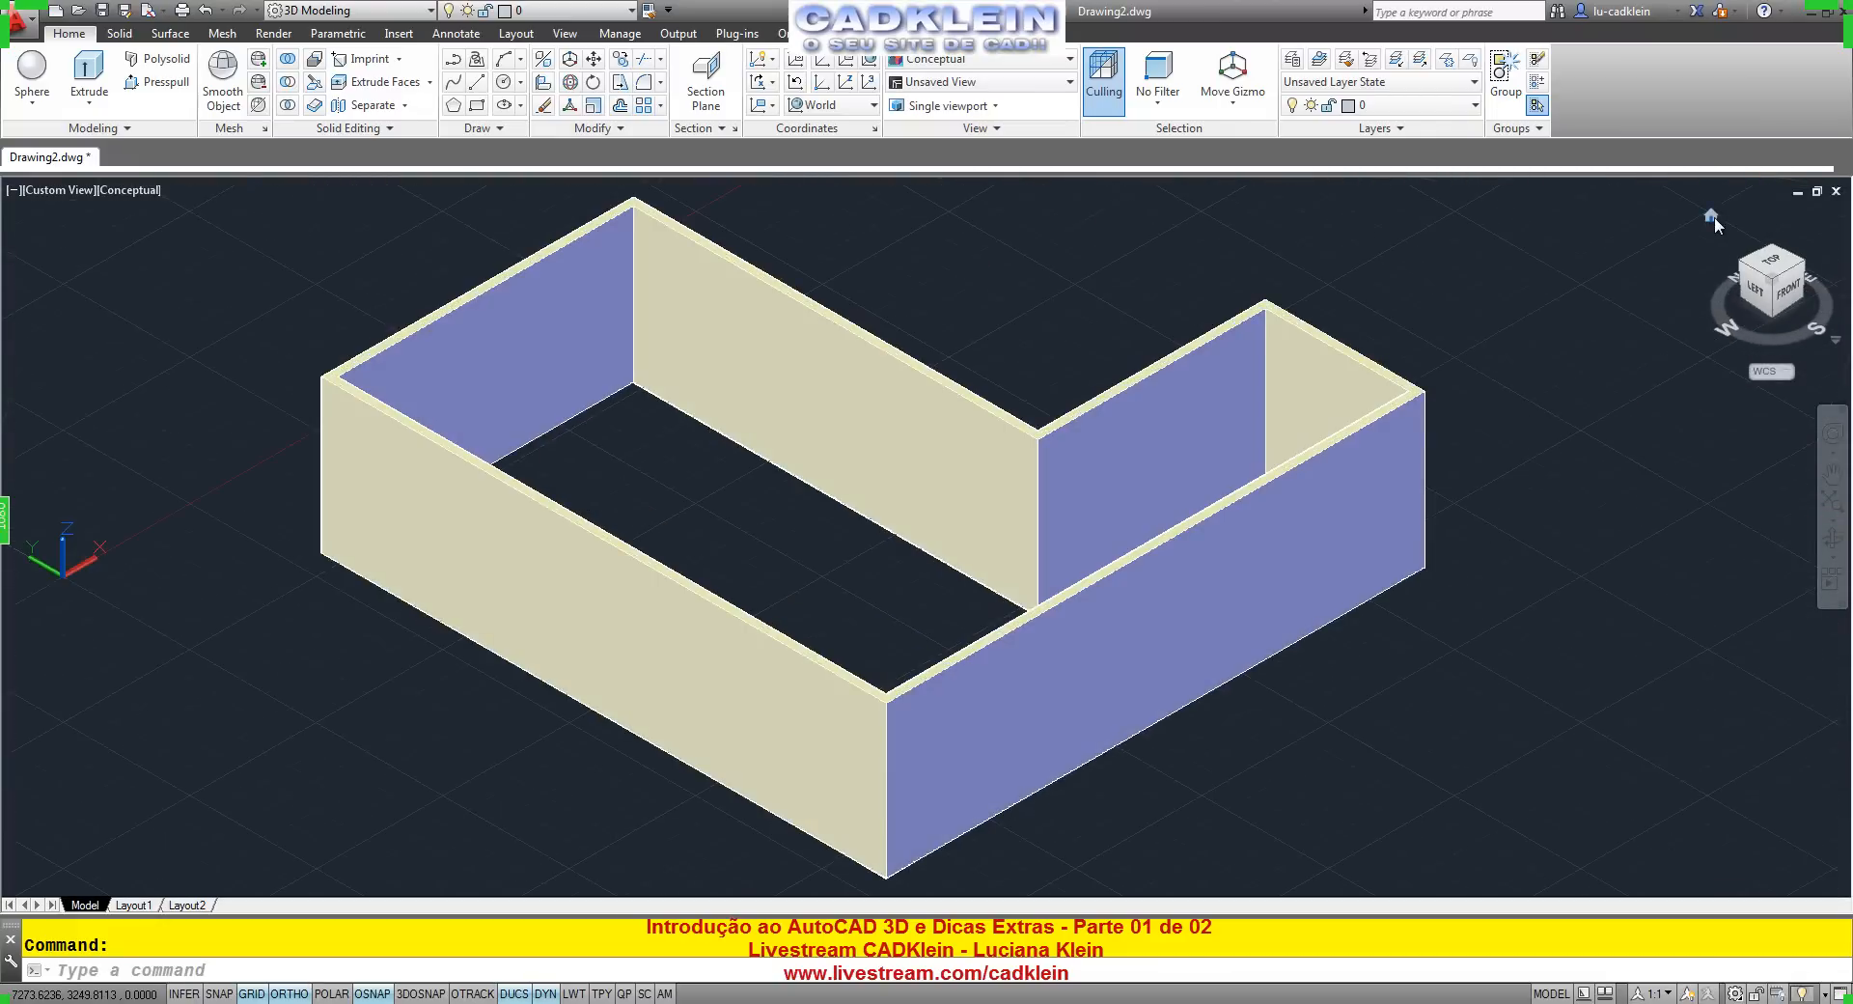